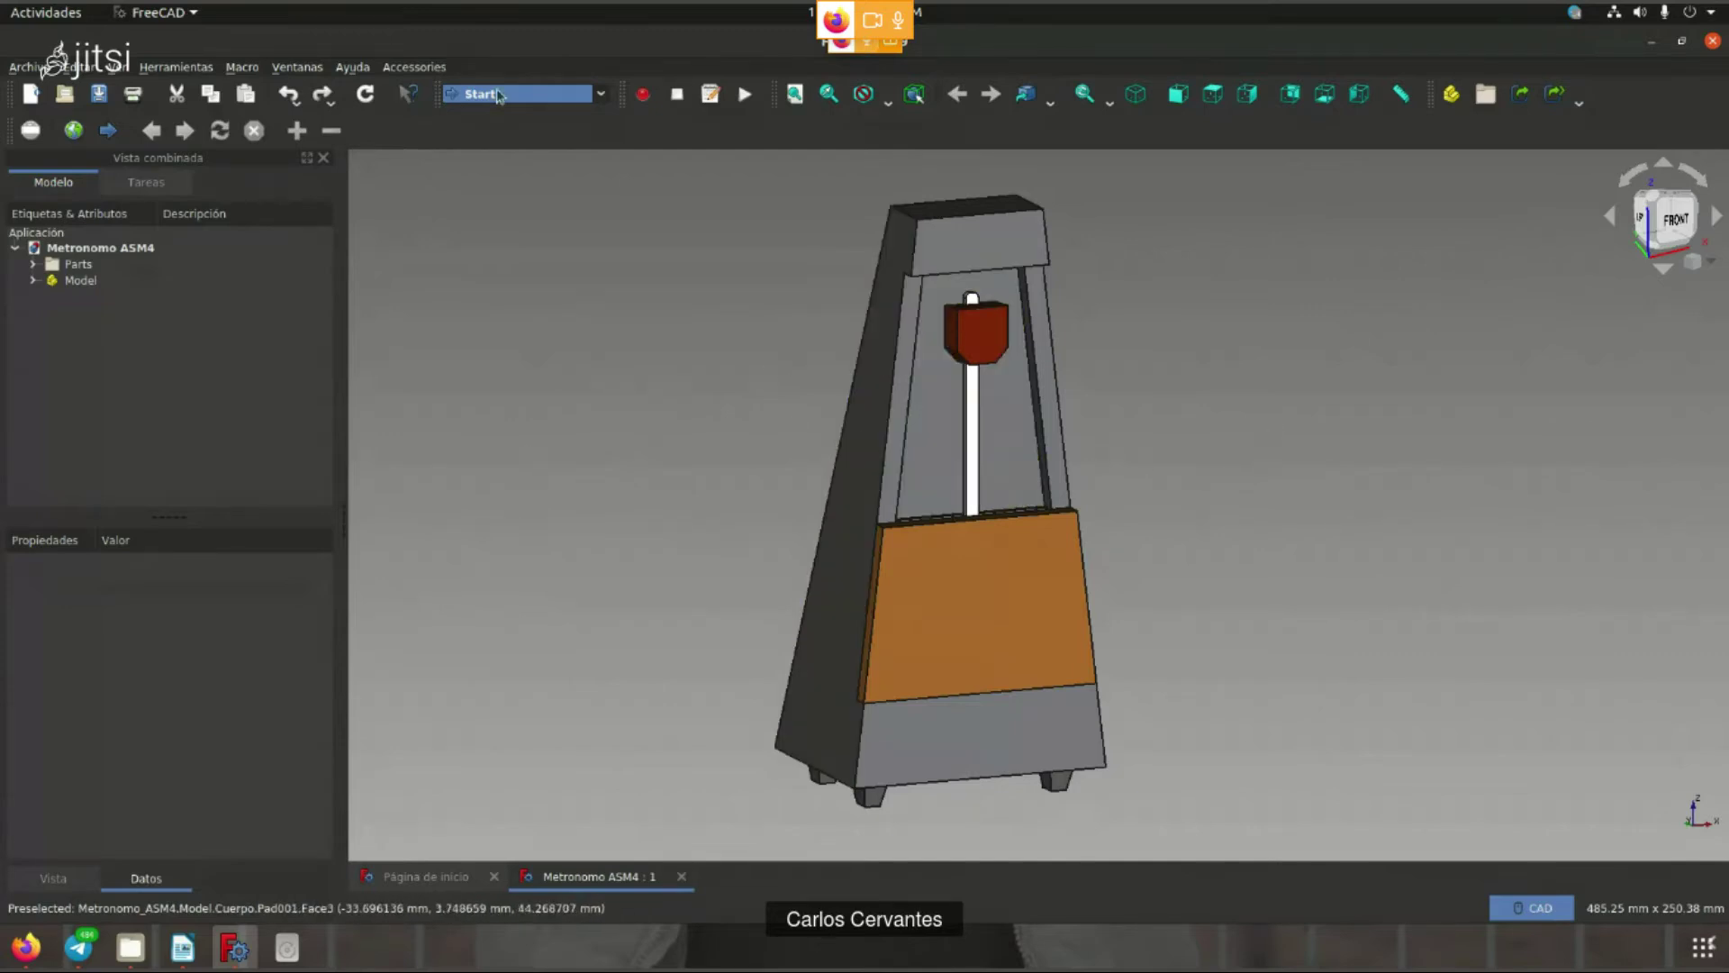
- Switch to the Assembly 4 workbench and preview the Add/Delete Variable dropdown without choosing
{"action": "key", "text": "Tab"}
{"action": "left_click", "coordinate": [590, 202]}
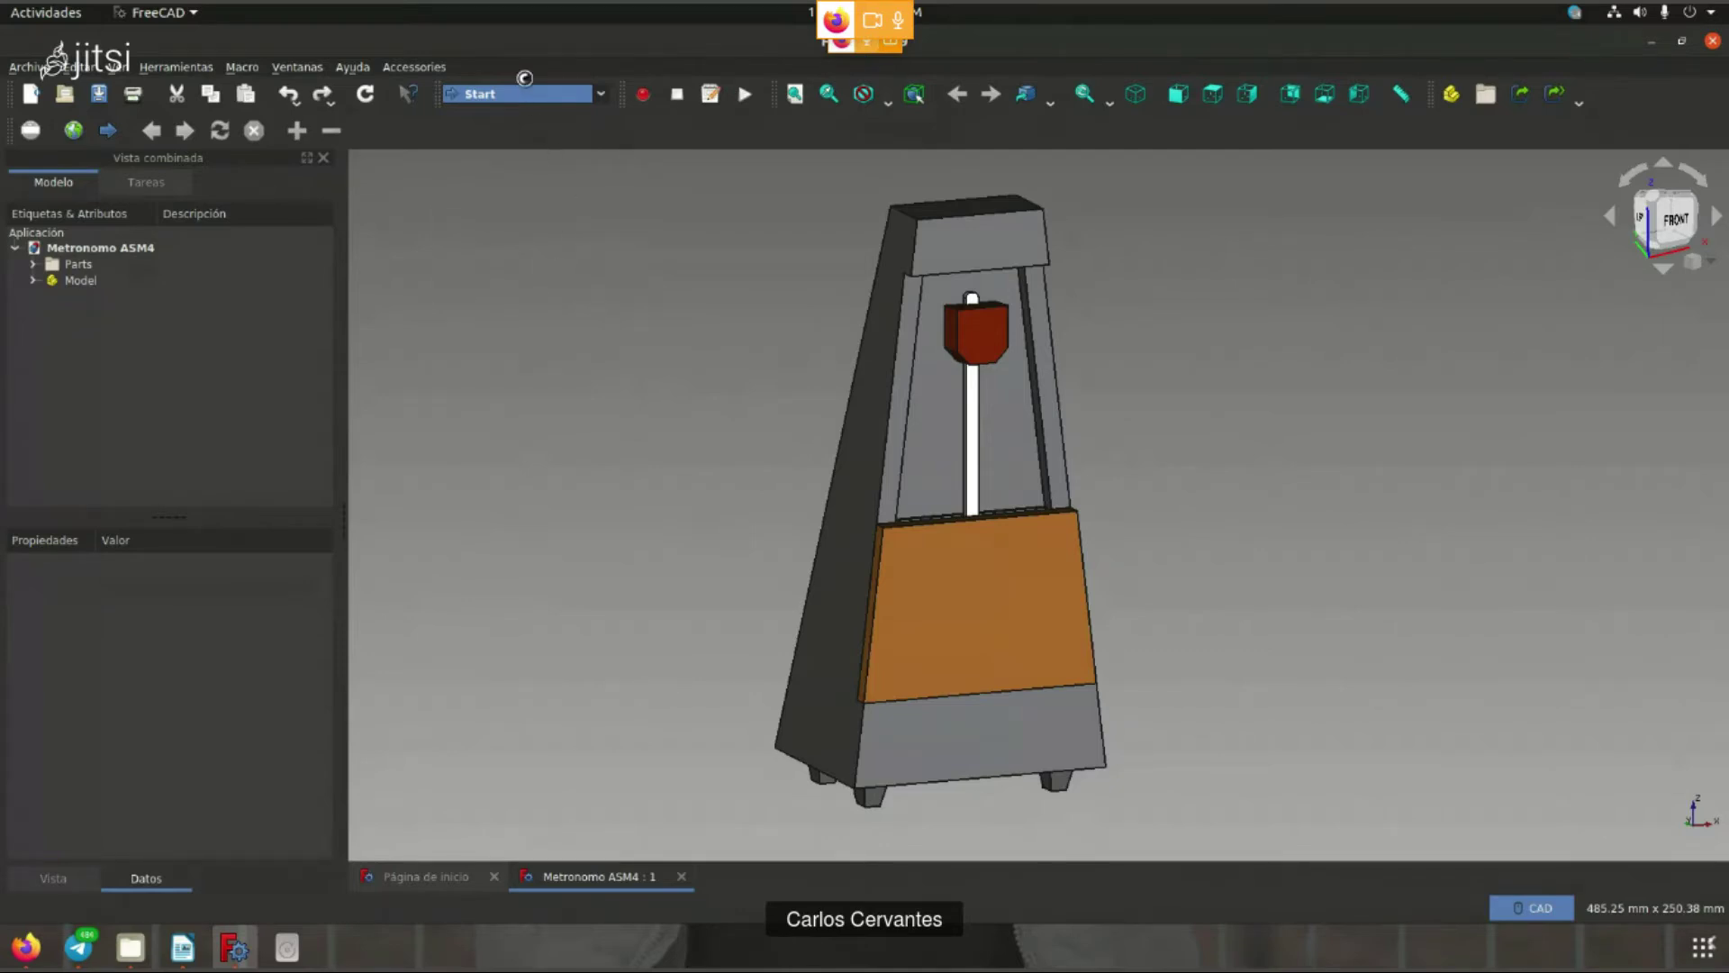
{"action": "mouse_move", "coordinate": [1167, 417]}
{"action": "middle_mouse_down"}
{"action": "mouse_move", "coordinate": [756, 367]}
{"action": "mouse_move", "coordinate": [836, 407]}
{"action": "middle_mouse_up"}
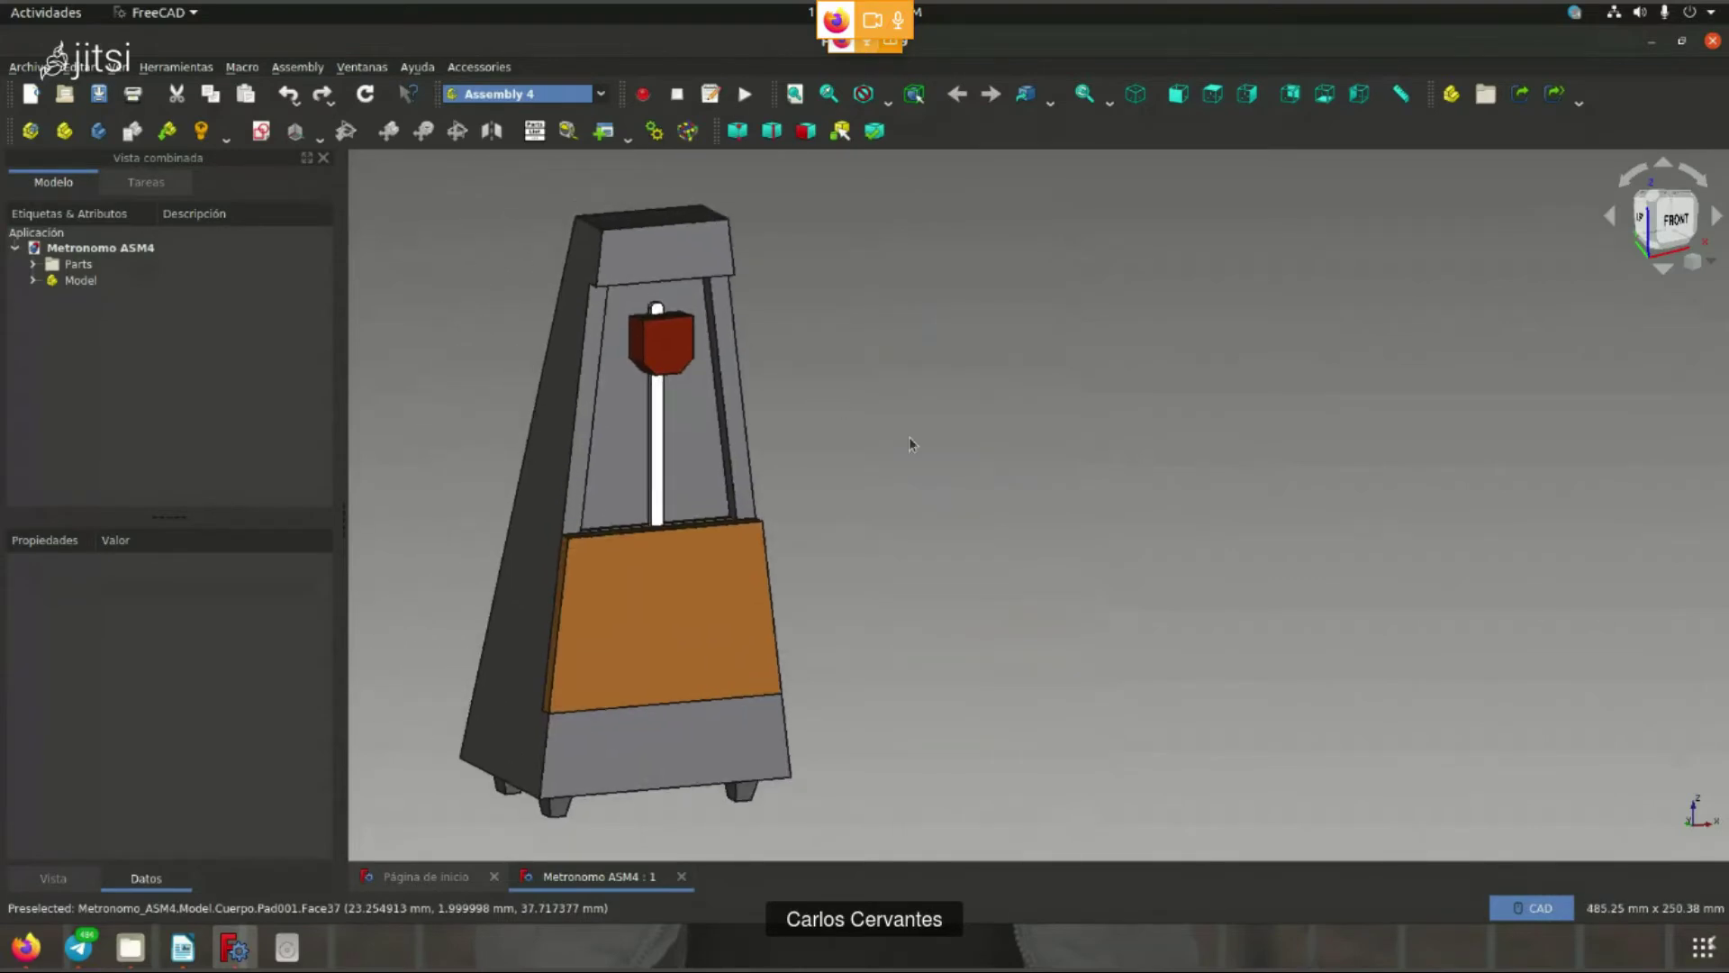
{"action": "left_click", "coordinate": [627, 137]}
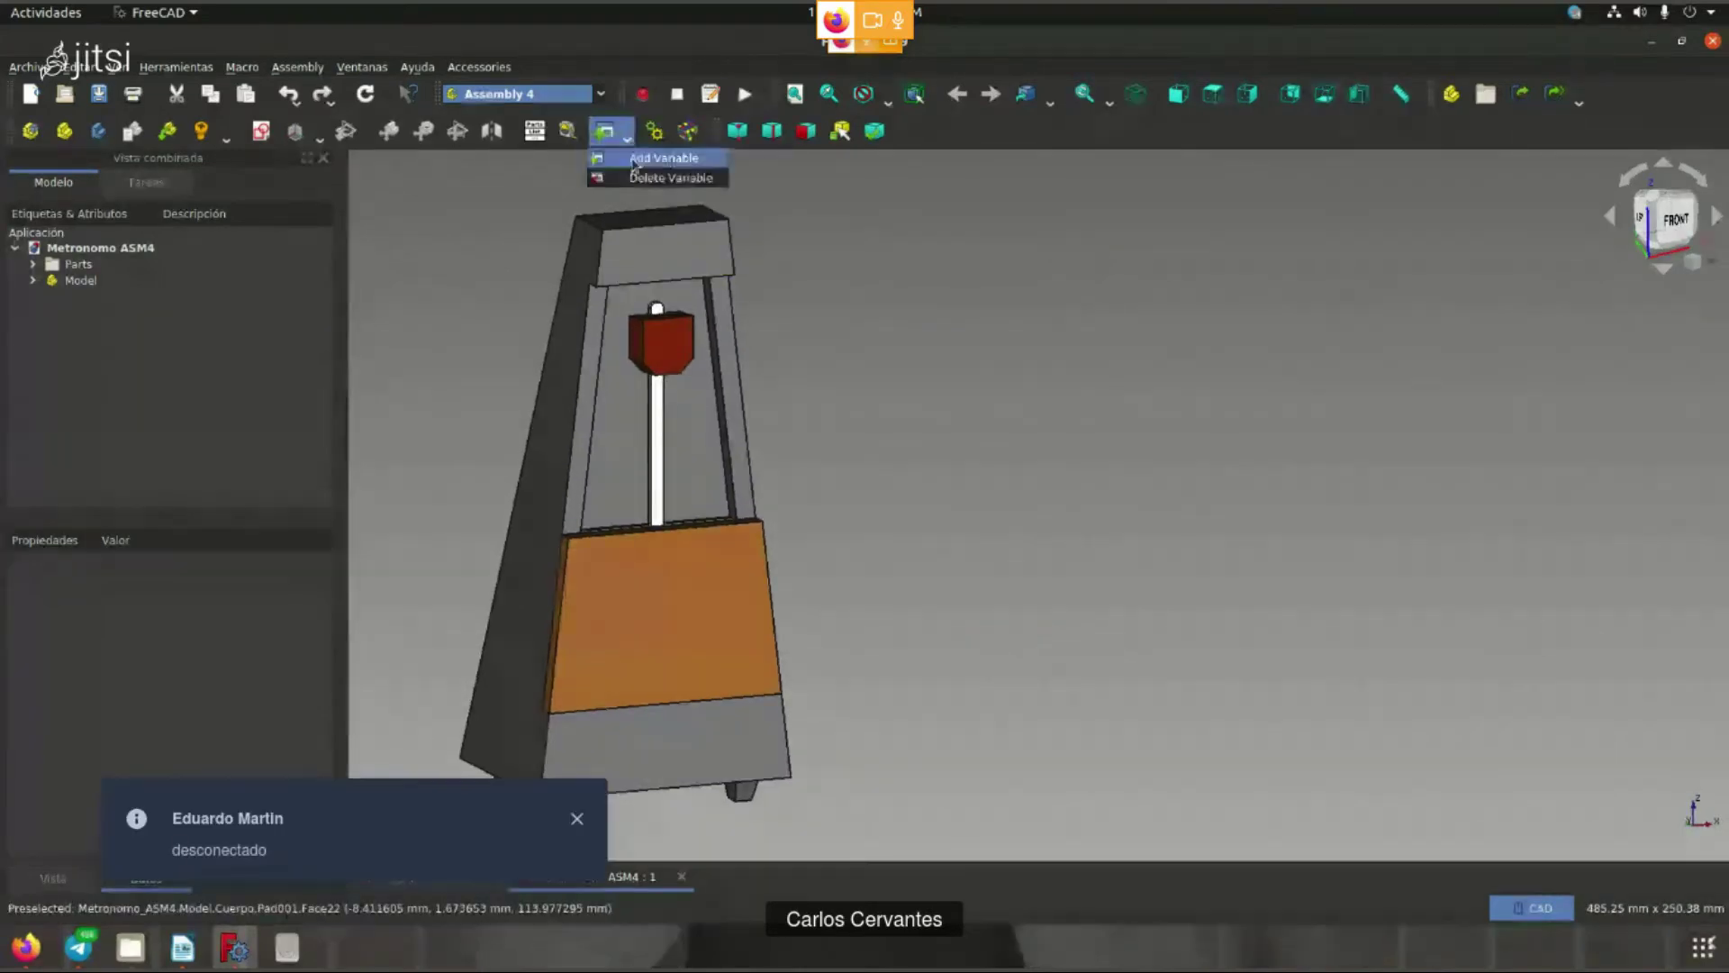
{"action": "left_click", "coordinate": [627, 135]}
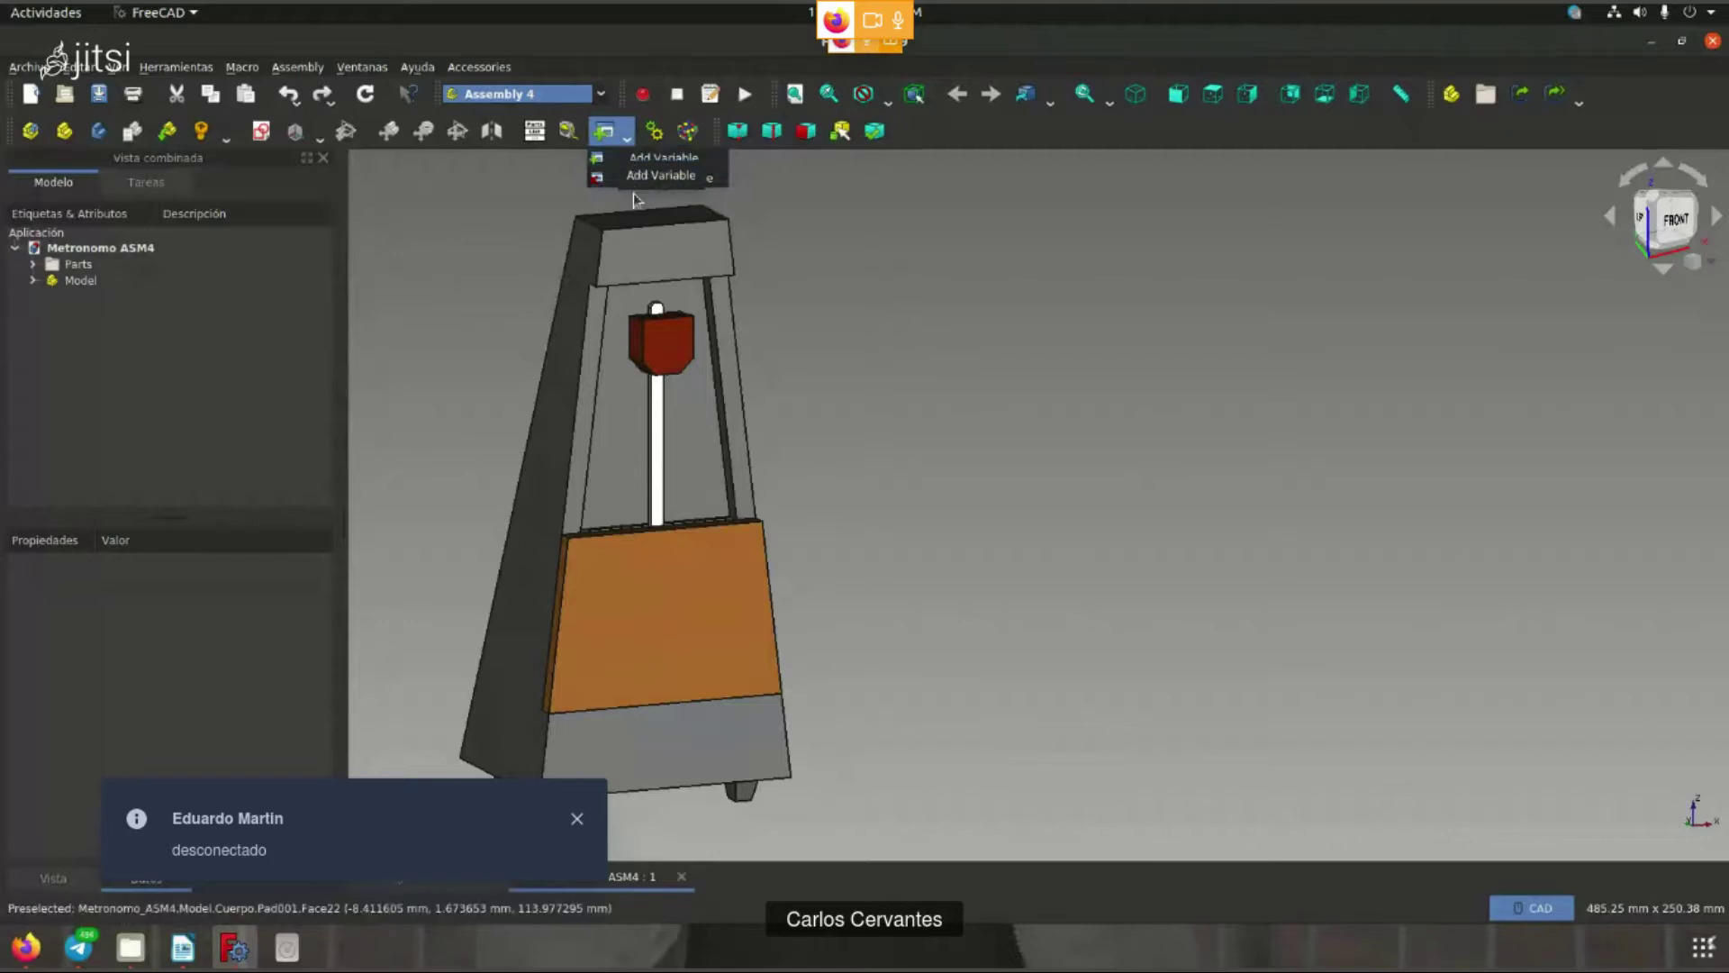
{"action": "left_click", "coordinate": [654, 131]}
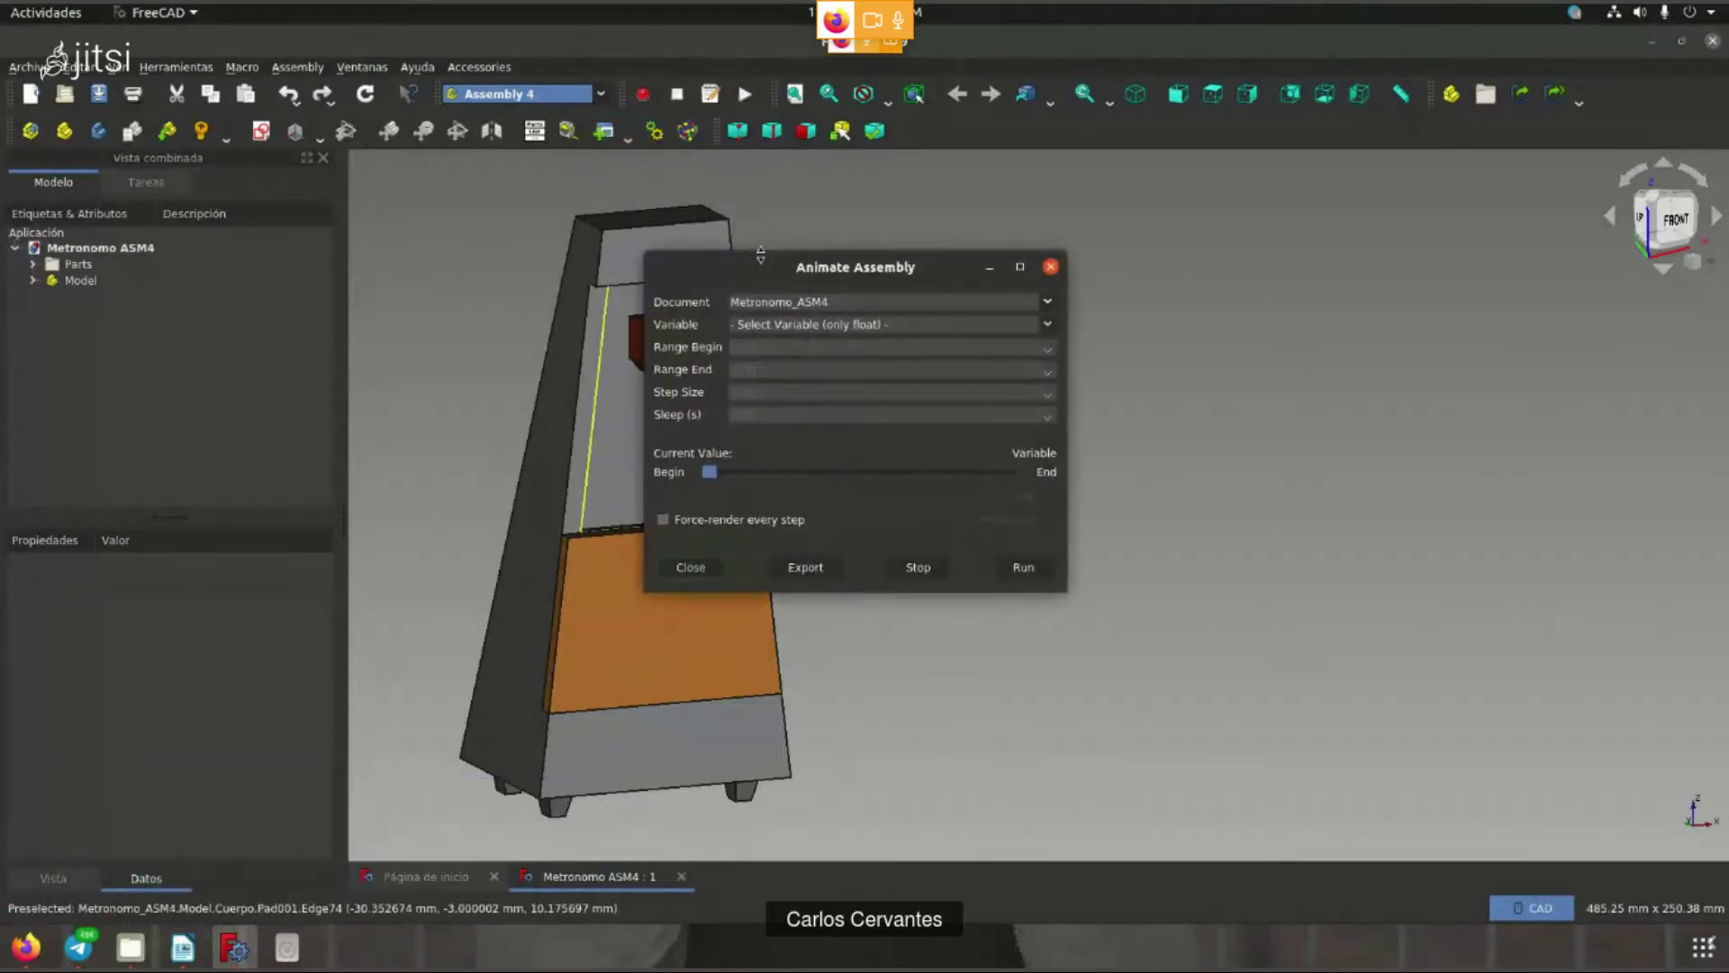
{"action": "left_click_drag", "start_coordinate": [762, 254], "coordinate": [1174, 245]}
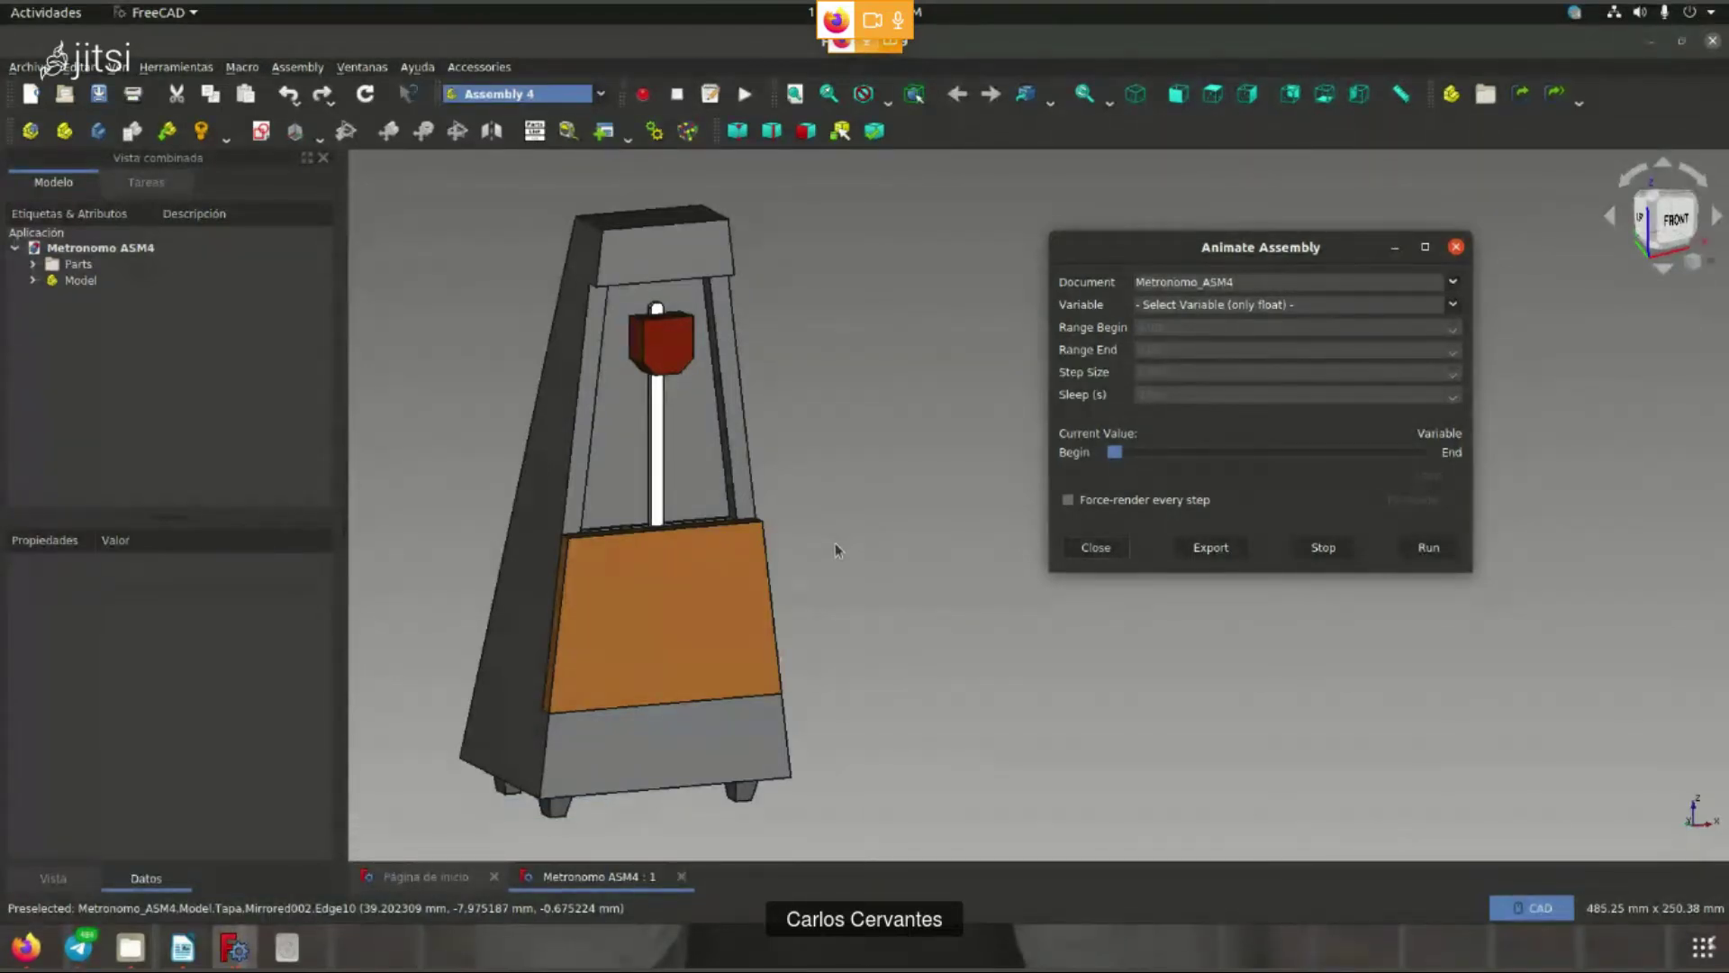
{"action": "left_click_drag", "start_coordinate": [1250, 249], "coordinate": [1316, 248]}
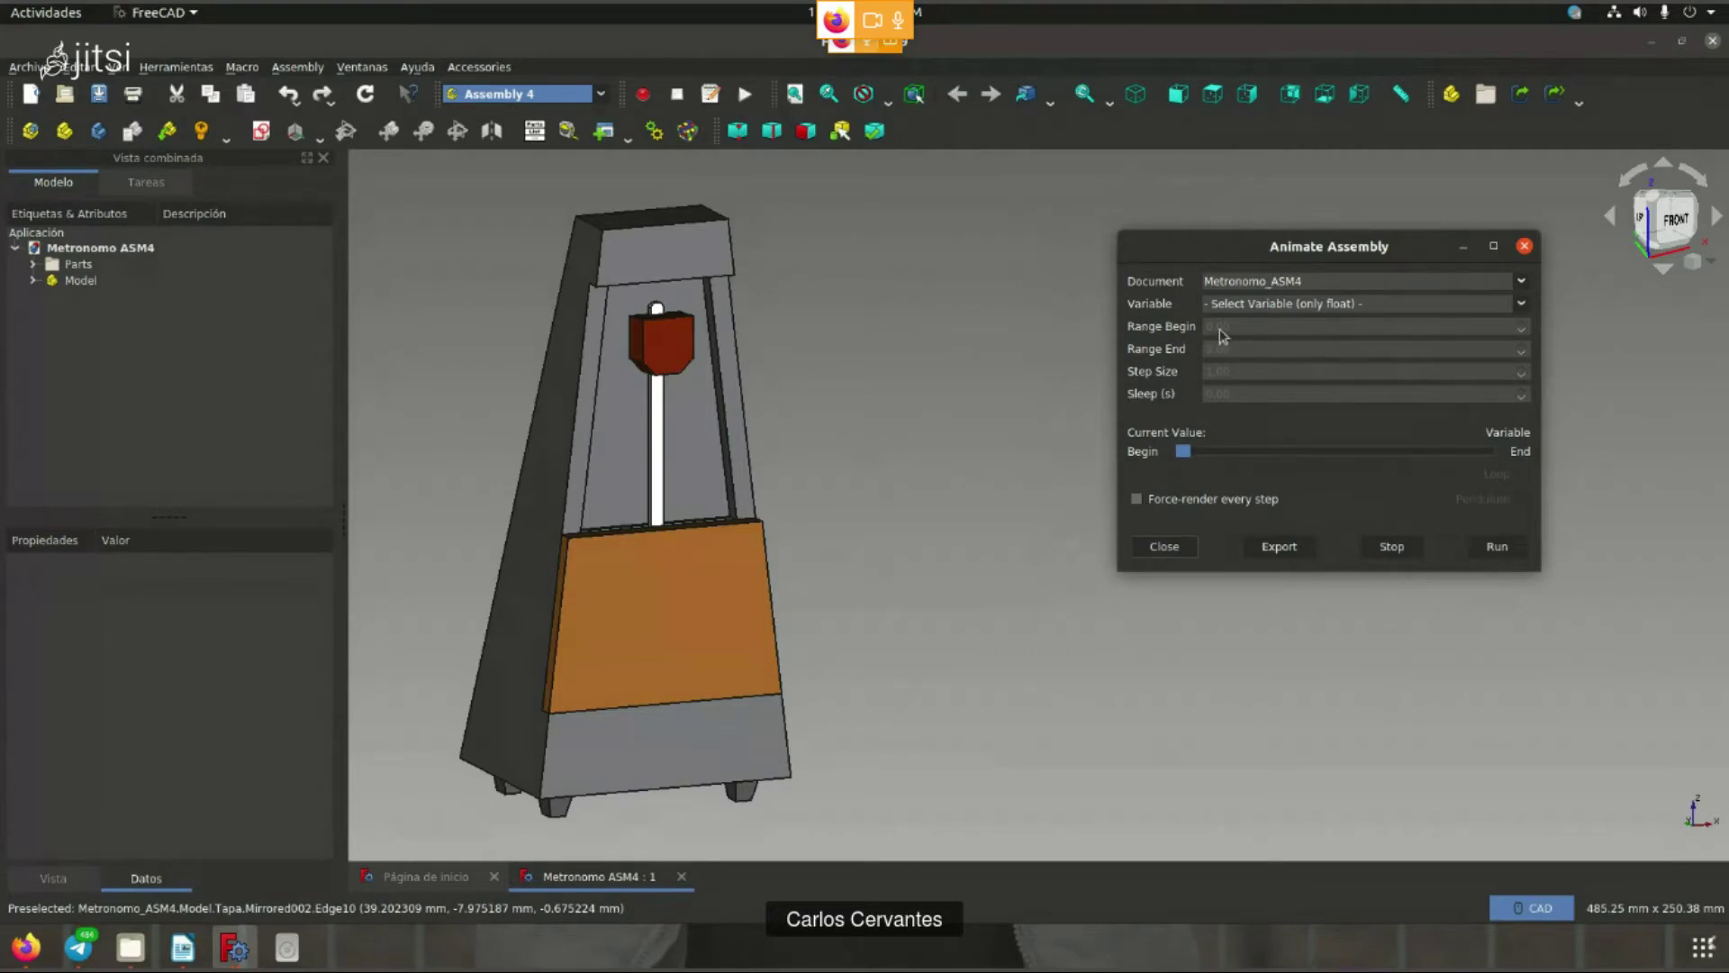
{"action": "left_click", "coordinate": [1250, 308]}
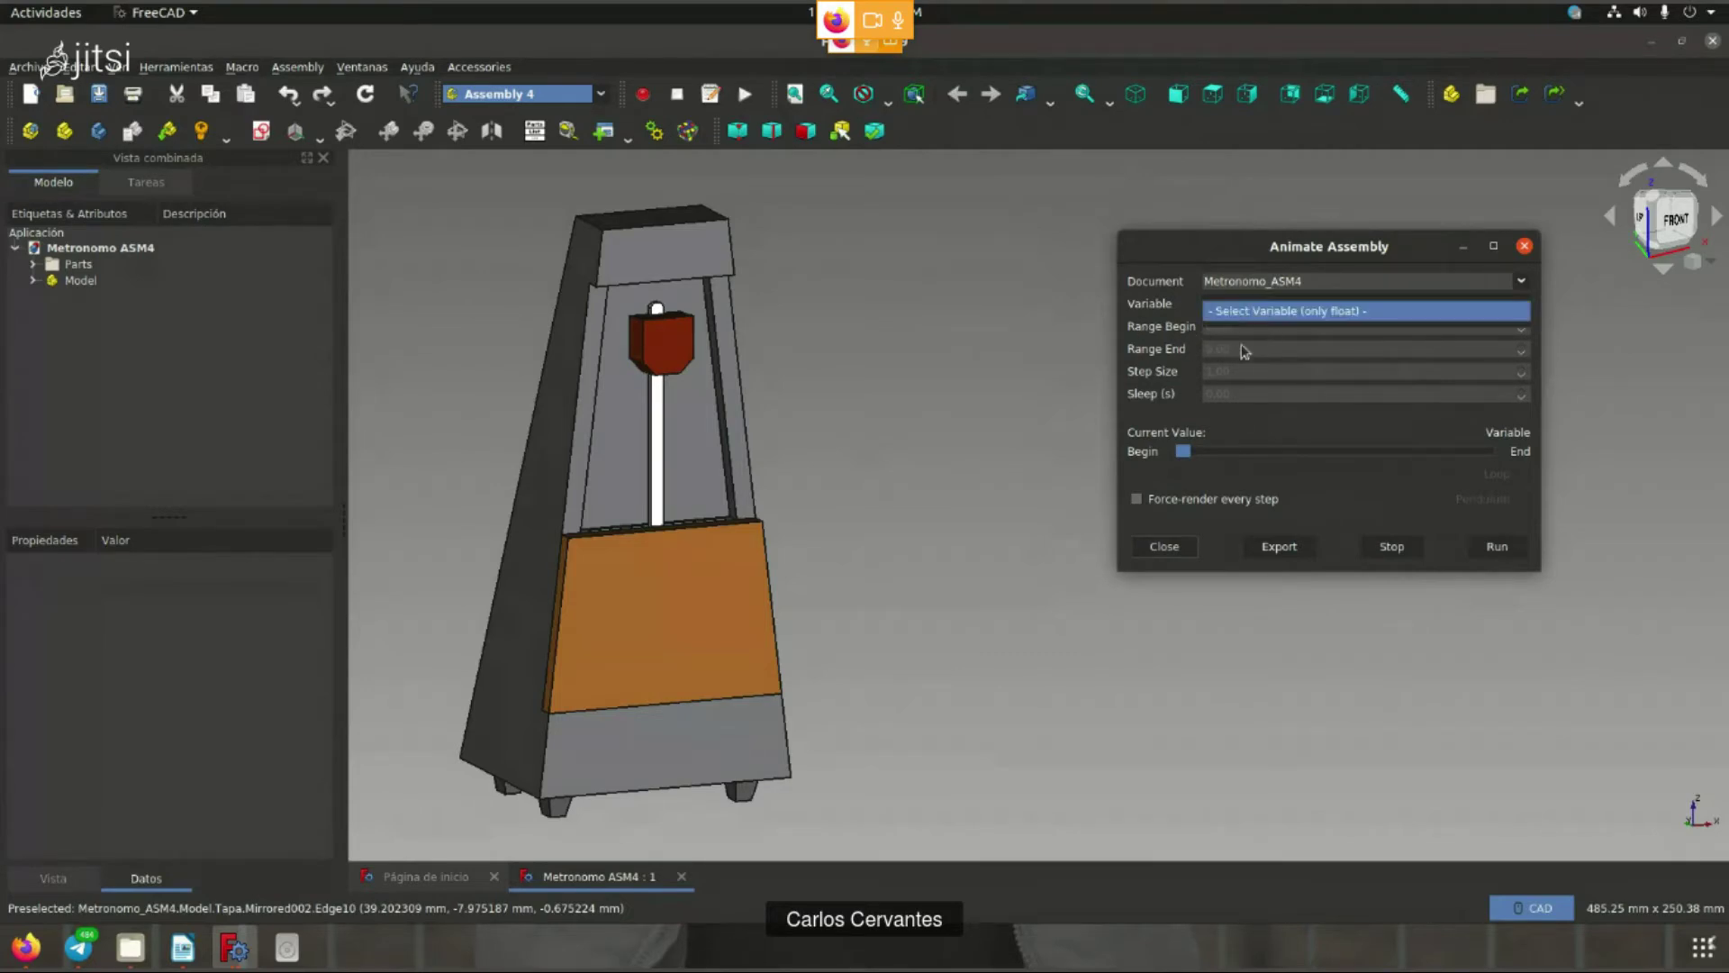
{"action": "left_click", "coordinate": [1264, 315]}
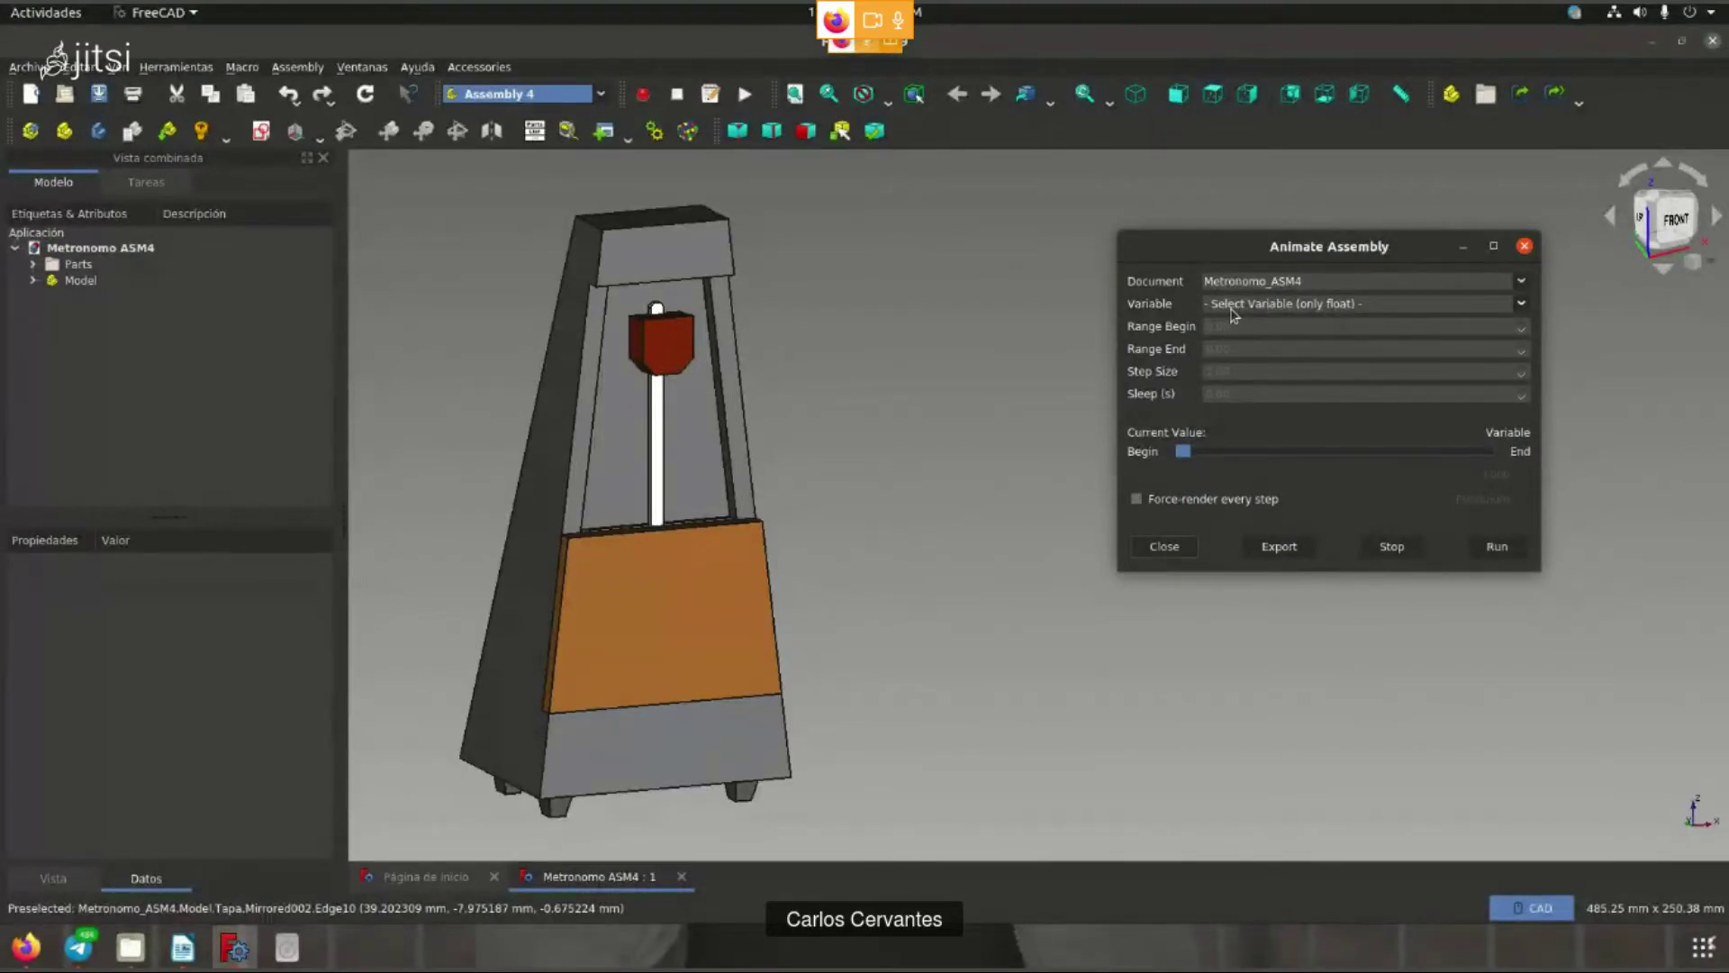
{"action": "left_click", "coordinate": [1524, 246]}
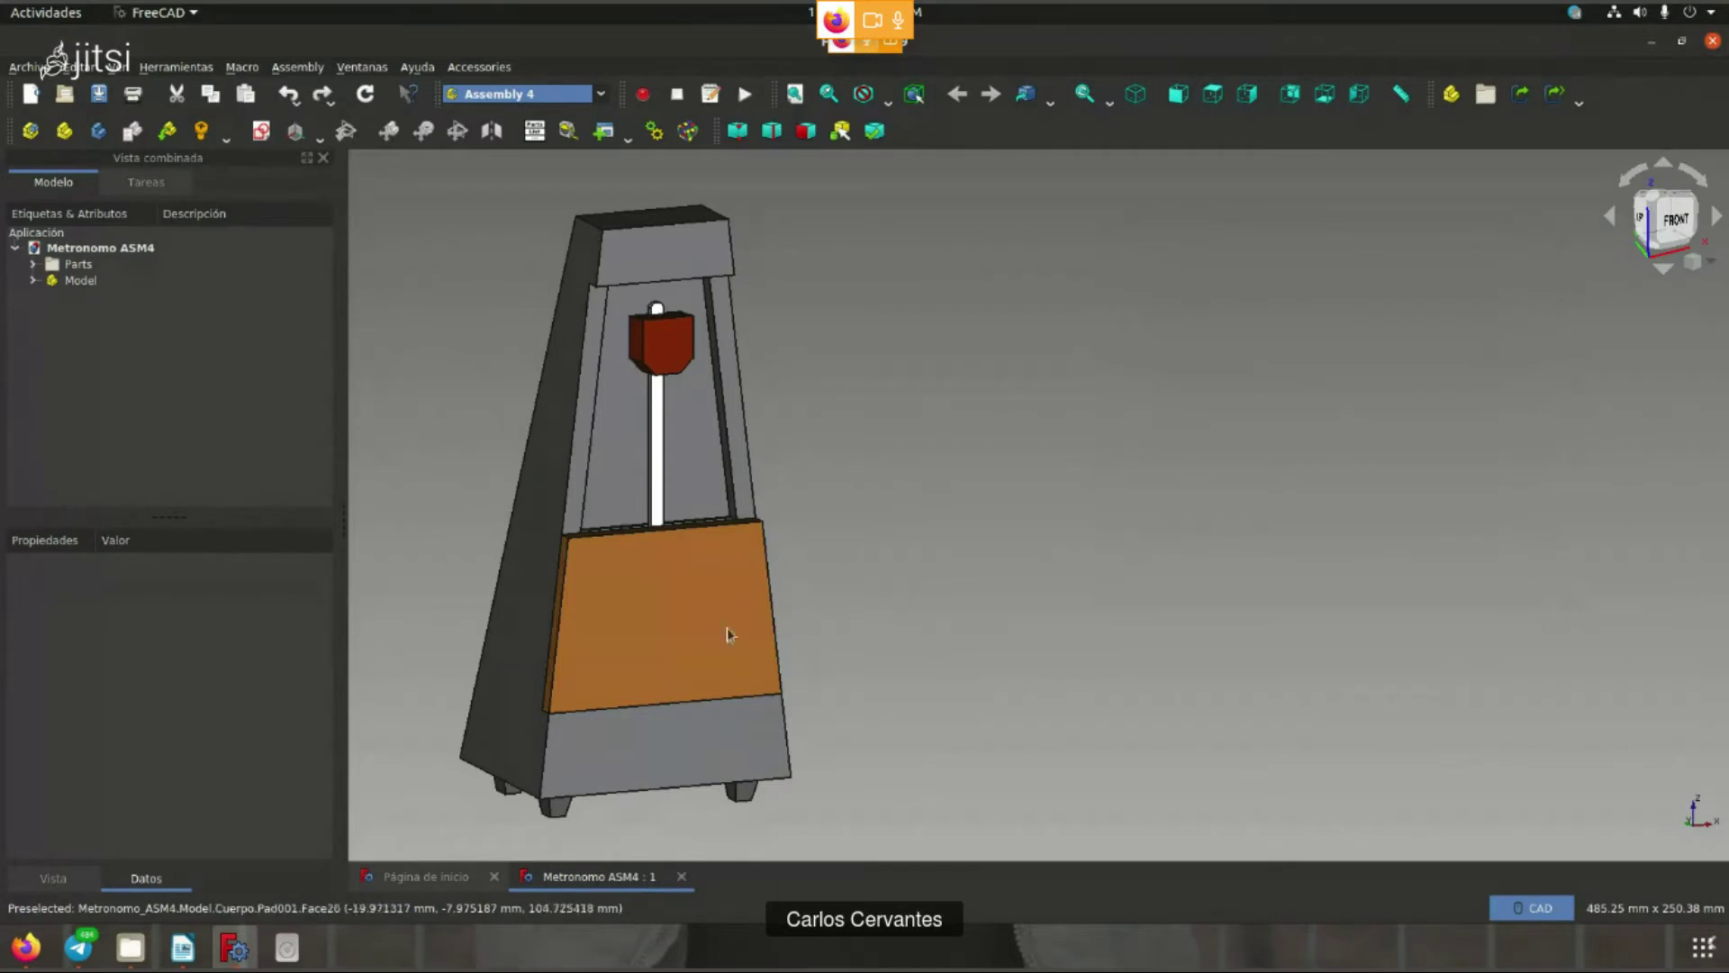
- Expand the Parts folder in the model tree and select Tapa
{"action": "middle_click_drag", "start_coordinate": [850, 449], "coordinate": [1073, 450]}
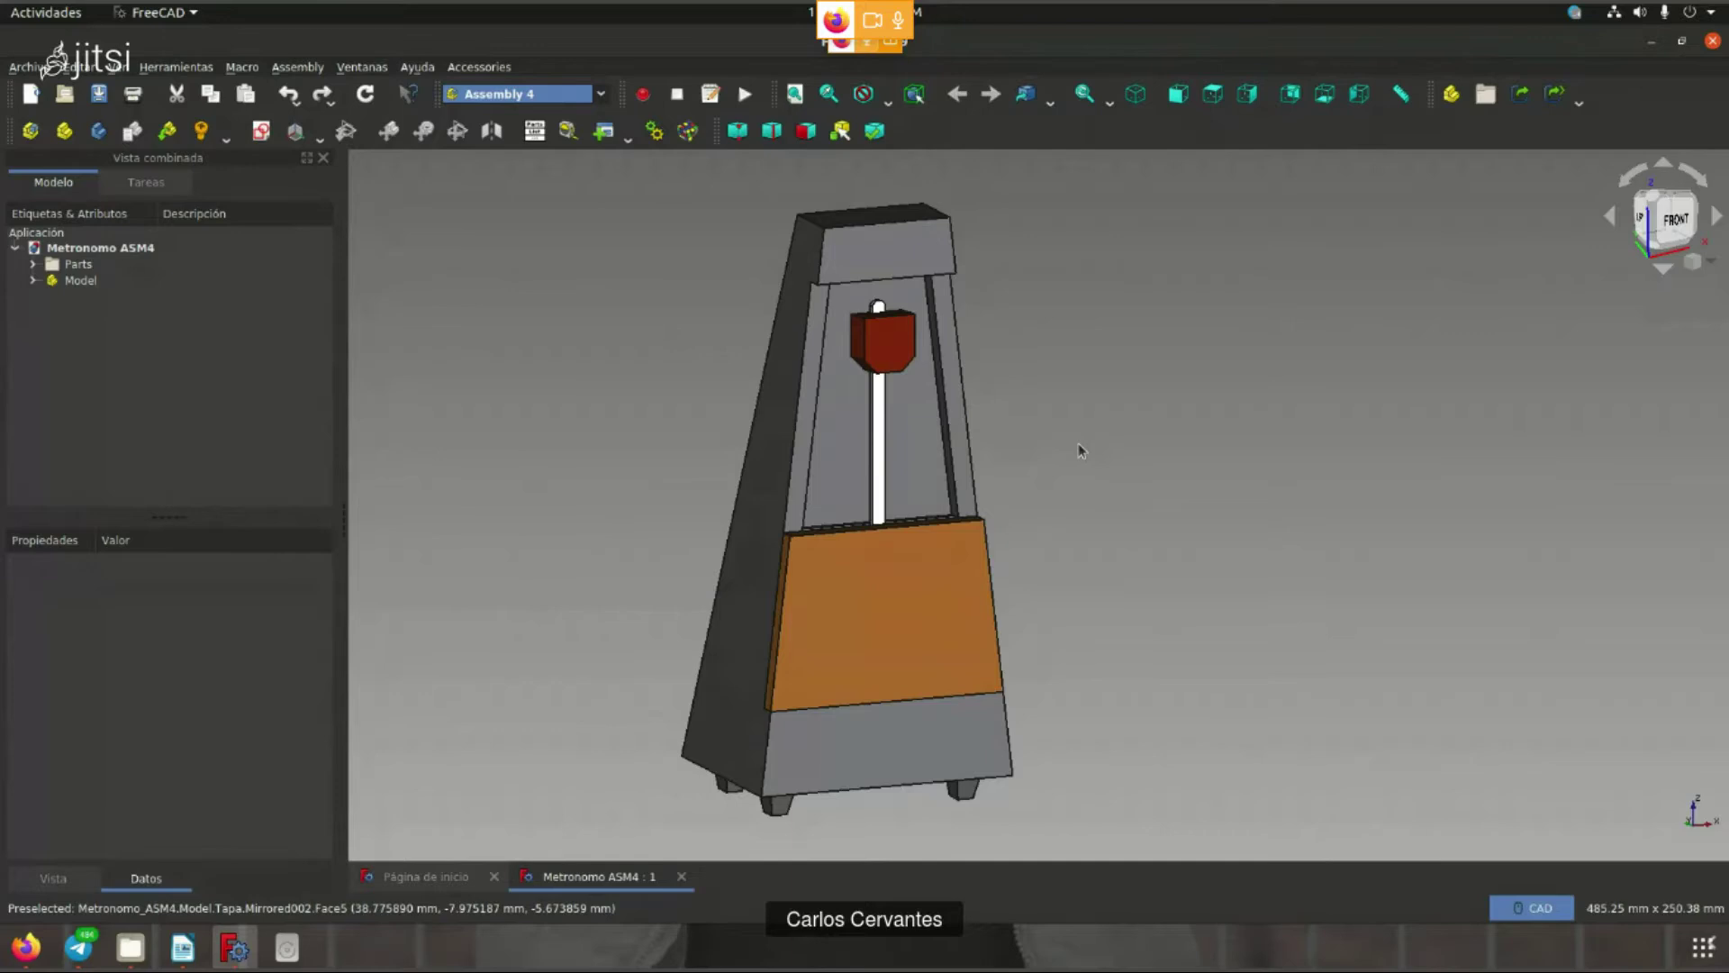
{"action": "mouse_move", "coordinate": [1133, 490]}
{"action": "middle_mouse_down"}
{"action": "mouse_move", "coordinate": [1192, 524]}
{"action": "mouse_move", "coordinate": [1166, 447]}
{"action": "middle_mouse_up"}
{"action": "left_click", "coordinate": [33, 264]}
{"action": "left_click", "coordinate": [101, 280]}
{"action": "key", "text": "Down"}
{"action": "key", "text": "Down"}
{"action": "key", "text": "Down"}
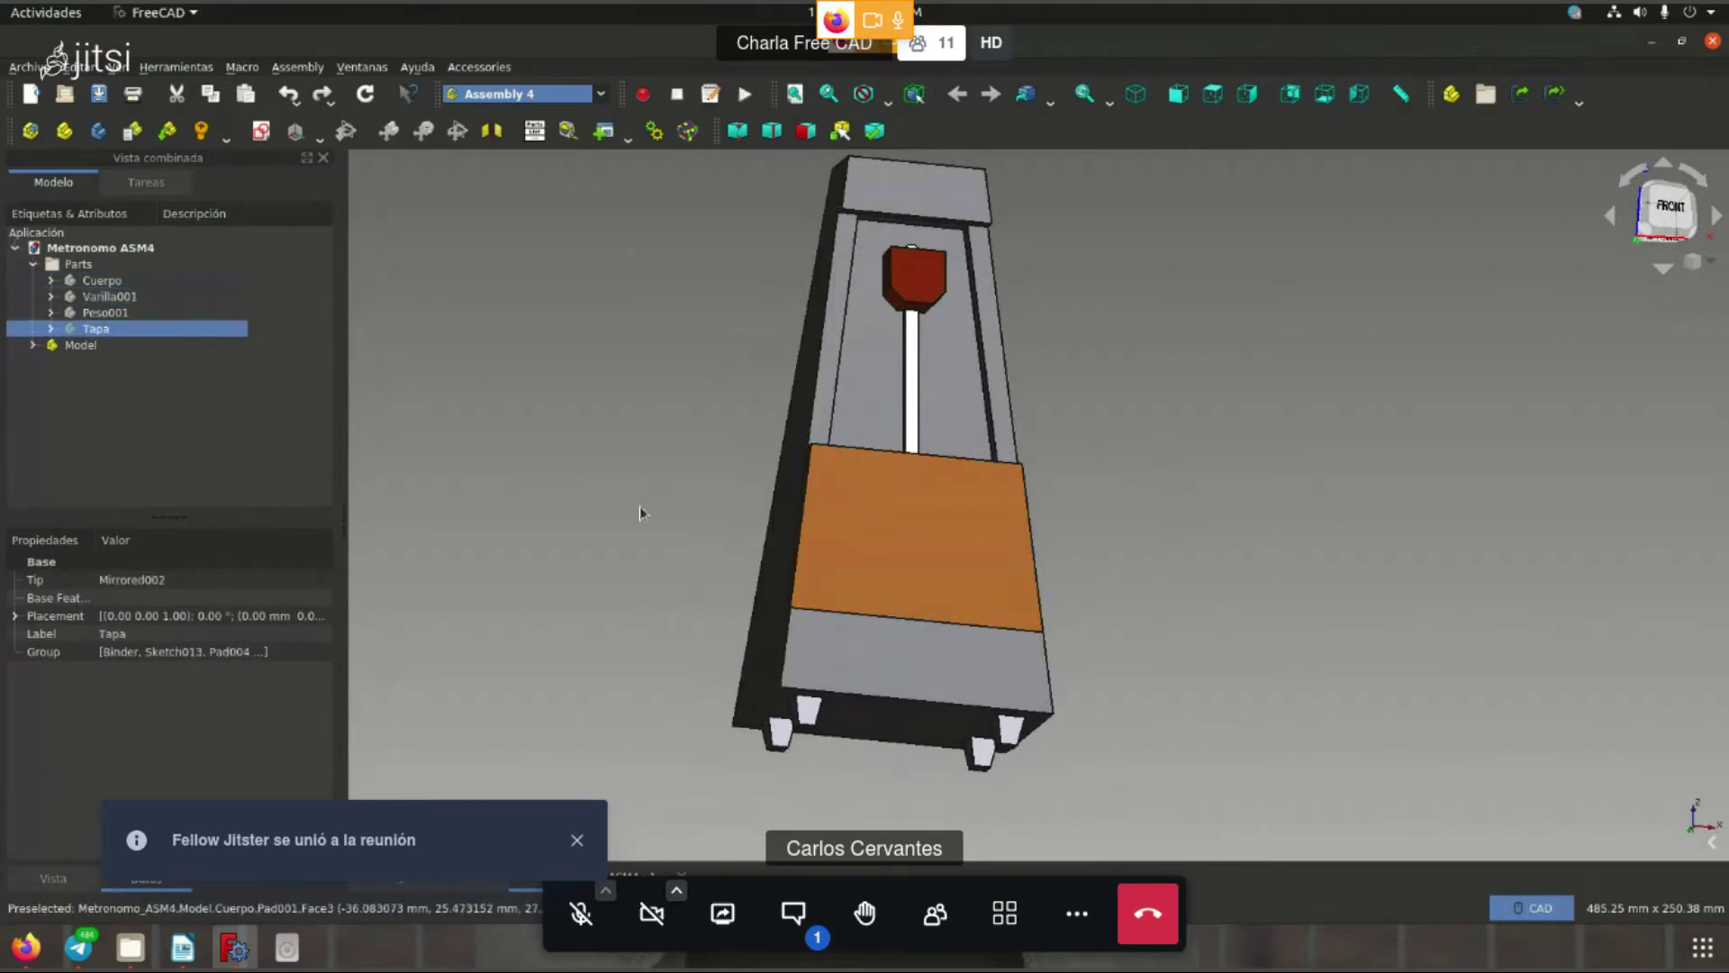
- Hide the Tapa front cover and check the front and left standard views
{"action": "key", "text": "1"}
{"action": "left_click", "coordinate": [934, 558]}
{"action": "key", "text": "space"}
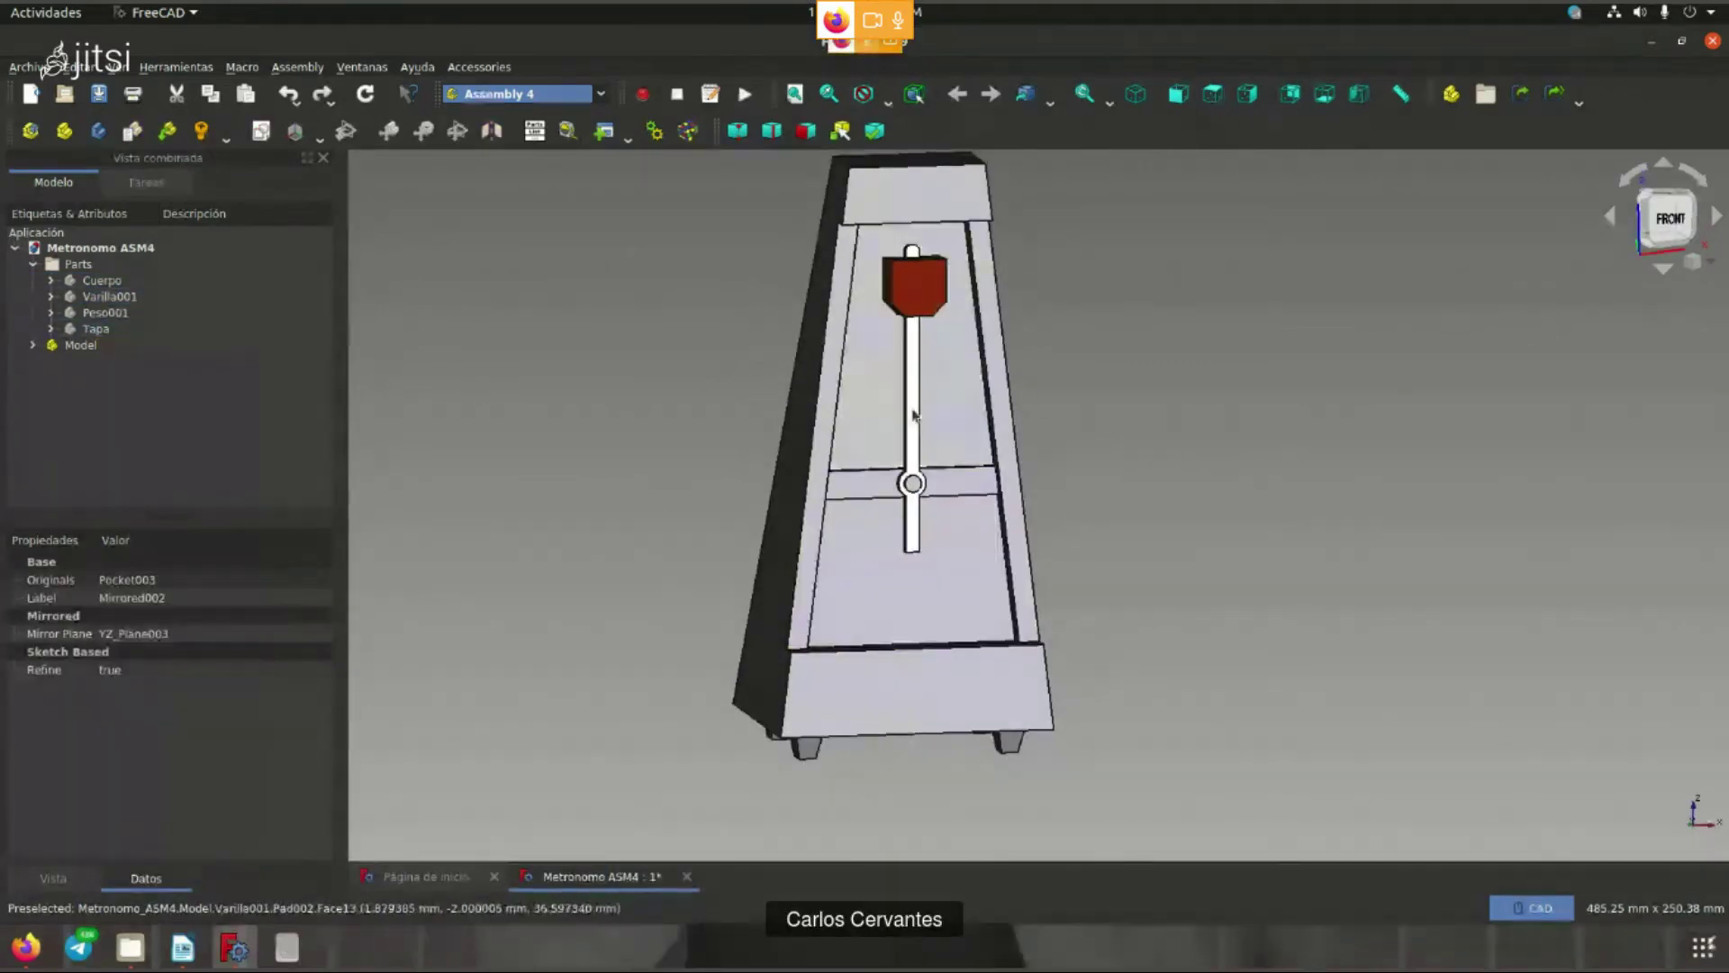
{"action": "mouse_move", "coordinate": [913, 415]}
{"action": "middle_mouse_down"}
{"action": "mouse_move", "coordinate": [998, 477]}
{"action": "mouse_move", "coordinate": [1180, 398]}
{"action": "middle_mouse_up"}
{"action": "left_click", "coordinate": [998, 477]}
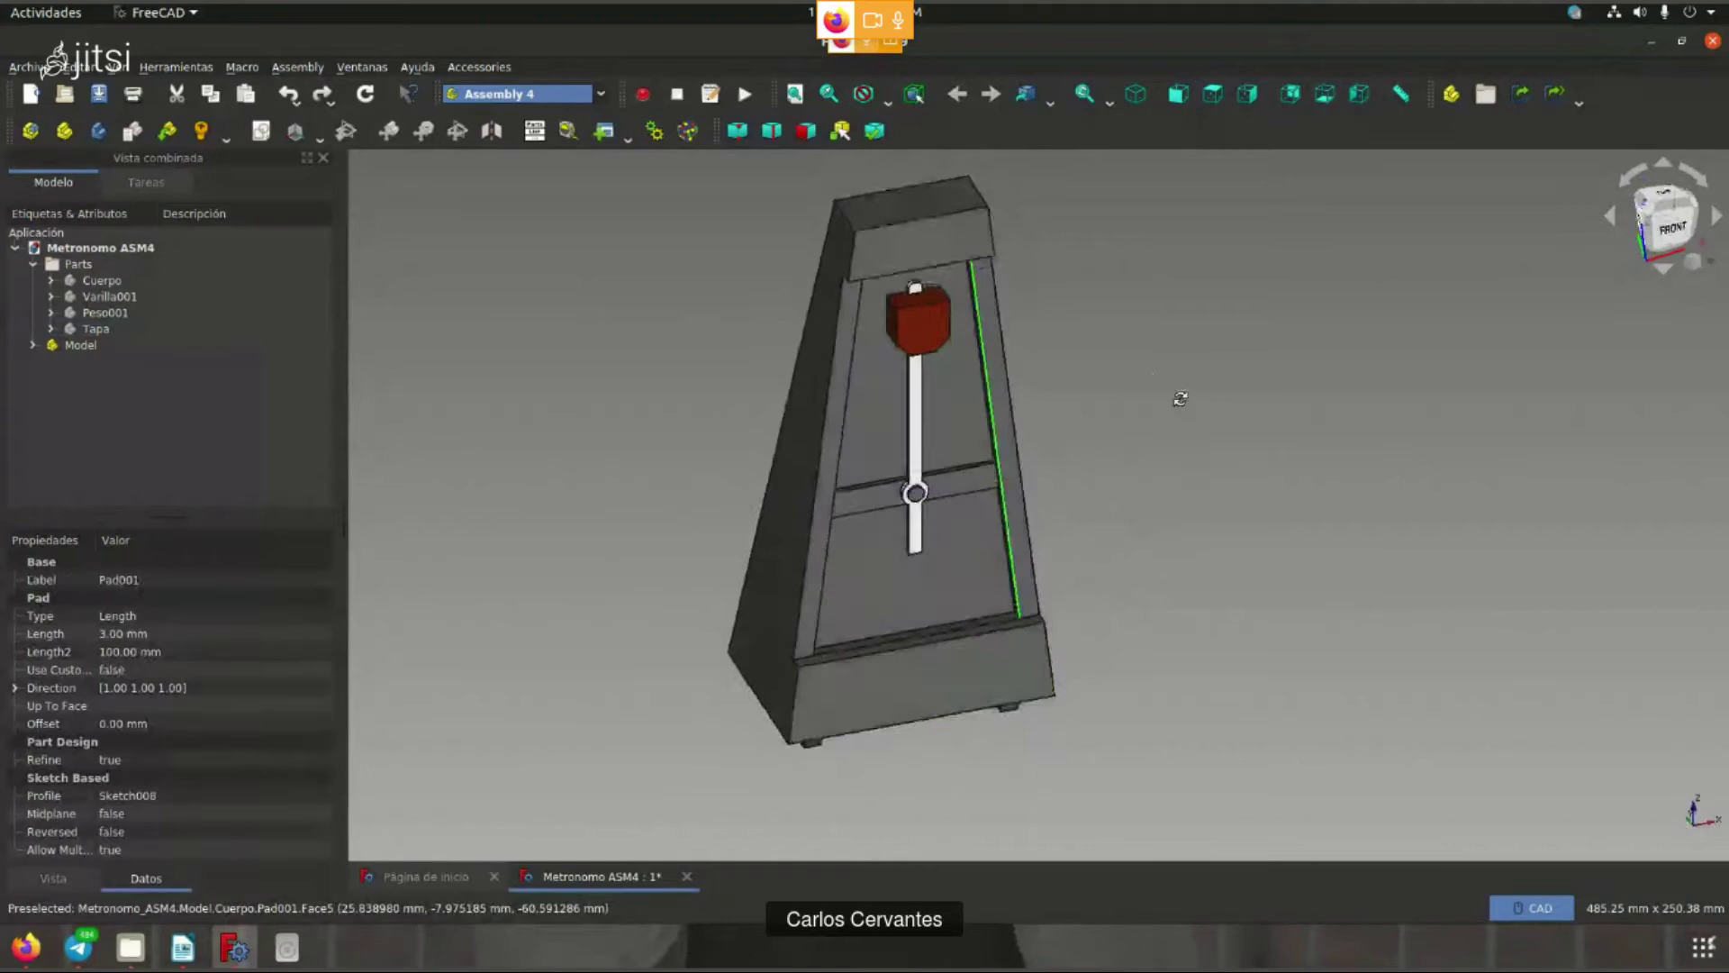
{"action": "key", "text": "1"}
{"action": "key", "text": "6"}
{"action": "key", "text": "1"}
- Orbit and zoom around the pendulum, inspecting the pivot boss behind the rod
{"action": "mouse_move", "coordinate": [1369, 599]}
{"action": "middle_mouse_down"}
{"action": "mouse_move", "coordinate": [1015, 520]}
{"action": "mouse_move", "coordinate": [816, 547]}
{"action": "mouse_move", "coordinate": [761, 216]}
{"action": "middle_mouse_up"}
{"action": "scroll", "coordinate": [1014, 519], "scroll_direction": "up", "scroll_amount": 2}
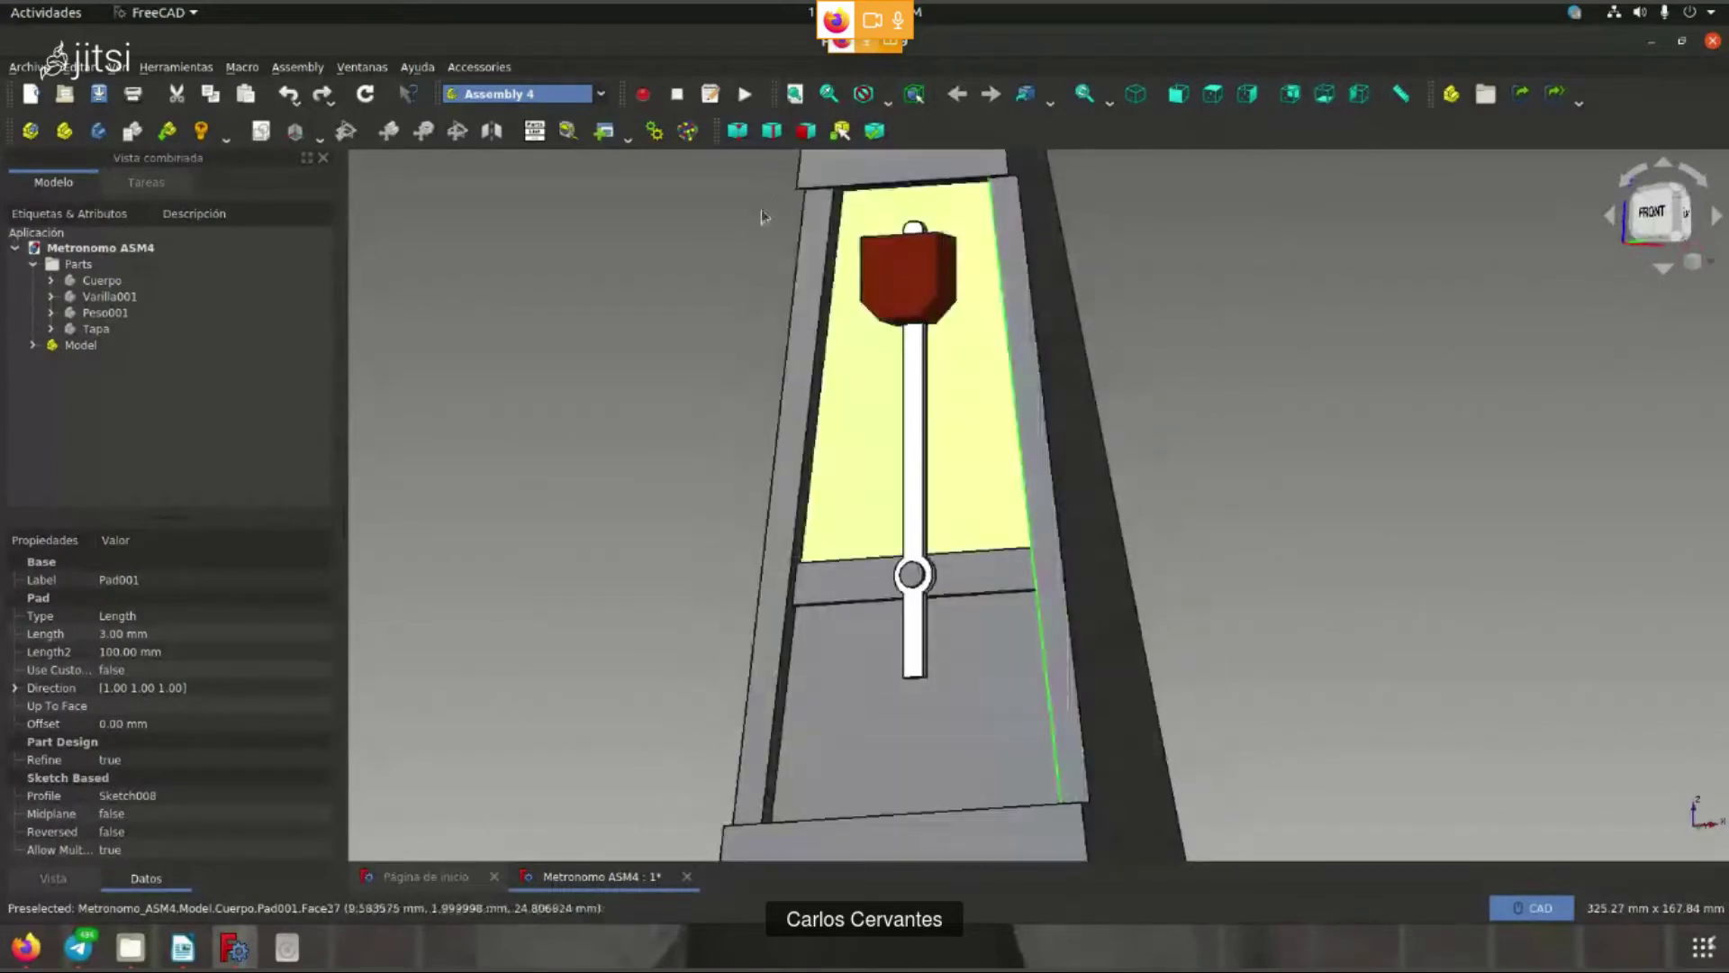
{"action": "scroll", "coordinate": [761, 216], "scroll_direction": "down", "scroll_amount": 2}
{"action": "mouse_move", "coordinate": [761, 216]}
{"action": "middle_mouse_down"}
{"action": "mouse_move", "coordinate": [1010, 489]}
{"action": "mouse_move", "coordinate": [1171, 483]}
{"action": "mouse_move", "coordinate": [1014, 399]}
{"action": "mouse_move", "coordinate": [1153, 422]}
{"action": "middle_mouse_up"}
{"action": "scroll", "coordinate": [1153, 421], "scroll_direction": "up", "scroll_amount": 2}
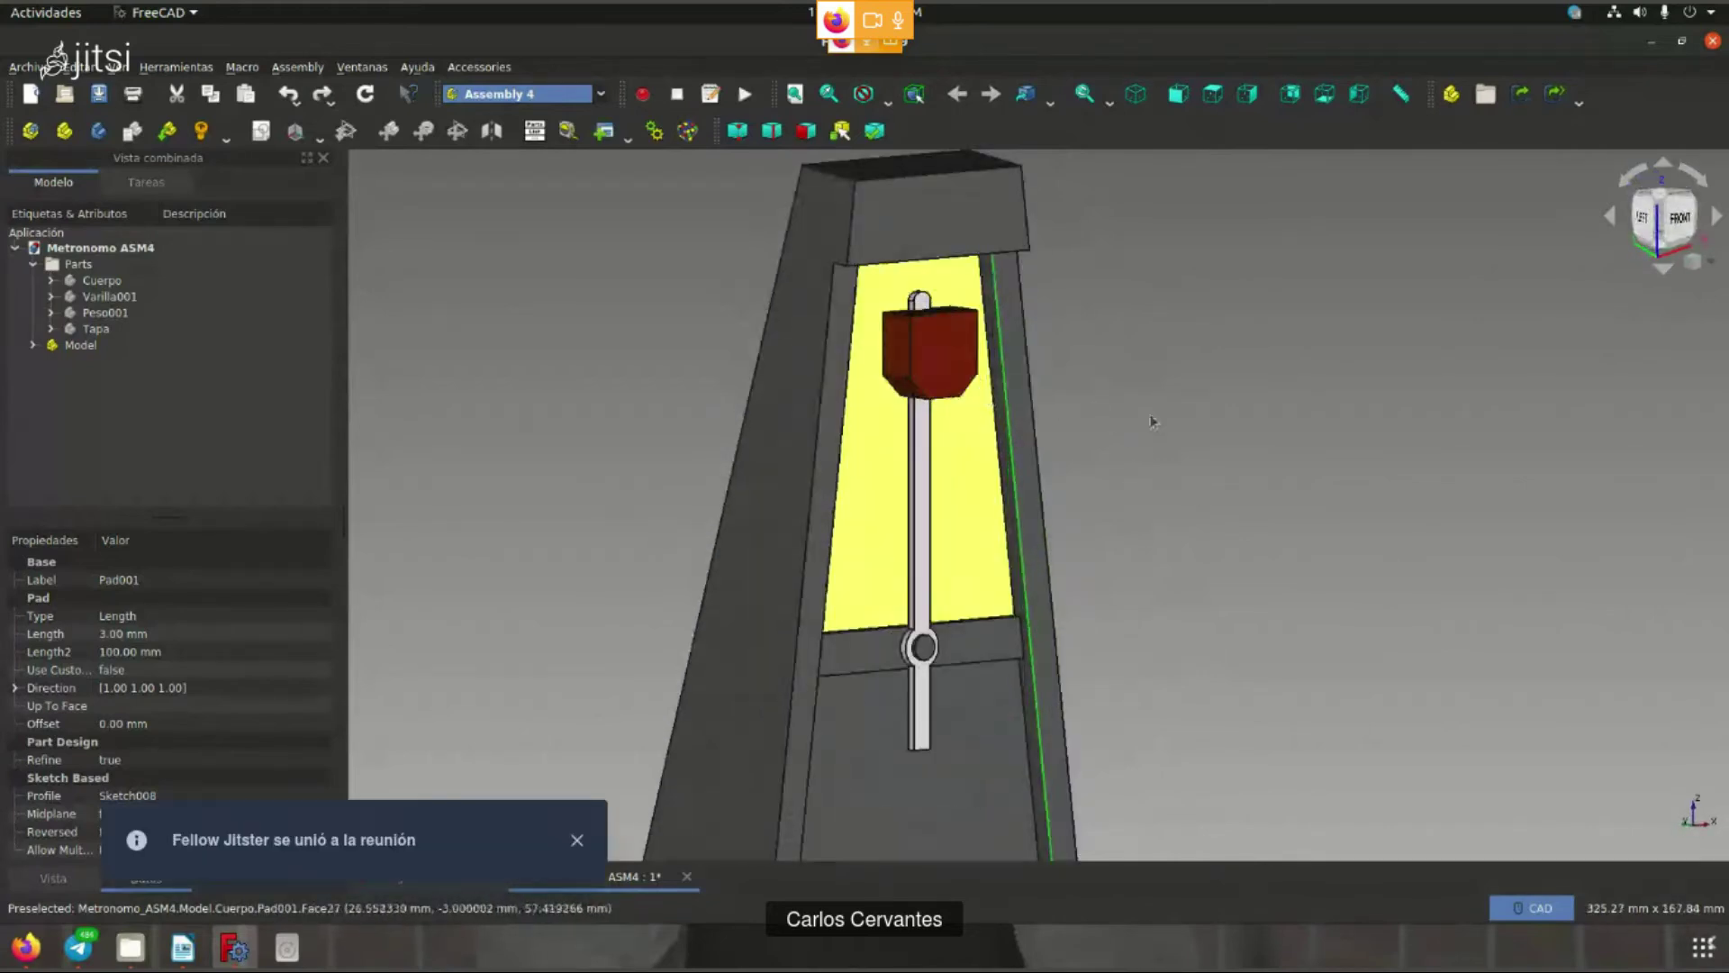
{"action": "left_click", "coordinate": [1153, 421]}
{"action": "scroll", "coordinate": [901, 559], "scroll_direction": "down", "scroll_amount": 2}
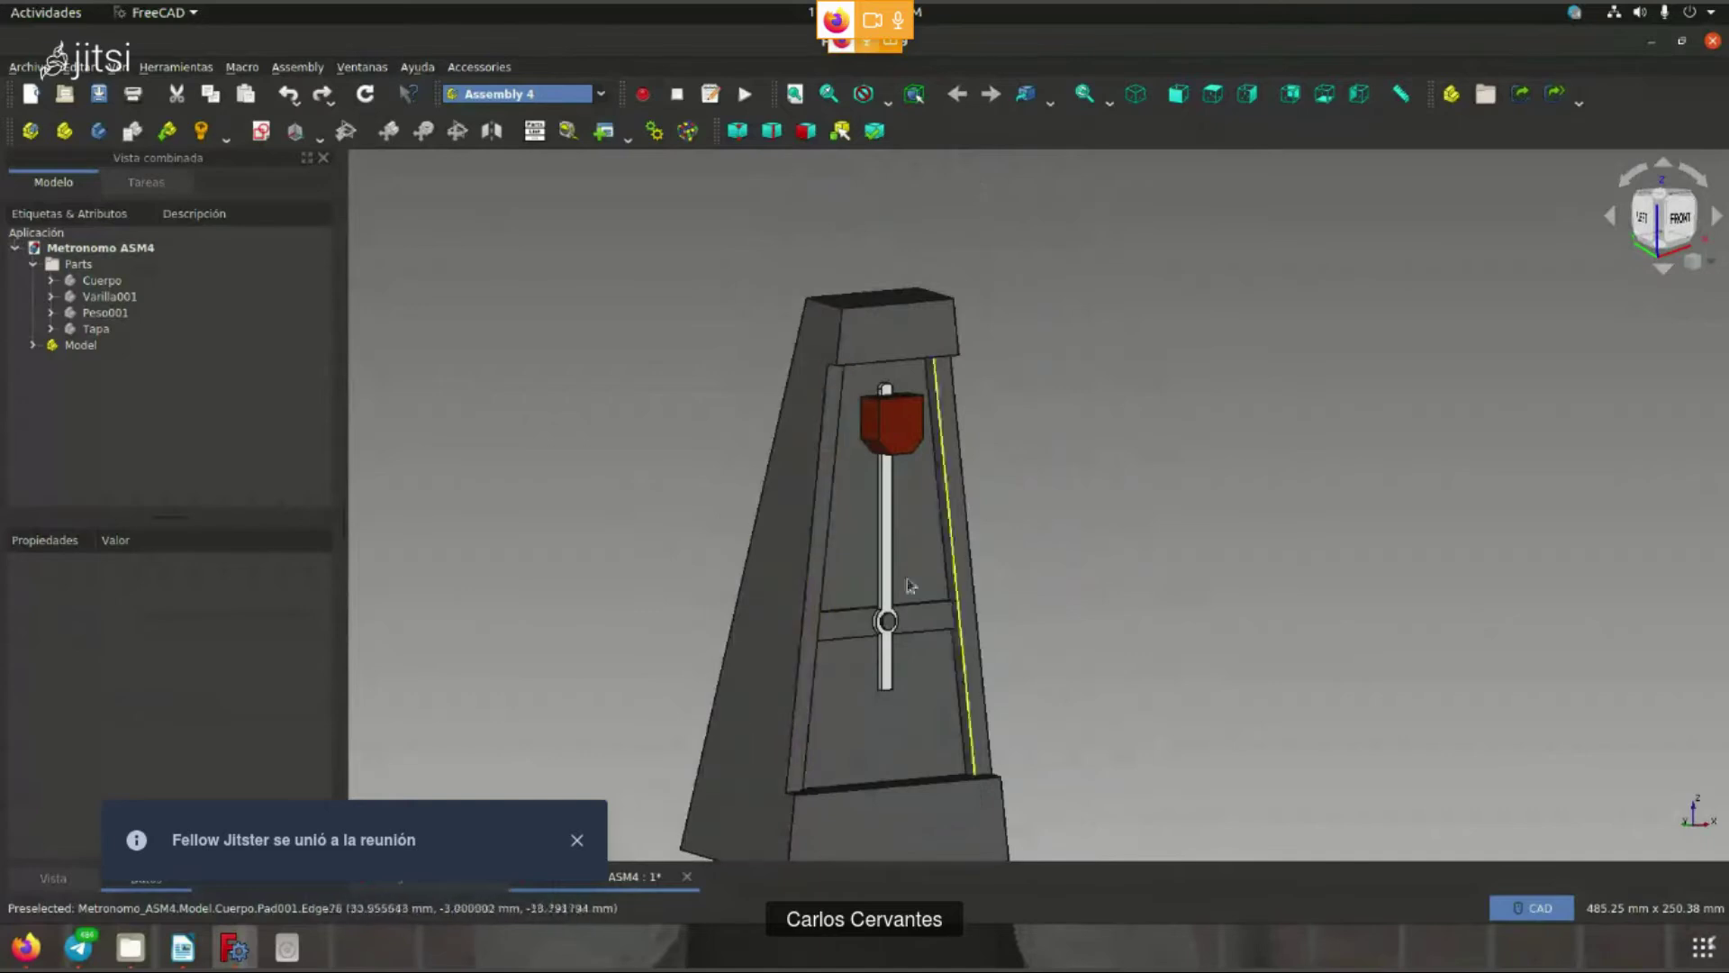
{"action": "scroll", "coordinate": [910, 586], "scroll_direction": "up", "scroll_amount": 3}
{"action": "left_click", "coordinate": [937, 450]}
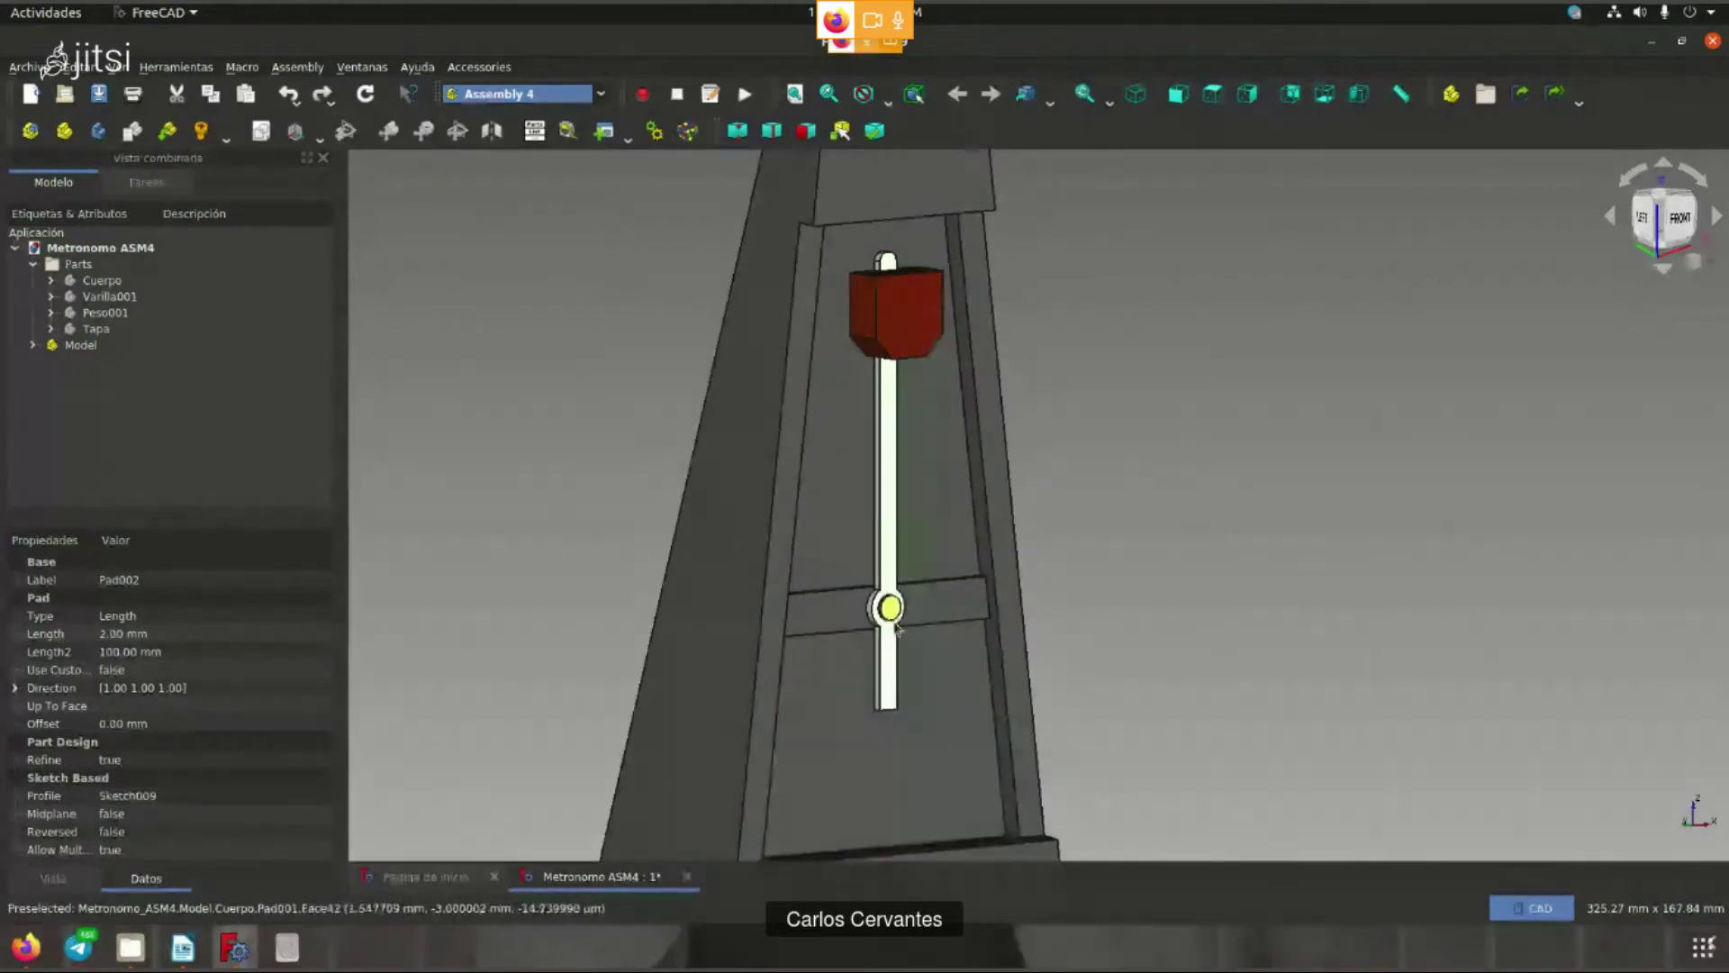
{"action": "left_click", "coordinate": [915, 675]}
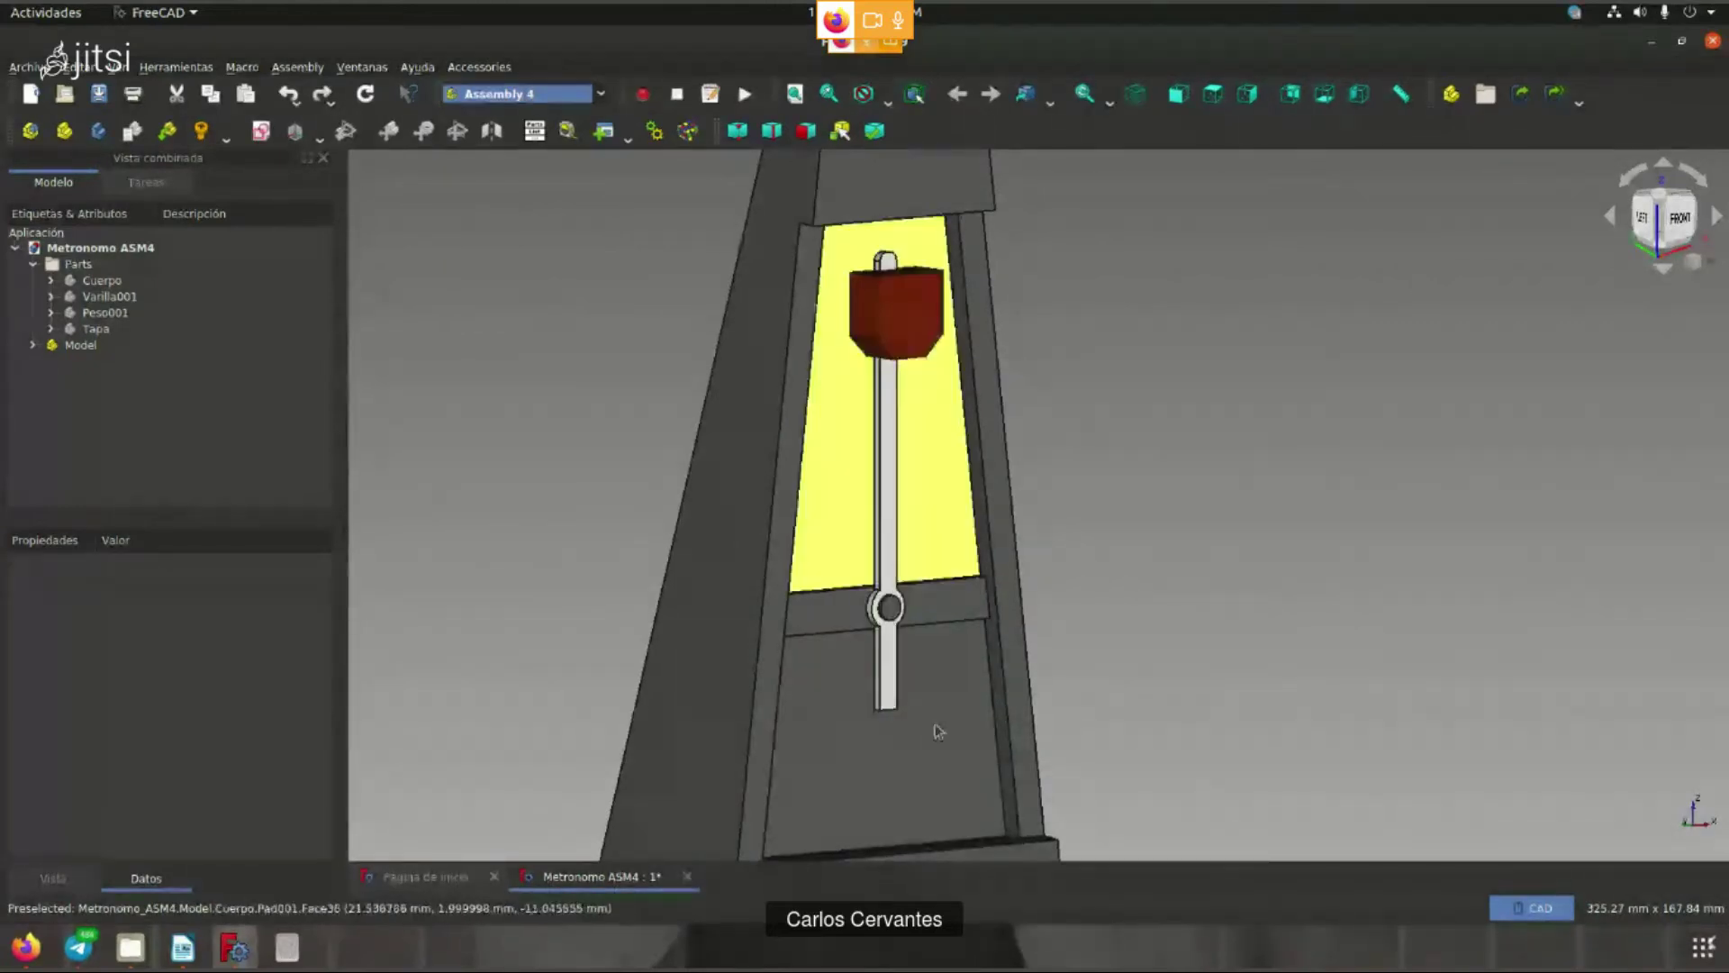
{"action": "scroll", "coordinate": [1101, 501], "scroll_direction": "down", "scroll_amount": 2}
{"action": "scroll", "coordinate": [1034, 560], "scroll_direction": "up", "scroll_amount": 2}
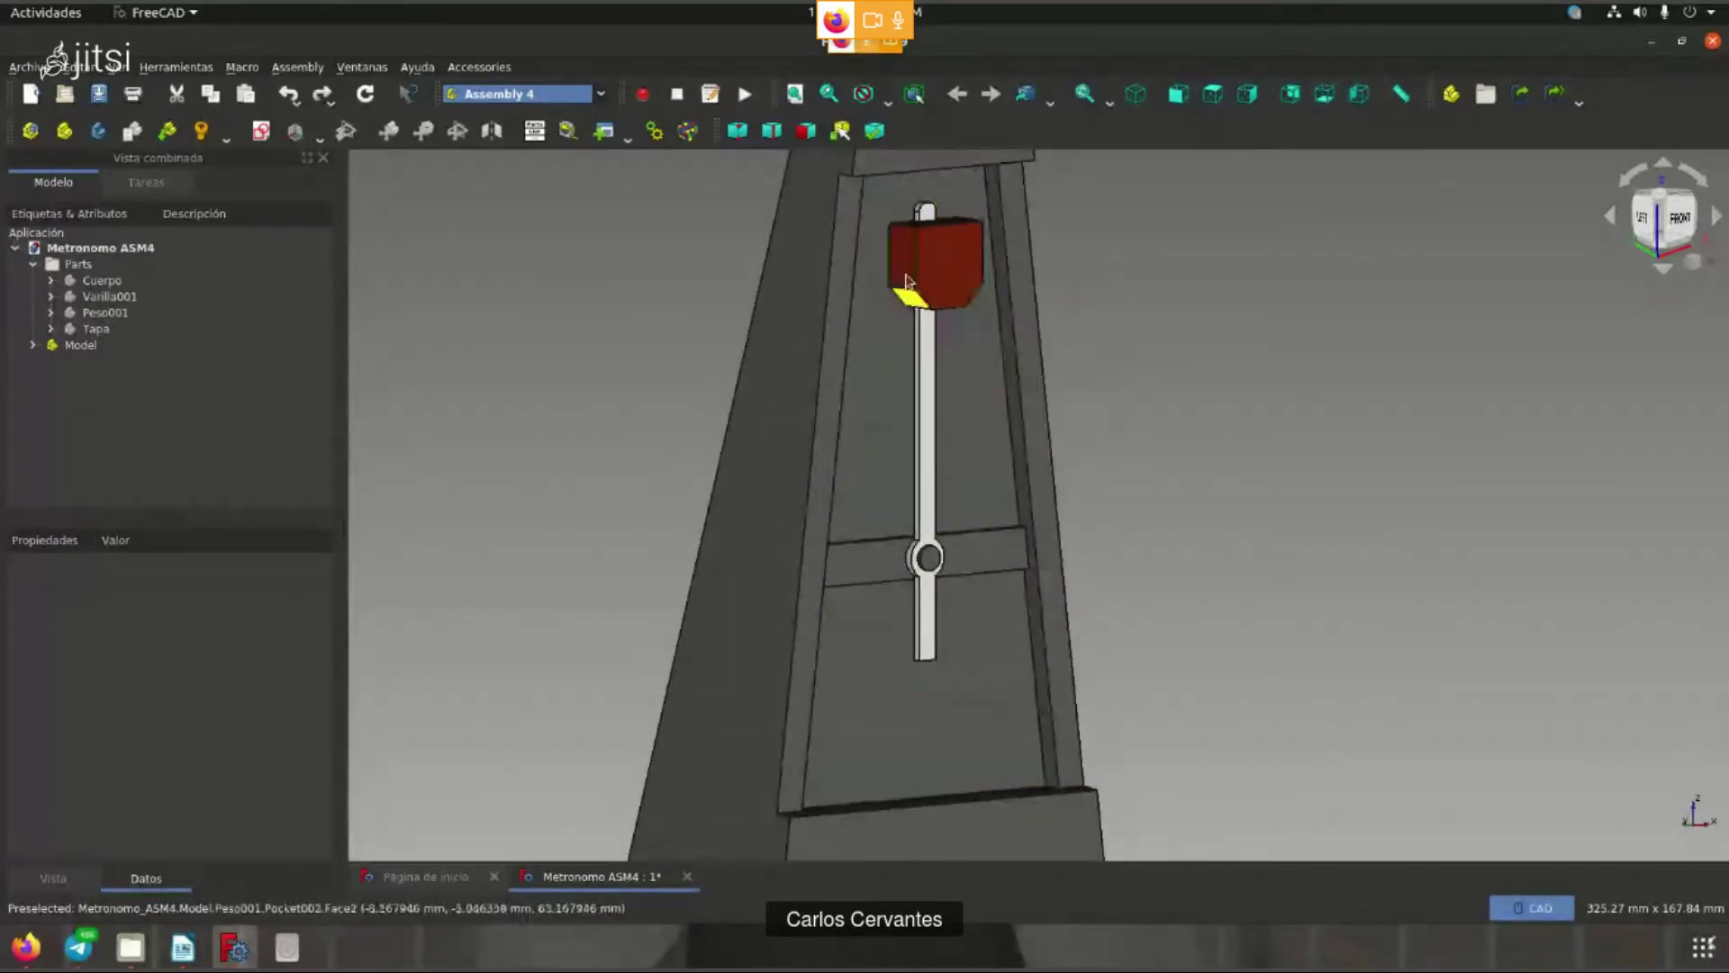
- Hide and reshow the red weight, then orbit toward the left side
{"action": "left_click", "coordinate": [920, 234]}
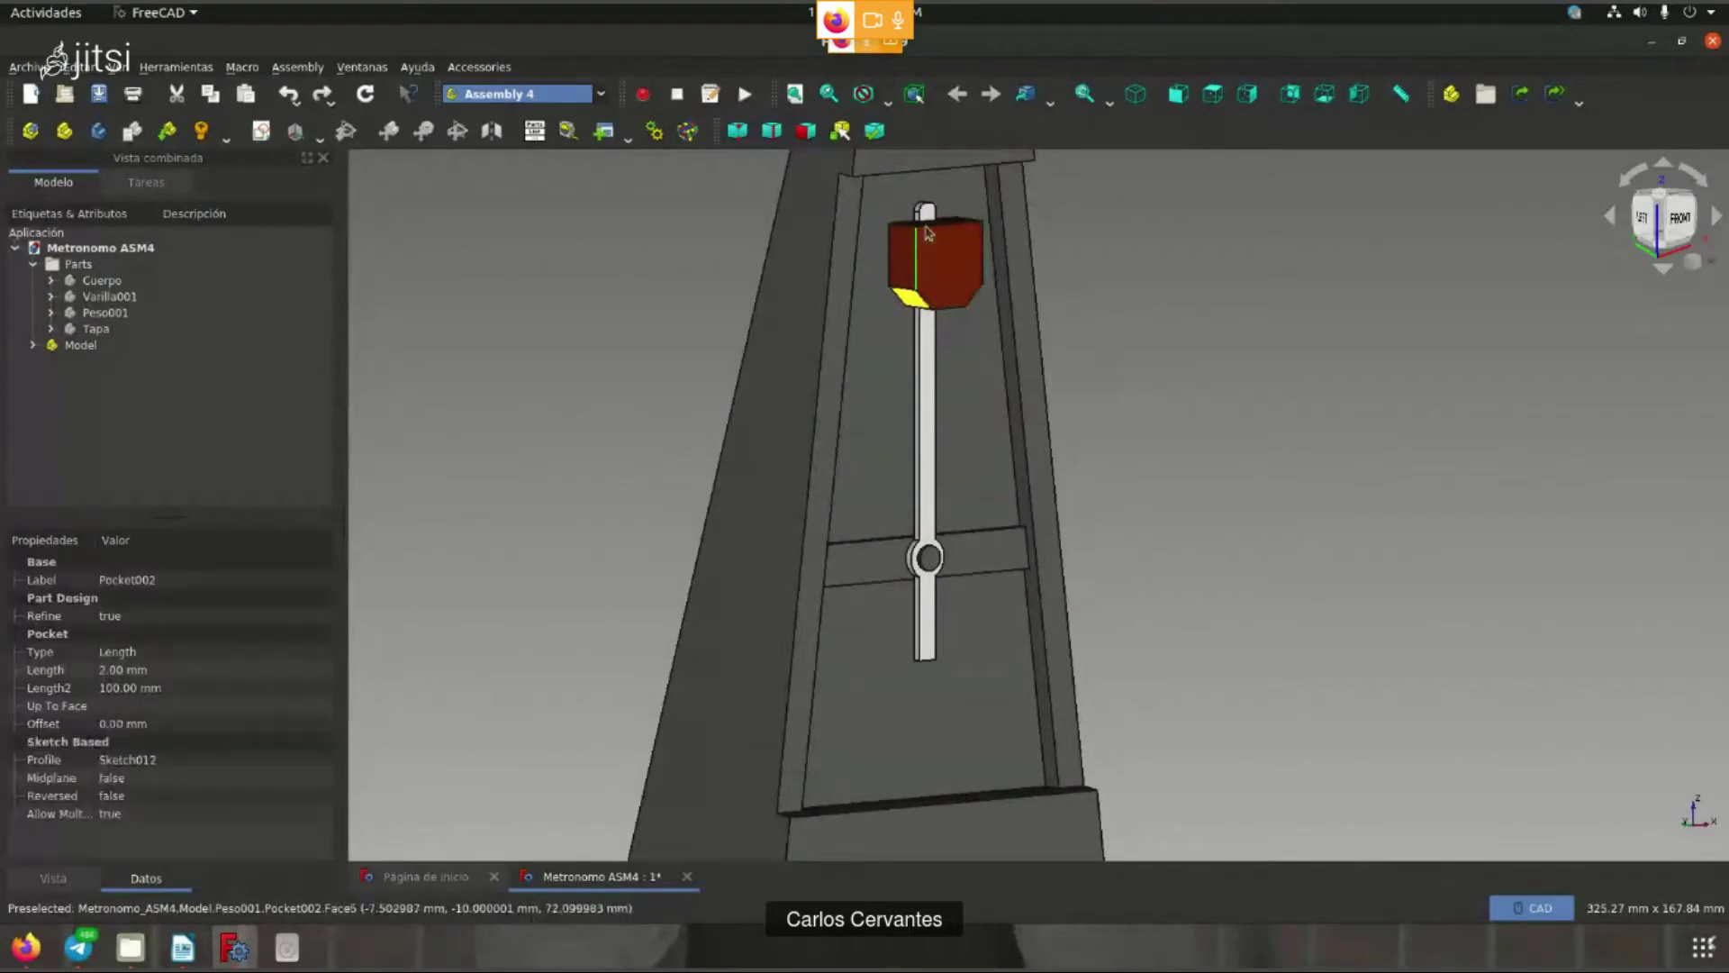
{"action": "key", "text": "Escape"}
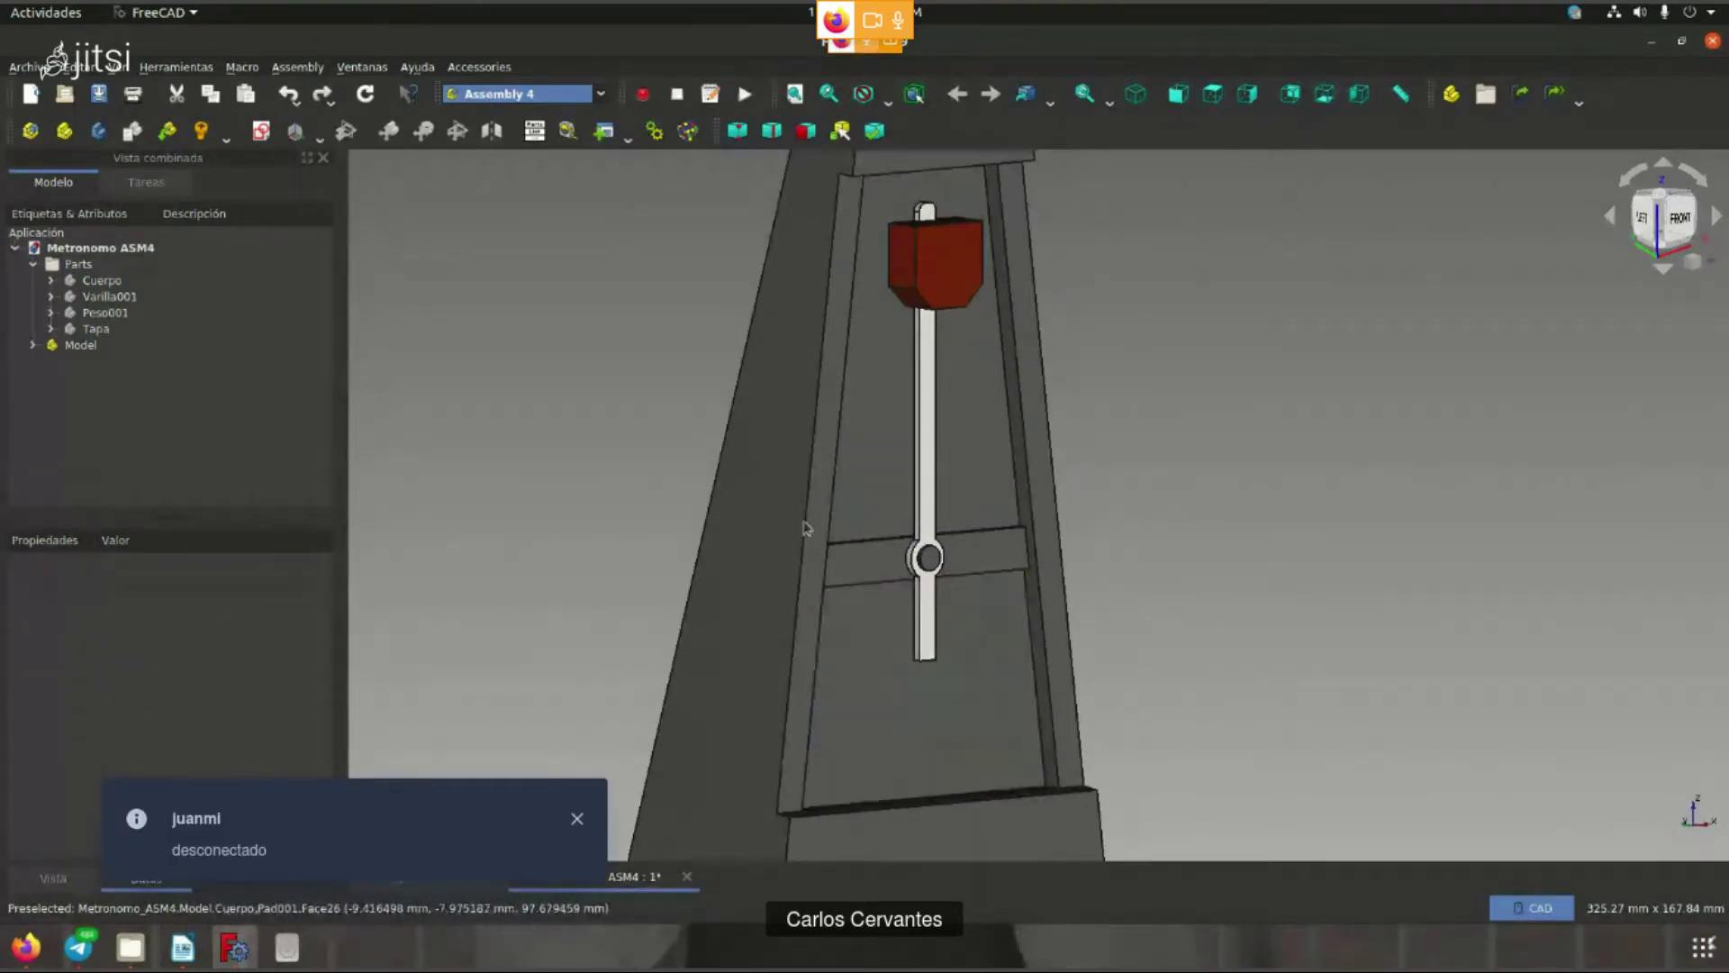
{"action": "mouse_move", "coordinate": [1058, 375]}
{"action": "middle_mouse_down"}
{"action": "mouse_move", "coordinate": [1193, 432]}
{"action": "mouse_move", "coordinate": [1127, 363]}
{"action": "middle_mouse_up"}
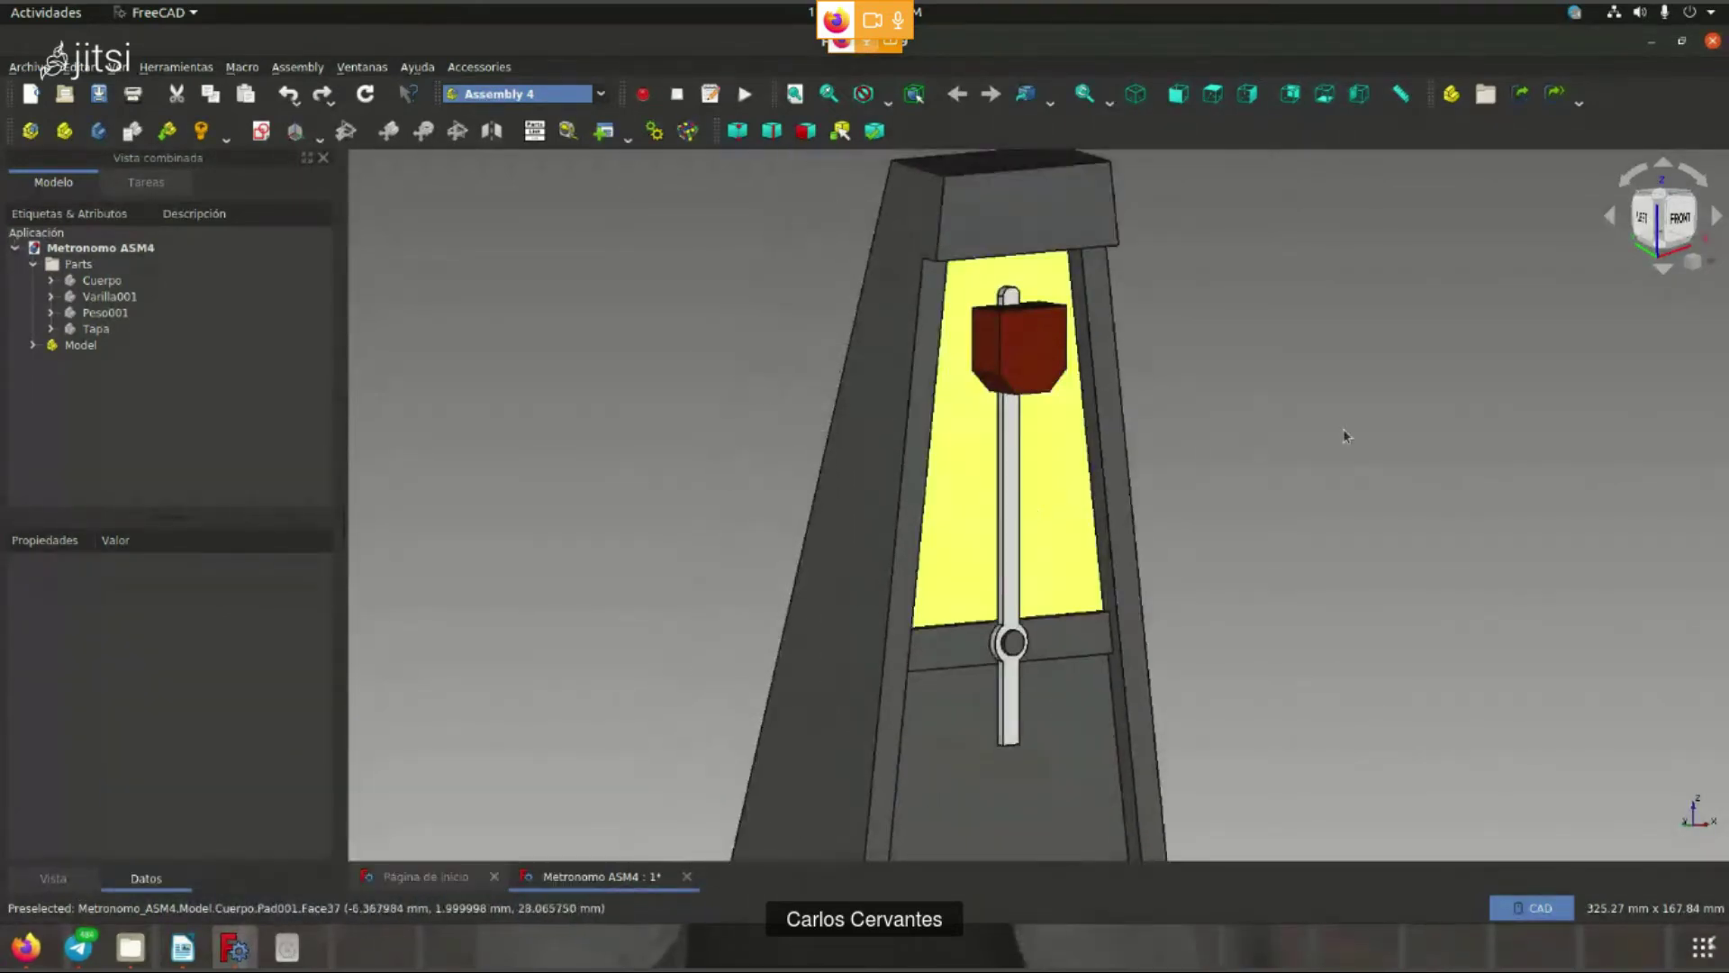
{"action": "scroll", "coordinate": [1345, 436], "scroll_direction": "up", "scroll_amount": 2}
{"action": "left_click", "coordinate": [888, 347]}
{"action": "key", "text": "space"}
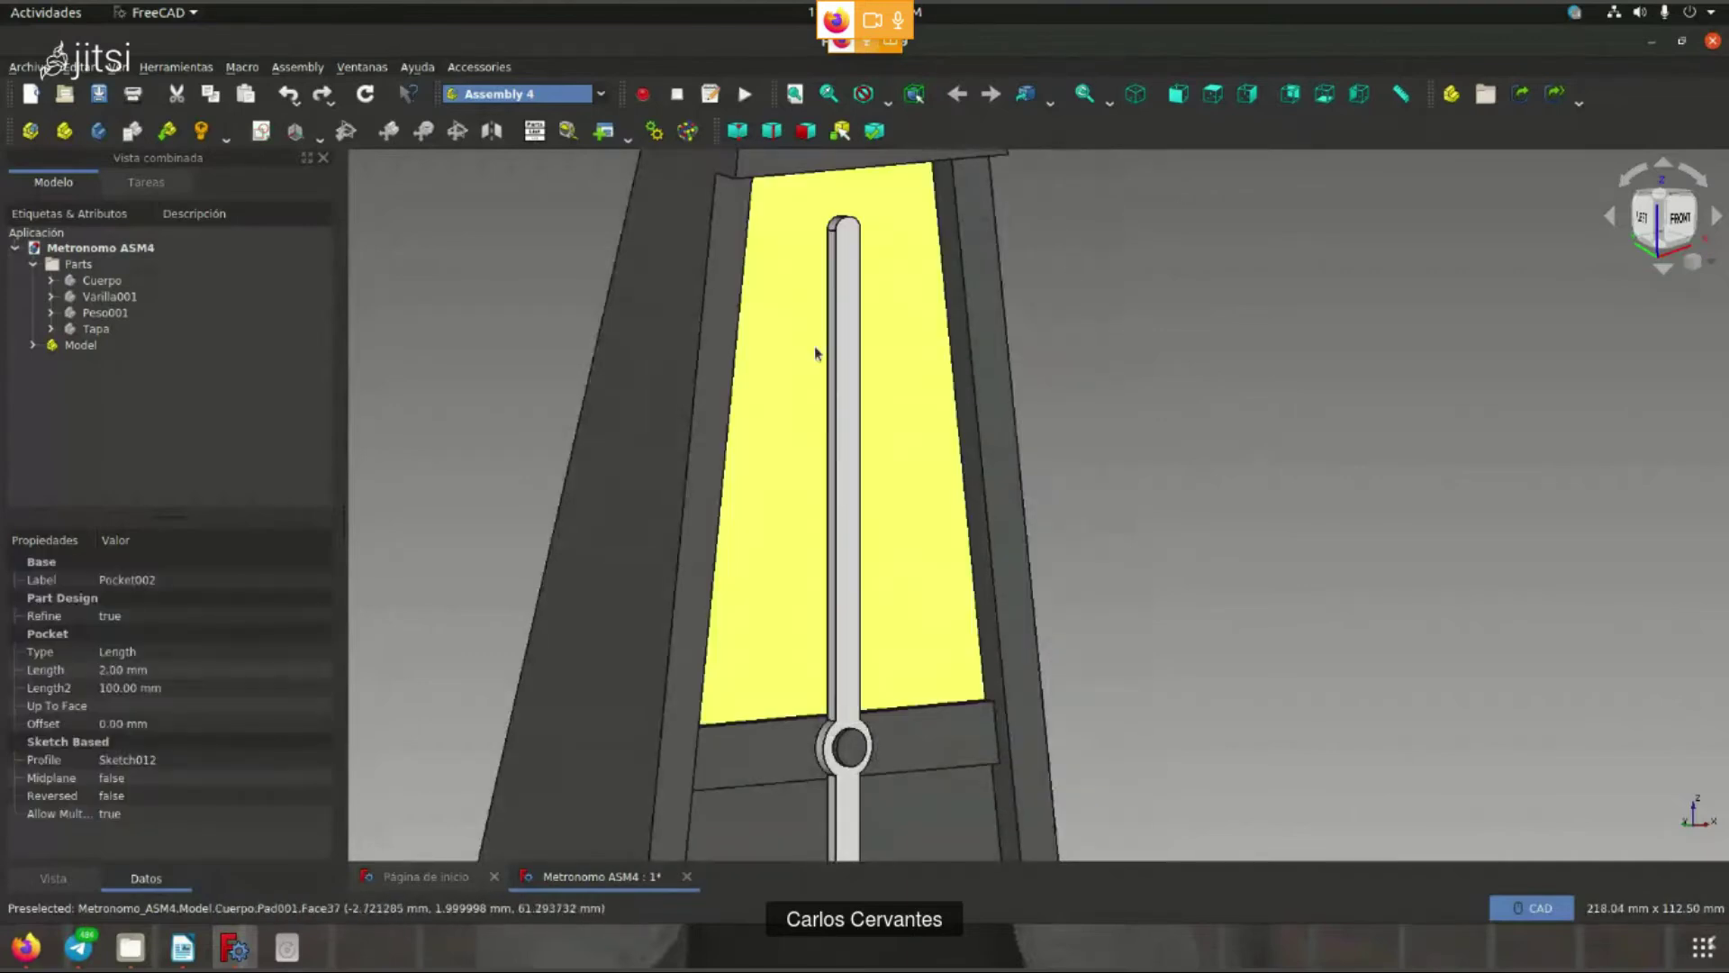
{"action": "key", "text": "space"}
{"action": "middle_click_drag", "start_coordinate": [955, 540], "coordinate": [1170, 556]}
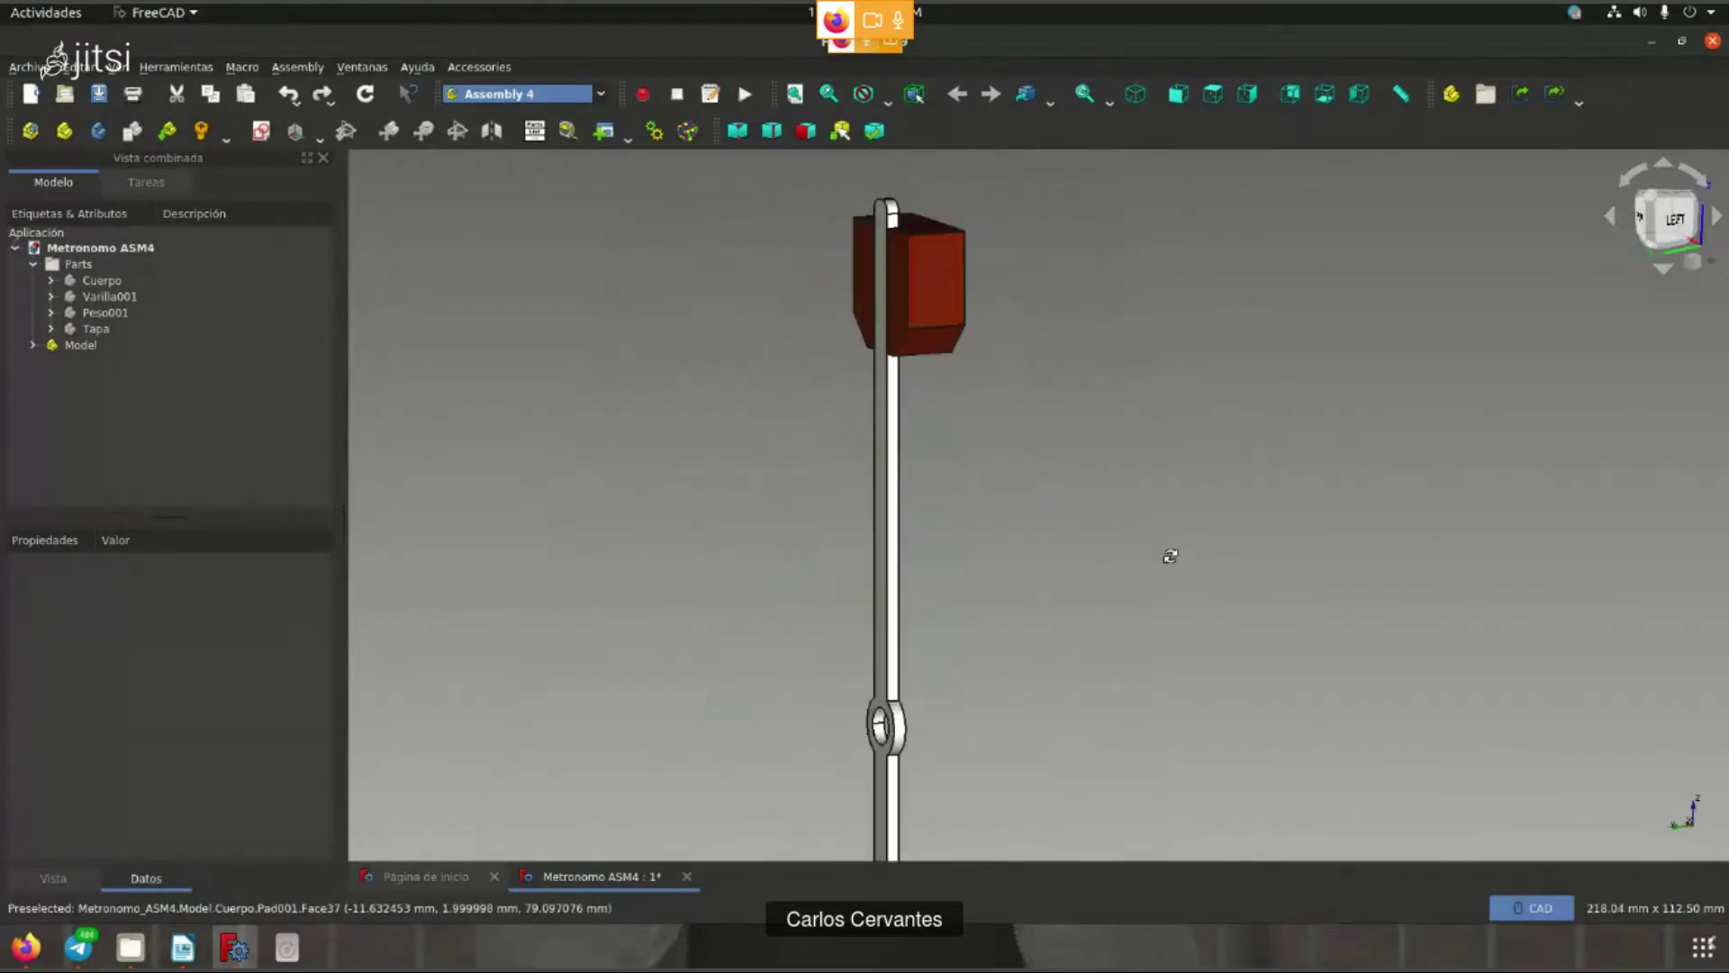
- Select the red weight and view the pendulum exactly from the left
{"action": "left_click", "coordinate": [884, 351]}
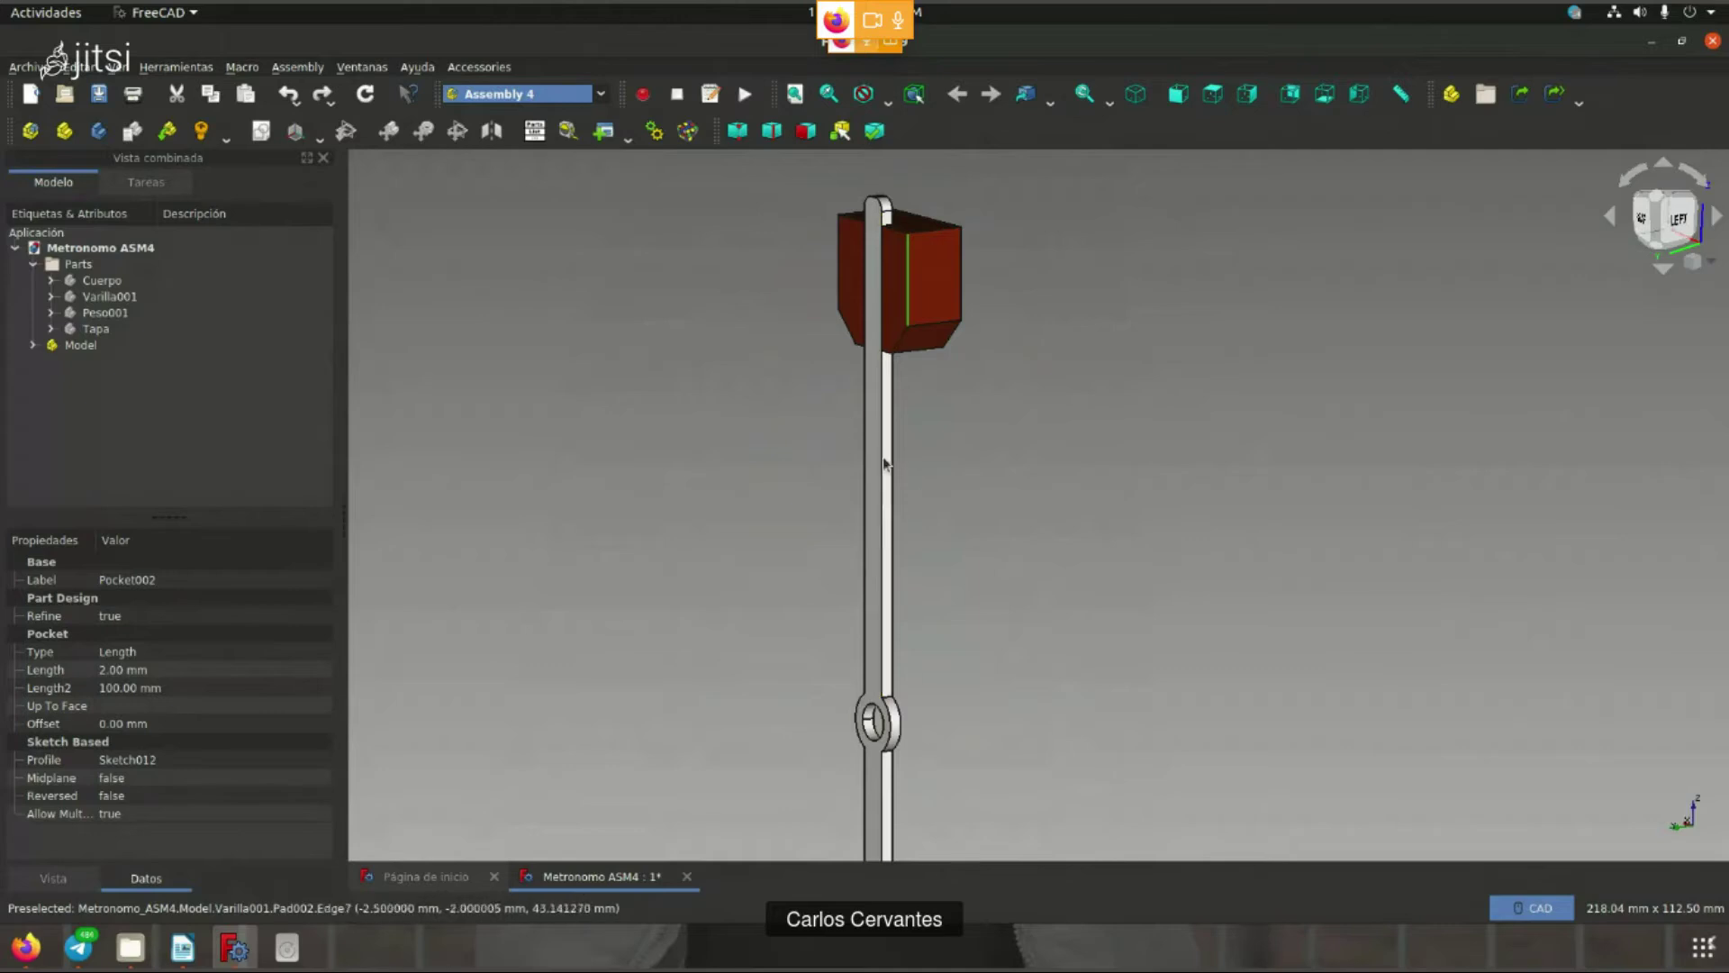
{"action": "key", "text": "6"}
{"action": "scroll", "coordinate": [733, 450], "scroll_direction": "down", "scroll_amount": 2}
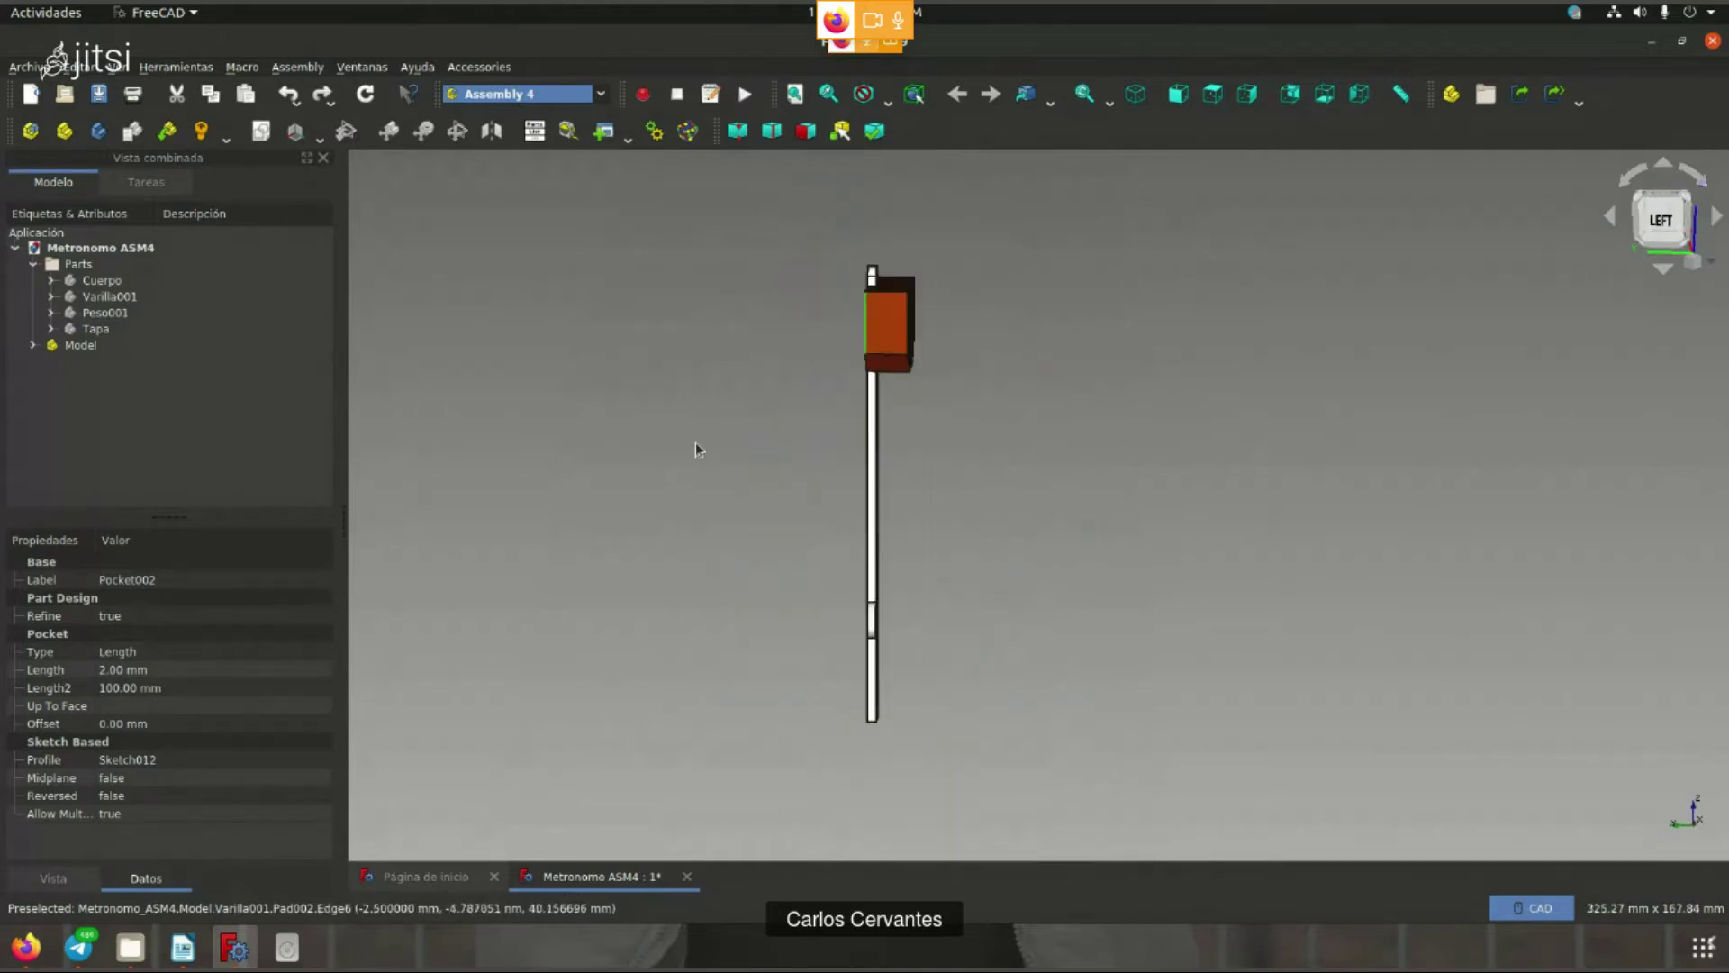
{"action": "left_click", "coordinate": [765, 322]}
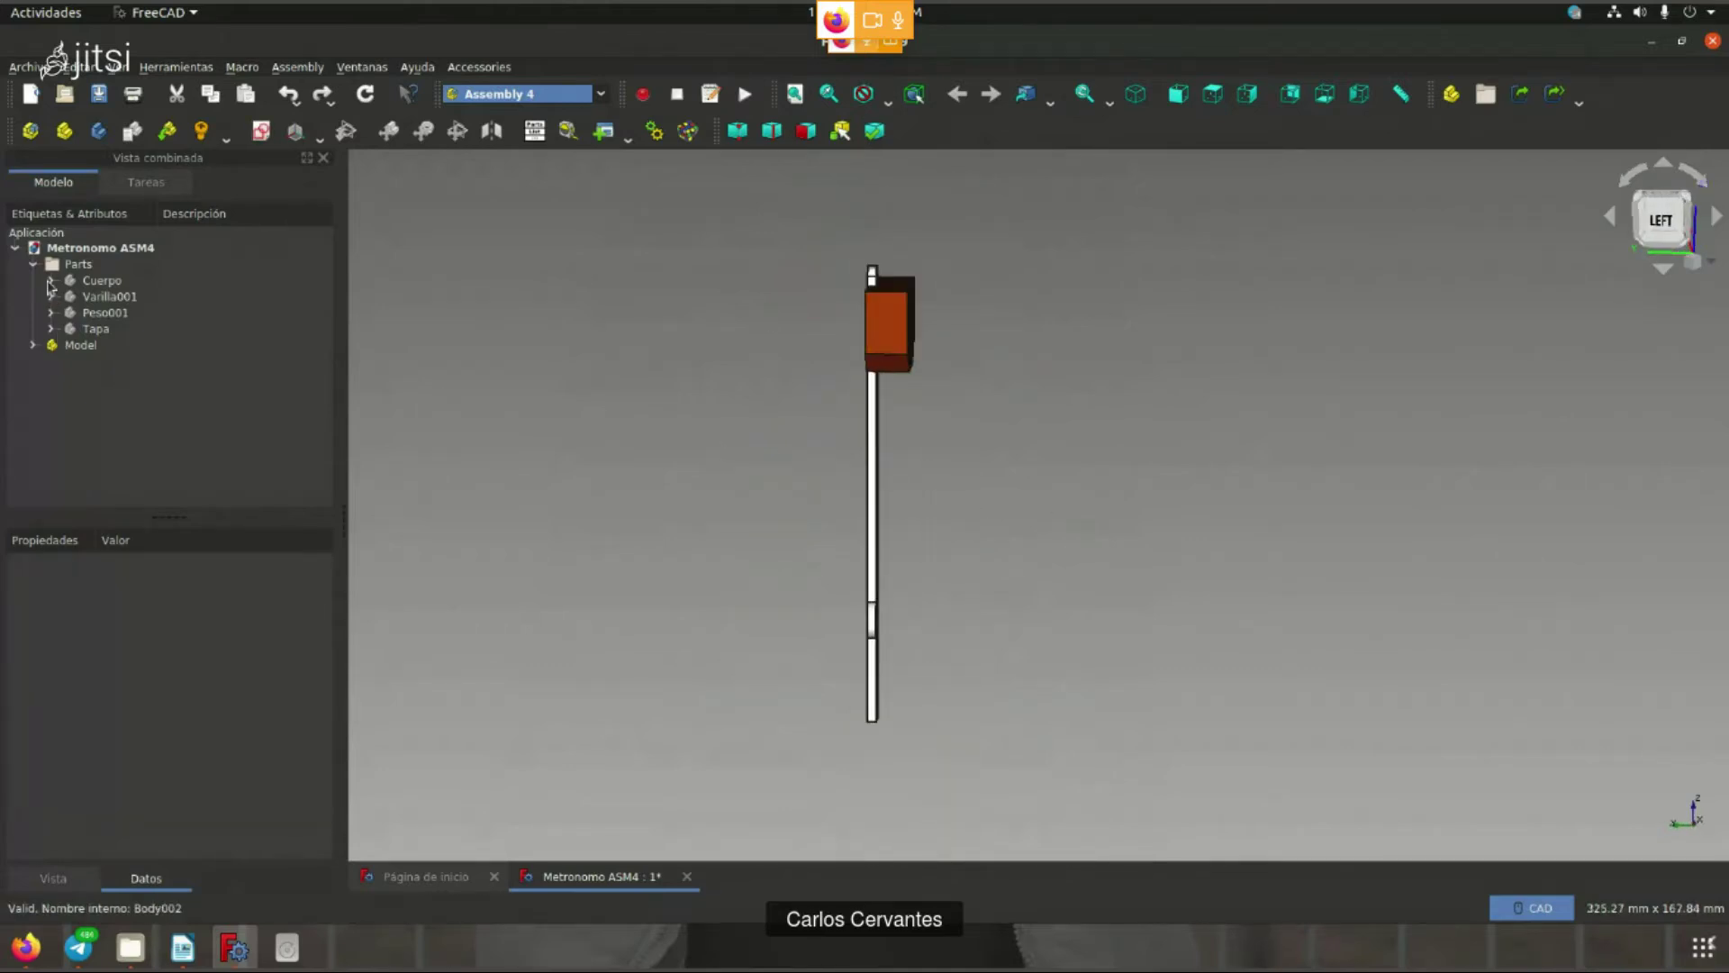
- Expand the Model tree, inspecting Cuerpo002's Pad001 and Tapa001's Mirrored002 features
{"action": "left_click", "coordinate": [32, 345]}
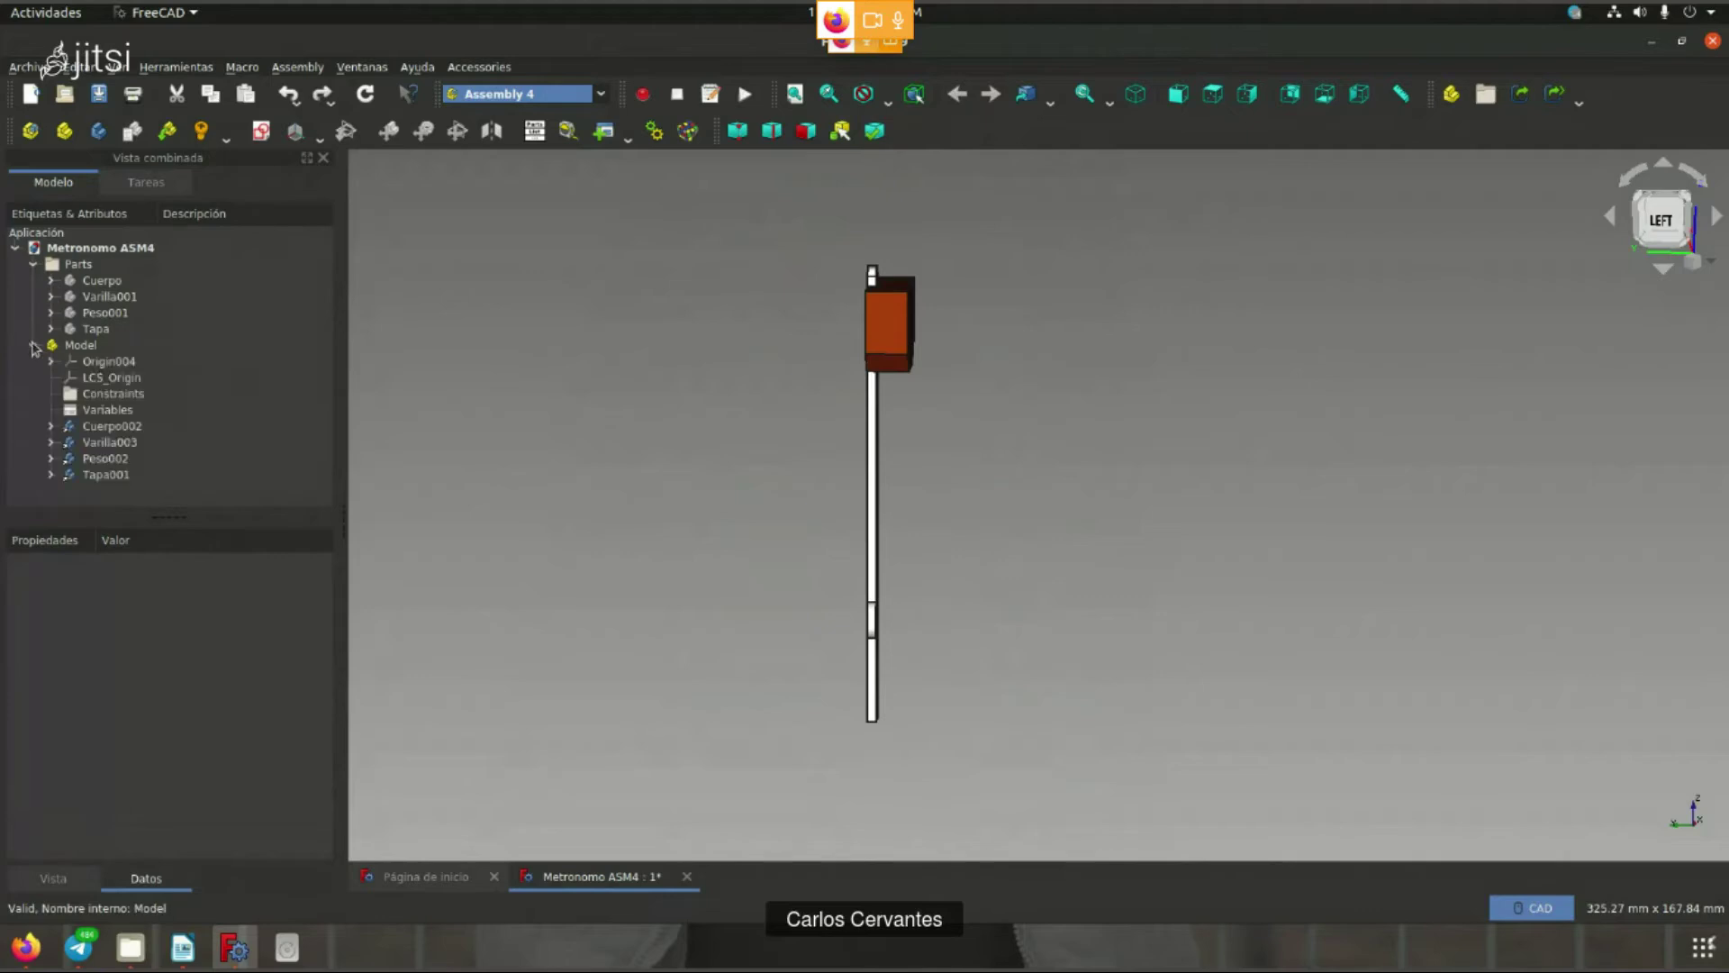
{"action": "left_click", "coordinate": [51, 426]}
{"action": "scroll", "coordinate": [120, 470], "scroll_direction": "down", "scroll_amount": 3}
{"action": "left_click", "coordinate": [115, 450]}
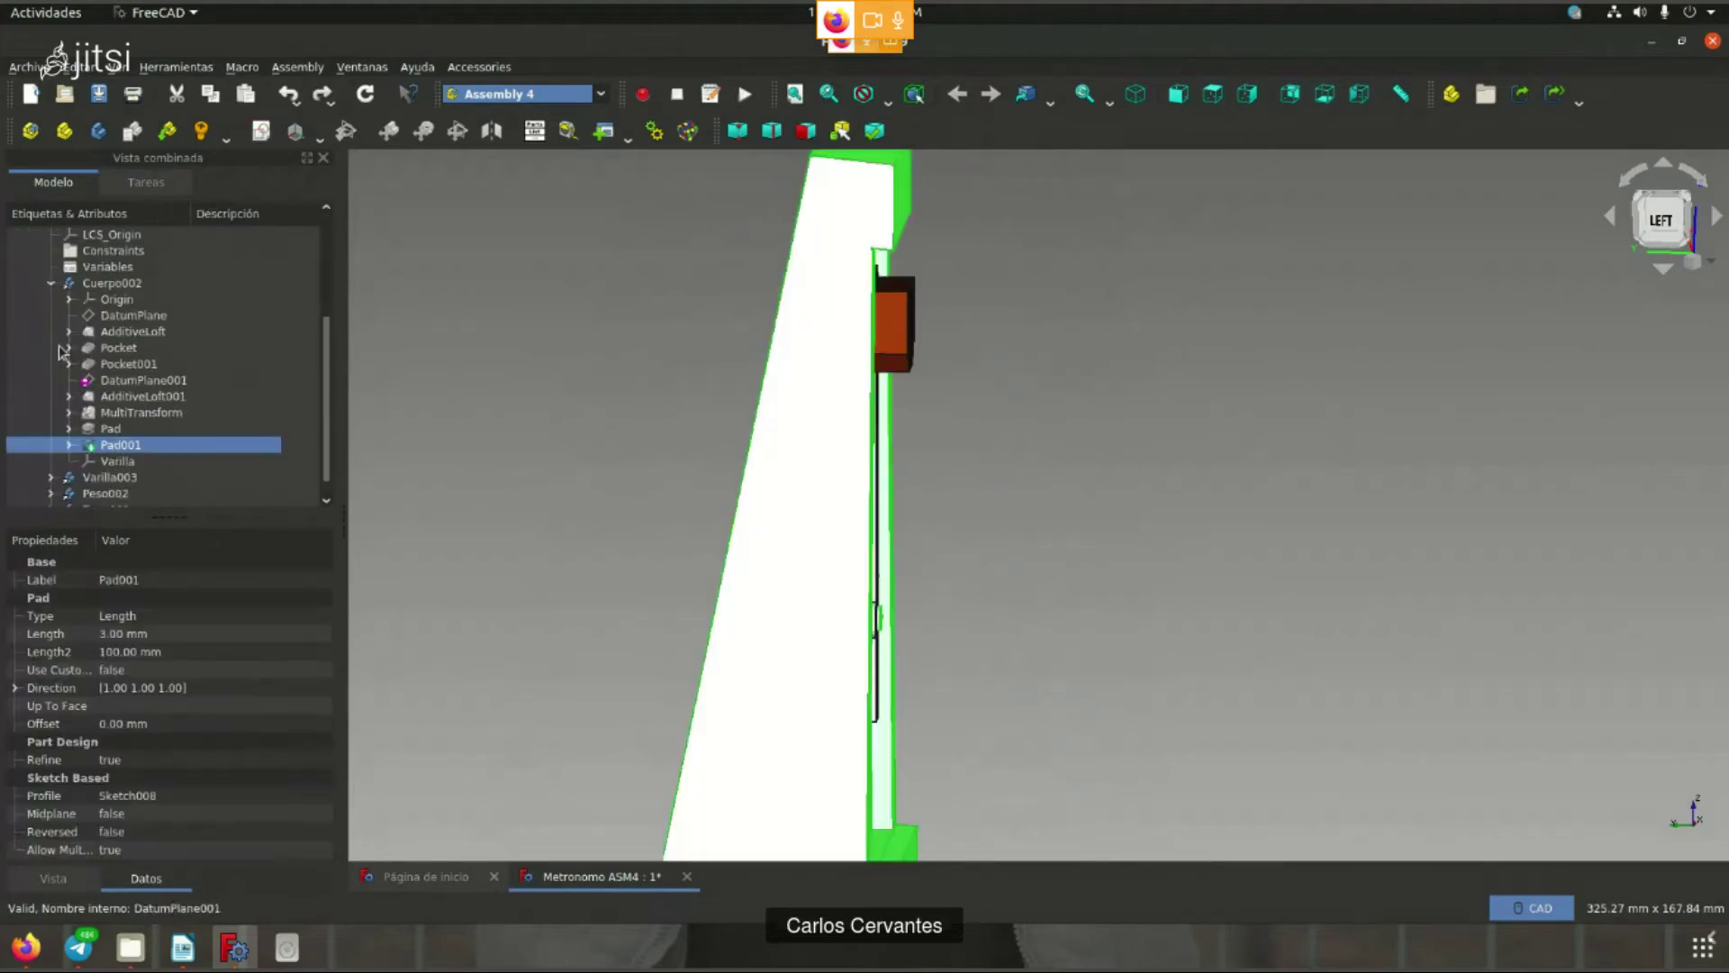
{"action": "left_click", "coordinate": [51, 283]}
{"action": "left_click", "coordinate": [52, 474]}
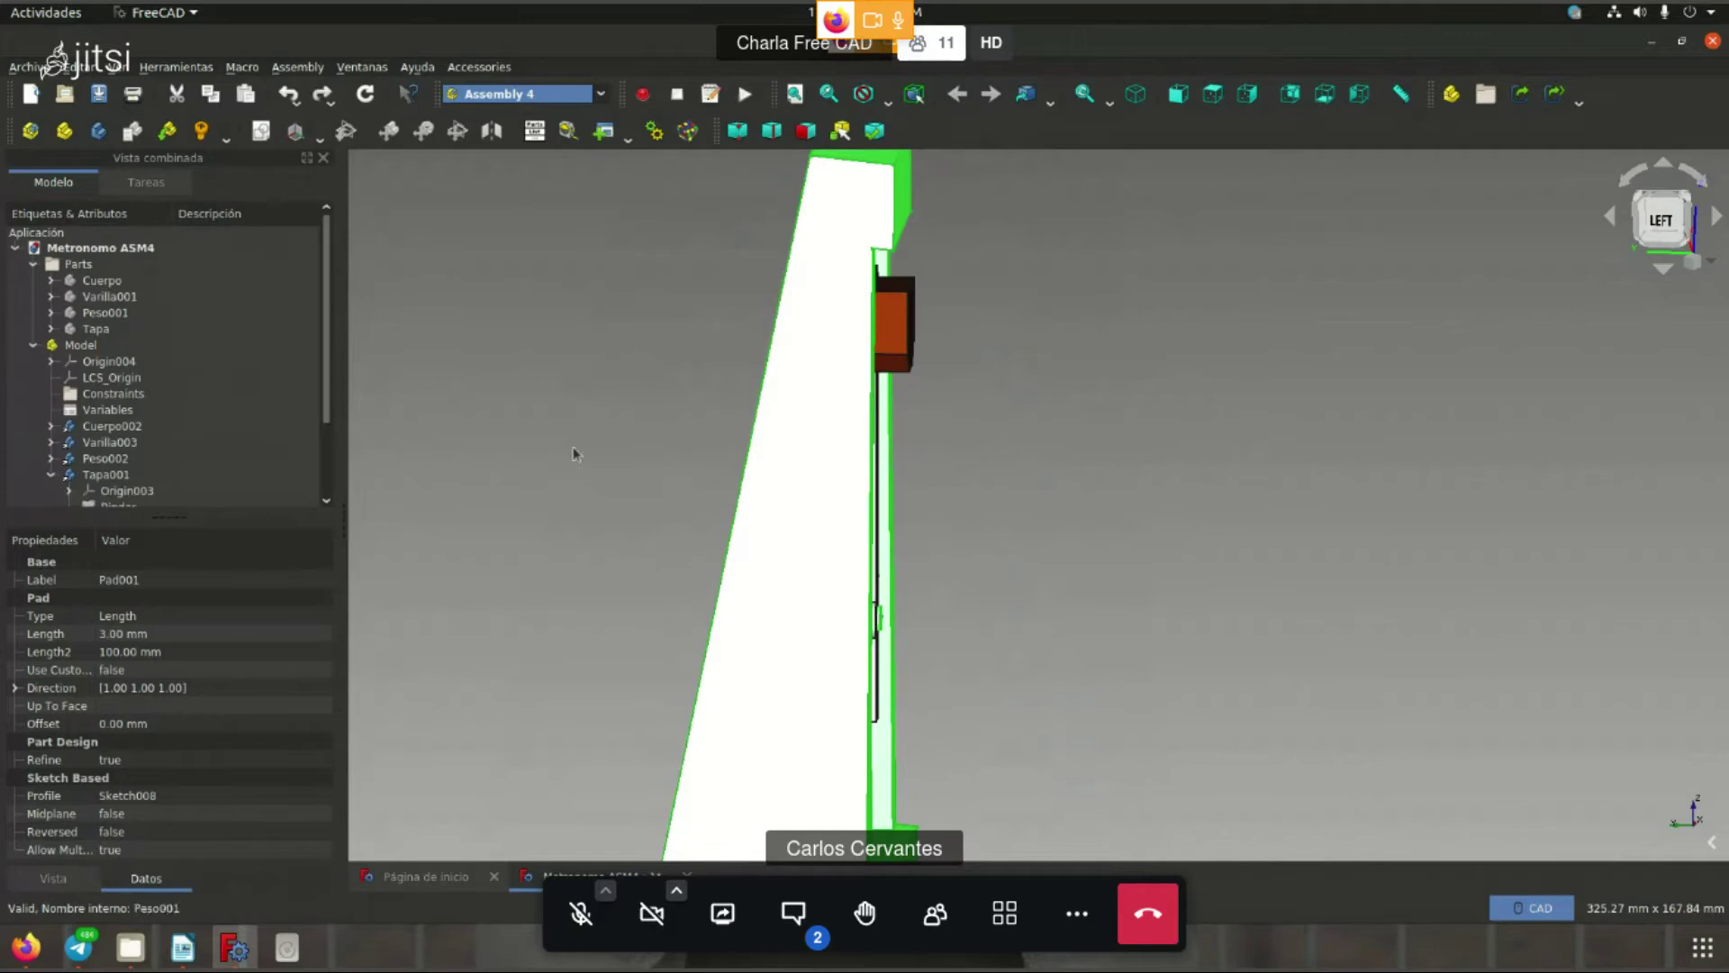
{"action": "scroll", "coordinate": [910, 446], "scroll_direction": "down", "scroll_amount": 2}
{"action": "scroll", "coordinate": [115, 486], "scroll_direction": "down", "scroll_amount": 2}
{"action": "left_click", "coordinate": [118, 478]}
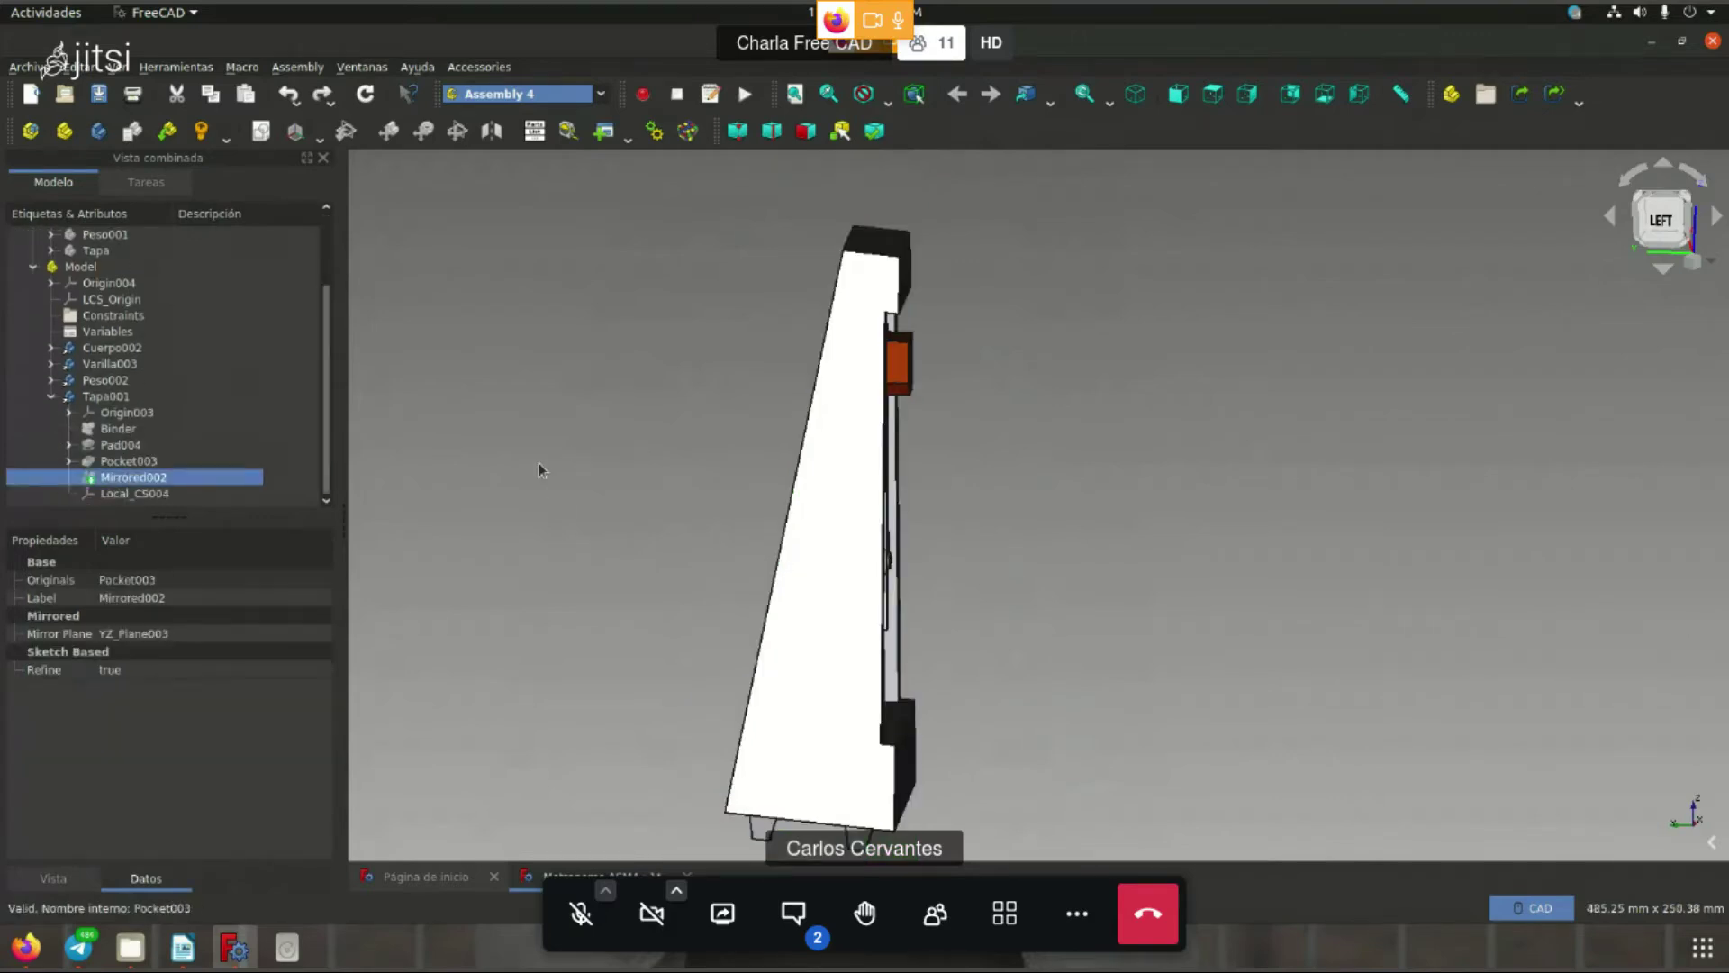
{"action": "scroll", "coordinate": [882, 554], "scroll_direction": "down", "scroll_amount": 3}
- Orbit to a front three-quarter view, select the cover face, and show meeting participants
{"action": "left_click", "coordinate": [819, 521]}
{"action": "middle_click_drag", "start_coordinate": [820, 521], "coordinate": [688, 506]}
{"action": "scroll", "coordinate": [1028, 383], "scroll_direction": "up", "scroll_amount": 2}
{"action": "middle_click_drag", "start_coordinate": [1029, 383], "coordinate": [992, 397]}
{"action": "scroll", "coordinate": [856, 420], "scroll_direction": "up", "scroll_amount": 2}
{"action": "left_click", "coordinate": [855, 420]}
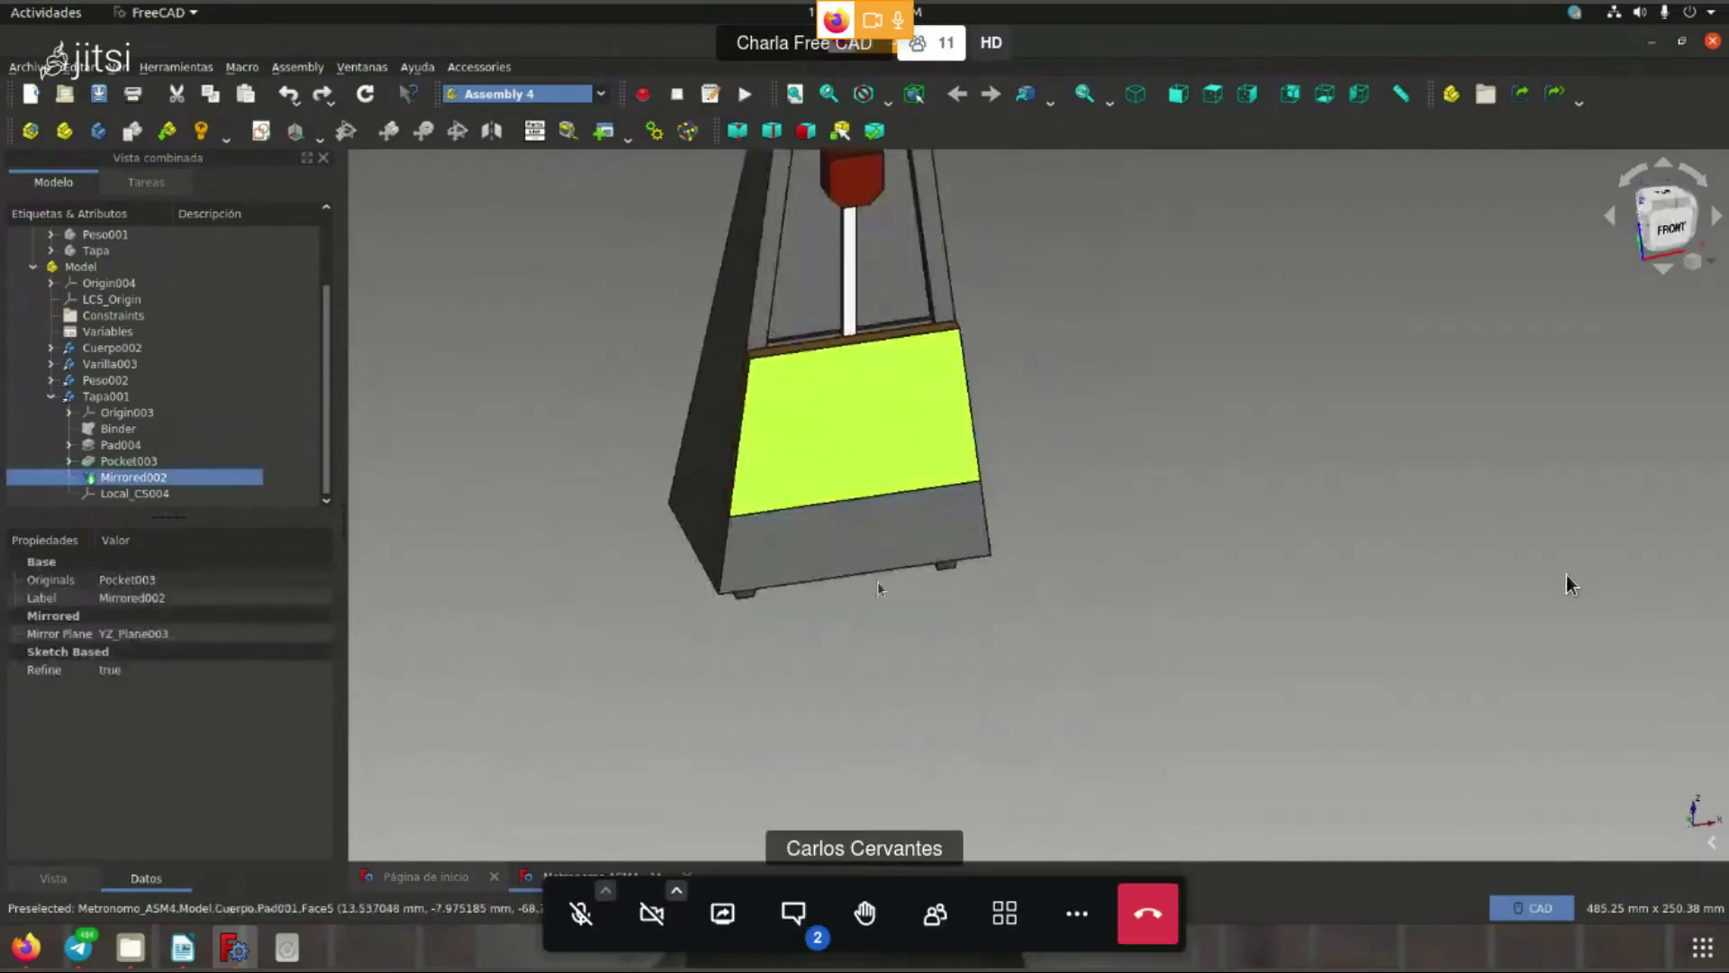
{"action": "left_click", "coordinate": [953, 919]}
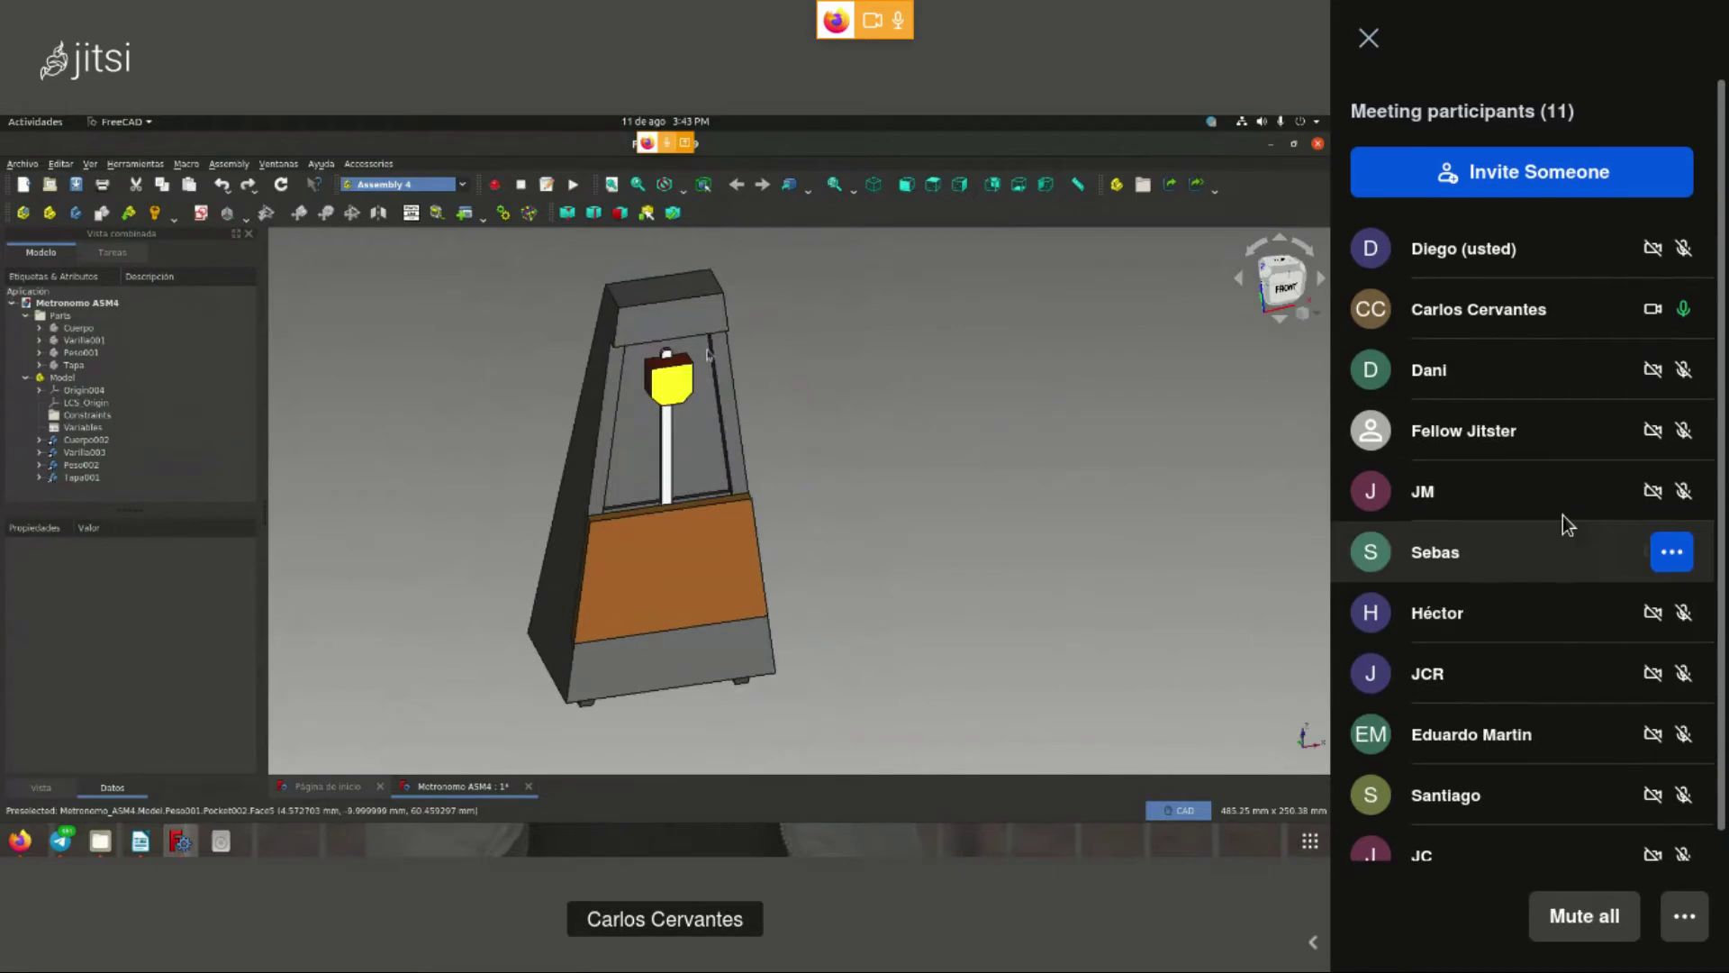
- Close the Jitsi participants panel
{"action": "left_click", "coordinate": [1369, 41]}
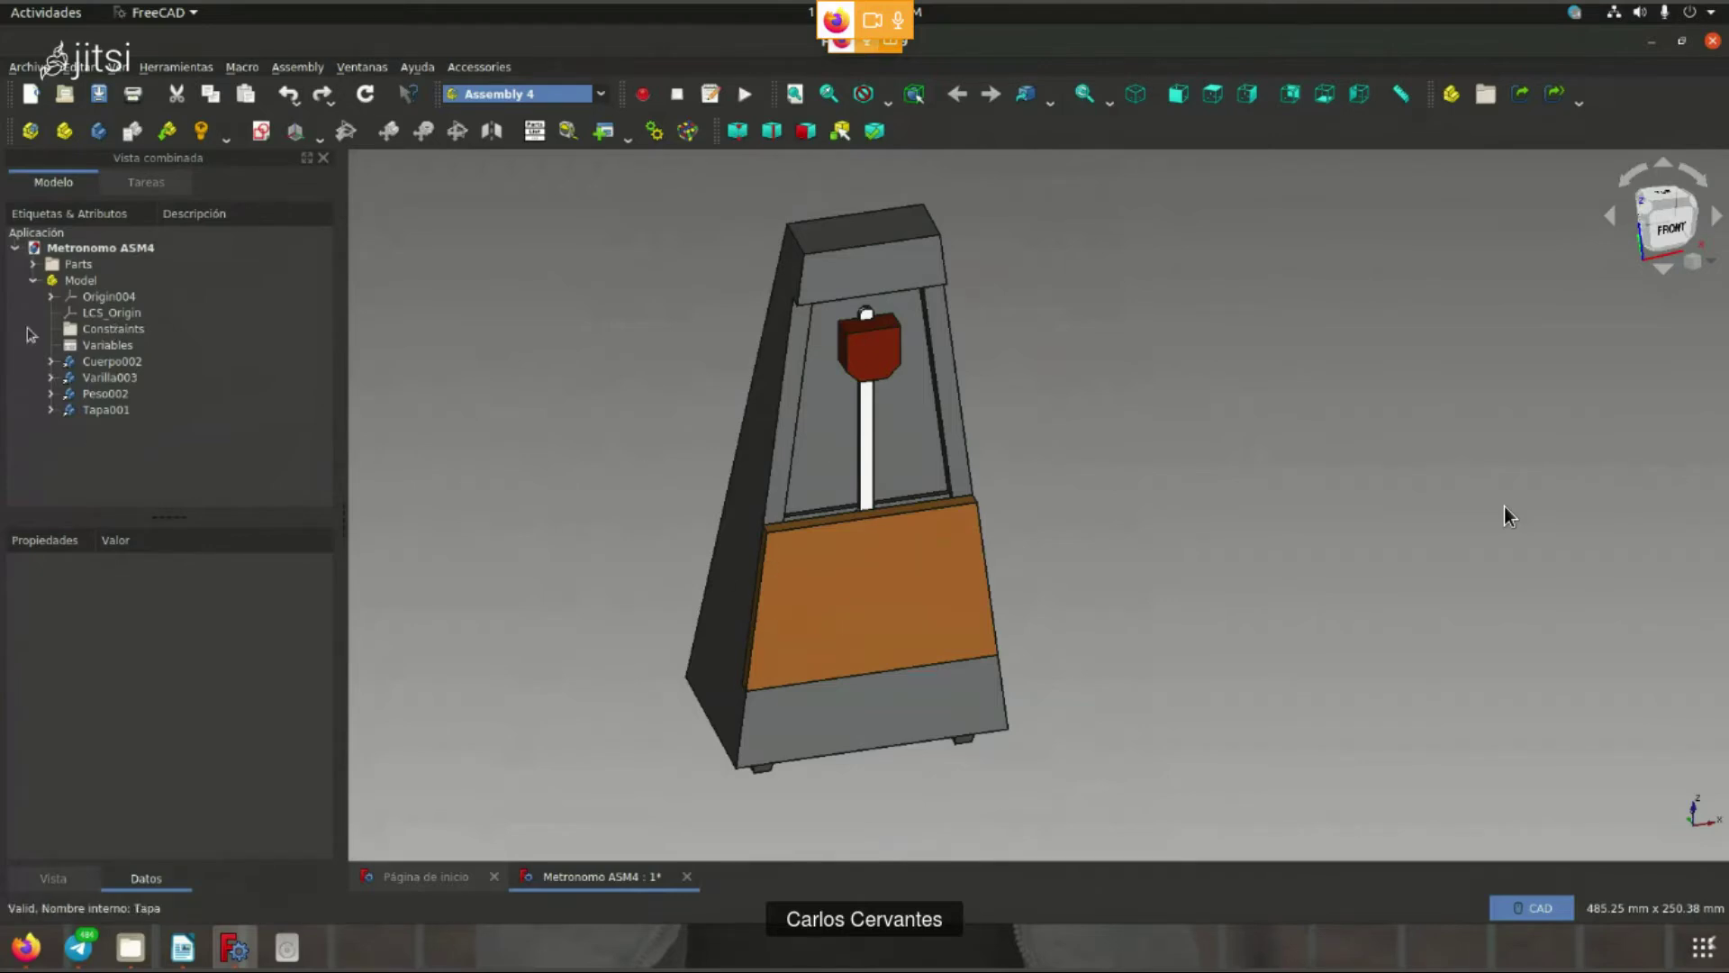
- Zoom into a near-frontal close-up of the pendulum and select the weight Peso002
{"action": "left_click", "coordinate": [51, 361]}
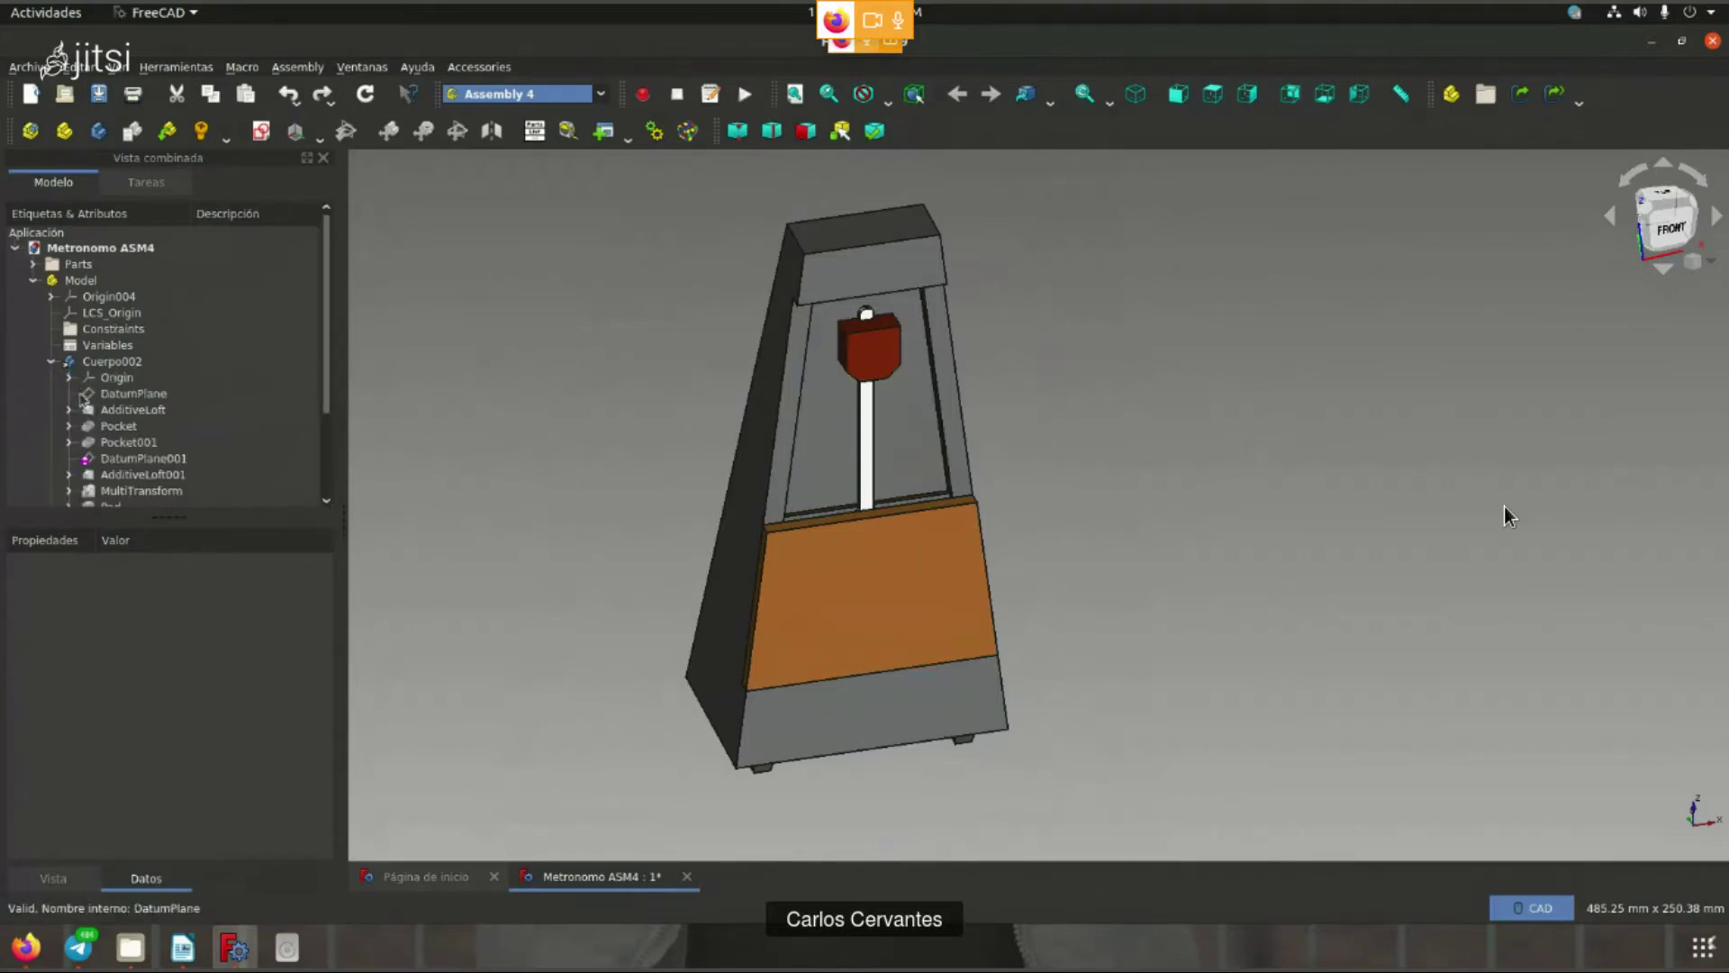
{"action": "left_click", "coordinate": [51, 361]}
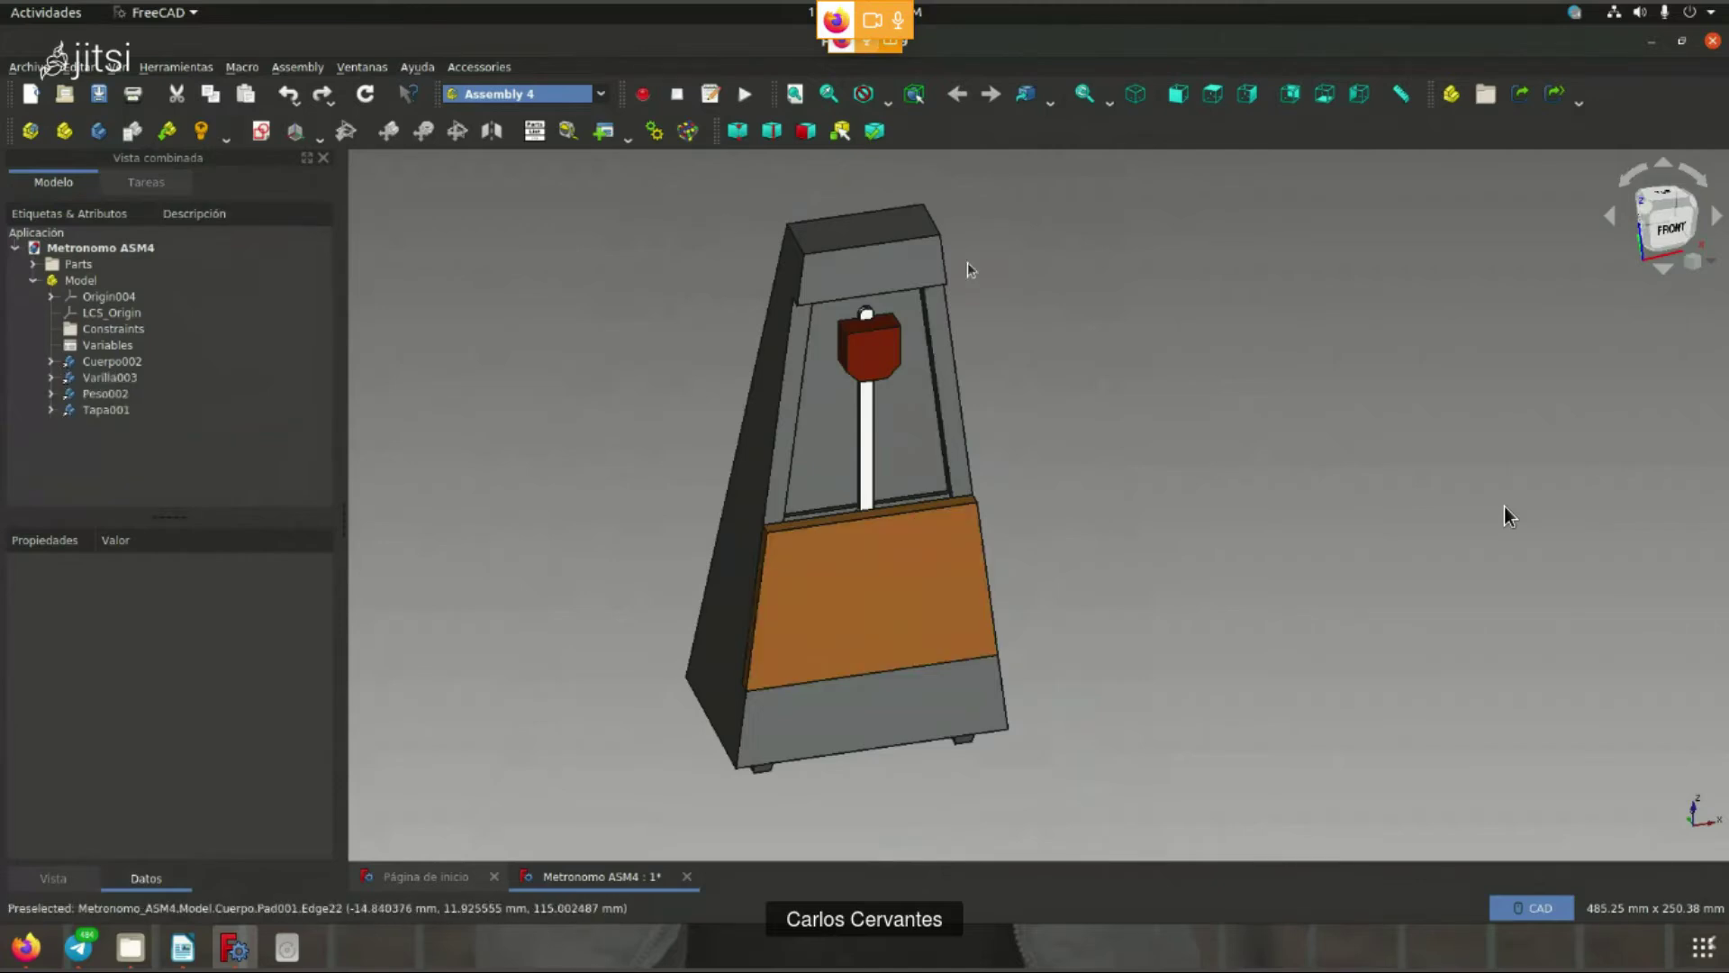
{"action": "mouse_move", "coordinate": [950, 586]}
{"action": "middle_mouse_down"}
{"action": "mouse_move", "coordinate": [1074, 531]}
{"action": "mouse_move", "coordinate": [1067, 402]}
{"action": "middle_mouse_up"}
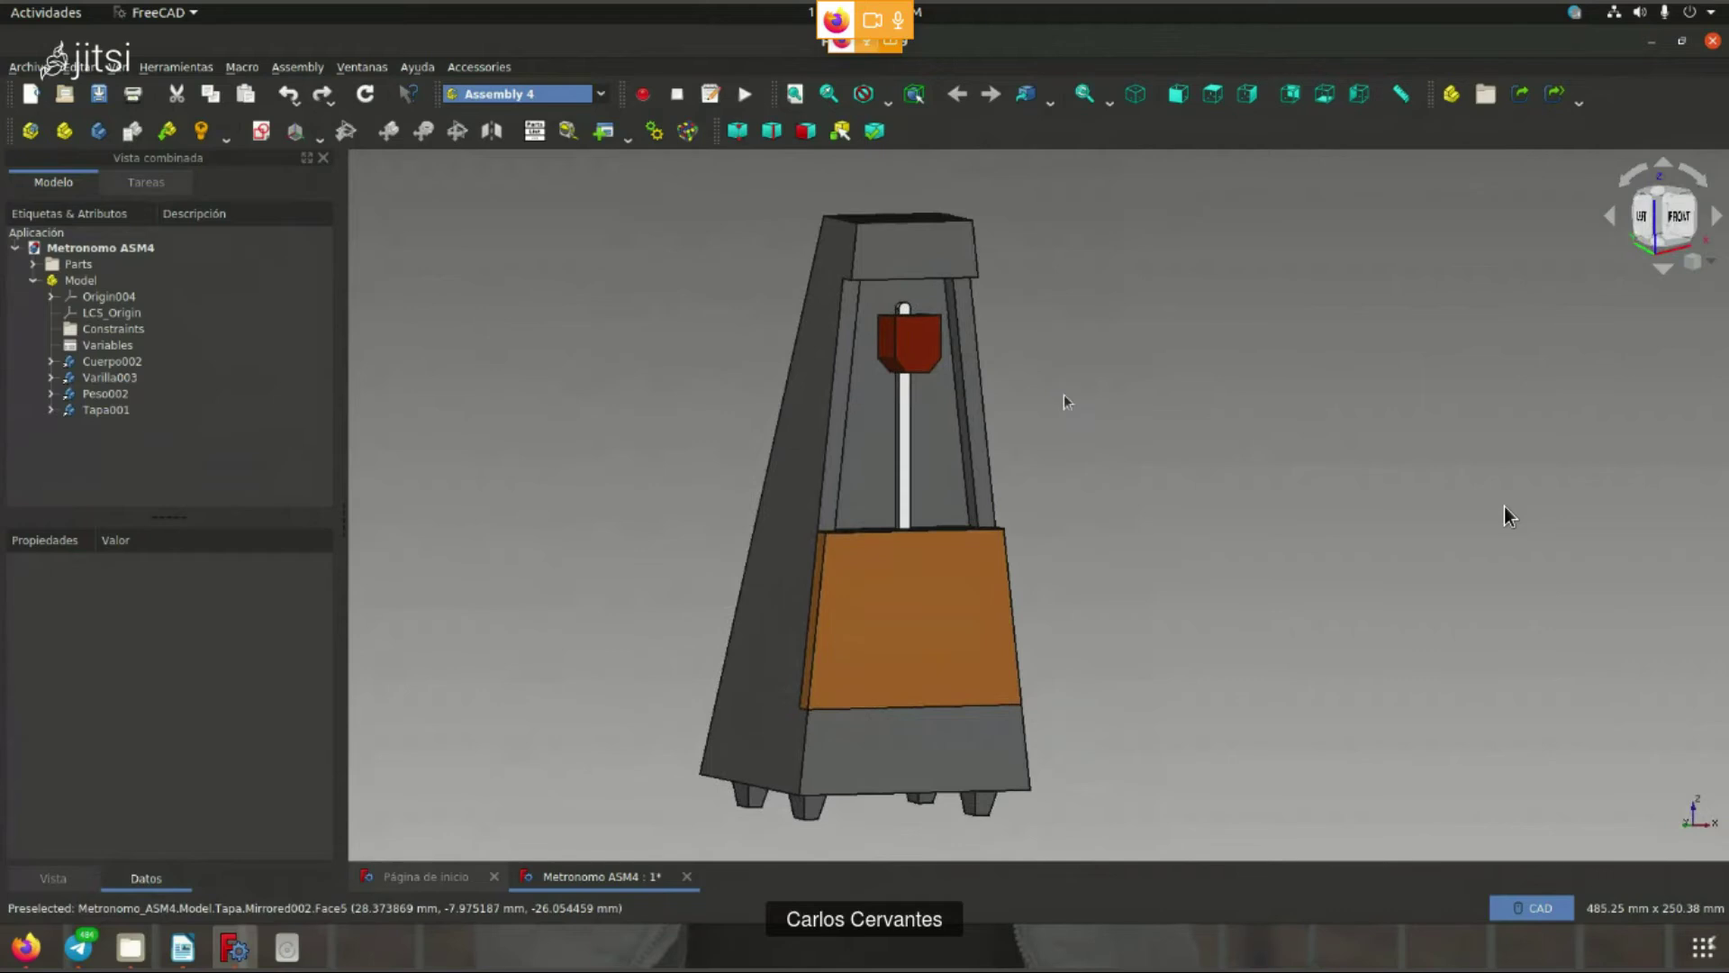
{"action": "left_click", "coordinate": [991, 657]}
{"action": "left_click", "coordinate": [1075, 473]}
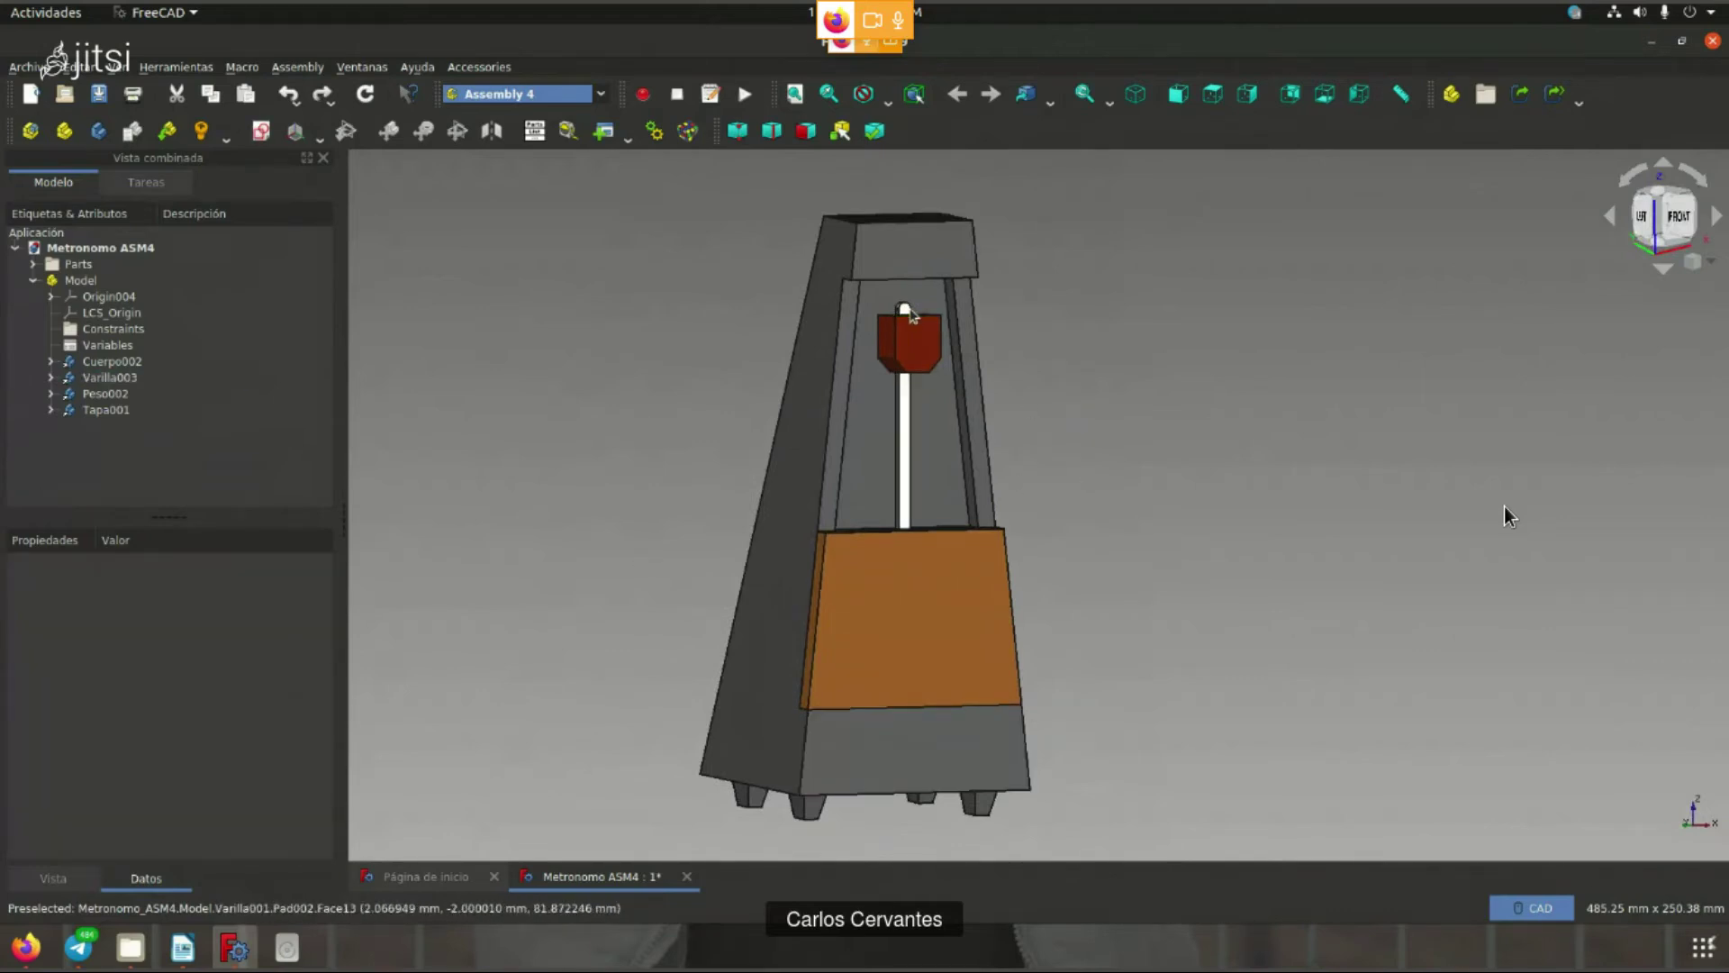
{"action": "scroll", "coordinate": [961, 343], "scroll_direction": "up", "scroll_amount": 4}
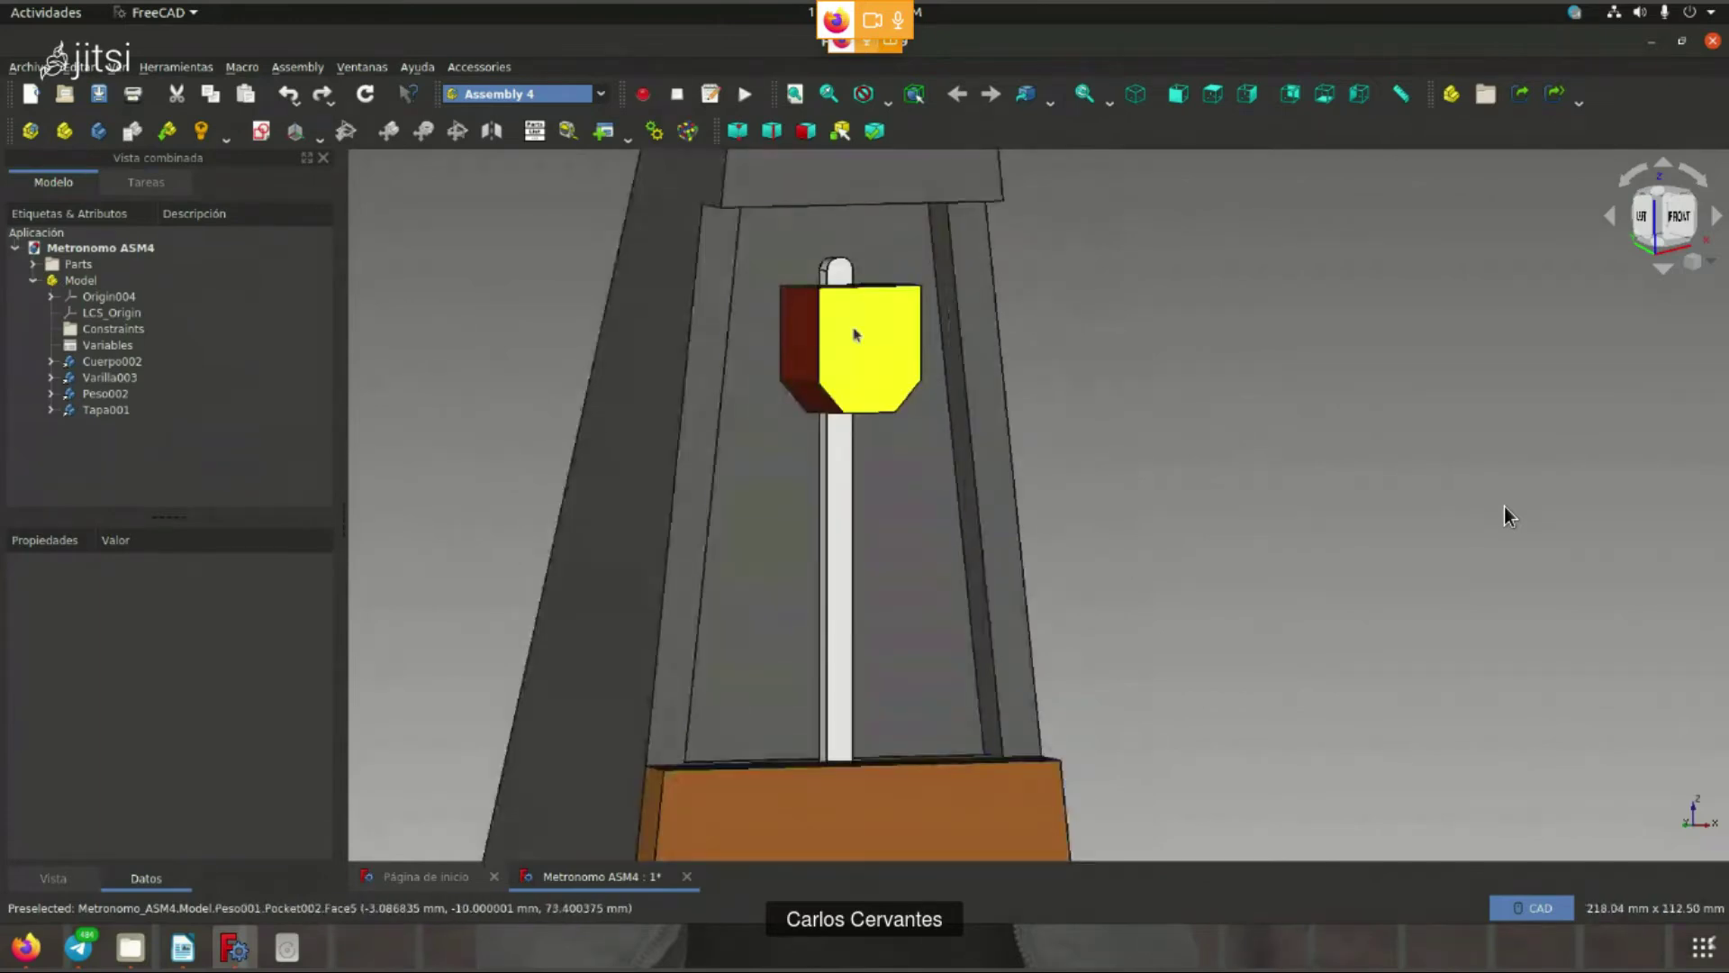
{"action": "left_click", "coordinate": [820, 376]}
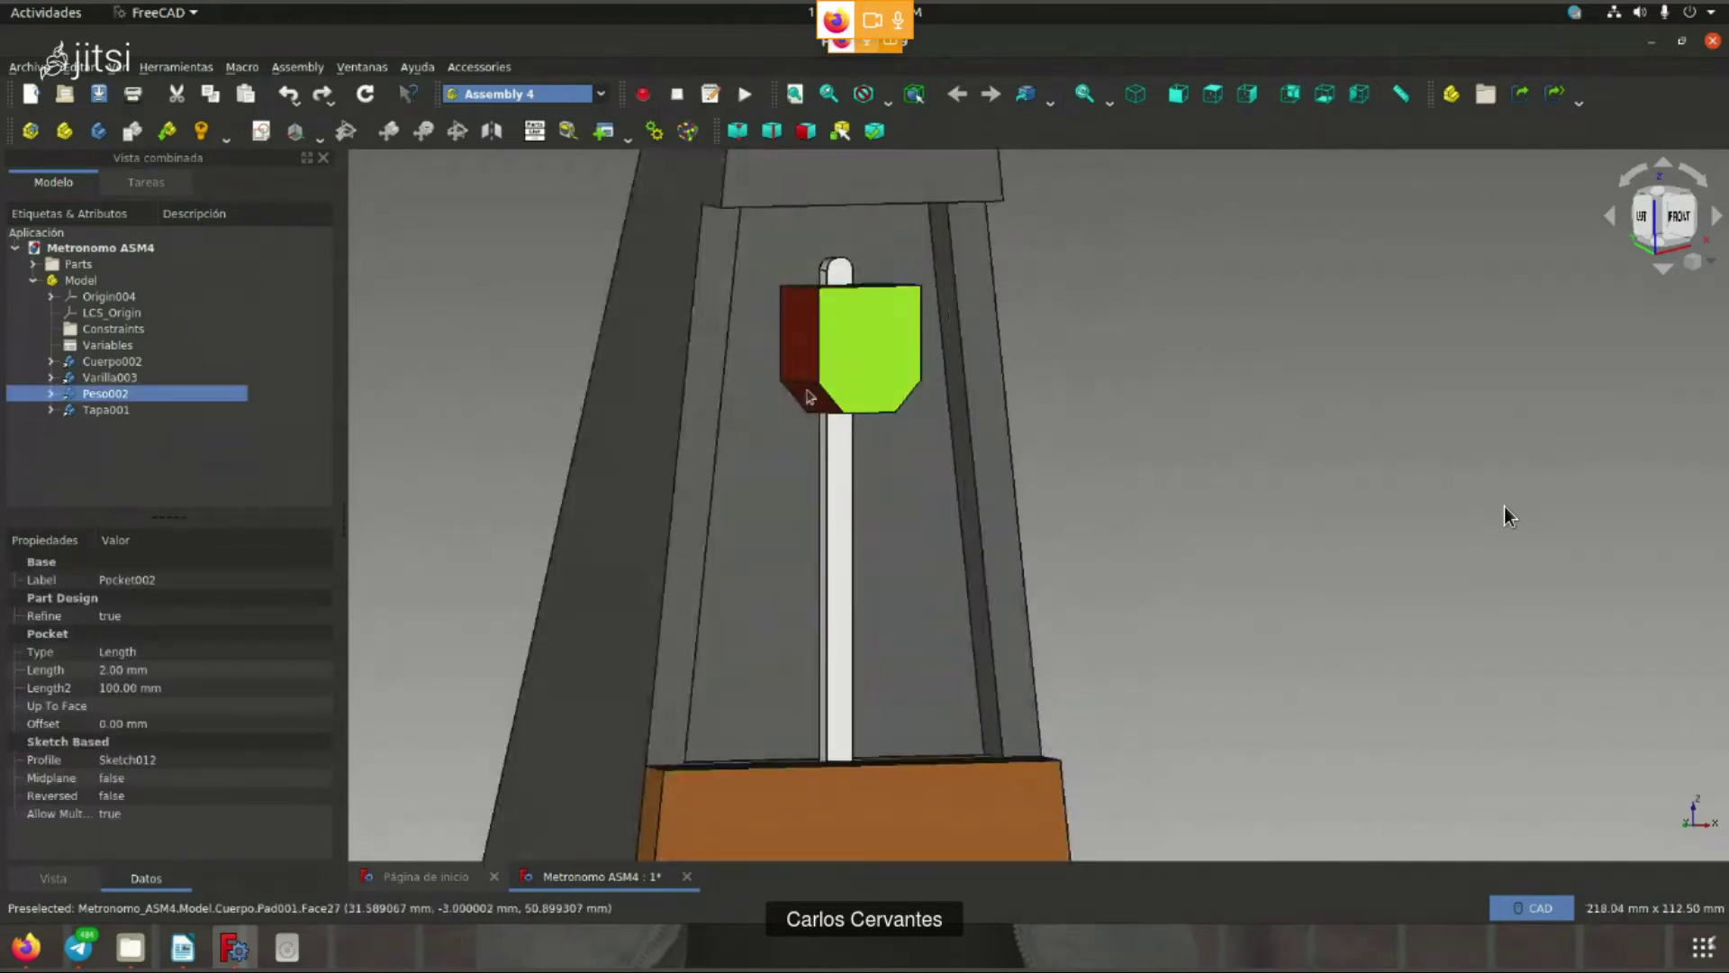
- Select the rod Varilla003, peek into the Parts folder, and open the meeting chat
{"action": "left_click", "coordinate": [831, 440]}
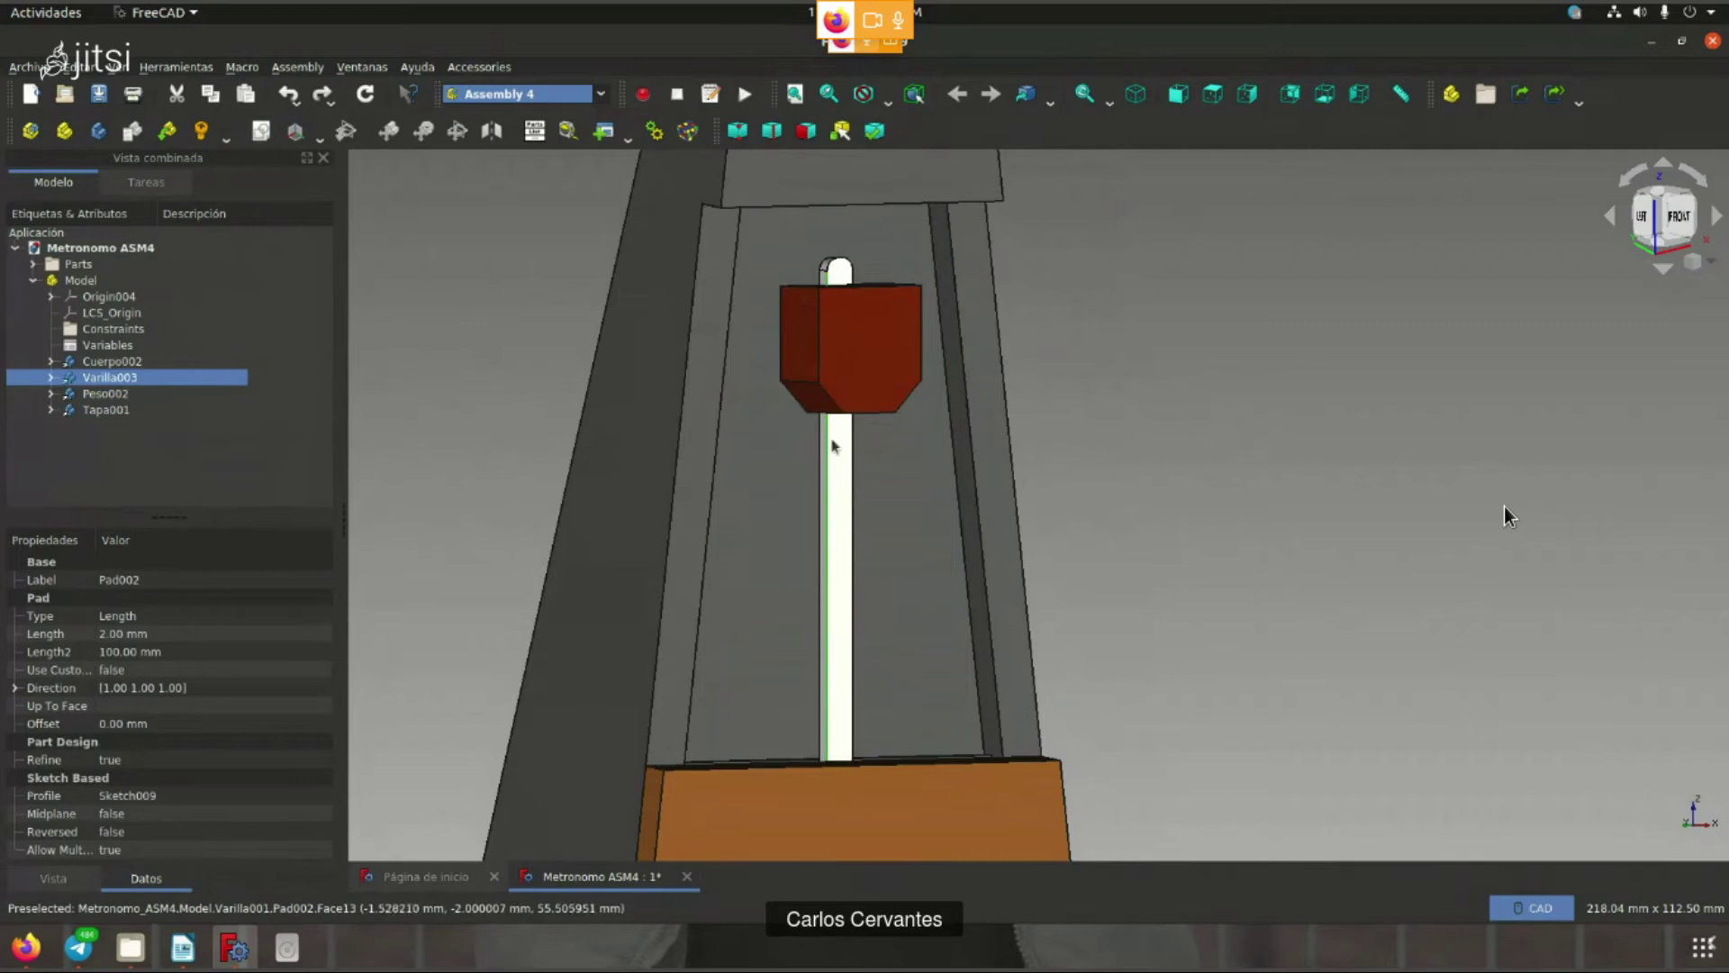
{"action": "left_click", "coordinate": [35, 265]}
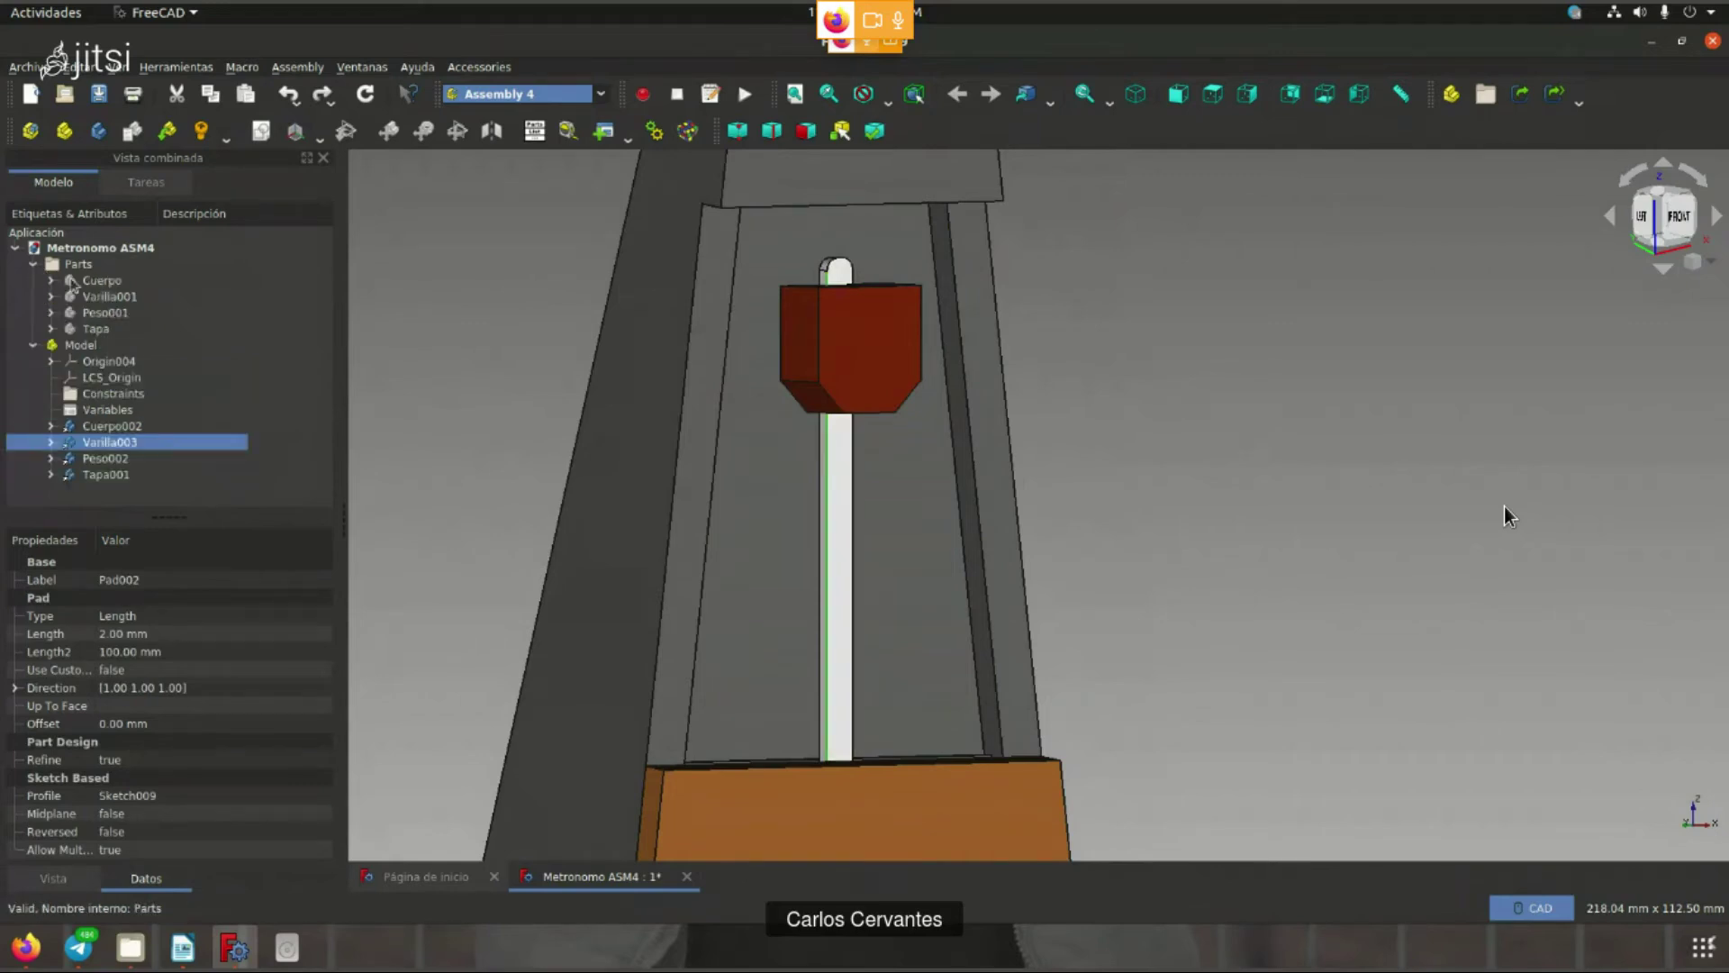
{"action": "left_click", "coordinate": [33, 265]}
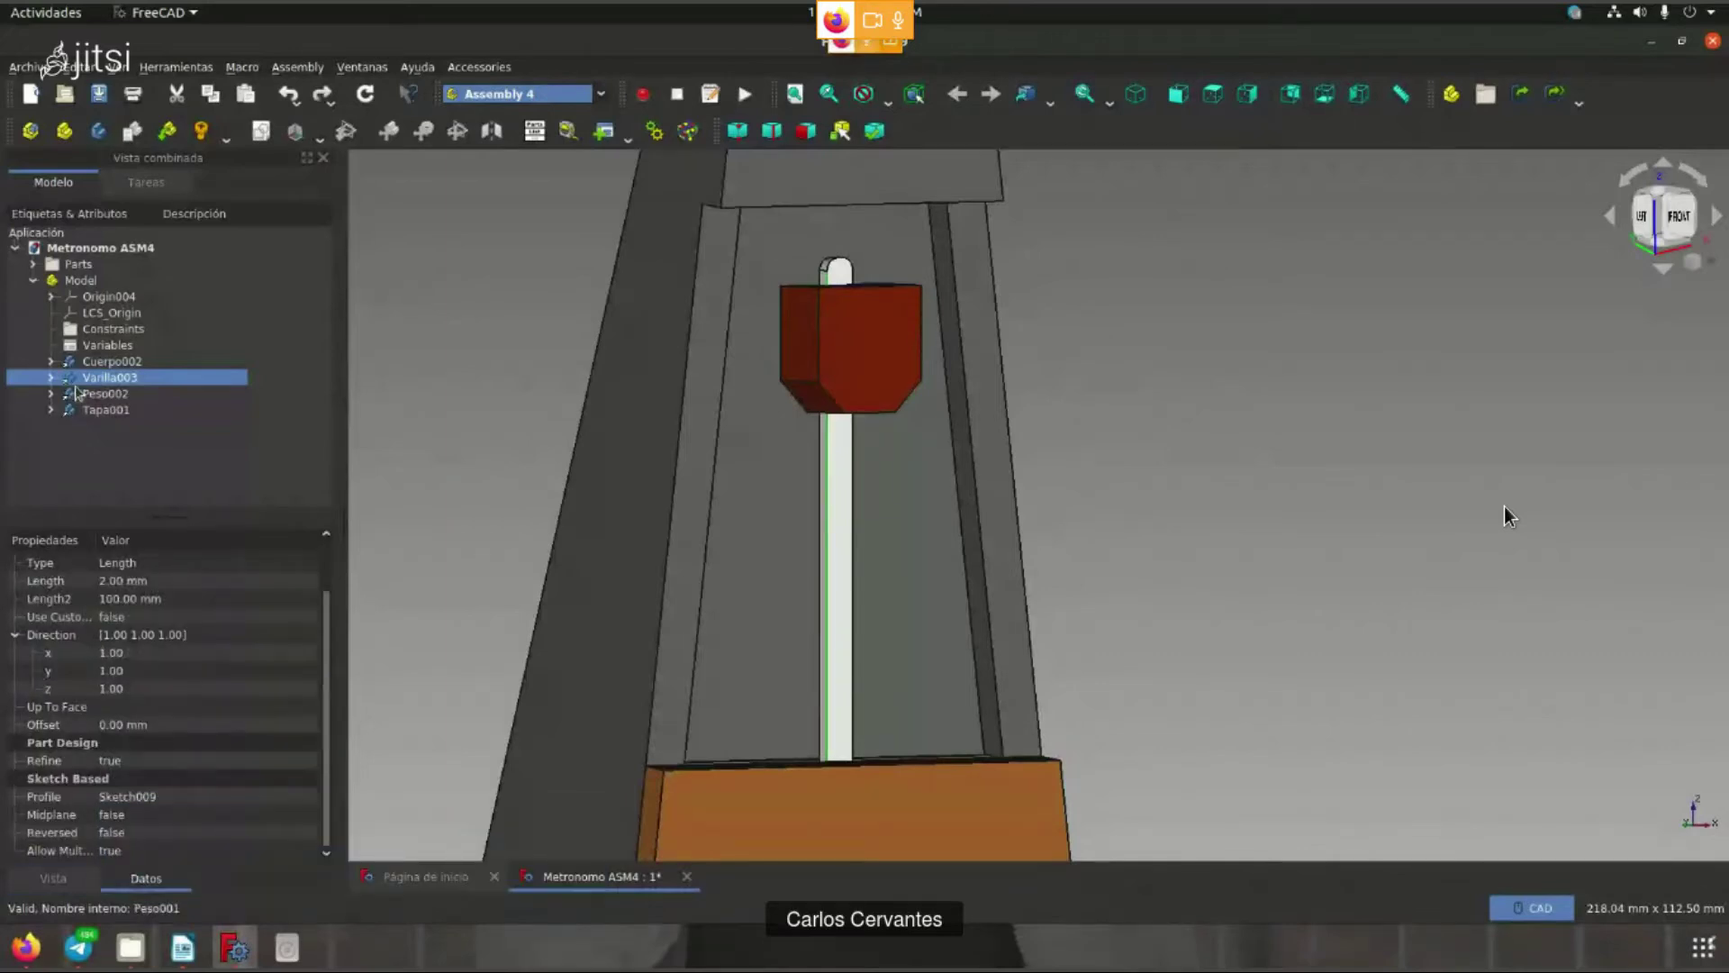
{"action": "left_click", "coordinate": [792, 914]}
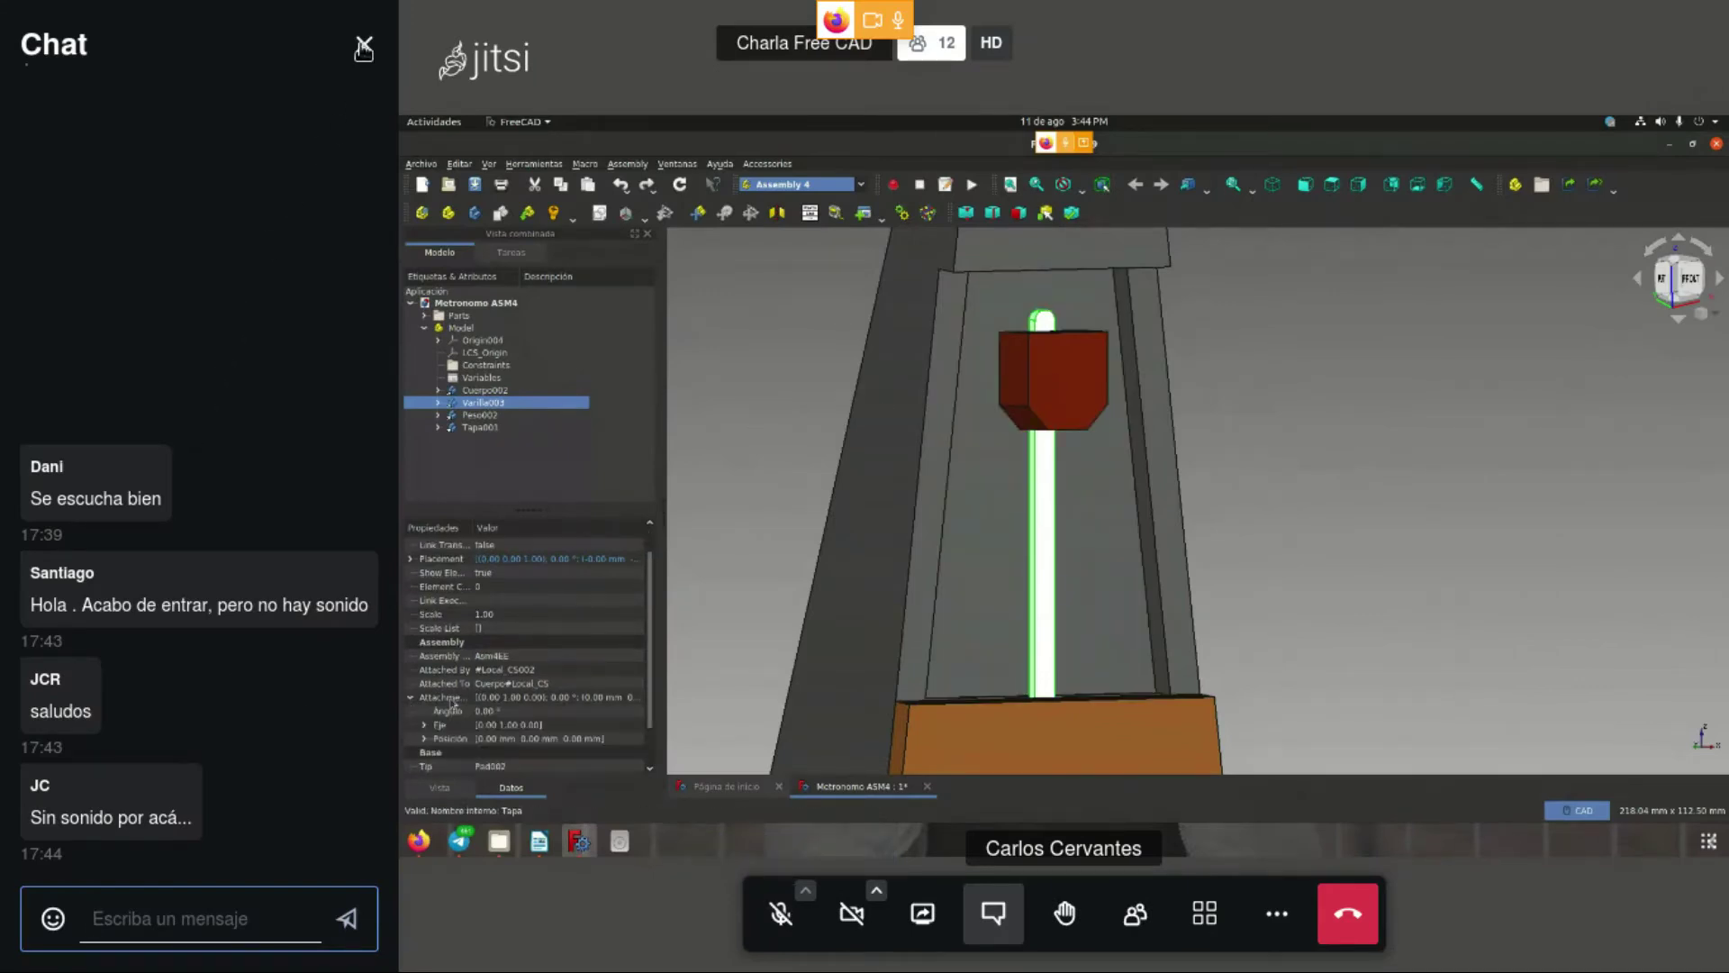
- Close the chat, orbit around the pendulum, and select the rod Varilla003
{"action": "left_click", "coordinate": [363, 45]}
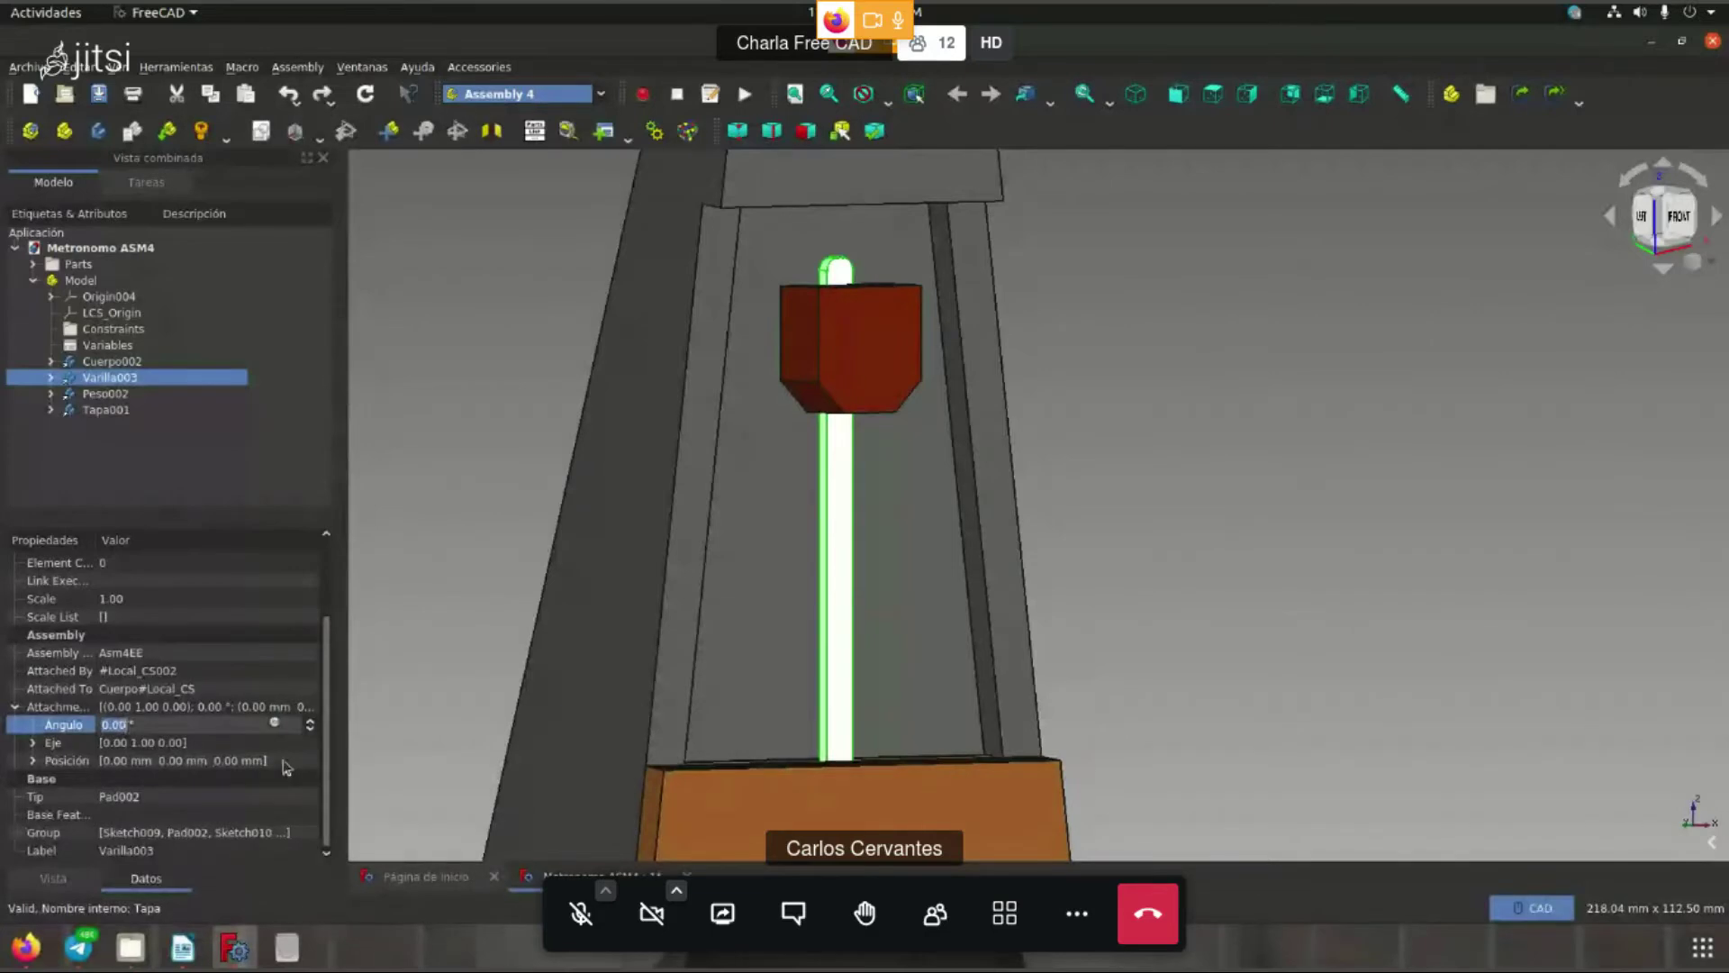
{"action": "mouse_move", "coordinate": [1122, 502]}
{"action": "middle_mouse_down"}
{"action": "mouse_move", "coordinate": [958, 514]}
{"action": "mouse_move", "coordinate": [981, 587]}
{"action": "mouse_move", "coordinate": [874, 367]}
{"action": "middle_mouse_up"}
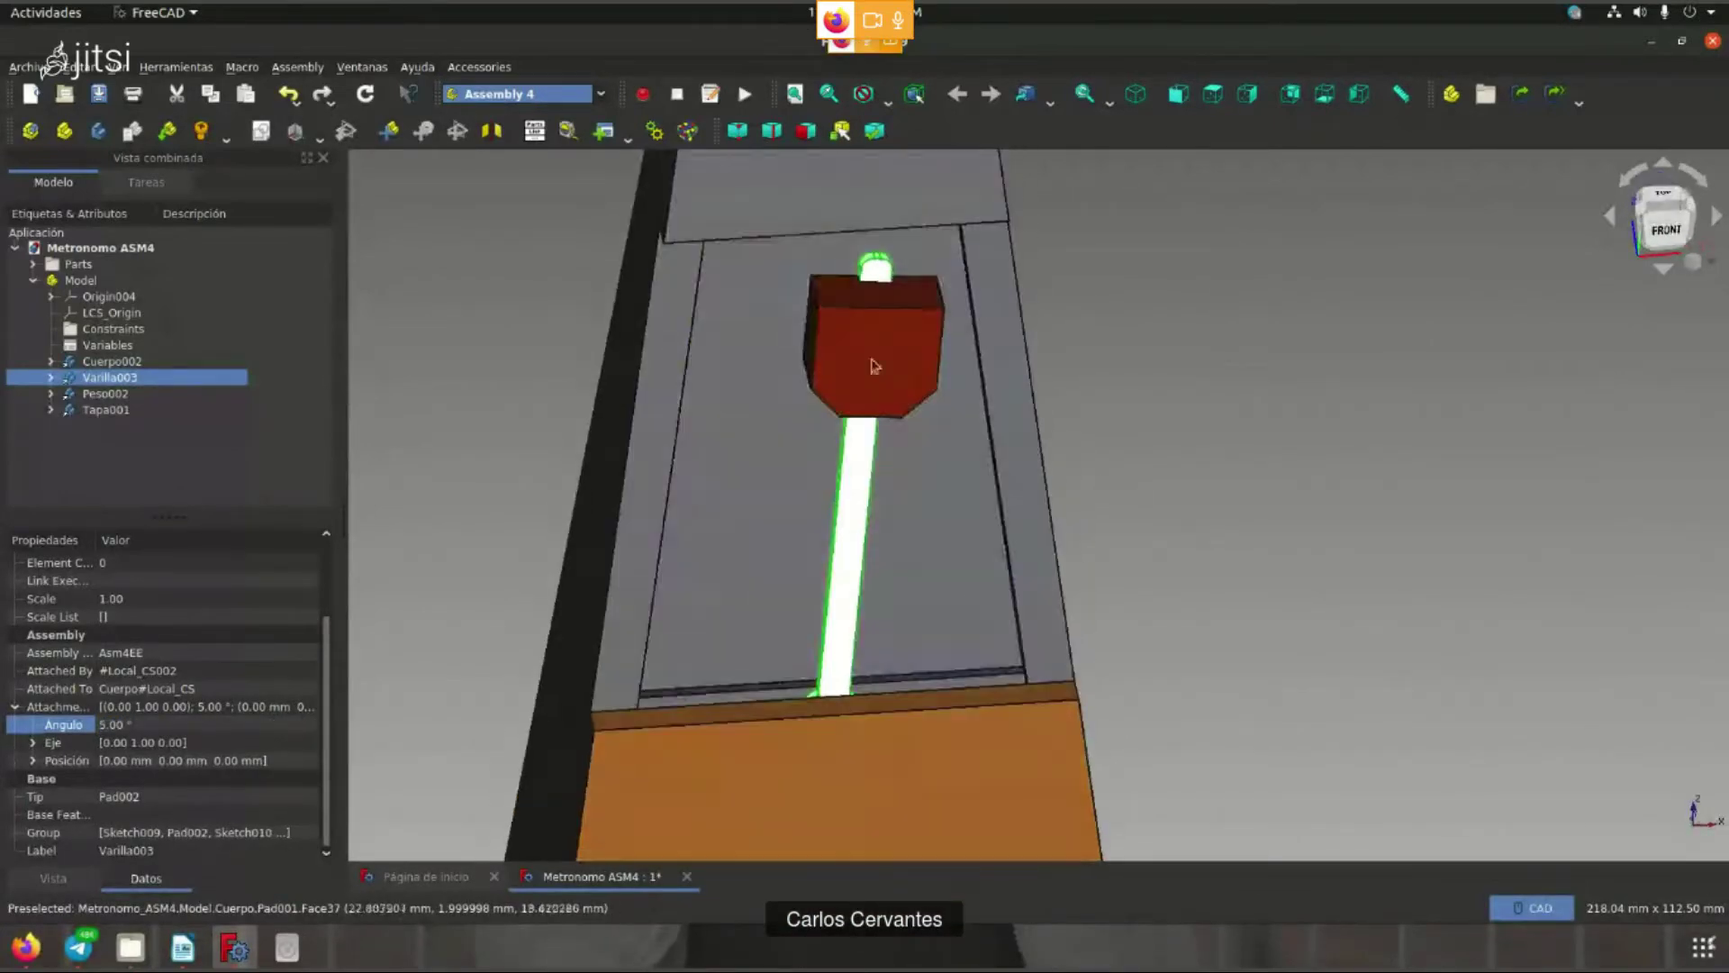
{"action": "left_click", "coordinate": [873, 366]}
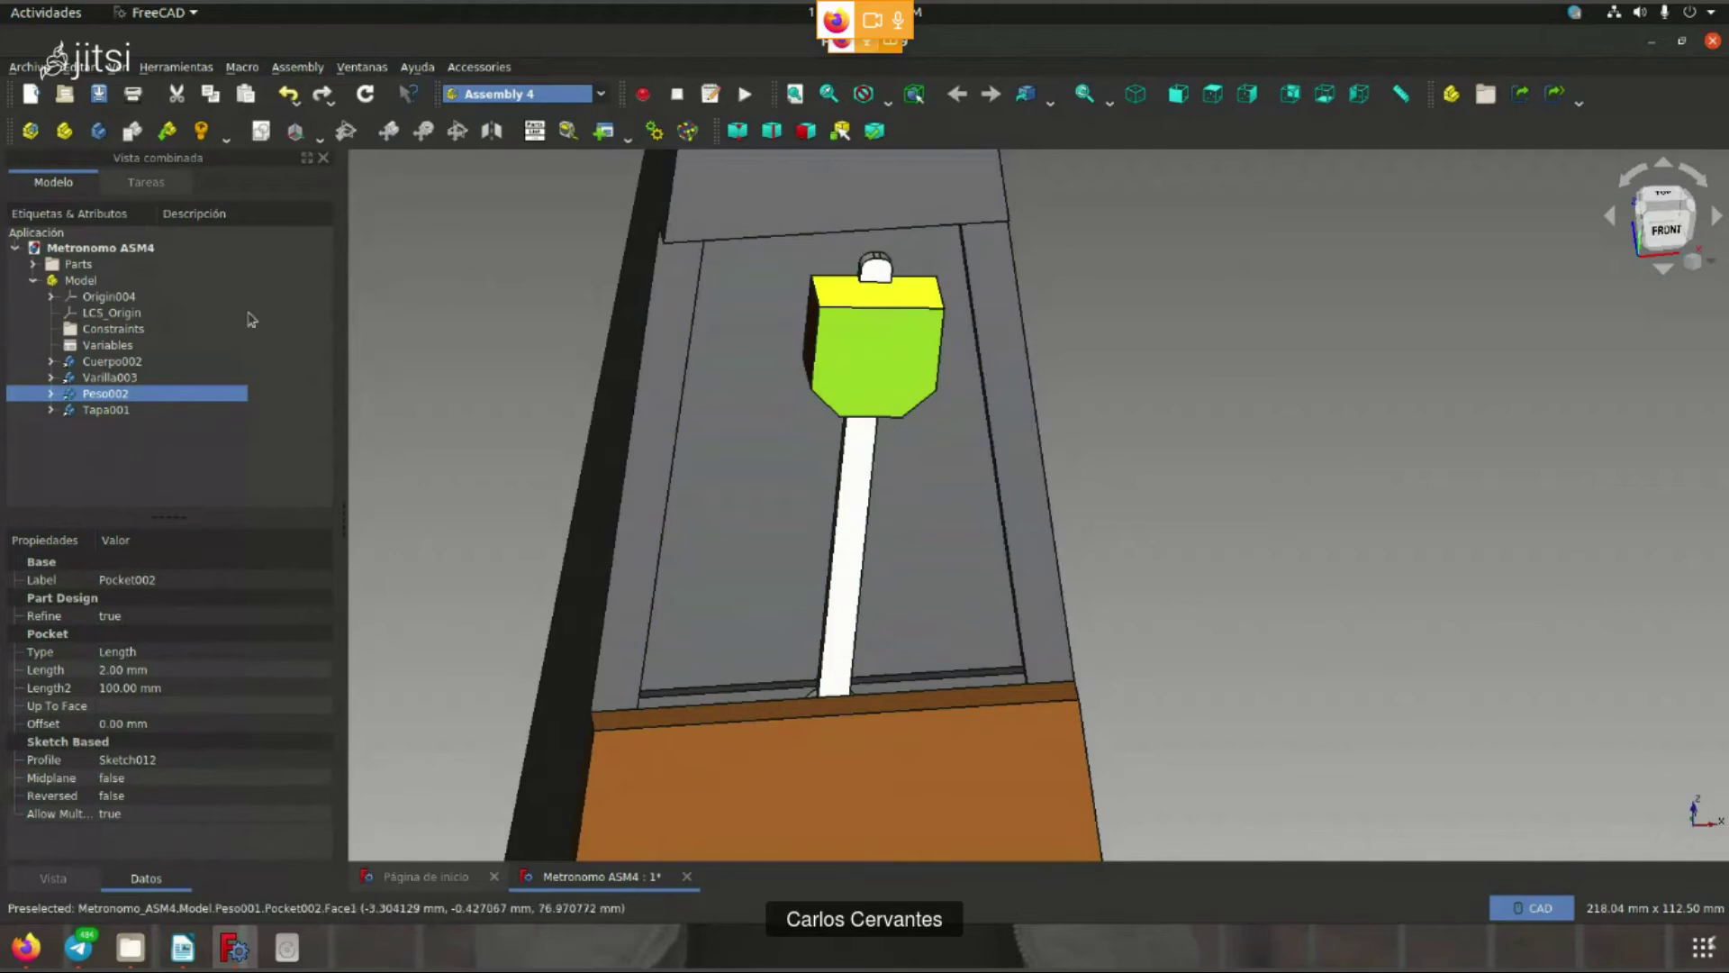
{"action": "left_click", "coordinate": [111, 378]}
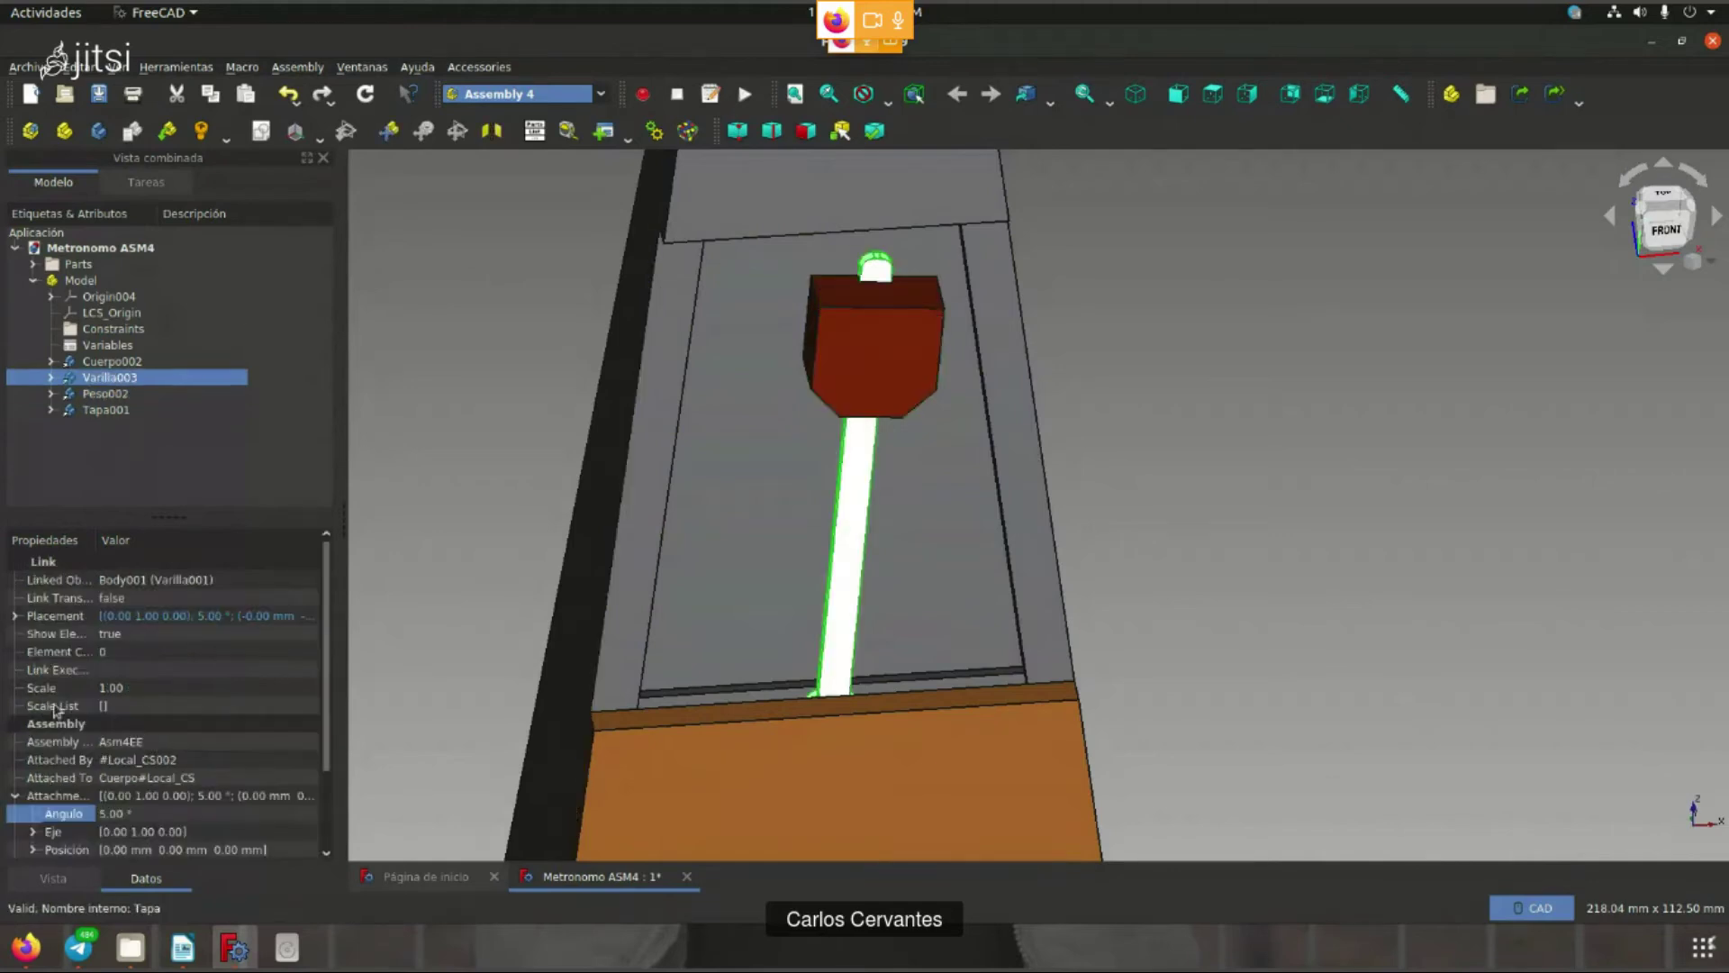
- Set Varilla003's Angulo to 15°, then to -15°, tilting the pendulum the other way
{"action": "left_click", "coordinate": [114, 820]}
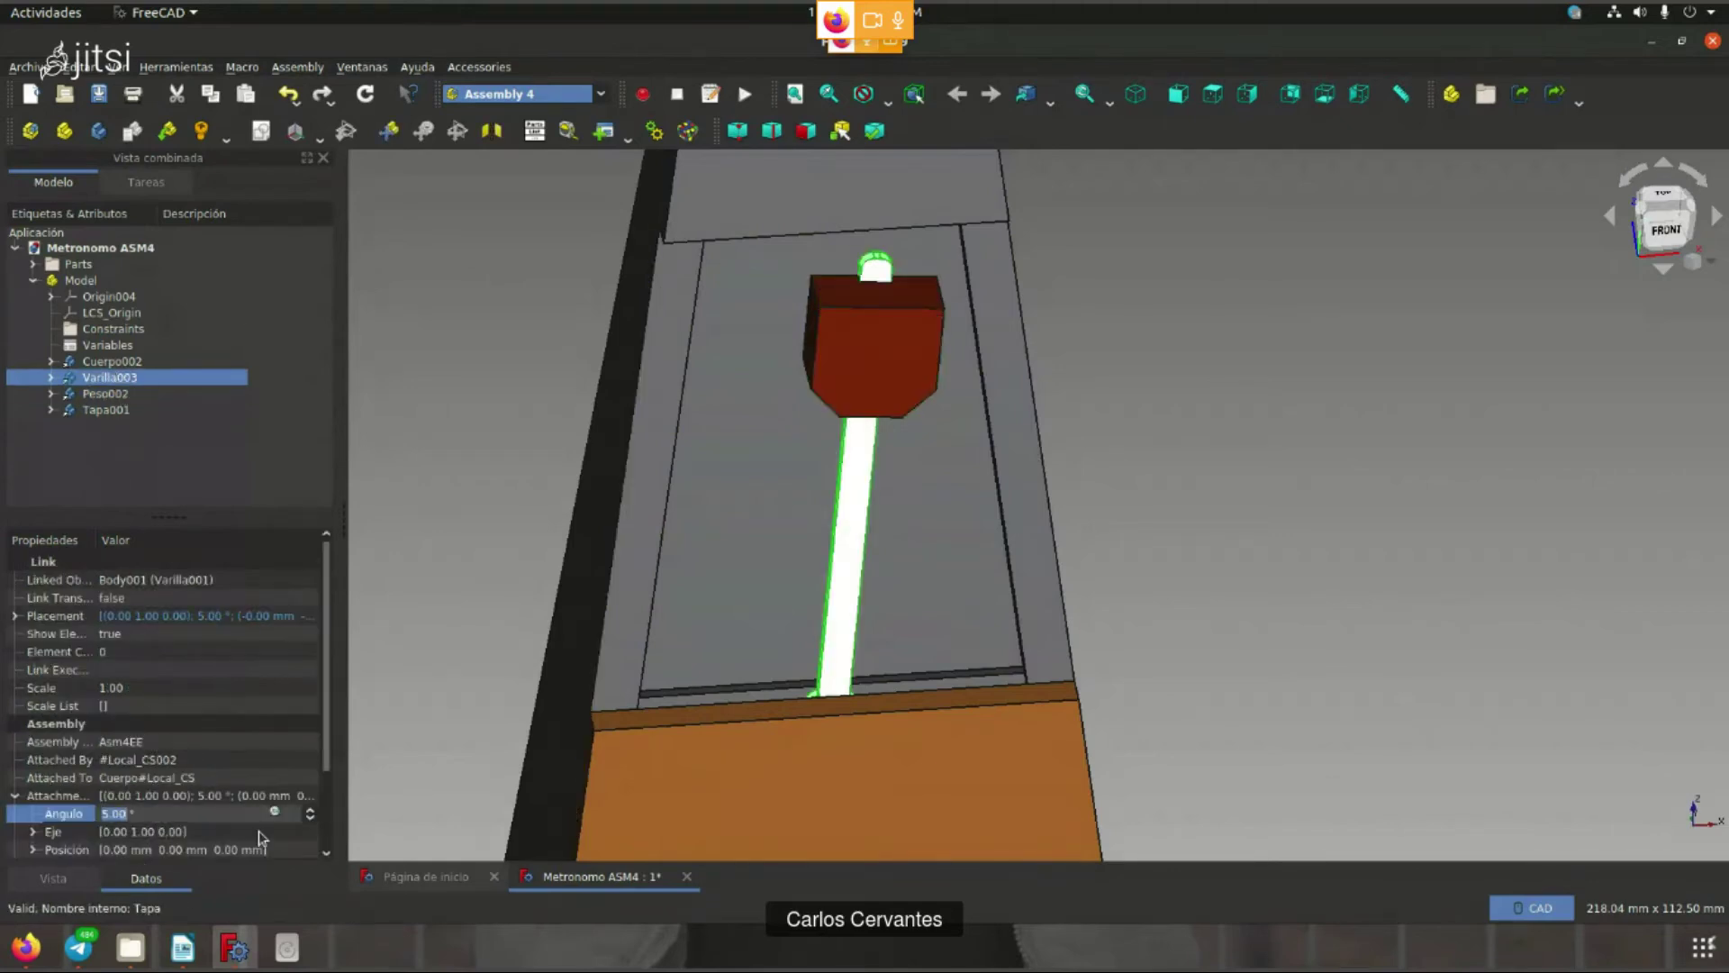
{"action": "type", "text": "15"}
{"action": "key", "text": "Return"}
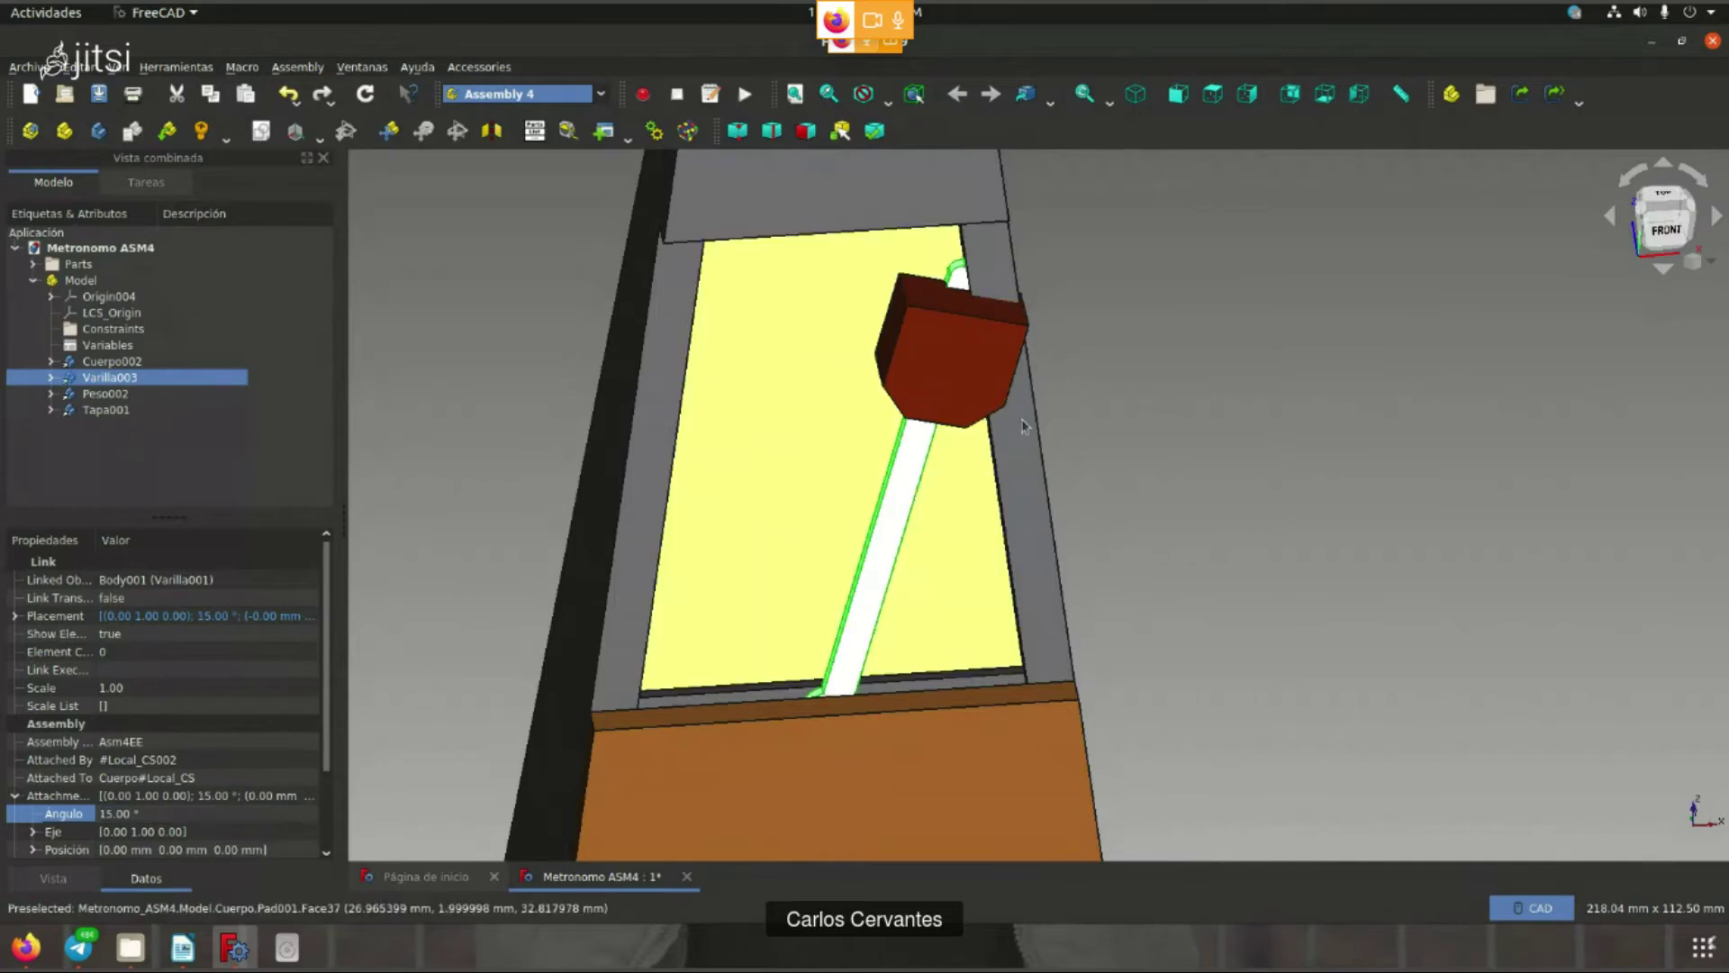
{"action": "left_click", "coordinate": [146, 814]}
{"action": "type", "text": "15"}
{"action": "key", "text": "Return"}
{"action": "scroll", "coordinate": [1061, 521], "scroll_direction": "down", "scroll_amount": 5}
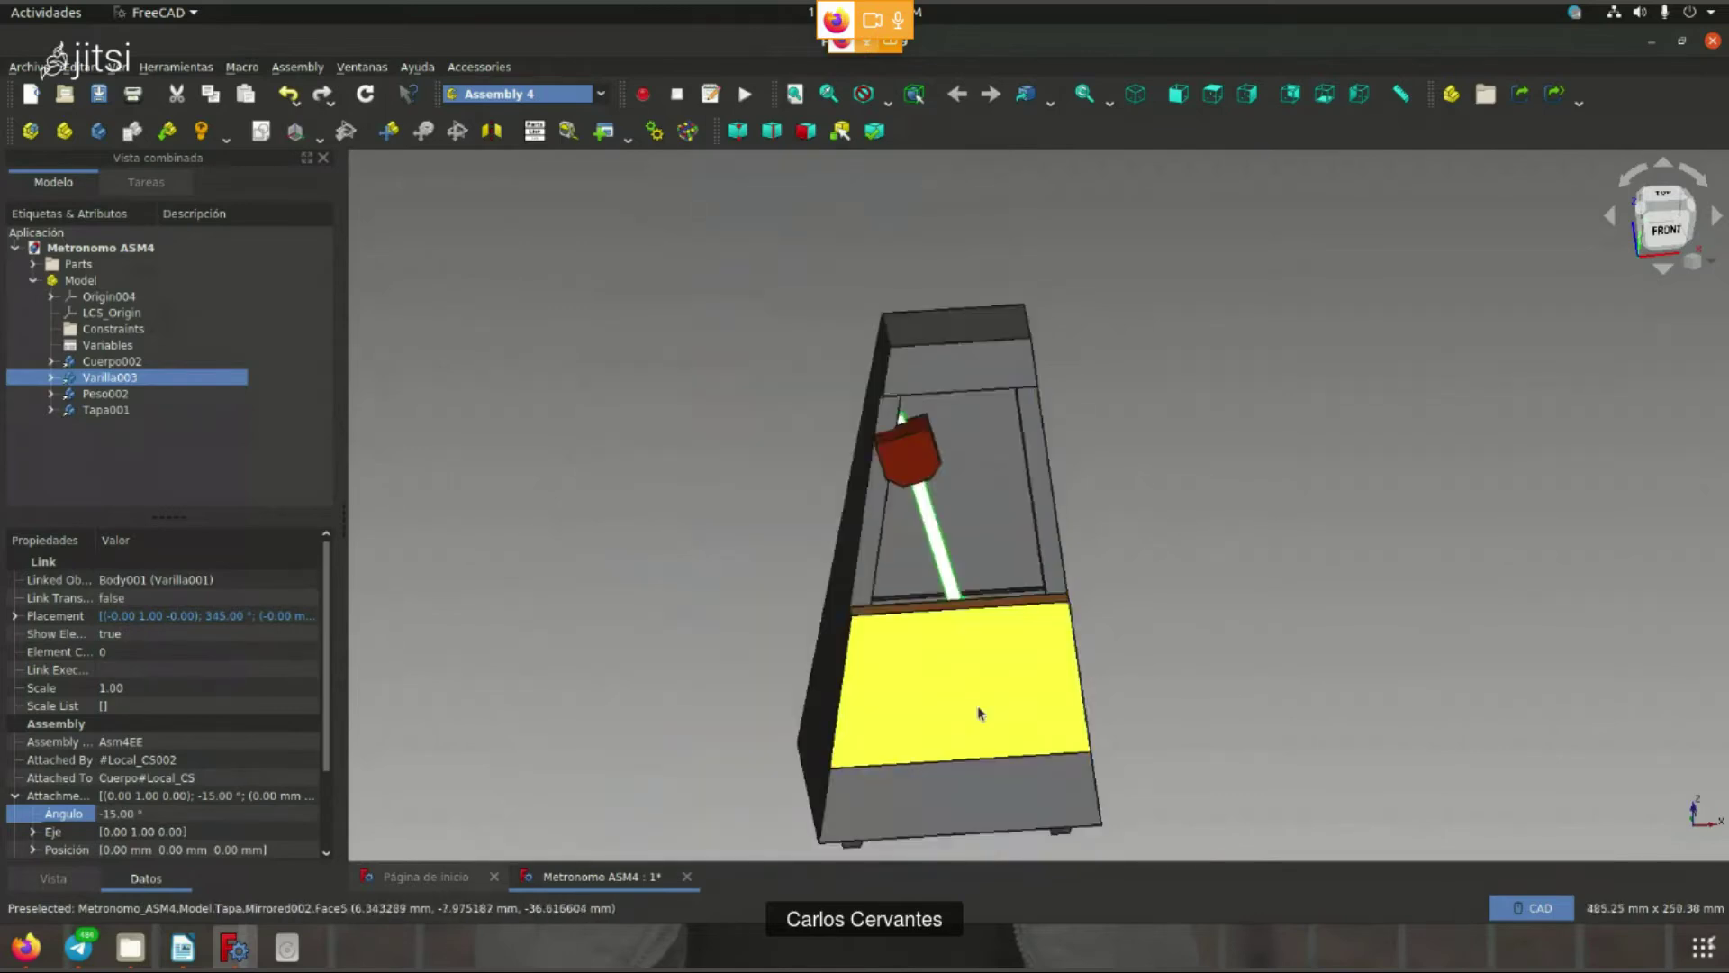
{"action": "left_click", "coordinate": [981, 711]}
{"action": "scroll", "coordinate": [981, 711], "scroll_direction": "up", "scroll_amount": 3}
{"action": "scroll", "coordinate": [913, 602], "scroll_direction": "up", "scroll_amount": 2}
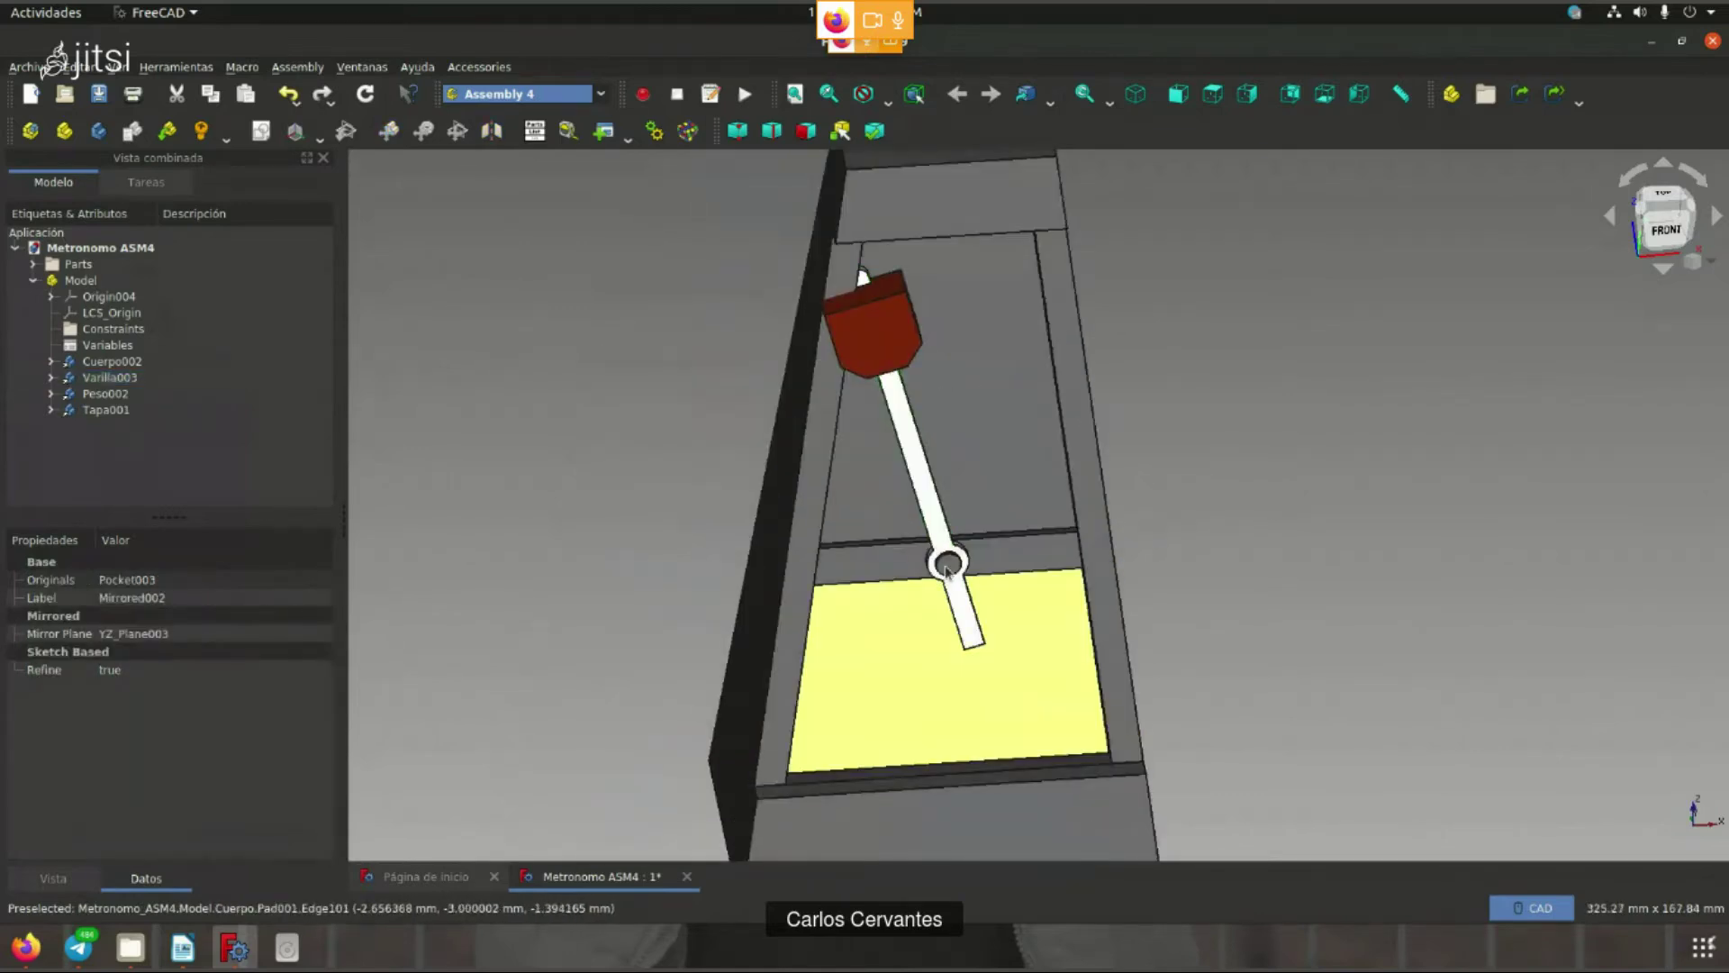
- Expand and collapse Tapa001's features, then briefly open and close the meeting chat
{"action": "left_click", "coordinate": [51, 410]}
{"action": "scroll", "coordinate": [968, 603], "scroll_direction": "down", "scroll_amount": 5}
{"action": "scroll", "coordinate": [943, 599], "scroll_direction": "up", "scroll_amount": 5}
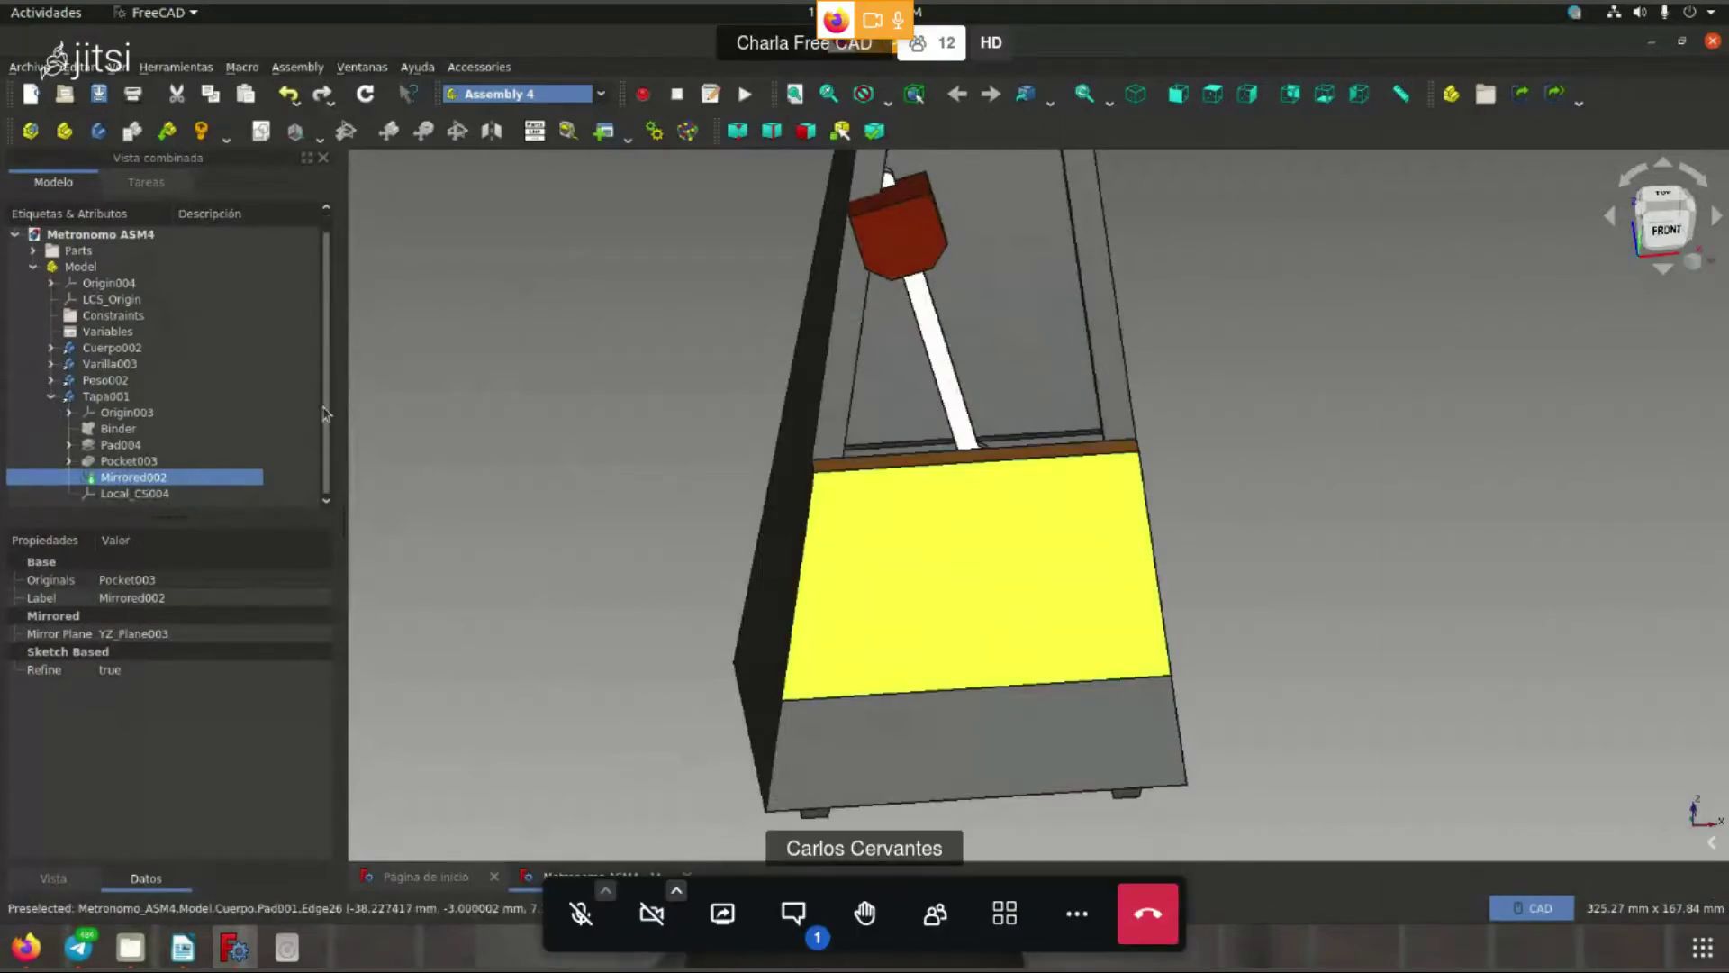
{"action": "left_click", "coordinate": [50, 397]}
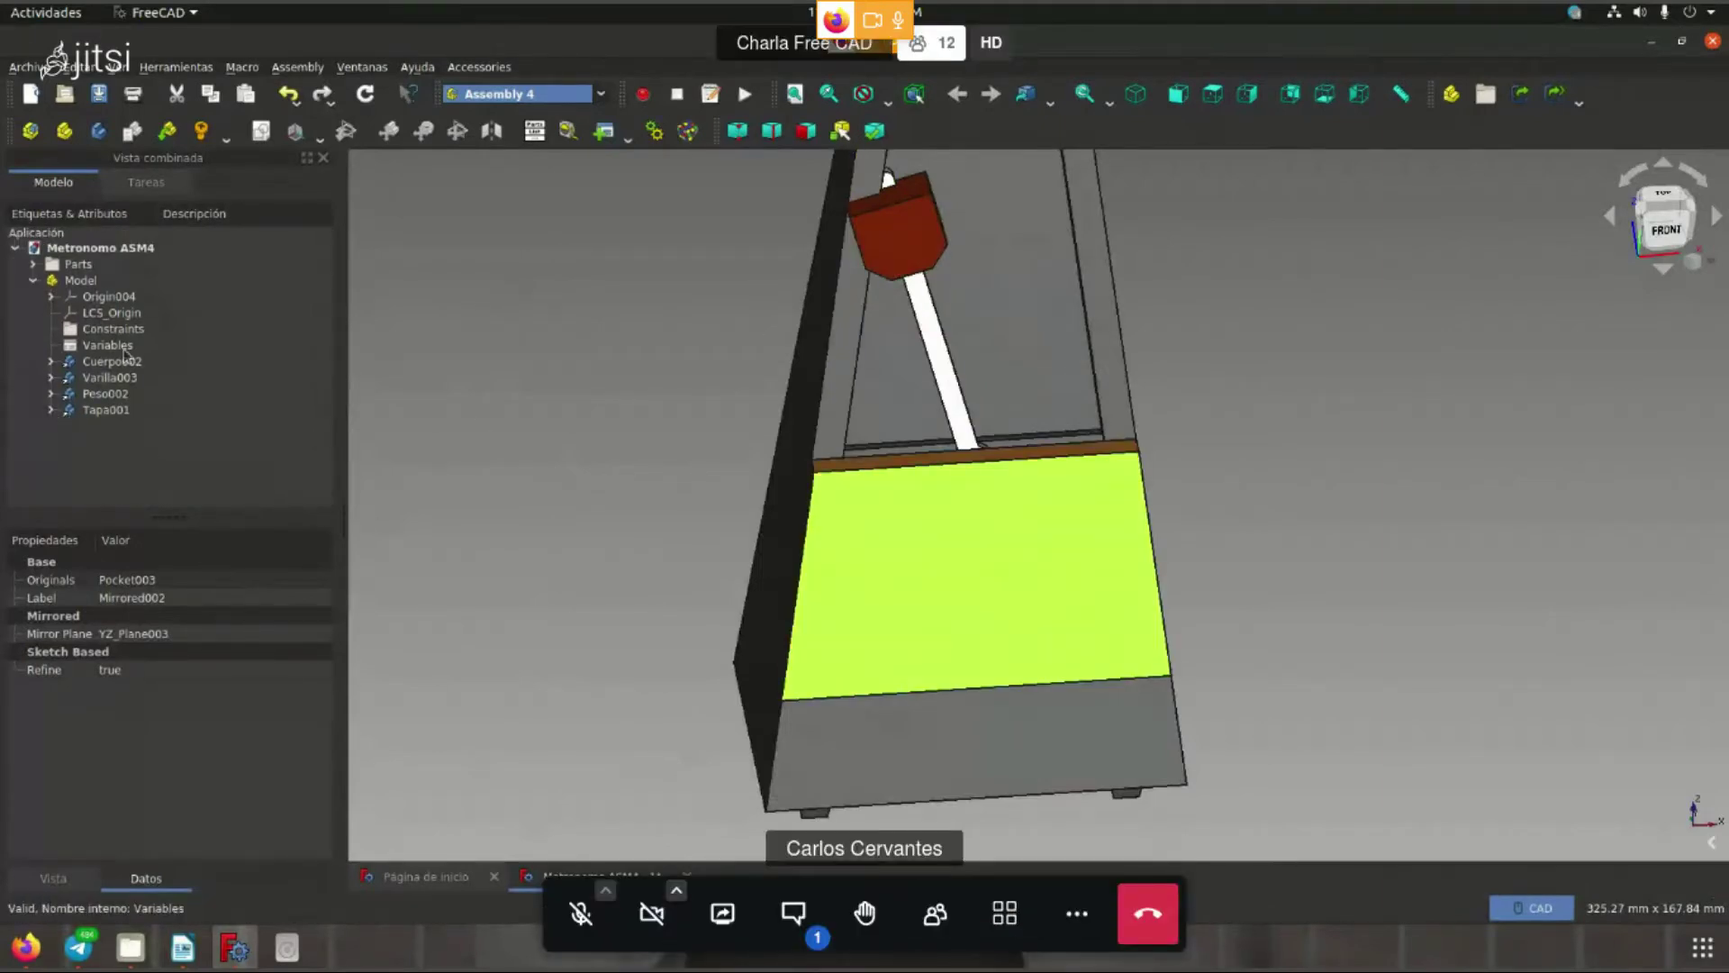
{"action": "left_click", "coordinate": [793, 912]}
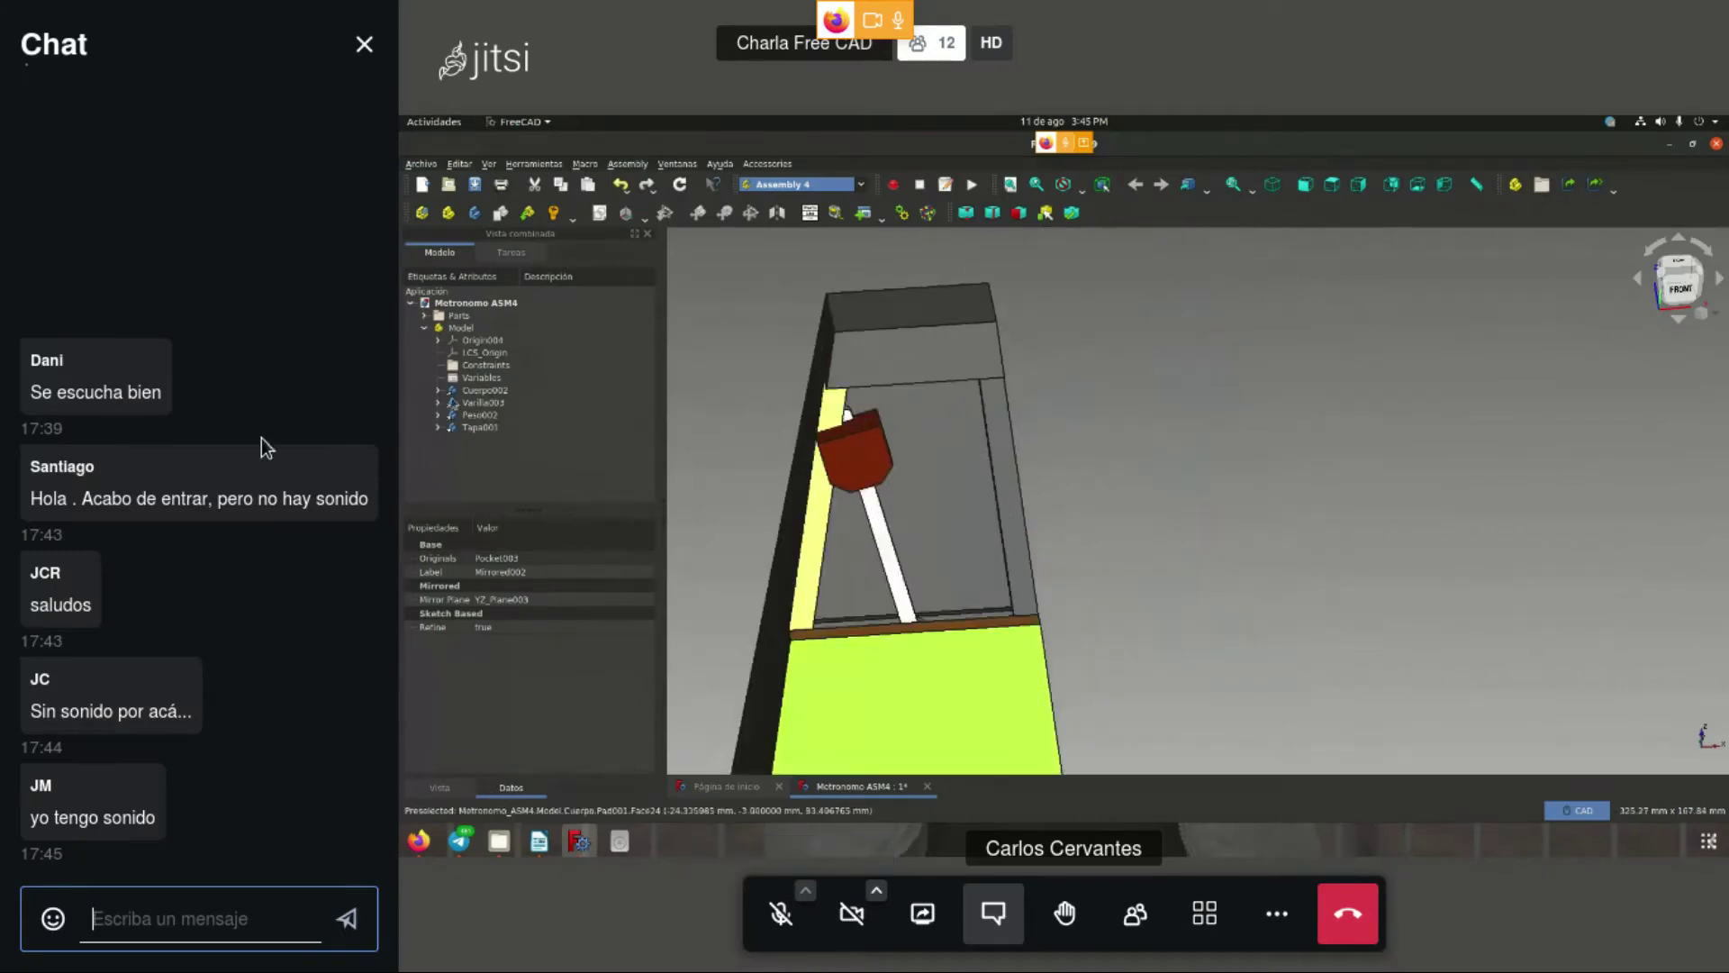
{"action": "left_click", "coordinate": [363, 45]}
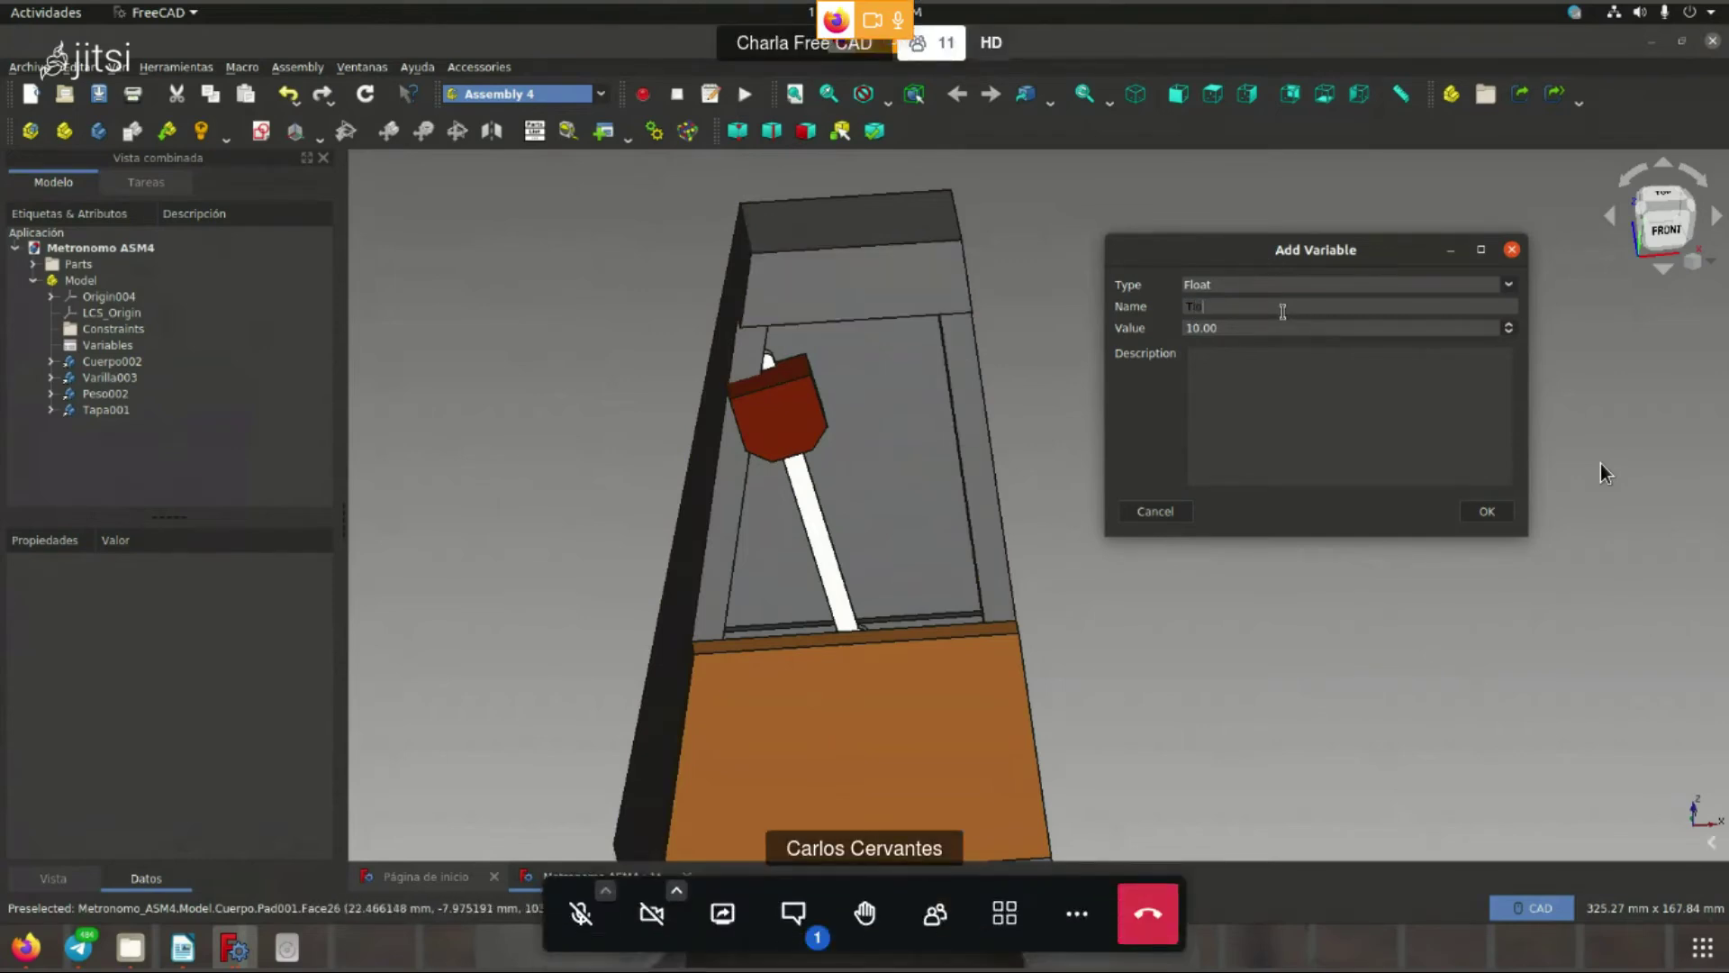
- Confirm the new Float variable Tiempo, then open the meeting chat
{"action": "key", "text": "Tab"}
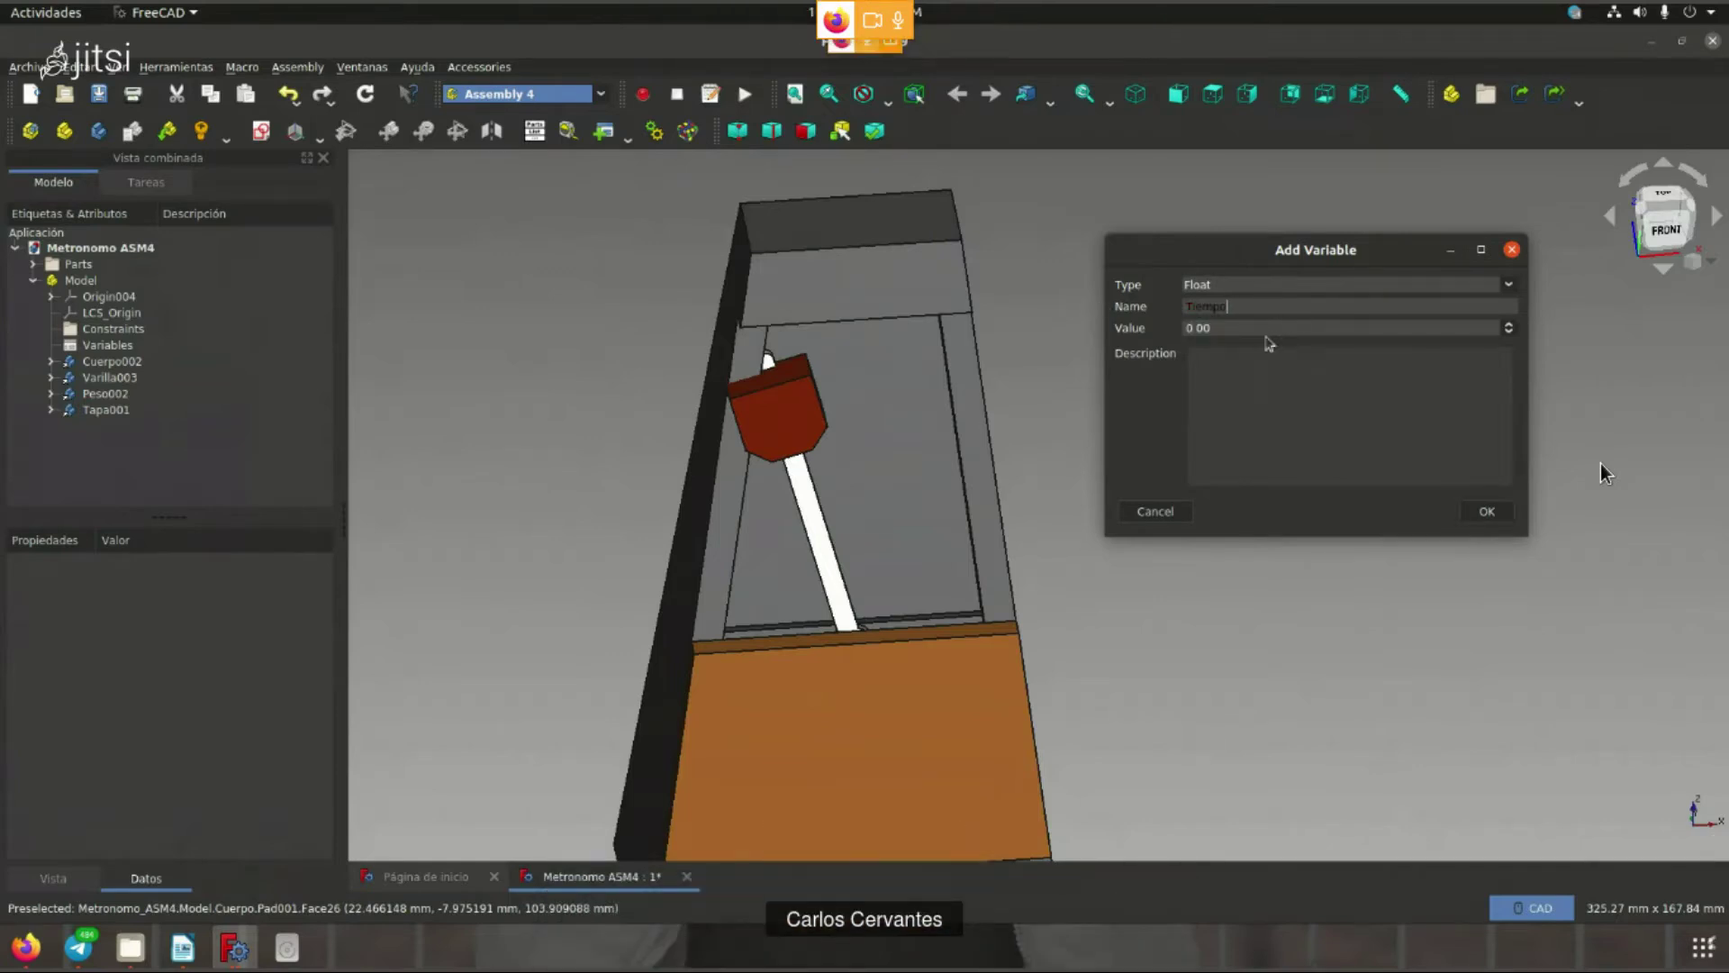
{"action": "left_click", "coordinate": [1487, 510]}
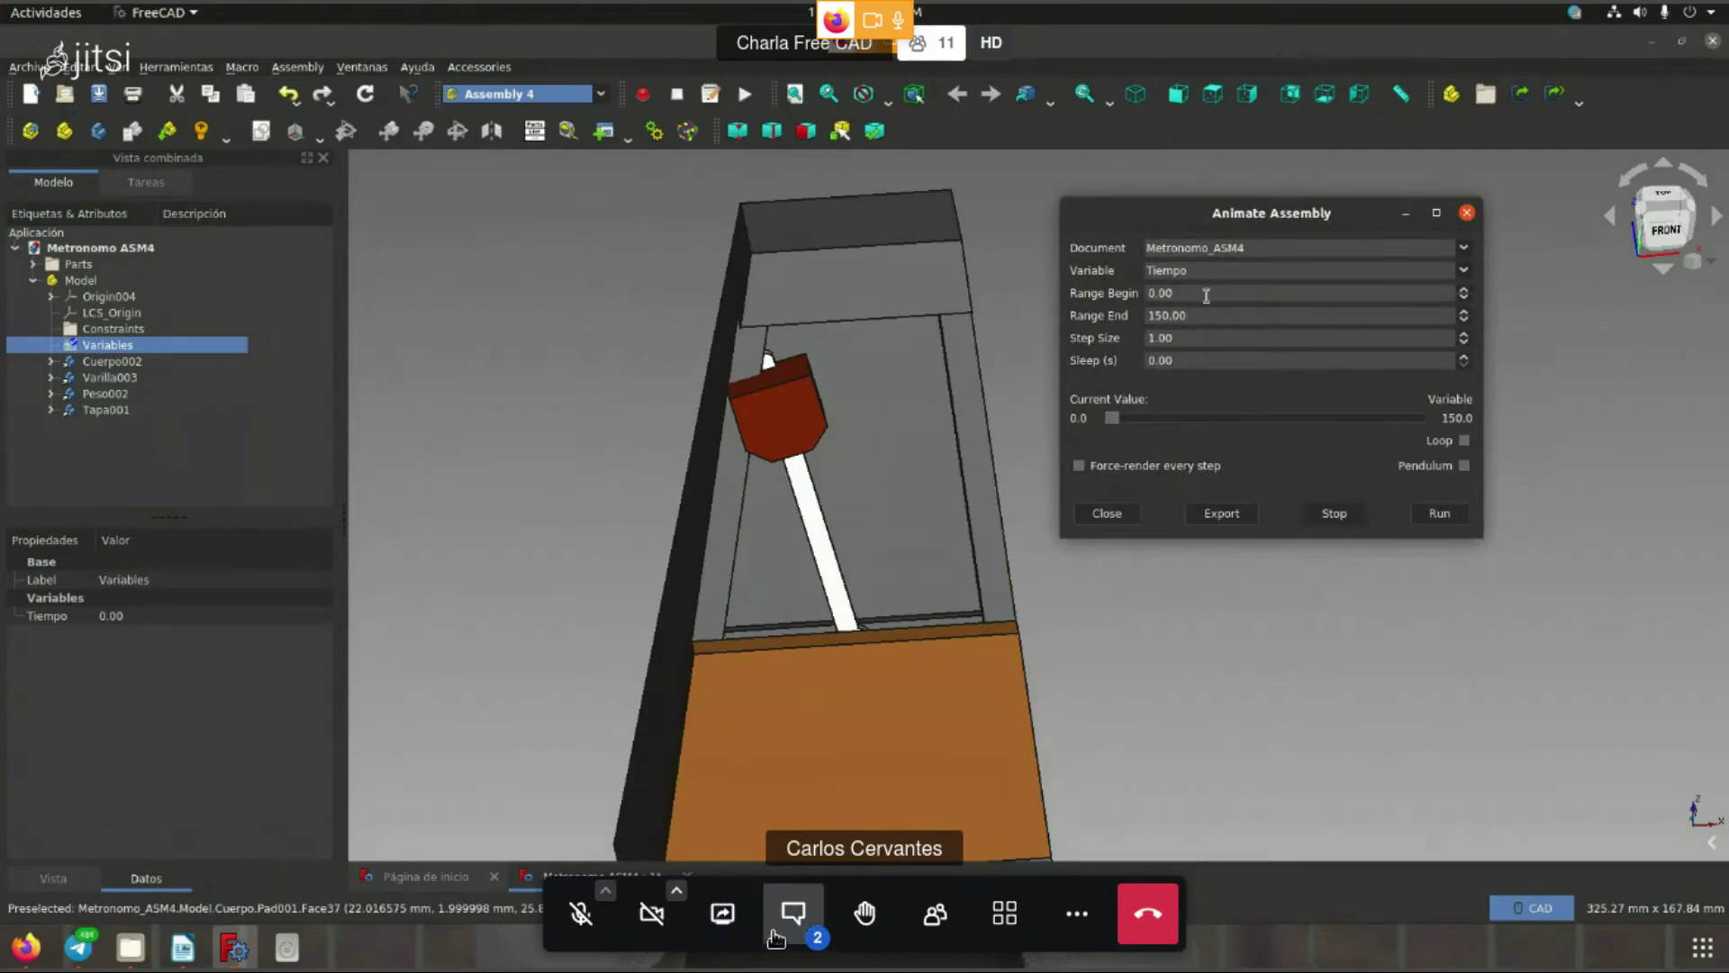
{"action": "left_click", "coordinate": [775, 933]}
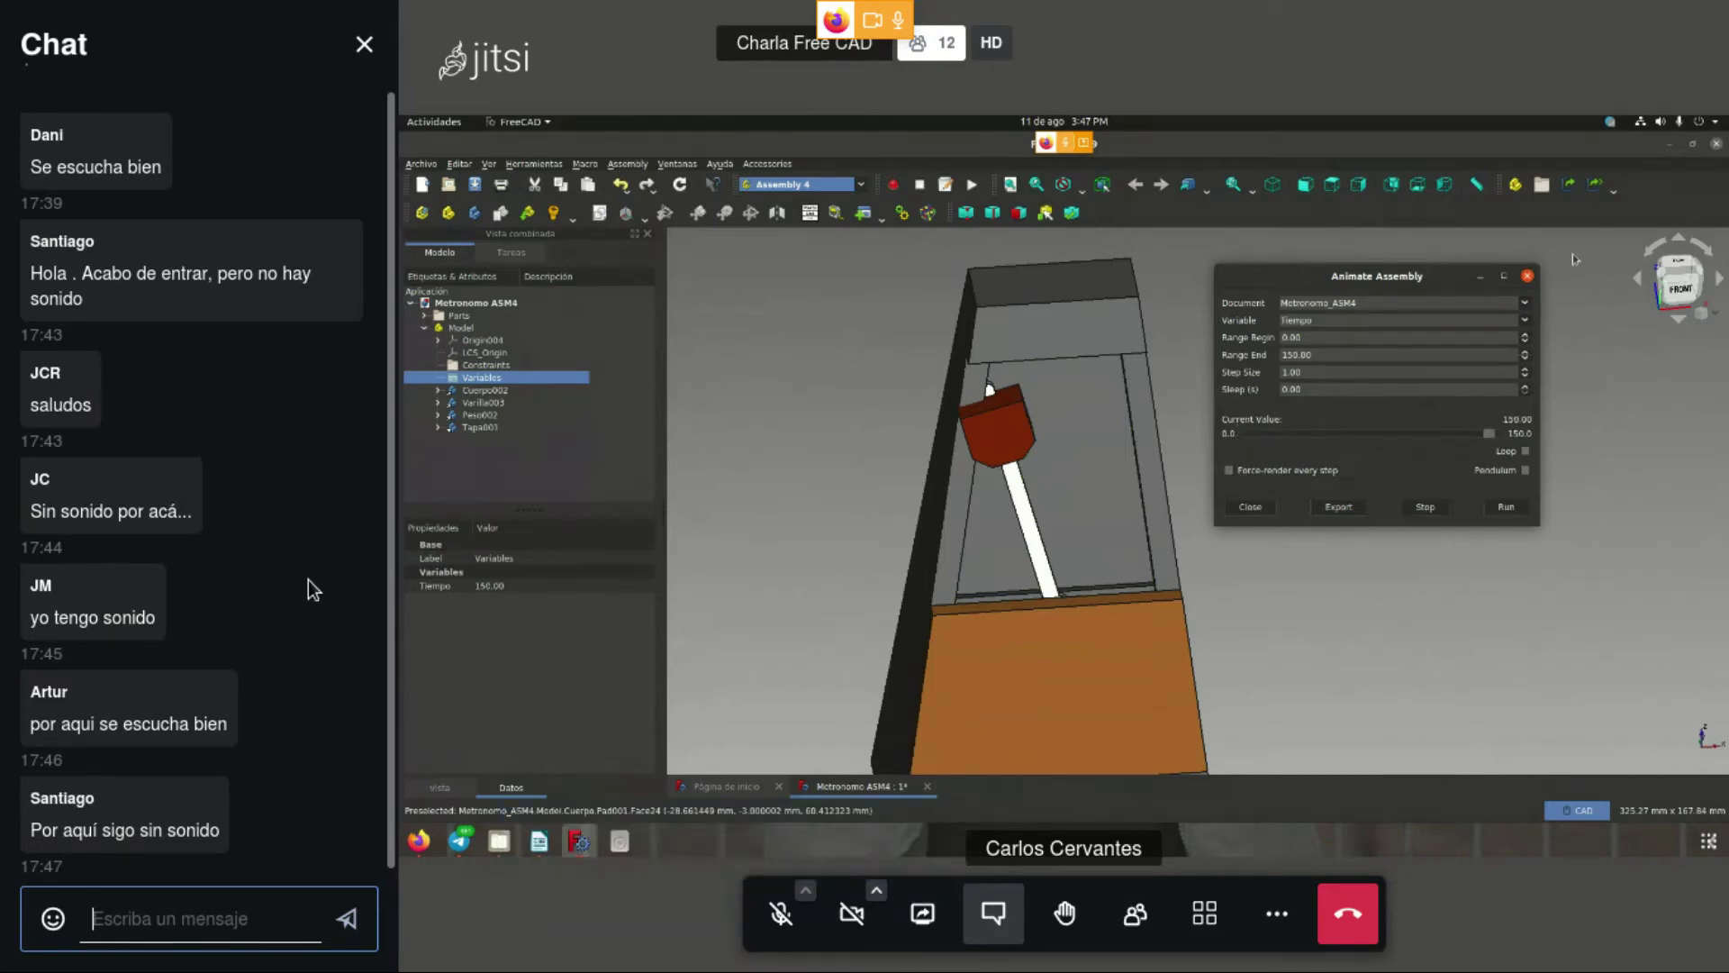
- Step the animation so Varilla003 swings to 20°, then close the assembly animation settings
{"action": "left_click", "coordinate": [364, 44]}
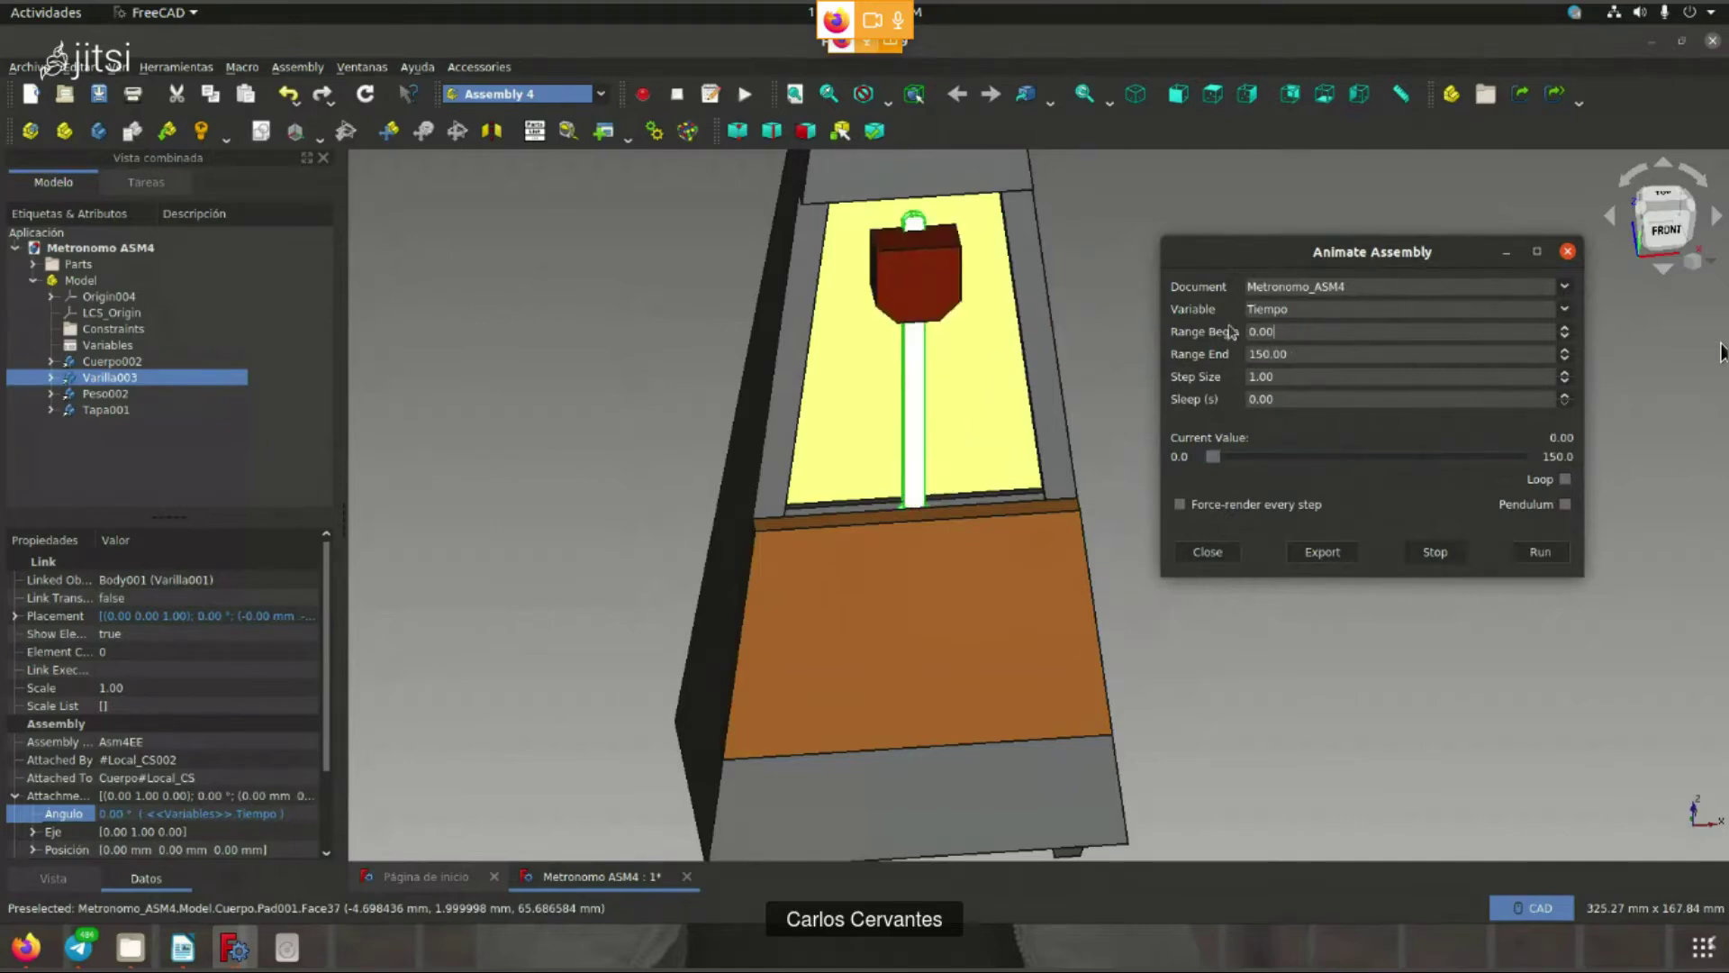
{"action": "mouse_move", "coordinate": [1214, 456]}
{"action": "left_mouse_down"}
{"action": "mouse_move", "coordinate": [1339, 470]}
{"action": "mouse_move", "coordinate": [1213, 456]}
{"action": "left_mouse_up"}
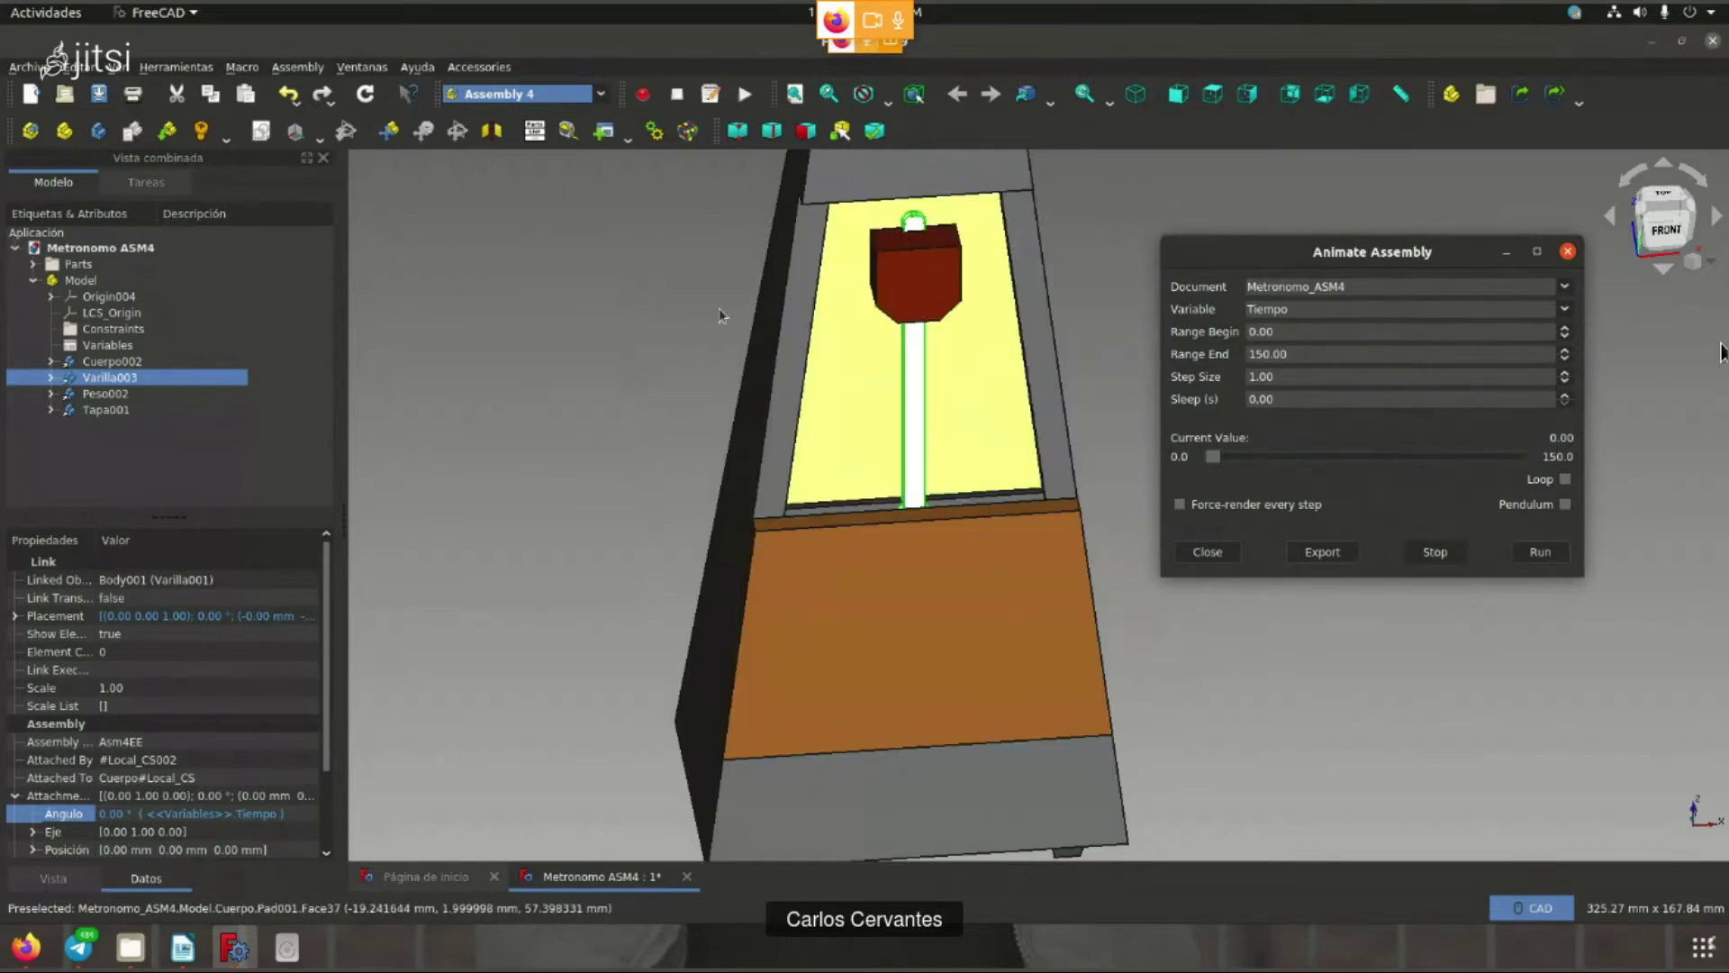
{"action": "scroll", "coordinate": [720, 315], "scroll_direction": "down", "scroll_amount": 3}
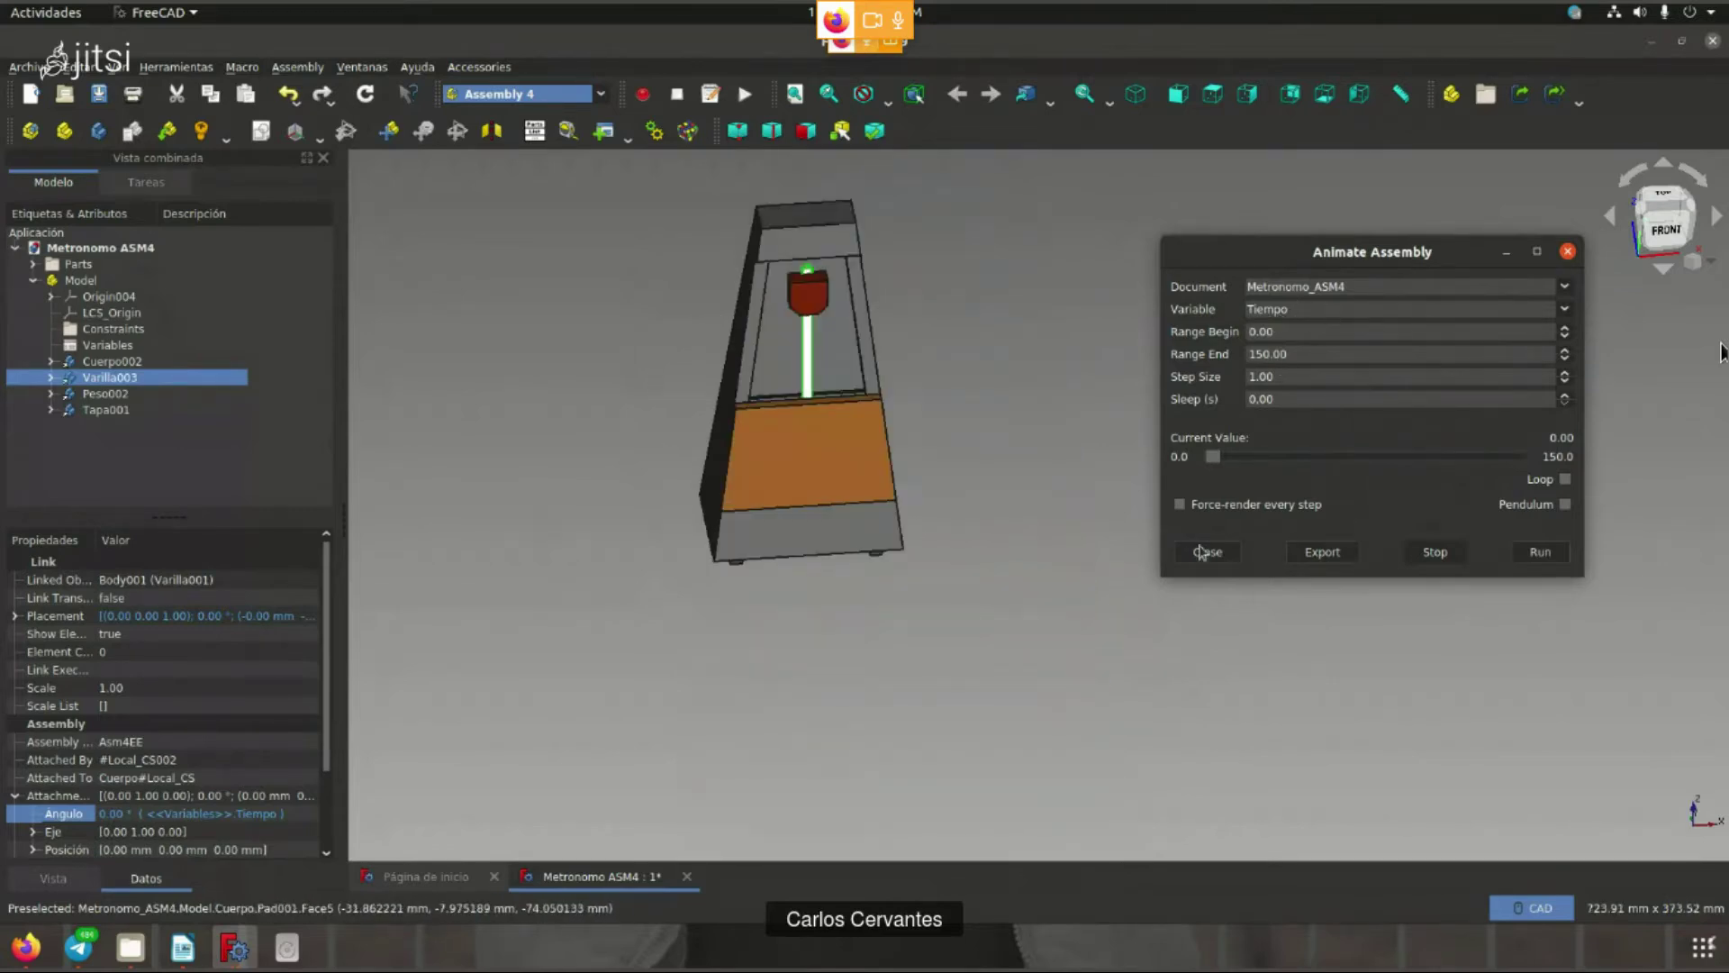
{"action": "left_click", "coordinate": [1568, 252]}
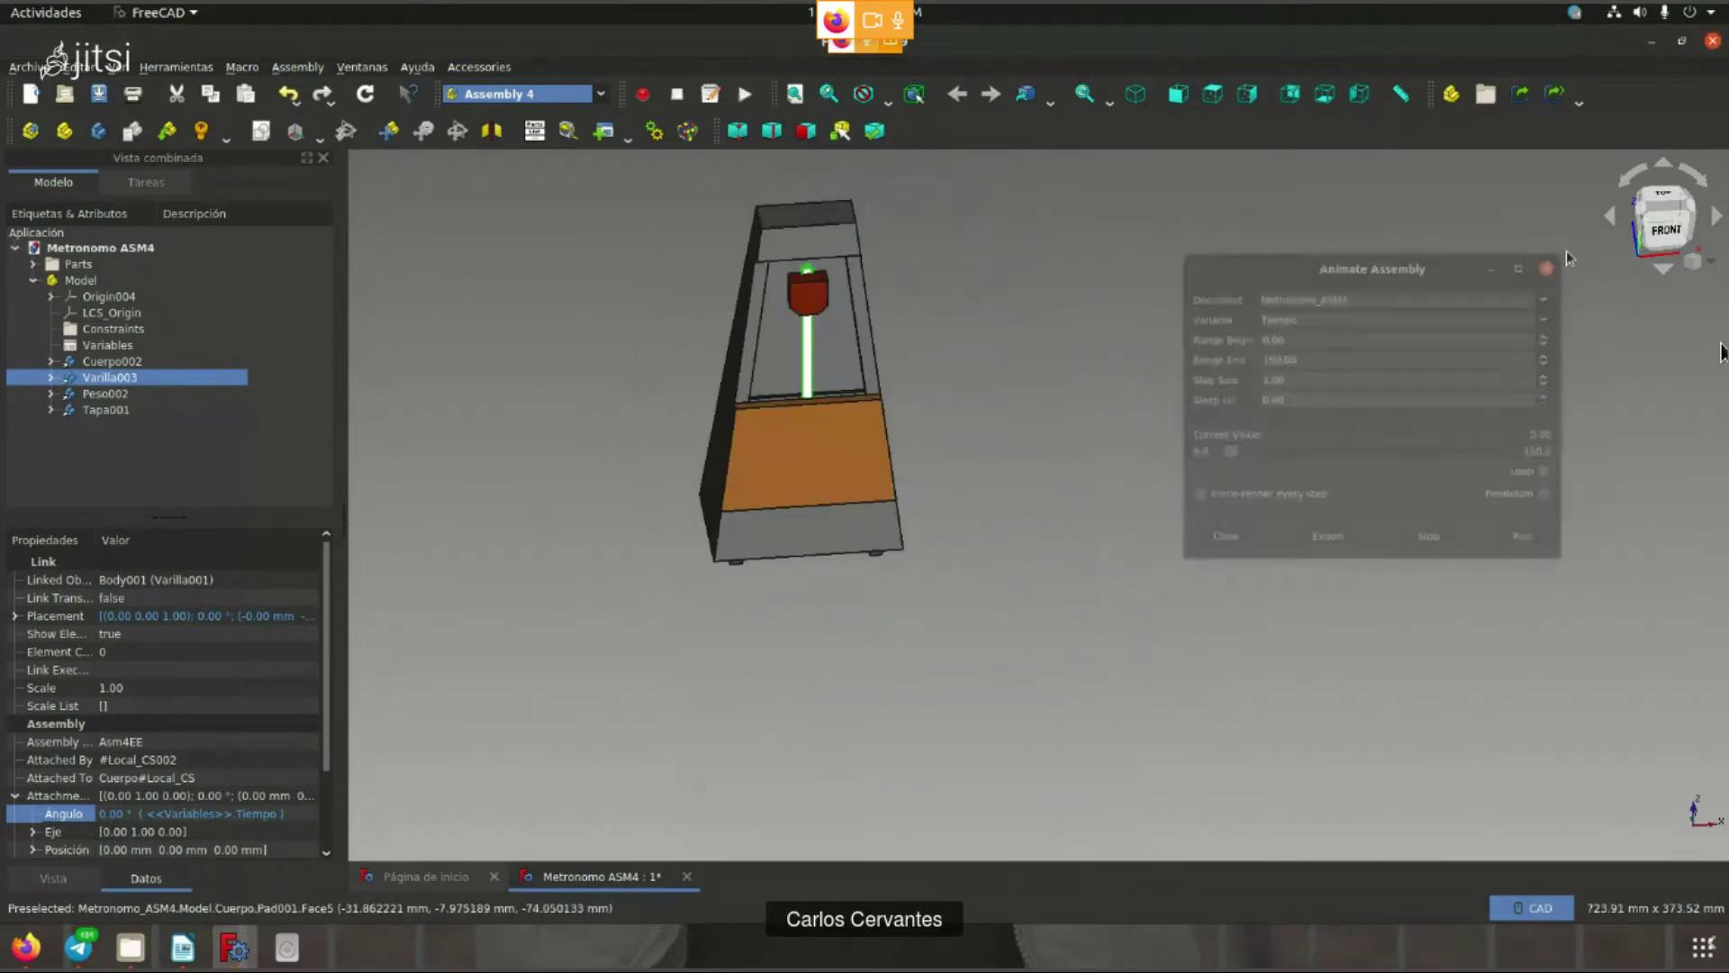
- Pan, zoom and orbit the metronome model between front-on and angled views
{"action": "left_click", "coordinate": [497, 94]}
{"action": "left_click", "coordinate": [984, 354]}
{"action": "mouse_move", "coordinate": [998, 395]}
{"action": "middle_mouse_down"}
{"action": "mouse_move", "coordinate": [1023, 424]}
{"action": "mouse_move", "coordinate": [1031, 513]}
{"action": "middle_mouse_up"}
{"action": "scroll", "coordinate": [1031, 514], "scroll_direction": "up", "scroll_amount": 2}
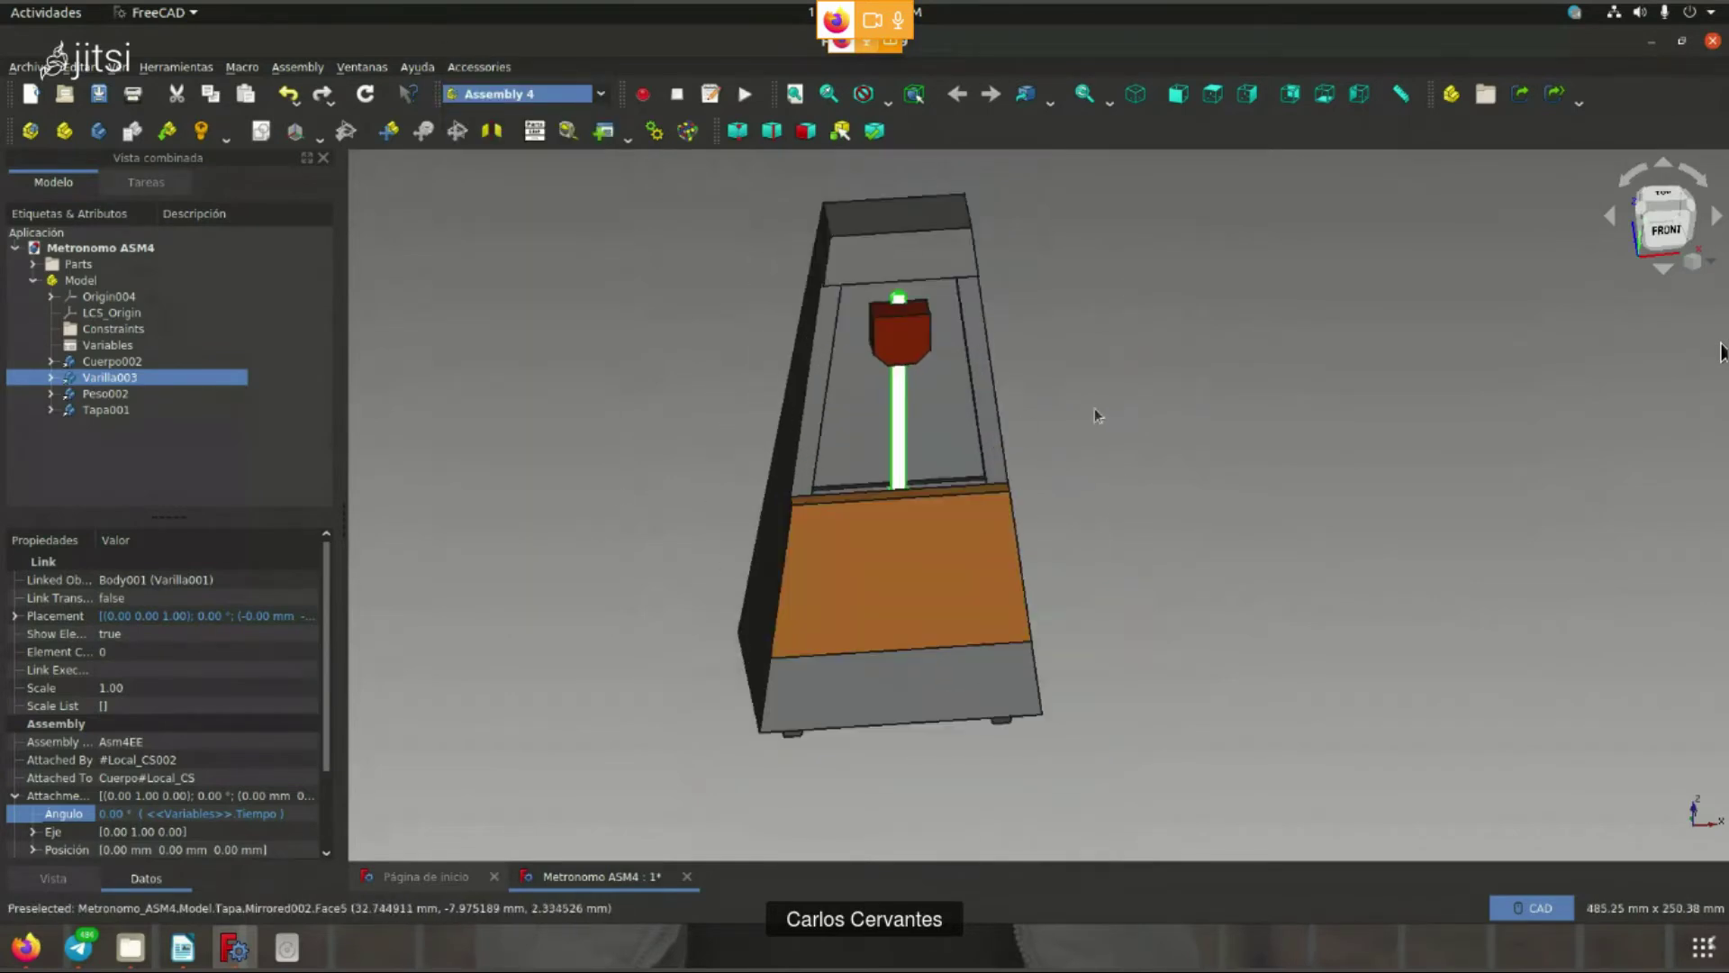
{"action": "scroll", "coordinate": [1126, 509], "scroll_direction": "up", "scroll_amount": 3}
{"action": "mouse_move", "coordinate": [1173, 544]}
{"action": "middle_mouse_down"}
{"action": "mouse_move", "coordinate": [1277, 470]}
{"action": "mouse_move", "coordinate": [1273, 490]}
{"action": "middle_mouse_up"}
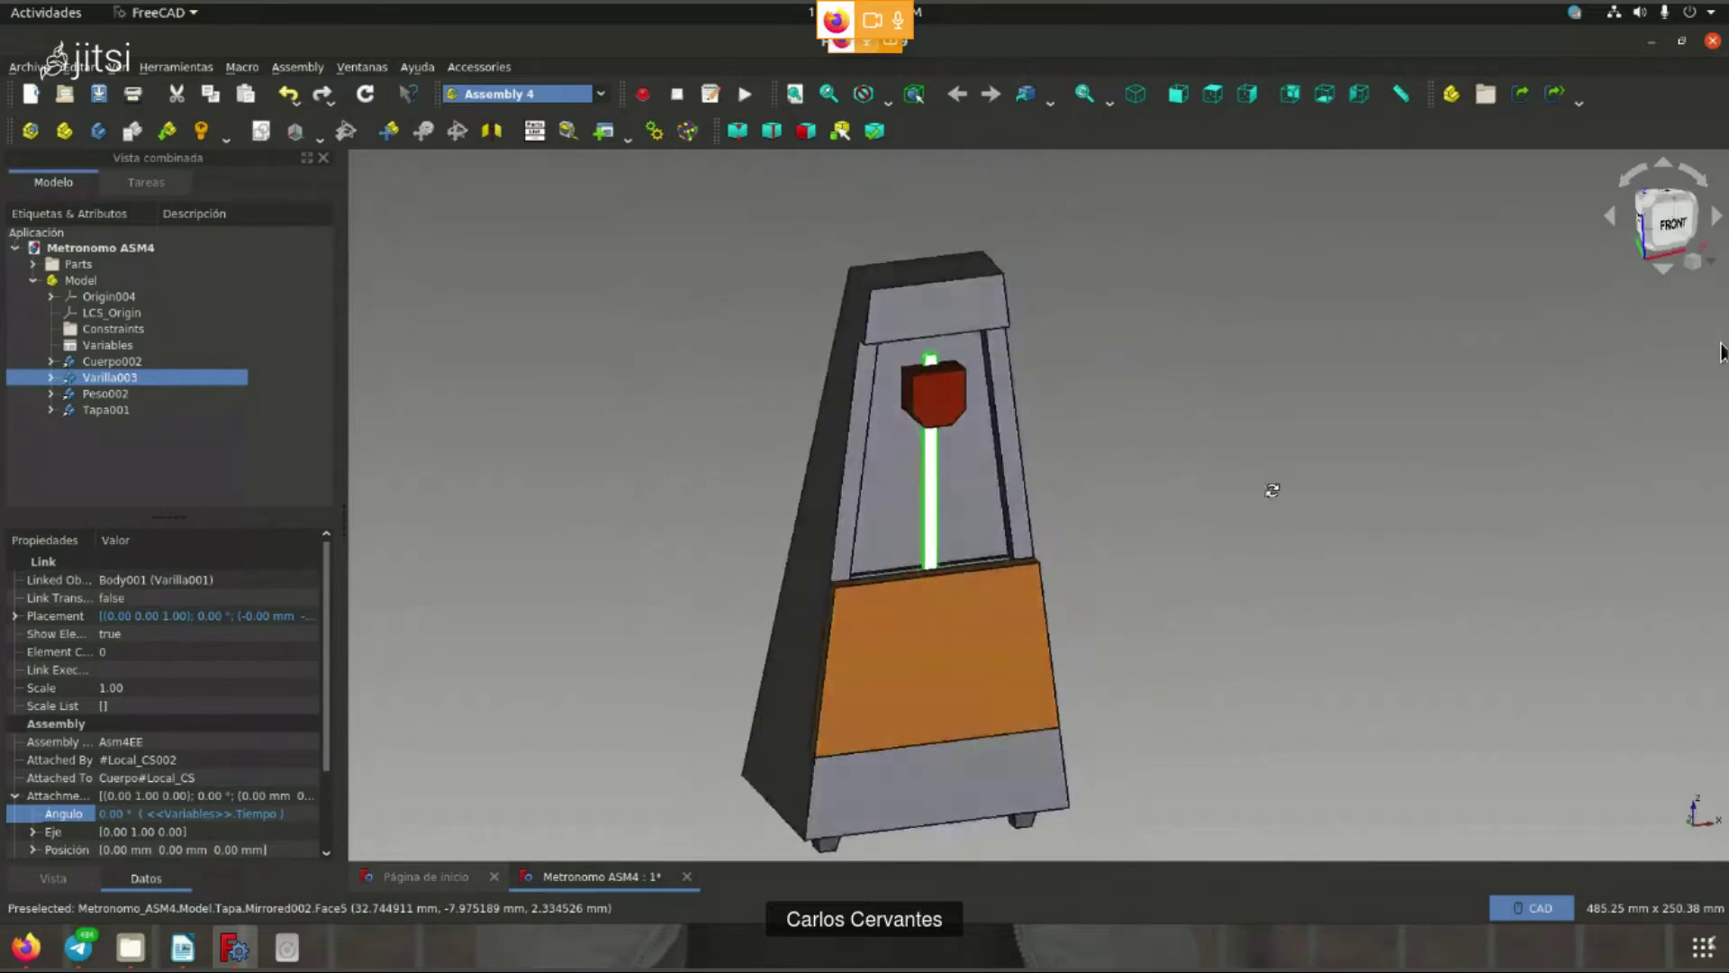
{"action": "middle_click_drag", "start_coordinate": [1106, 511], "coordinate": [919, 377]}
- Switch to the Spreadsheet workbench, add a new spreadsheet and open its cell grid
{"action": "left_click", "coordinate": [503, 93]}
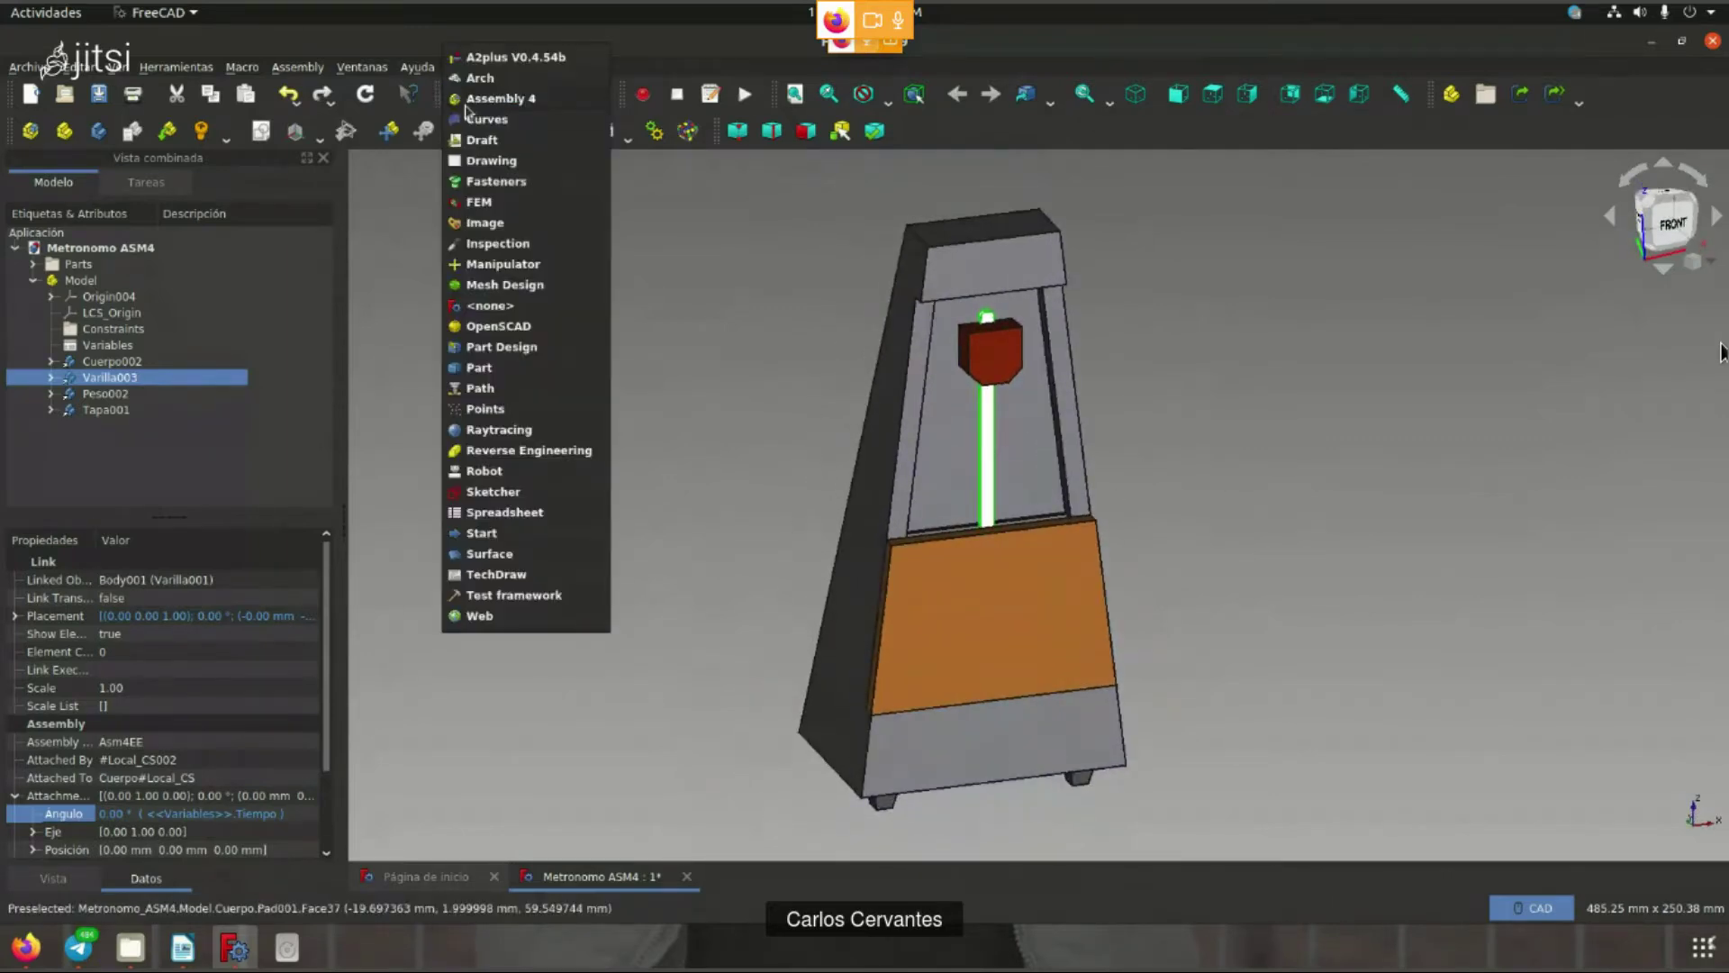
{"action": "left_click", "coordinate": [504, 512]}
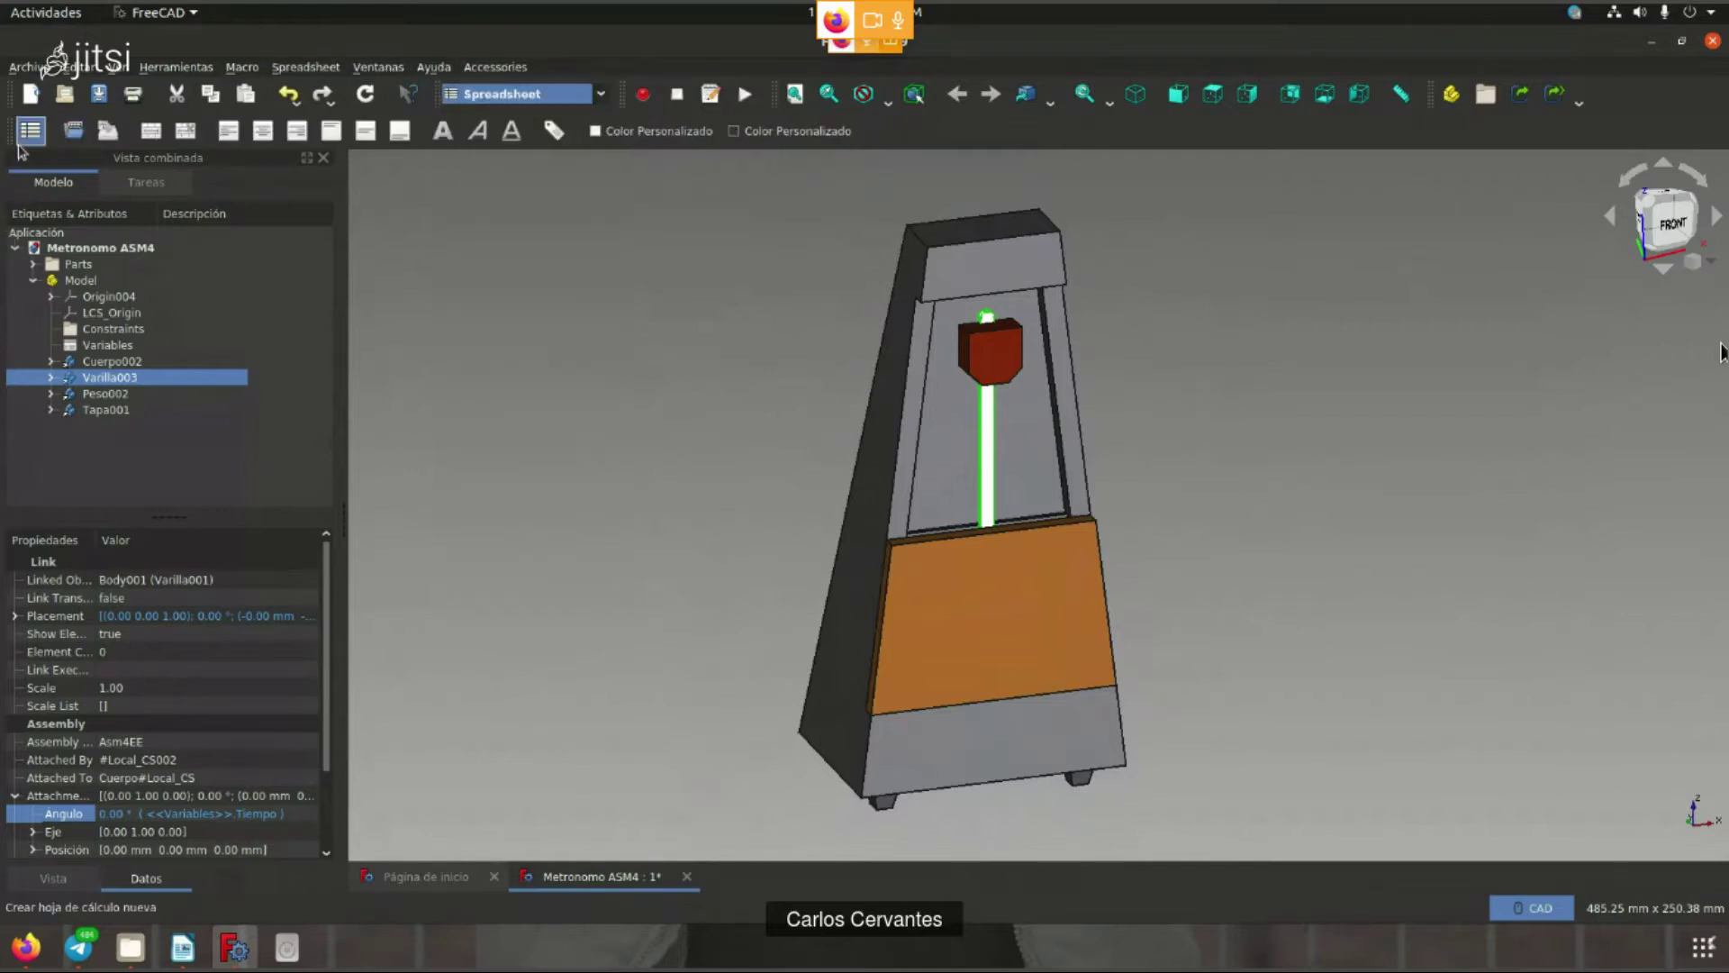
{"action": "left_click", "coordinate": [30, 130]}
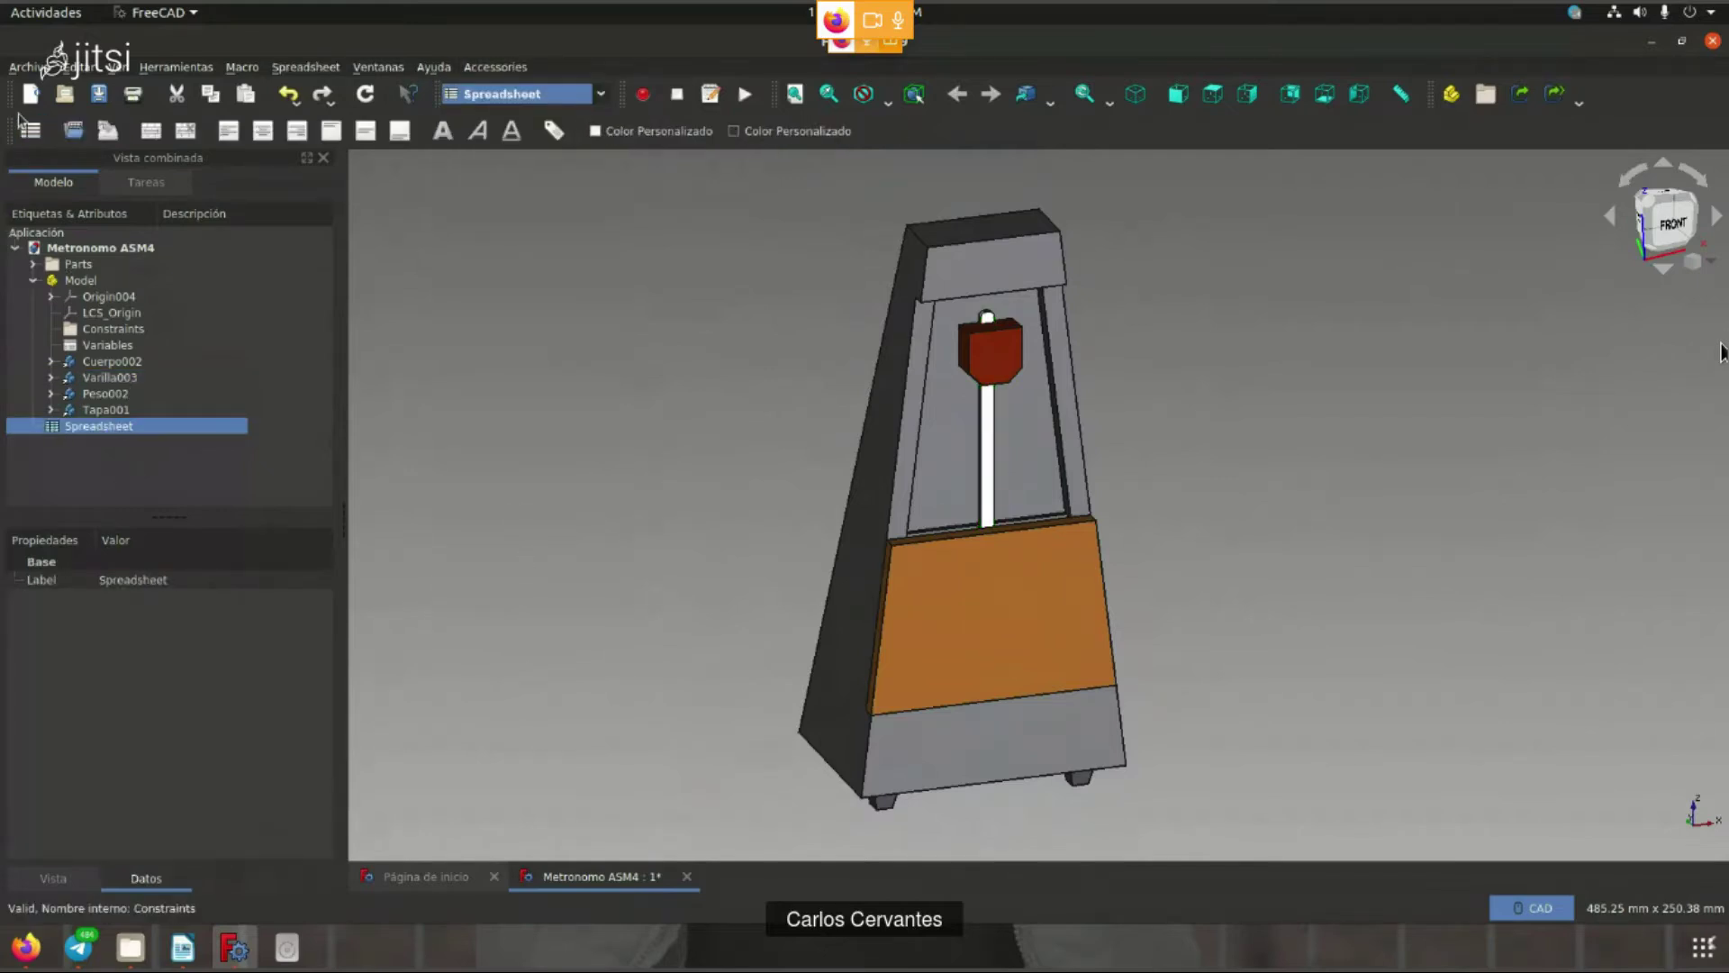
{"action": "double_click", "coordinate": [56, 429]}
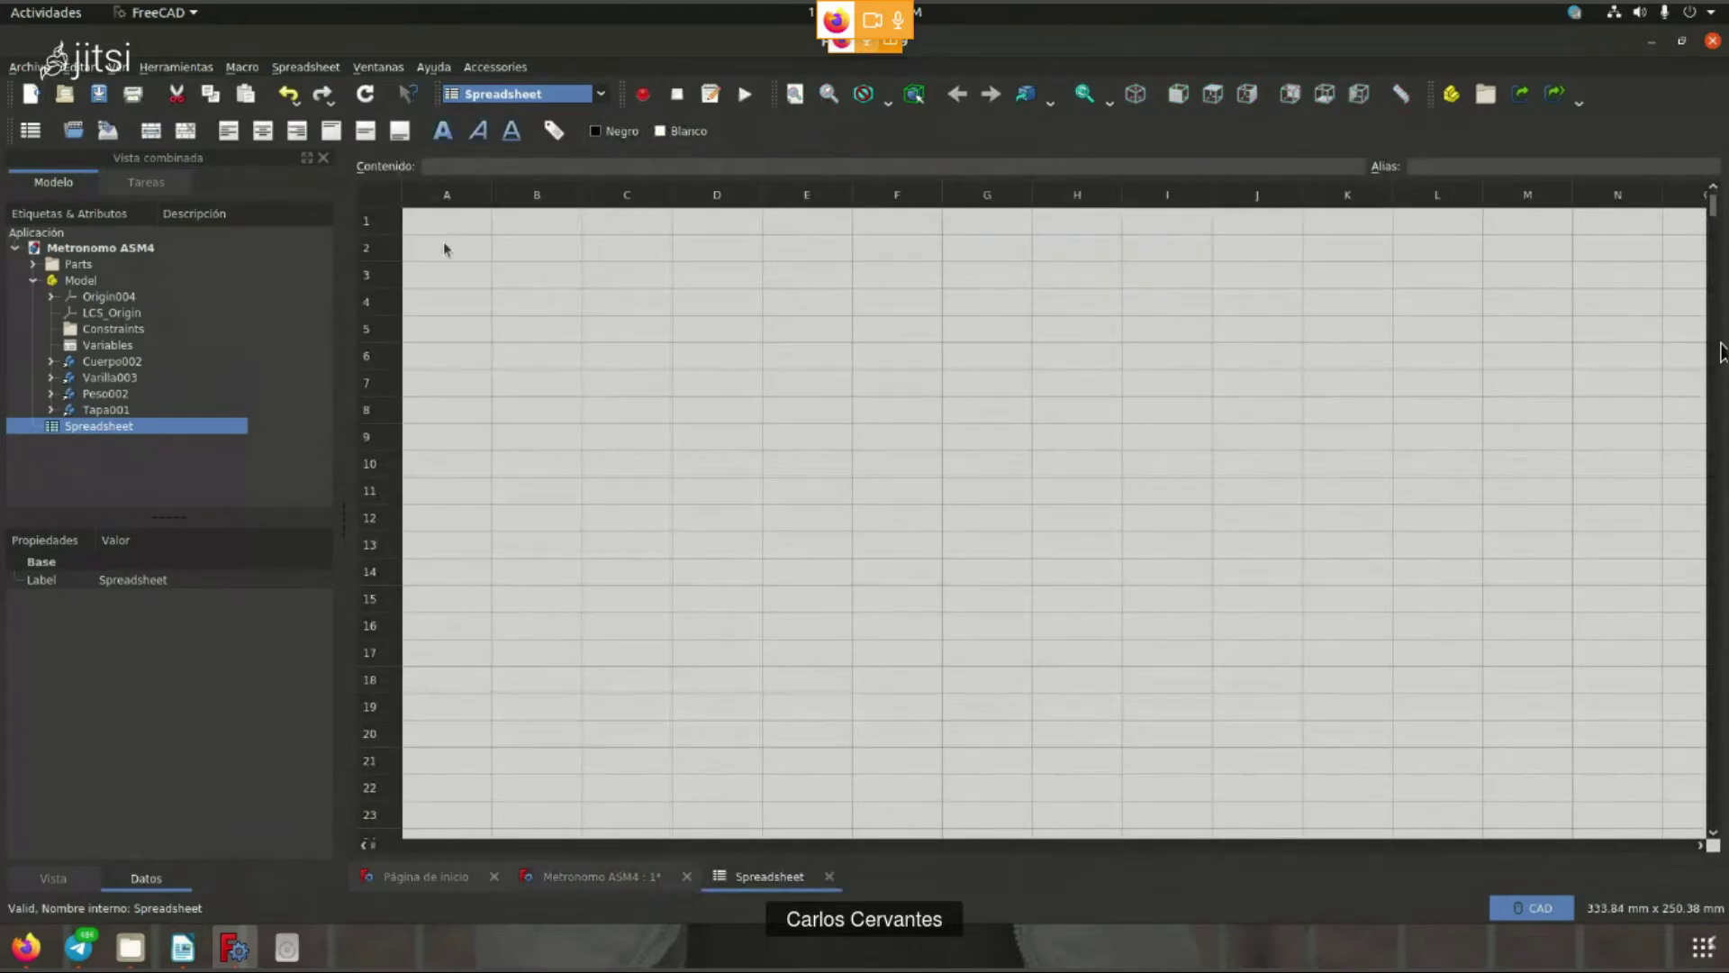
- Click through cells E10, B8, B4, C12, A1, C7 and C10 in the empty spreadsheet
{"action": "left_click", "coordinate": [896, 464]}
{"action": "left_click", "coordinate": [537, 410]}
{"action": "left_click", "coordinate": [537, 301]}
{"action": "left_click", "coordinate": [627, 517]}
{"action": "left_click", "coordinate": [447, 220]}
{"action": "left_click", "coordinate": [627, 383]}
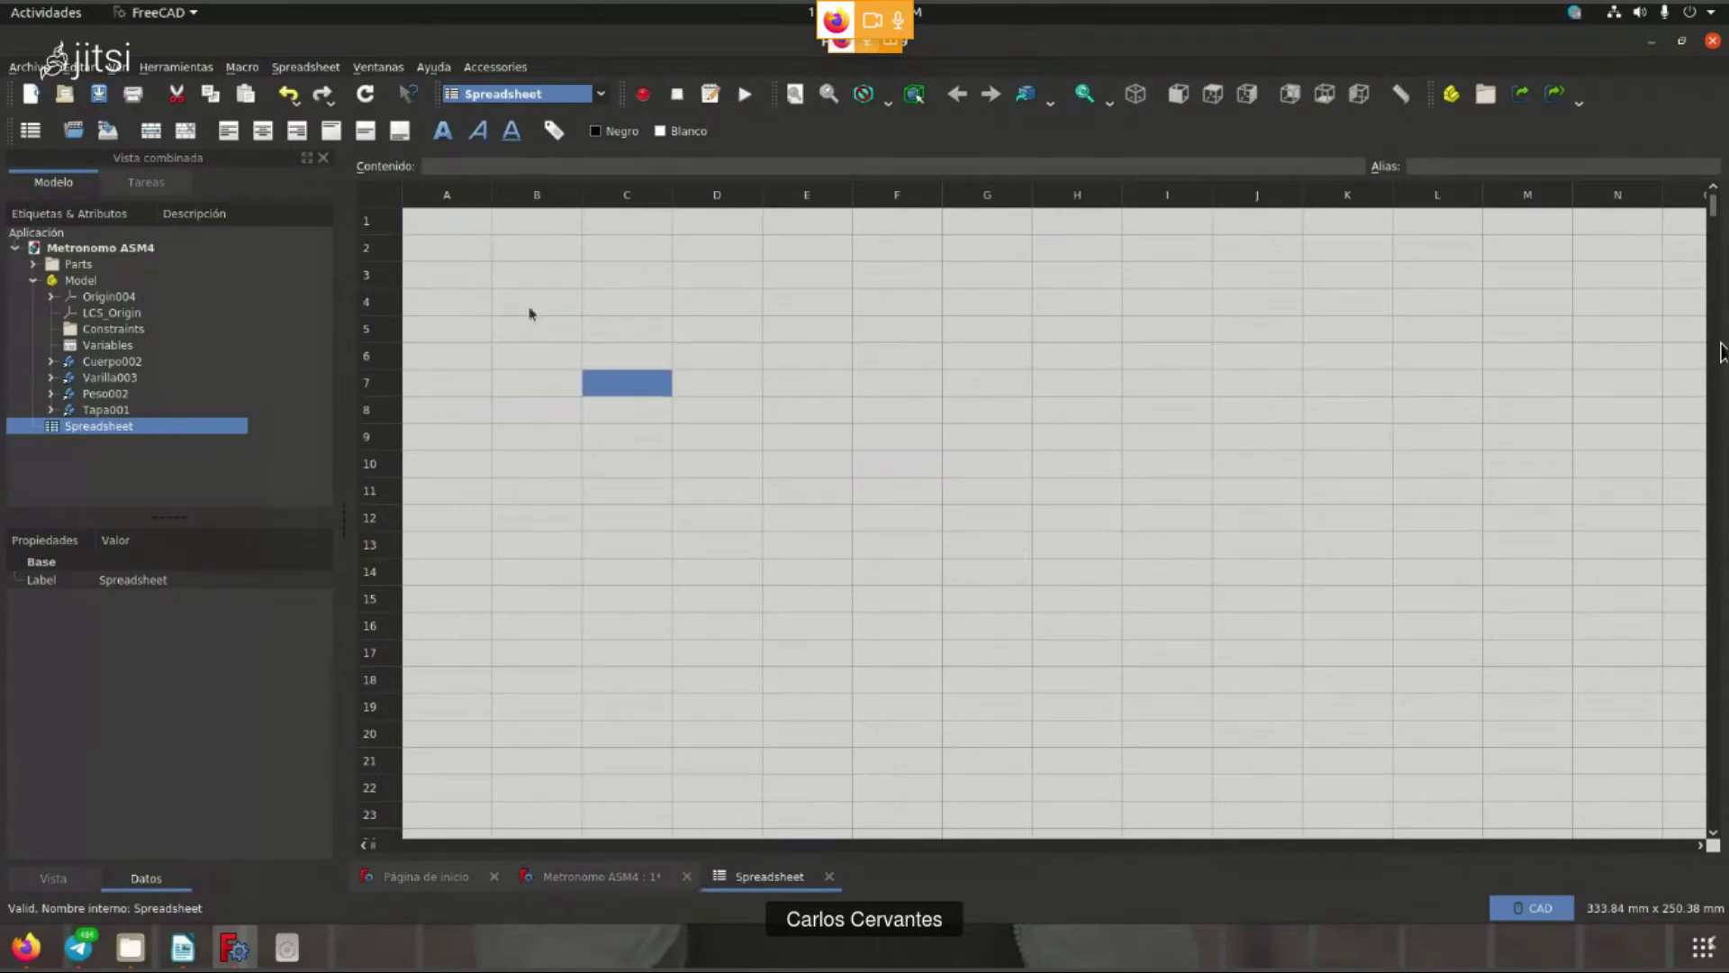
{"action": "left_click", "coordinate": [618, 467]}
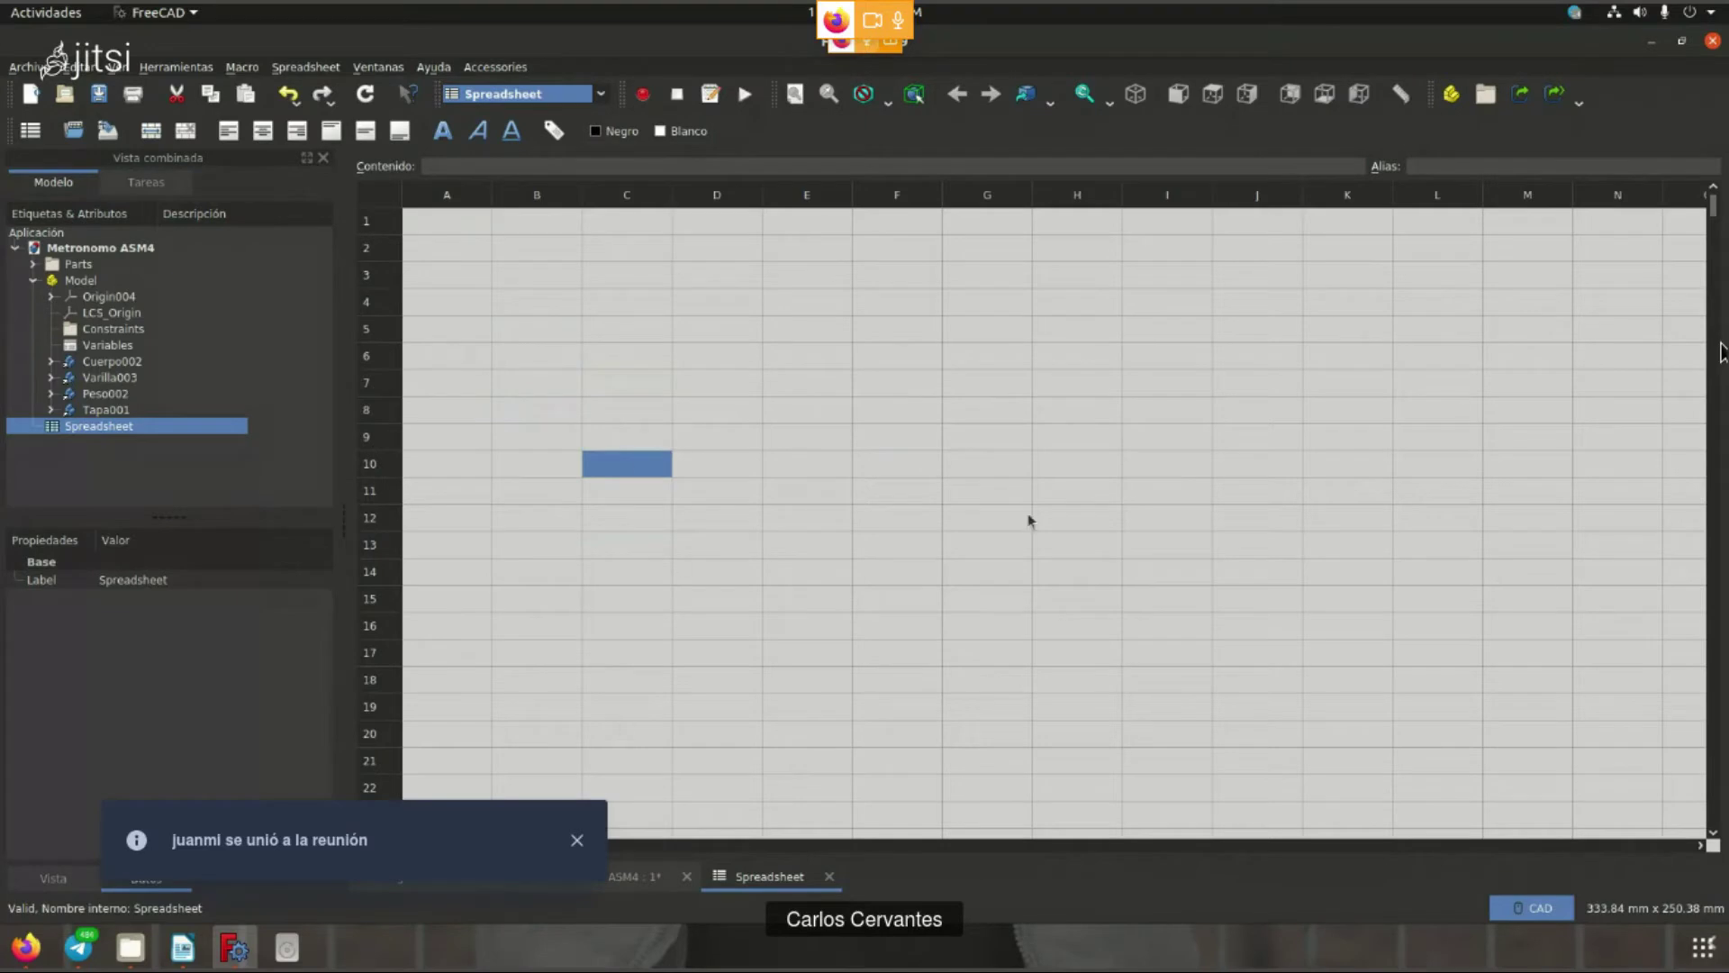
- Select cell blocks B1:F10, B2:E10 and B2:G16 and several single cells in the spreadsheet
{"action": "left_click_drag", "start_coordinate": [522, 226], "coordinate": [880, 468]}
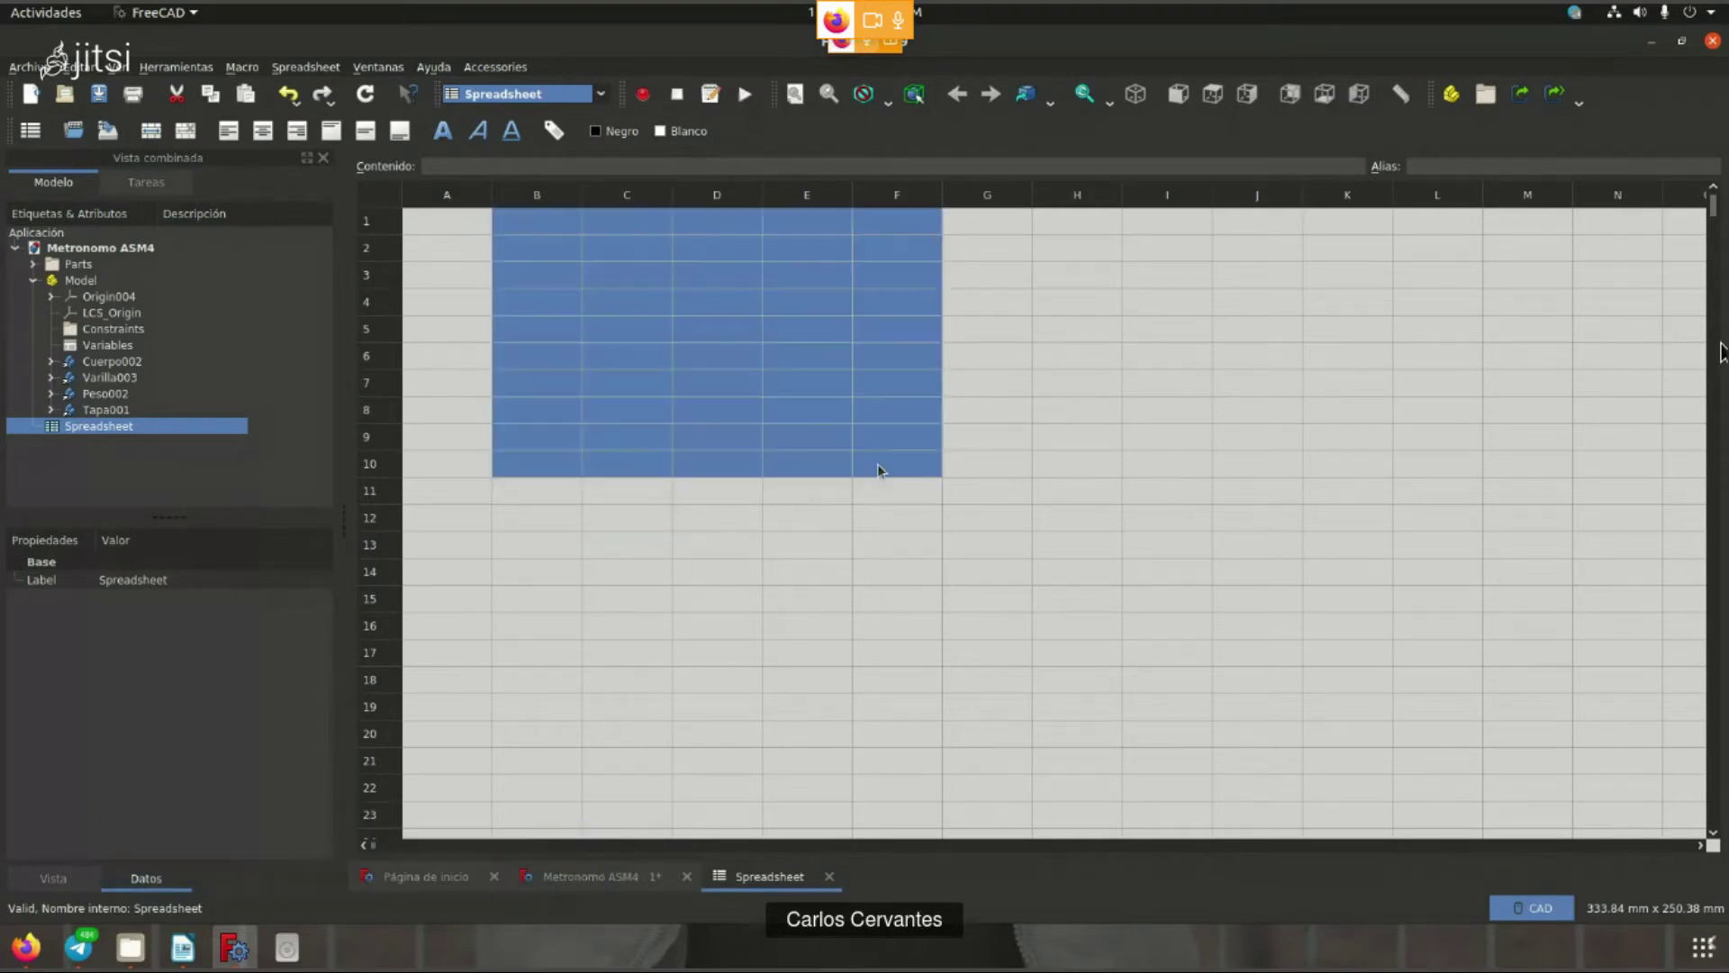
{"action": "left_click", "coordinate": [880, 468]}
{"action": "left_click_drag", "start_coordinate": [501, 259], "coordinate": [772, 486]}
{"action": "left_click", "coordinate": [806, 595]}
{"action": "left_click", "coordinate": [543, 248]}
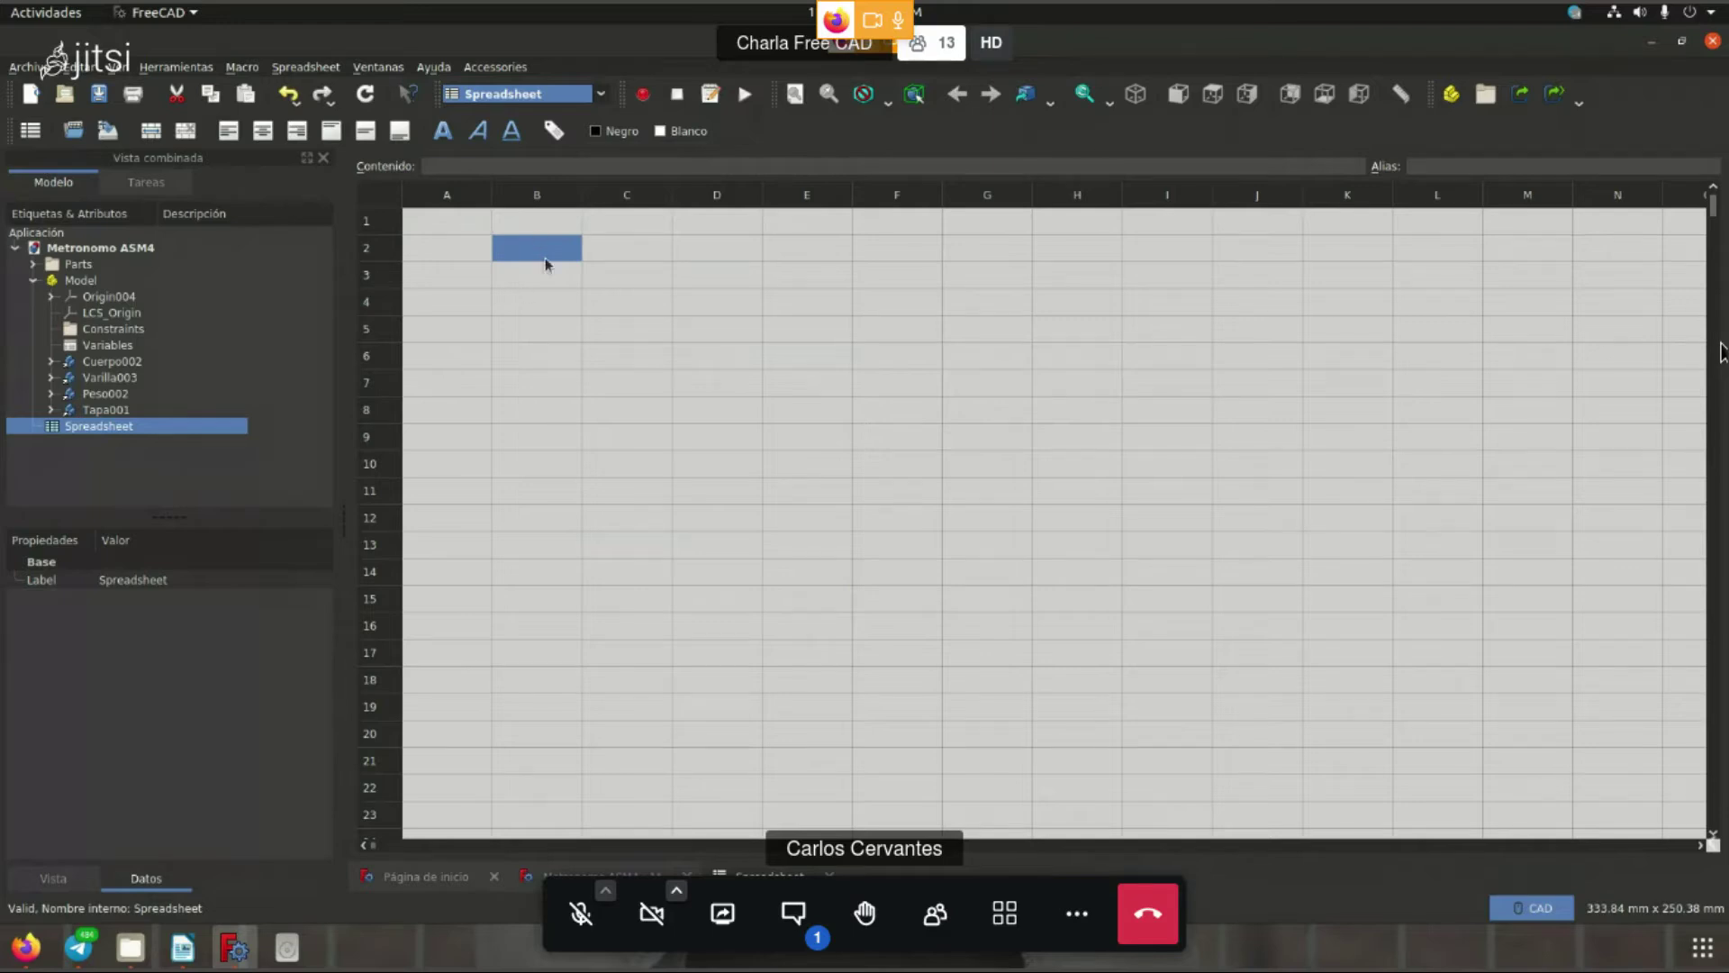
{"action": "left_click", "coordinate": [617, 272]}
{"action": "left_click", "coordinate": [623, 223]}
{"action": "left_click", "coordinate": [569, 332]}
{"action": "left_click", "coordinate": [551, 257]}
{"action": "left_click", "coordinate": [732, 255]}
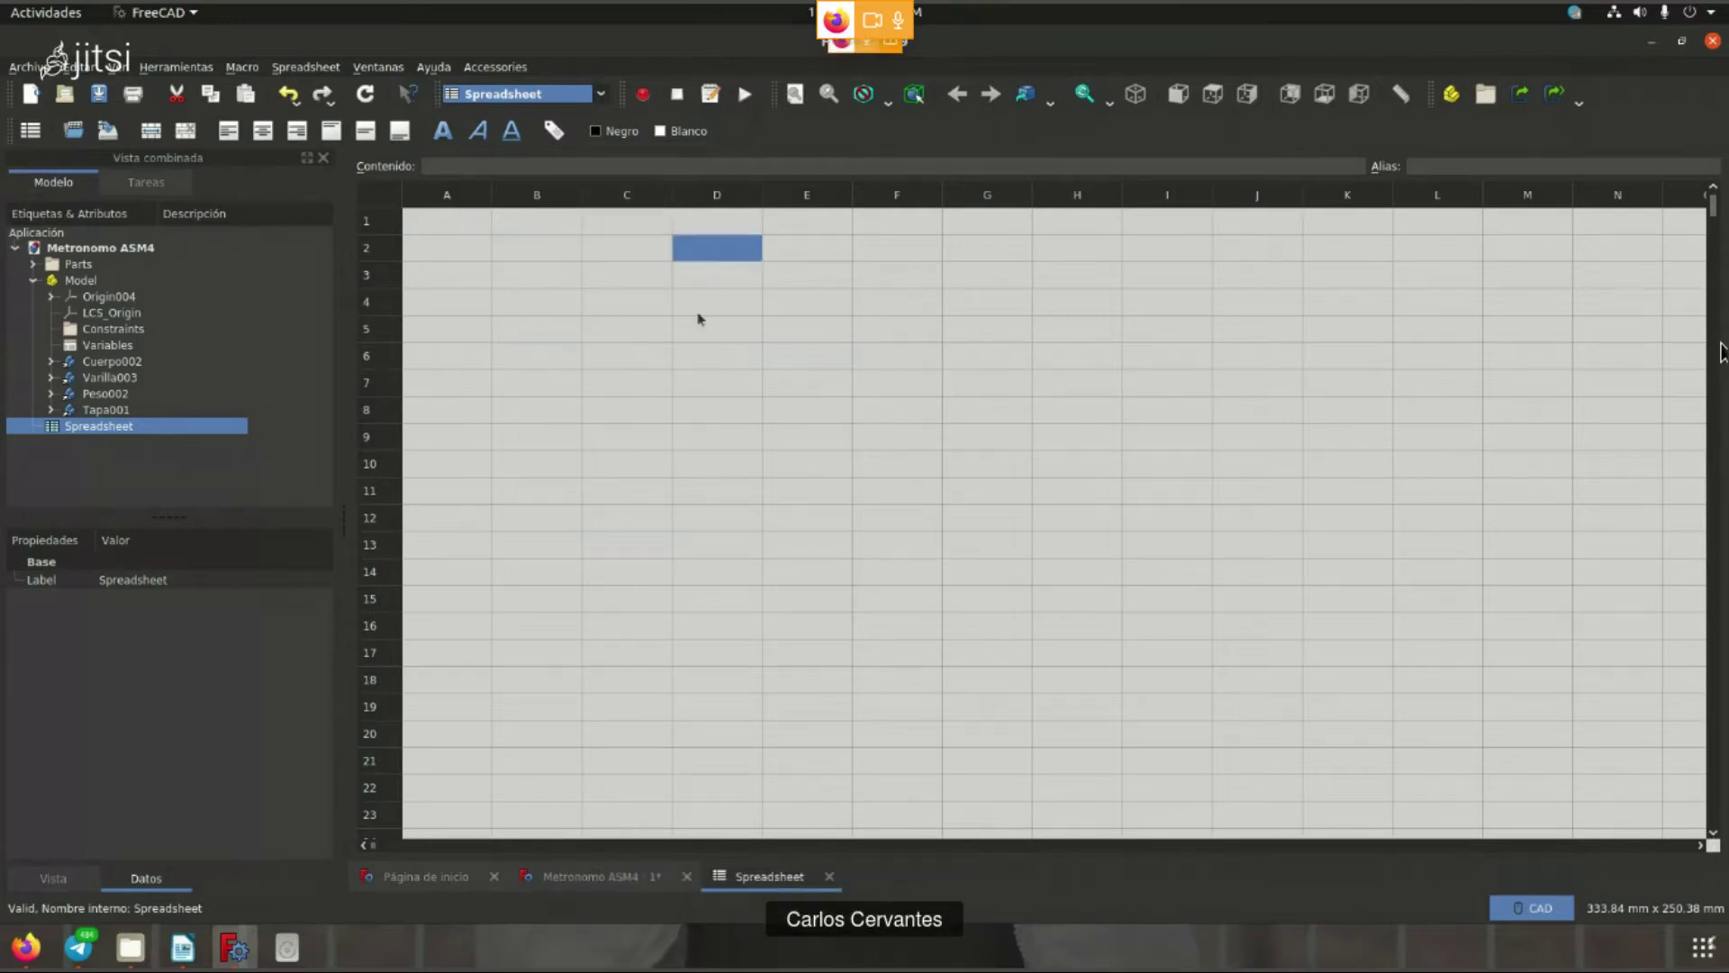
{"action": "left_click", "coordinate": [569, 276]}
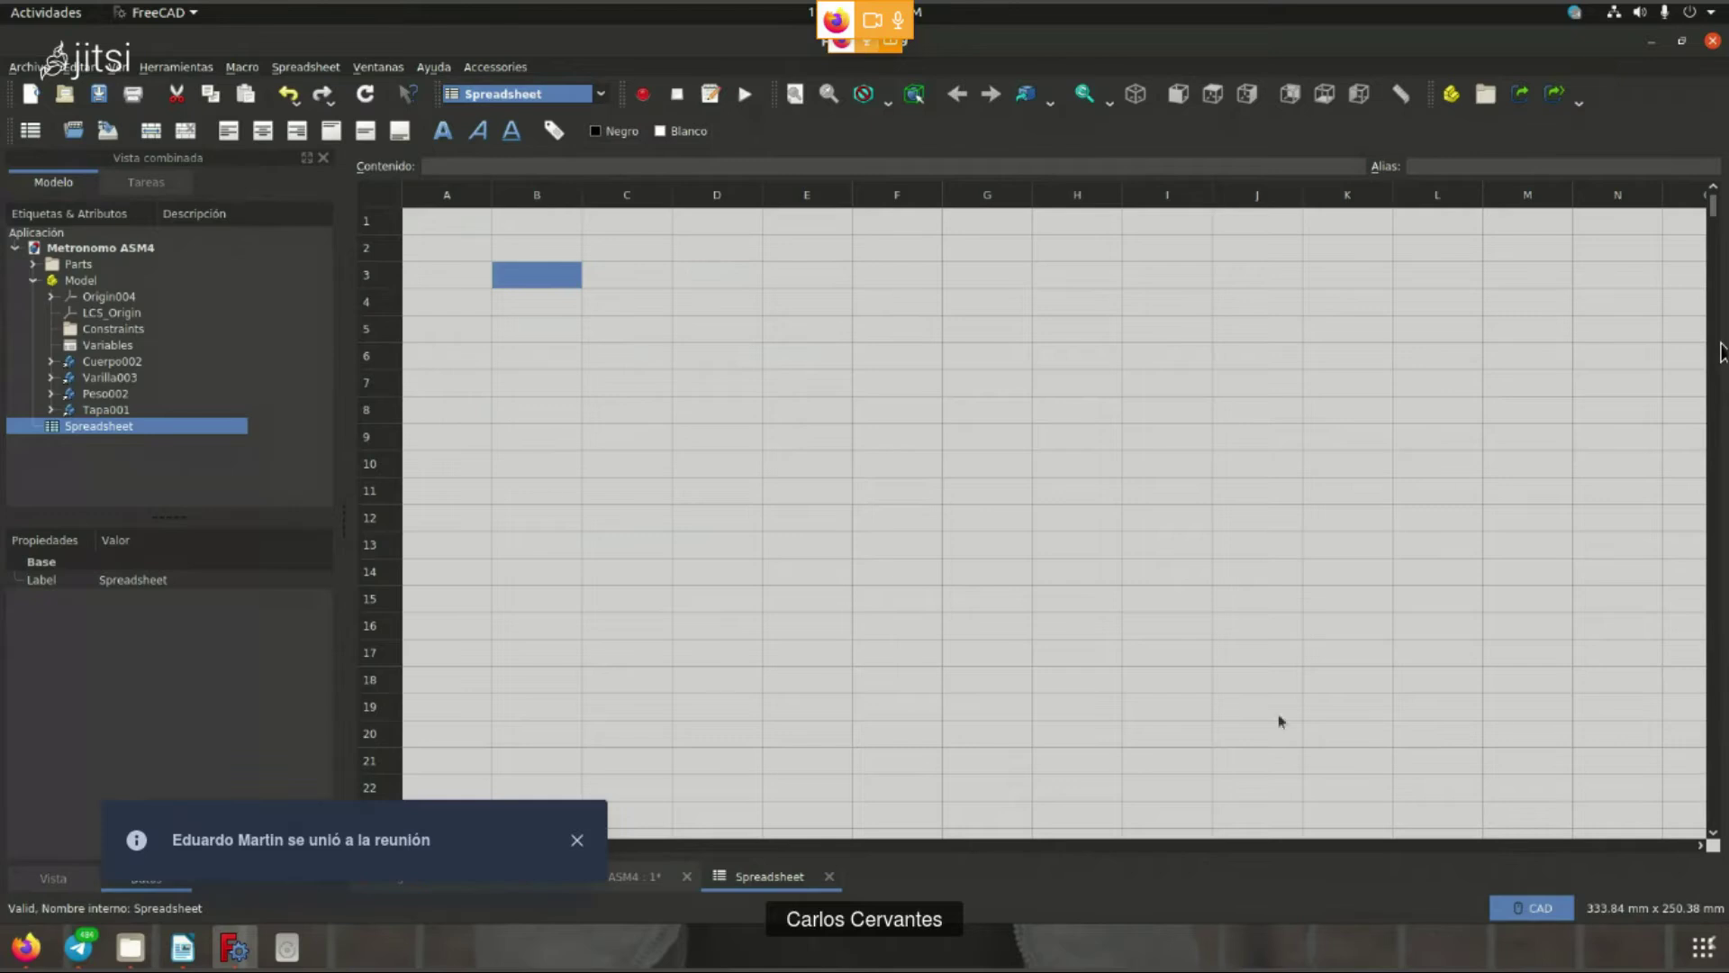
{"action": "left_click_drag", "start_coordinate": [531, 258], "coordinate": [1117, 633]}
{"action": "left_click", "coordinate": [616, 635]}
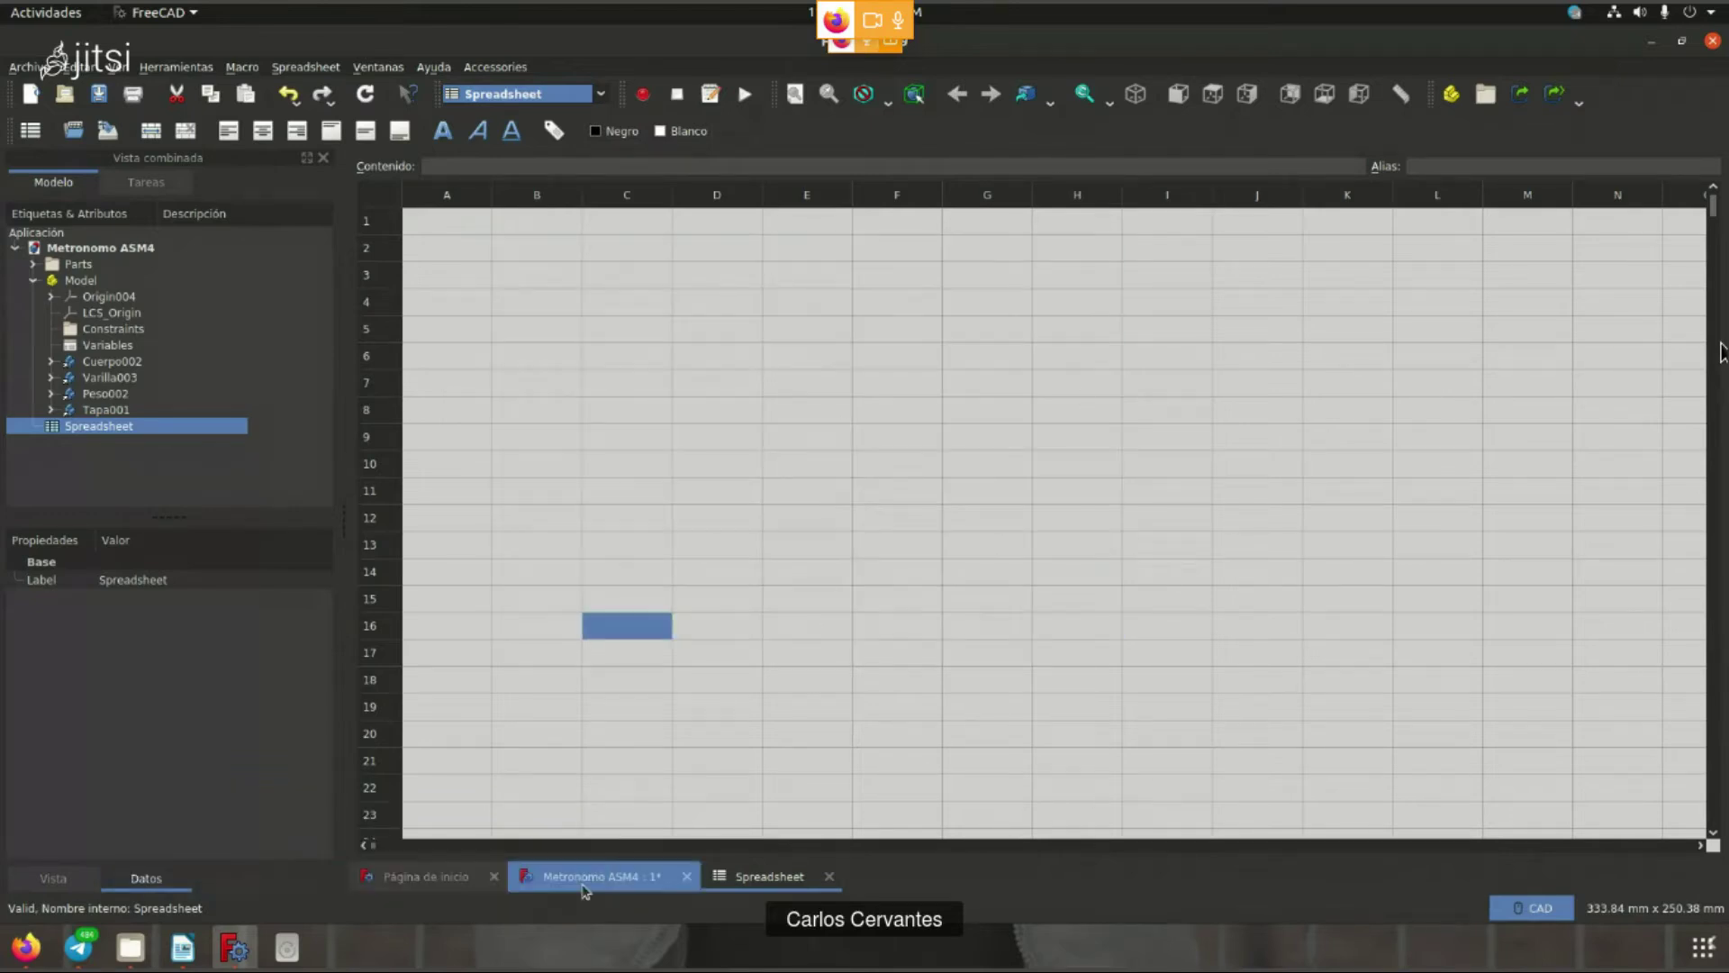
- Return to the metronome's 3D view, then select and deselect the pendulum weight
{"action": "left_click", "coordinate": [594, 876]}
{"action": "left_click", "coordinate": [625, 441]}
{"action": "left_click", "coordinate": [991, 355]}
{"action": "left_click", "coordinate": [699, 439]}
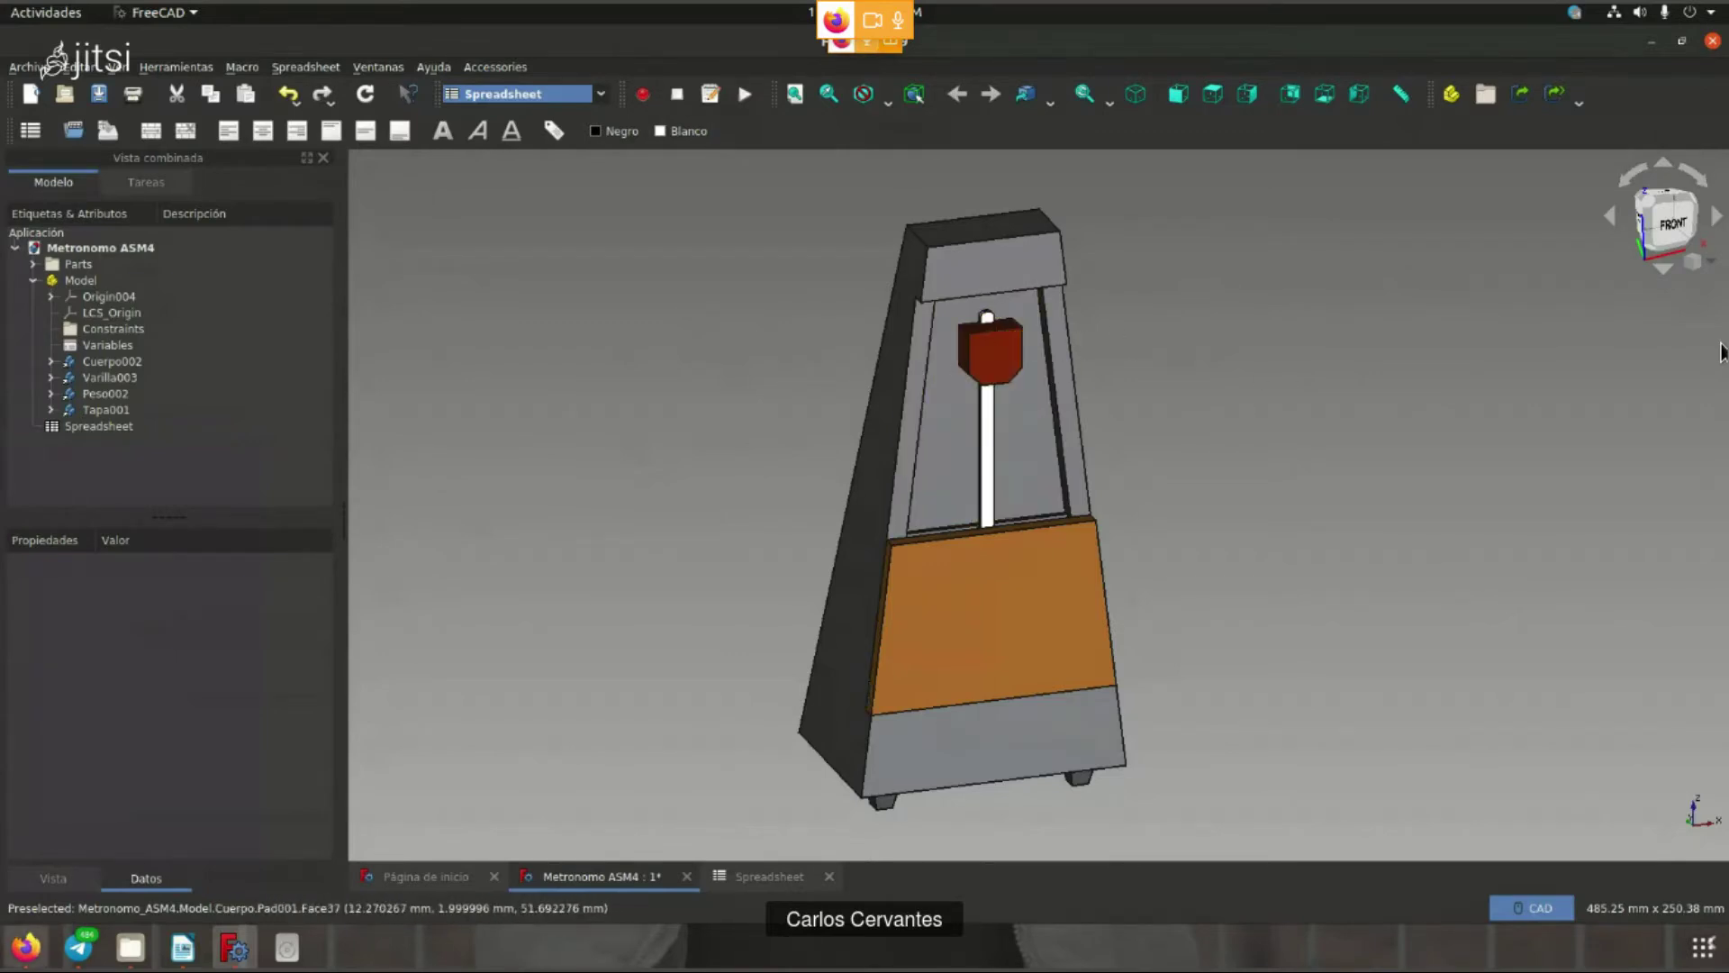
{"action": "key", "text": "alt+Tab"}
- Image-search 'tipos de funciones' in a new tab and open the full Tipos de Funciones chart
{"action": "key", "text": "ctrl+t"}
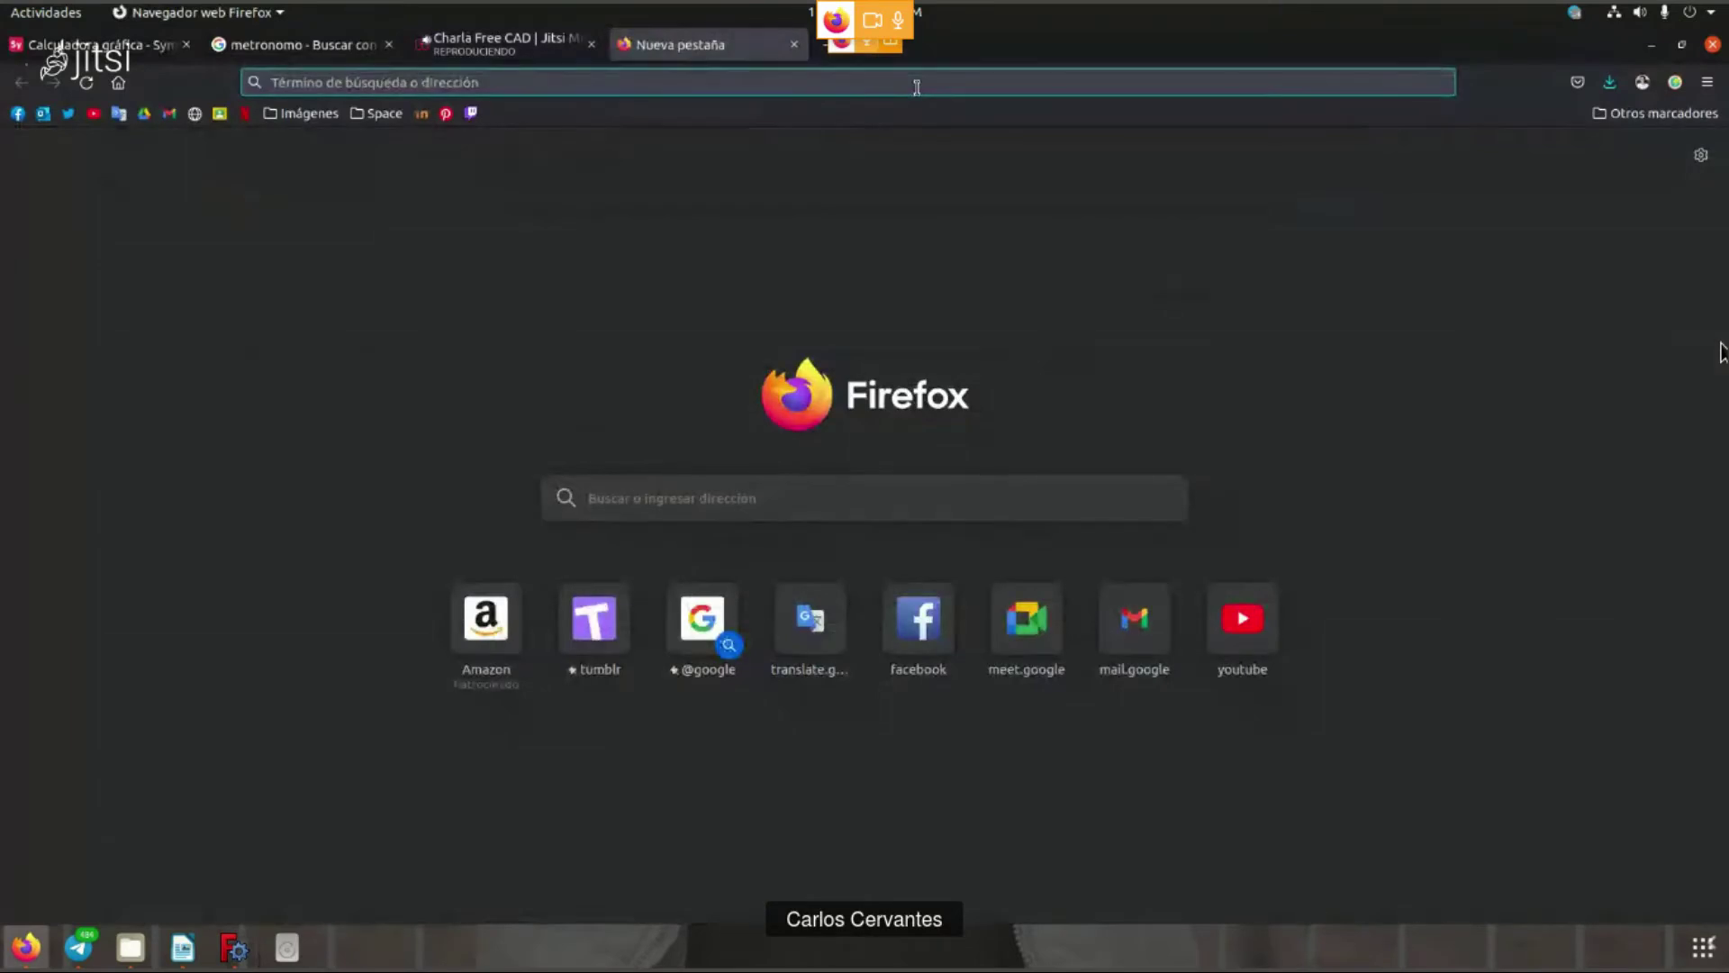
{"action": "type", "text": "tipos de funci"}
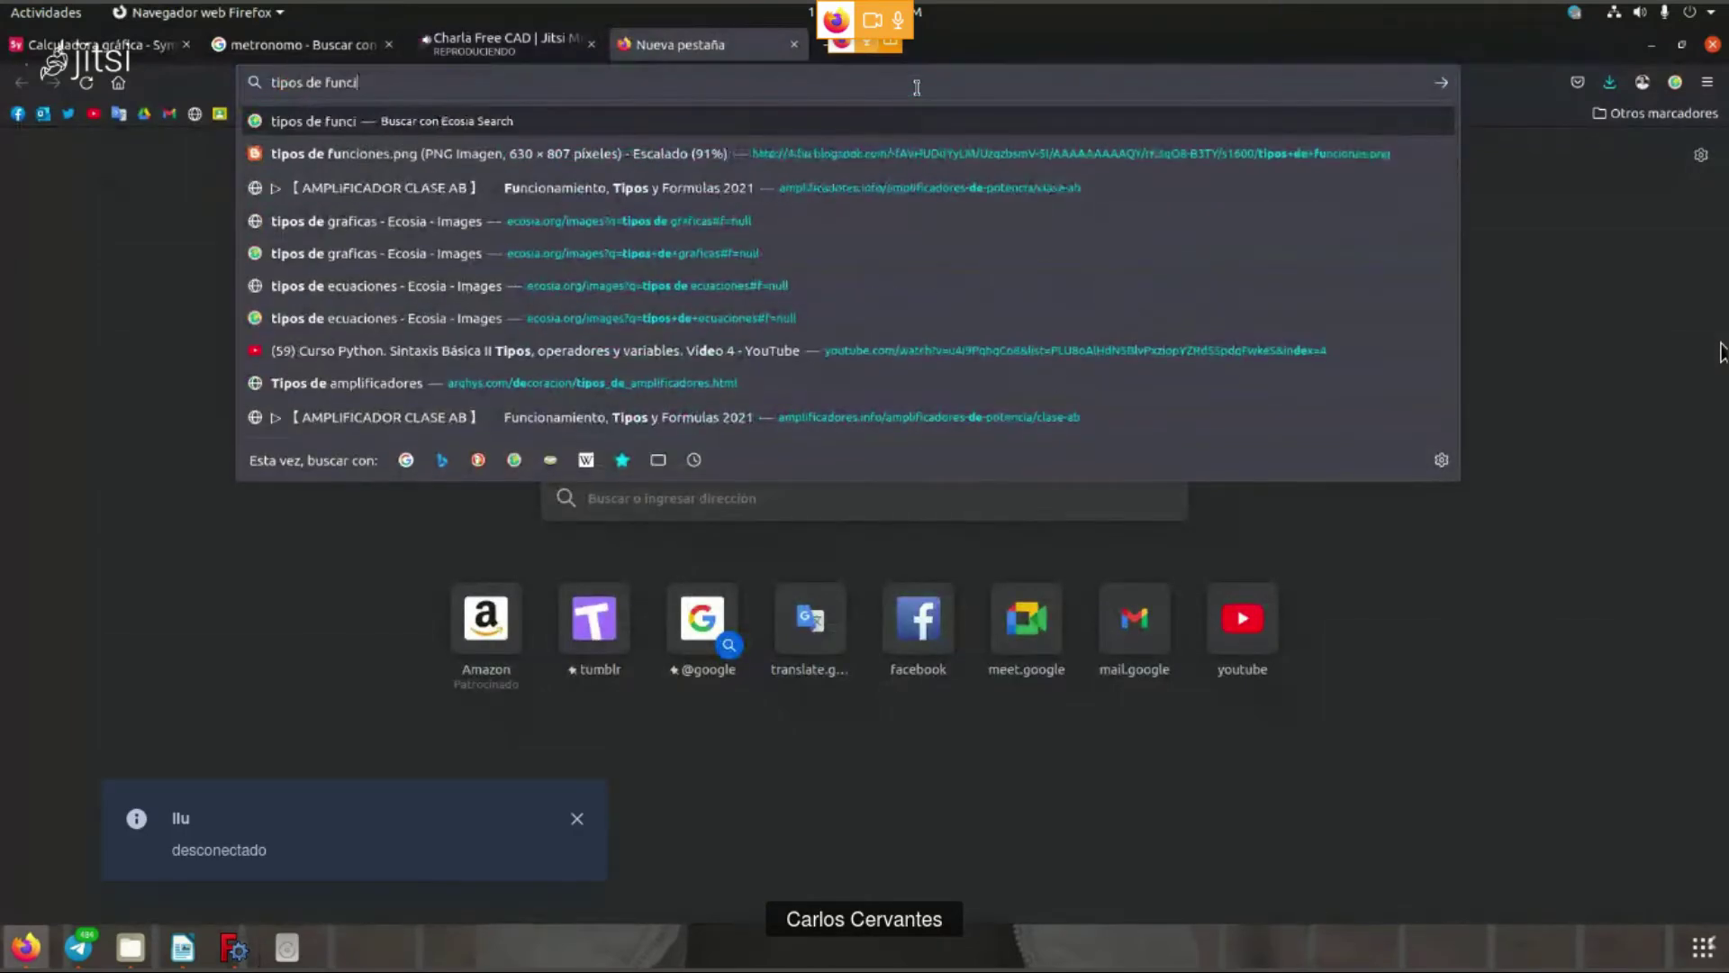
{"action": "type", "text": "ones"}
{"action": "key", "text": "Return"}
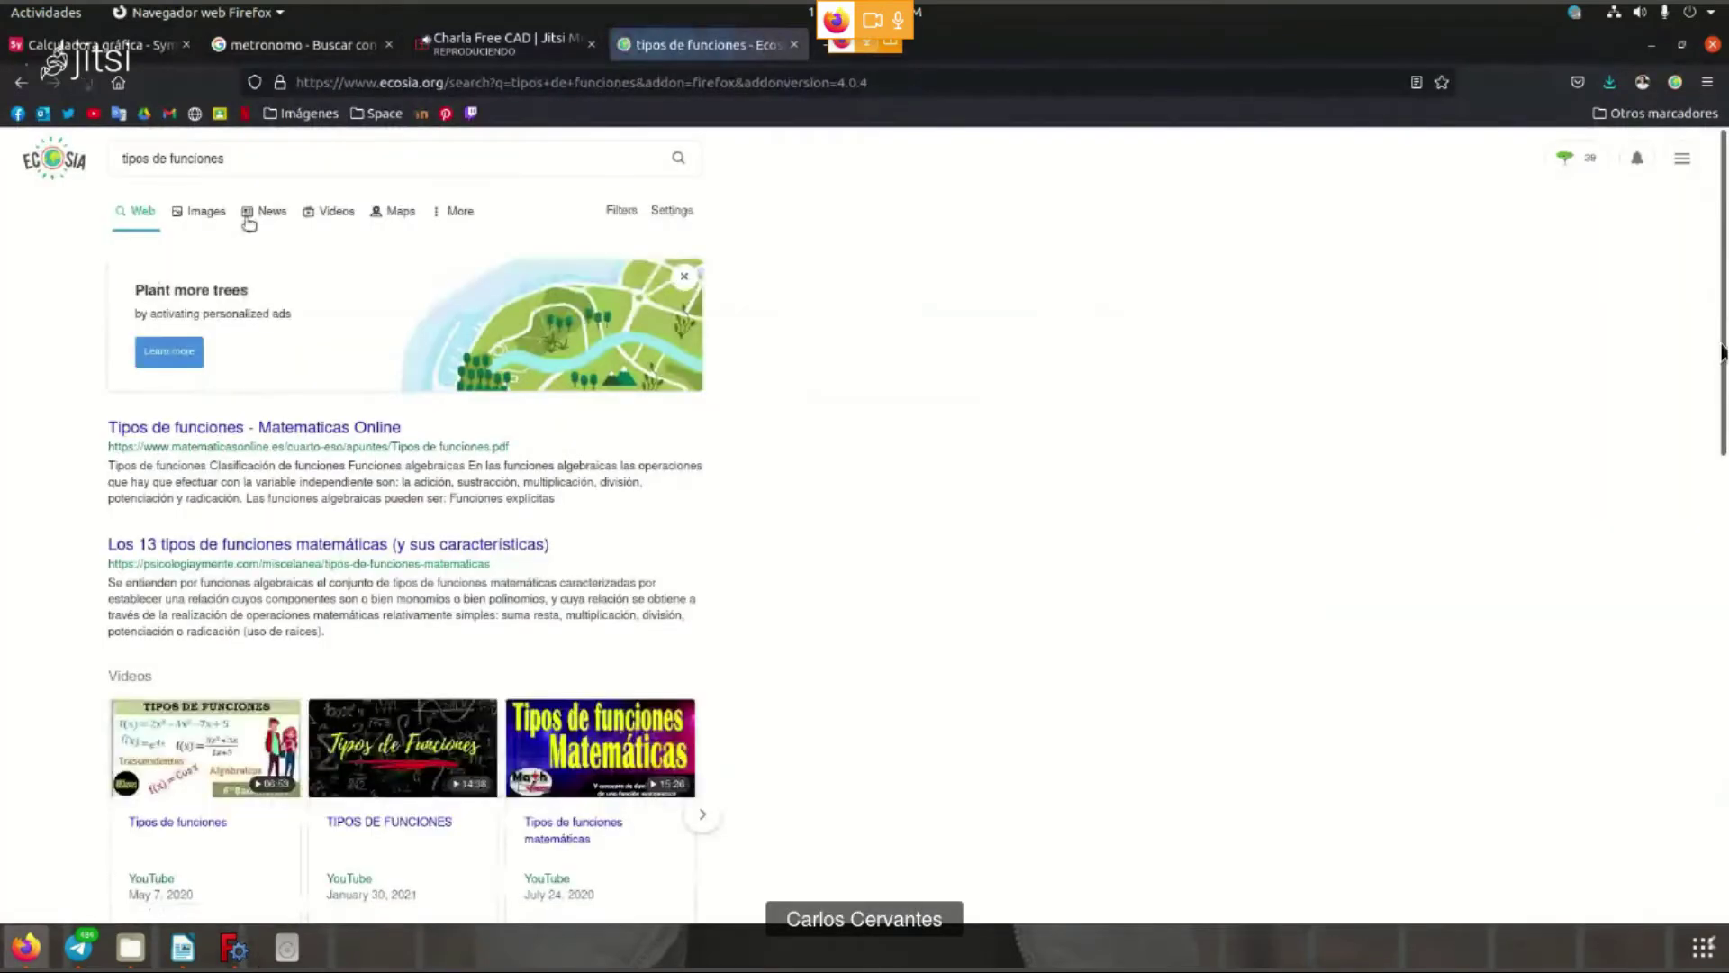
{"action": "left_click", "coordinate": [203, 211]}
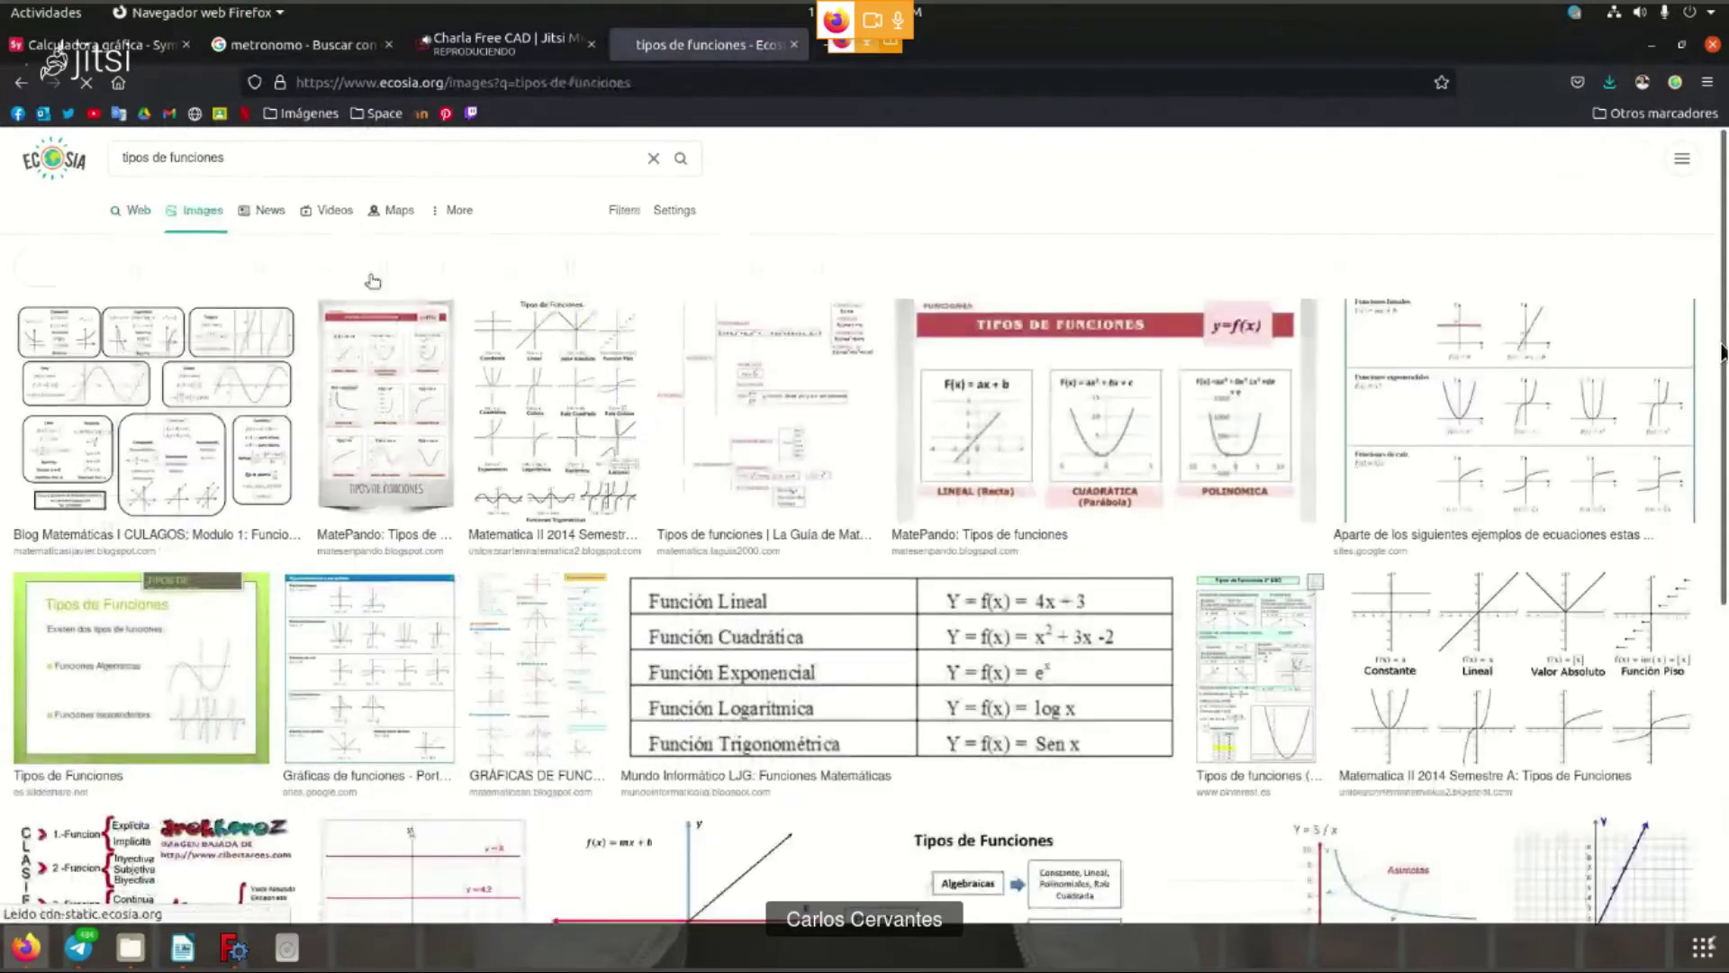
{"action": "left_click", "coordinate": [554, 405]}
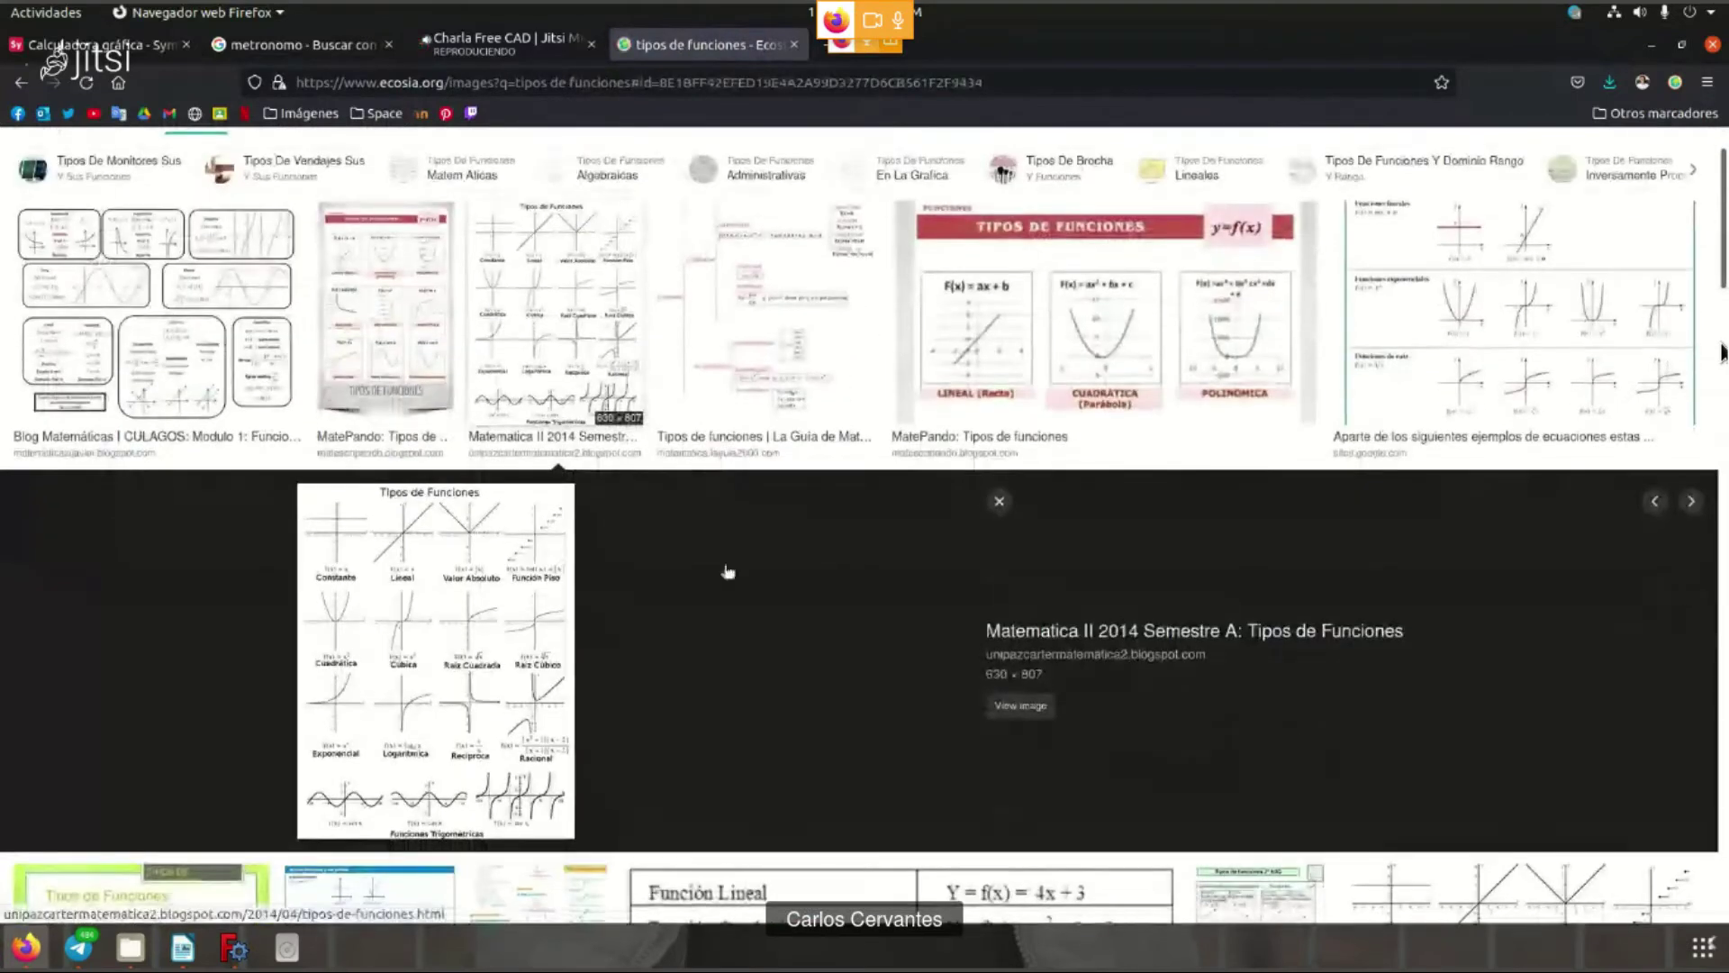
{"action": "left_click", "coordinate": [1045, 711]}
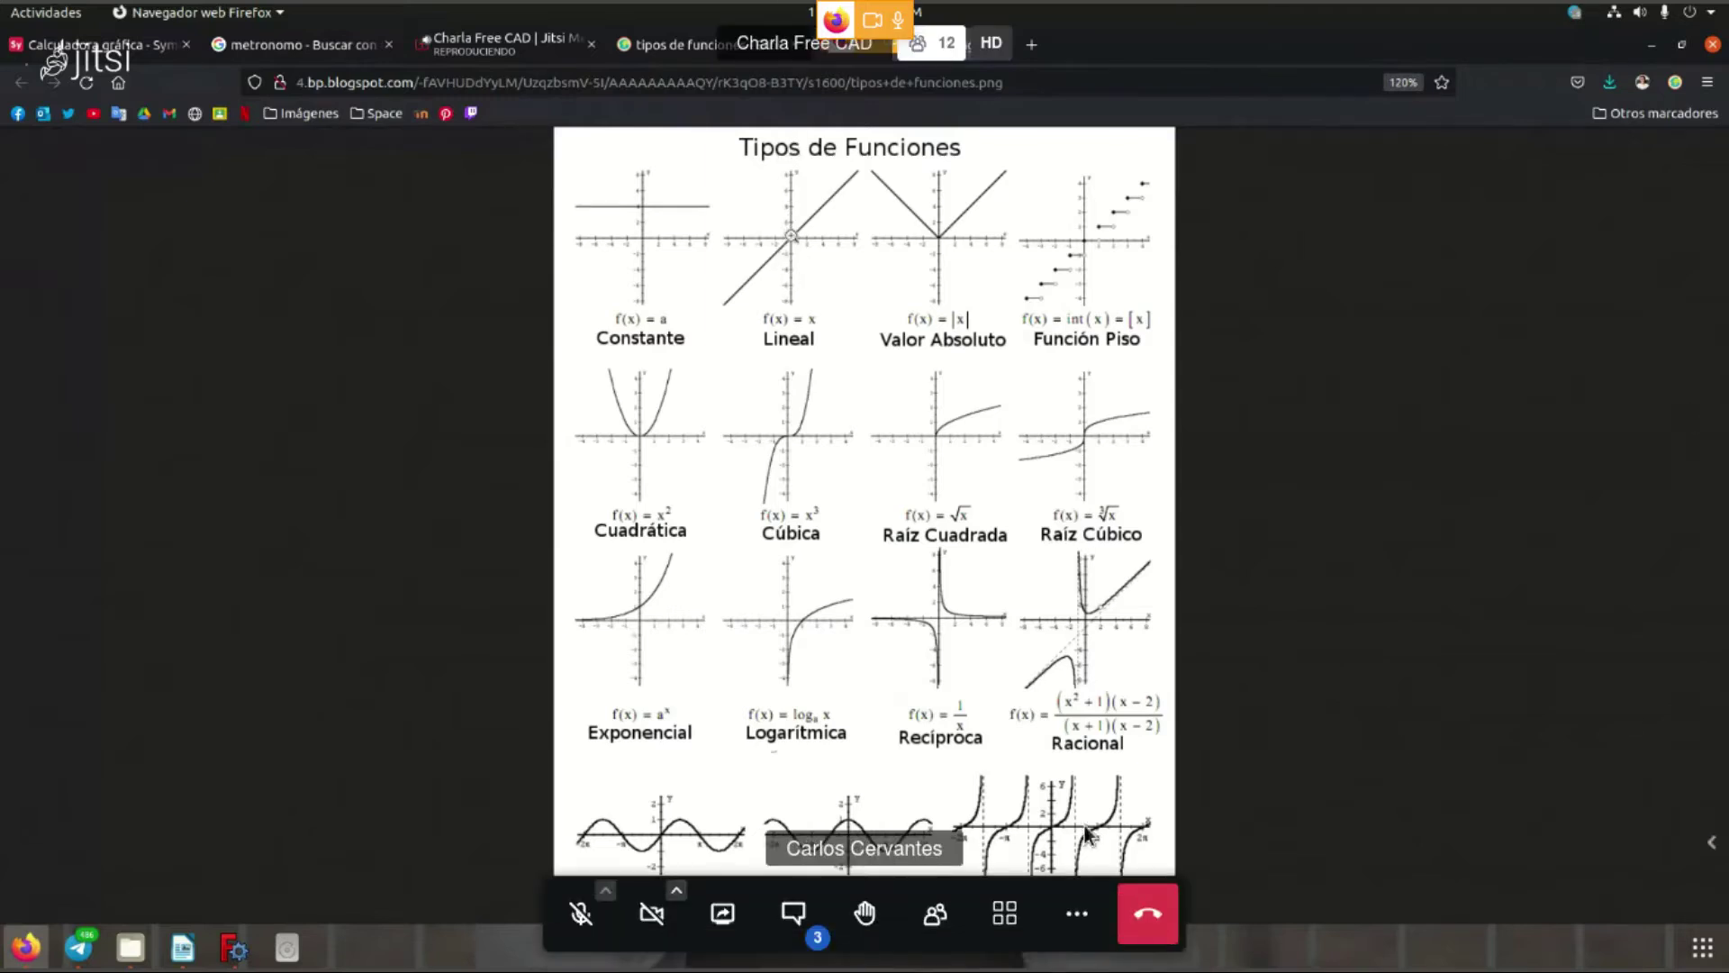
- Open the meeting chat and close it again
{"action": "left_click", "coordinate": [793, 913]}
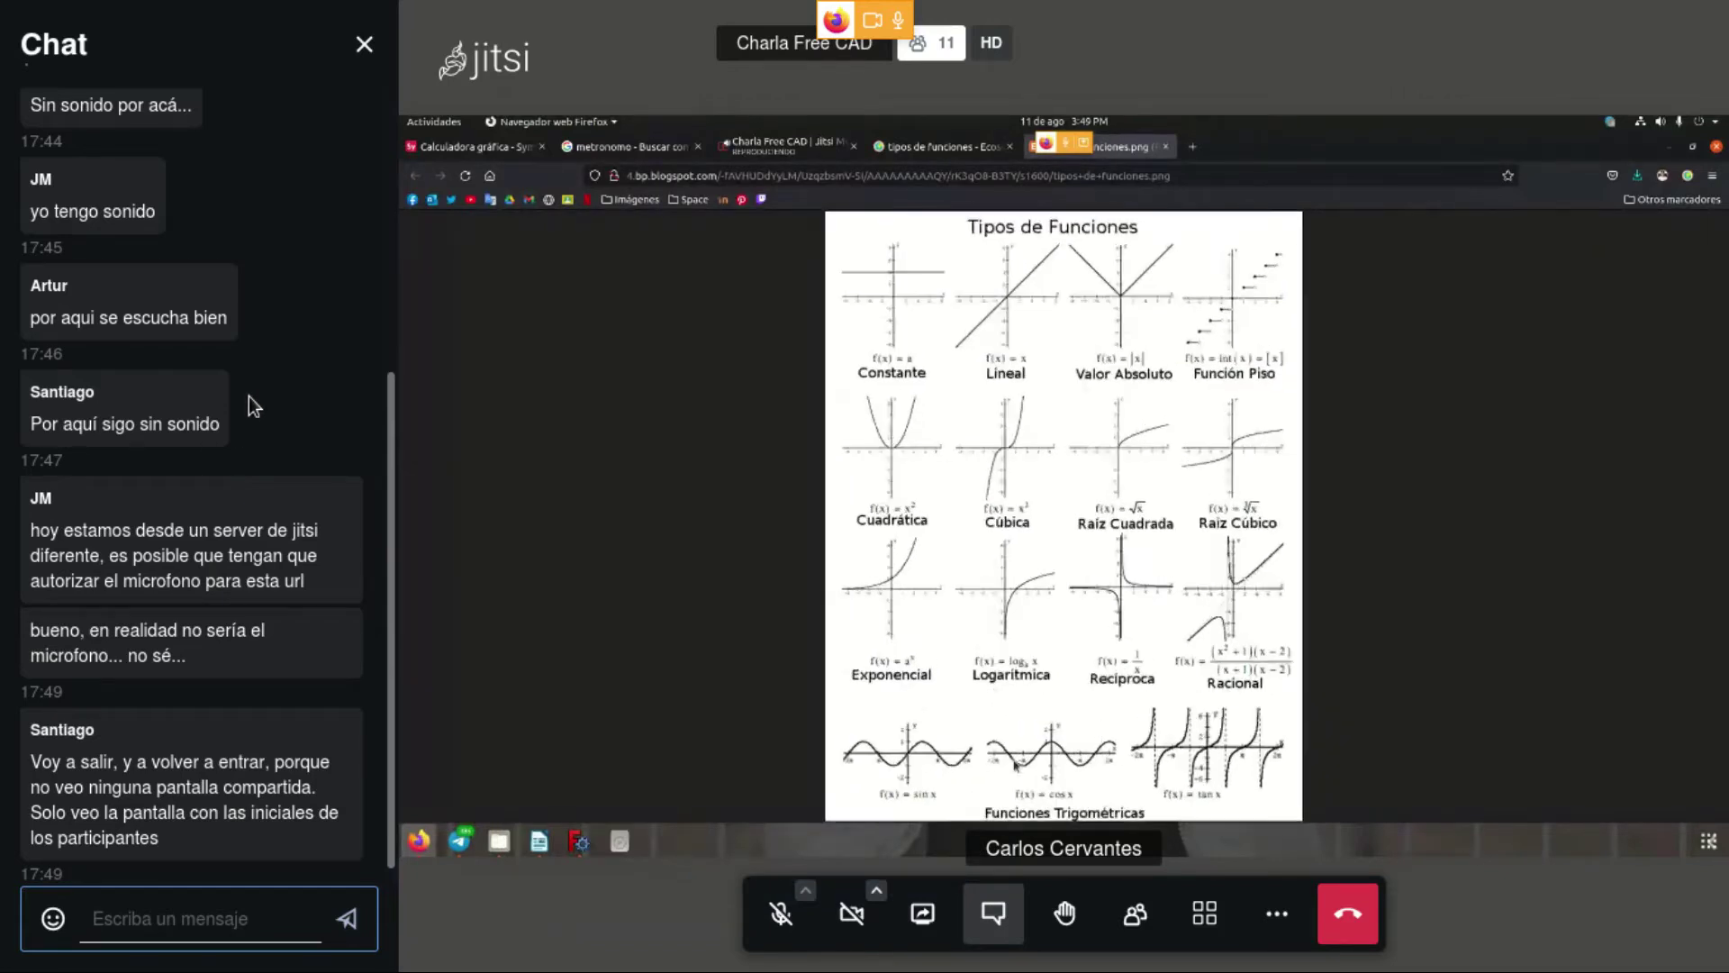
{"action": "left_click", "coordinate": [364, 45]}
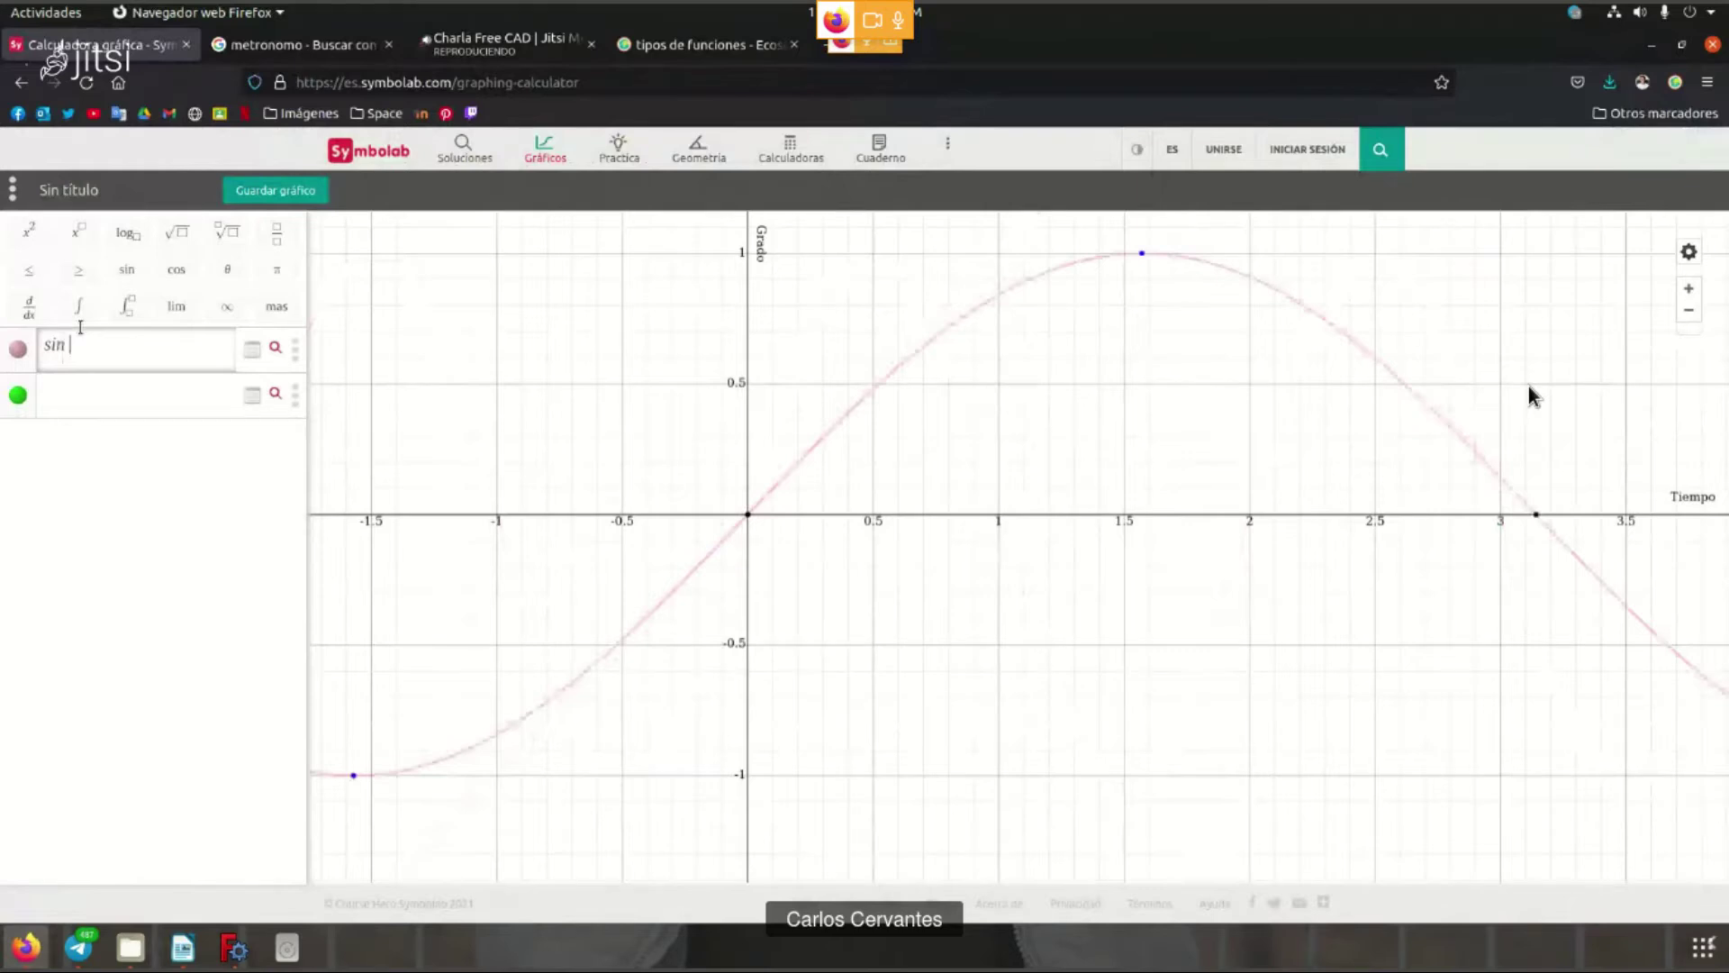
- Complete the Symbolab expression as sin(x), pan the graph, and overwrite sin by typing cos
{"action": "type", "text": "(x)"}
{"action": "left_click_drag", "start_coordinate": [818, 687], "coordinate": [638, 539]}
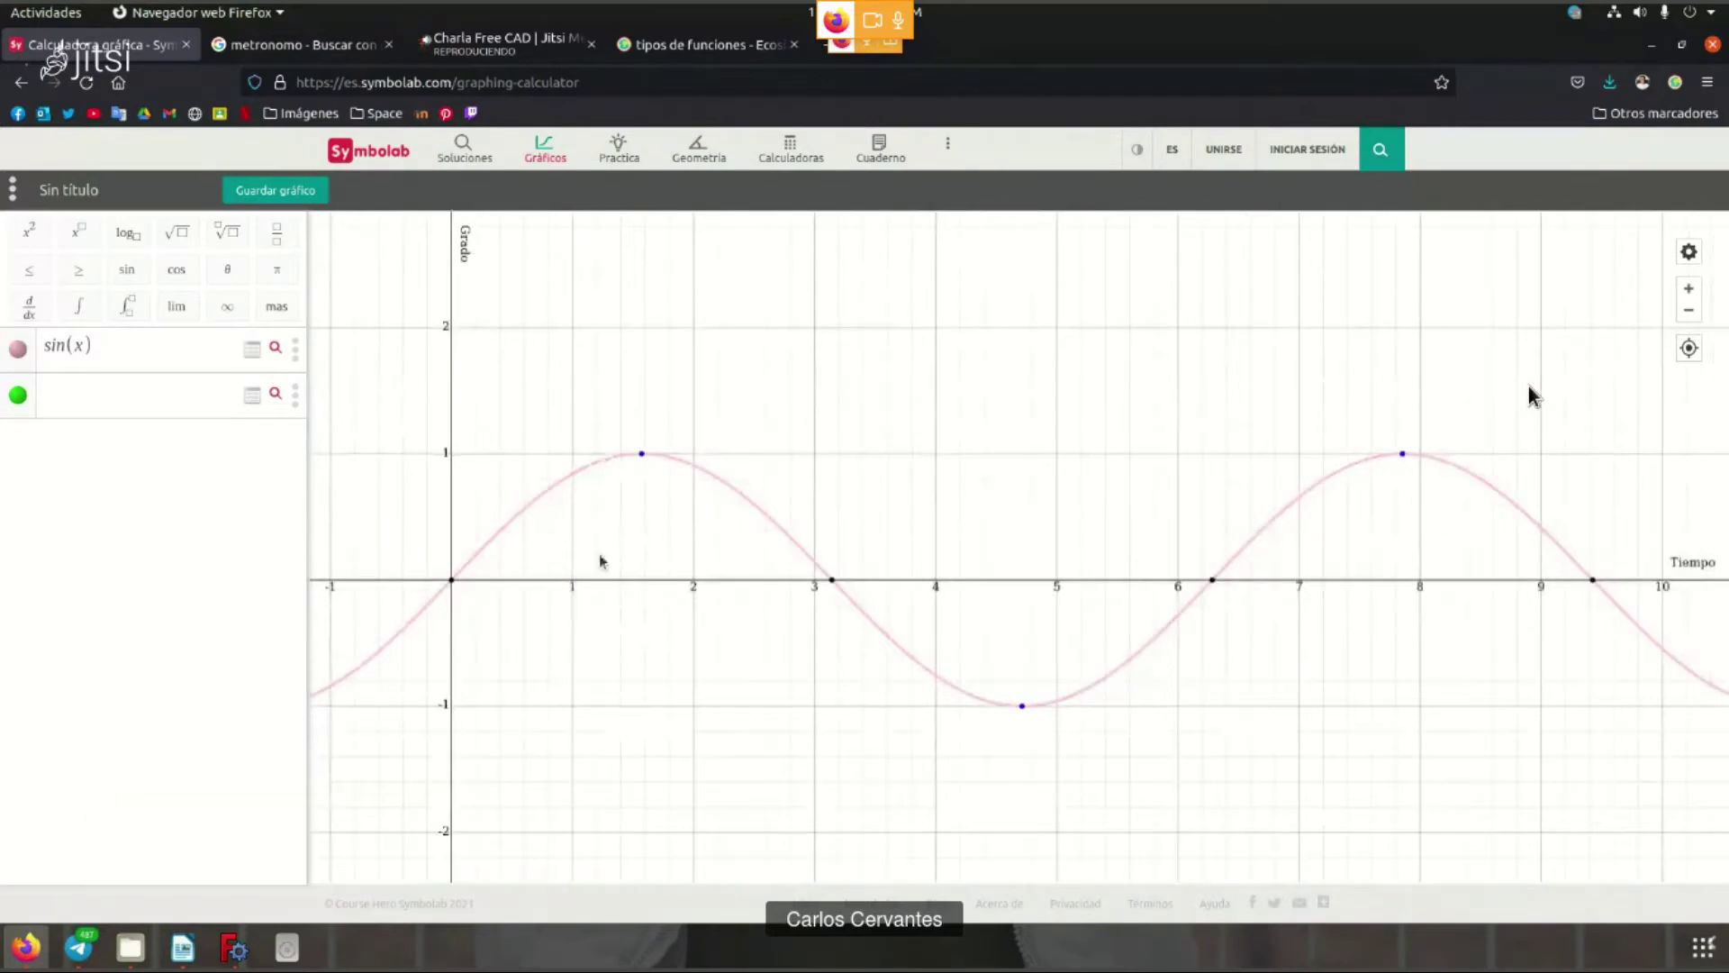
{"action": "left_click_drag", "start_coordinate": [60, 347], "coordinate": [20, 352]}
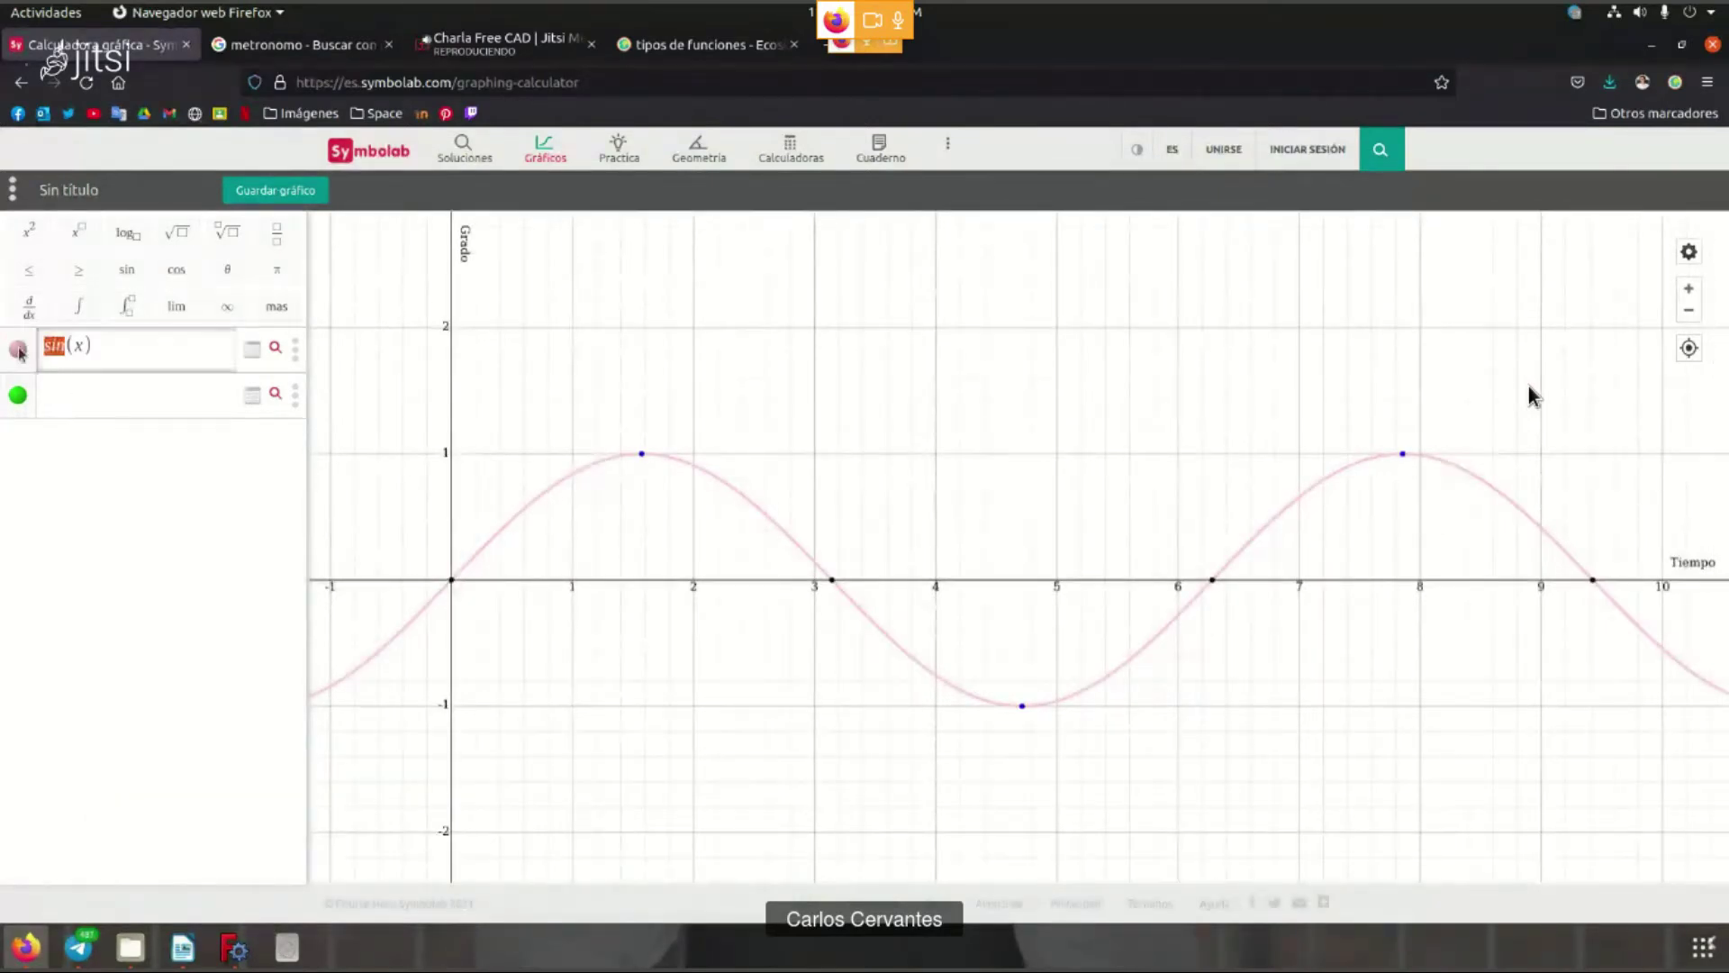
{"action": "type", "text": "cos"}
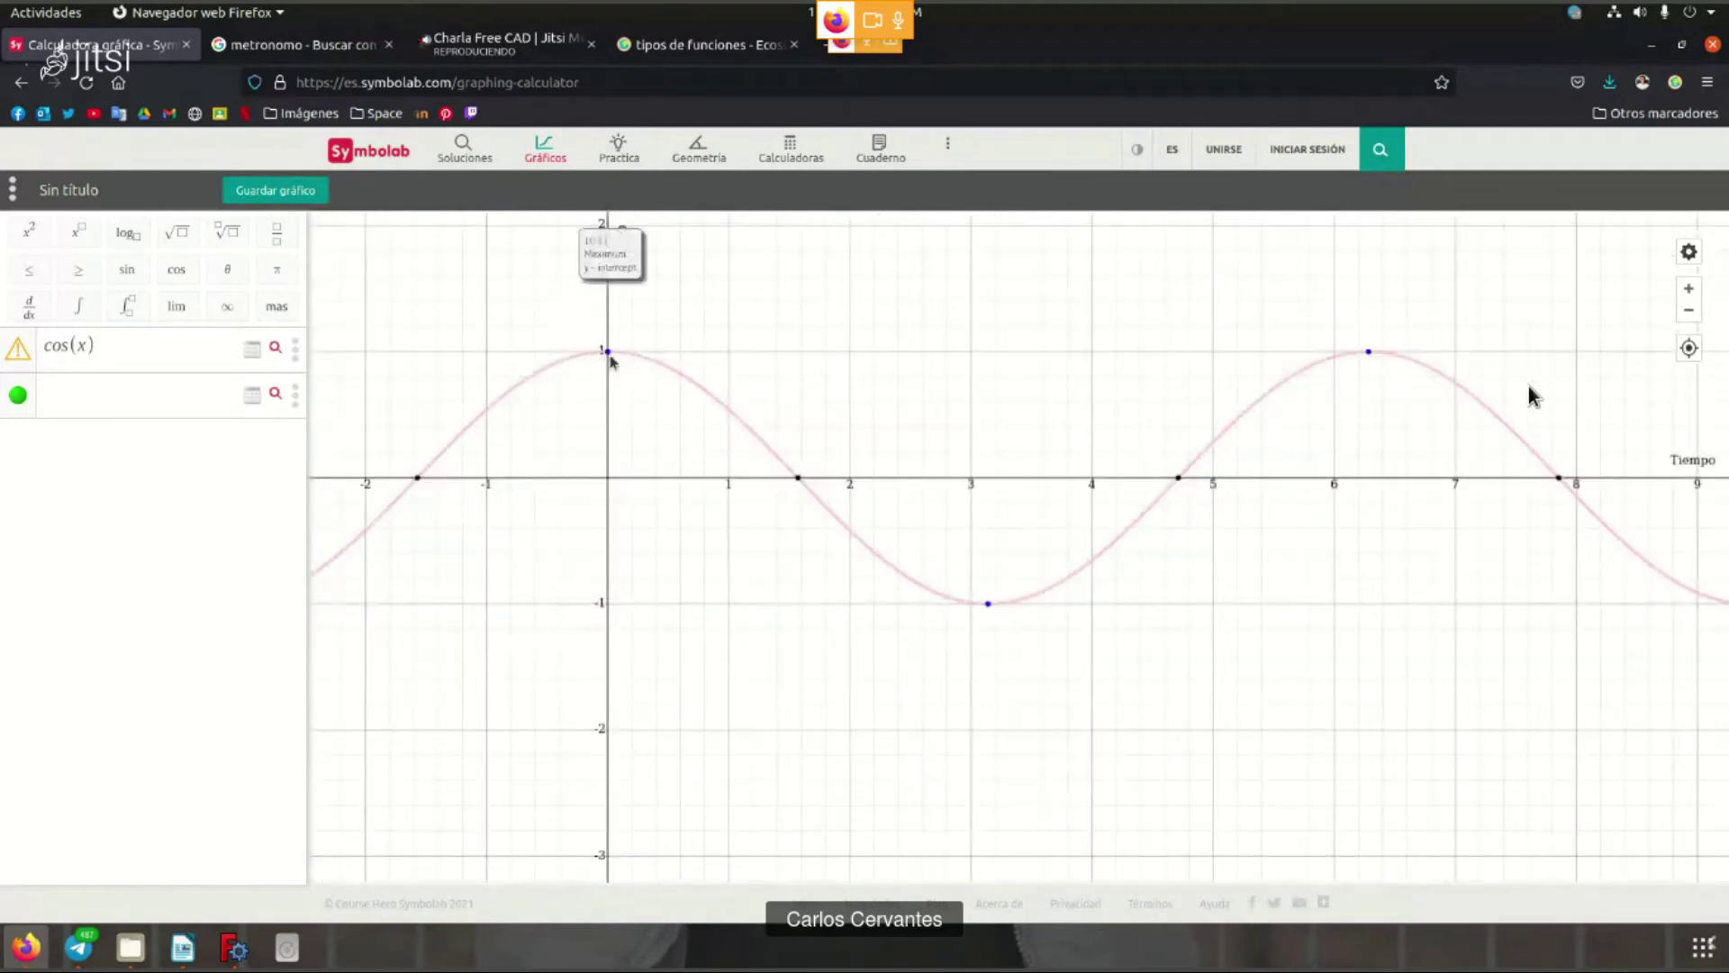
{"action": "type", "text": "sin"}
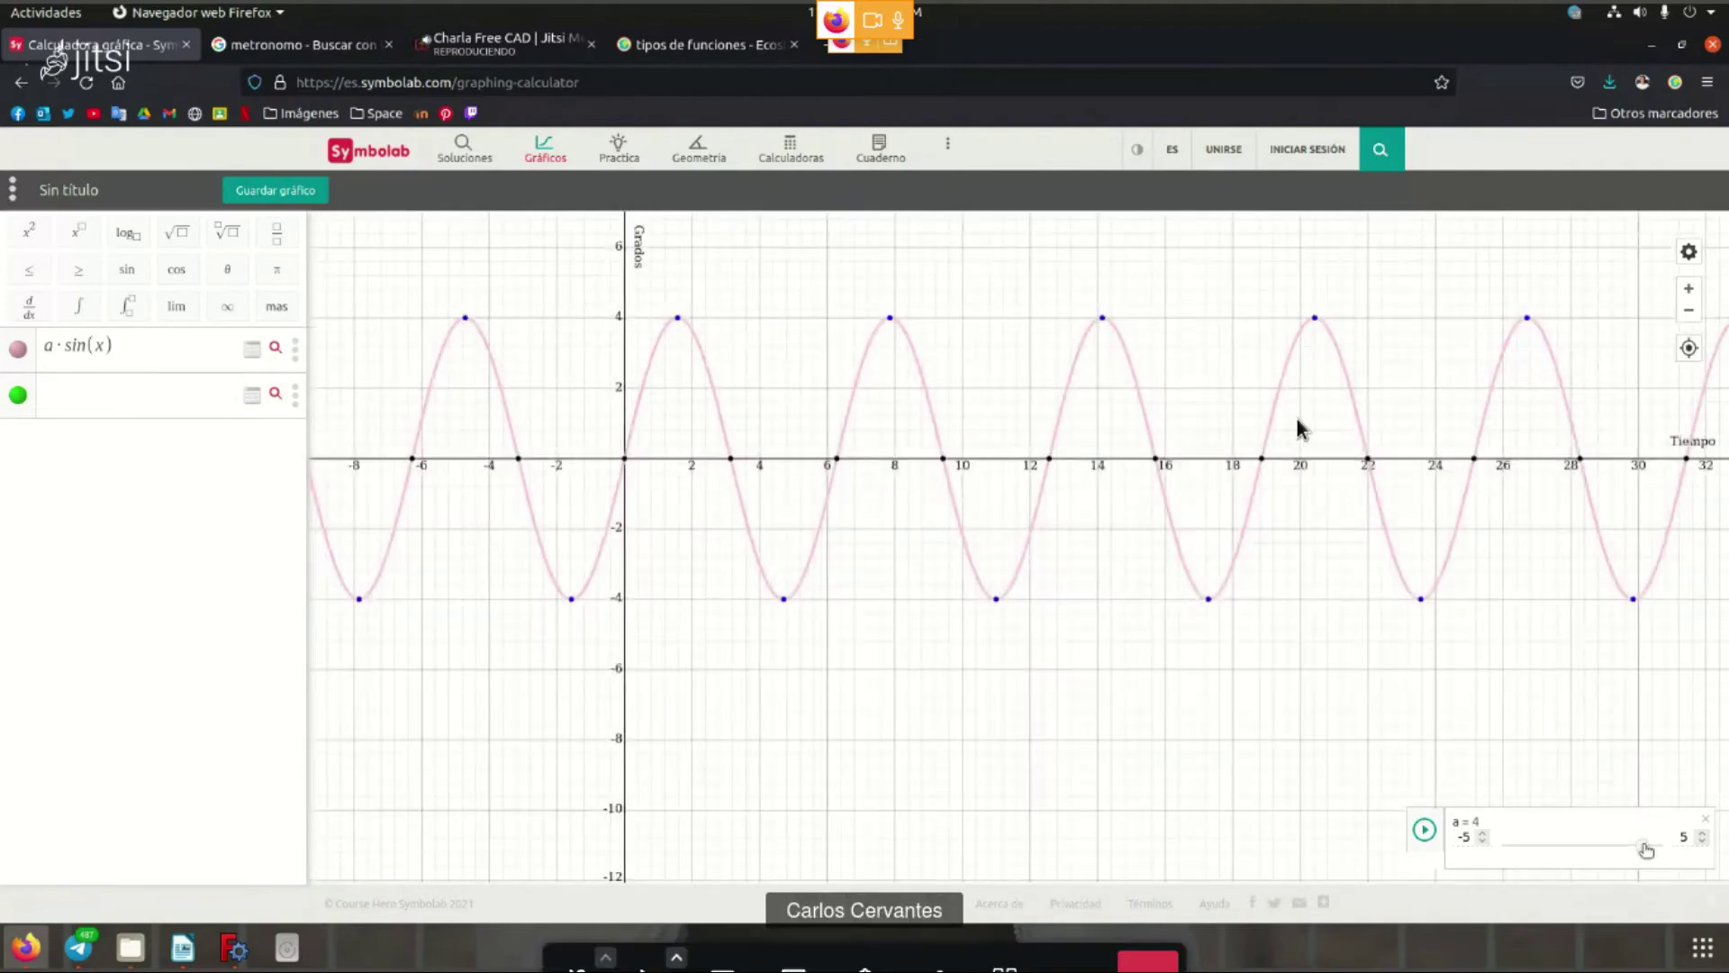
{"action": "left_click", "coordinate": [792, 912]}
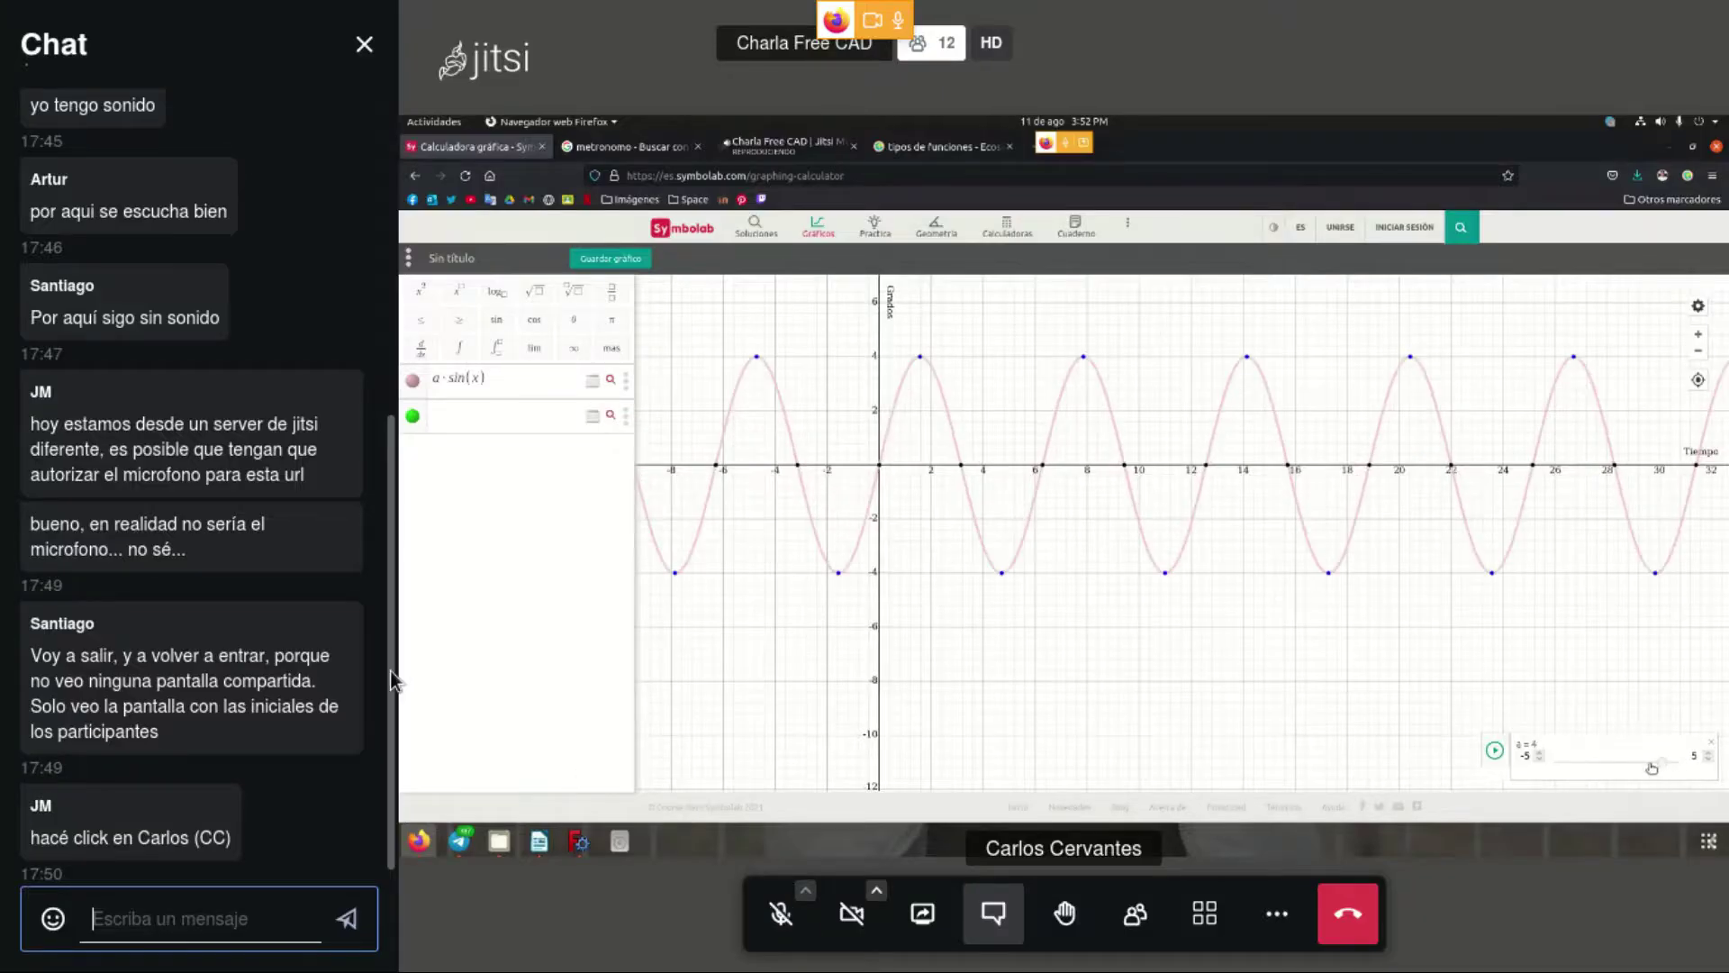
- Write the chat message 'la charla esta siendo grabada con audio'
{"action": "scroll", "coordinate": [202, 683], "scroll_direction": "up", "scroll_amount": 5}
{"action": "scroll", "coordinate": [200, 693], "scroll_direction": "down", "scroll_amount": 5}
{"action": "scroll", "coordinate": [198, 711], "scroll_direction": "up", "scroll_amount": 3}
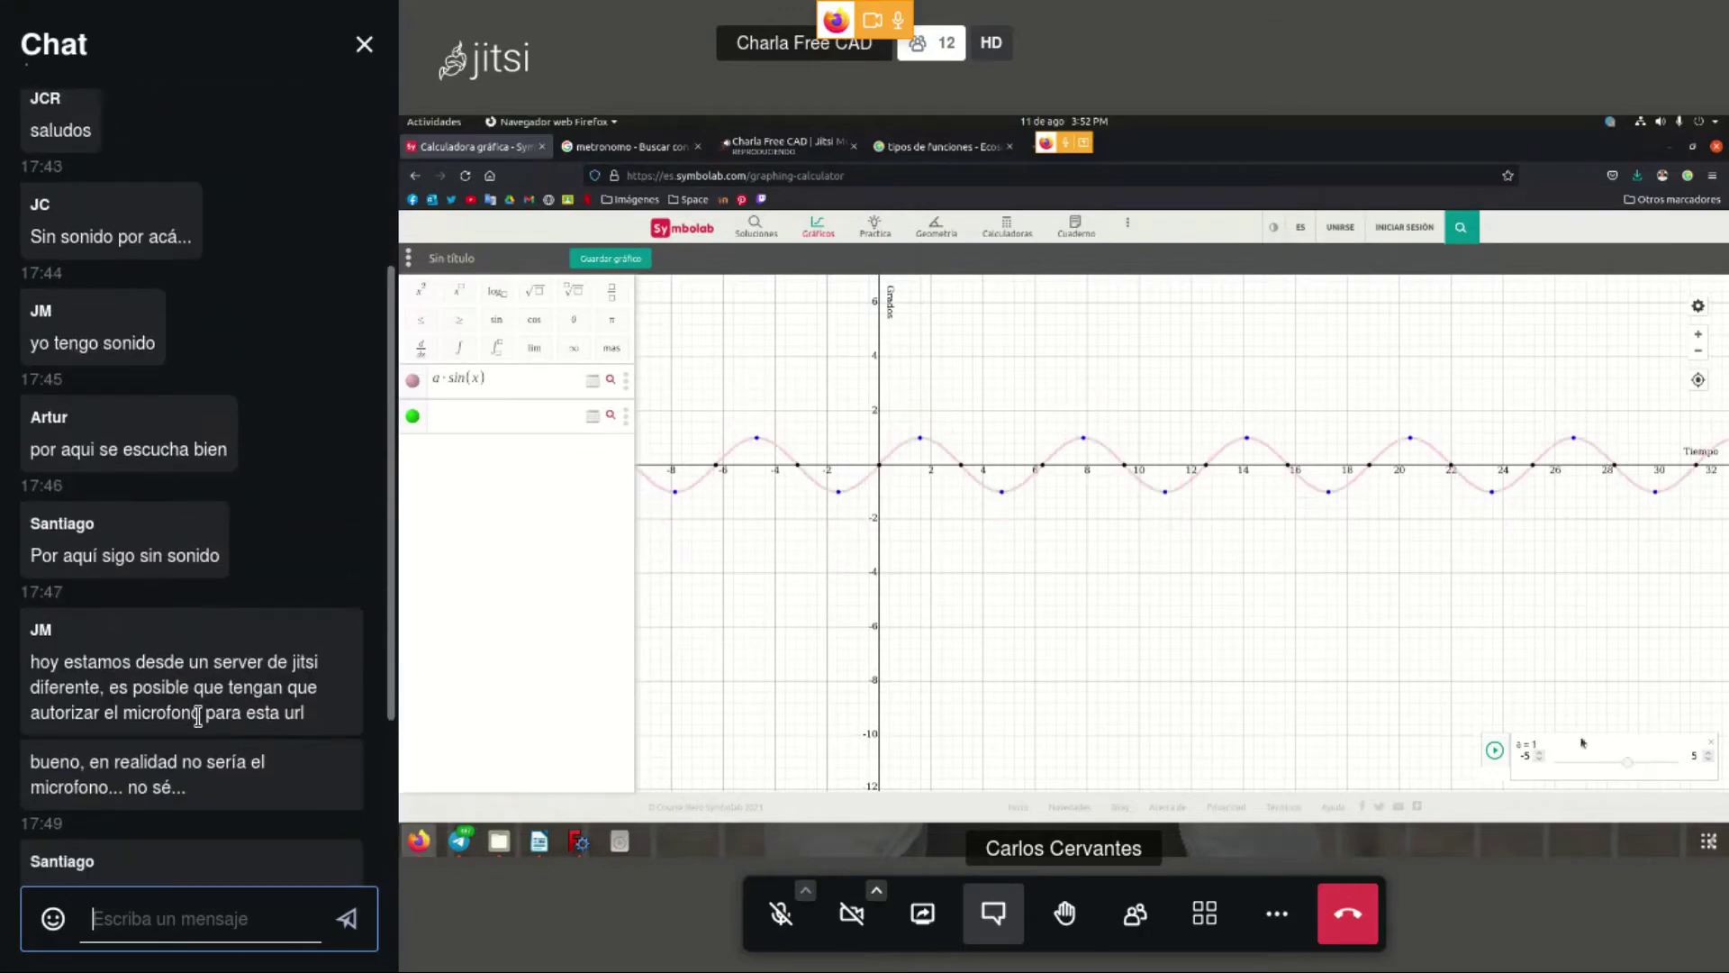
{"action": "scroll", "coordinate": [198, 721], "scroll_direction": "up", "scroll_amount": 3}
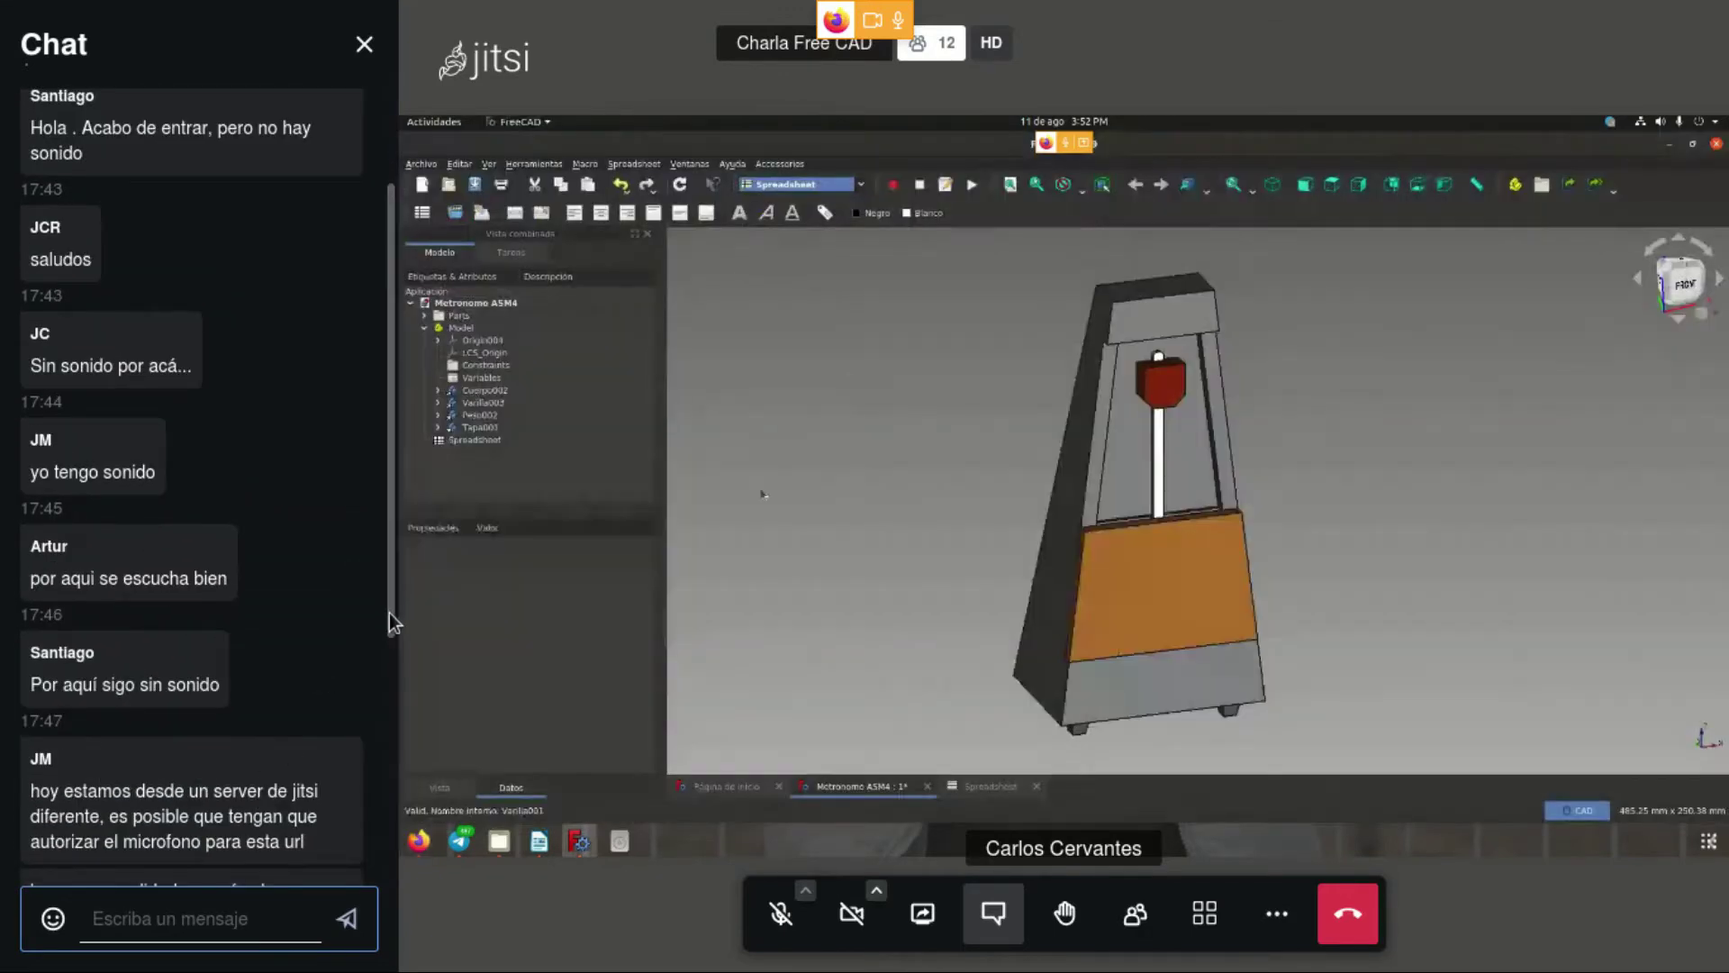
{"action": "scroll", "coordinate": [389, 619], "scroll_direction": "down", "scroll_amount": 5}
{"action": "left_click", "coordinate": [232, 919]}
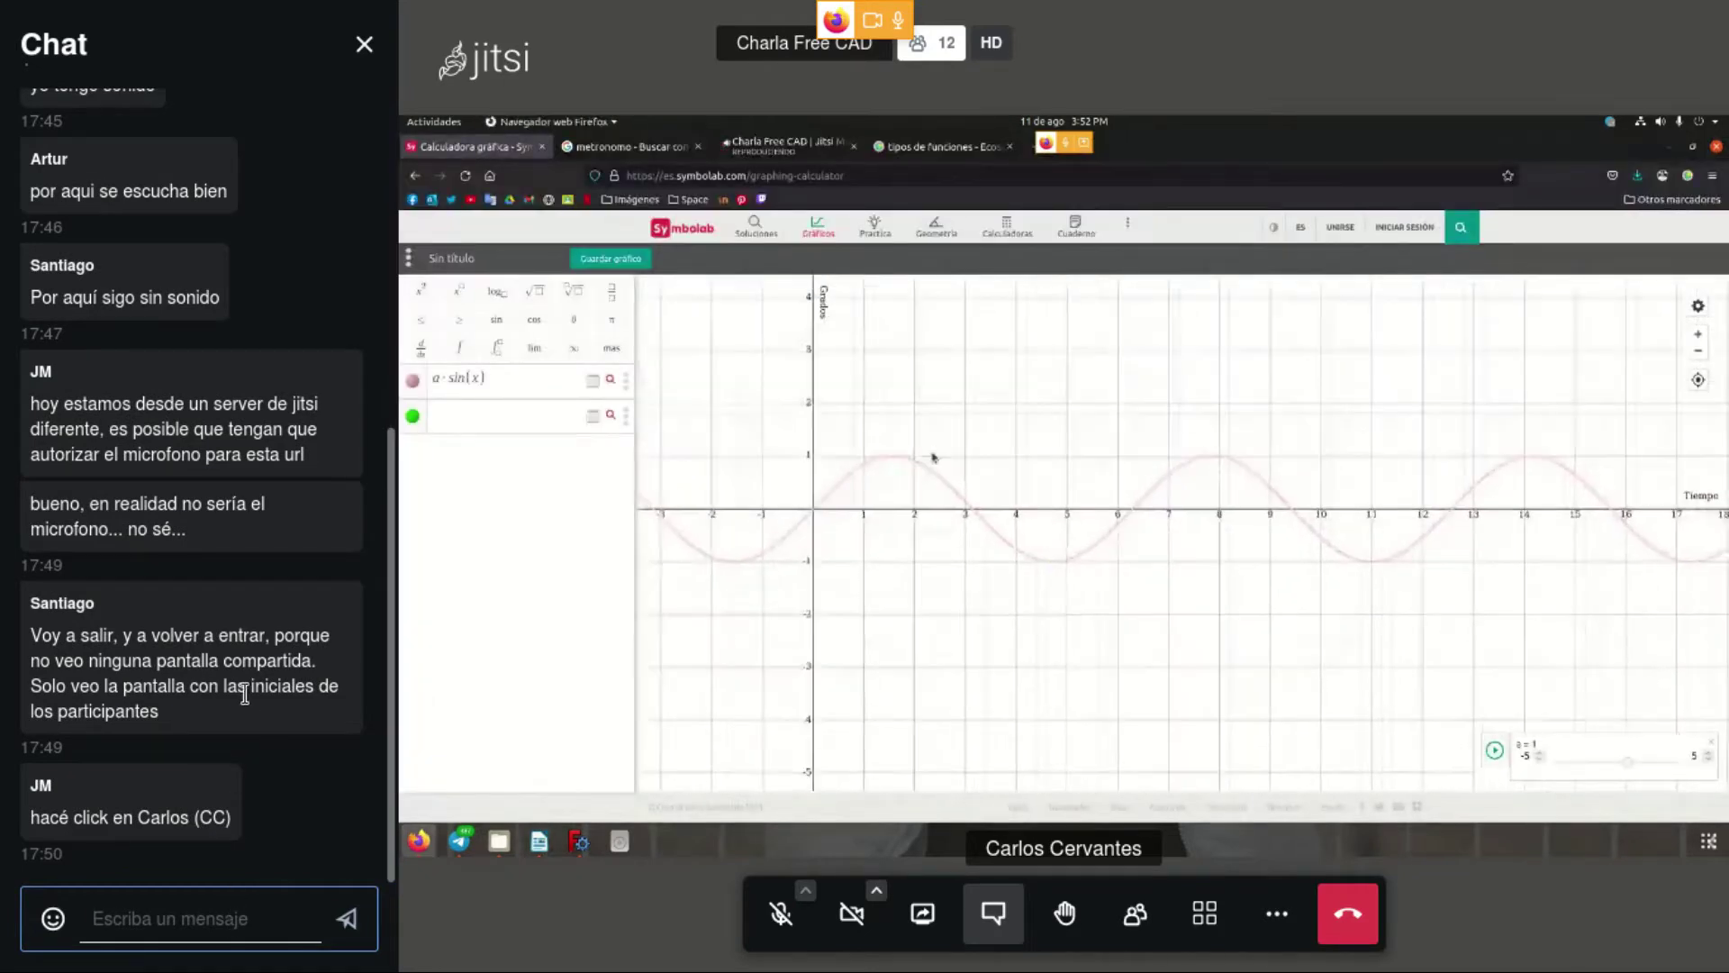
{"action": "type", "text": "d"}
{"action": "key", "text": "BackSpace"}
{"action": "type", "text": "la charla esta siendo"}
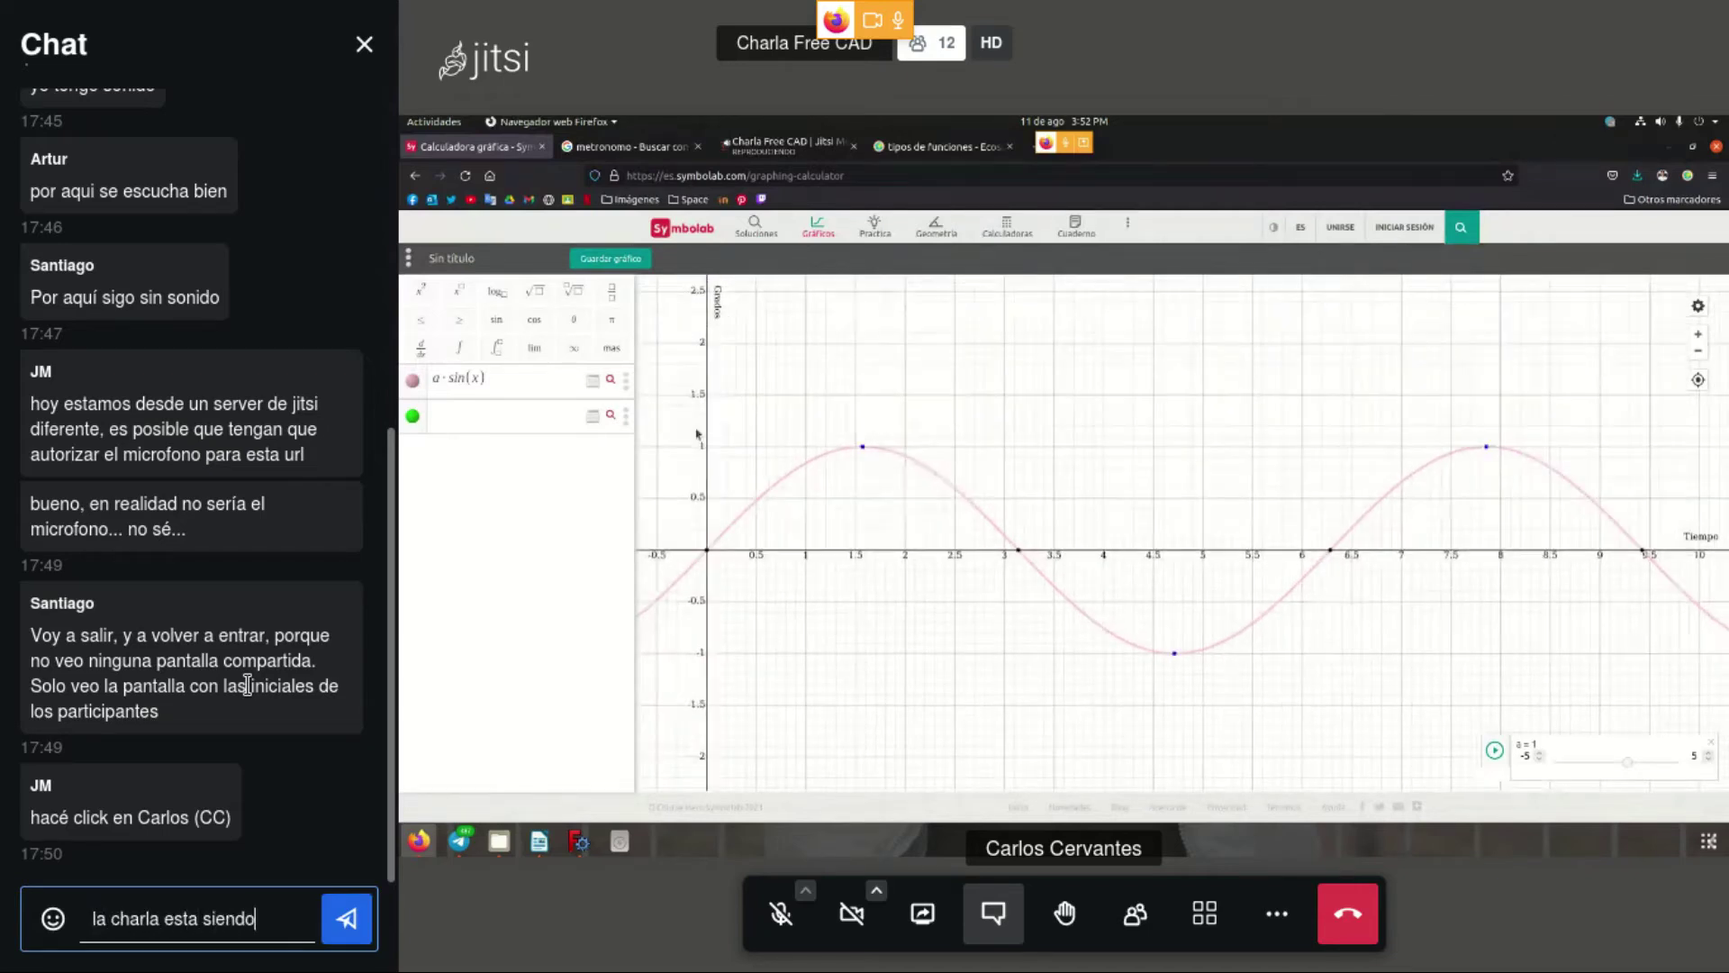
{"action": "type", "text": " grabada con audio"}
- Add a note about asking questions in text, send the message and close the chat
{"action": "key", "text": "ctrl+Left"}
{"action": "key", "text": "ctrl+Left"}
{"action": "key", "text": "ctrl+Left"}
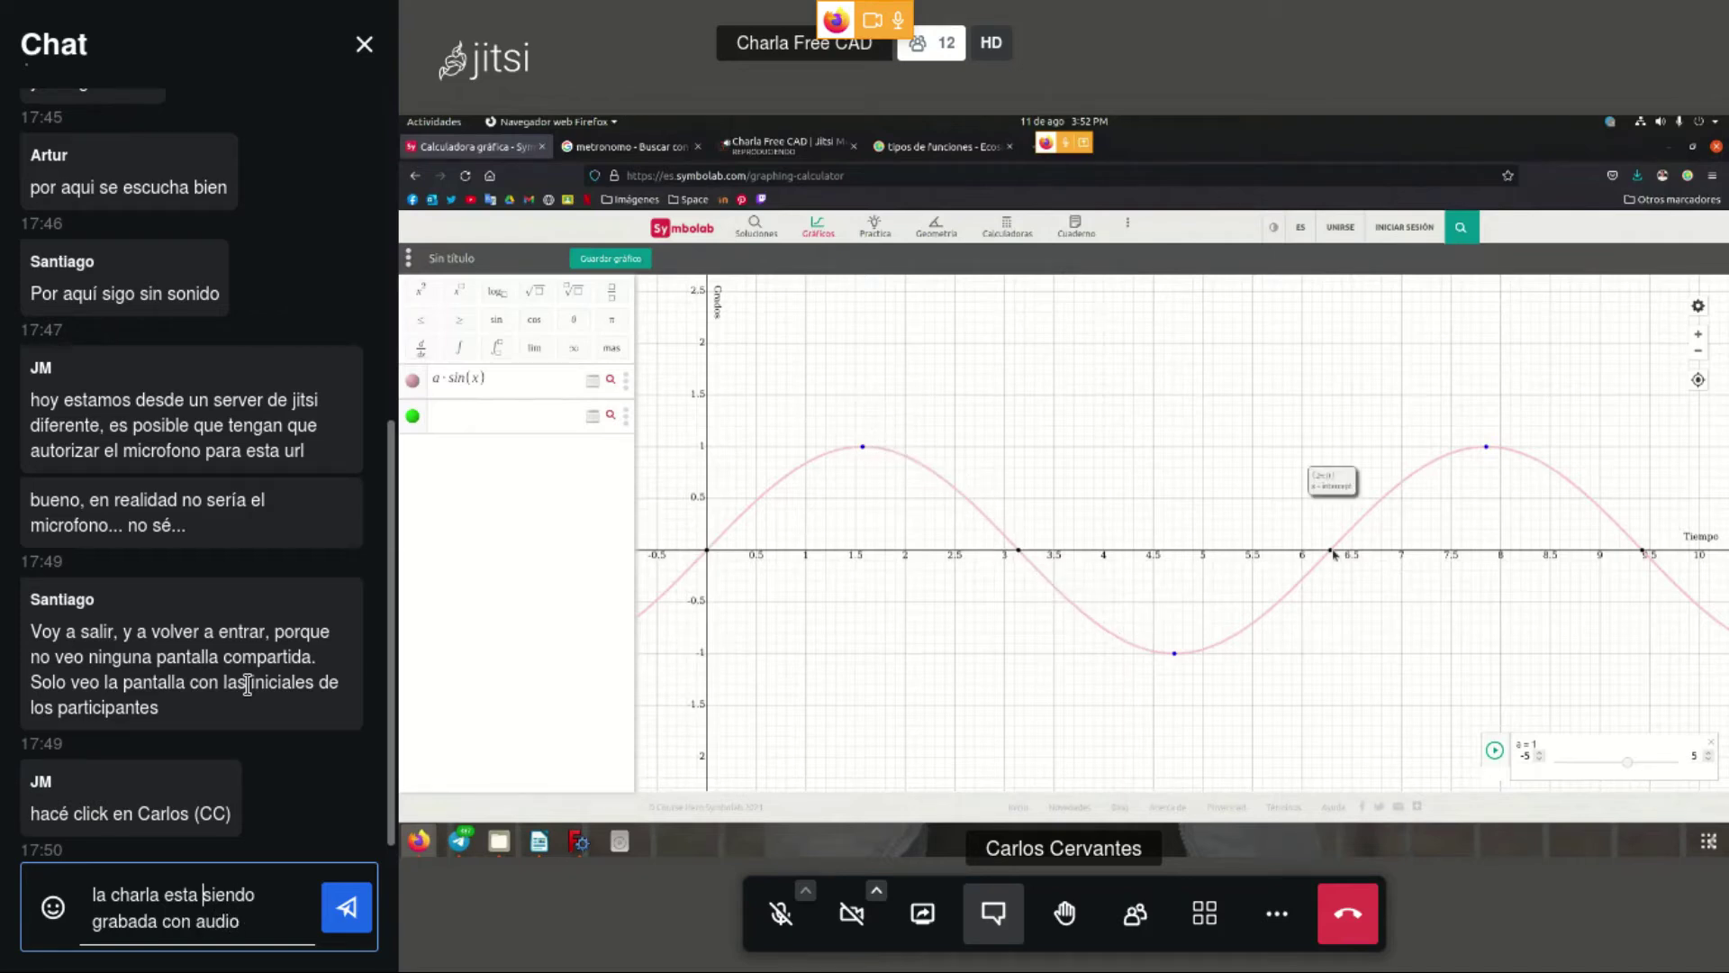
{"action": "type", "text": "si contin"}
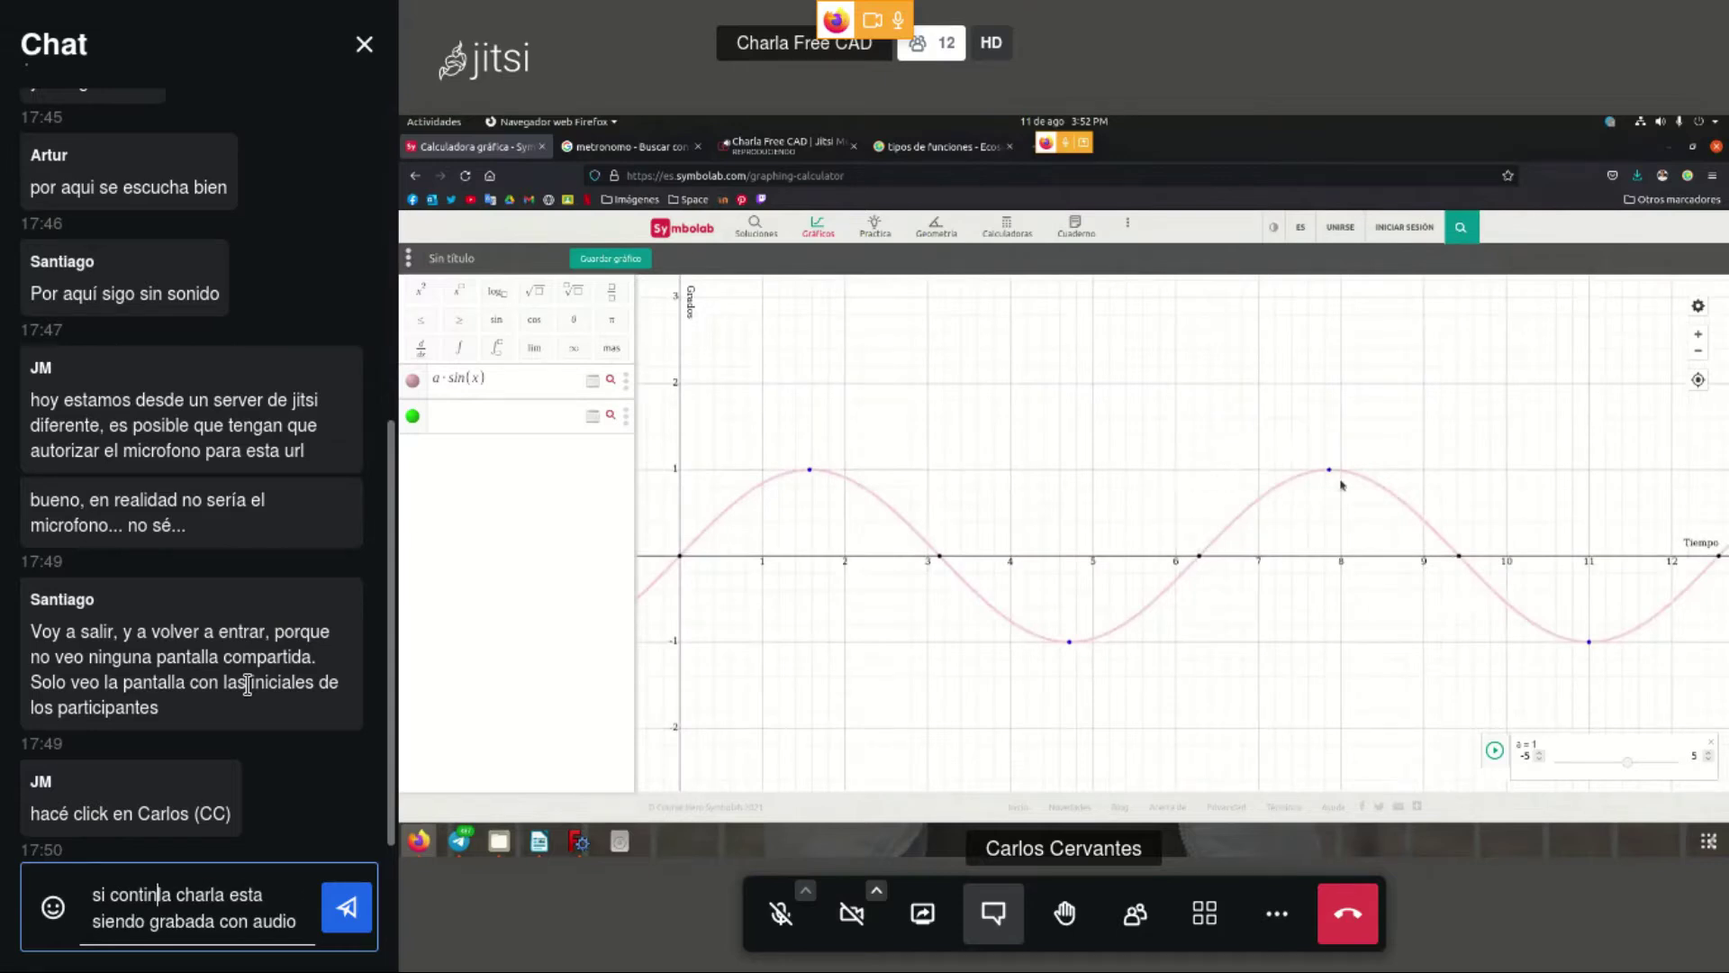
{"action": "type", "text": "úa"}
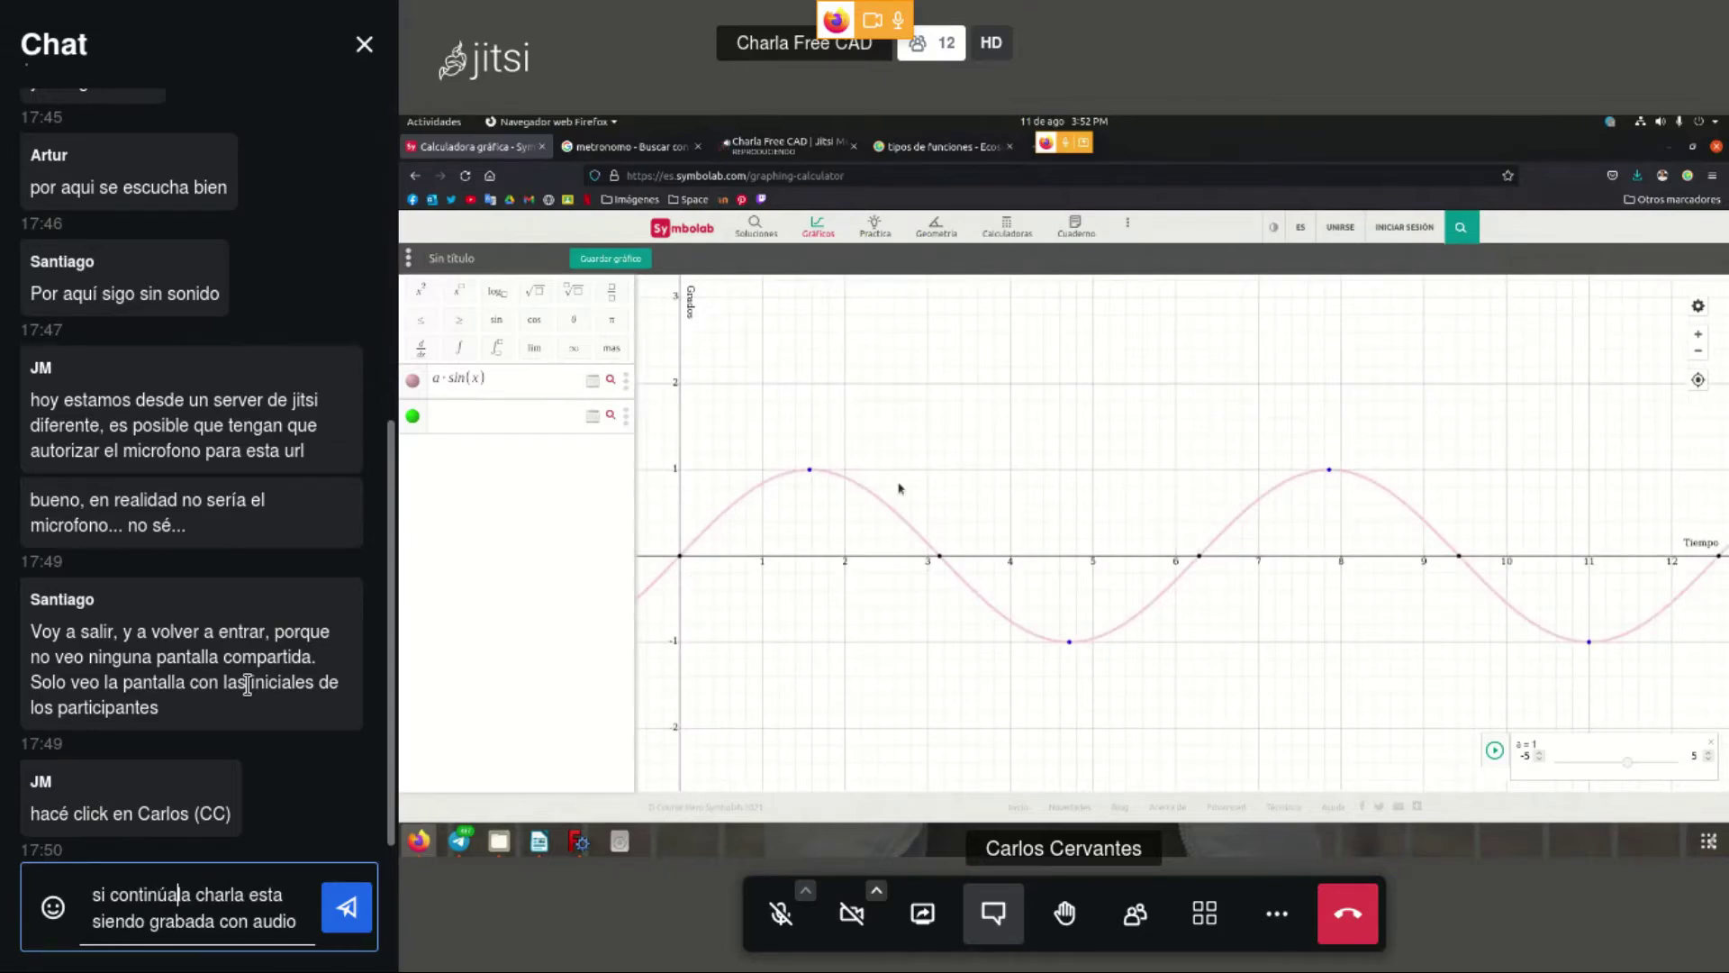
{"action": "type", "text": "n con problemas, l"}
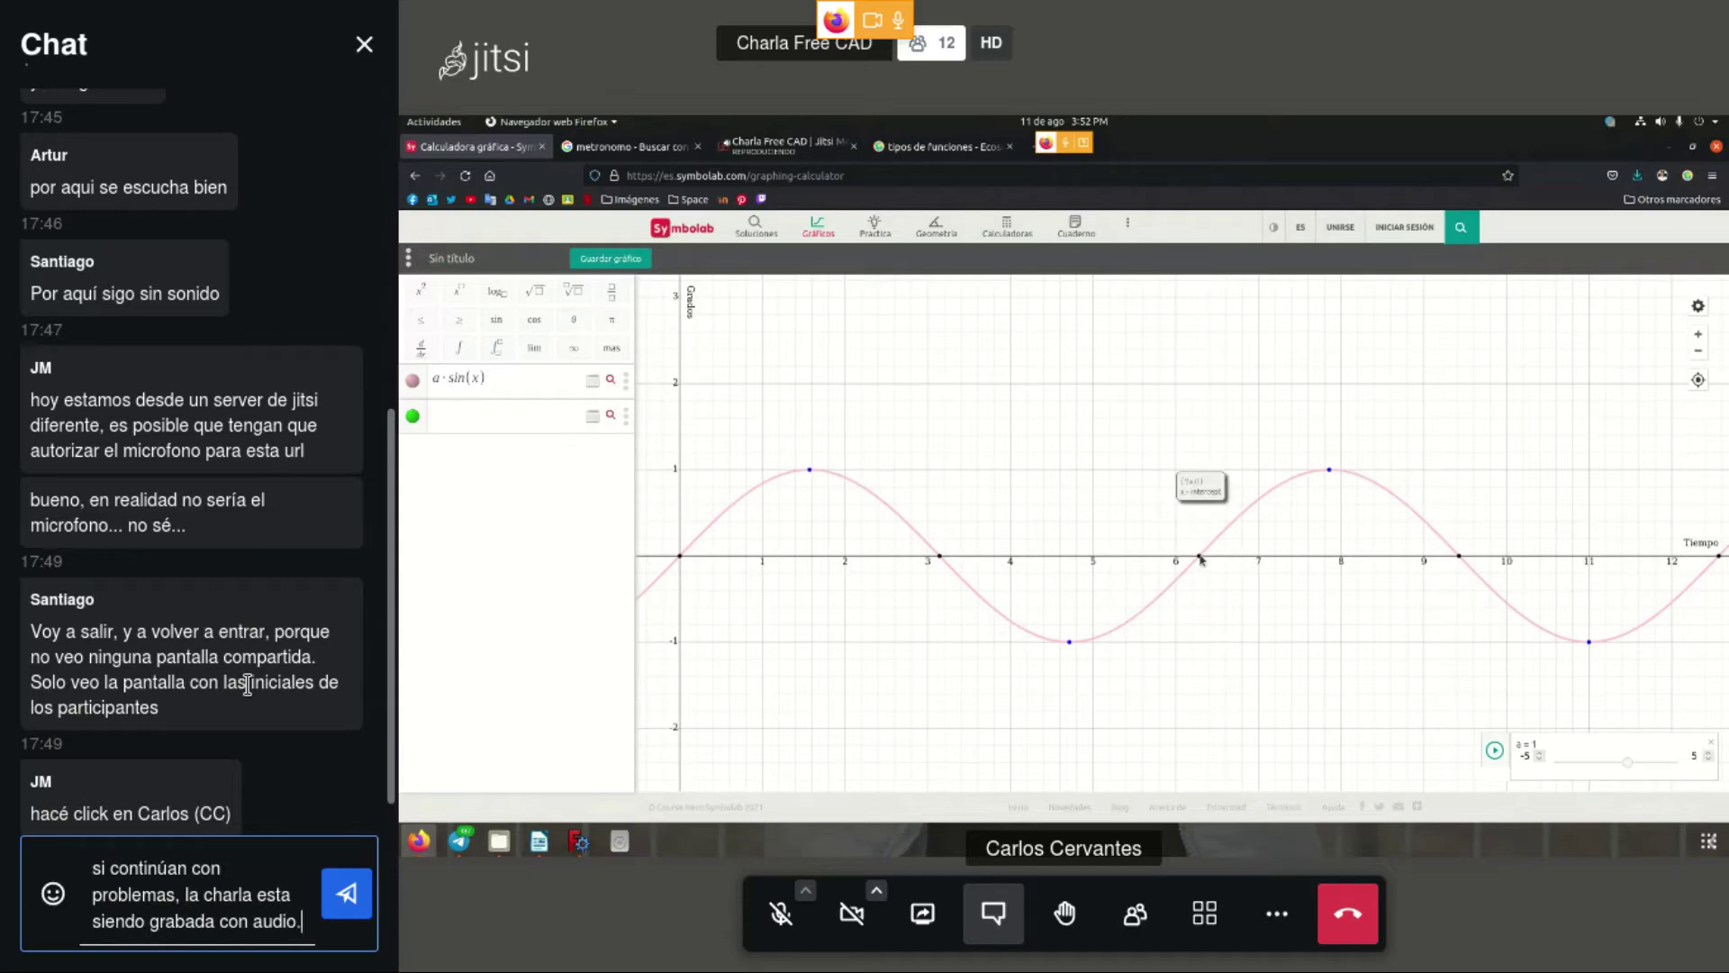
{"action": "type", "text": "De todas formas pue"}
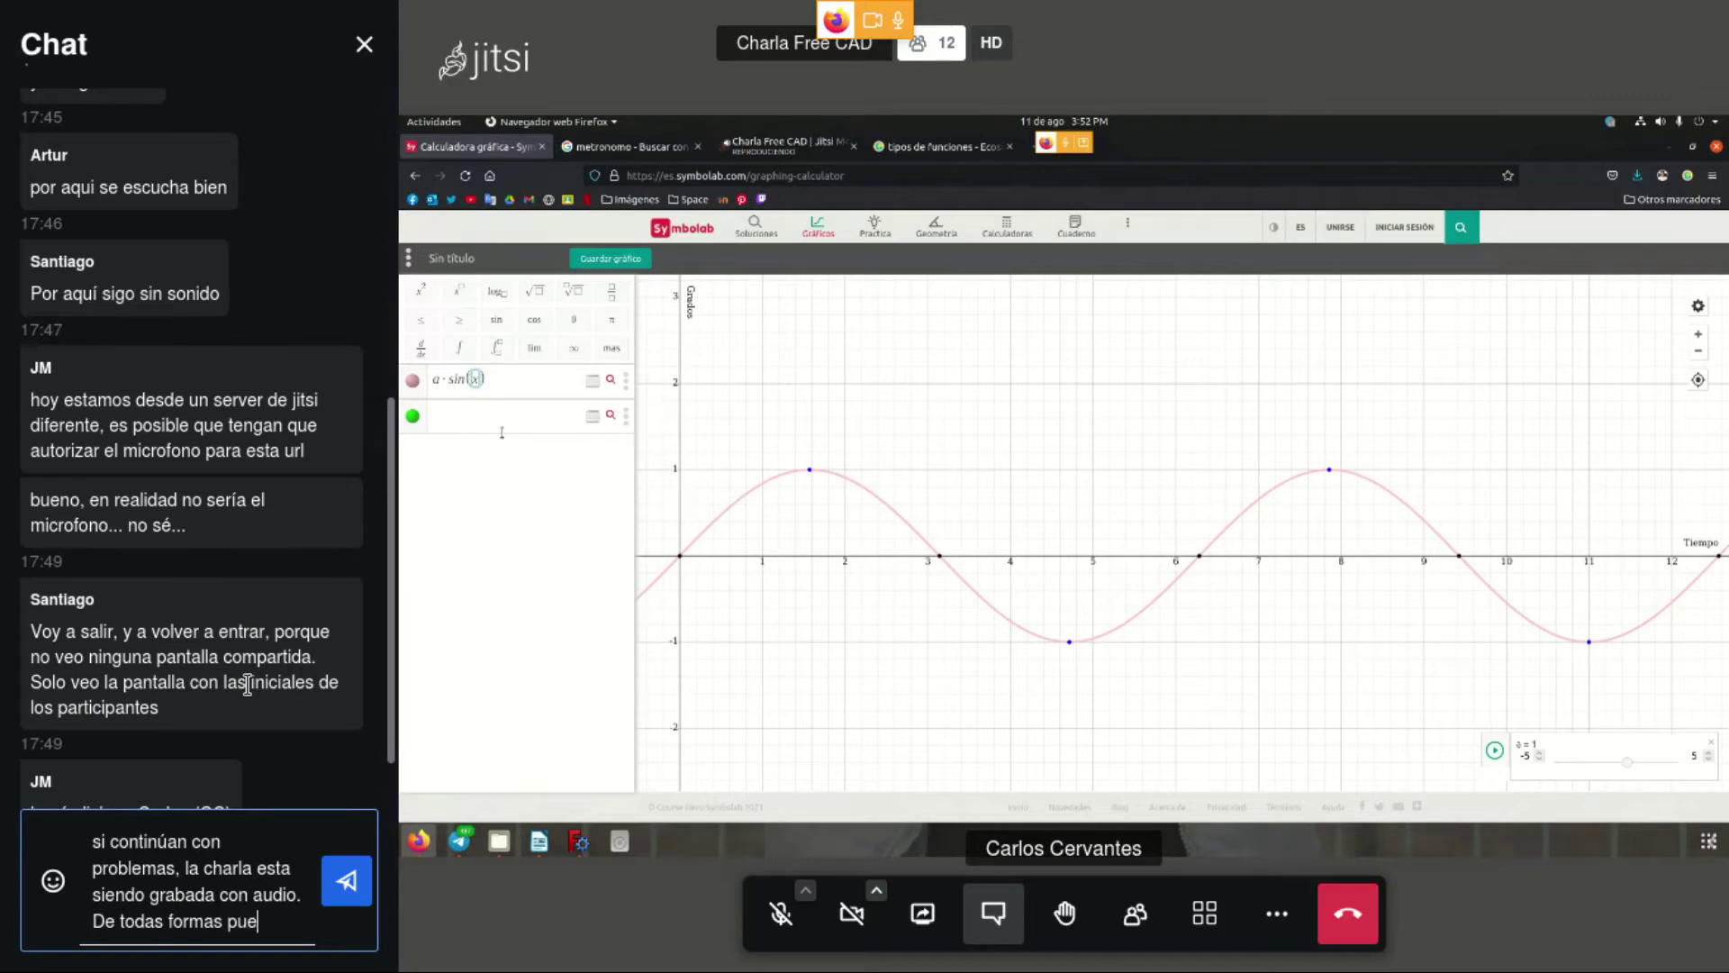
{"action": "type", "text": "den hacer sus pr"}
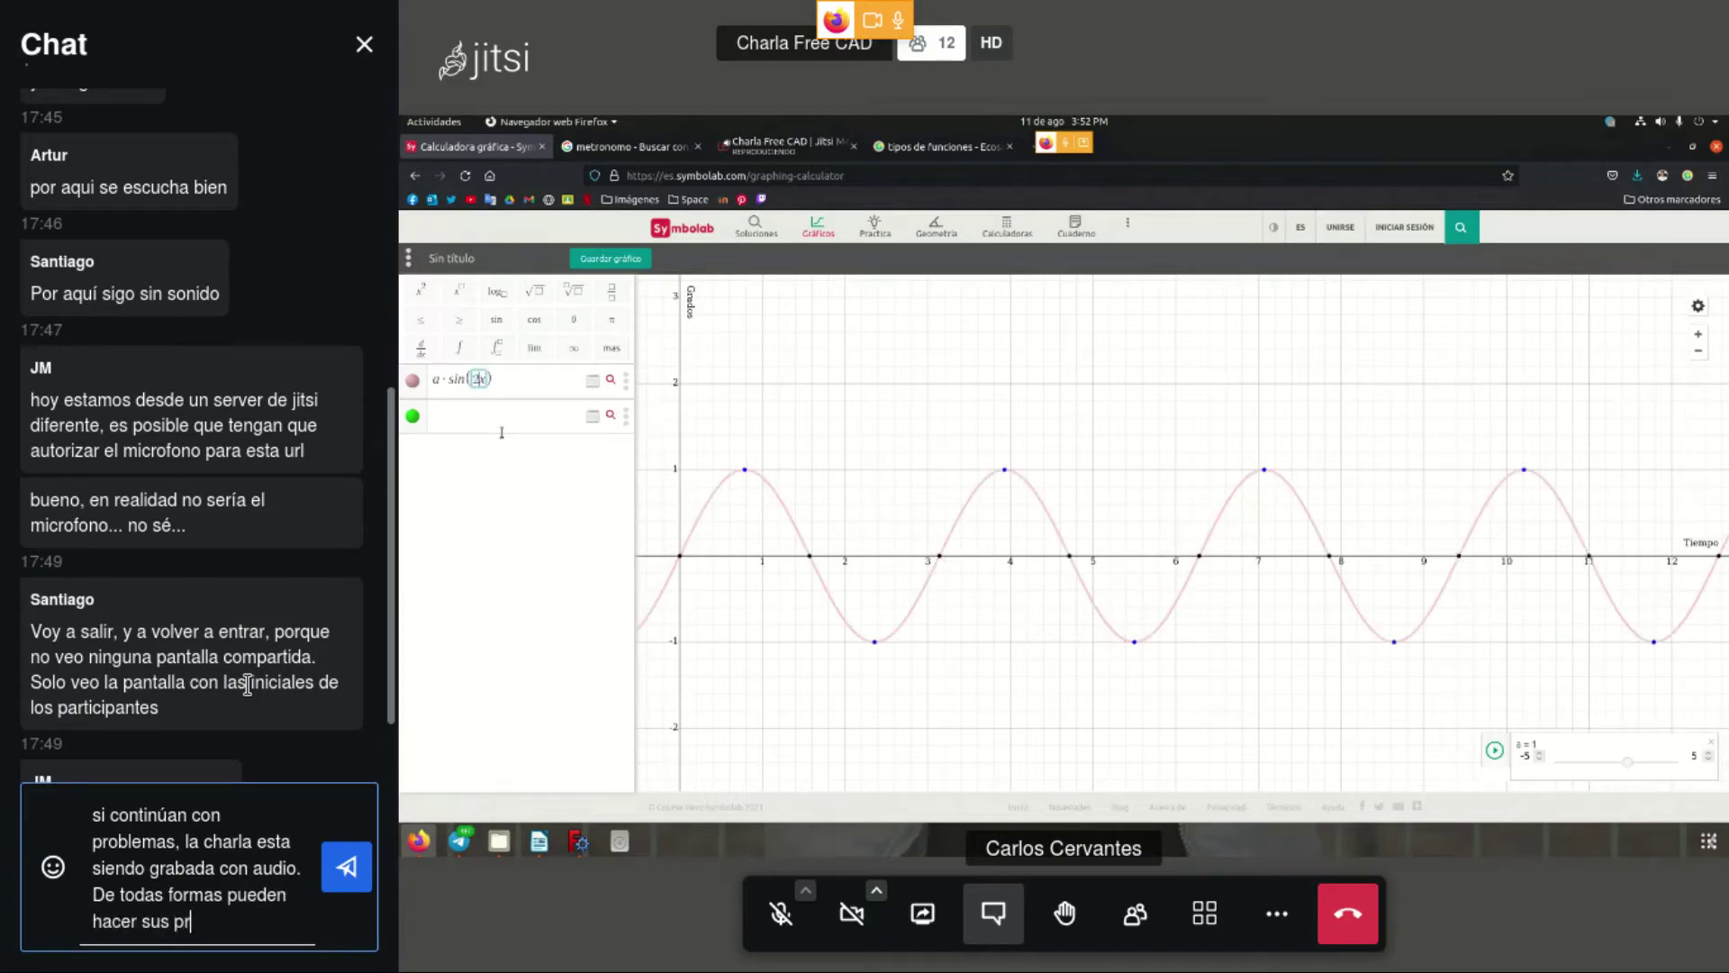
{"action": "type", "text": "eguntas en texto y l"}
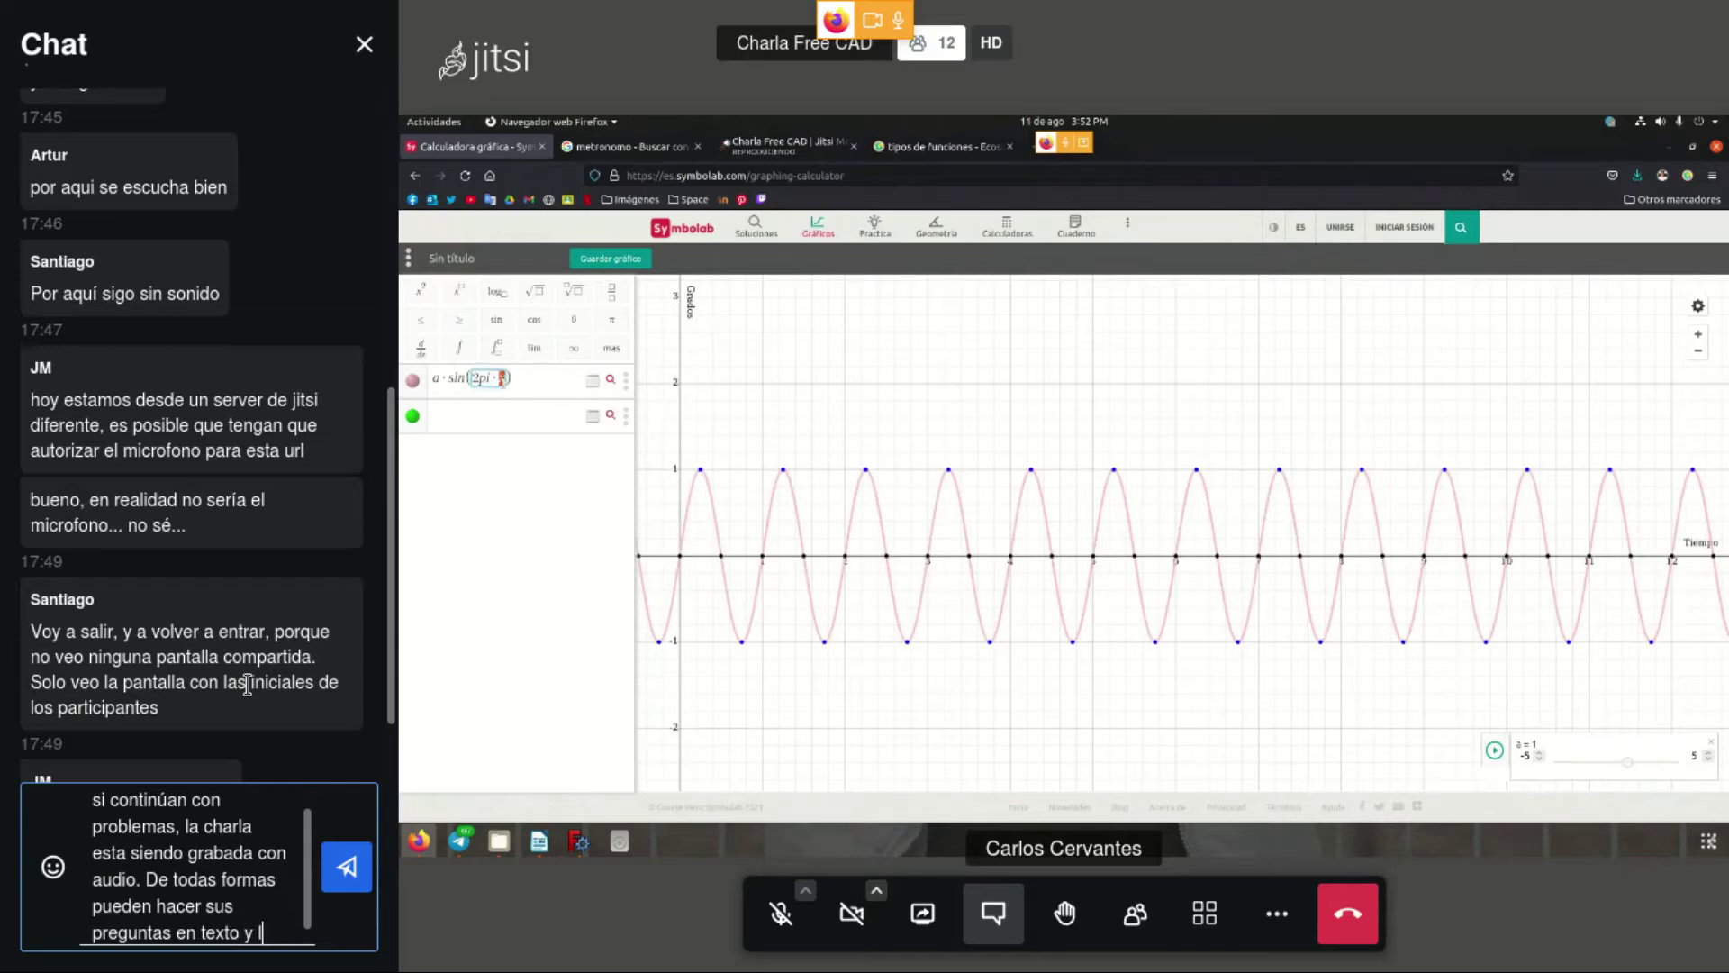
{"action": "type", "text": "ansmitiremos con sus"}
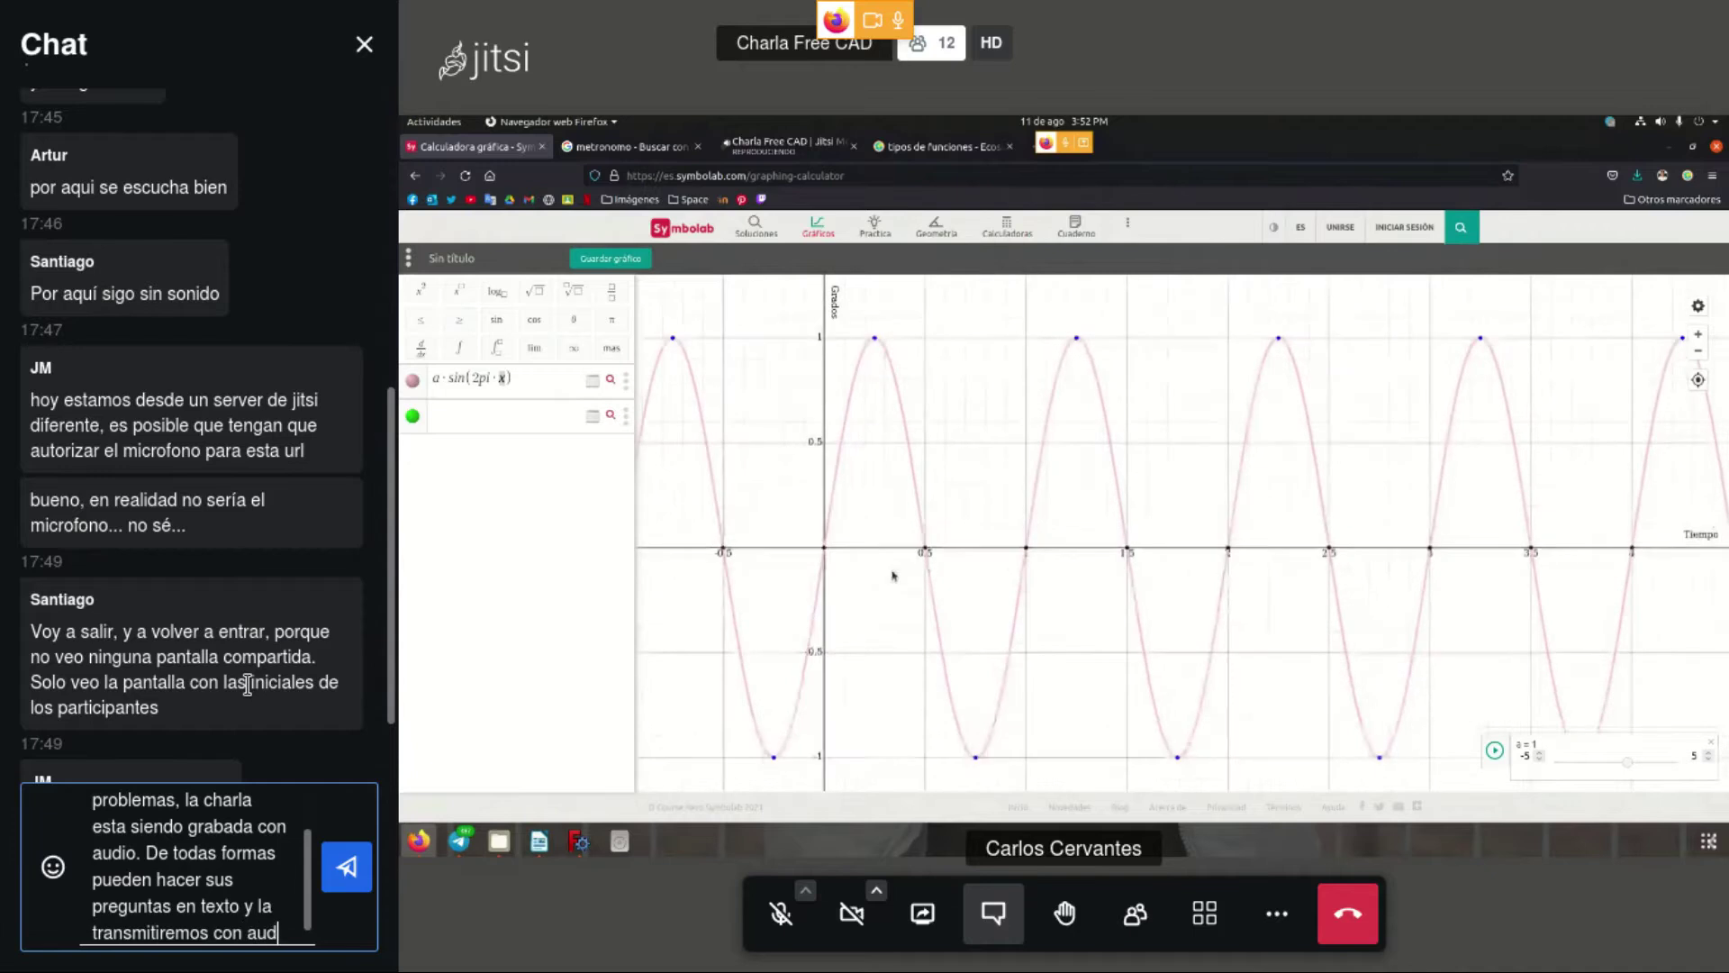
{"action": "key", "text": "Return"}
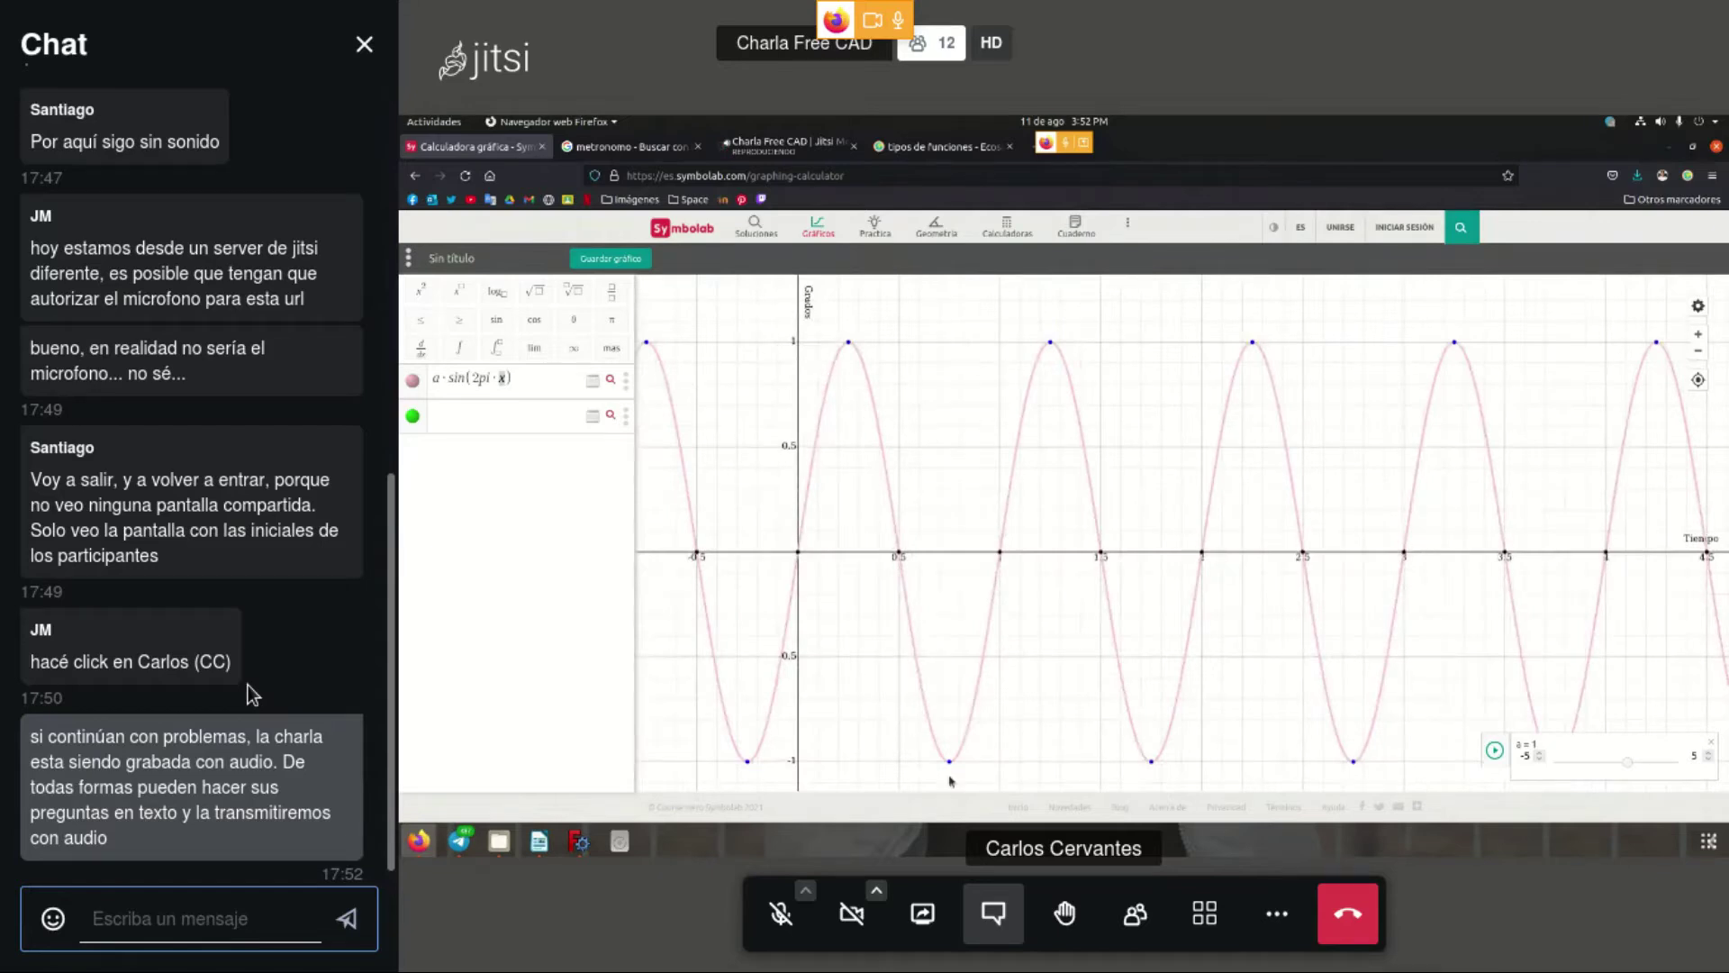
{"action": "left_click", "coordinate": [365, 45]}
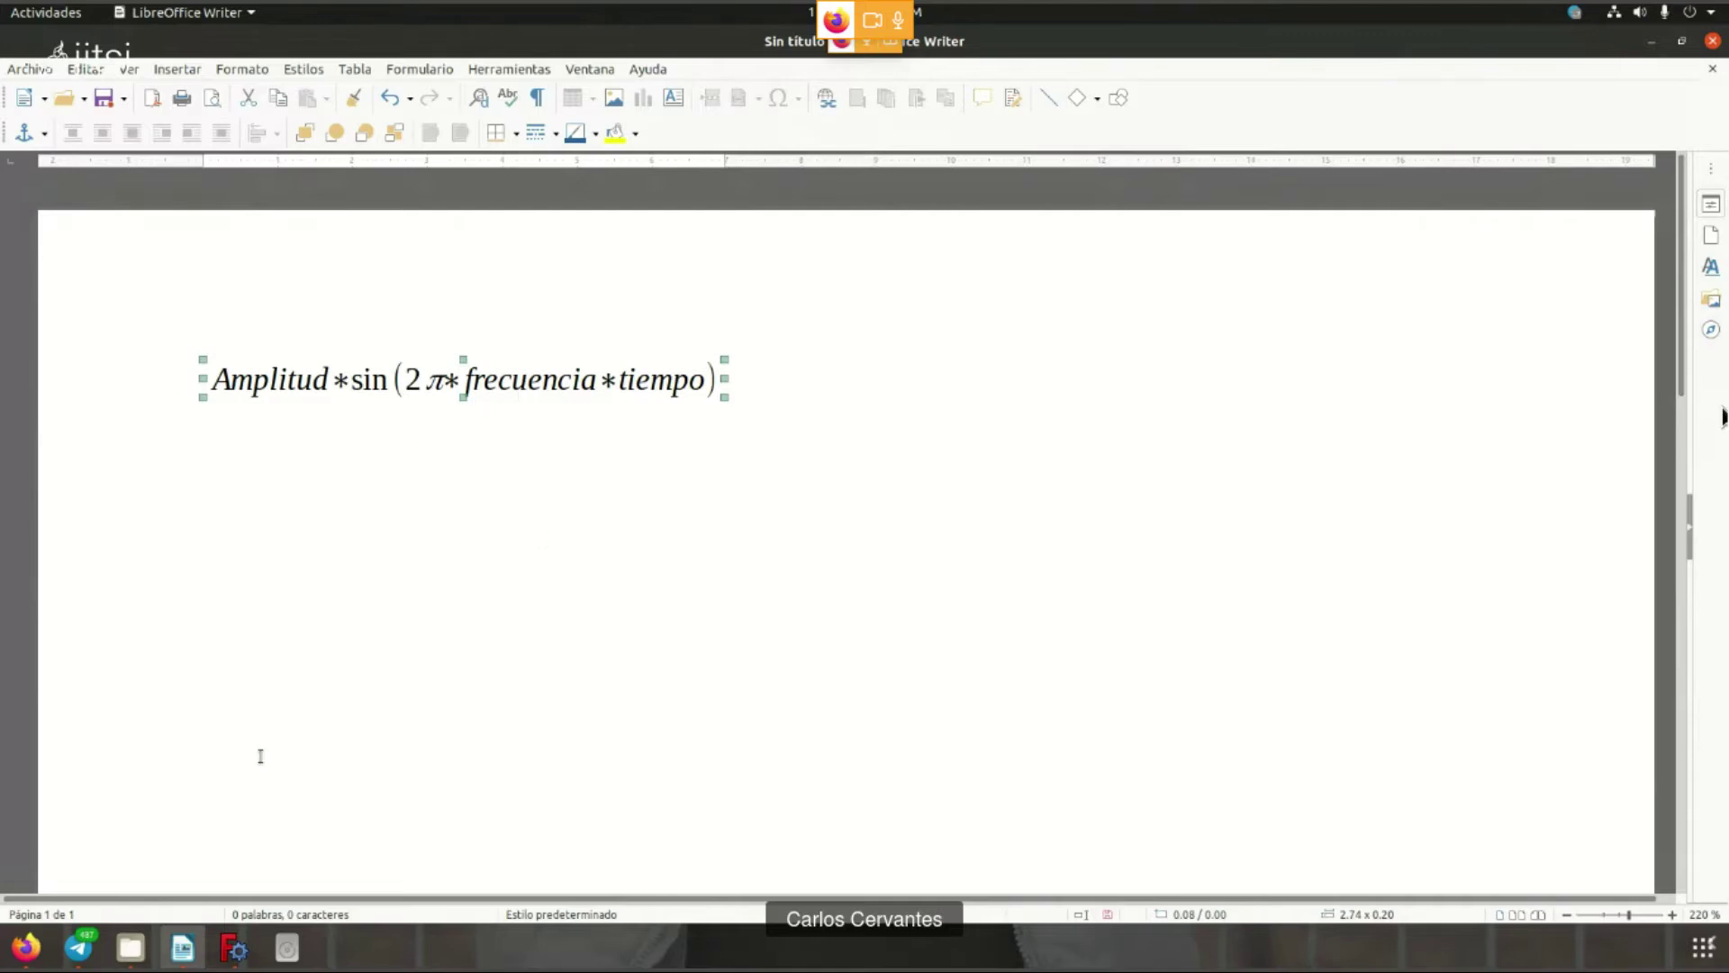
- Append *b to the Symbolab expression to add a frequency parameter b, and zoom the graph
{"action": "left_click", "coordinate": [25, 946]}
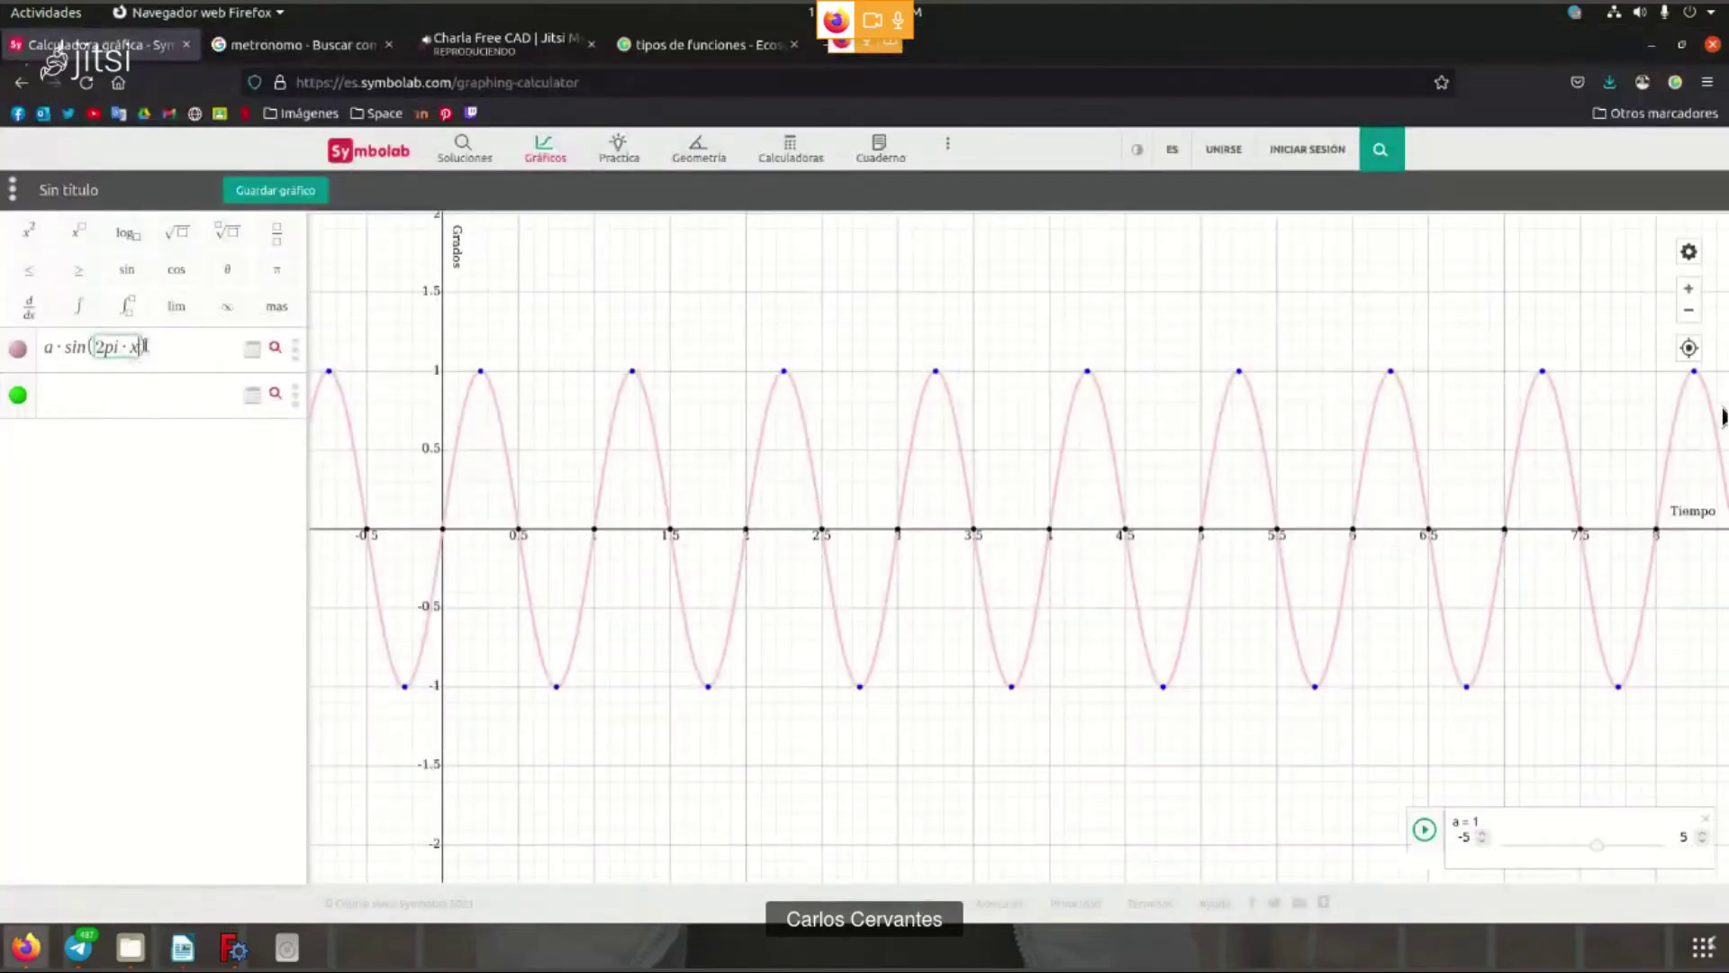
{"action": "type", "text": "*b"}
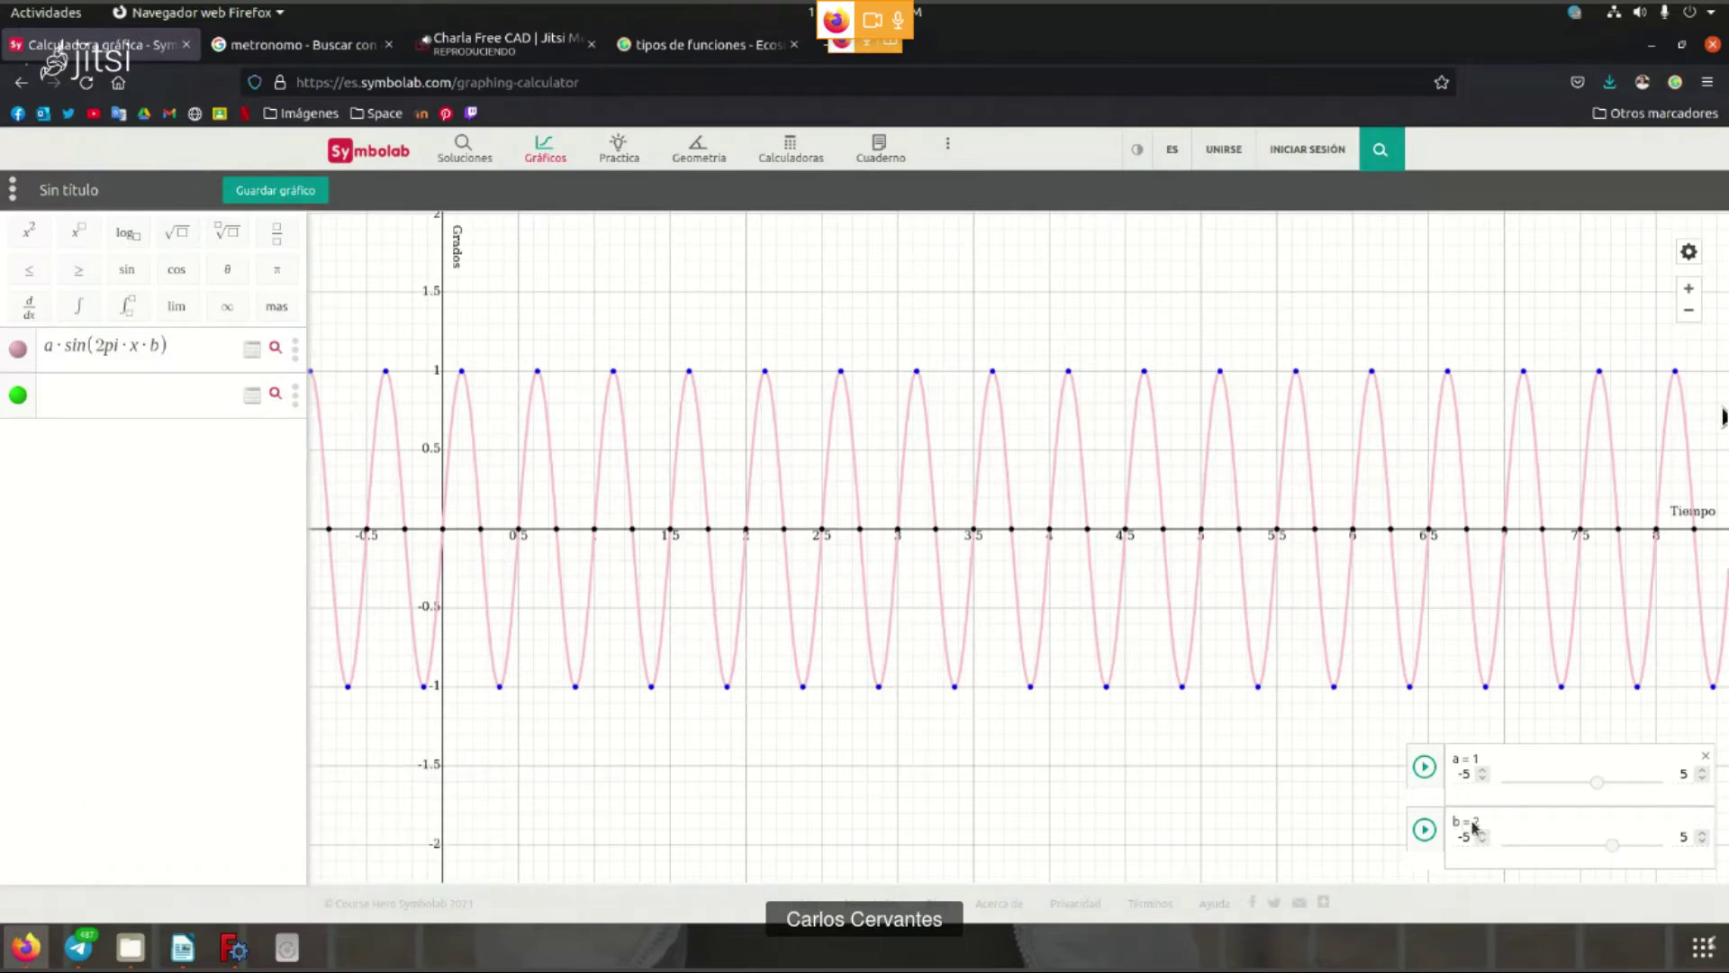
{"action": "scroll", "coordinate": [517, 564], "scroll_direction": "up", "scroll_amount": 2}
{"action": "scroll", "coordinate": [636, 594], "scroll_direction": "up", "scroll_amount": 1}
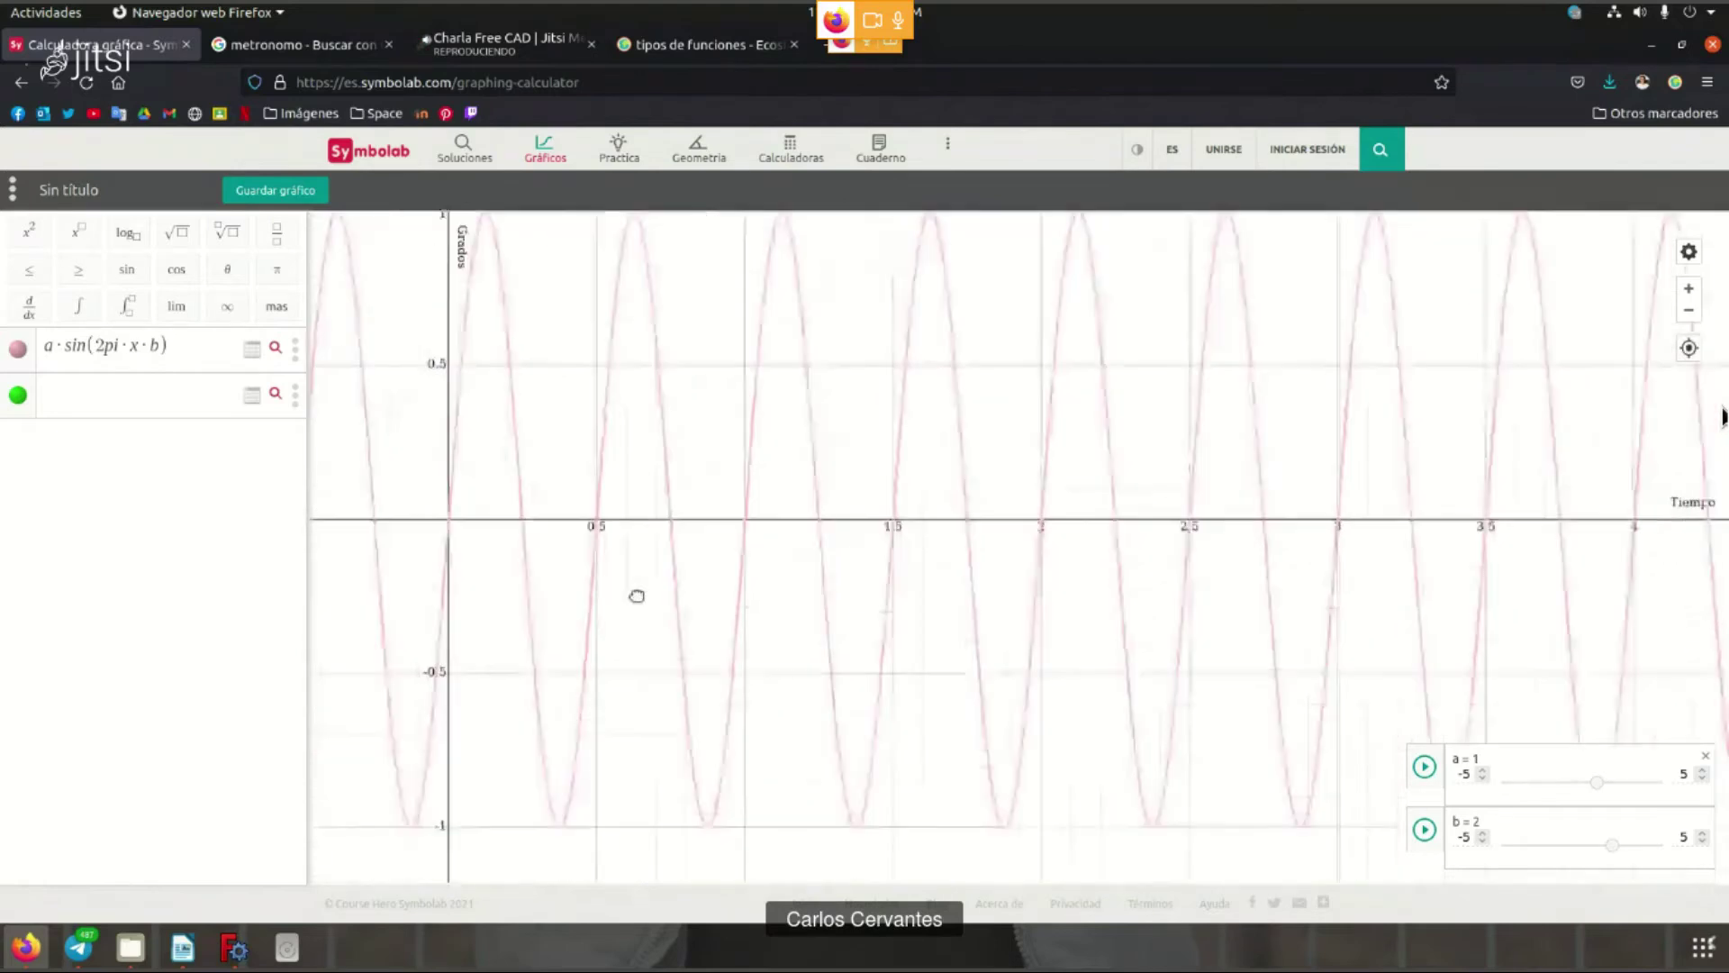
{"action": "scroll", "coordinate": [621, 575], "scroll_direction": "up", "scroll_amount": 1}
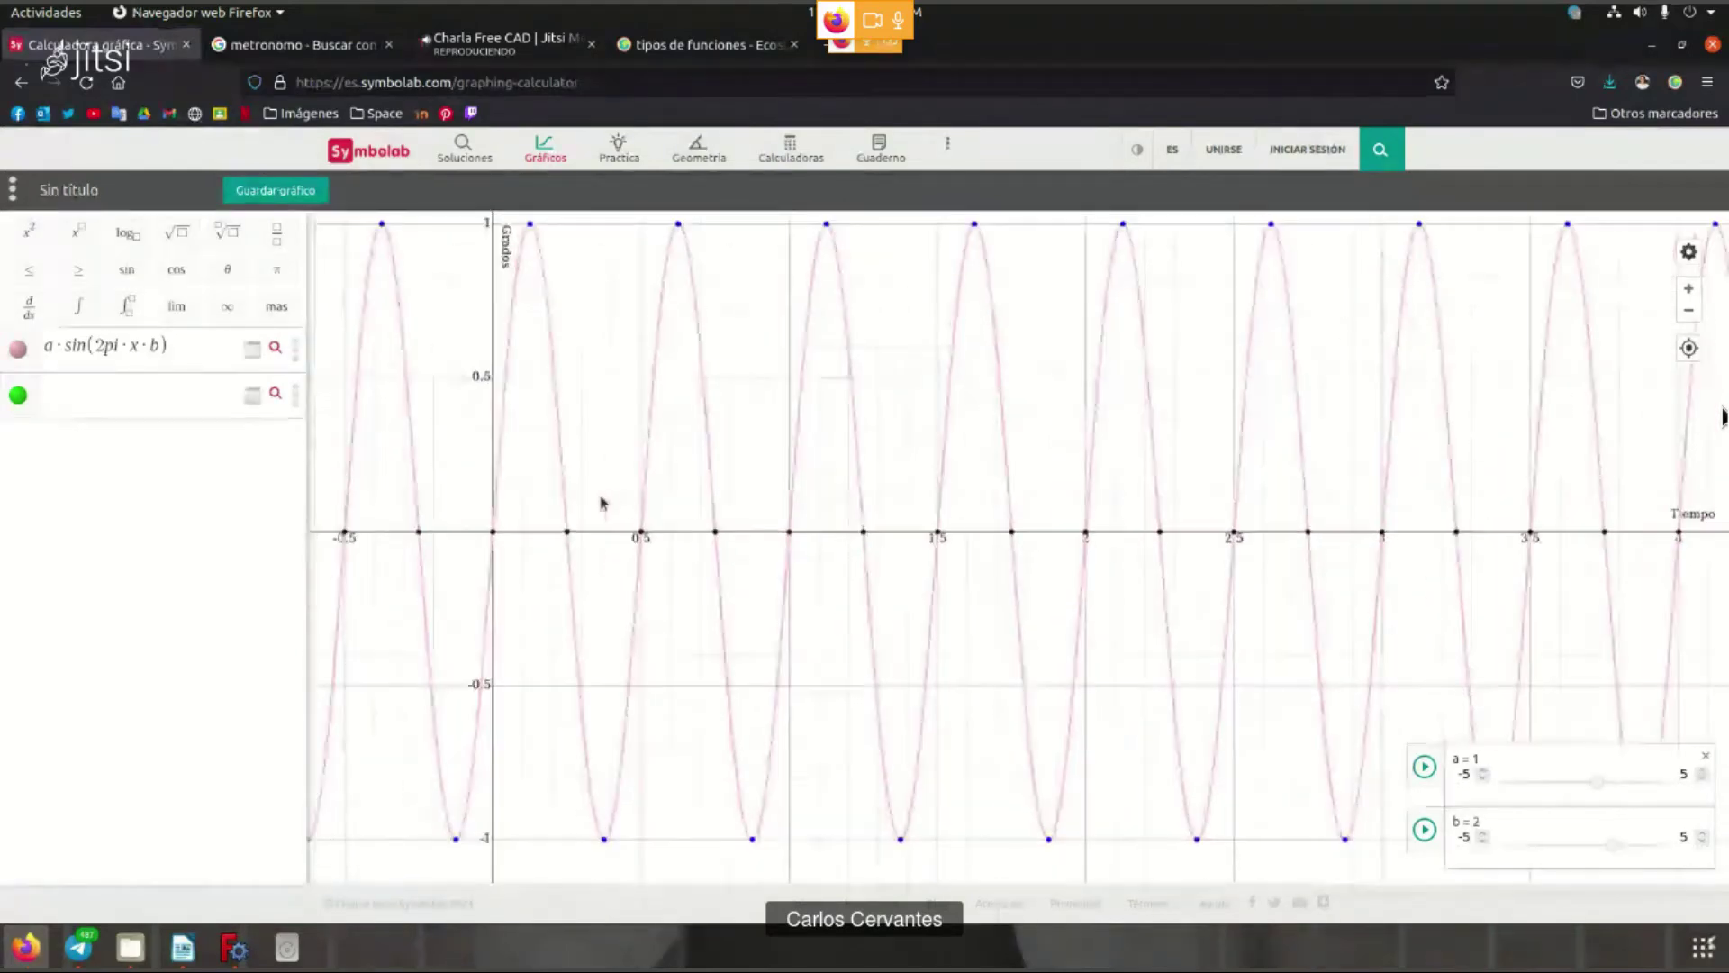
{"action": "key", "text": "alt+Tab"}
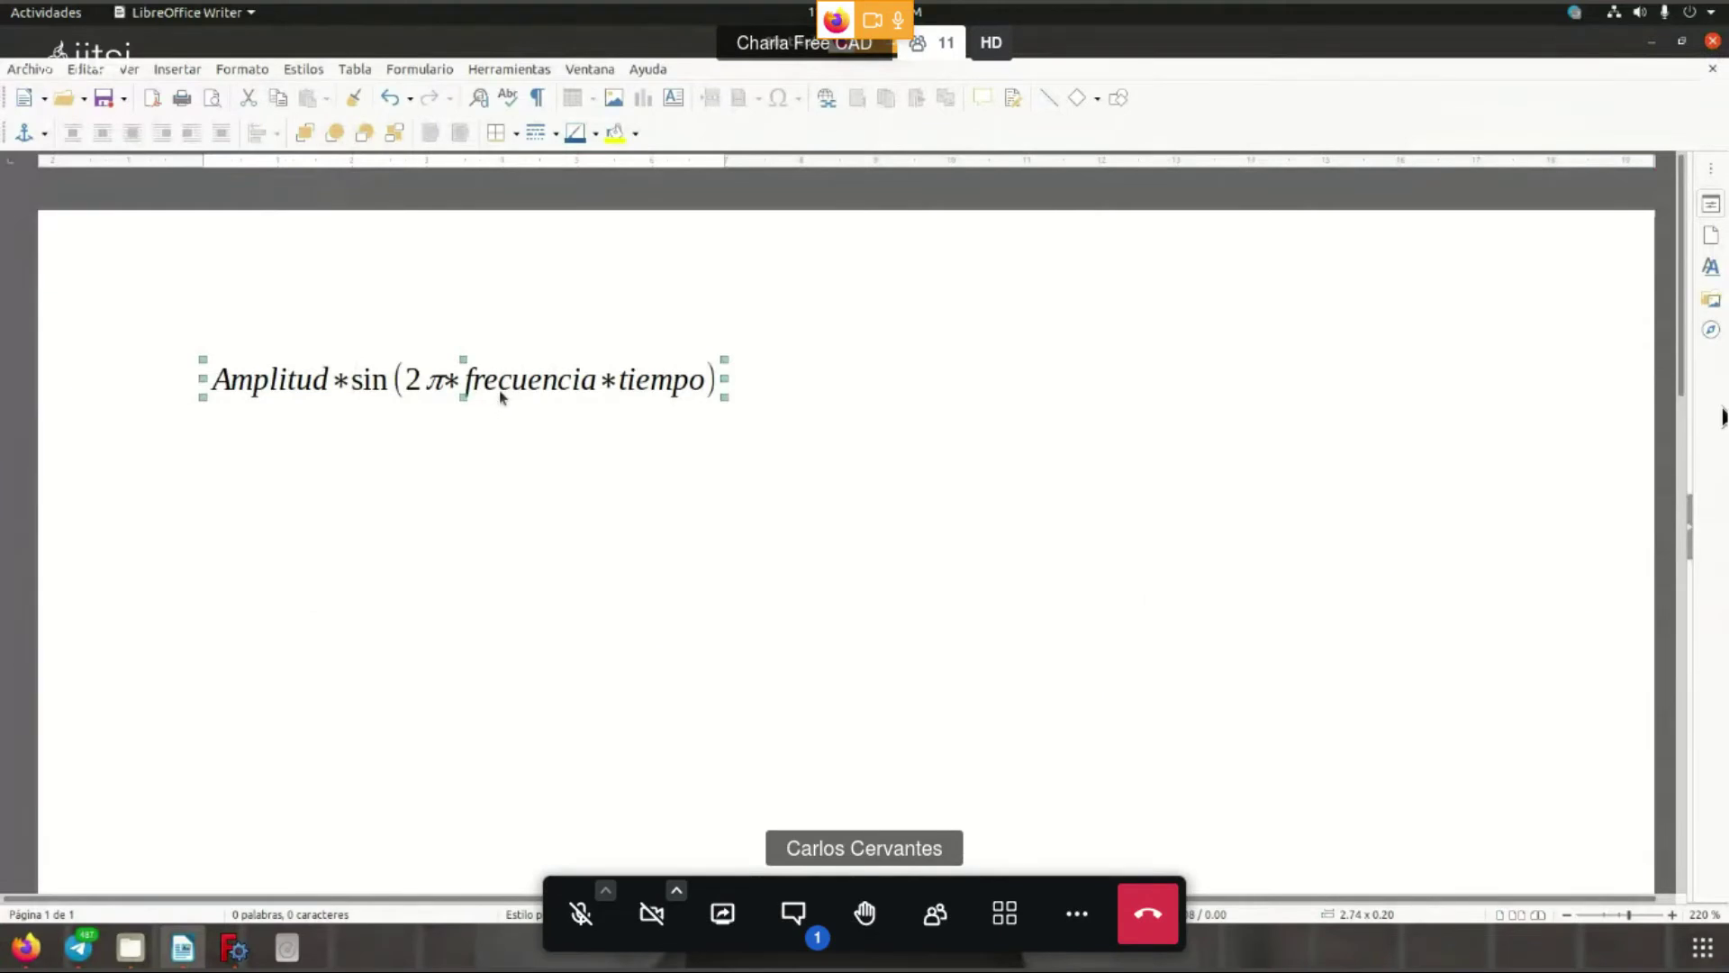
- Start a new line under the formula and type the note 2/1s=2
{"action": "left_click", "coordinate": [882, 433]}
{"action": "key", "text": "Return"}
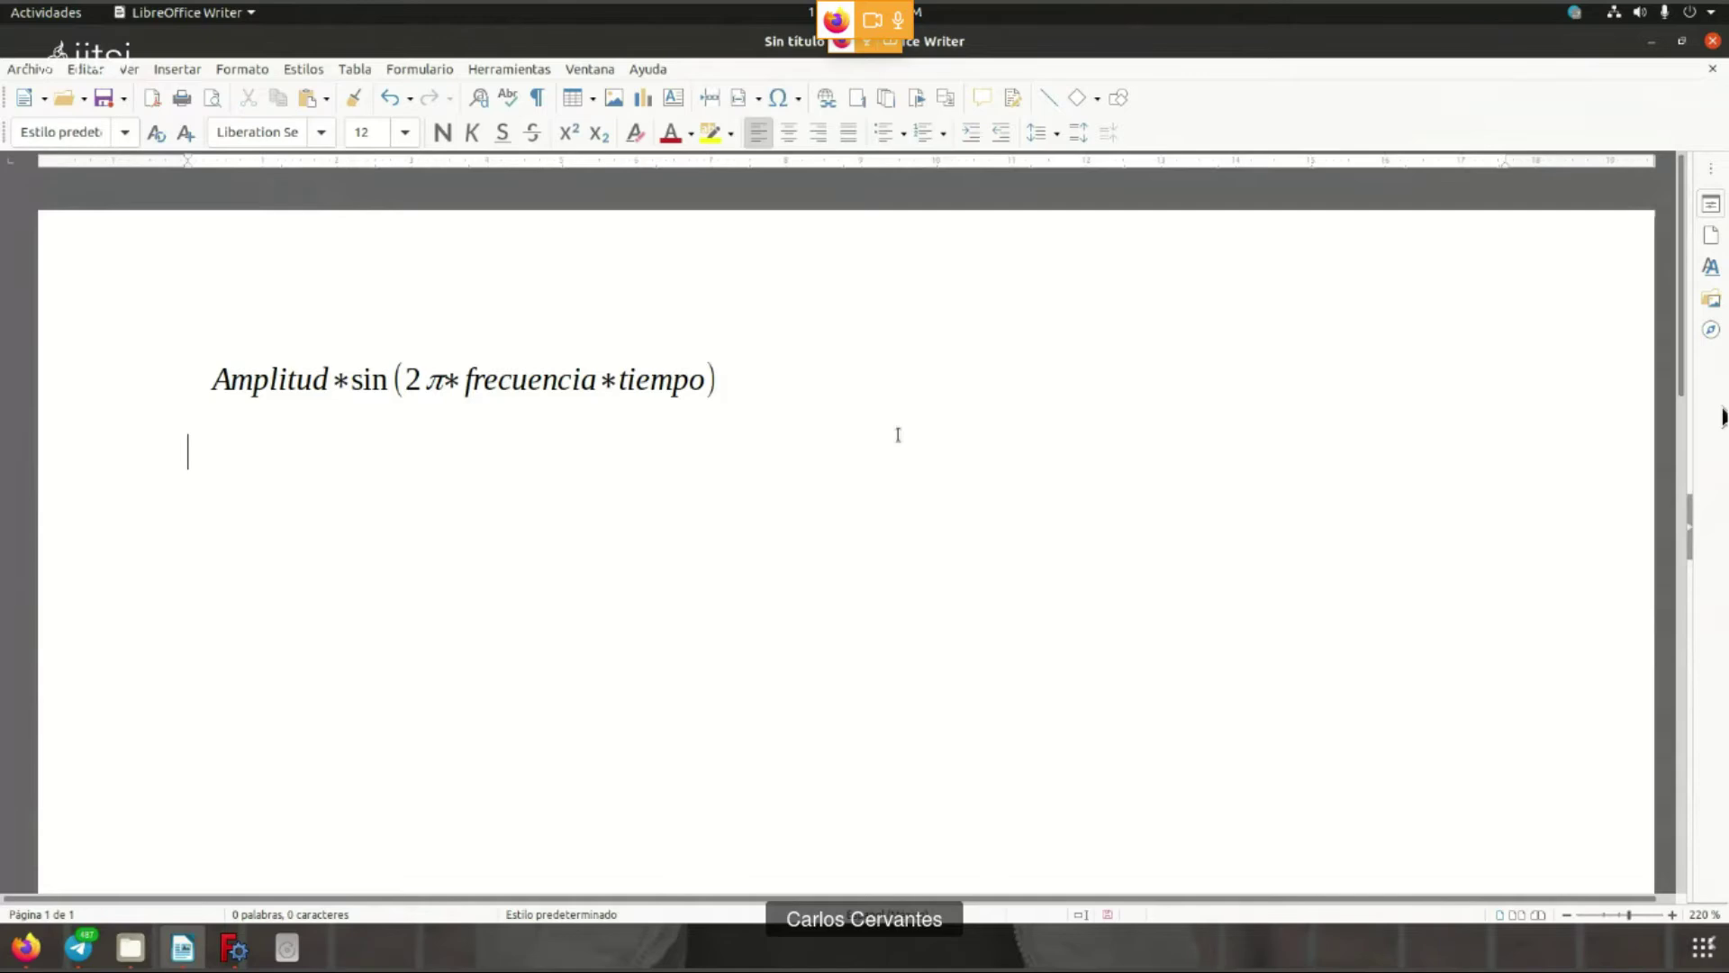
{"action": "type", "text": "2/1s=2"}
{"action": "key", "text": "shift+Left"}
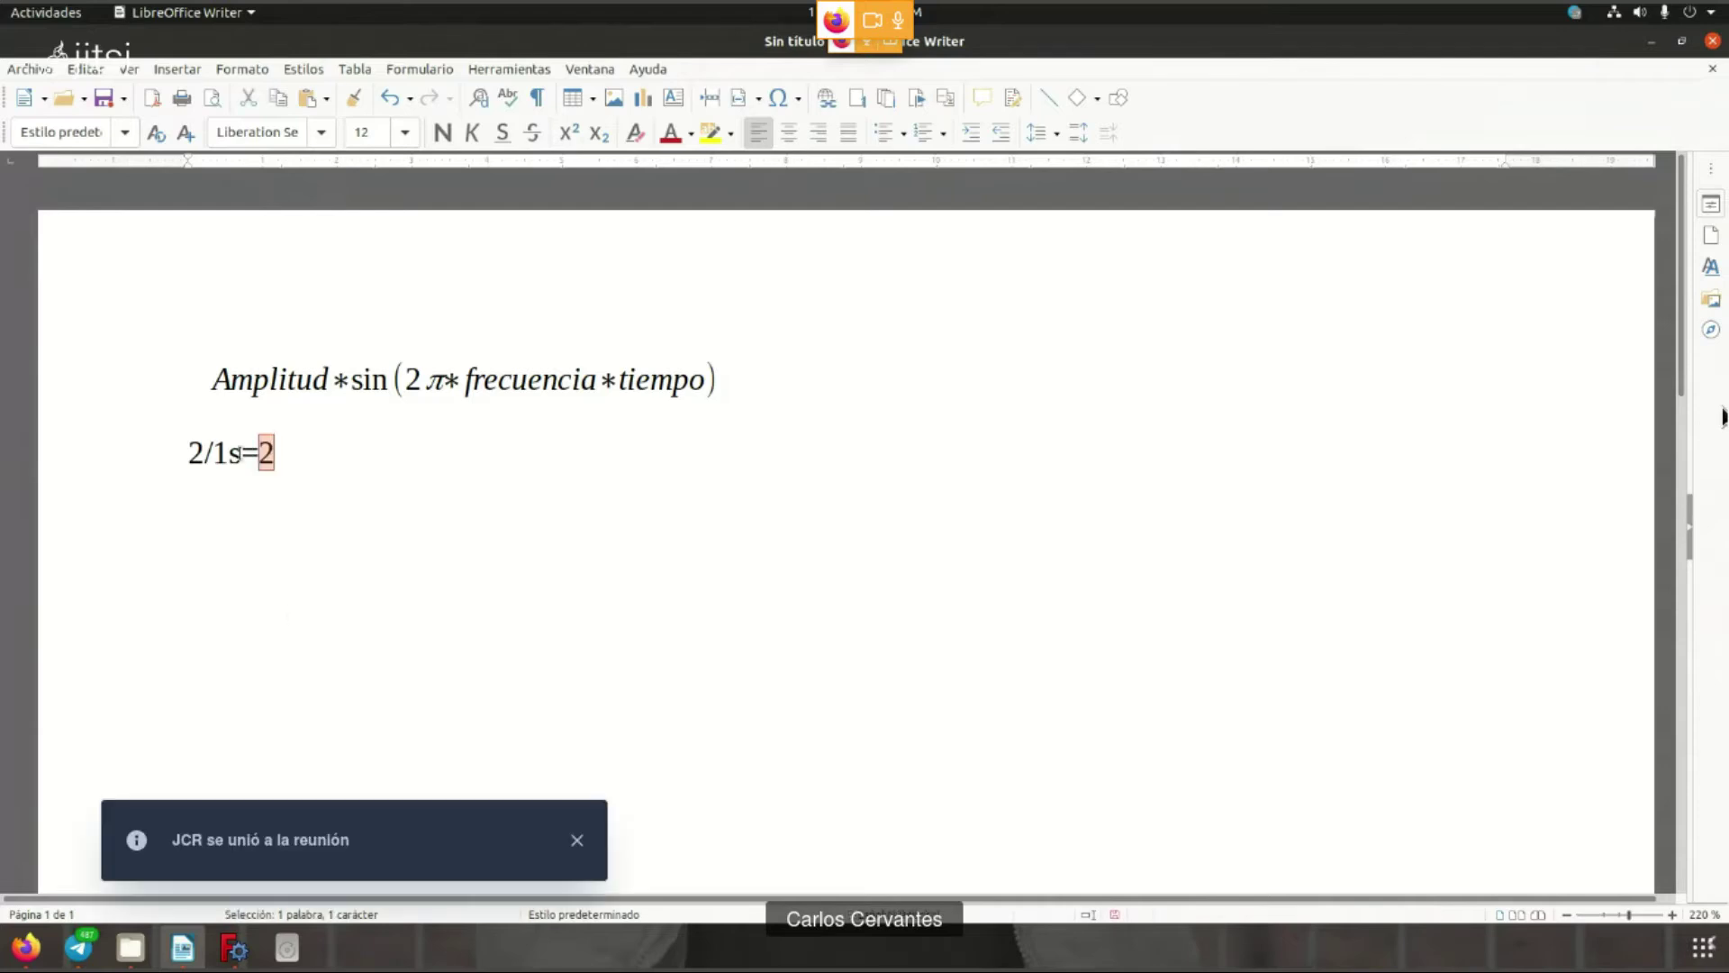
{"action": "key", "text": "alt+Tab"}
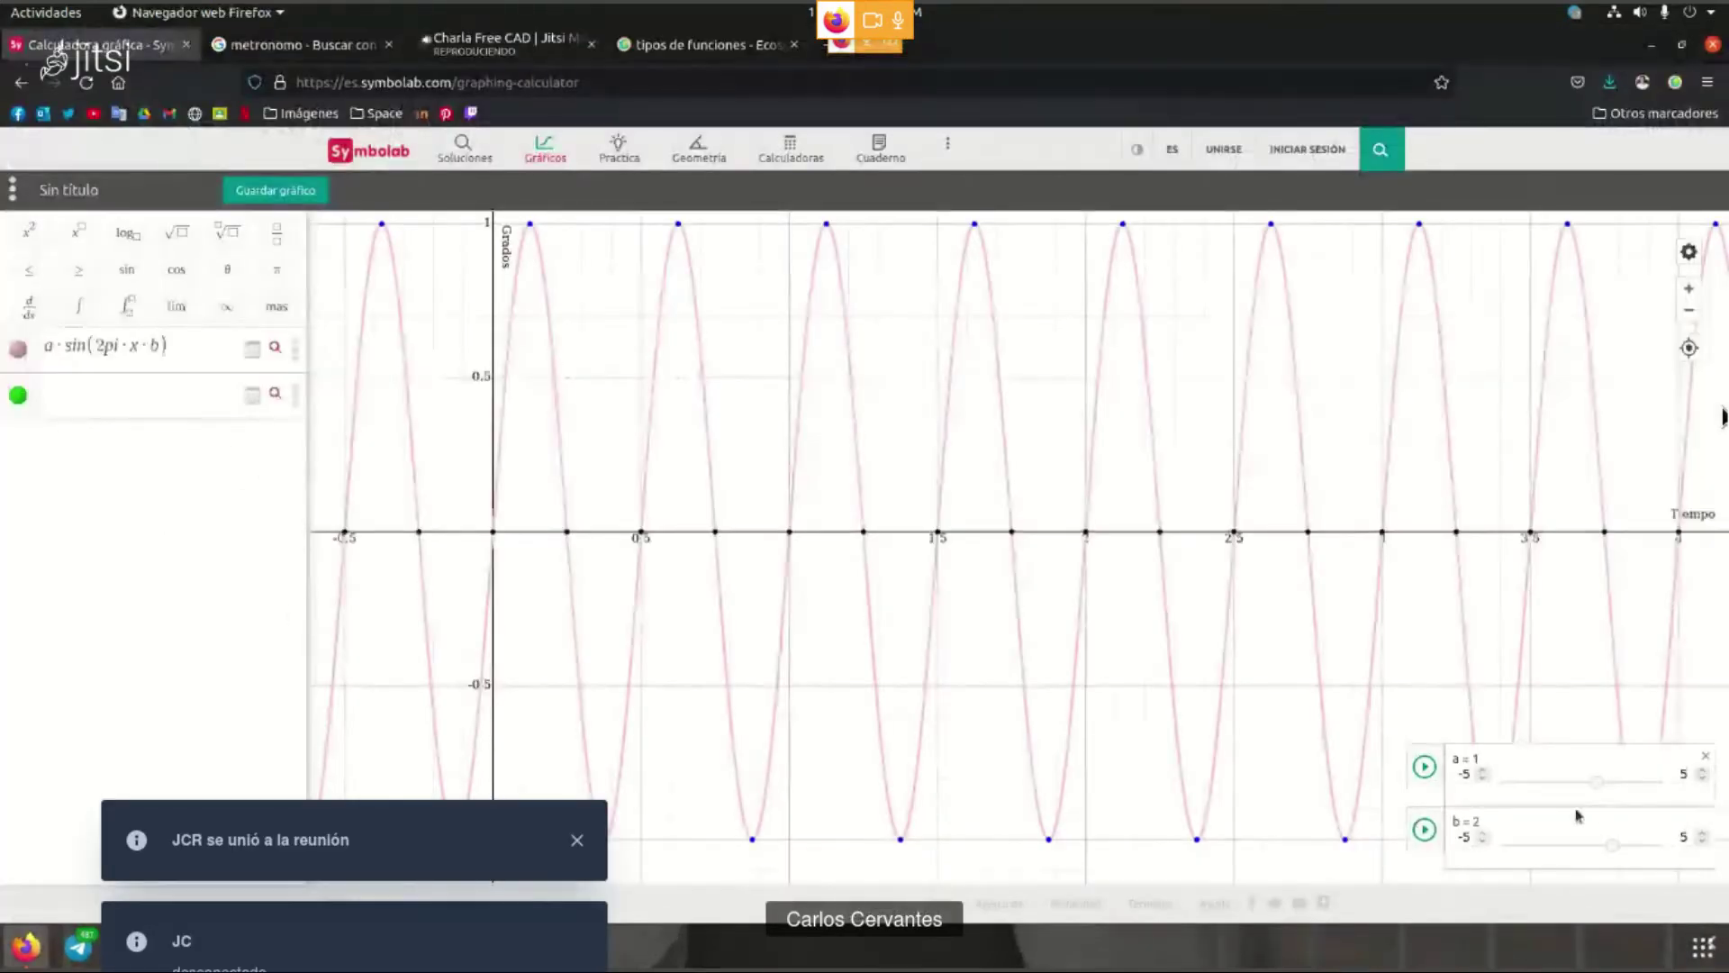
{"action": "key", "text": "alt+Tab"}
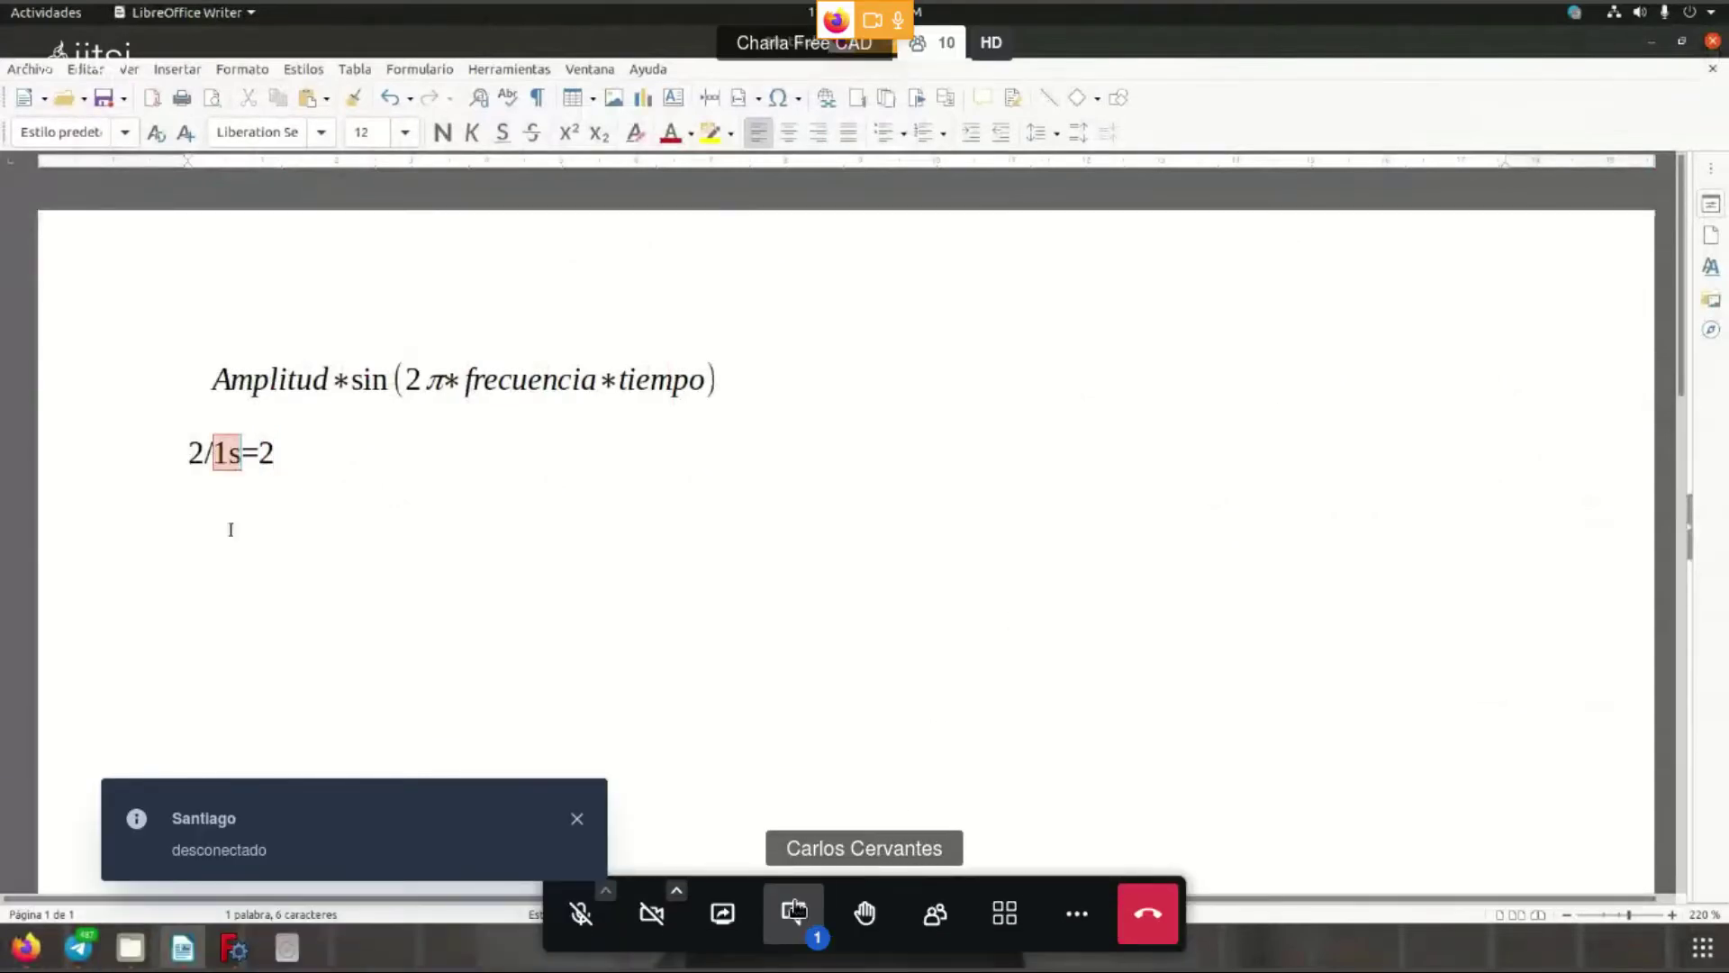
- Raise Symbolab's frequency slider b from 2 to 3
{"action": "key", "text": "c"}
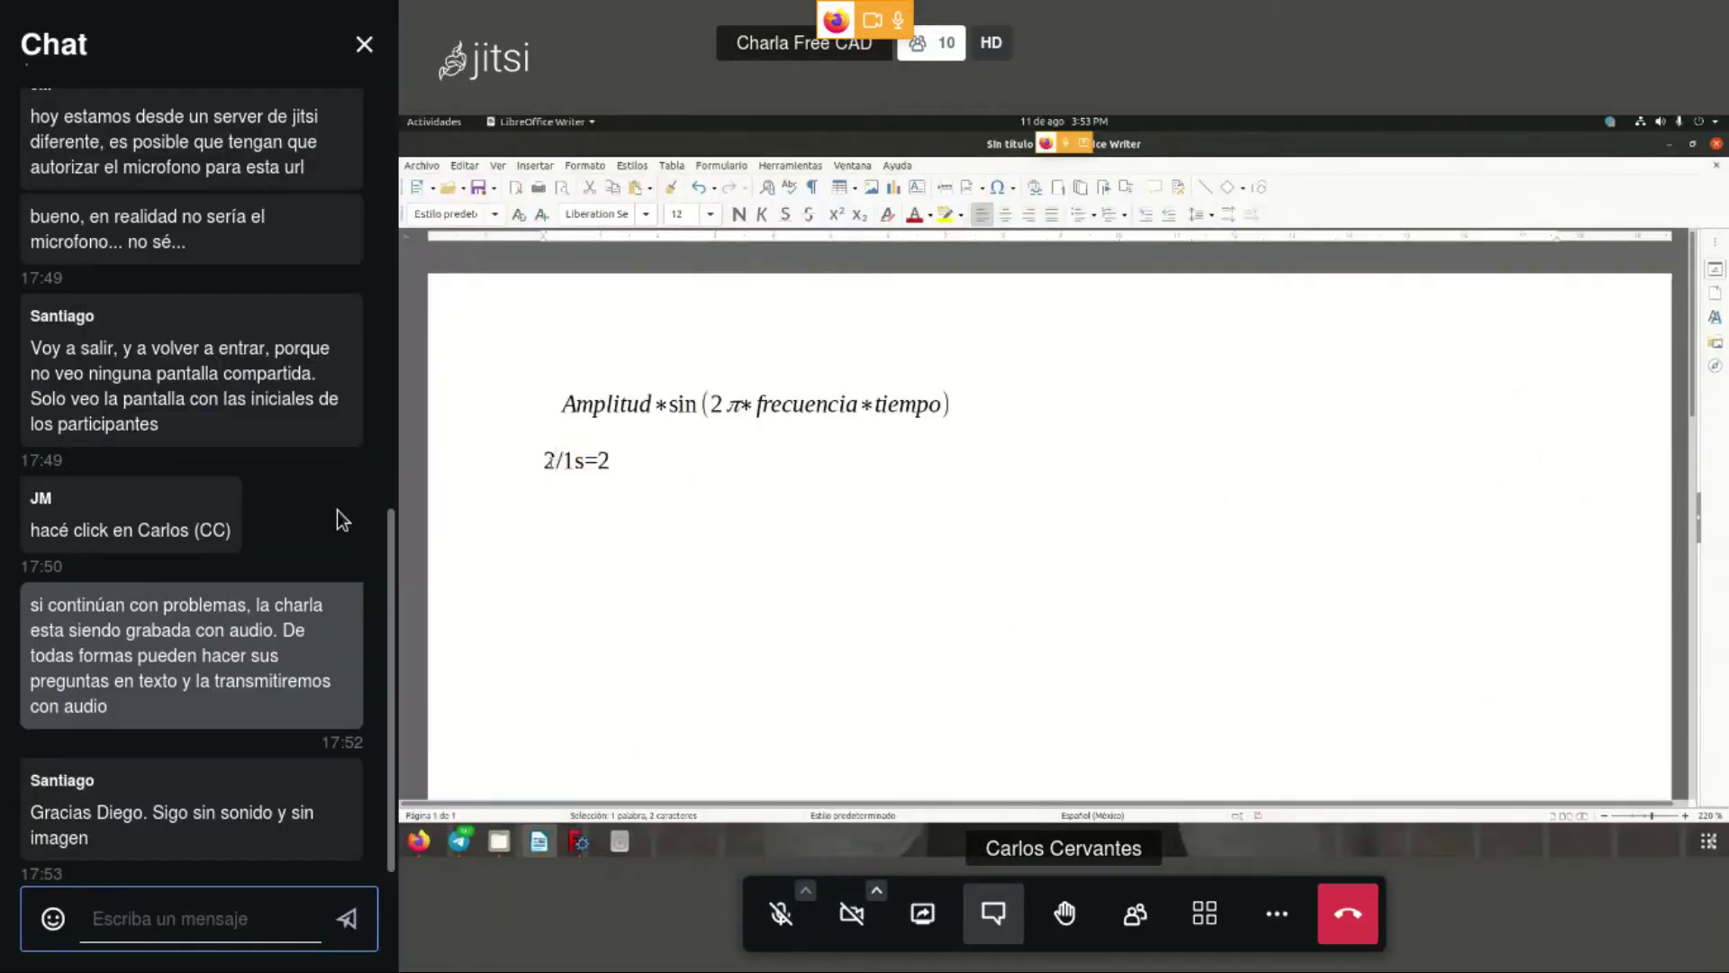
{"action": "left_click", "coordinate": [363, 45]}
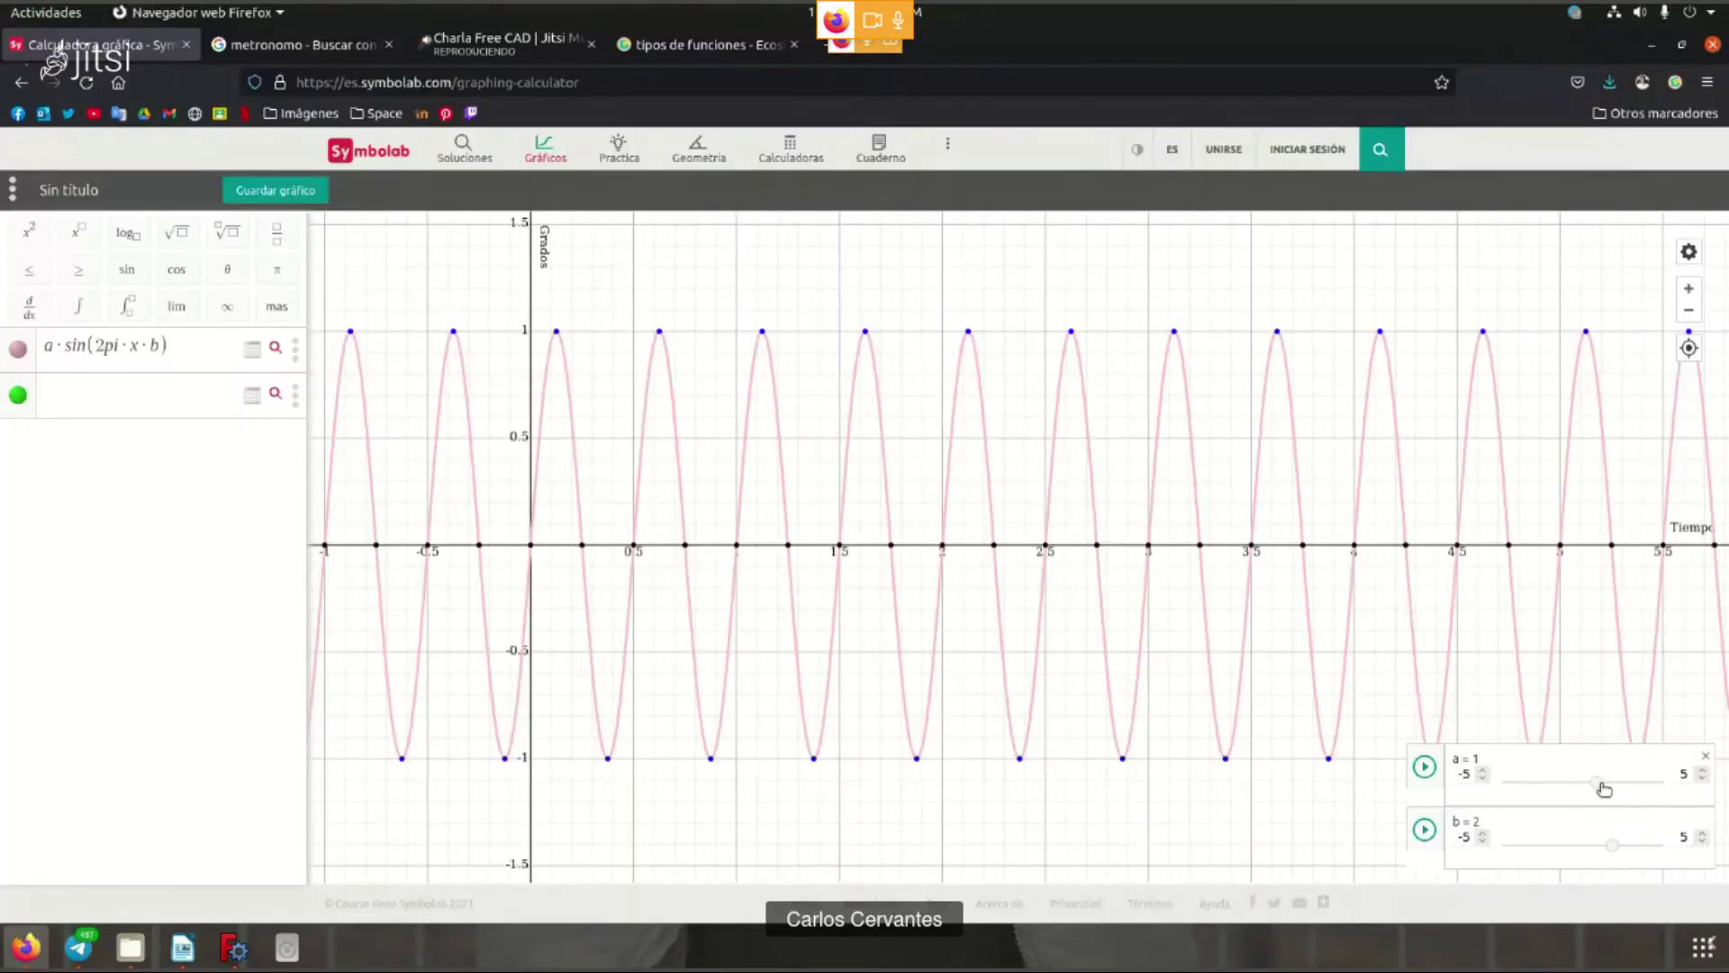
{"action": "left_click_drag", "start_coordinate": [1621, 851], "coordinate": [1628, 851]}
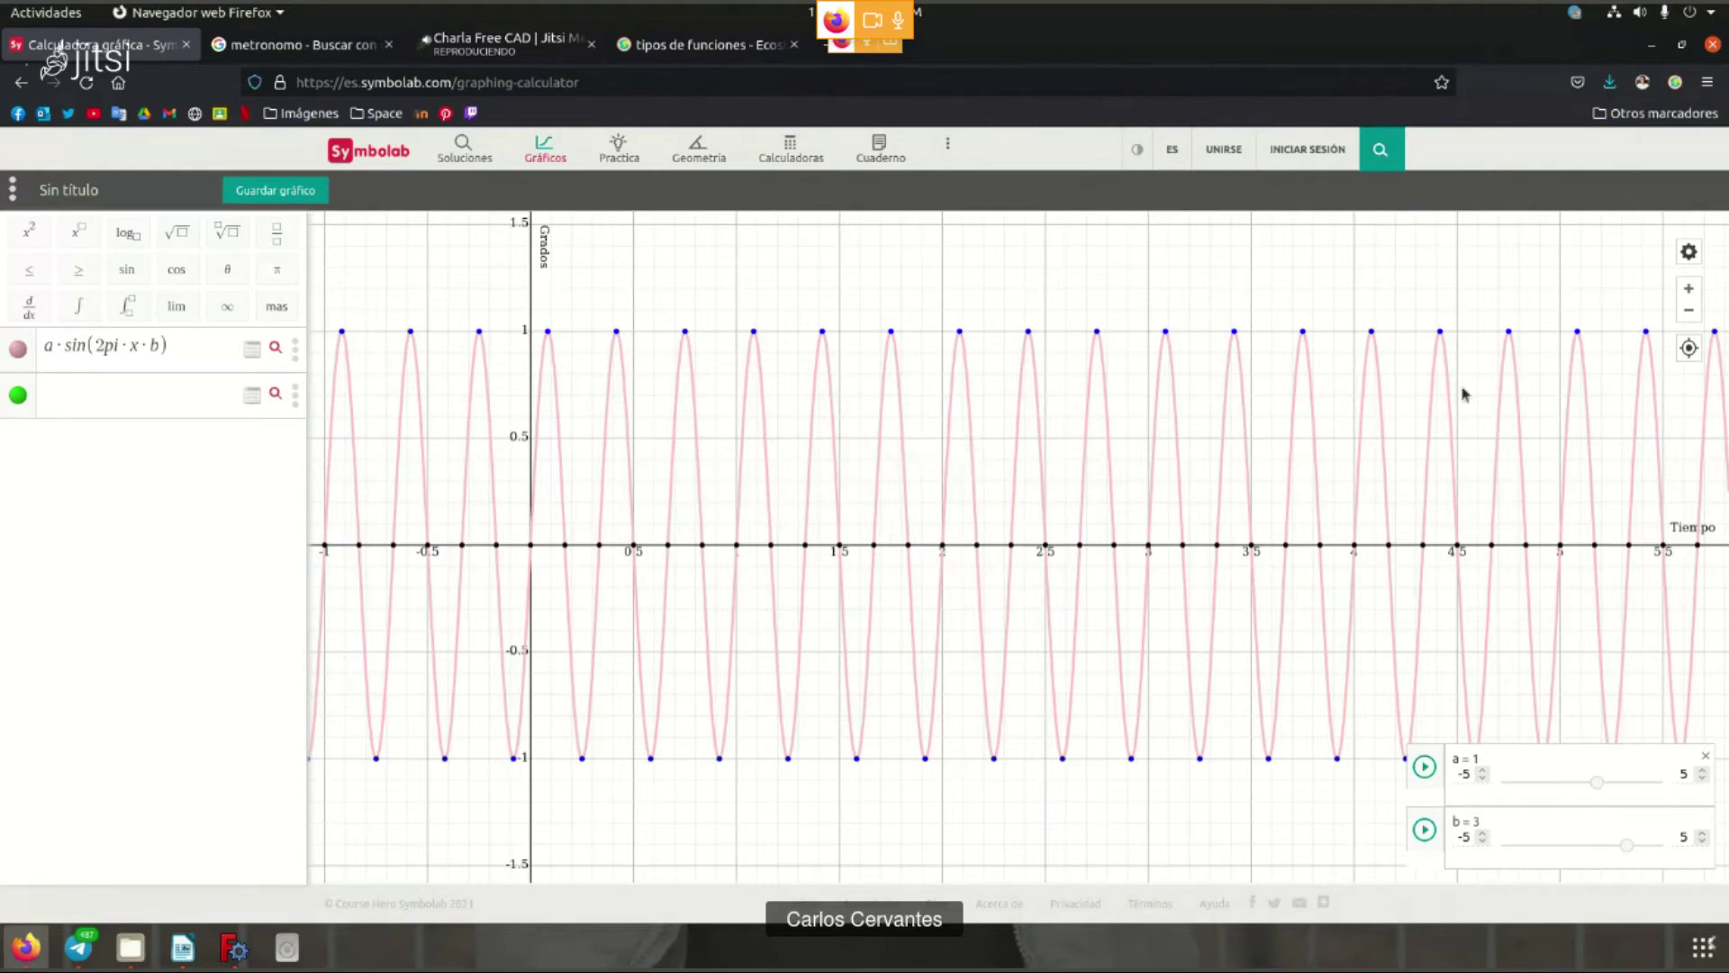
{"action": "key", "text": "alt+Tab"}
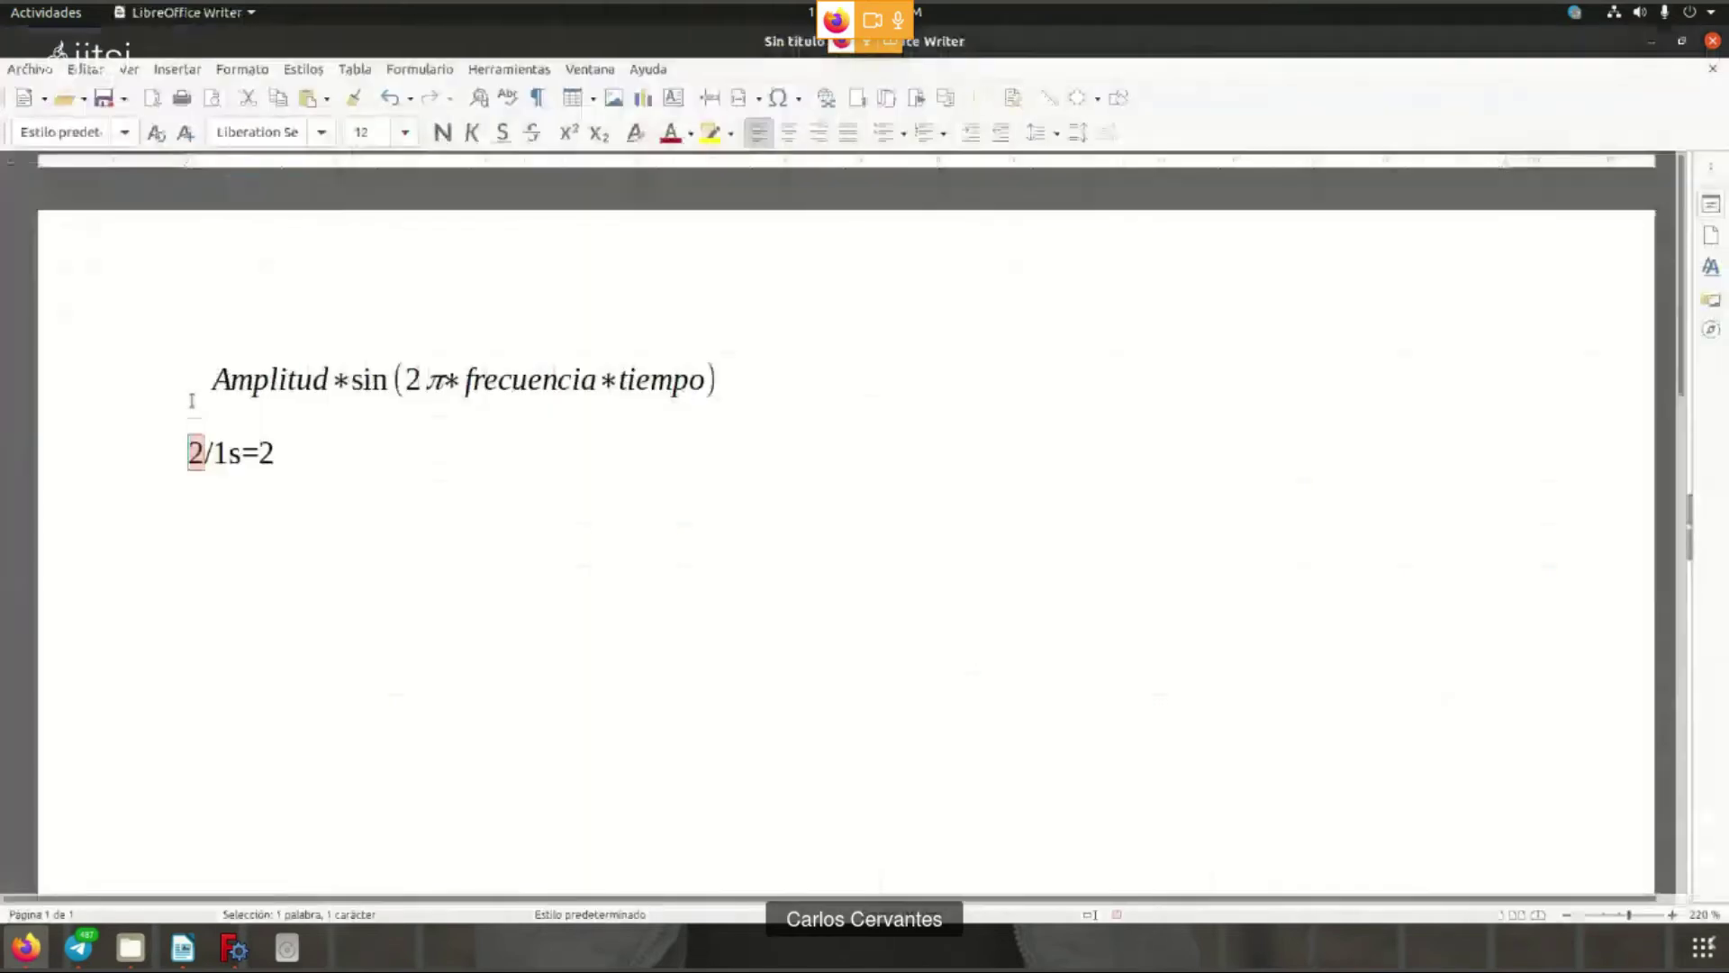
- Add 1/5s=0.2 after the 2/1s=2 note, then set Symbolab's b to 0
{"action": "left_click_drag", "start_coordinate": [184, 452], "coordinate": [306, 446]}
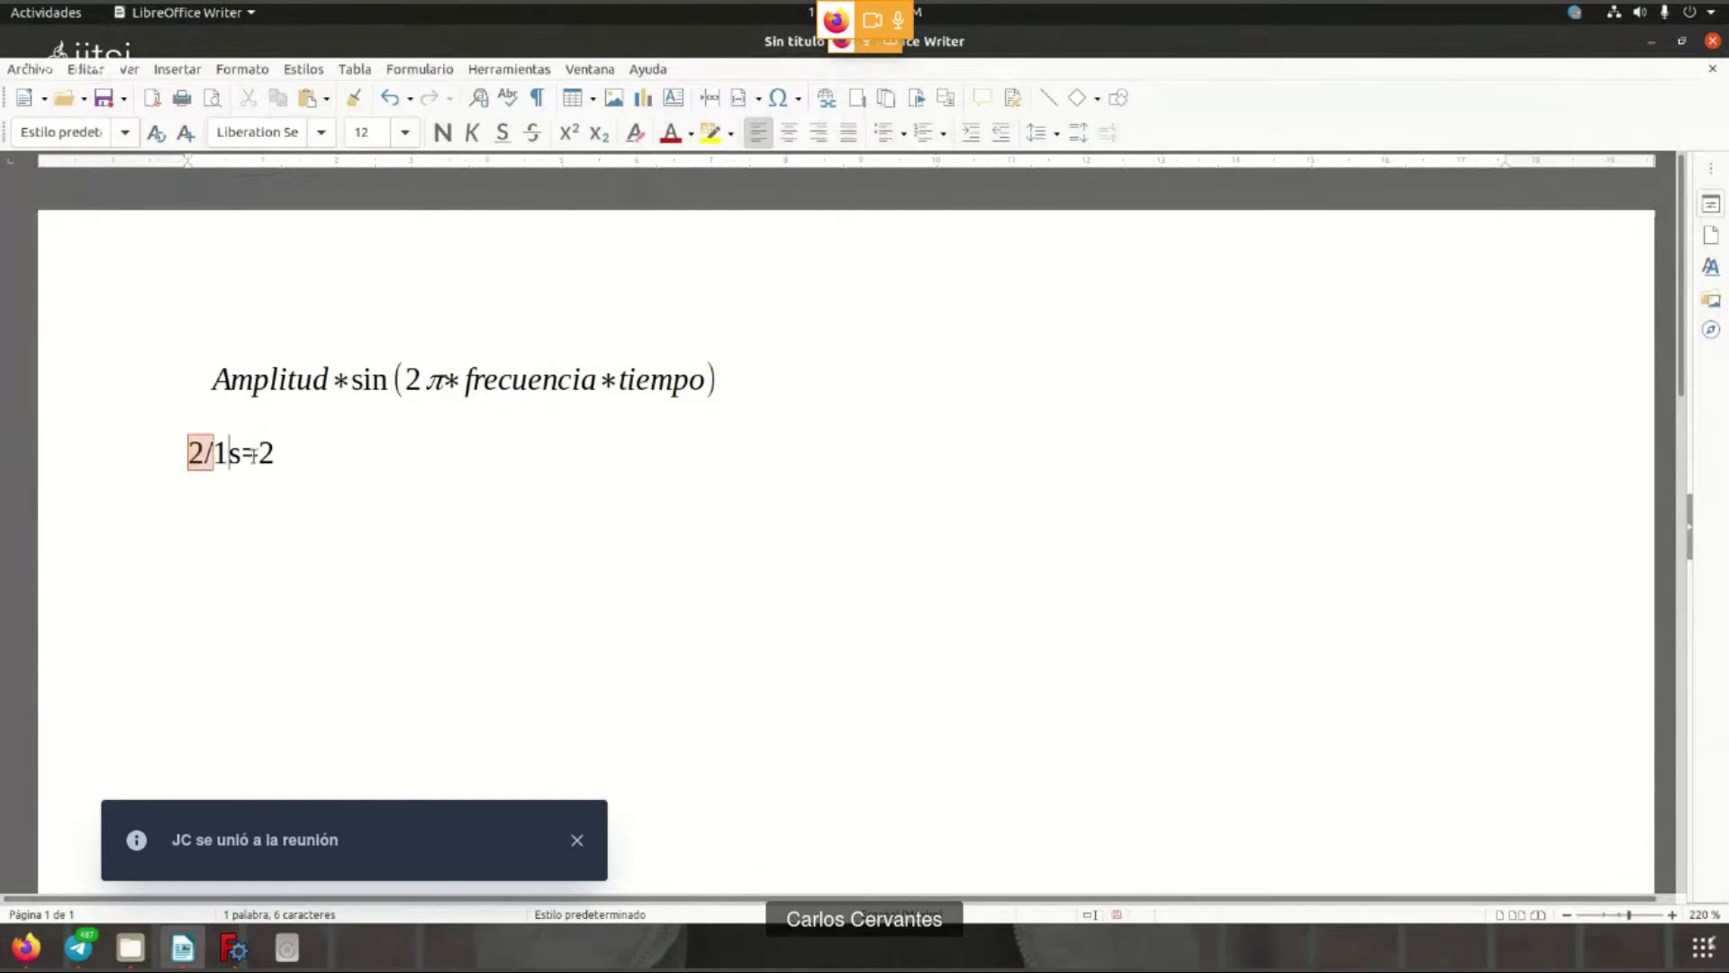
{"action": "left_click", "coordinate": [306, 445]}
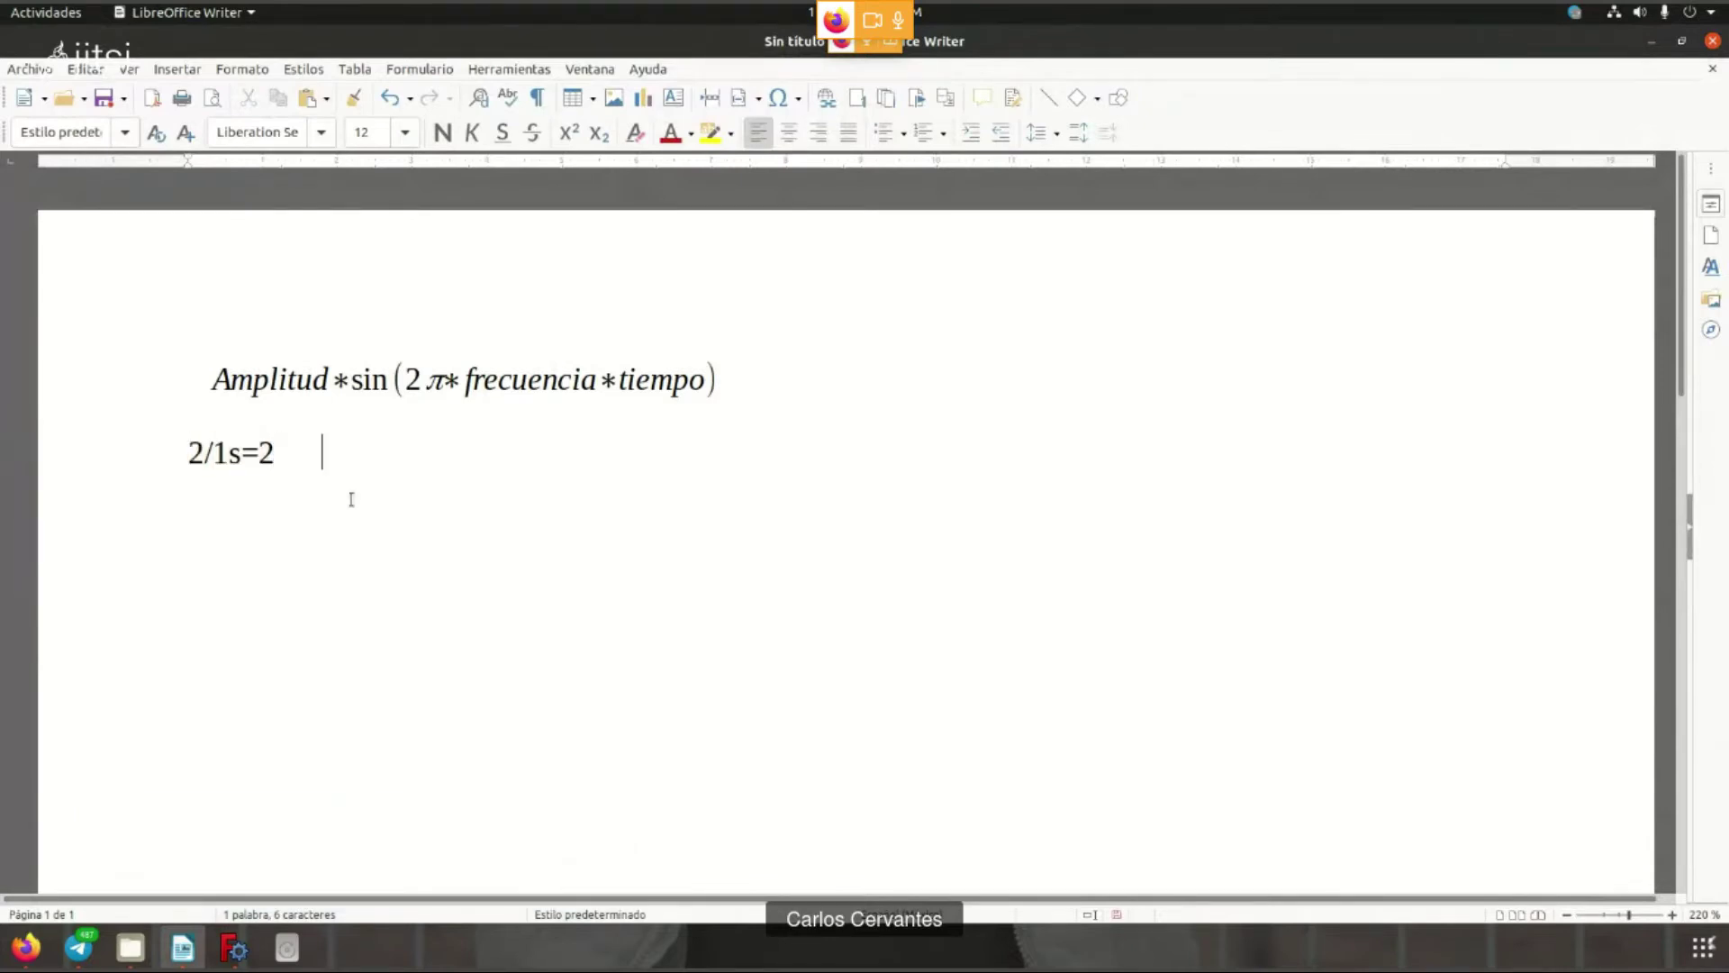
{"action": "type", "text": "1/"}
{"action": "type", "text": "5s="}
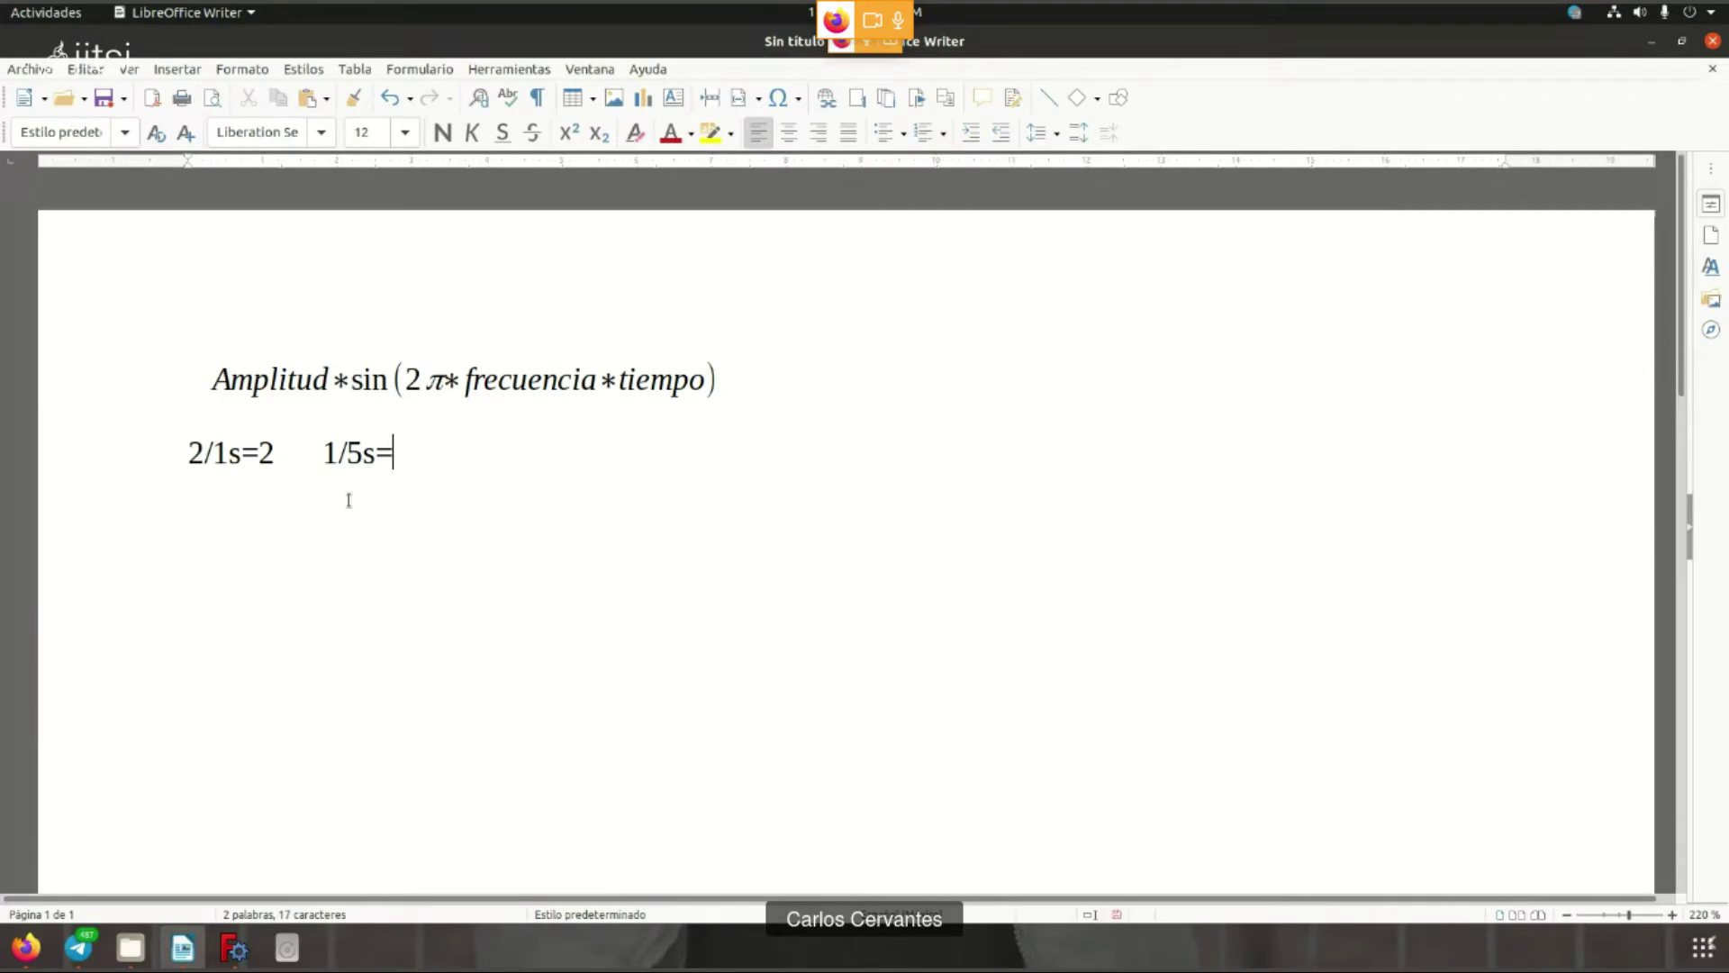
{"action": "type", "text": "0.2"}
{"action": "double_click", "coordinate": [423, 425]}
{"action": "key", "text": "alt+Tab"}
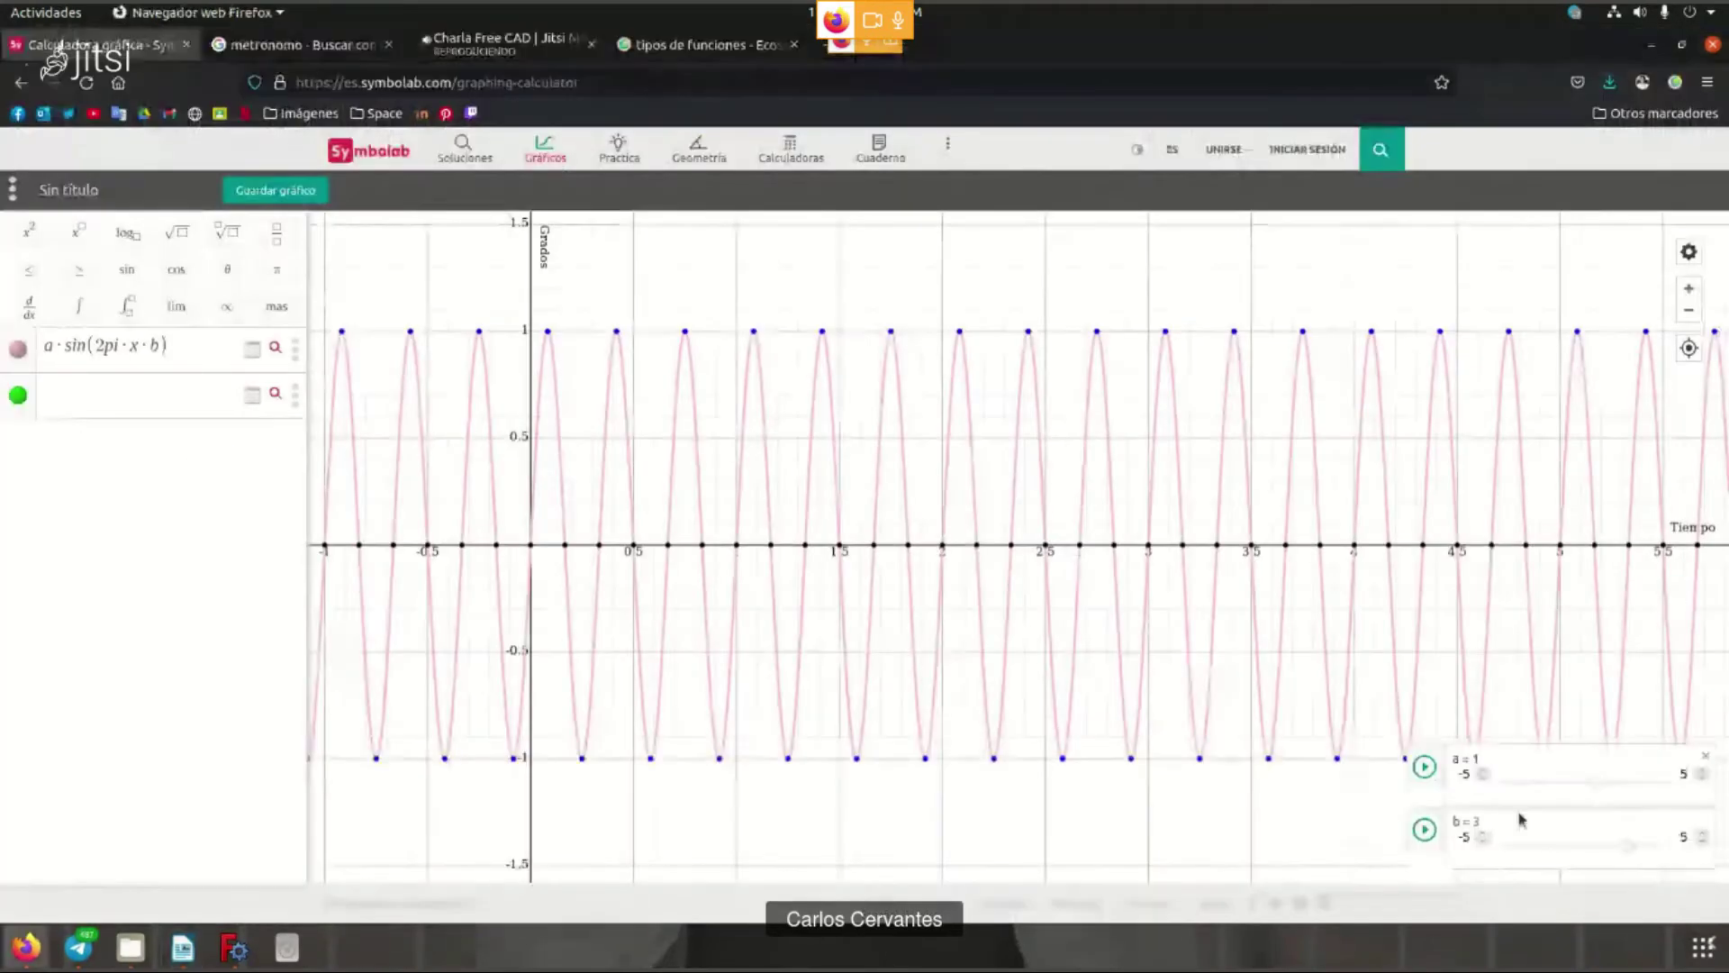
{"action": "left_click_drag", "start_coordinate": [1629, 845], "coordinate": [1588, 849]}
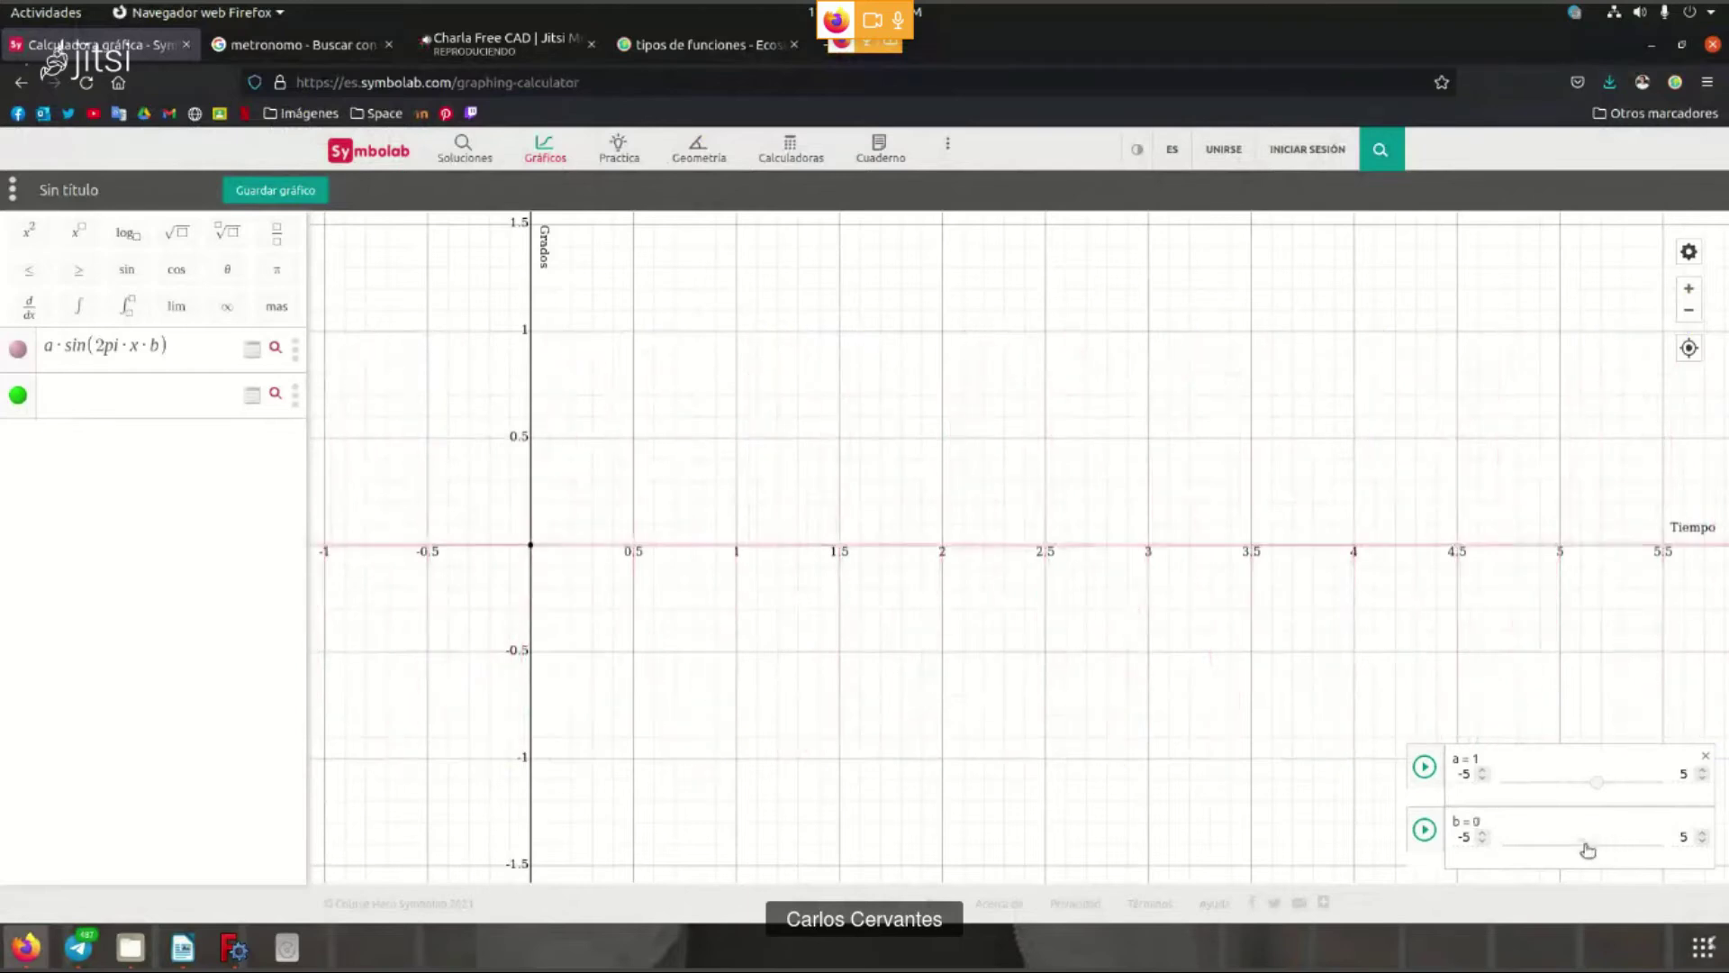
- Limit the b range to 0–1, set b to 1, then replace b in the expression with 0.2
{"action": "left_click", "coordinate": [1706, 847]}
{"action": "left_click", "coordinate": [1484, 836]}
{"action": "left_click_drag", "start_coordinate": [1528, 852], "coordinate": [1648, 846]}
{"action": "left_click", "coordinate": [153, 348]}
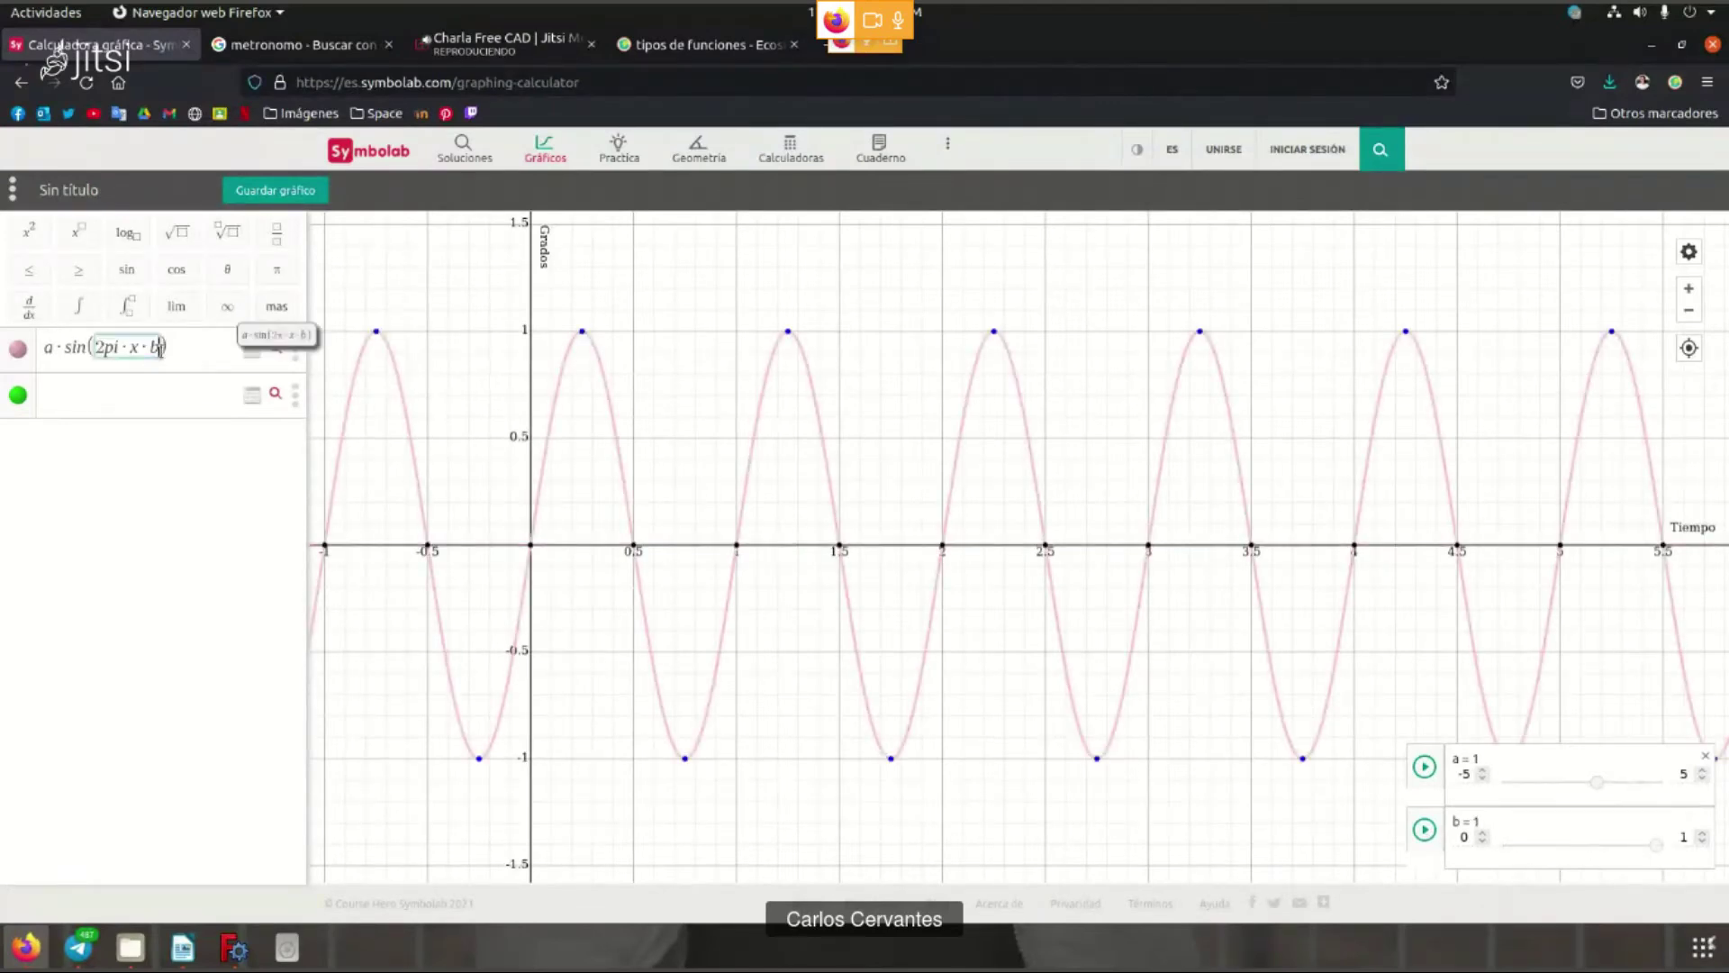
{"action": "type", "text": "0.2"}
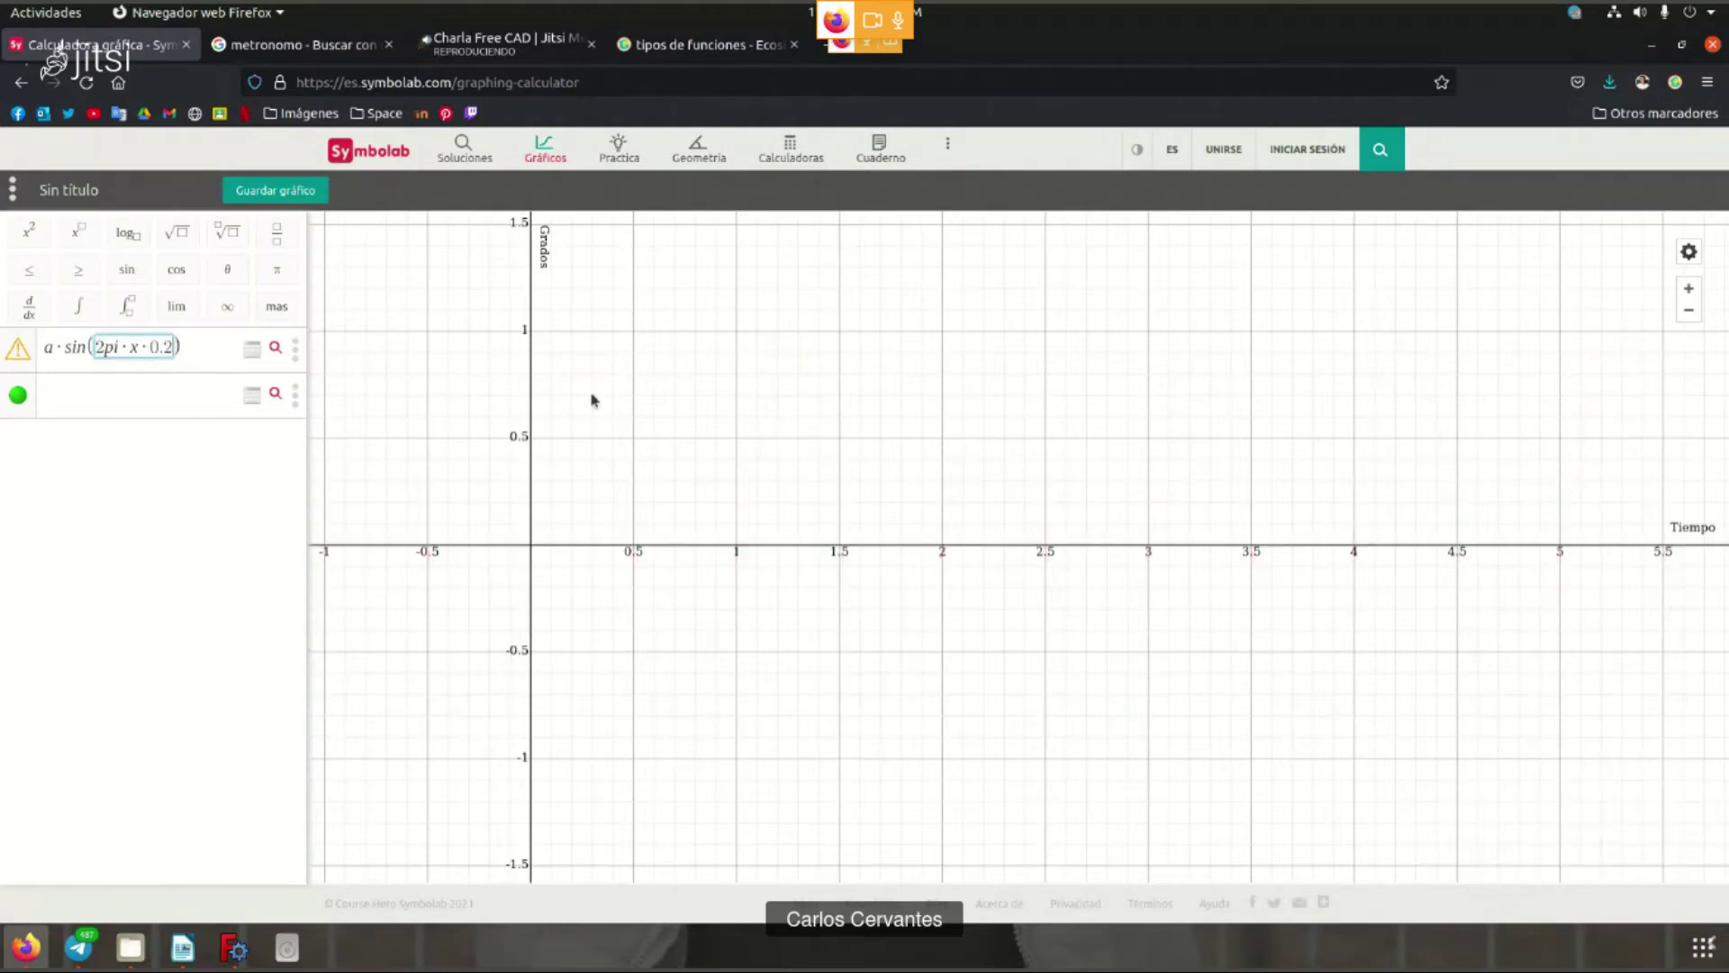
- Select the 1/5s=0.2 period note in Writer and return to the Symbolab sine graph
{"action": "key", "text": "alt+Tab"}
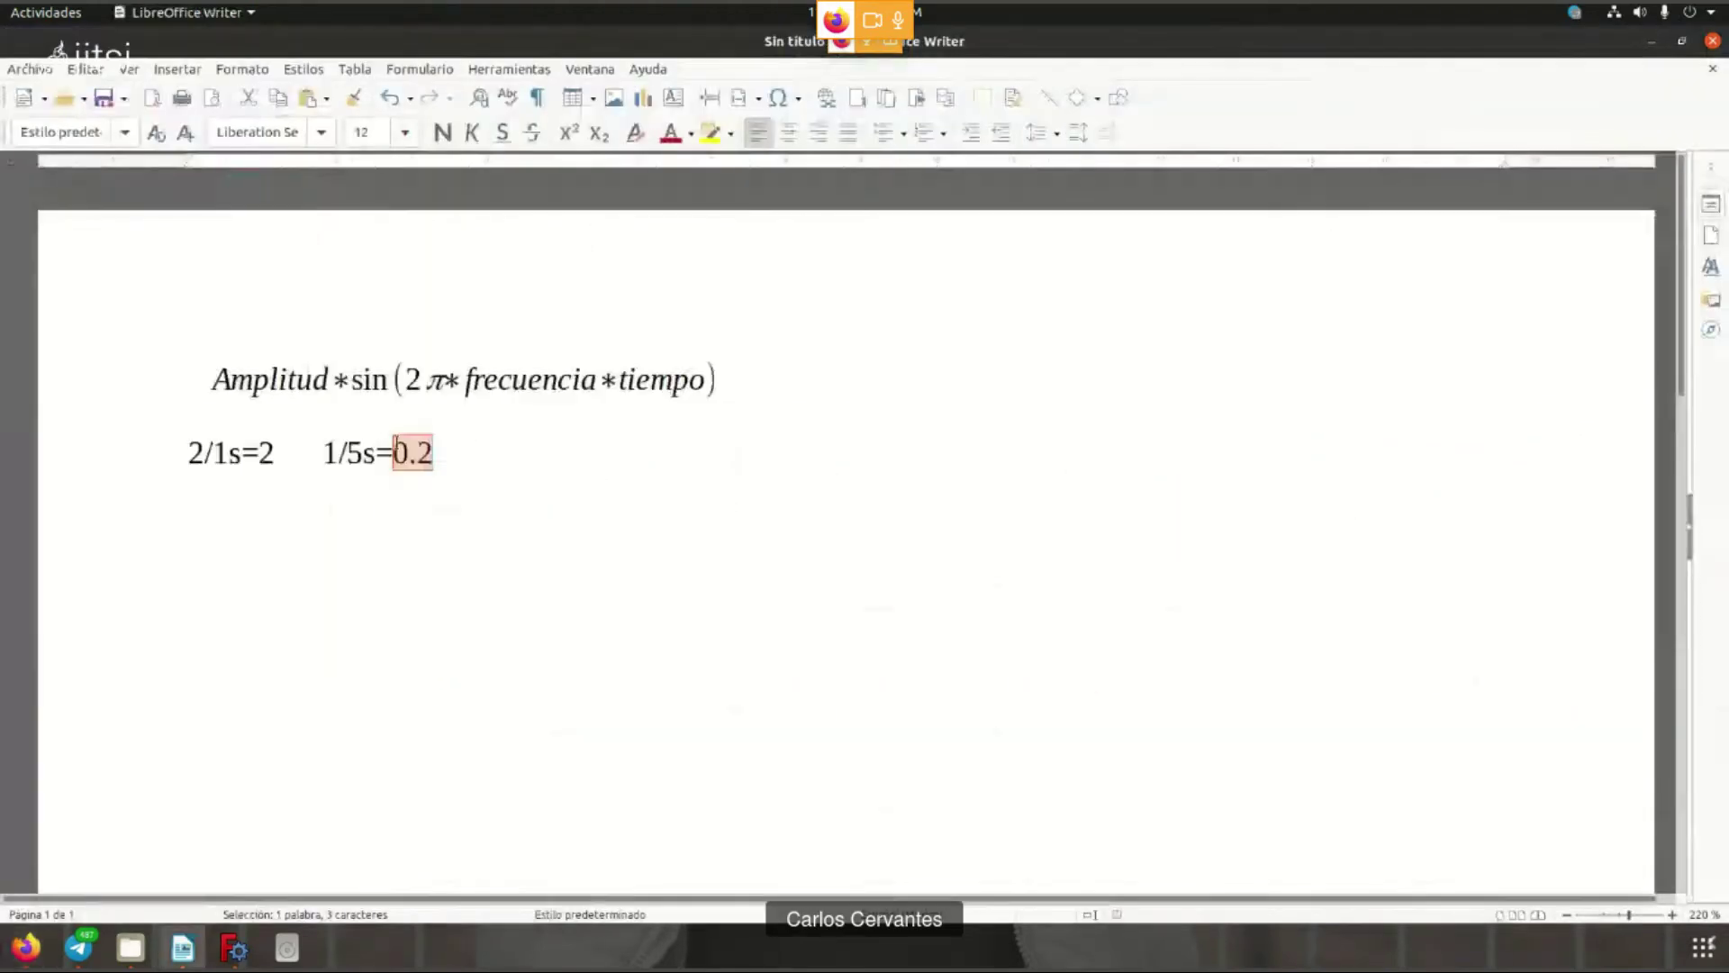
{"action": "left_click_drag", "start_coordinate": [321, 452], "coordinate": [376, 453]}
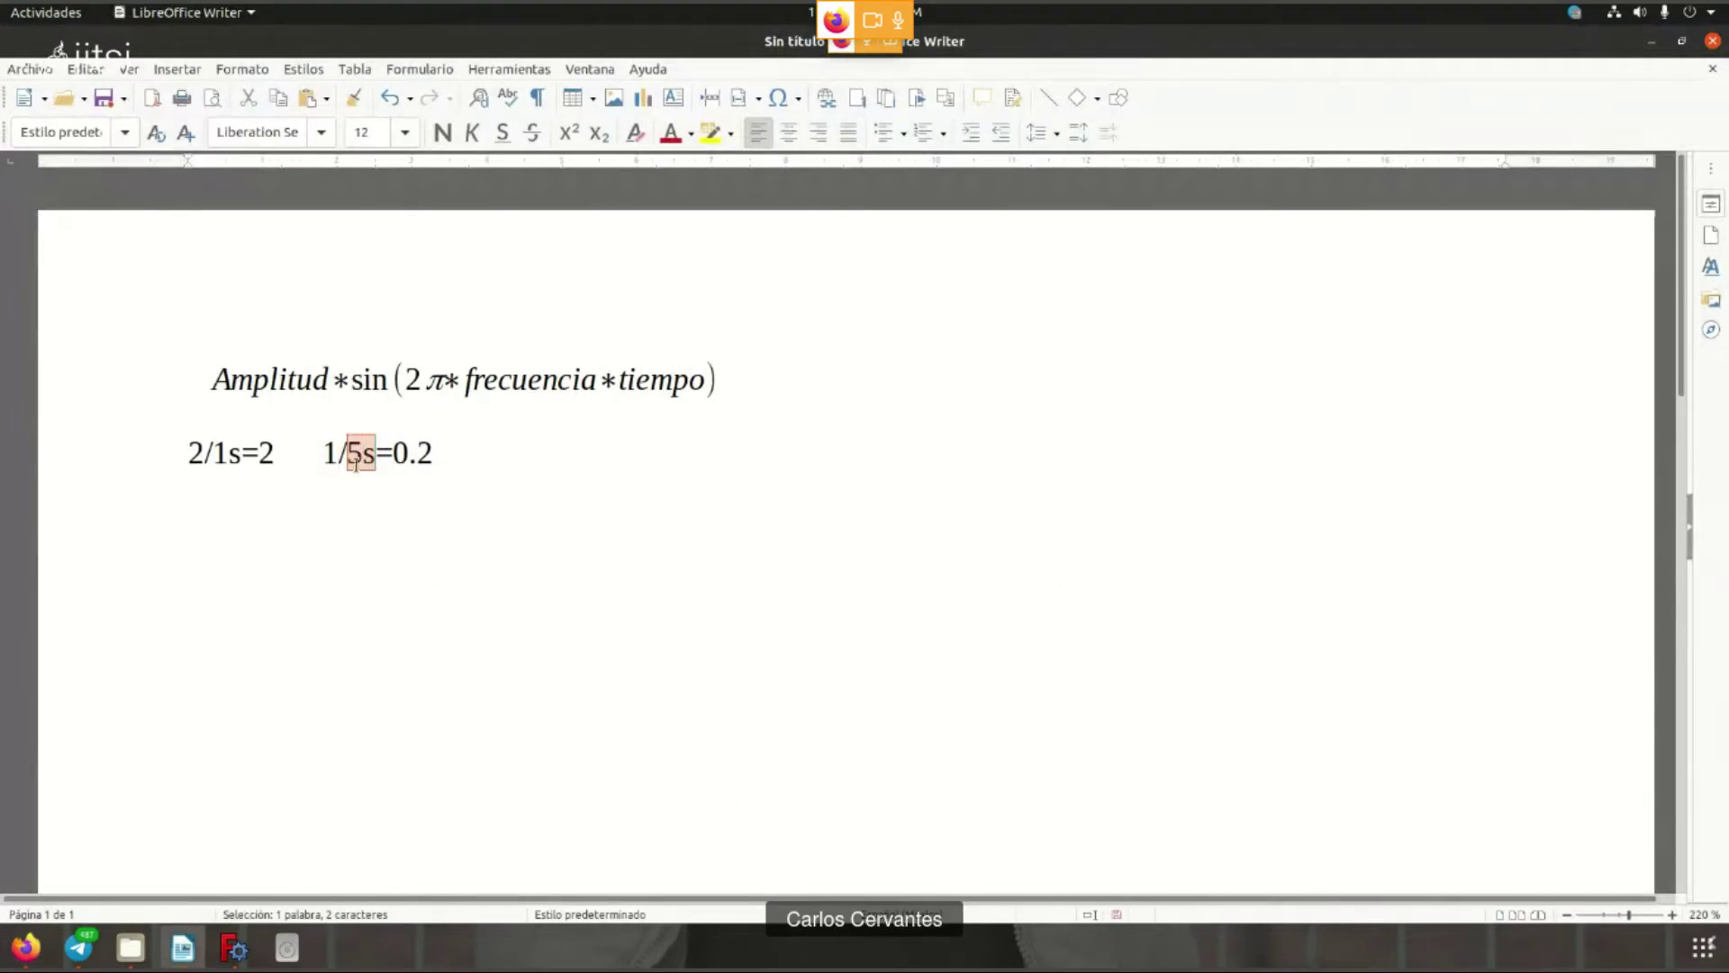
{"action": "key", "text": "alt+Tab"}
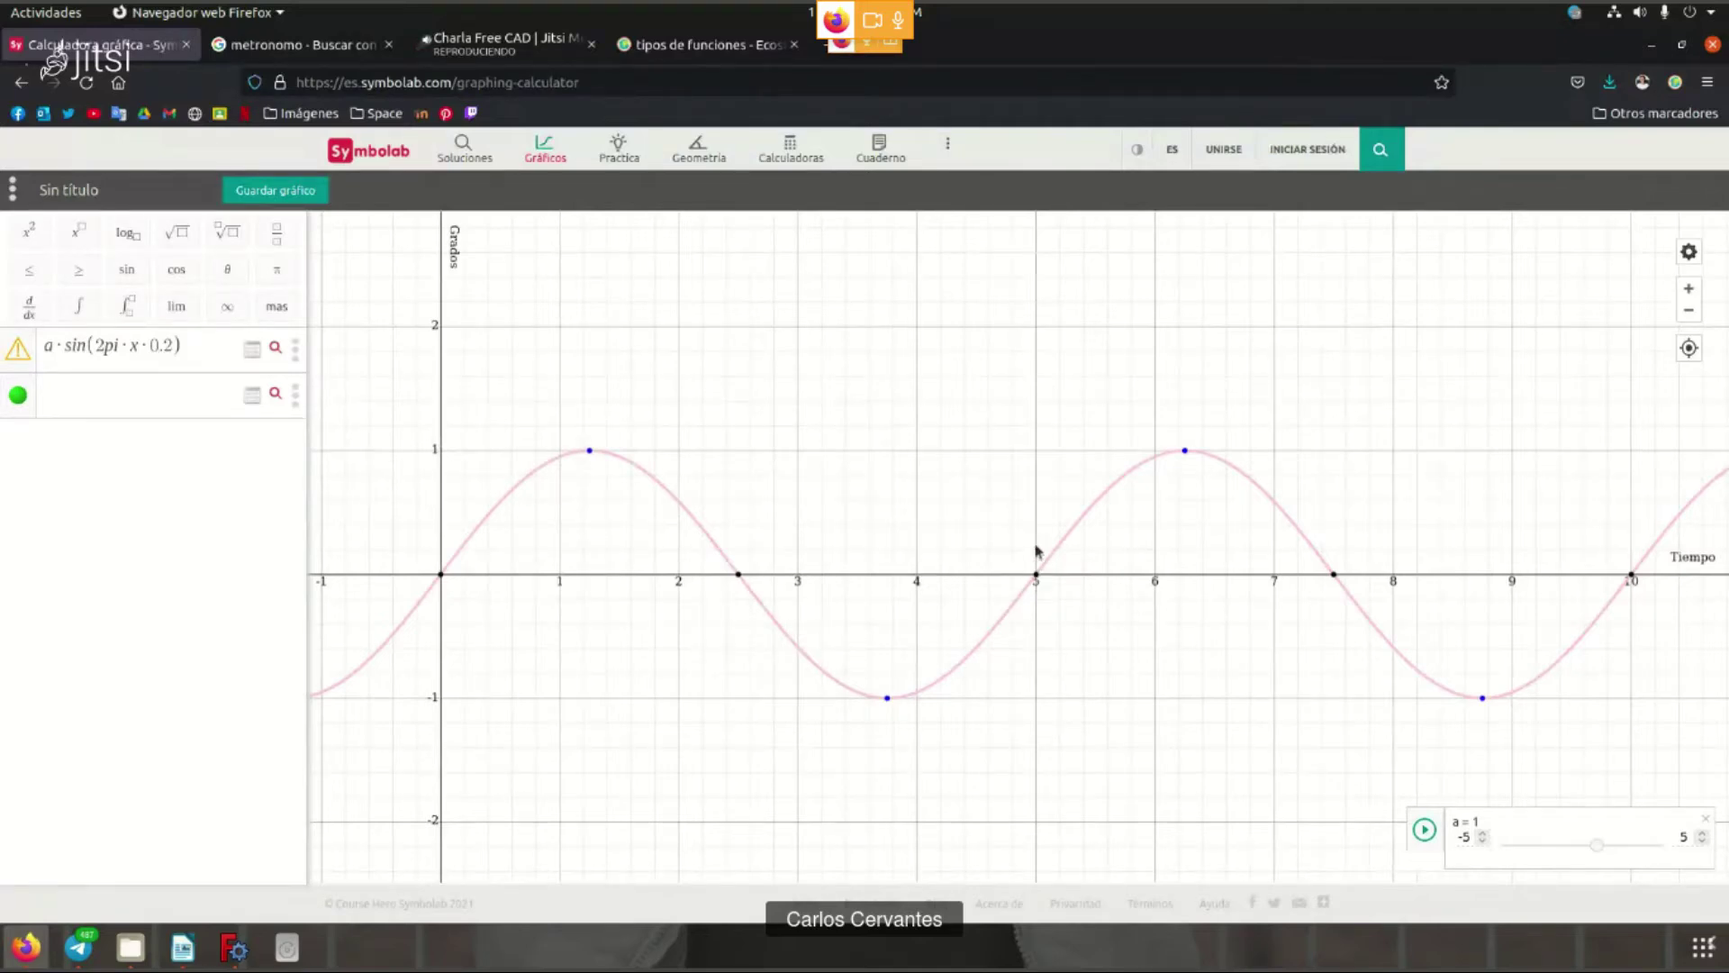
- Select the 0.2 frequency value in the Symbolab expression a·sin(2pi·x·0.2)
{"action": "left_click", "coordinate": [151, 346]}
{"action": "left_click_drag", "start_coordinate": [165, 347], "coordinate": [232, 463]}
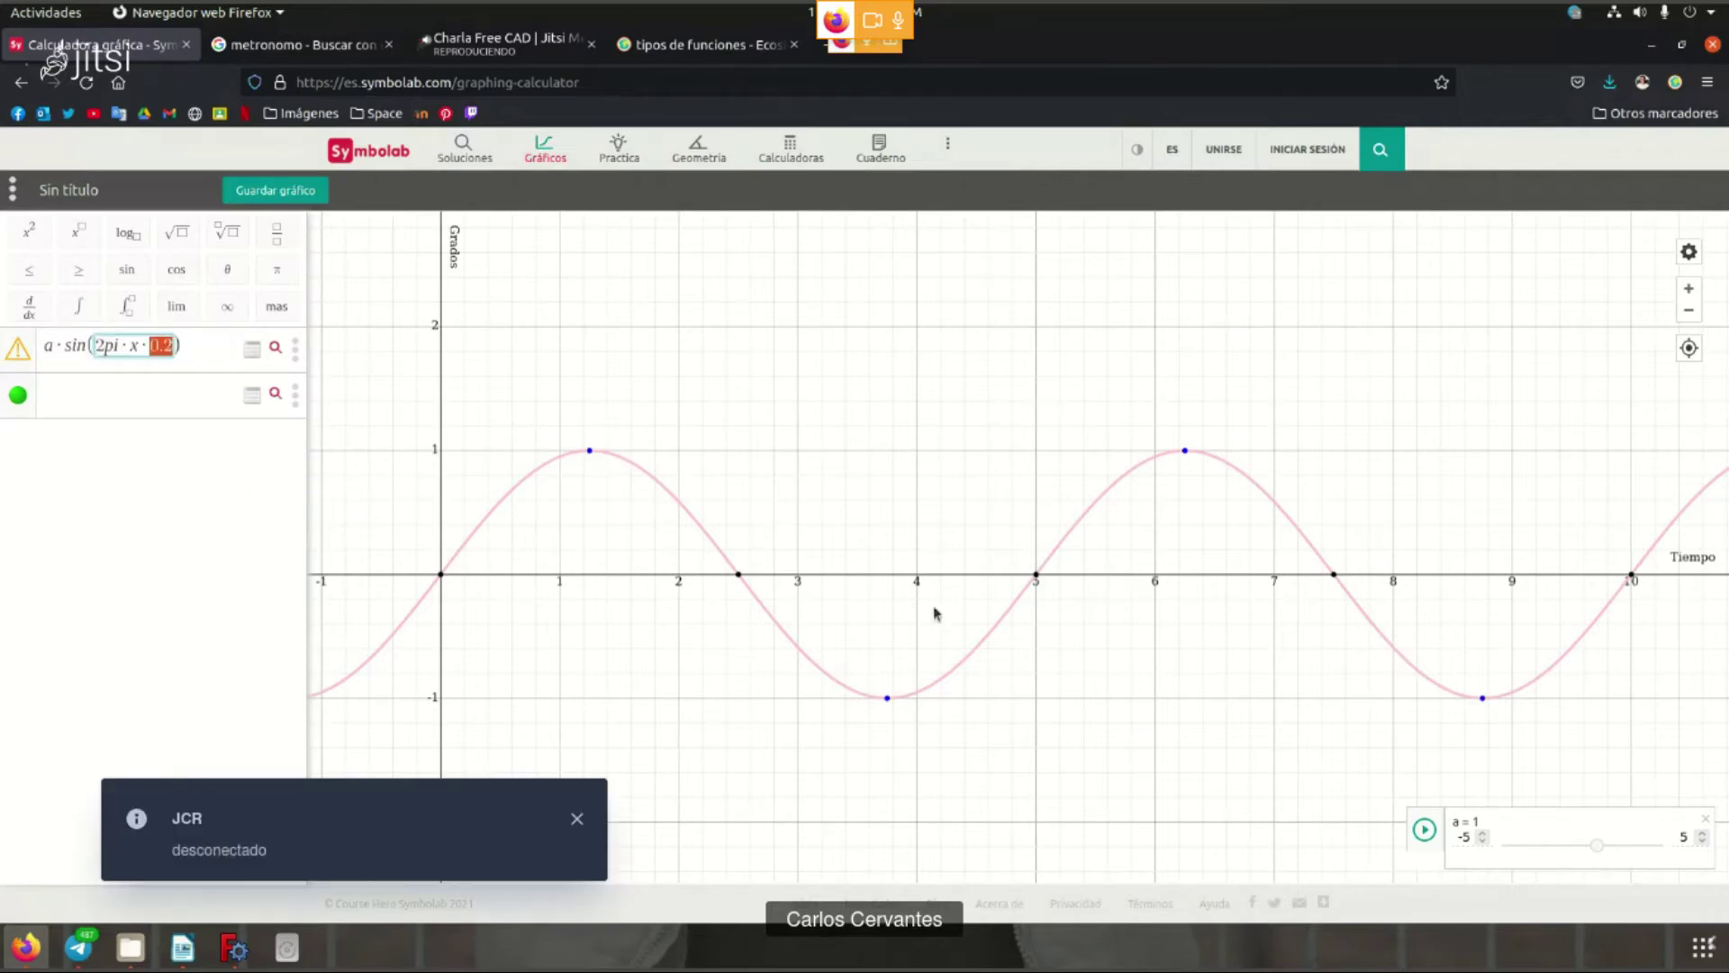
{"action": "left_click_drag", "start_coordinate": [686, 453], "coordinate": [113, 330]}
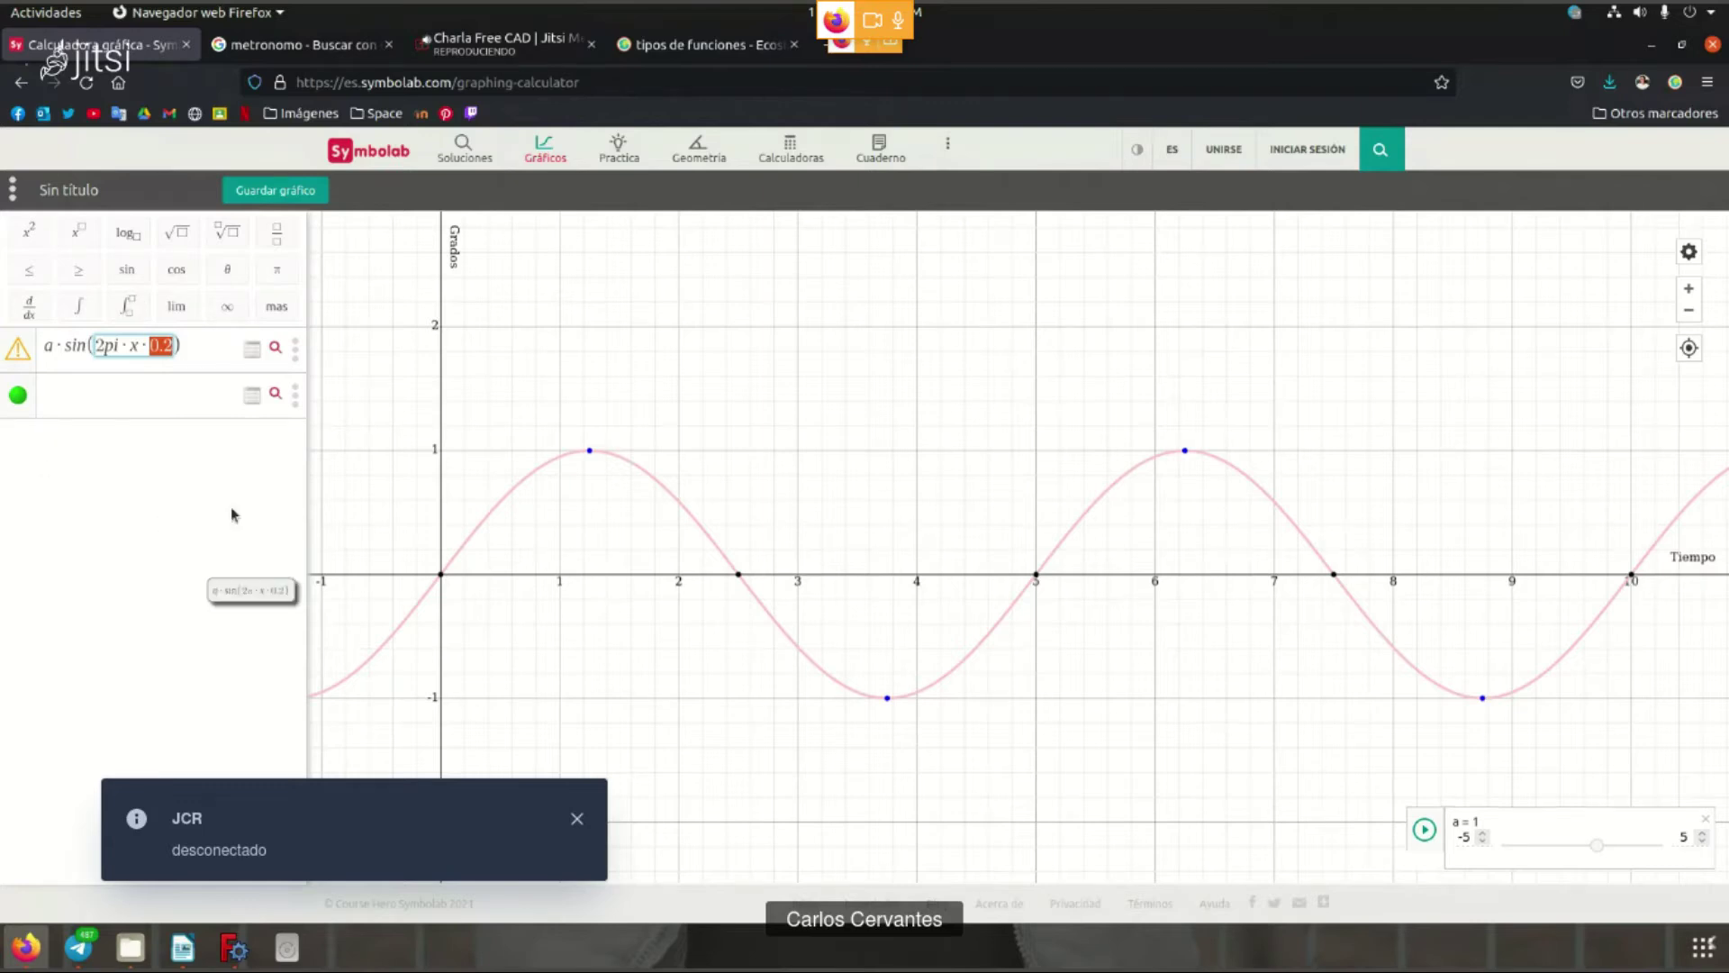
- In the Writer formula notes, select the two note lines and place the caret on the formula
{"action": "left_click", "coordinate": [234, 947]}
{"action": "left_click_drag", "start_coordinate": [813, 554], "coordinate": [160, 378]}
{"action": "left_click", "coordinate": [200, 385]}
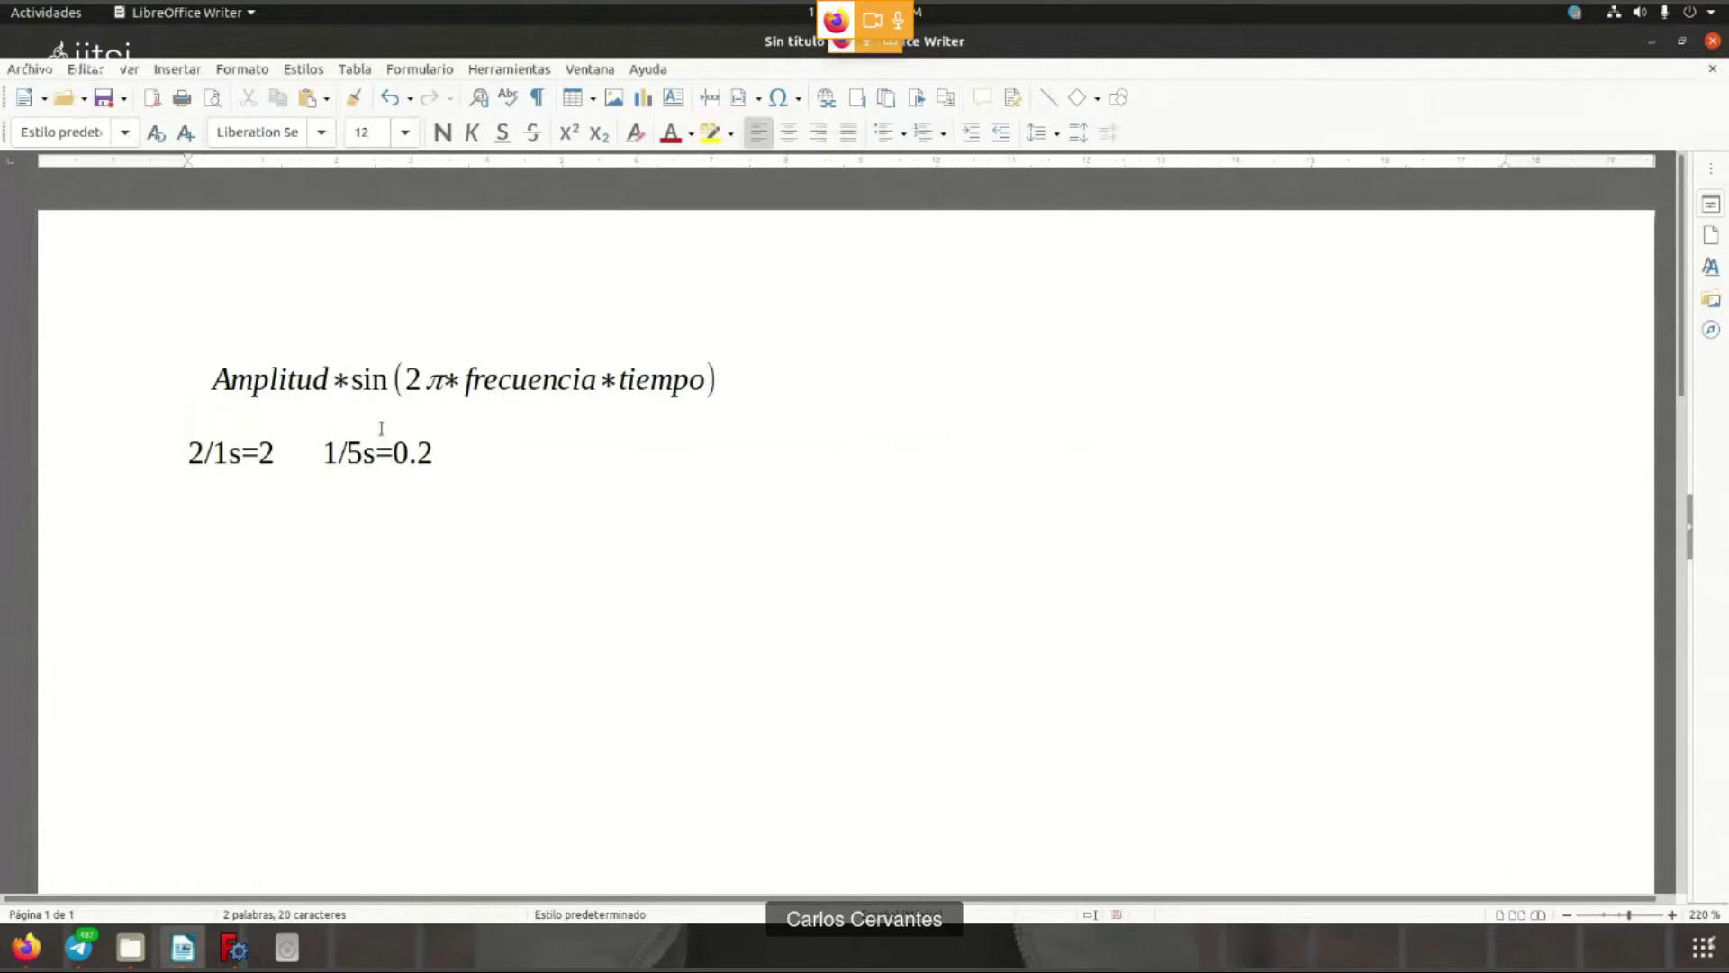
- Open the sine formula in Math edit mode at the frecuencia term, then return to FreeCAD
{"action": "double_click", "coordinate": [297, 389]}
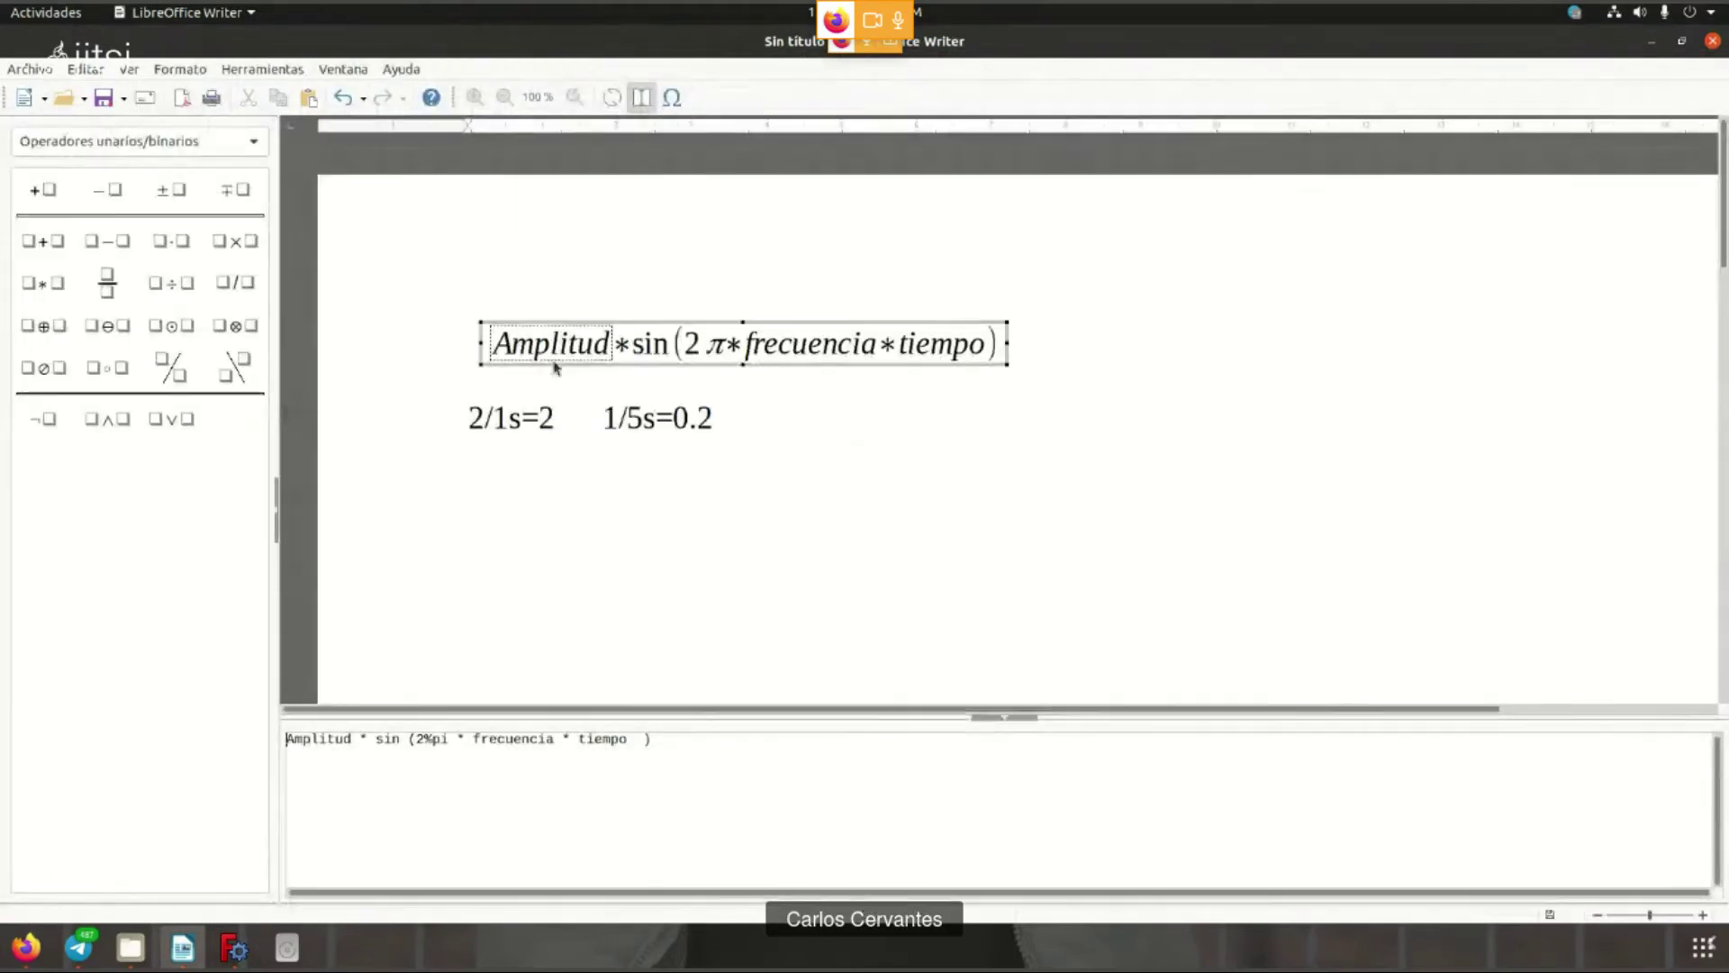
{"action": "left_click", "coordinate": [833, 365]}
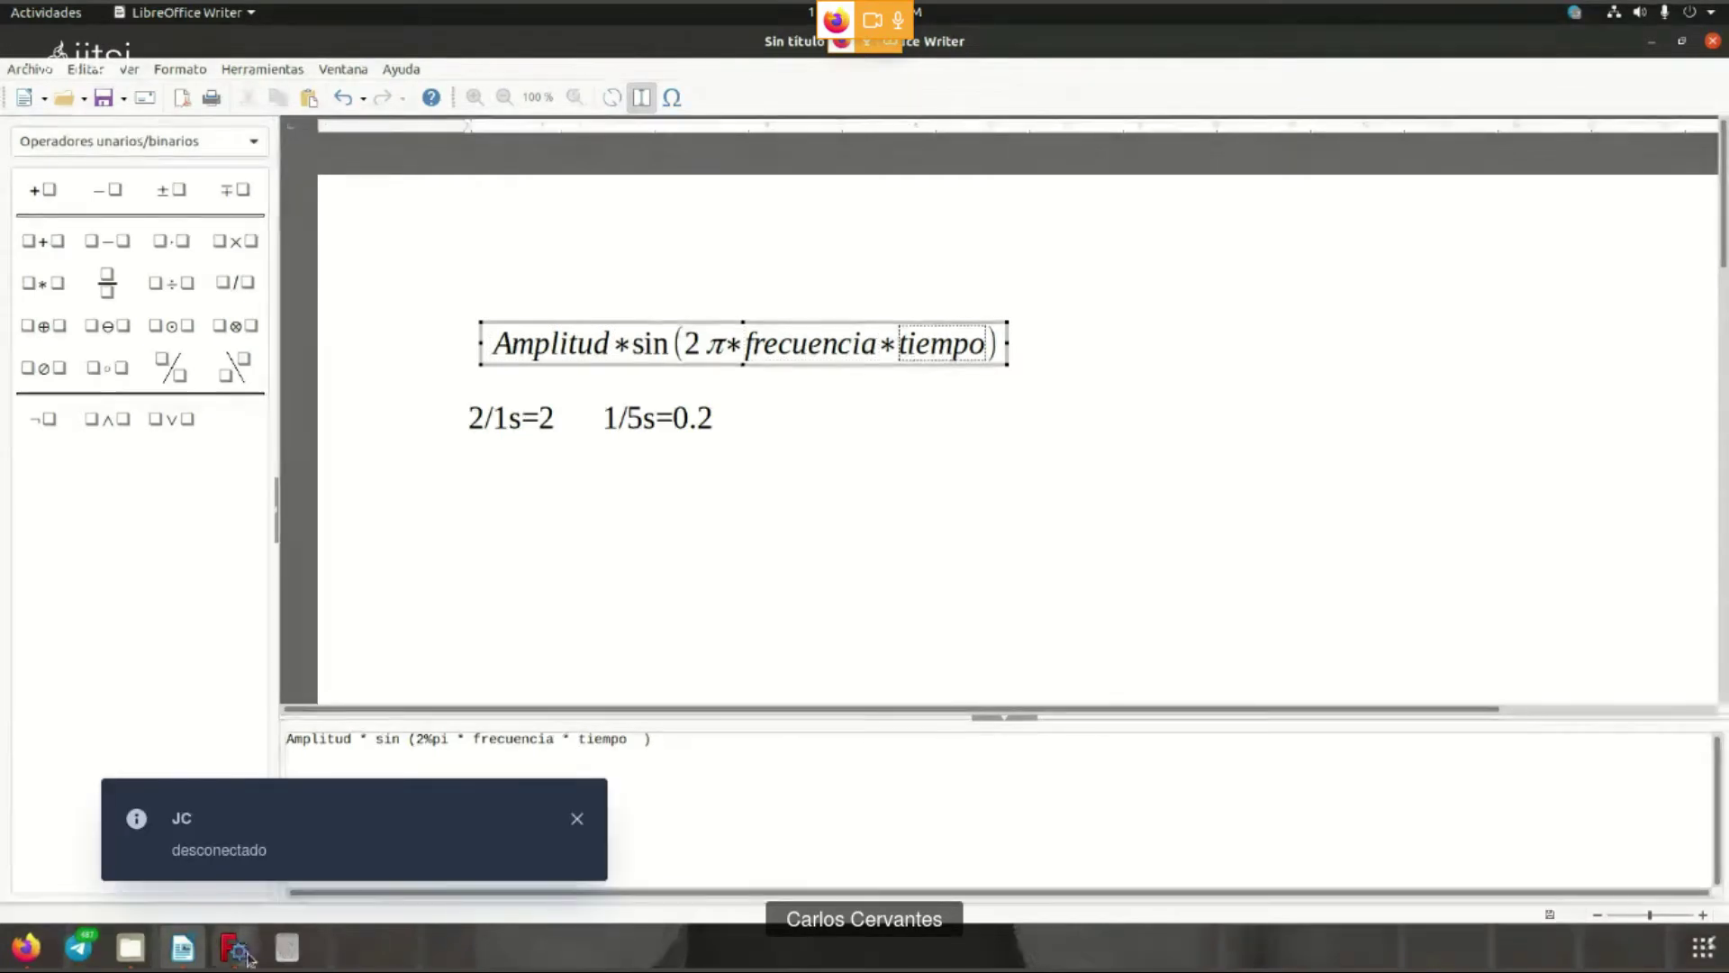
{"action": "key", "text": "alt+Tab"}
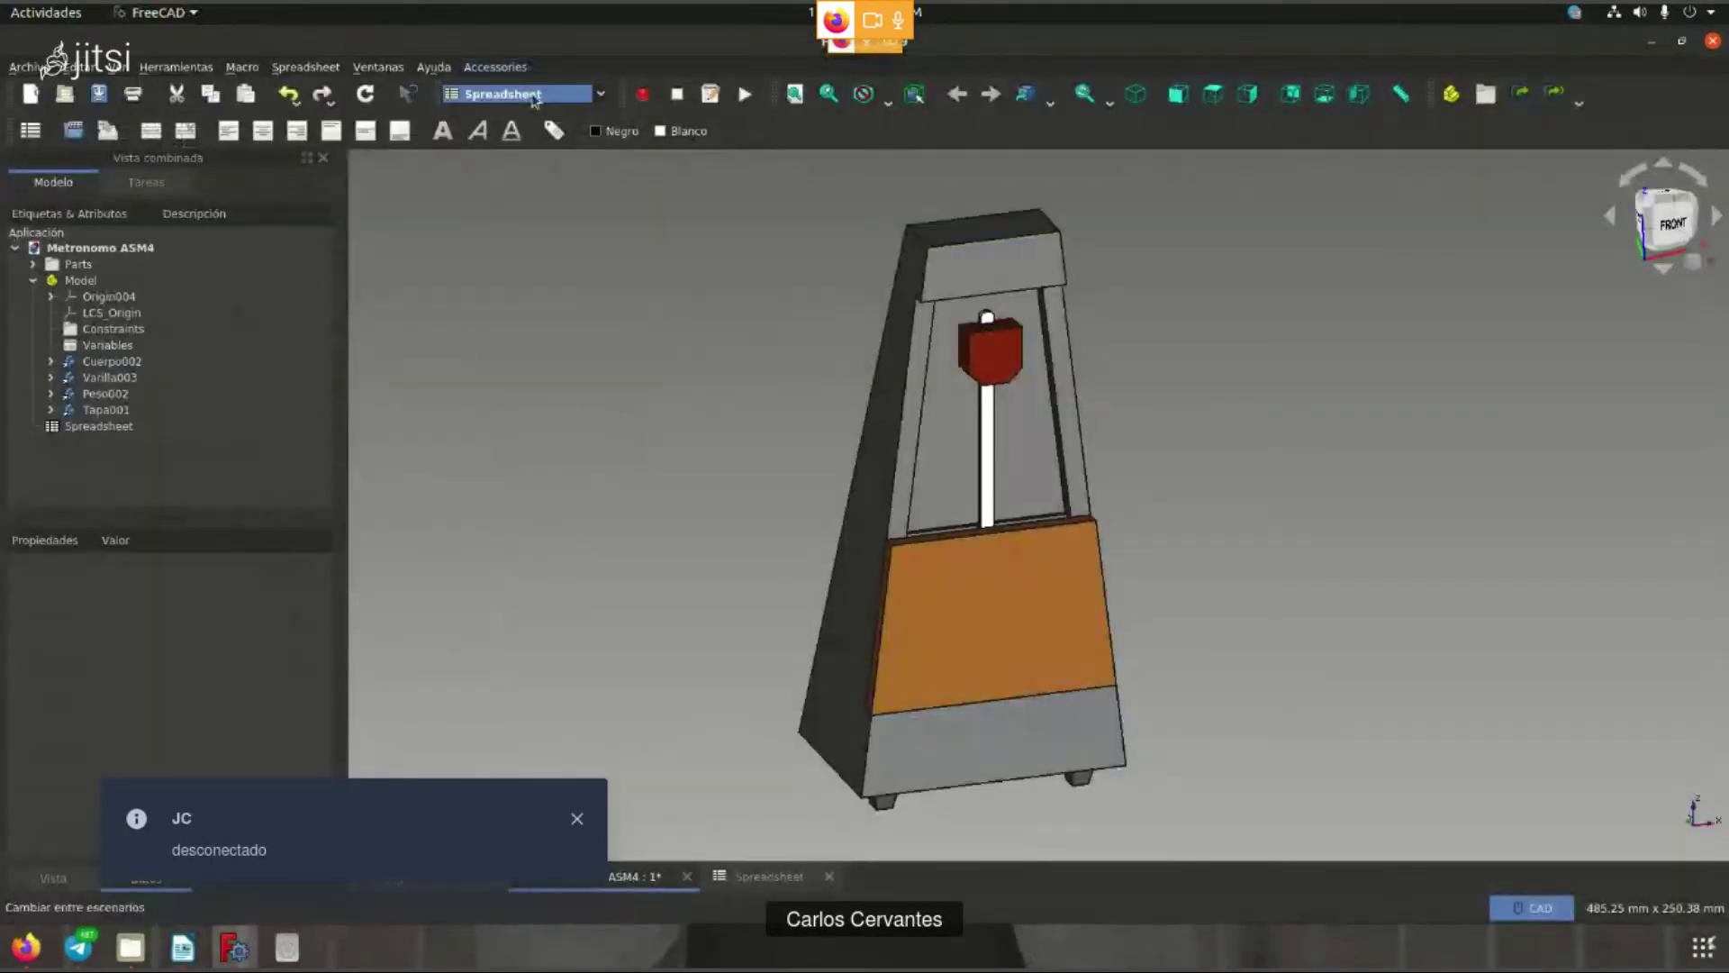
- Open the metronome Spreadsheet and enter the label Entrada in cell B2
{"action": "left_click", "coordinate": [531, 94]}
{"action": "left_click", "coordinate": [390, 388]}
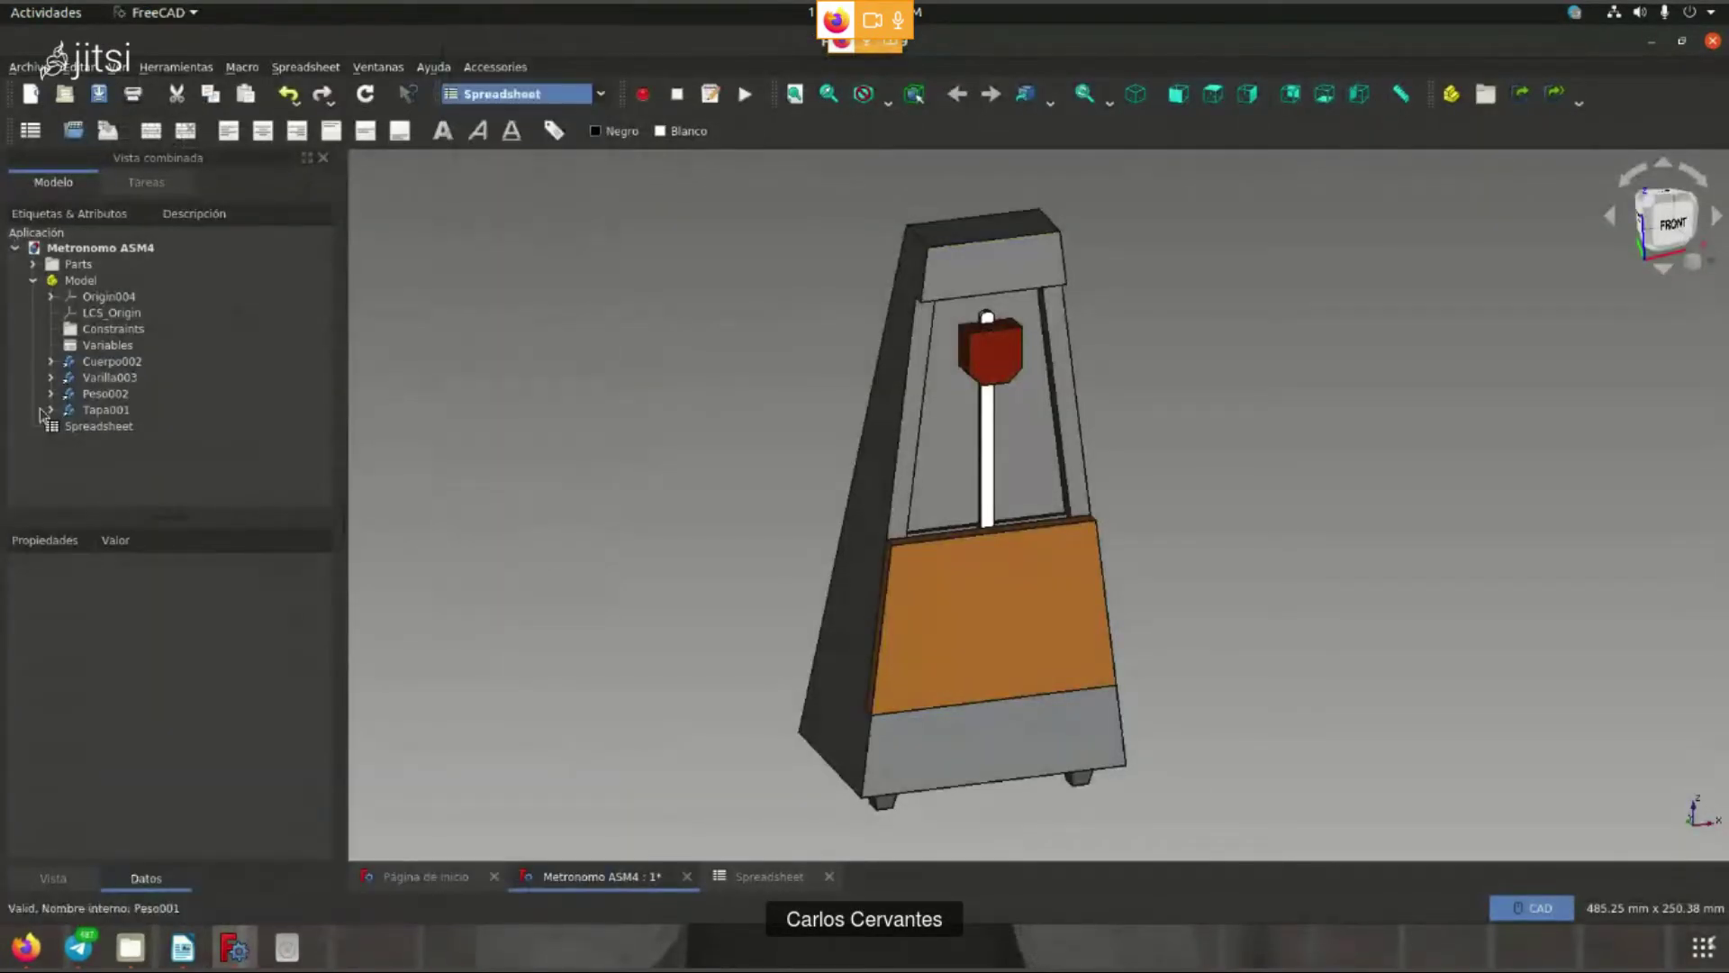
{"action": "double_click", "coordinate": [98, 426]}
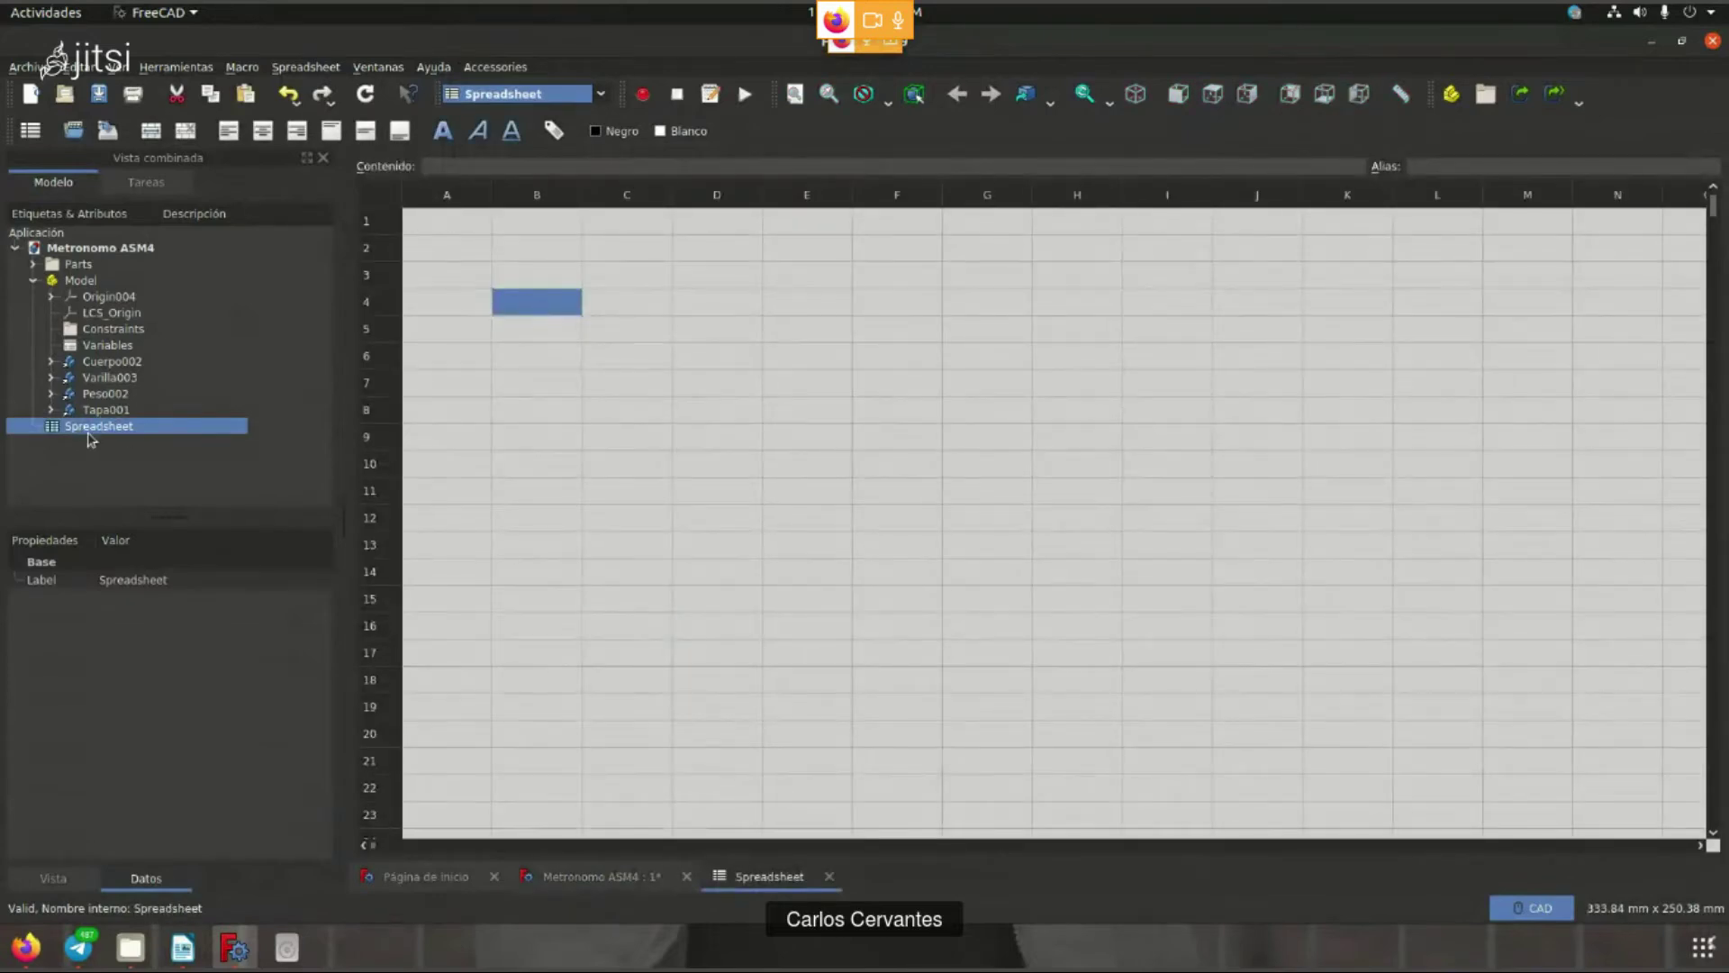
{"action": "left_click", "coordinate": [631, 388]}
{"action": "left_click", "coordinate": [498, 251]}
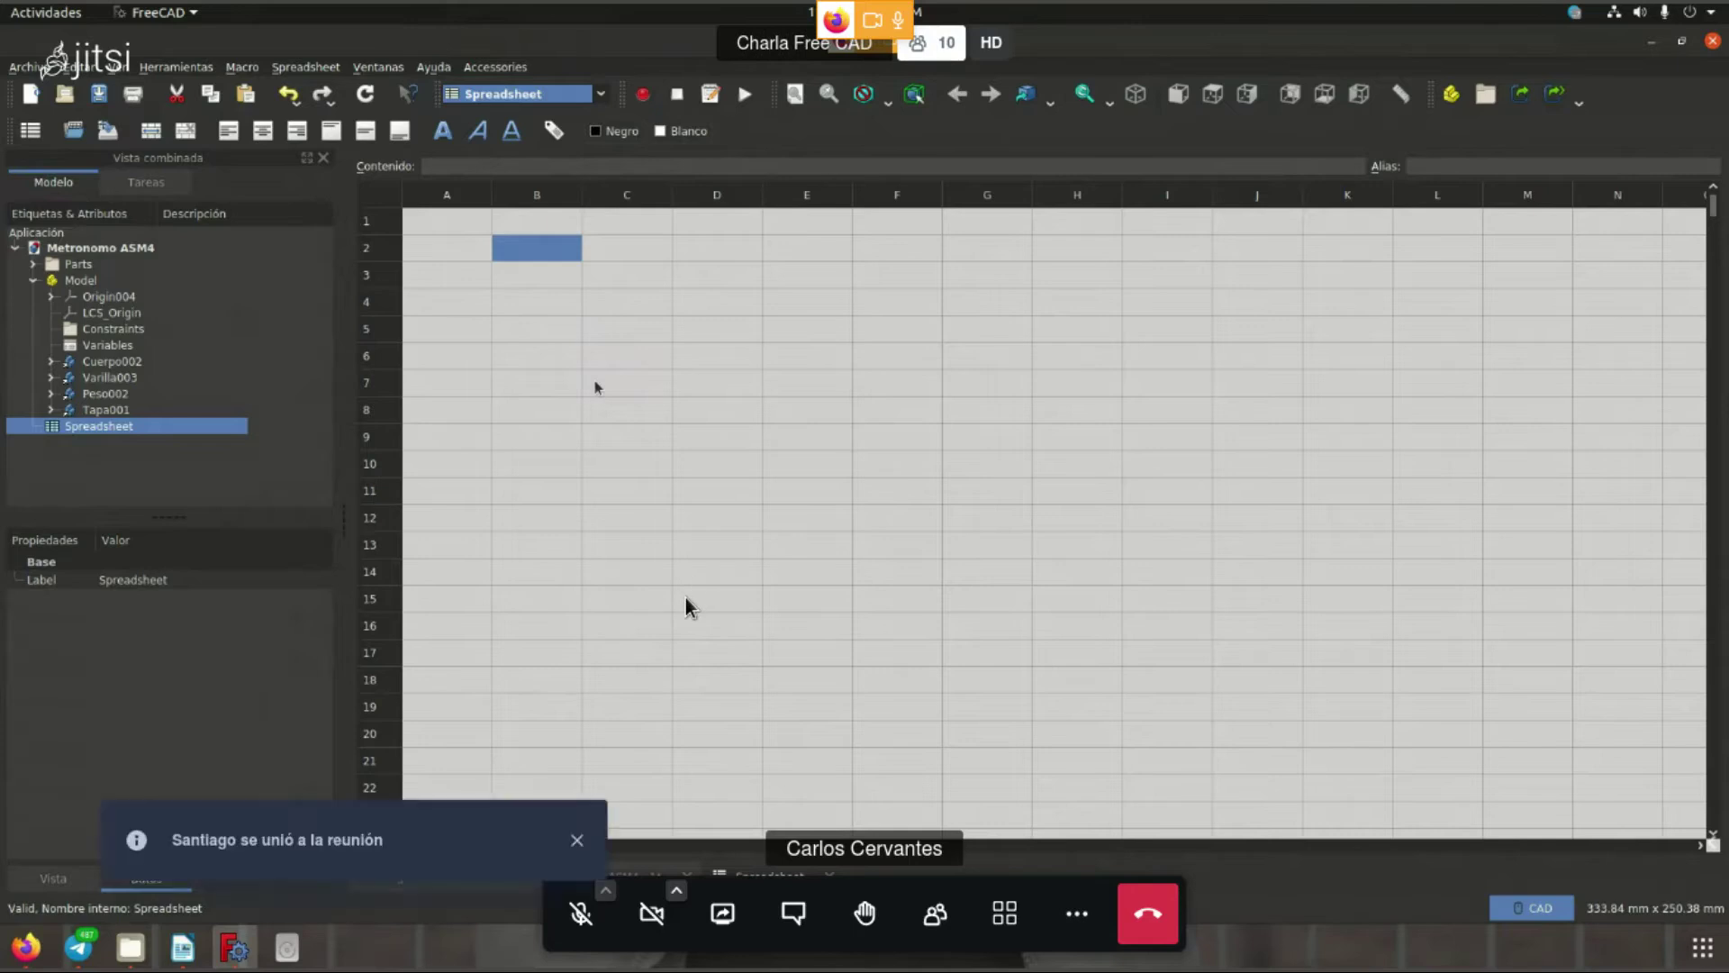
{"action": "type", "text": "Entrada"}
{"action": "key", "text": "Return"}
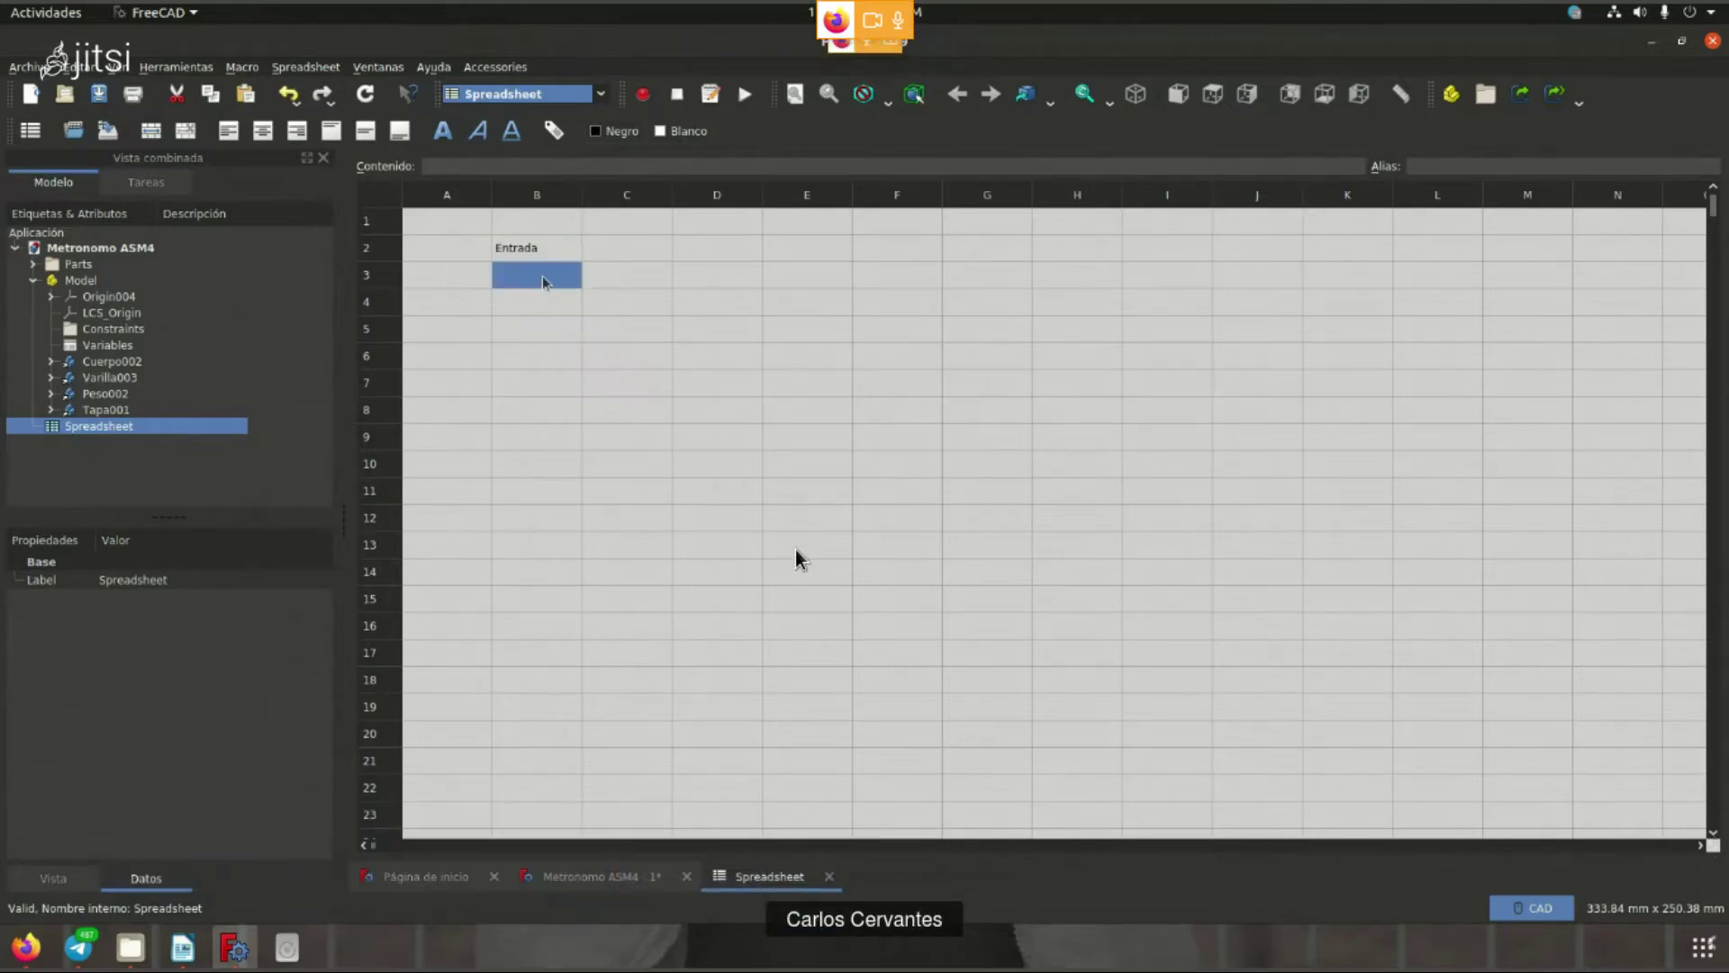
- Enter the label Altura del peso in cell B4, then return to the 3D metronome view
{"action": "left_click", "coordinate": [631, 876]}
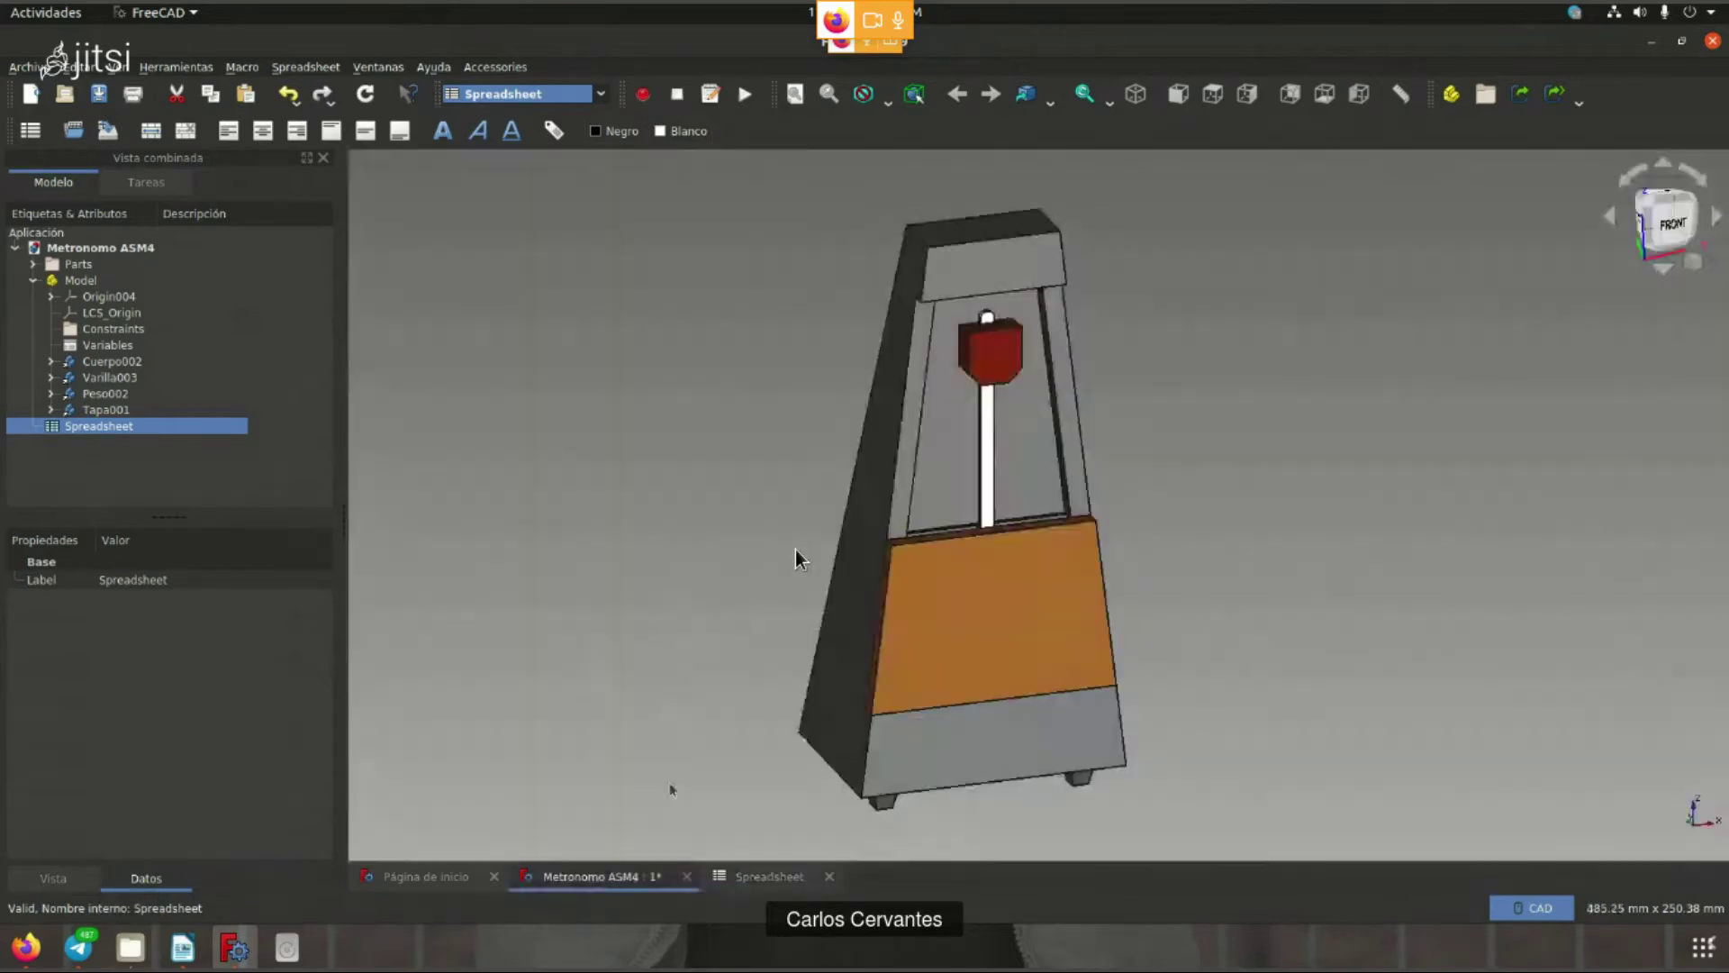
{"action": "left_click", "coordinate": [770, 875]}
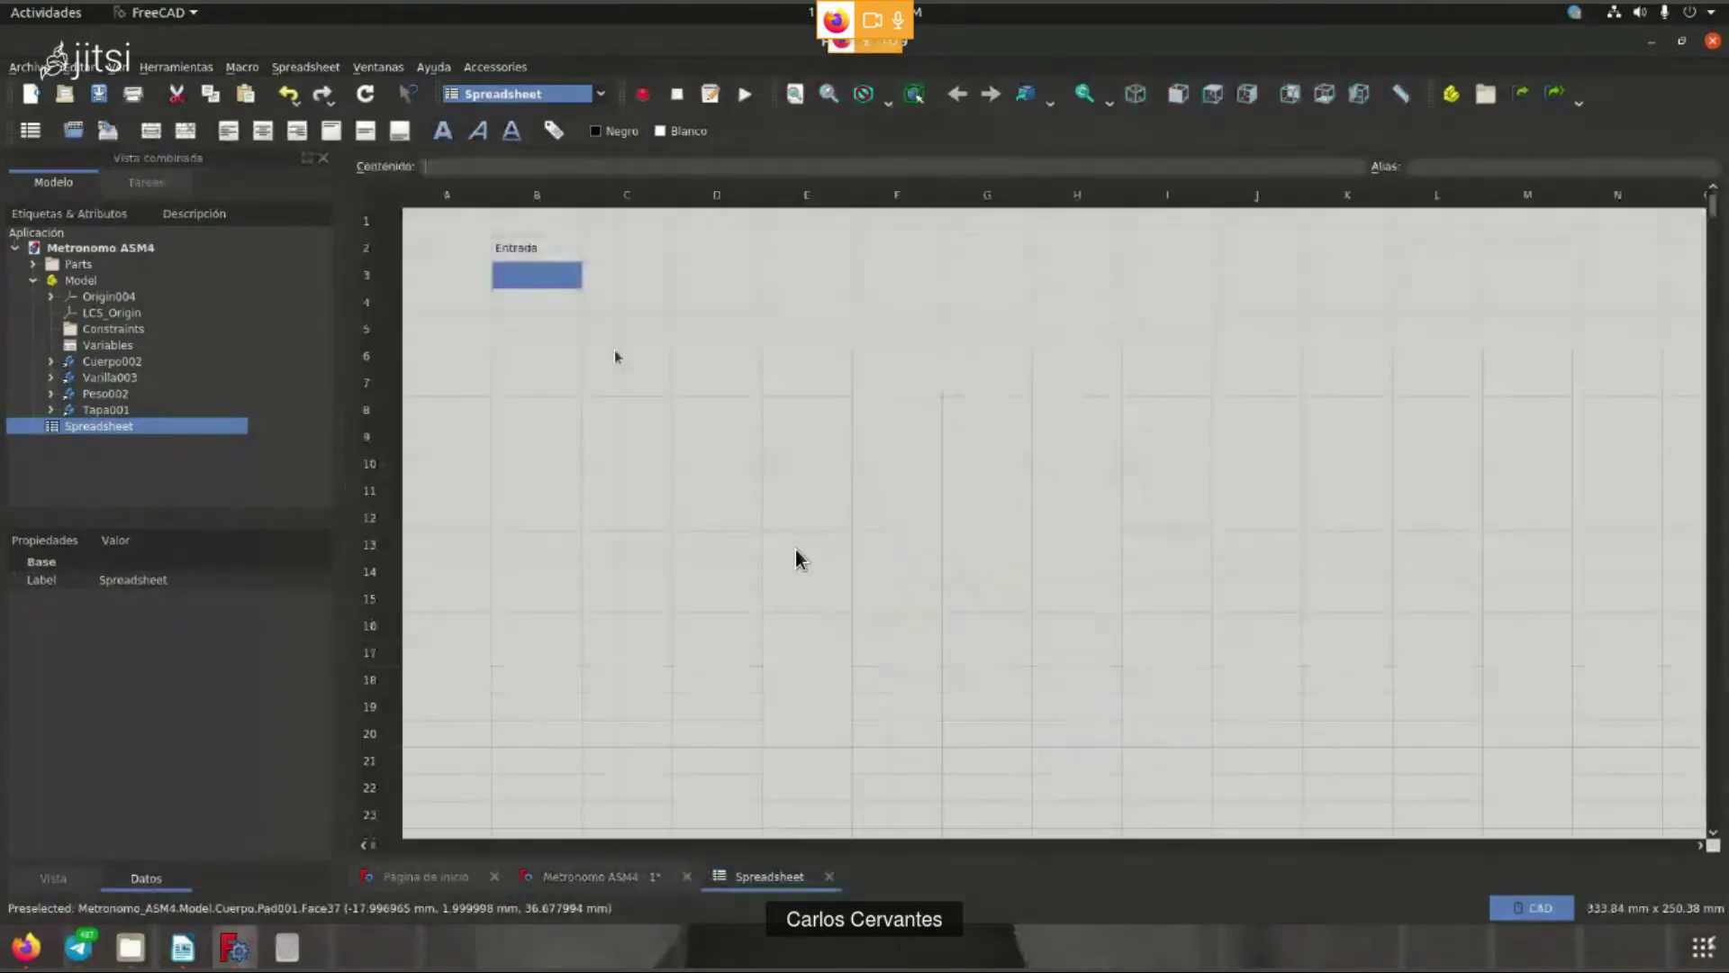
{"action": "left_click", "coordinate": [569, 312]}
{"action": "type", "text": "Añ"}
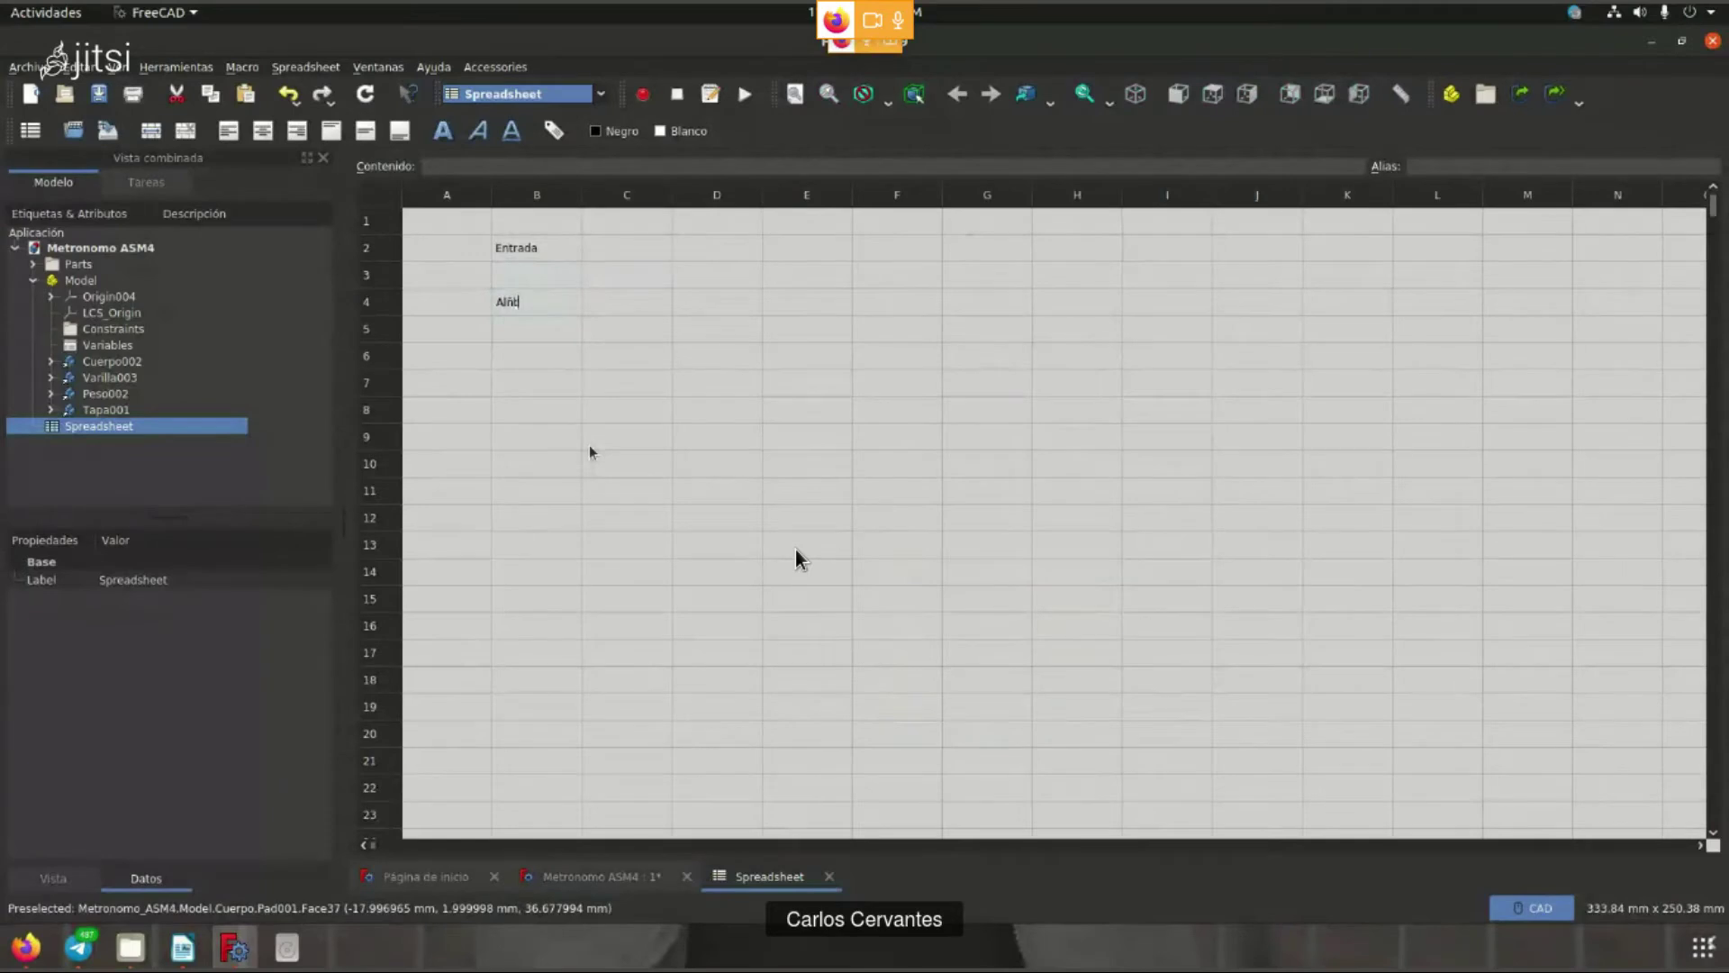
{"action": "type", "text": " peso"}
{"action": "key", "text": "Return"}
{"action": "key", "text": "Up"}
{"action": "key", "text": "Right"}
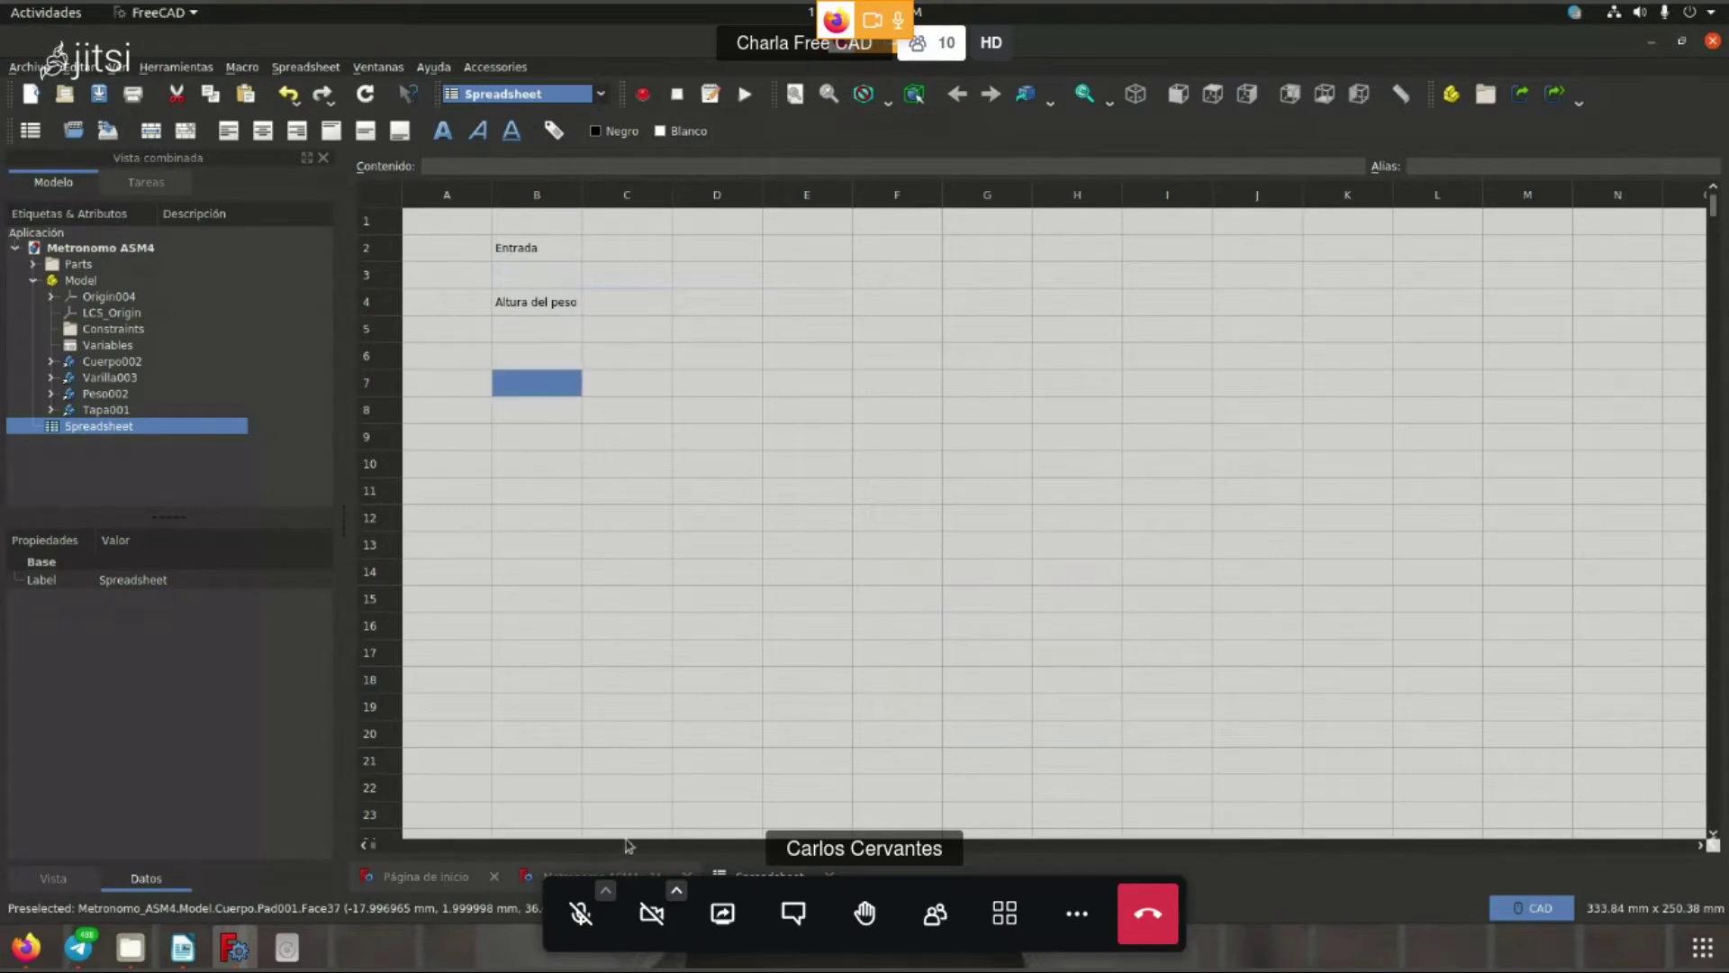
{"action": "left_click", "coordinate": [619, 869]}
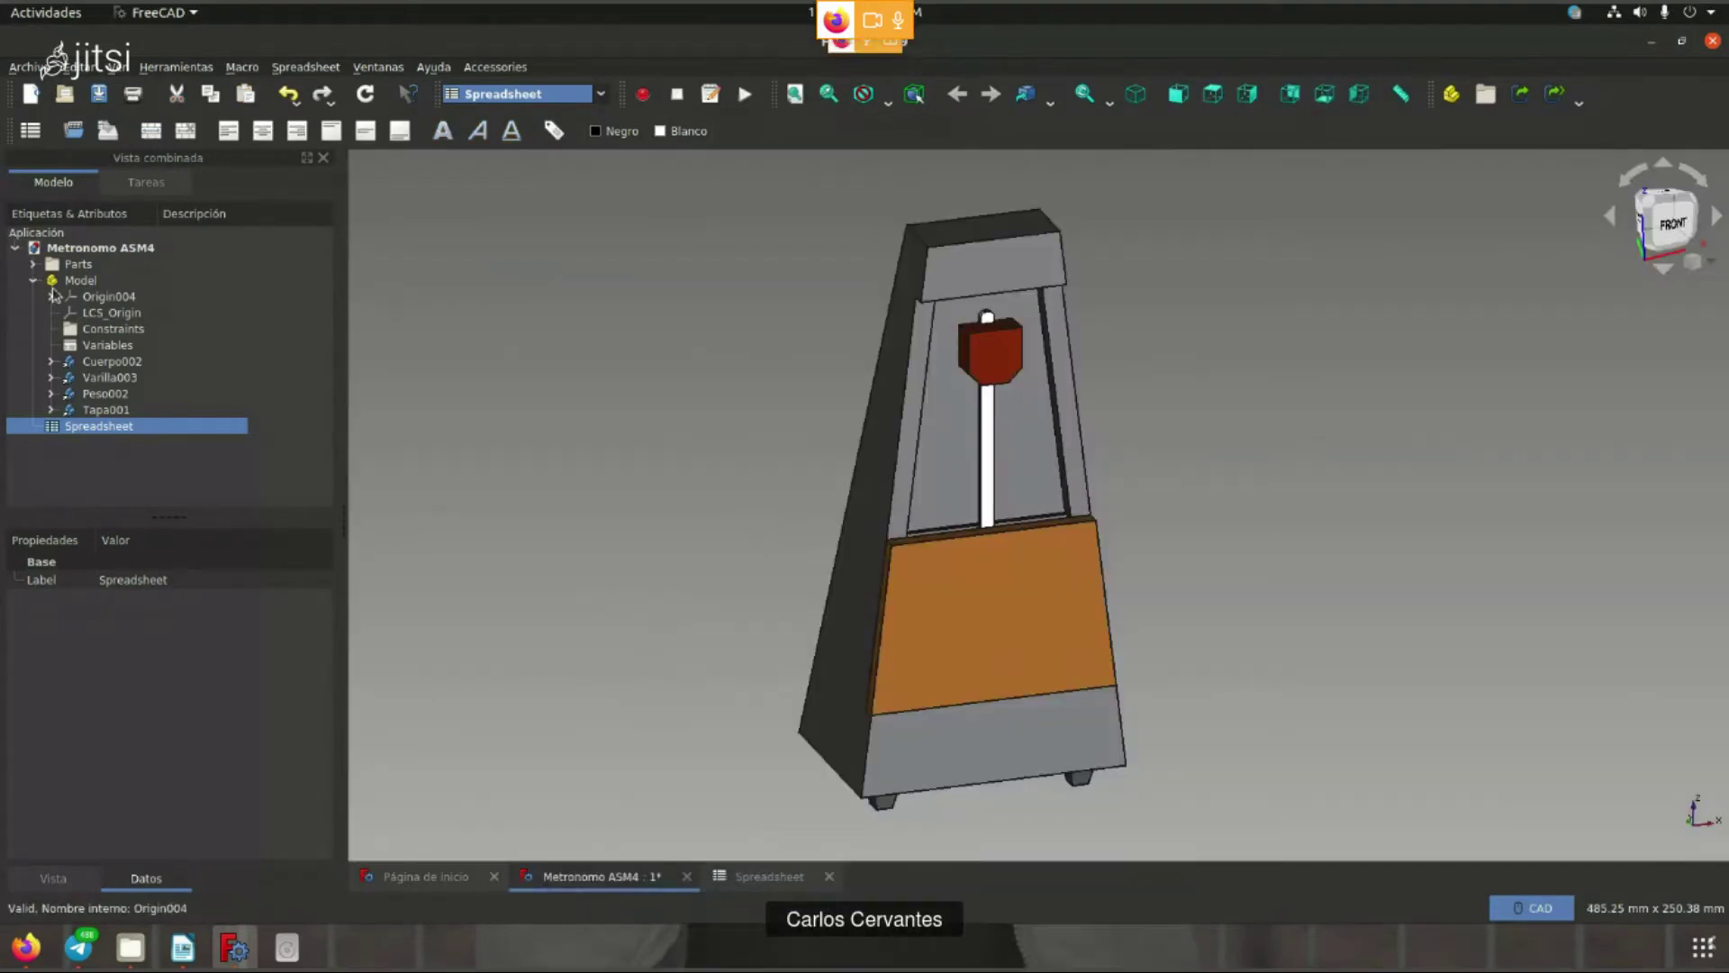
- Browse the model tree by expanding and collapsing Parts, Peso001, Model and Tapa
{"action": "left_click", "coordinate": [34, 280]}
{"action": "left_click", "coordinate": [52, 314]}
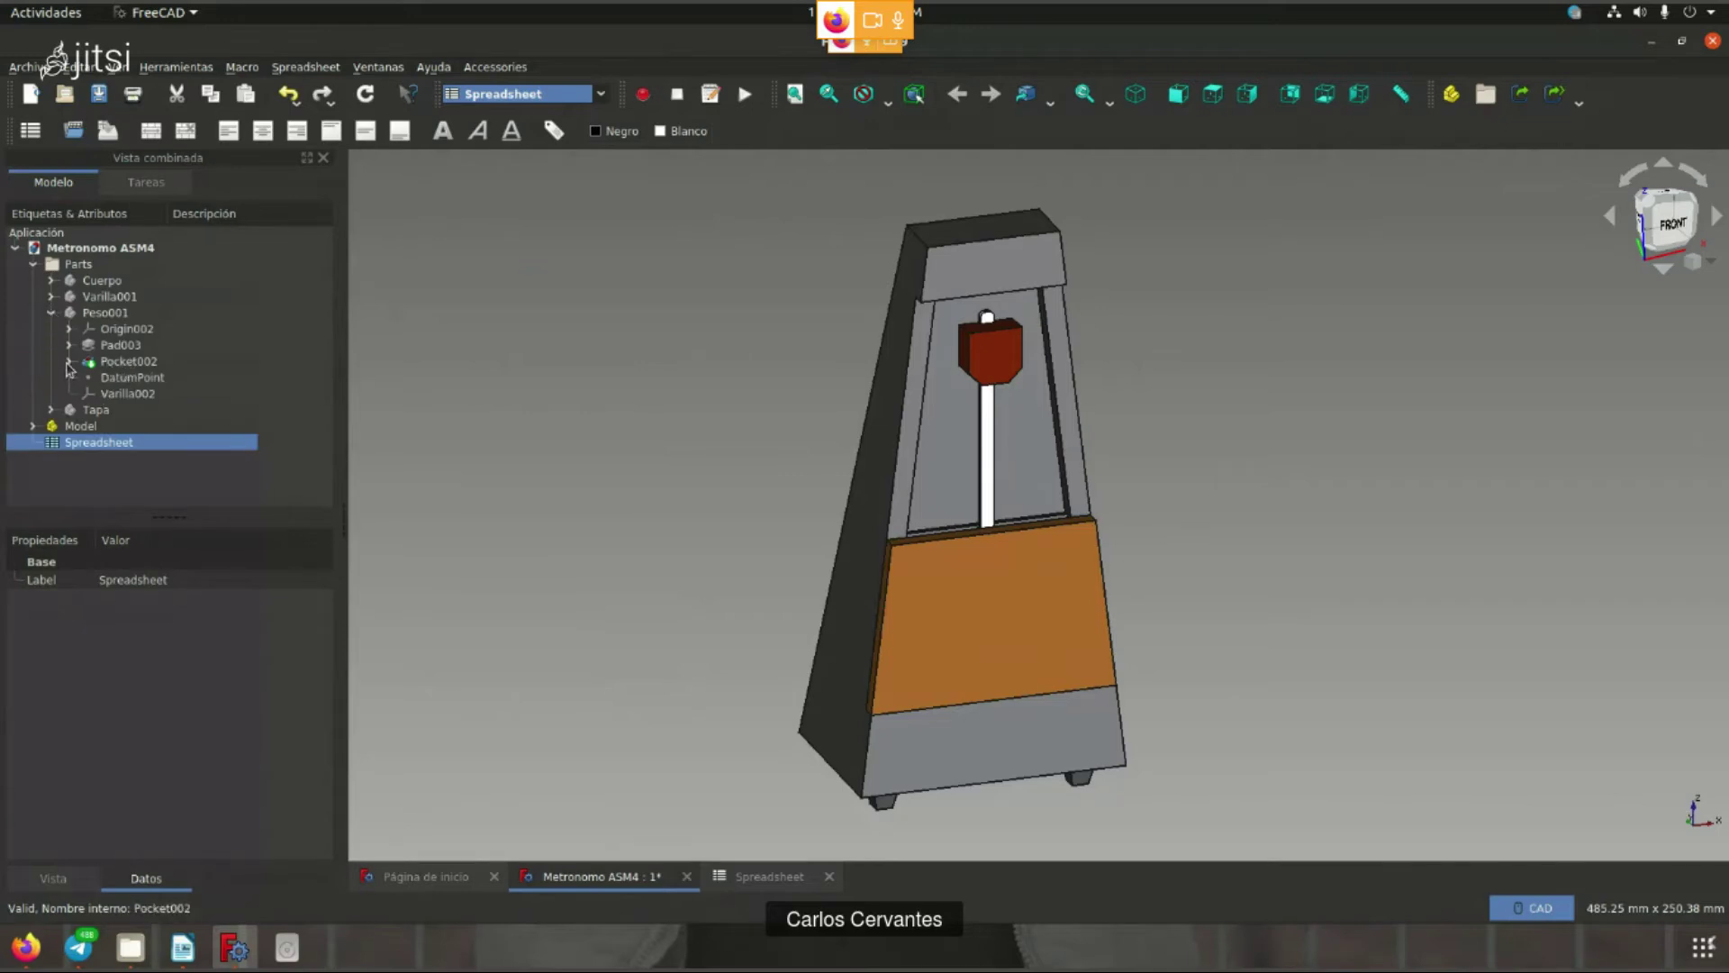
{"action": "left_click", "coordinate": [52, 313]}
{"action": "left_click", "coordinate": [52, 312]}
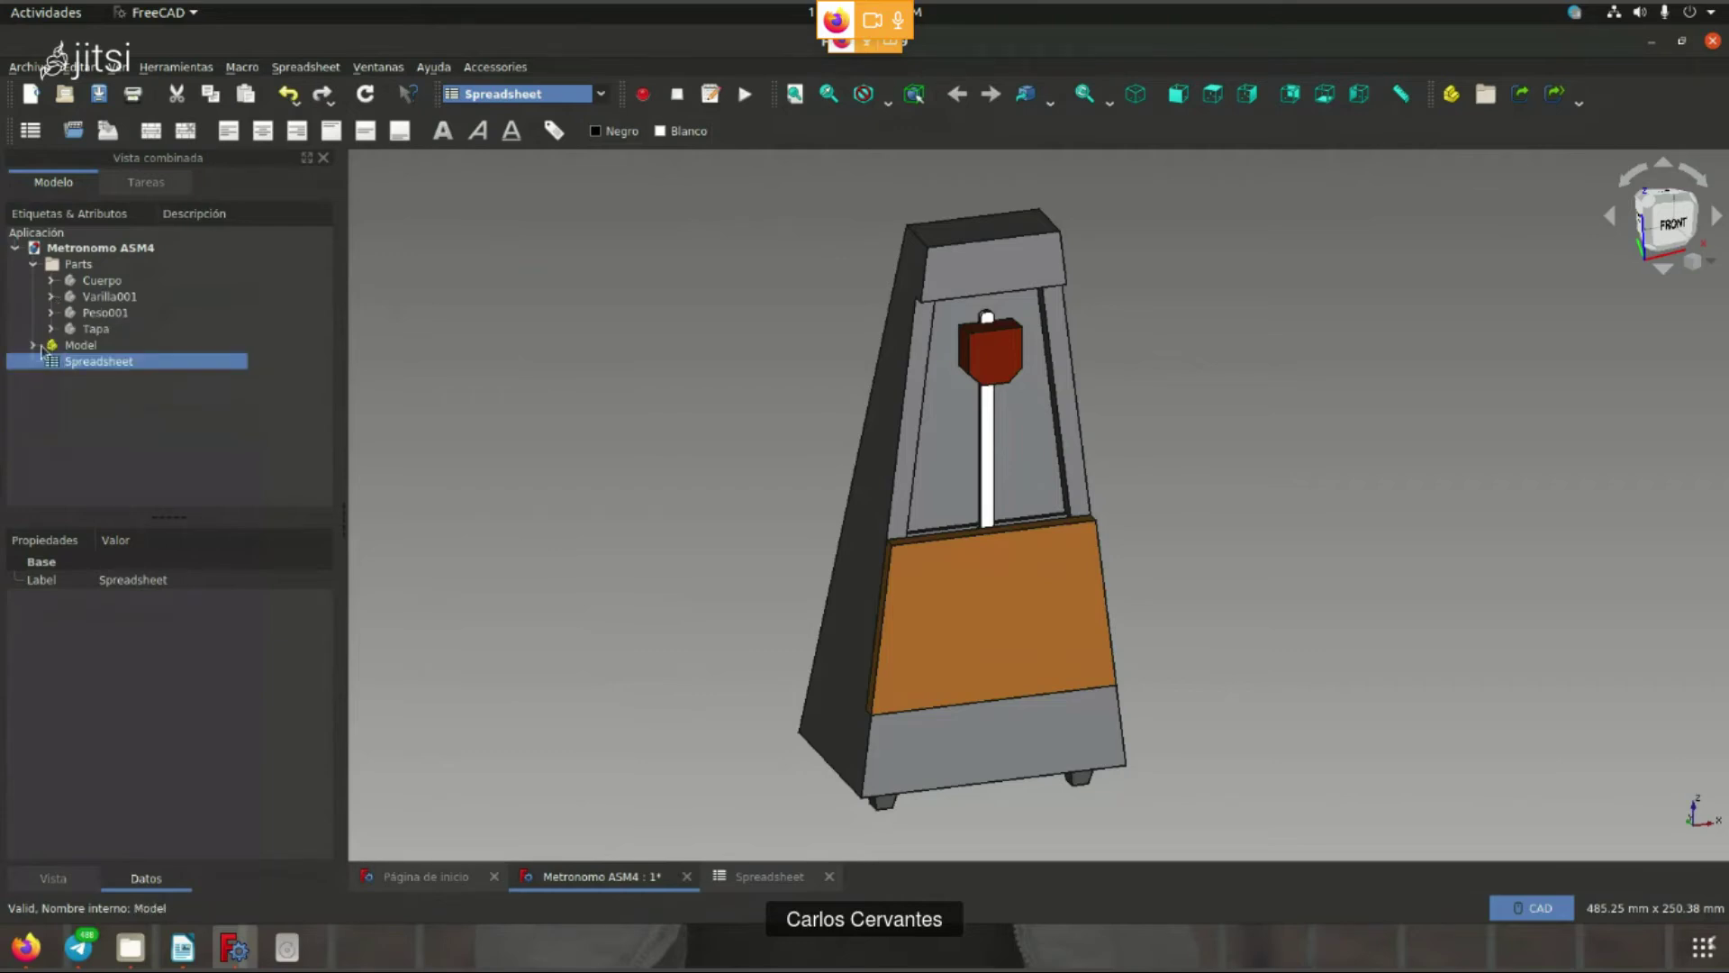
{"action": "left_click", "coordinate": [33, 346]}
{"action": "left_click", "coordinate": [52, 329]}
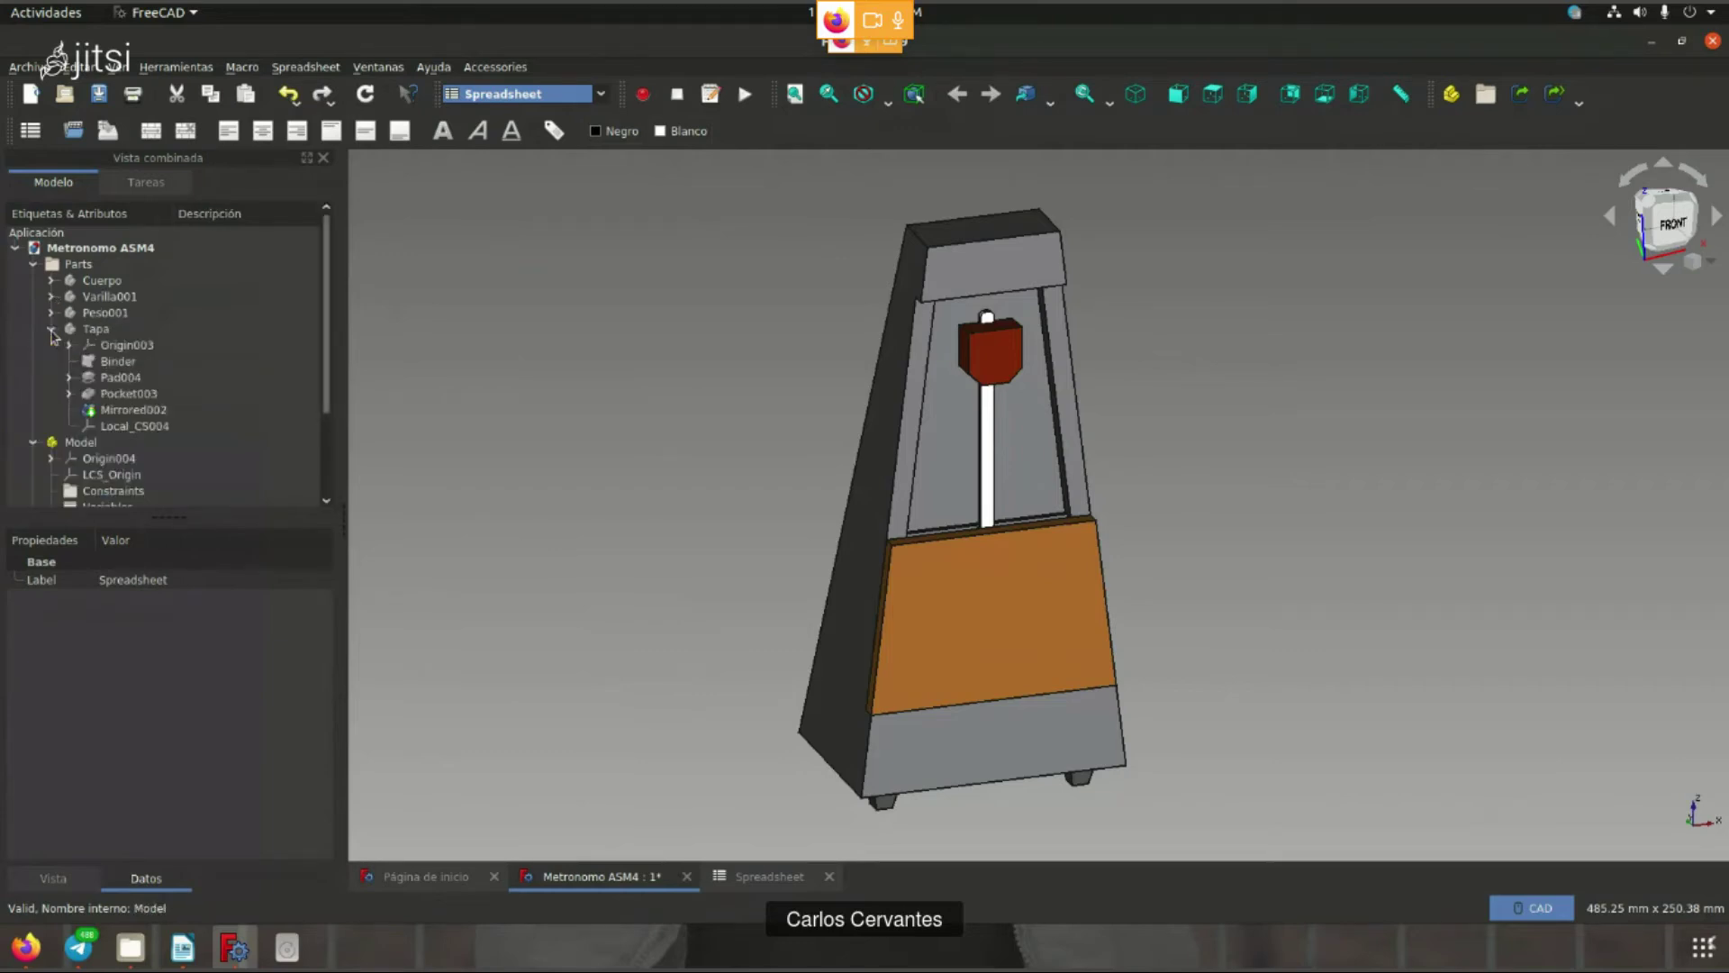
{"action": "left_click", "coordinate": [51, 328]}
- Expand Peso001's Pad003 and Pocket002, open and close Sketch012, then select the DatumPoint
{"action": "left_click", "coordinate": [51, 313]}
{"action": "left_click", "coordinate": [69, 345]}
{"action": "left_click", "coordinate": [106, 361]}
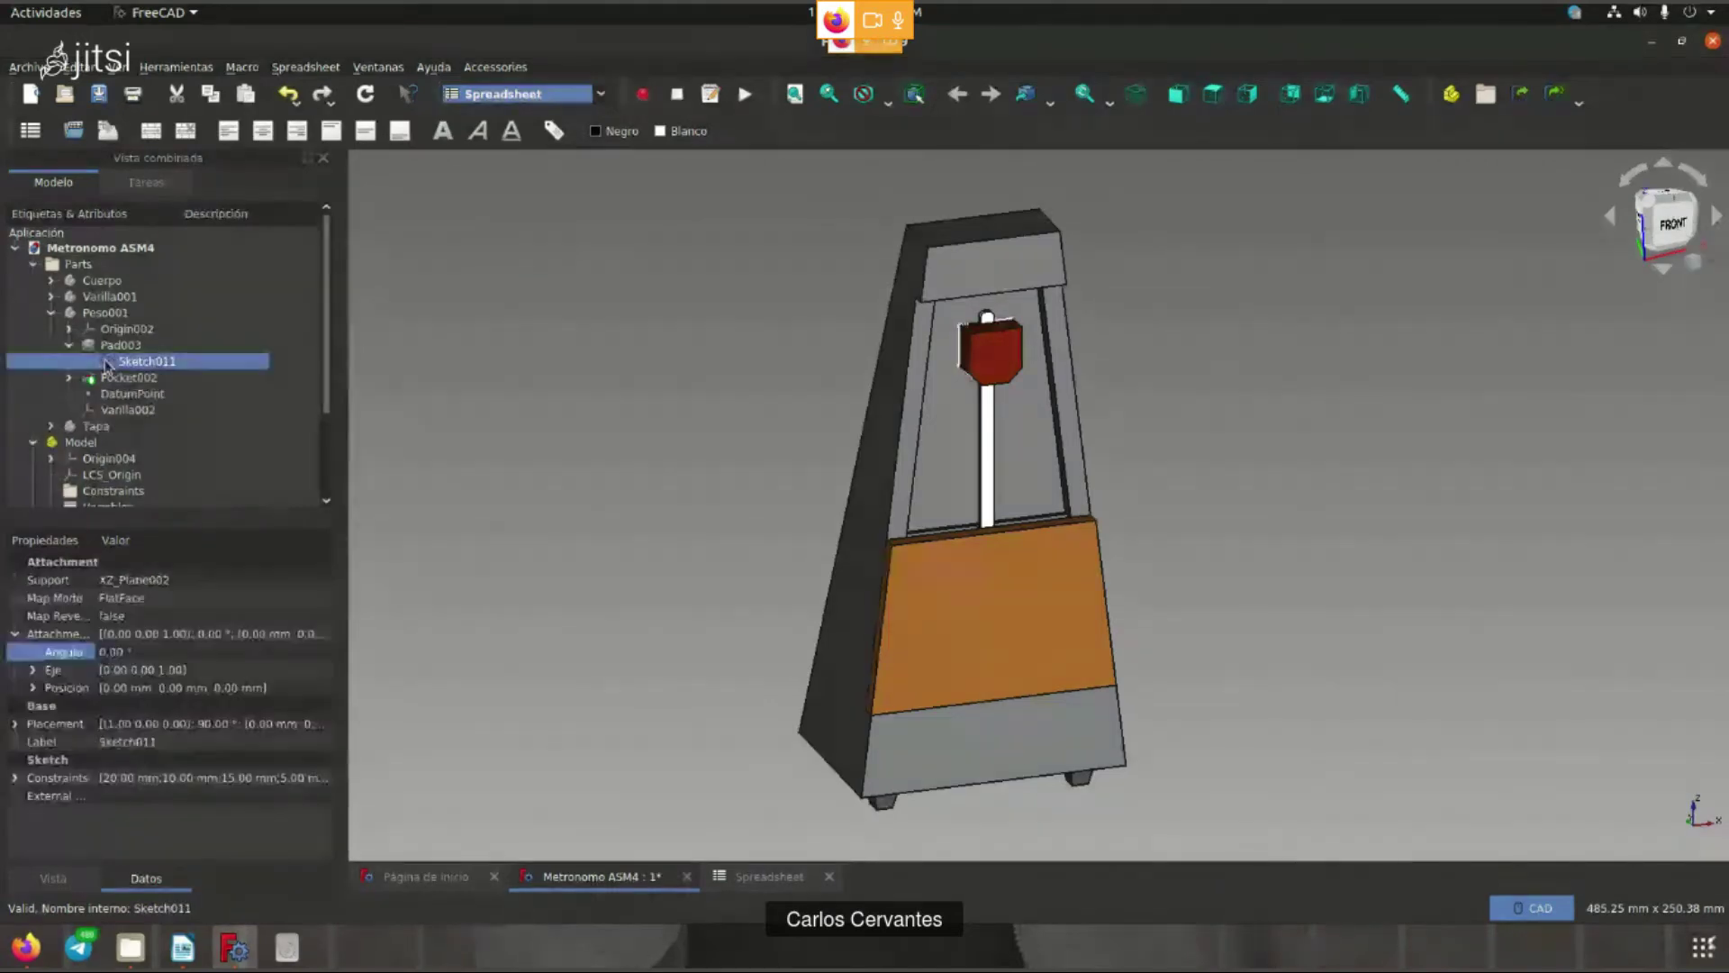
{"action": "left_click", "coordinate": [106, 378]}
{"action": "key", "text": "Right"}
{"action": "left_click", "coordinate": [107, 393]}
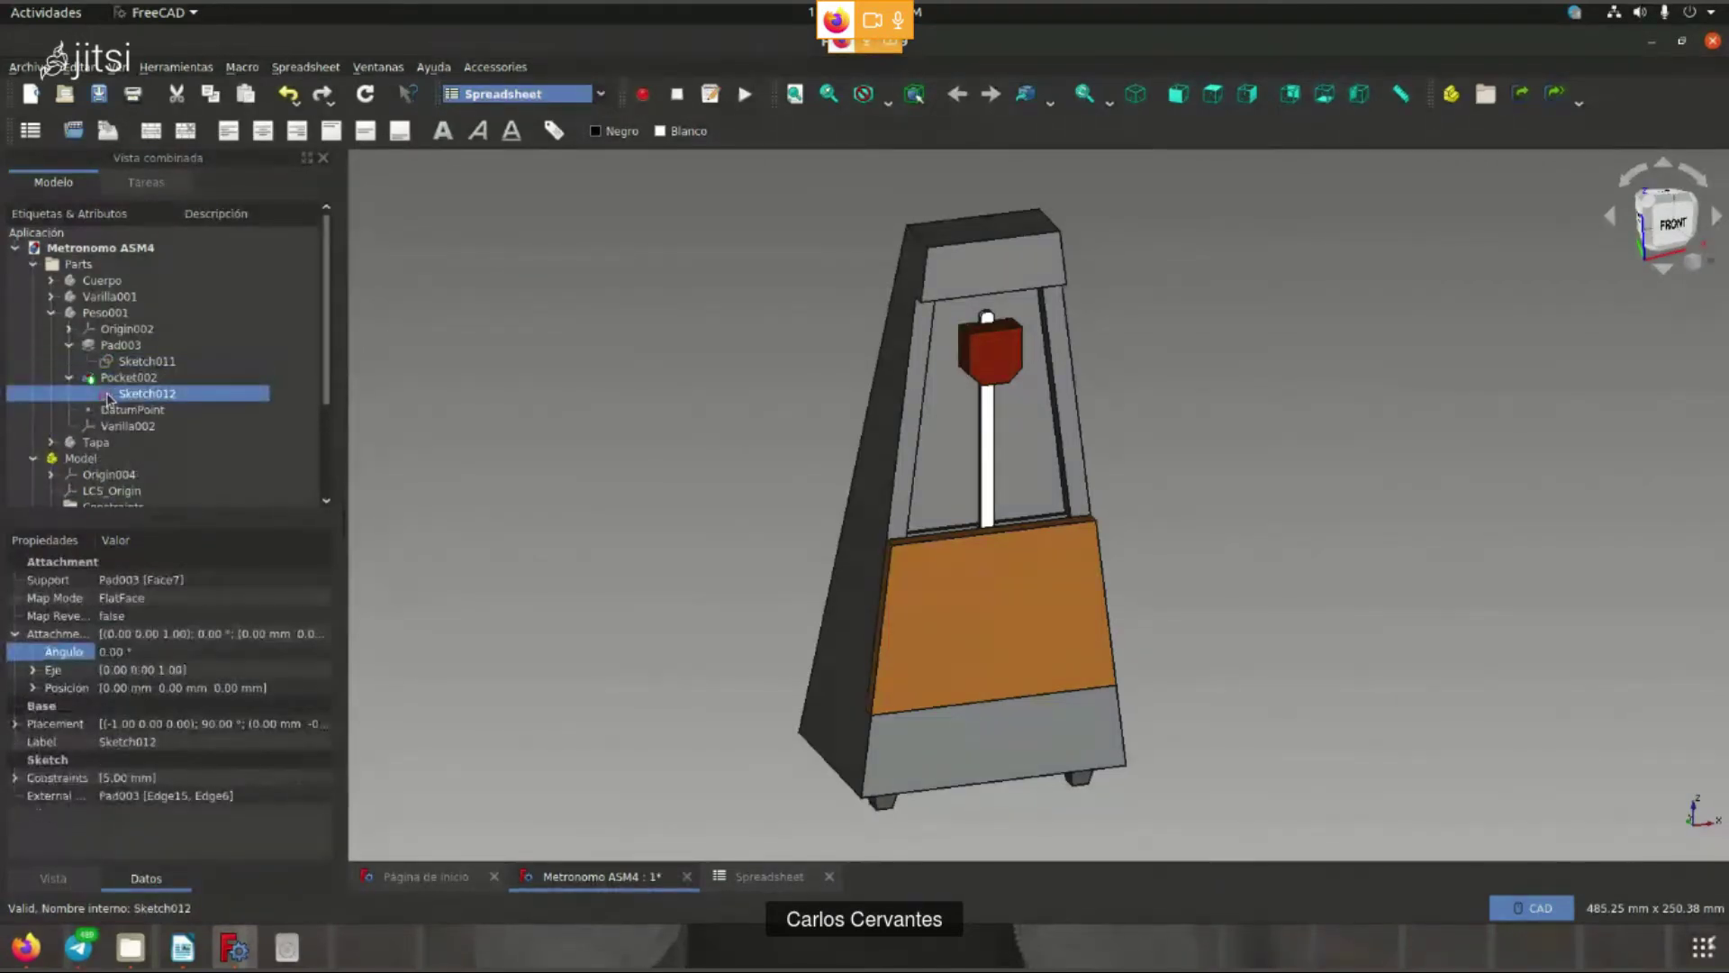
{"action": "key", "text": "Return"}
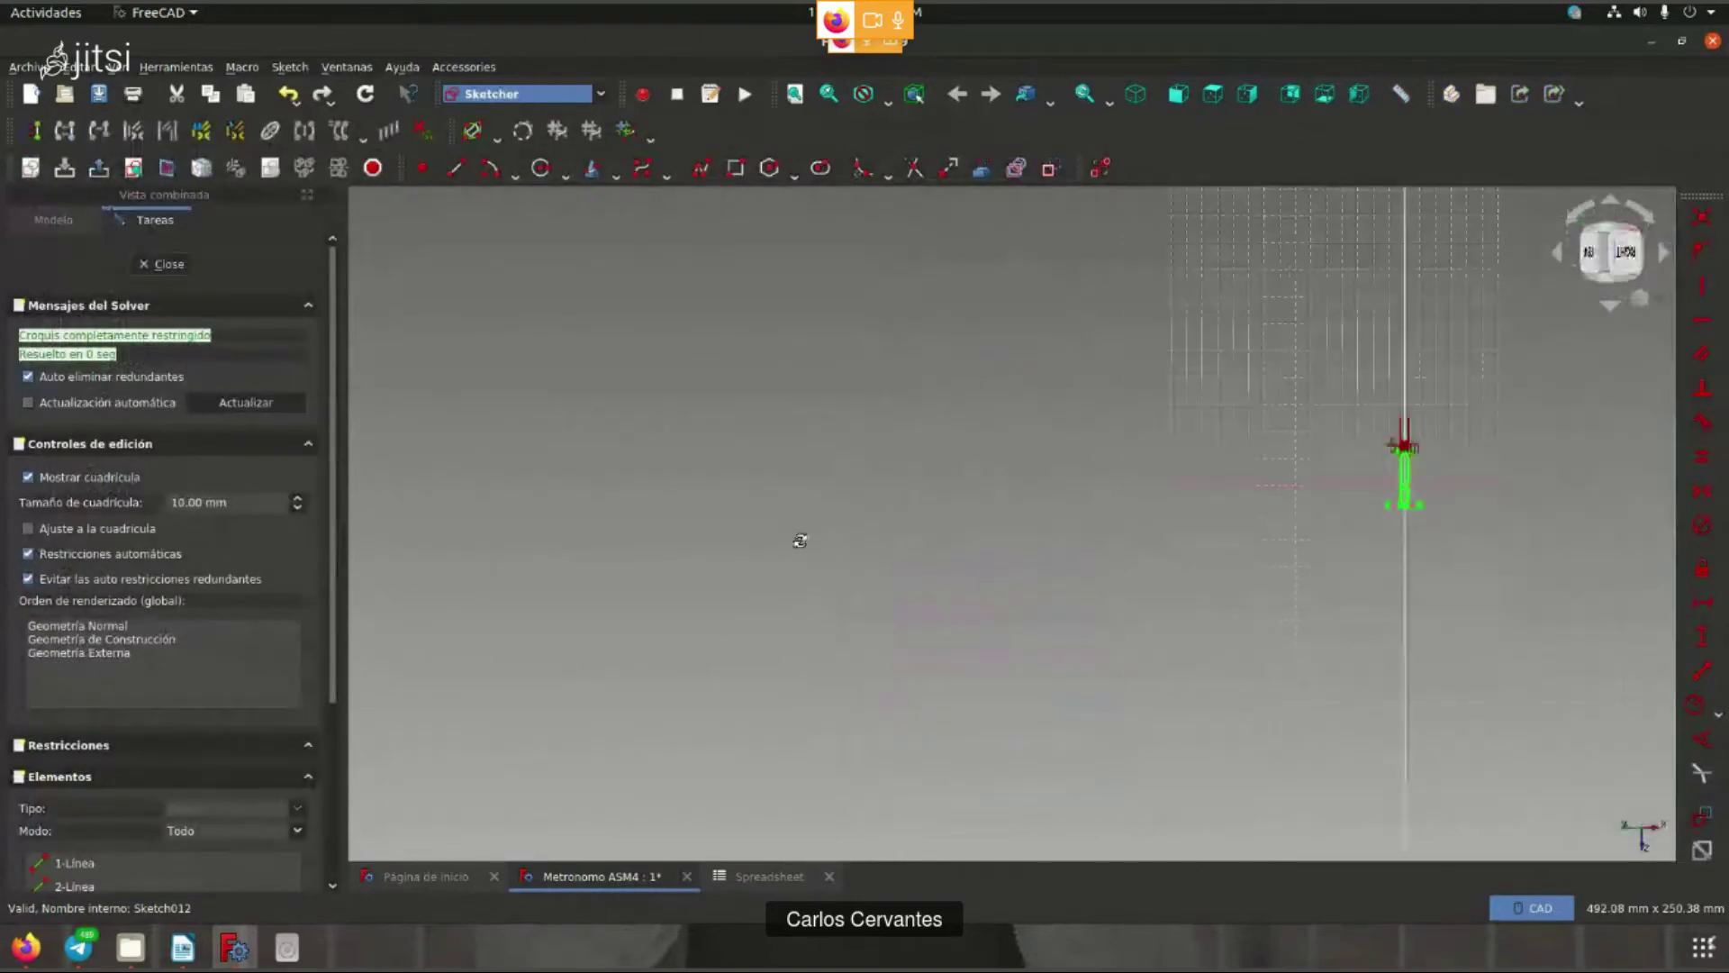
{"action": "left_click", "coordinate": [171, 263]}
{"action": "left_click", "coordinate": [135, 410]}
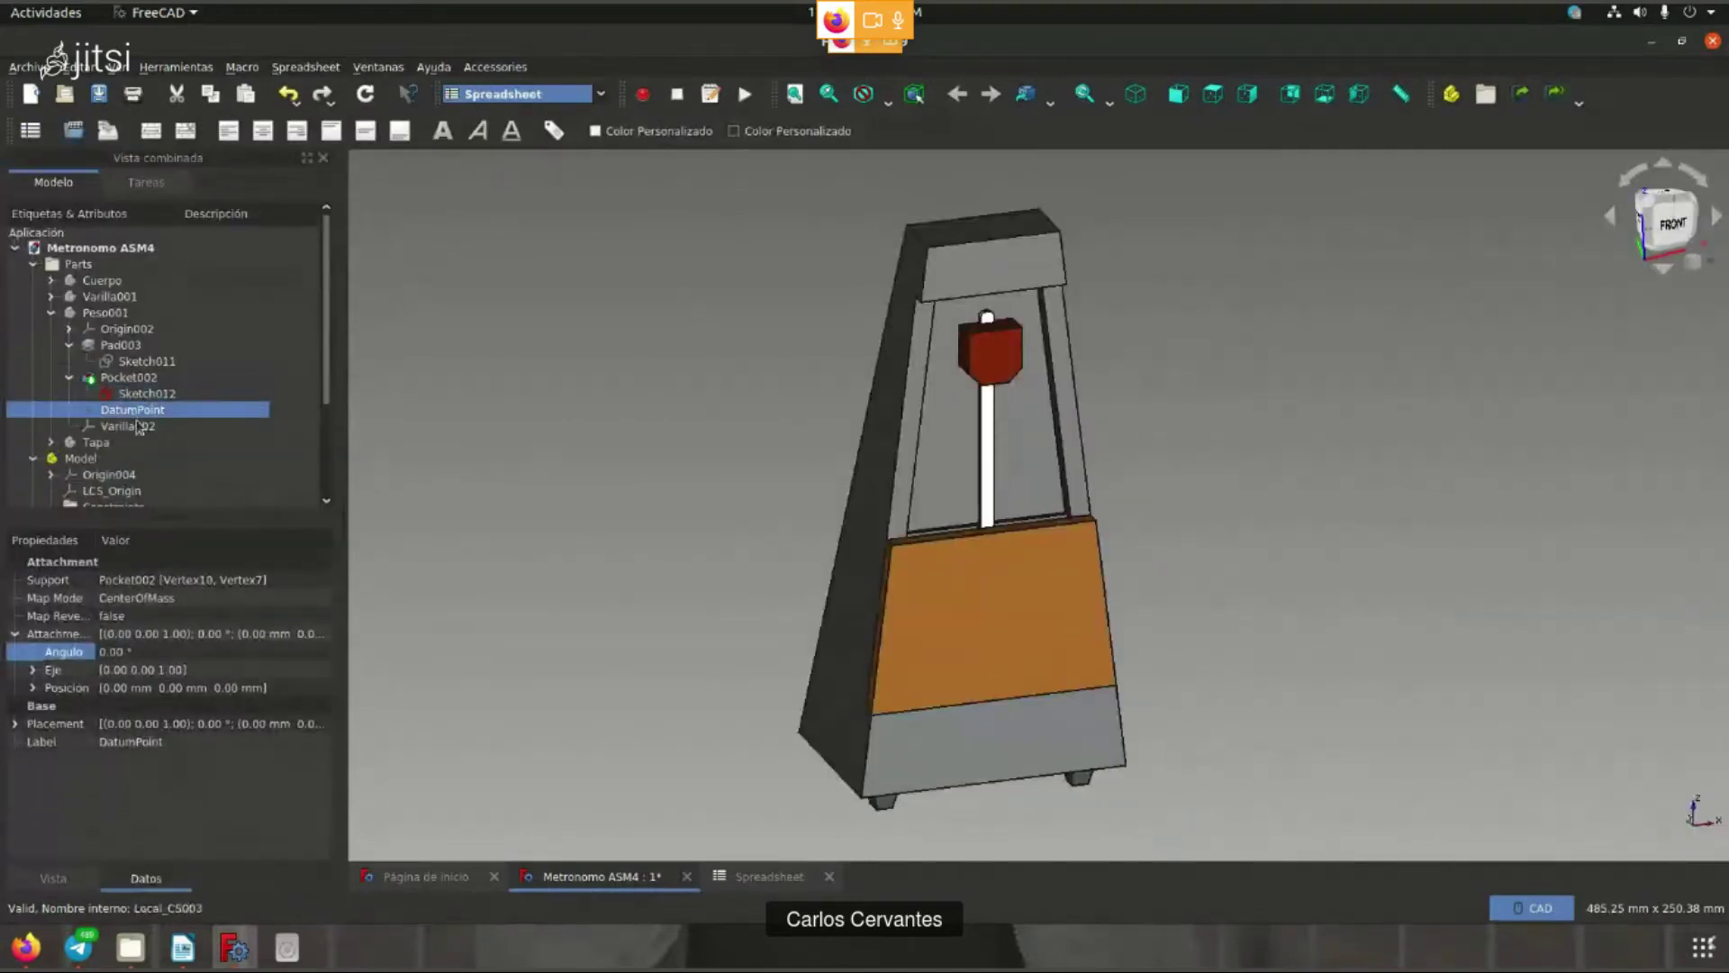
{"action": "left_click", "coordinate": [117, 379]}
{"action": "key", "text": "space"}
{"action": "left_click", "coordinate": [113, 411]}
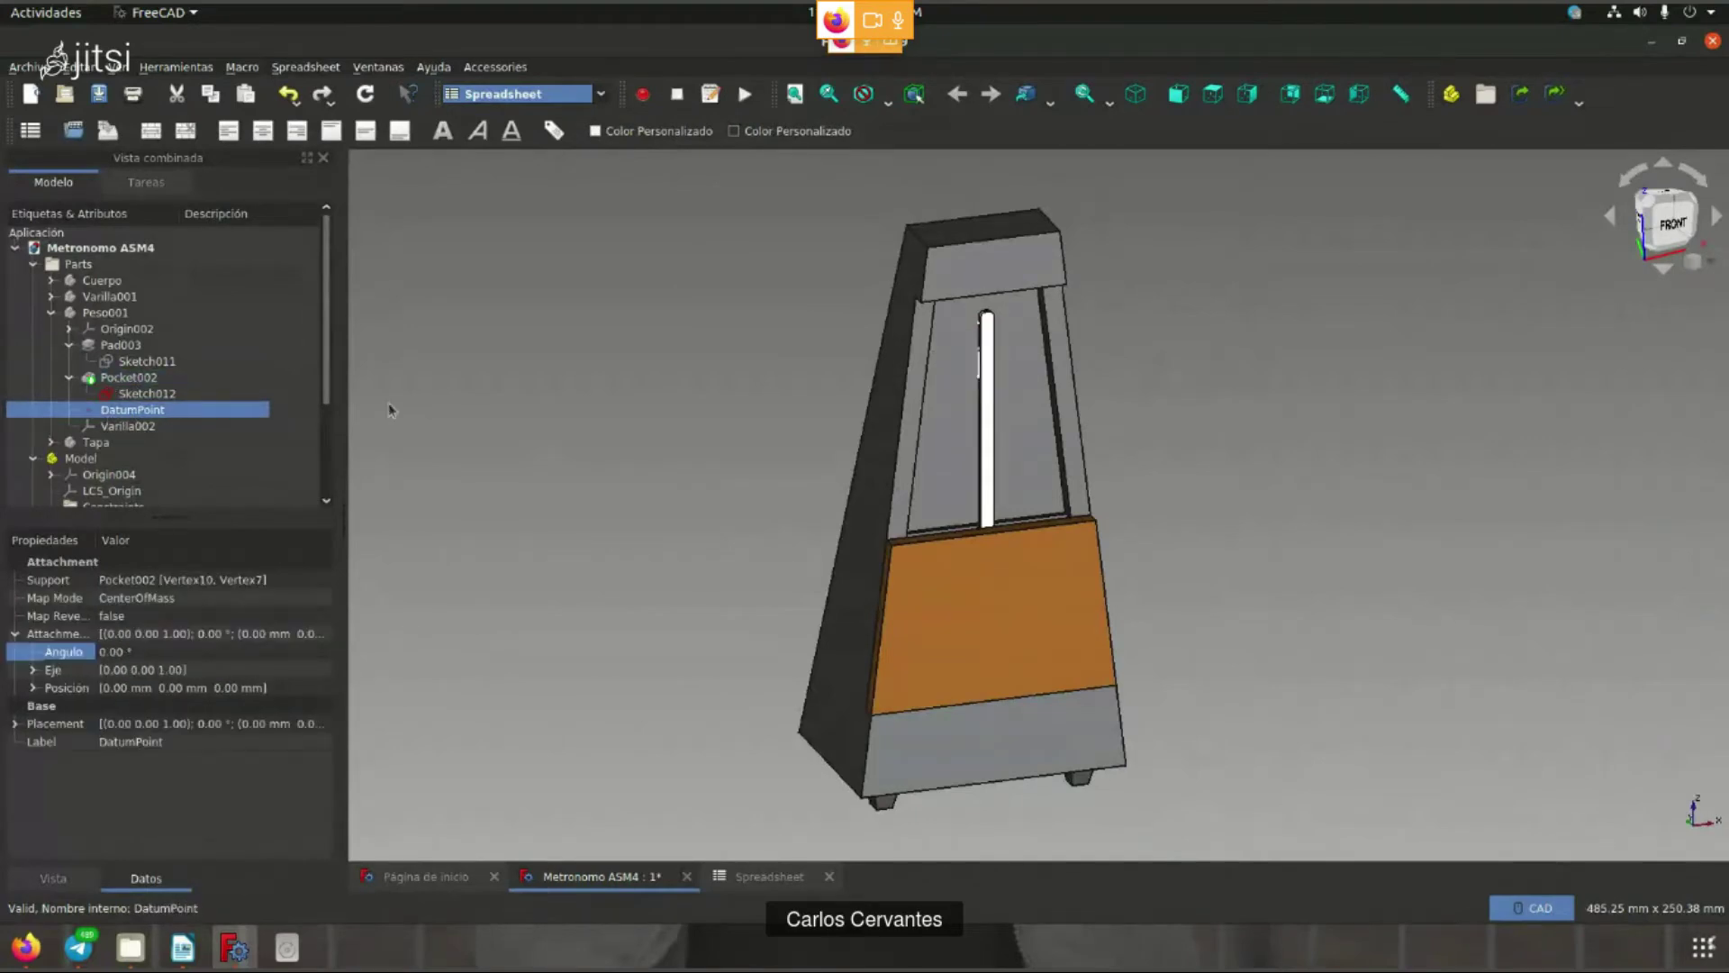
{"action": "scroll", "coordinate": [1034, 357], "scroll_direction": "up", "scroll_amount": 10}
{"action": "scroll", "coordinate": [760, 420], "scroll_direction": "down", "scroll_amount": 2}
{"action": "left_click", "coordinate": [70, 378]}
{"action": "left_click", "coordinate": [126, 377]}
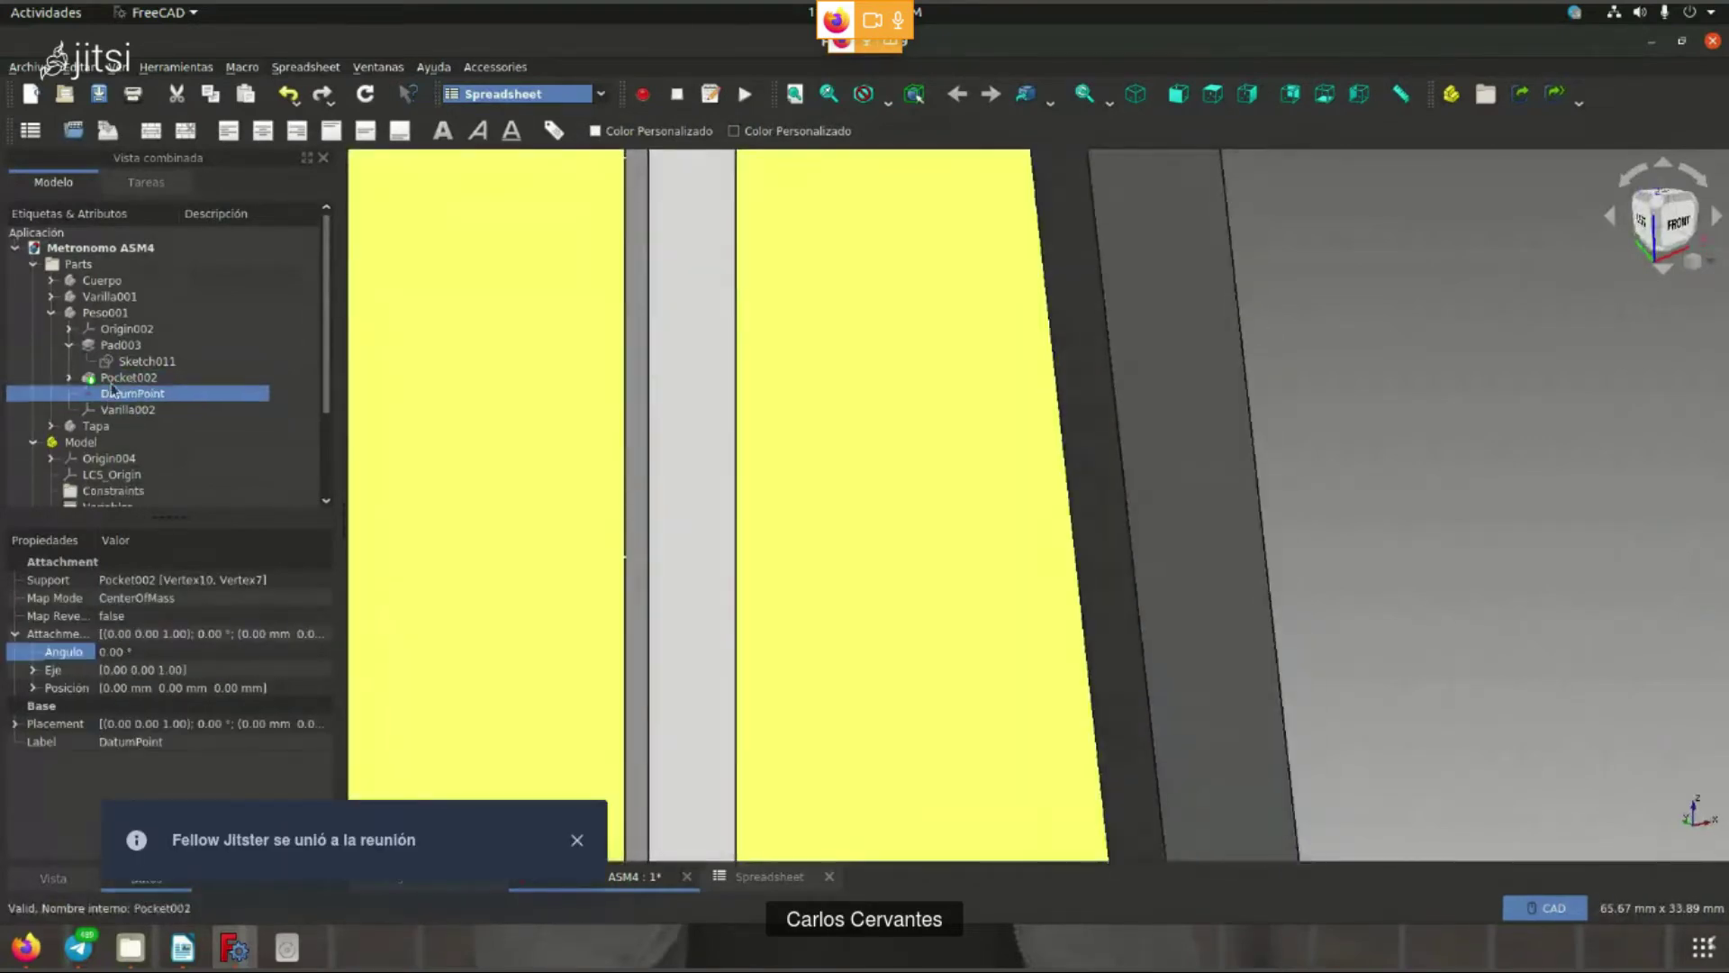
{"action": "key", "text": "space"}
{"action": "scroll", "coordinate": [921, 481], "scroll_direction": "down", "scroll_amount": 2}
{"action": "key", "text": "space"}
{"action": "key", "text": "Down"}
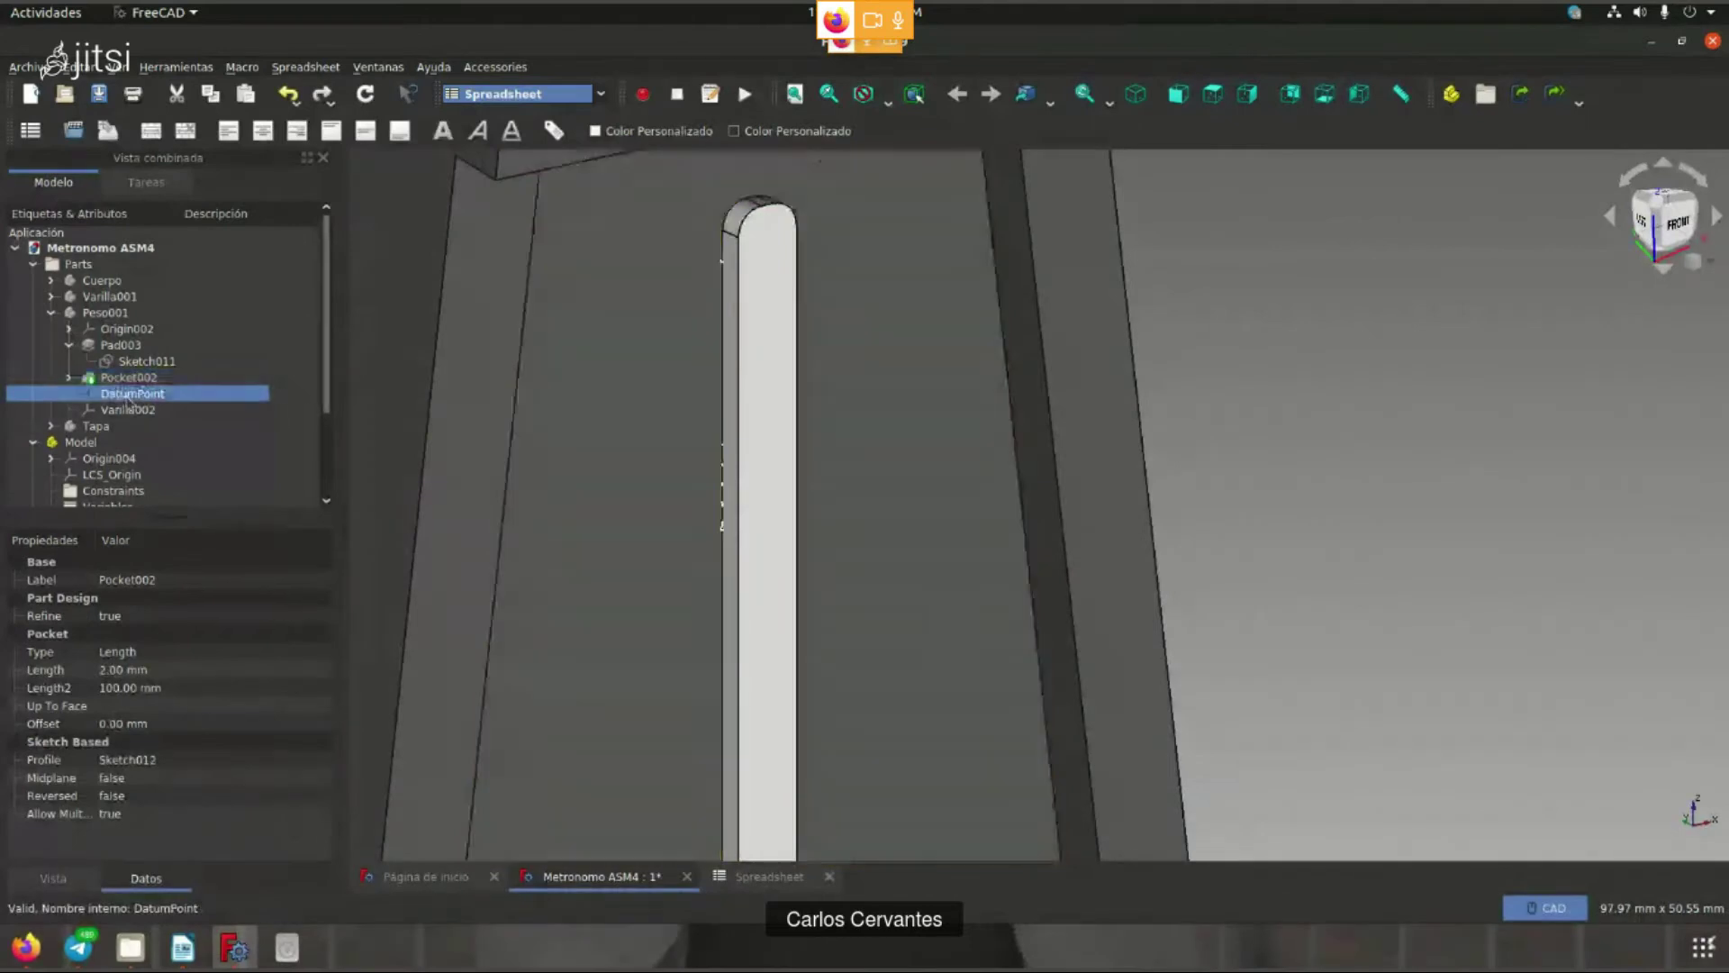
{"action": "scroll", "coordinate": [1149, 450], "scroll_direction": "down", "scroll_amount": 2}
{"action": "scroll", "coordinate": [1148, 451], "scroll_direction": "down", "scroll_amount": 3}
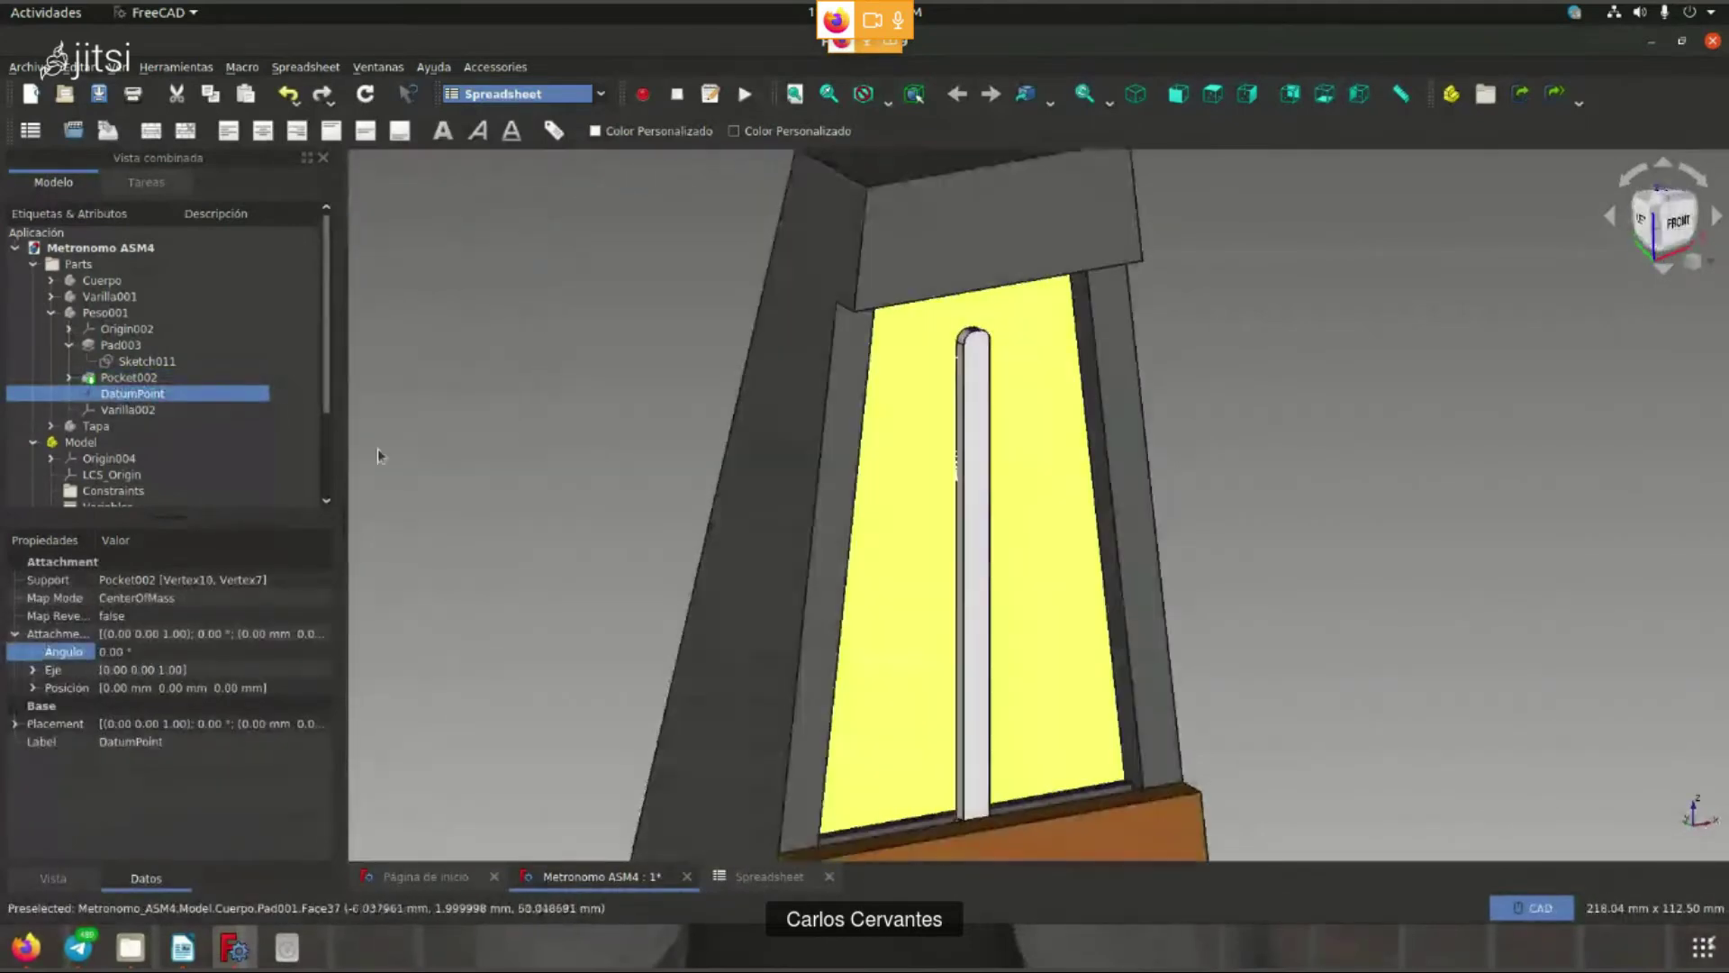
{"action": "left_click", "coordinate": [955, 388]}
{"action": "scroll", "coordinate": [955, 387], "scroll_direction": "down", "scroll_amount": 3}
{"action": "scroll", "coordinate": [867, 443], "scroll_direction": "down", "scroll_amount": 3}
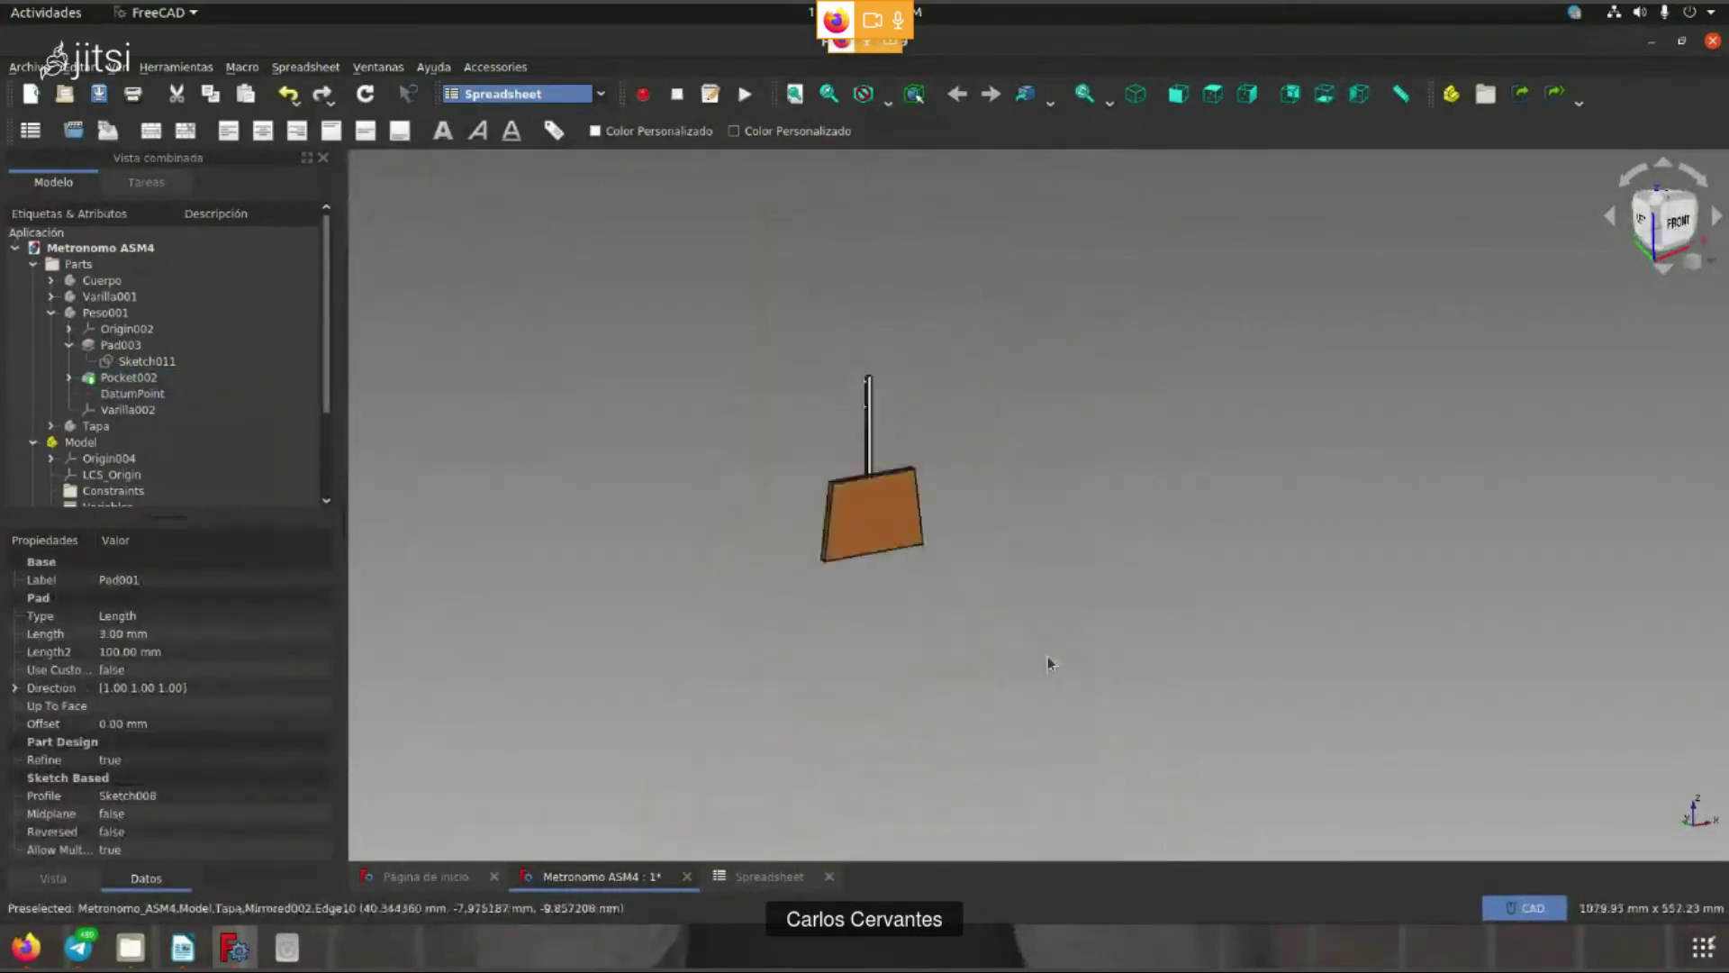
{"action": "scroll", "coordinate": [868, 443], "scroll_direction": "up", "scroll_amount": 3}
{"action": "left_click", "coordinate": [128, 378]}
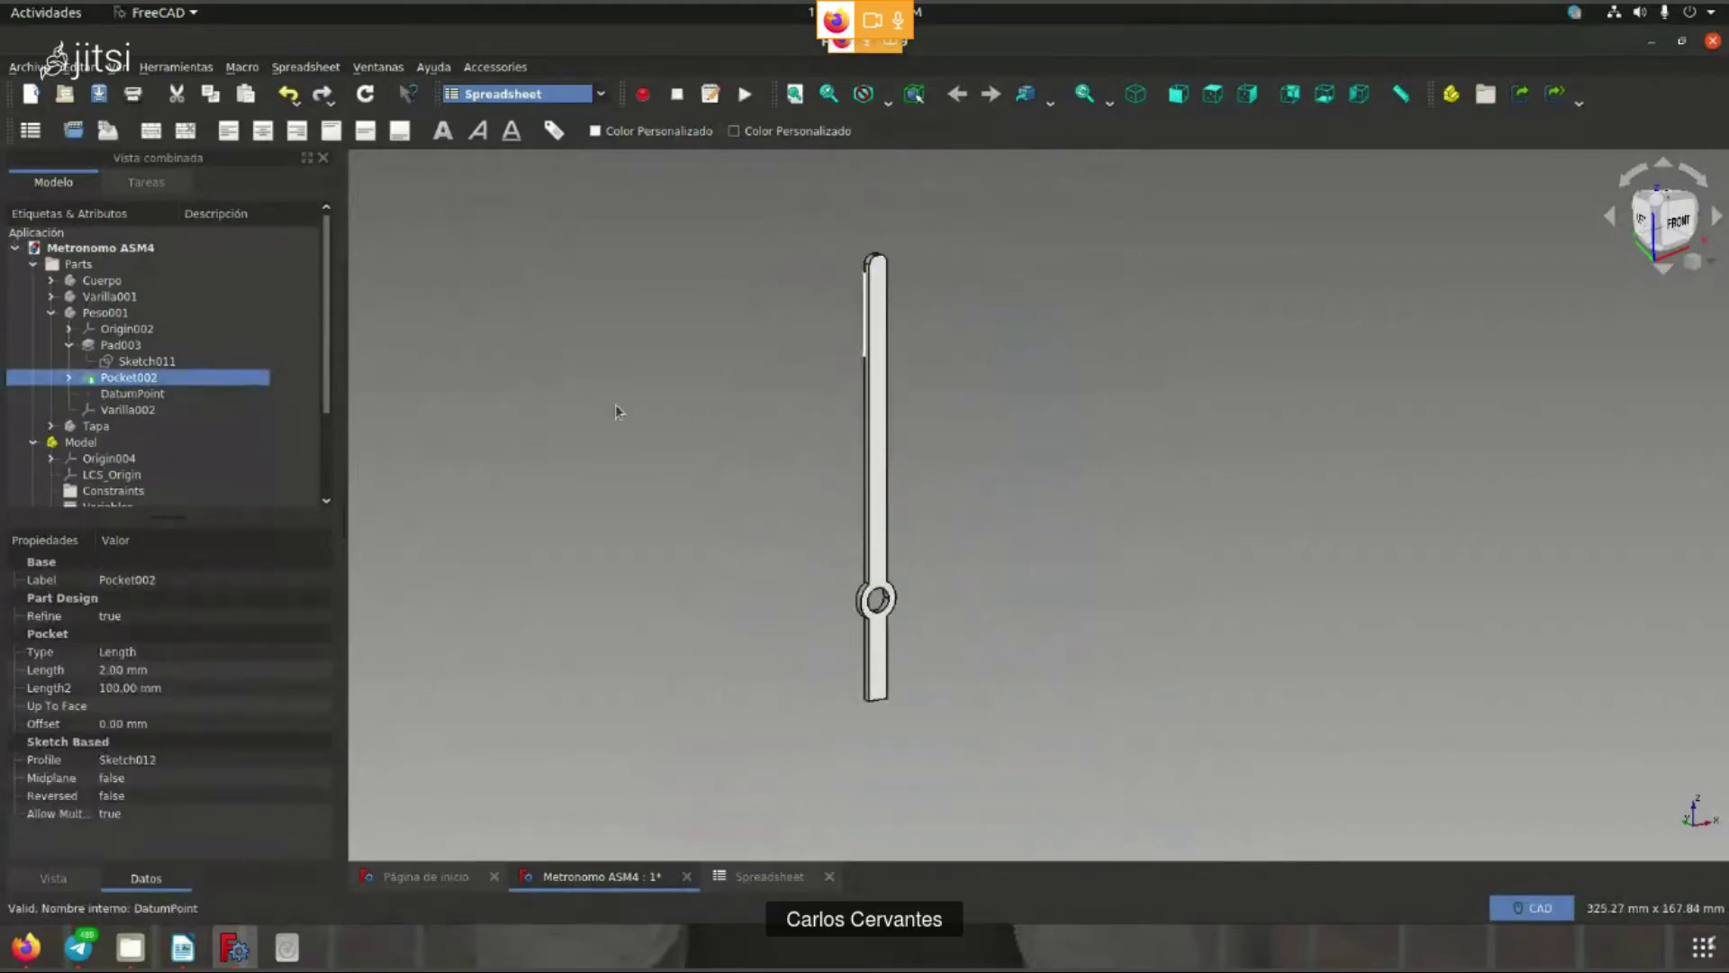
{"action": "key", "text": "space"}
{"action": "left_click", "coordinate": [1011, 421]}
{"action": "middle_click_drag", "start_coordinate": [1011, 420], "coordinate": [1402, 436]}
{"action": "scroll", "coordinate": [1402, 436], "scroll_direction": "up", "scroll_amount": 5}
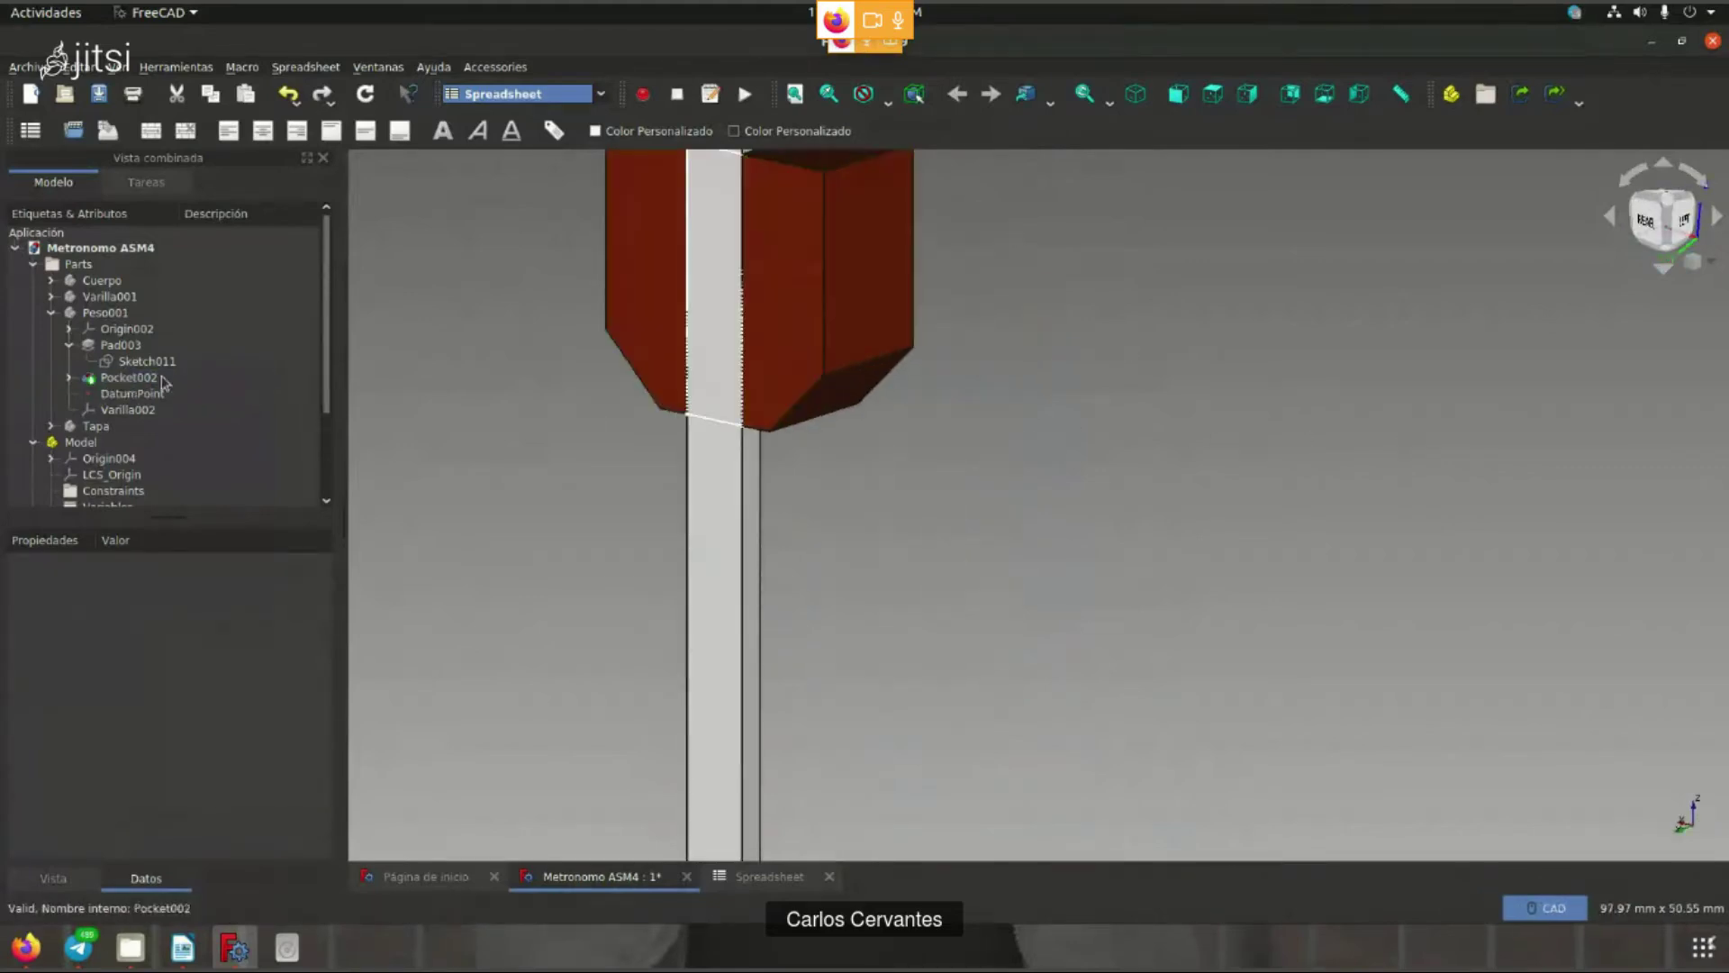
{"action": "left_click", "coordinate": [118, 414]}
{"action": "scroll", "coordinate": [822, 463], "scroll_direction": "down", "scroll_amount": 3}
{"action": "scroll", "coordinate": [822, 463], "scroll_direction": "down", "scroll_amount": 2}
{"action": "middle_click_drag", "start_coordinate": [880, 378], "coordinate": [861, 403]}
{"action": "scroll", "coordinate": [701, 441], "scroll_direction": "up", "scroll_amount": 2}
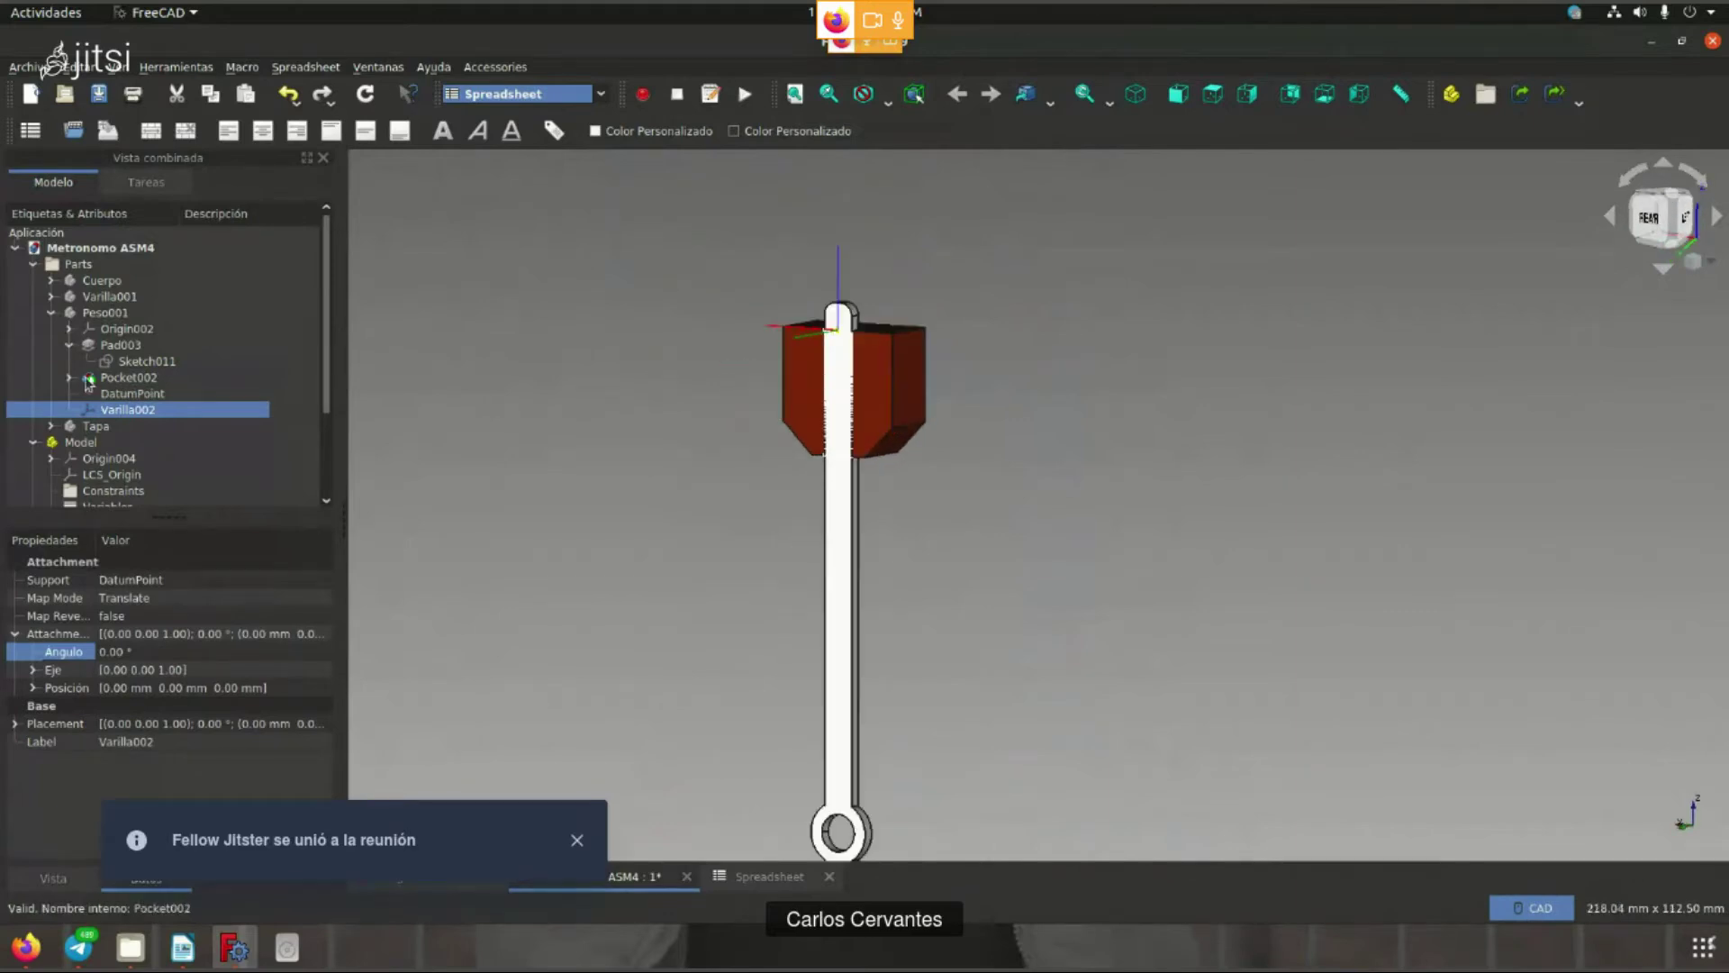
{"action": "left_click", "coordinate": [70, 345]}
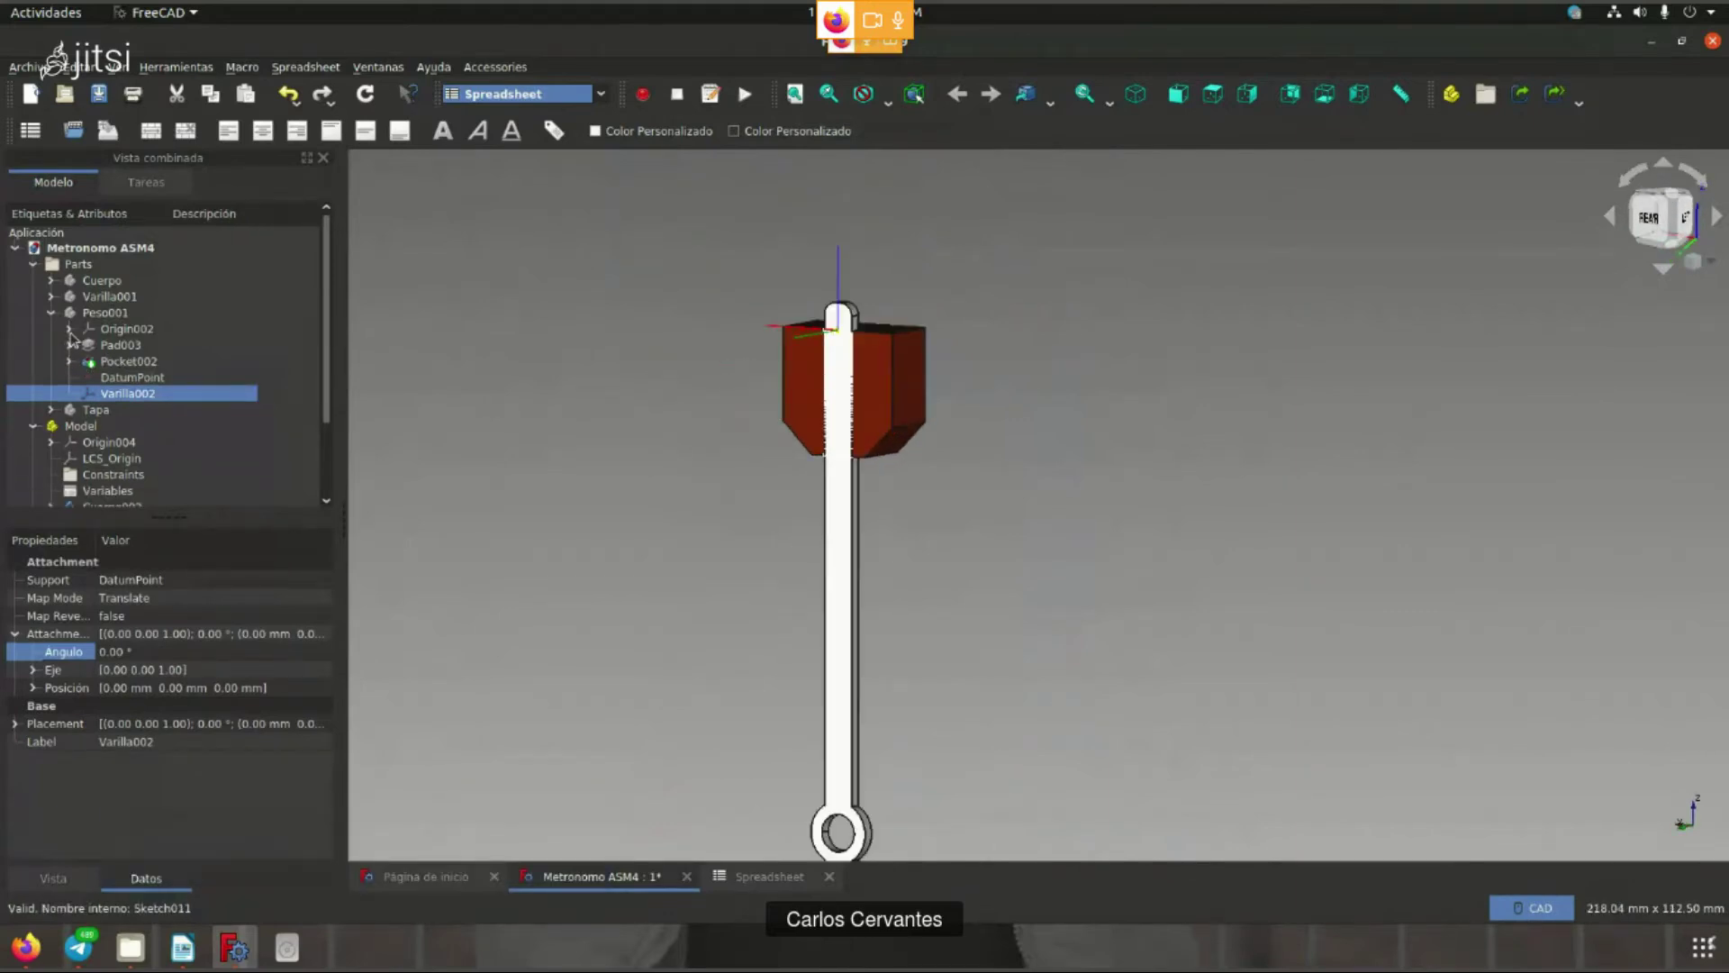
{"action": "left_click", "coordinate": [657, 366]}
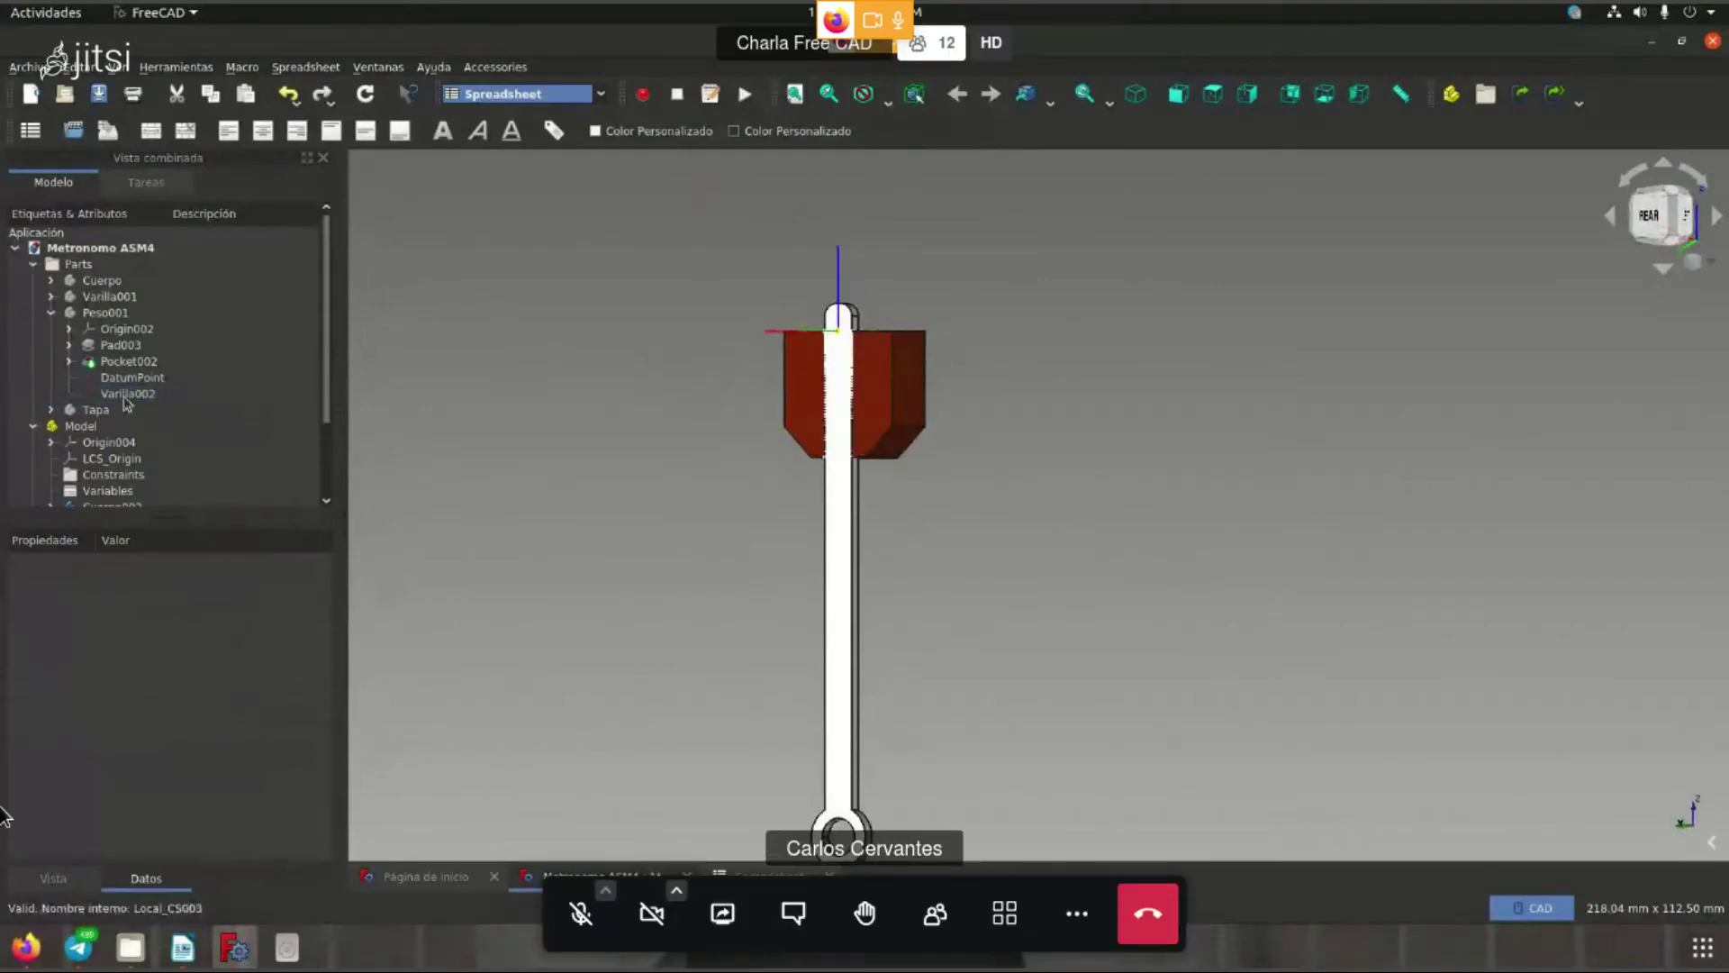
{"action": "left_click", "coordinate": [793, 912]}
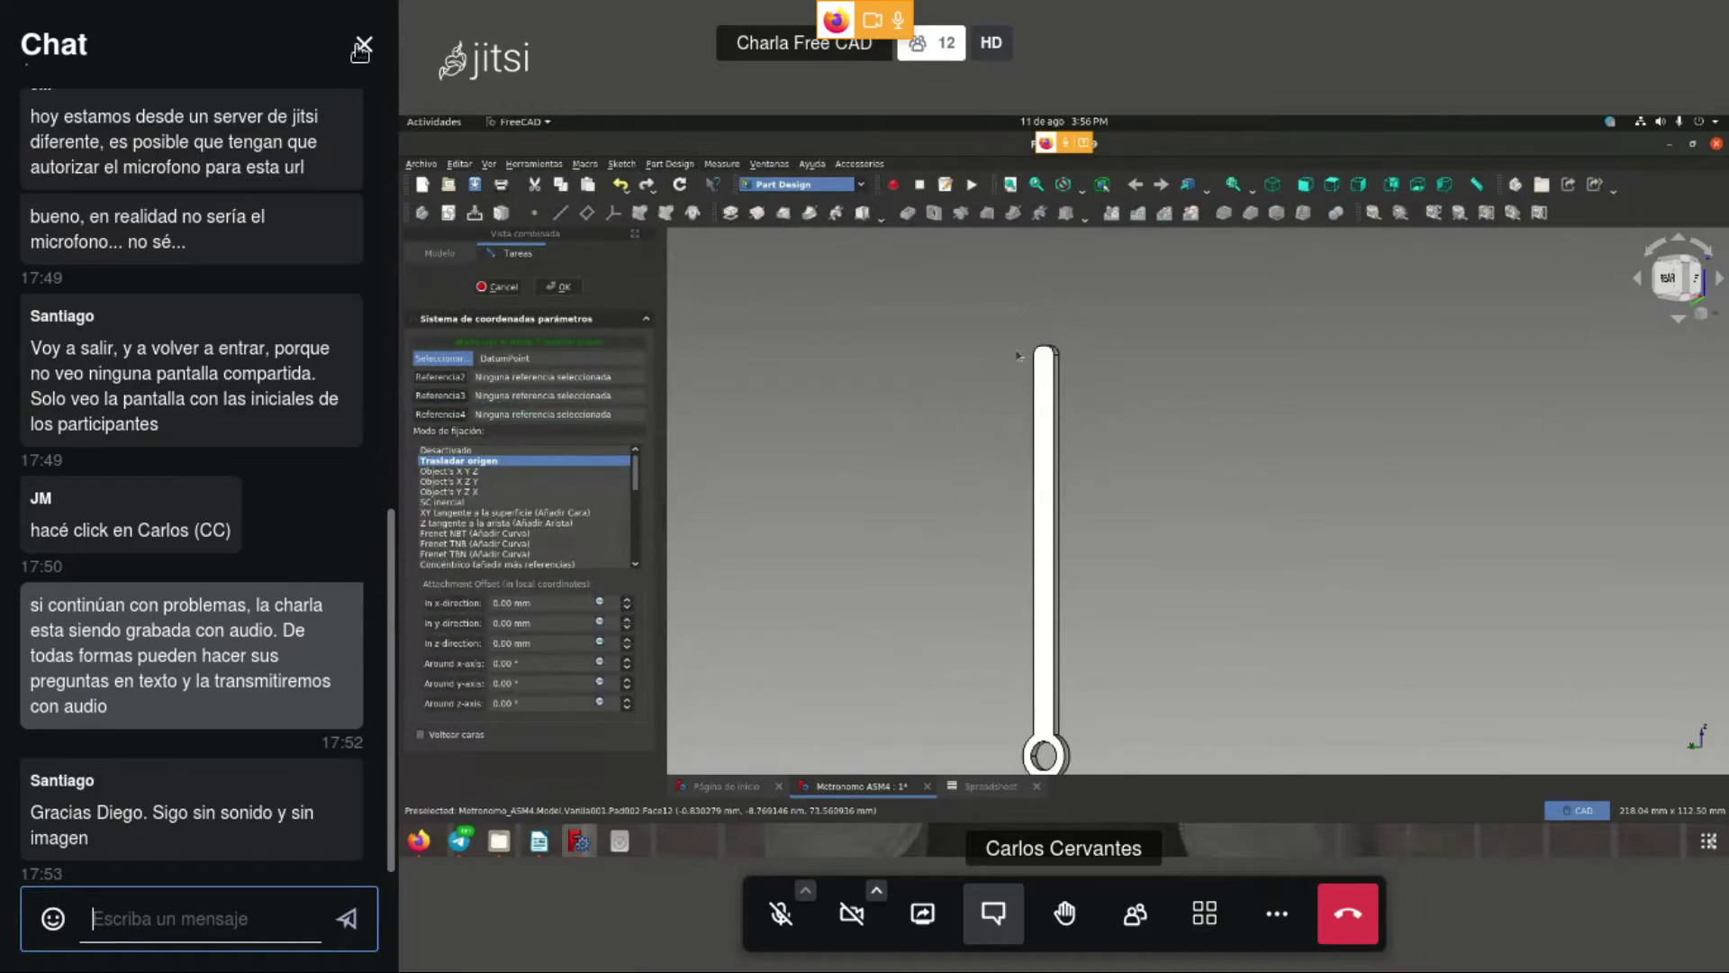
- Close the Jitsi chat, cancel the coordinate system attachment task, and show the meeting participants
{"action": "left_click", "coordinate": [363, 45]}
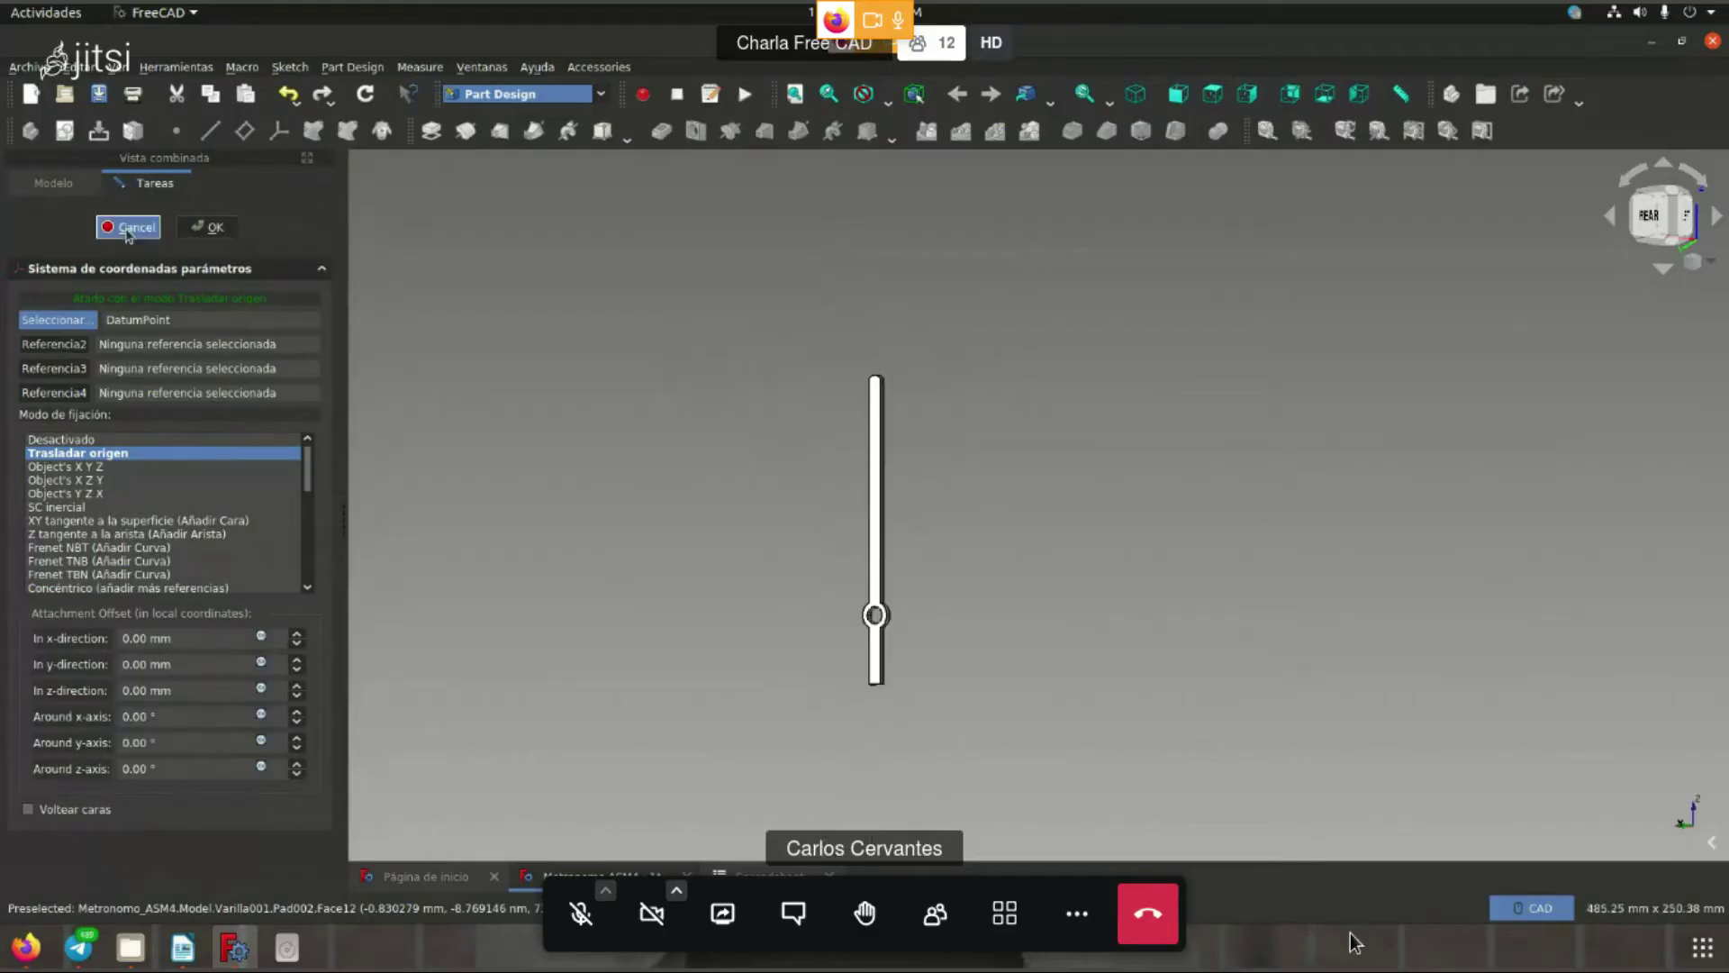
{"action": "left_click", "coordinate": [126, 227]}
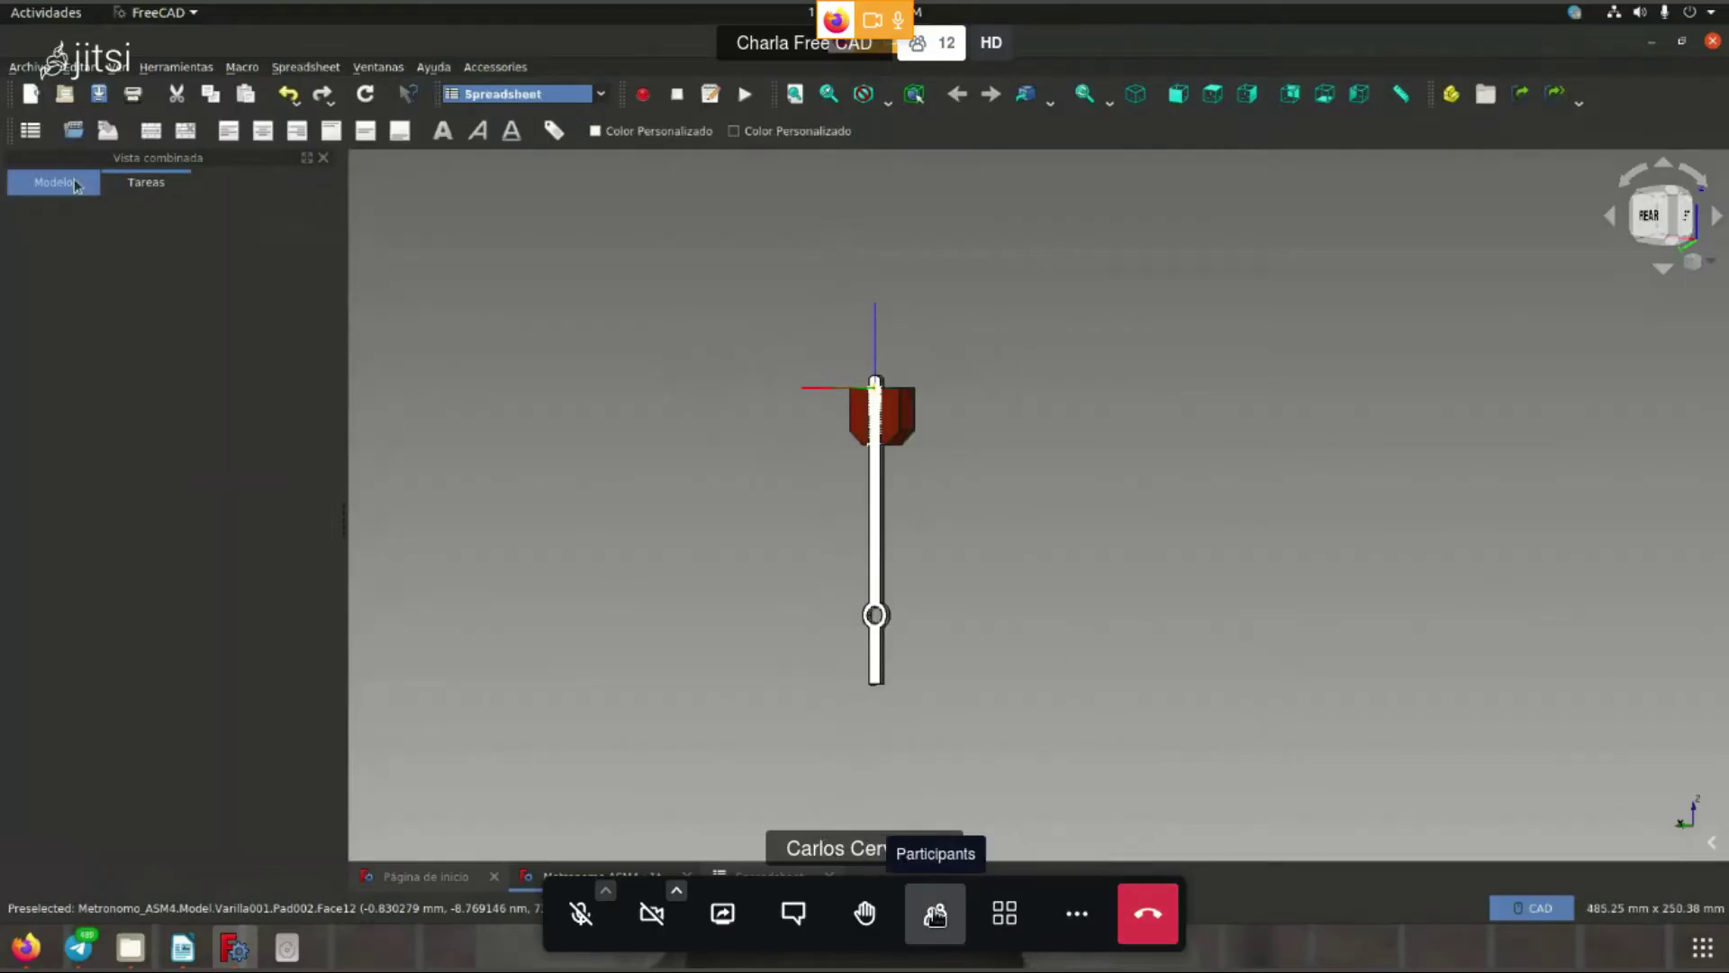
{"action": "left_click", "coordinate": [935, 913]}
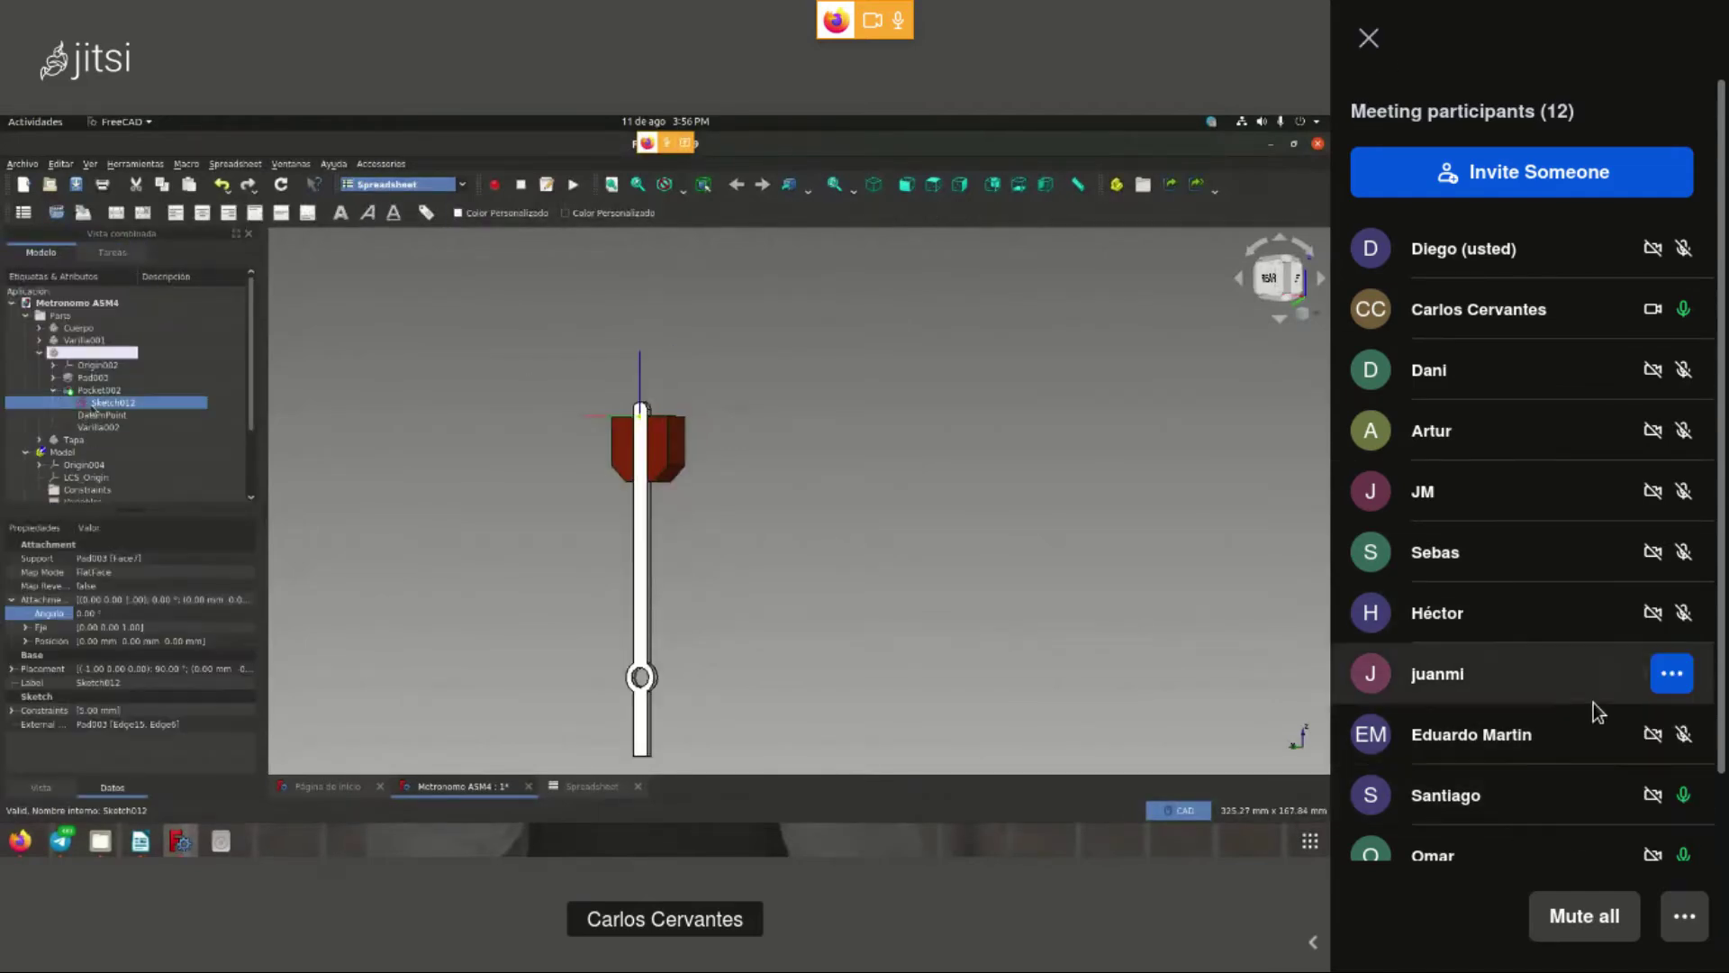
{"action": "mouse_move", "coordinate": [1527, 795]}
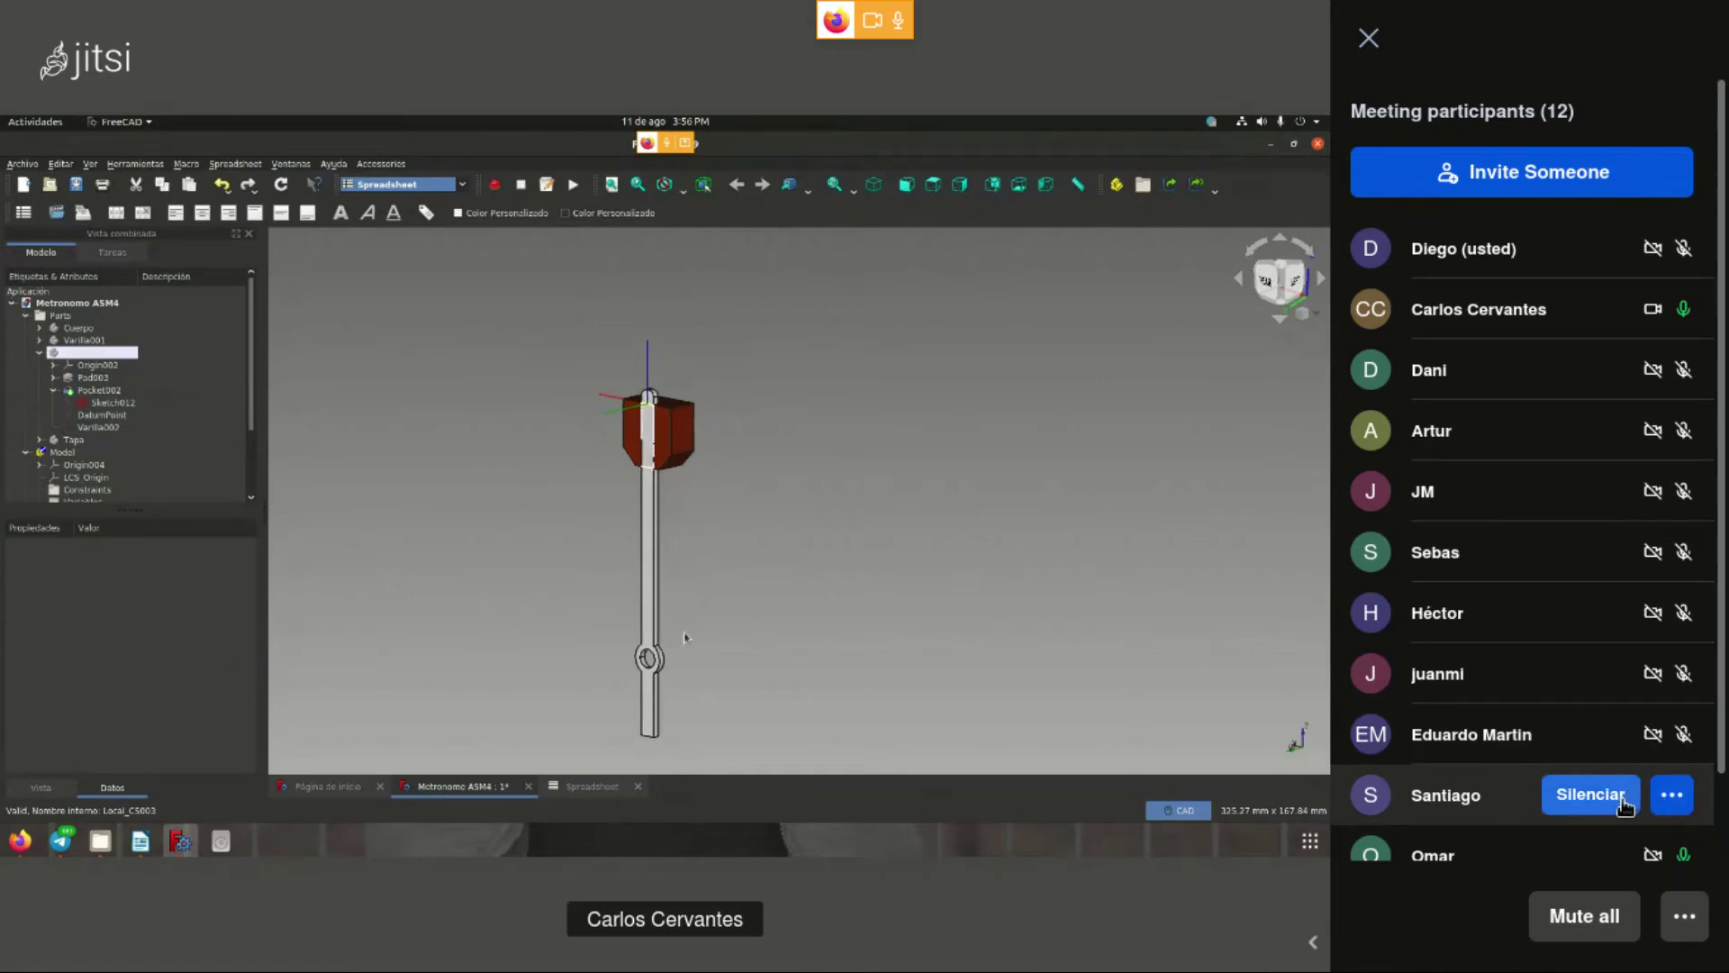
- Mute two more participants with Silenciar, confirming each, and close the participants list
{"action": "left_click", "coordinate": [1619, 802]}
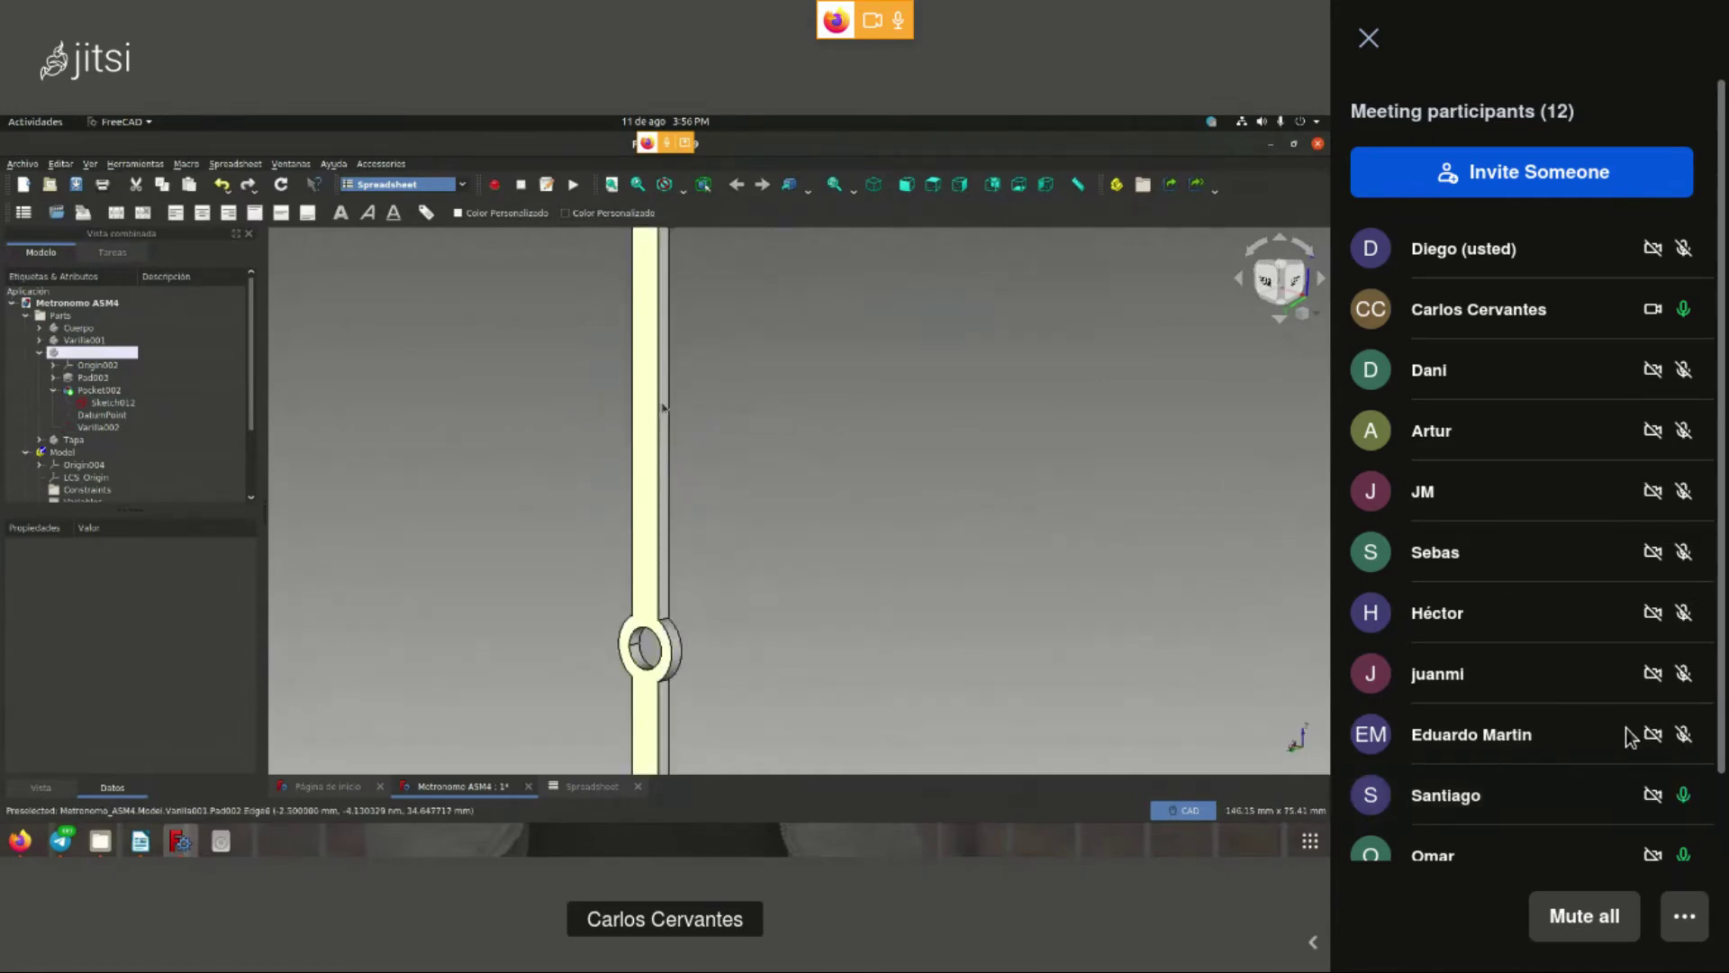
{"action": "left_click", "coordinate": [988, 270]}
{"action": "mouse_move", "coordinate": [1540, 673]}
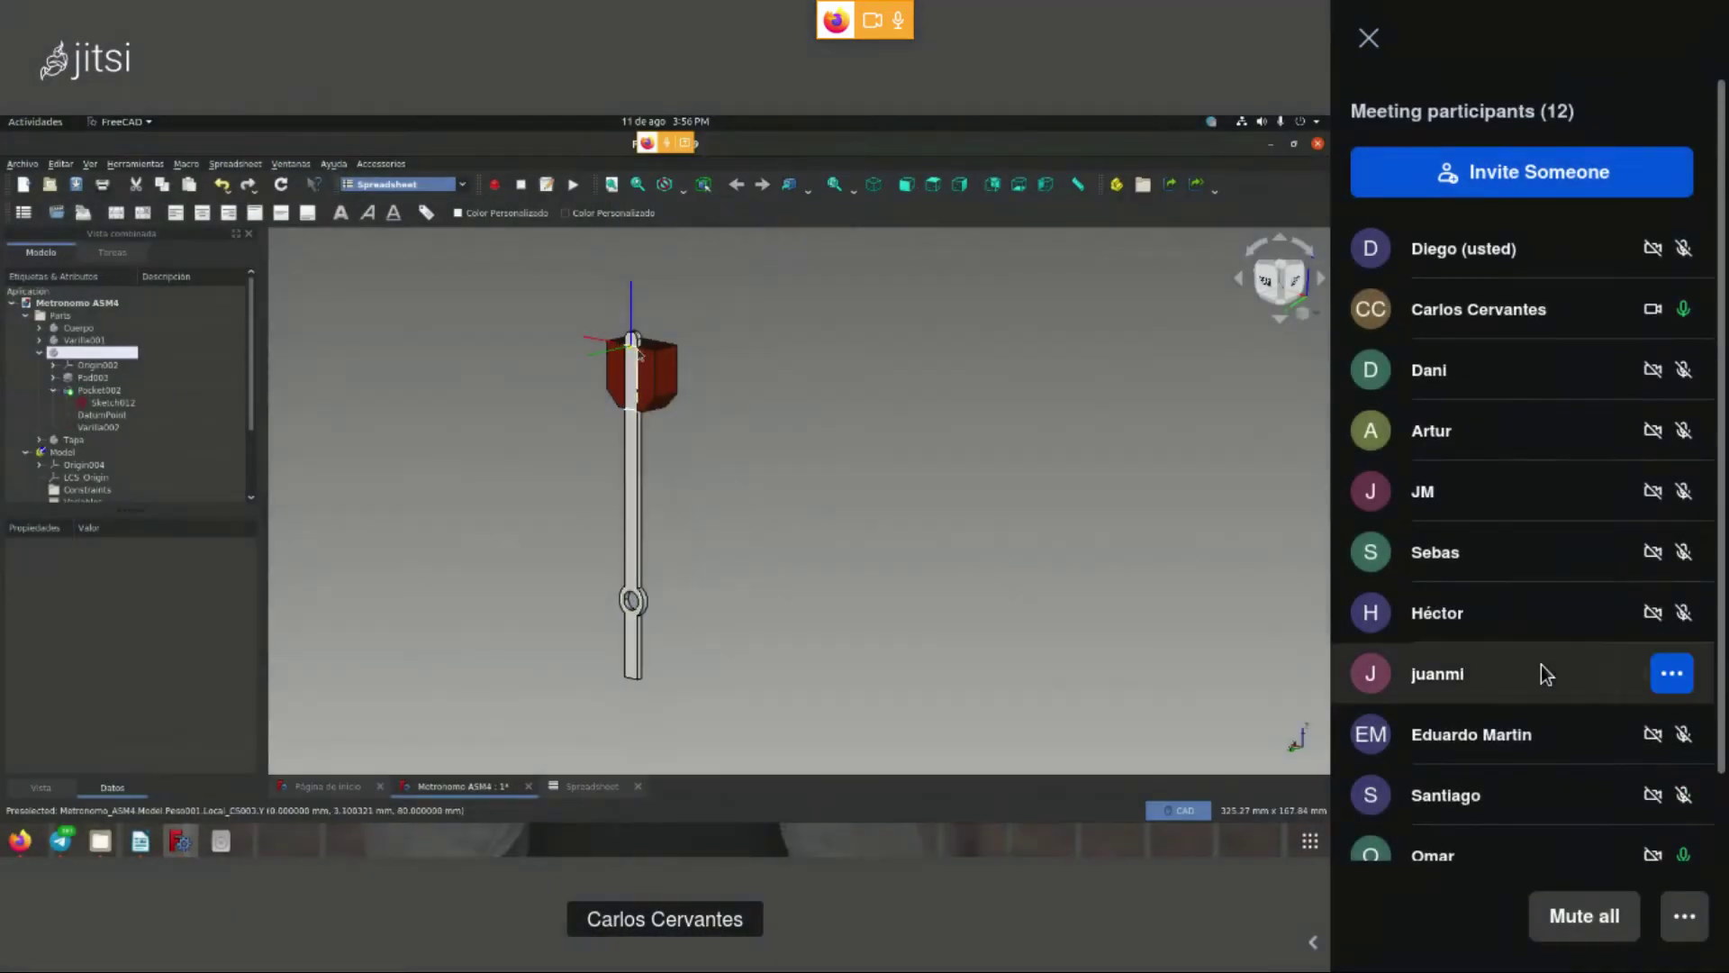
{"action": "scroll", "coordinate": [1567, 703], "scroll_direction": "down", "scroll_amount": 1}
{"action": "left_click", "coordinate": [1616, 780]}
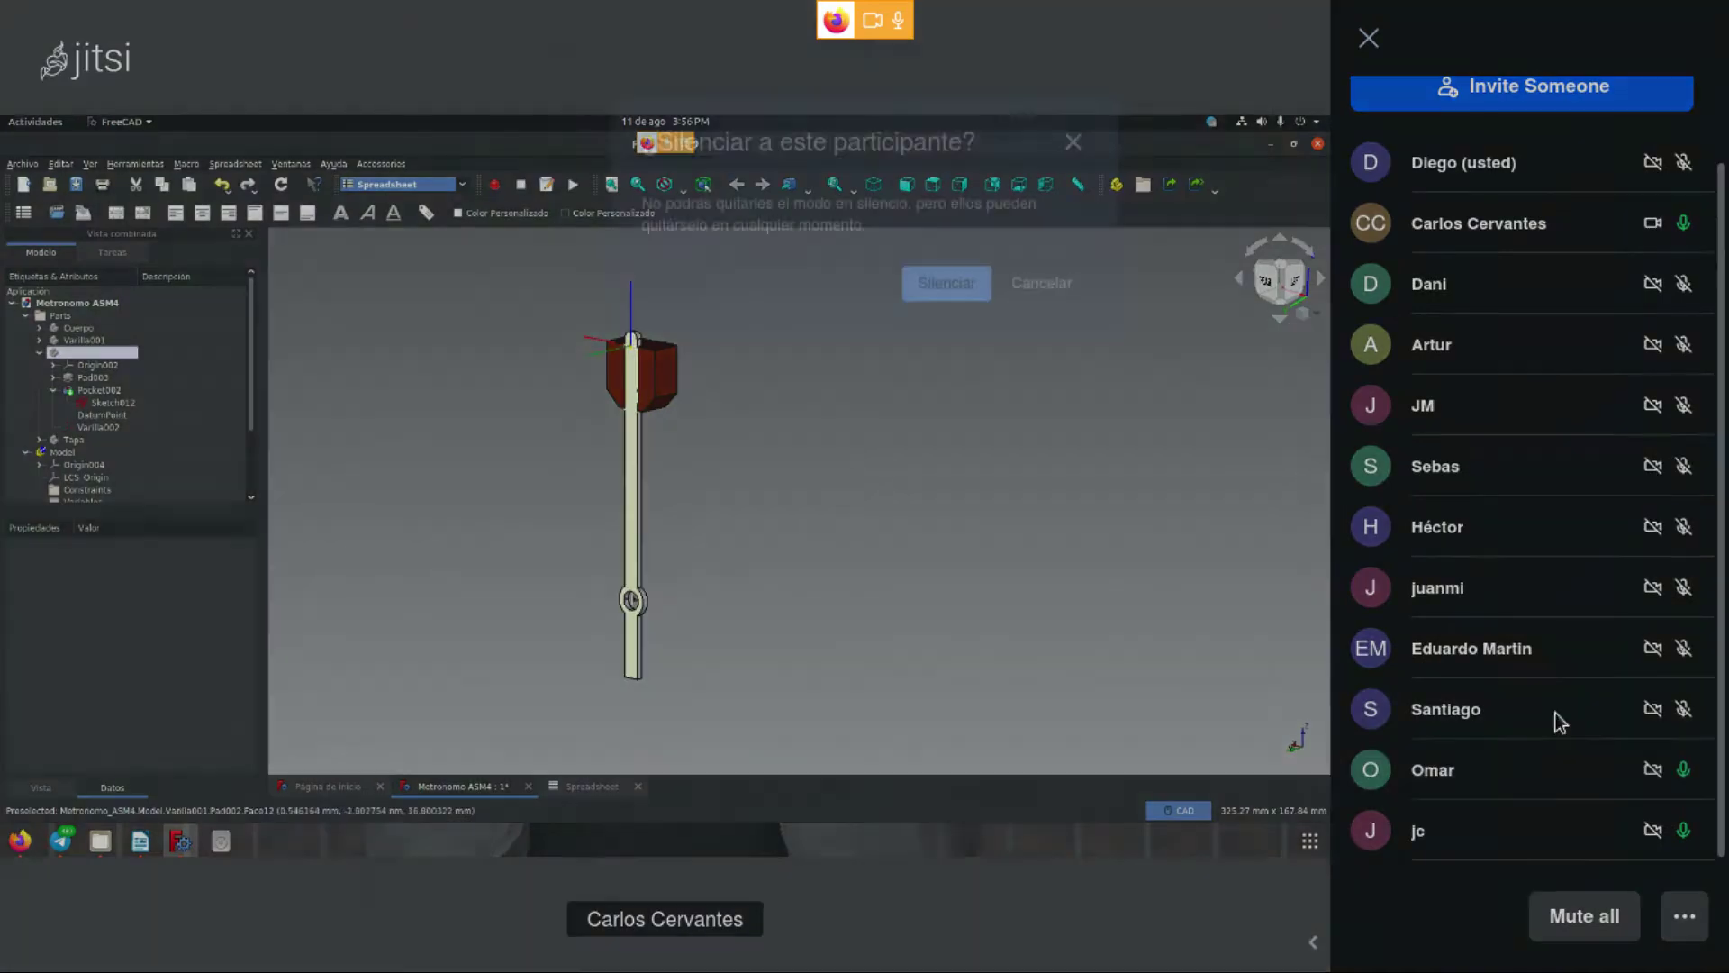
{"action": "left_click", "coordinate": [956, 269]}
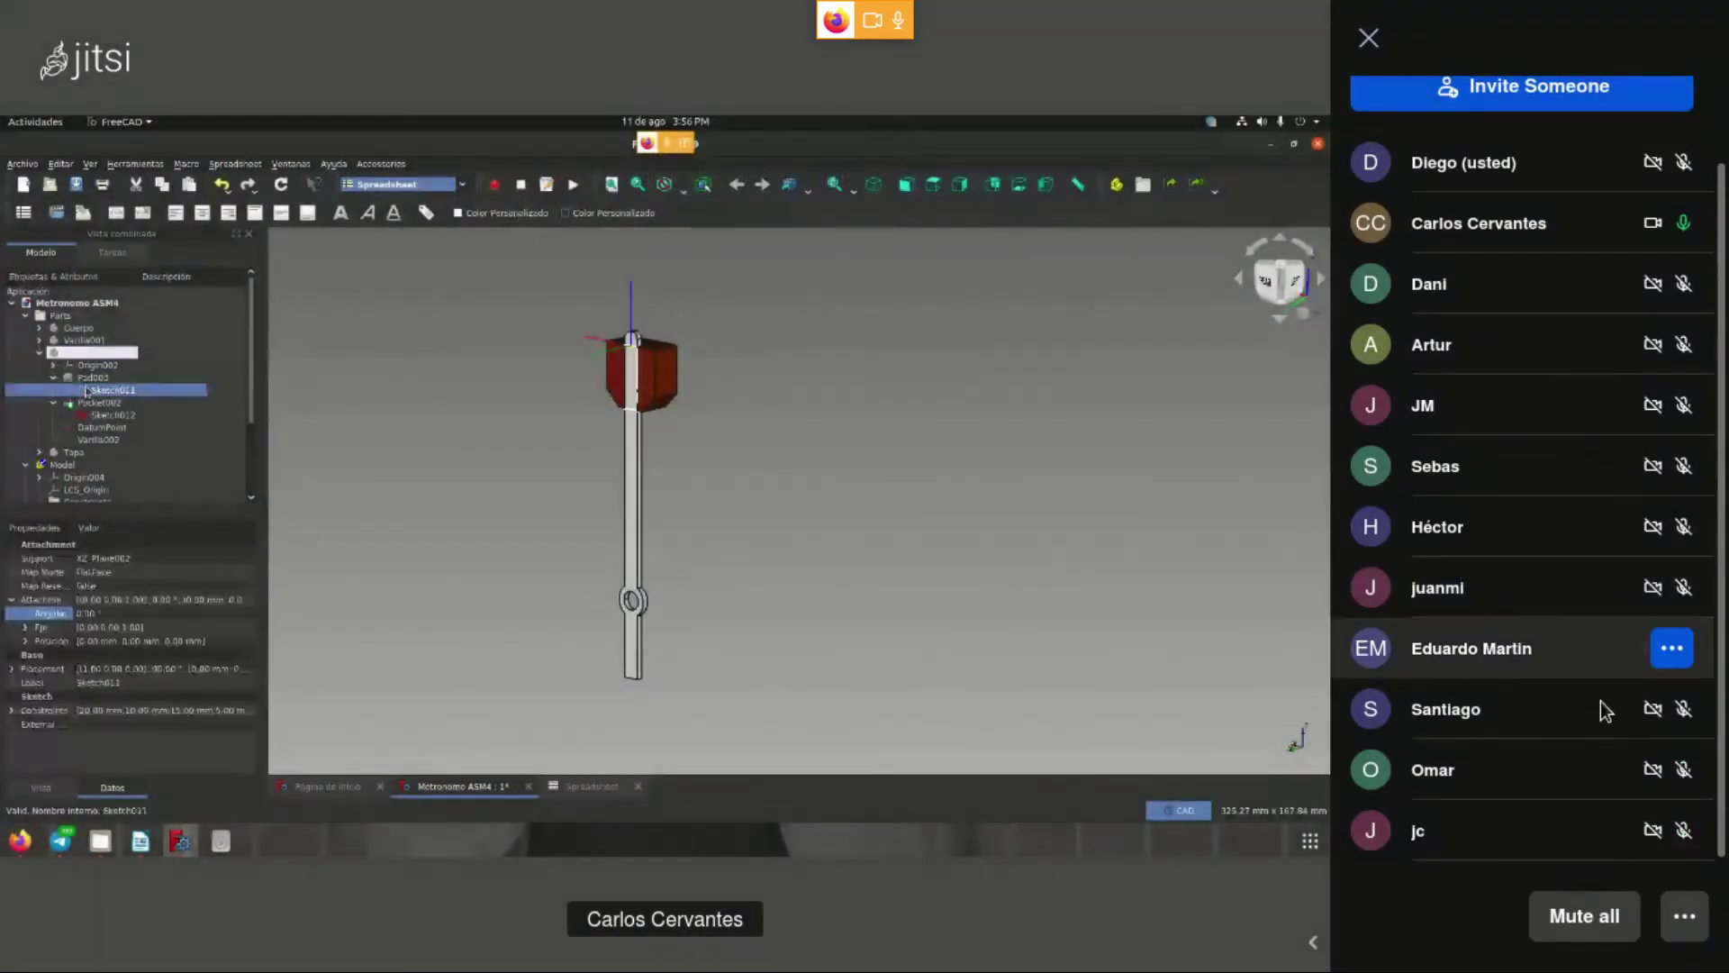
{"action": "scroll", "coordinate": [1559, 678], "scroll_direction": "up", "scroll_amount": 1}
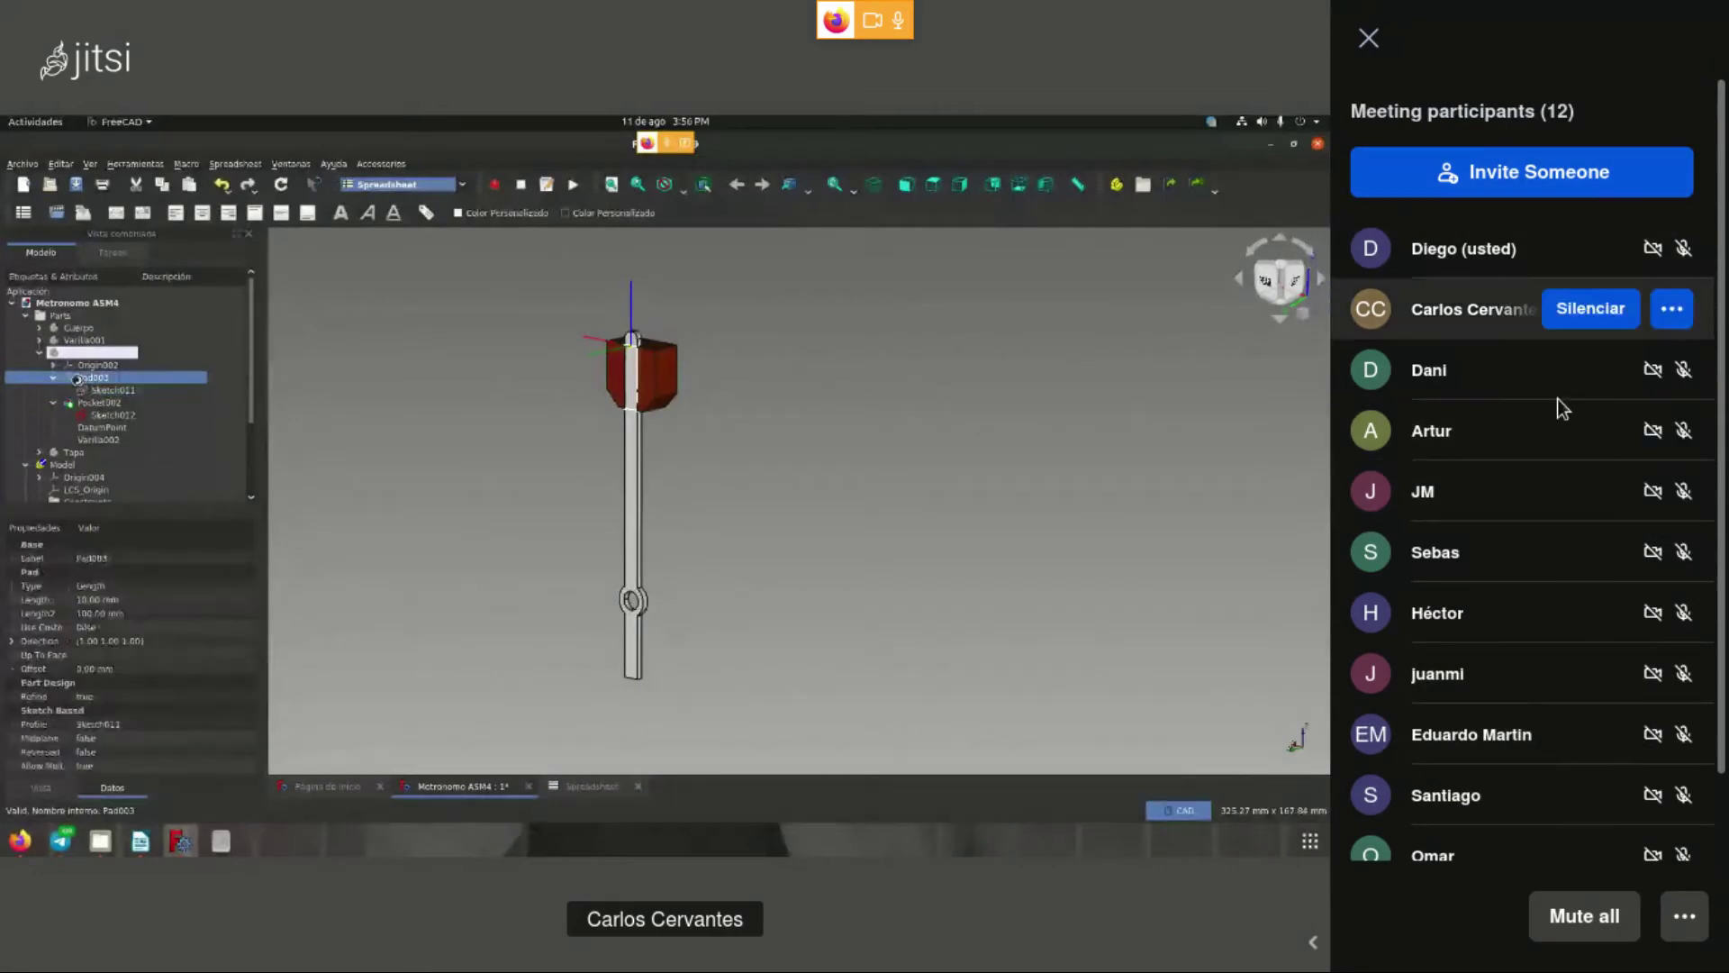
{"action": "left_click", "coordinate": [1367, 40]}
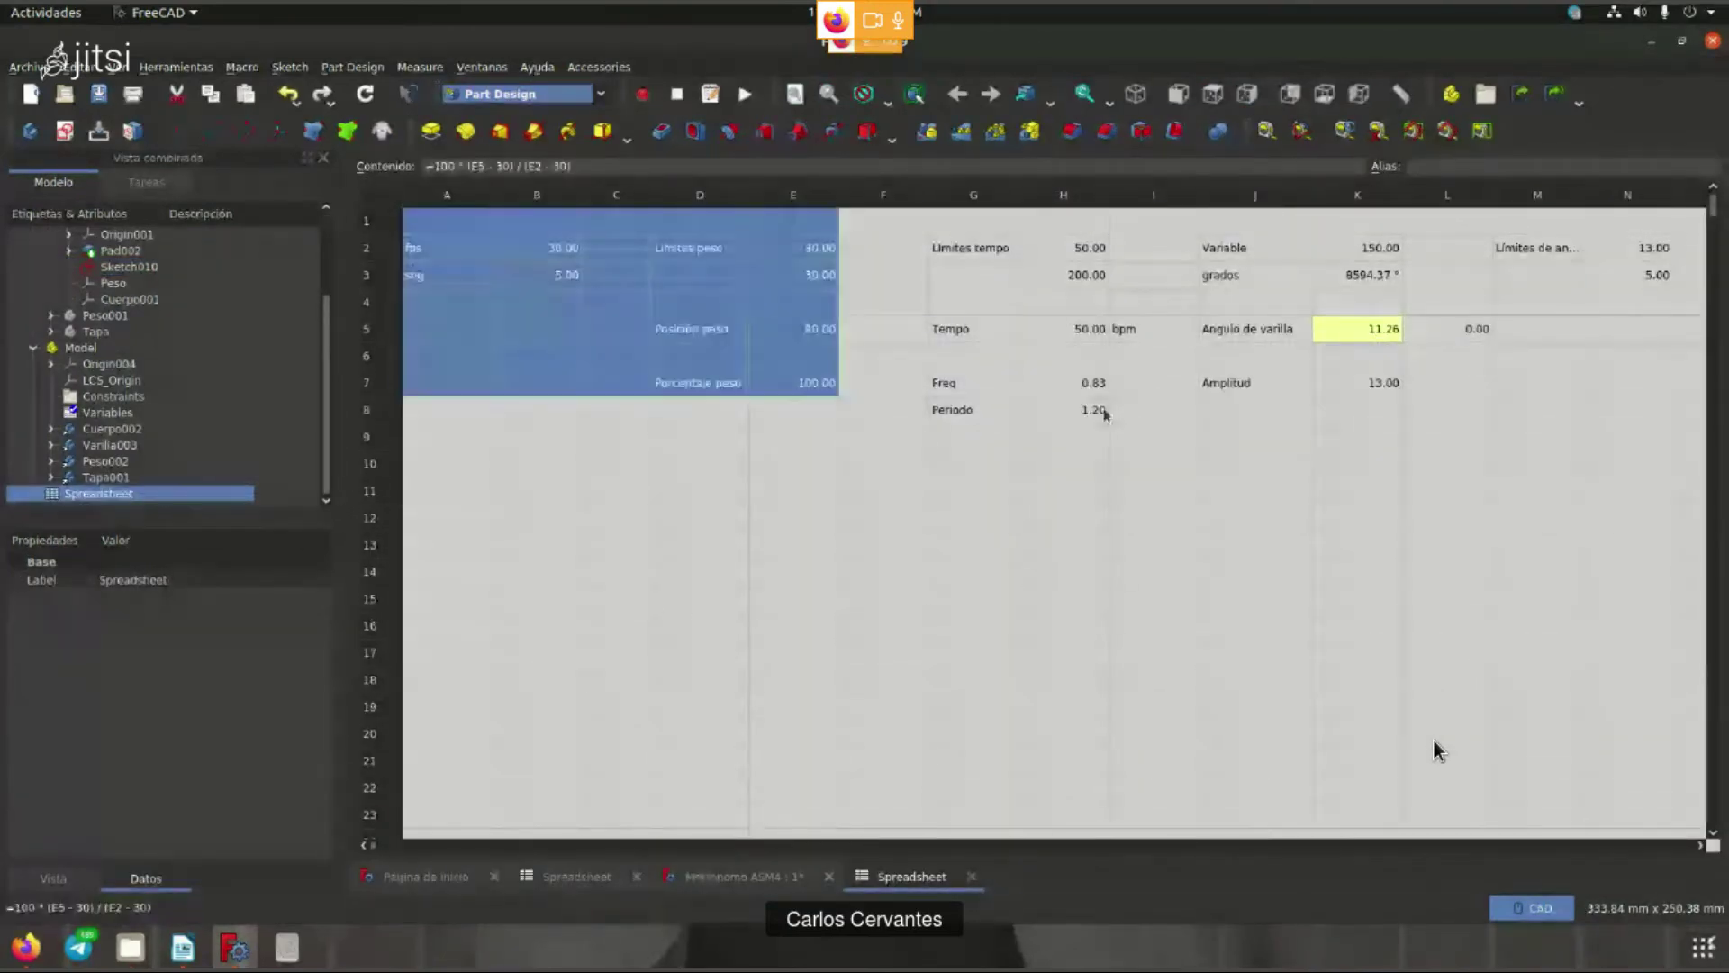
- In the Metronomo ASM4 model, select Sketch010 and hide the metronome body with Space
{"action": "left_click_drag", "start_coordinate": [1628, 464], "coordinate": [453, 224]}
{"action": "left_click", "coordinate": [616, 464]}
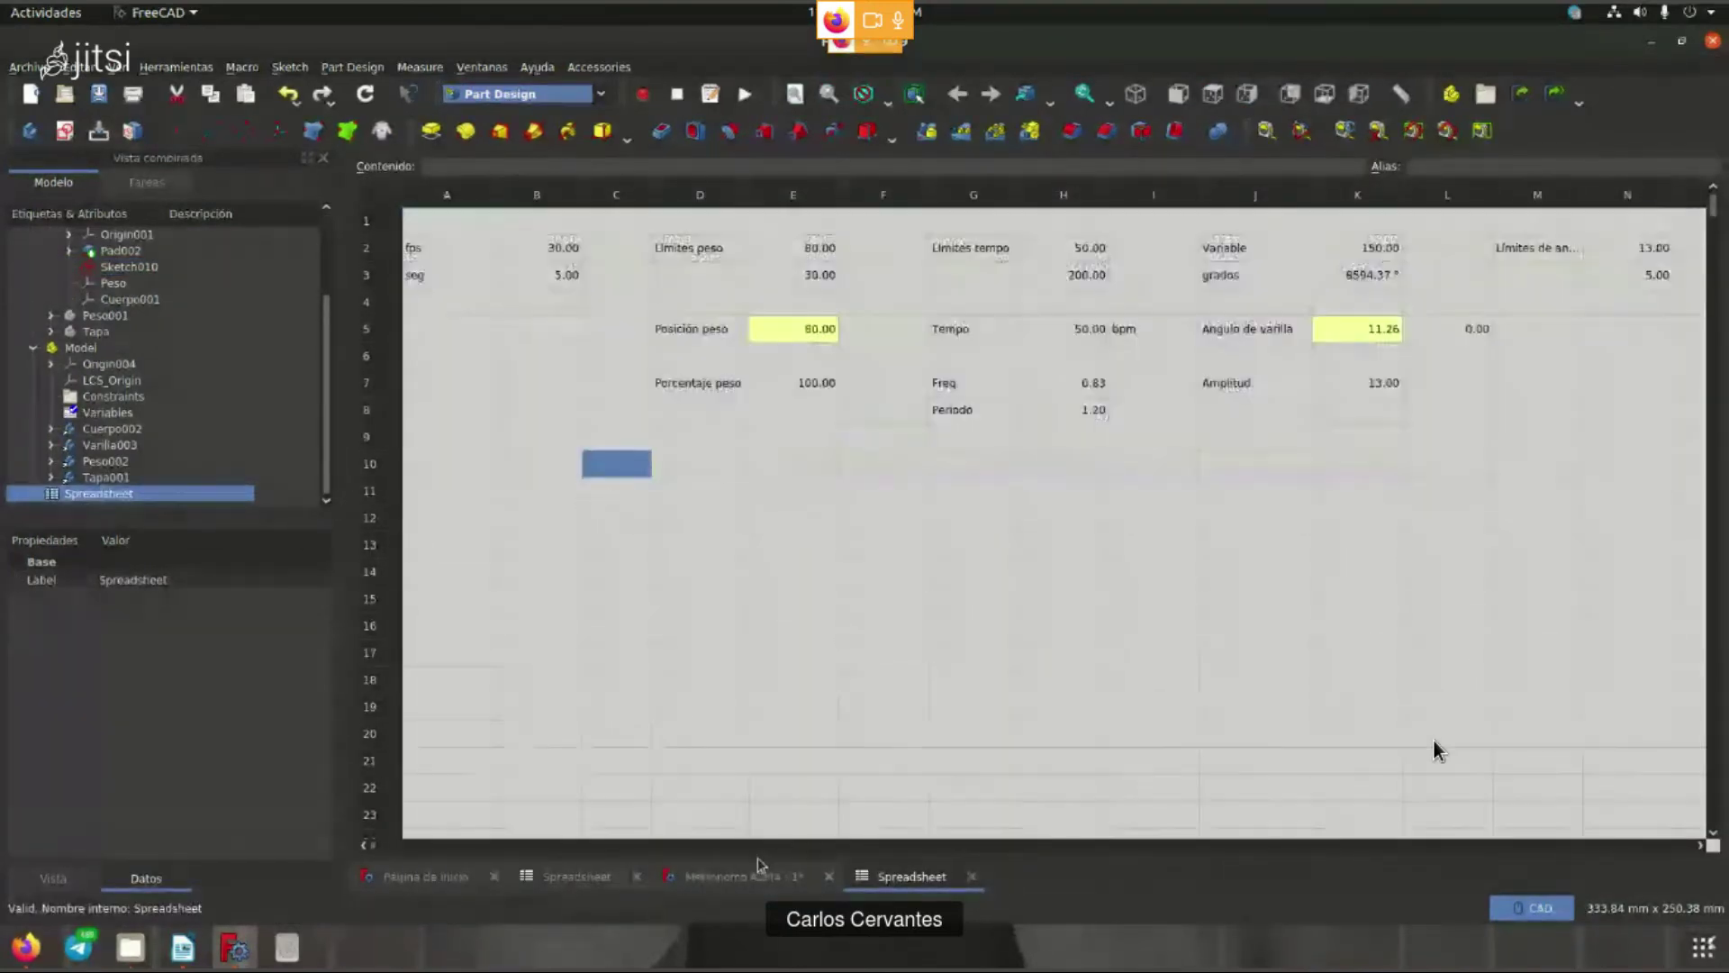
{"action": "left_click", "coordinate": [732, 875]}
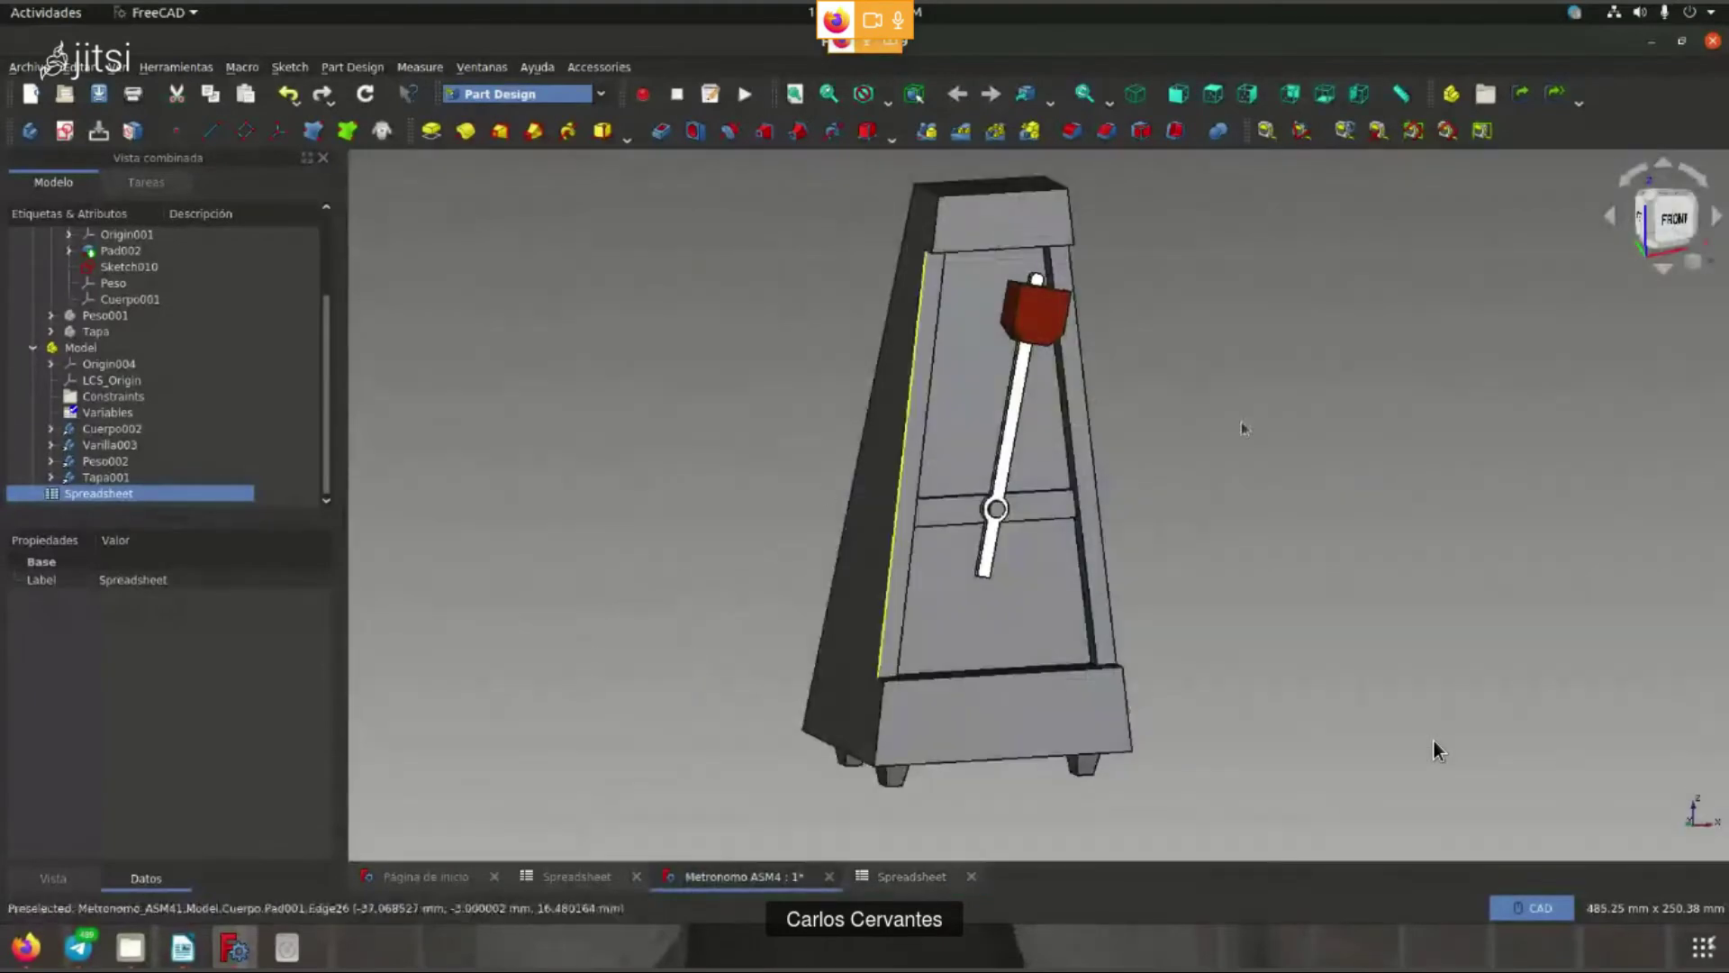
{"action": "scroll", "coordinate": [117, 369], "scroll_direction": "up", "scroll_amount": 2}
{"action": "left_click", "coordinate": [118, 362]}
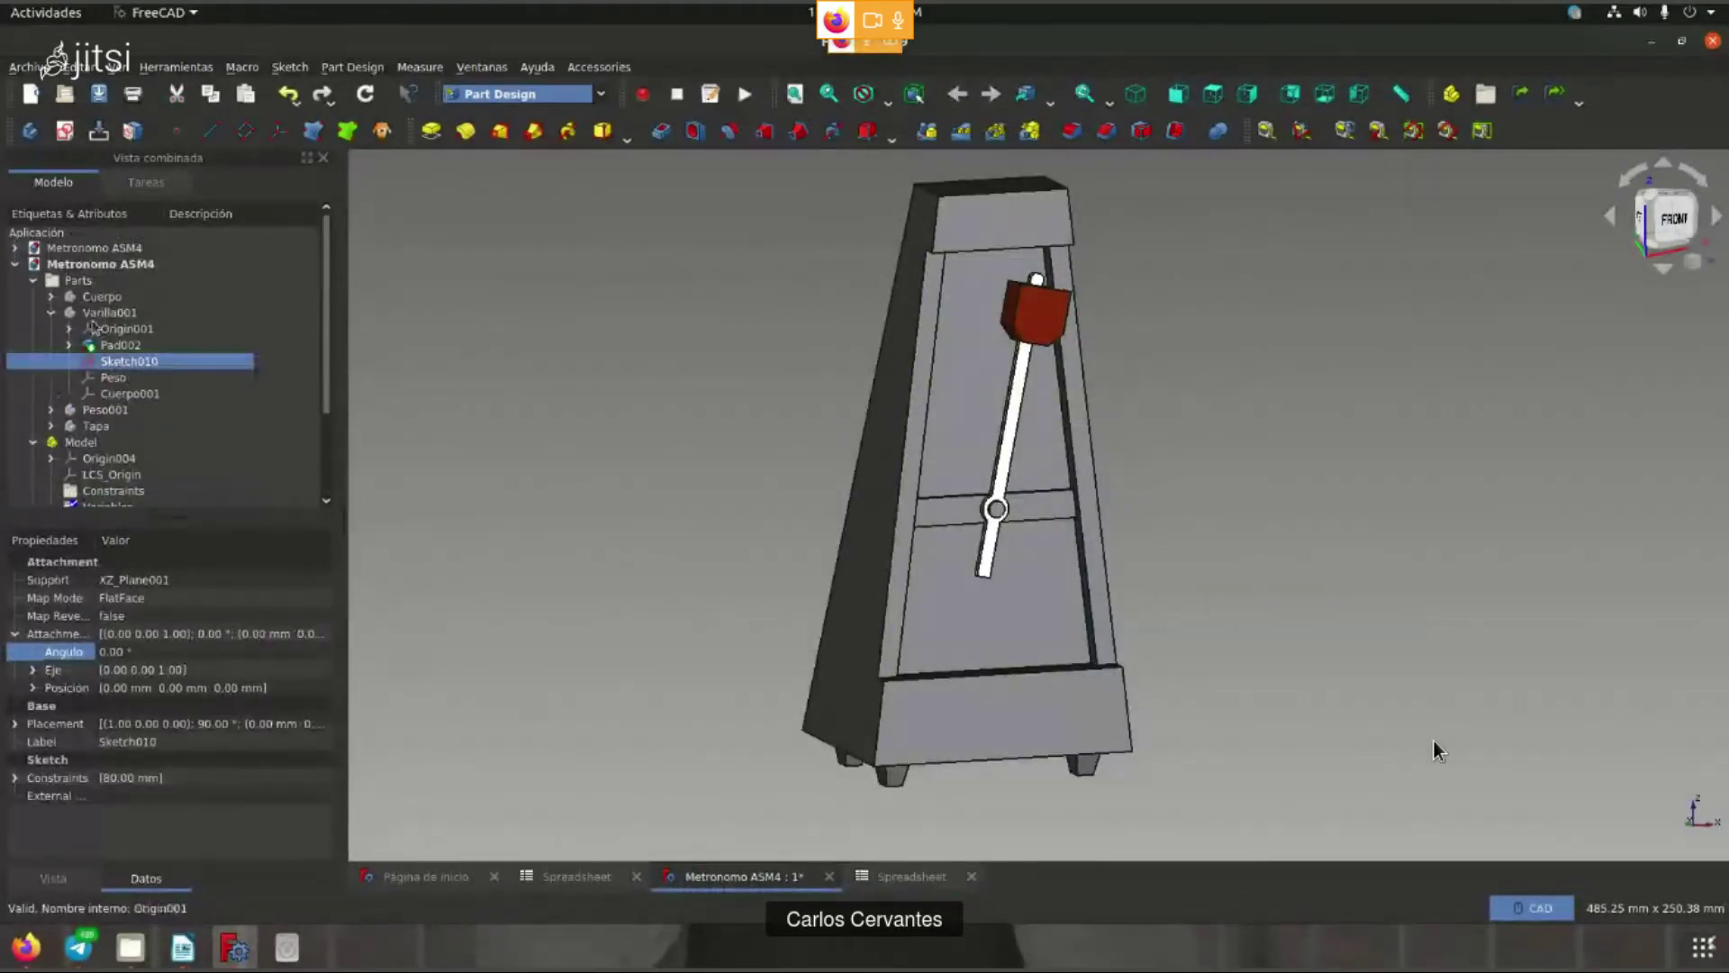
{"action": "middle_click_drag", "start_coordinate": [593, 396], "coordinate": [1138, 434]}
{"action": "left_click", "coordinate": [725, 417]}
{"action": "key", "text": "space"}
{"action": "scroll", "coordinate": [725, 417], "scroll_direction": "up", "scroll_amount": 5}
{"action": "scroll", "coordinate": [881, 205], "scroll_direction": "down", "scroll_amount": 3}
{"action": "scroll", "coordinate": [881, 205], "scroll_direction": "up", "scroll_amount": 2}
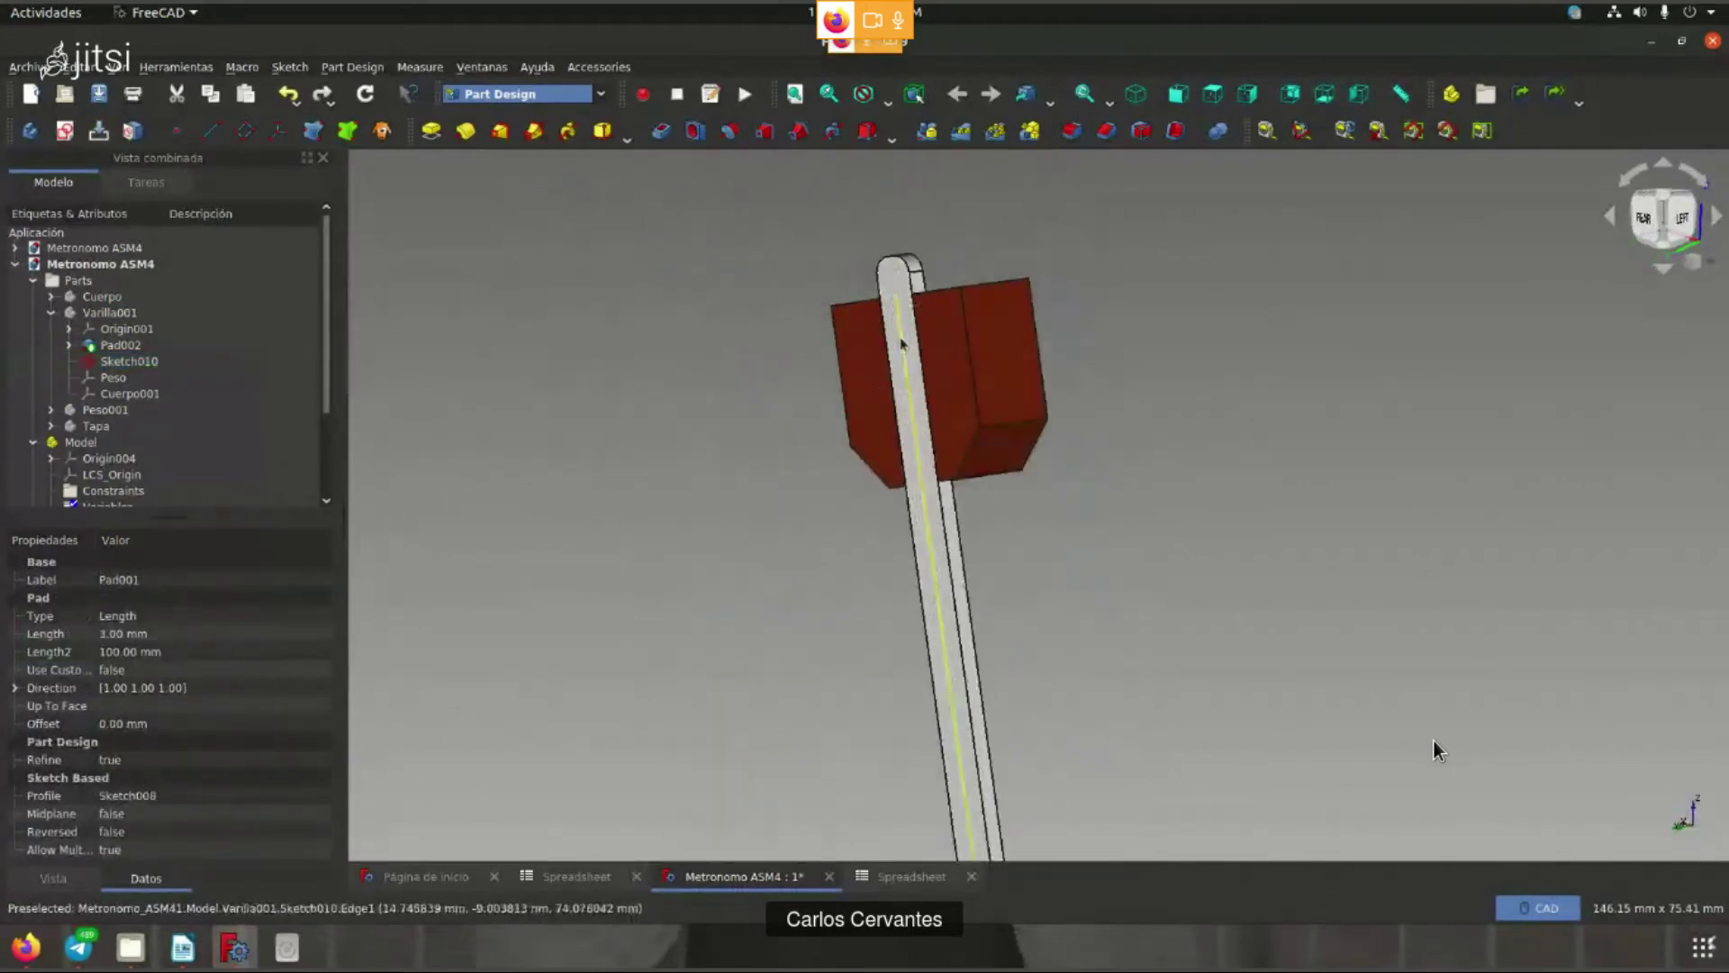
- Open Sketch010 and confirm its 80 mm length uses the expression Spreadsheet.pos_peso
{"action": "double_click", "coordinate": [129, 361]}
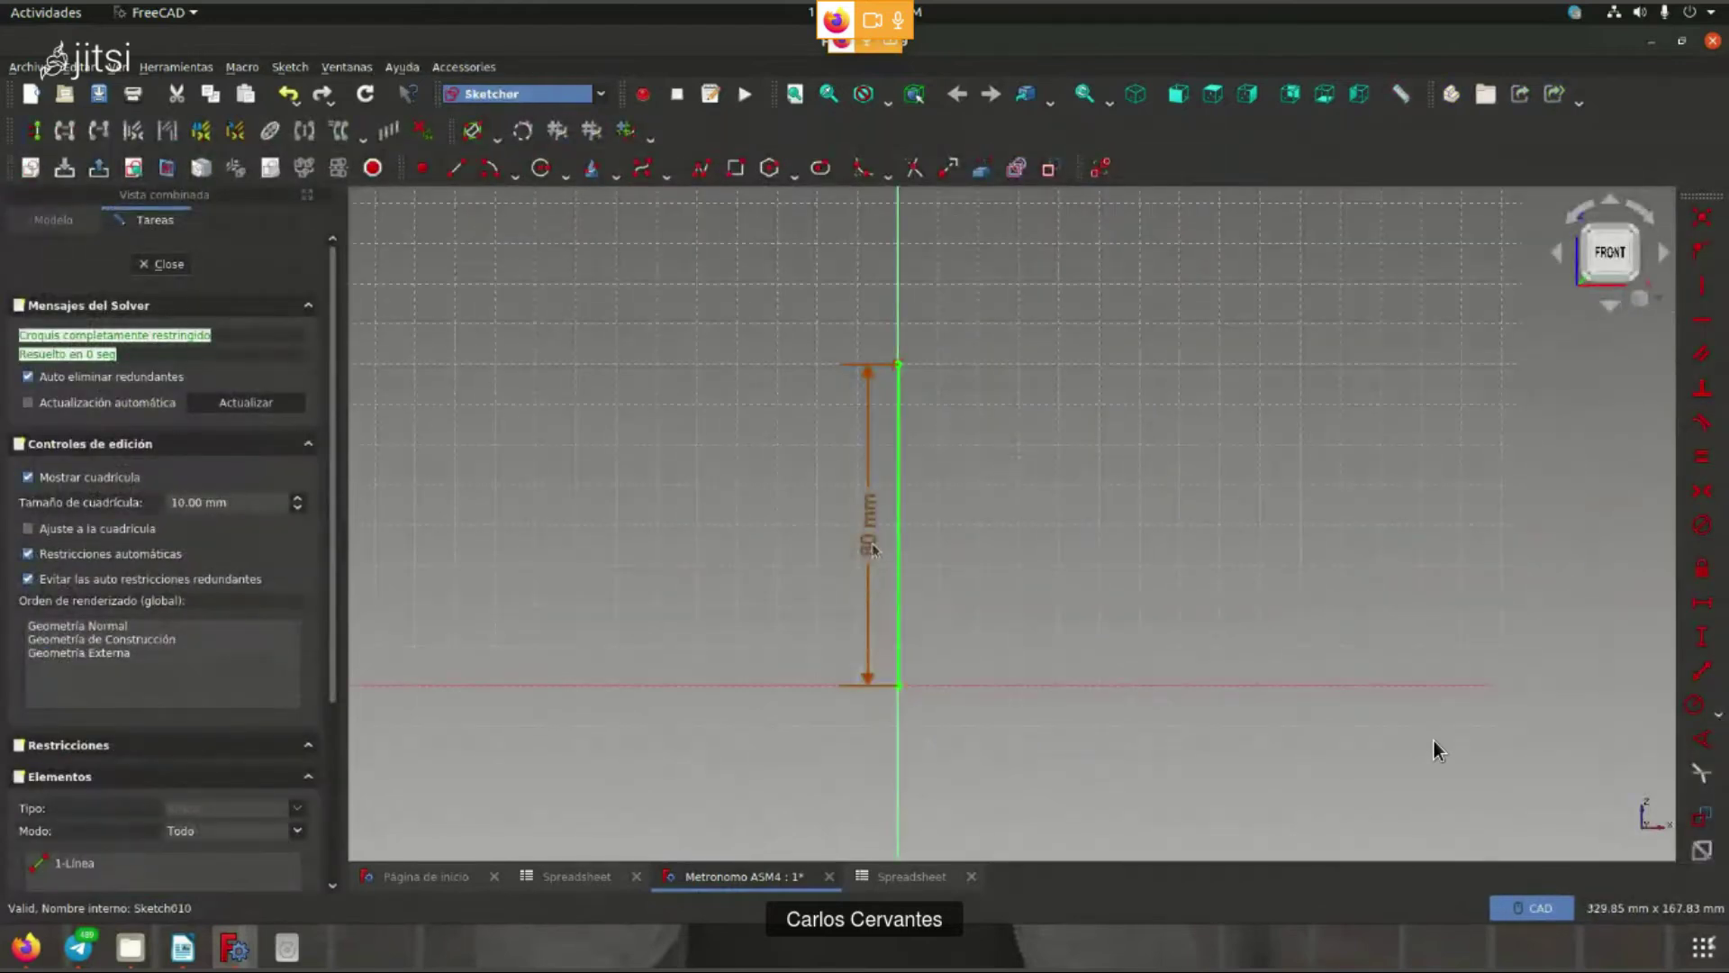
{"action": "scroll", "coordinate": [861, 541], "scroll_direction": "up", "scroll_amount": 3}
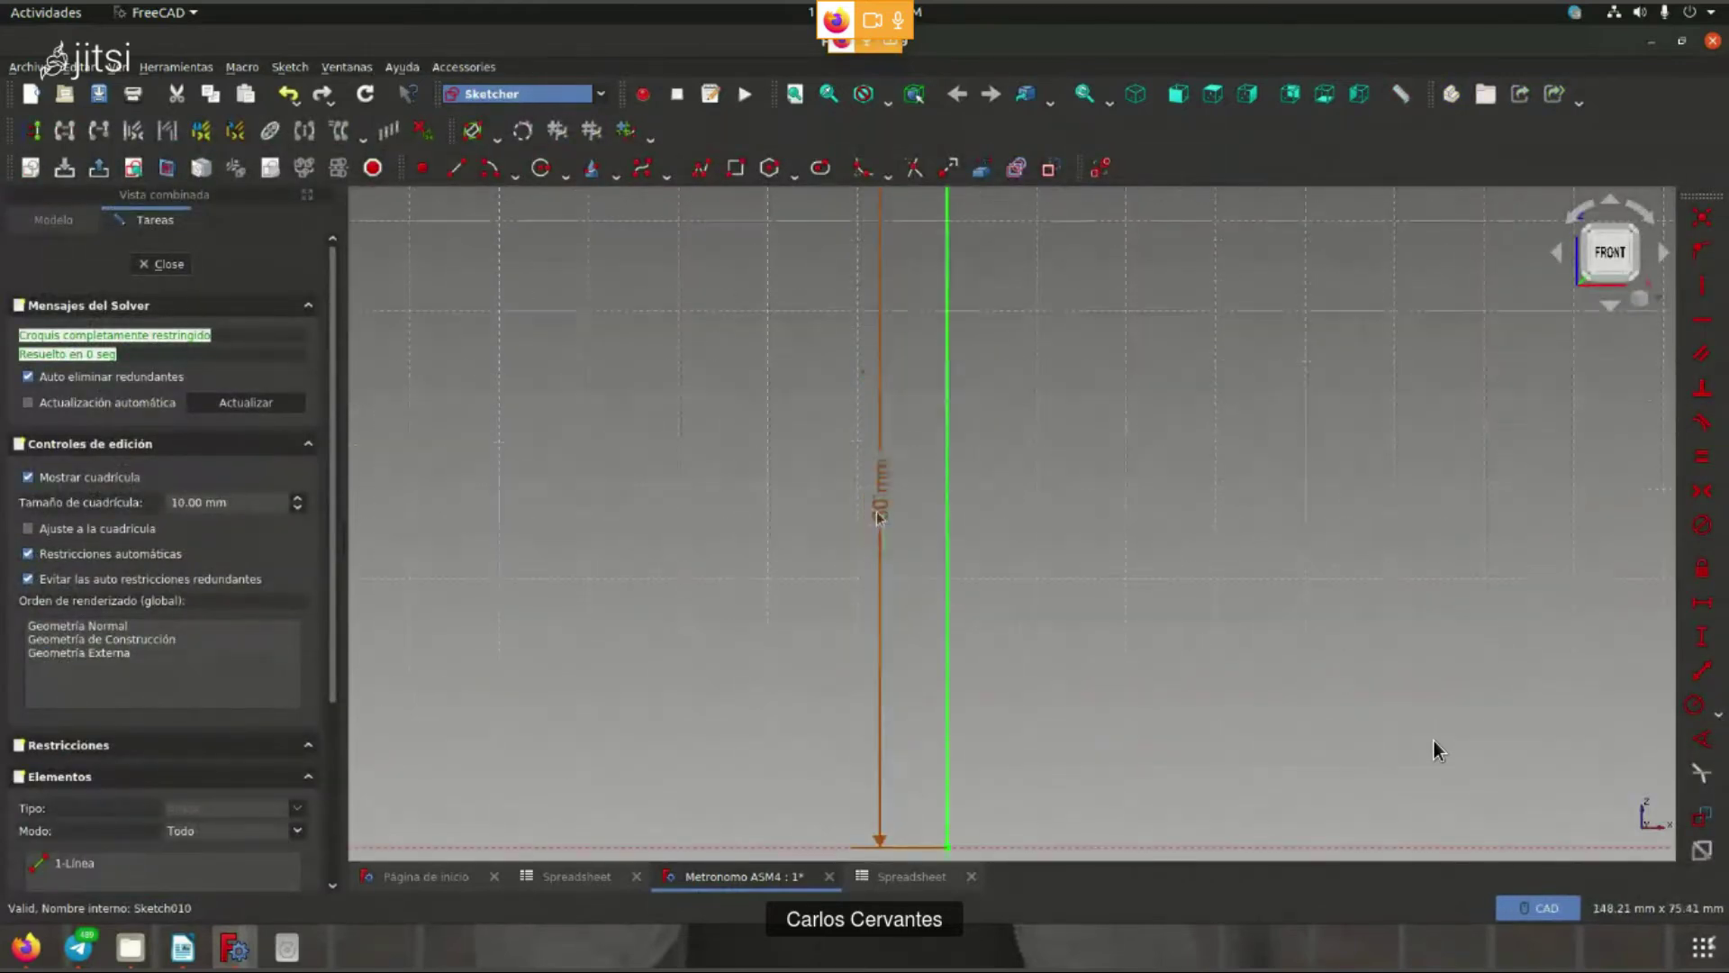
{"action": "left_click_drag", "start_coordinate": [849, 516], "coordinate": [780, 522]}
{"action": "double_click", "coordinate": [782, 531]}
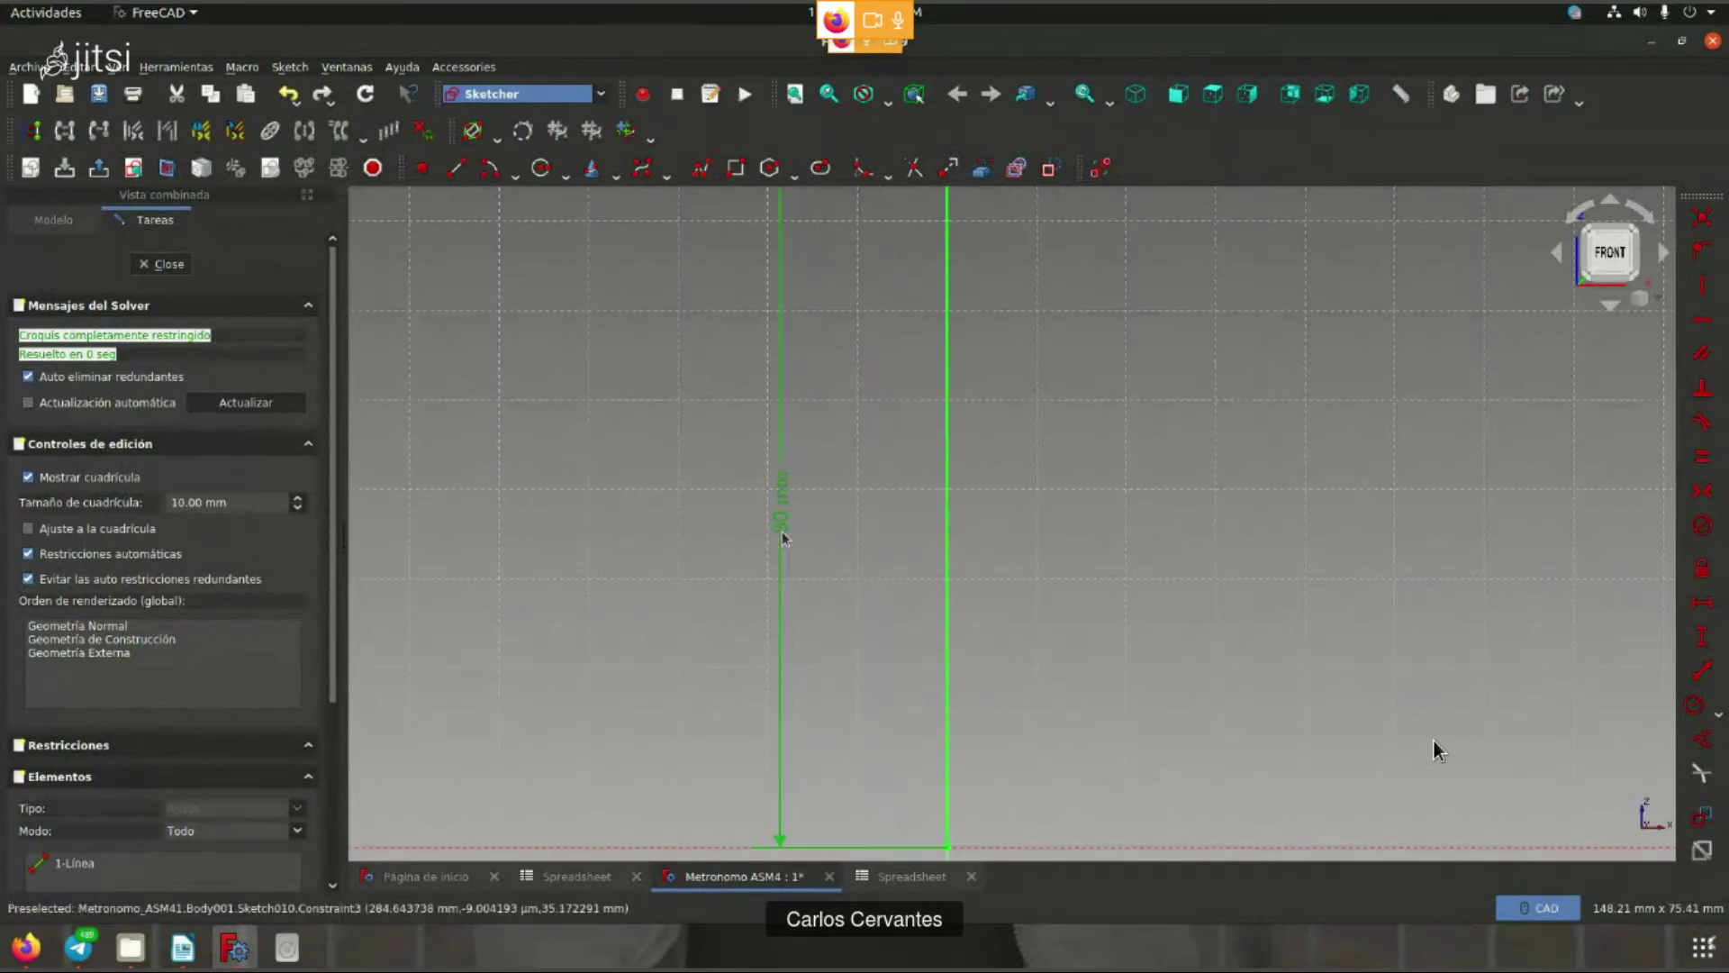
{"action": "left_click", "coordinate": [924, 447]}
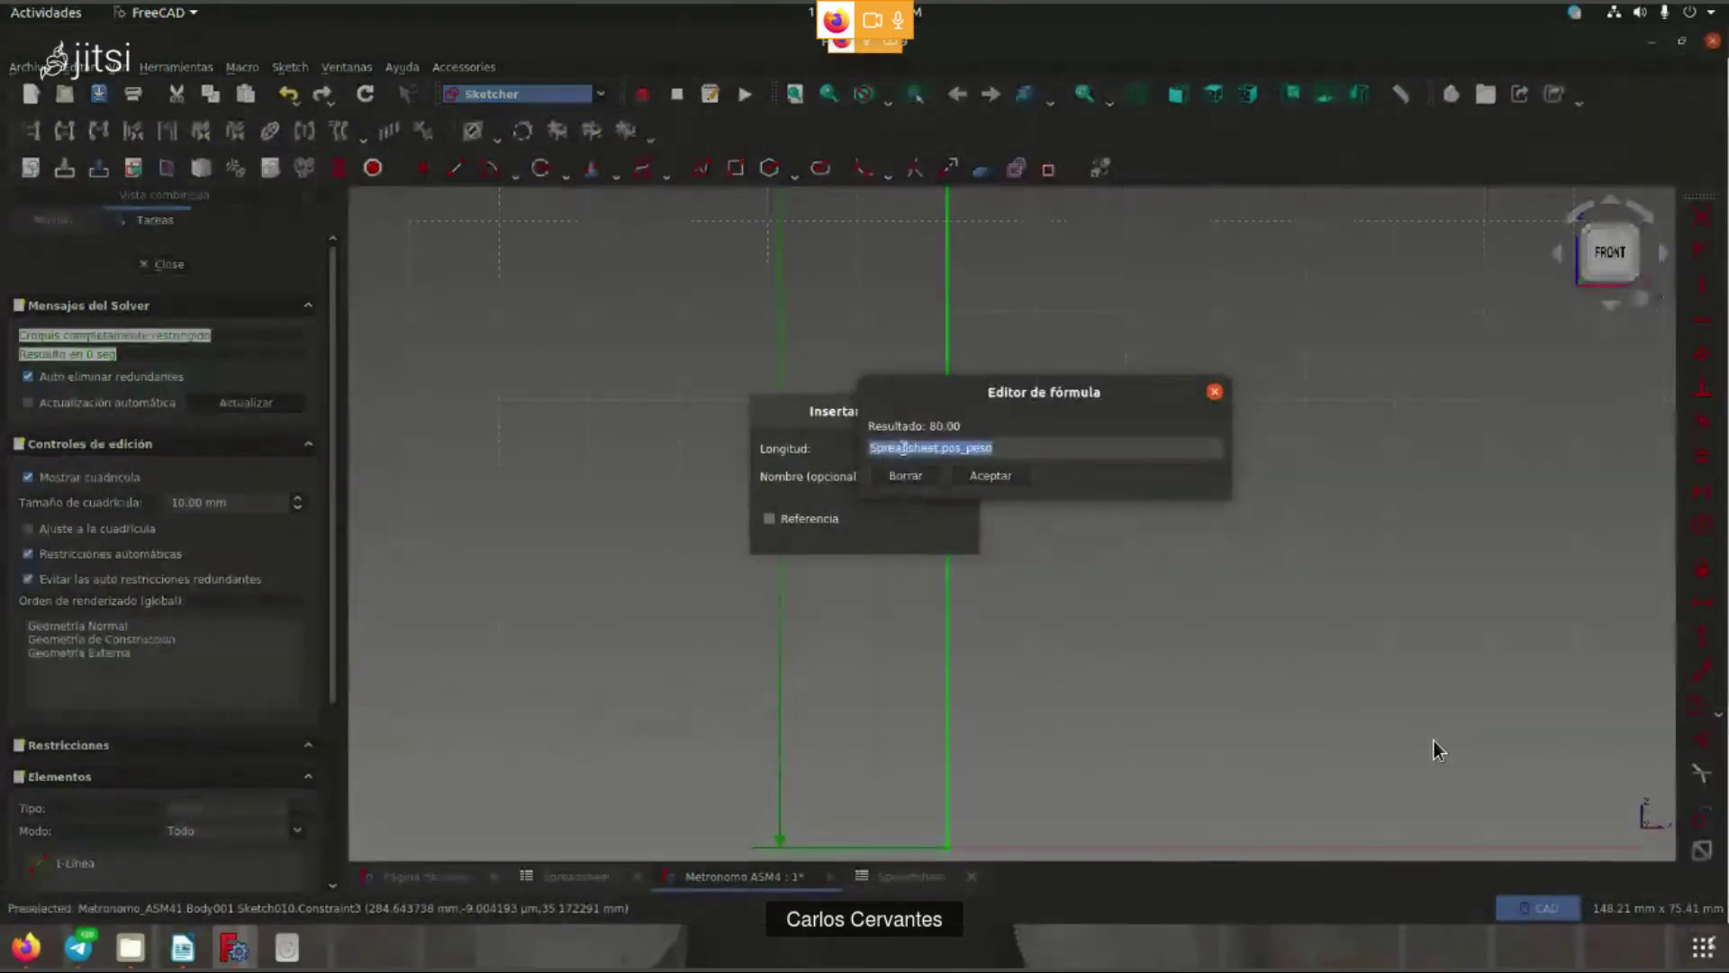
{"action": "mouse_move", "coordinate": [872, 450]}
{"action": "left_mouse_down"}
{"action": "mouse_move", "coordinate": [957, 455]}
{"action": "mouse_move", "coordinate": [908, 452]}
{"action": "left_mouse_up"}
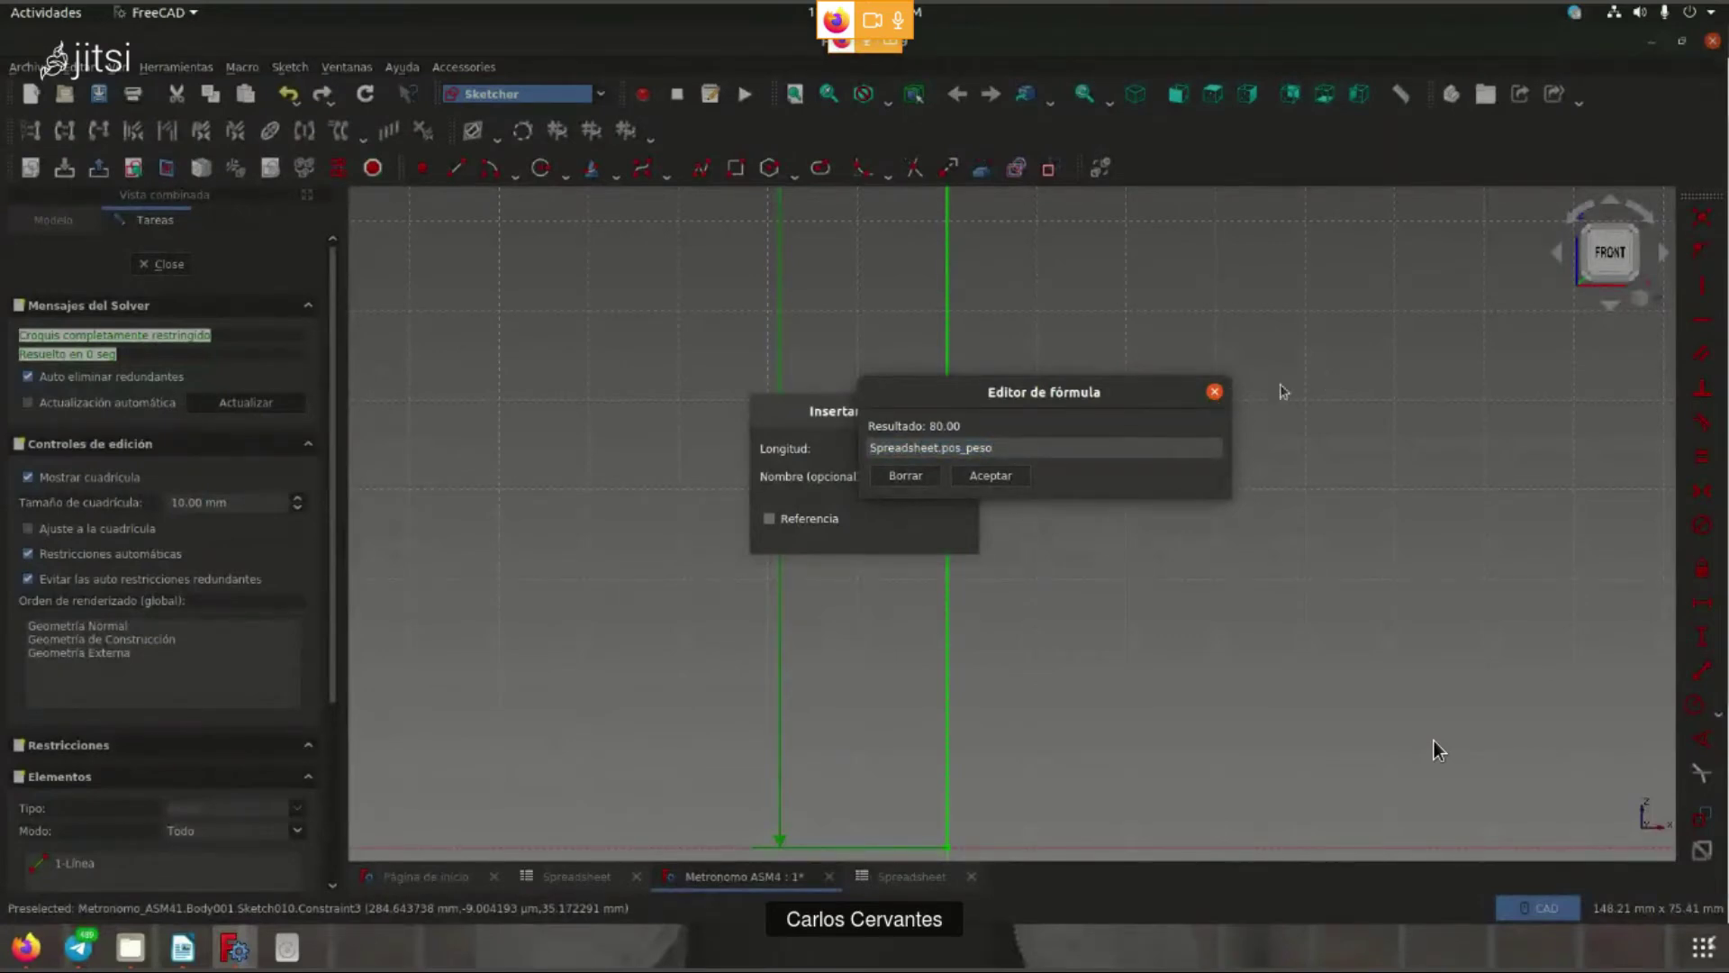
{"action": "left_click", "coordinate": [1214, 391]}
{"action": "left_click", "coordinate": [905, 876]}
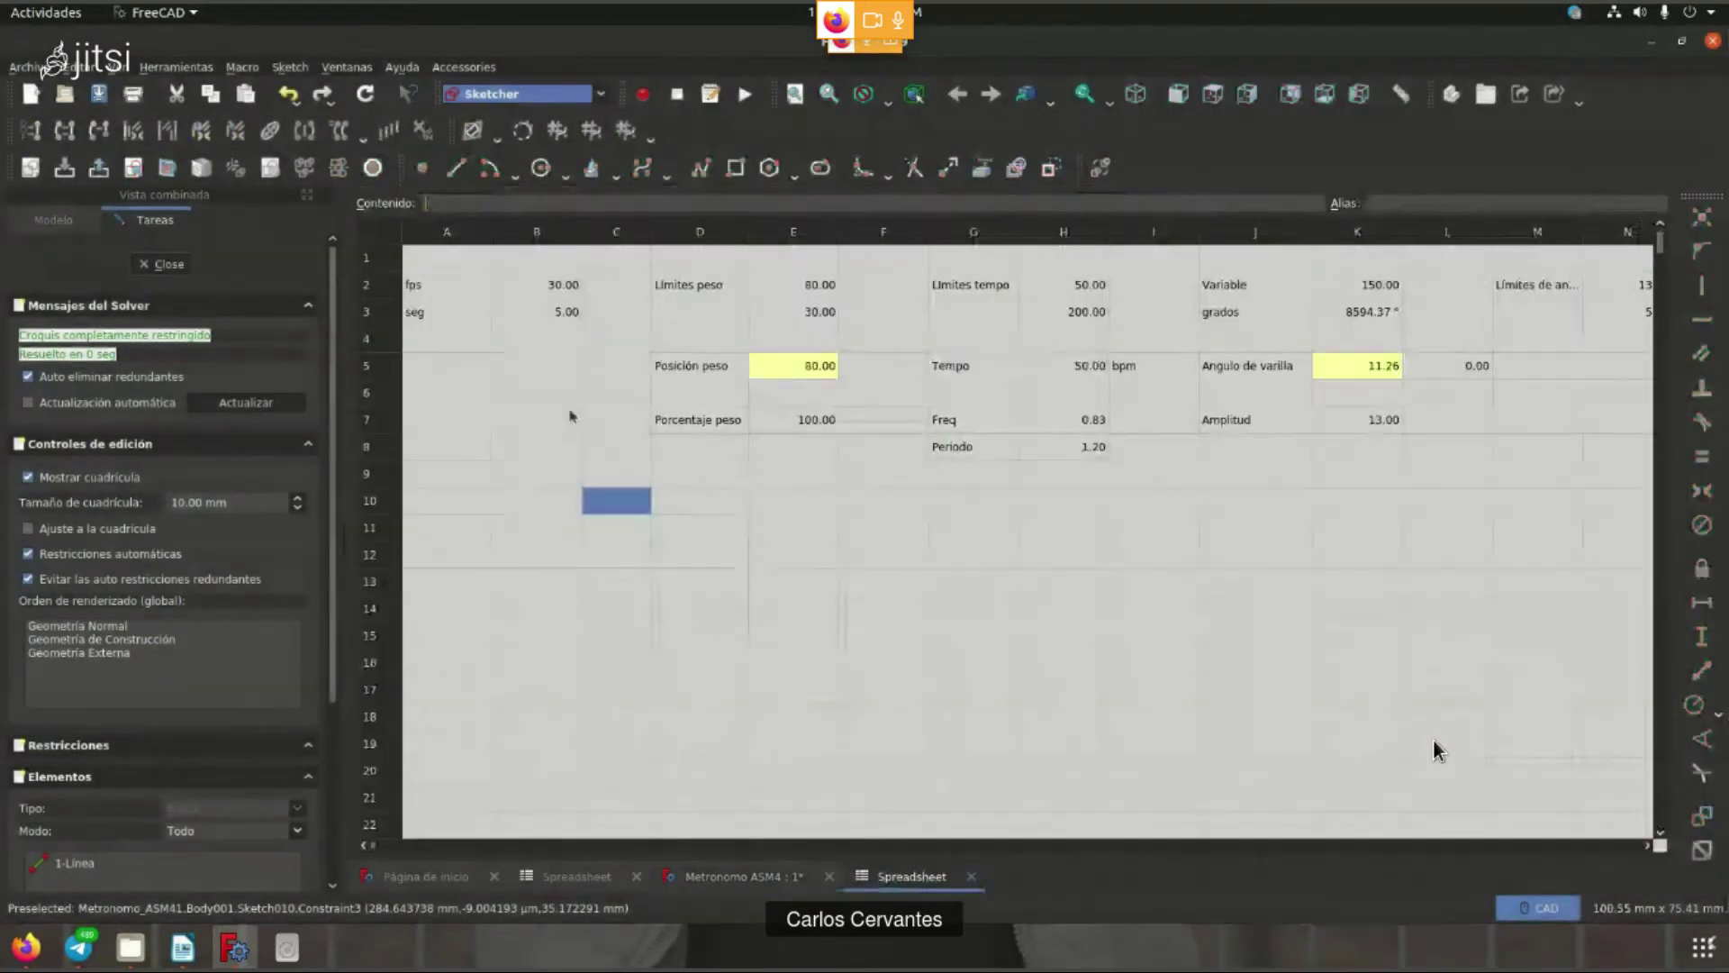
- Check in cell E5's Properties that the weight position 80 has alias pos_peso
{"action": "left_click", "coordinate": [734, 367]}
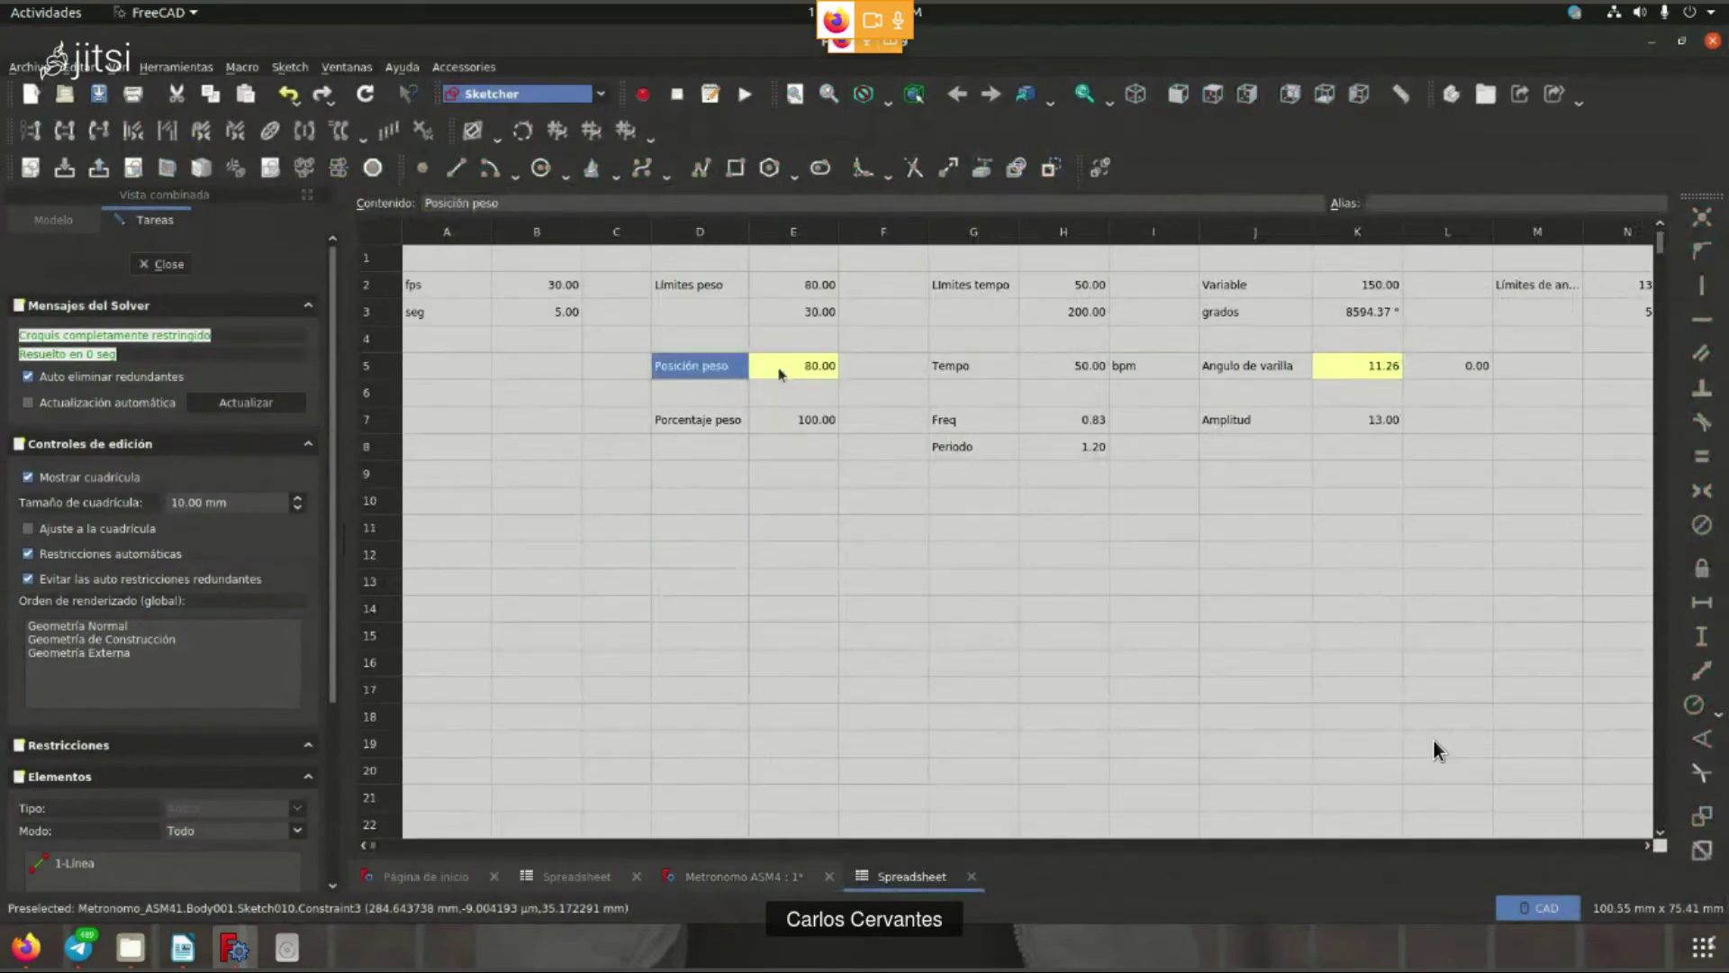
{"action": "left_click", "coordinate": [780, 373]}
{"action": "right_click", "coordinate": [798, 372]}
{"action": "key", "text": "Escape"}
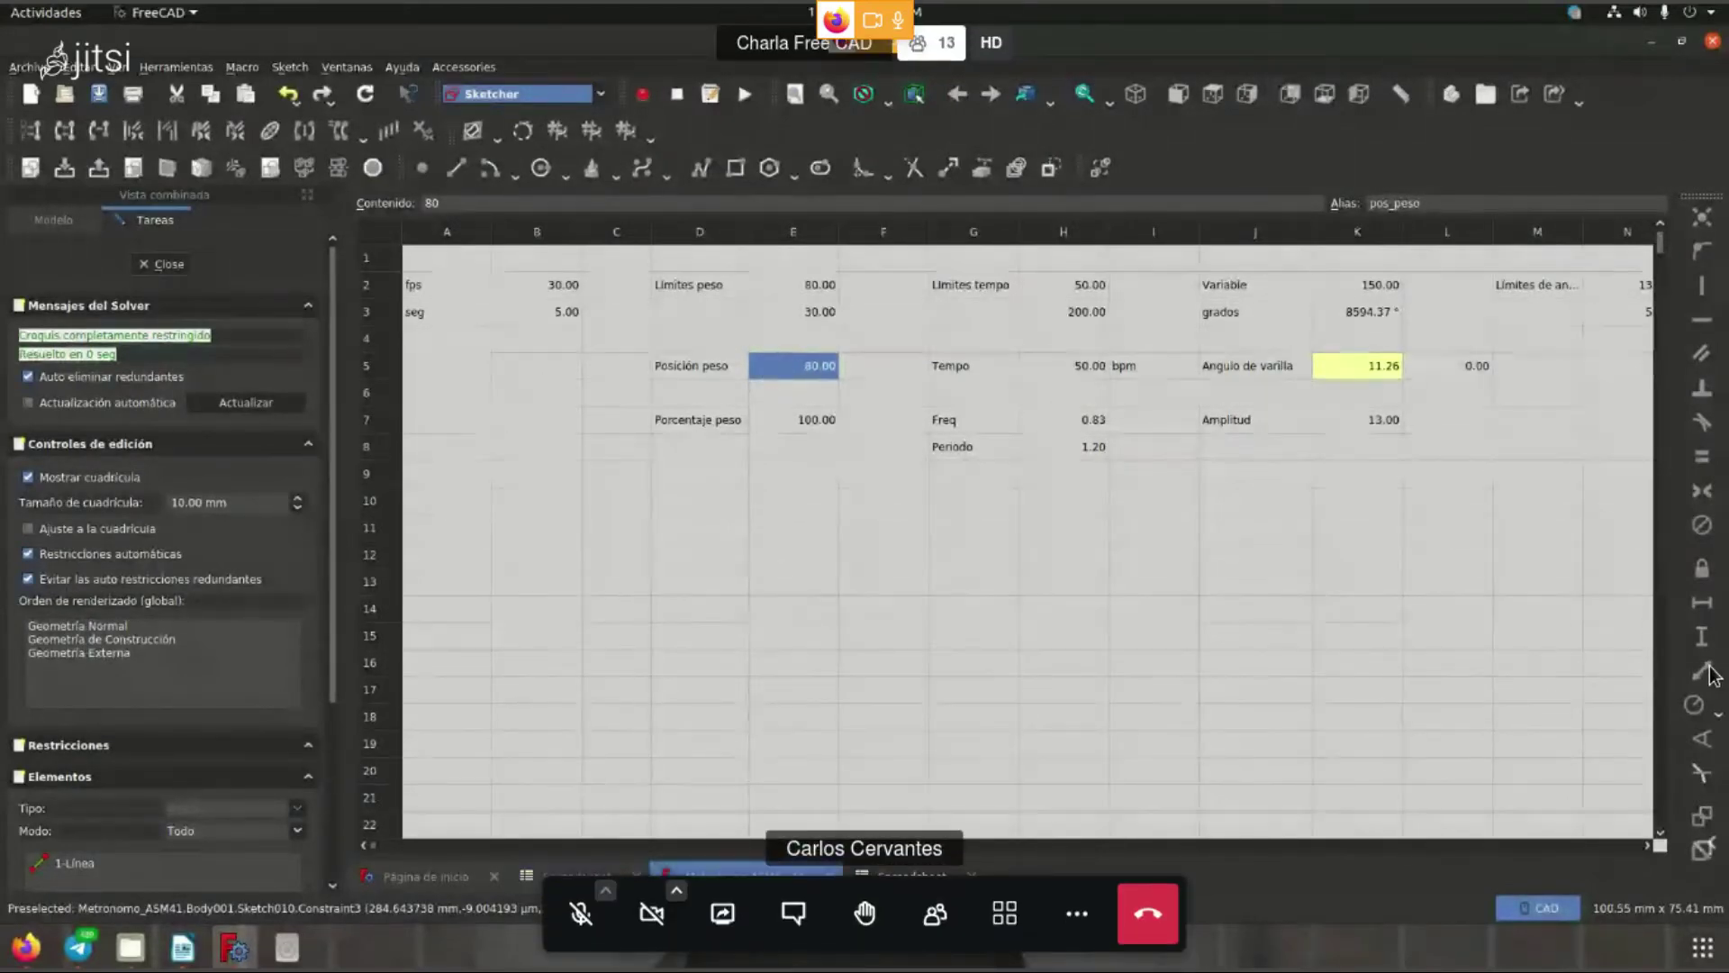
{"action": "right_click", "coordinate": [789, 369]}
{"action": "left_click", "coordinate": [833, 376]}
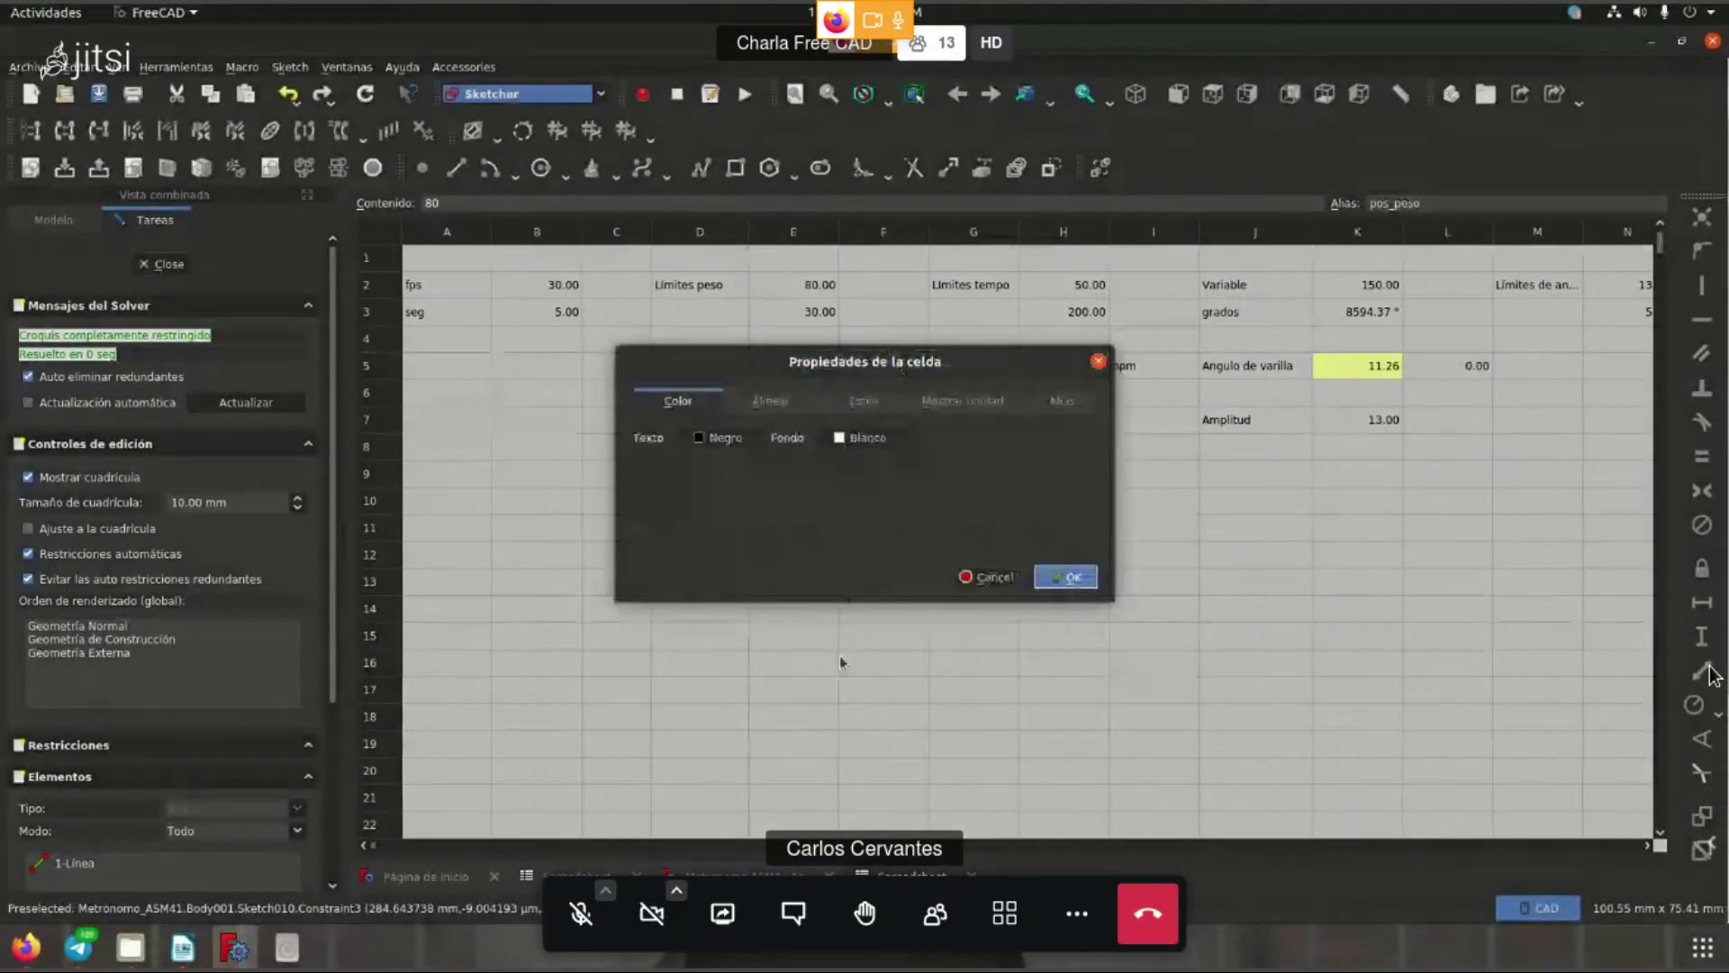
{"action": "left_click", "coordinate": [1063, 402]}
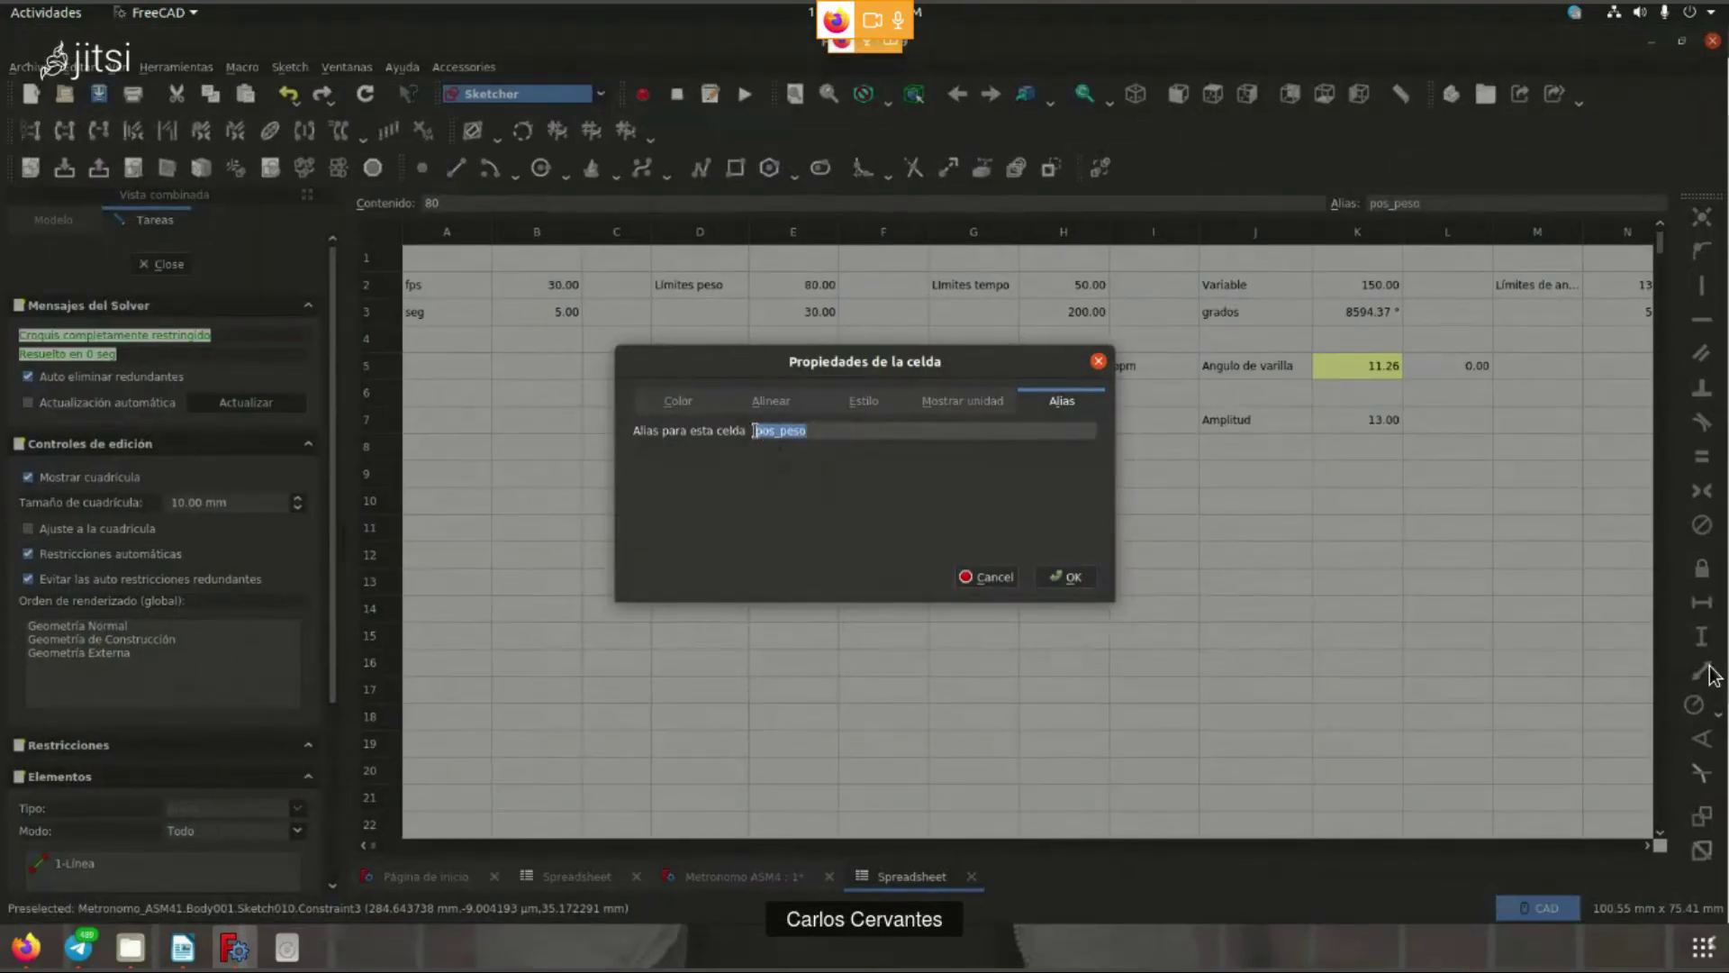
{"action": "left_click", "coordinate": [1069, 584]}
- Set Sketch010's length dimension to the formula Spreadsheet.pos_peso
{"action": "left_click", "coordinate": [711, 881]}
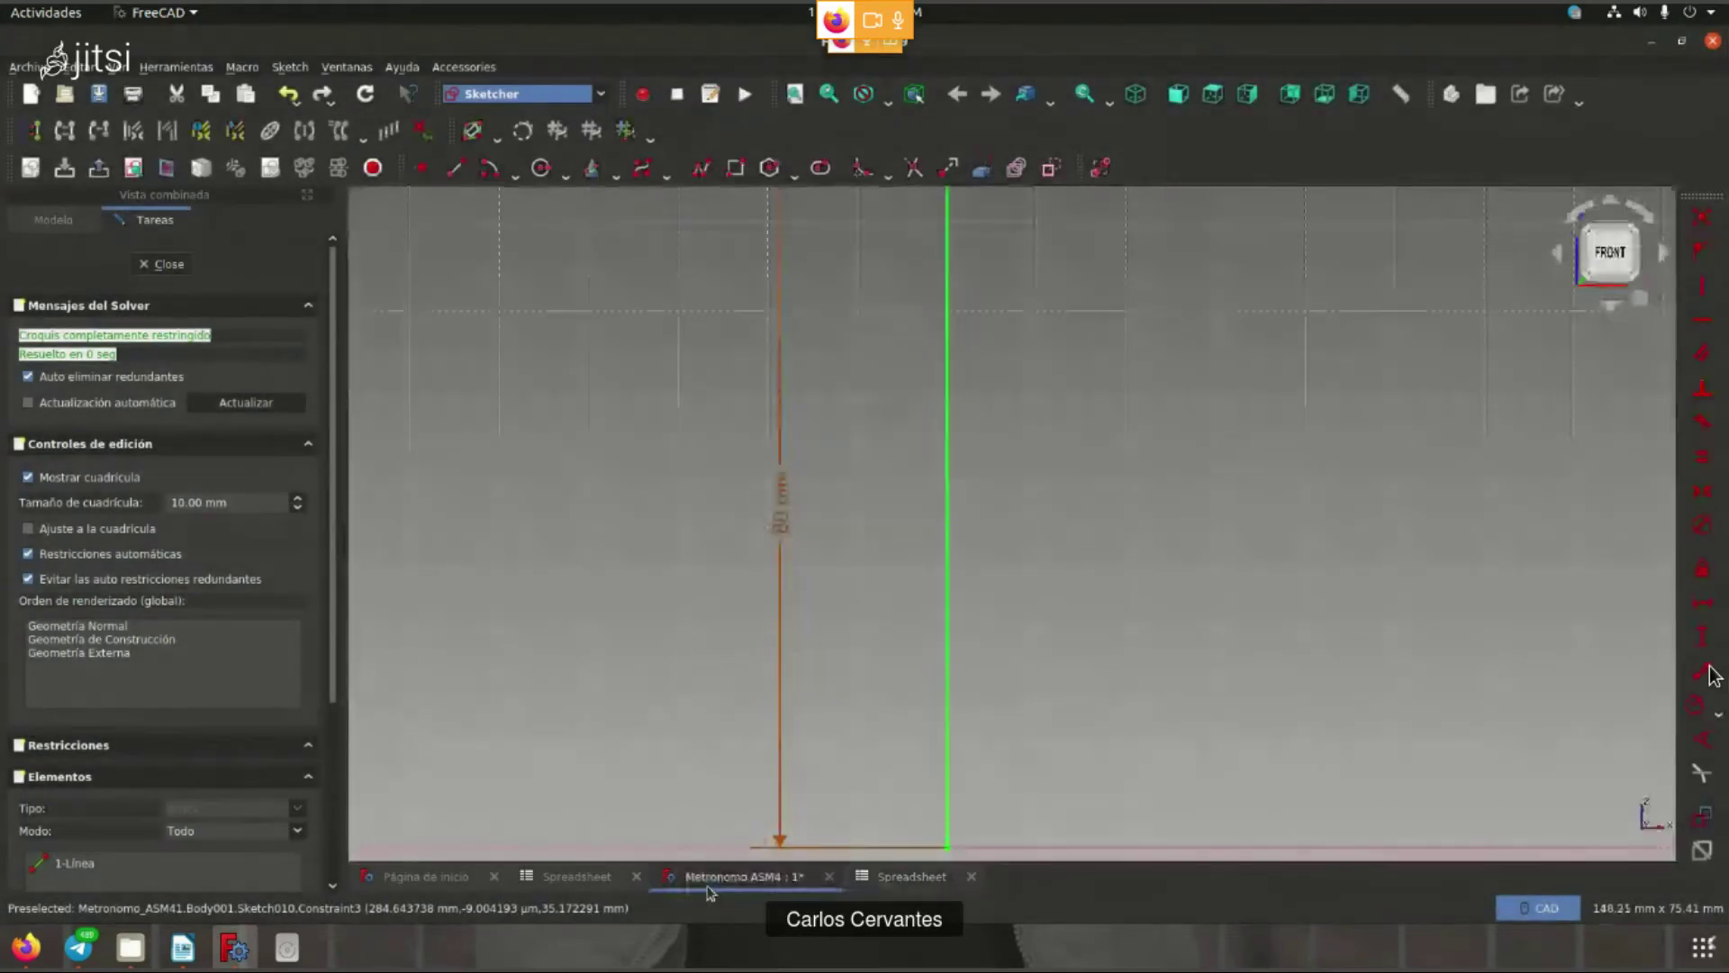
{"action": "scroll", "coordinate": [872, 448], "scroll_direction": "down", "scroll_amount": 2}
{"action": "double_click", "coordinate": [811, 505]}
{"action": "left_click", "coordinate": [924, 447]}
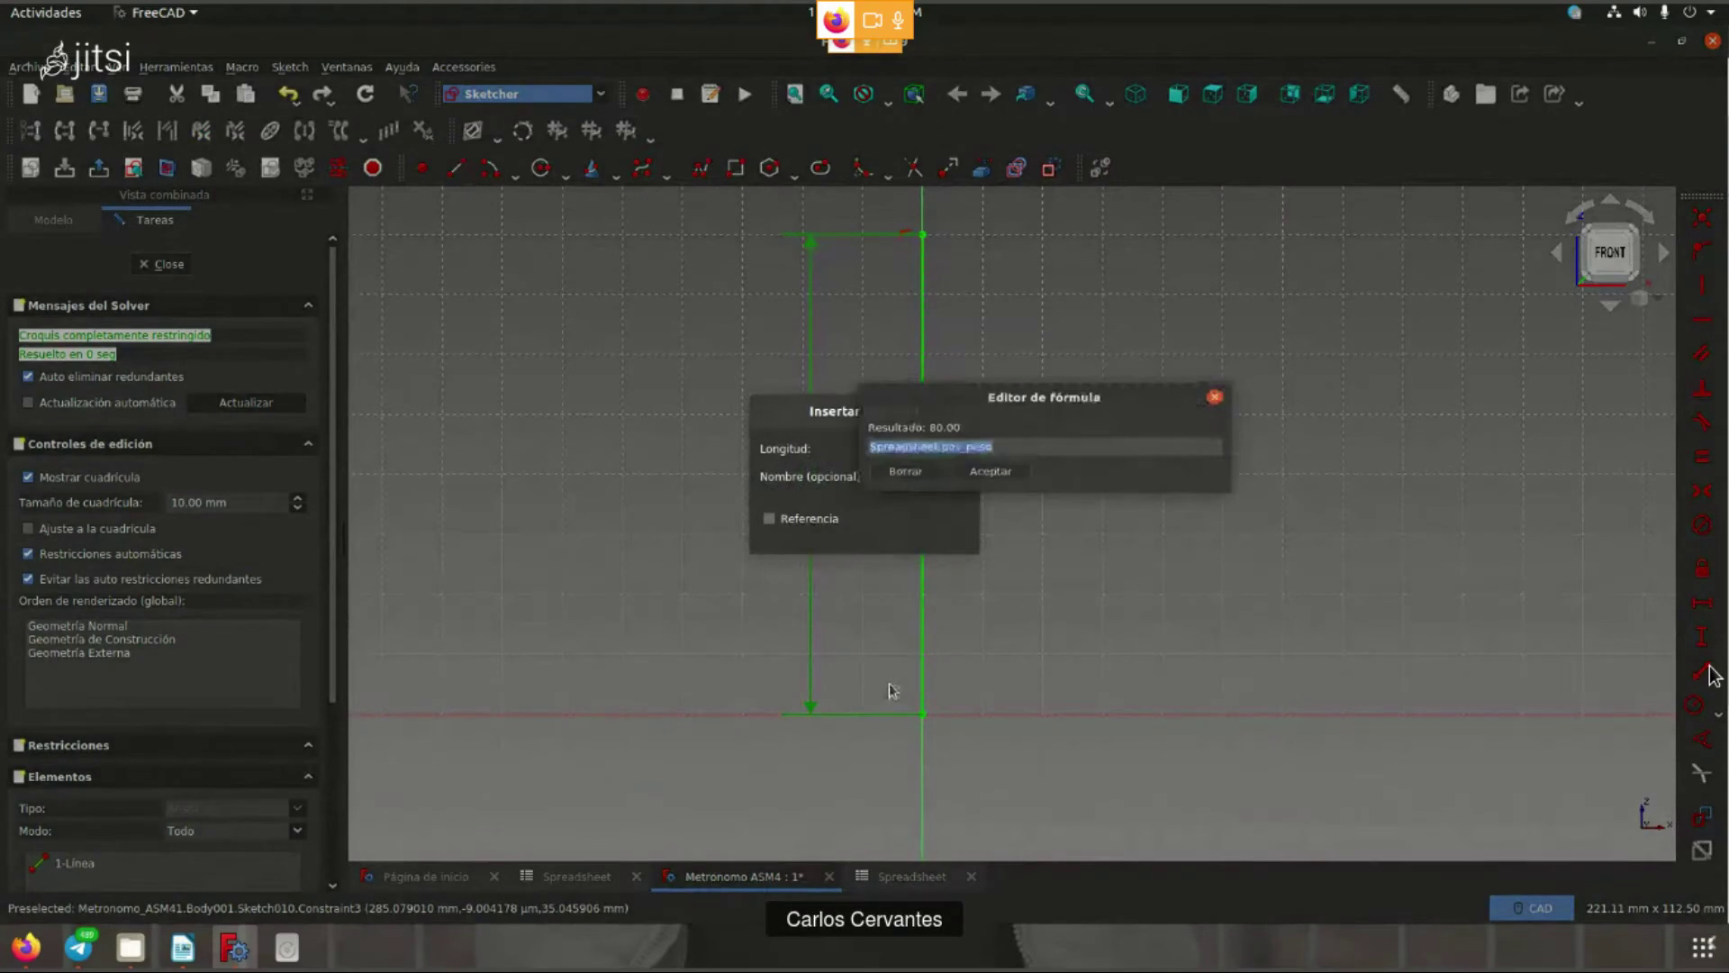
{"action": "left_click", "coordinate": [900, 444]}
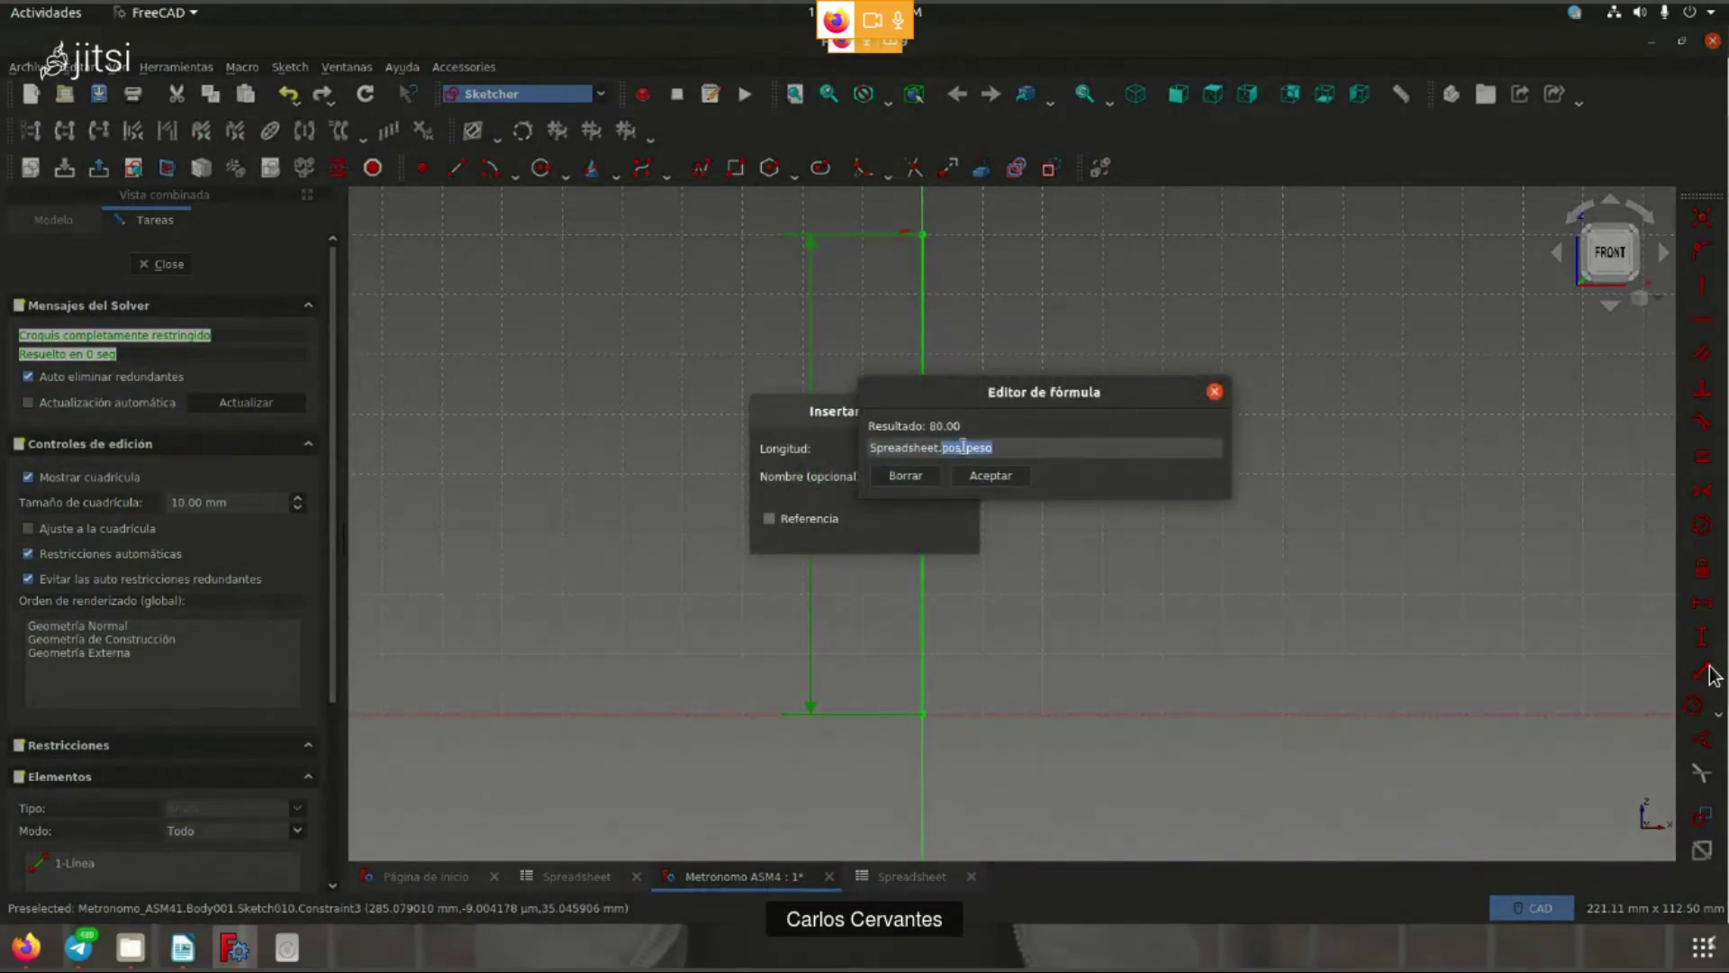
{"action": "left_click", "coordinate": [990, 475]}
{"action": "left_click", "coordinate": [928, 533]}
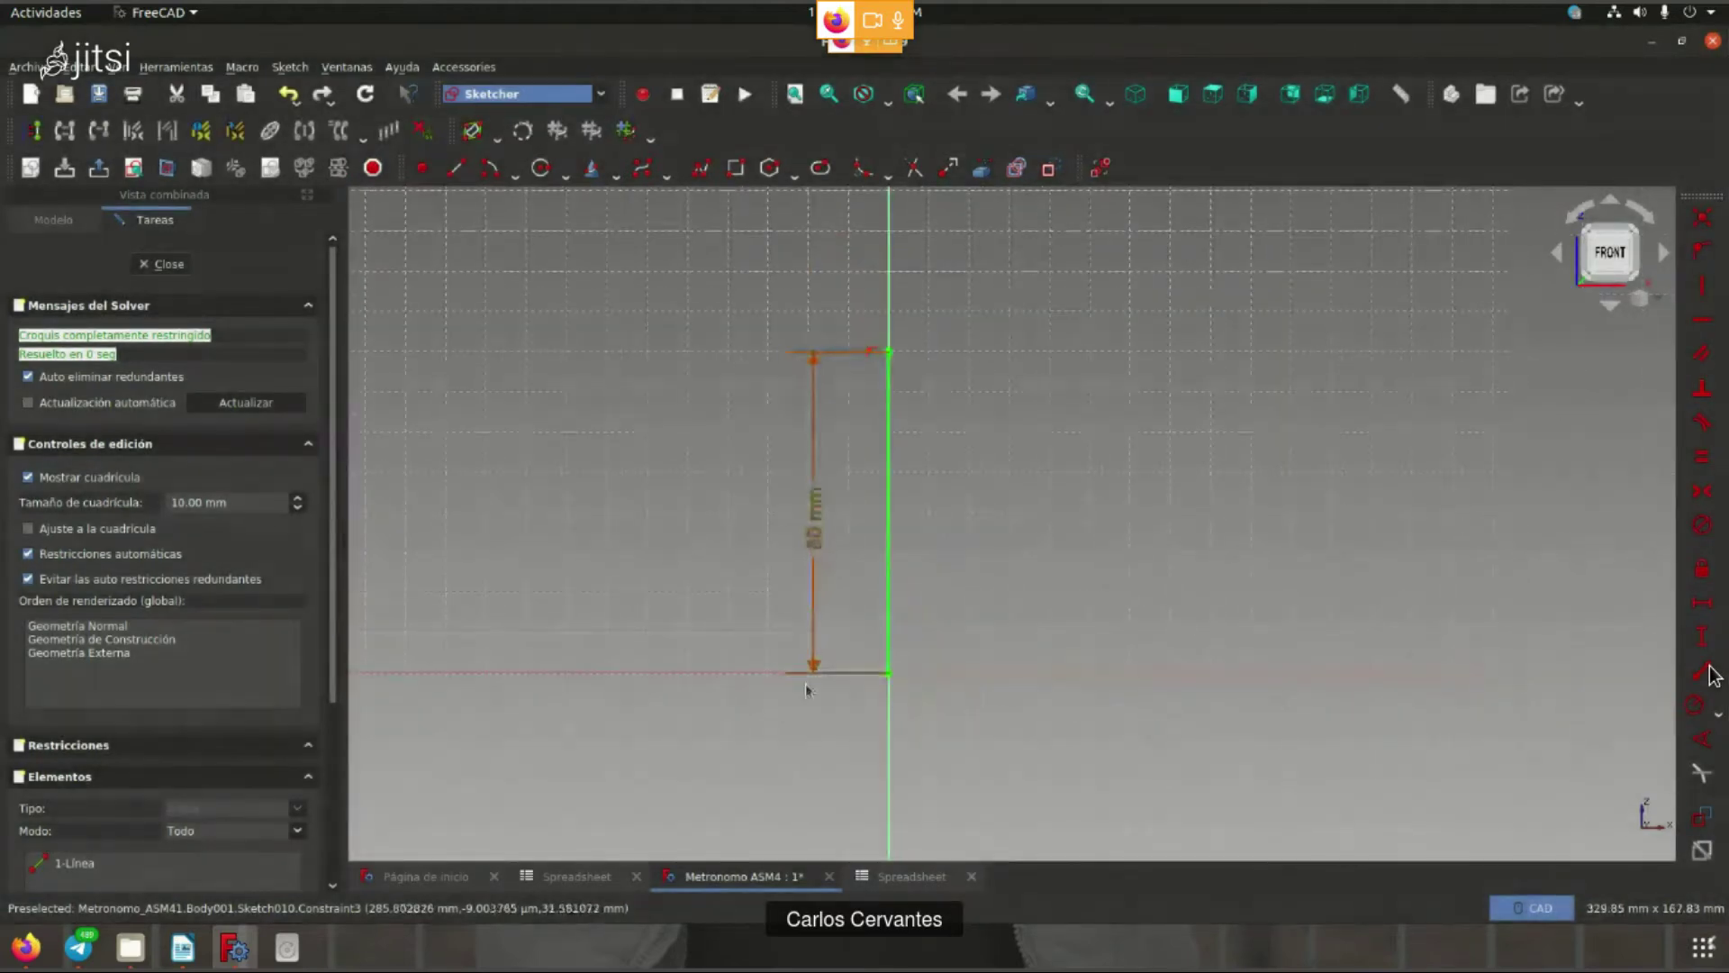
- Check pos_peso in the spreadsheet and move Sketch010's 30 mm dimension to the left
{"action": "left_click", "coordinate": [899, 871]}
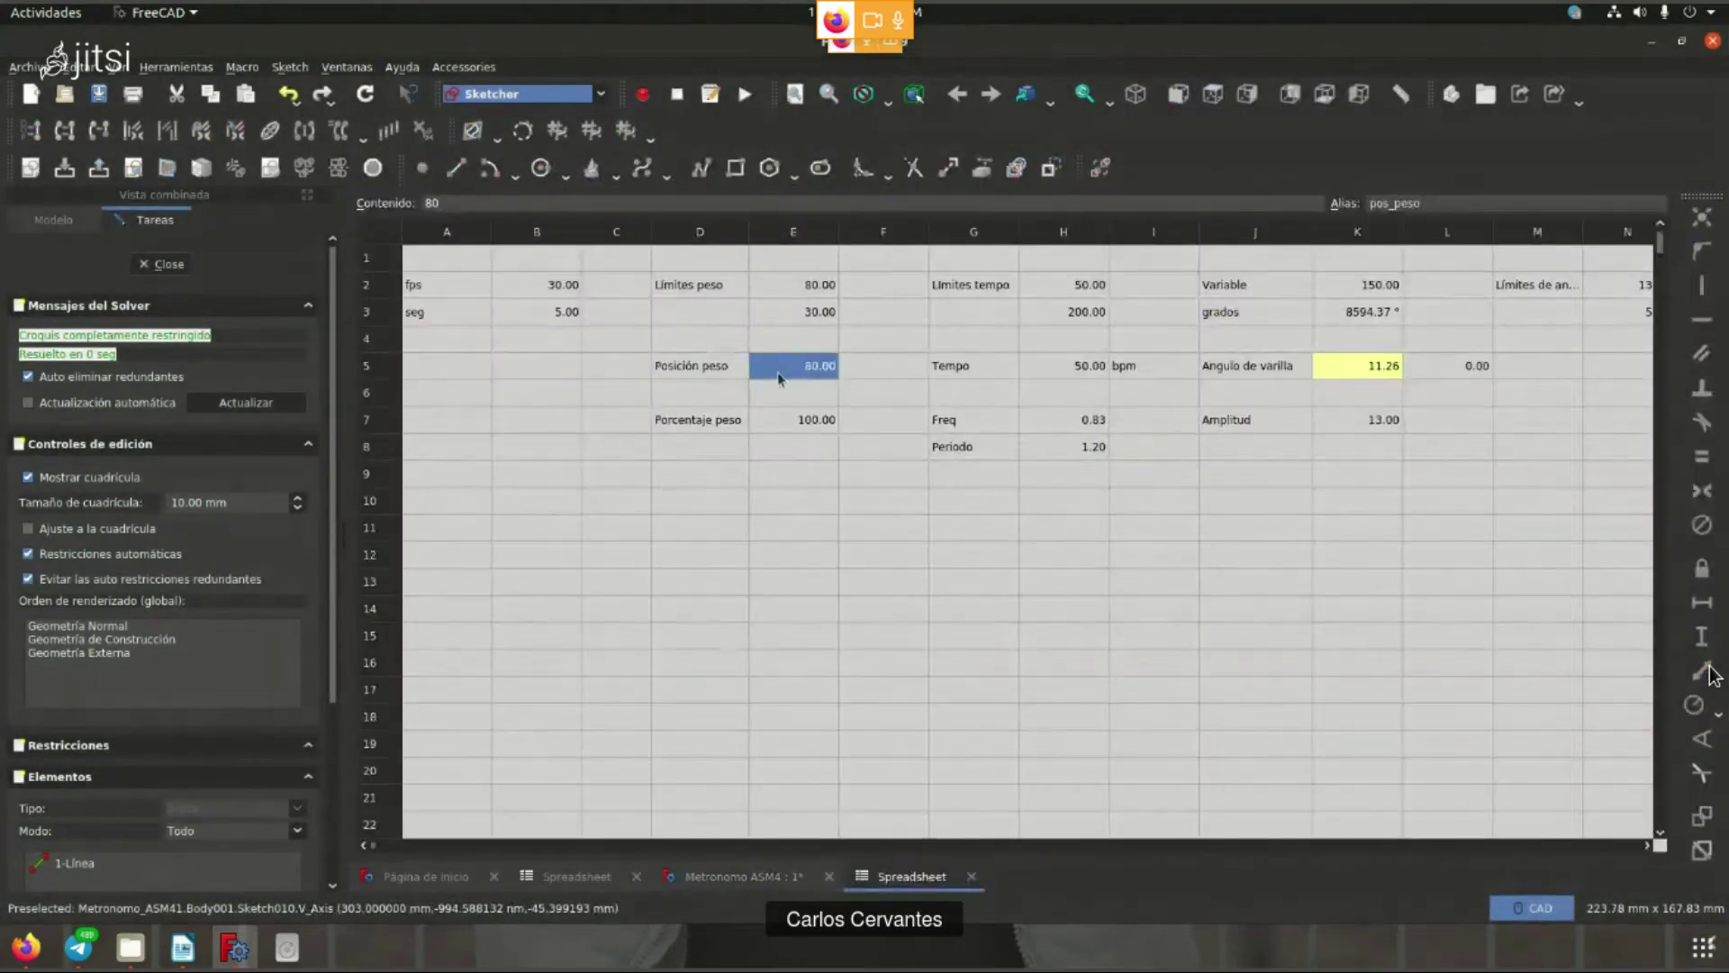
{"action": "left_click", "coordinate": [744, 876]}
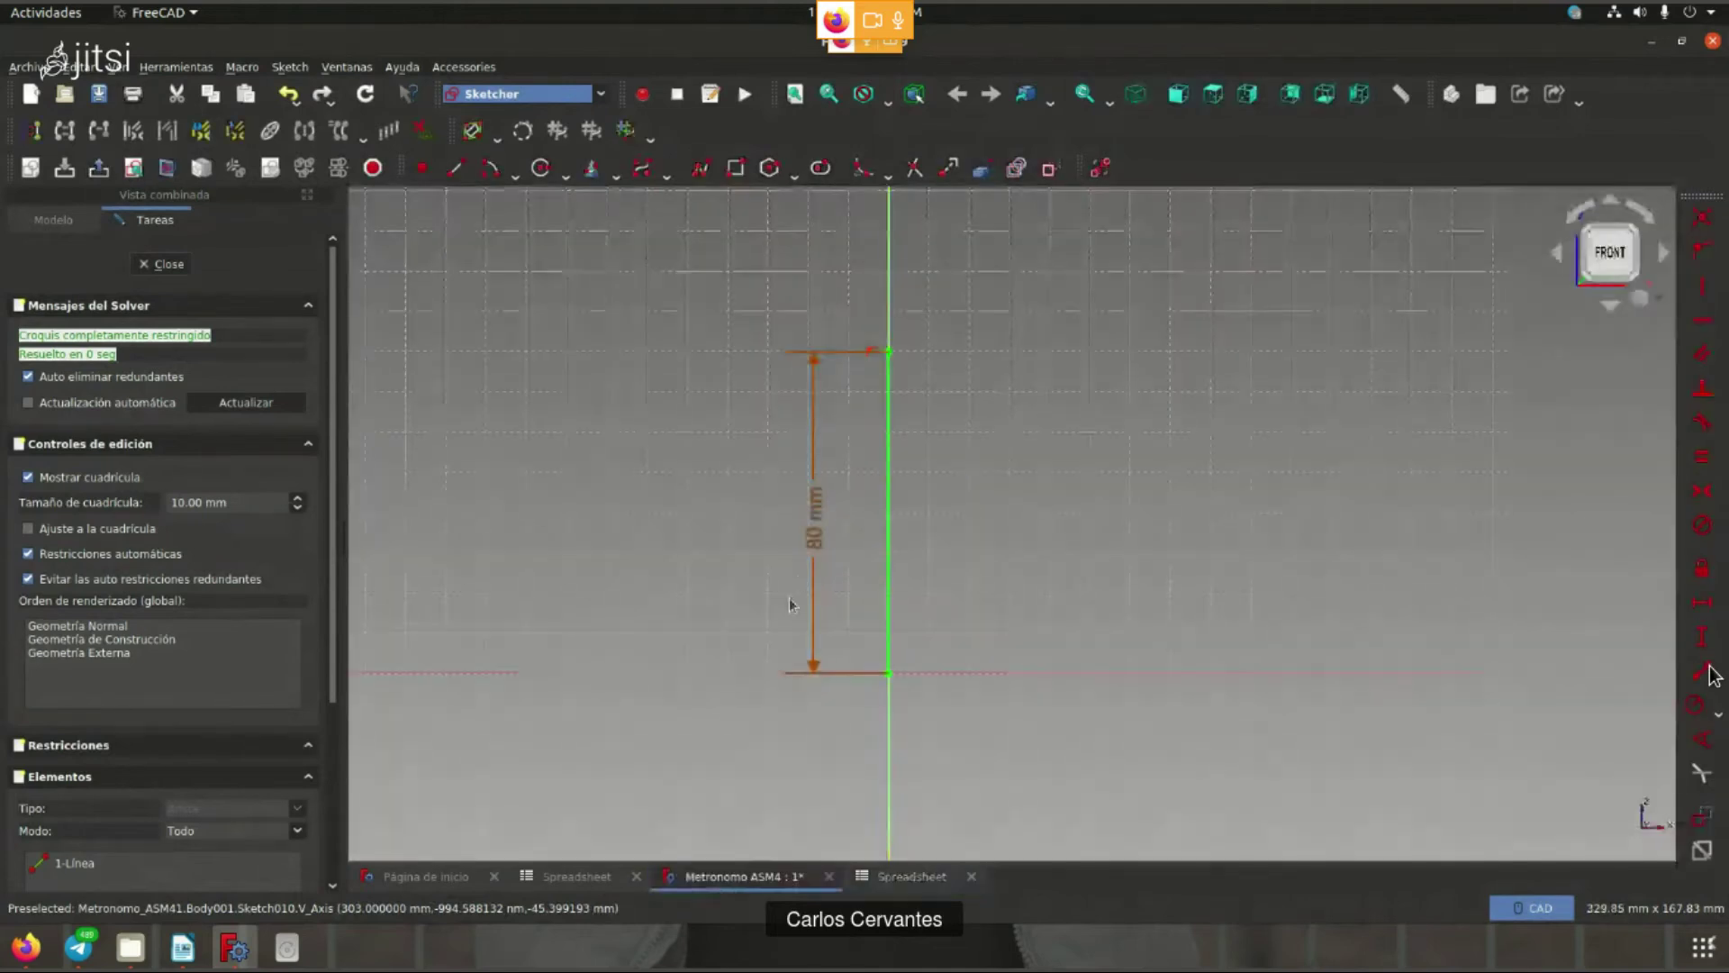
{"action": "left_click", "coordinate": [160, 264]}
{"action": "double_click", "coordinate": [139, 396]}
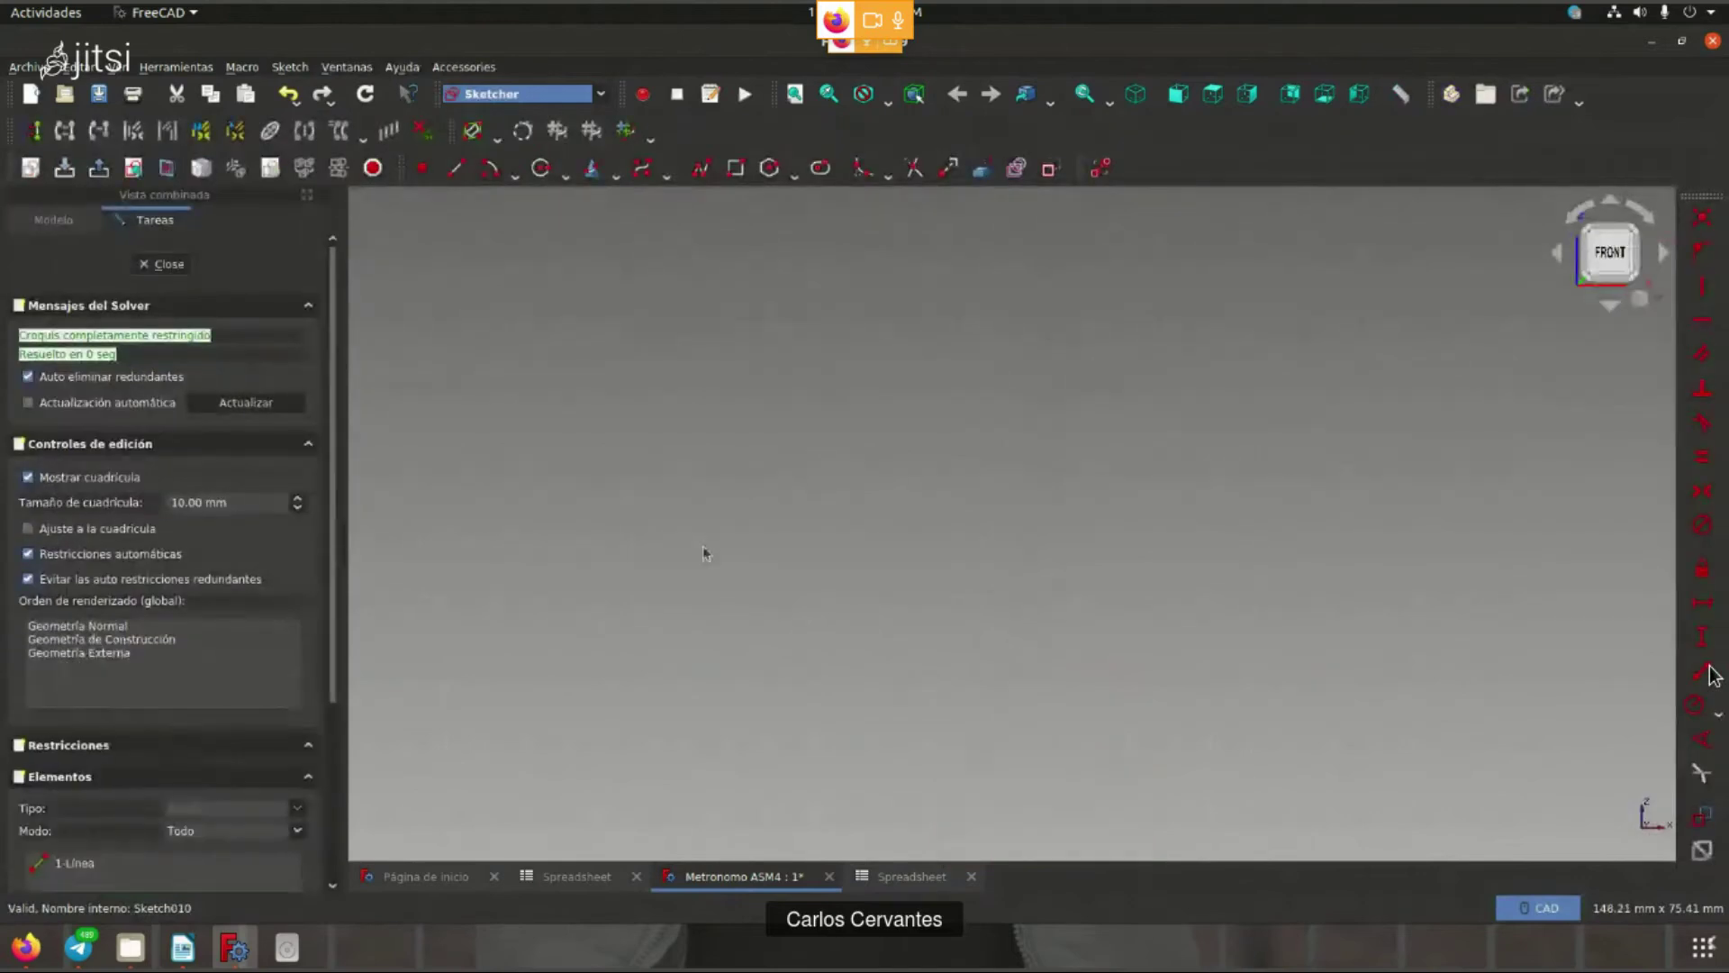
{"action": "scroll", "coordinate": [901, 581], "scroll_direction": "up", "scroll_amount": 5}
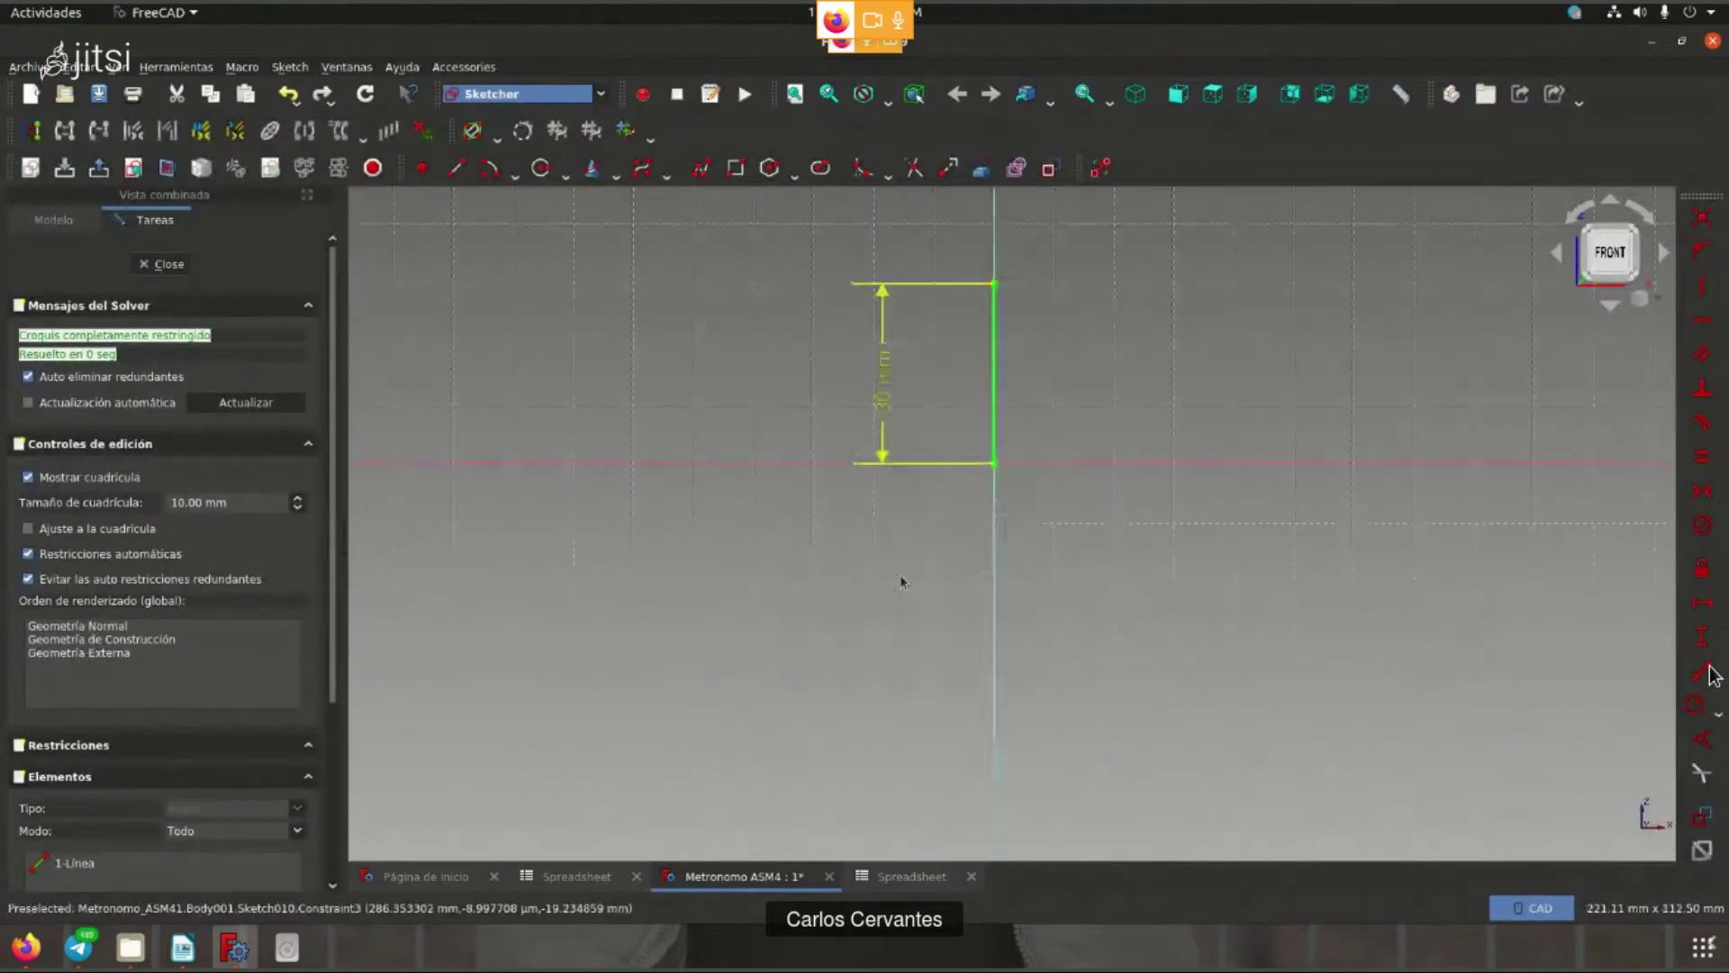
{"action": "left_click_drag", "start_coordinate": [900, 581], "coordinate": [748, 543]}
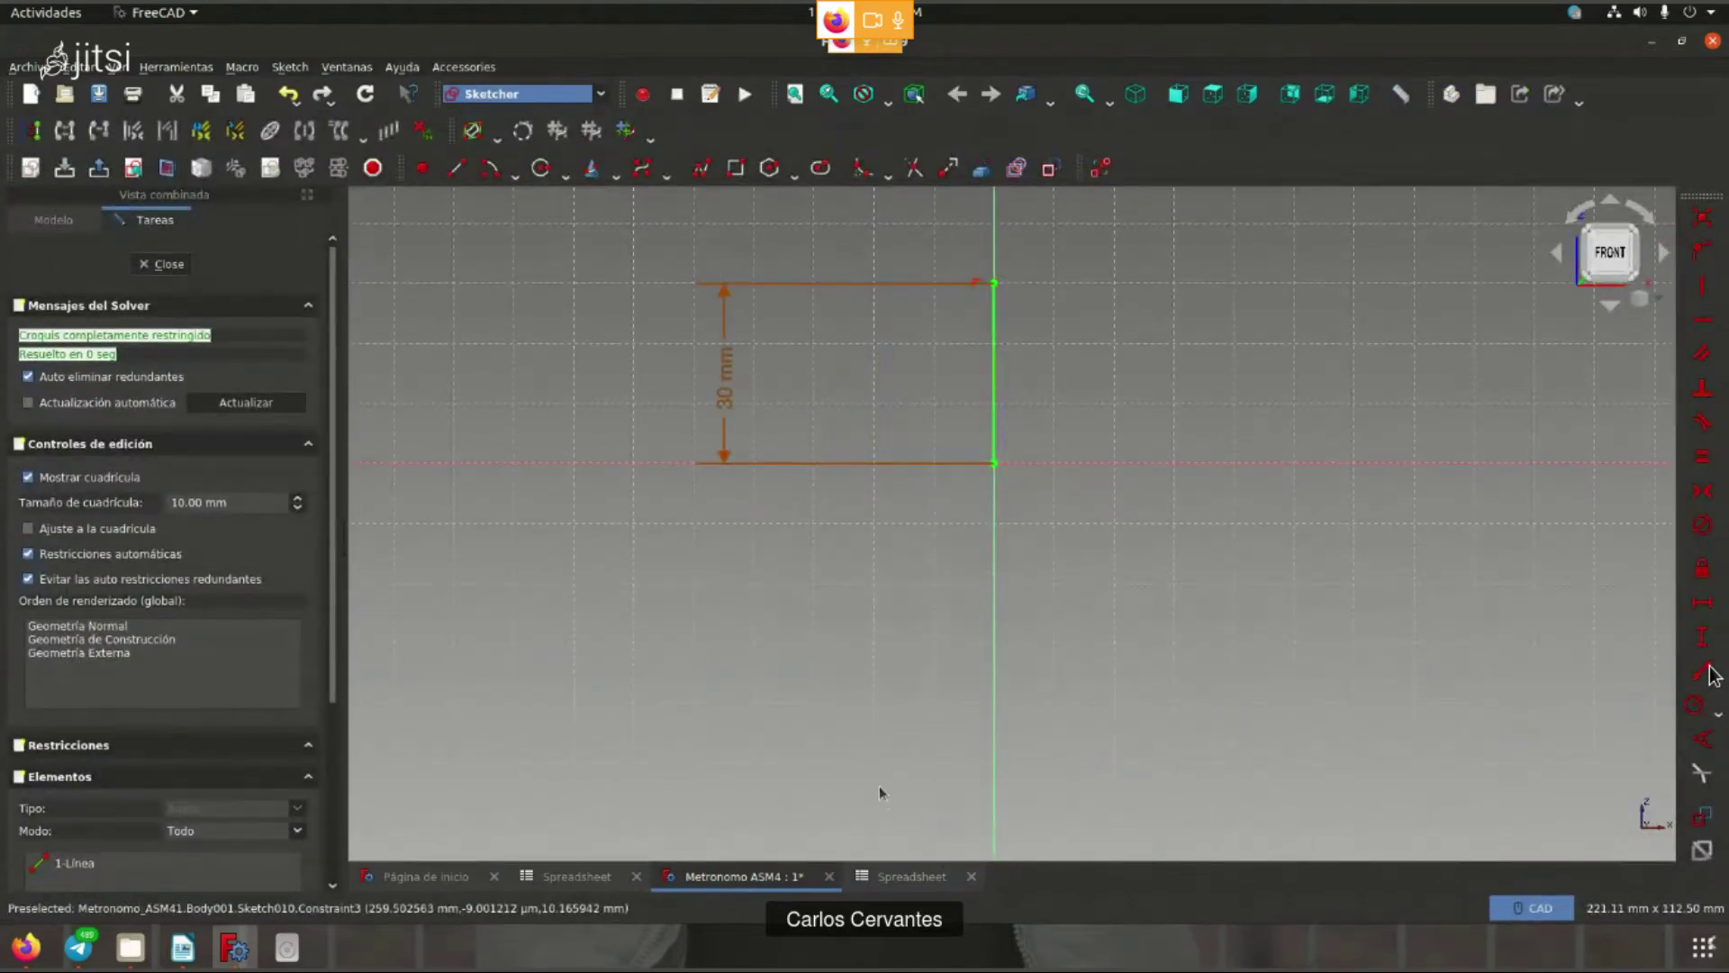
{"action": "left_click", "coordinate": [910, 876]}
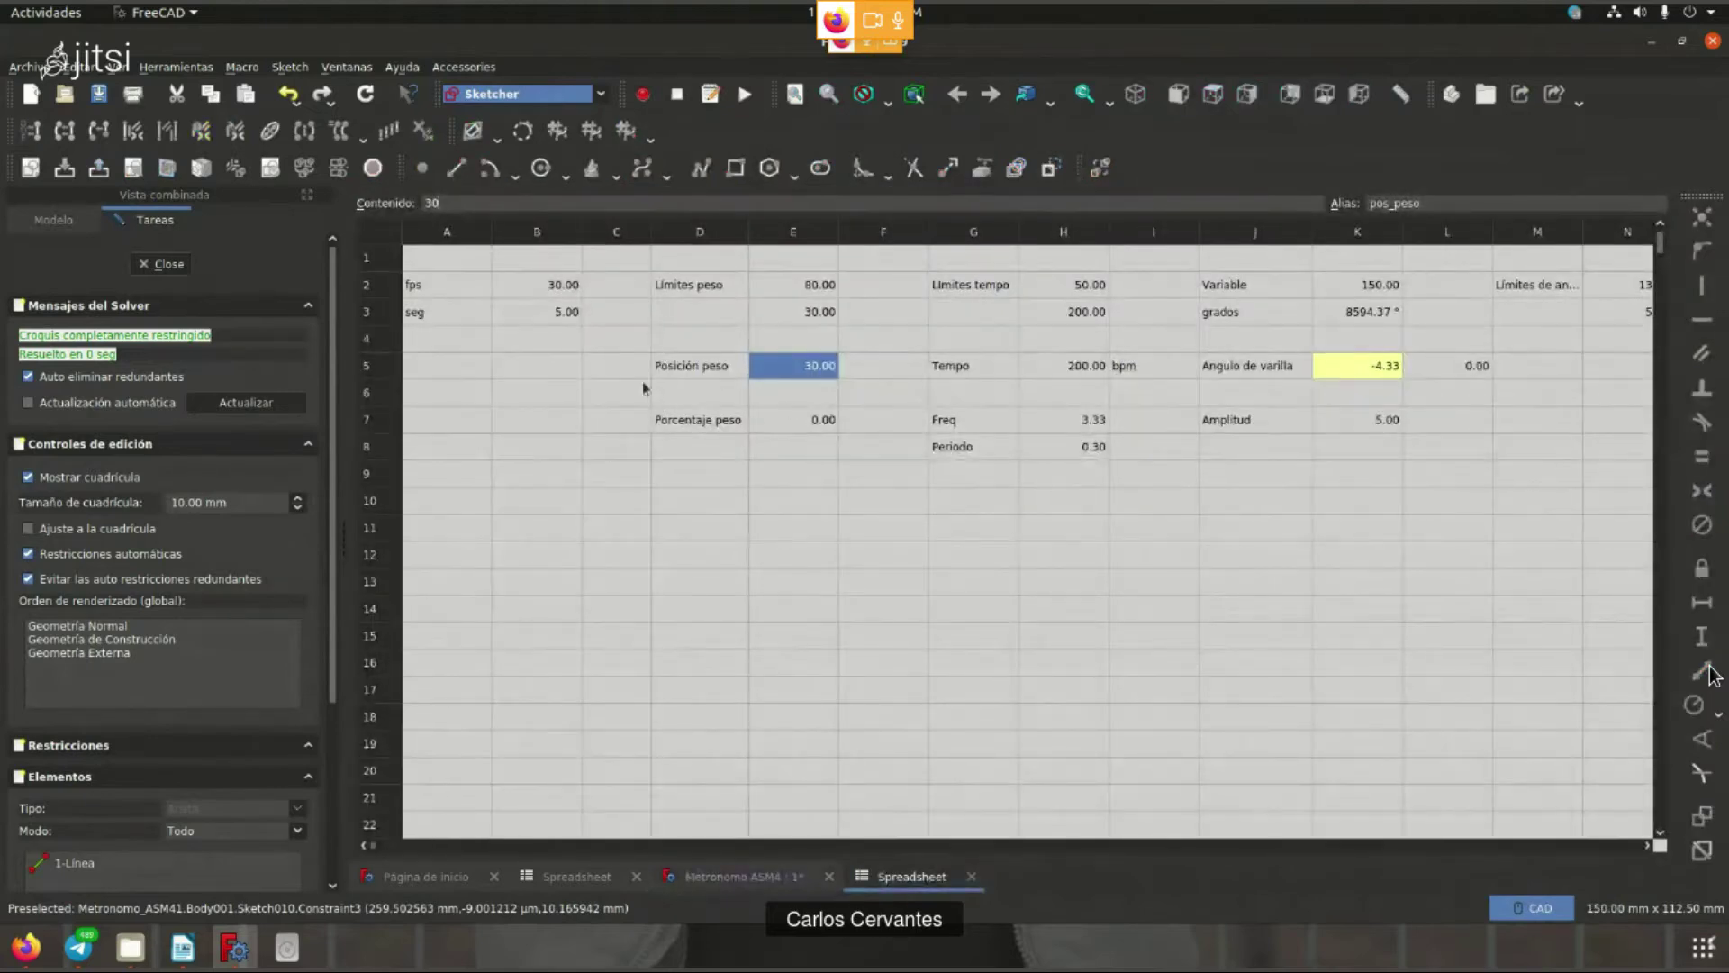
{"action": "left_click", "coordinate": [737, 879]}
{"action": "left_click_drag", "start_coordinate": [720, 399], "coordinate": [635, 376]}
- Orbit the metronome, comparing the weight near the rod top with the spreadsheet values
{"action": "left_click", "coordinate": [153, 267]}
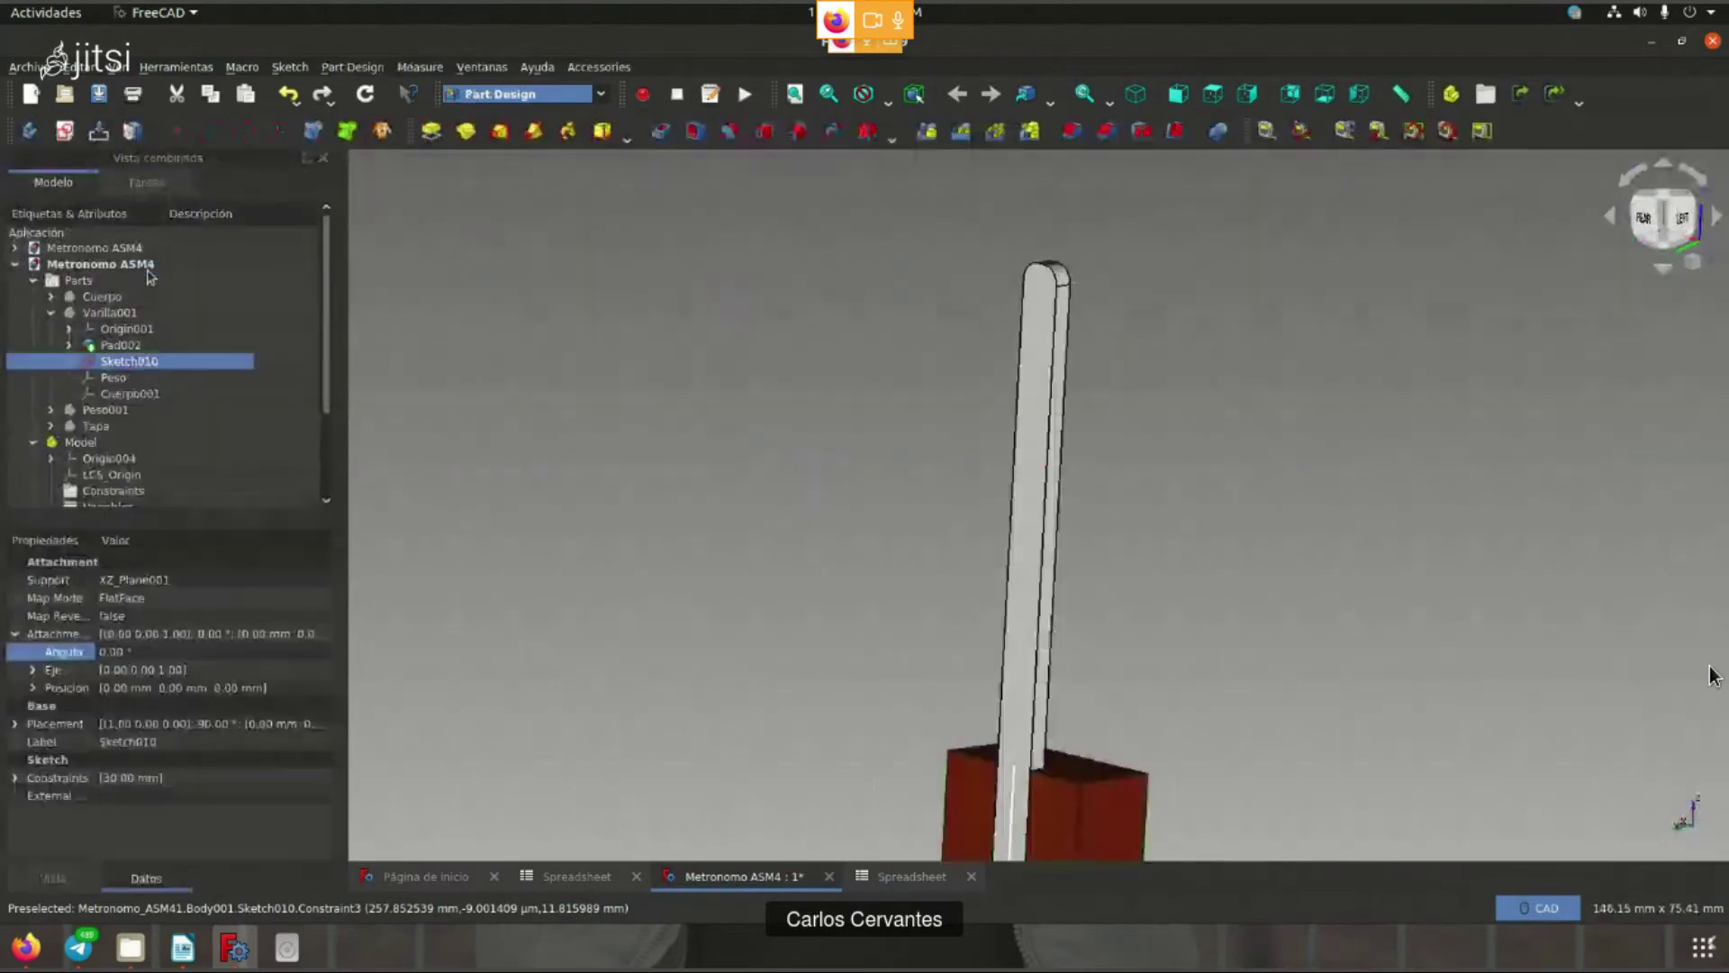
{"action": "scroll", "coordinate": [989, 618], "scroll_direction": "down", "scroll_amount": 3}
{"action": "mouse_move", "coordinate": [988, 618]}
{"action": "middle_mouse_down"}
{"action": "mouse_move", "coordinate": [1031, 637]}
{"action": "mouse_move", "coordinate": [996, 711]}
{"action": "mouse_move", "coordinate": [991, 682]}
{"action": "middle_mouse_up"}
{"action": "scroll", "coordinate": [1030, 637], "scroll_direction": "up", "scroll_amount": 3}
{"action": "scroll", "coordinate": [991, 689], "scroll_direction": "up", "scroll_amount": 2}
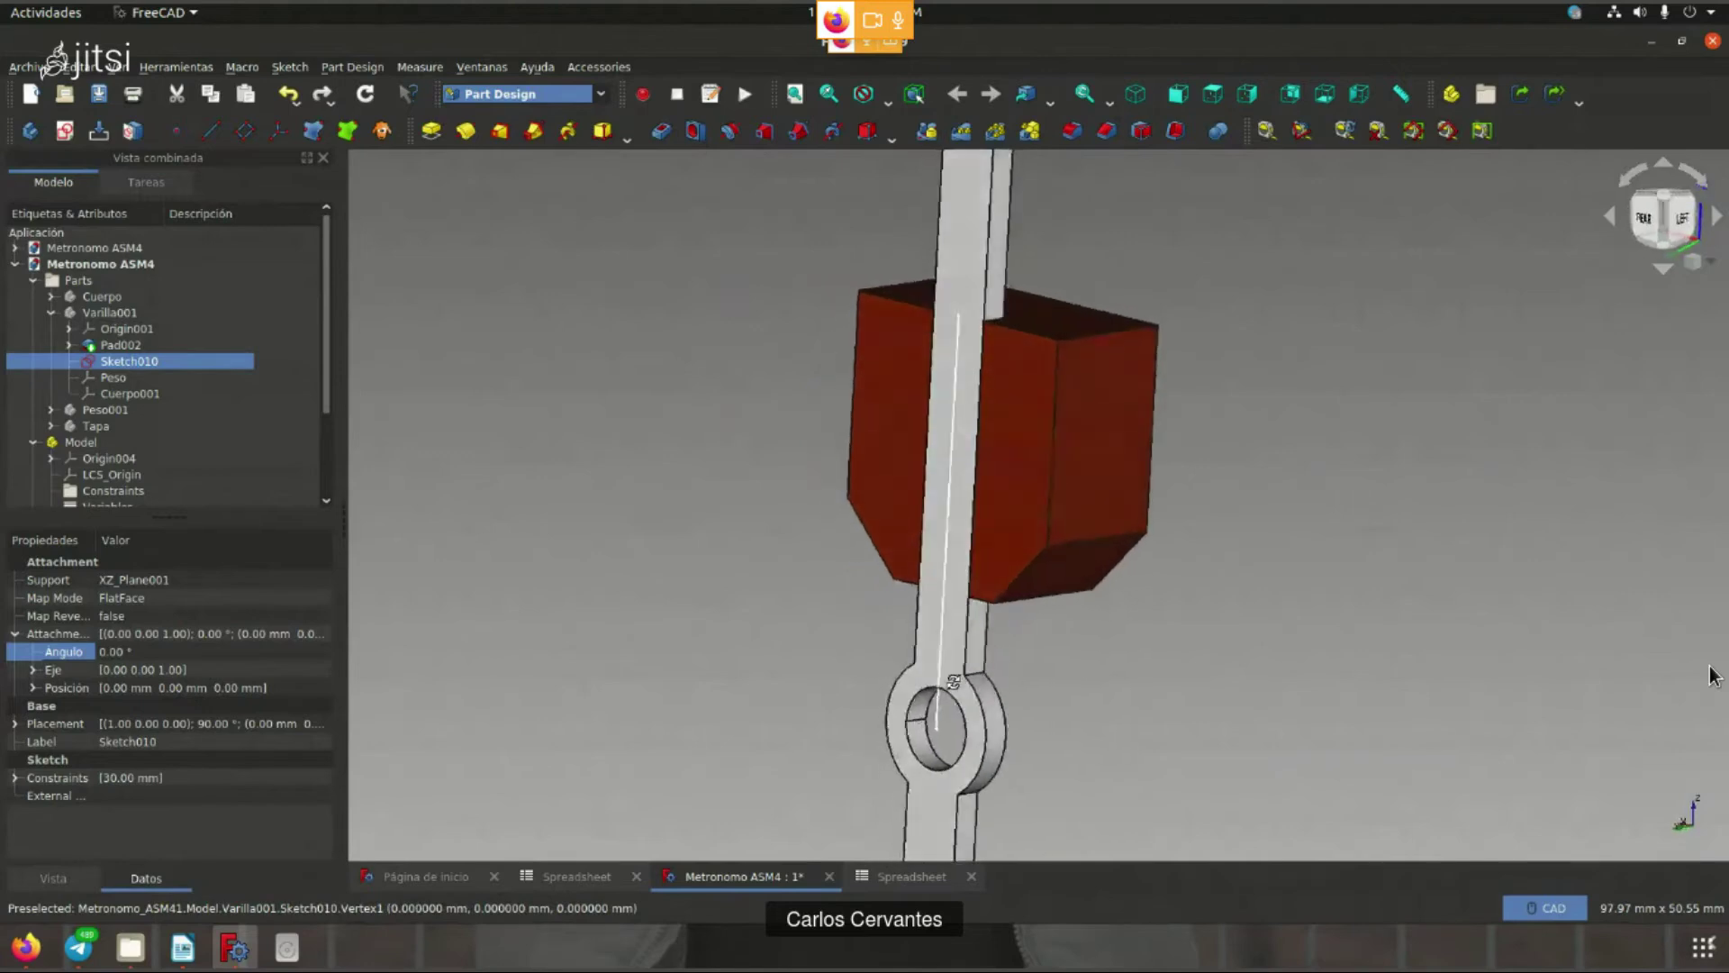
{"action": "scroll", "coordinate": [534, 626], "scroll_direction": "down", "scroll_amount": 5}
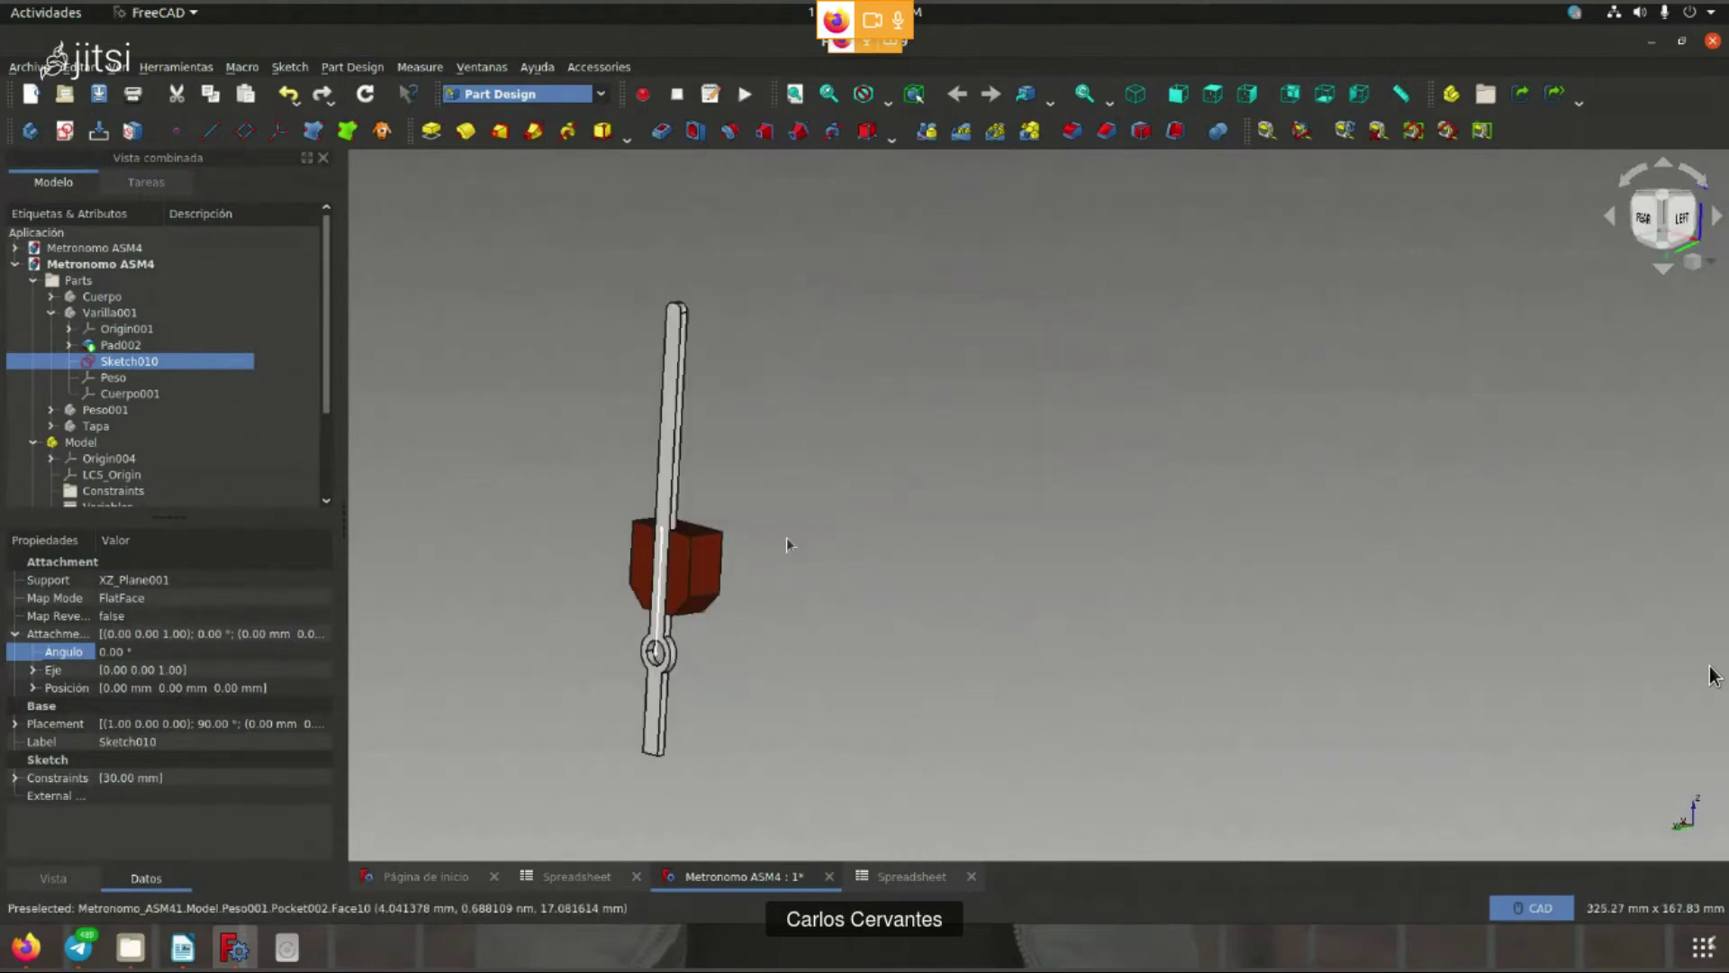
{"action": "left_click", "coordinate": [917, 874]}
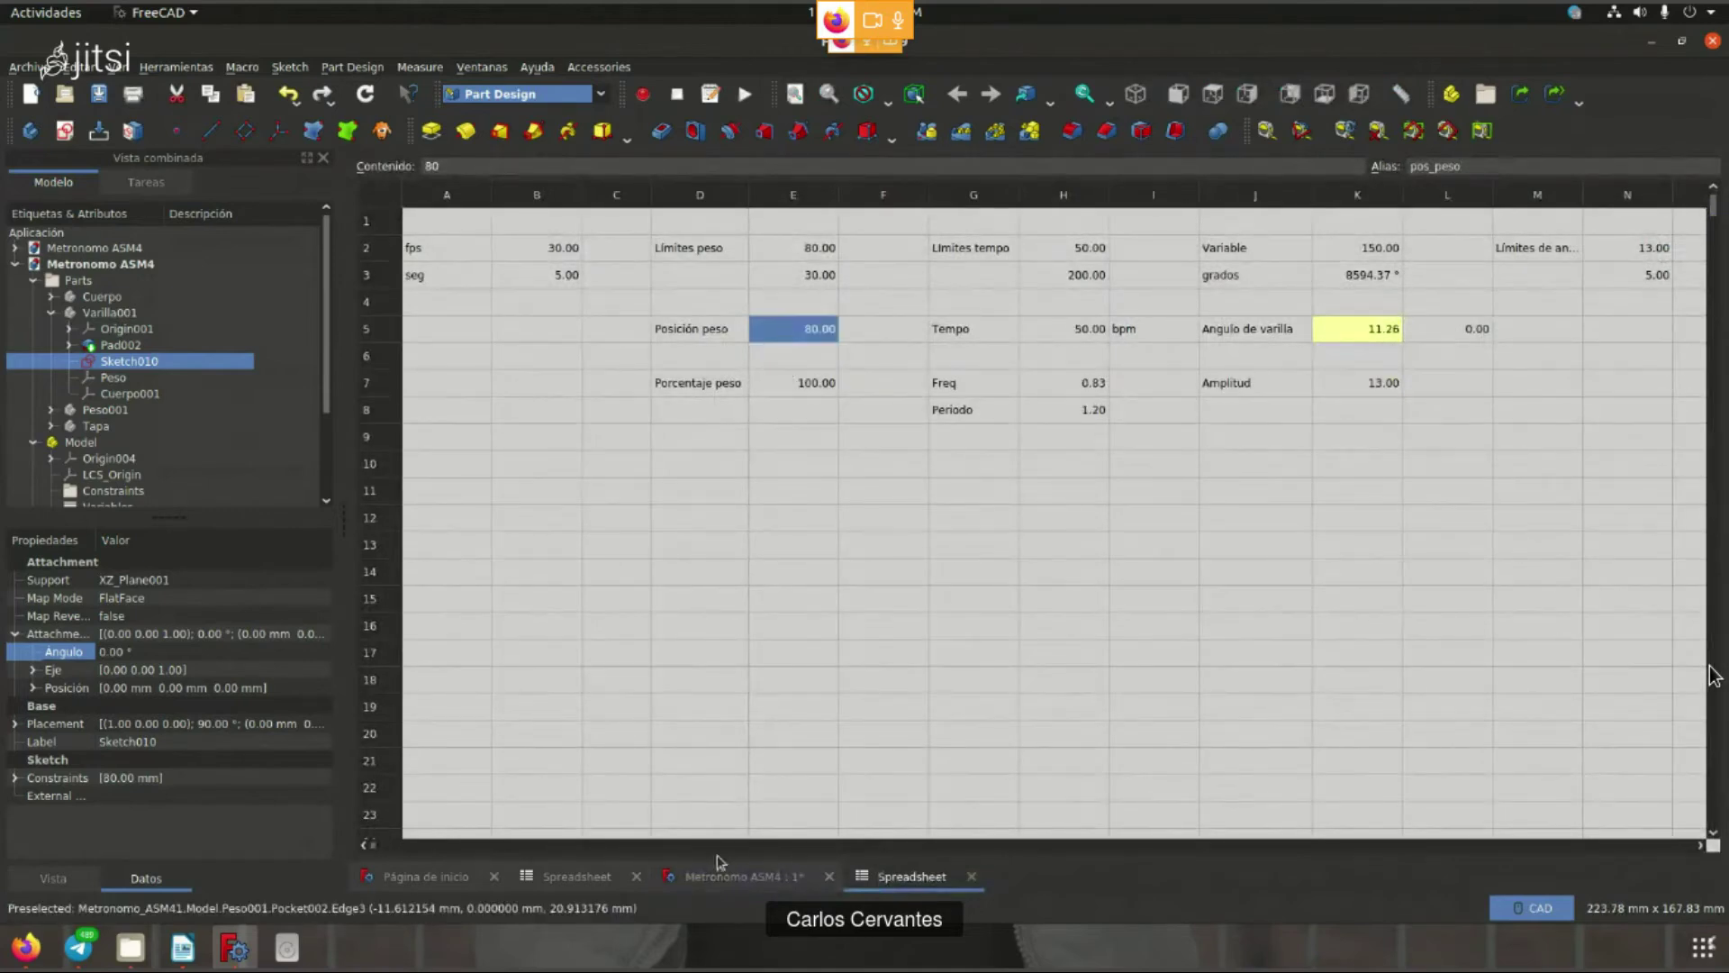
{"action": "left_click", "coordinate": [734, 875]}
{"action": "middle_click_drag", "start_coordinate": [922, 514], "coordinate": [1074, 305]}
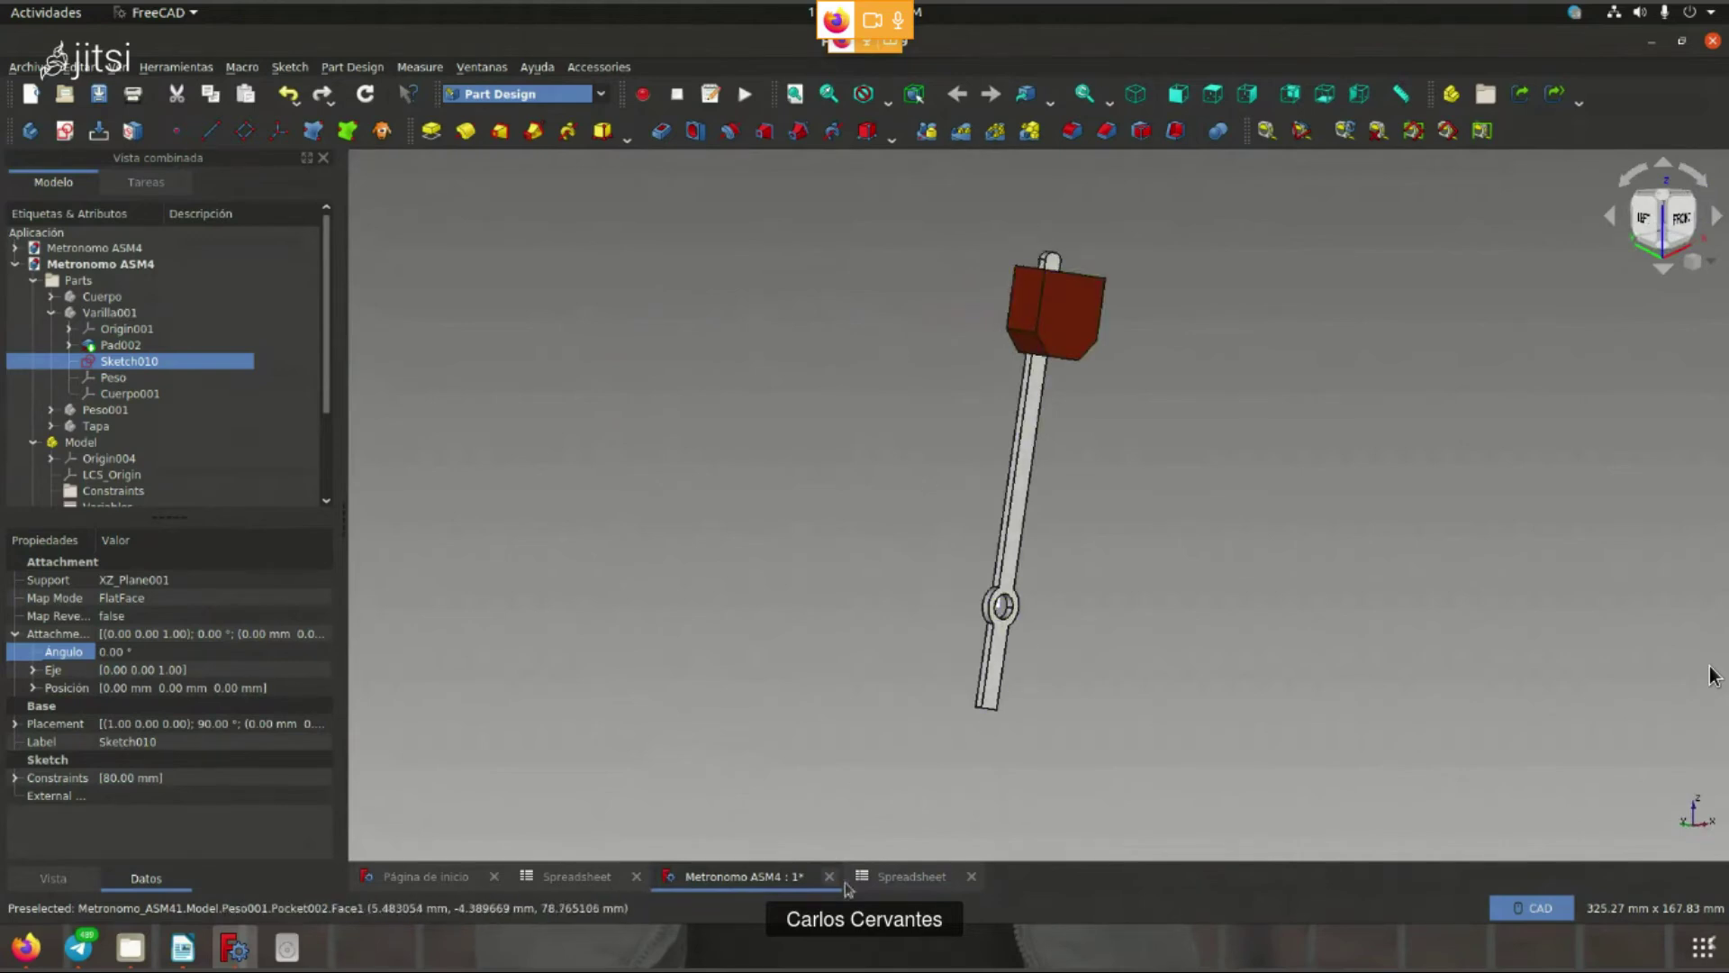
{"action": "left_click", "coordinate": [912, 875]}
{"action": "left_click", "coordinate": [792, 545]}
- Inspect the weight limit values in cells E2 and E3
{"action": "left_click", "coordinate": [702, 254]}
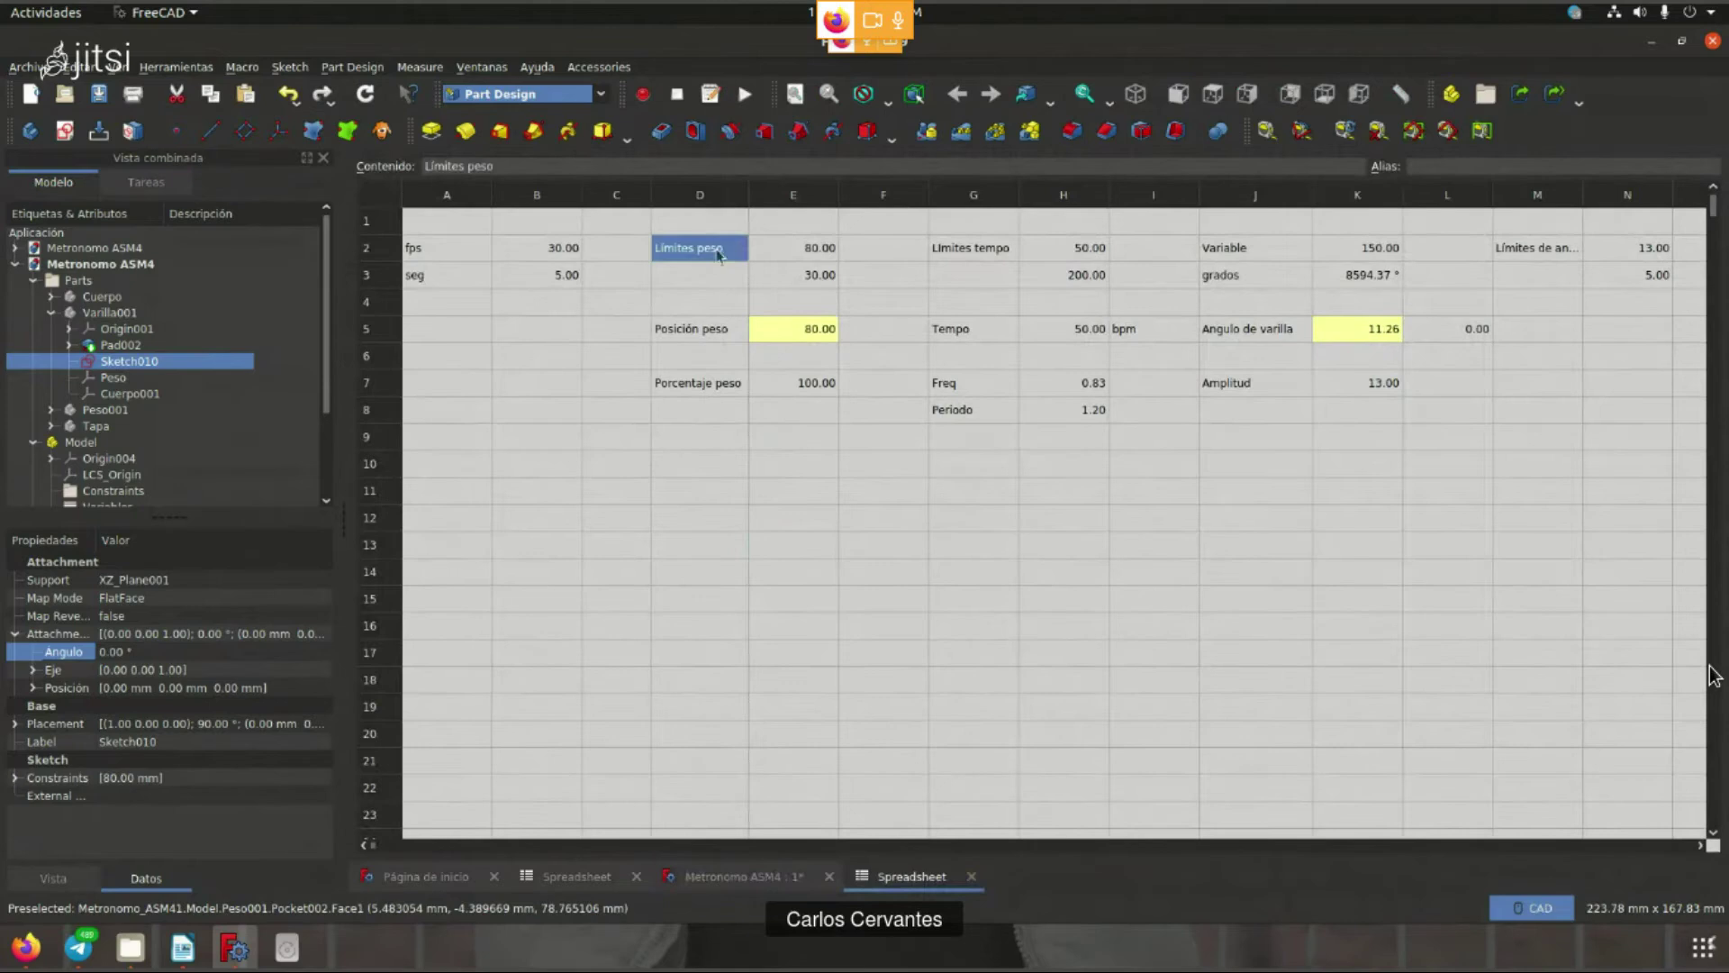
{"action": "left_click_drag", "start_coordinate": [793, 250], "coordinate": [786, 306]}
{"action": "left_click", "coordinate": [691, 274]}
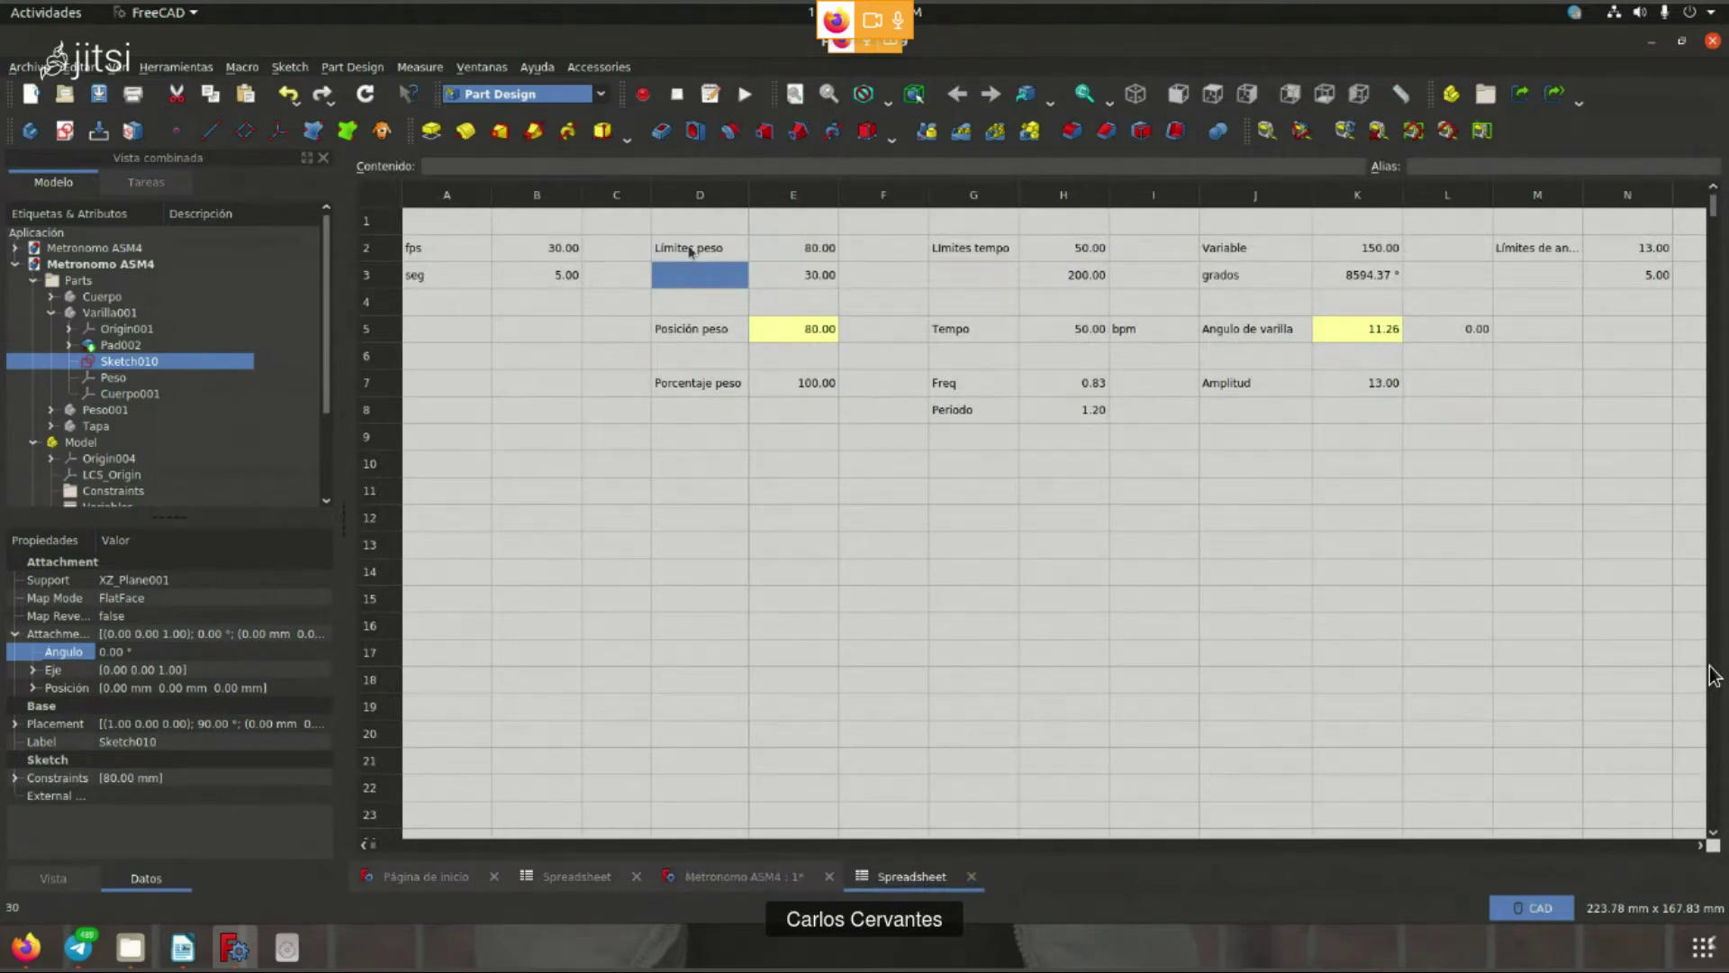
{"action": "left_click", "coordinate": [813, 251]}
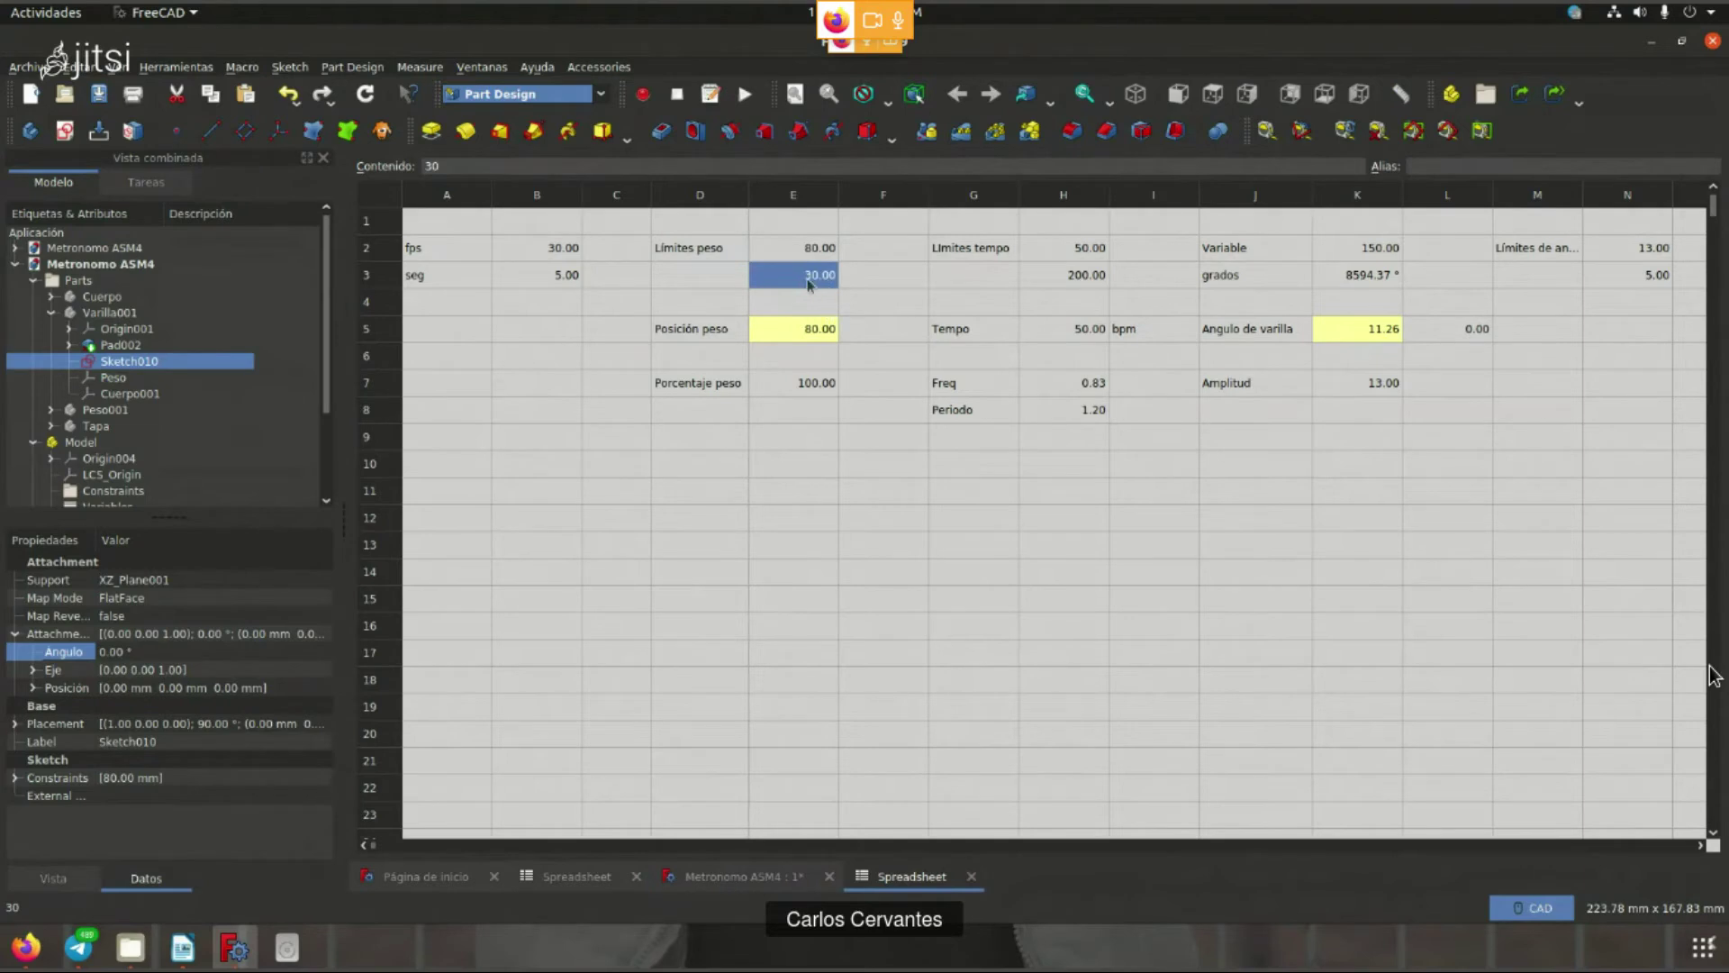
- Try weight positions 55 and 40 in E5, settle on 42.35, then recheck E2
{"action": "left_click", "coordinate": [780, 328]}
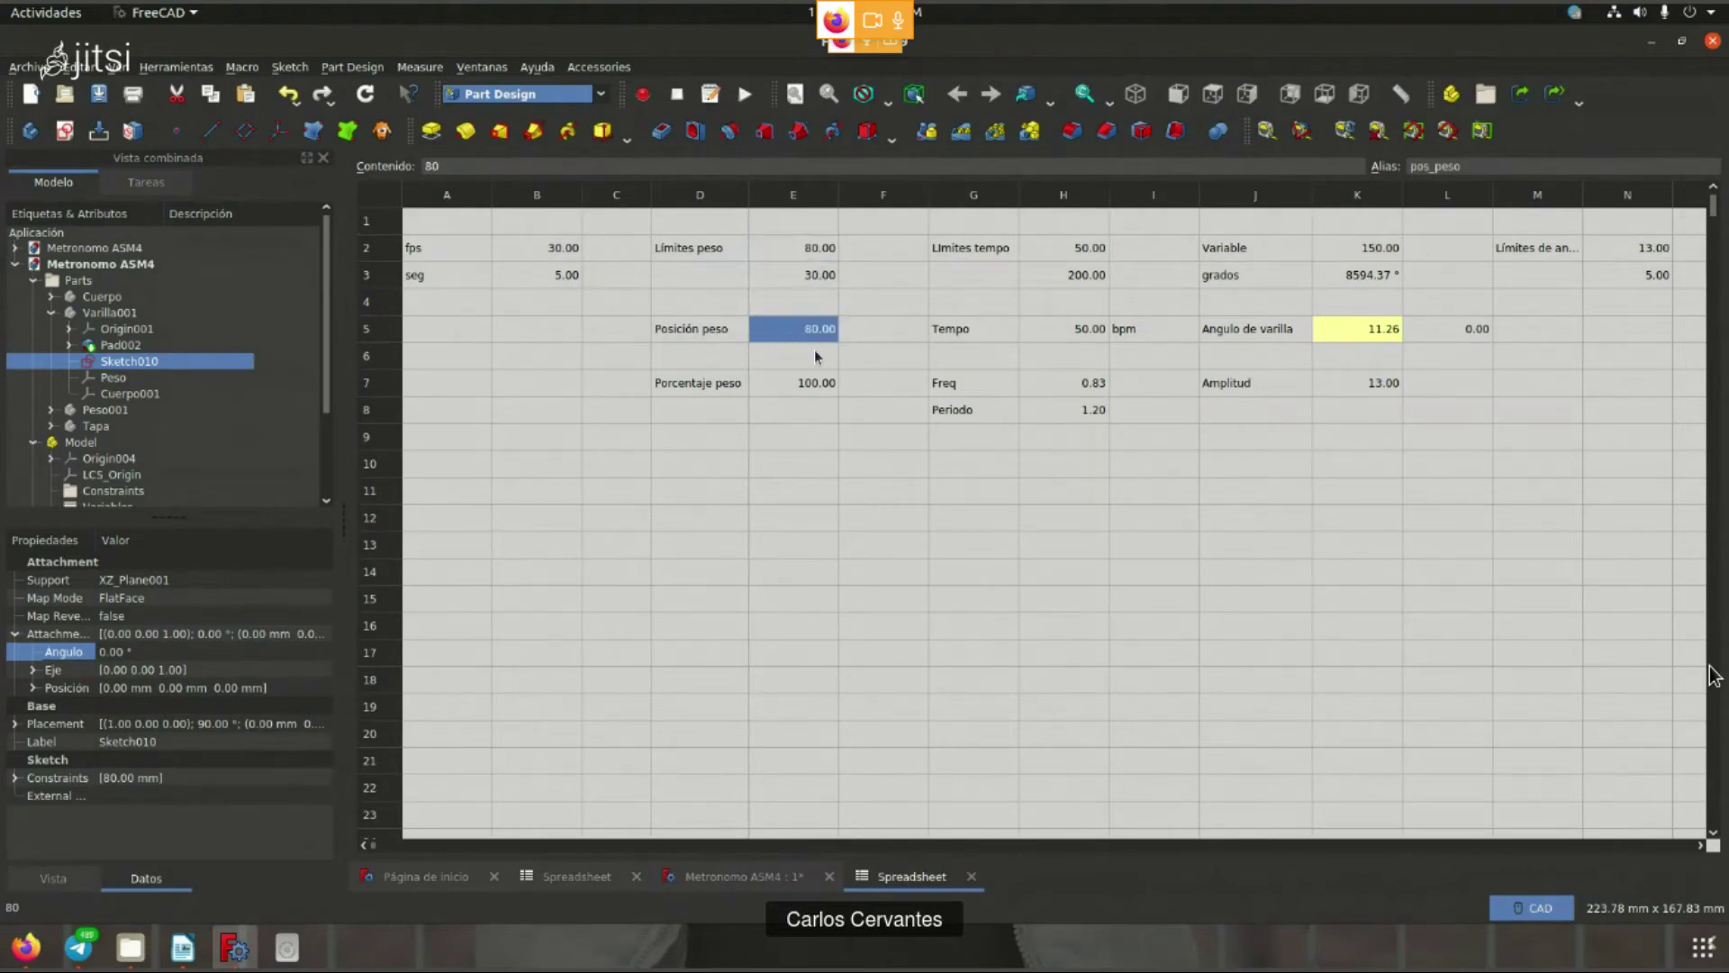
{"action": "type", "text": "55"}
{"action": "key", "text": "Return"}
{"action": "type", "text": "40"}
{"action": "key", "text": "Return"}
{"action": "type", "text": "42.35"}
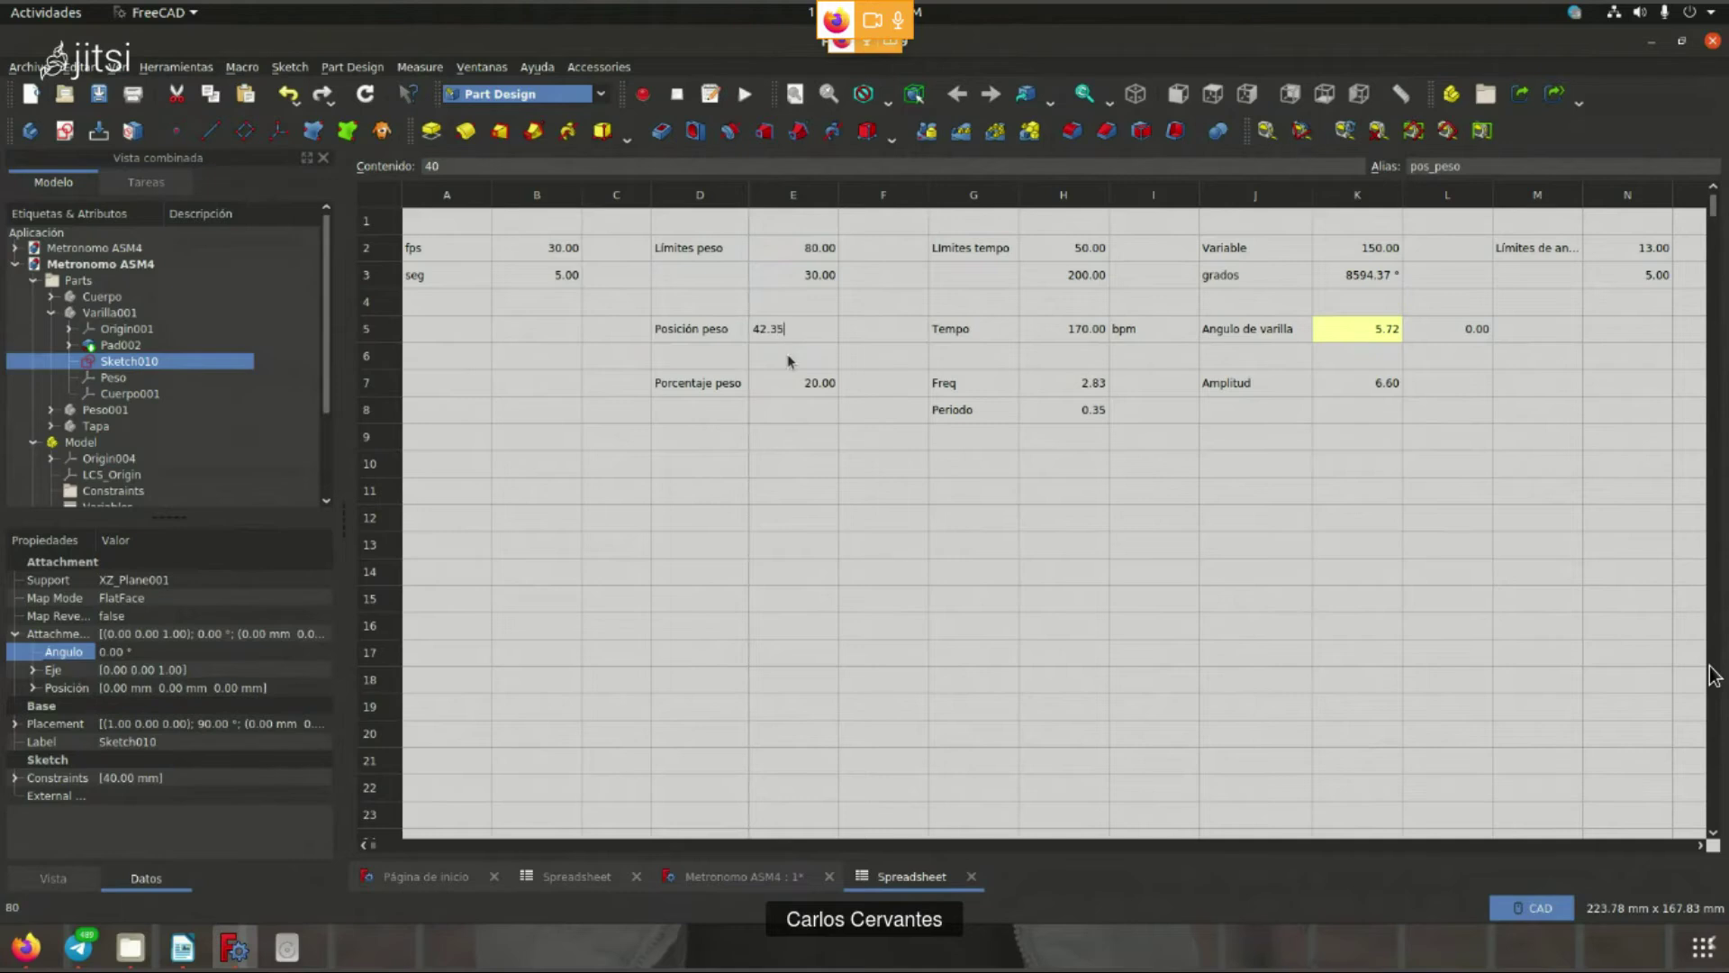
{"action": "key", "text": "Return"}
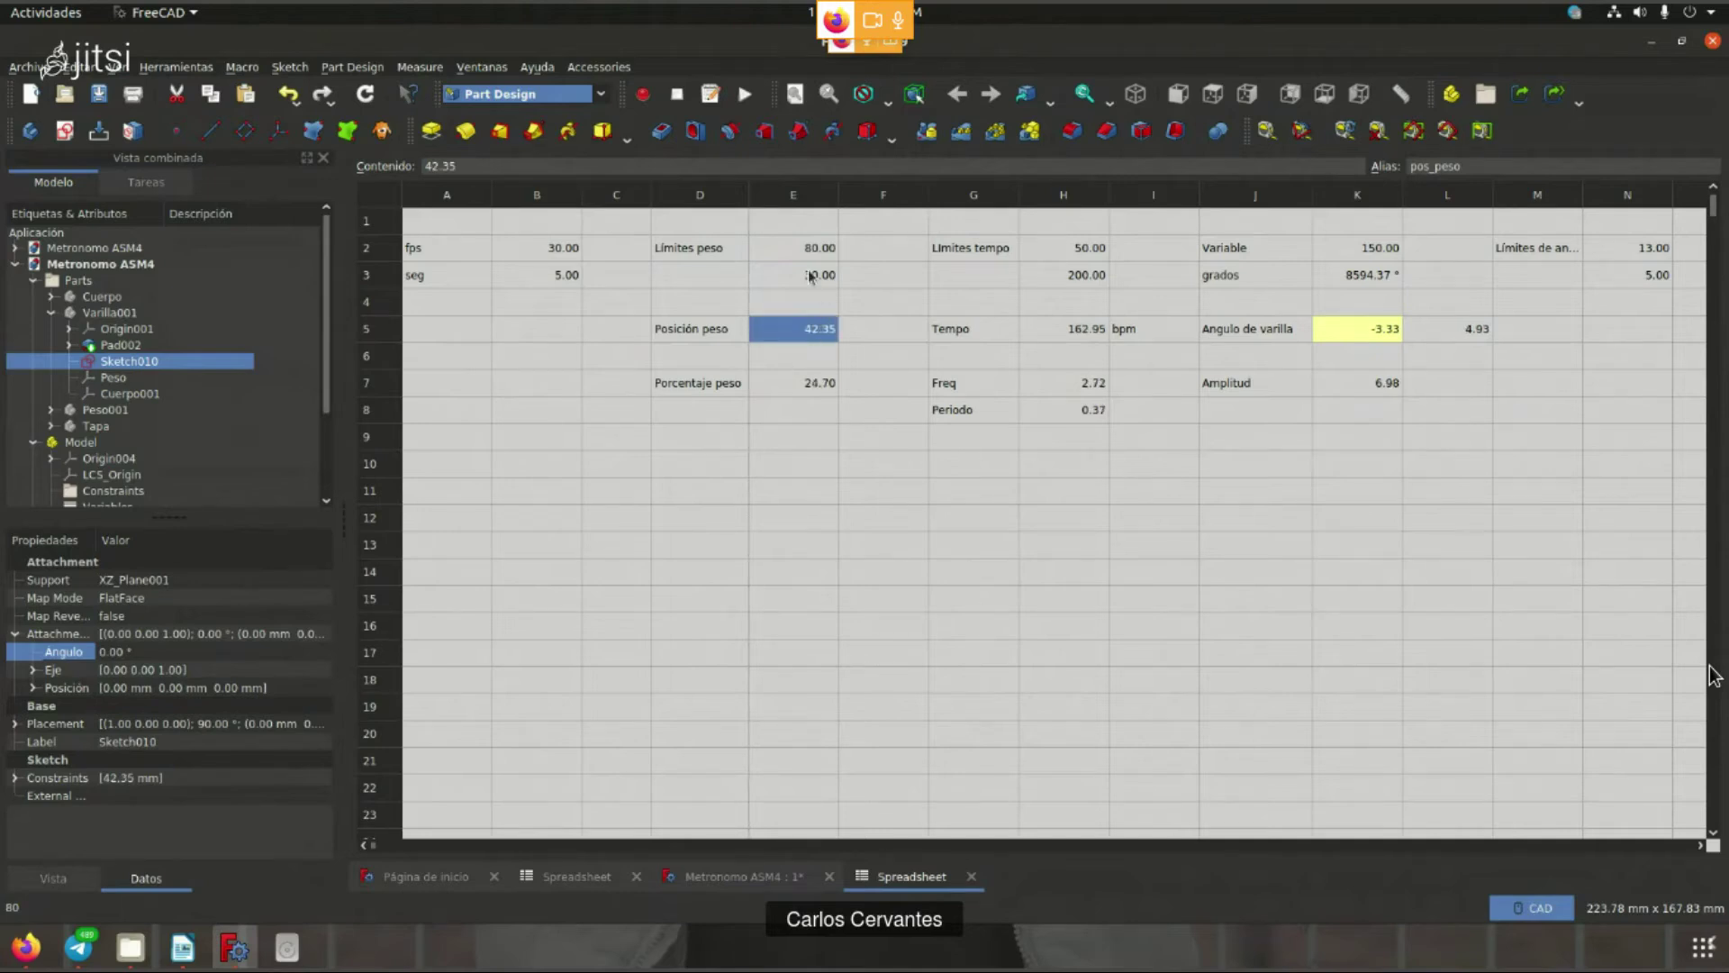
{"action": "key", "text": "Up"}
{"action": "key", "text": "Up"}
{"action": "key", "text": "Up"}
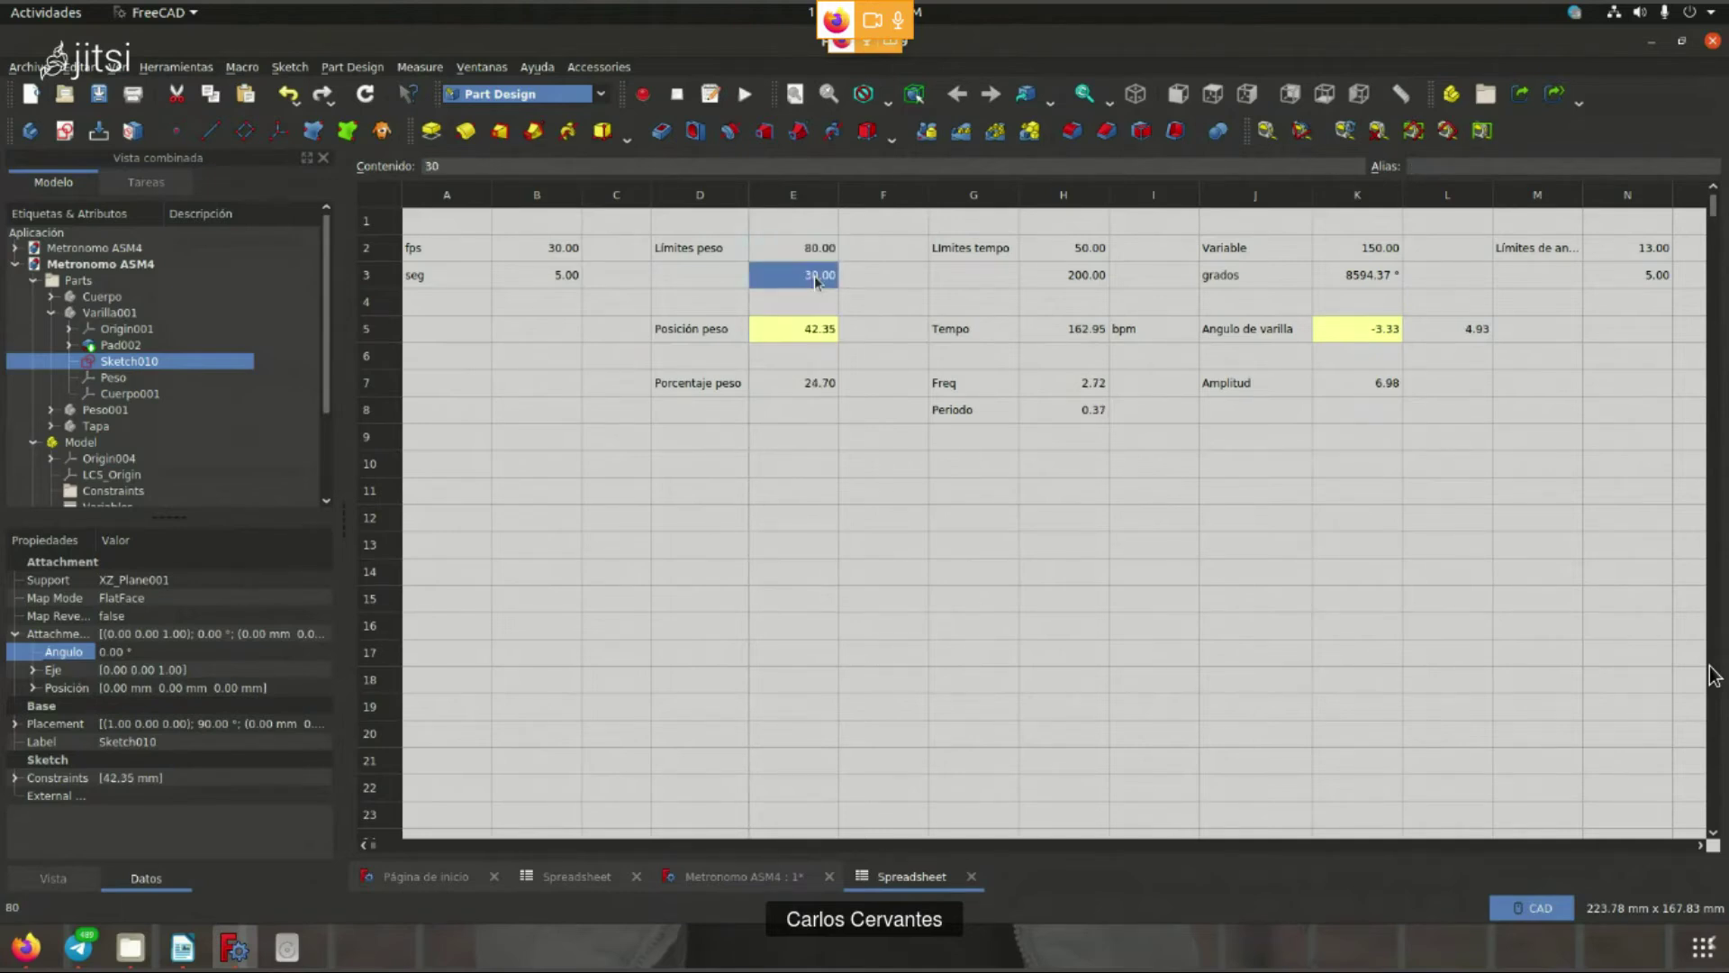
{"action": "key", "text": "Up"}
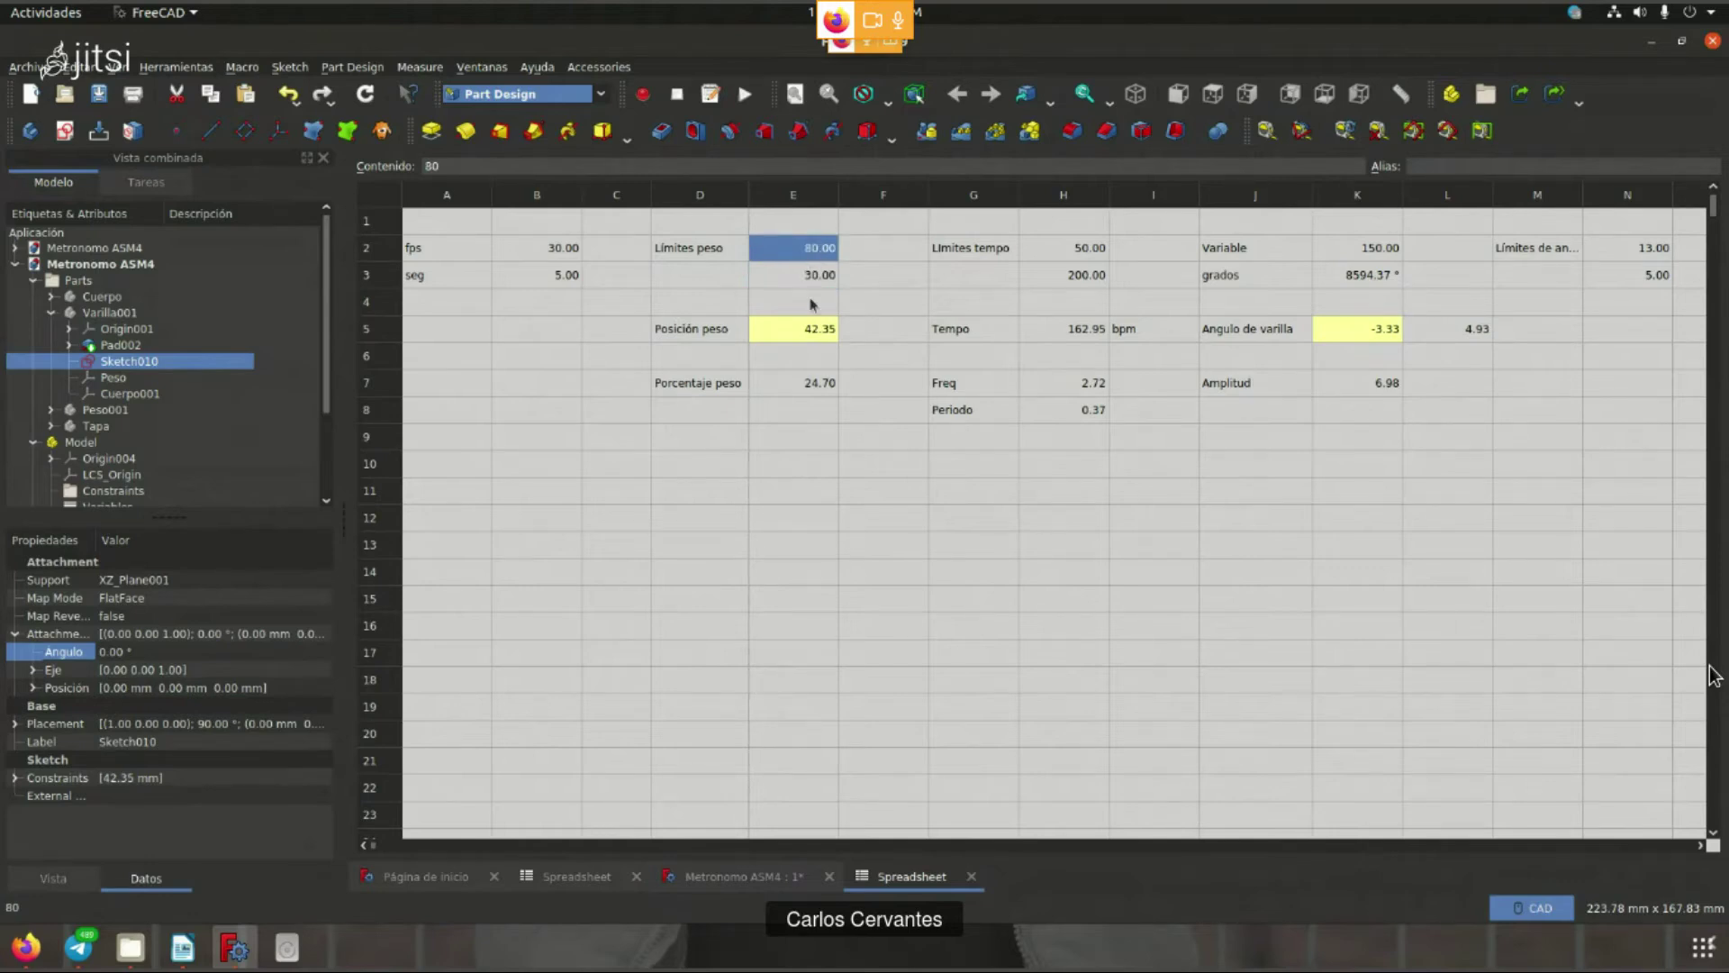
- Return to the 3D assembly and orbit and pan to view the weight
{"action": "key", "text": "ctrl+Tab"}
{"action": "mouse_move", "coordinate": [1263, 290]}
{"action": "middle_mouse_down"}
{"action": "mouse_move", "coordinate": [1197, 378]}
{"action": "mouse_move", "coordinate": [901, 322]}
{"action": "mouse_move", "coordinate": [1012, 452]}
{"action": "mouse_move", "coordinate": [1013, 546]}
{"action": "mouse_move", "coordinate": [886, 419]}
{"action": "mouse_move", "coordinate": [1042, 328]}
{"action": "mouse_move", "coordinate": [1015, 309]}
{"action": "mouse_move", "coordinate": [818, 358]}
{"action": "mouse_move", "coordinate": [1111, 367]}
{"action": "middle_mouse_up"}
{"action": "middle_click_drag", "start_coordinate": [683, 483], "coordinate": [762, 338]}
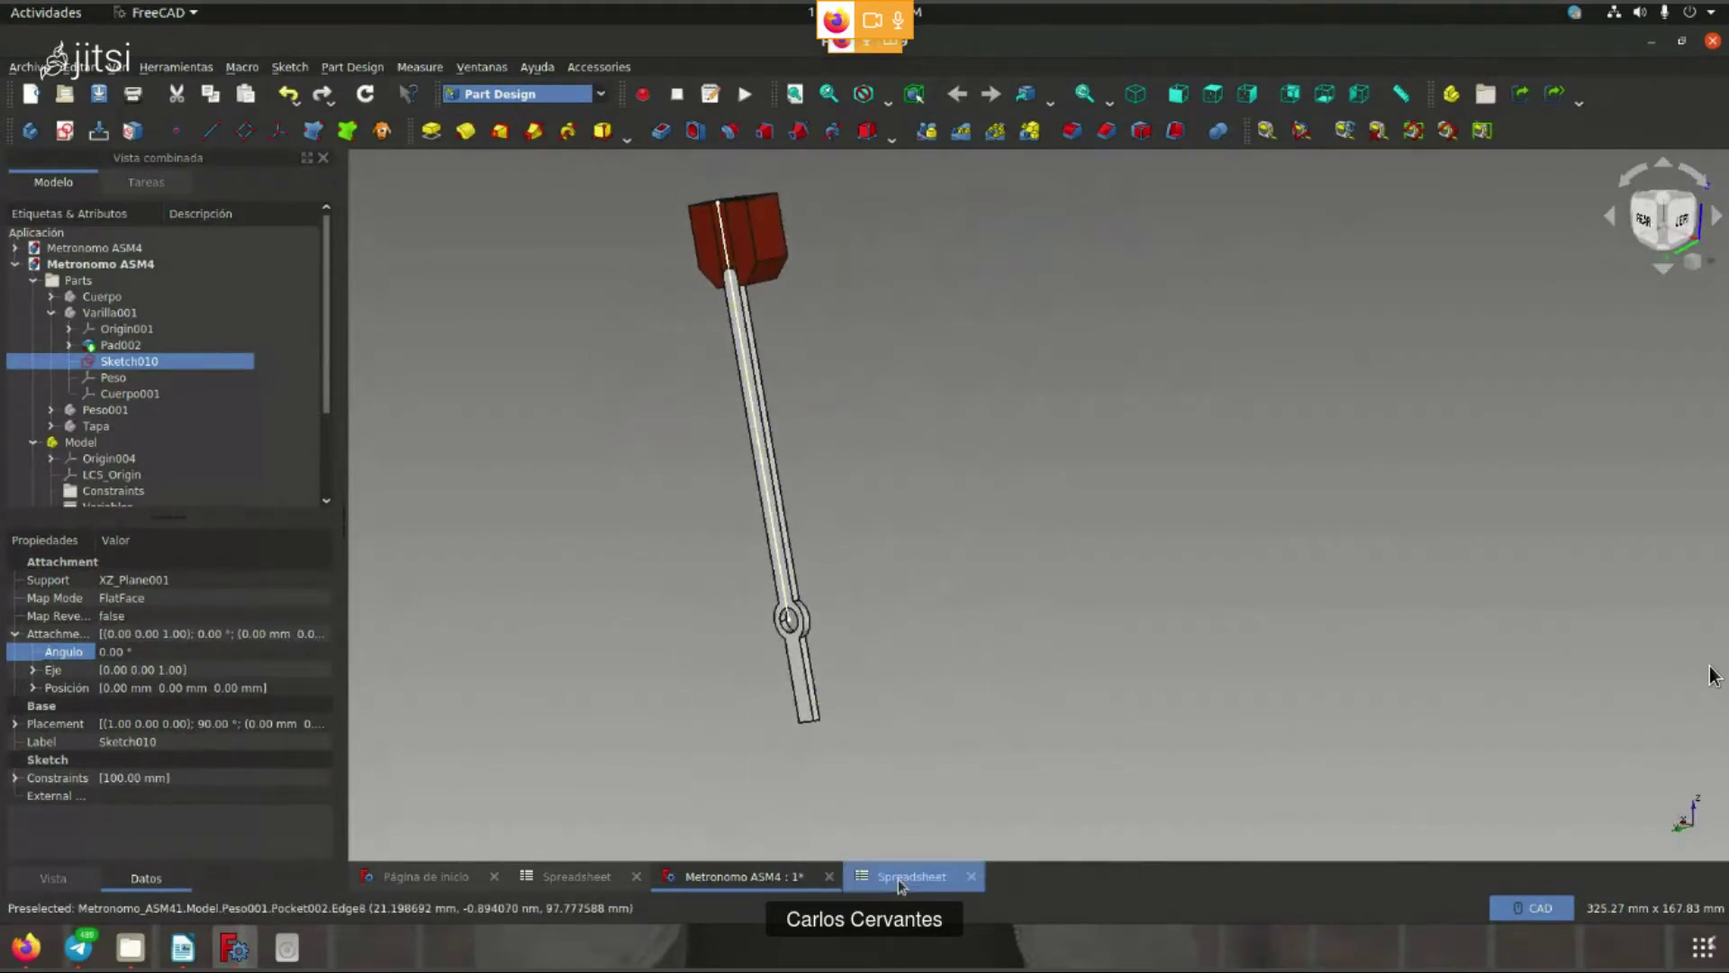
- Set the weight position in E5 back to 80 and view the whole pendulum
{"action": "left_click", "coordinate": [852, 702]}
{"action": "scroll", "coordinate": [734, 271], "scroll_direction": "up", "scroll_amount": 4}
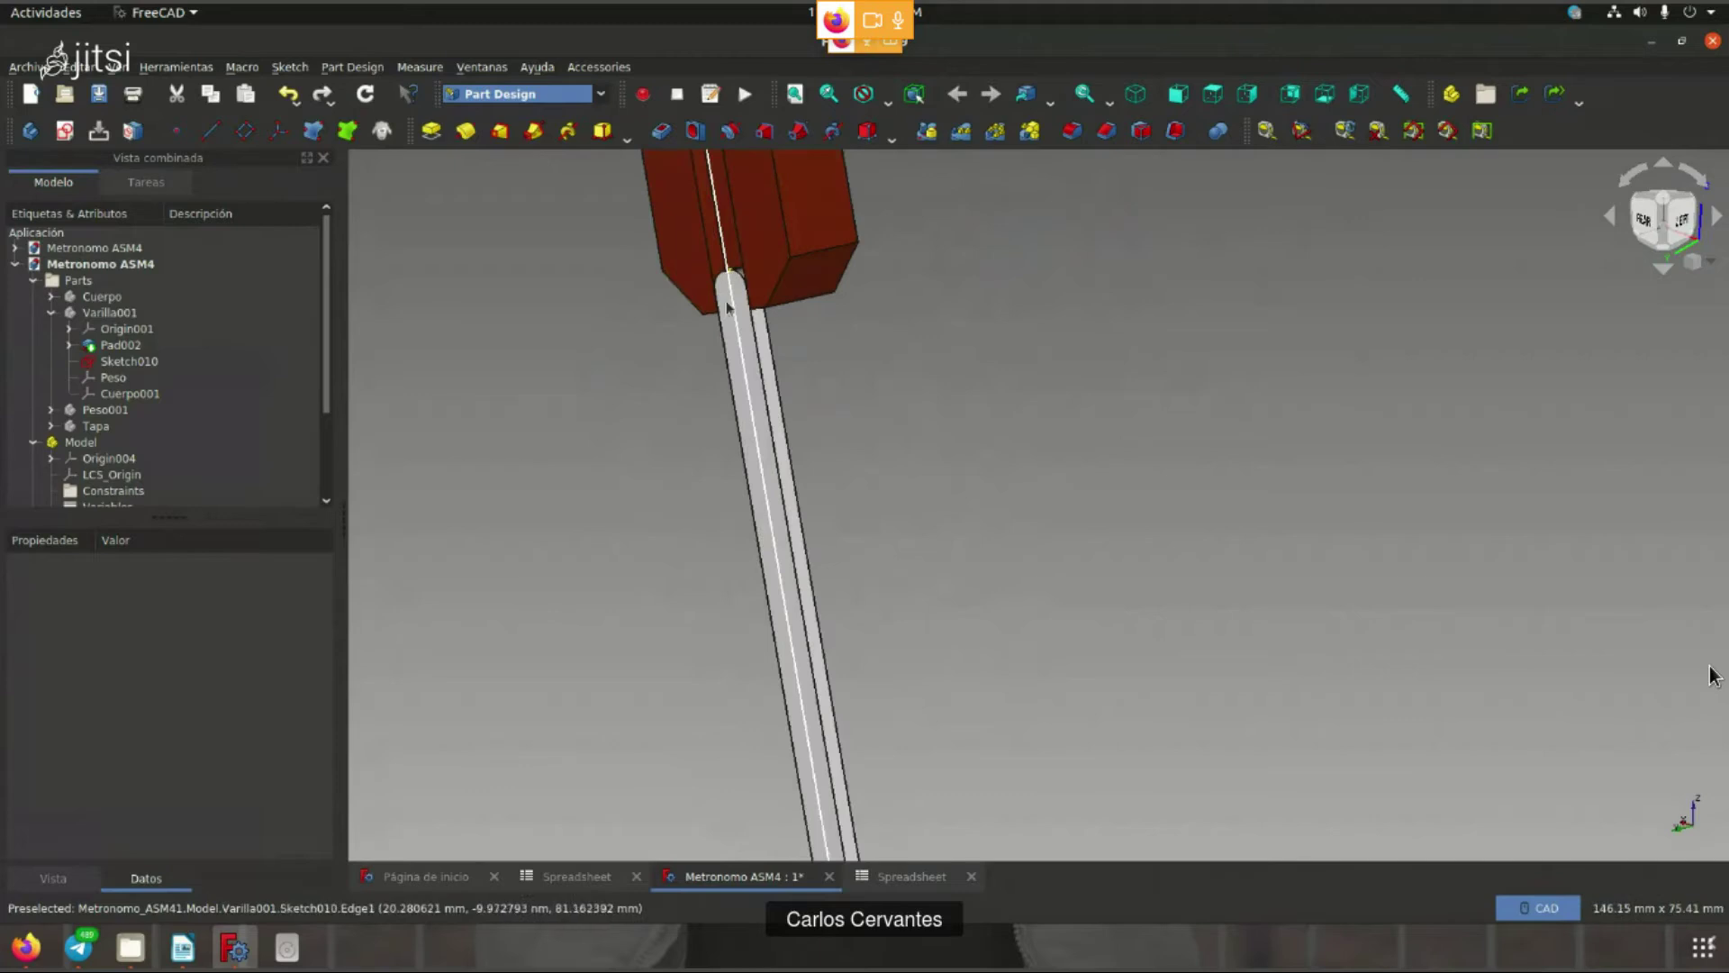
{"action": "mouse_move", "coordinate": [998, 351]}
{"action": "middle_mouse_down"}
{"action": "mouse_move", "coordinate": [1039, 403]}
{"action": "mouse_move", "coordinate": [780, 374]}
{"action": "mouse_move", "coordinate": [892, 417]}
{"action": "mouse_move", "coordinate": [901, 361]}
{"action": "mouse_move", "coordinate": [879, 331]}
{"action": "mouse_move", "coordinate": [791, 417]}
{"action": "mouse_move", "coordinate": [1085, 456]}
{"action": "mouse_move", "coordinate": [1010, 390]}
{"action": "middle_mouse_up"}
{"action": "scroll", "coordinate": [1010, 390], "scroll_direction": "up", "scroll_amount": 3}
{"action": "left_click", "coordinate": [912, 877]}
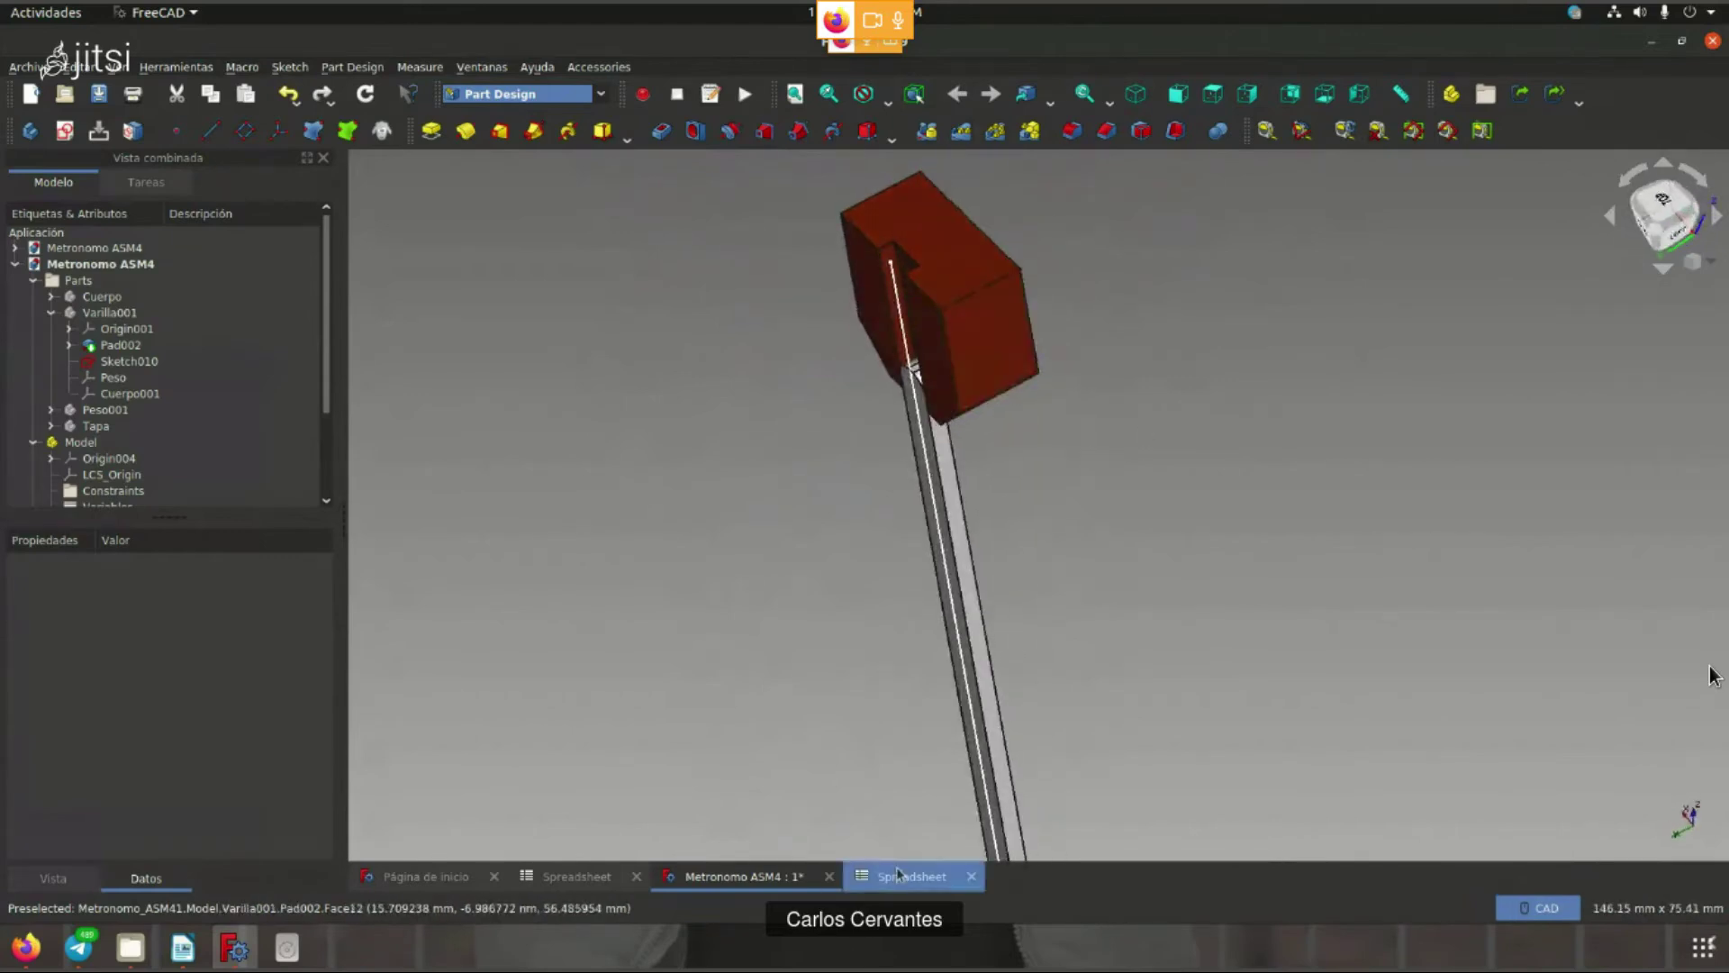
{"action": "type", "text": "80"}
{"action": "key", "text": "Return"}
{"action": "left_click", "coordinate": [734, 876]}
{"action": "middle_click_drag", "start_coordinate": [529, 423], "coordinate": [895, 647]}
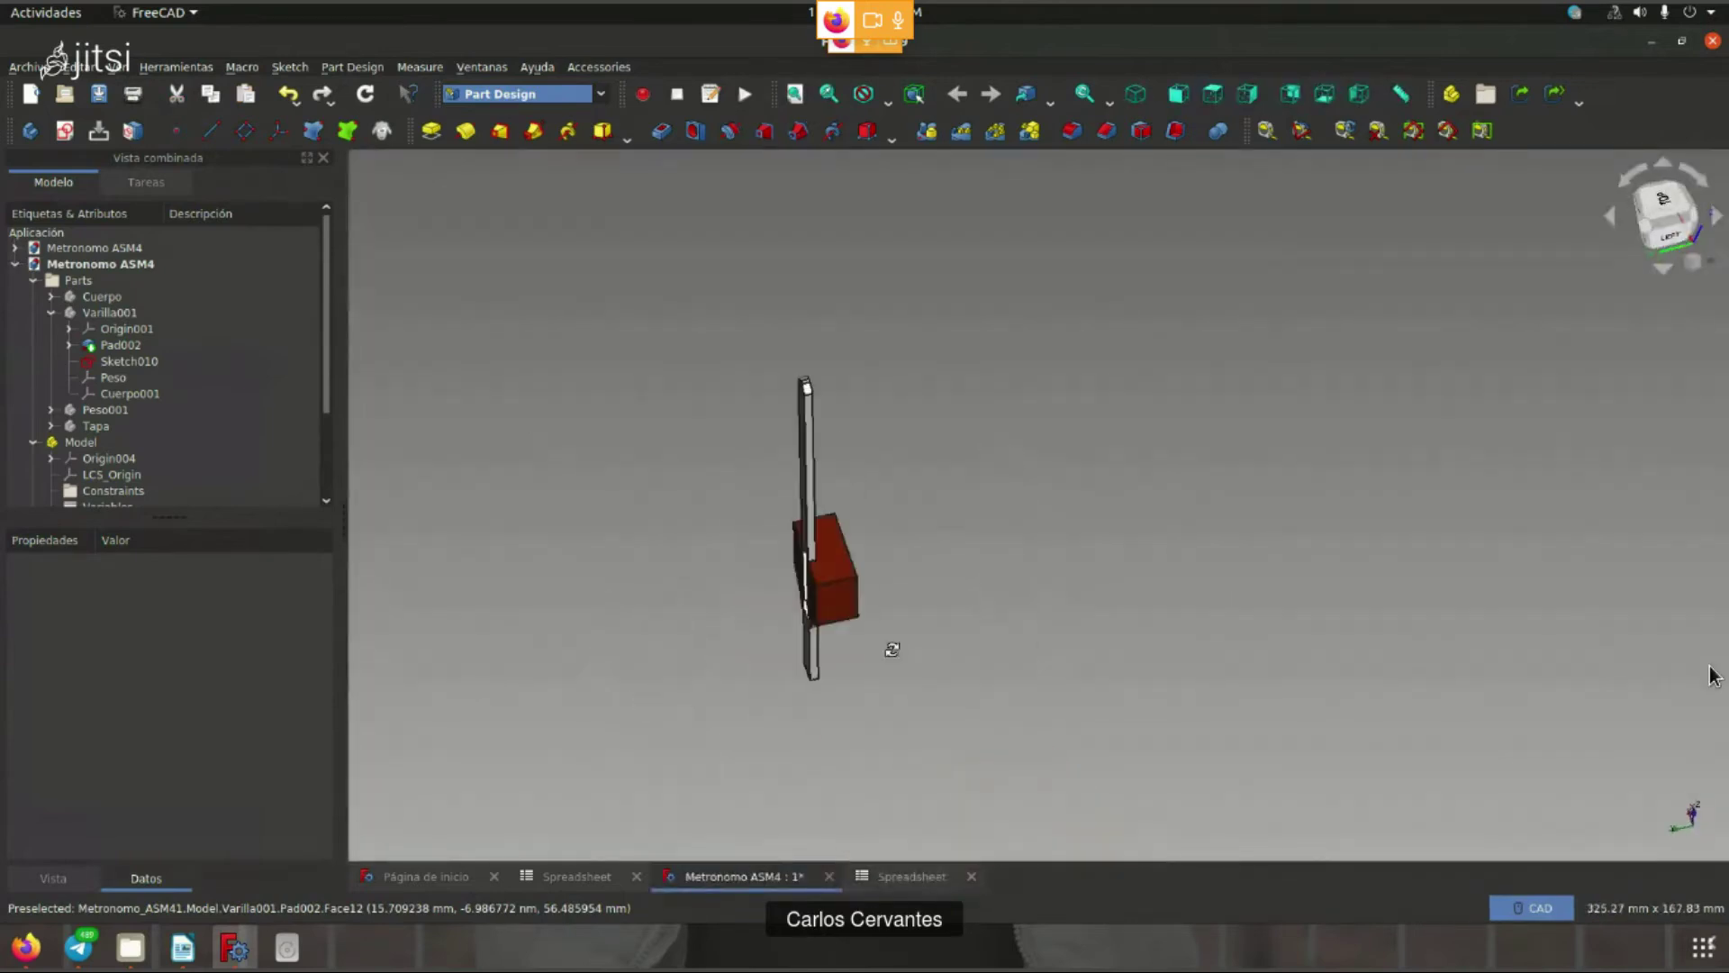
- Browse Cuerpo002's Pad001 in the model tree and view the metronome from the front
{"action": "left_click", "coordinate": [50, 314]}
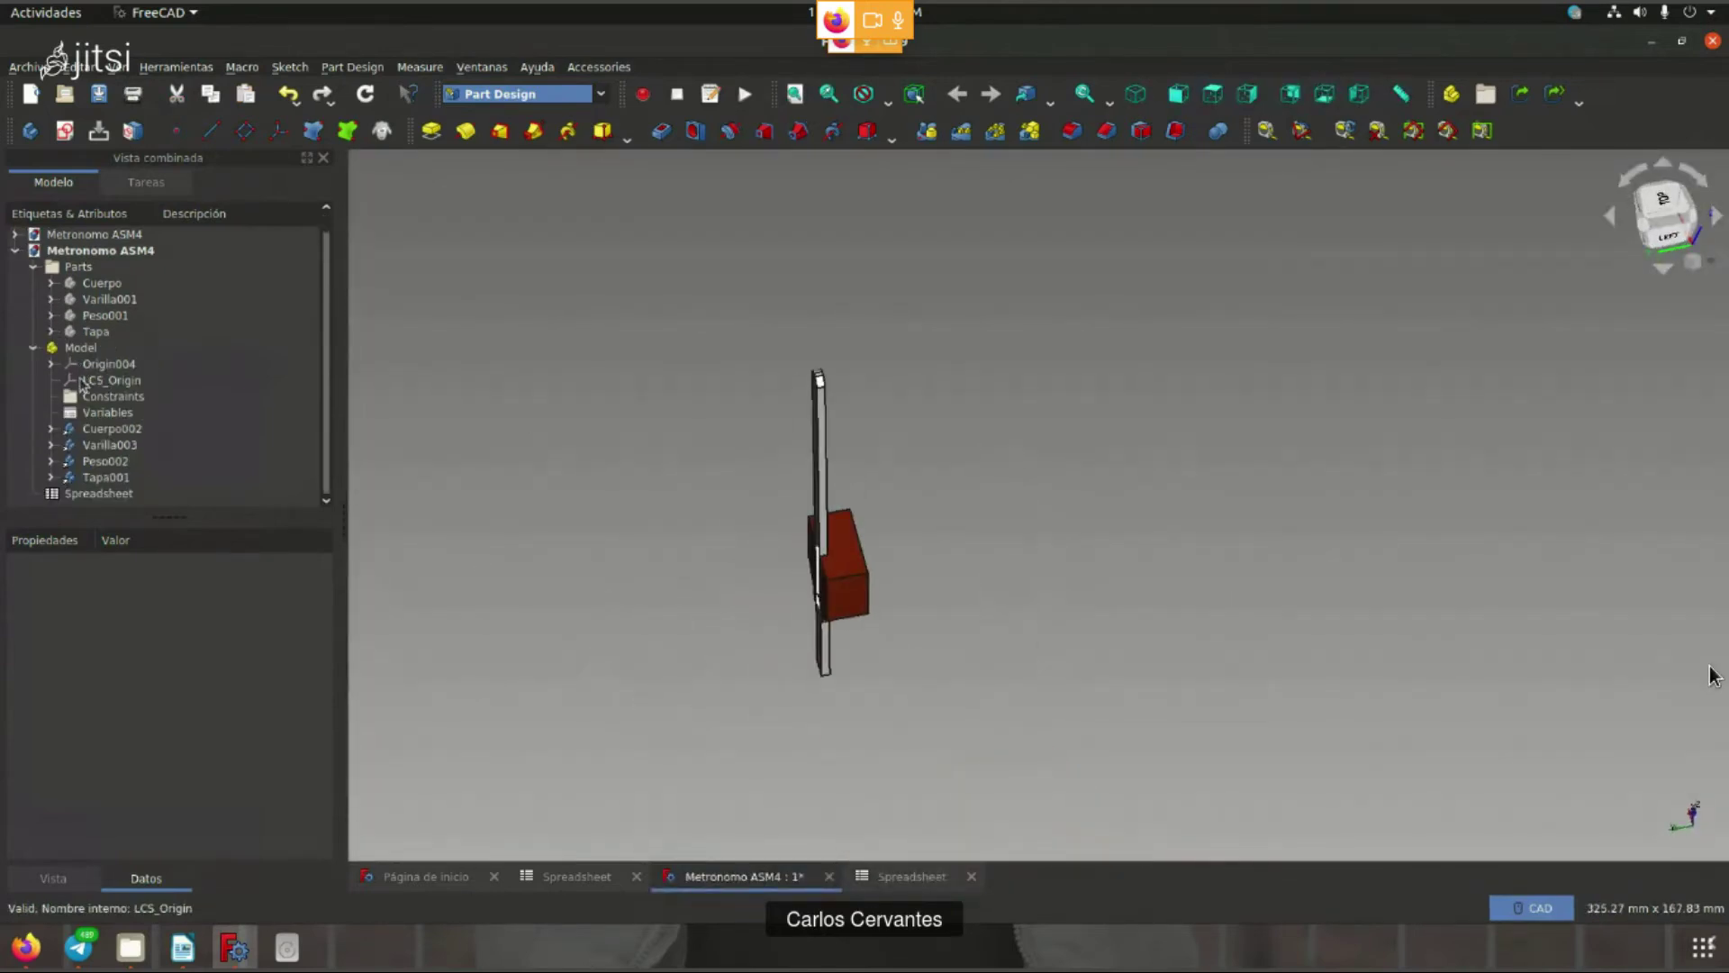
{"action": "left_click", "coordinate": [50, 429]}
{"action": "left_click", "coordinate": [120, 413]}
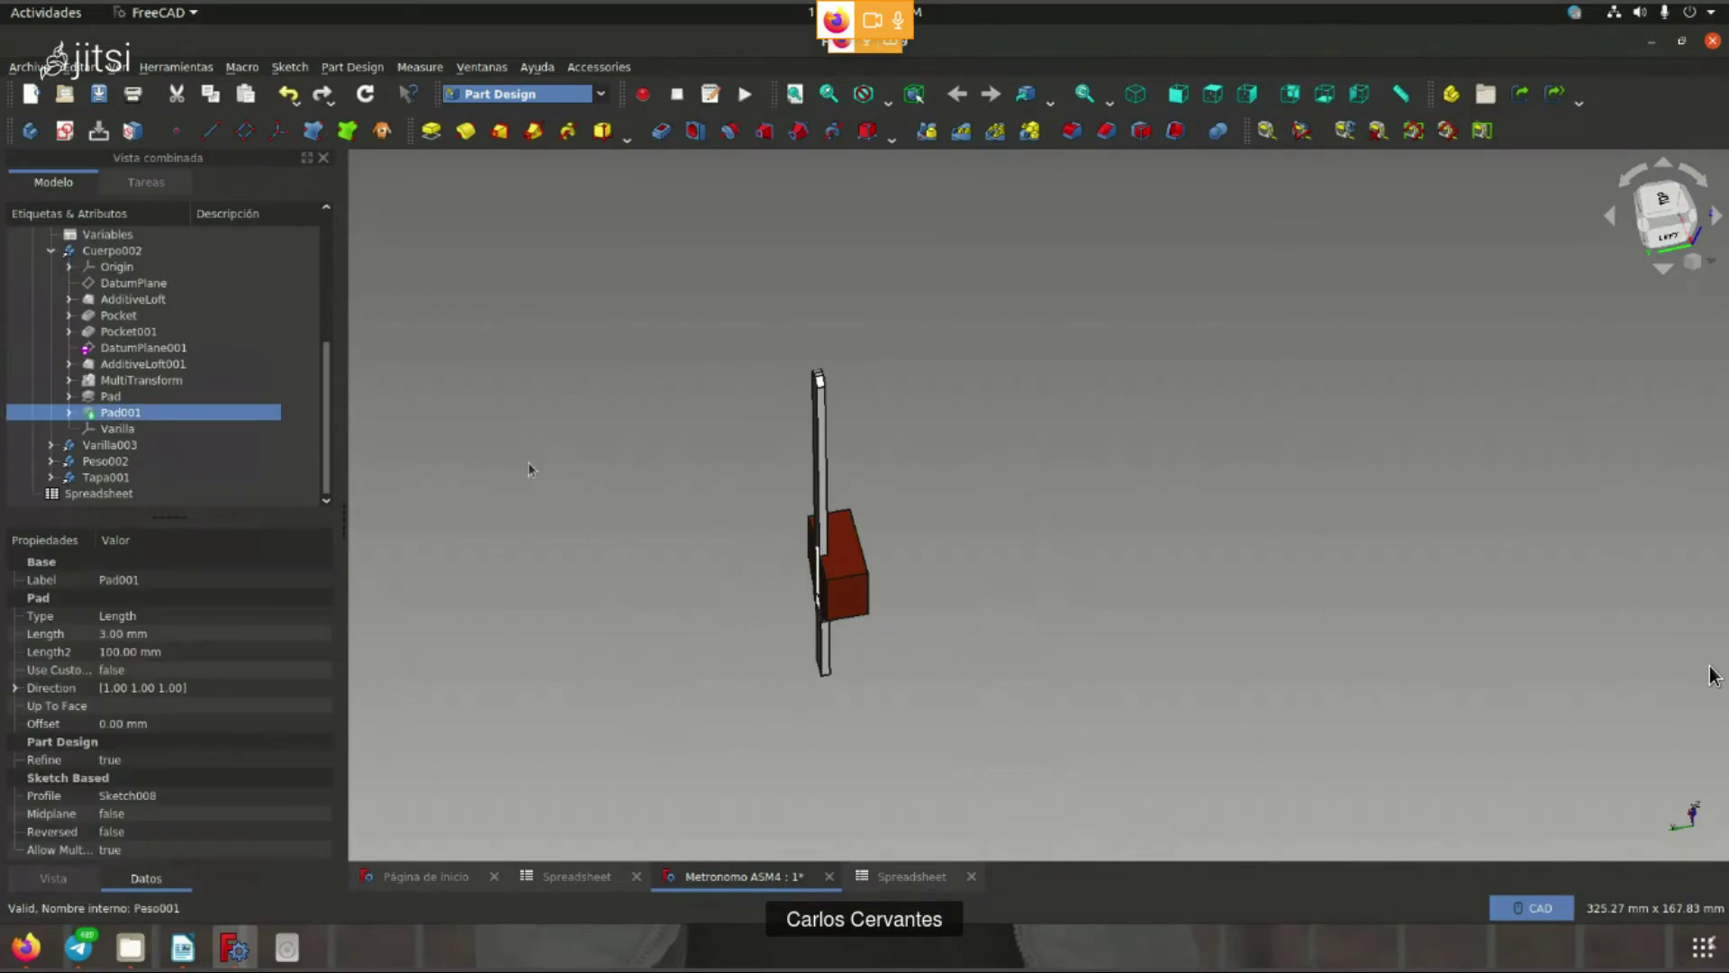
{"action": "key", "text": "space"}
{"action": "scroll", "coordinate": [1068, 652], "scroll_direction": "down", "scroll_amount": 5}
{"action": "key", "text": "1"}
{"action": "left_click", "coordinate": [1068, 652]}
{"action": "scroll", "coordinate": [948, 674], "scroll_direction": "up", "scroll_amount": 4}
{"action": "scroll", "coordinate": [948, 674], "scroll_direction": "up", "scroll_amount": 5}
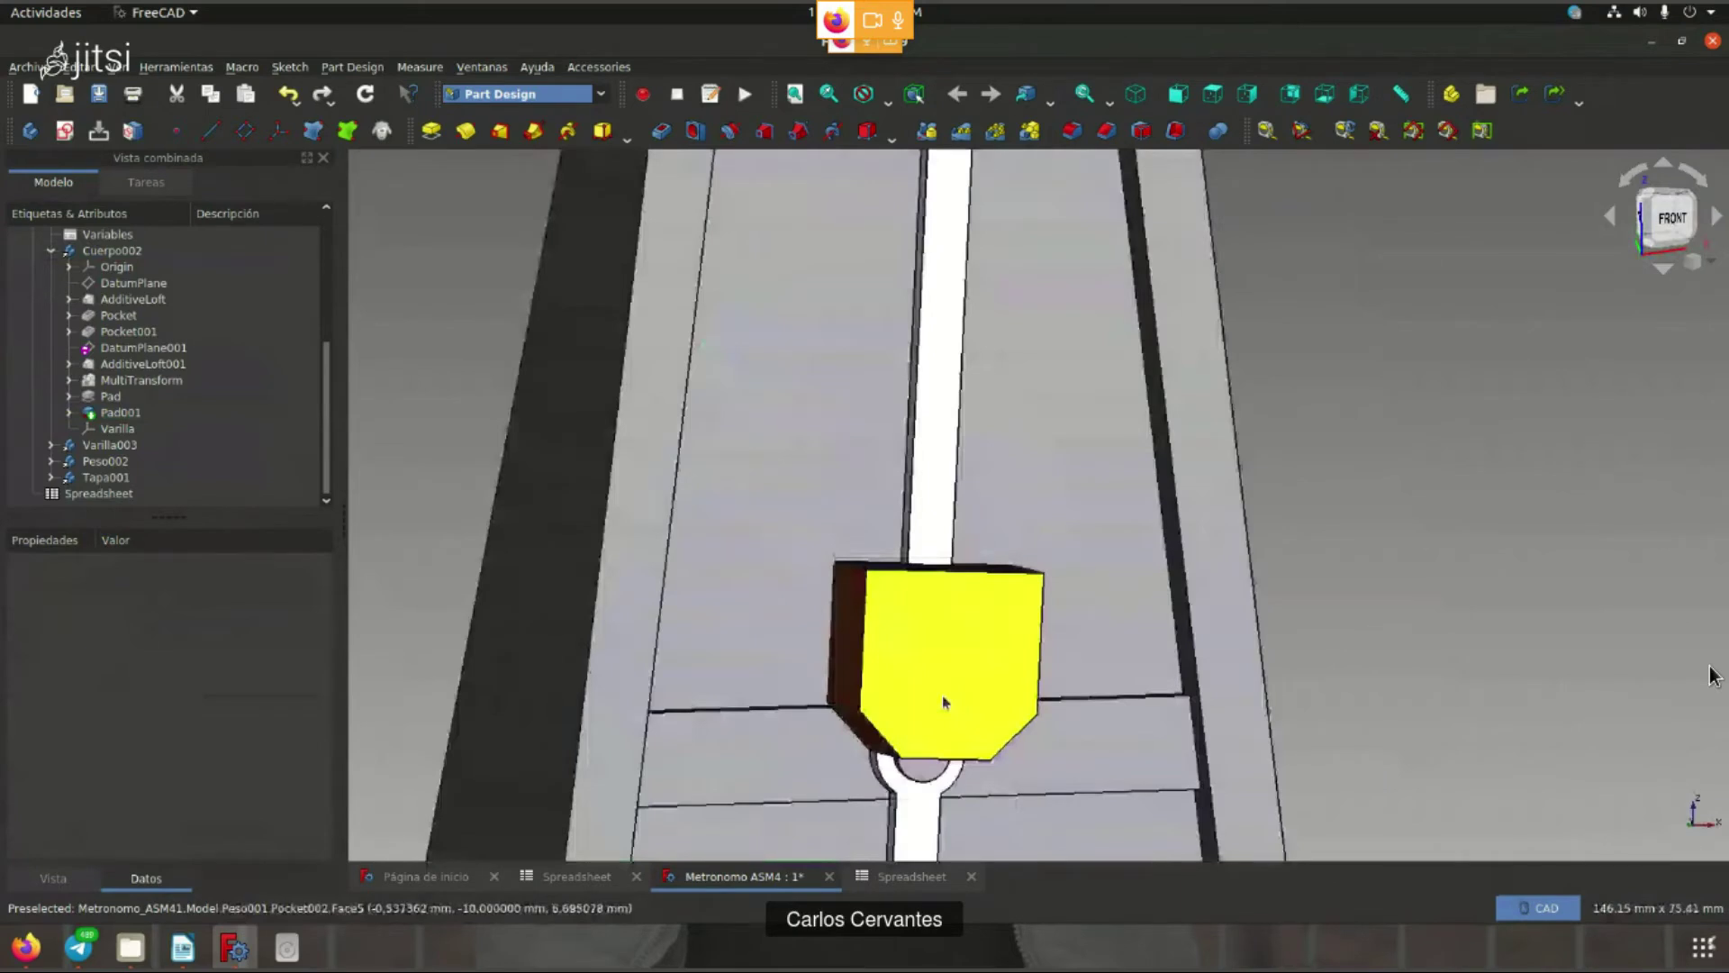
{"action": "scroll", "coordinate": [944, 703], "scroll_direction": "up", "scroll_amount": 2}
{"action": "scroll", "coordinate": [70, 387], "scroll_direction": "up", "scroll_amount": 3}
- Expand Tapa001 in the model tree and select its Mirrored002 feature
{"action": "left_click_drag", "start_coordinate": [65, 401], "coordinate": [74, 422]}
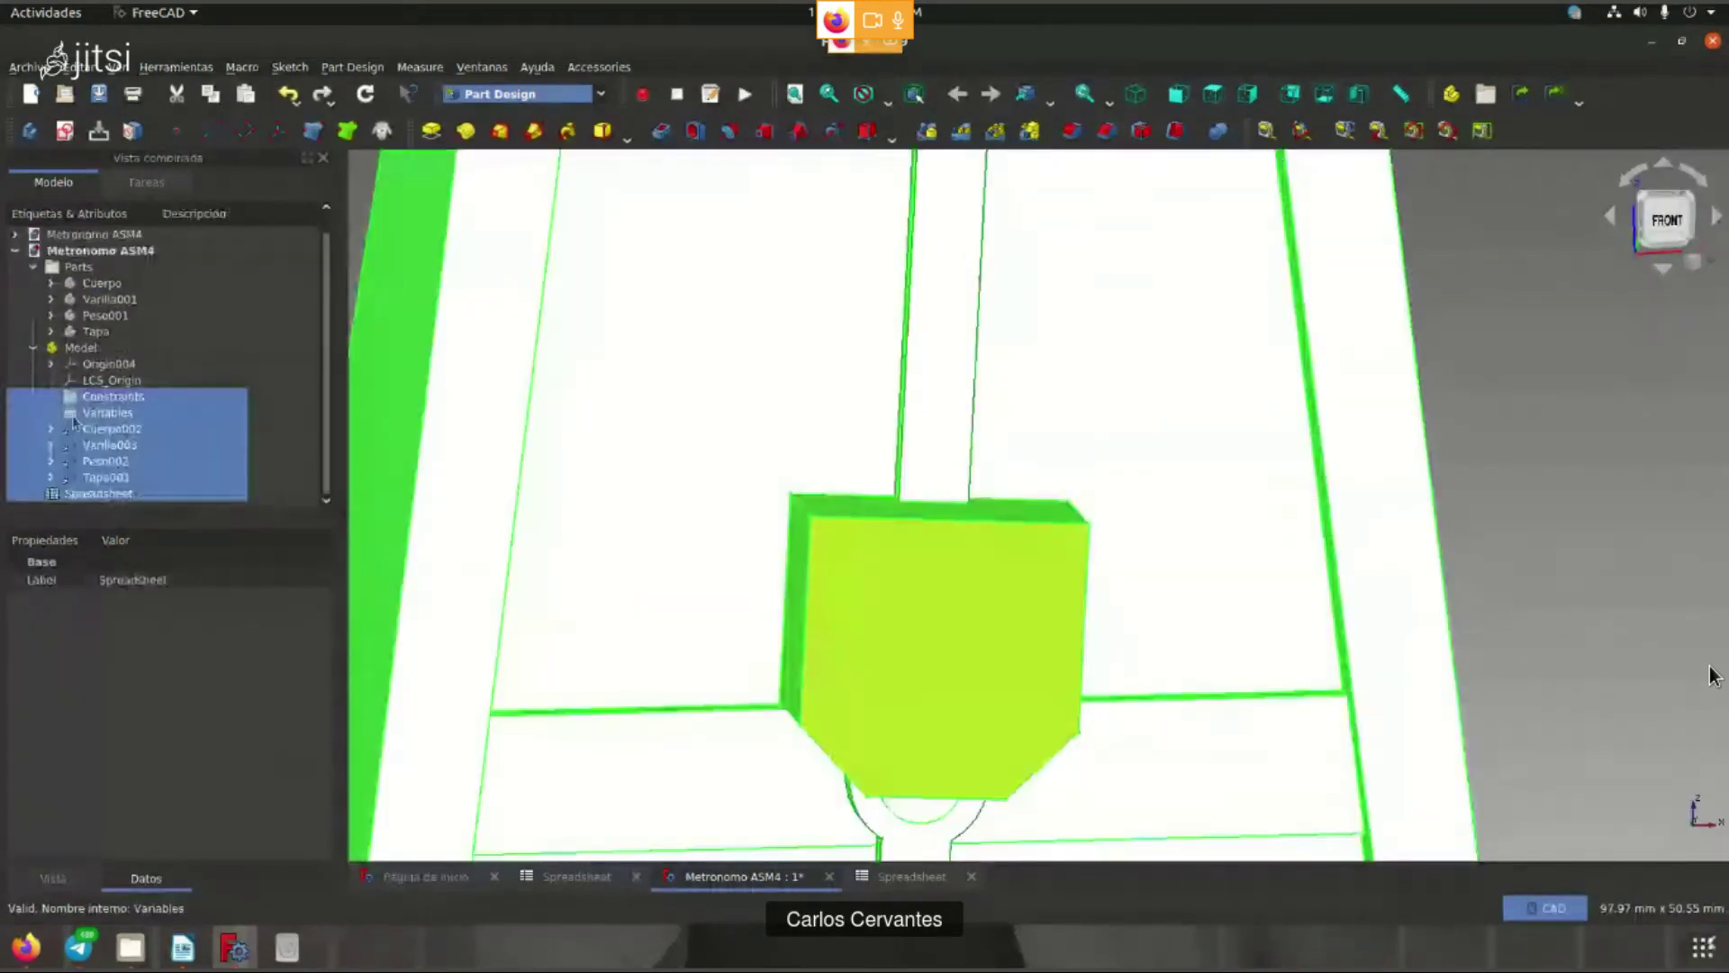
{"action": "left_click", "coordinate": [83, 471]}
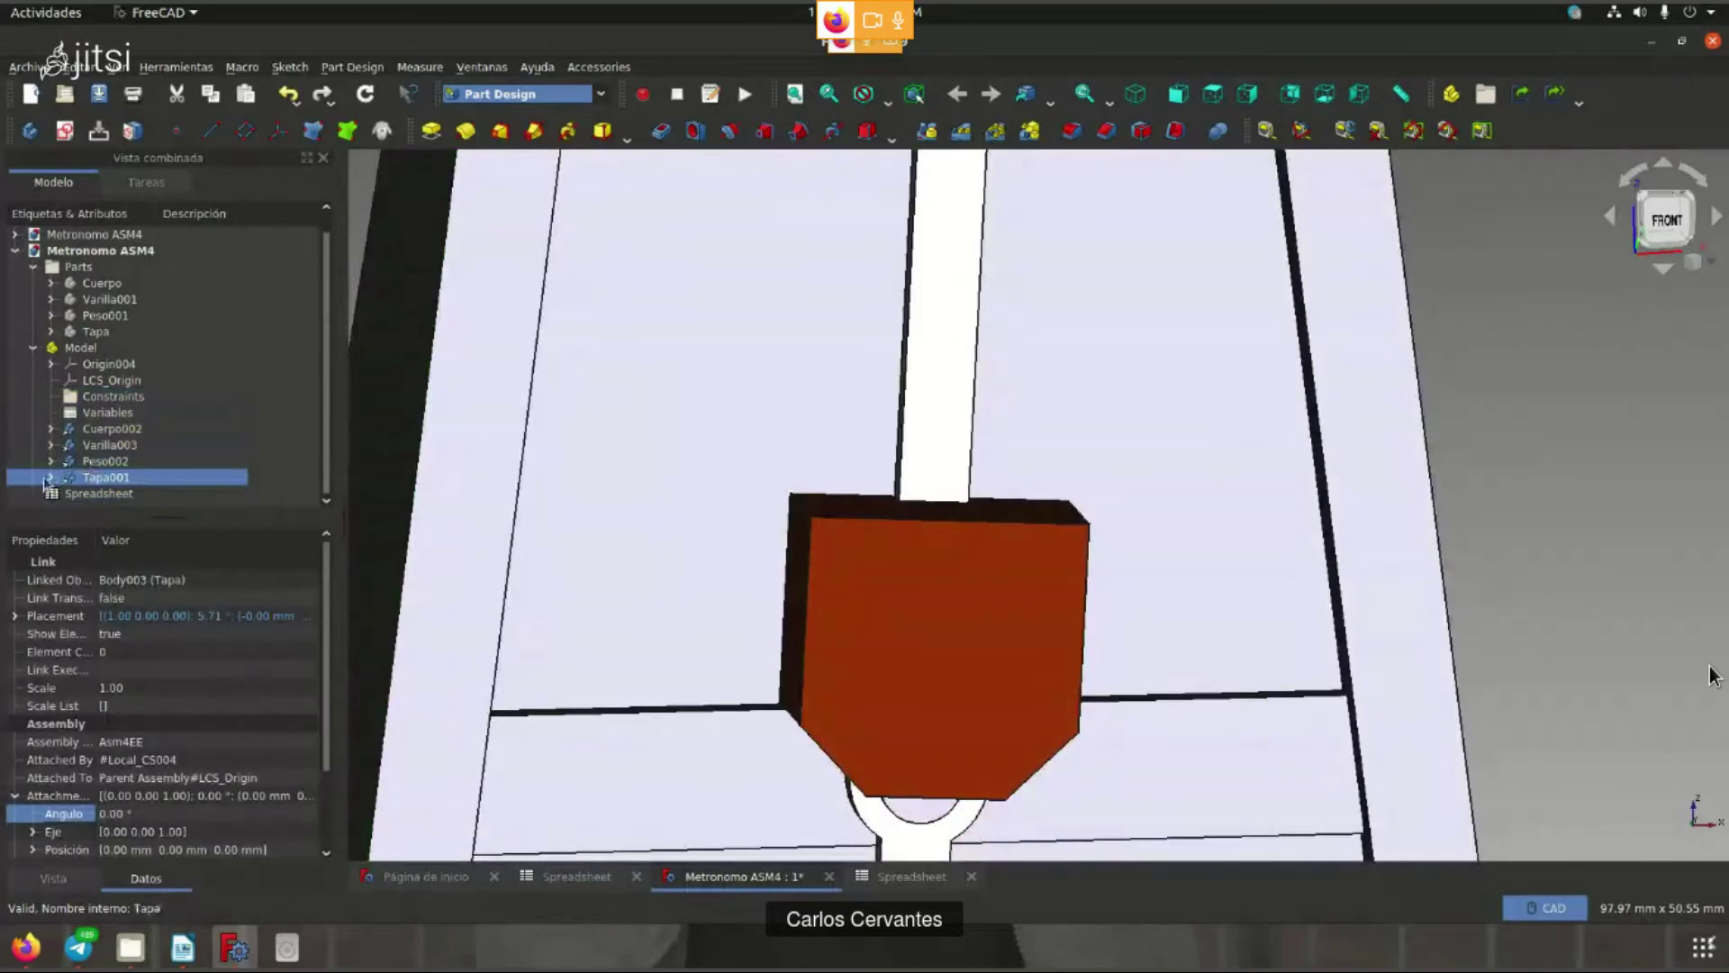
{"action": "left_click", "coordinate": [50, 477]}
{"action": "left_click", "coordinate": [126, 460]}
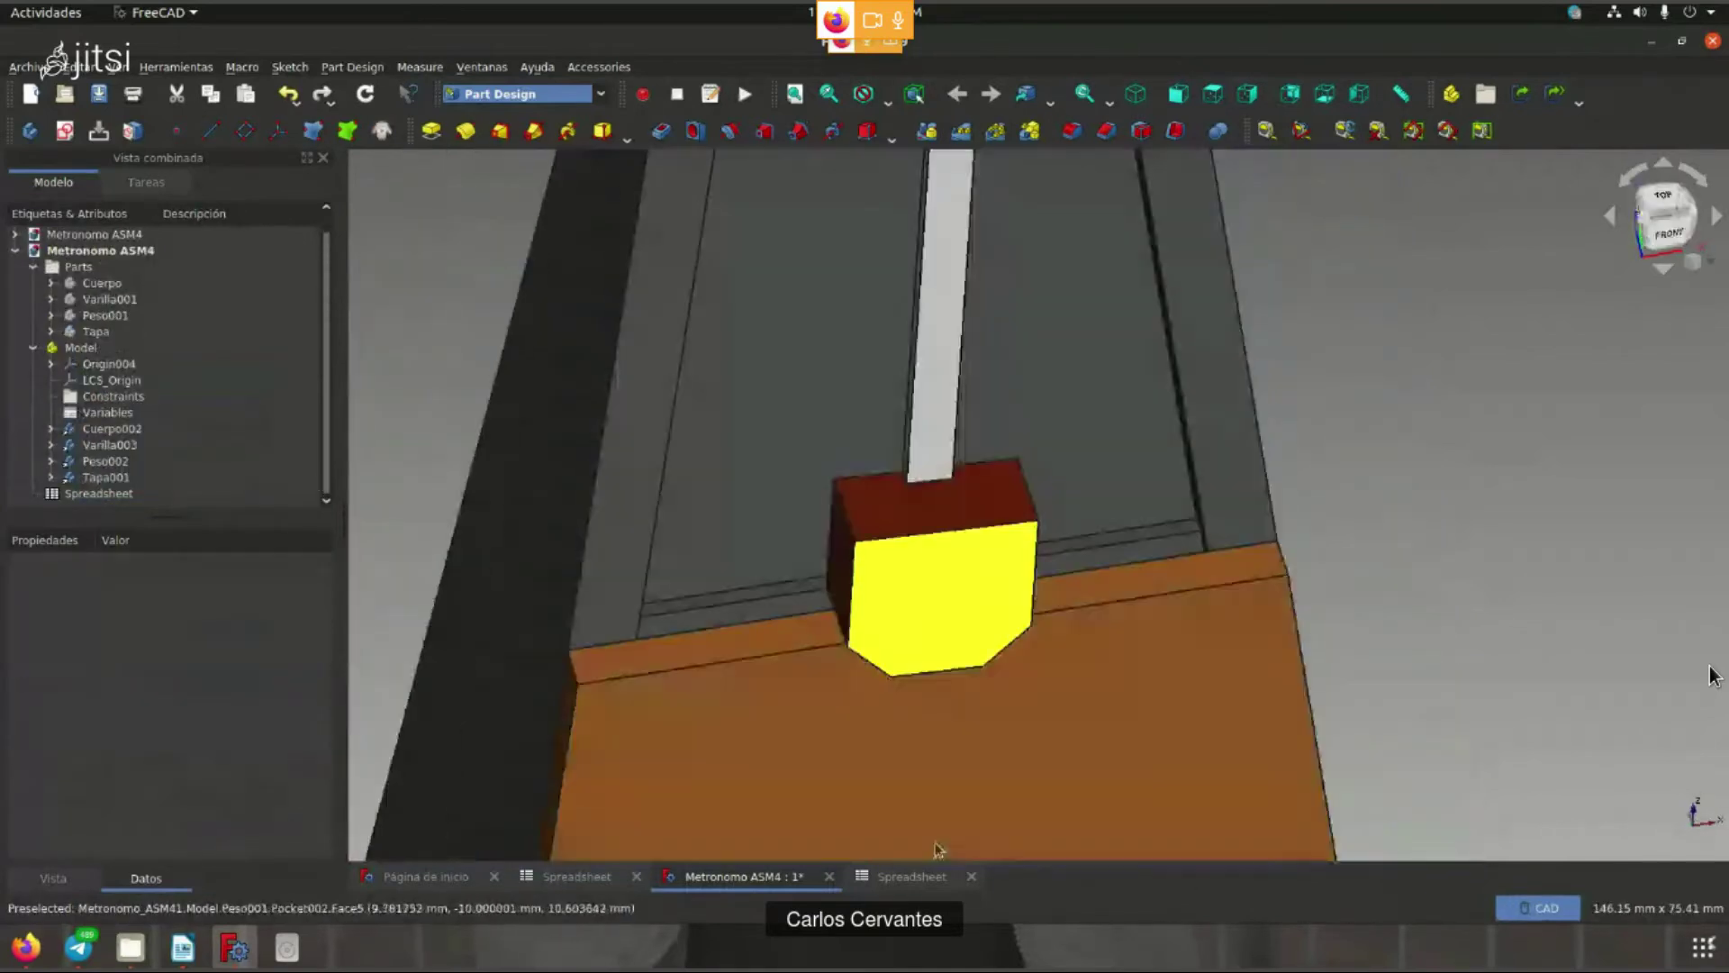
- Change the weight position in E5 (pos_peso) to 30
{"action": "left_click", "coordinate": [912, 876]}
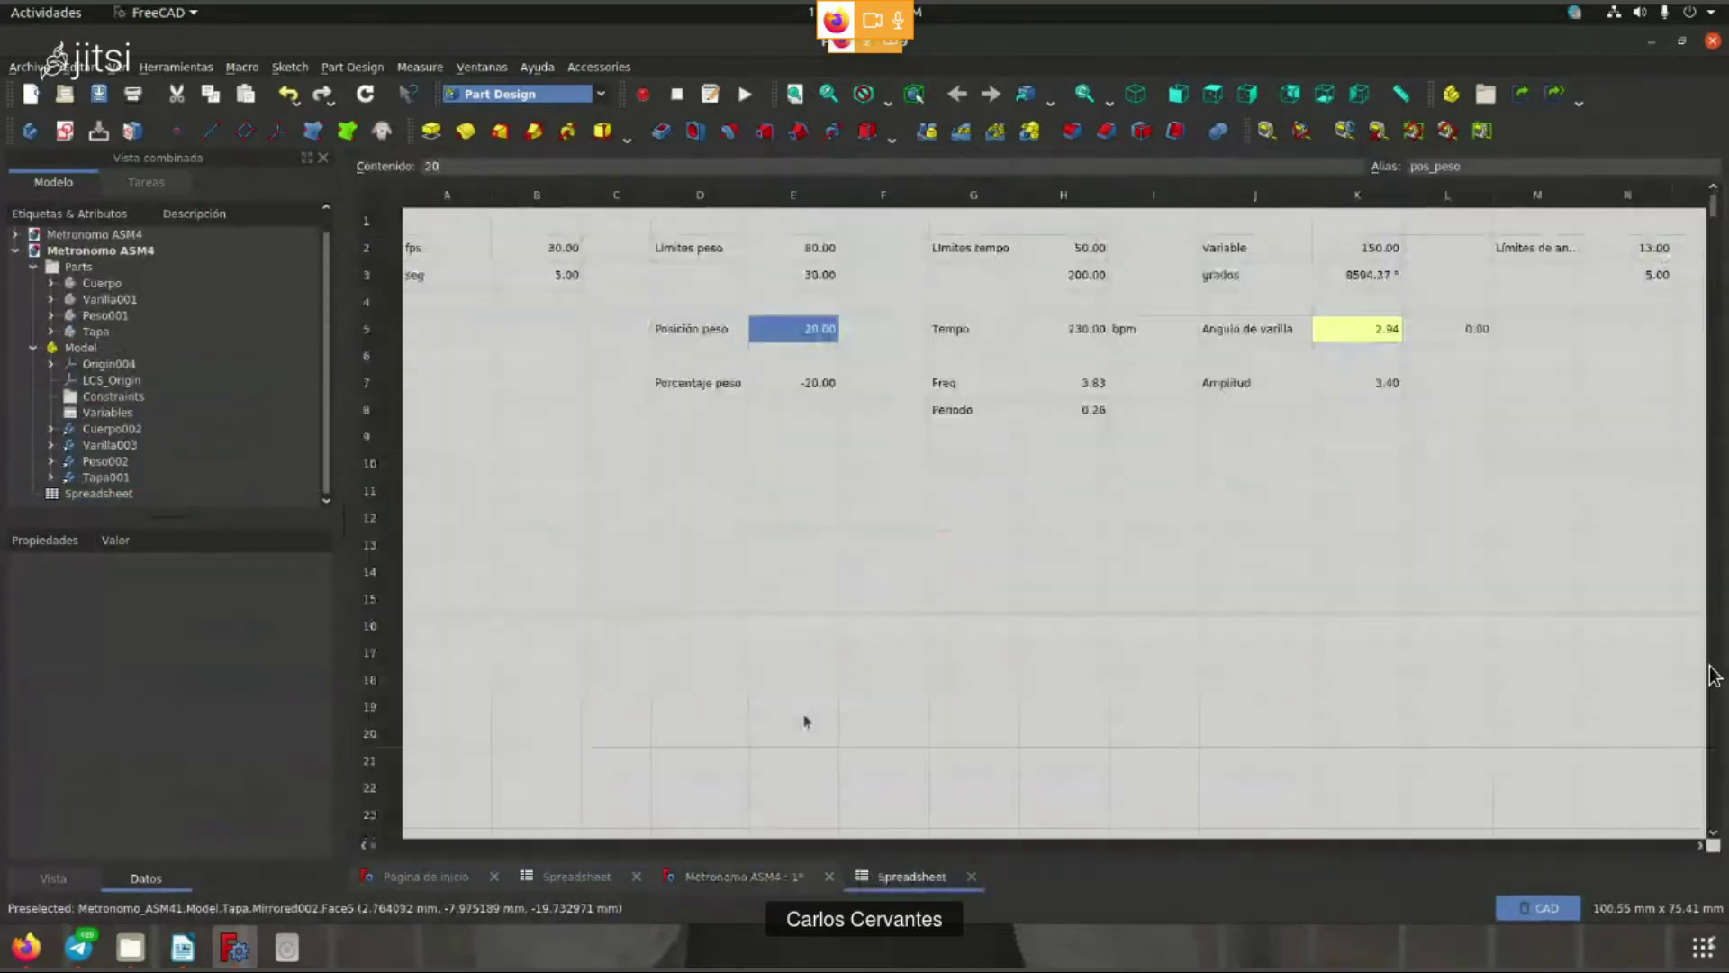
{"action": "left_click", "coordinate": [768, 252]}
{"action": "left_click", "coordinate": [769, 331]}
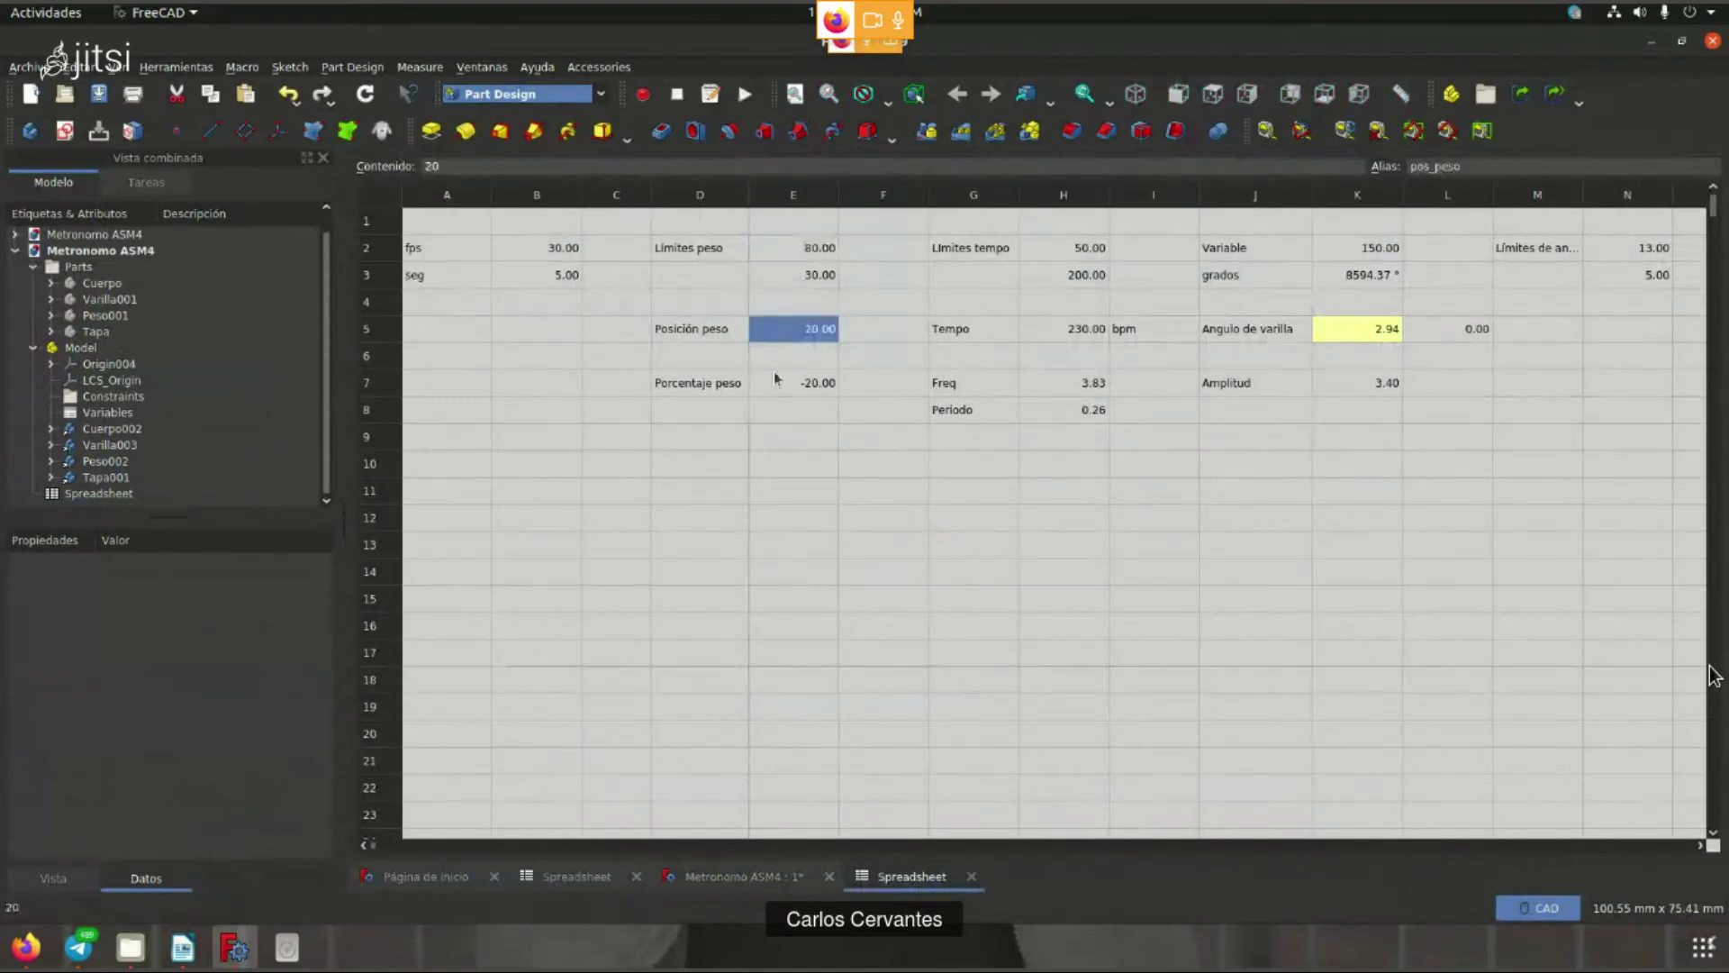
{"action": "double_click", "coordinate": [807, 331]}
{"action": "type", "text": "30"}
{"action": "key", "text": "Return"}
{"action": "key", "text": "Up"}
{"action": "key", "text": "Up"}
{"action": "key", "text": "Up"}
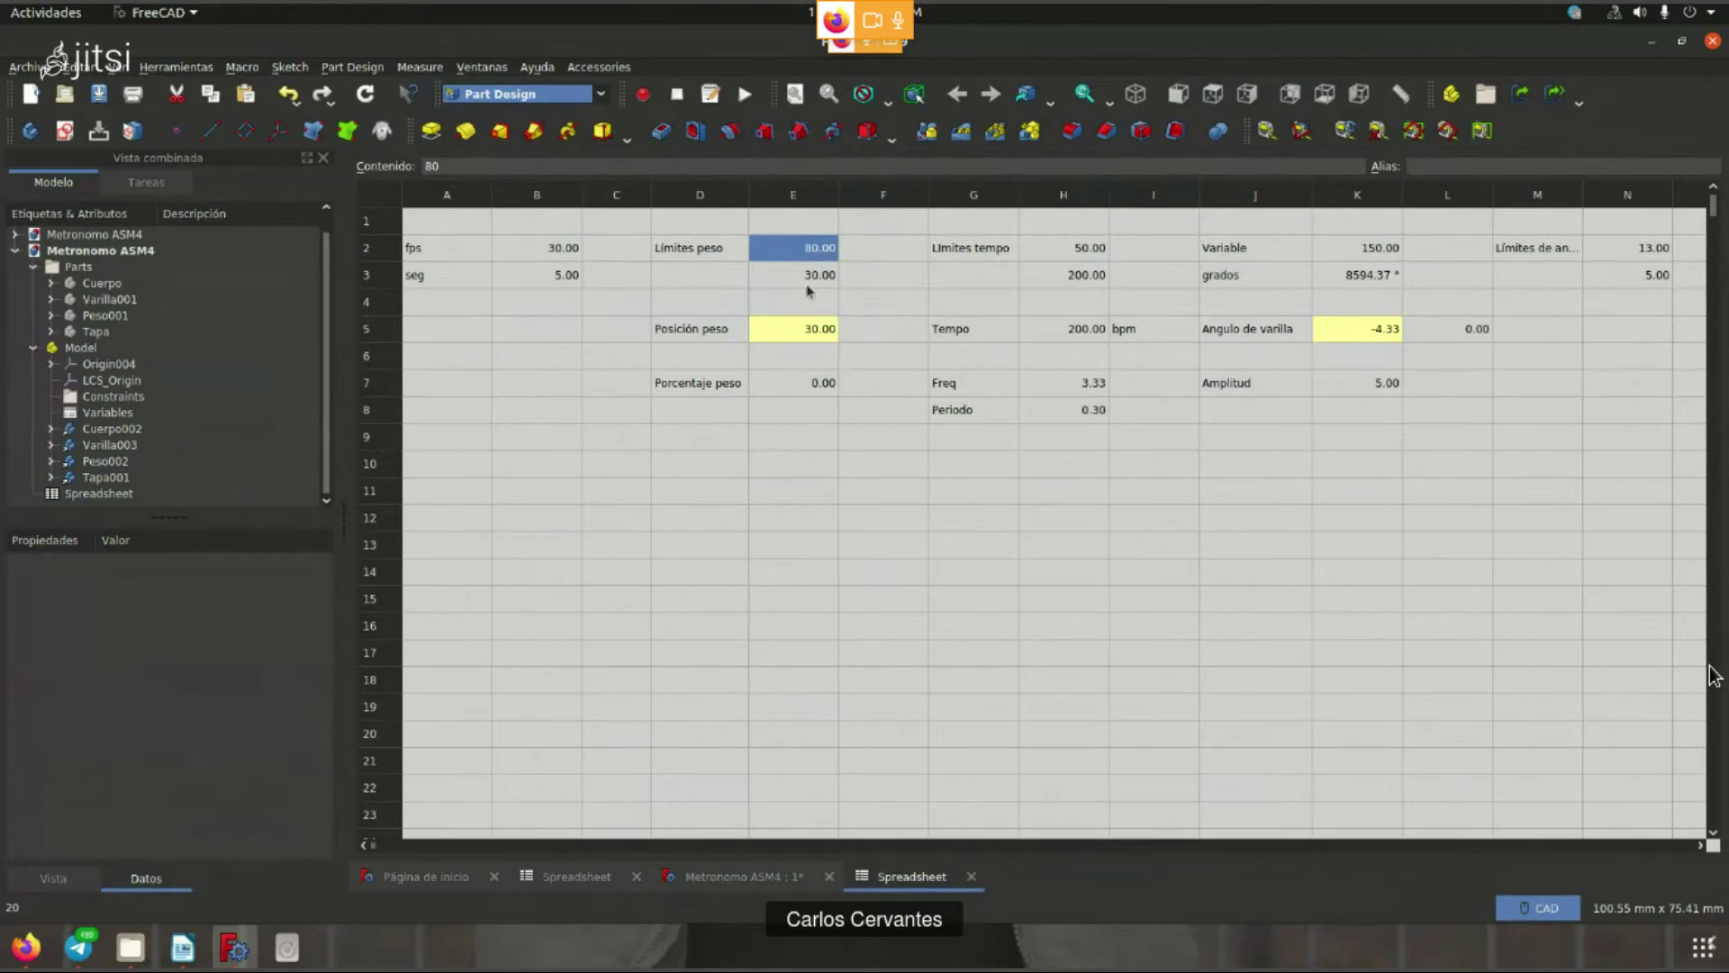
{"action": "left_click", "coordinate": [809, 297]}
{"action": "left_click", "coordinate": [815, 331]}
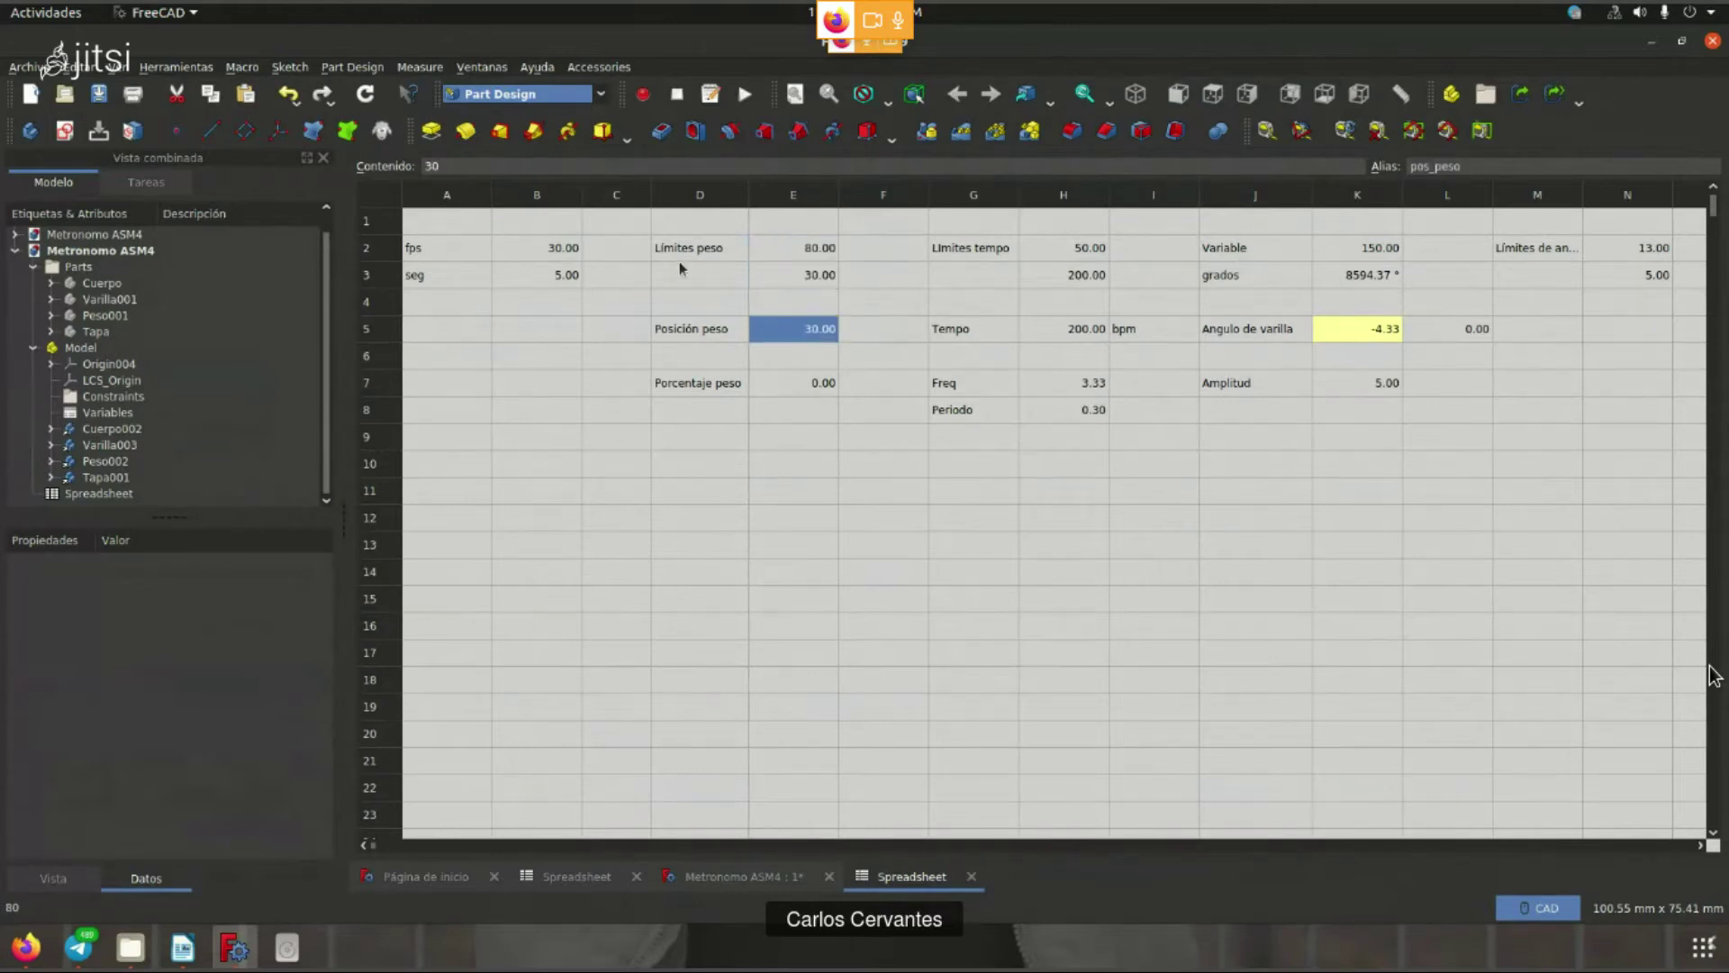
- Add the heading ENTRADA in D1 above the input values
{"action": "left_click_drag", "start_coordinate": [680, 260], "coordinate": [787, 285]}
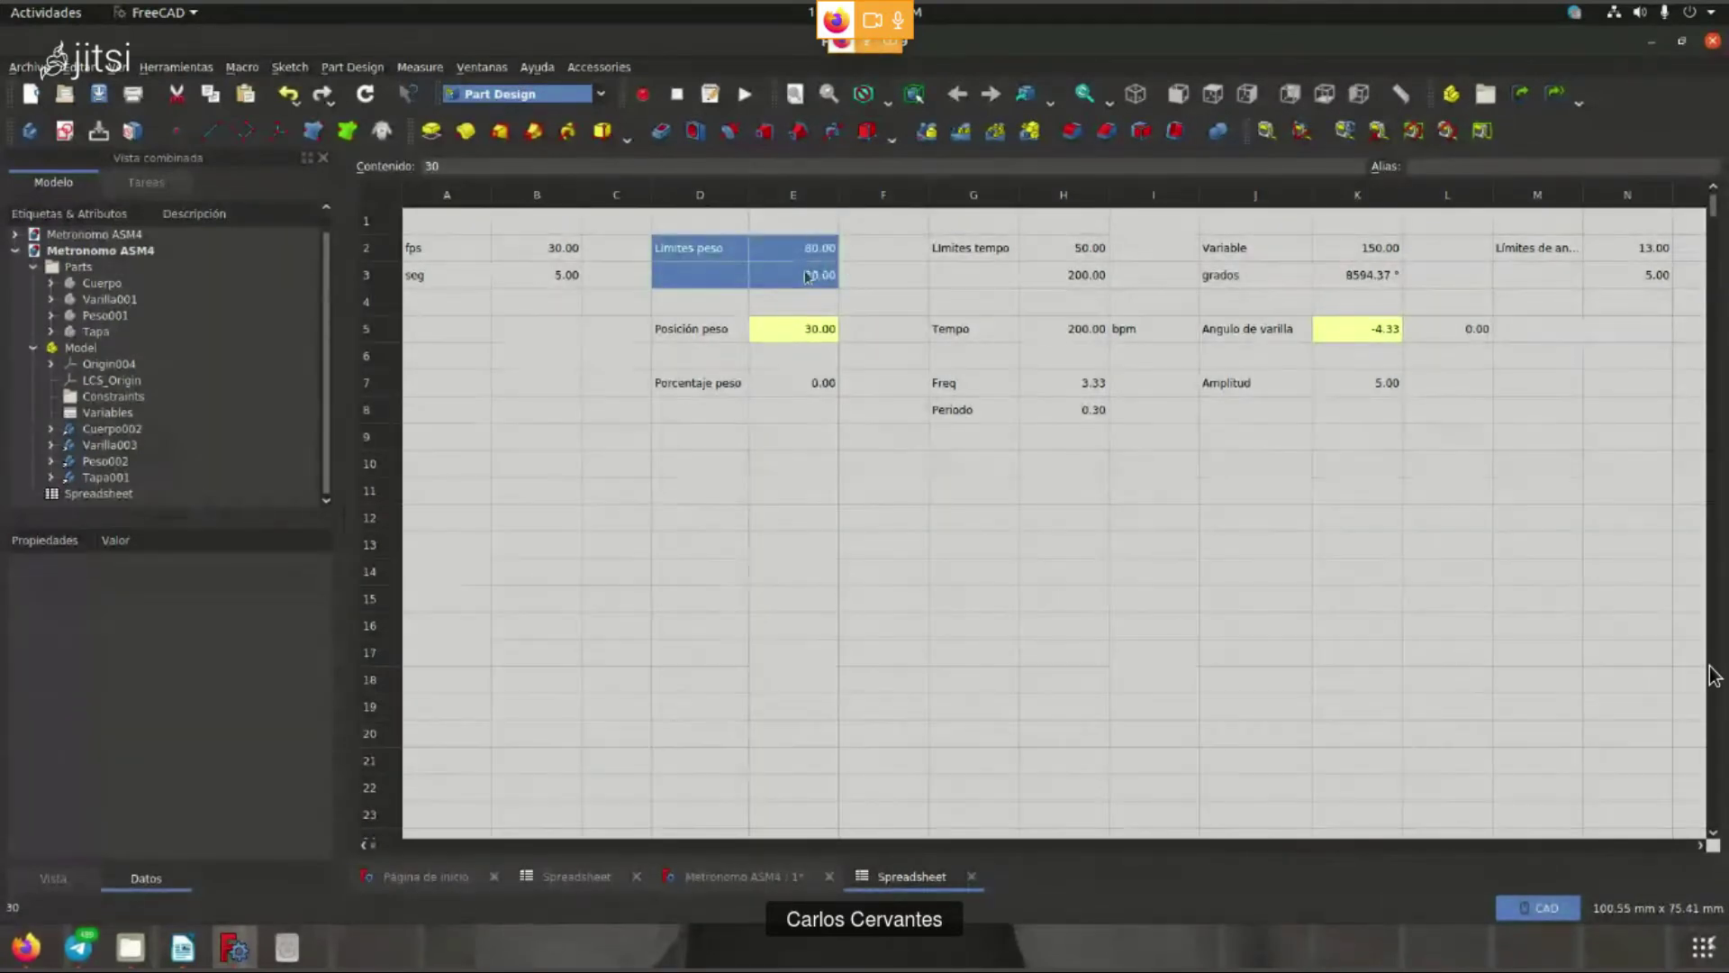
{"action": "left_click", "coordinate": [716, 324]}
{"action": "left_click_drag", "start_coordinate": [707, 220], "coordinate": [784, 221]}
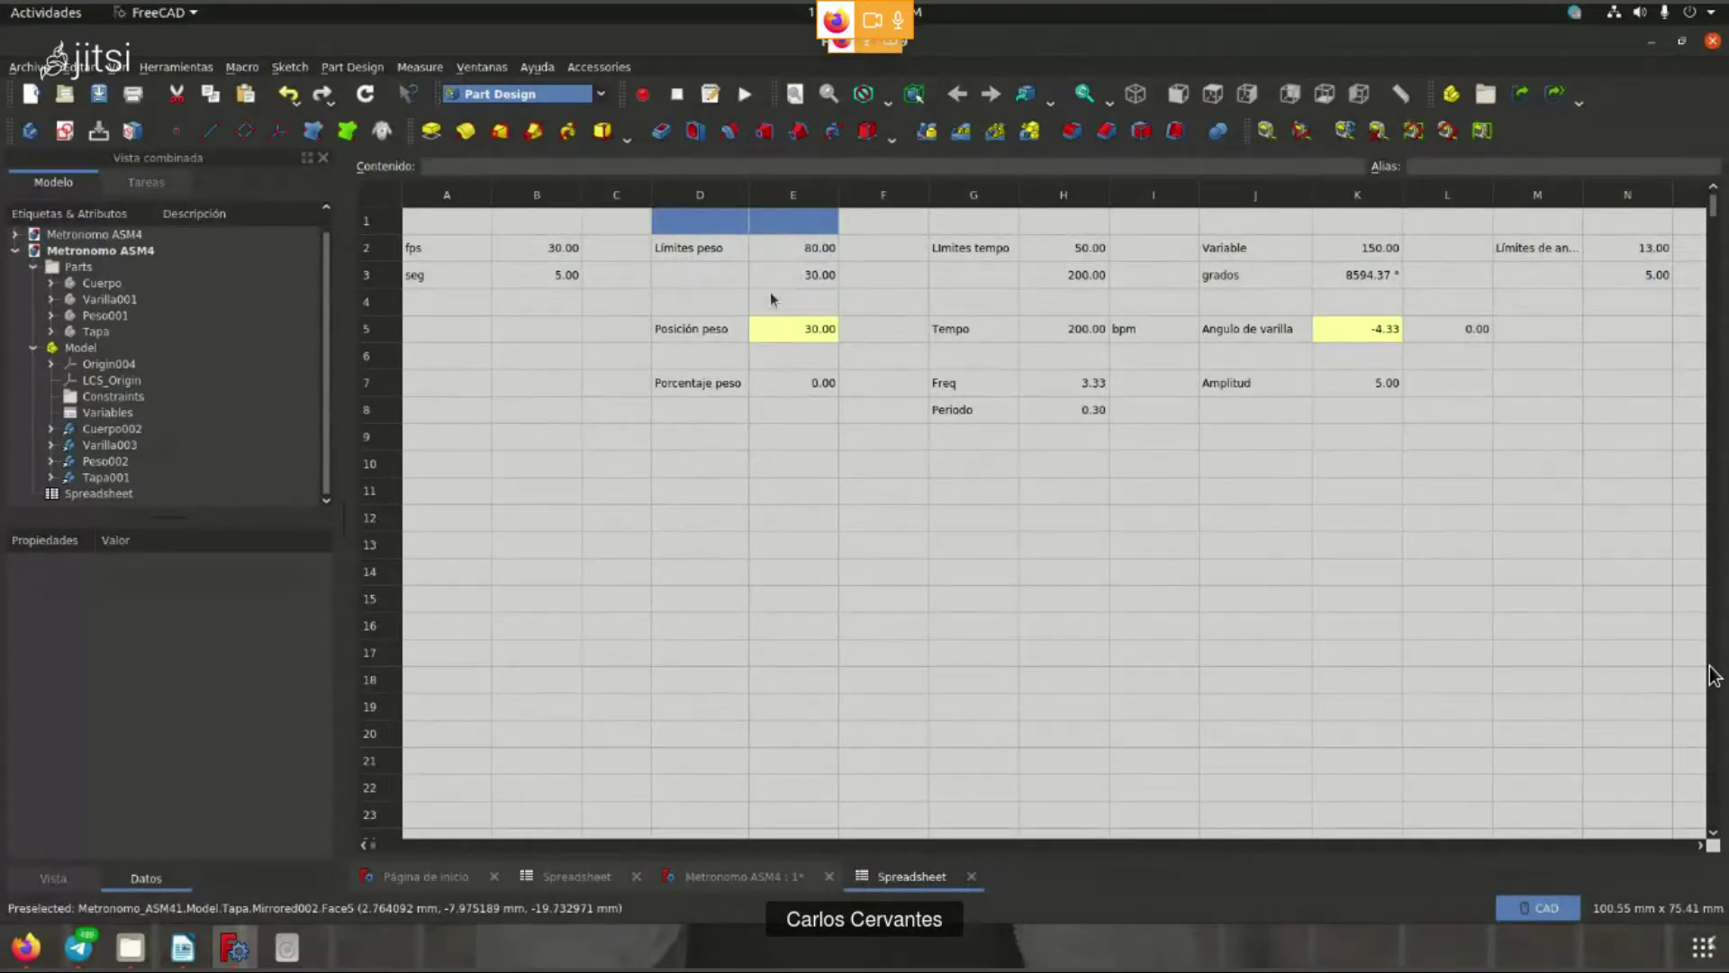
{"action": "key", "text": "Return"}
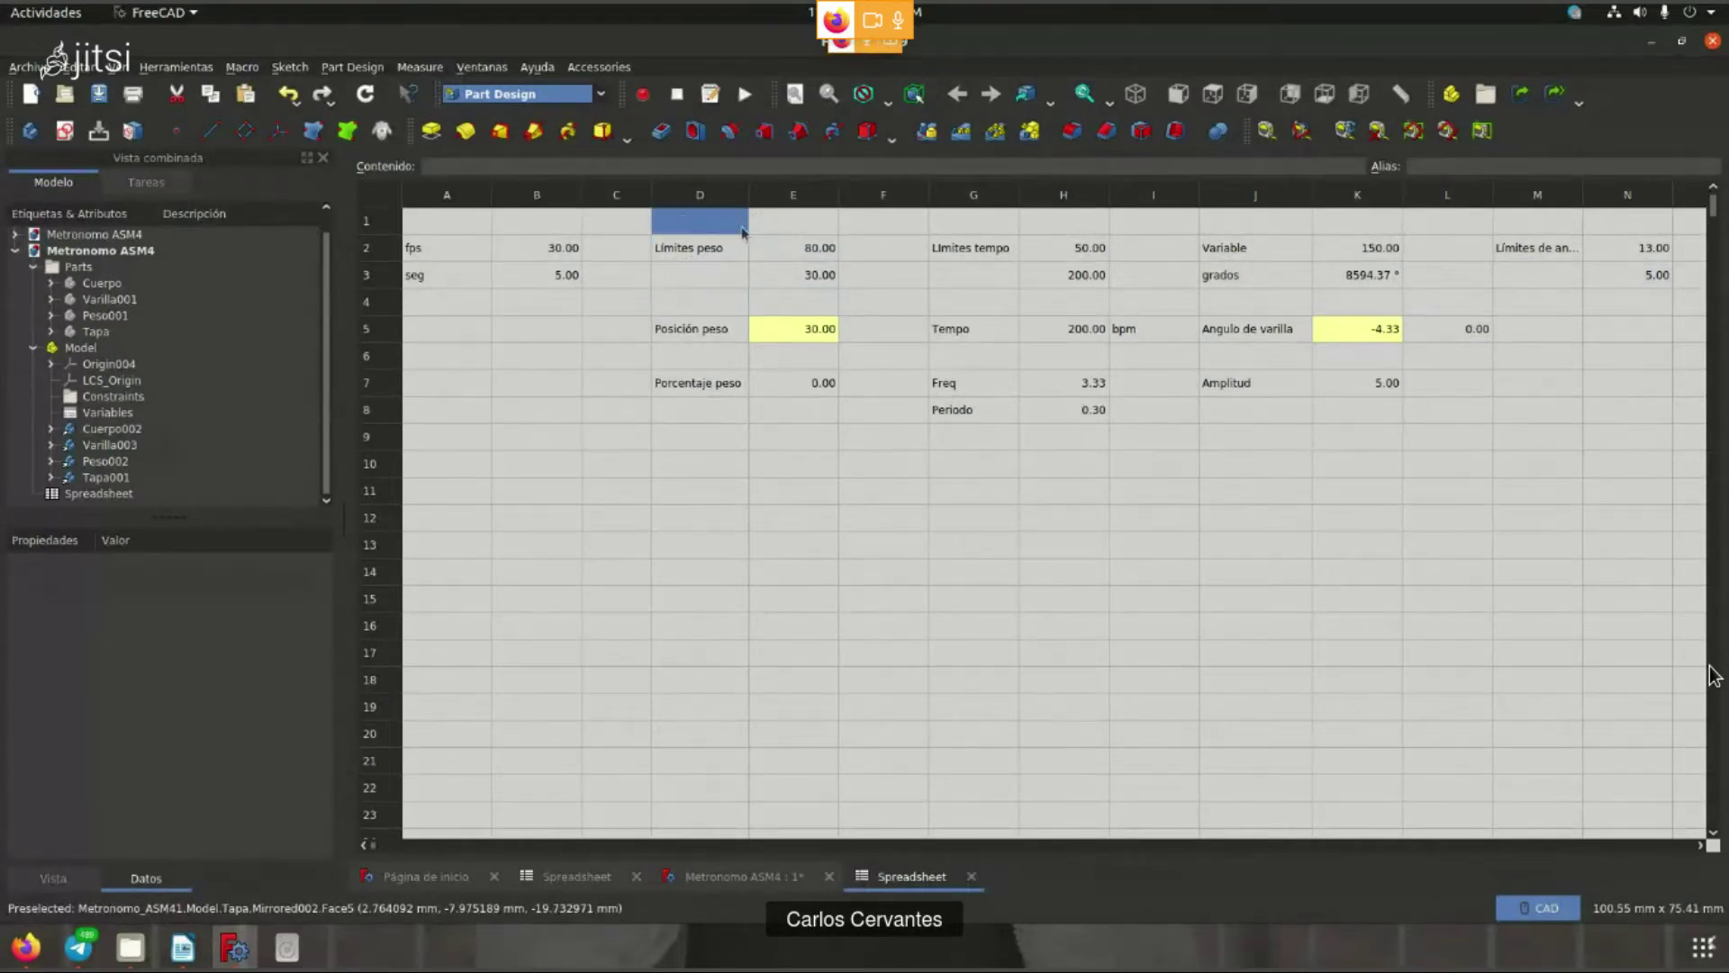
{"action": "key", "text": "Tab"}
{"action": "left_click", "coordinate": [675, 410]}
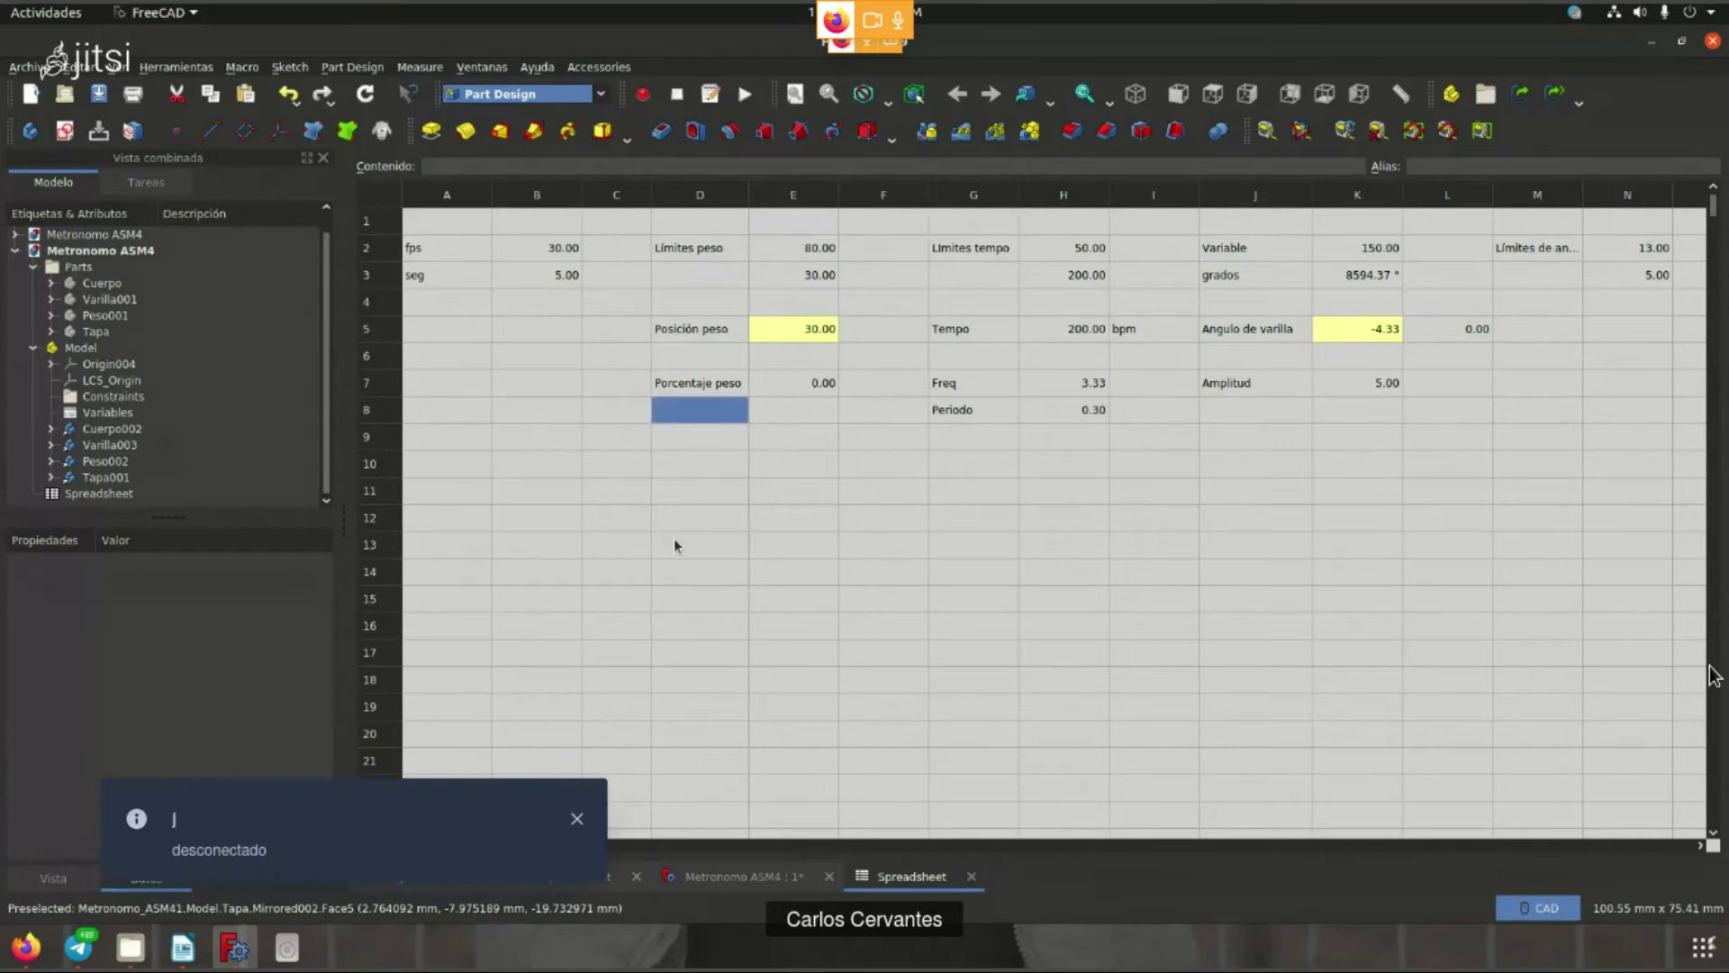
{"action": "left_click", "coordinate": [734, 876]}
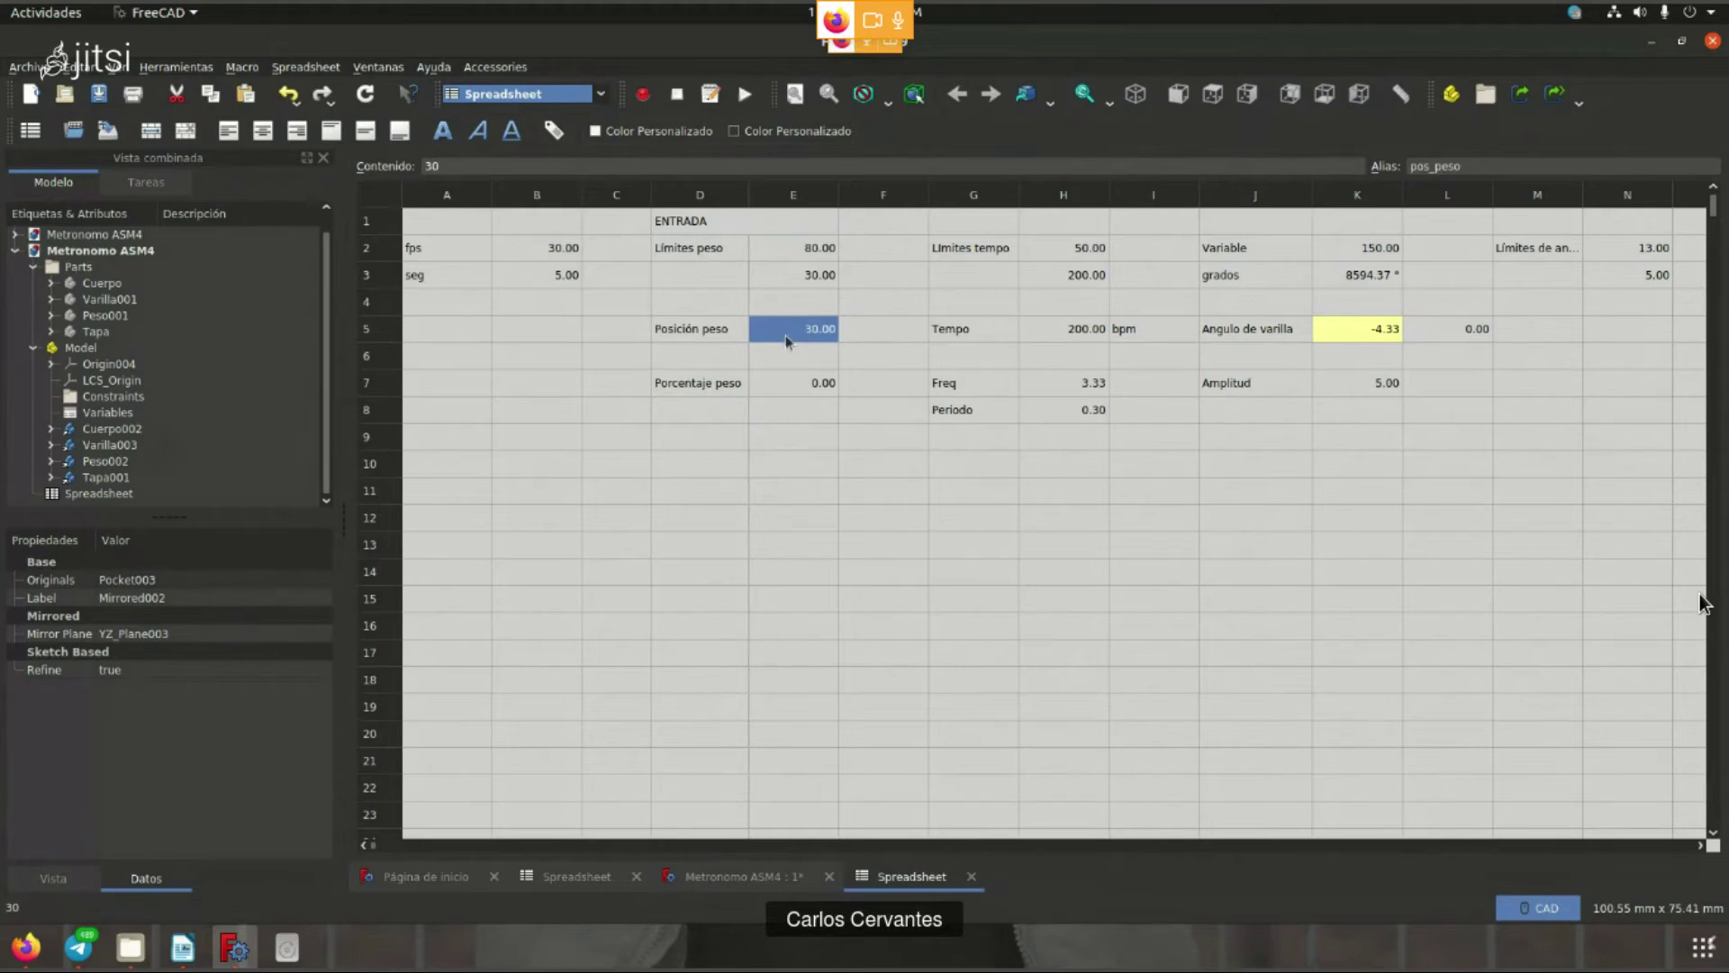
- Orbit the model to the front, then select the pos_peso cell E5 in the spreadsheet
{"action": "left_click", "coordinate": [743, 875]}
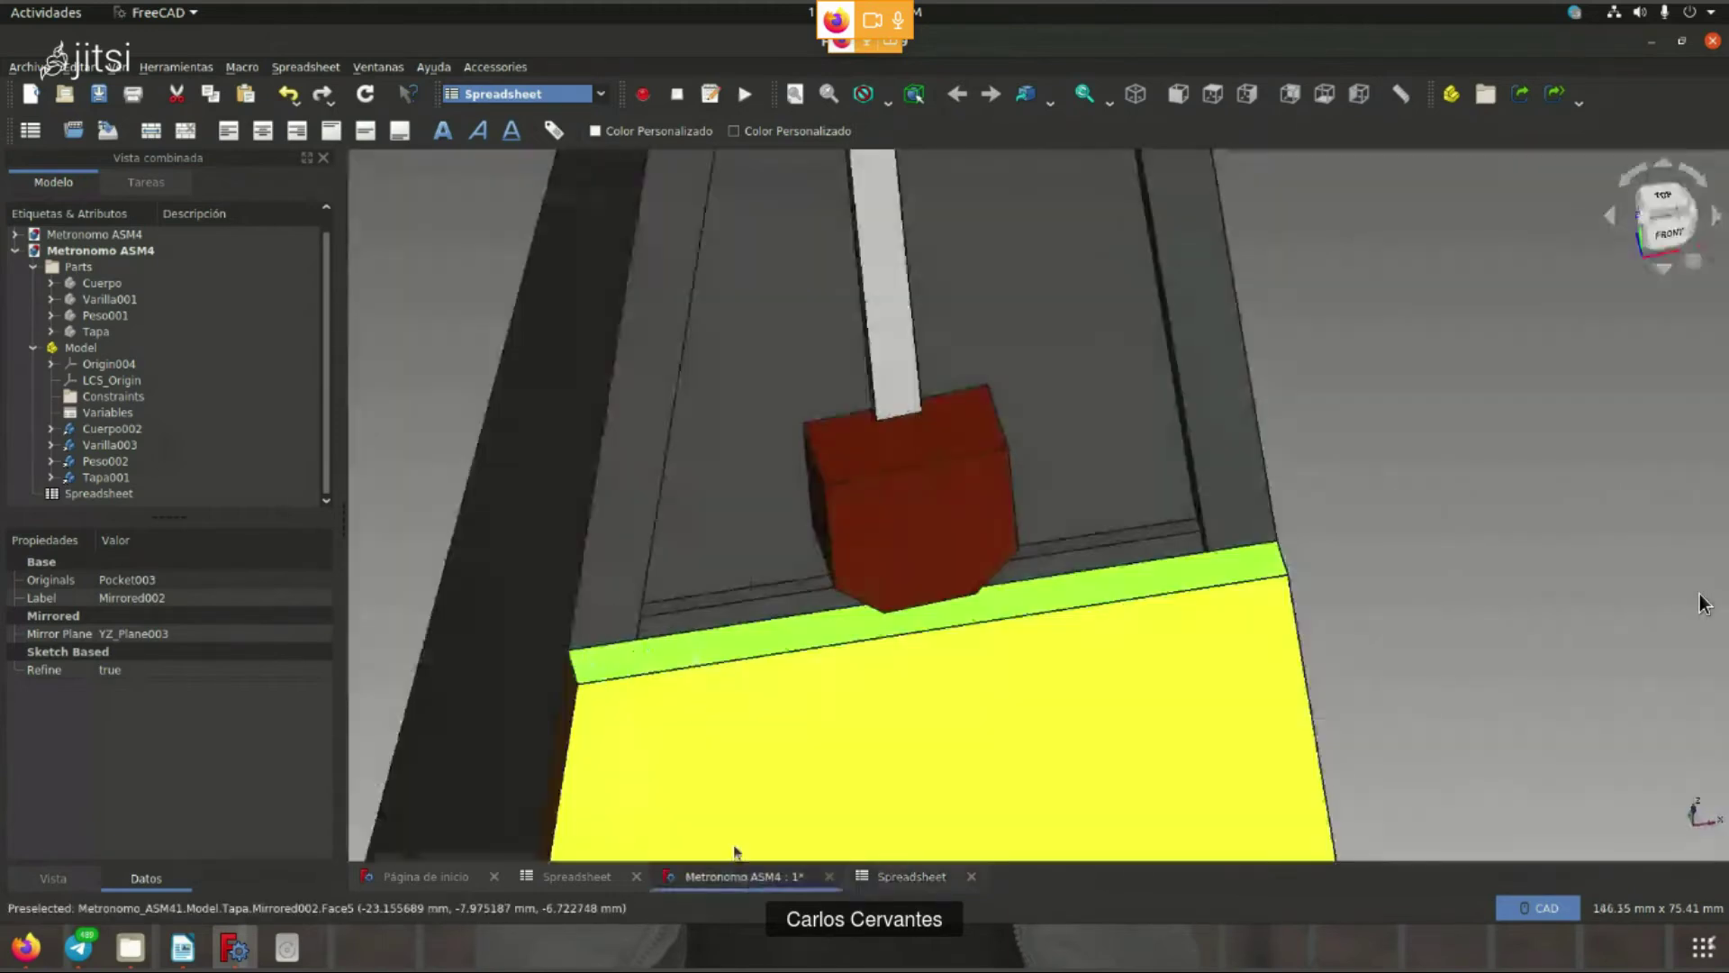
{"action": "middle_click_drag", "start_coordinate": [1027, 469], "coordinate": [1032, 464]}
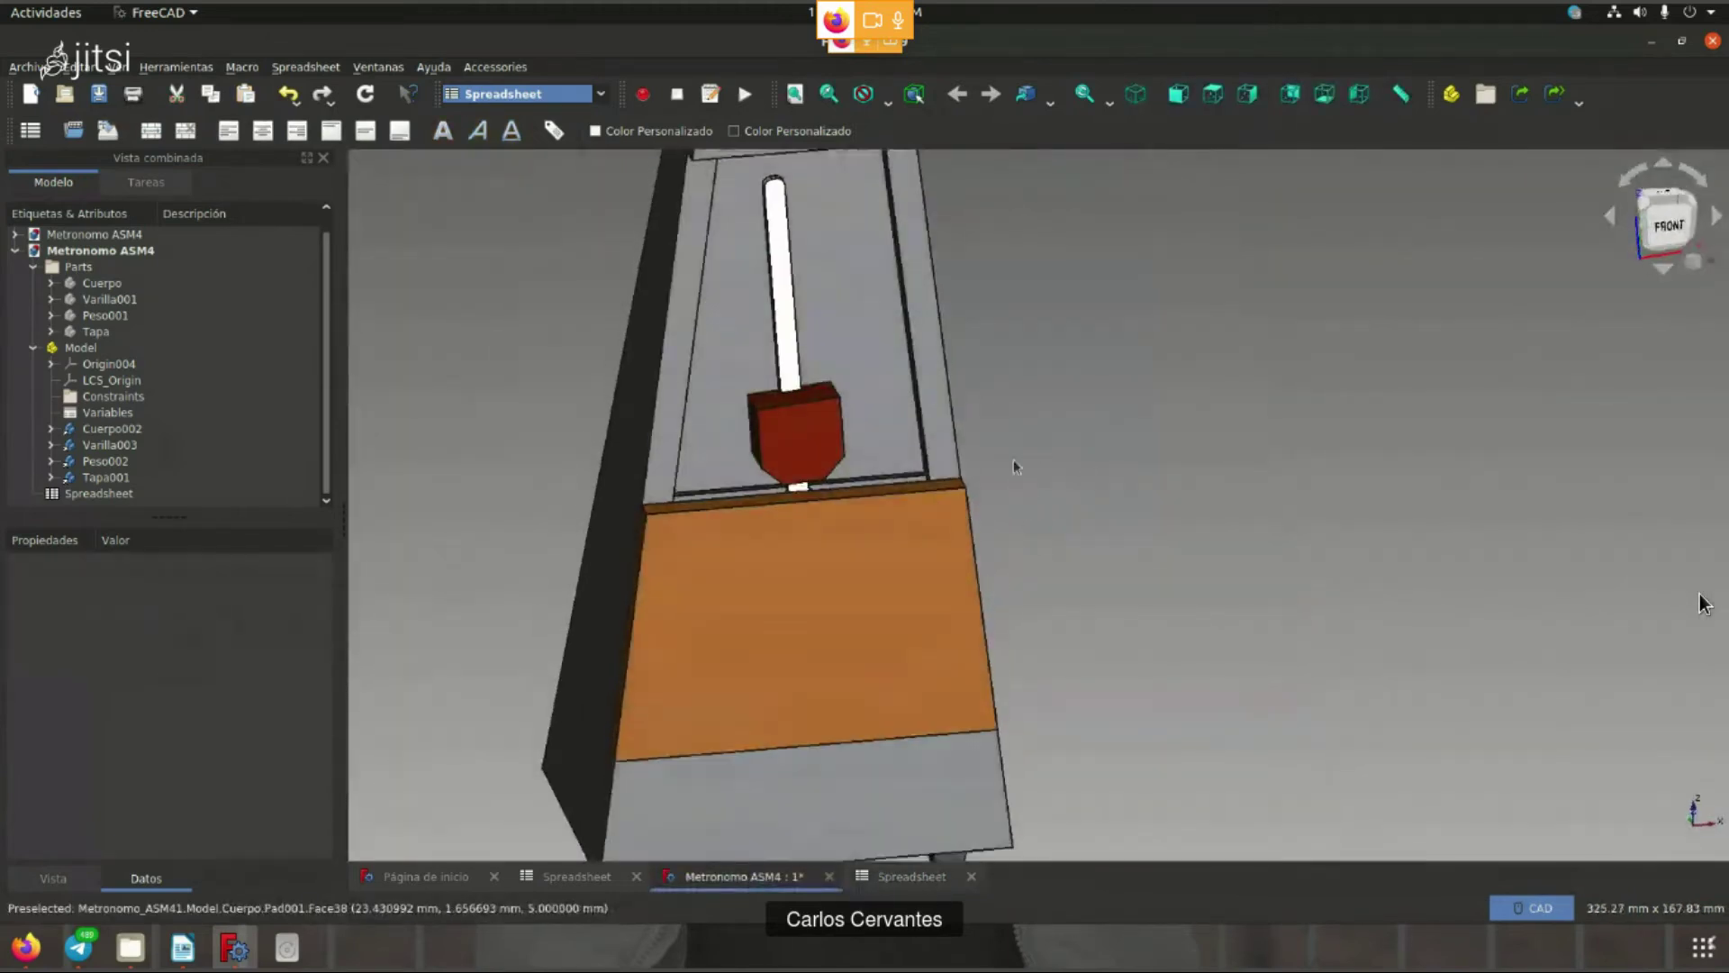
{"action": "left_click", "coordinate": [896, 878]}
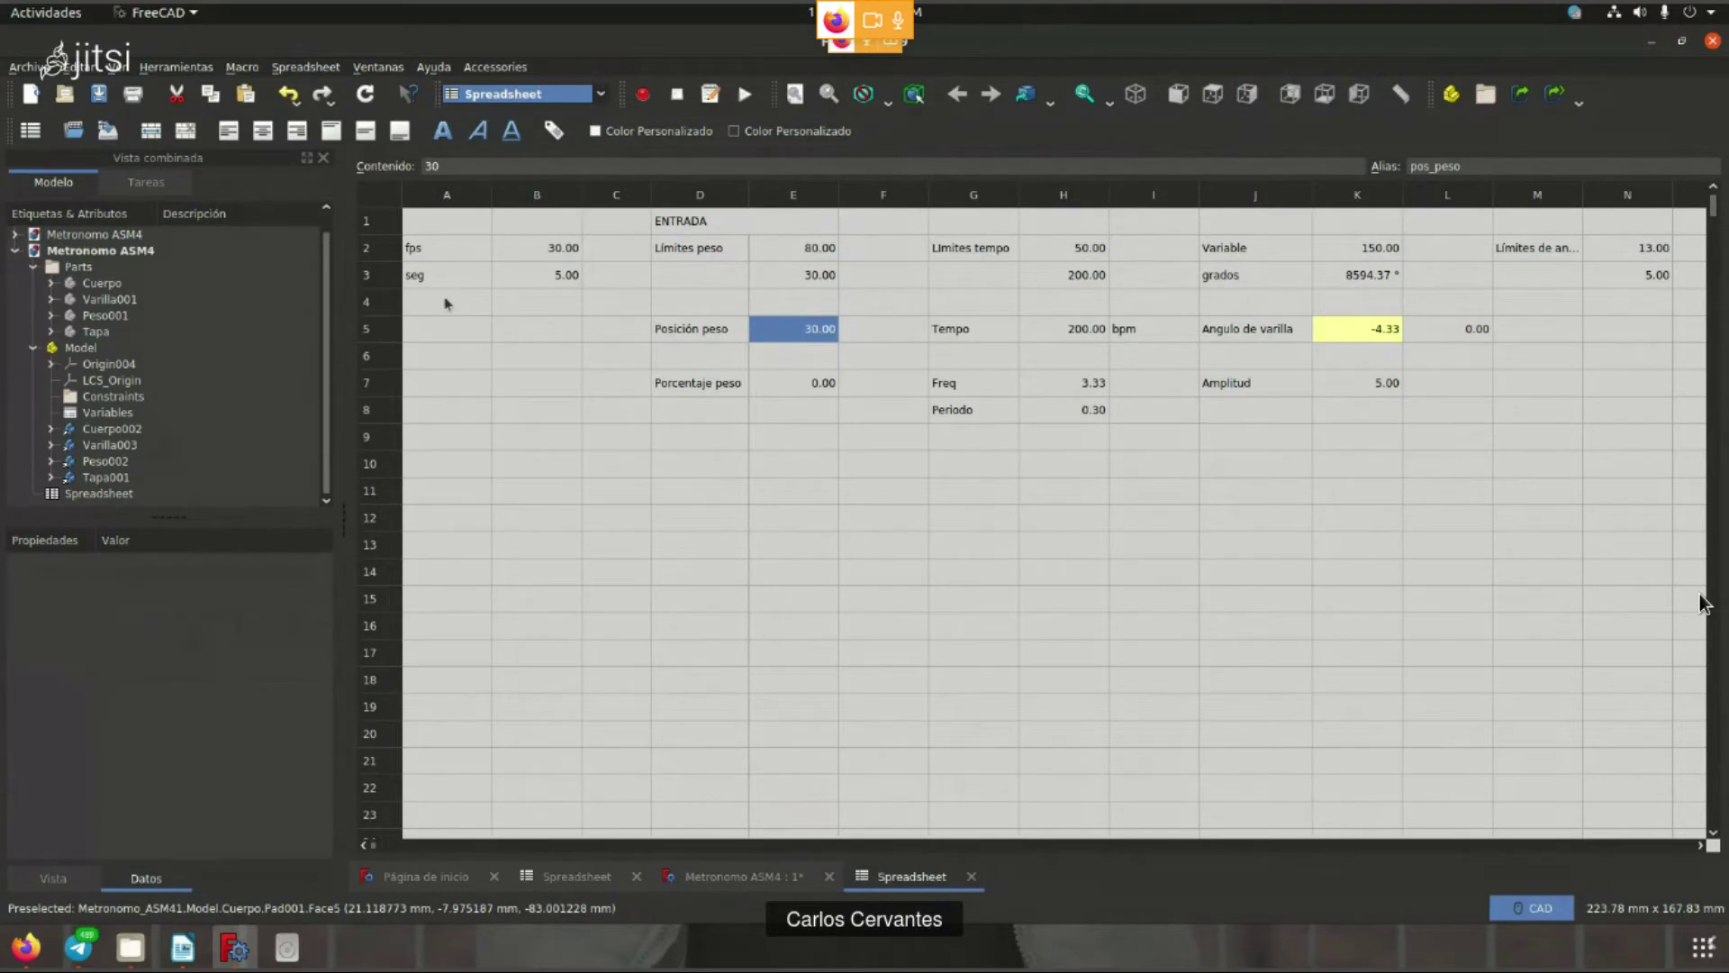
{"action": "left_click_drag", "start_coordinate": [437, 236], "coordinate": [1650, 435]}
{"action": "left_click", "coordinate": [1566, 528]}
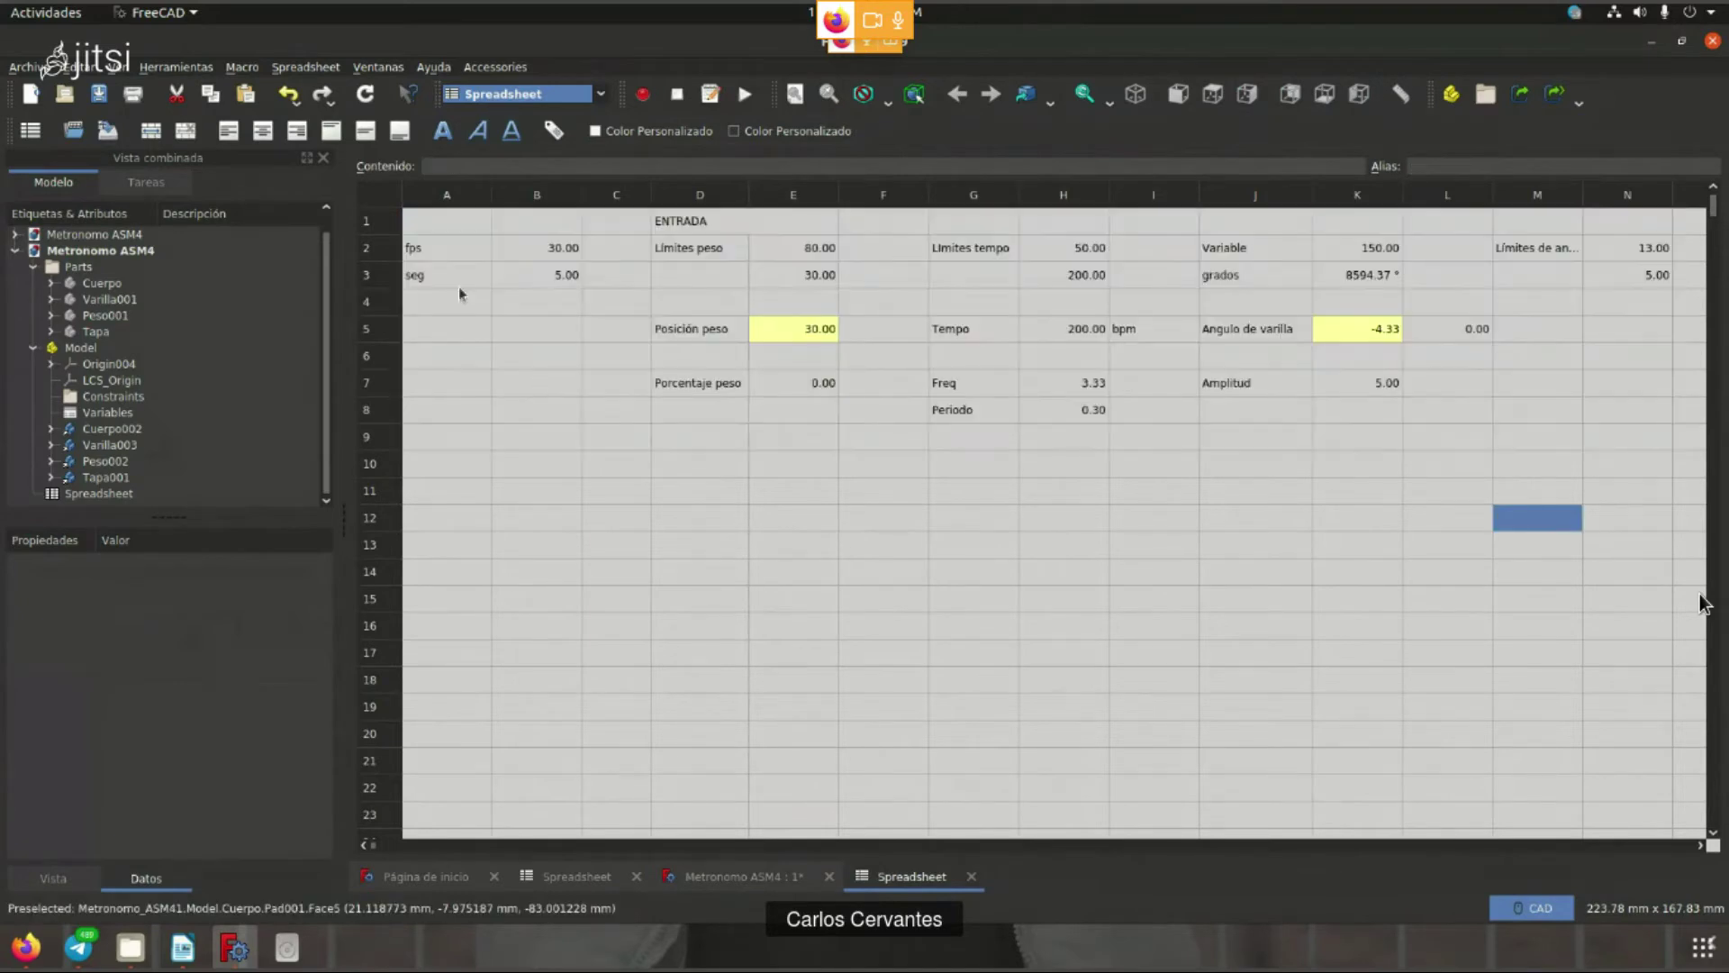
{"action": "left_click_drag", "start_coordinate": [460, 281], "coordinate": [513, 245]}
{"action": "left_click", "coordinate": [502, 401]}
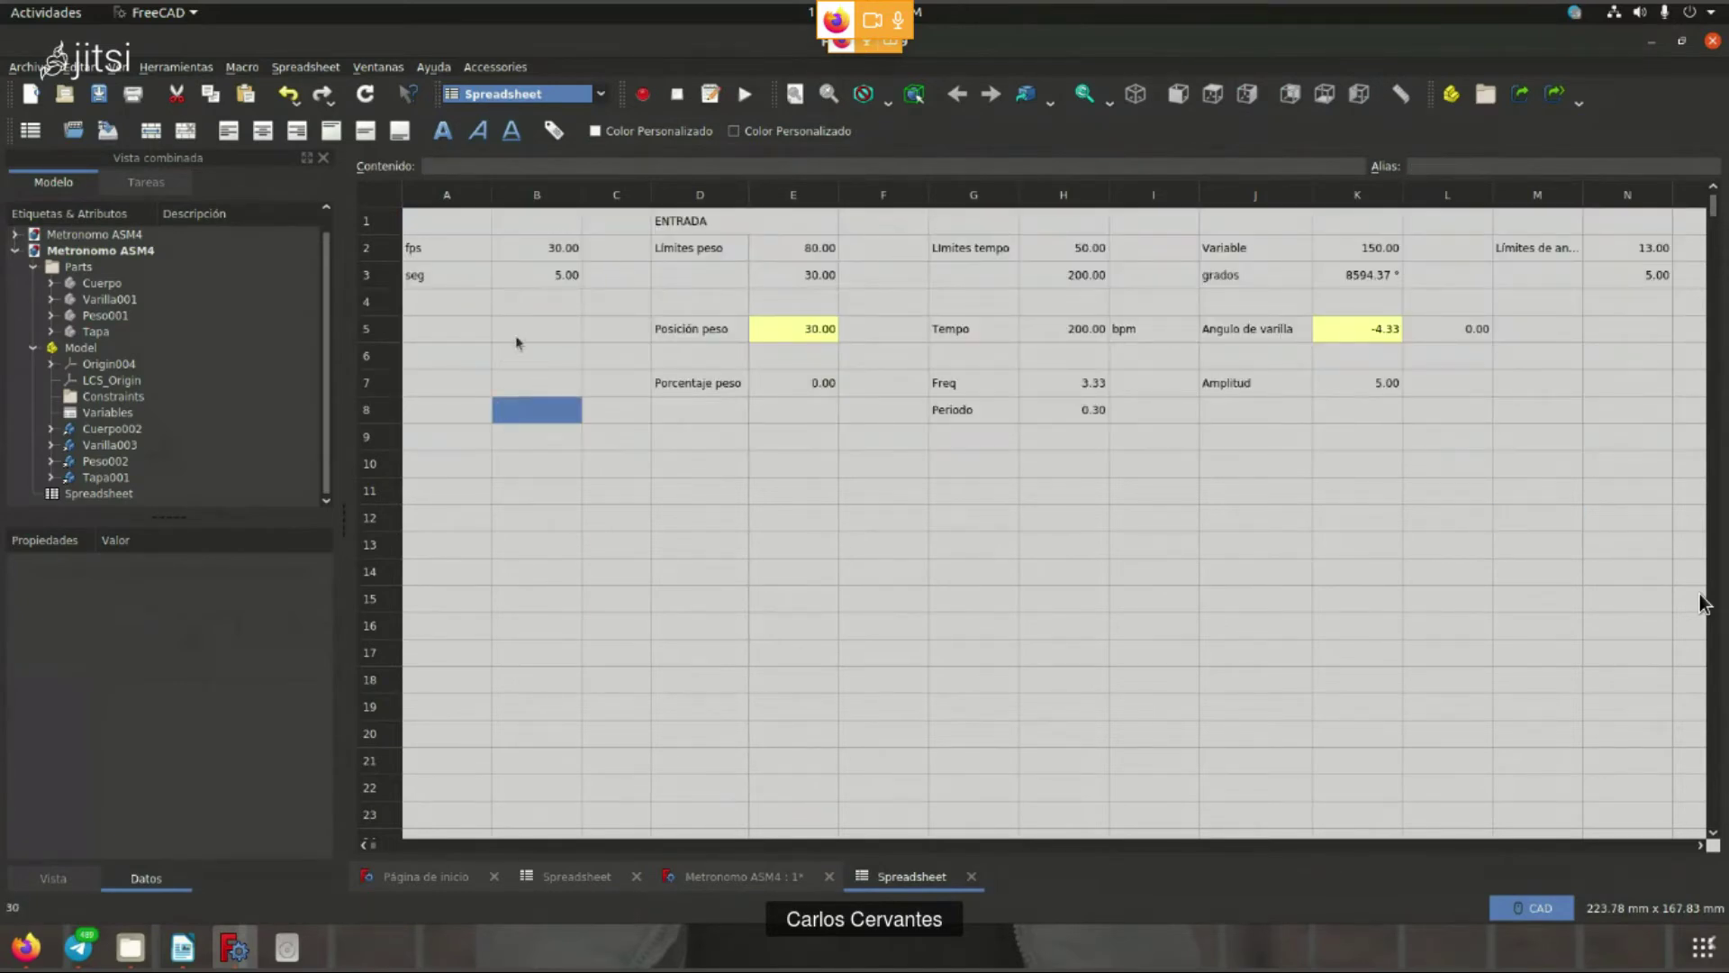
{"action": "left_click", "coordinate": [518, 339]}
{"action": "left_click", "coordinate": [786, 334]}
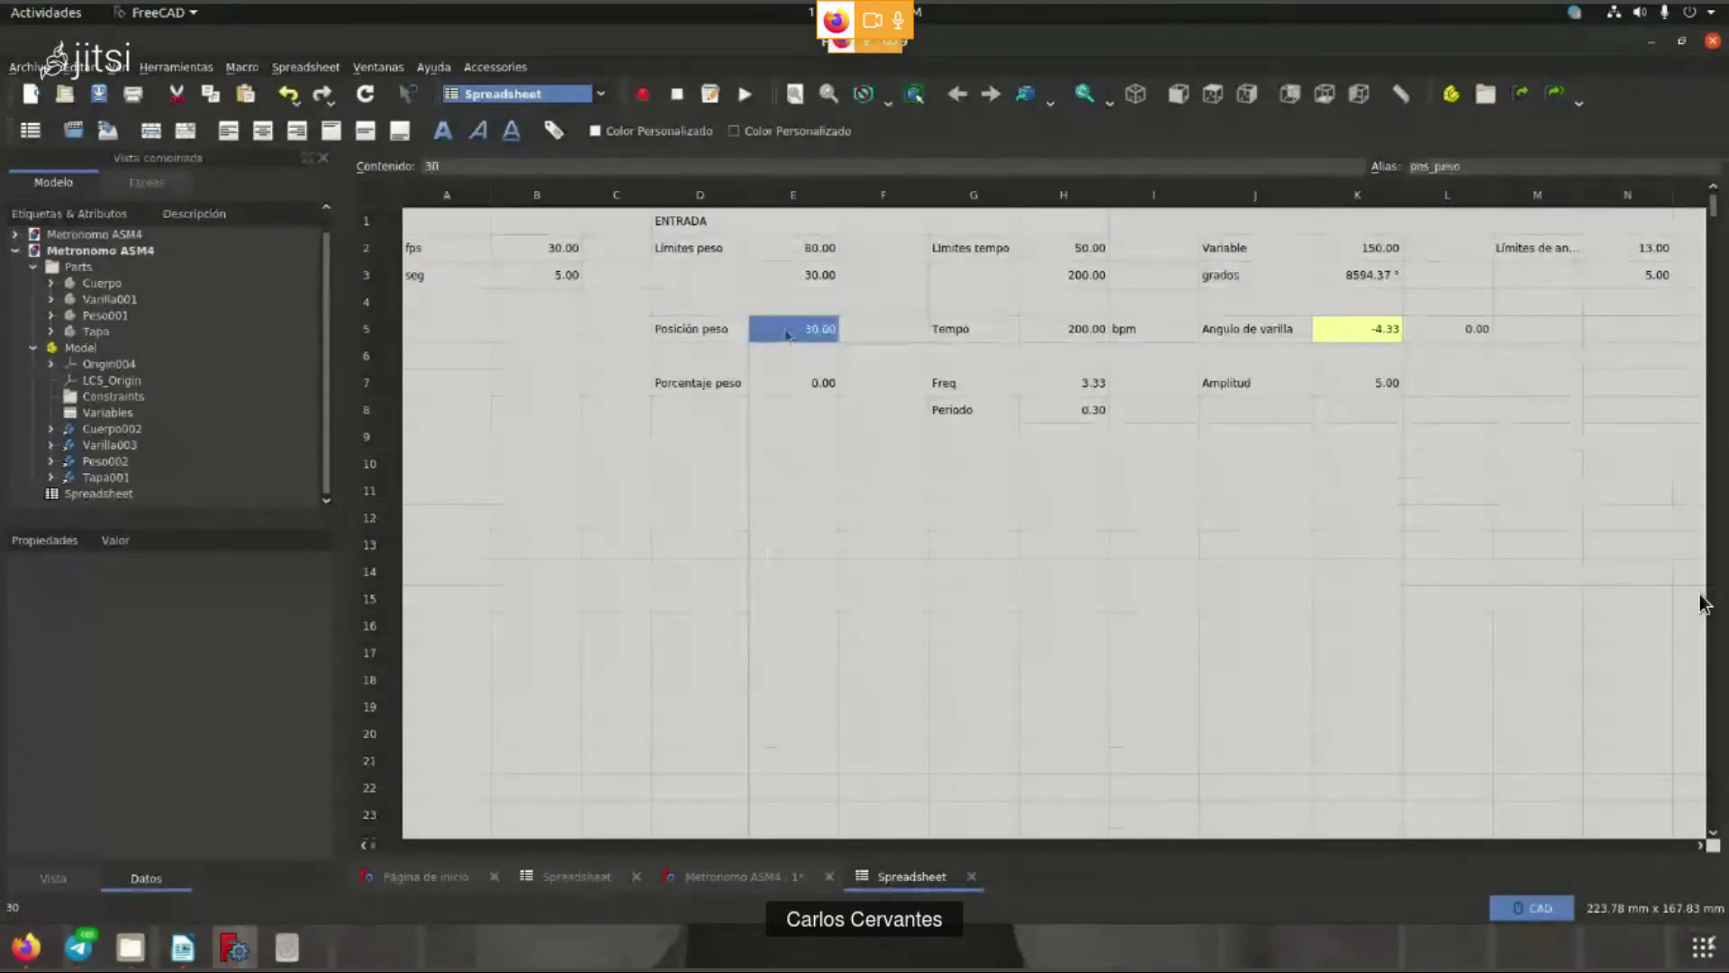
- Inspect the Porcentaje peso formula in E7, then leave FreeCAD for Firefox
{"action": "left_click", "coordinate": [815, 581]}
{"action": "left_click", "coordinate": [756, 392]}
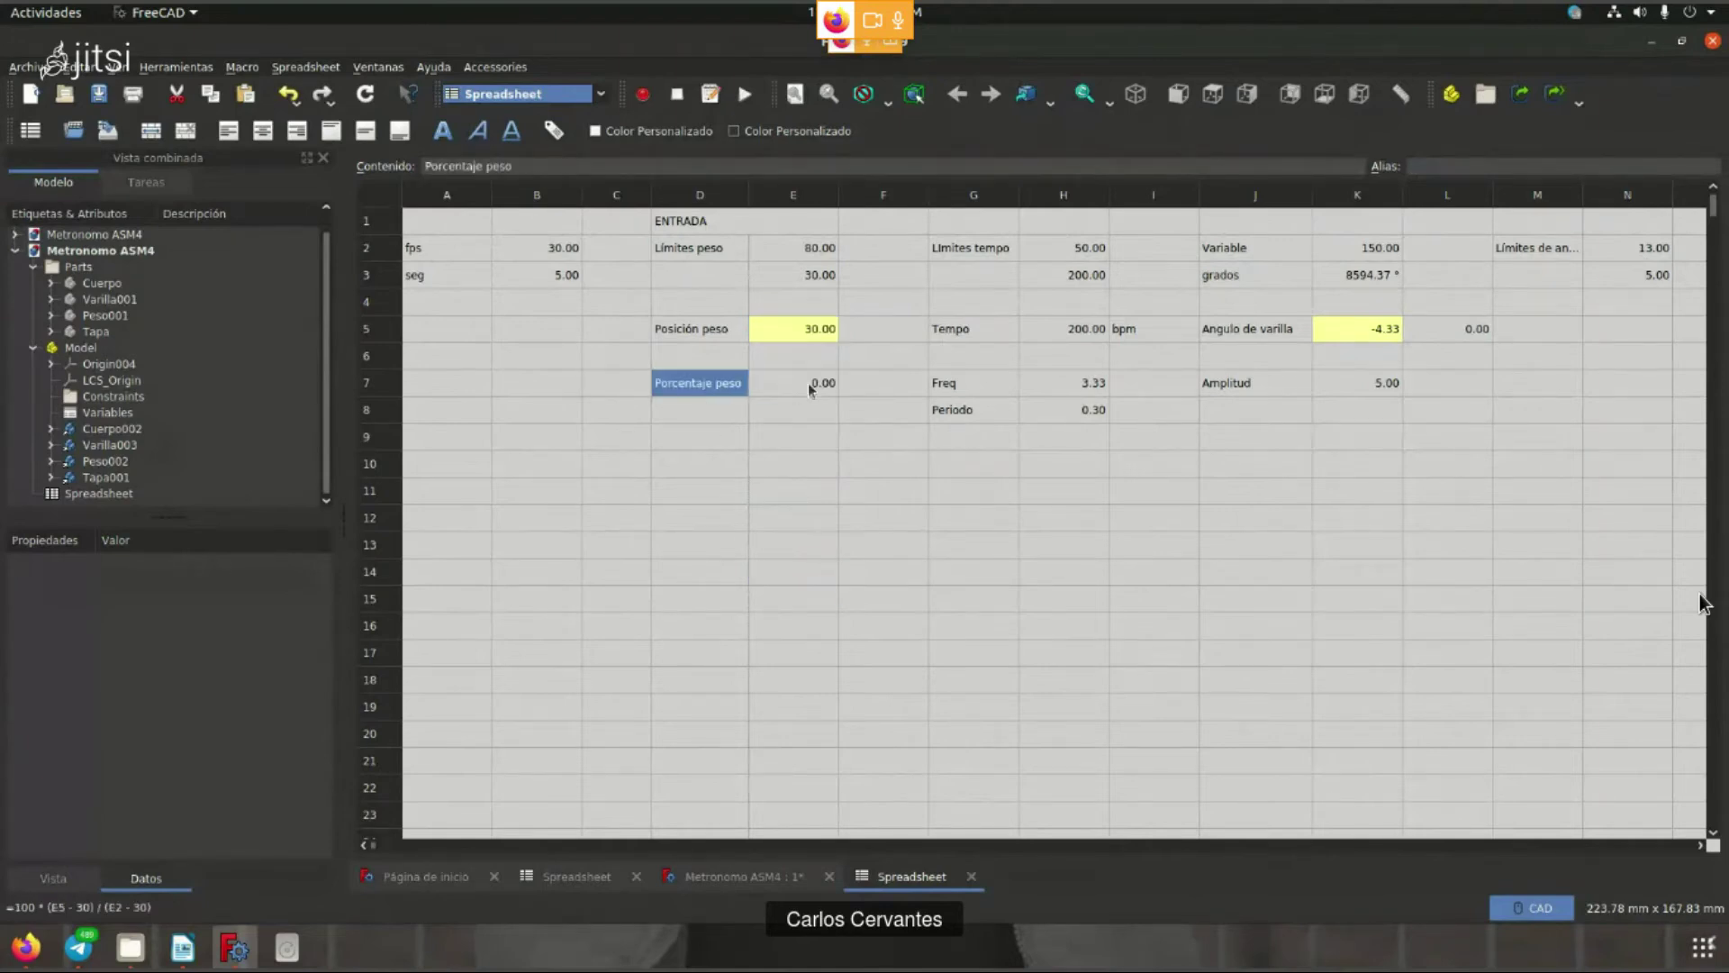
{"action": "left_click", "coordinate": [1063, 572]}
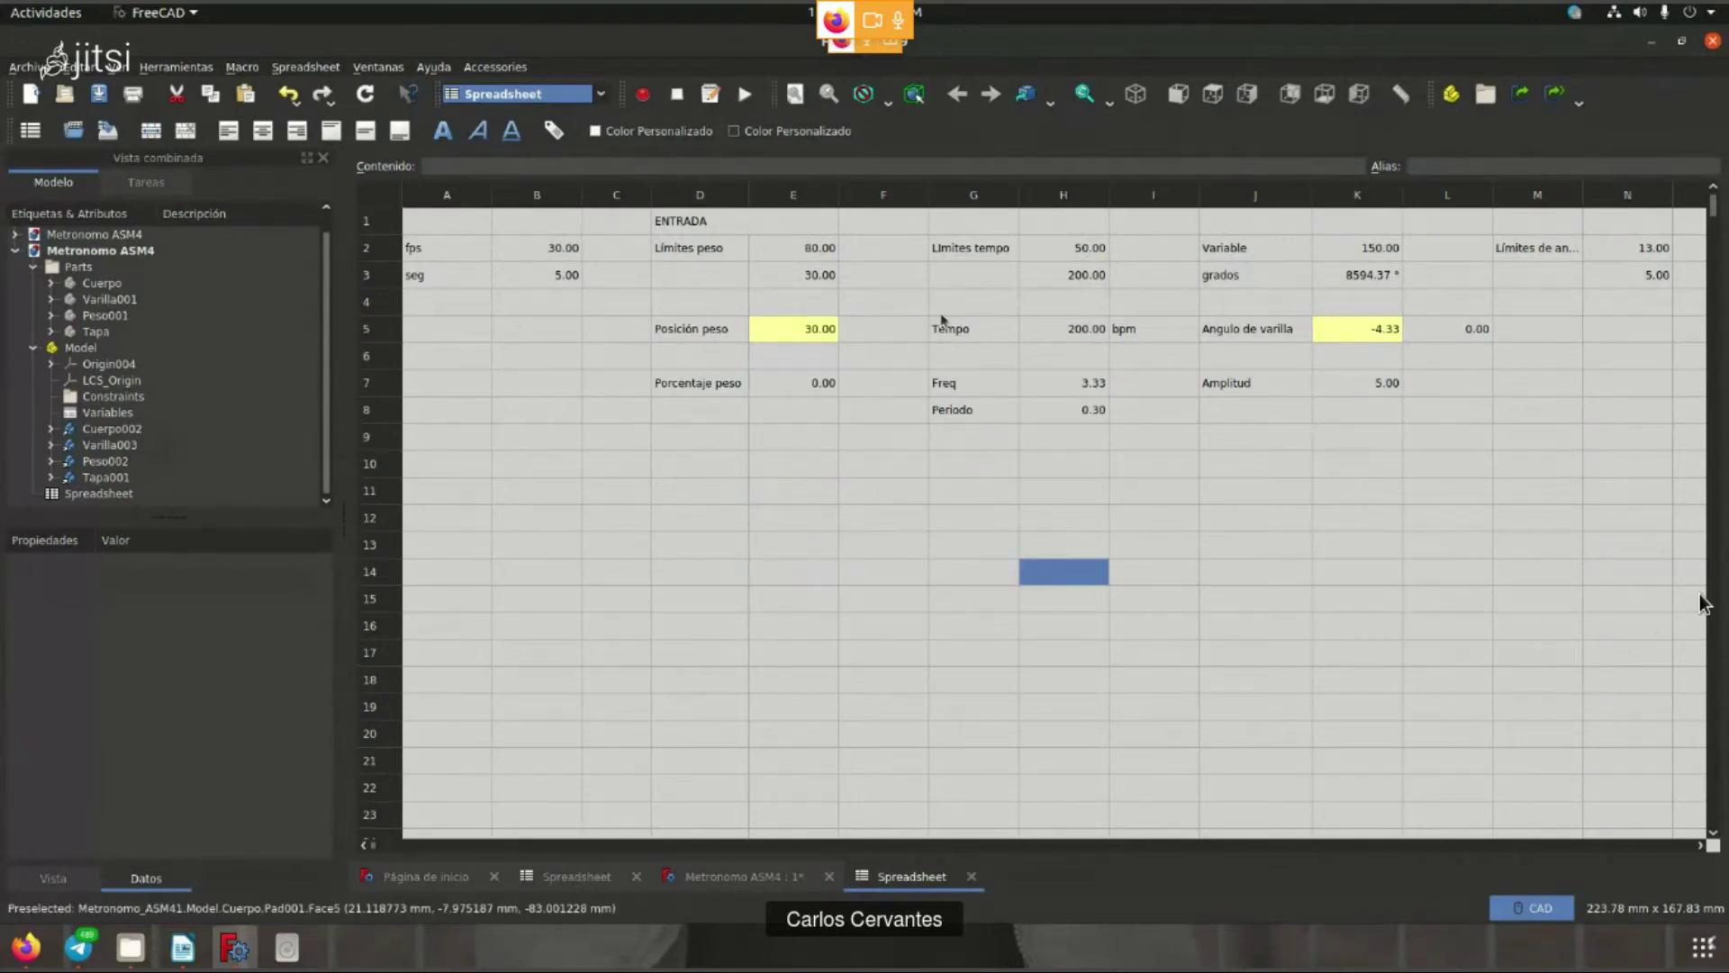
{"action": "left_click", "coordinate": [775, 877]}
{"action": "scroll", "coordinate": [804, 601], "scroll_direction": "down", "scroll_amount": 4}
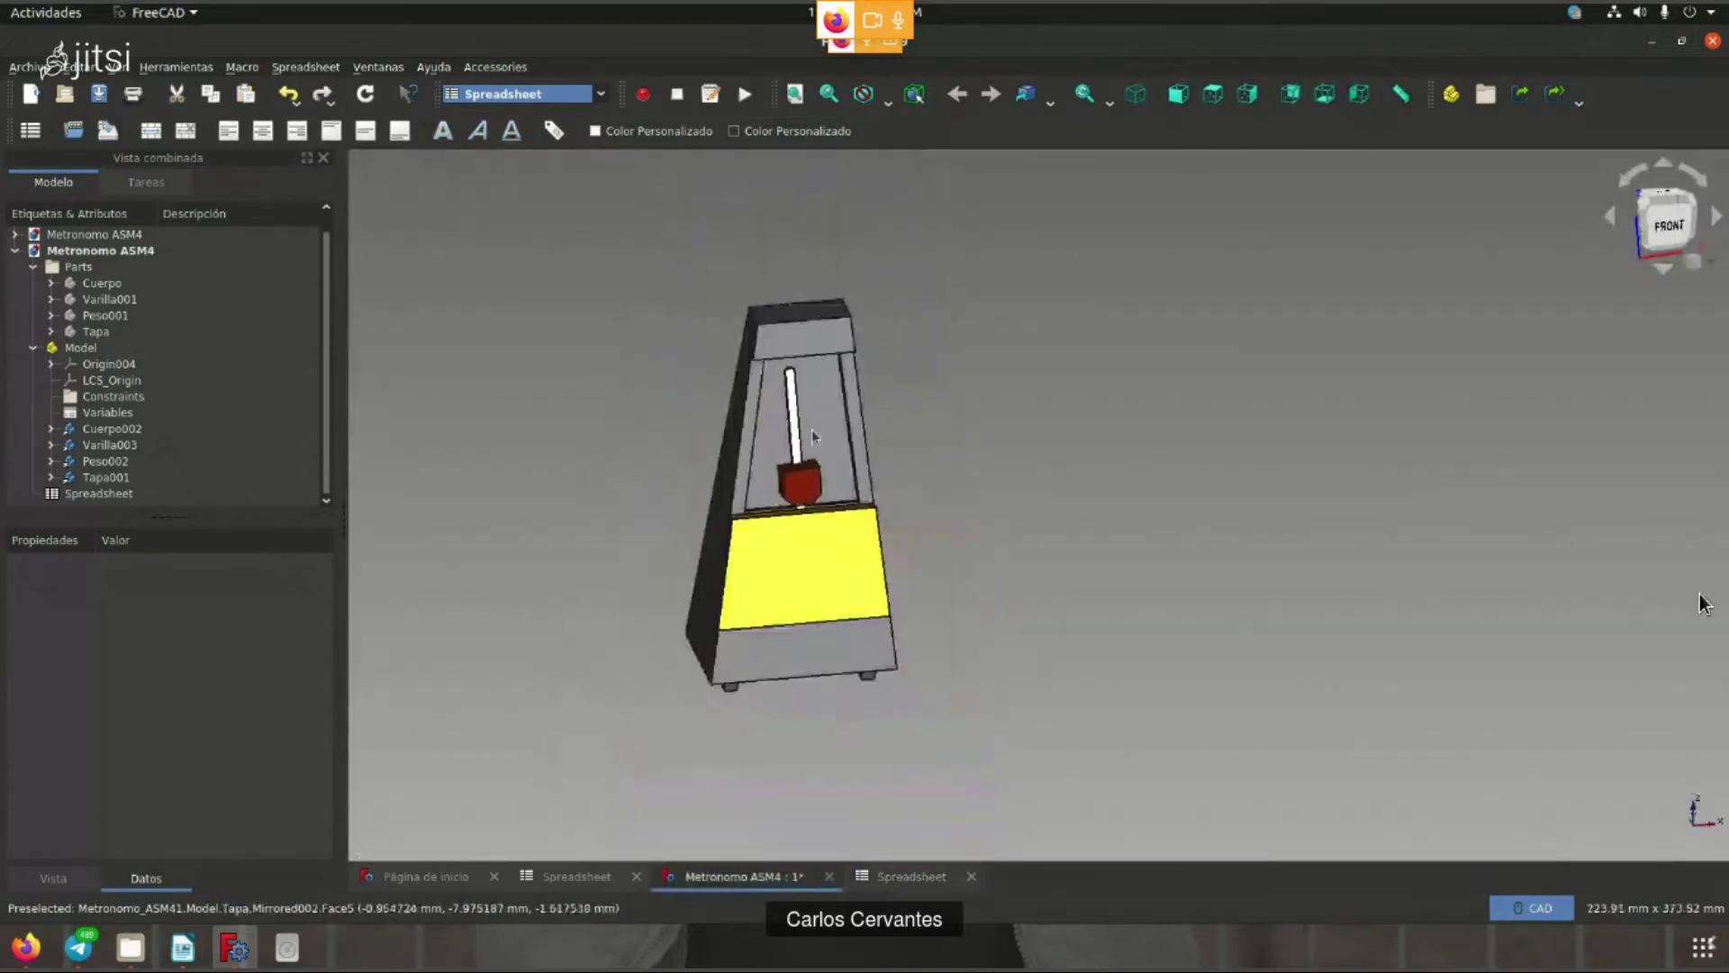
{"action": "scroll", "coordinate": [765, 504], "scroll_direction": "up", "scroll_amount": 5}
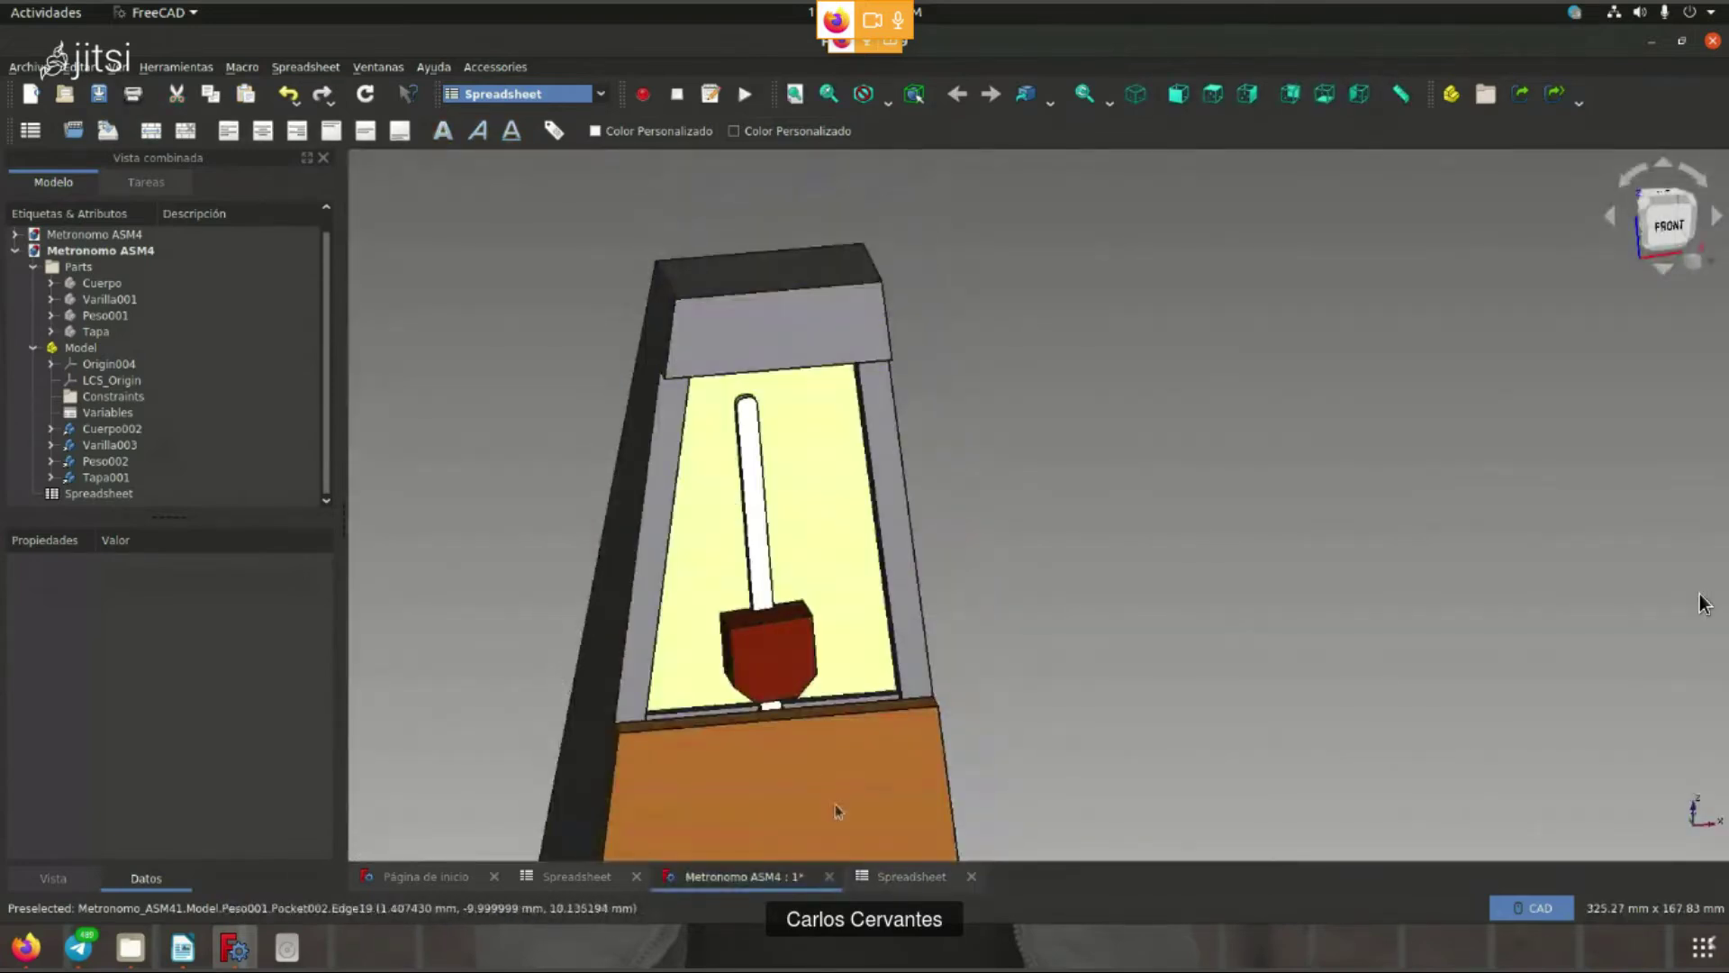
{"action": "key", "text": "alt+Tab"}
- Search Ecosia images for METRONOMO and open the REVIEWBOX metronome photo full-size, zoomed in
{"action": "key", "text": "ctrl+Tab"}
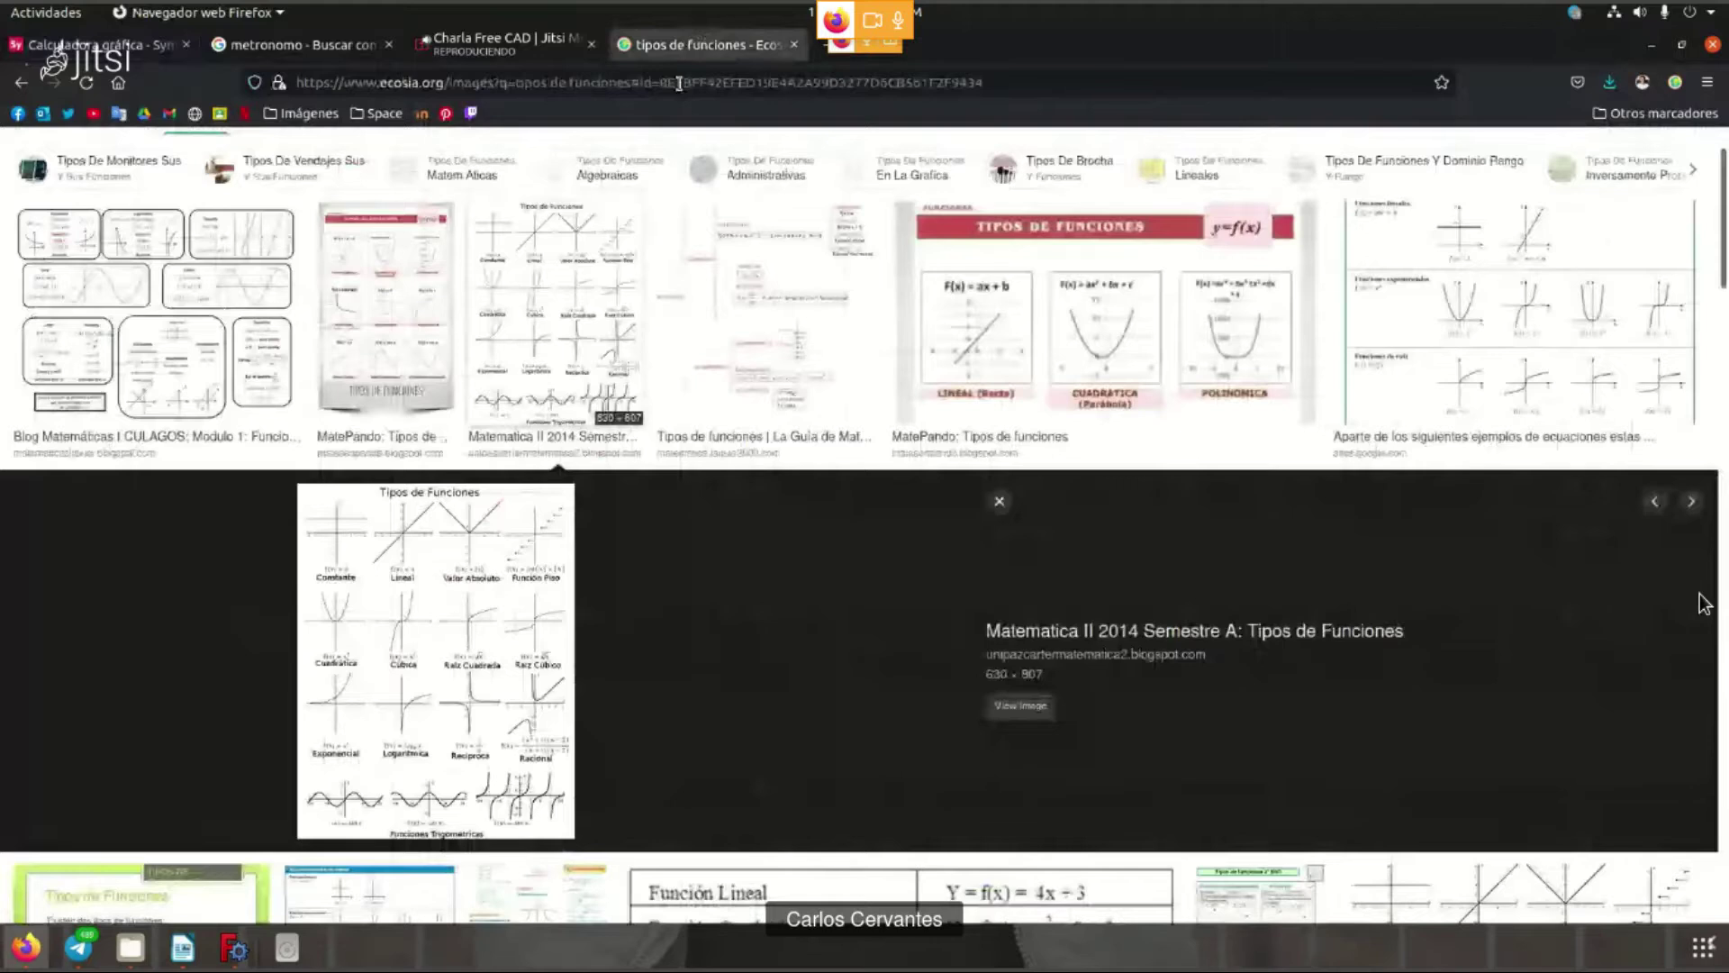
{"action": "type", "text": "METRONOMO"}
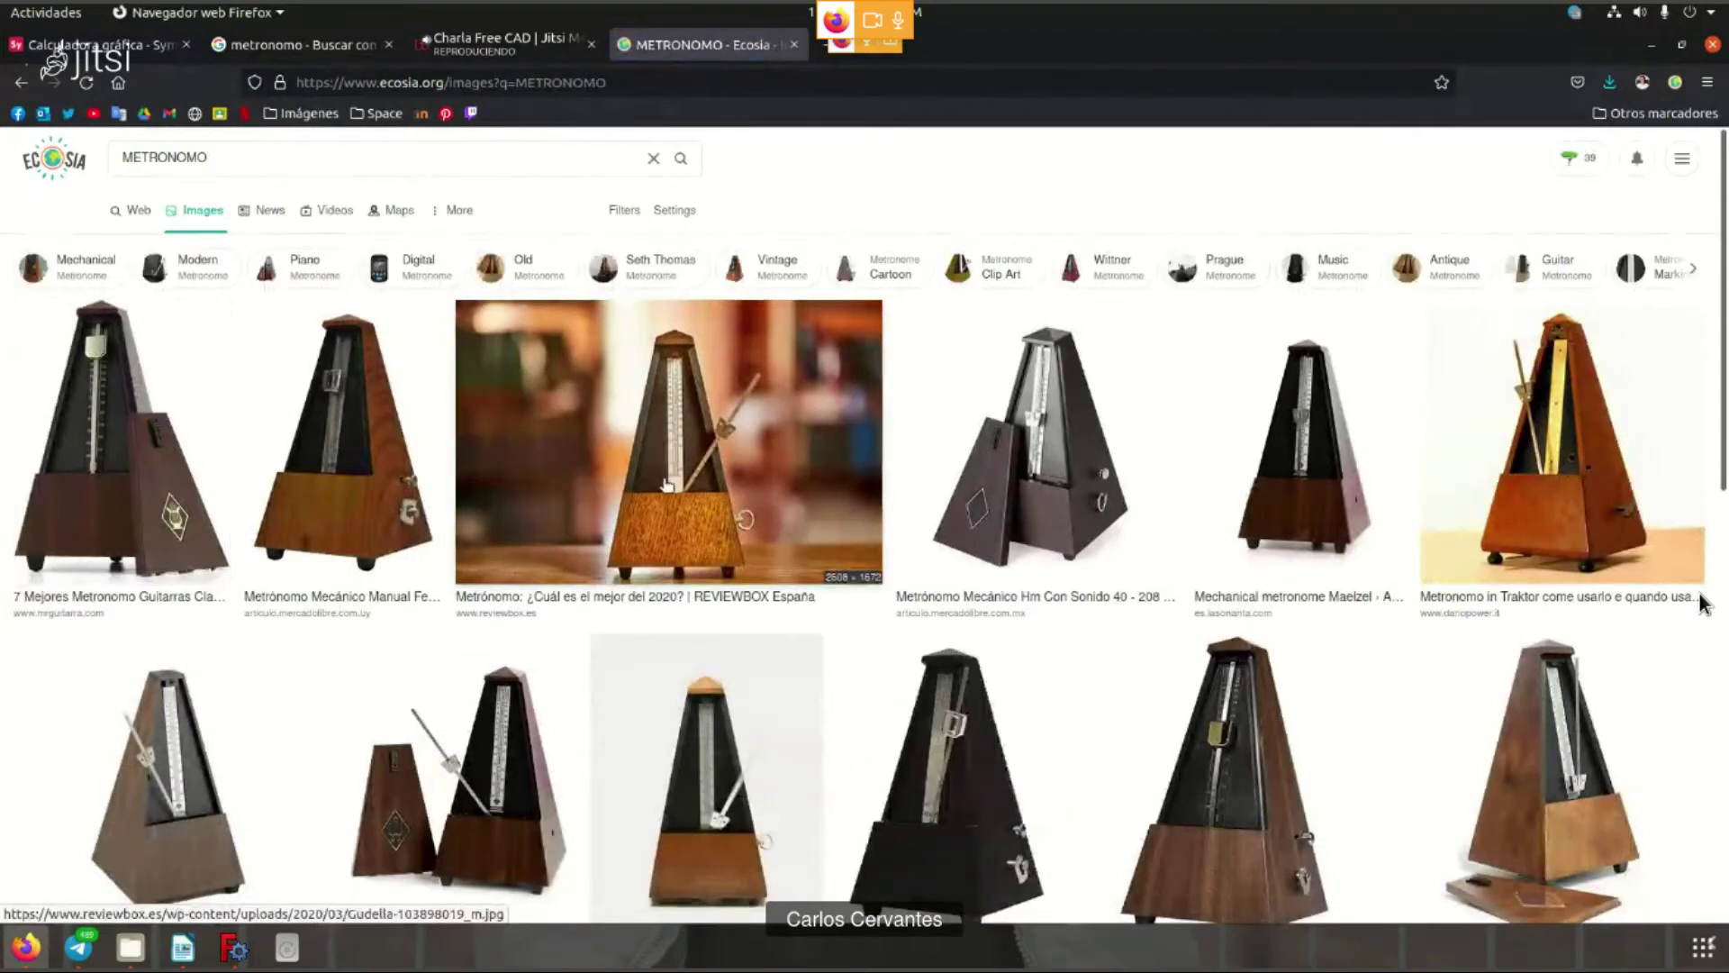
{"action": "left_click", "coordinate": [666, 486]}
{"action": "left_click", "coordinate": [1032, 734]}
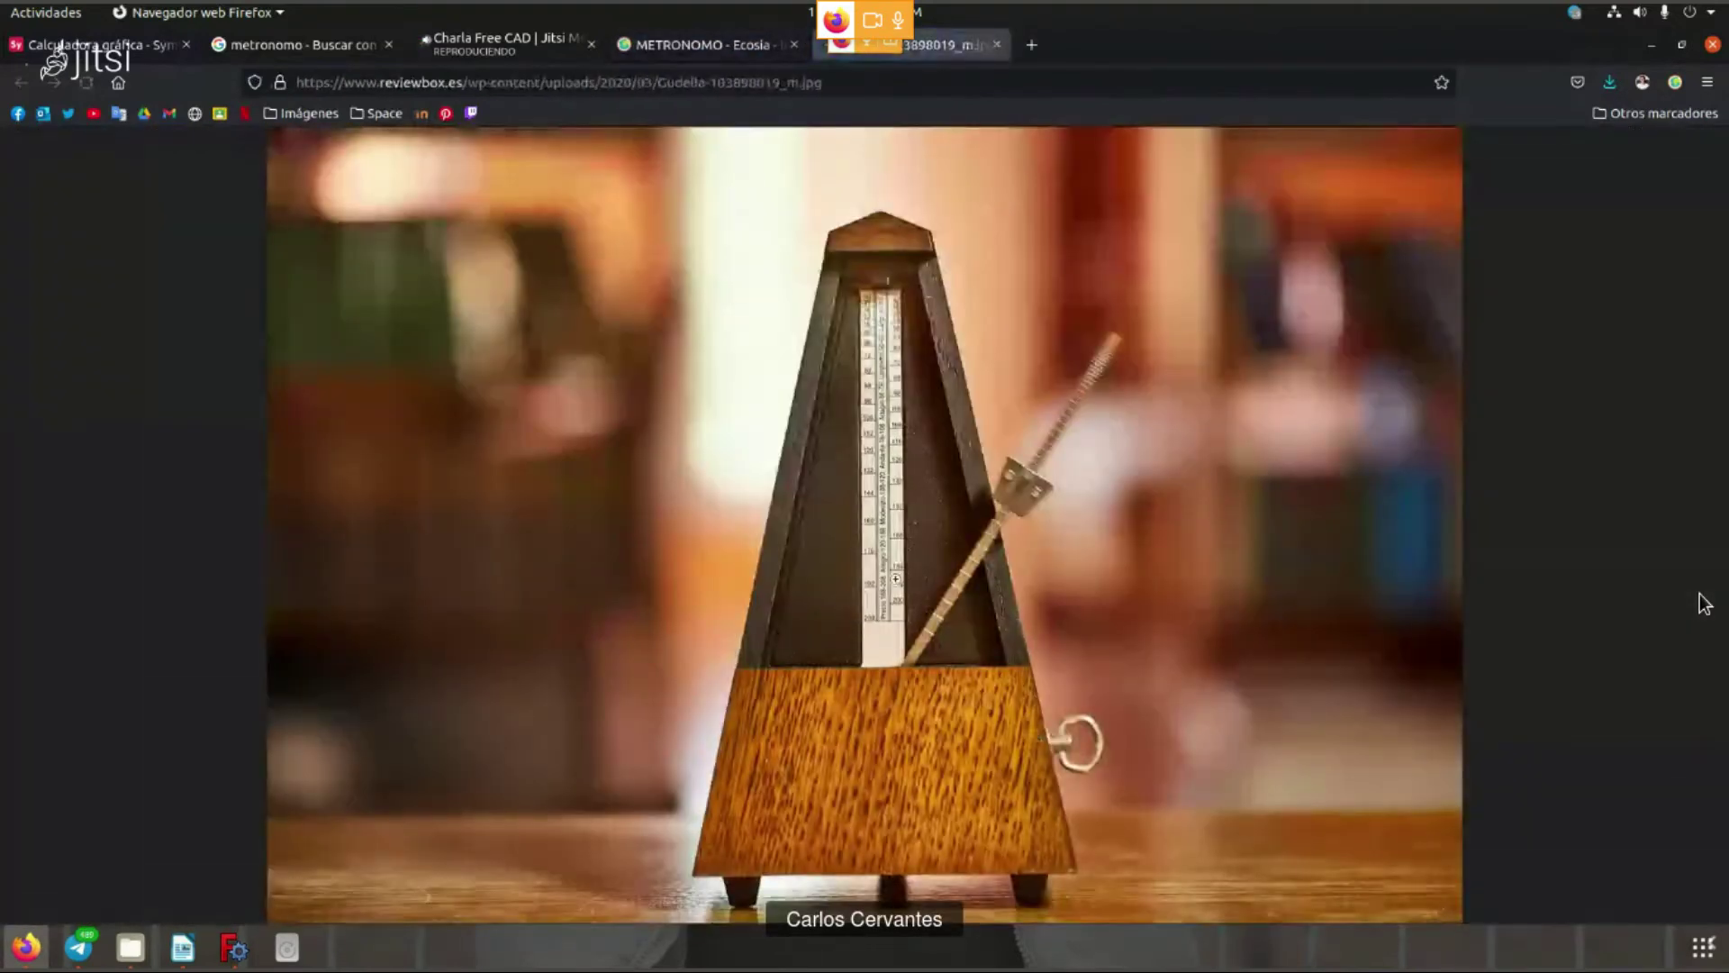
{"action": "left_click", "coordinate": [897, 581]}
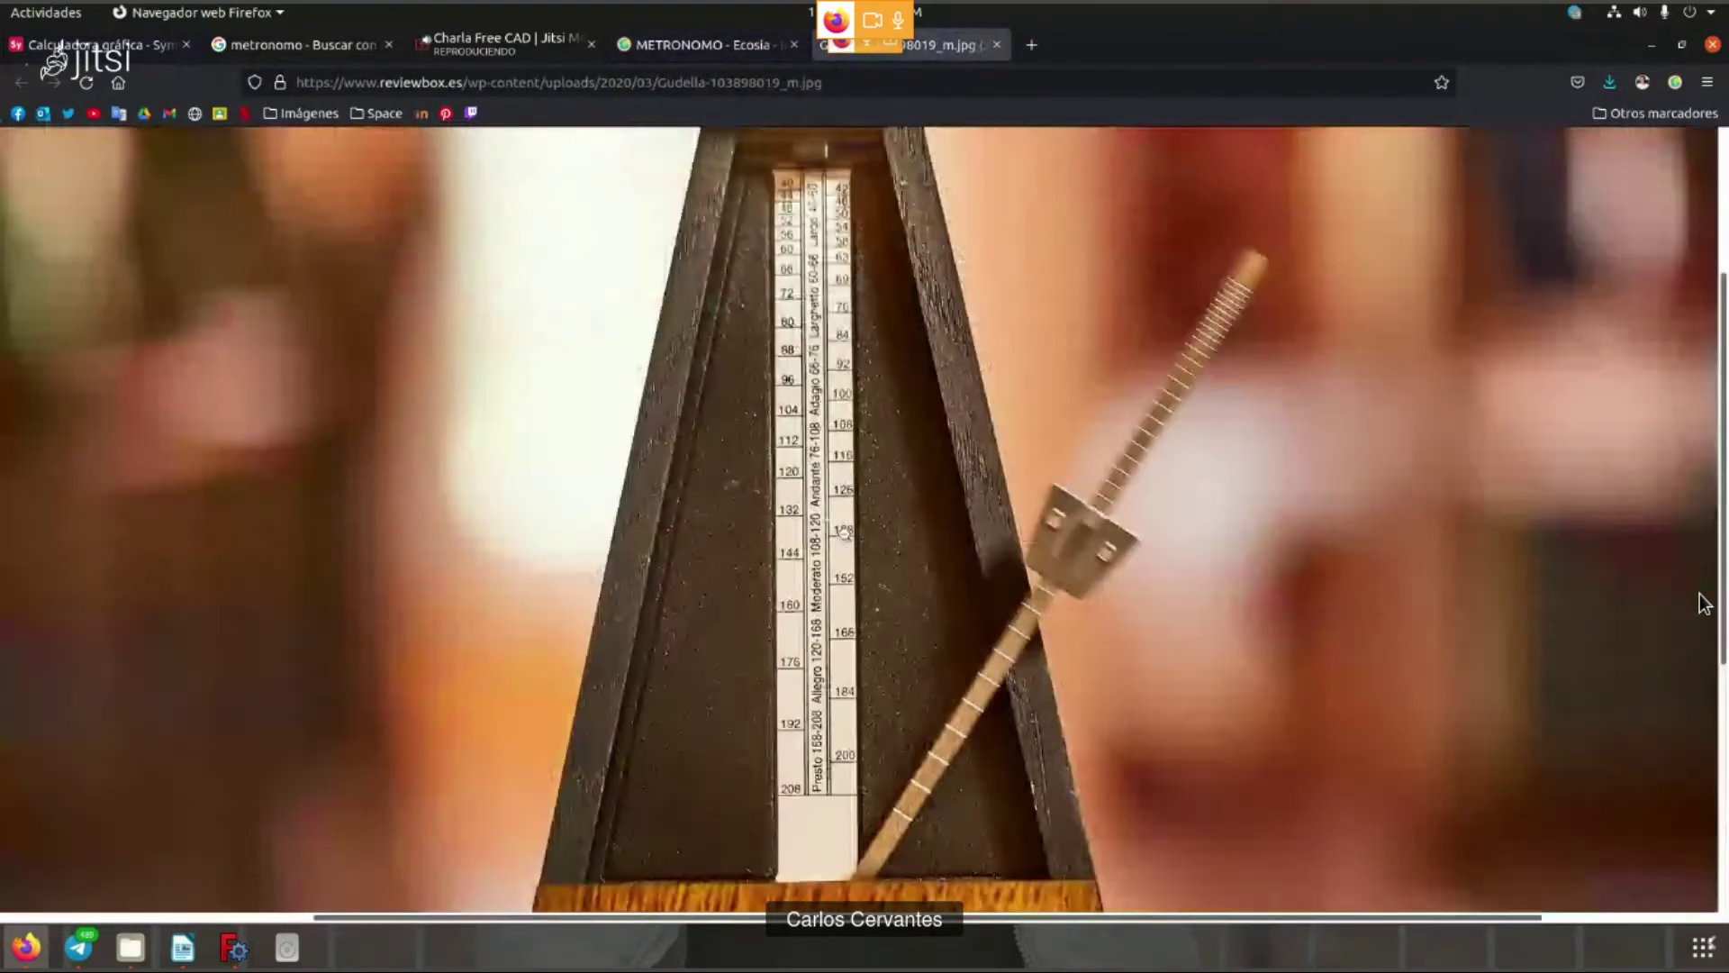
{"action": "scroll", "coordinate": [864, 563], "scroll_direction": "down", "scroll_amount": 1, "text": "ctrl"}
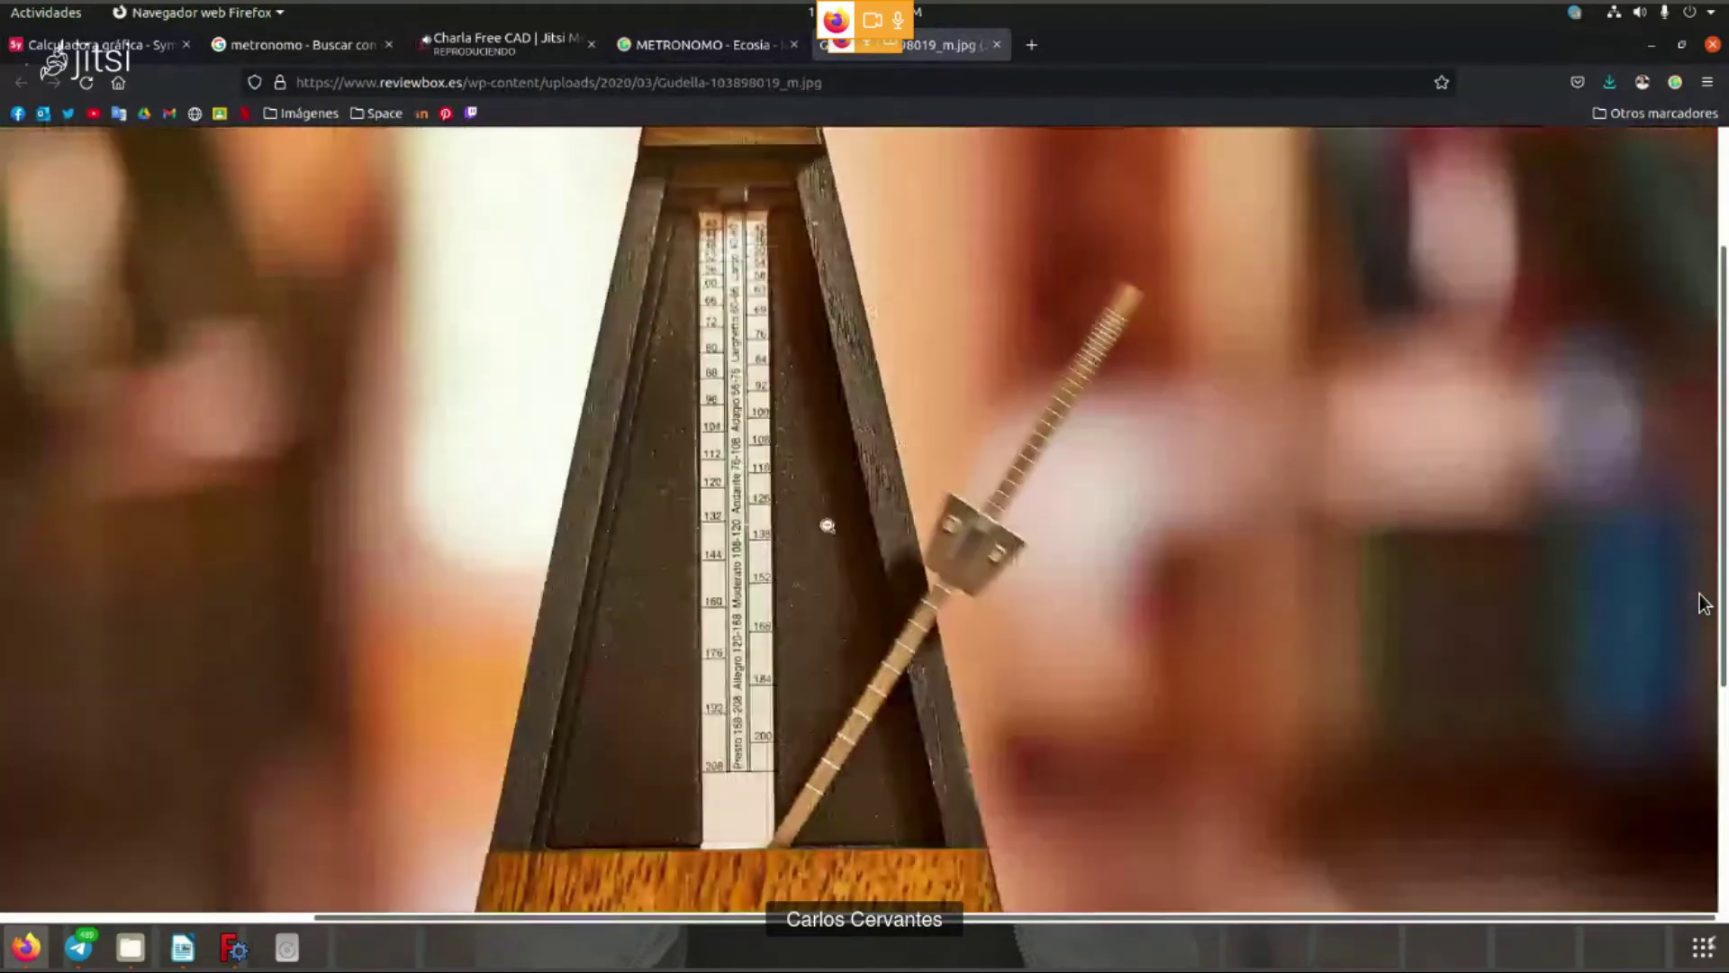
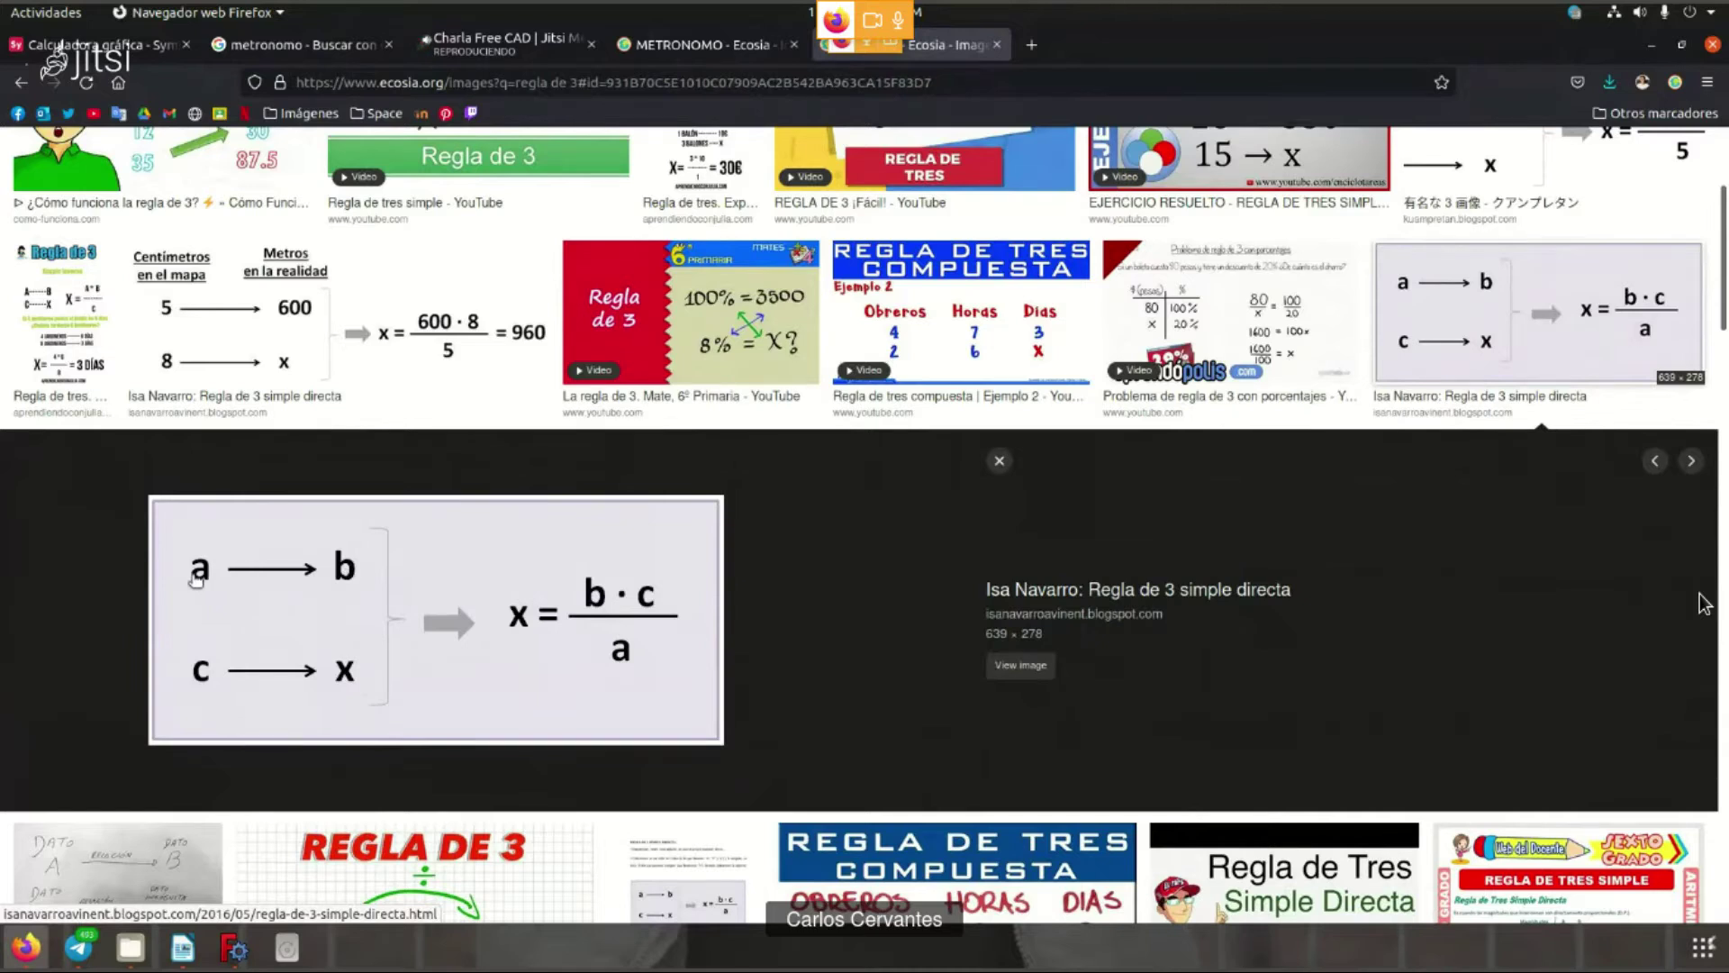
- Back in FreeCAD, check the weight limit cell E2 and weight position cell E5
{"action": "key", "text": "alt+Tab"}
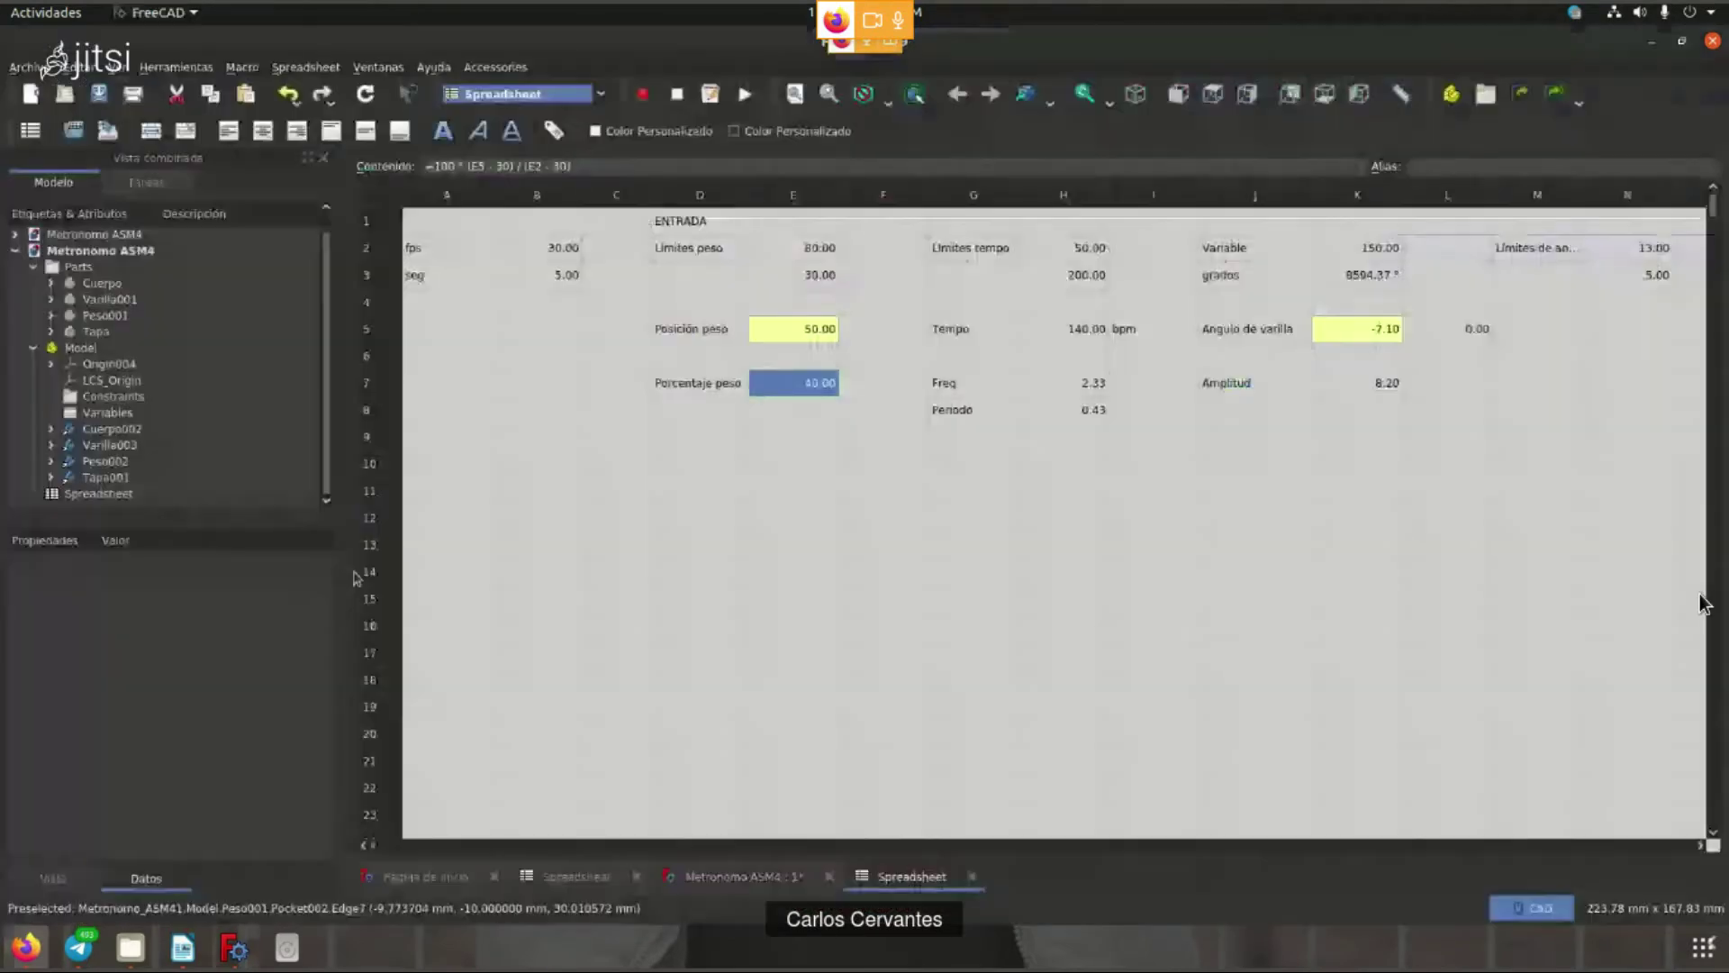
{"action": "key", "text": "alt+Tab"}
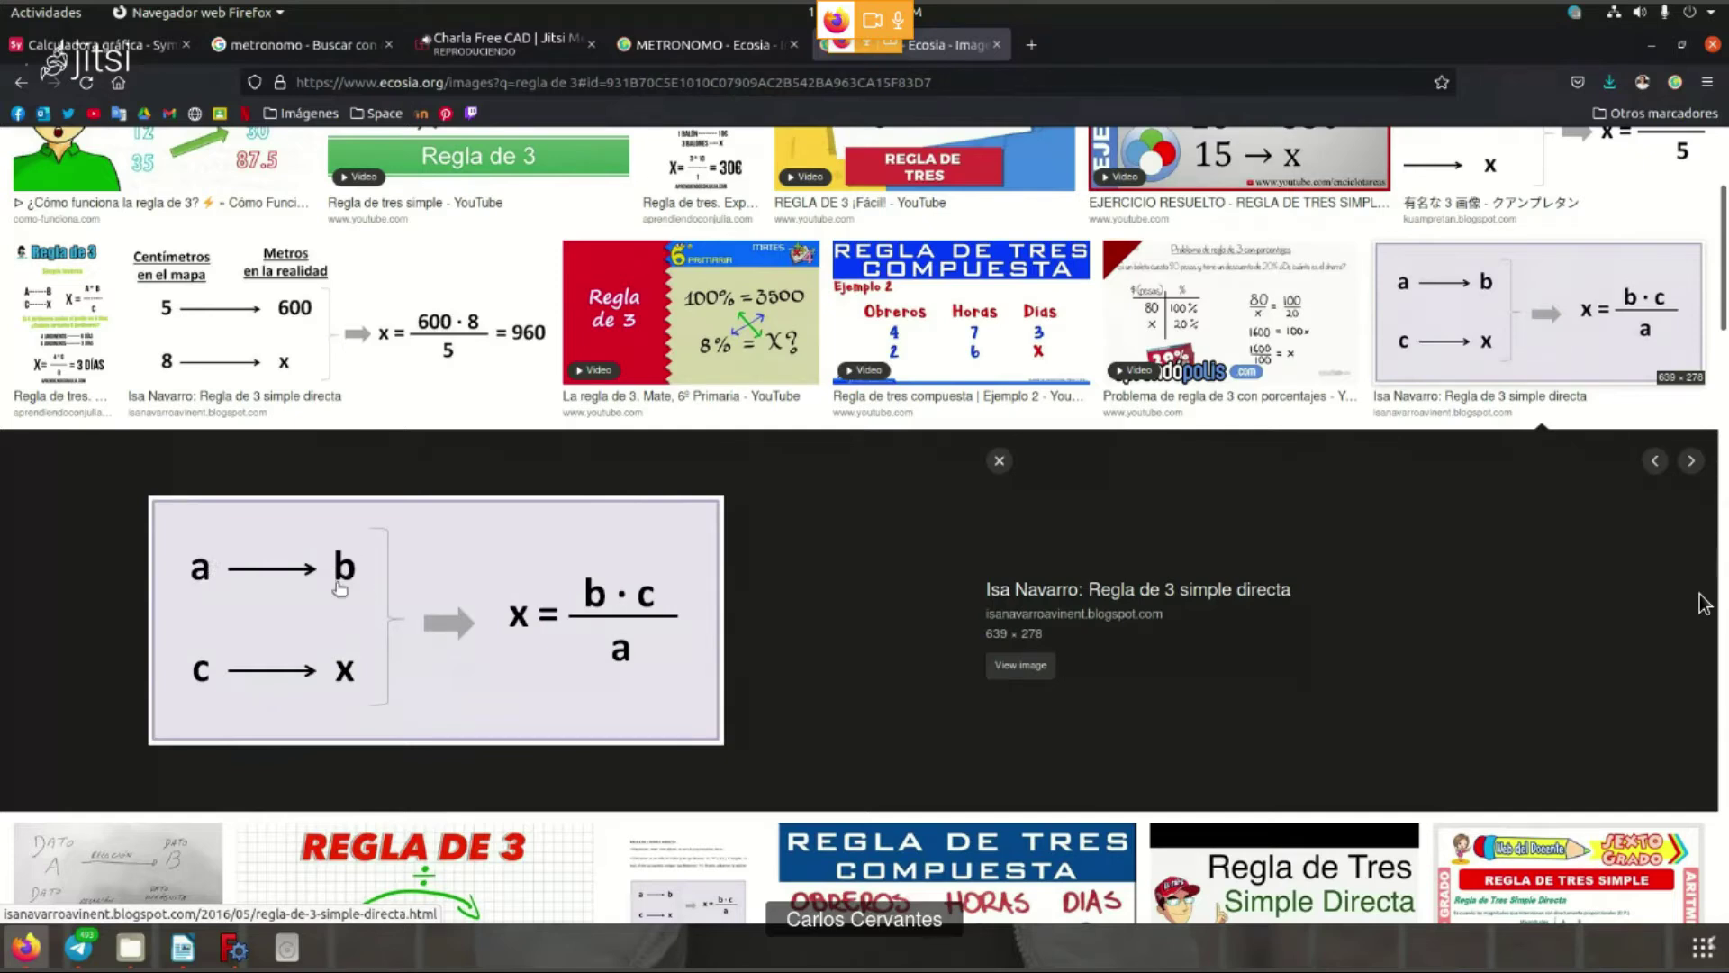
{"action": "key", "text": "alt+Tab"}
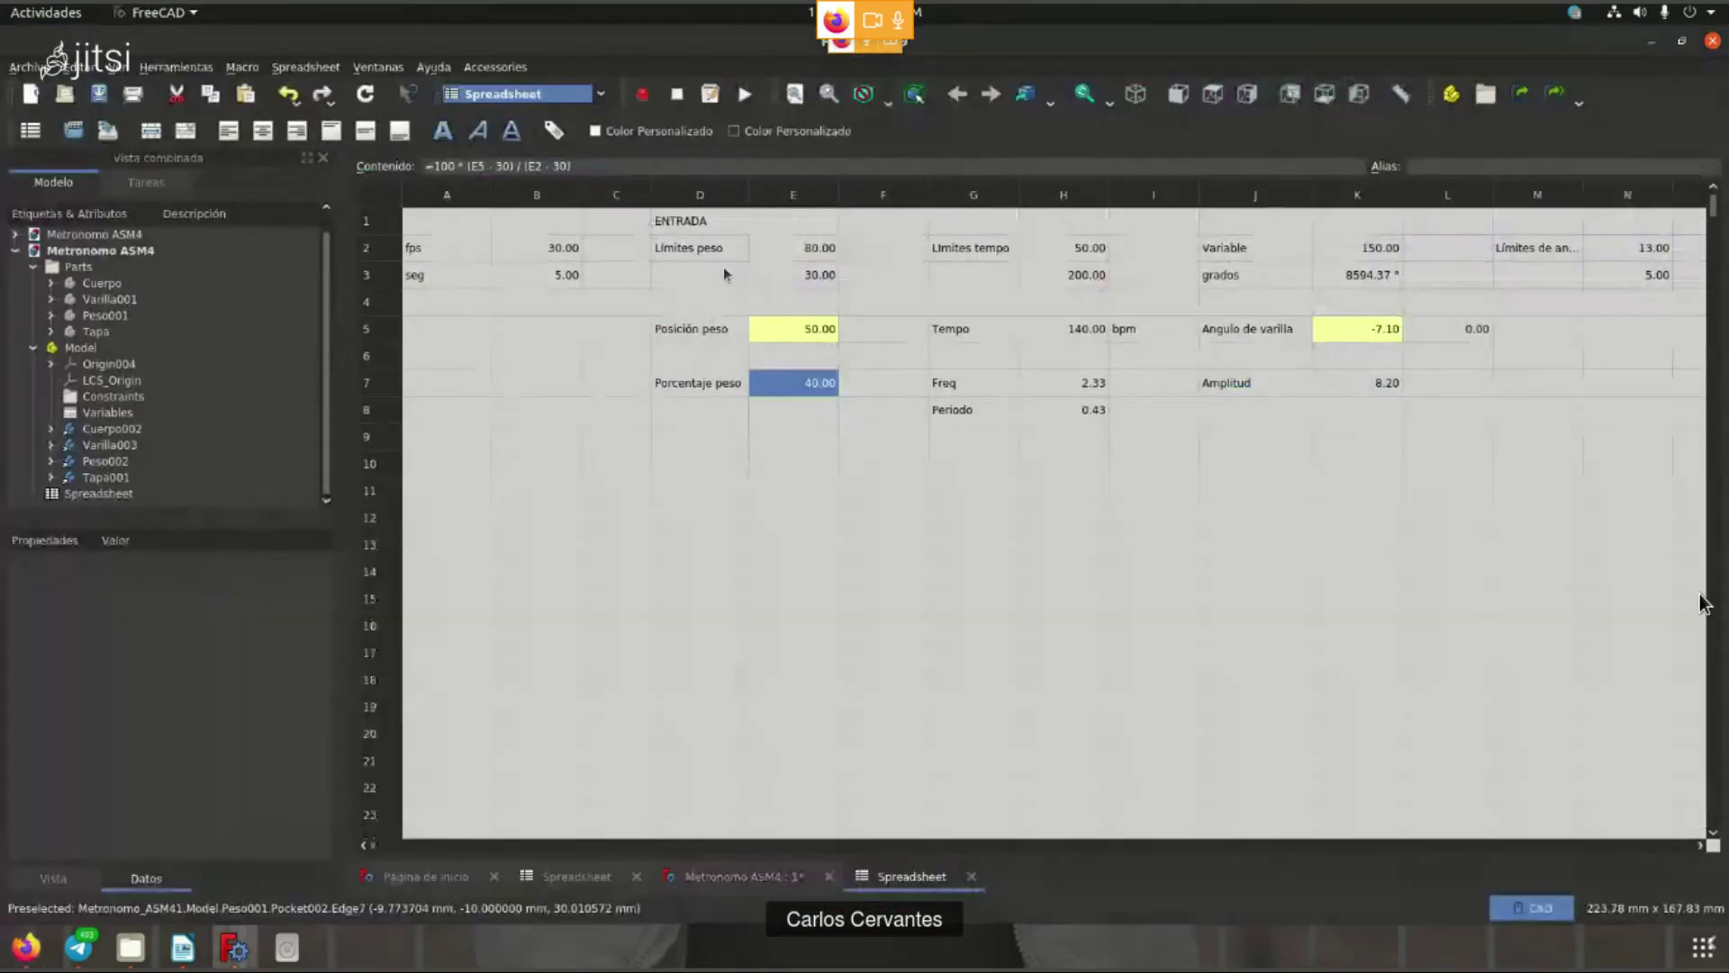
{"action": "left_click", "coordinate": [792, 247]}
{"action": "left_click", "coordinate": [814, 324]}
{"action": "left_click", "coordinate": [812, 251]}
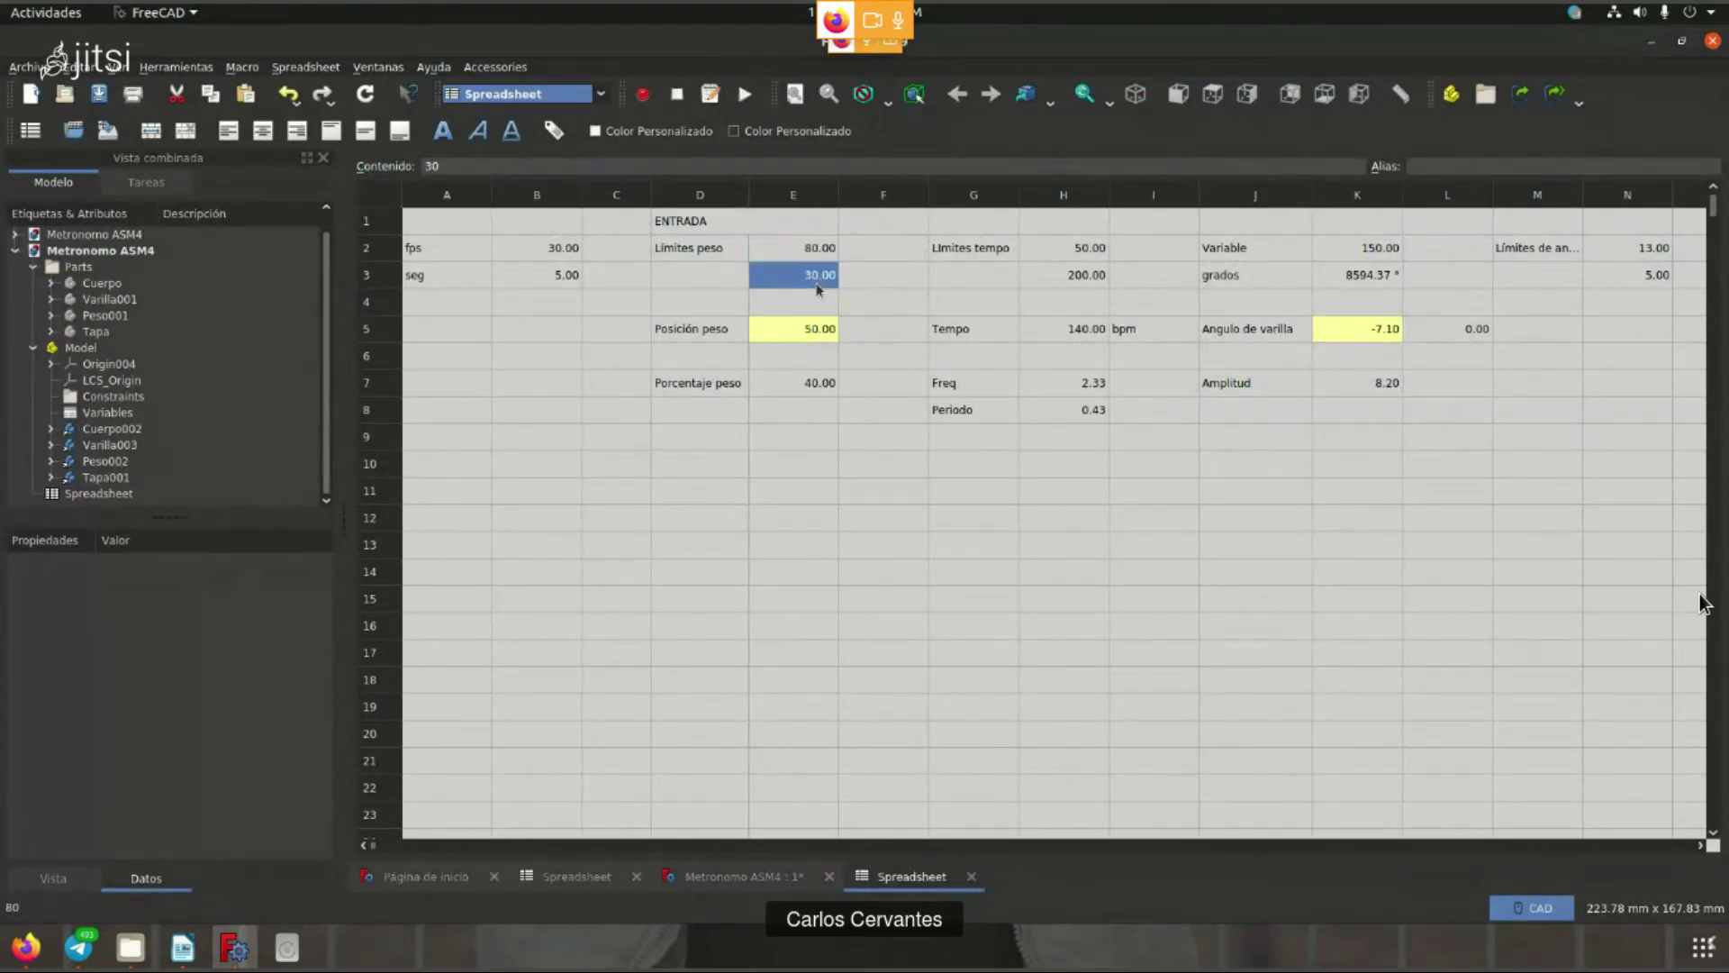
- Fill the D13:E14 mapping block with 80, 100 and 30, 0
{"action": "left_click", "coordinate": [731, 551]}
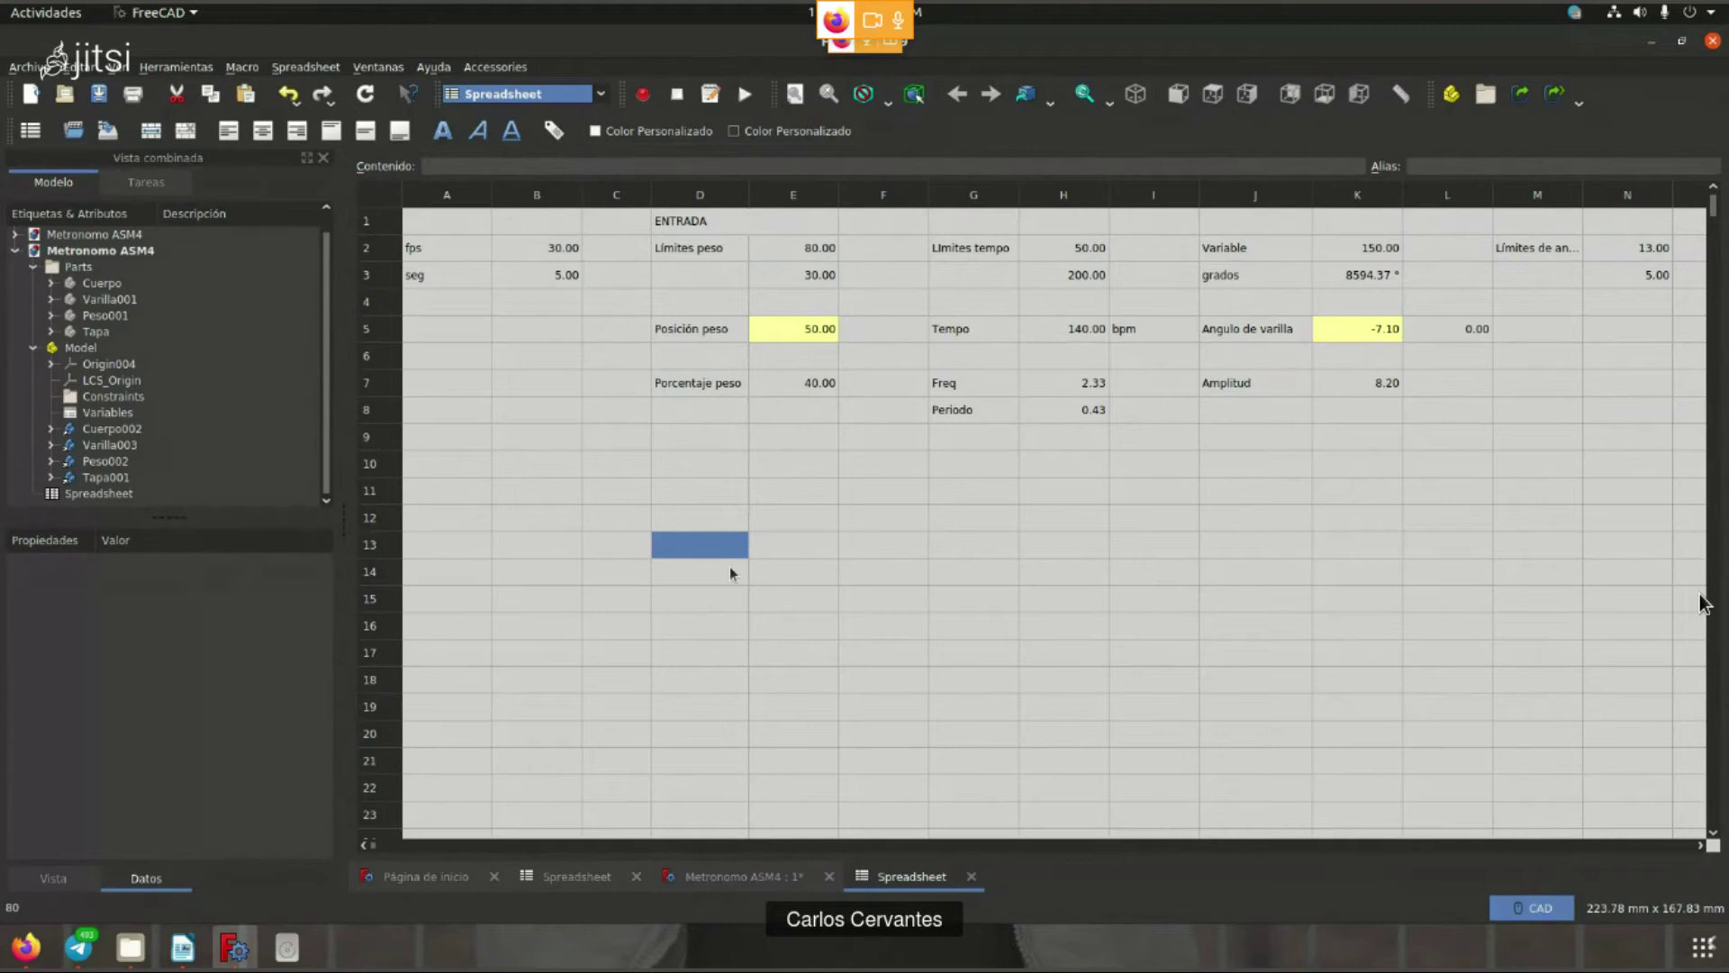
{"action": "type", "text": "80"}
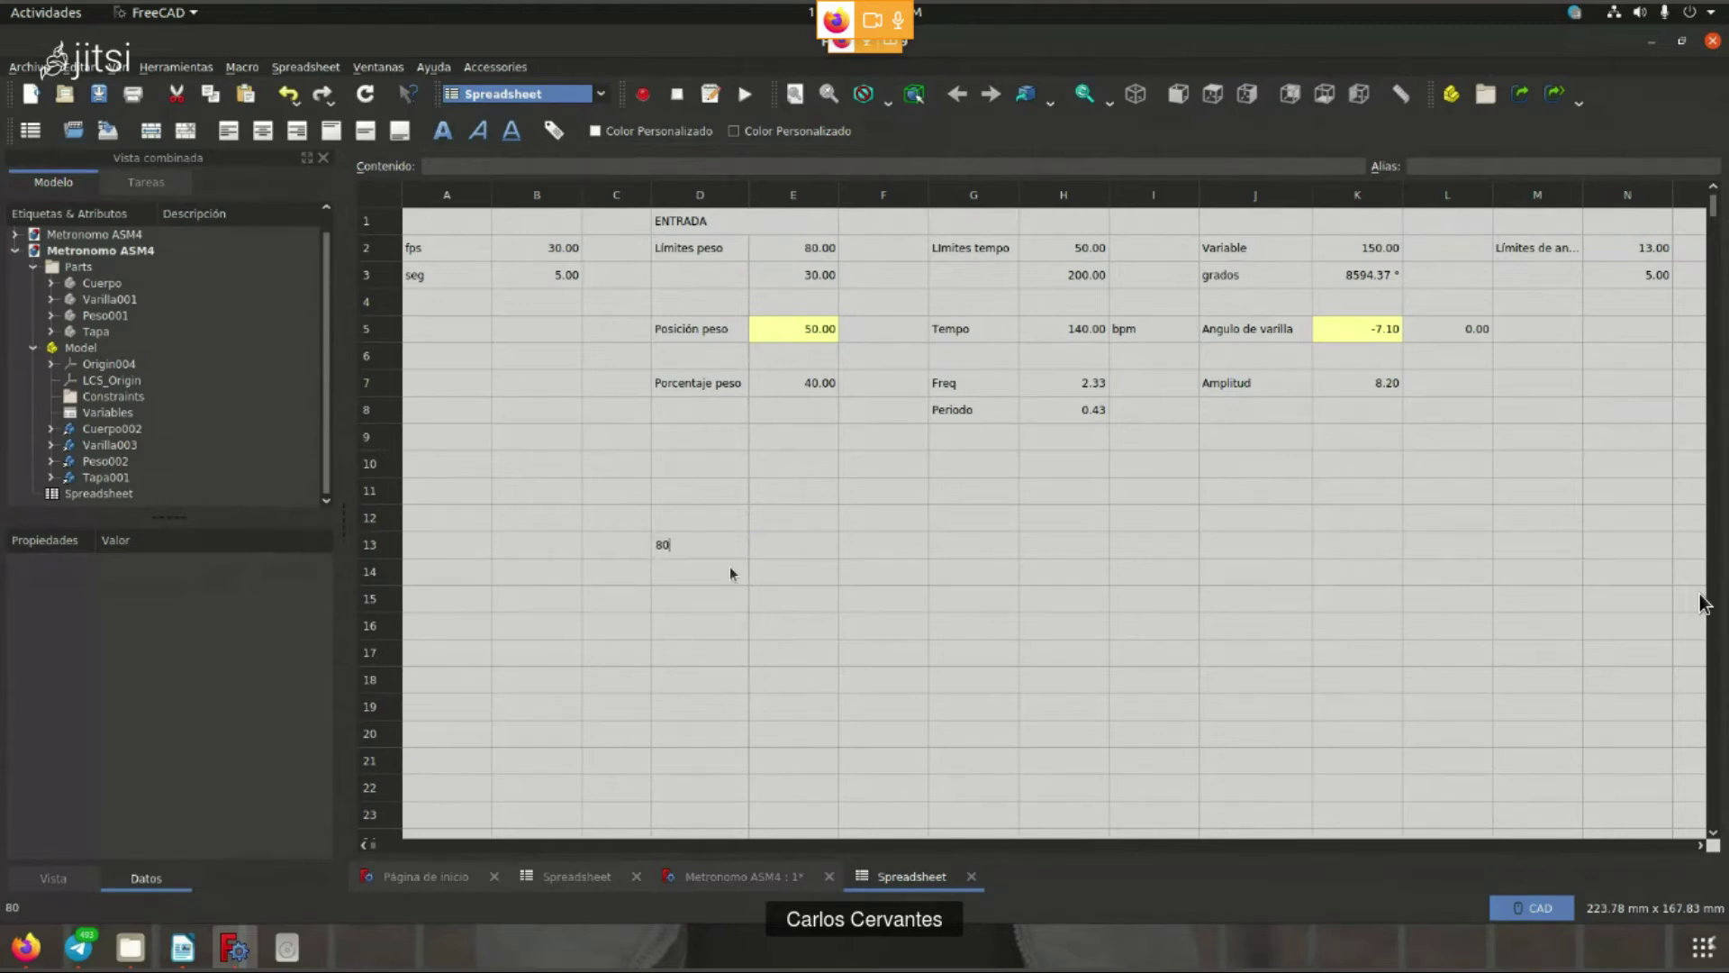
{"action": "left_click", "coordinate": [811, 551]}
{"action": "type", "text": "100"}
{"action": "left_click", "coordinate": [812, 553]}
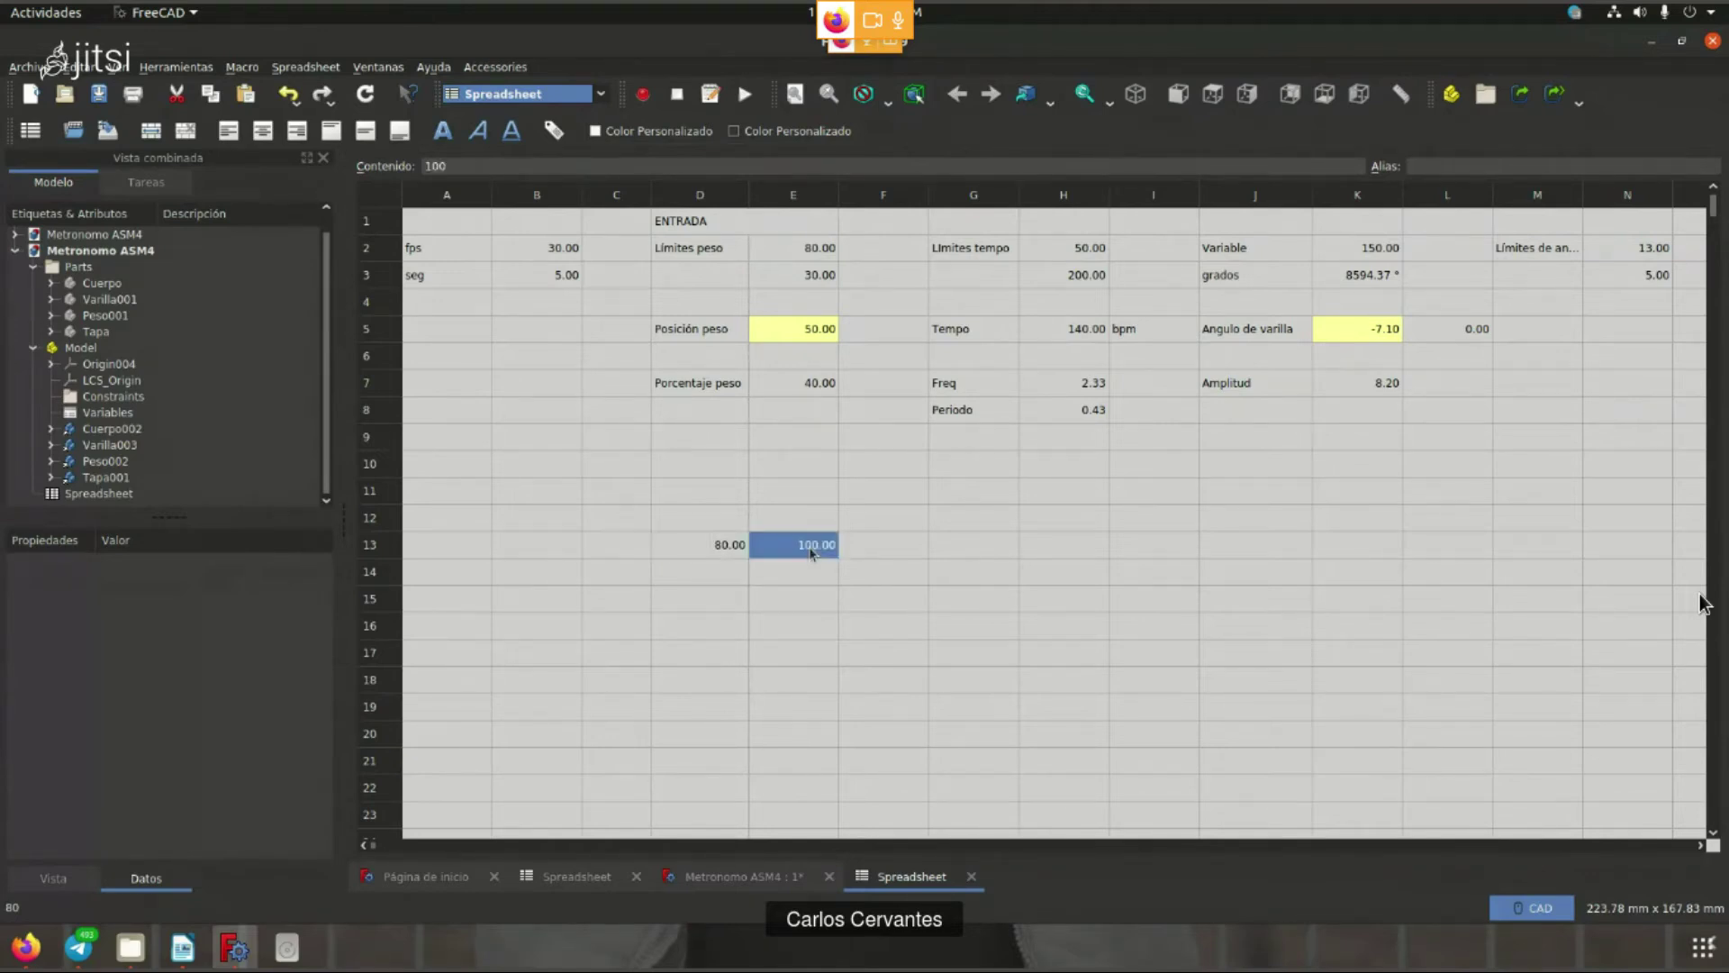
{"action": "left_click", "coordinate": [726, 577]}
{"action": "type", "text": "30"}
{"action": "key", "text": "Tab"}
{"action": "type", "text": "0"}
{"action": "key", "text": "Return"}
{"action": "left_click", "coordinate": [810, 682]}
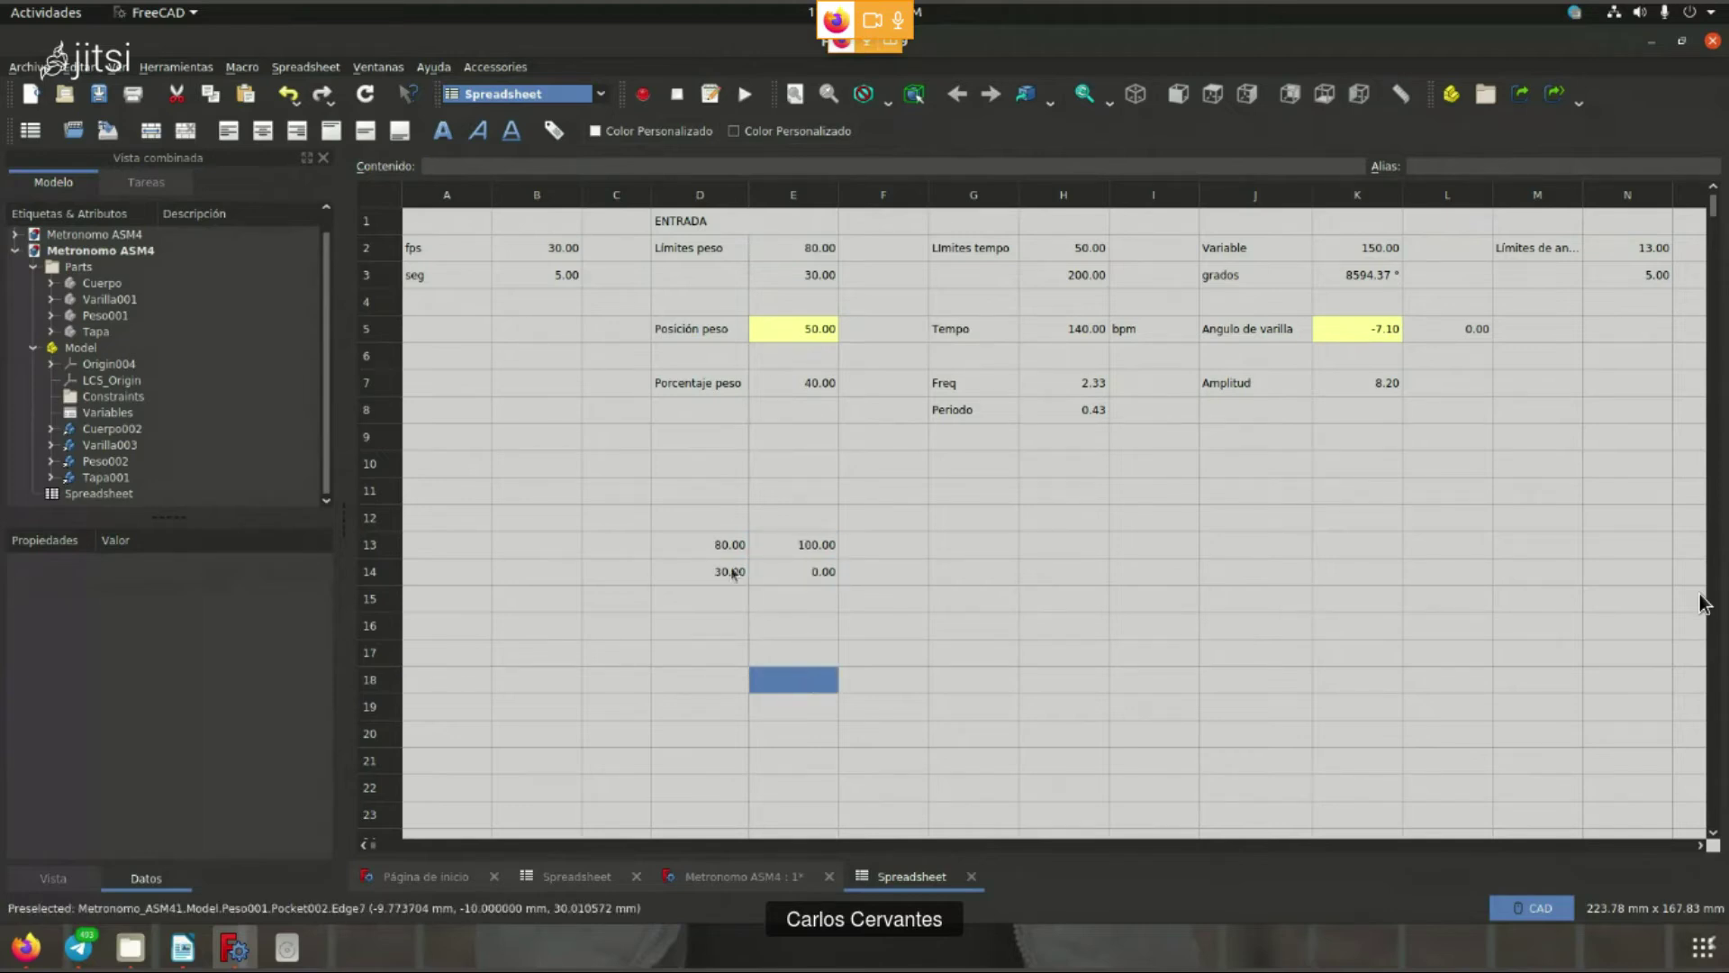
{"action": "left_click_drag", "start_coordinate": [733, 575], "coordinate": [792, 545]}
{"action": "left_click", "coordinate": [695, 632]}
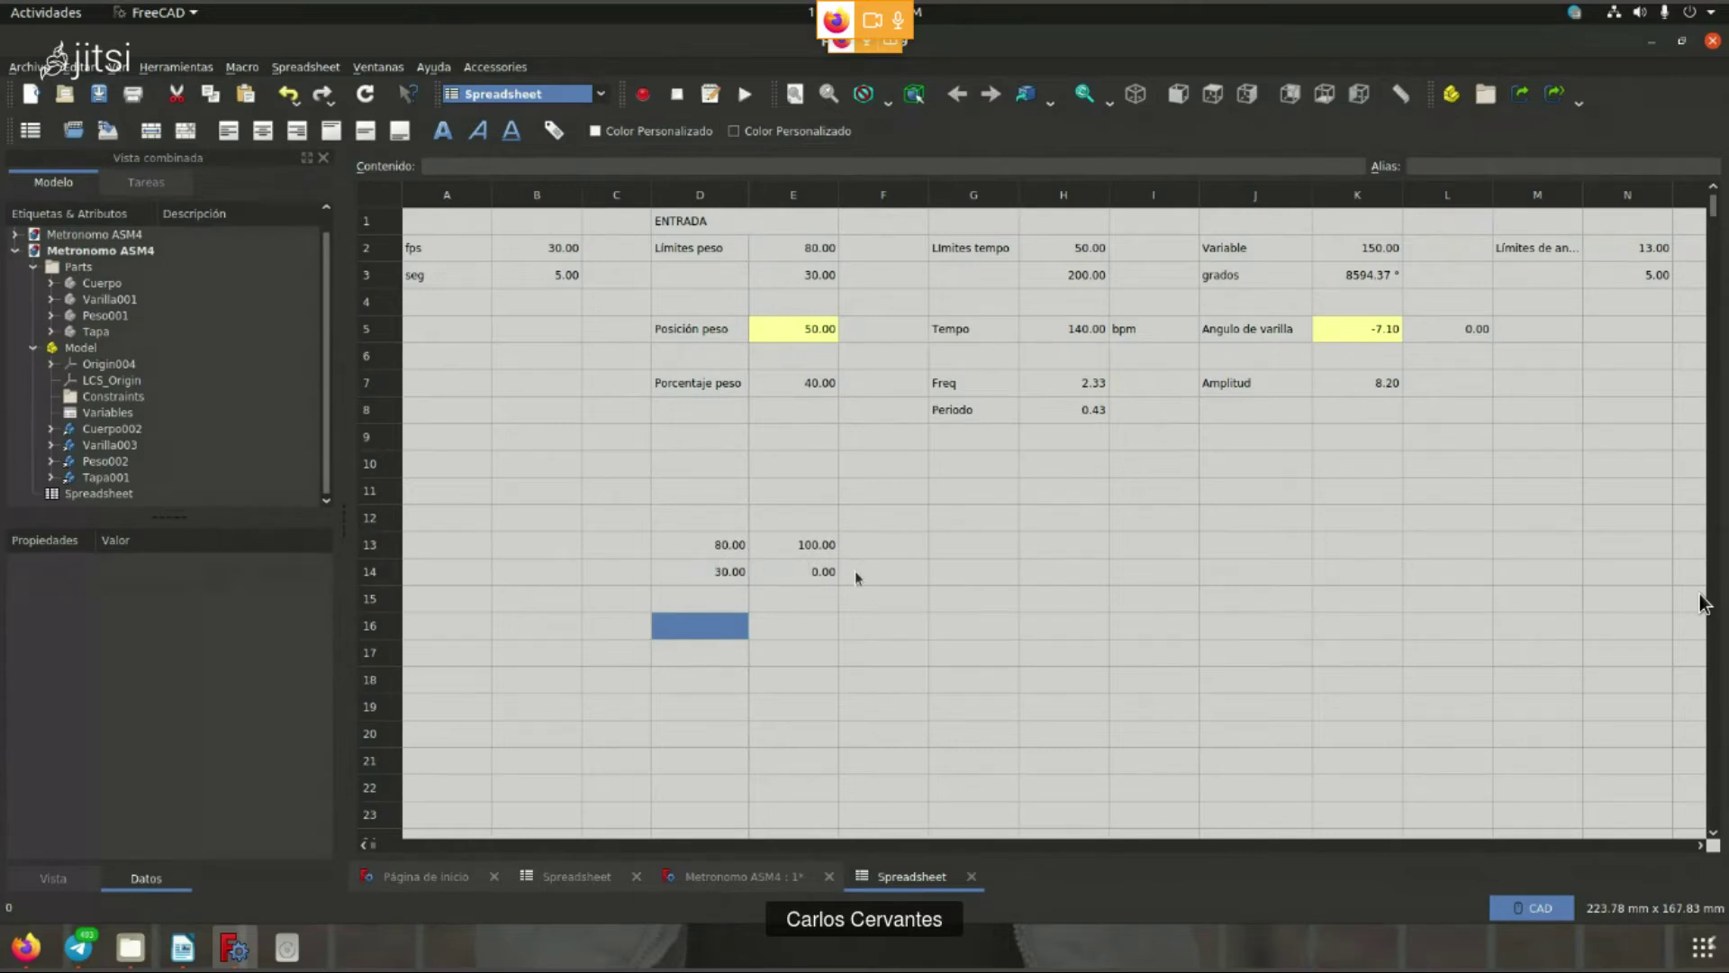
{"action": "left_click", "coordinate": [744, 682]}
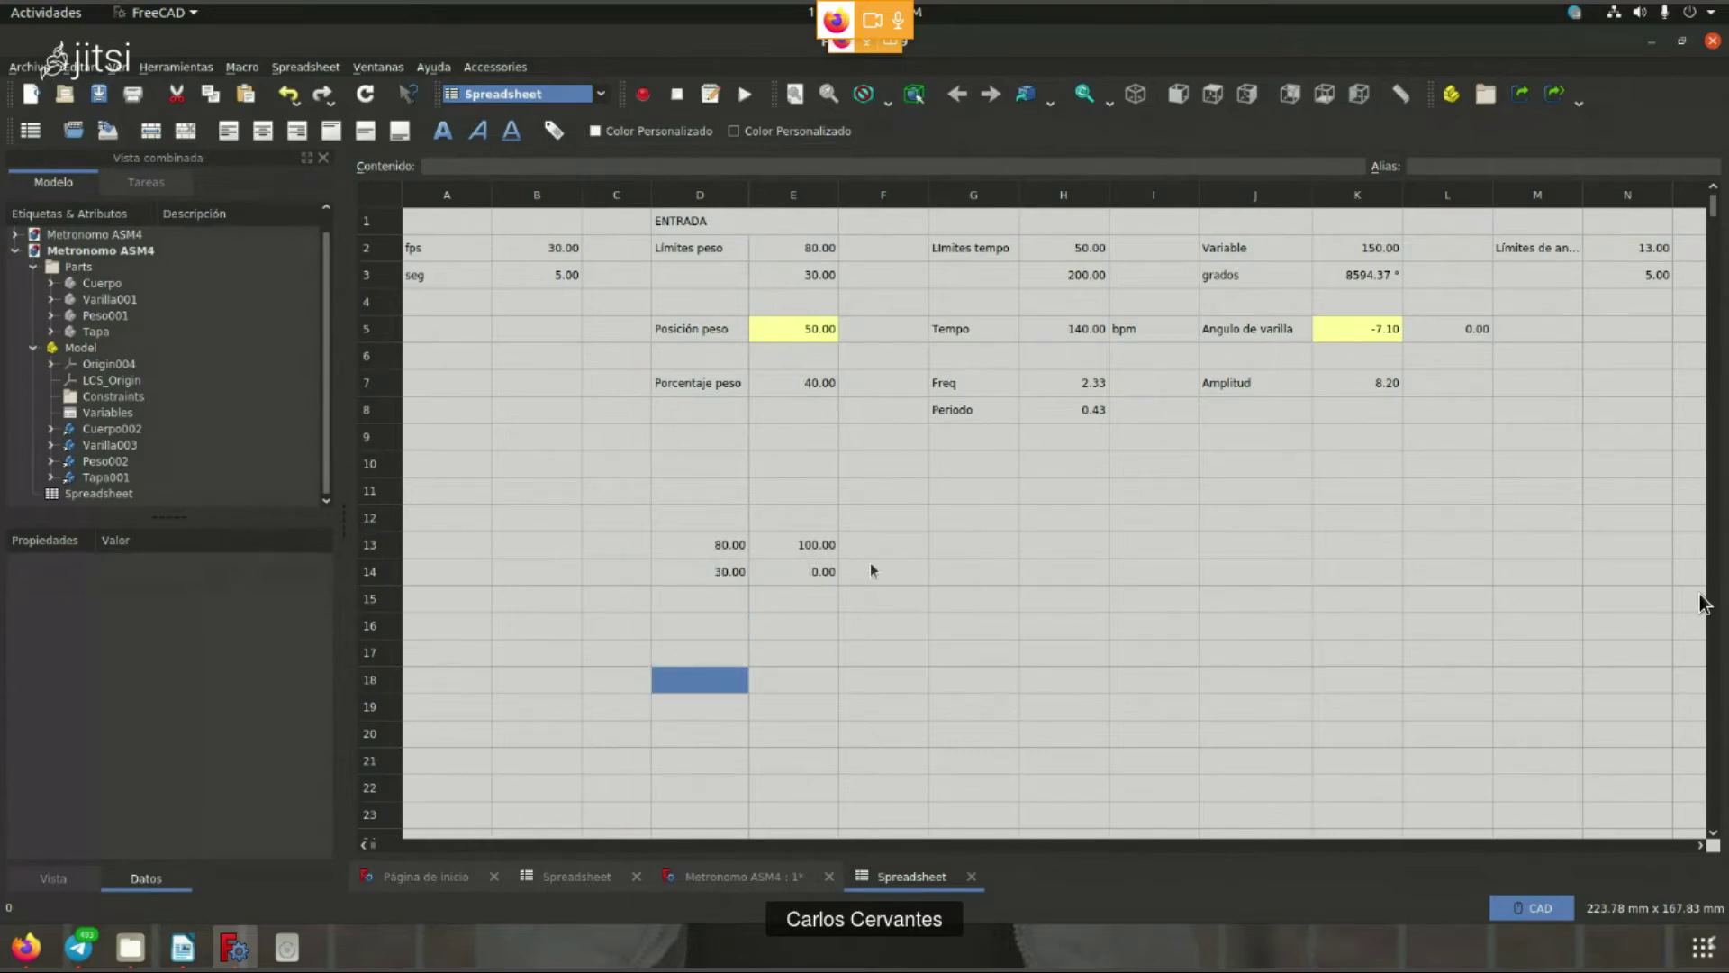
- Enter 0 and 0 in G14:H14 and 100 in H13, checking the block values
{"action": "left_click", "coordinate": [953, 580]}
{"action": "type", "text": "0"}
{"action": "key", "text": "Tab"}
{"action": "type", "text": "0"}
{"action": "left_click", "coordinate": [953, 580]}
{"action": "left_click", "coordinate": [793, 548]}
{"action": "left_click", "coordinate": [1074, 548]}
{"action": "type", "text": "100"}
{"action": "key", "text": "Return"}
{"action": "left_click", "coordinate": [730, 582]}
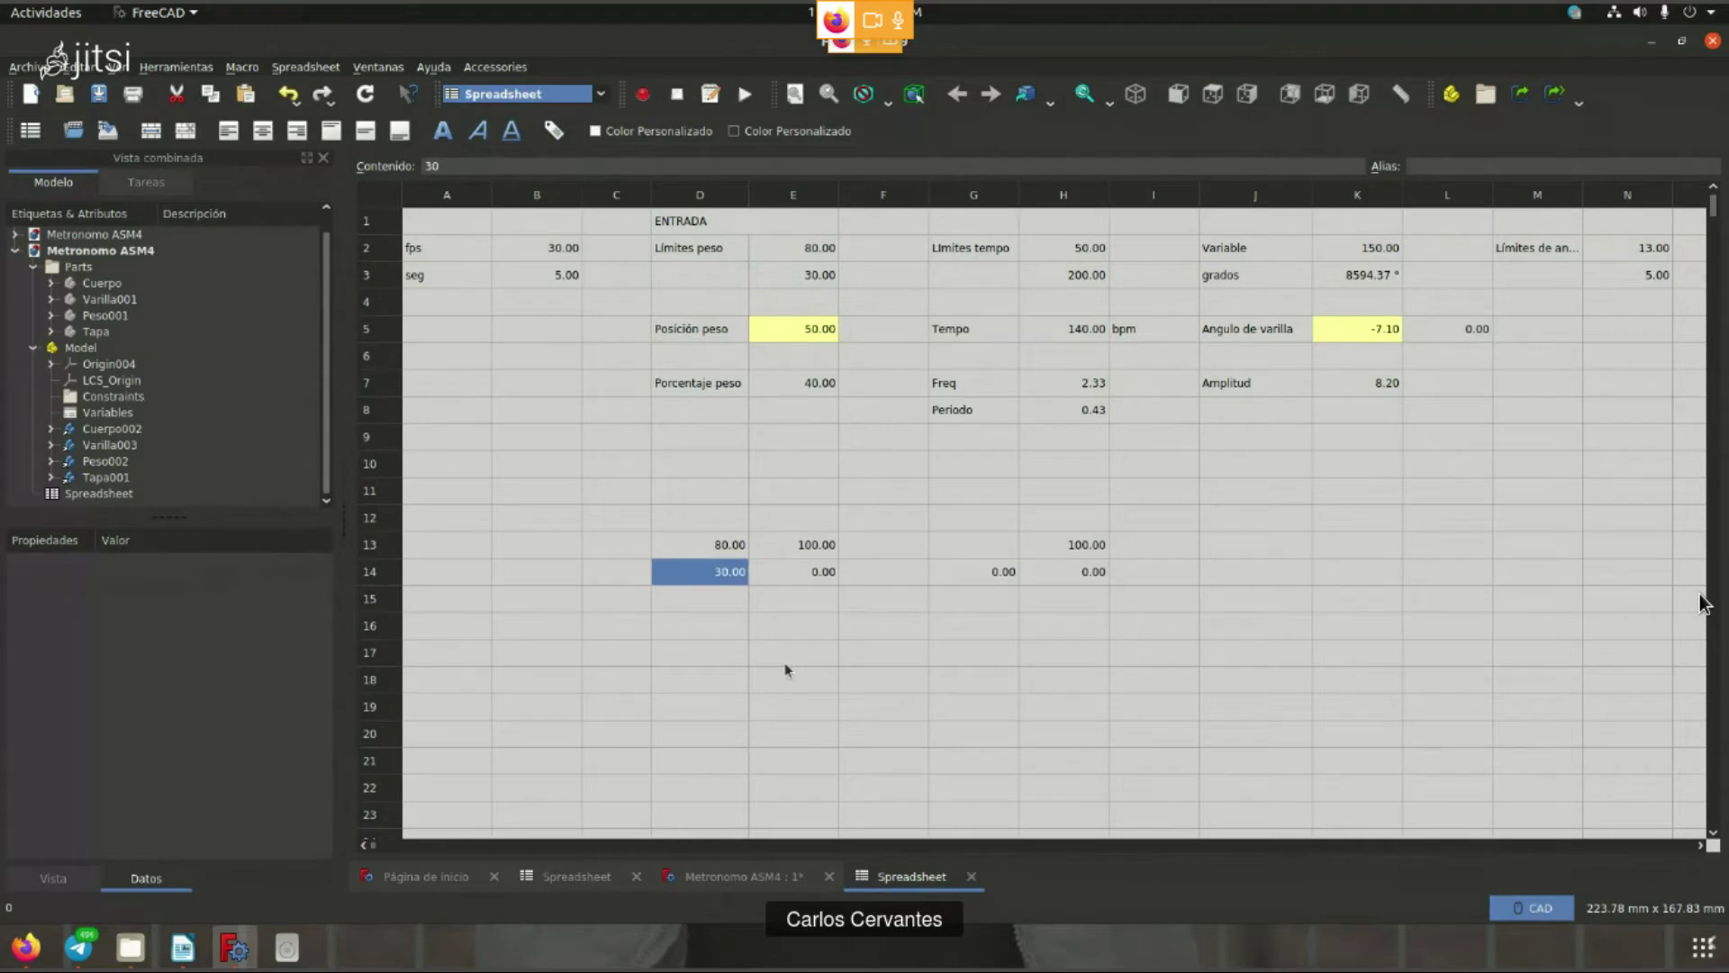
{"action": "left_click", "coordinate": [1000, 581]}
{"action": "left_click", "coordinate": [712, 547]}
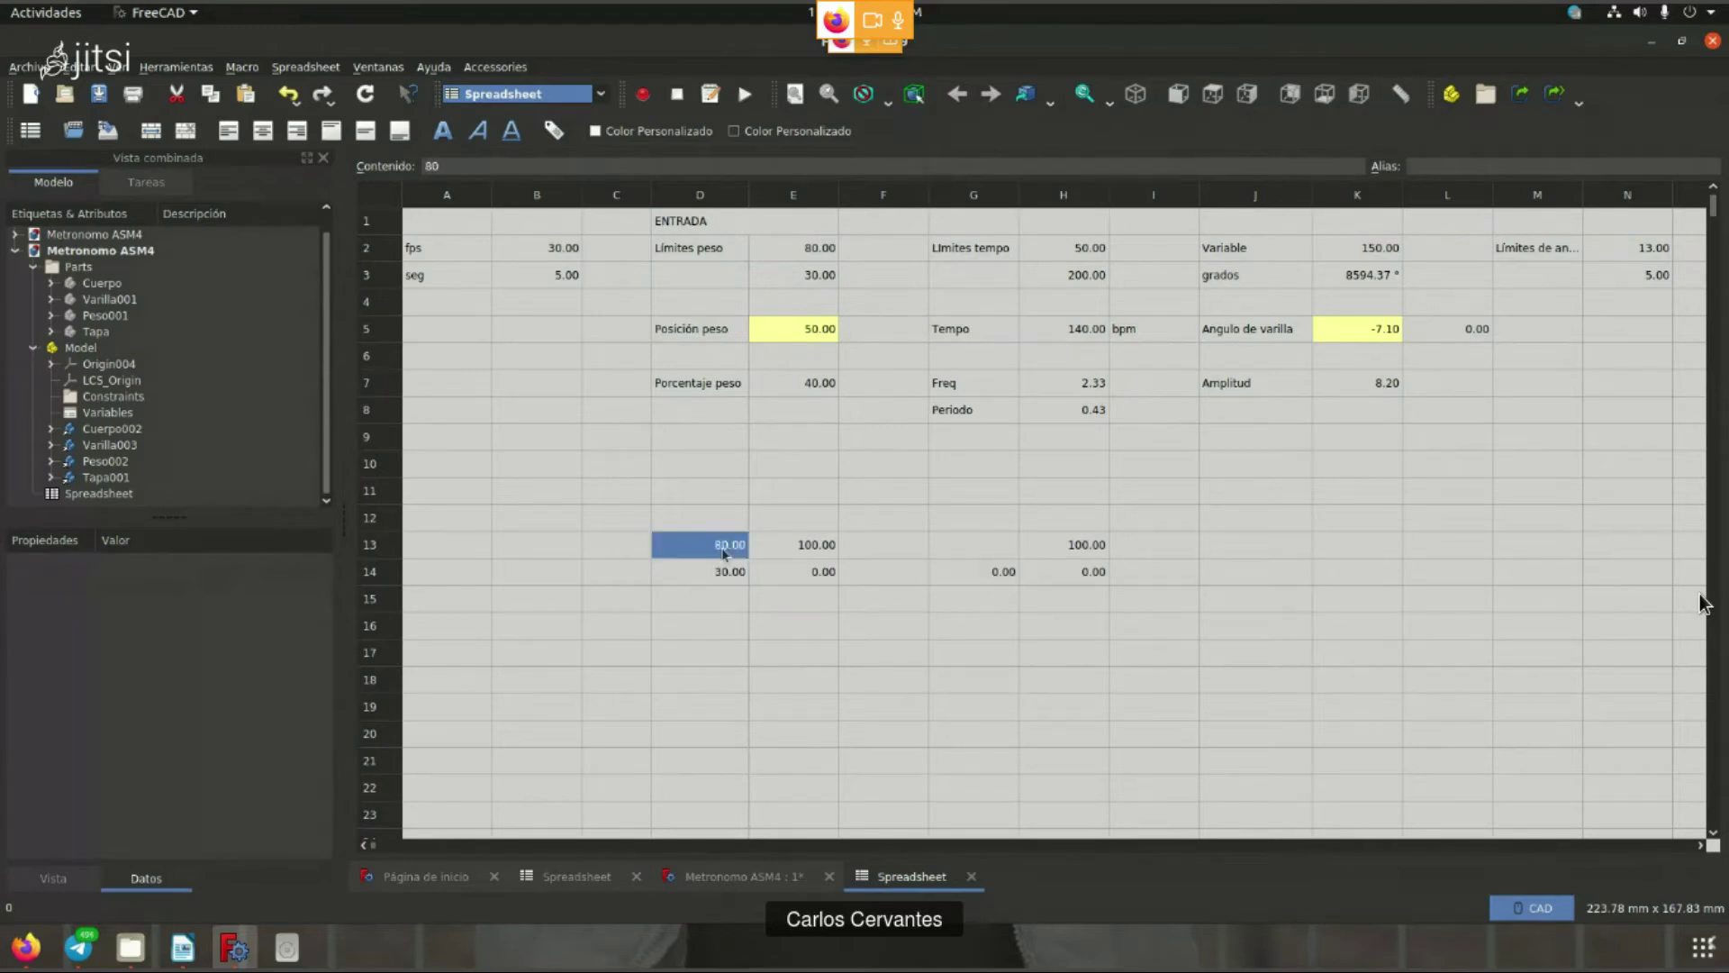
{"action": "left_click", "coordinate": [741, 575]}
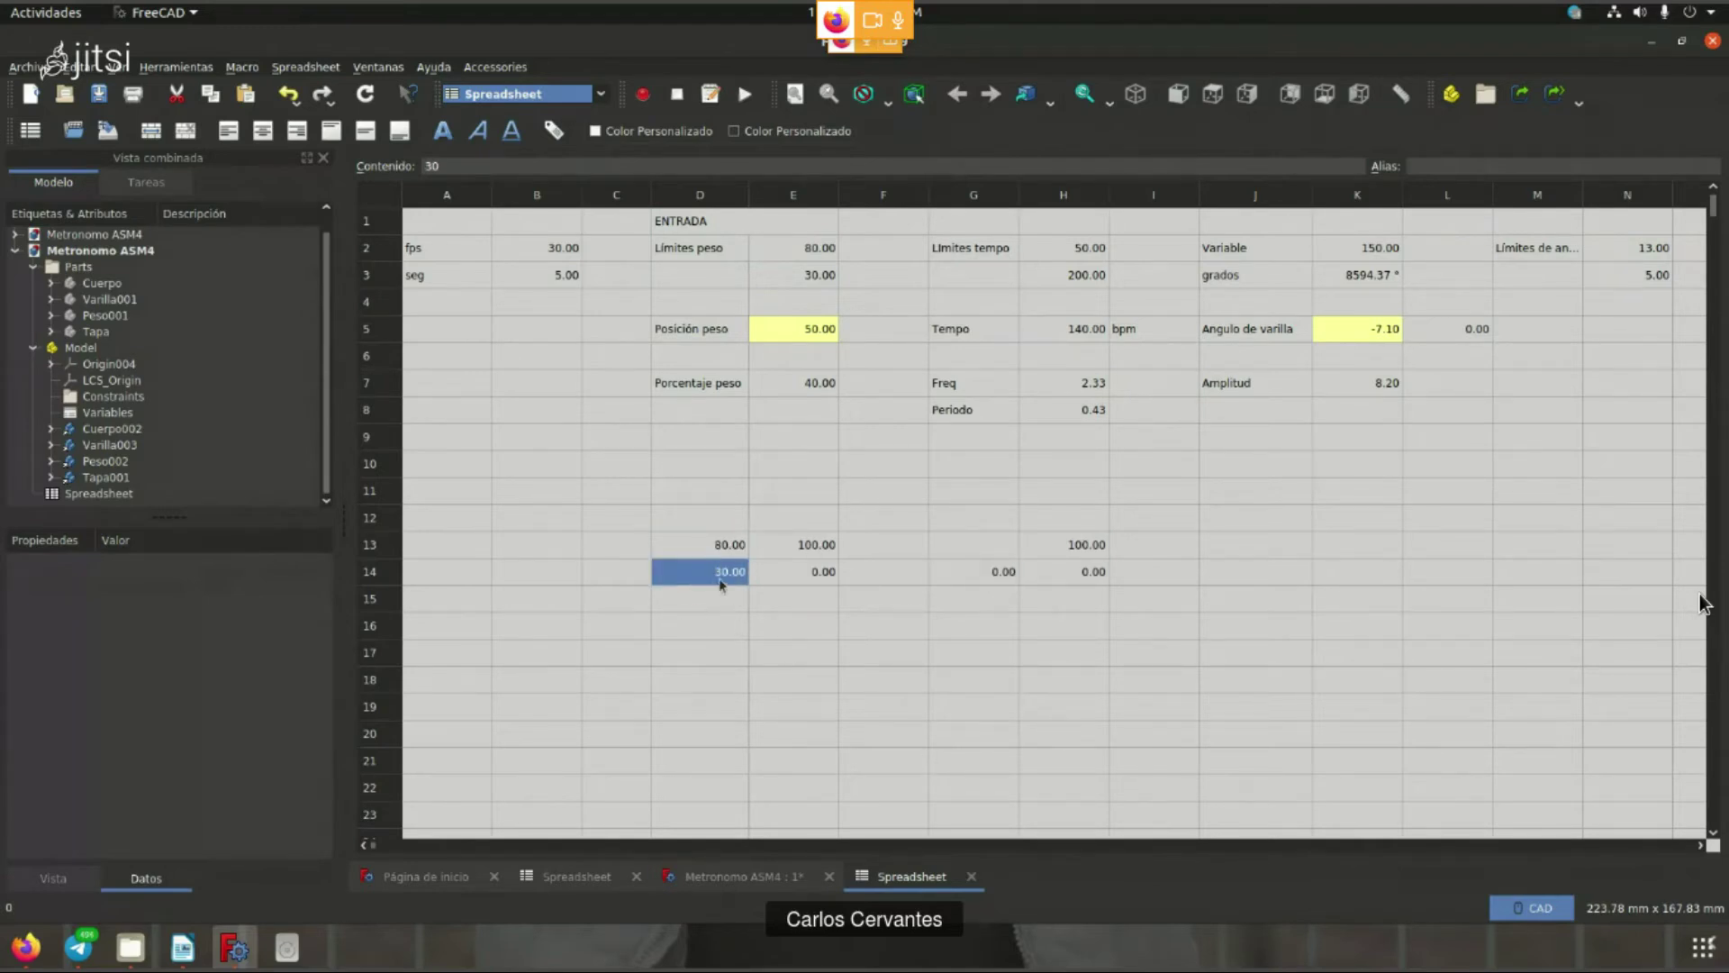
- Paste 50 into G13 to complete the G13:H14 mapping block
{"action": "left_click", "coordinate": [980, 554]}
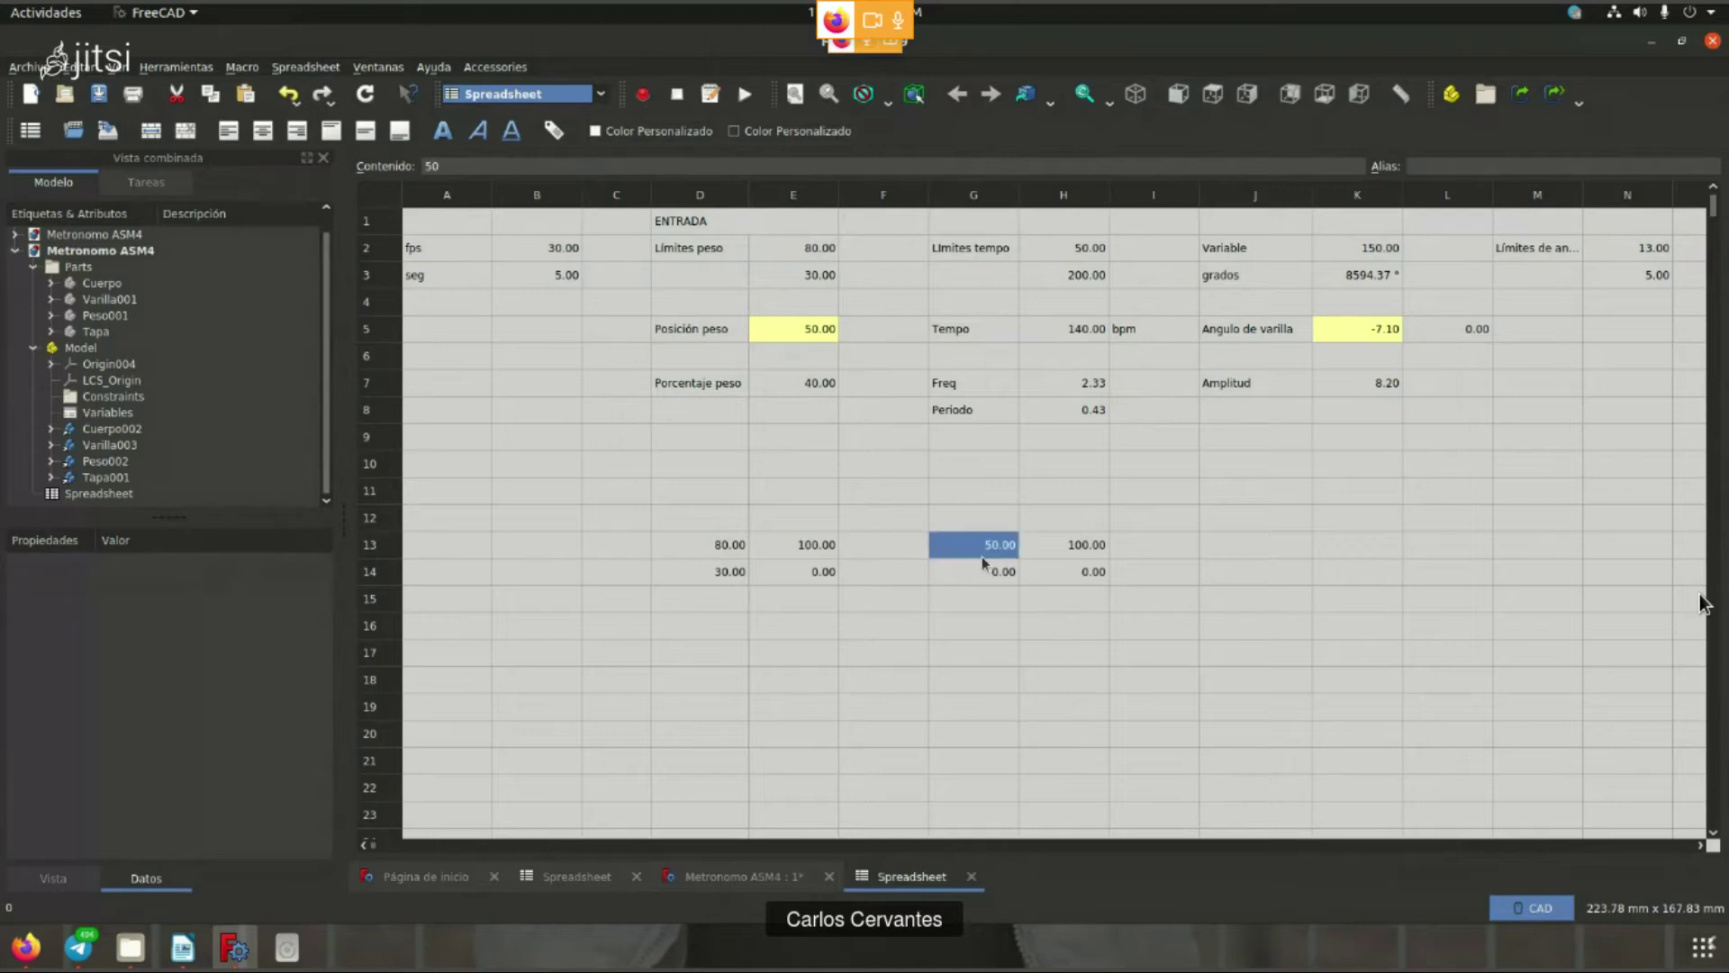
{"action": "key", "text": "ctrl+v"}
{"action": "left_click", "coordinate": [1051, 666]}
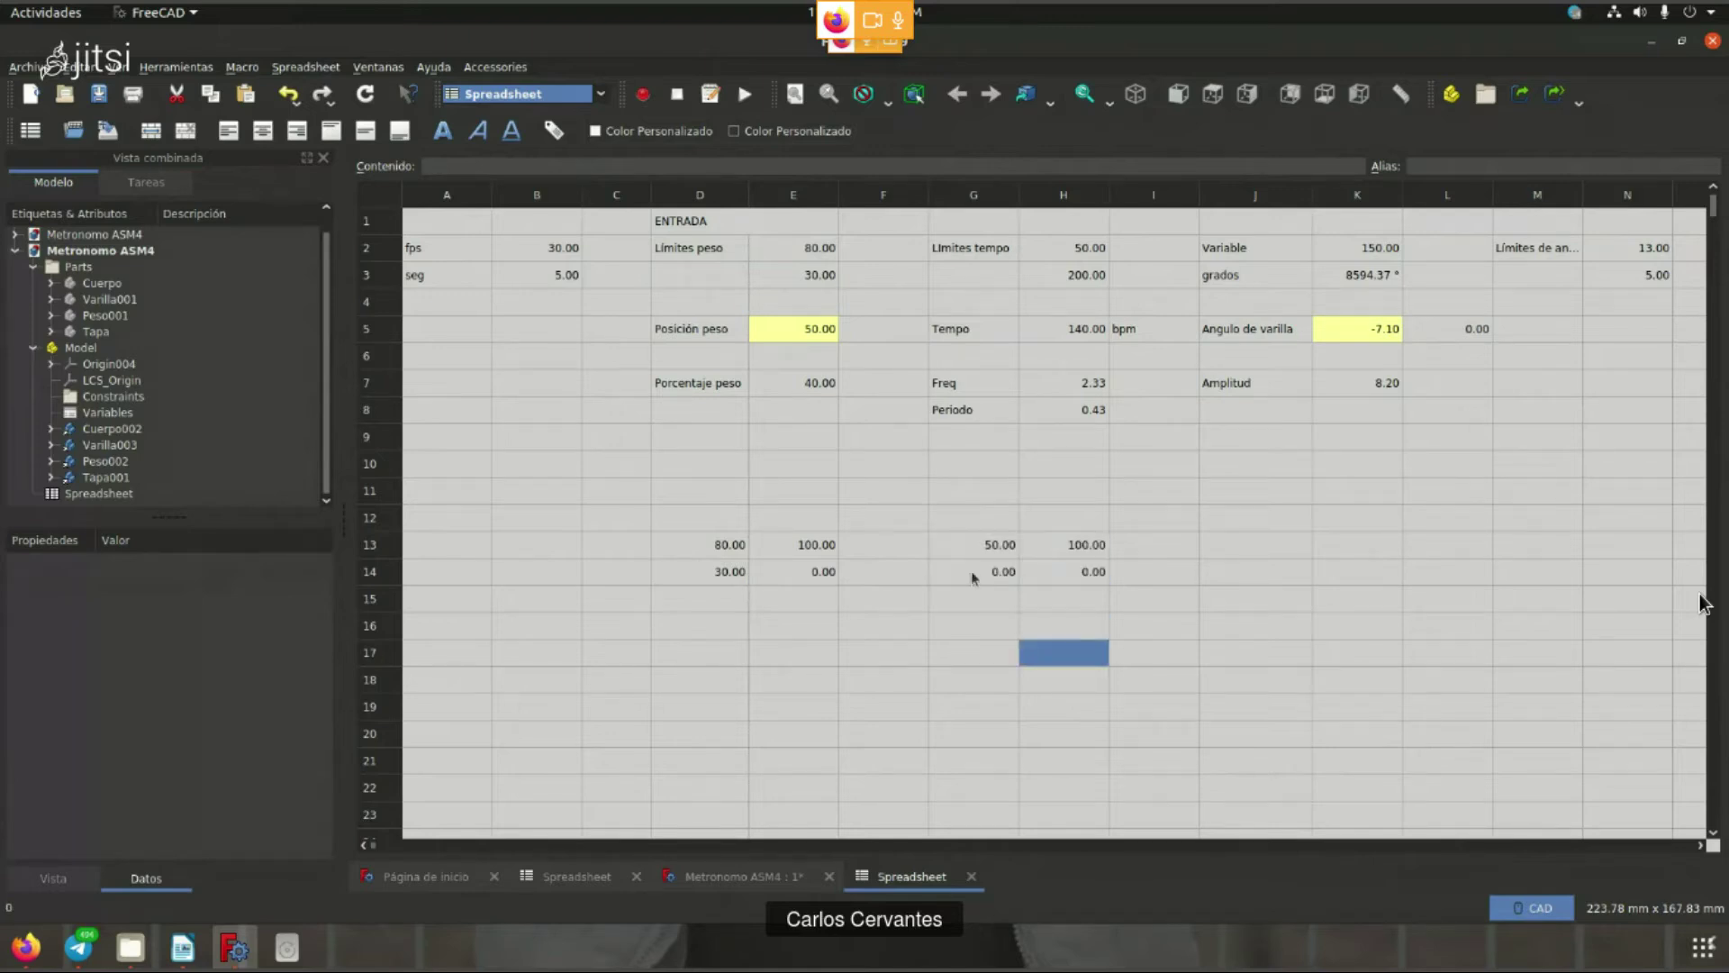
{"action": "left_click", "coordinate": [1067, 573]}
{"action": "left_click_drag", "start_coordinate": [991, 551], "coordinate": [1058, 551]}
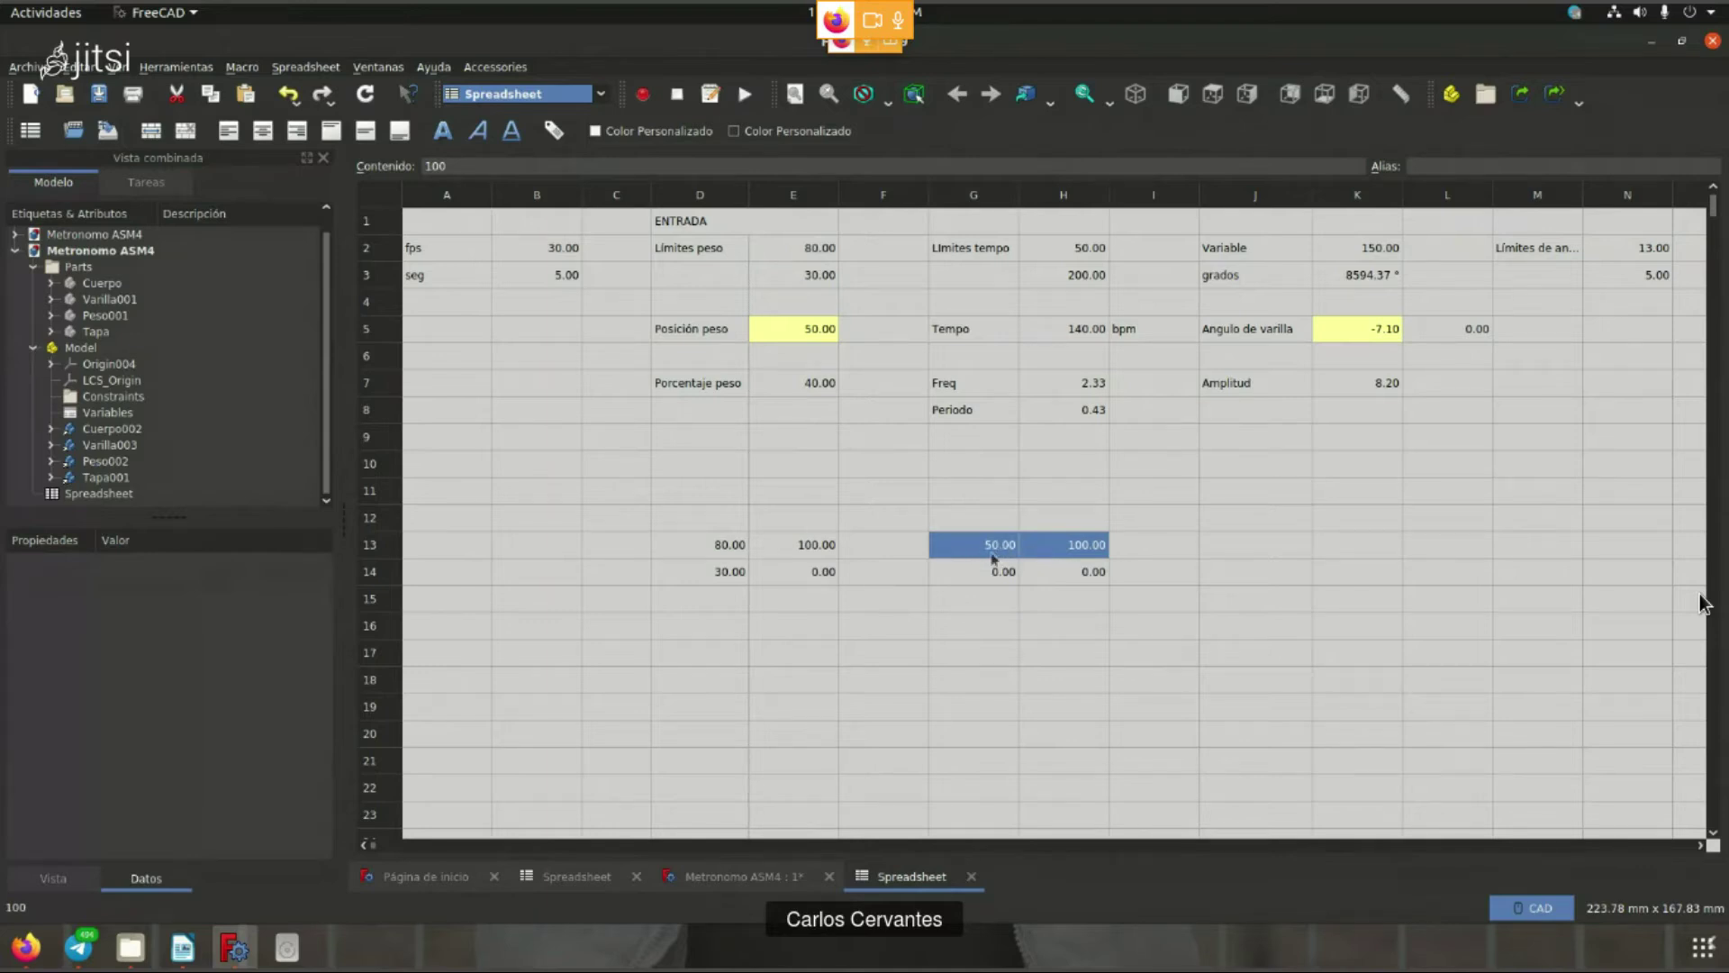
{"action": "left_click", "coordinate": [727, 577]}
{"action": "key", "text": "Down"}
{"action": "key", "text": "Down"}
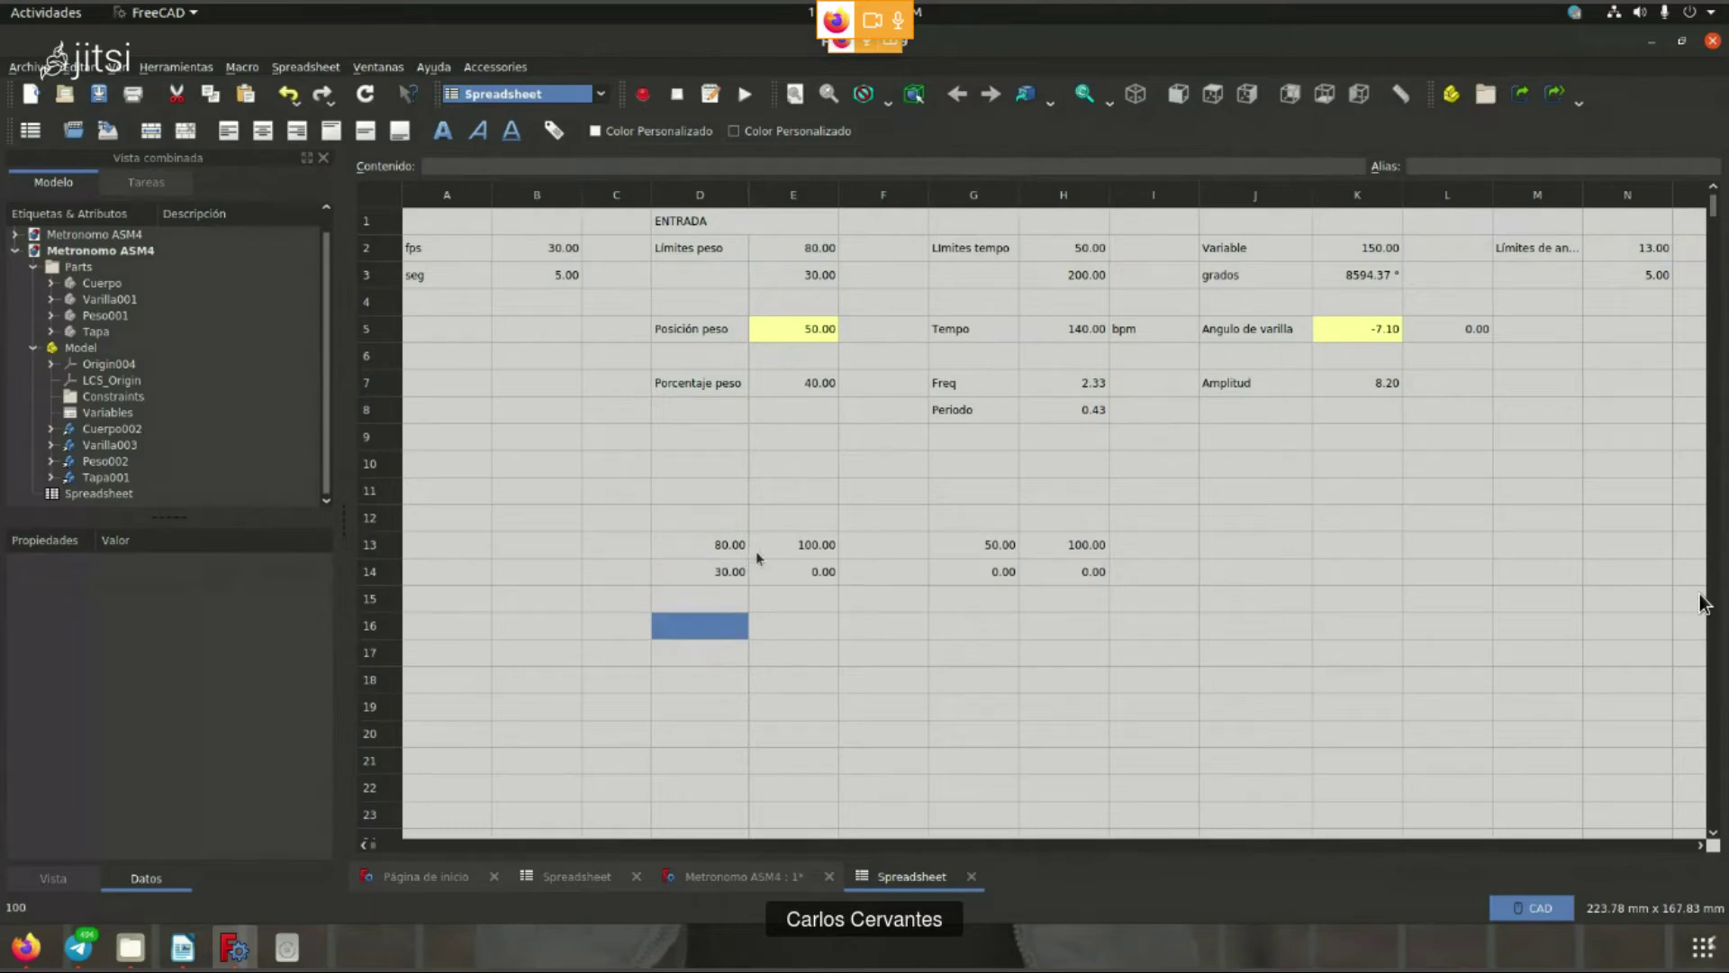
- Enter -30 in F13 and review the (E5 - 30) part of the E7 formula
{"action": "left_click", "coordinate": [891, 548]}
{"action": "type", "text": "-30"}
{"action": "key", "text": "Return"}
{"action": "left_click", "coordinate": [919, 621]}
{"action": "left_click_drag", "start_coordinate": [703, 545], "coordinate": [973, 545]}
{"action": "left_click", "coordinate": [973, 599]}
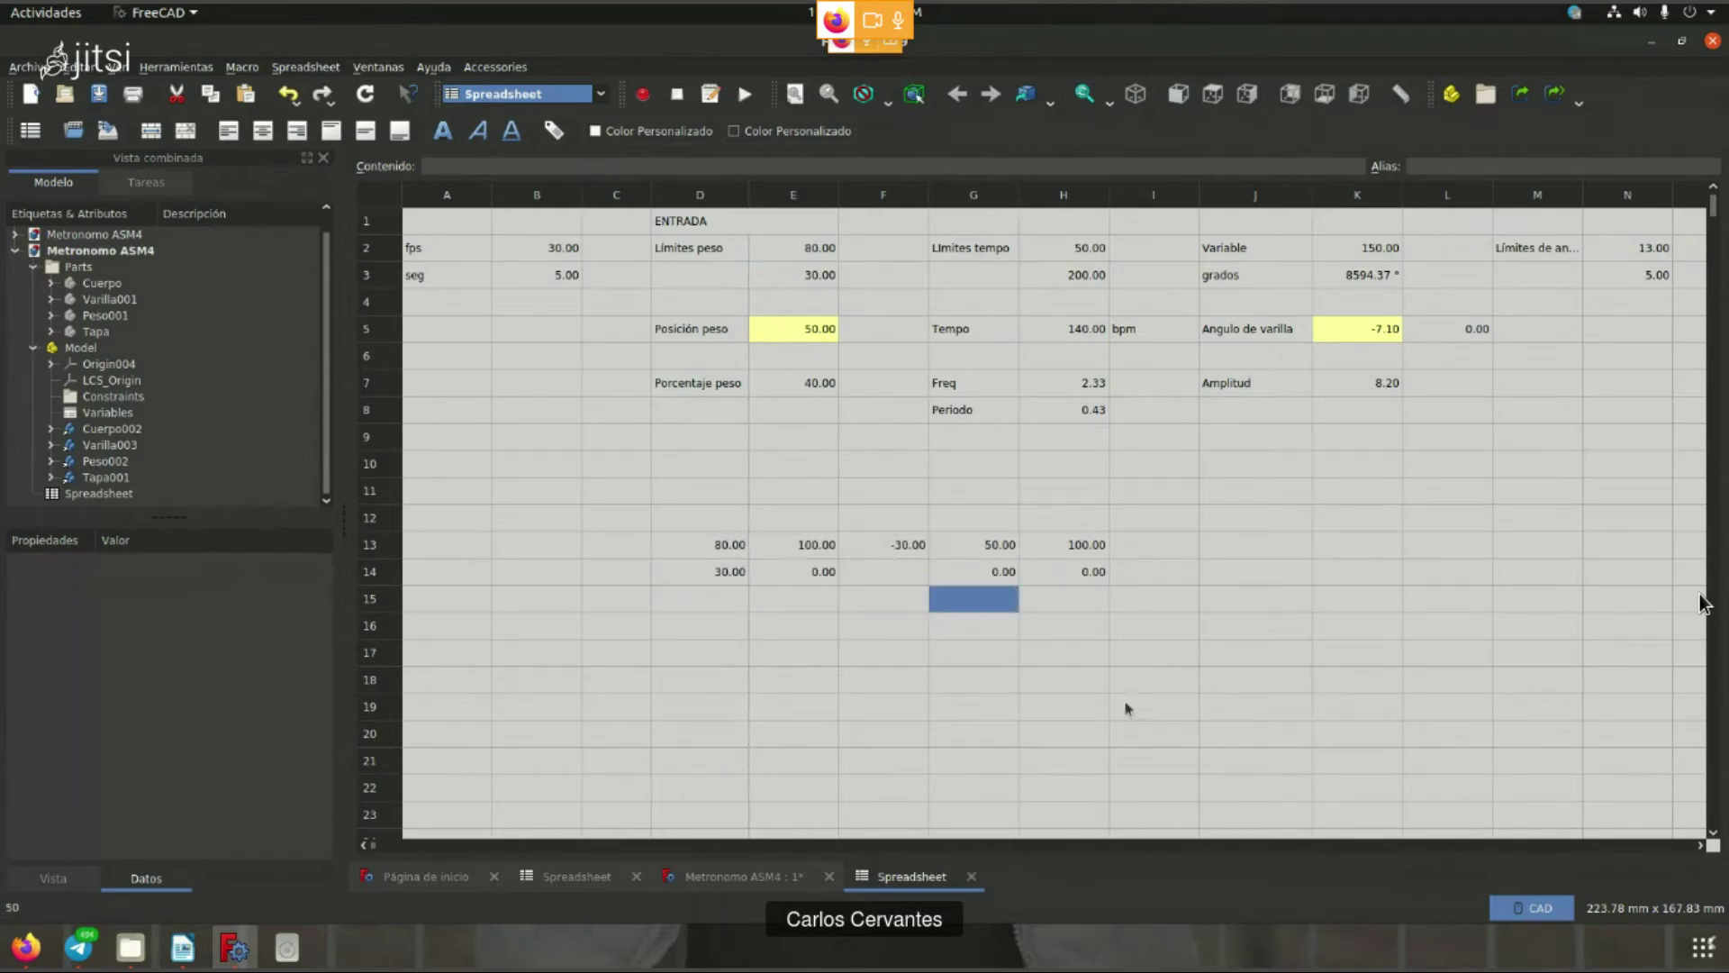
{"action": "left_click", "coordinate": [821, 387]}
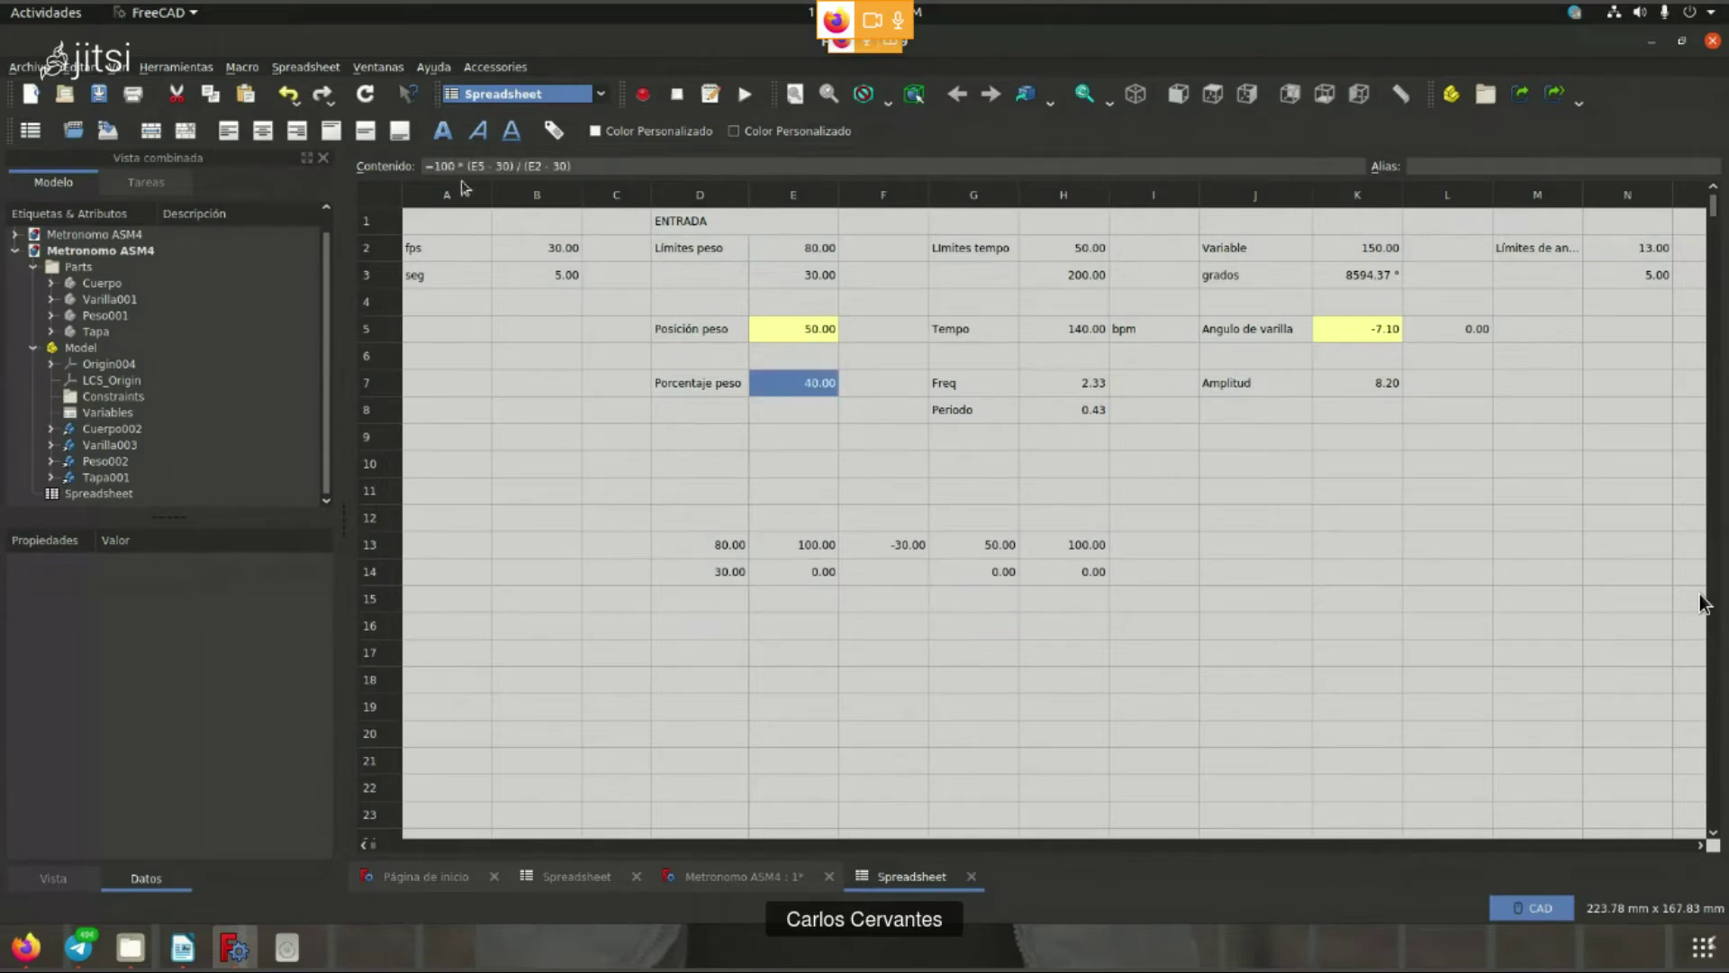
{"action": "left_click_drag", "start_coordinate": [468, 166], "coordinate": [506, 166]}
- Compare the weight limits E2:E3 and percentage E7 with the rule-of-three image in Firefox
{"action": "key", "text": "alt+Tab"}
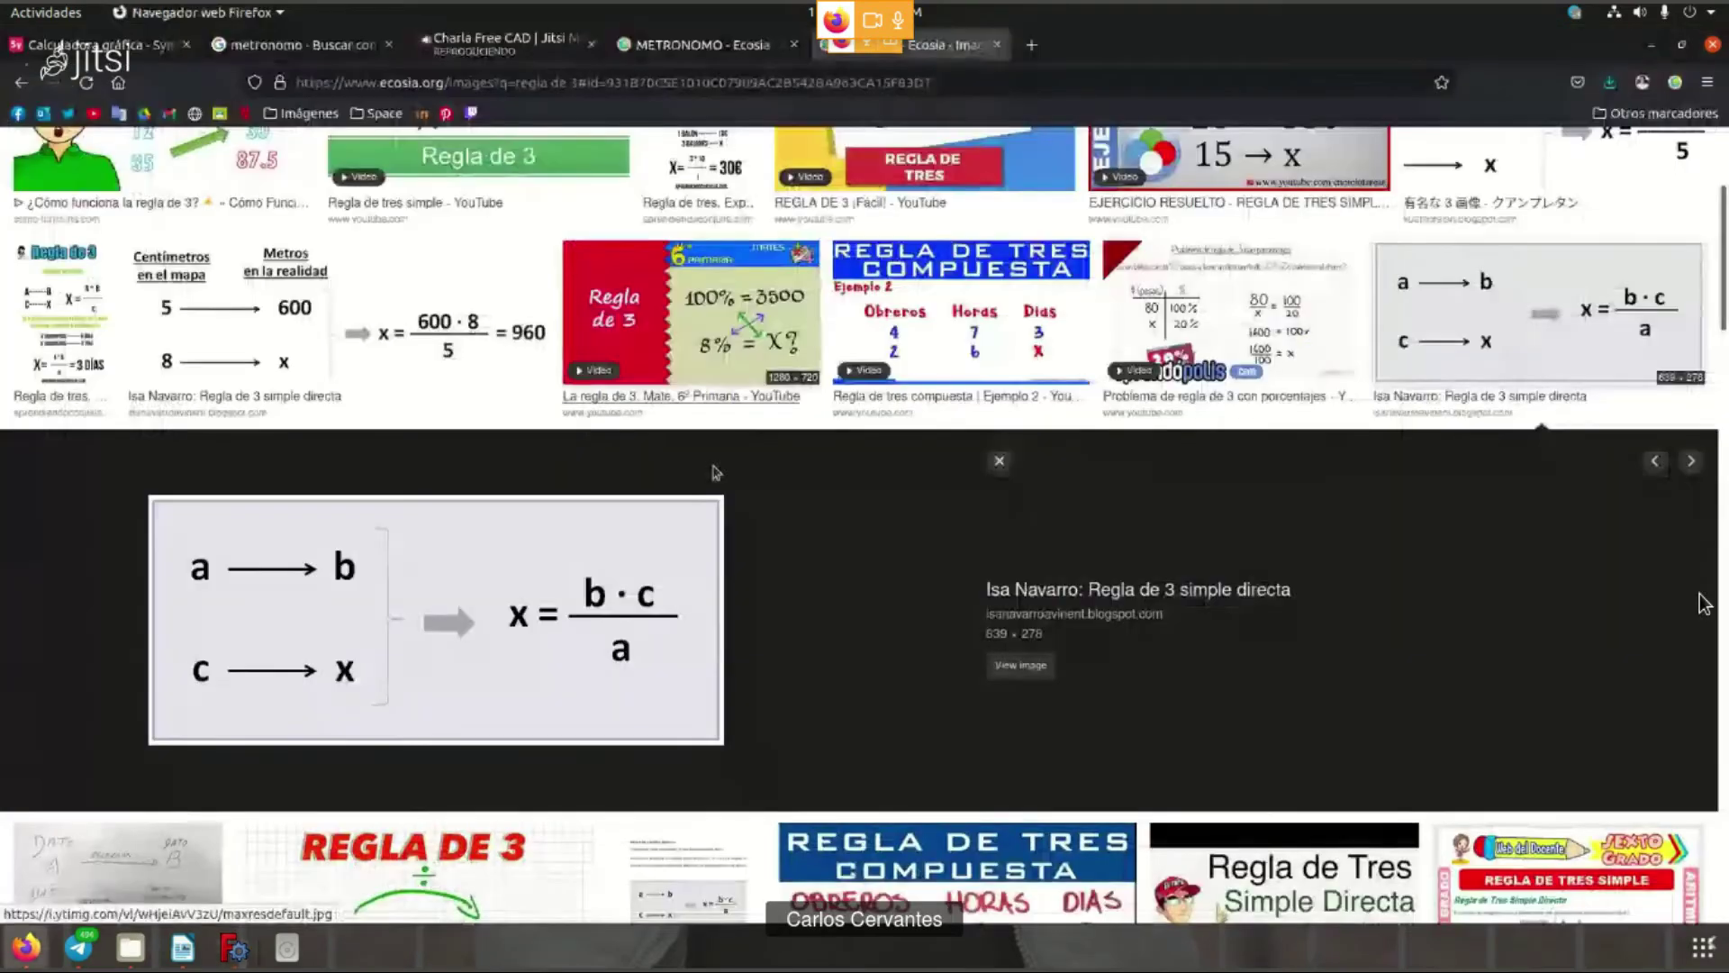
{"action": "key", "text": "alt+Tab"}
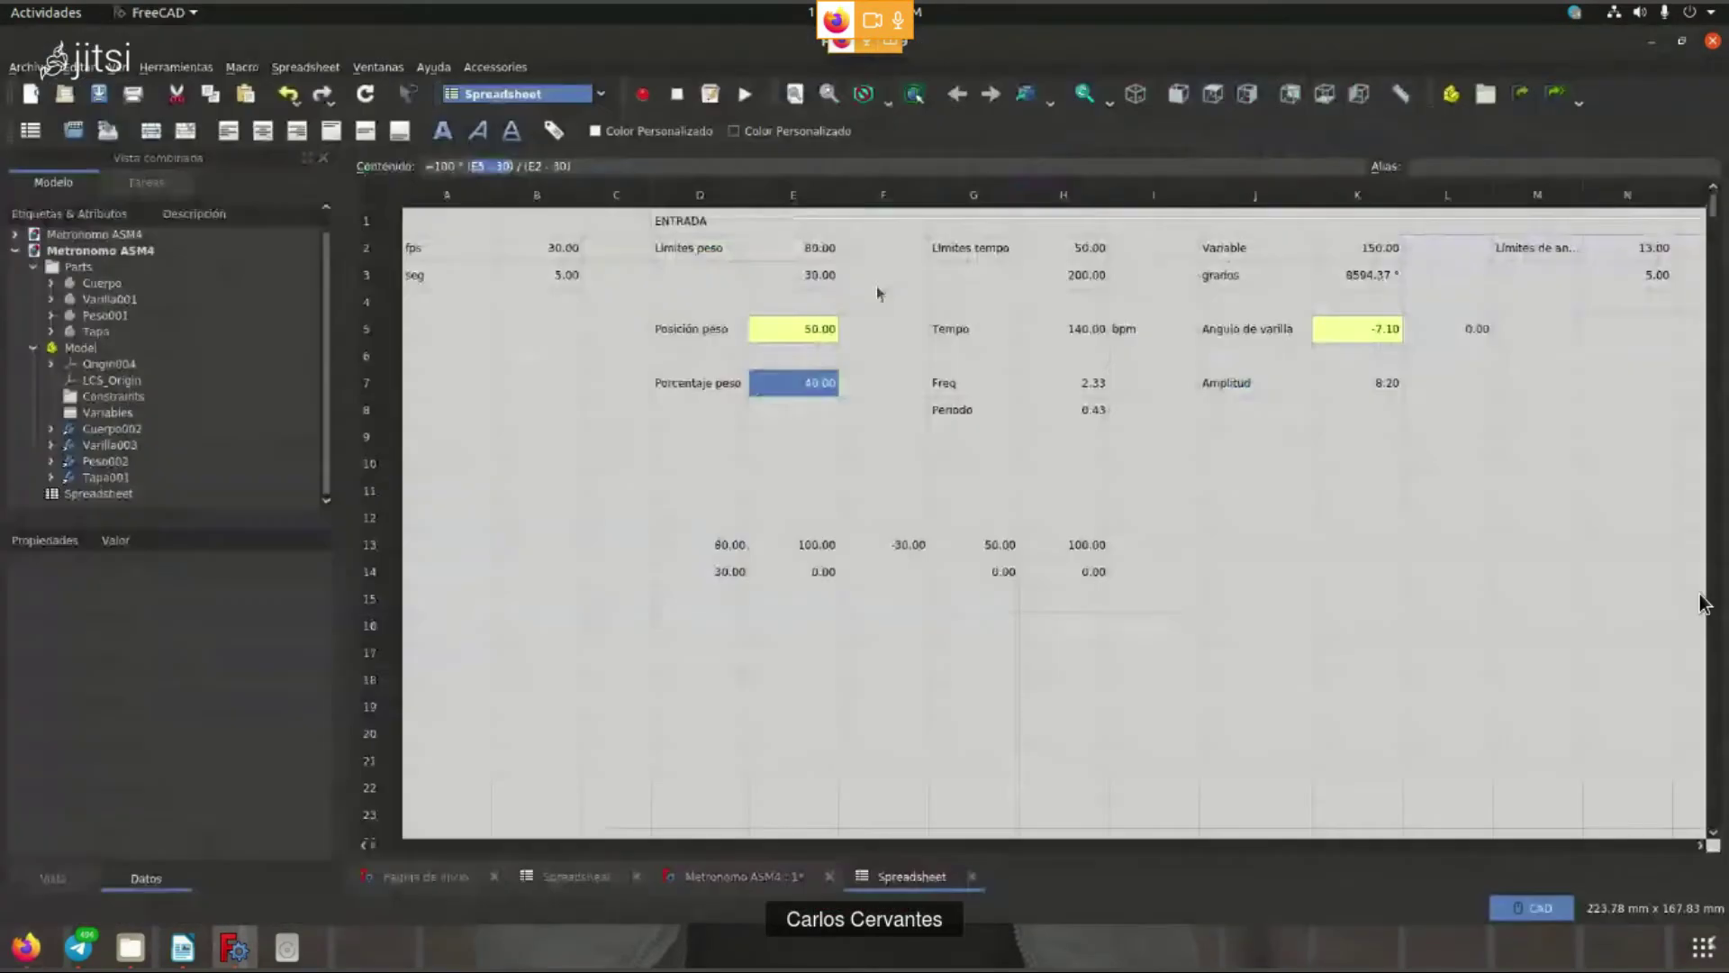
{"action": "left_click_drag", "start_coordinate": [792, 248], "coordinate": [807, 278]}
{"action": "left_click", "coordinate": [808, 378]}
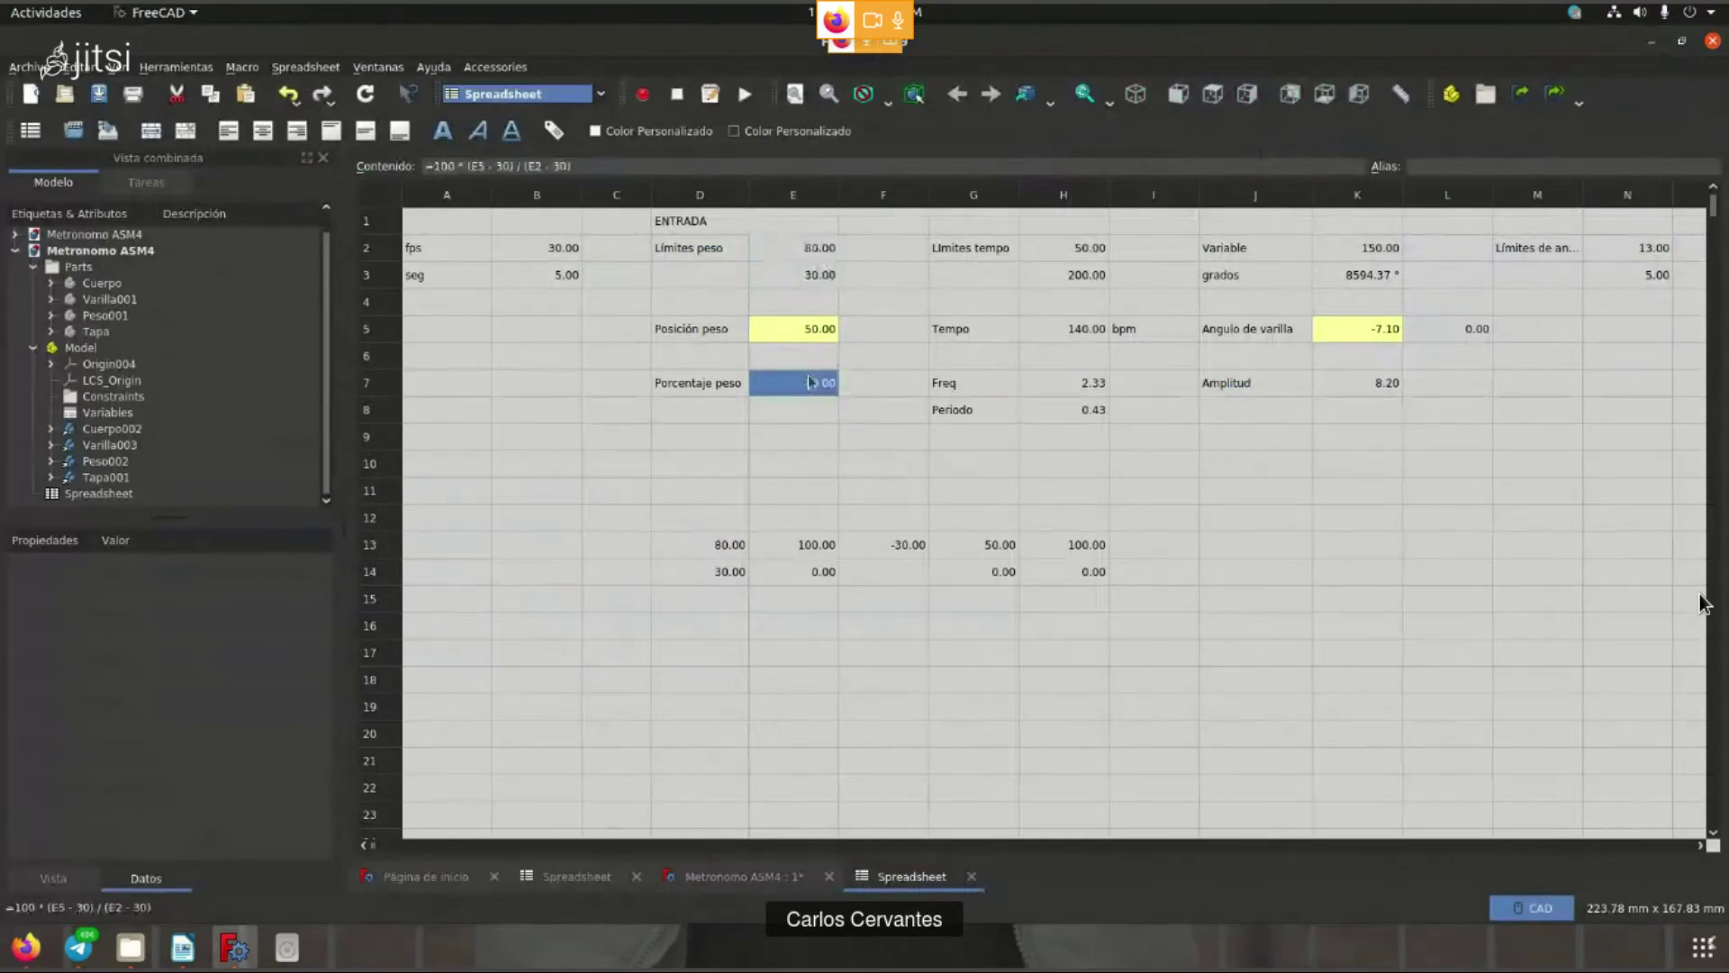
{"action": "key", "text": "alt+Tab"}
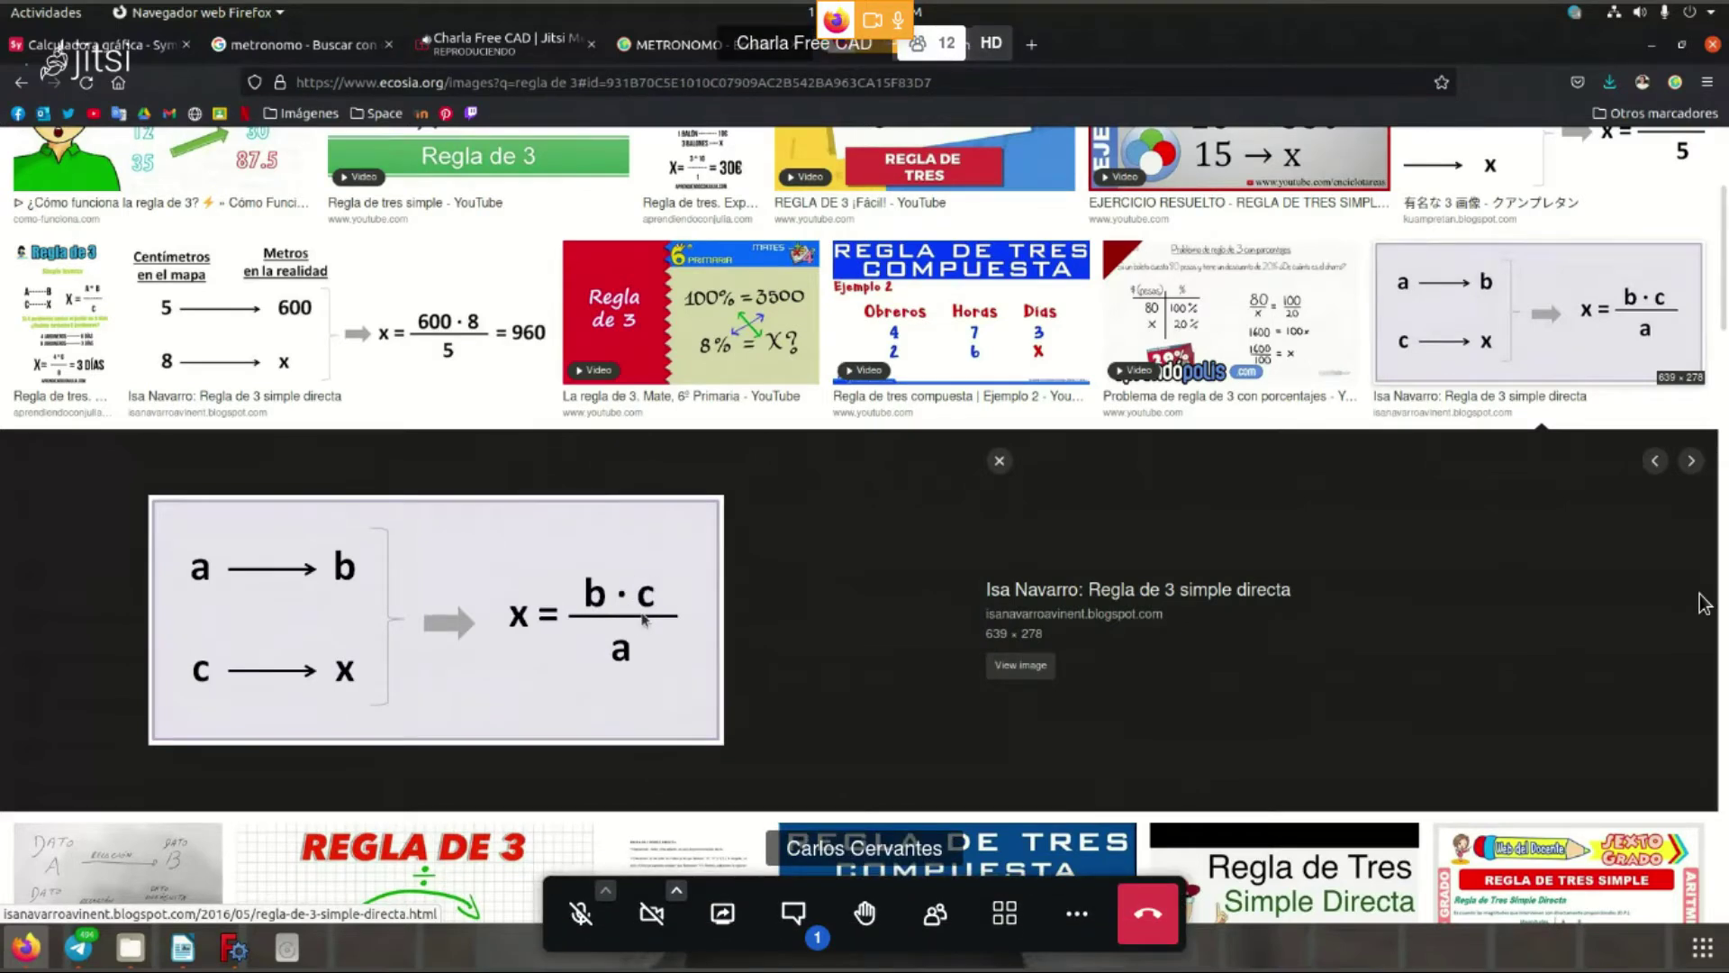
{"action": "key", "text": "alt+Tab"}
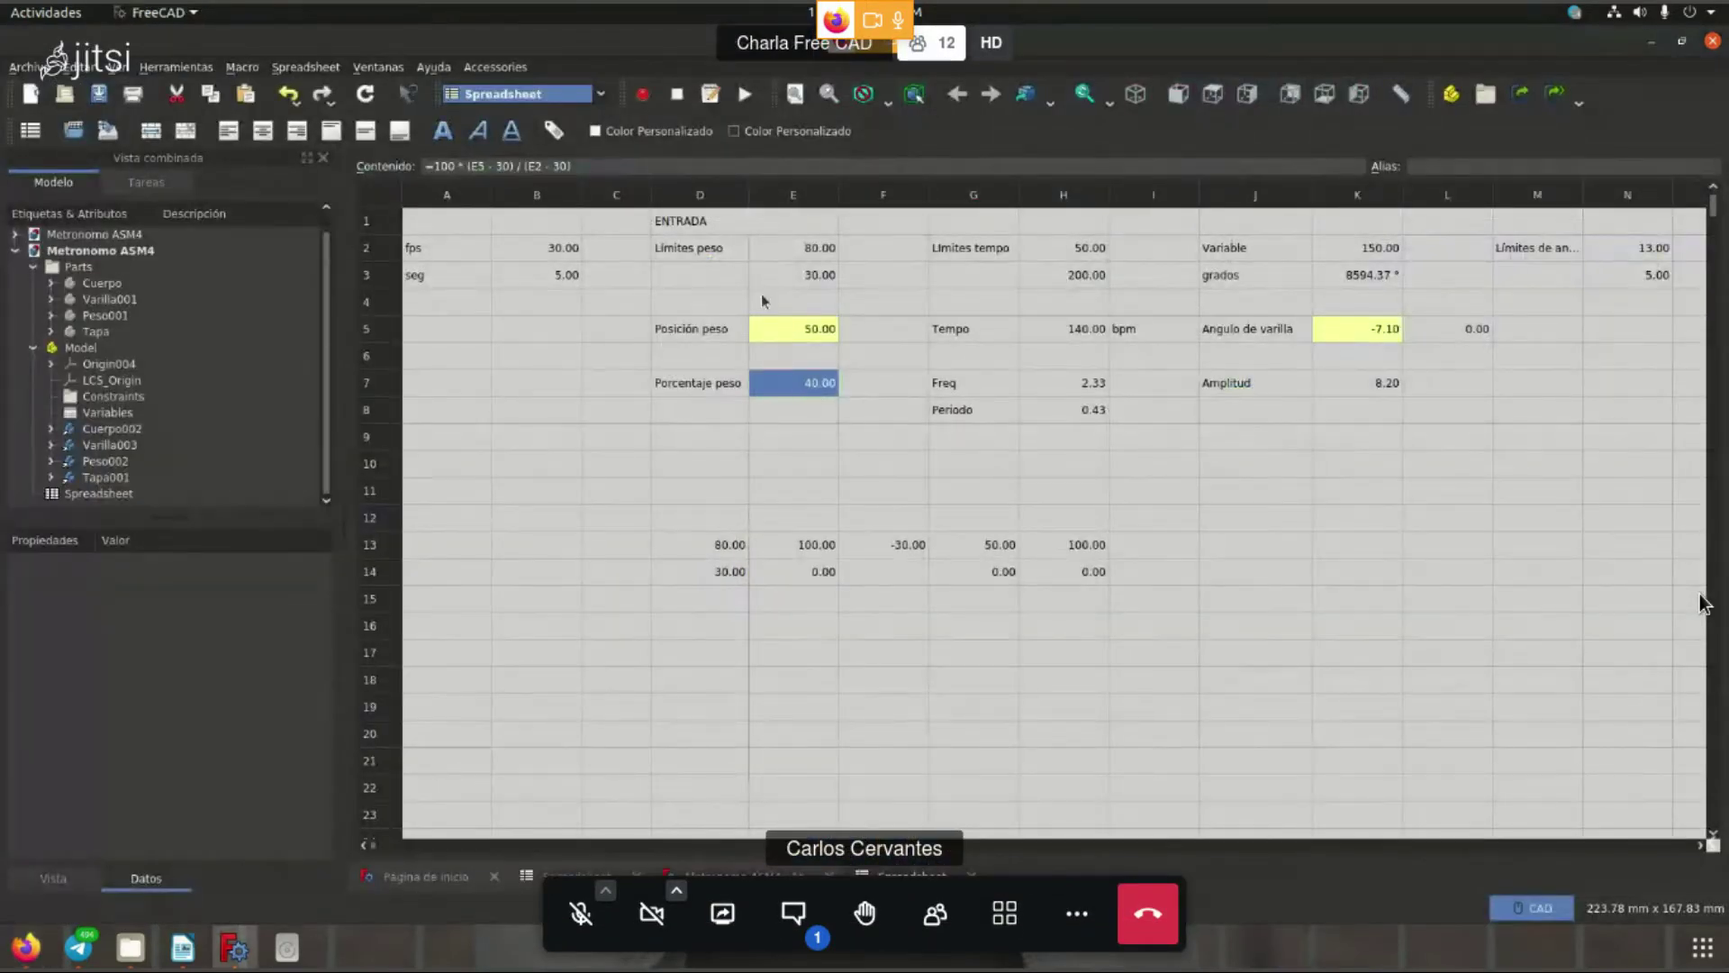
{"action": "key", "text": "alt+Tab"}
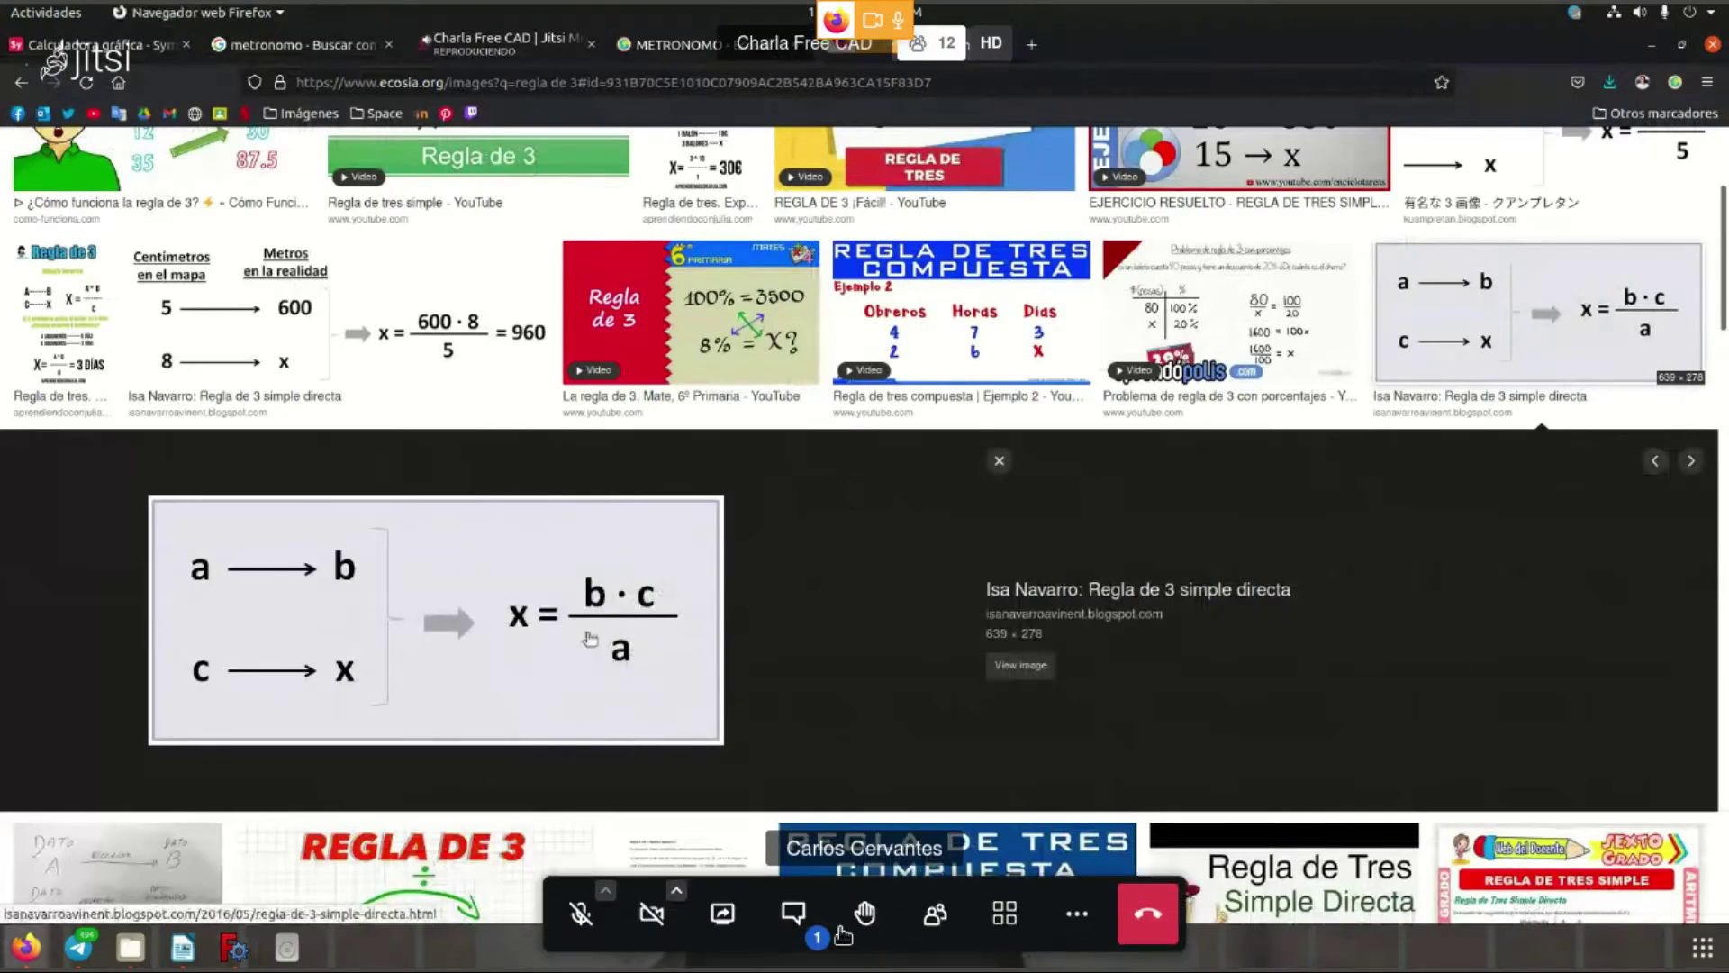
{"action": "left_click", "coordinate": [793, 913]}
- Send 'que navegador estas usando? puedes probar con firefox' in the chat and close it
{"action": "scroll", "coordinate": [238, 602], "scroll_direction": "down", "scroll_amount": 1}
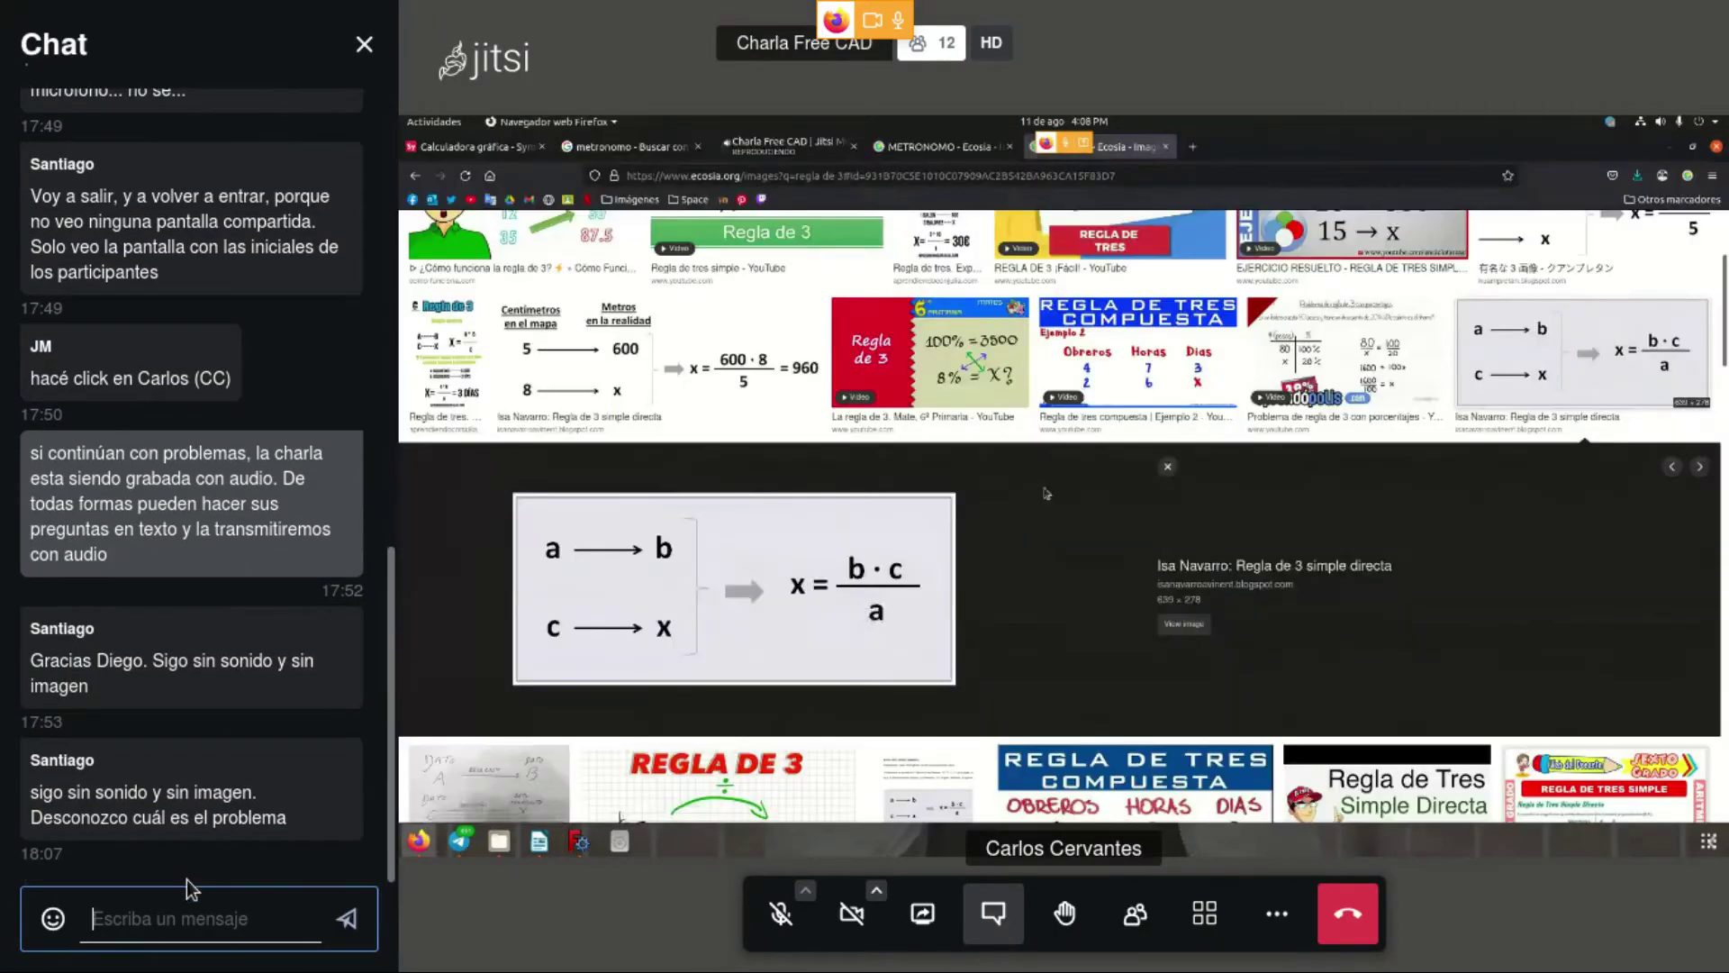
{"action": "type", "text": "prueba con"}
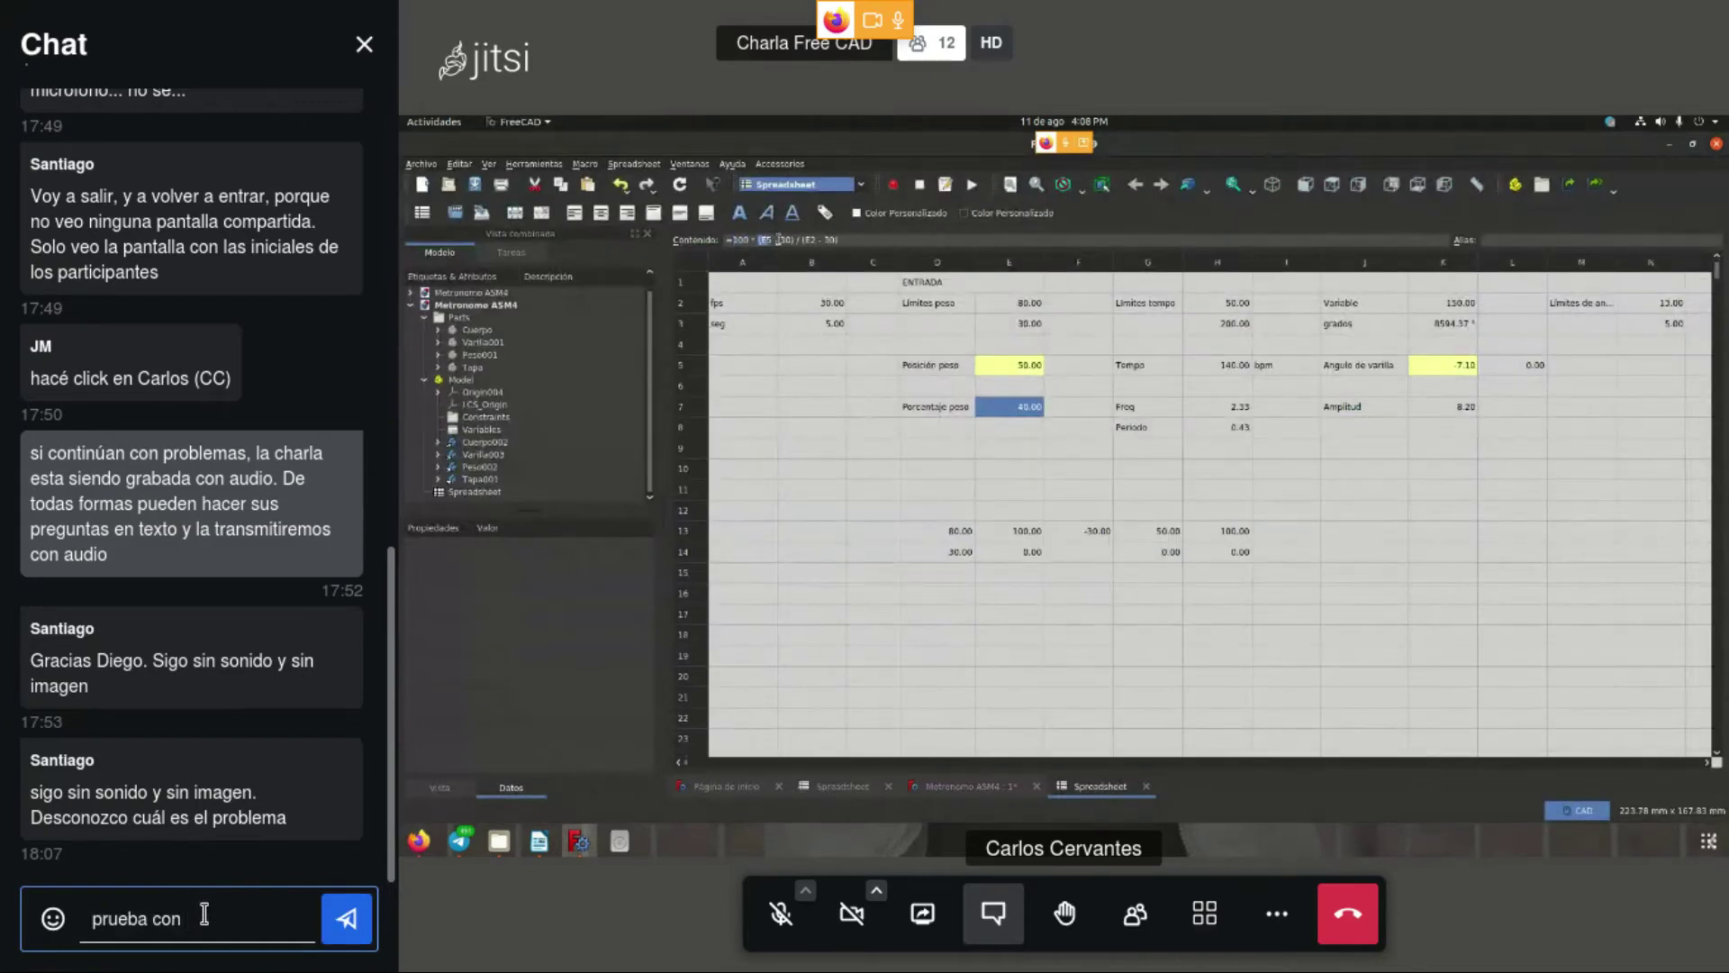
{"action": "key", "text": "BackSpace"}
{"action": "key", "text": "BackSpace"}
{"action": "key", "text": "BackSpace"}
{"action": "key", "text": "BackSpace"}
{"action": "key", "text": "BackSpace"}
{"action": "key", "text": "BackSpace"}
{"action": "type", "text": "que navegador estas usando? puedes probar con firefox"}
{"action": "key", "text": "Return"}
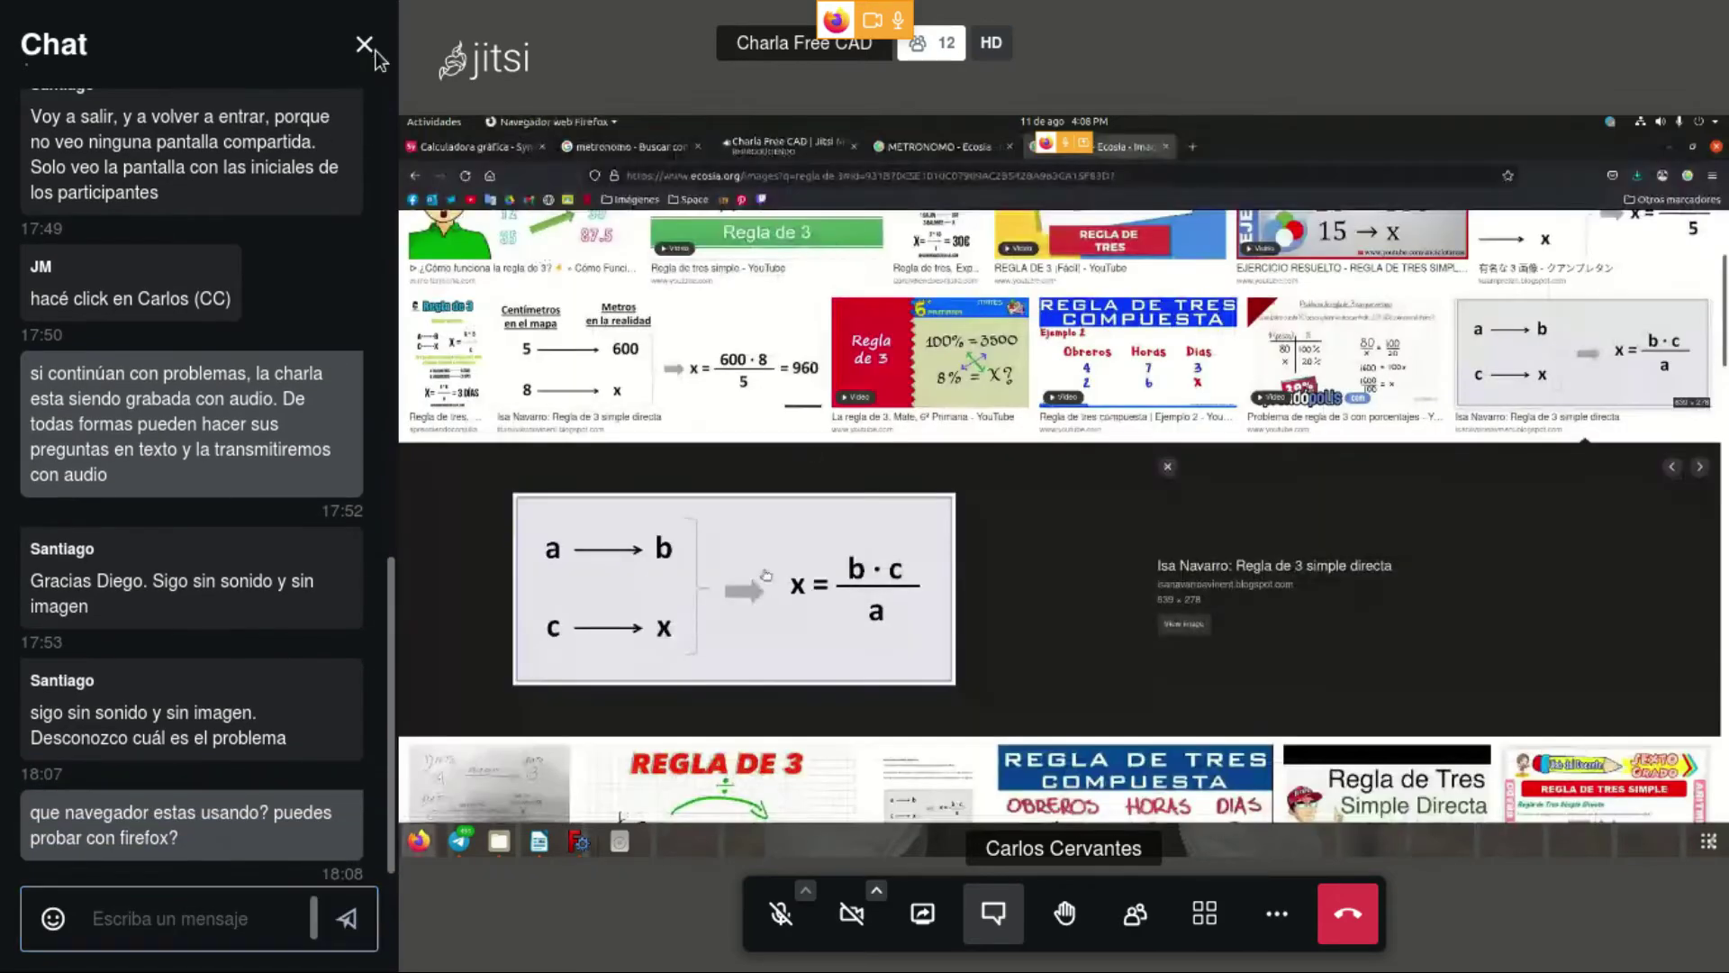
{"action": "left_click", "coordinate": [363, 44]}
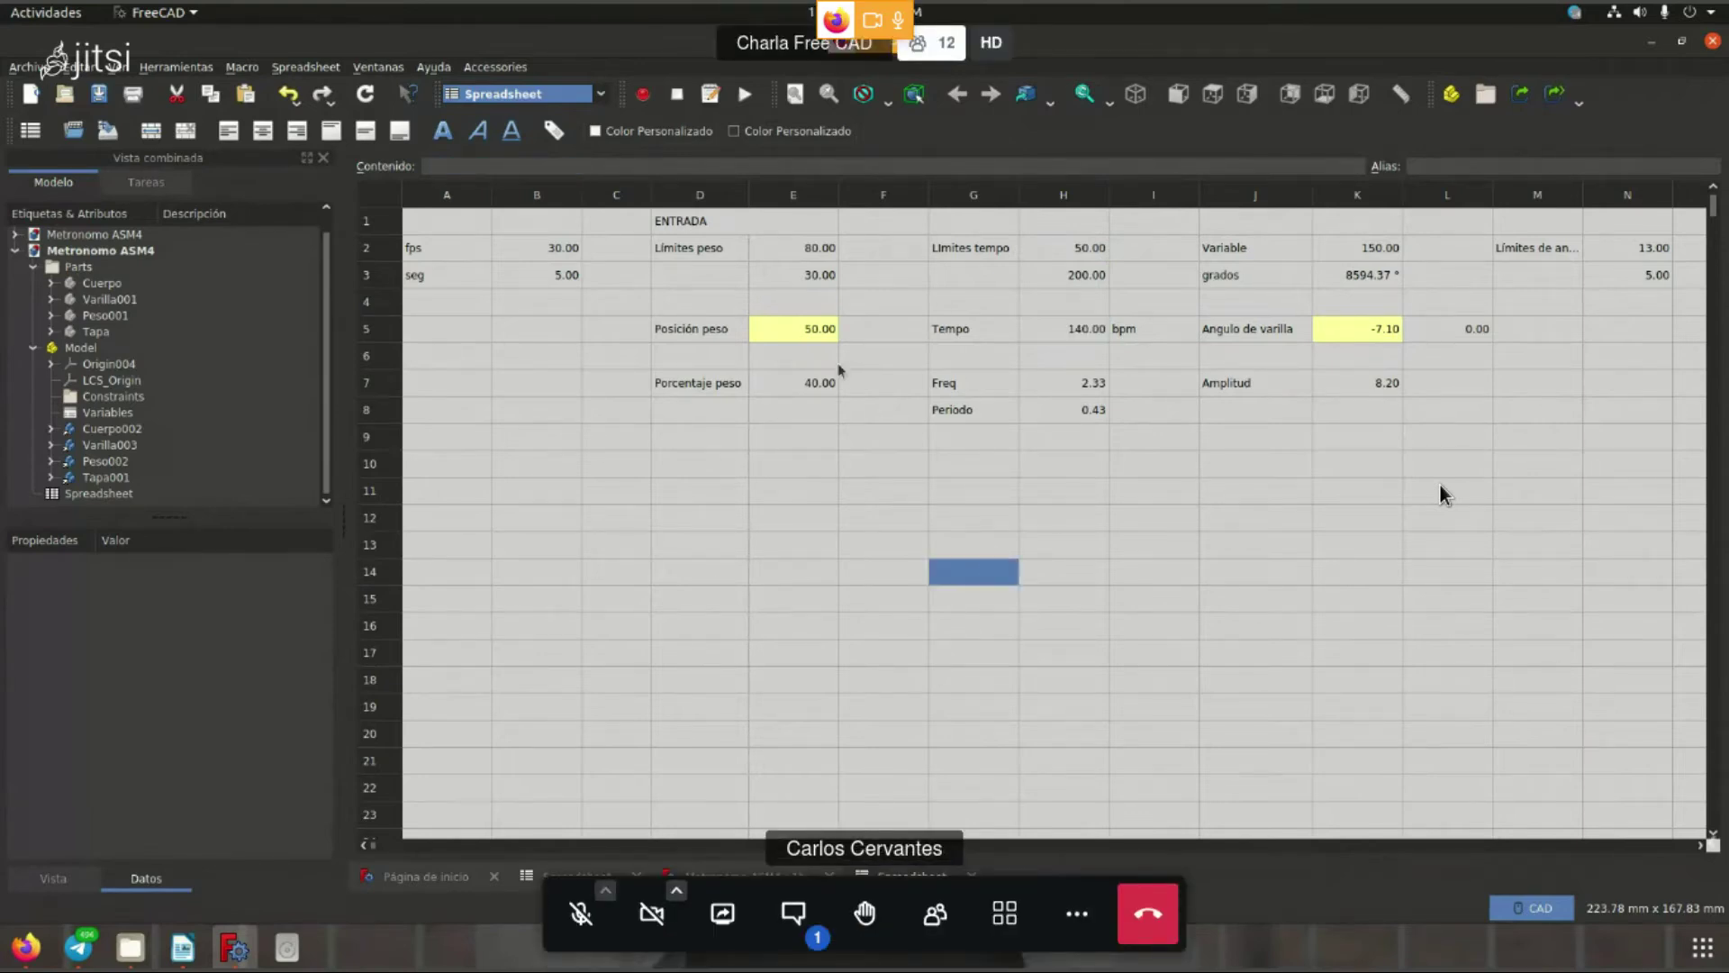
{"action": "left_click", "coordinate": [794, 913]}
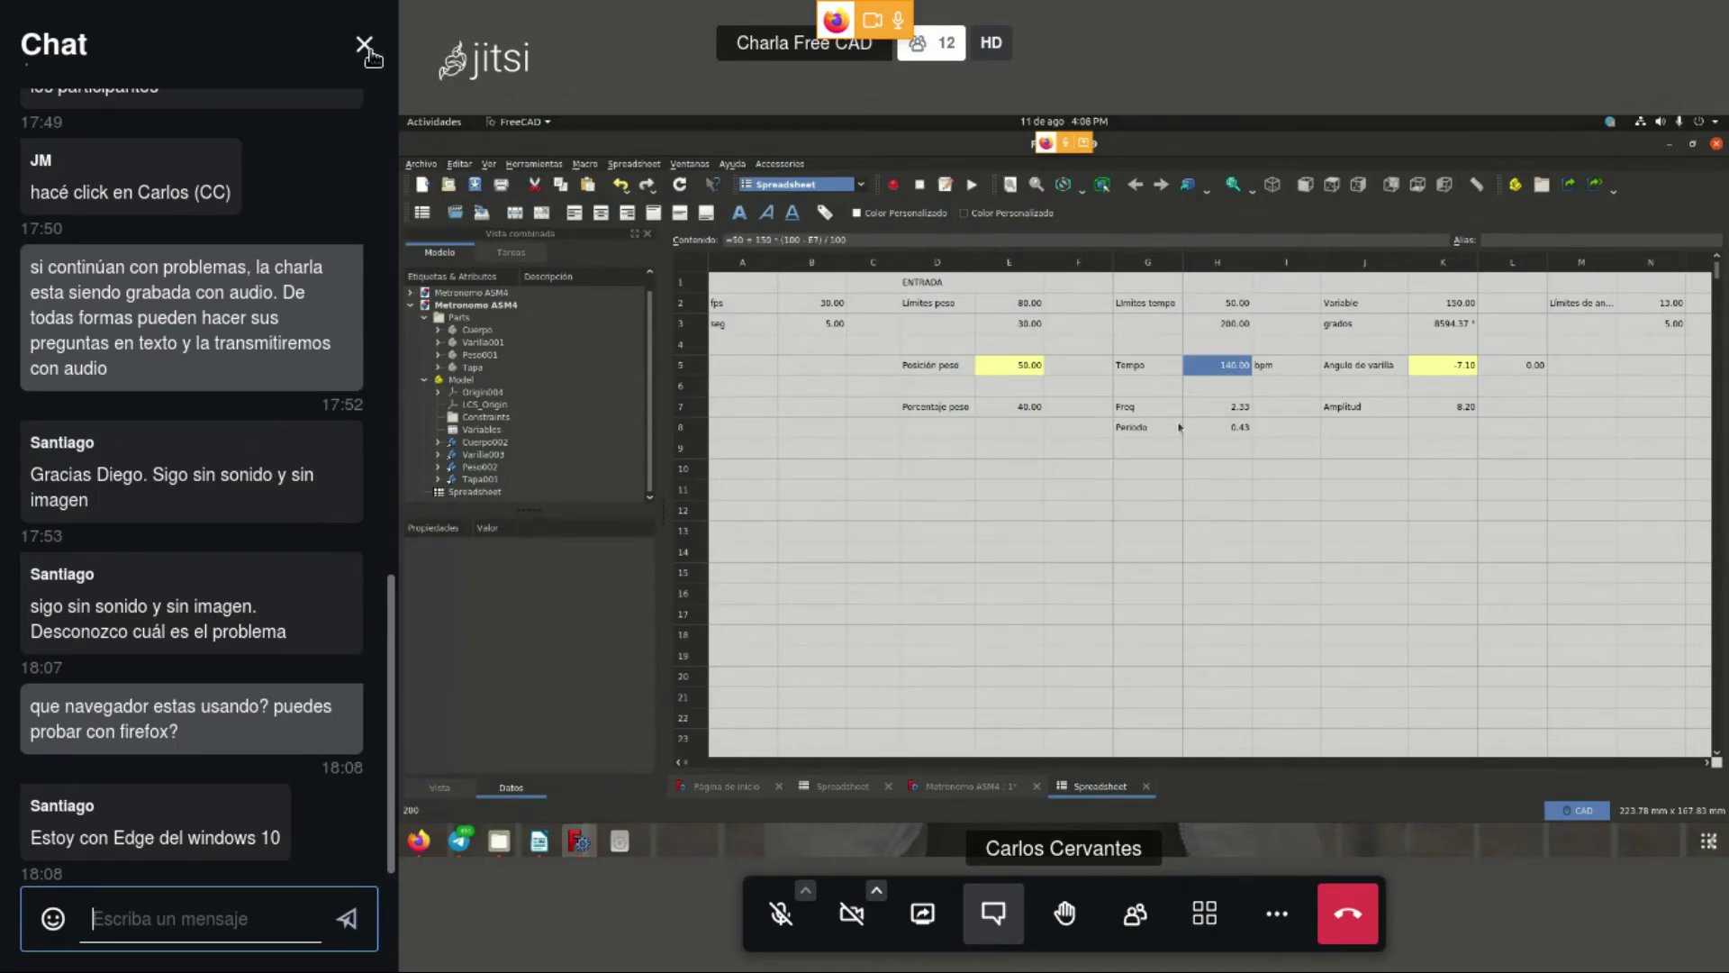
{"action": "left_click", "coordinate": [364, 45]}
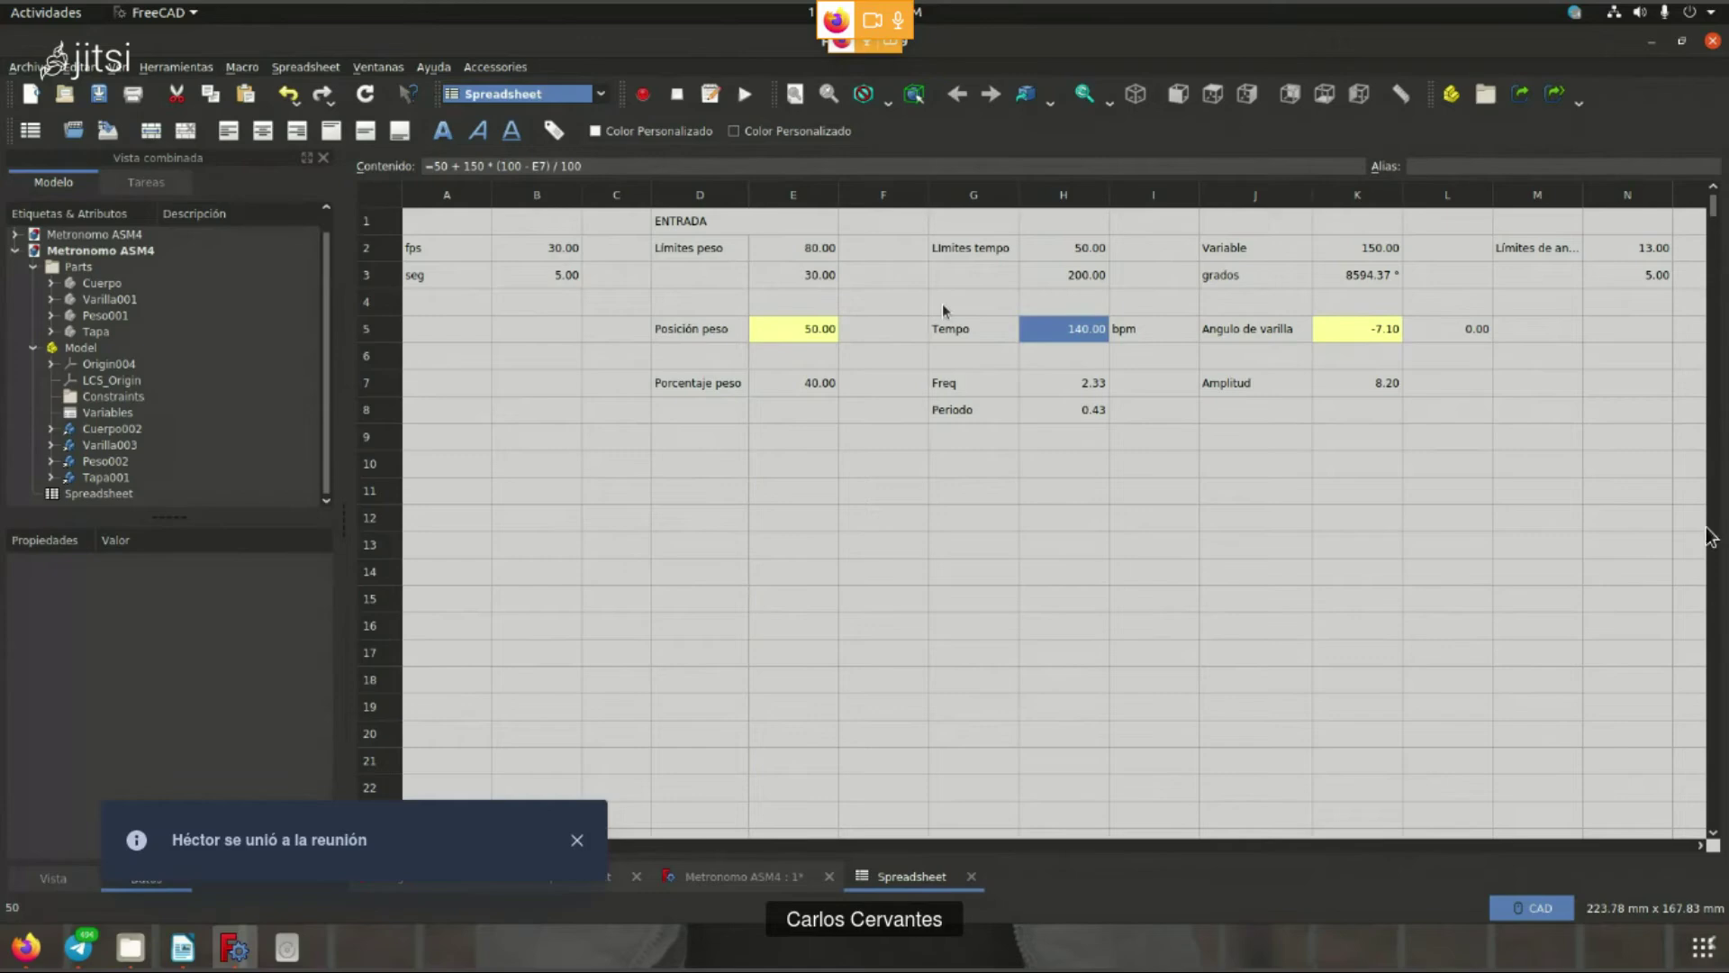
{"action": "left_click", "coordinate": [793, 913]}
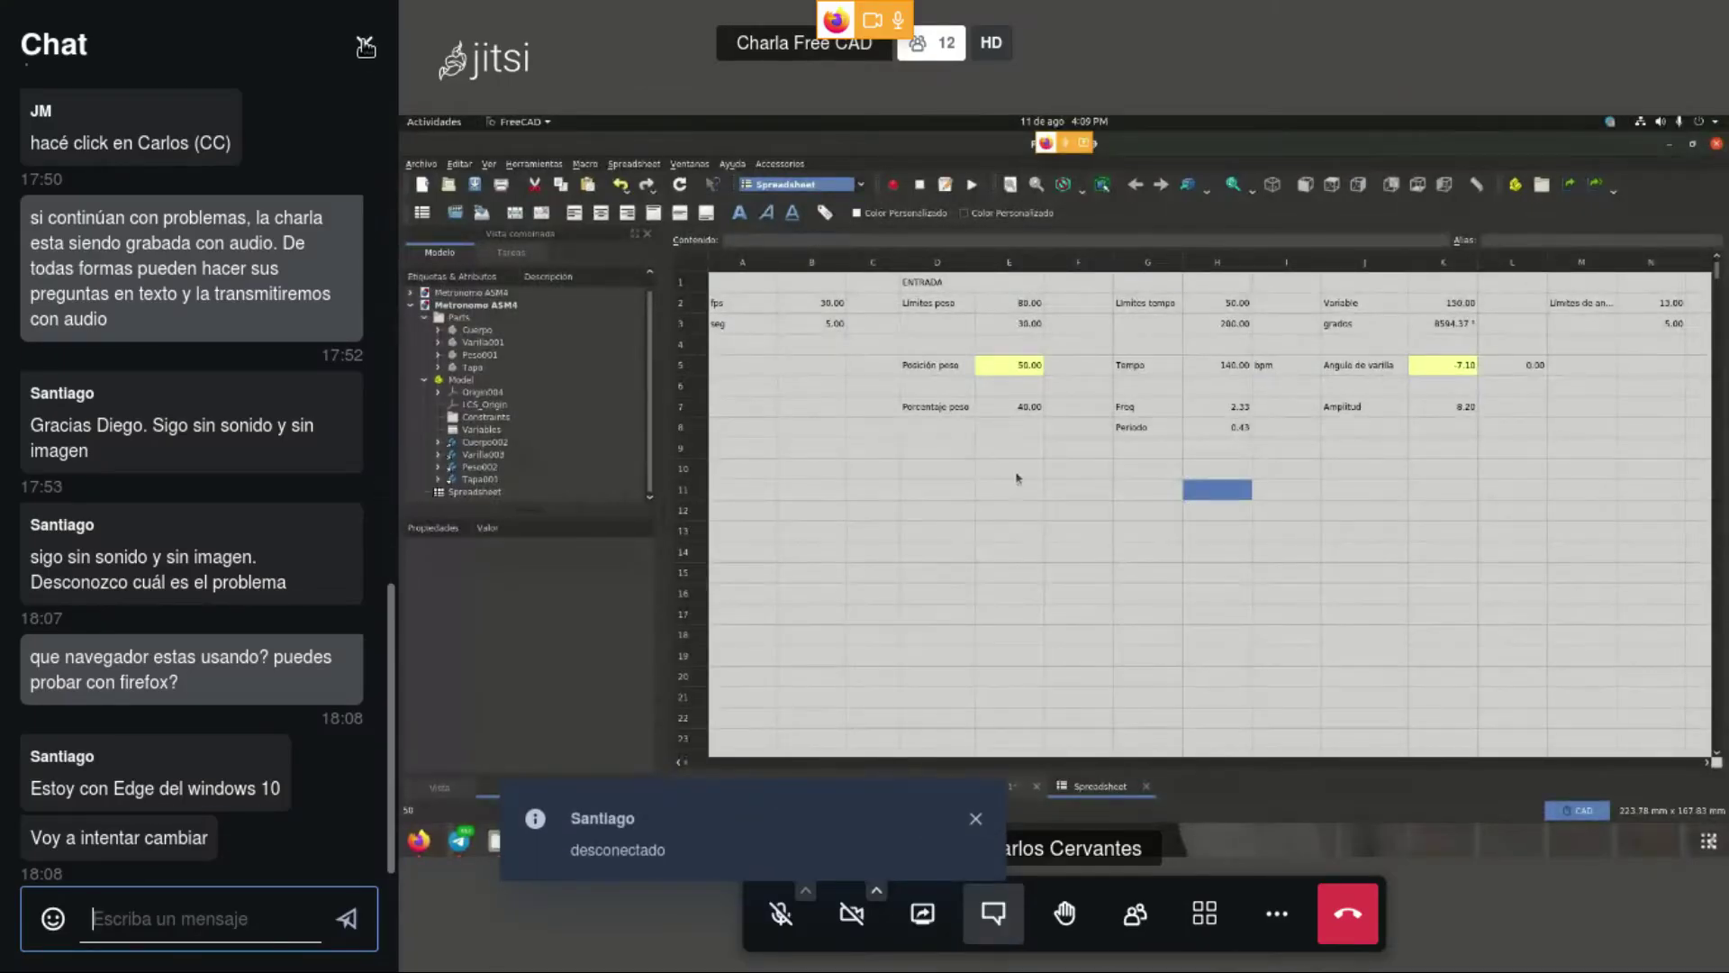
{"action": "left_click", "coordinate": [364, 44]}
{"action": "left_click", "coordinate": [1066, 337]}
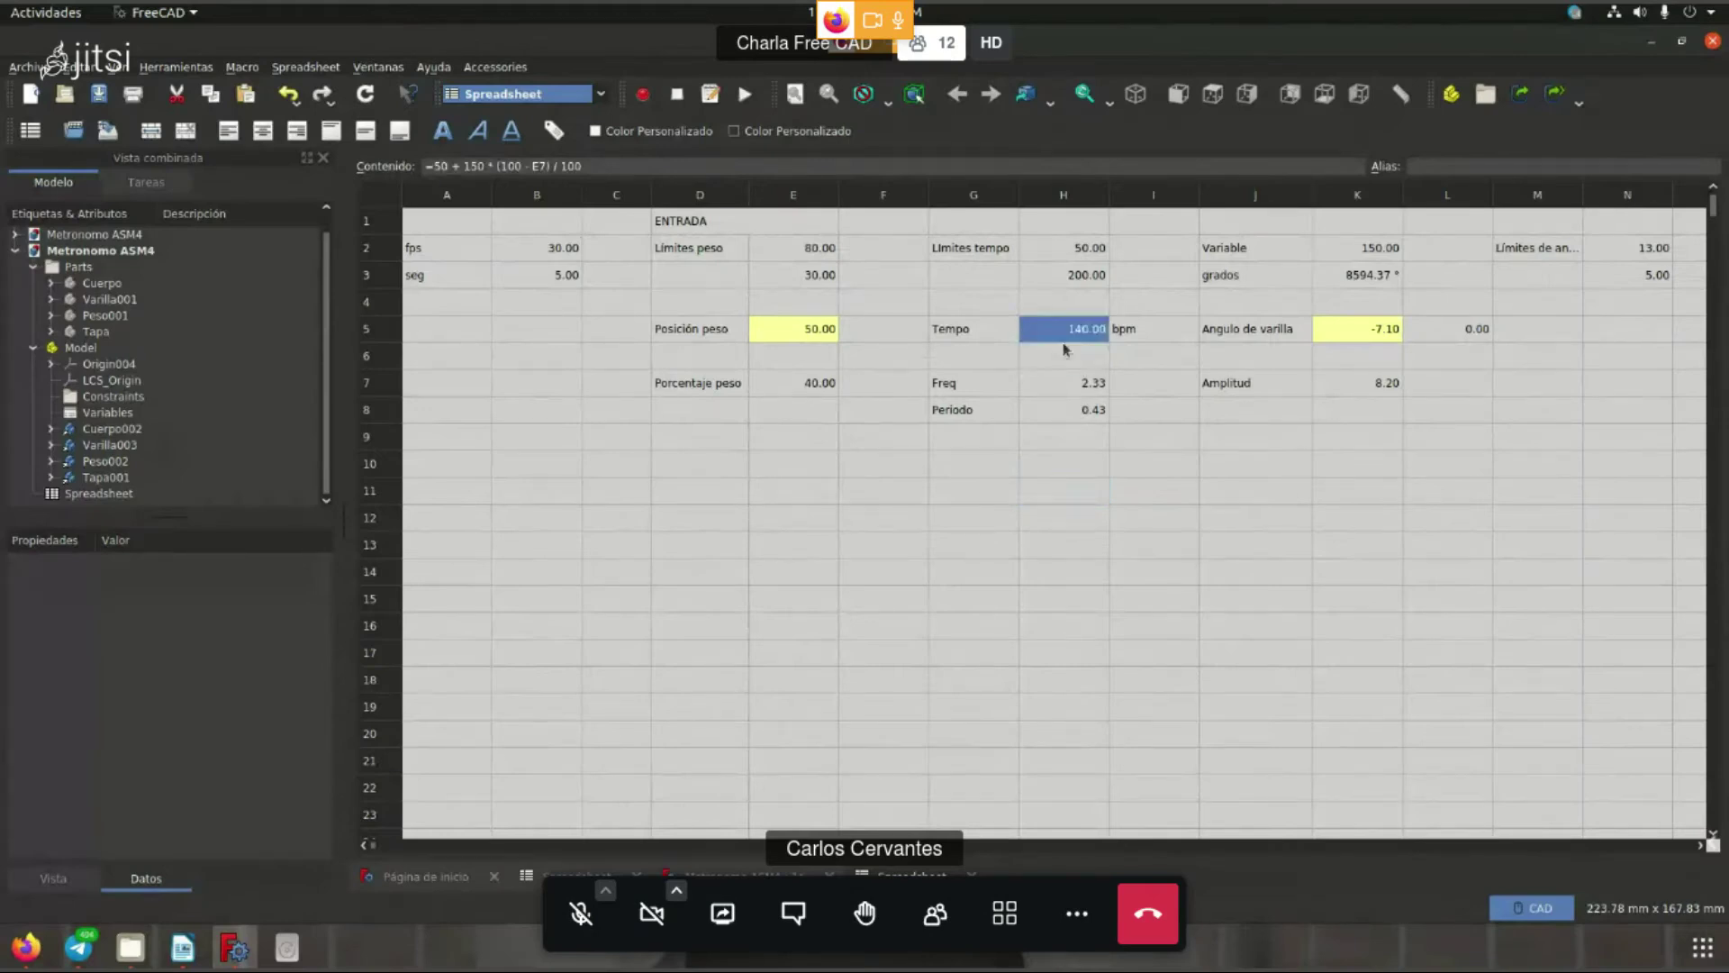
- Reply 'si cambia el navegador, nos comentas' in the Jitsi chat, then close the chat
{"action": "left_click", "coordinate": [793, 912]}
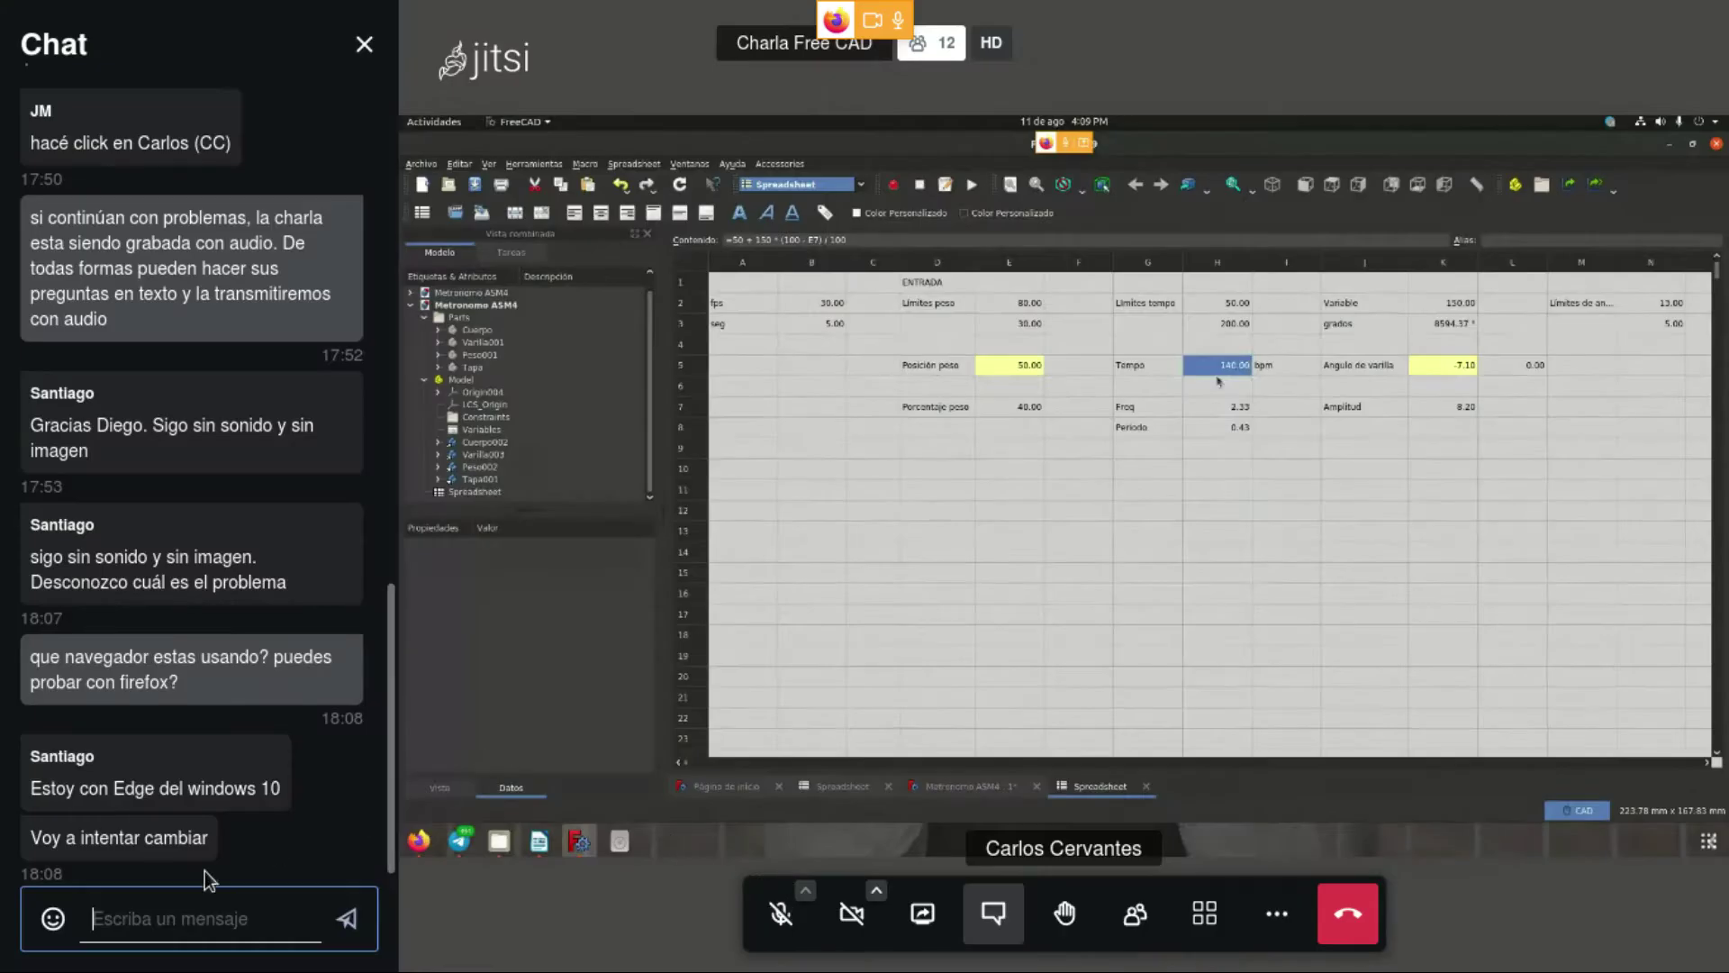
{"action": "type", "text": "si cambi"}
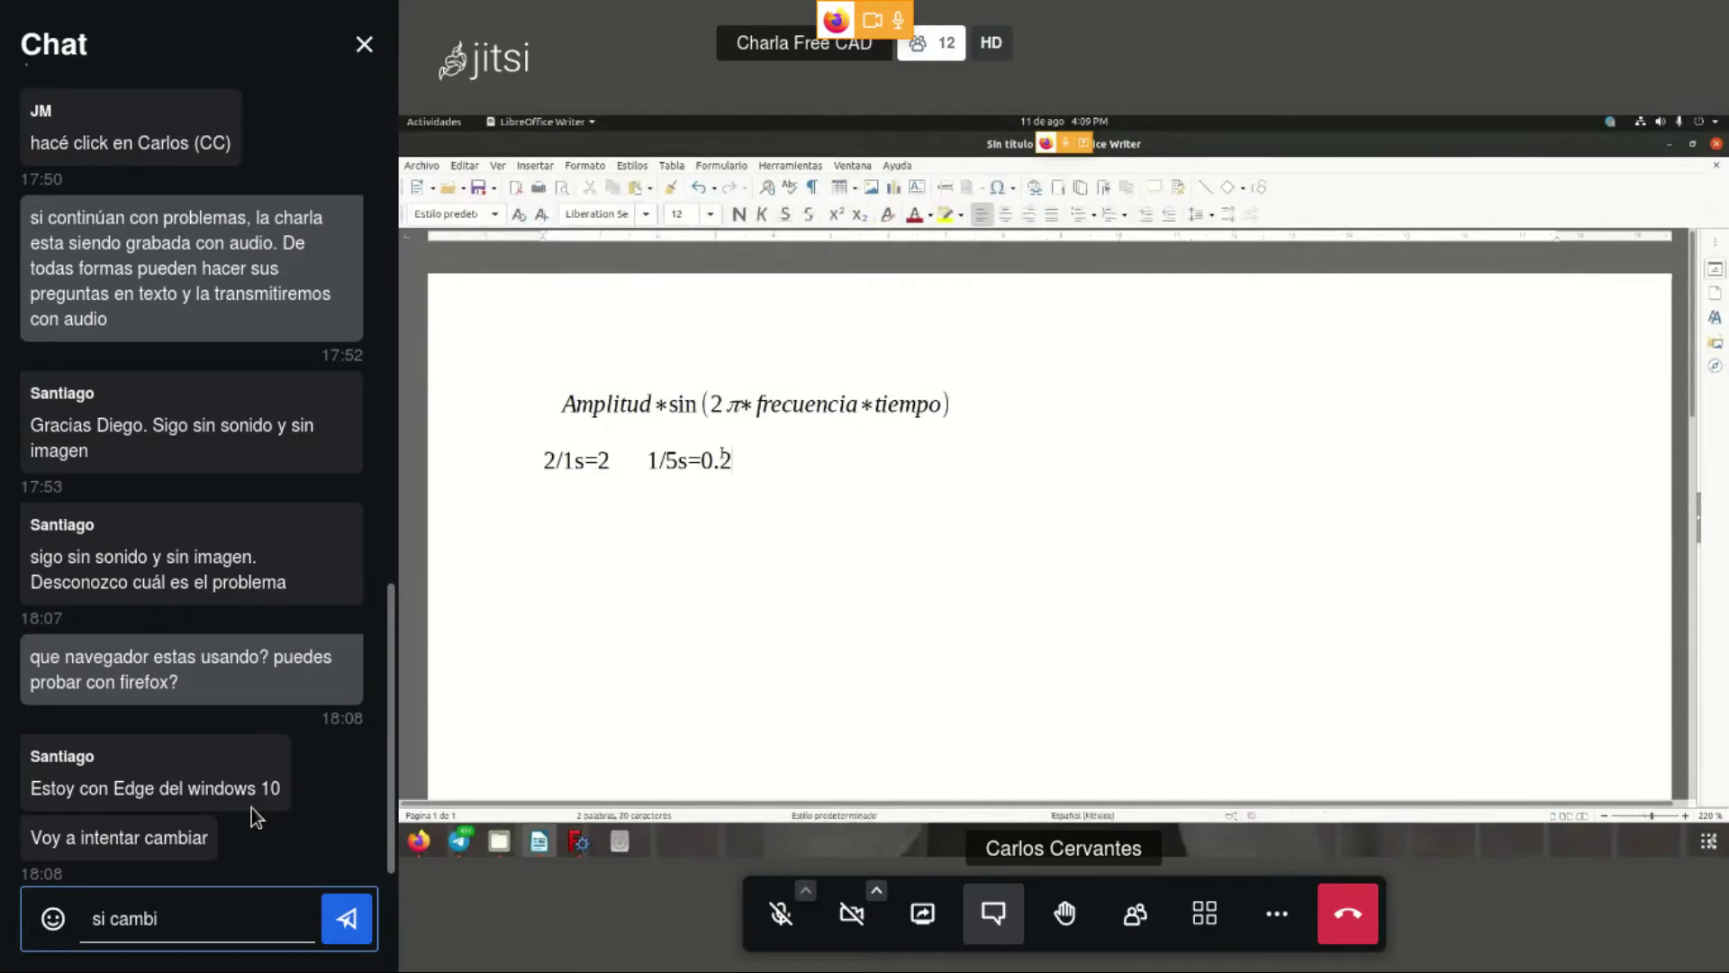
{"action": "type", "text": "a el navegador, "}
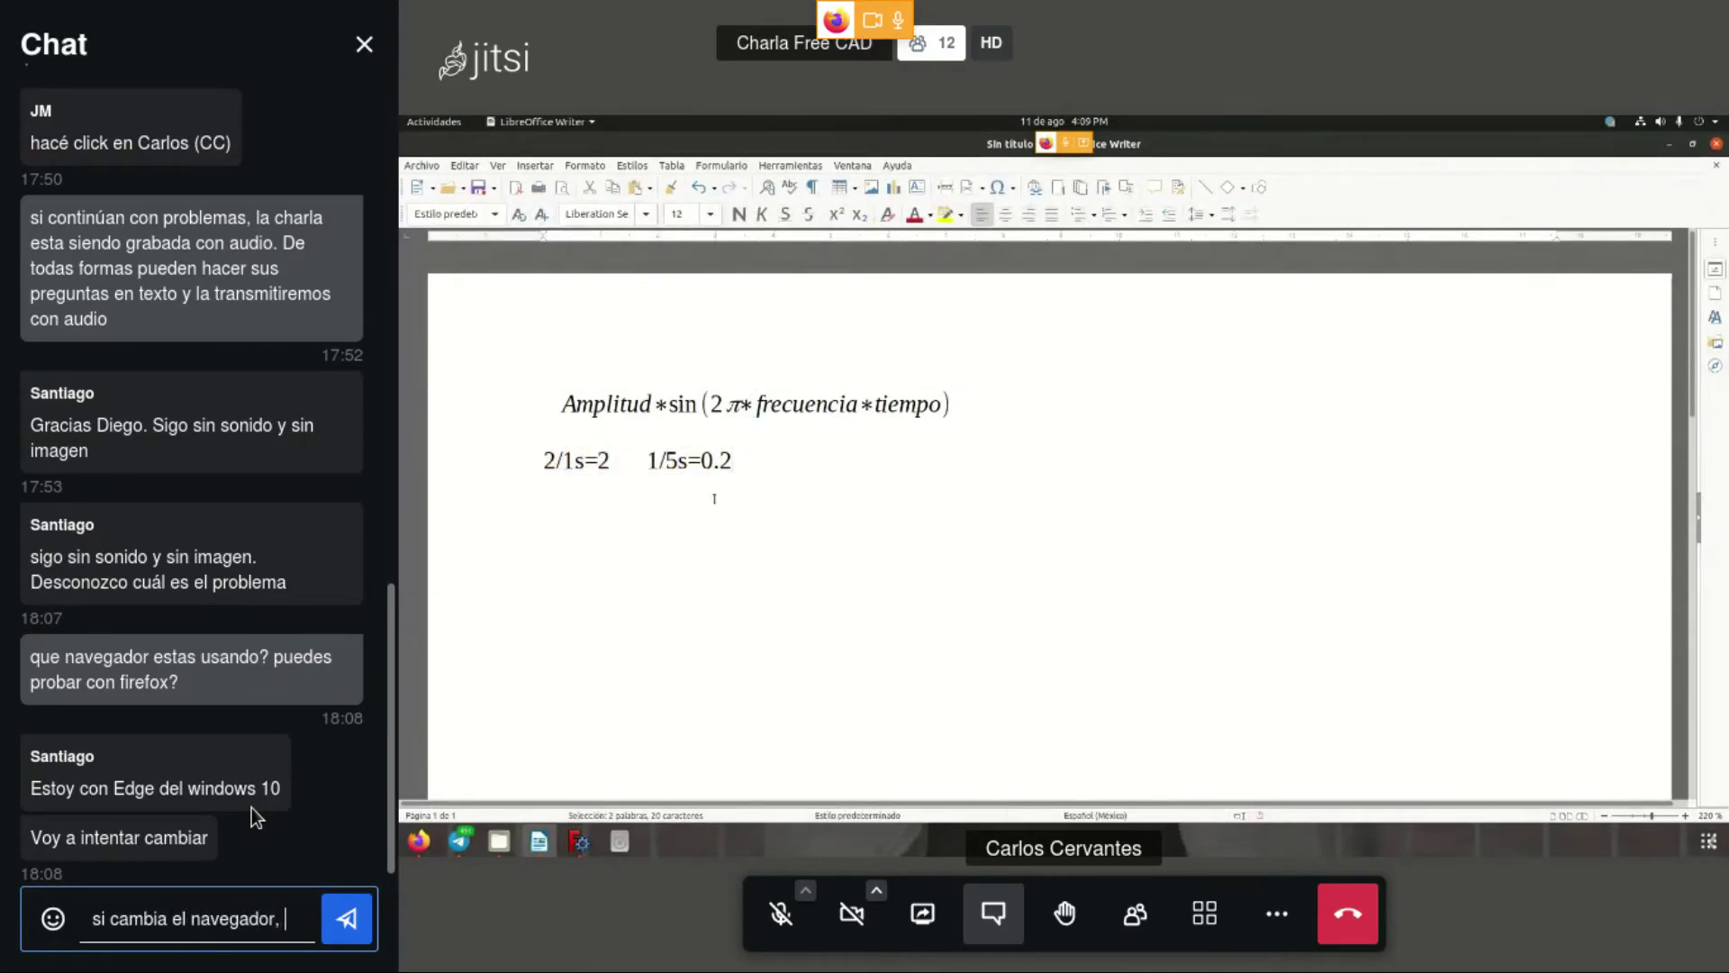
{"action": "type", "text": "nos comentas"}
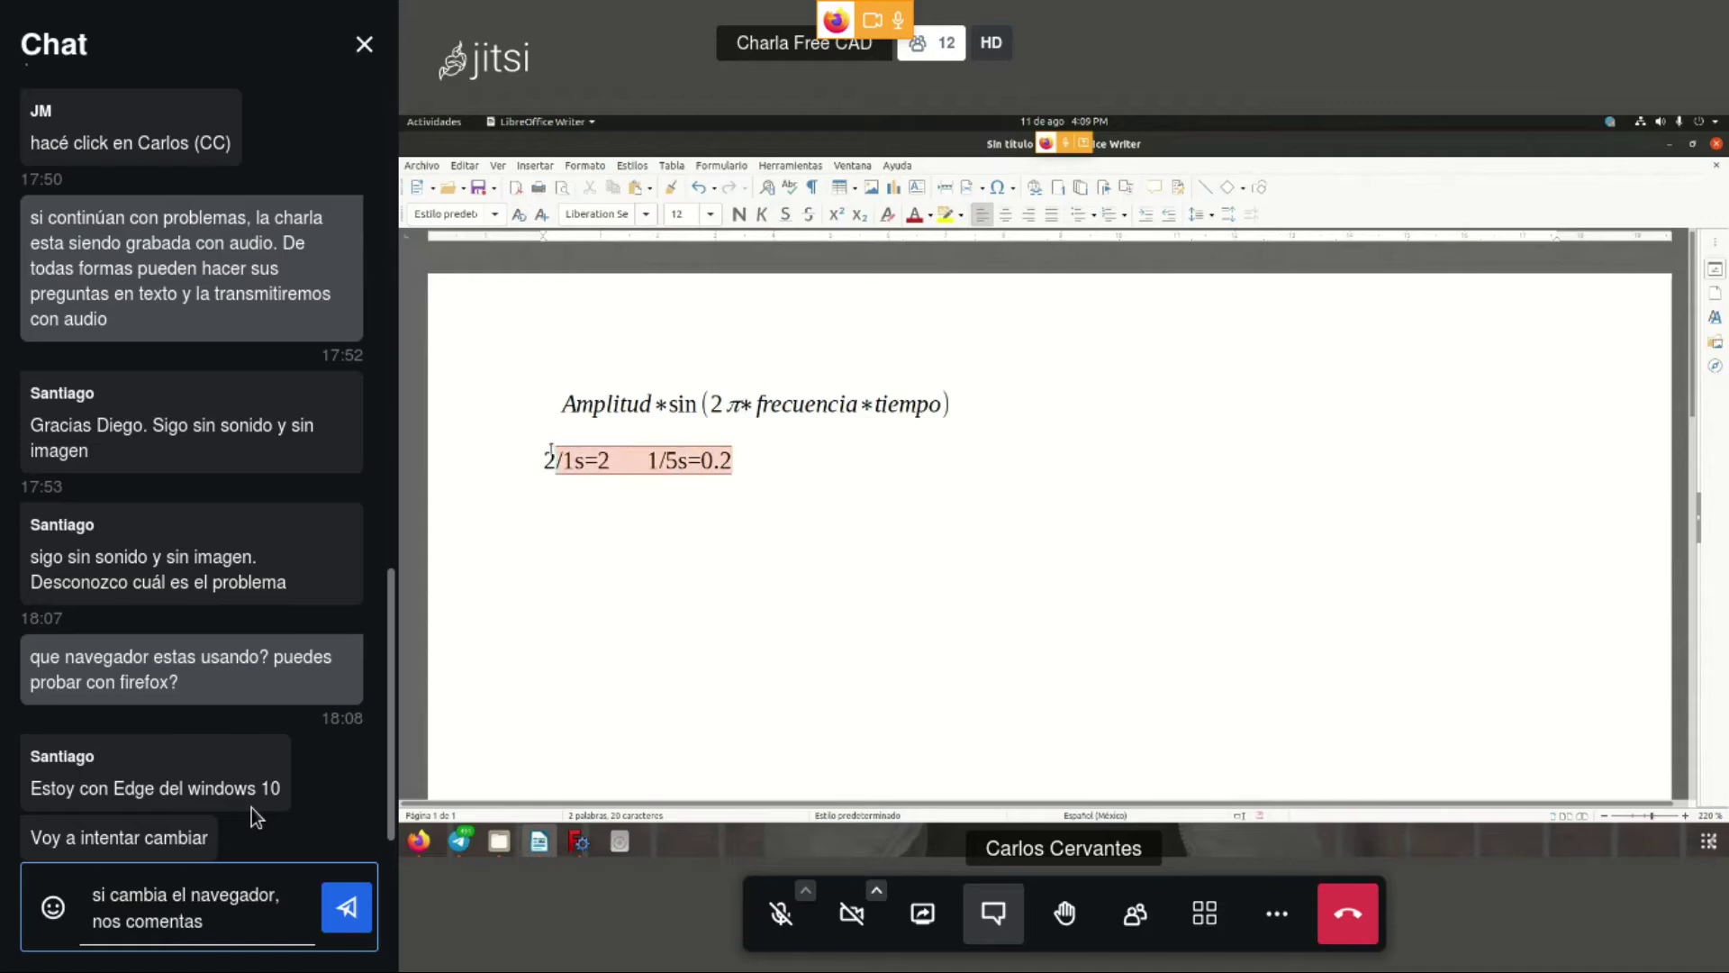
{"action": "key", "text": "Return"}
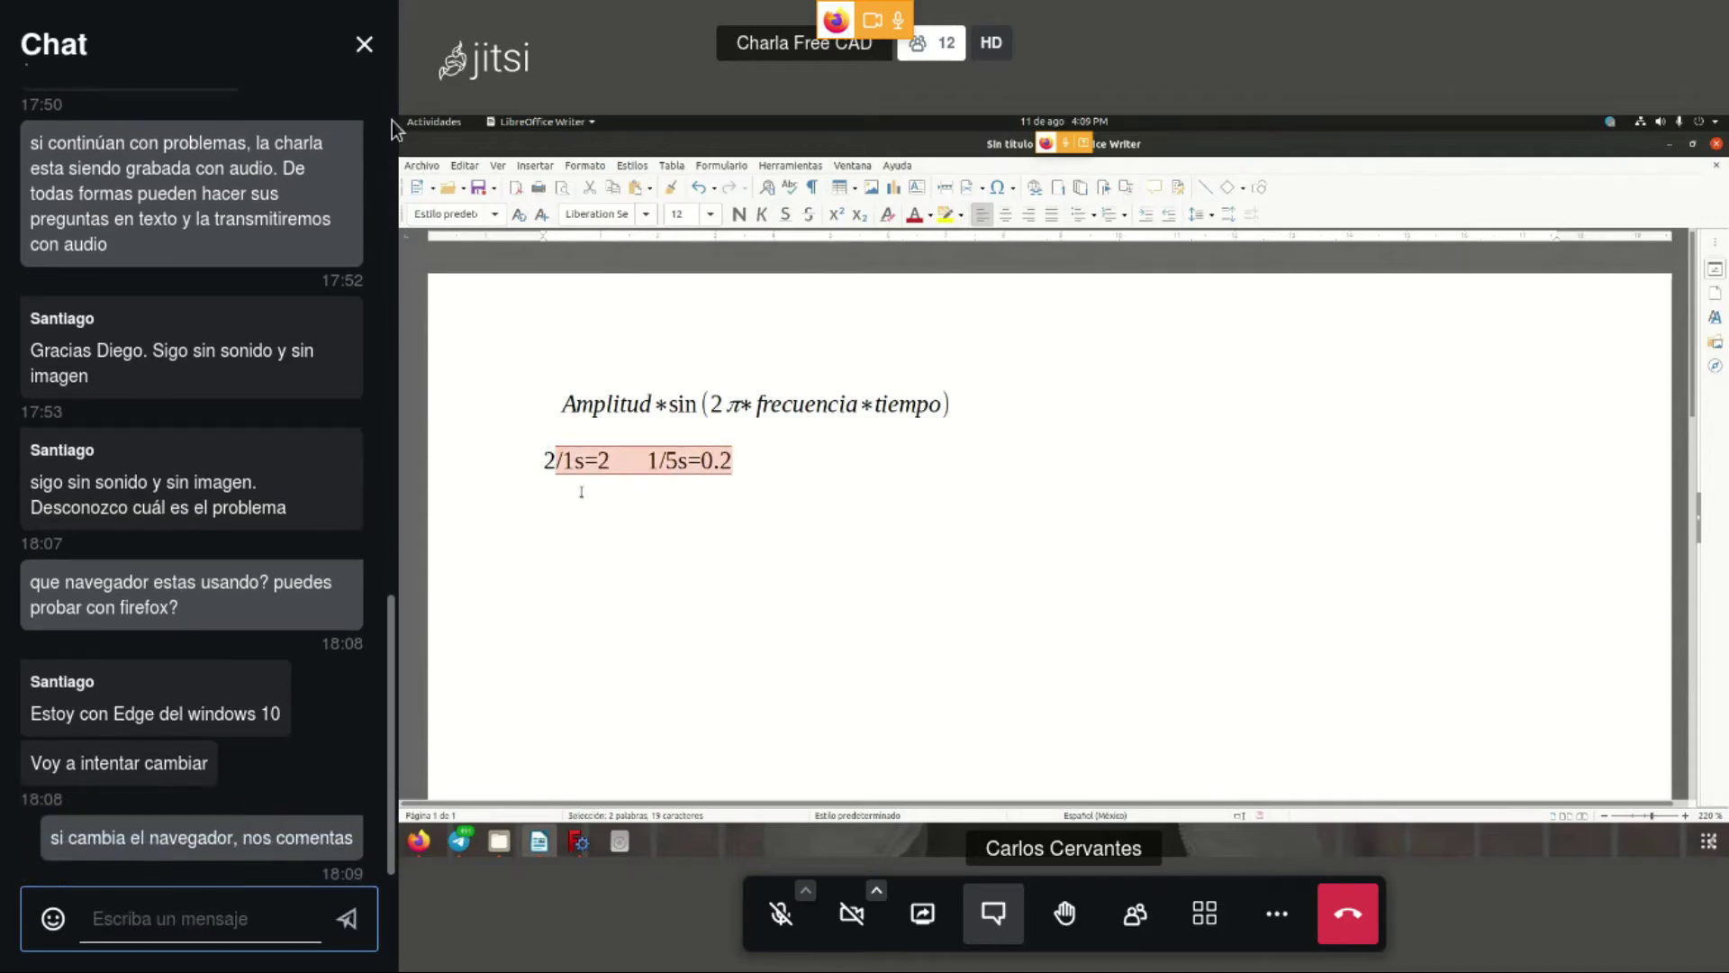
{"action": "left_click", "coordinate": [364, 44]}
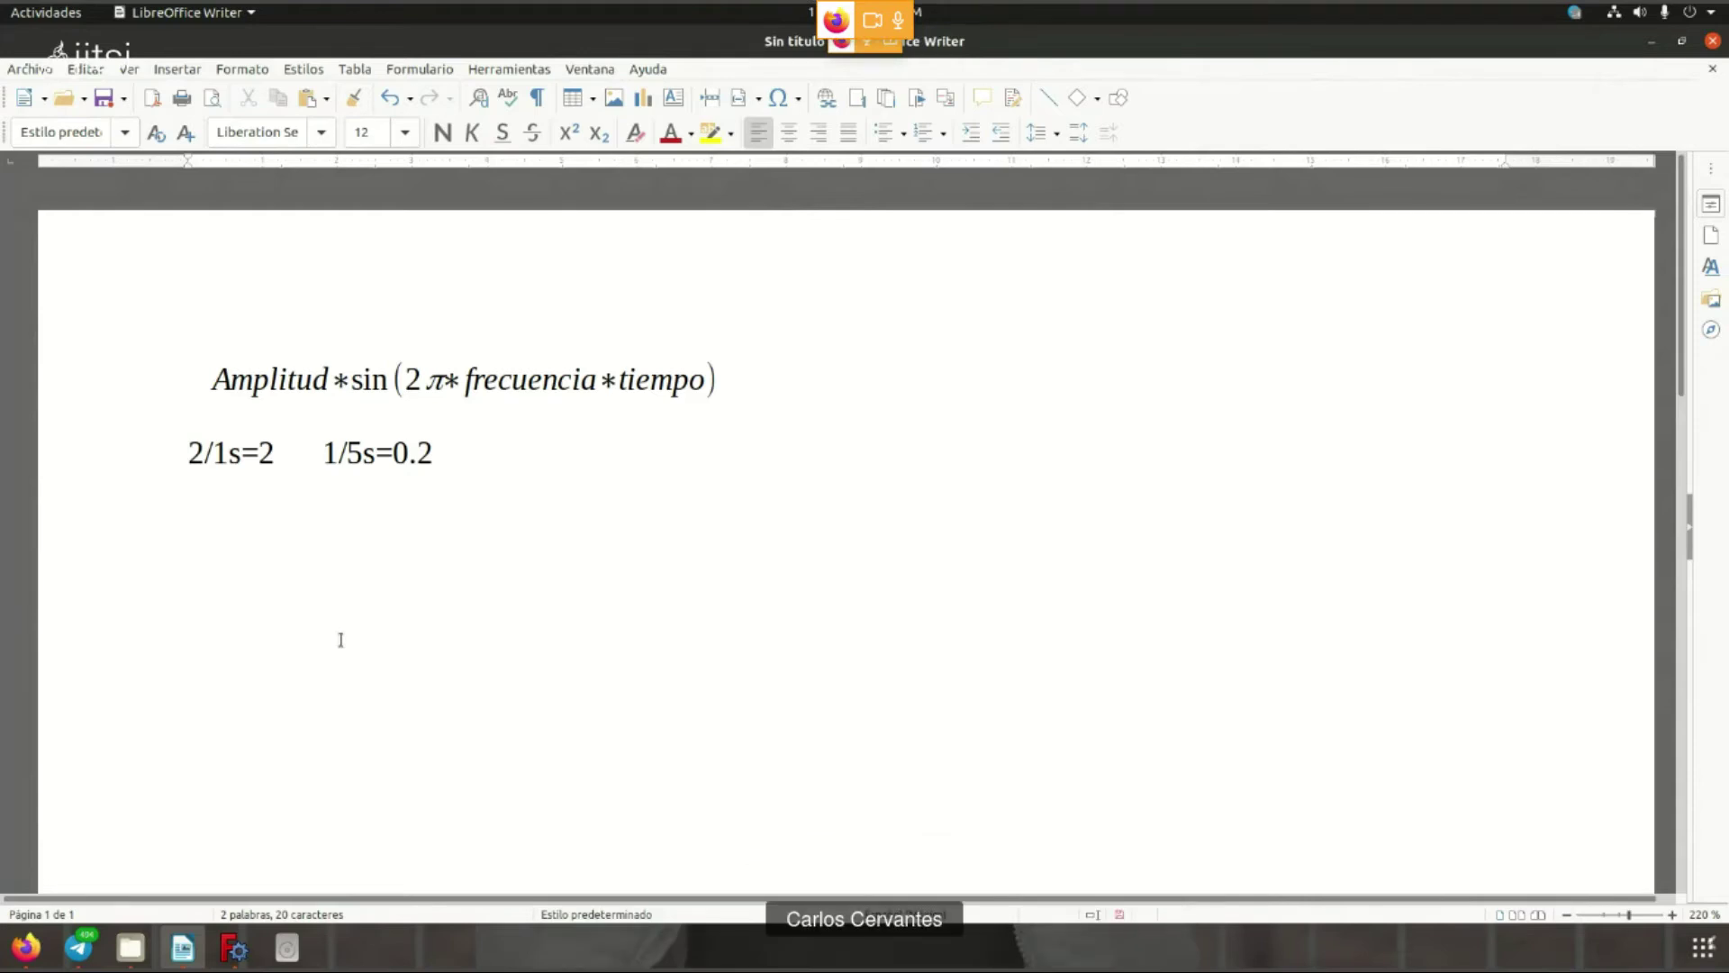
- Write 1/s on a new line below the 2/1s=2 and 1/5s=0.2 notes
{"action": "type", "text": "1/s"}
{"action": "left_click_drag", "start_coordinate": [240, 511], "coordinate": [191, 509]}
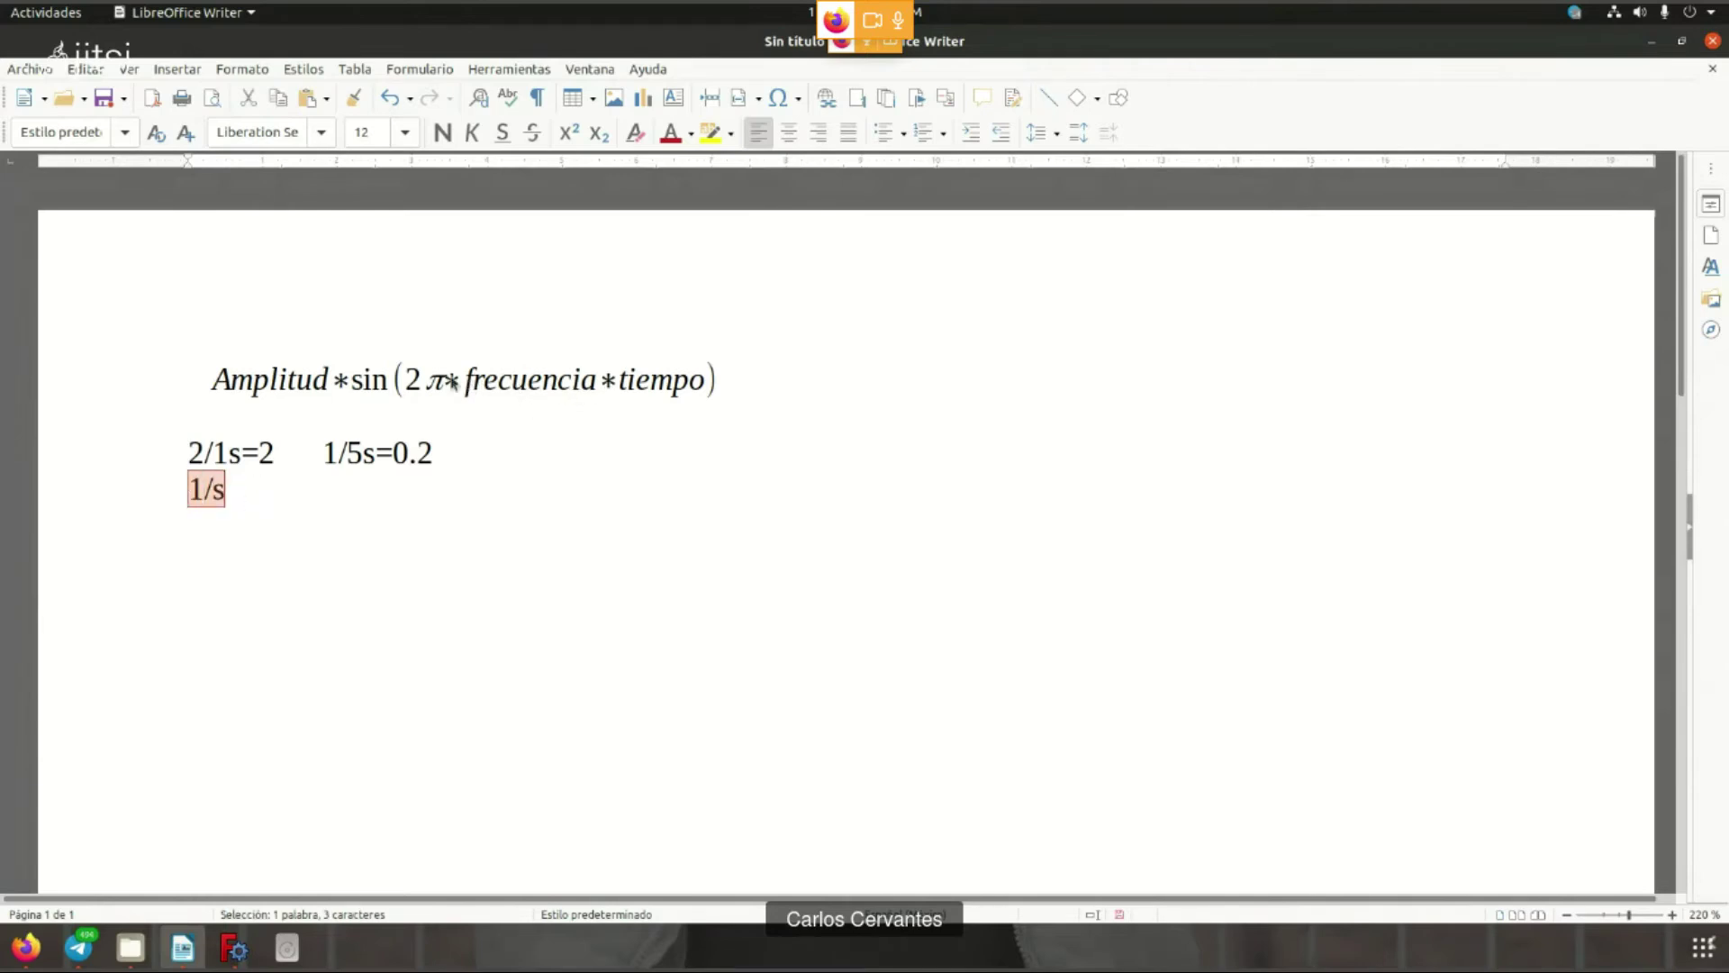
{"action": "left_click", "coordinate": [314, 566]}
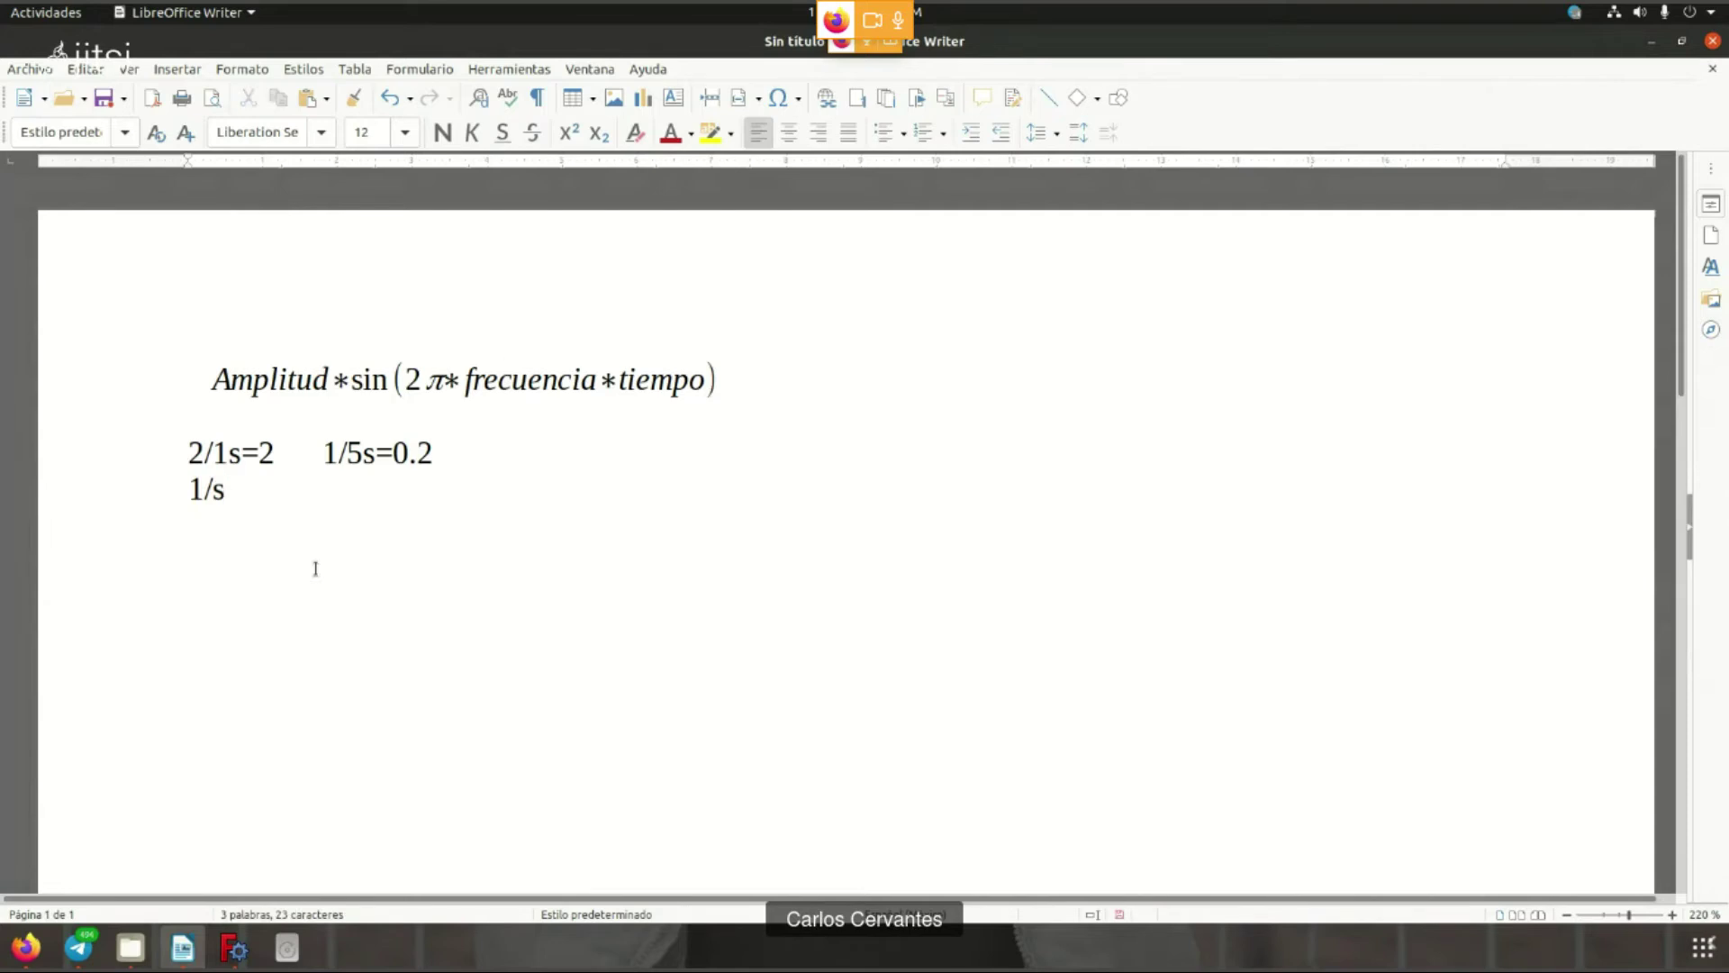
{"action": "left_click", "coordinate": [308, 393]}
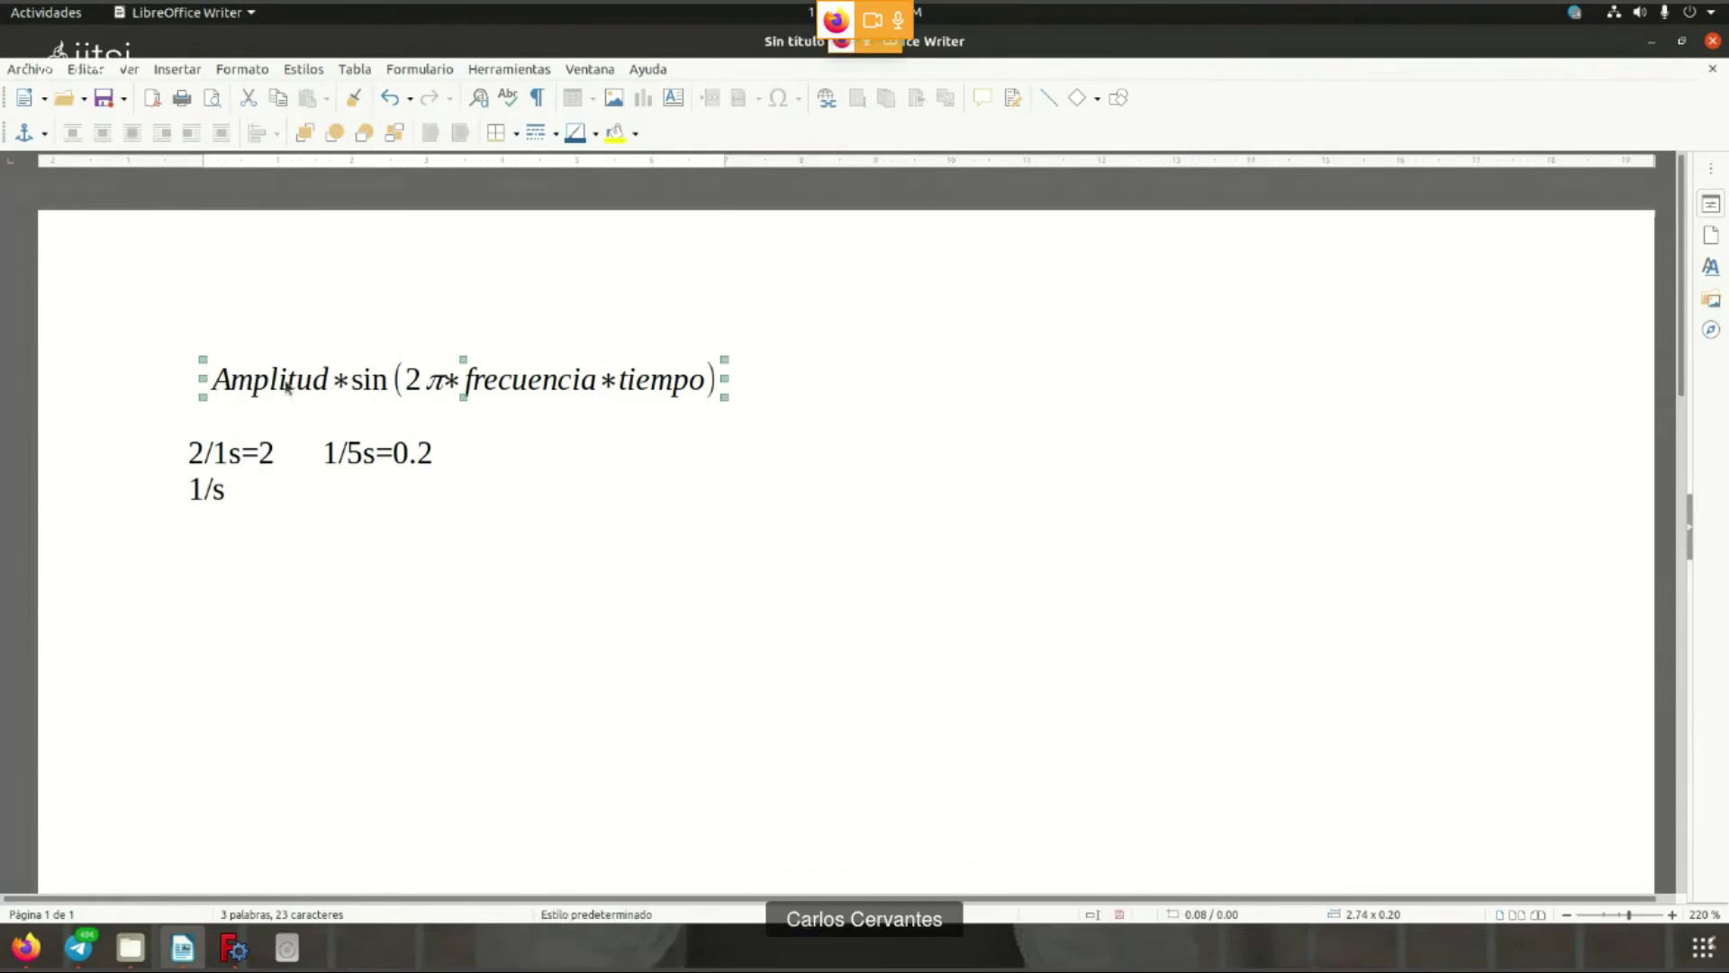
{"action": "left_click", "coordinate": [423, 478]}
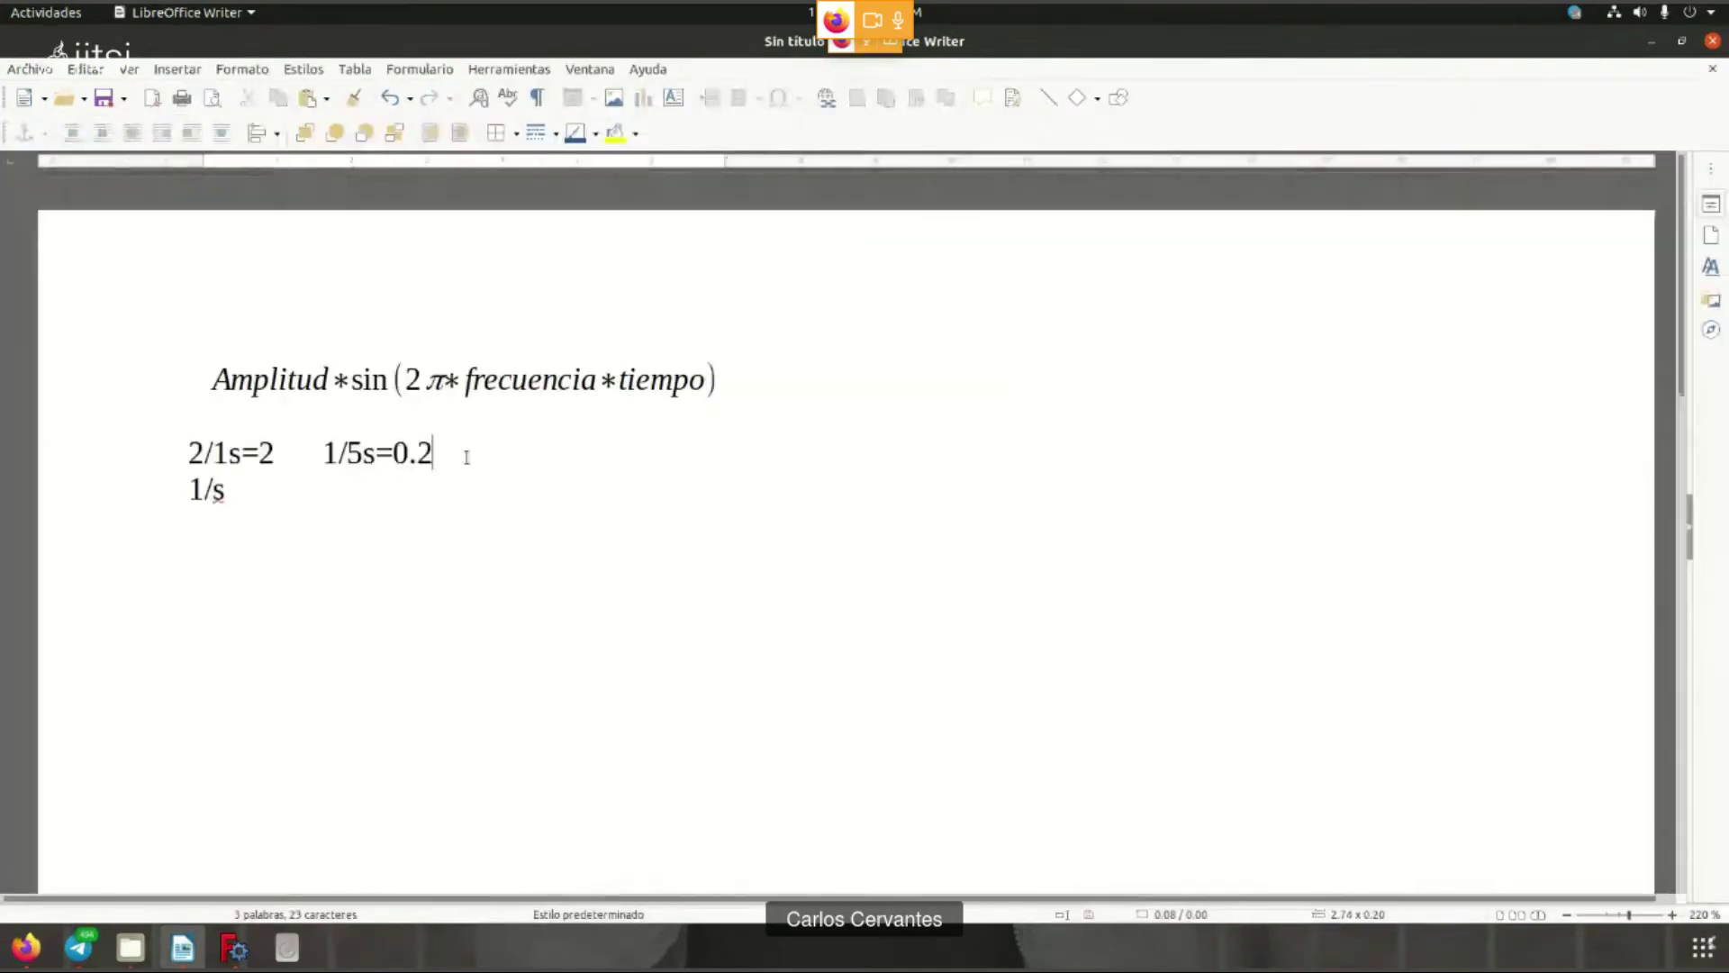
{"action": "left_click_drag", "start_coordinate": [227, 489], "coordinate": [186, 489]}
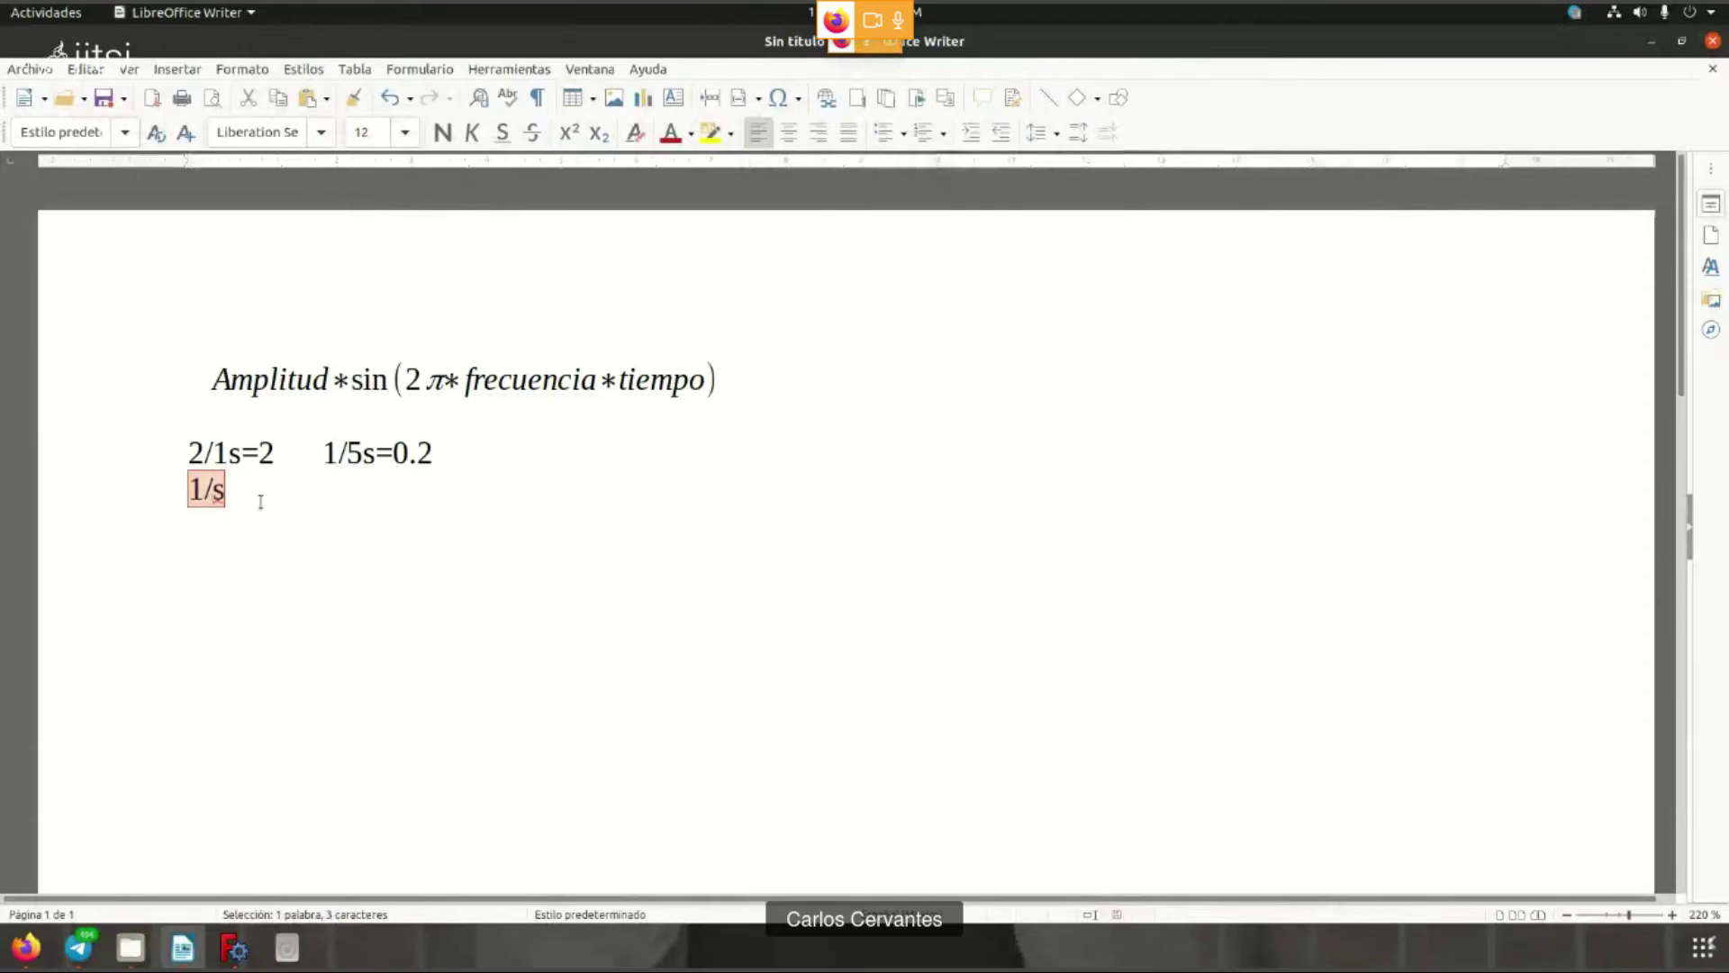
{"action": "left_click", "coordinate": [449, 519]}
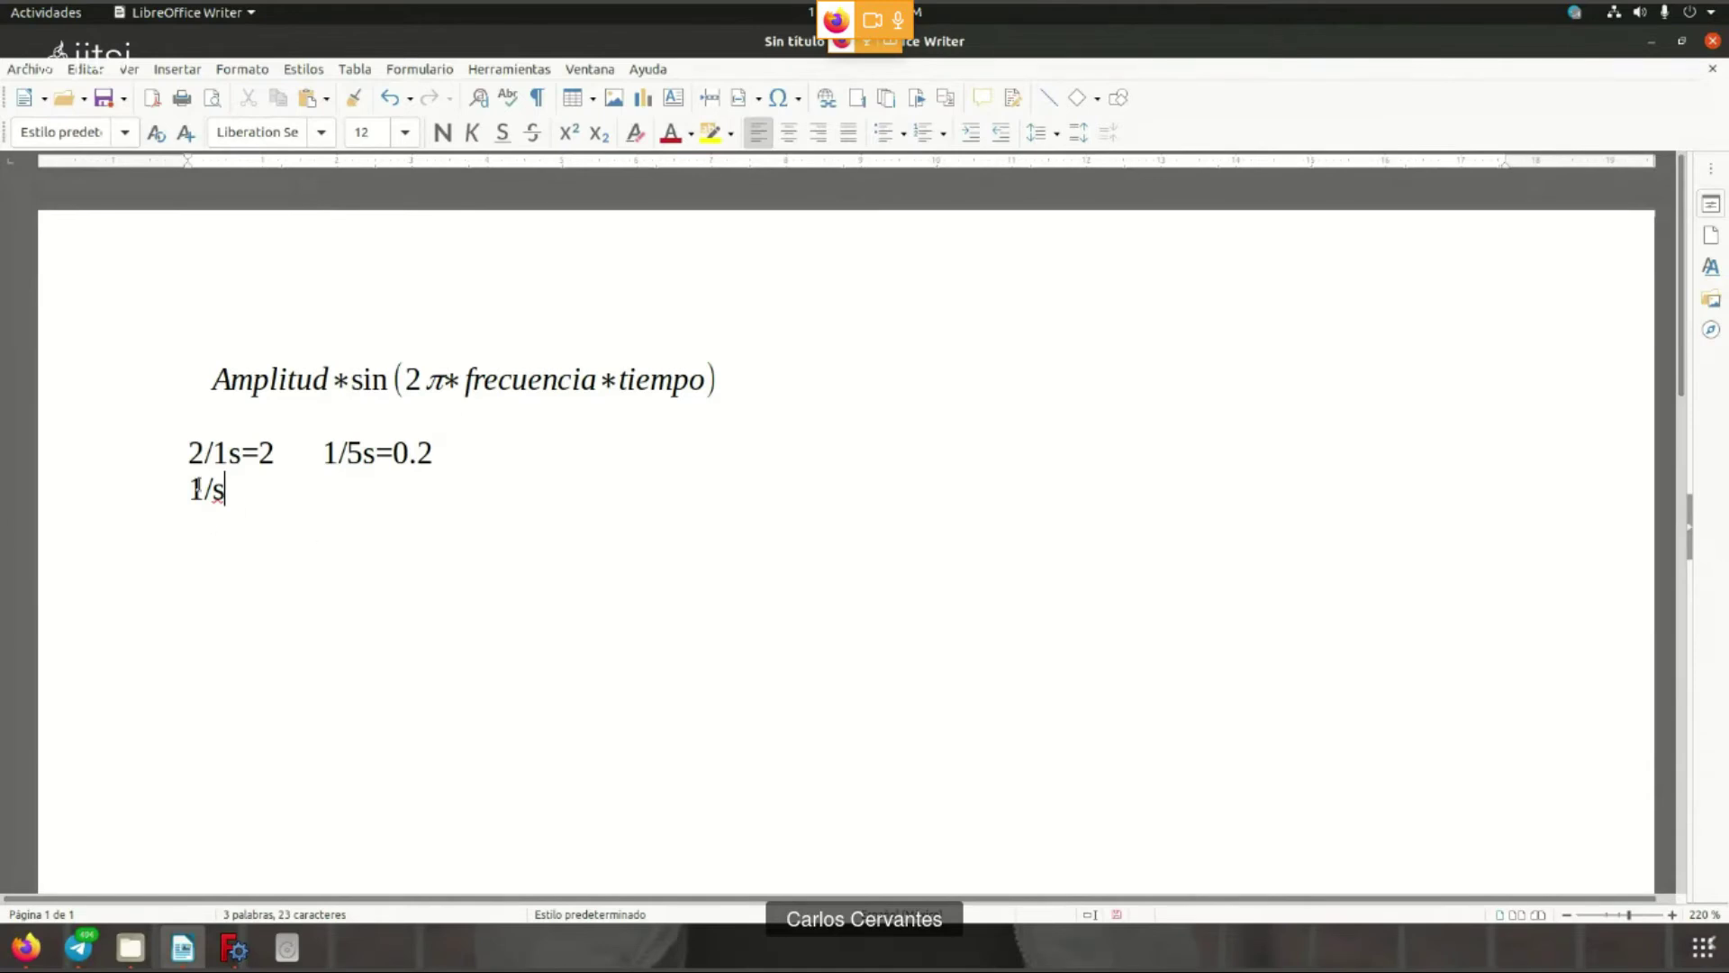
- Extend the line to 1/s*s and briefly check the meeting chat
{"action": "key", "text": "shift+Home"}
{"action": "left_click", "coordinate": [272, 551]}
{"action": "type", "text": "*s"}
{"action": "left_click_drag", "start_coordinate": [254, 490], "coordinate": [173, 481]}
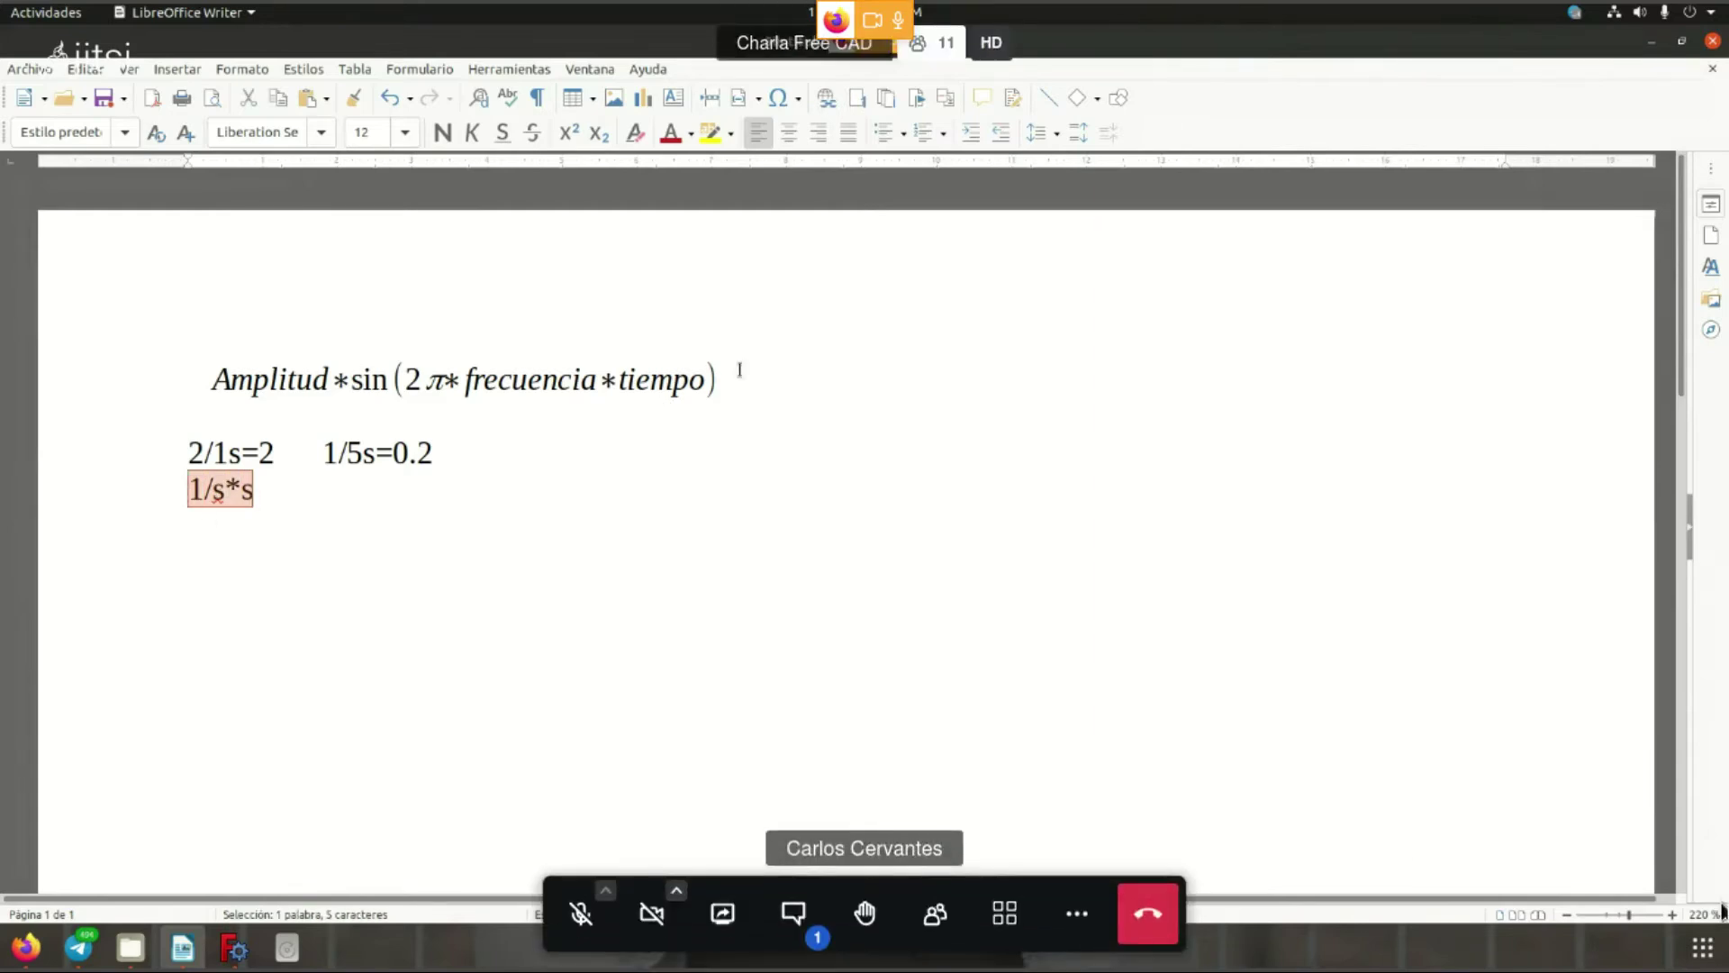
{"action": "left_click", "coordinate": [791, 911]}
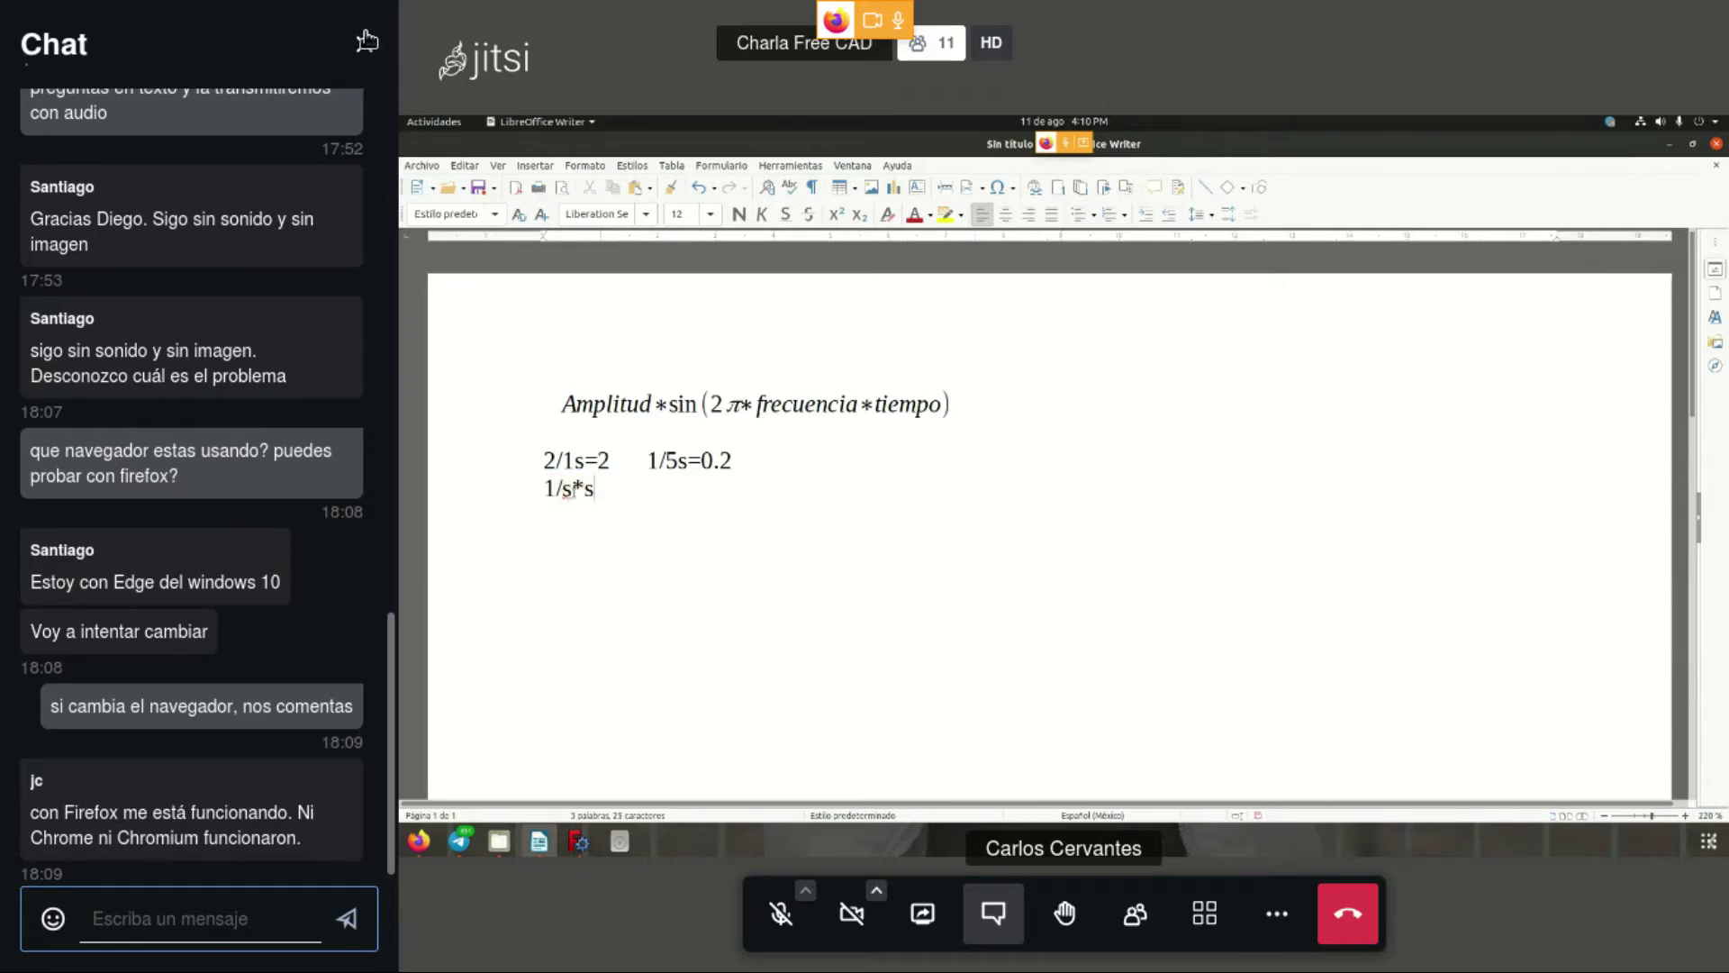
{"action": "left_click", "coordinate": [364, 44]}
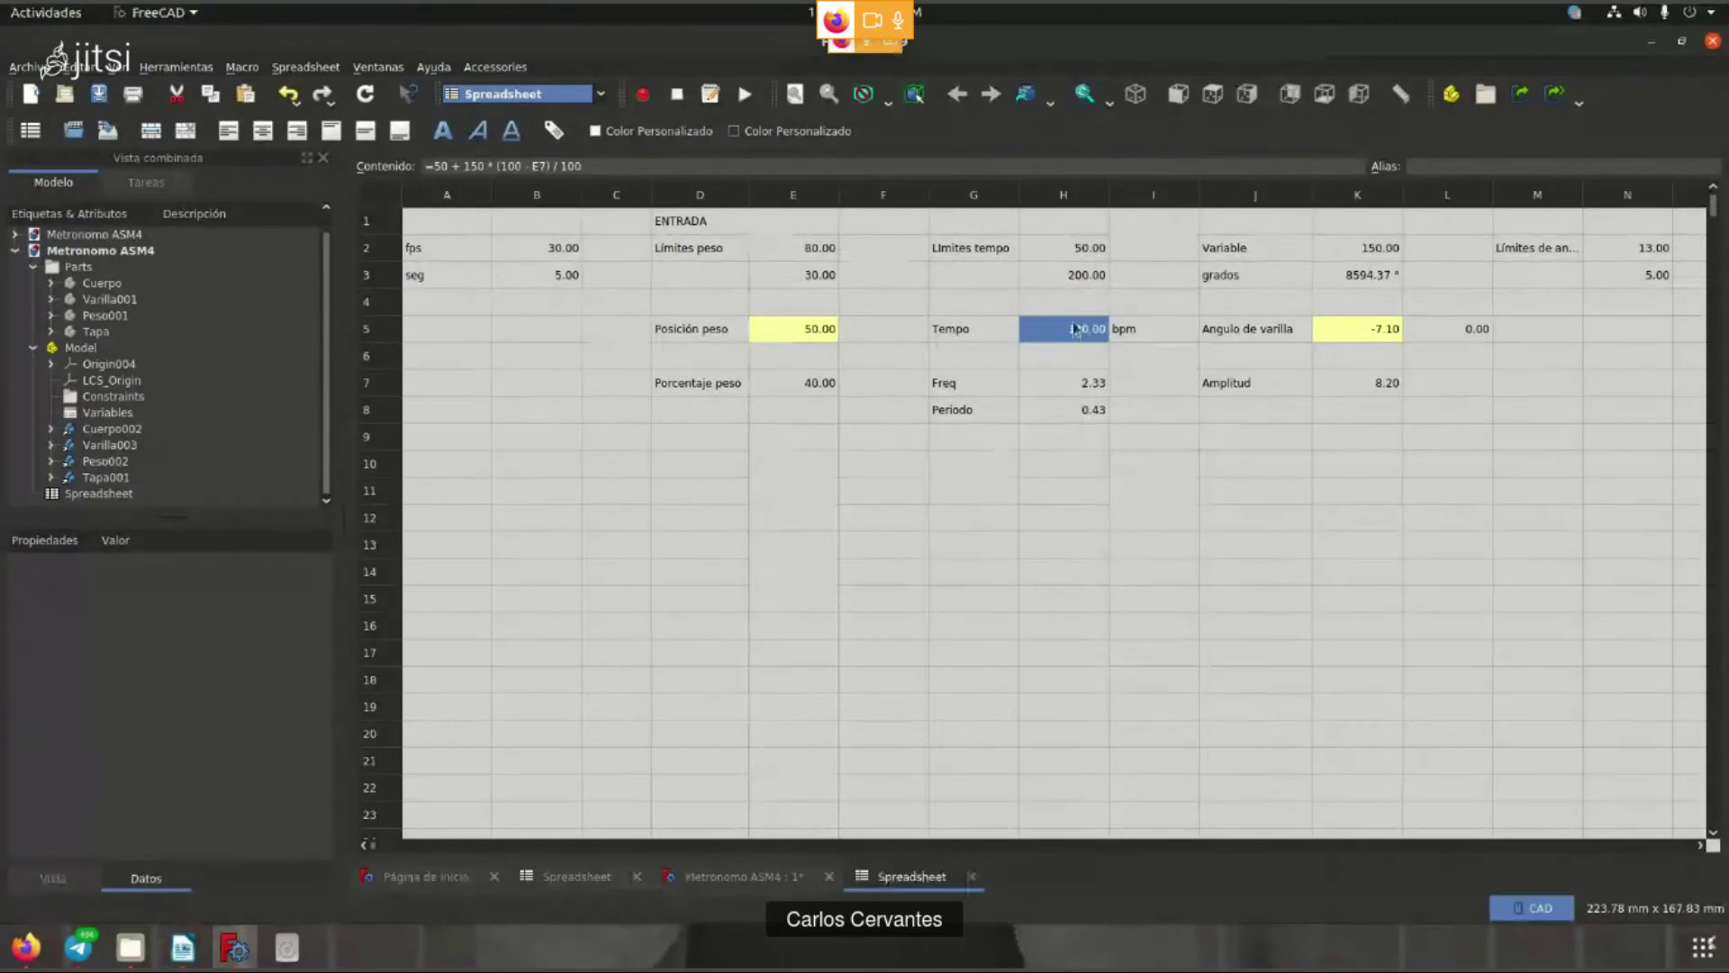
- Review the Tempo formula in H5 and the Freq formula =H5 / 60 in H7
{"action": "left_click", "coordinate": [1124, 336]}
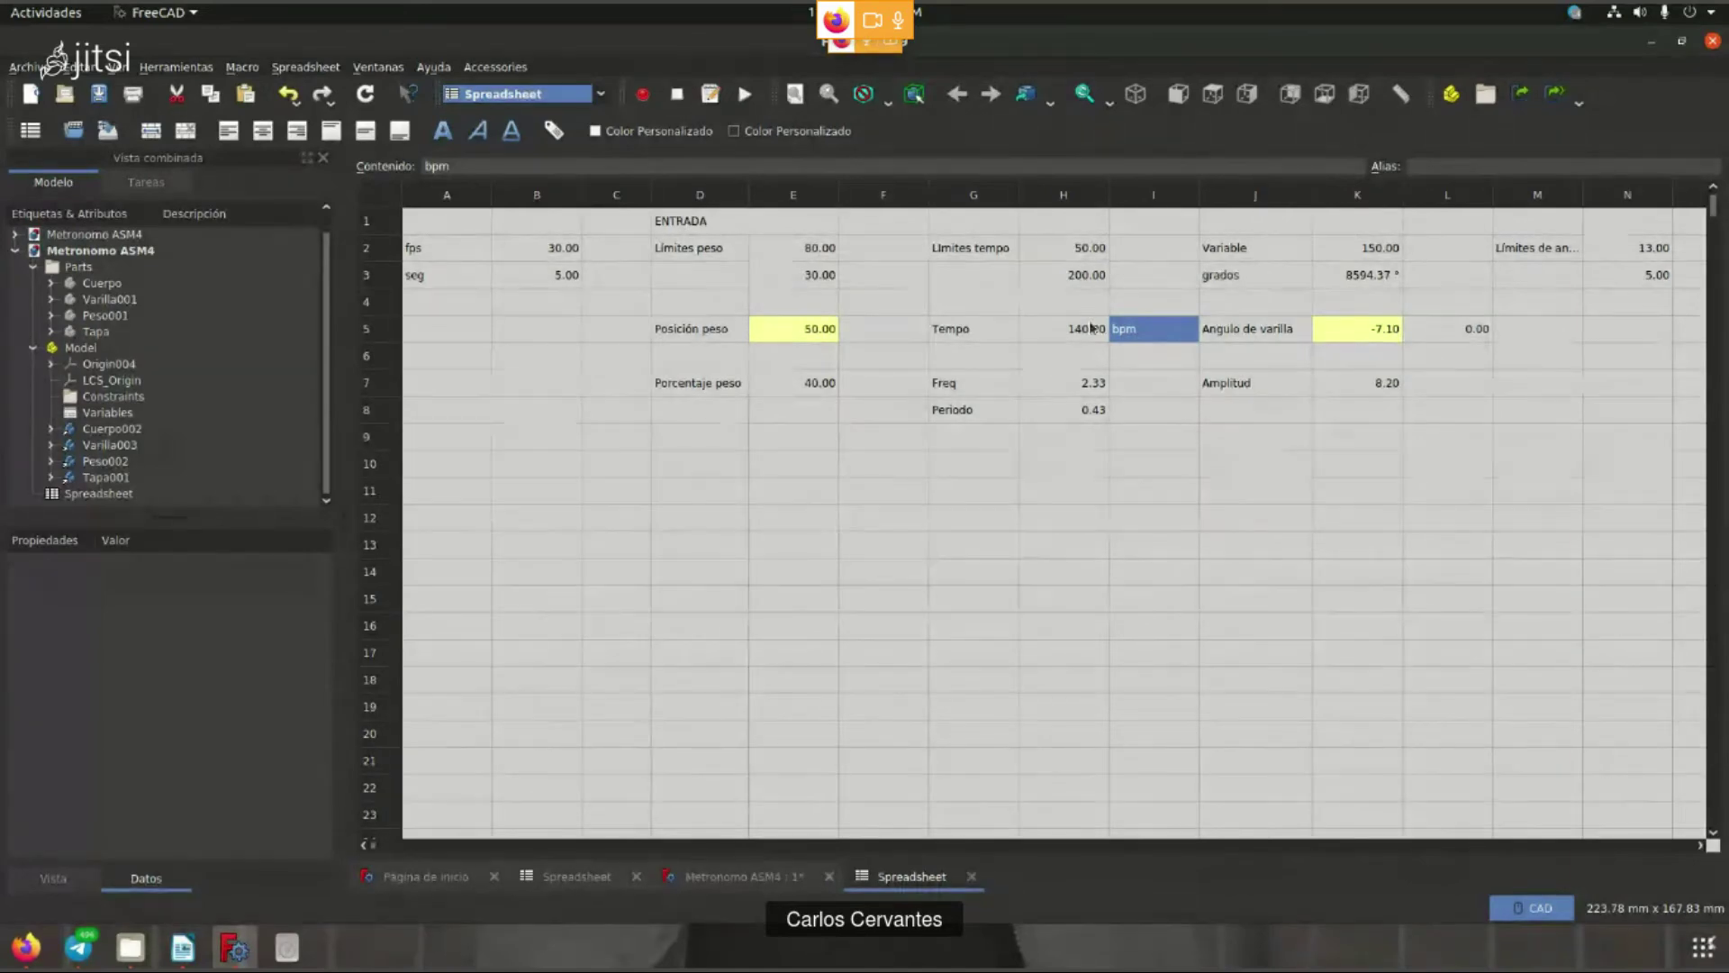
{"action": "left_click", "coordinate": [1045, 331]}
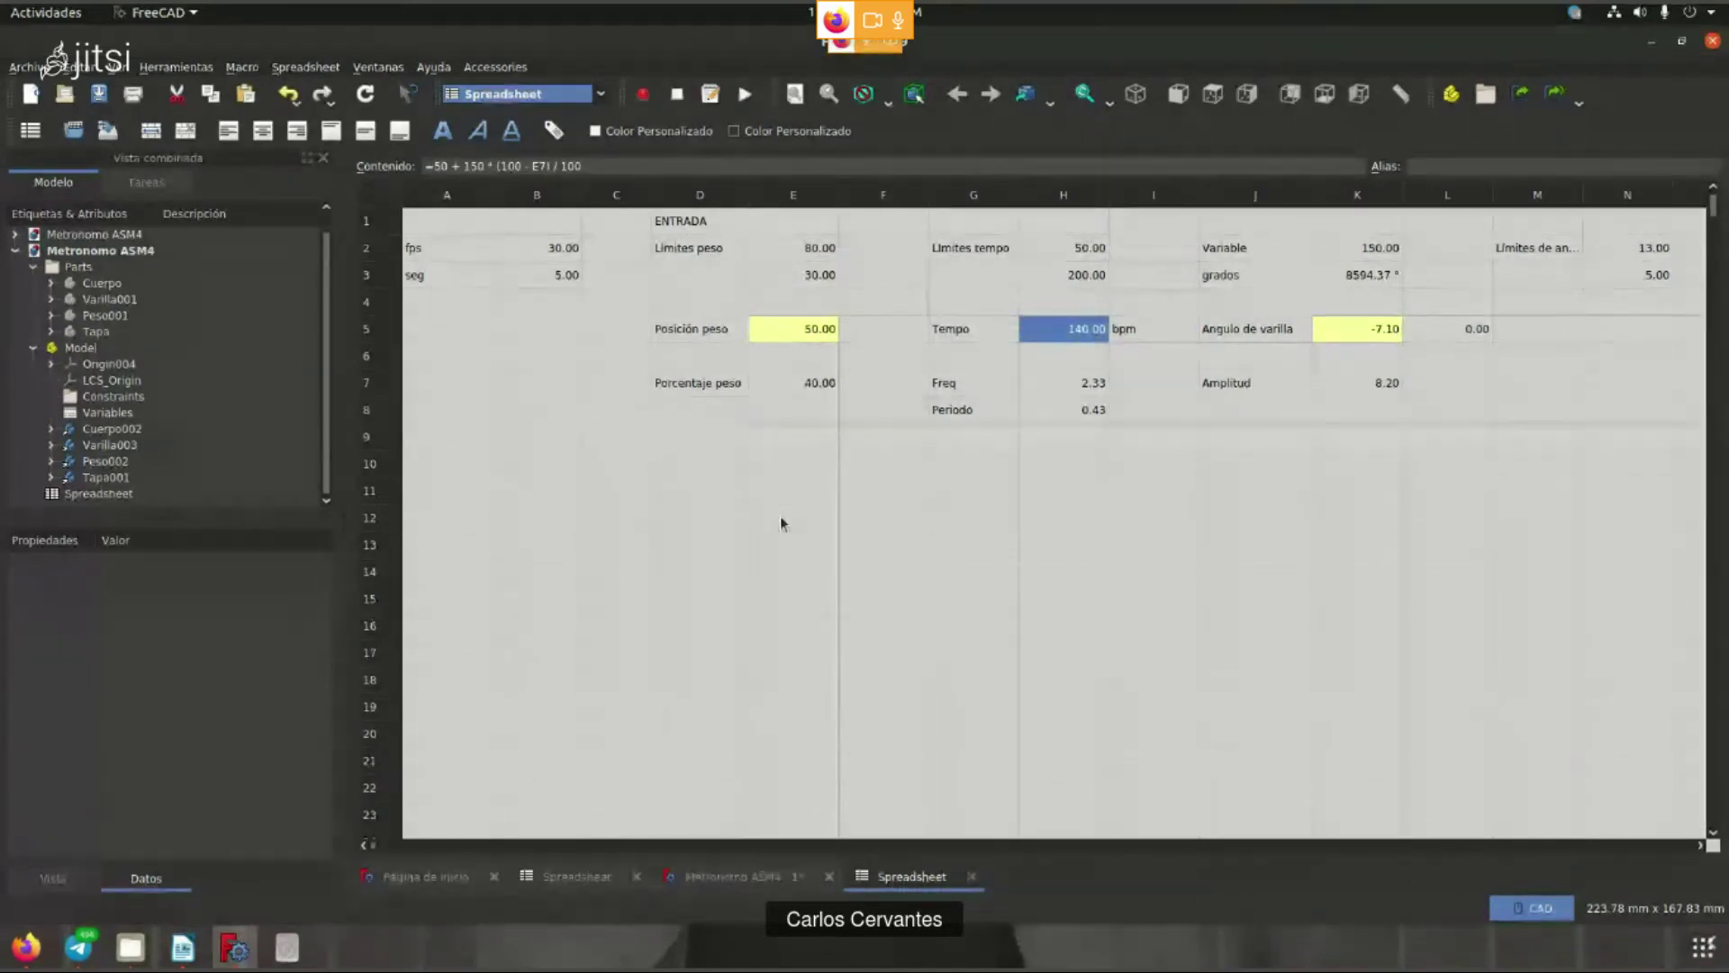
{"action": "left_click", "coordinate": [1058, 385]}
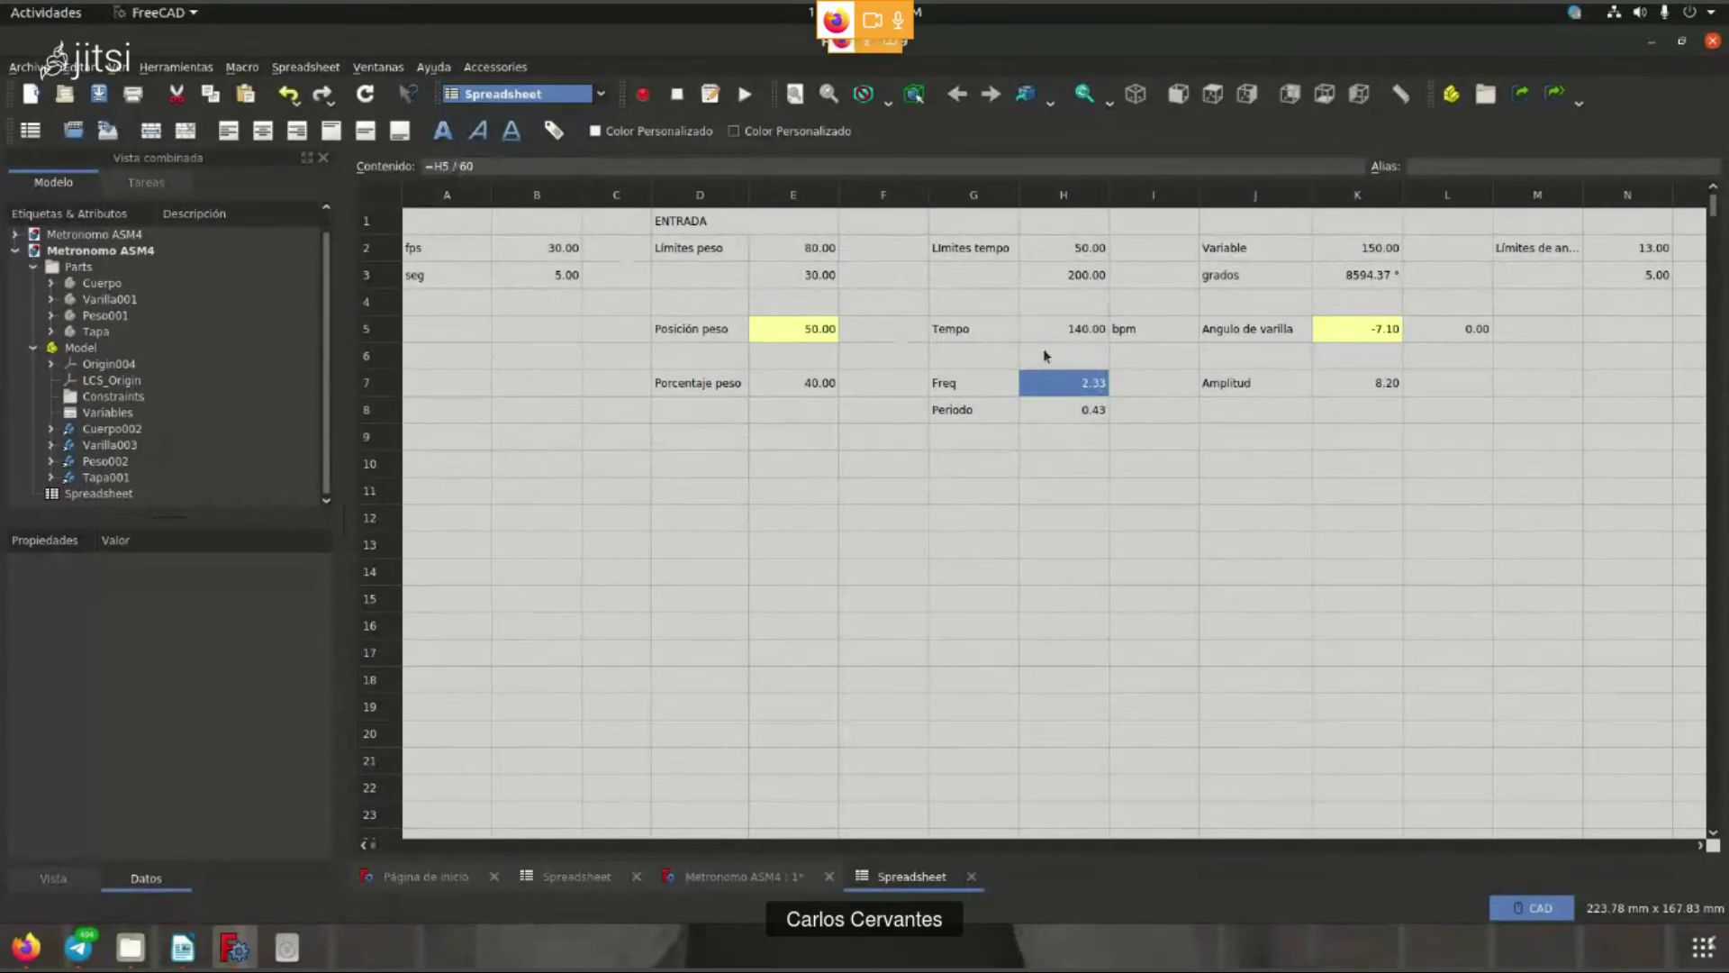
{"action": "left_click", "coordinate": [1085, 332]}
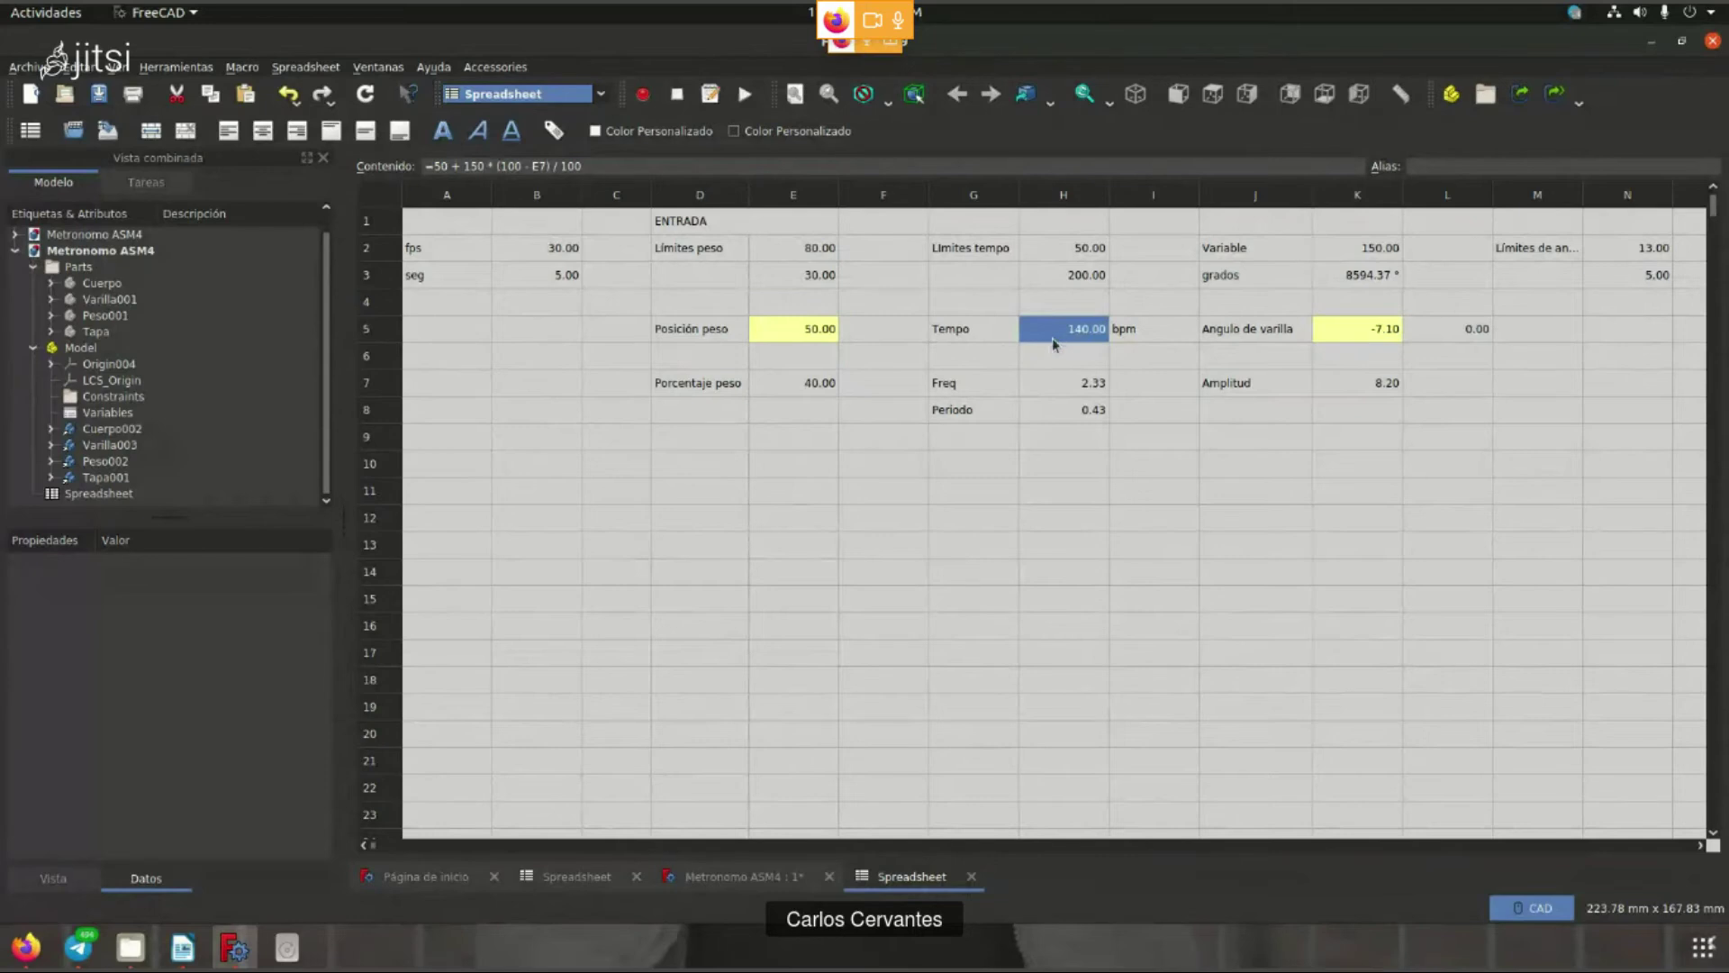
{"action": "left_click", "coordinate": [1073, 387]}
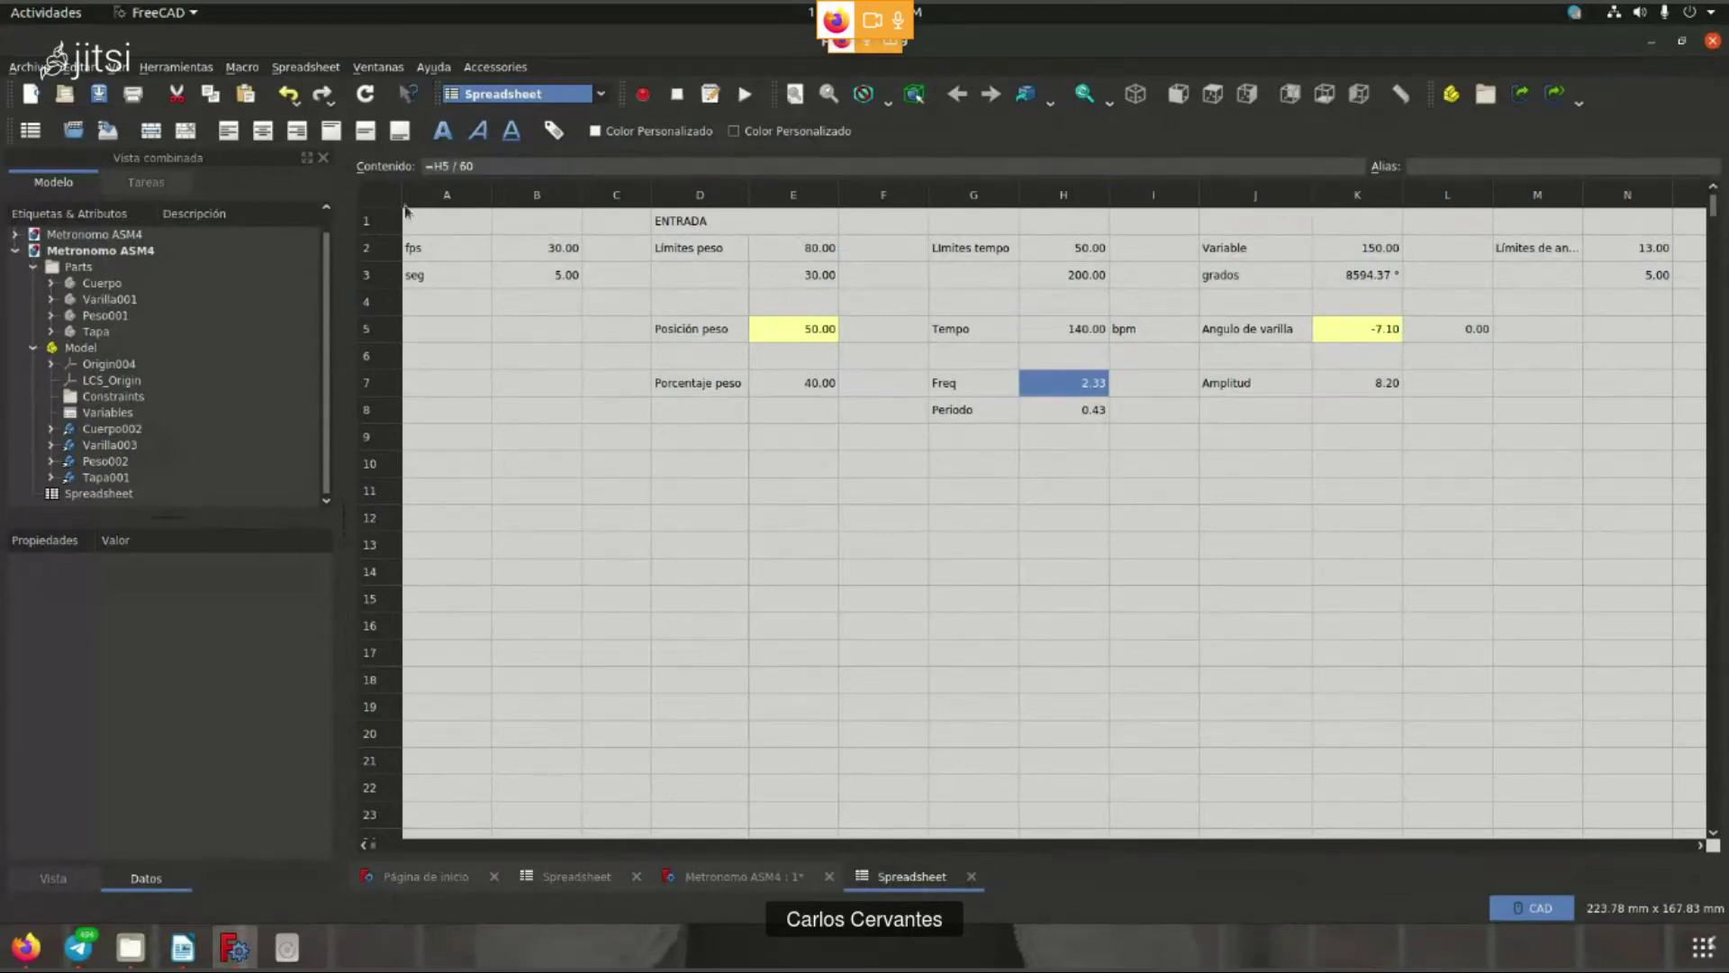
{"action": "left_click_drag", "start_coordinate": [491, 167], "coordinate": [416, 167]}
{"action": "left_click", "coordinate": [1059, 463]}
{"action": "left_click", "coordinate": [1059, 387]}
- Try Posición peso values 30, 80 and 60 in E5, checking the recalculated Freq
{"action": "left_click", "coordinate": [1081, 478]}
{"action": "left_click", "coordinate": [828, 330]}
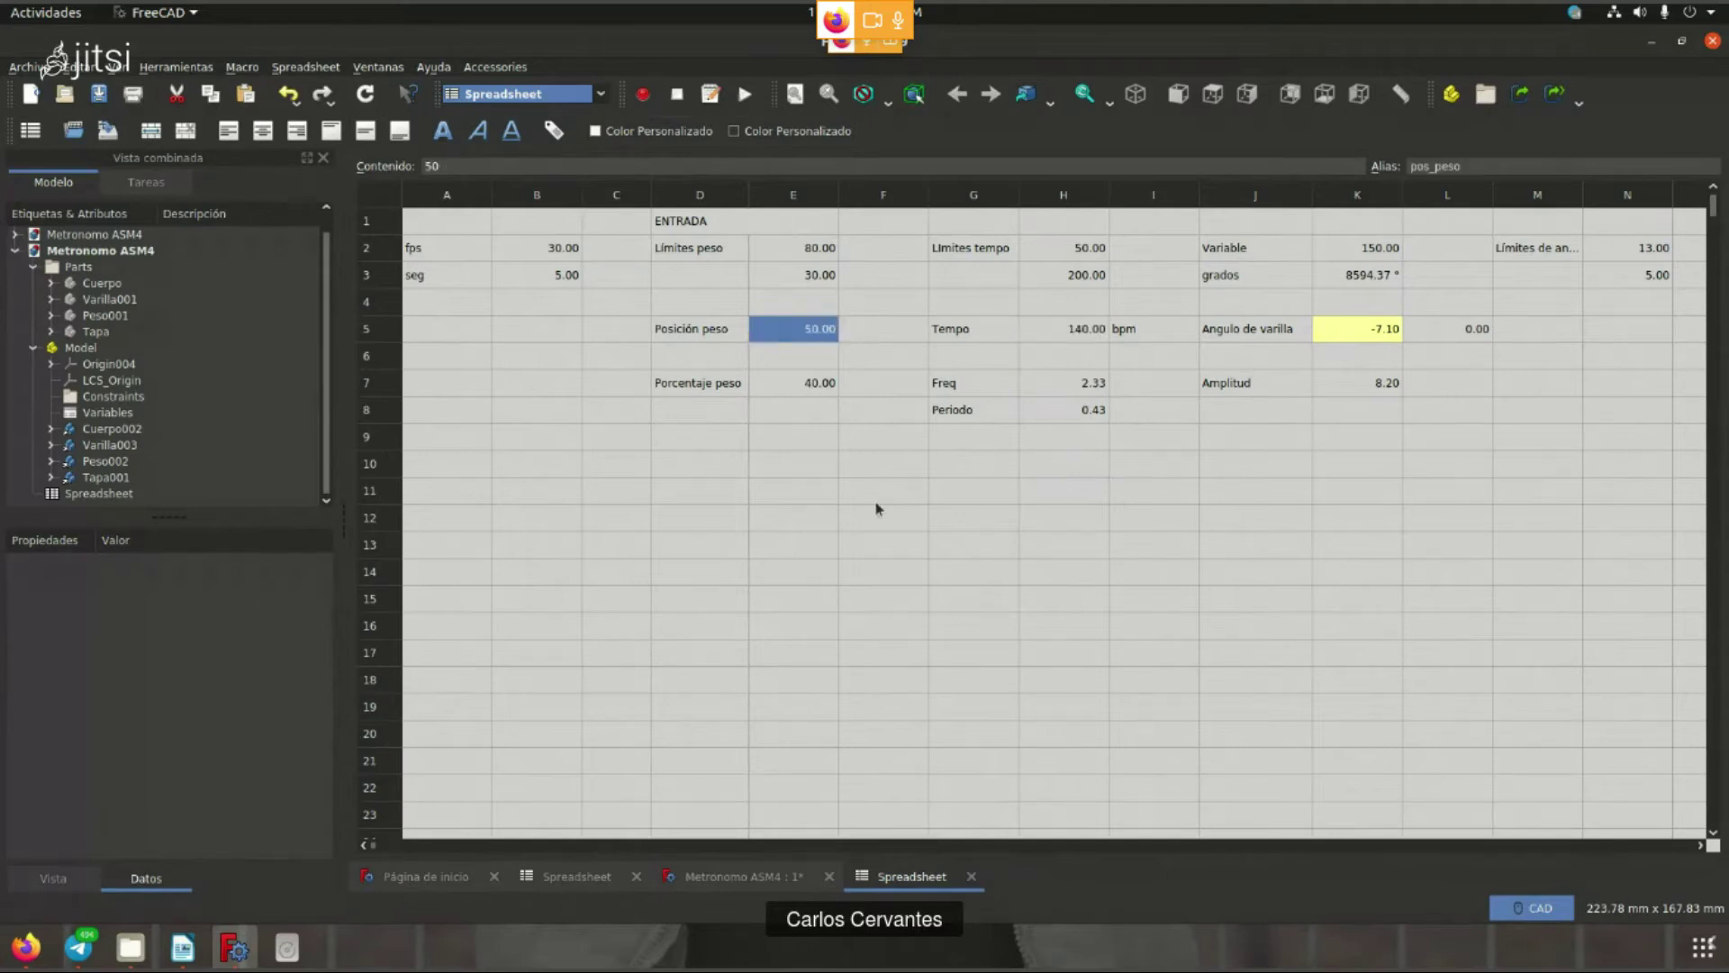
{"action": "type", "text": "30"}
{"action": "key", "text": "Return"}
{"action": "left_click", "coordinate": [1086, 388]}
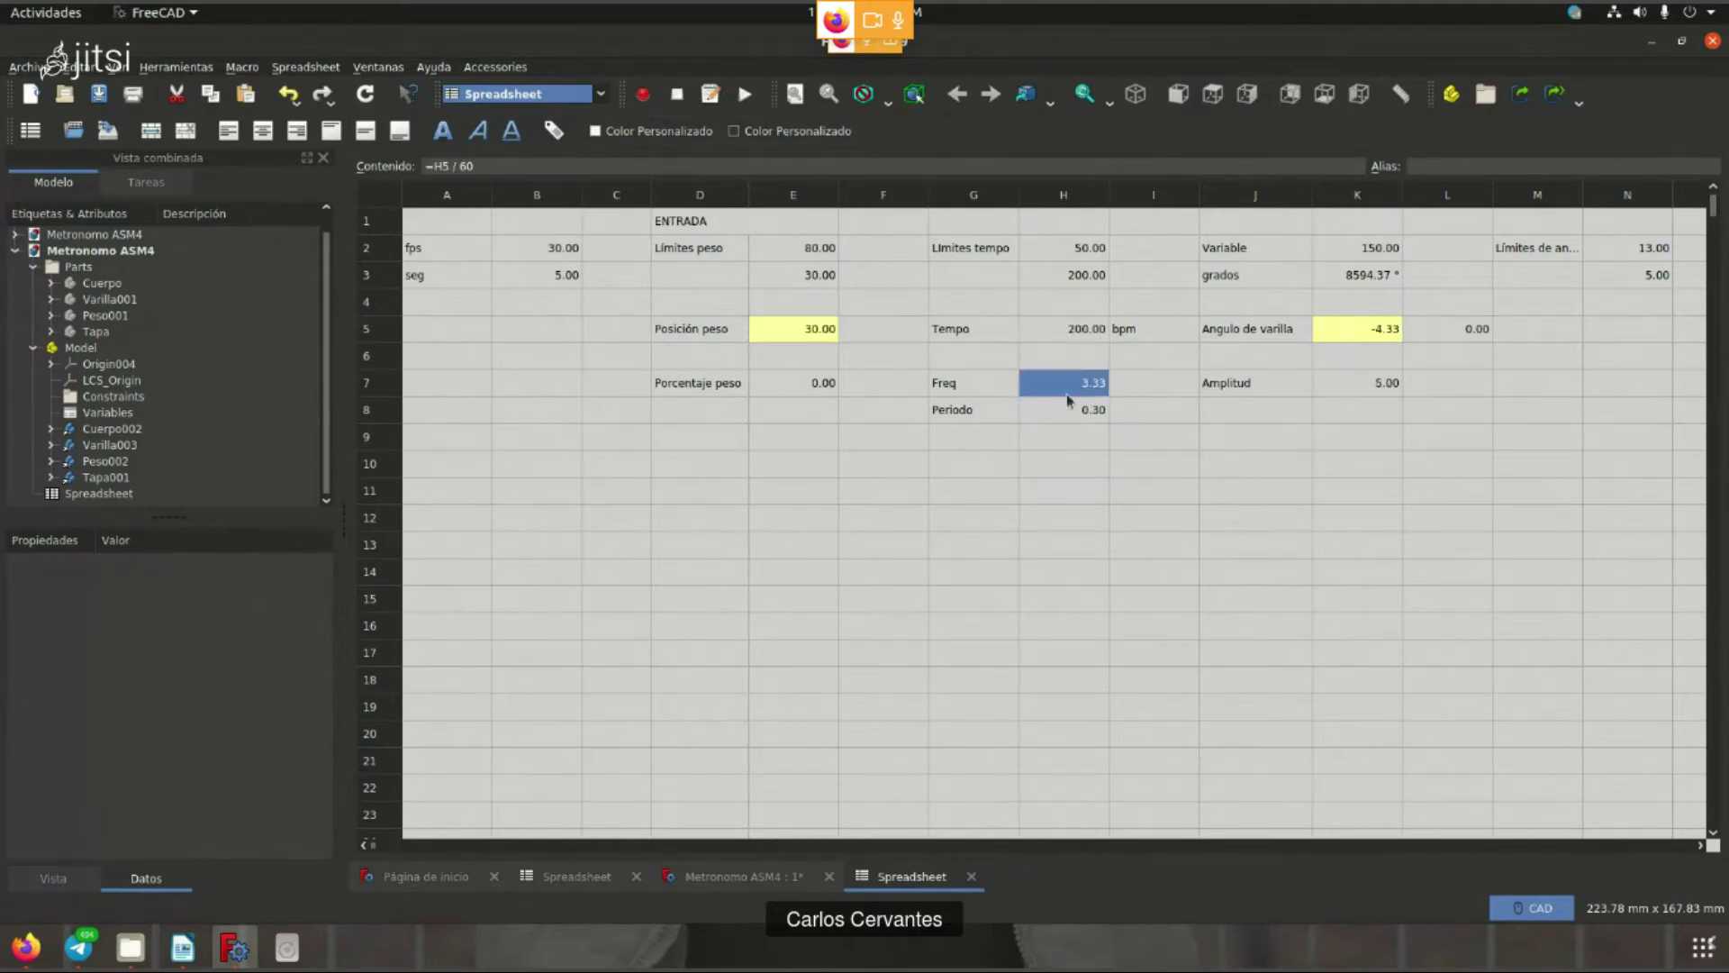
{"action": "left_click", "coordinate": [811, 331]}
{"action": "type", "text": "80"}
{"action": "key", "text": "Return"}
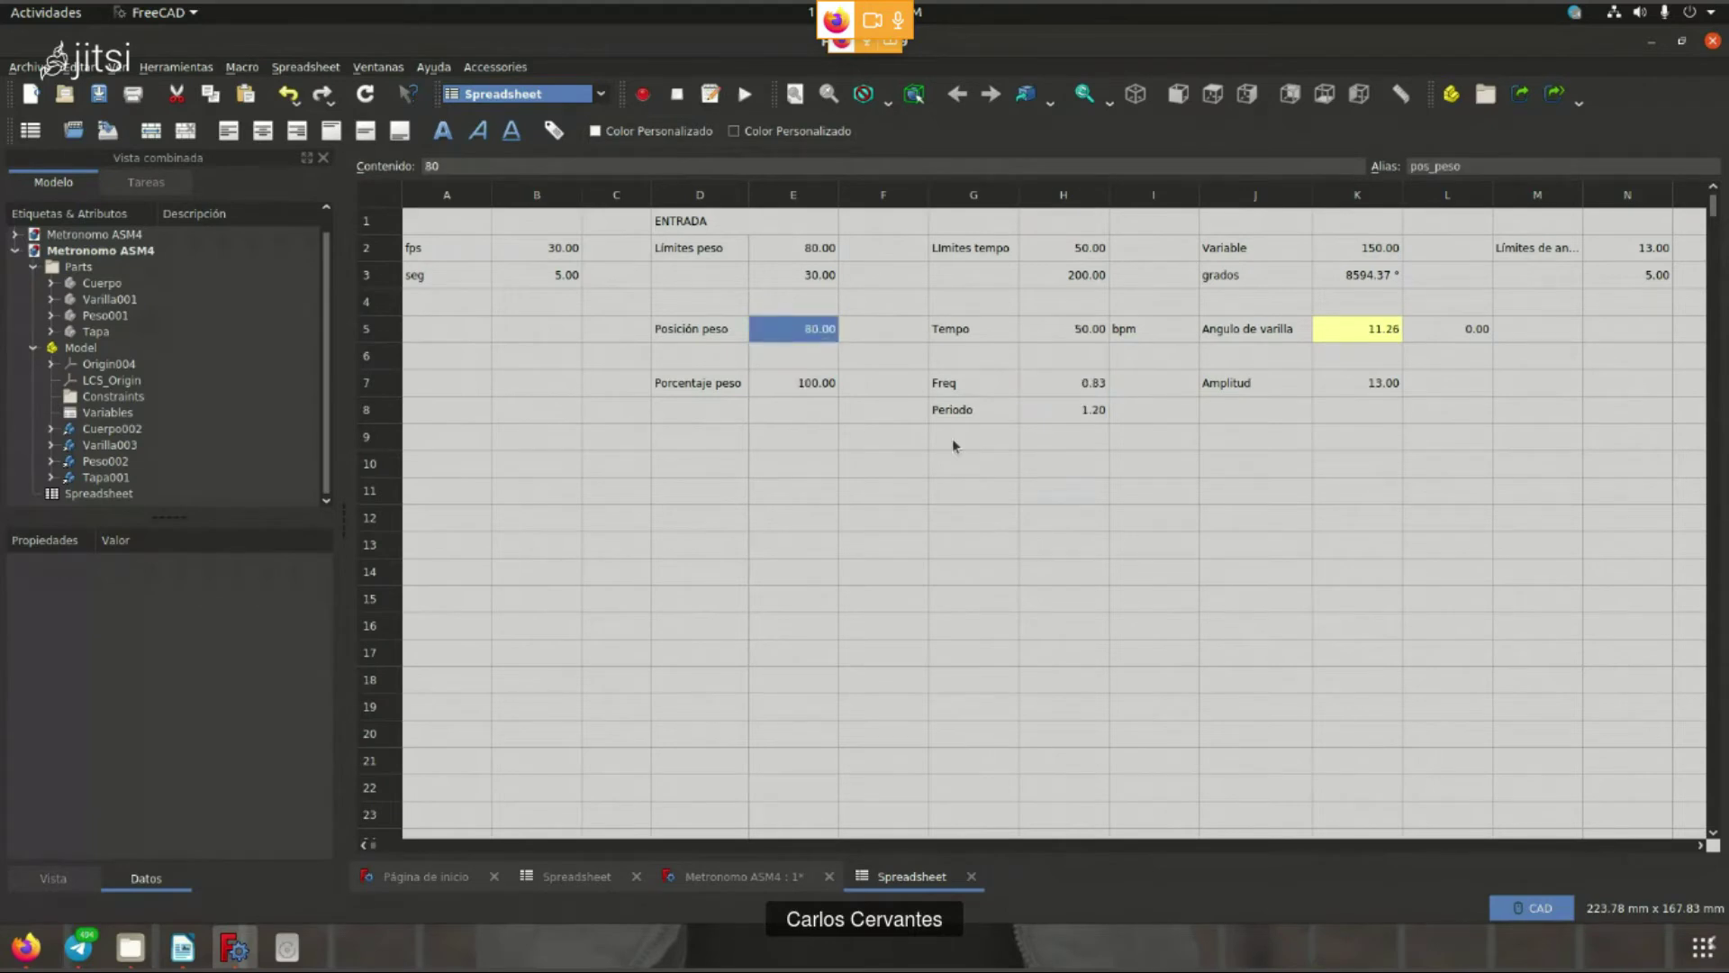
{"action": "left_click", "coordinate": [1090, 386]}
{"action": "left_click", "coordinate": [793, 332]}
{"action": "type", "text": "60"}
{"action": "key", "text": "Return"}
- Set Posición peso to 80, then back to 50, and delete the Periodo entry in G8:H8
{"action": "type", "text": "80"}
{"action": "key", "text": "Return"}
{"action": "type", "text": "50"}
{"action": "key", "text": "Return"}
{"action": "left_click", "coordinate": [1088, 338]}
{"action": "left_click_drag", "start_coordinate": [968, 410], "coordinate": [1051, 417]}
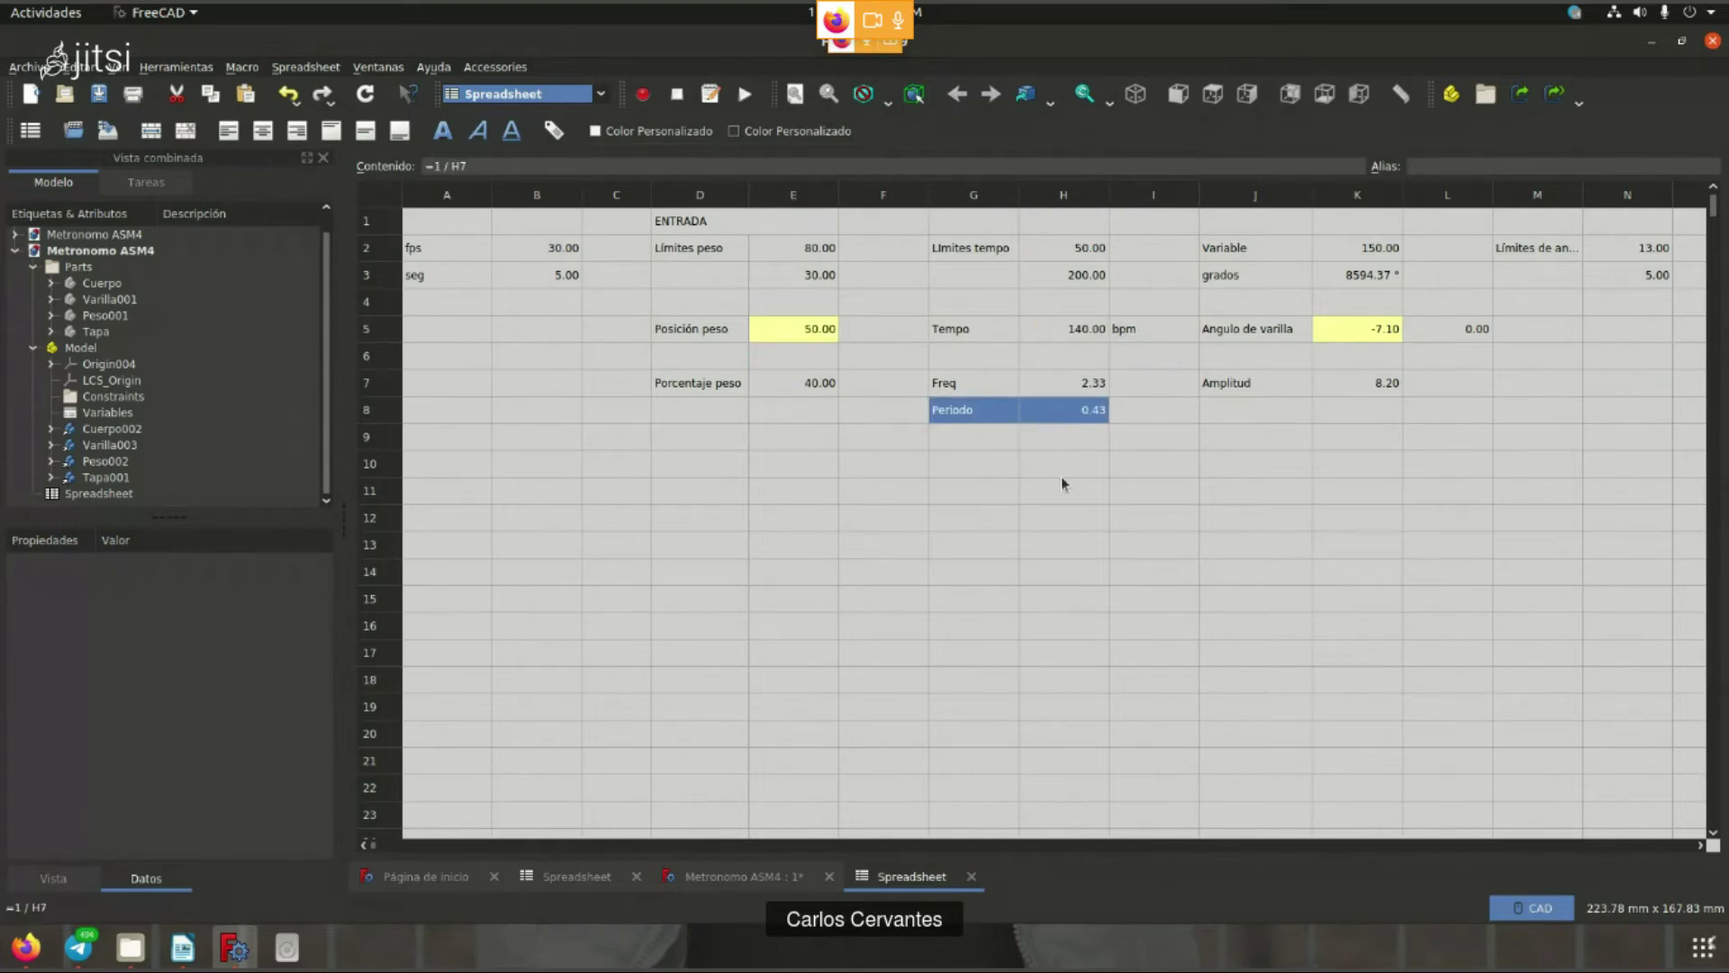
{"action": "key", "text": "Delete"}
- Inspect the input cells and the Porcentaje peso formula =100 * (E5 - 30) / (E2 - 30)
{"action": "left_click", "coordinate": [1042, 575]}
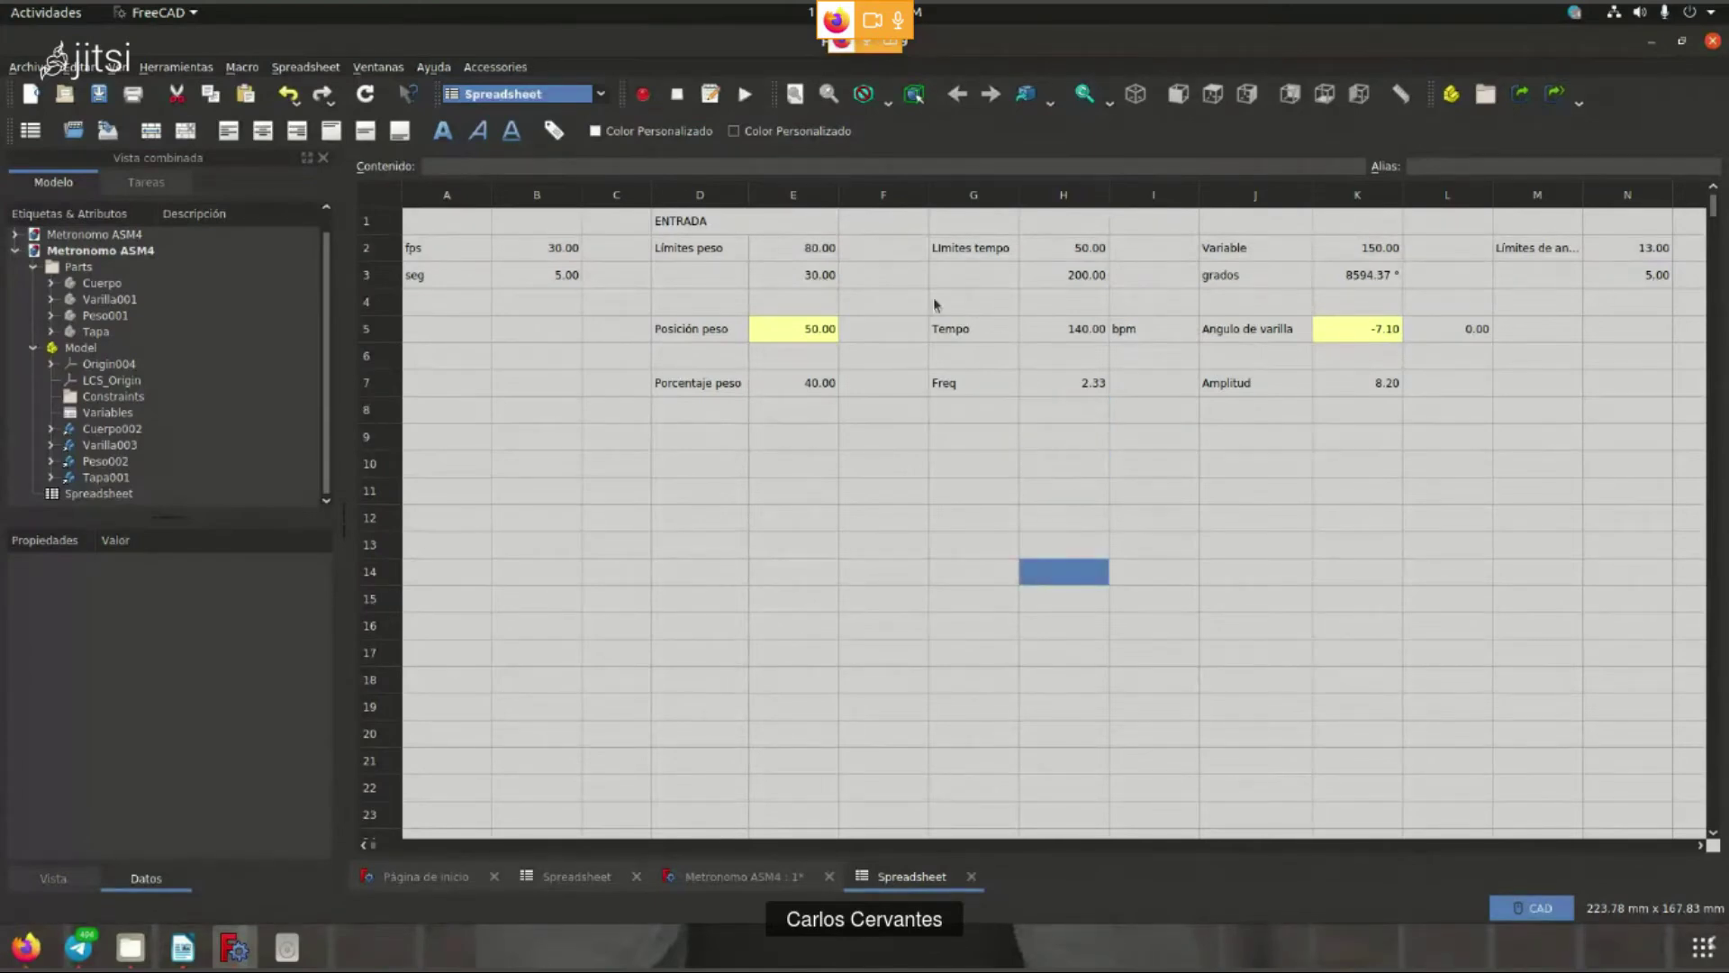
{"action": "left_click_drag", "start_coordinate": [452, 226], "coordinate": [1081, 388]}
{"action": "left_click", "coordinate": [946, 494]}
{"action": "mouse_move", "coordinate": [694, 221]}
{"action": "left_mouse_down"}
{"action": "mouse_move", "coordinate": [1119, 386]}
{"action": "mouse_move", "coordinate": [1108, 410]}
{"action": "mouse_move", "coordinate": [1140, 388]}
{"action": "left_mouse_up"}
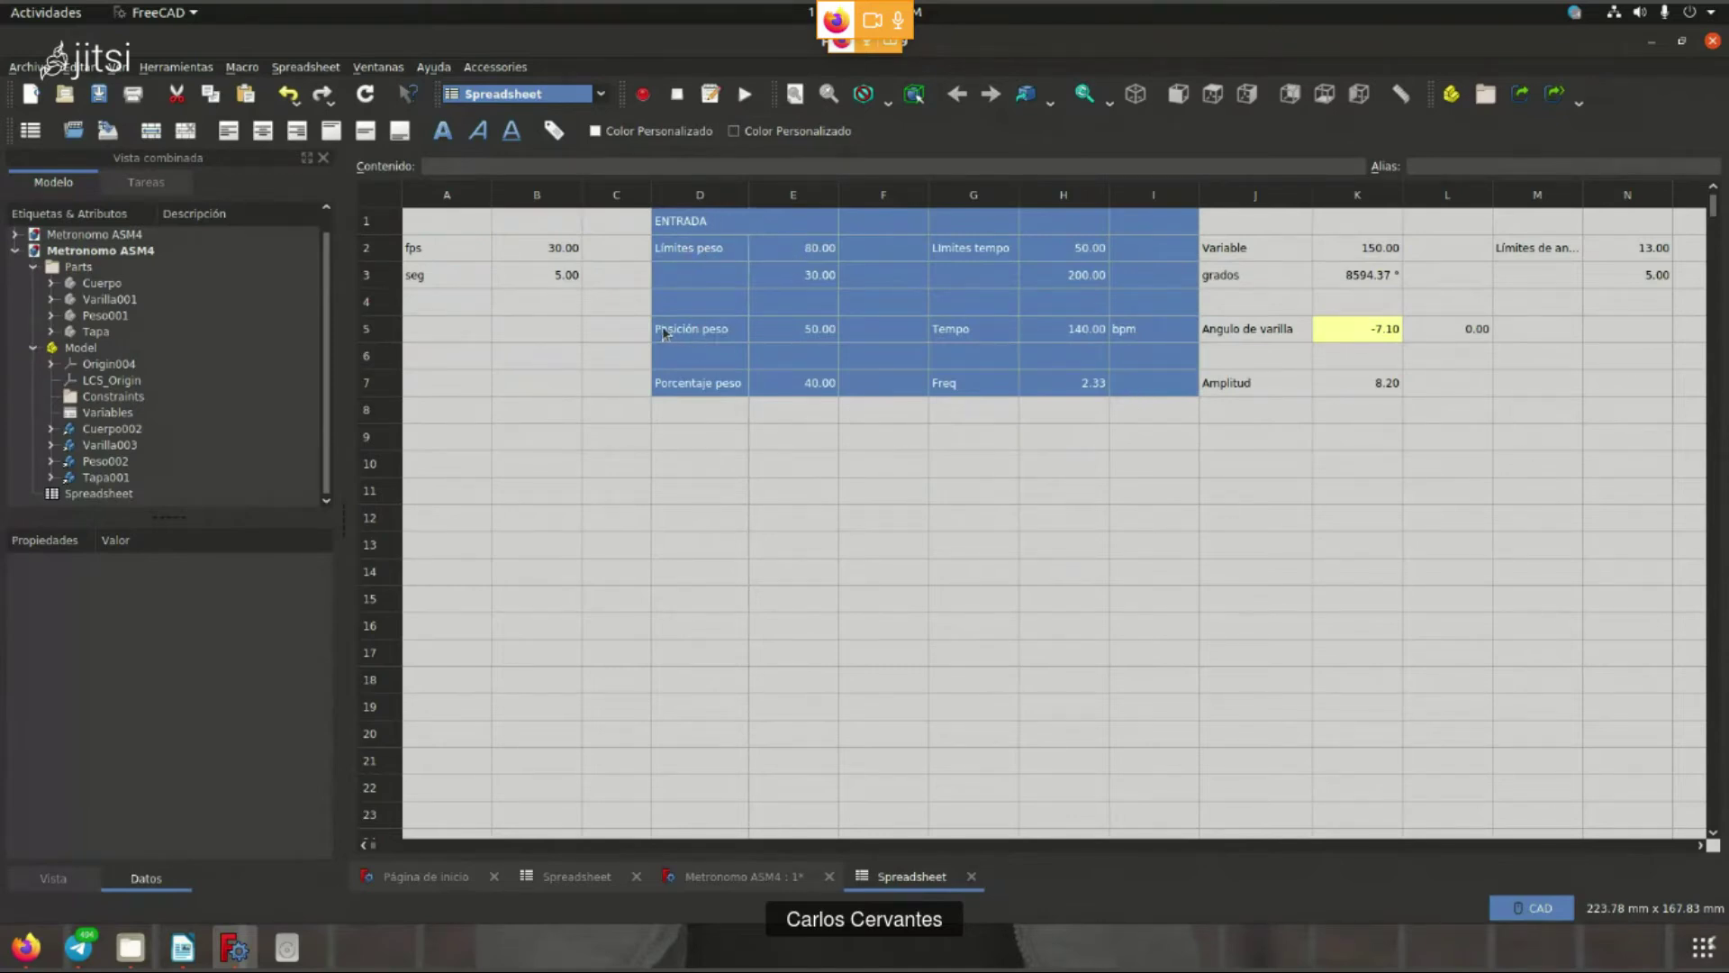
{"action": "left_click", "coordinate": [808, 335]}
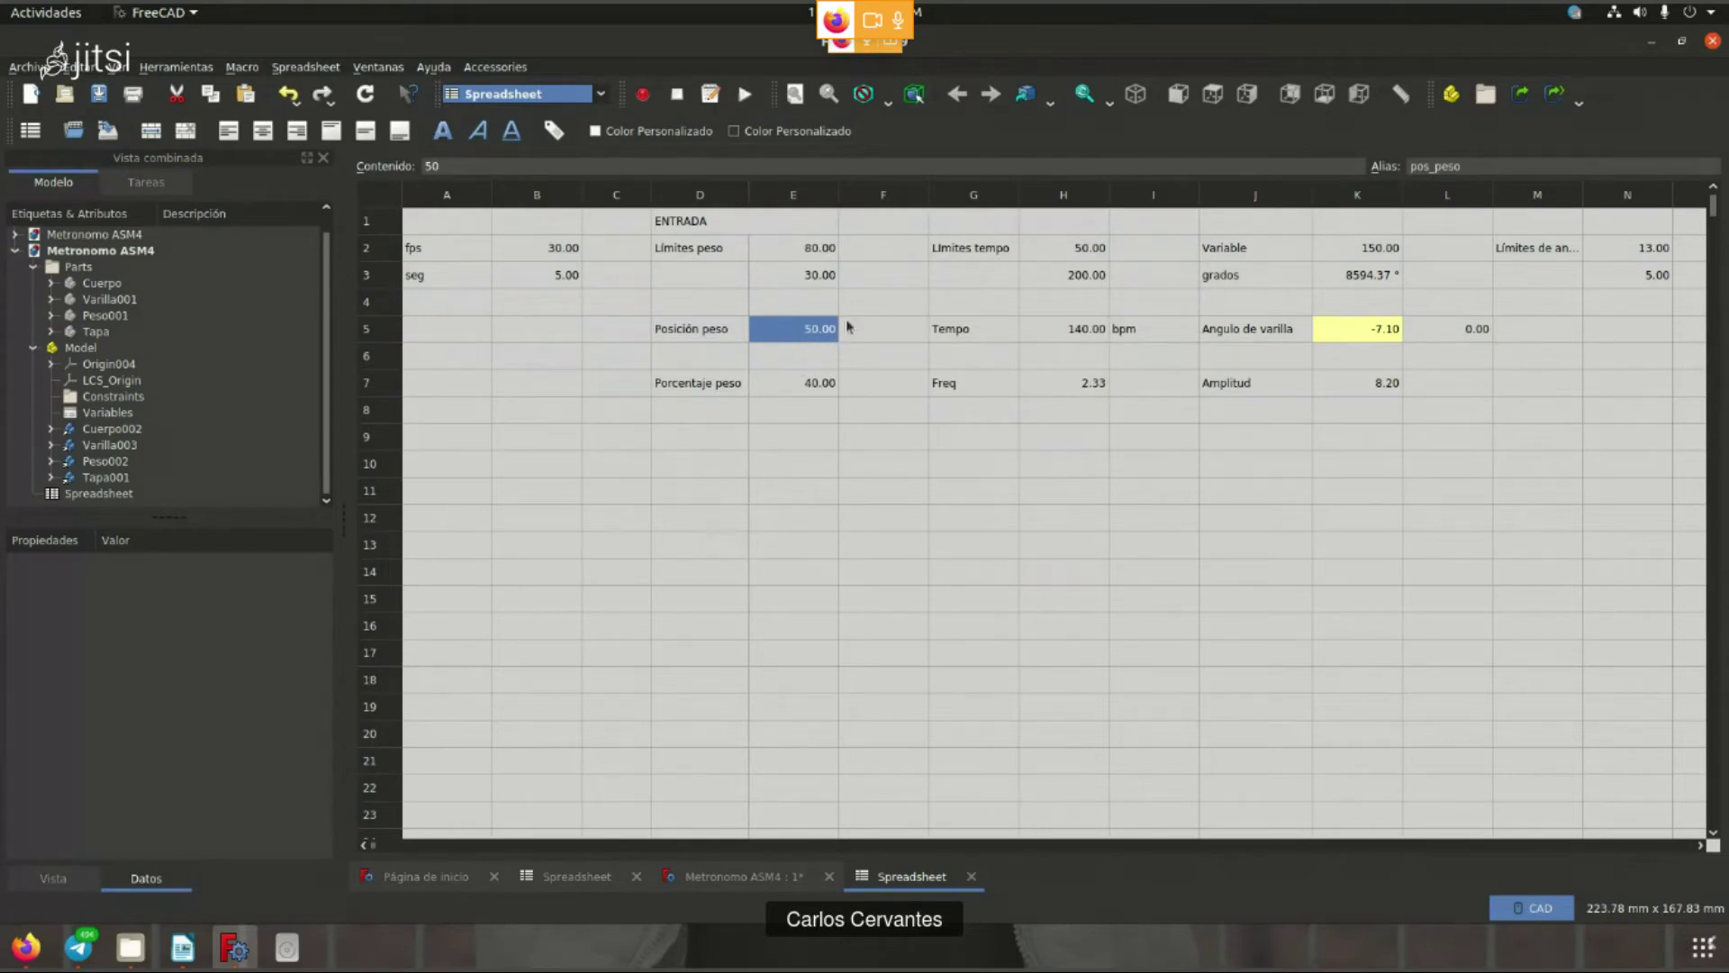
{"action": "left_click", "coordinate": [761, 518]}
{"action": "left_click_drag", "start_coordinate": [671, 396], "coordinate": [797, 387]}
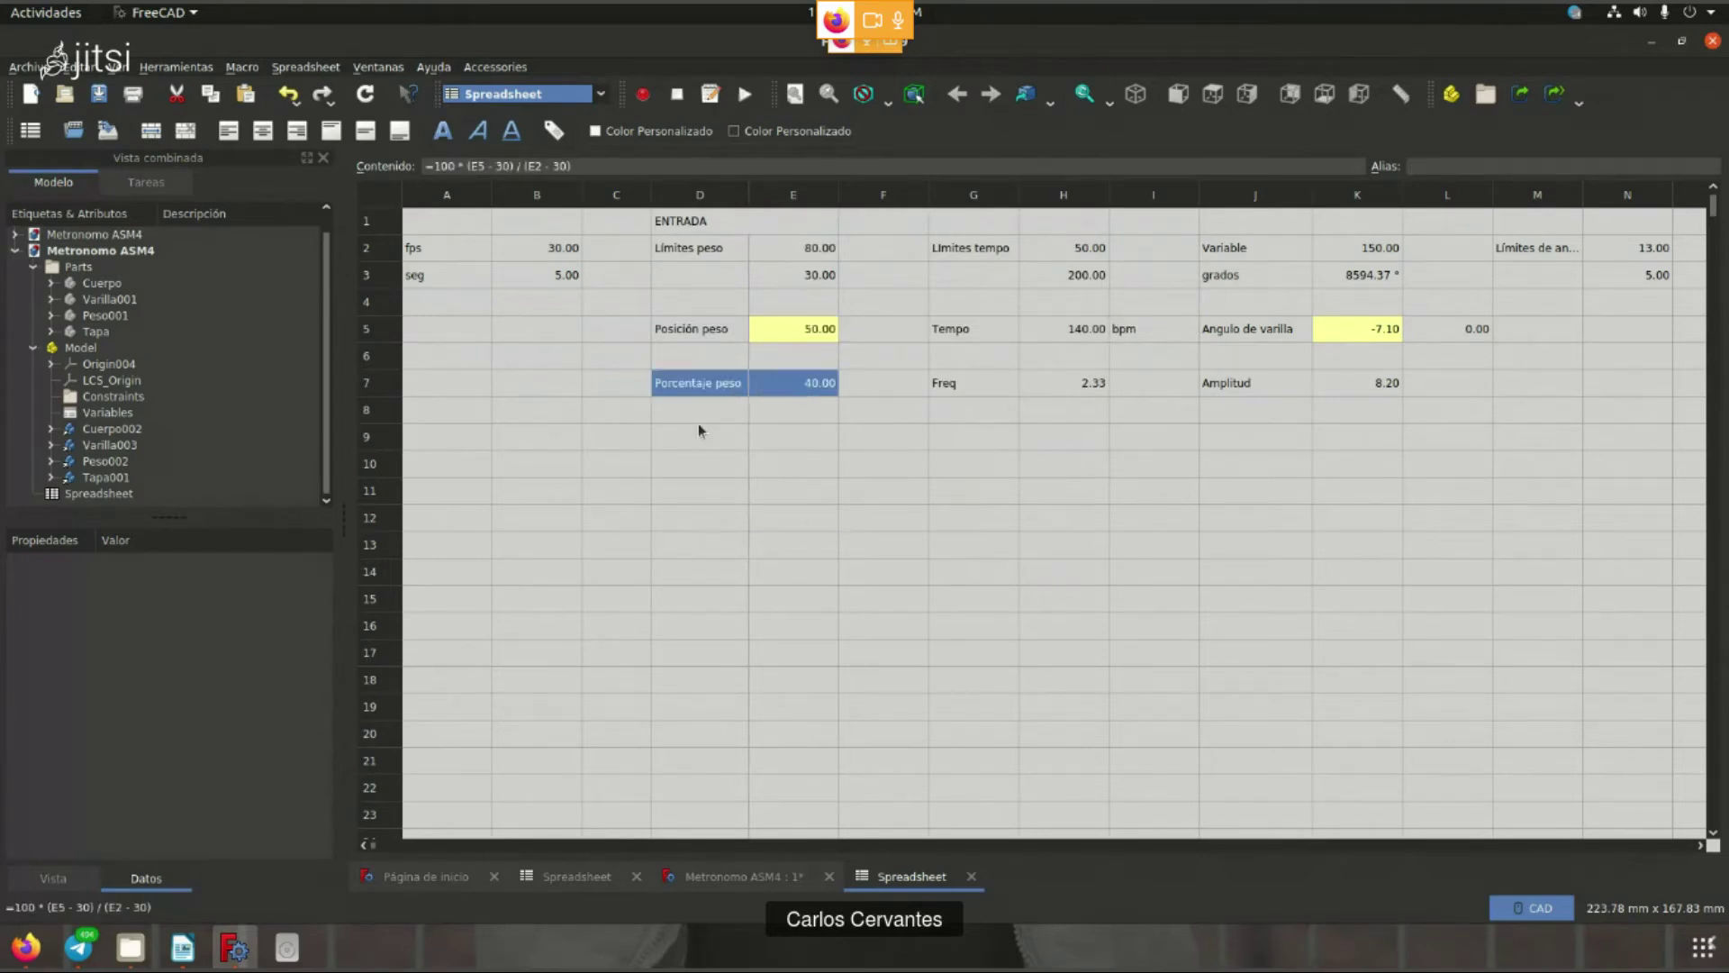
{"action": "left_click", "coordinate": [897, 590]}
{"action": "left_click_drag", "start_coordinate": [782, 389], "coordinate": [716, 404]}
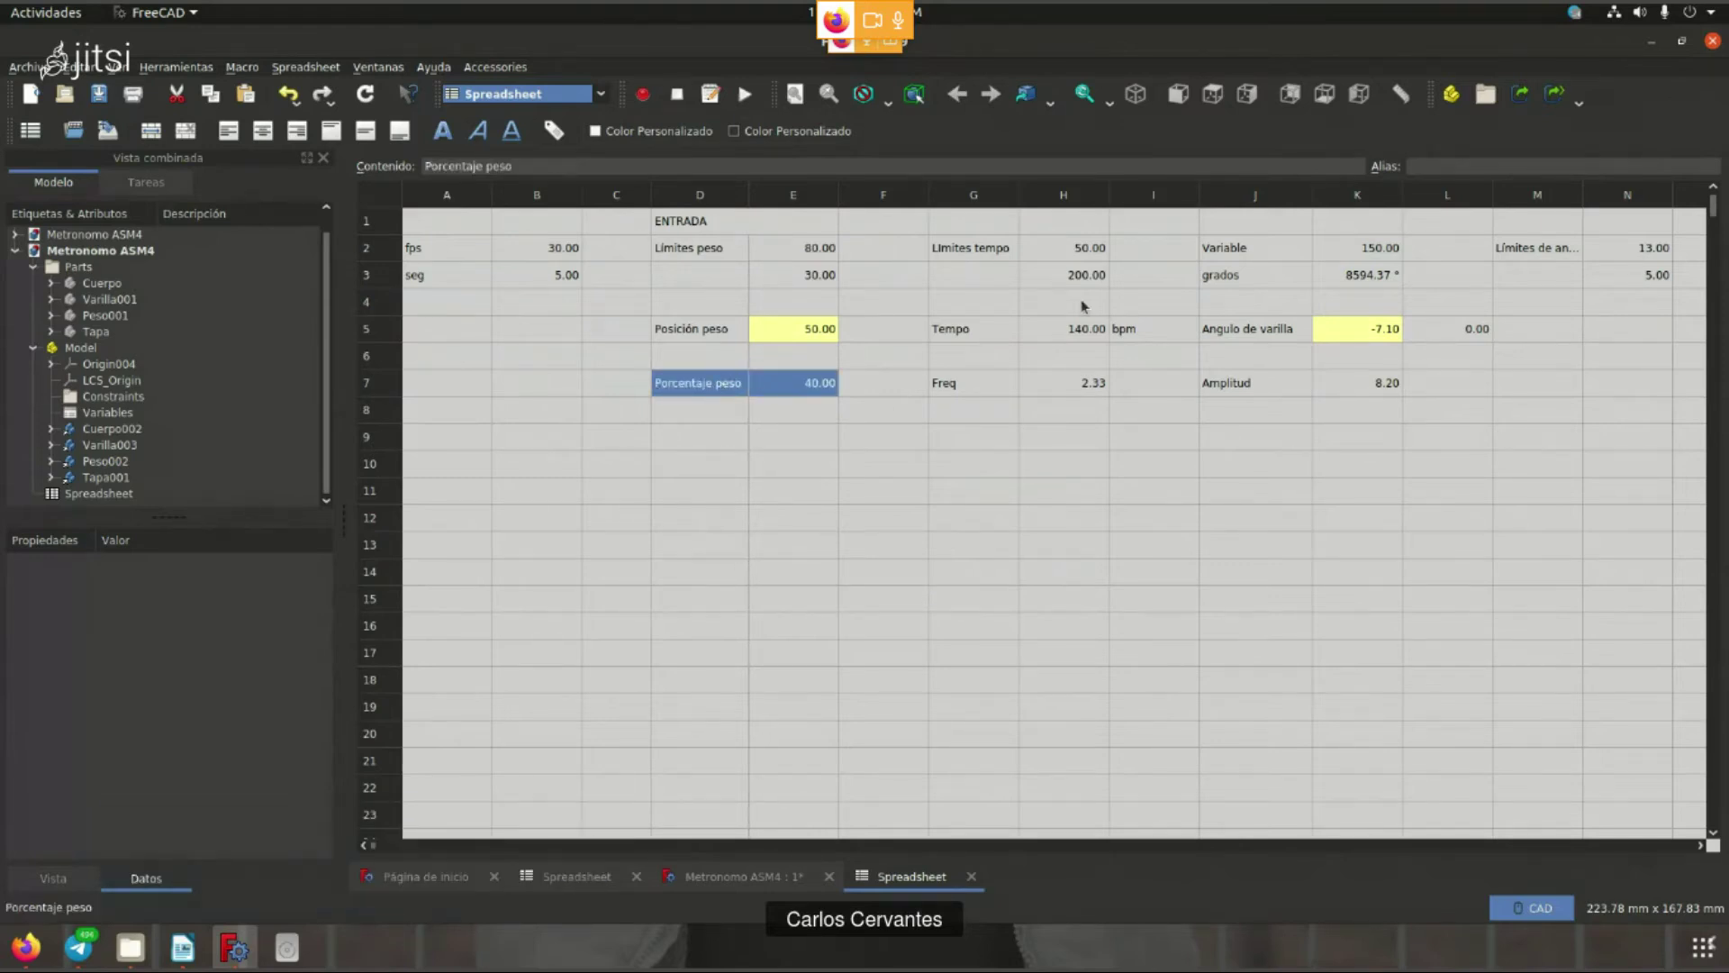
- Inspect the Freq formula in H7 and bring the Writer formula notes forward
{"action": "left_click", "coordinate": [1063, 490]}
{"action": "left_click_drag", "start_coordinate": [937, 388], "coordinate": [1073, 396]}
{"action": "left_click", "coordinate": [1073, 396]}
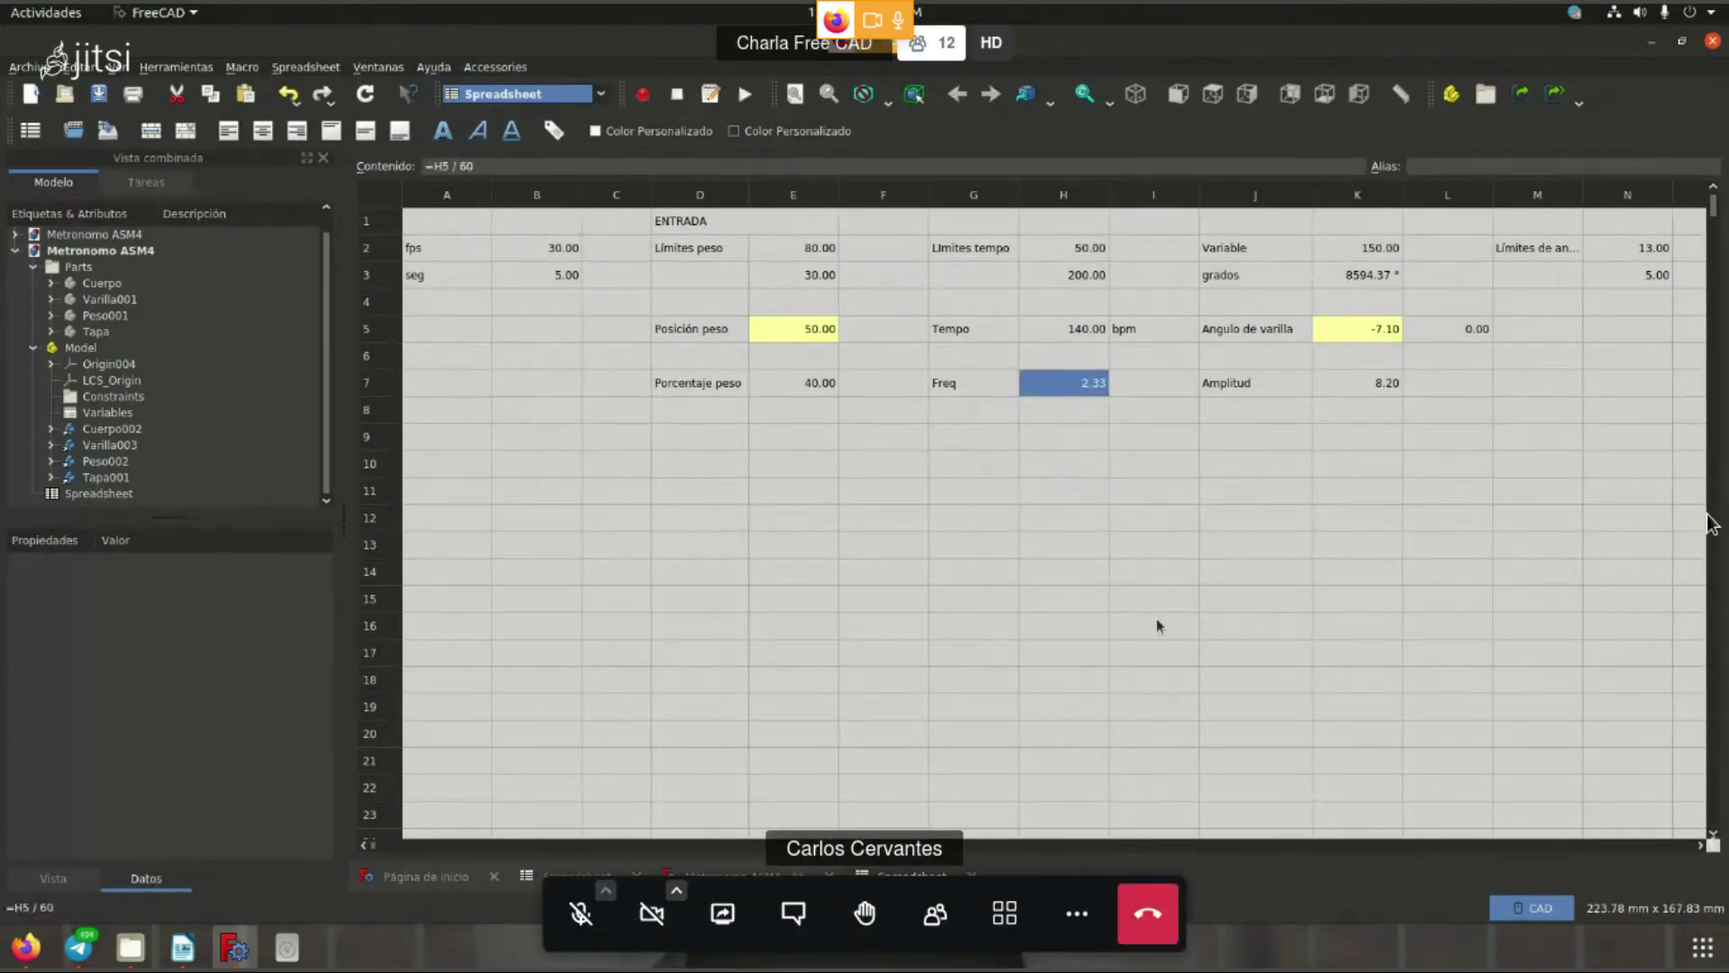
{"action": "left_click", "coordinate": [1252, 544]}
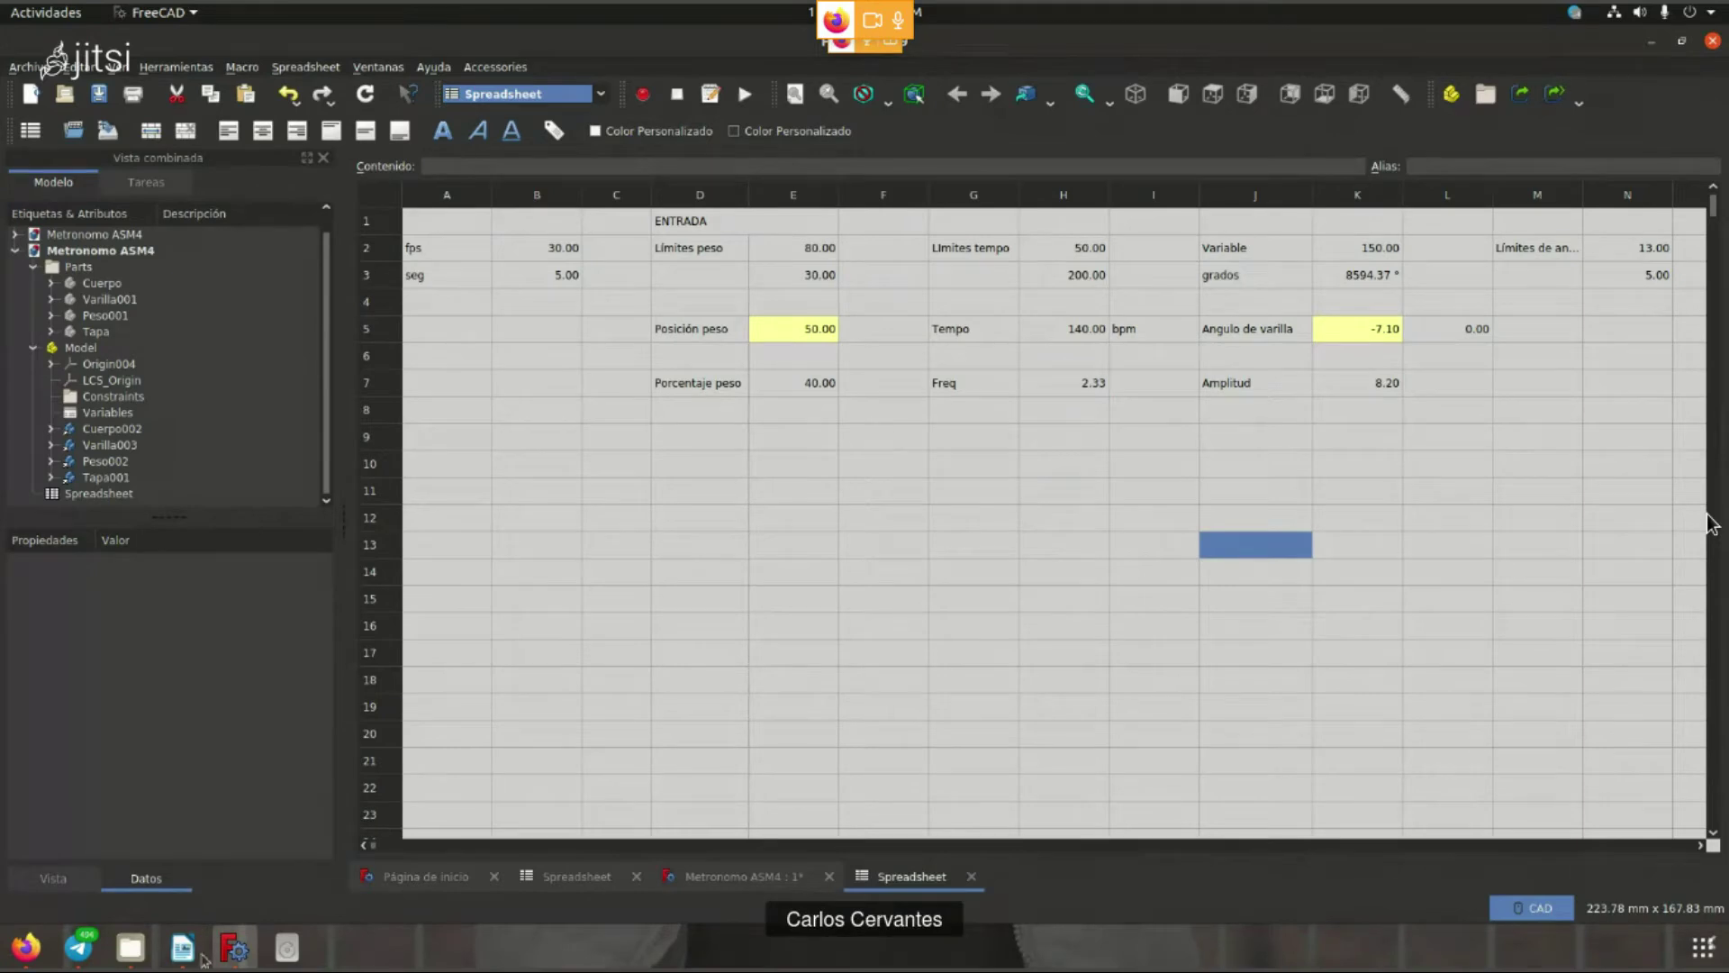
{"action": "left_click", "coordinate": [200, 953]}
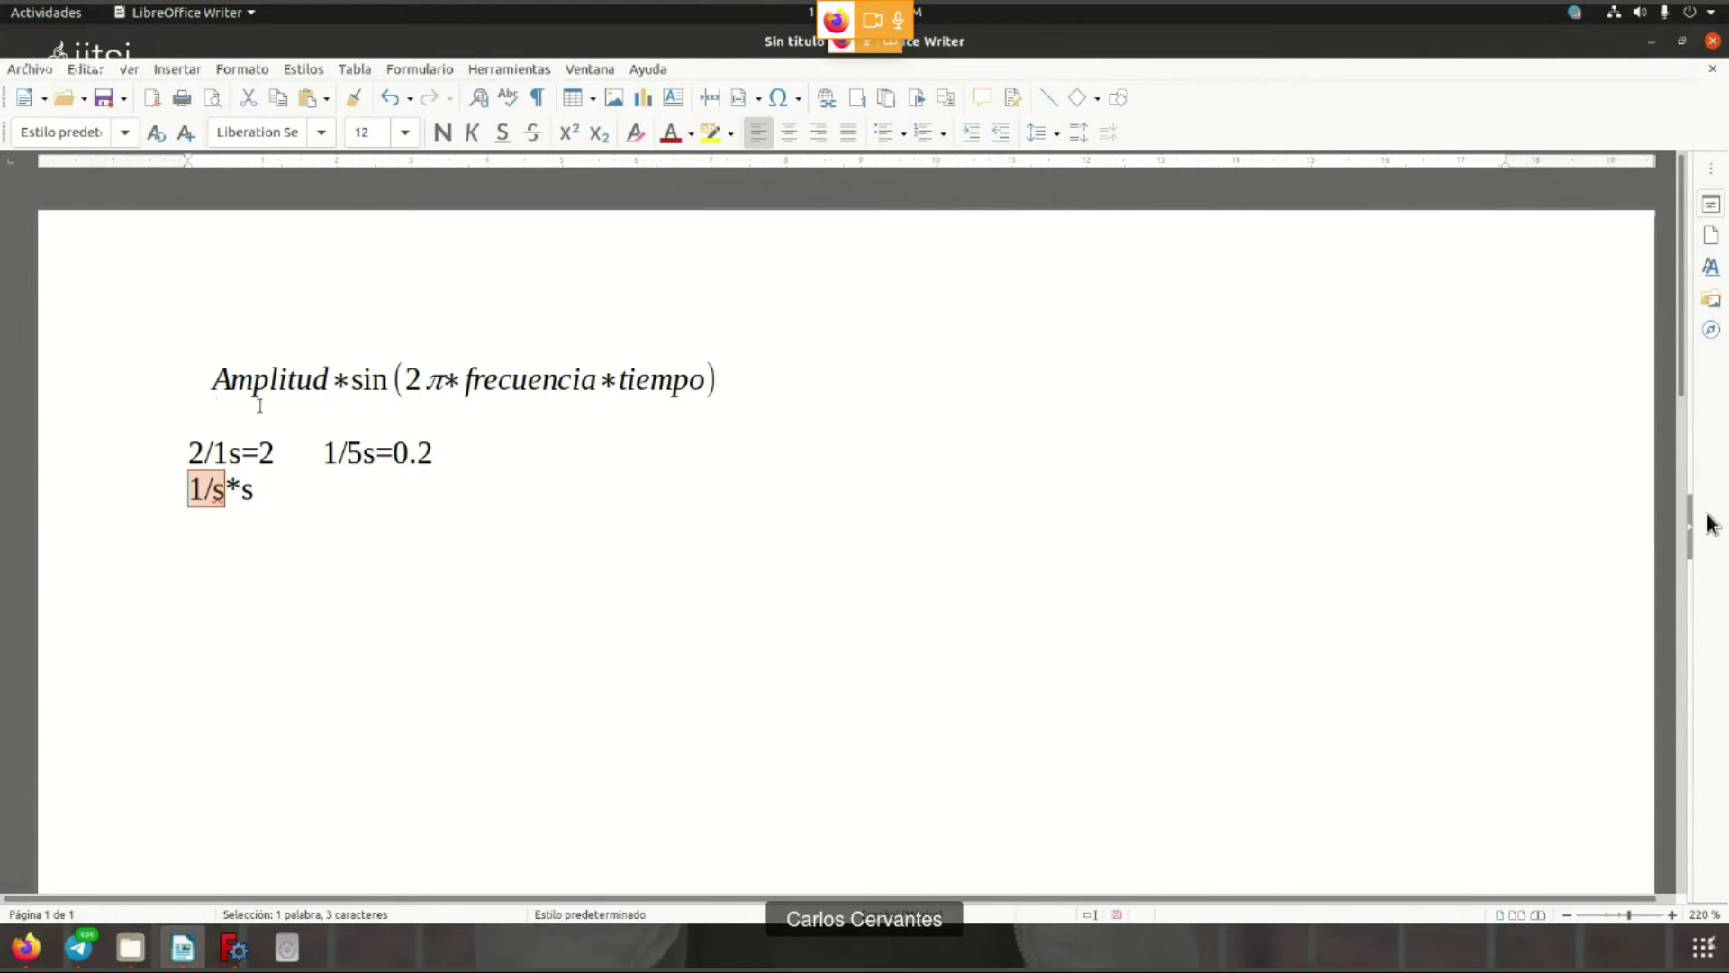
- Check the angle limits 13 and 5 in M2:N3 and watch the metronome rod swing in 3D
{"action": "key", "text": "alt+Tab"}
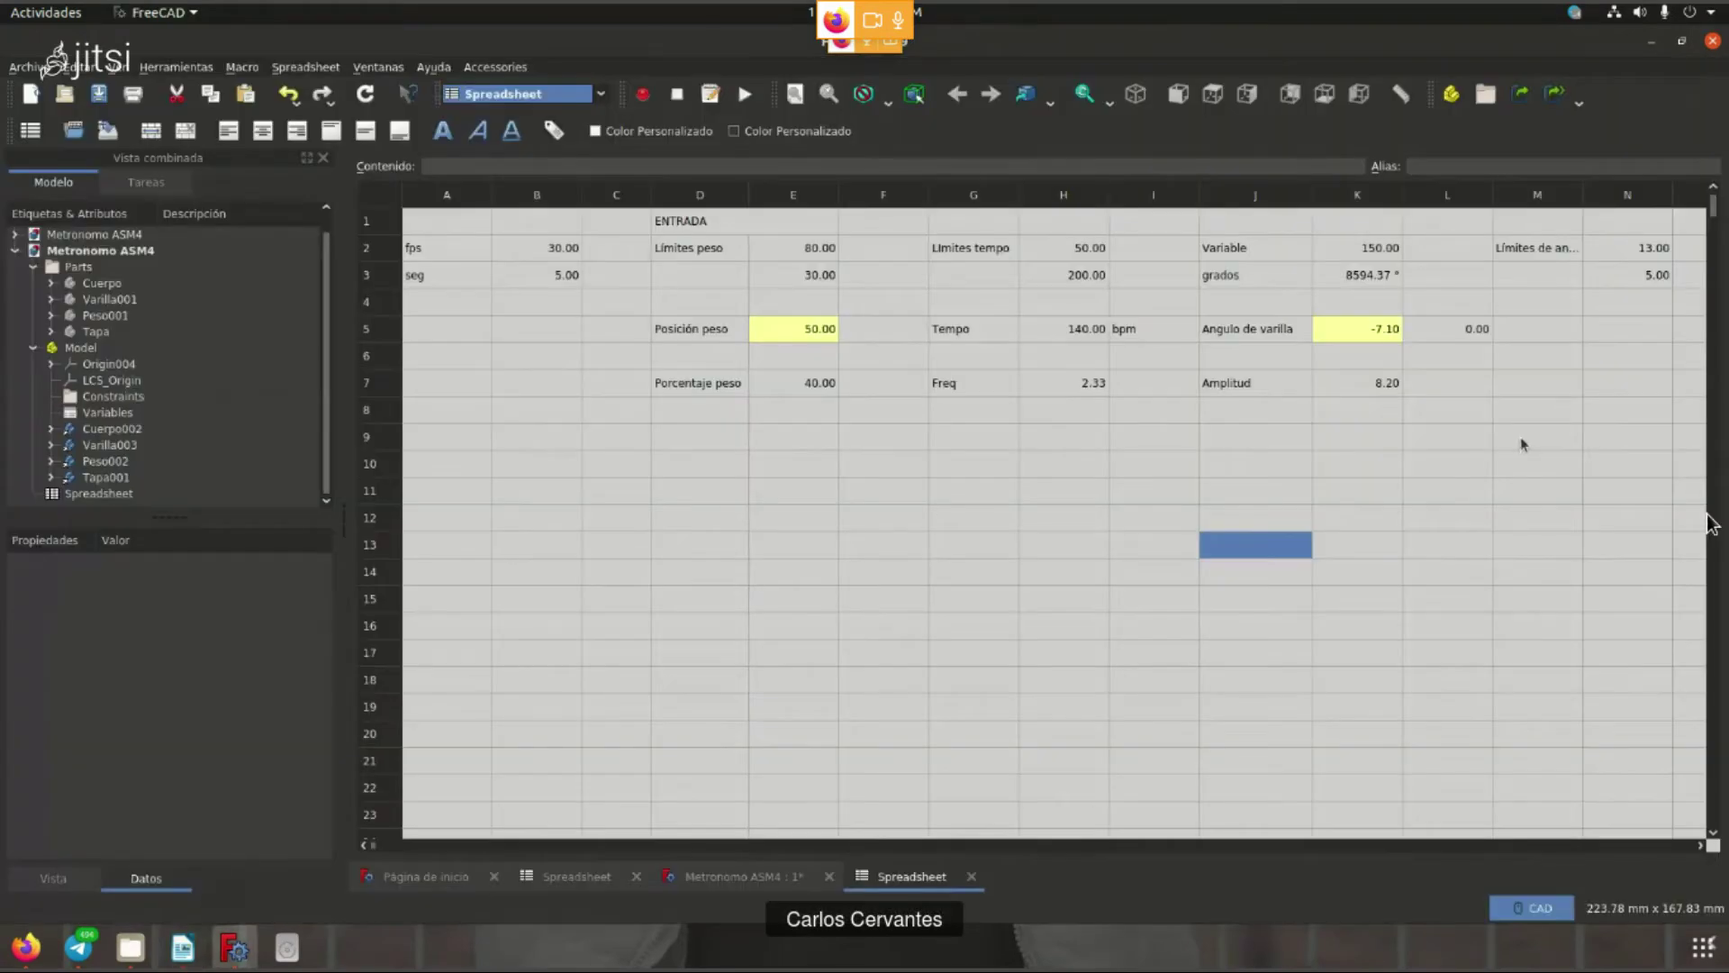
{"action": "left_click", "coordinate": [1567, 242]}
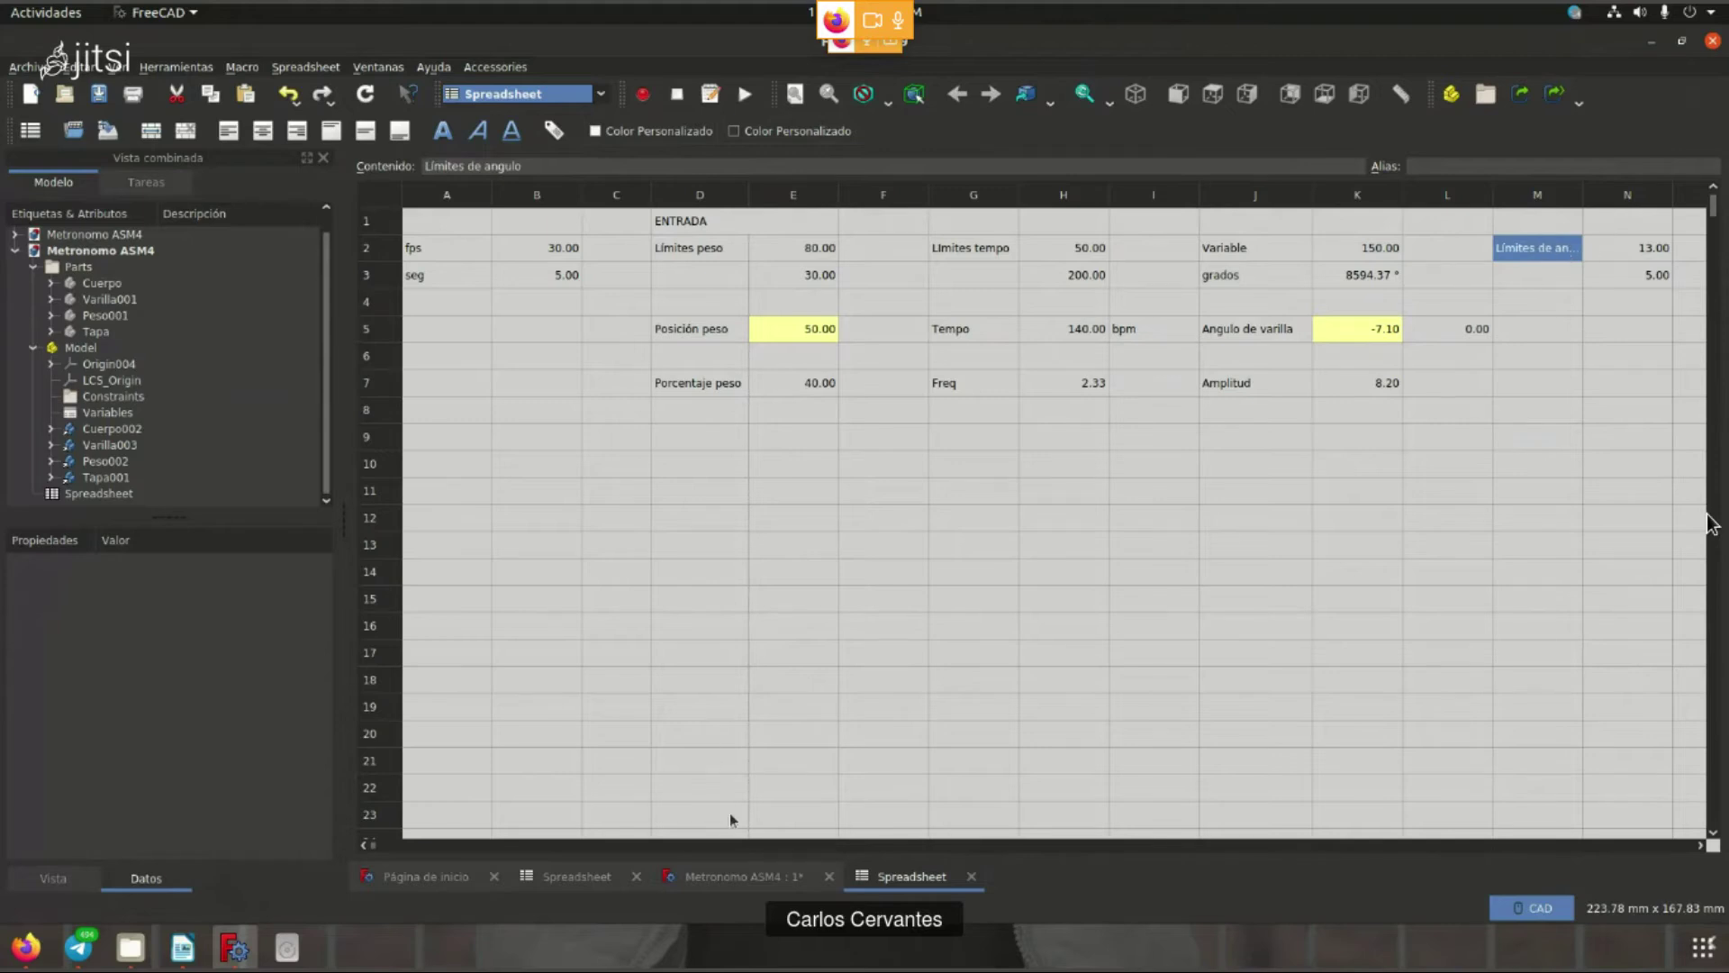
{"action": "left_click", "coordinate": [731, 872]}
{"action": "scroll", "coordinate": [688, 463], "scroll_direction": "down", "scroll_amount": 2}
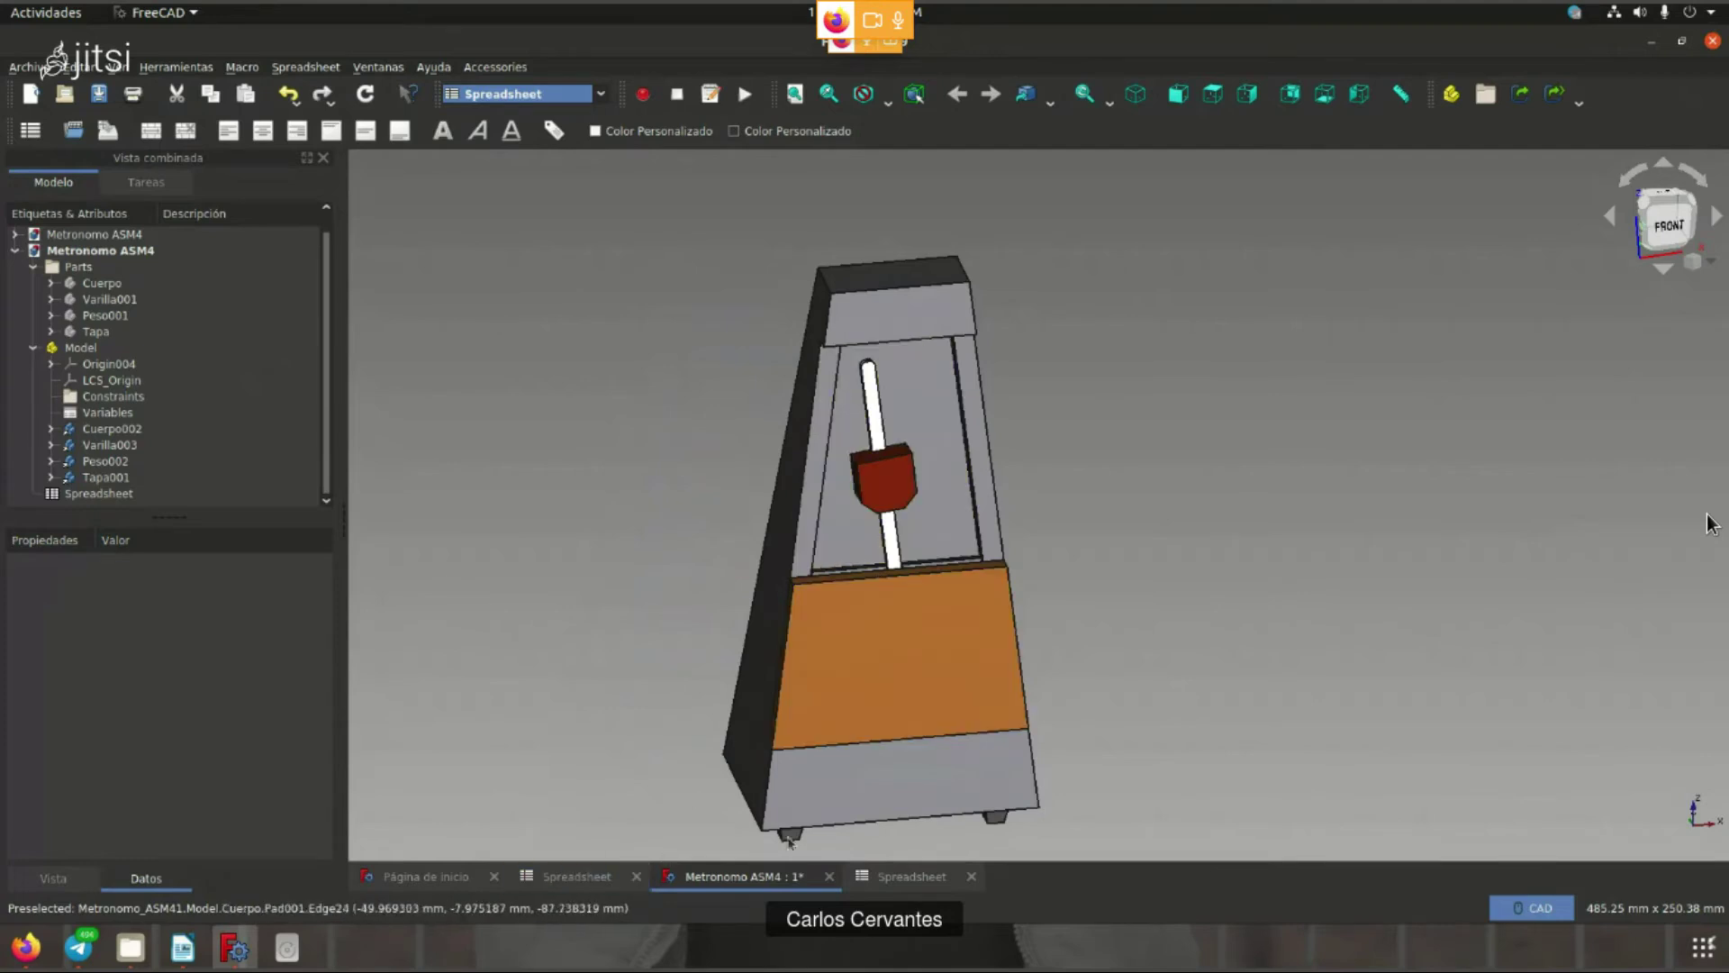
{"action": "left_click", "coordinate": [911, 876]}
{"action": "left_click", "coordinate": [1663, 252]}
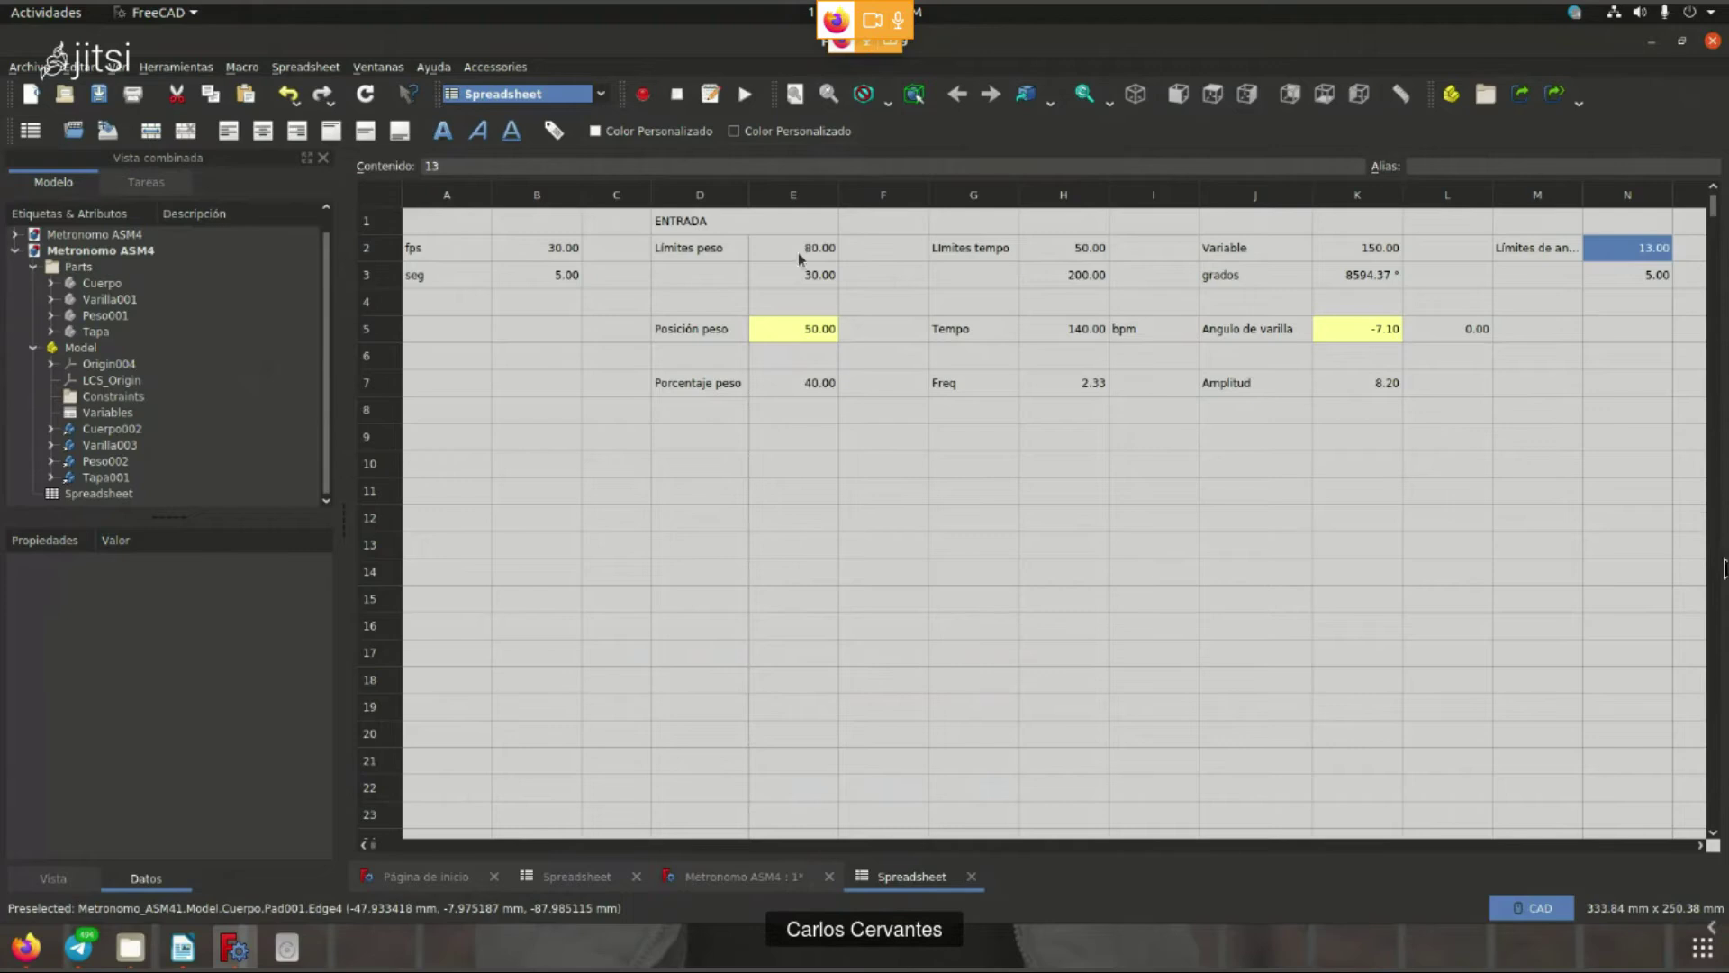
{"action": "left_click", "coordinate": [1645, 275]}
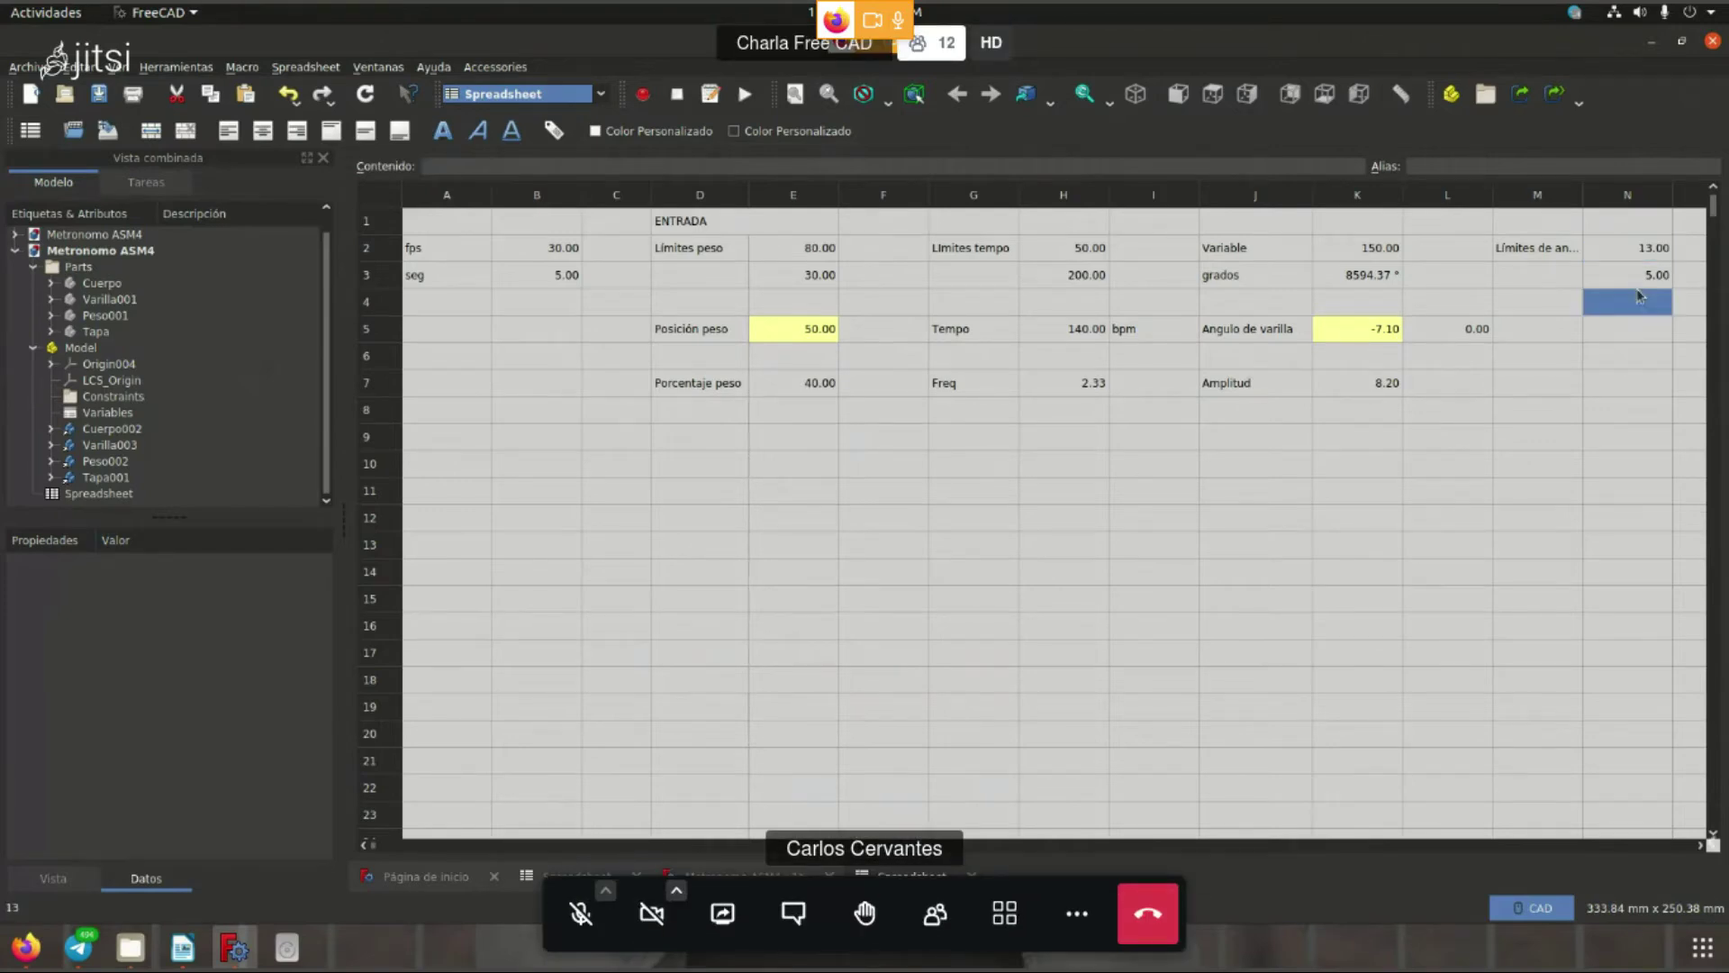
{"action": "left_click", "coordinate": [744, 876]}
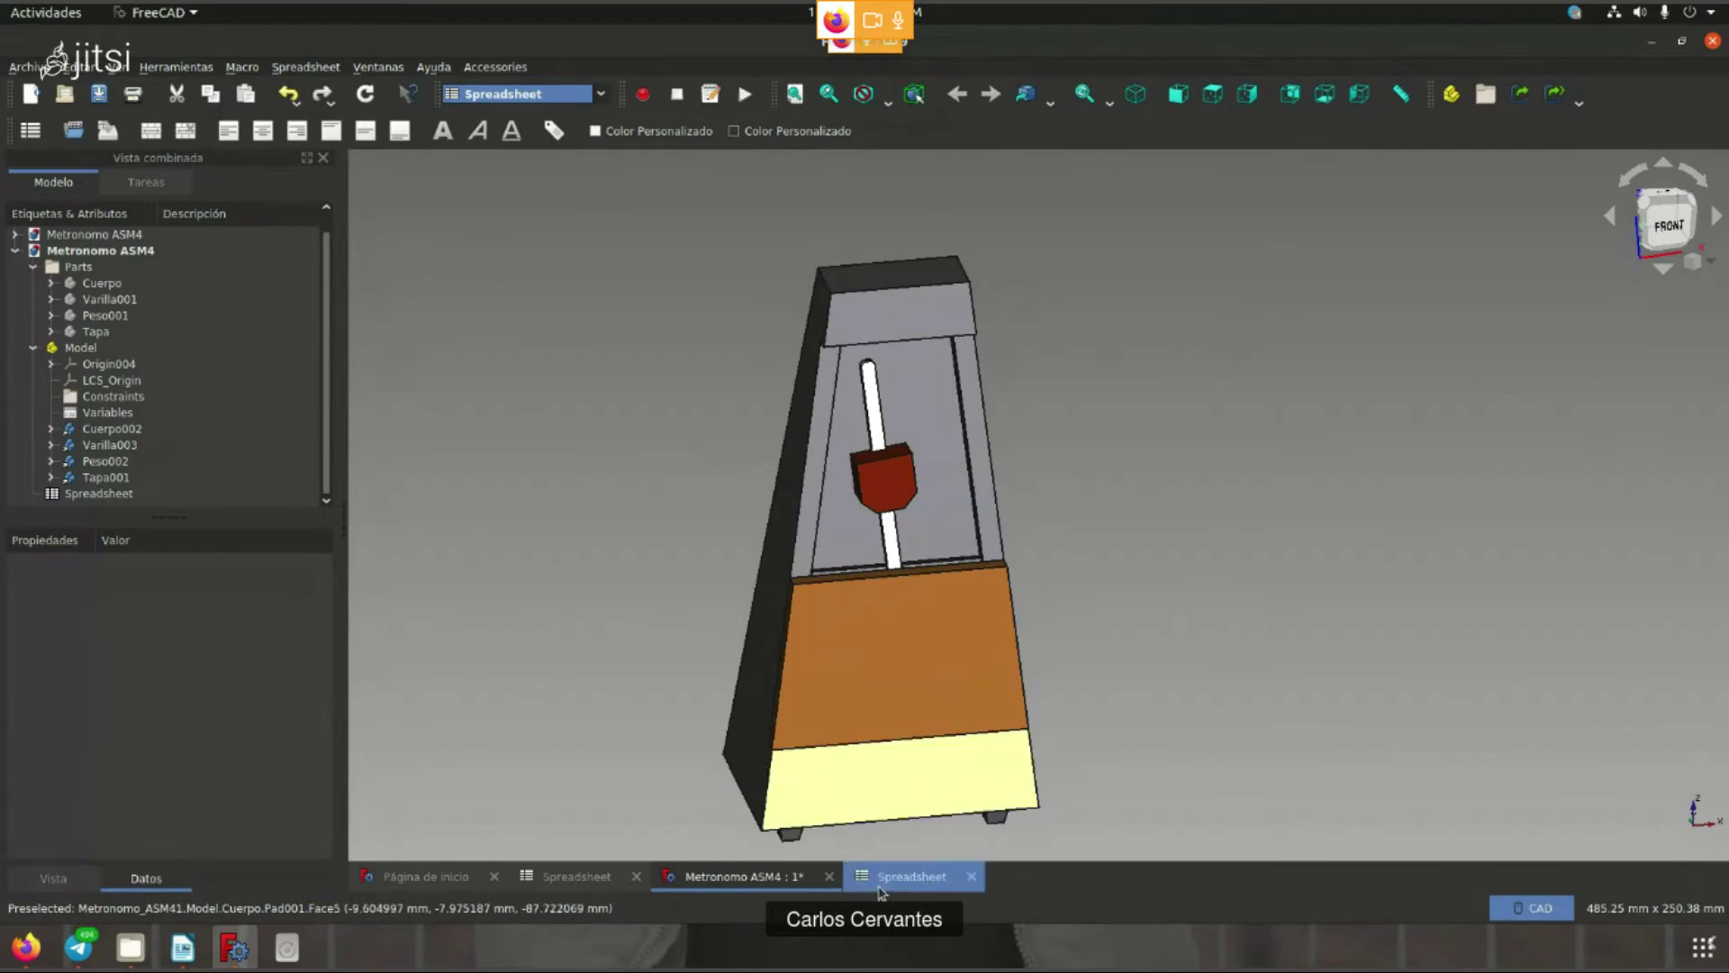
- Review the angle limits in N2:N3, the Porcentaje peso formula in E7 and Amplitud in K7
{"action": "left_click", "coordinate": [911, 877]}
{"action": "left_click", "coordinate": [1638, 275]}
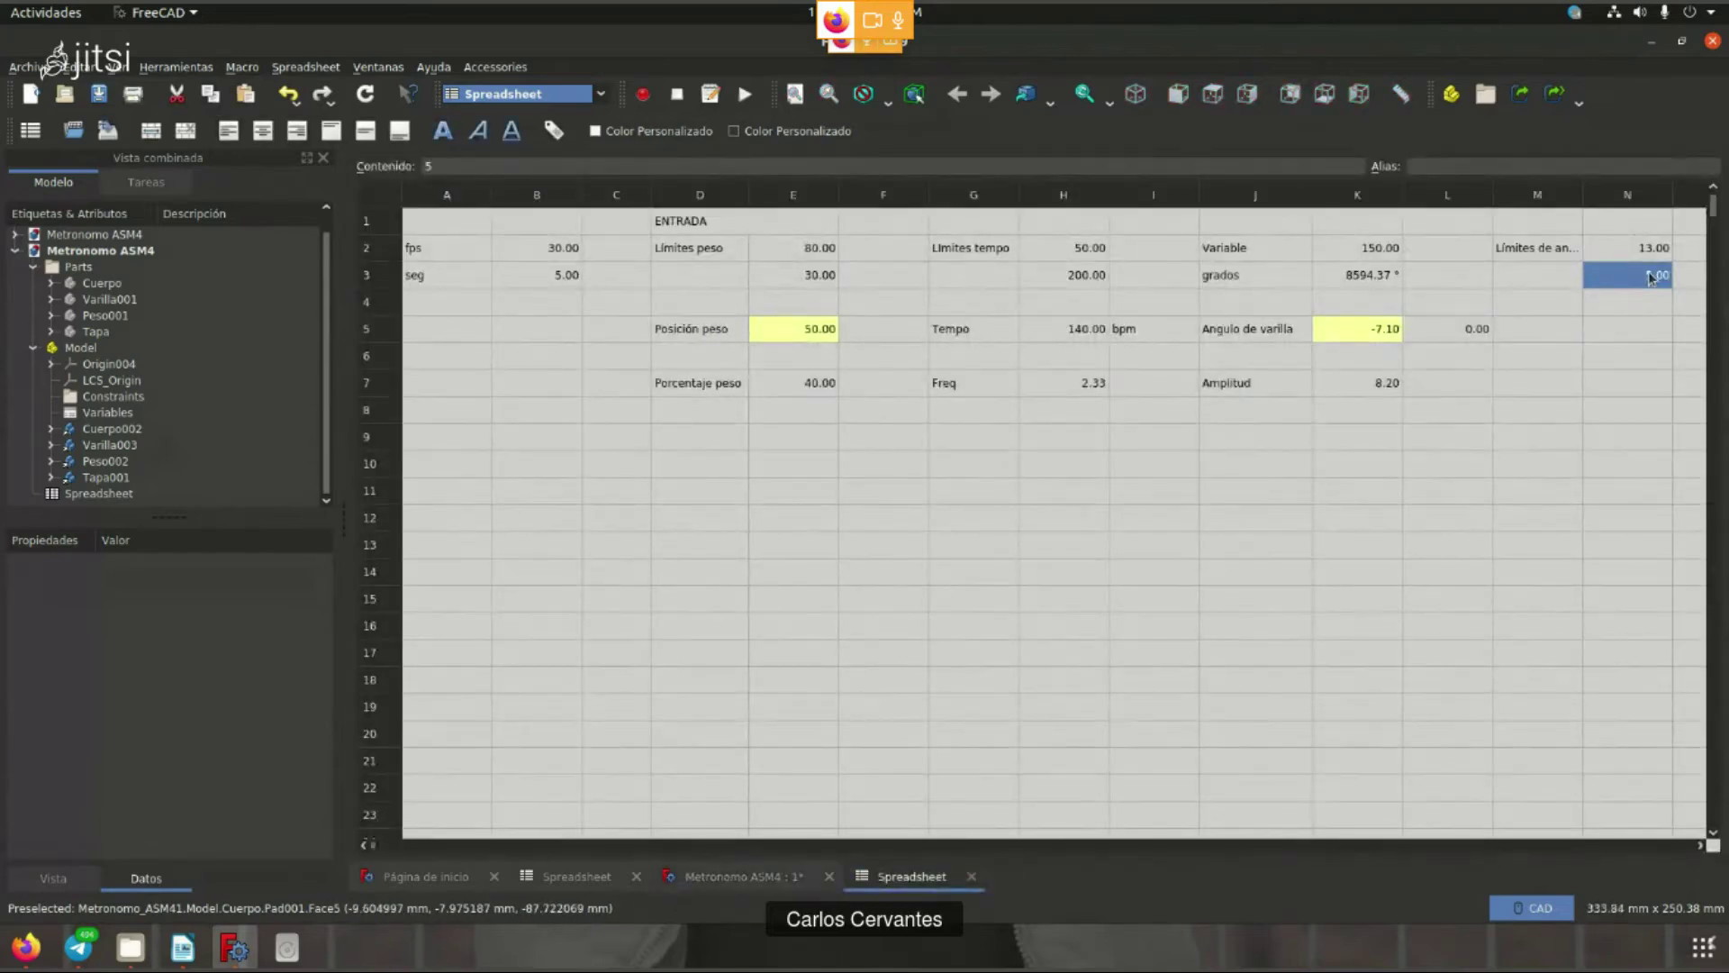
{"action": "left_click", "coordinate": [1624, 246], "text": "shift"}
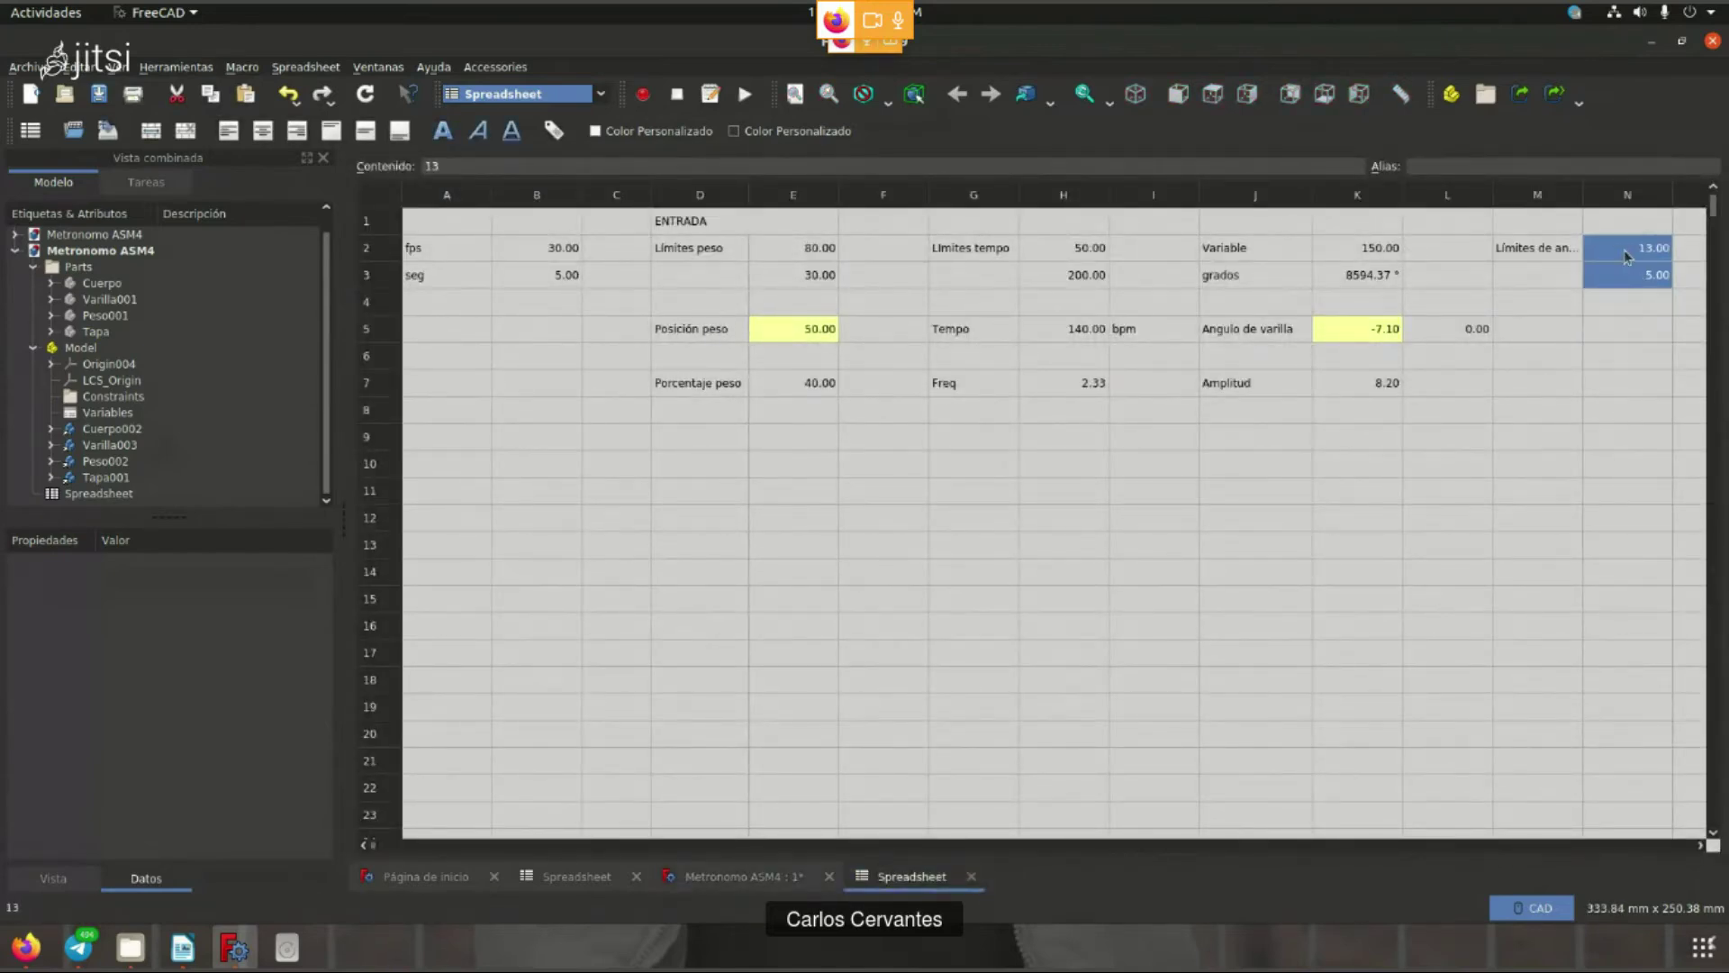
{"action": "left_click_drag", "start_coordinate": [1549, 256], "coordinate": [1611, 272]}
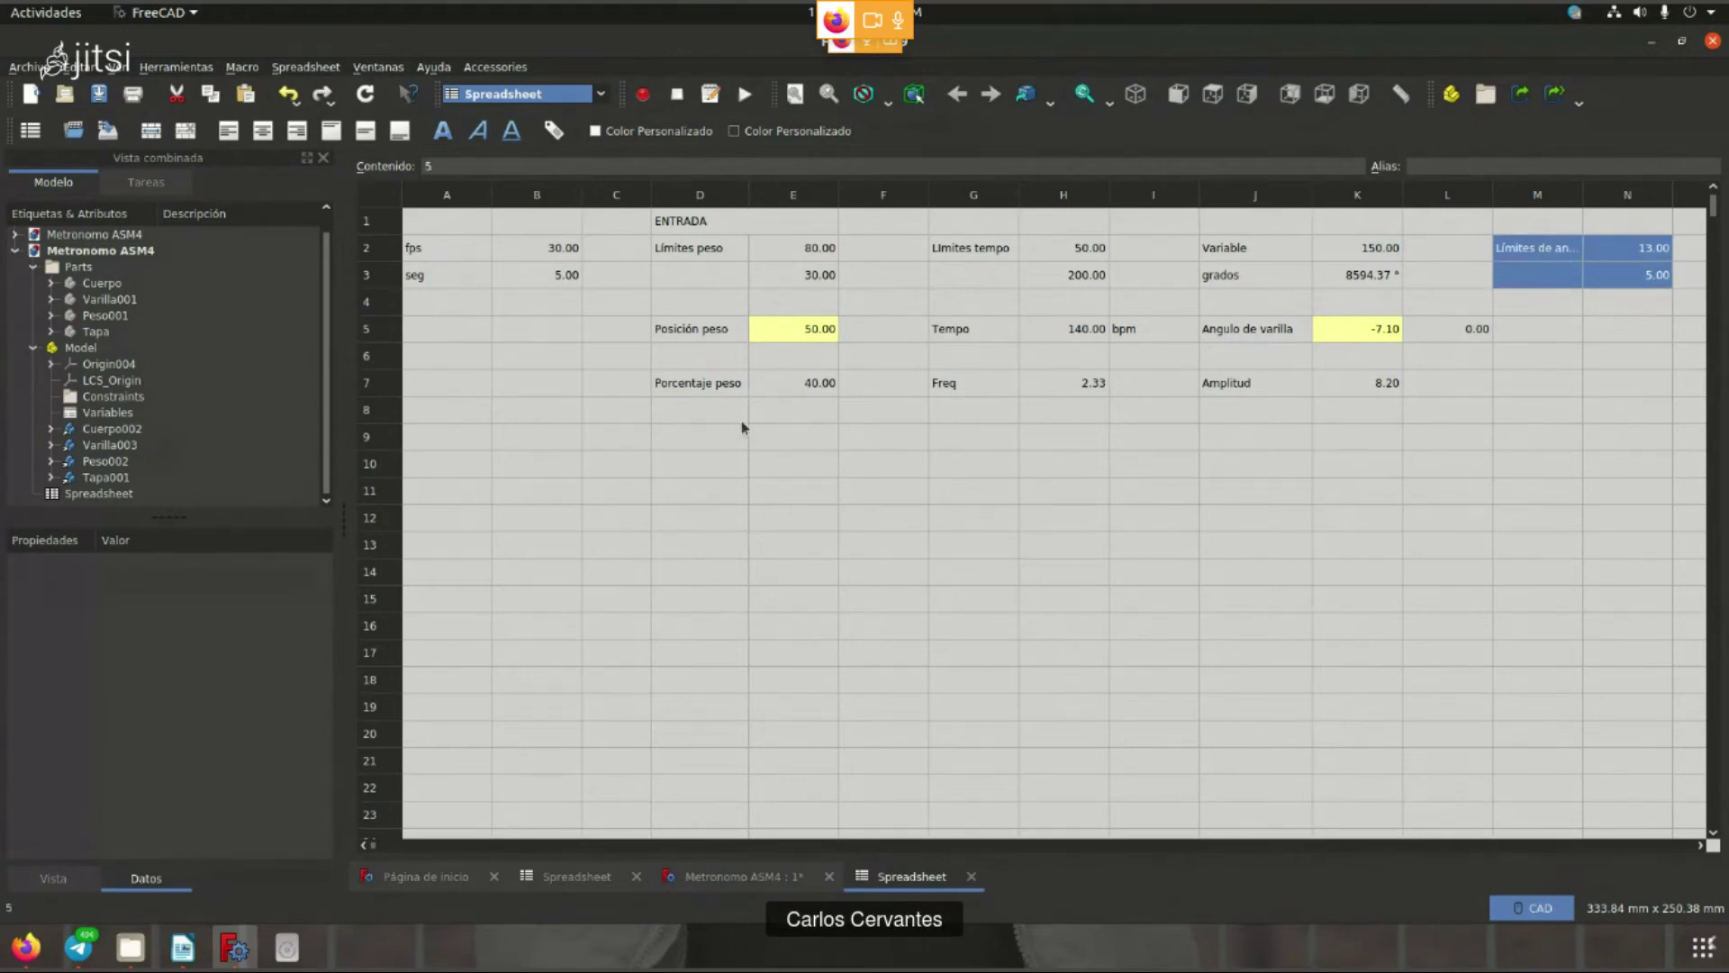
{"action": "left_click_drag", "start_coordinate": [695, 391], "coordinate": [793, 387]}
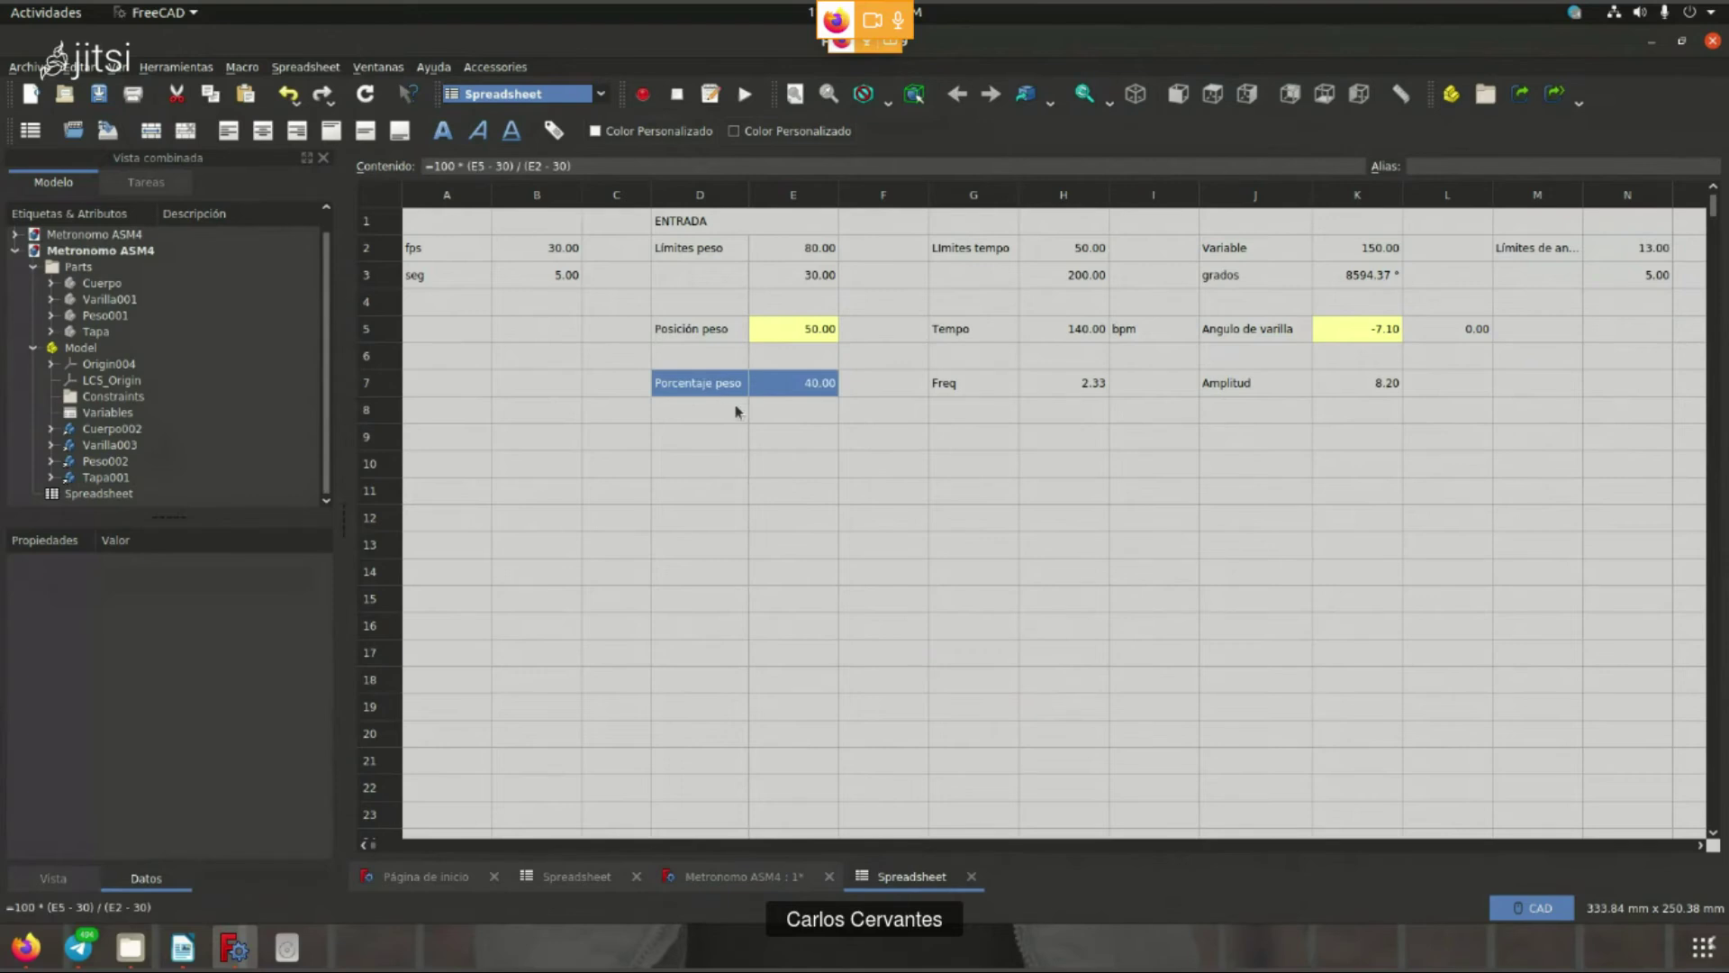
{"action": "left_click_drag", "start_coordinate": [1618, 241], "coordinate": [1626, 273]}
{"action": "left_click", "coordinate": [1358, 382]}
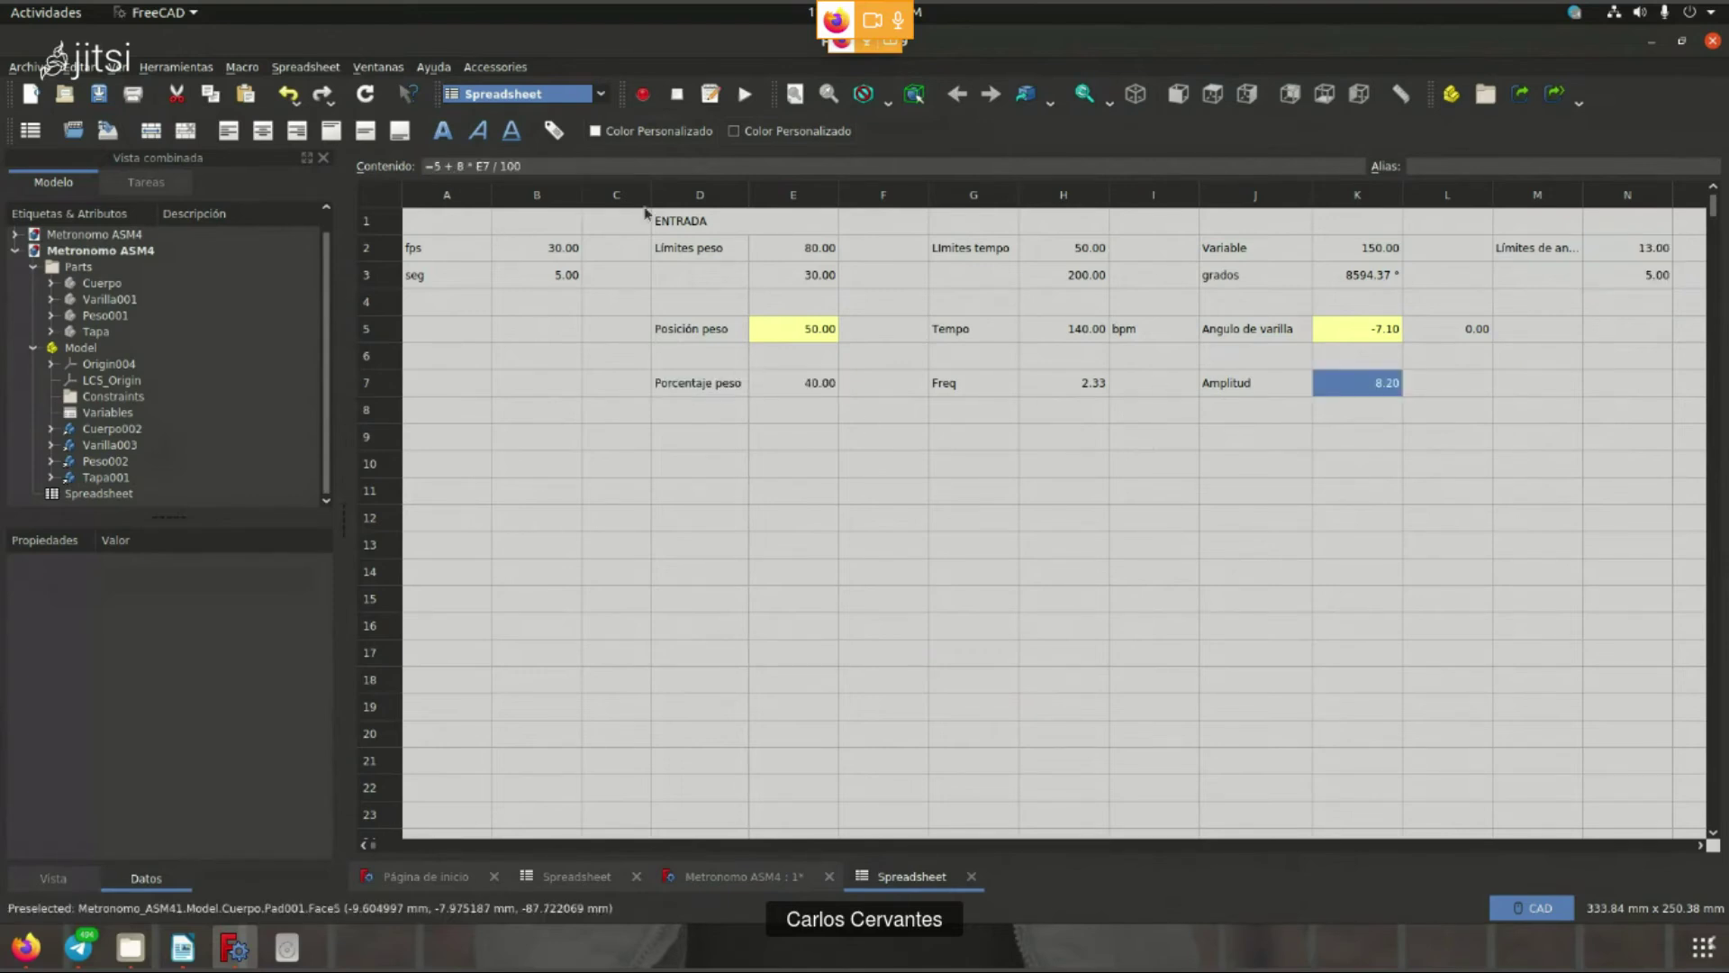
{"action": "left_click", "coordinate": [798, 383]}
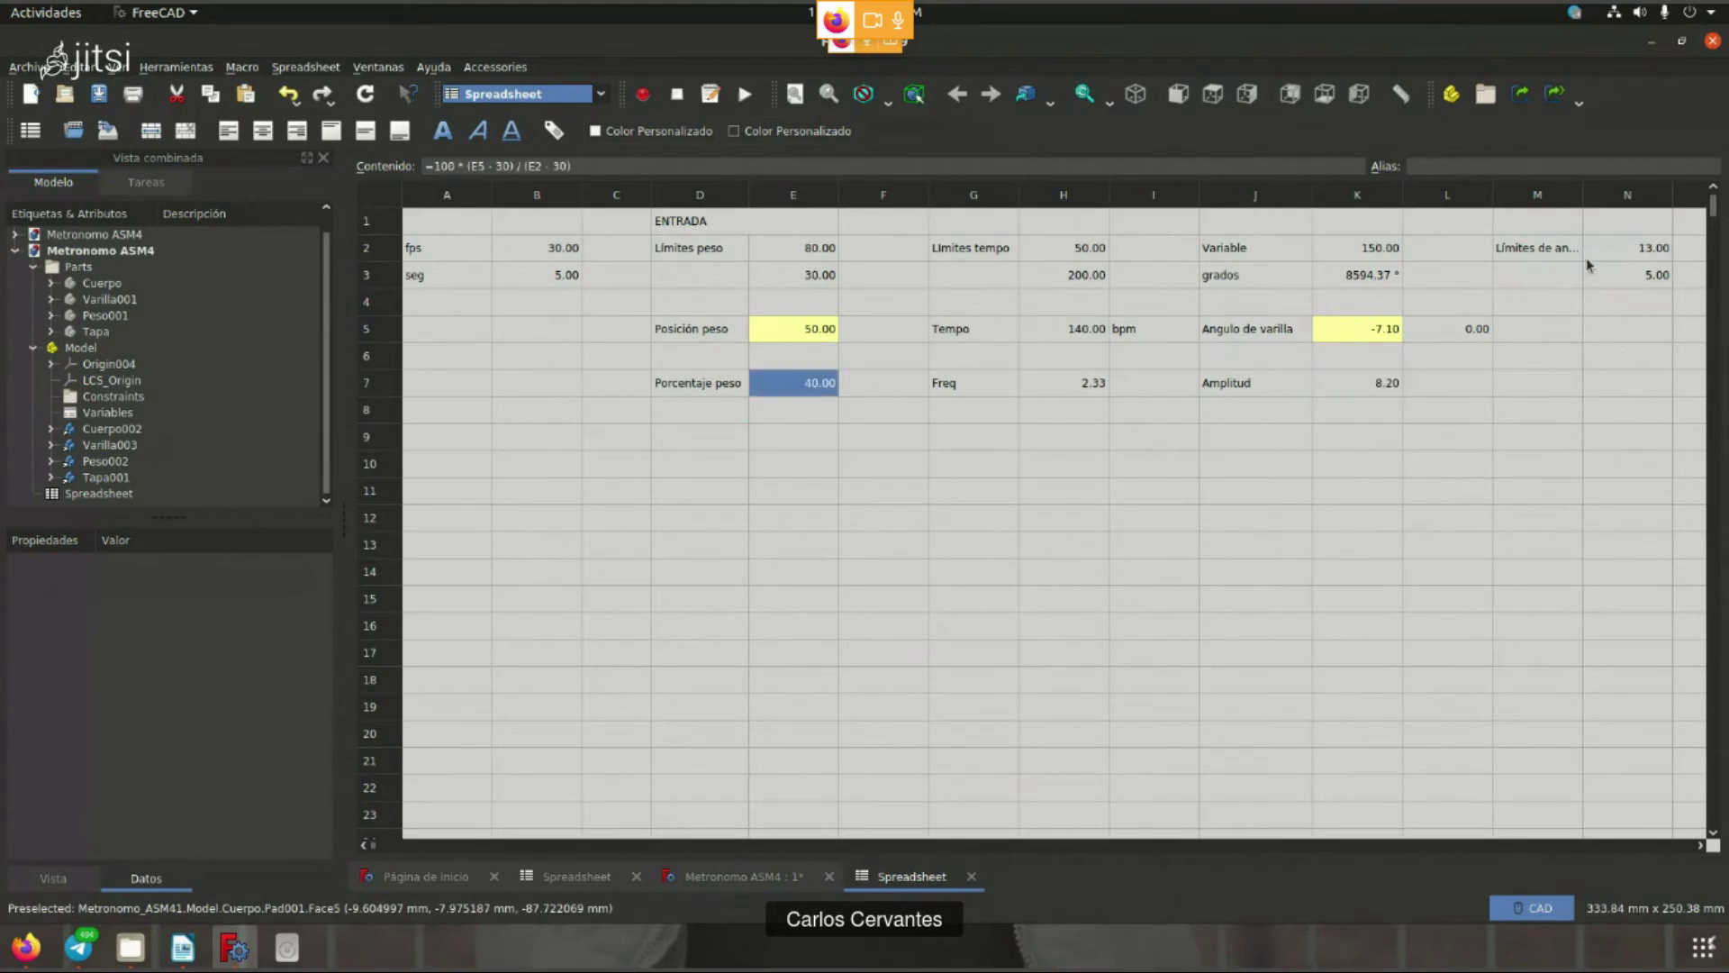
{"action": "left_click_drag", "start_coordinate": [1588, 261], "coordinate": [1531, 275]}
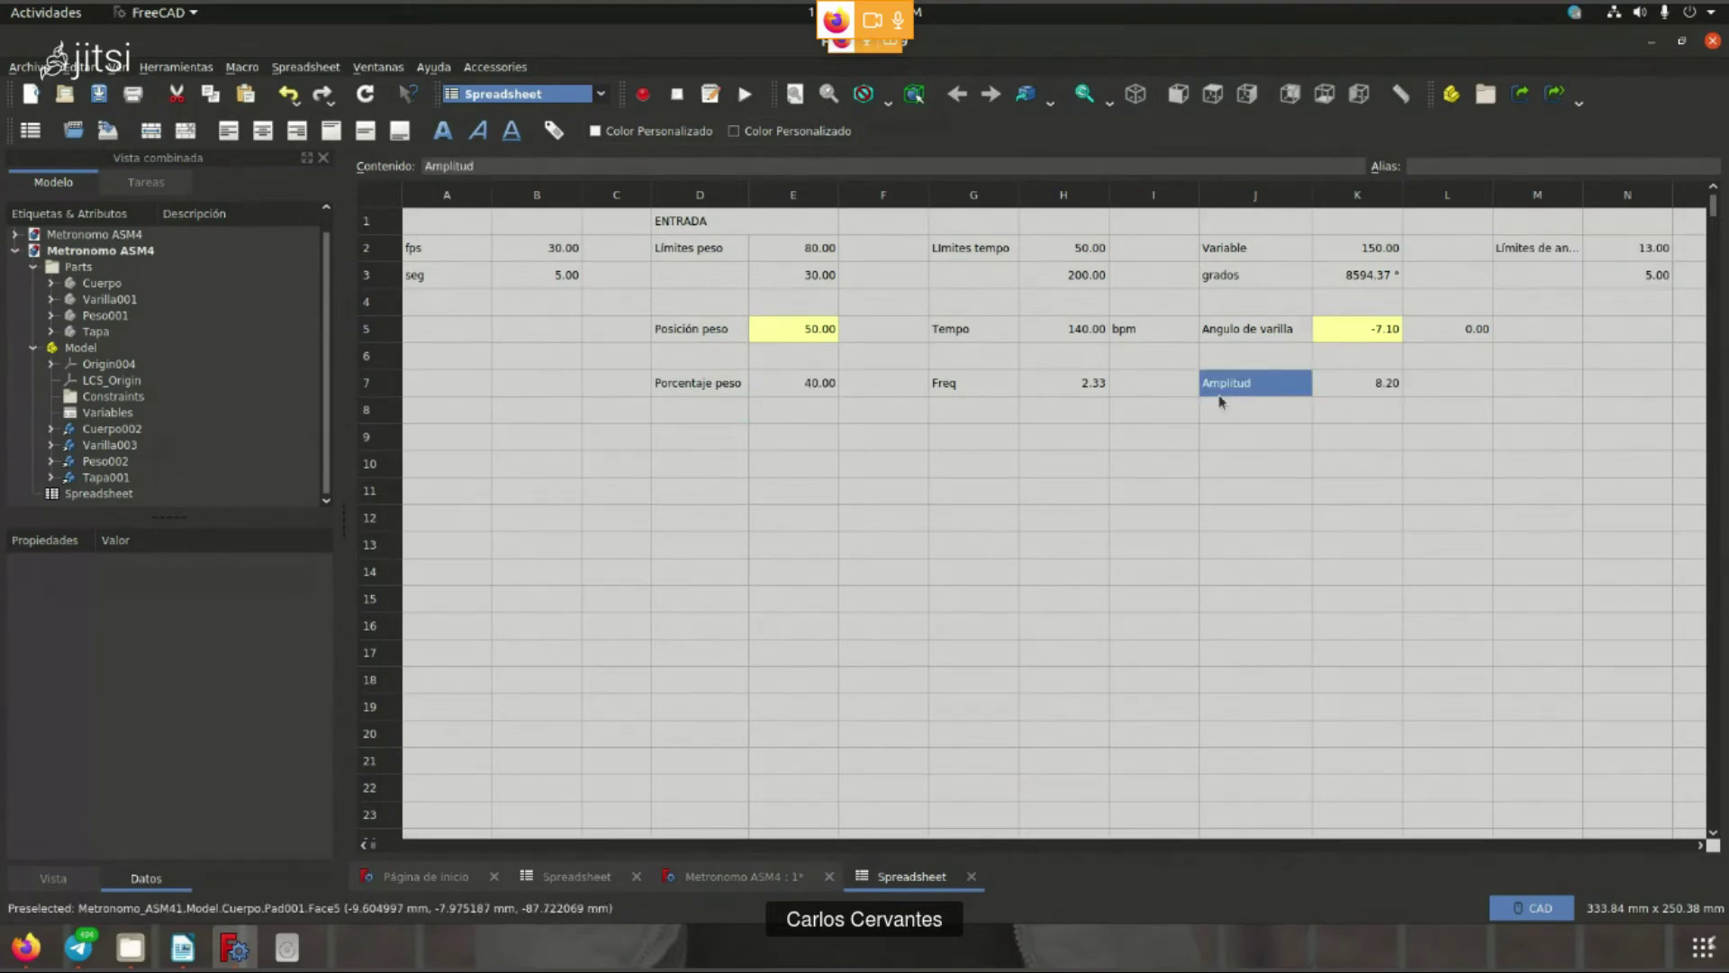
{"action": "left_click_drag", "start_coordinate": [1225, 383], "coordinate": [1359, 388]}
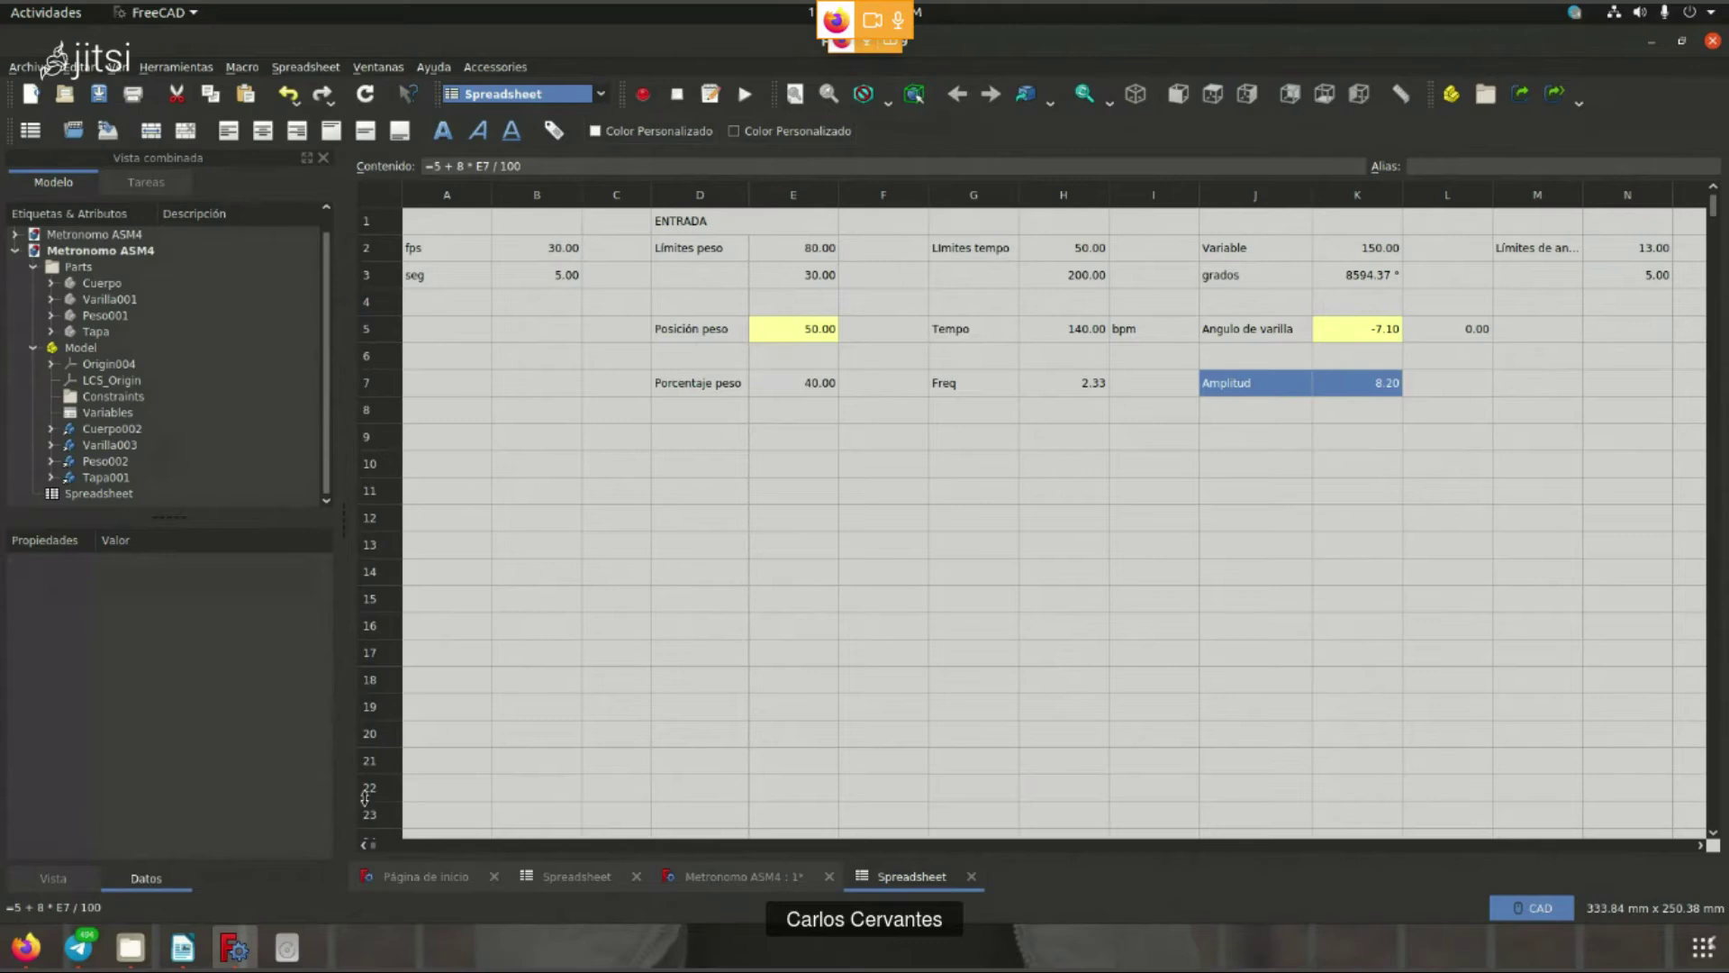
- Compare the spreadsheet against the Writer formula notes, then select empty cell J10
{"action": "left_click", "coordinate": [182, 948]}
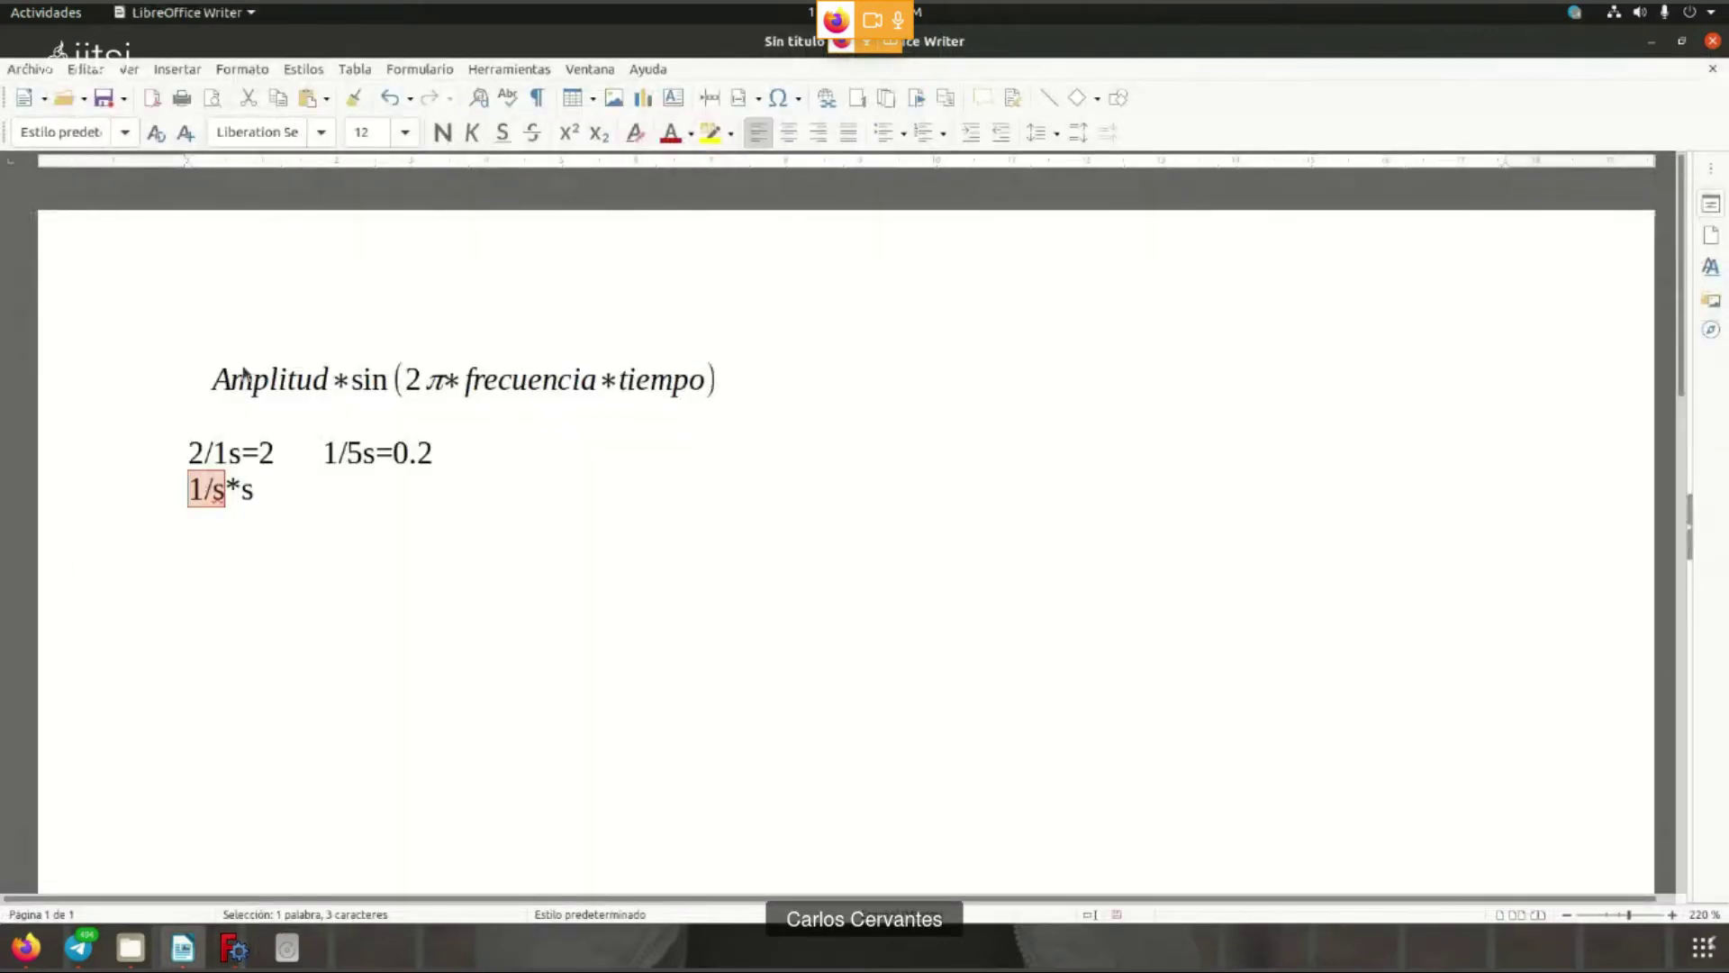
{"action": "left_click", "coordinate": [234, 947]}
{"action": "left_click", "coordinate": [1376, 405]}
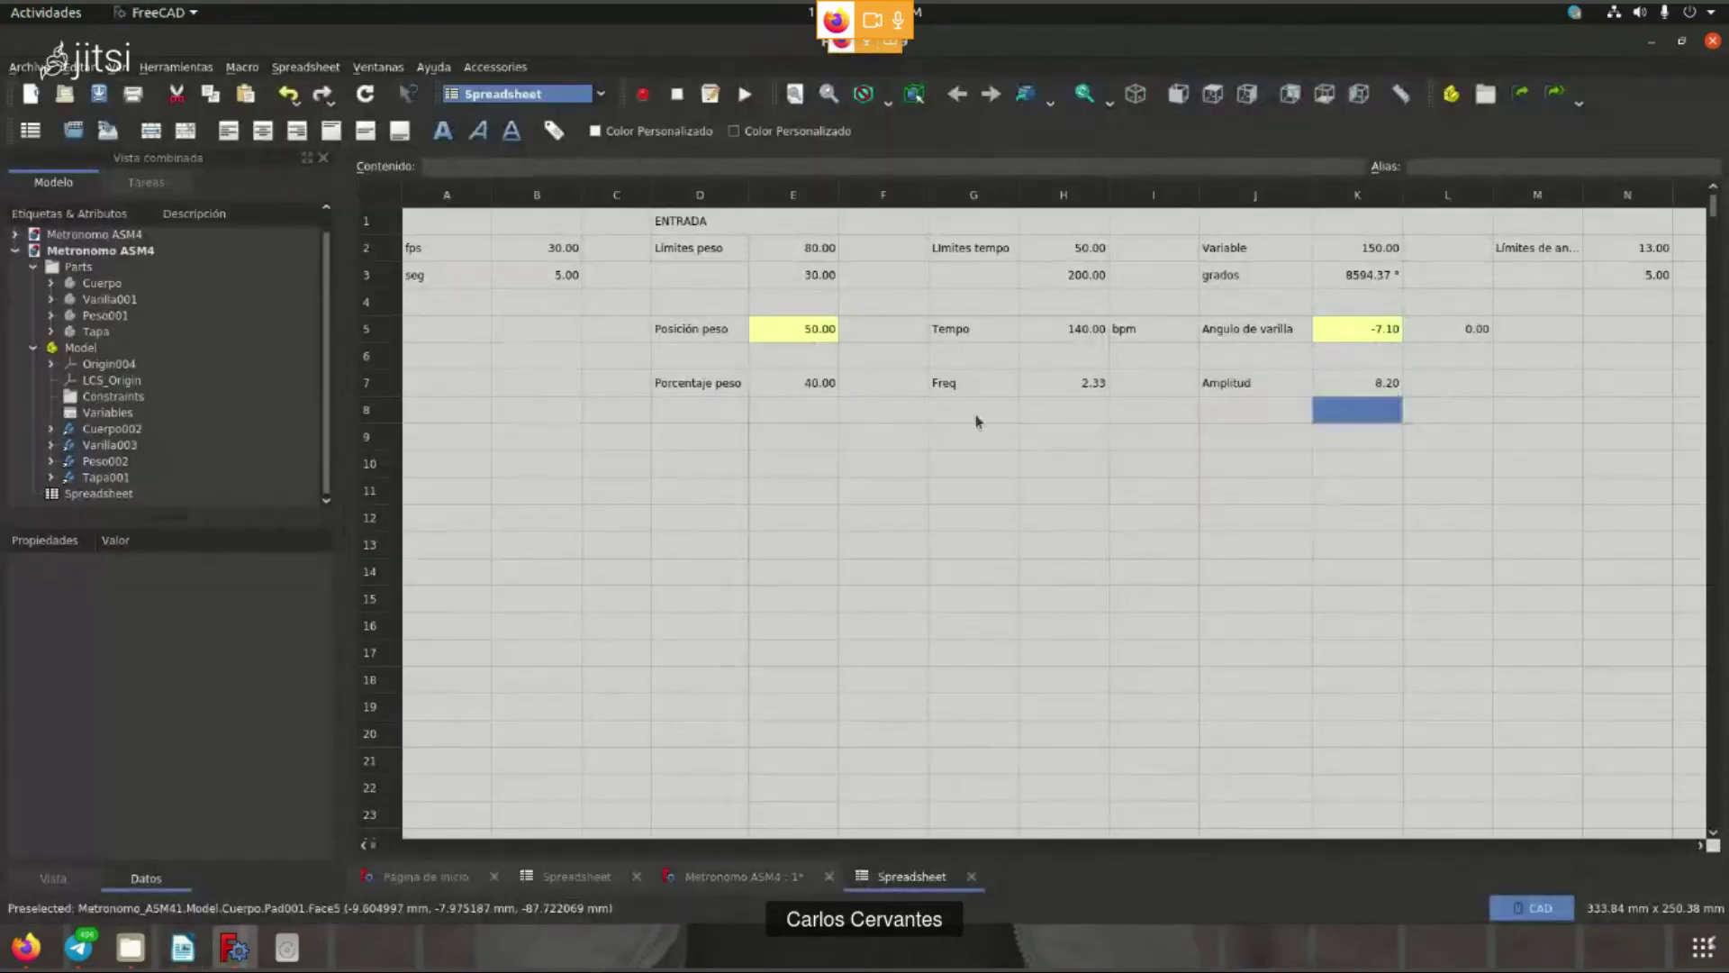
{"action": "left_click", "coordinate": [182, 947]}
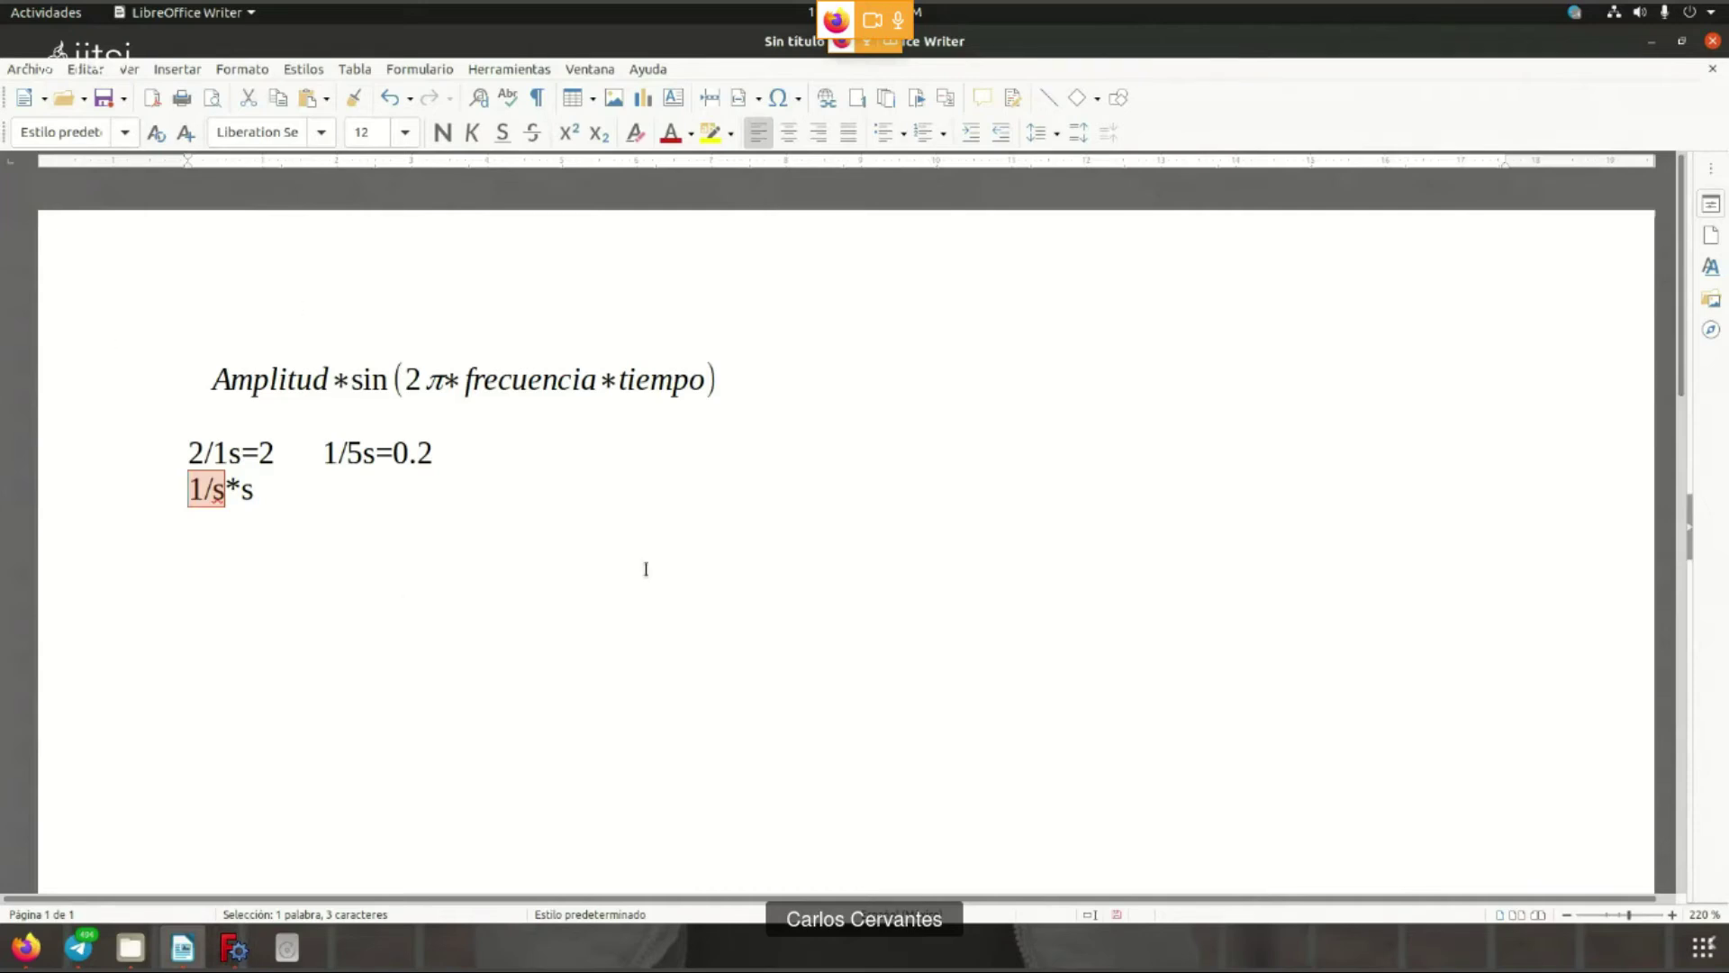
{"action": "left_click", "coordinate": [234, 947]}
{"action": "left_click", "coordinate": [1252, 518]}
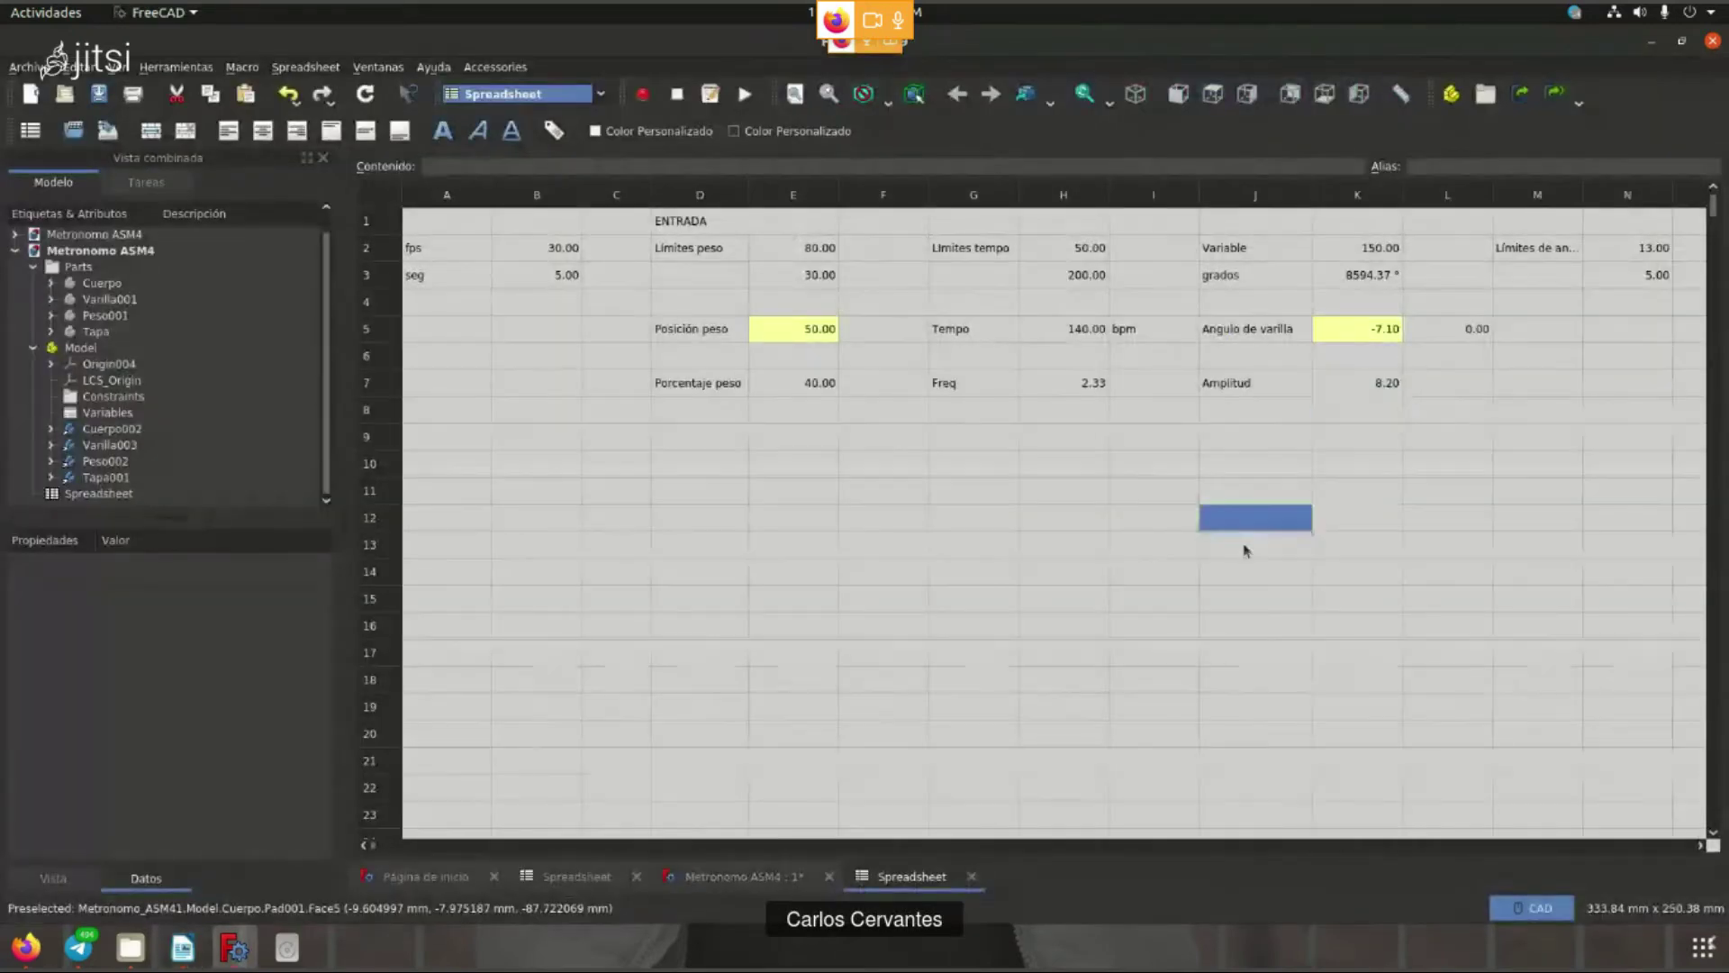
{"action": "left_click", "coordinate": [1257, 467]}
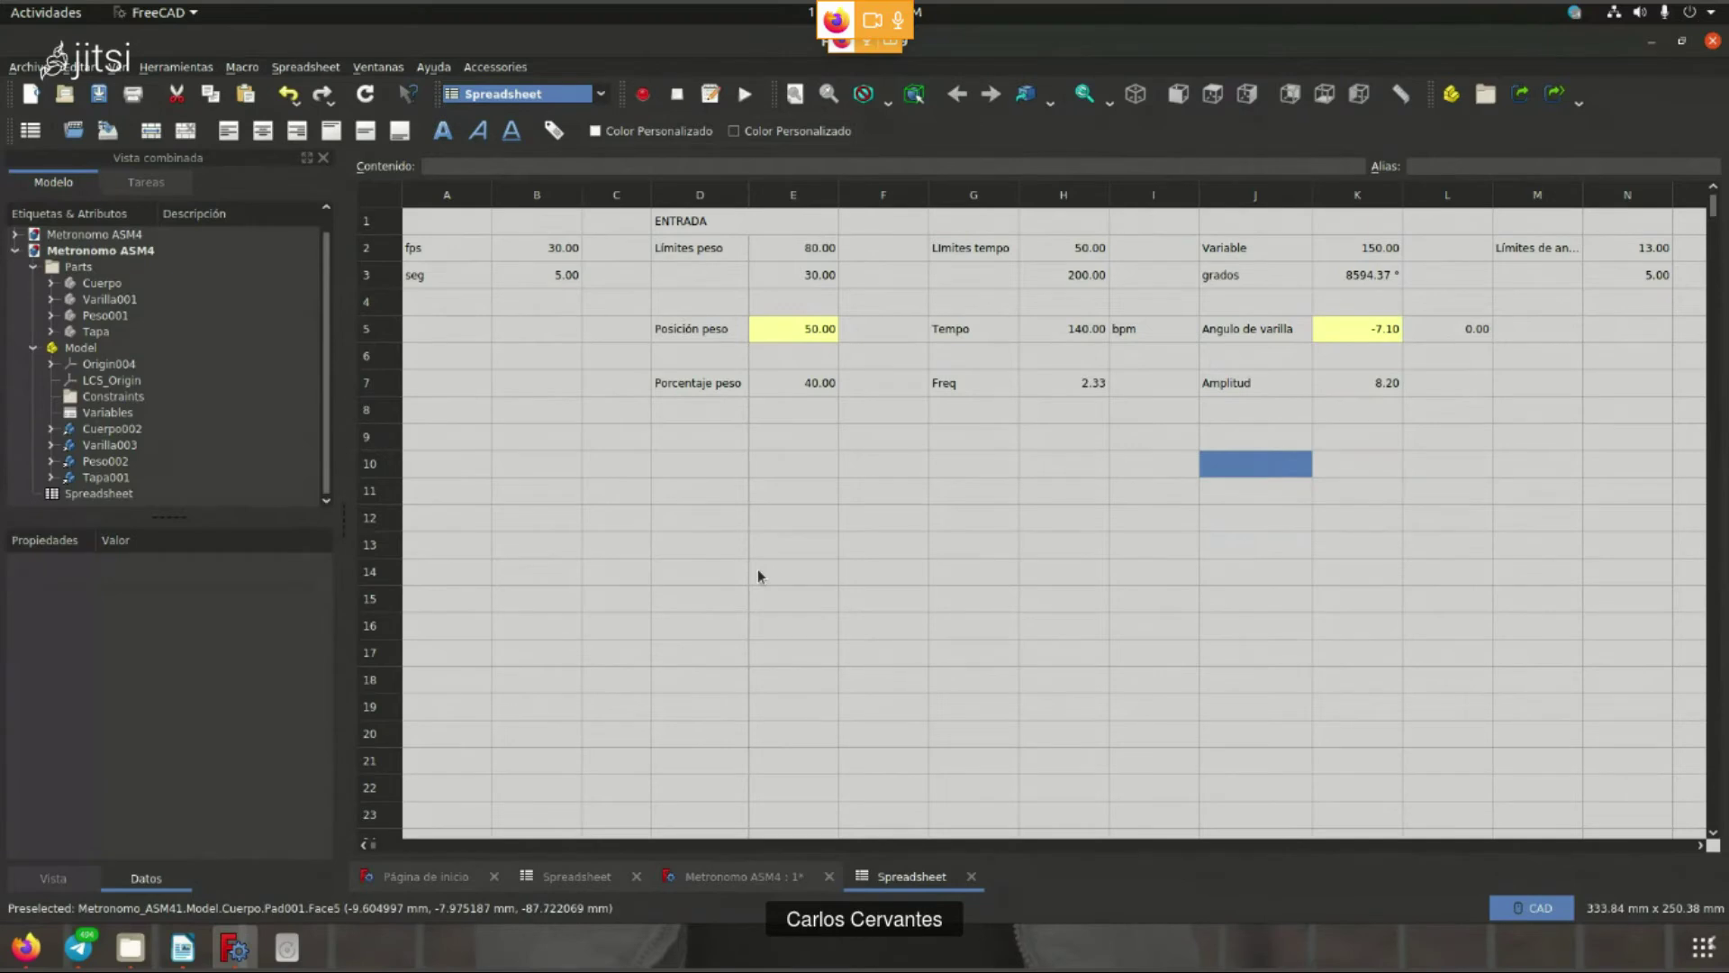
- Enter test formulas in J10, first 5+5, then a cosine expression
{"action": "type", "text": "=5+5"}
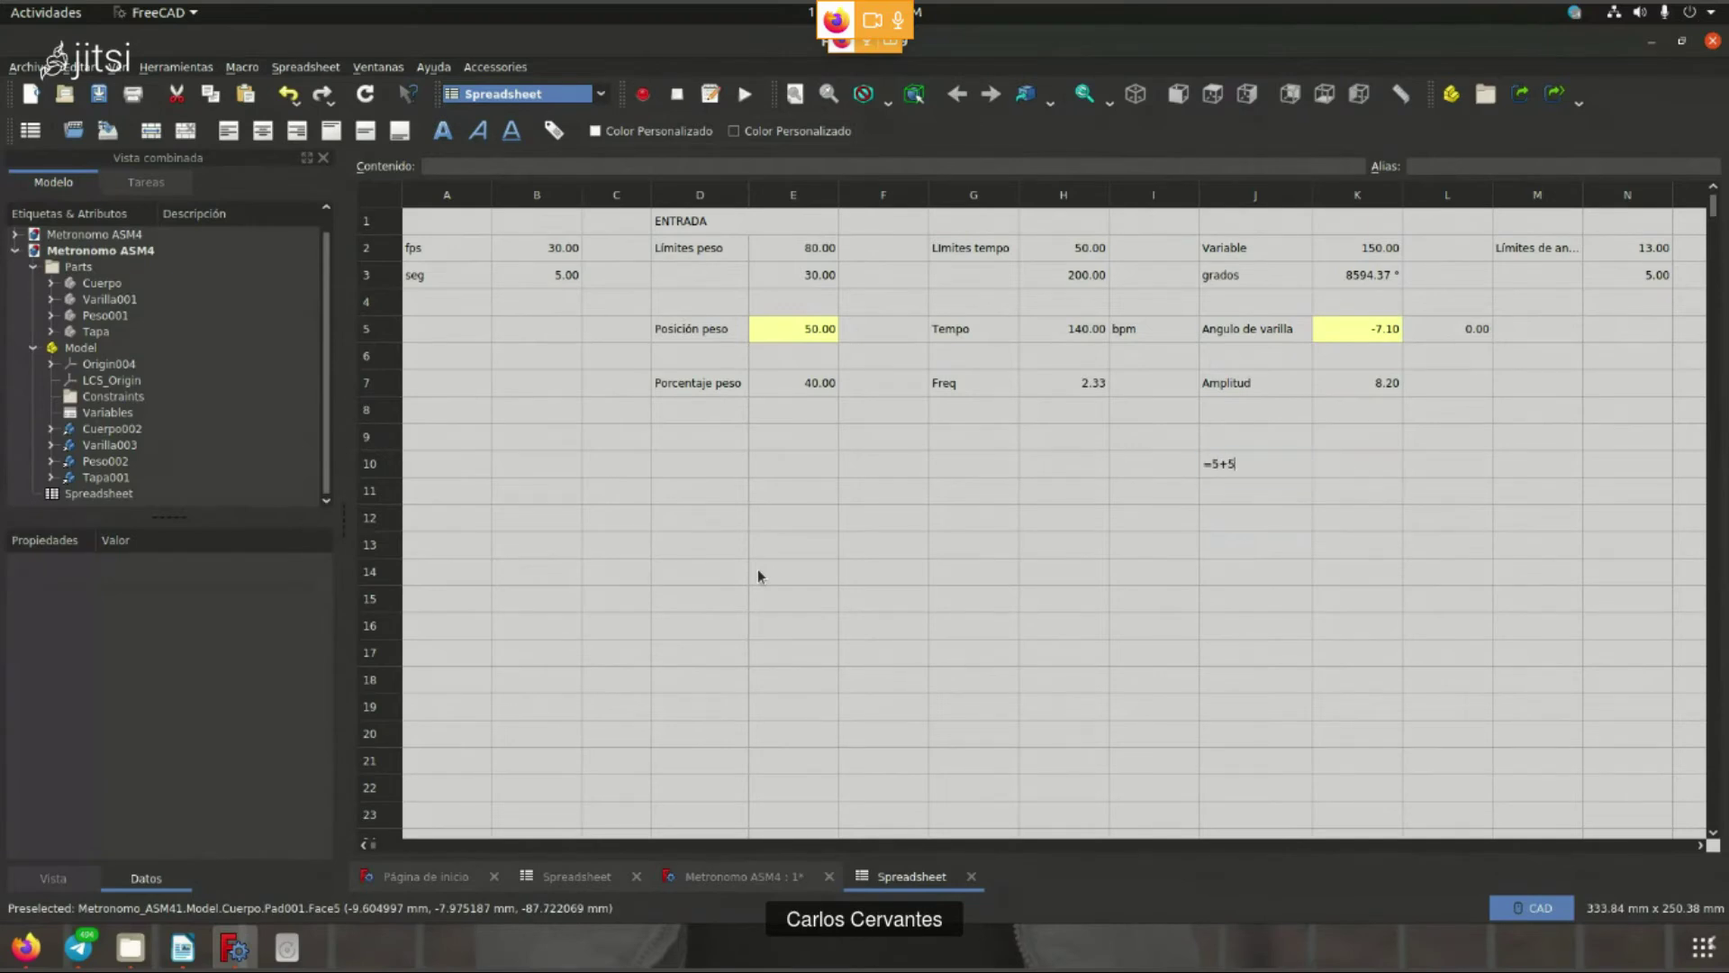
{"action": "key", "text": "Return"}
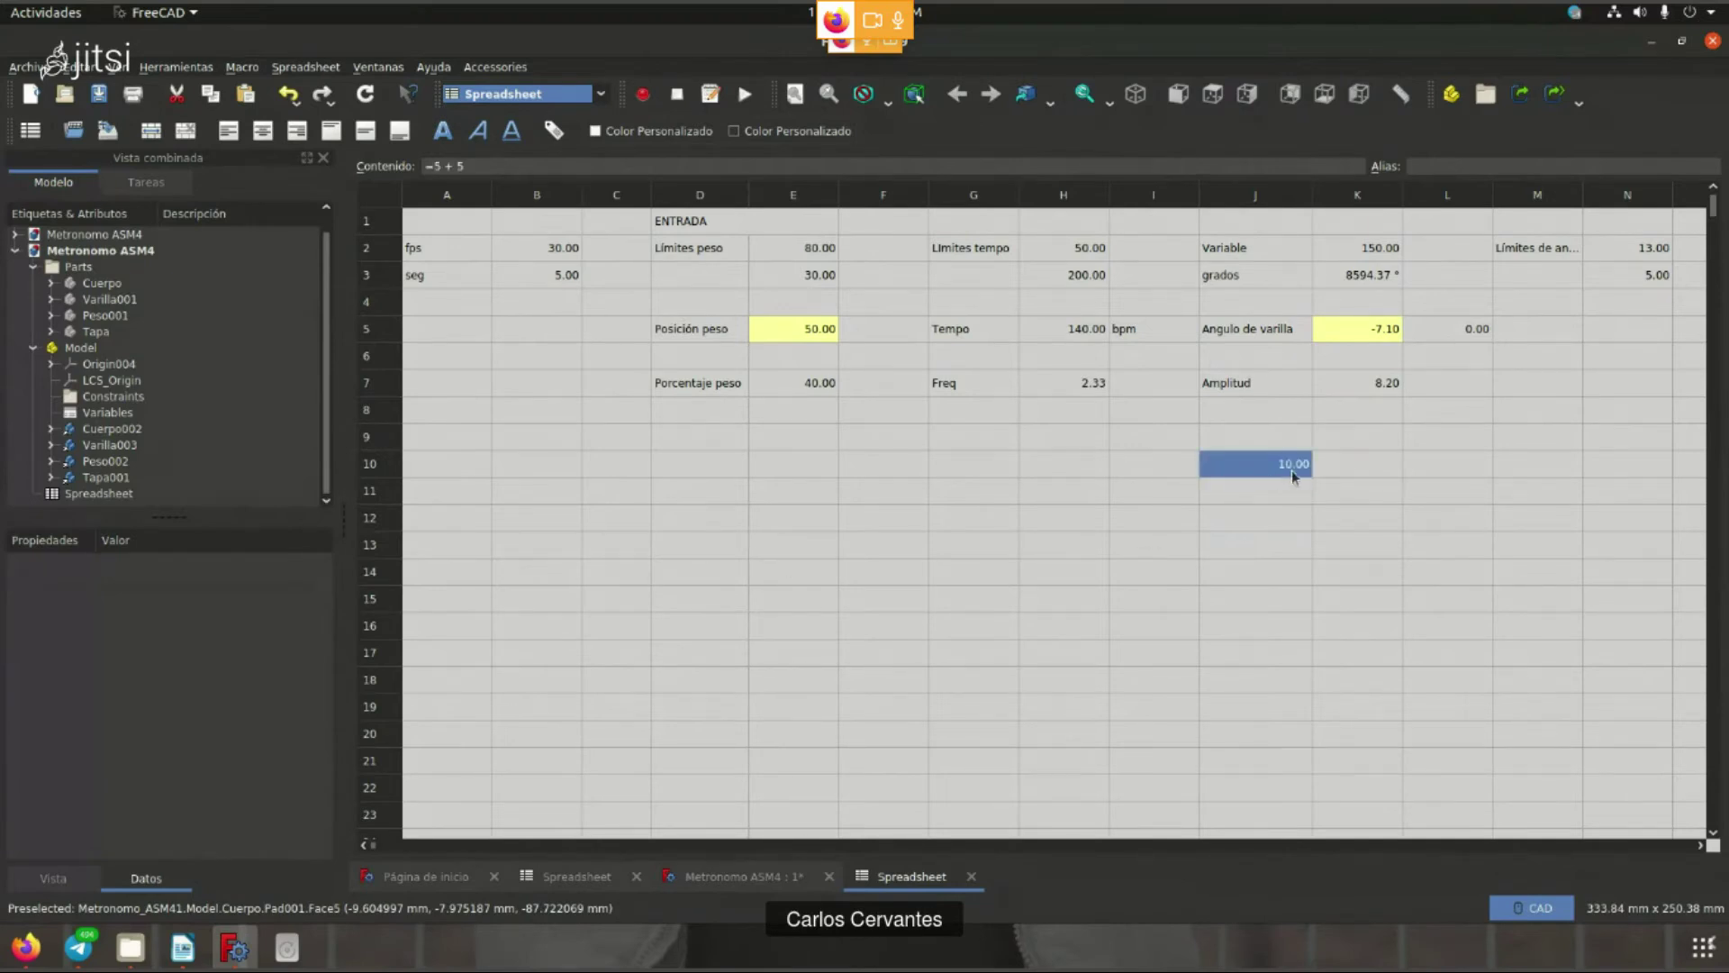
{"action": "triple_click", "coordinate": [436, 164]}
{"action": "type", "text": "os(pi"}
{"action": "key", "text": "Return"}
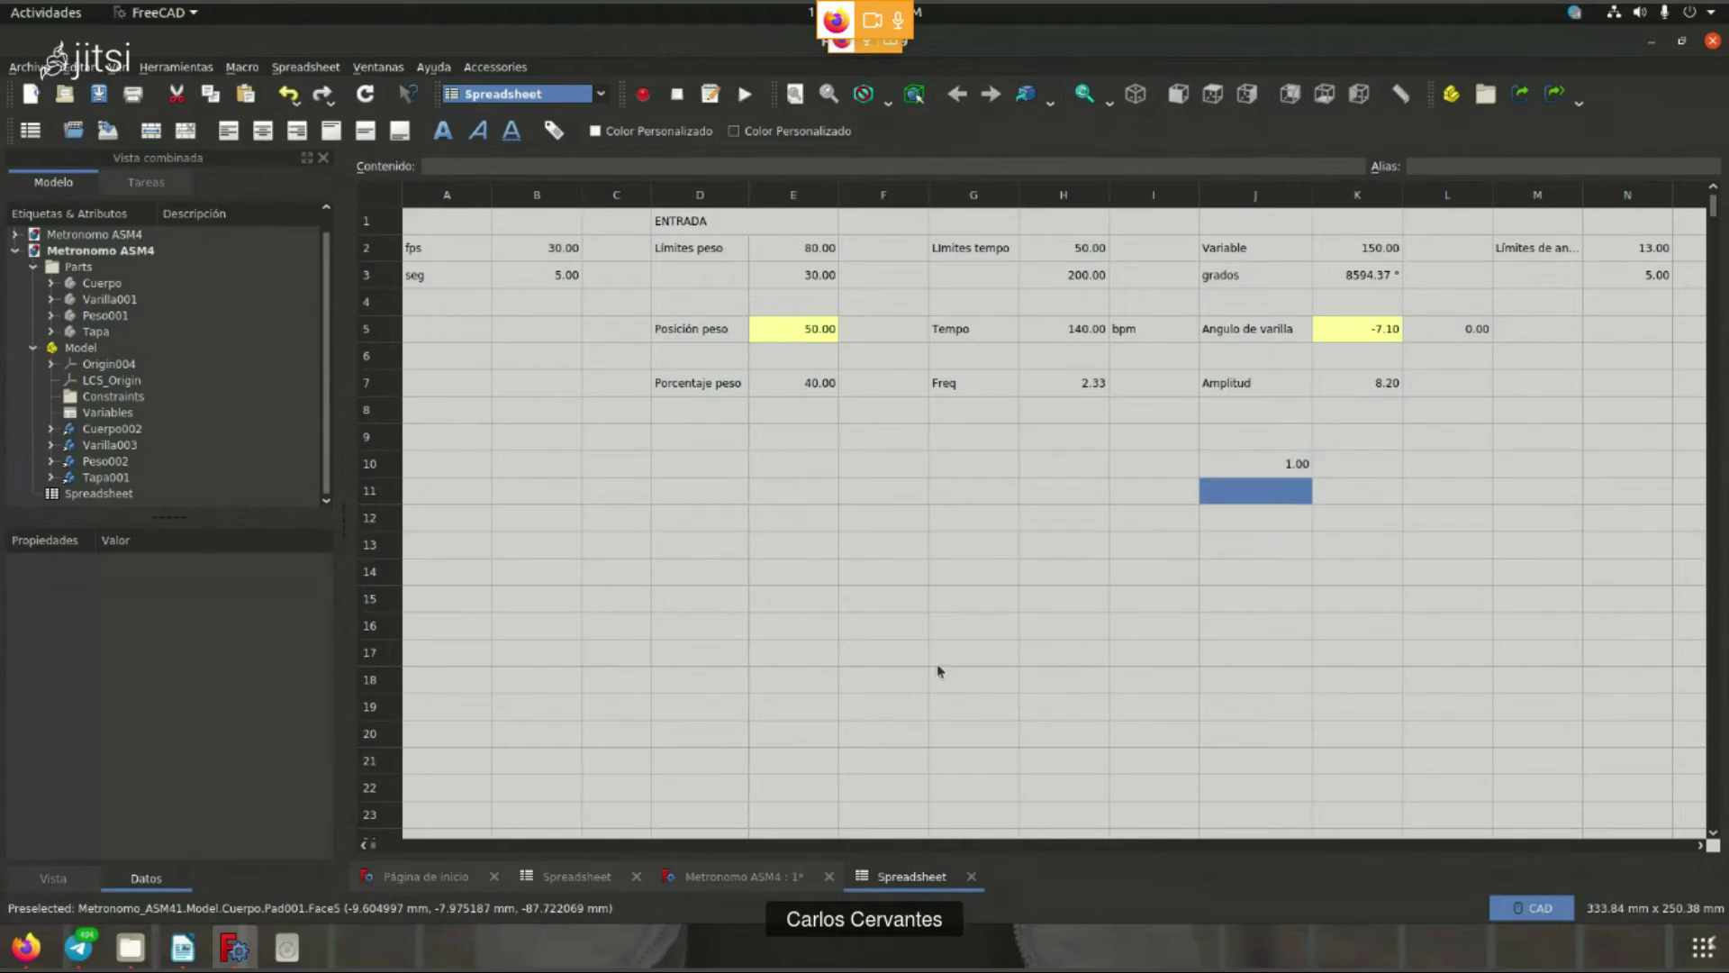
{"action": "left_click", "coordinate": [1272, 475]}
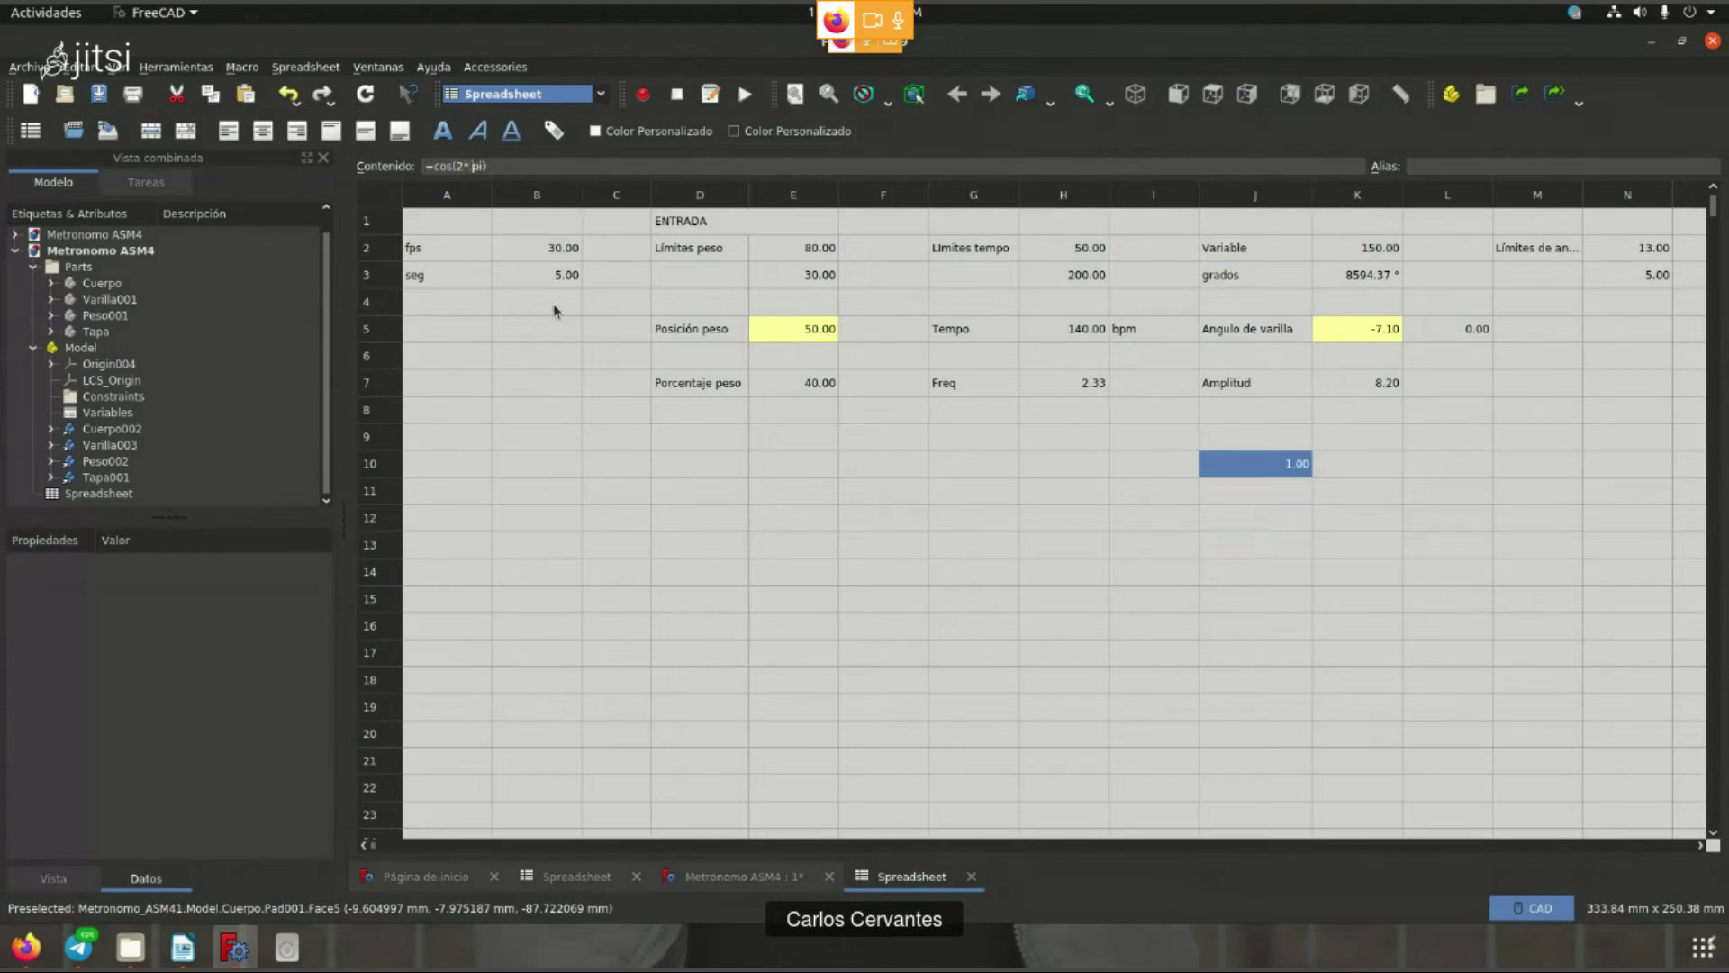
{"action": "key", "text": "Return"}
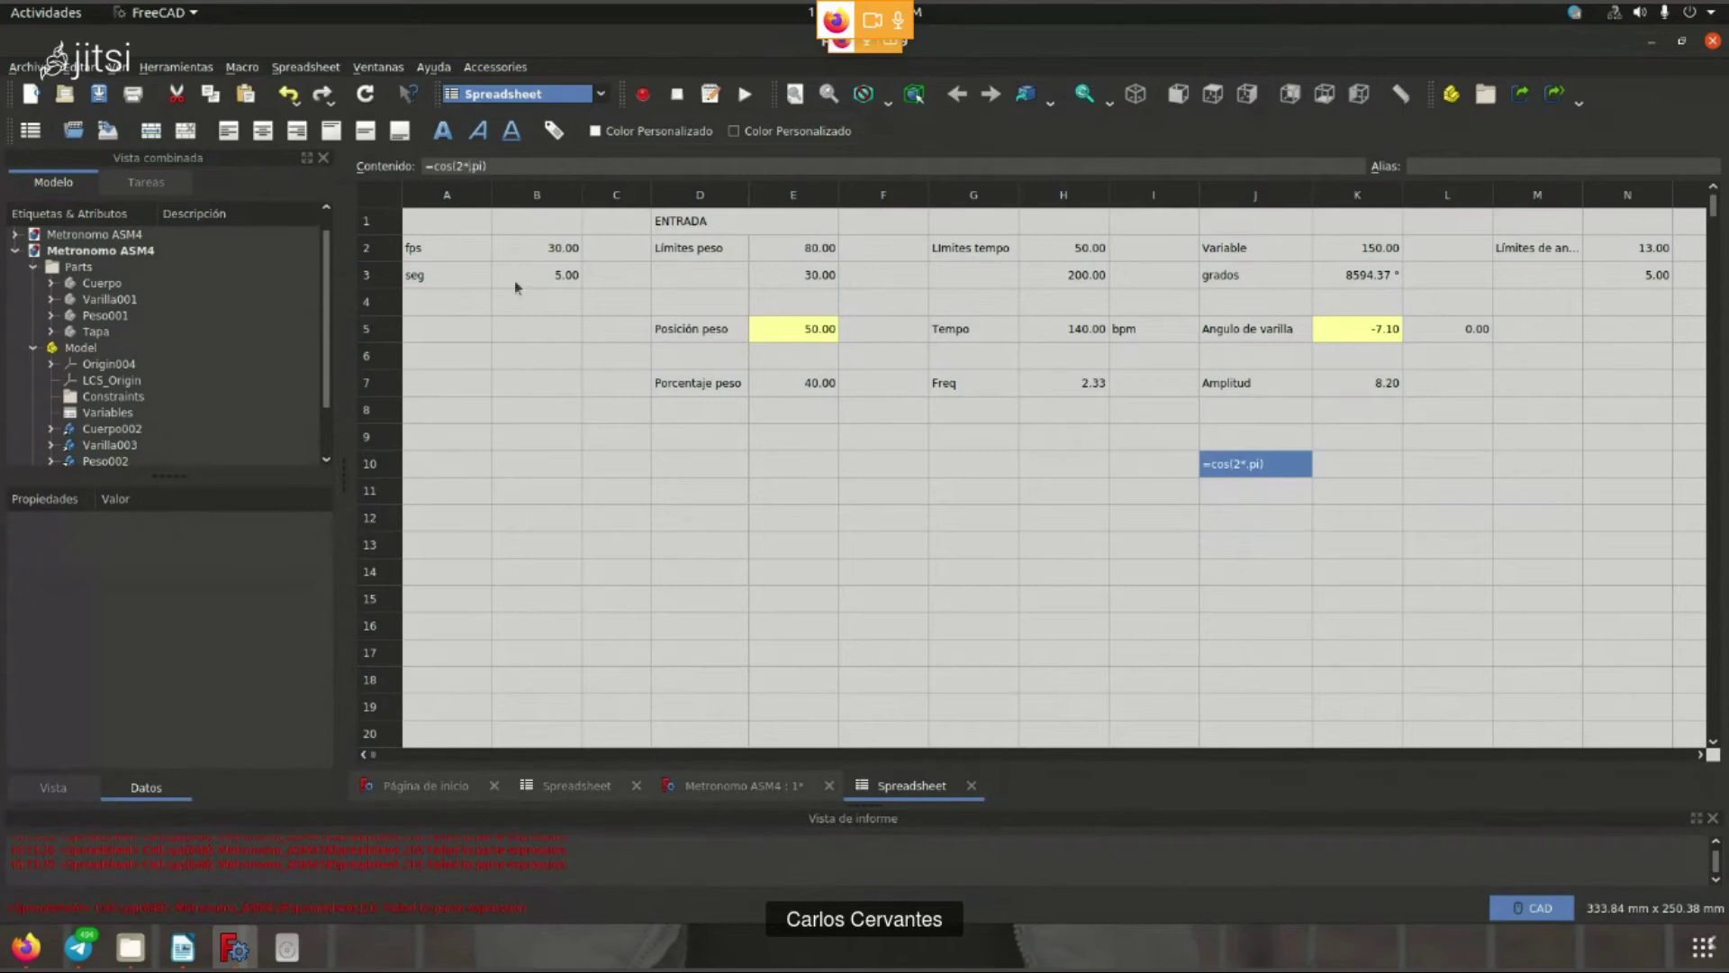
{"action": "key", "text": "Return"}
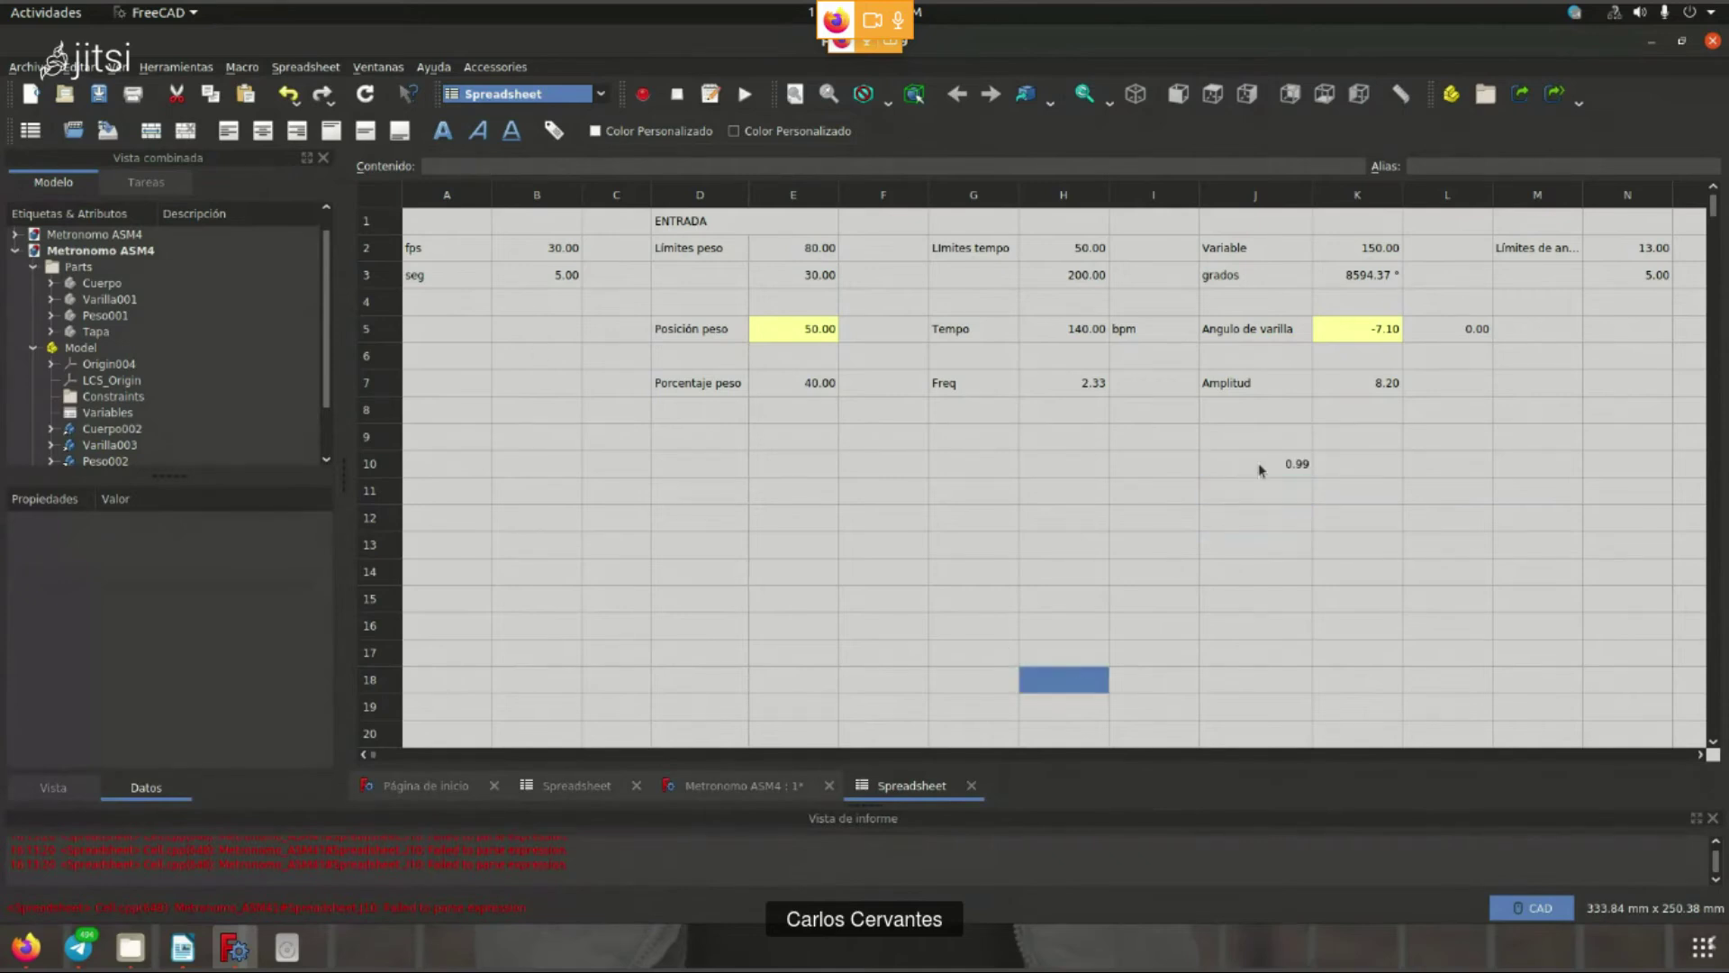
- Inspect J10's 2 * pi argument alongside the formulas in K5 and K2
{"action": "left_click", "coordinate": [1261, 468]}
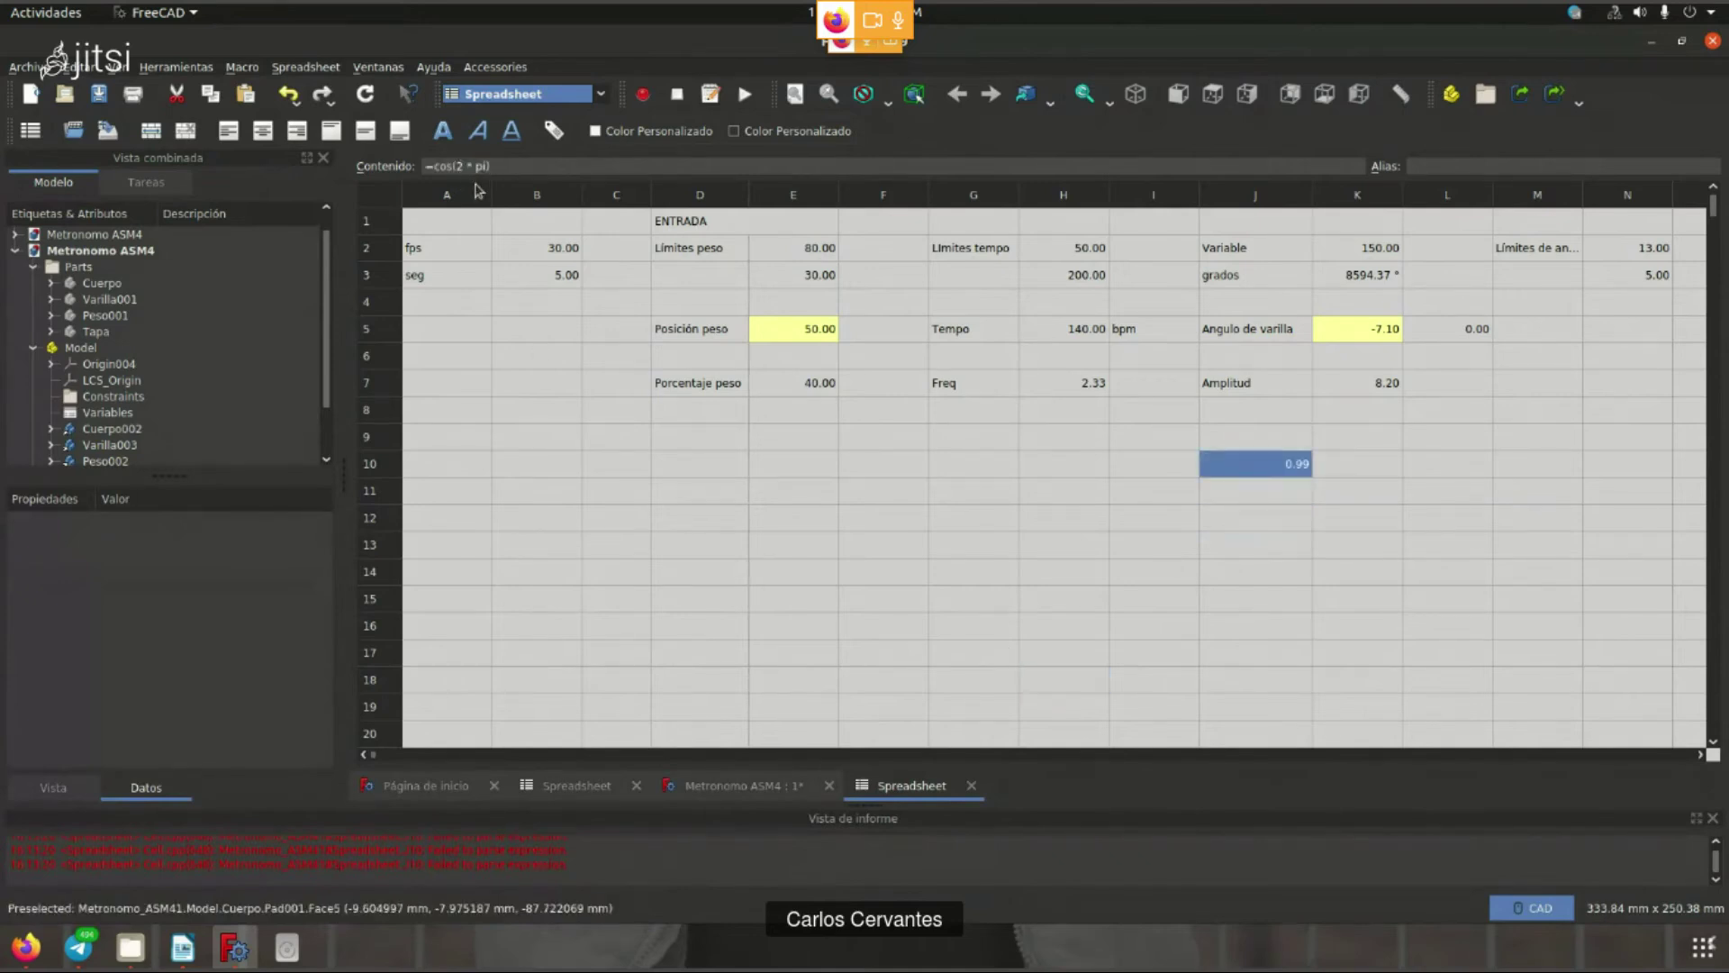
{"action": "left_click_drag", "start_coordinate": [455, 166], "coordinate": [489, 165]}
{"action": "left_click", "coordinate": [1387, 338]}
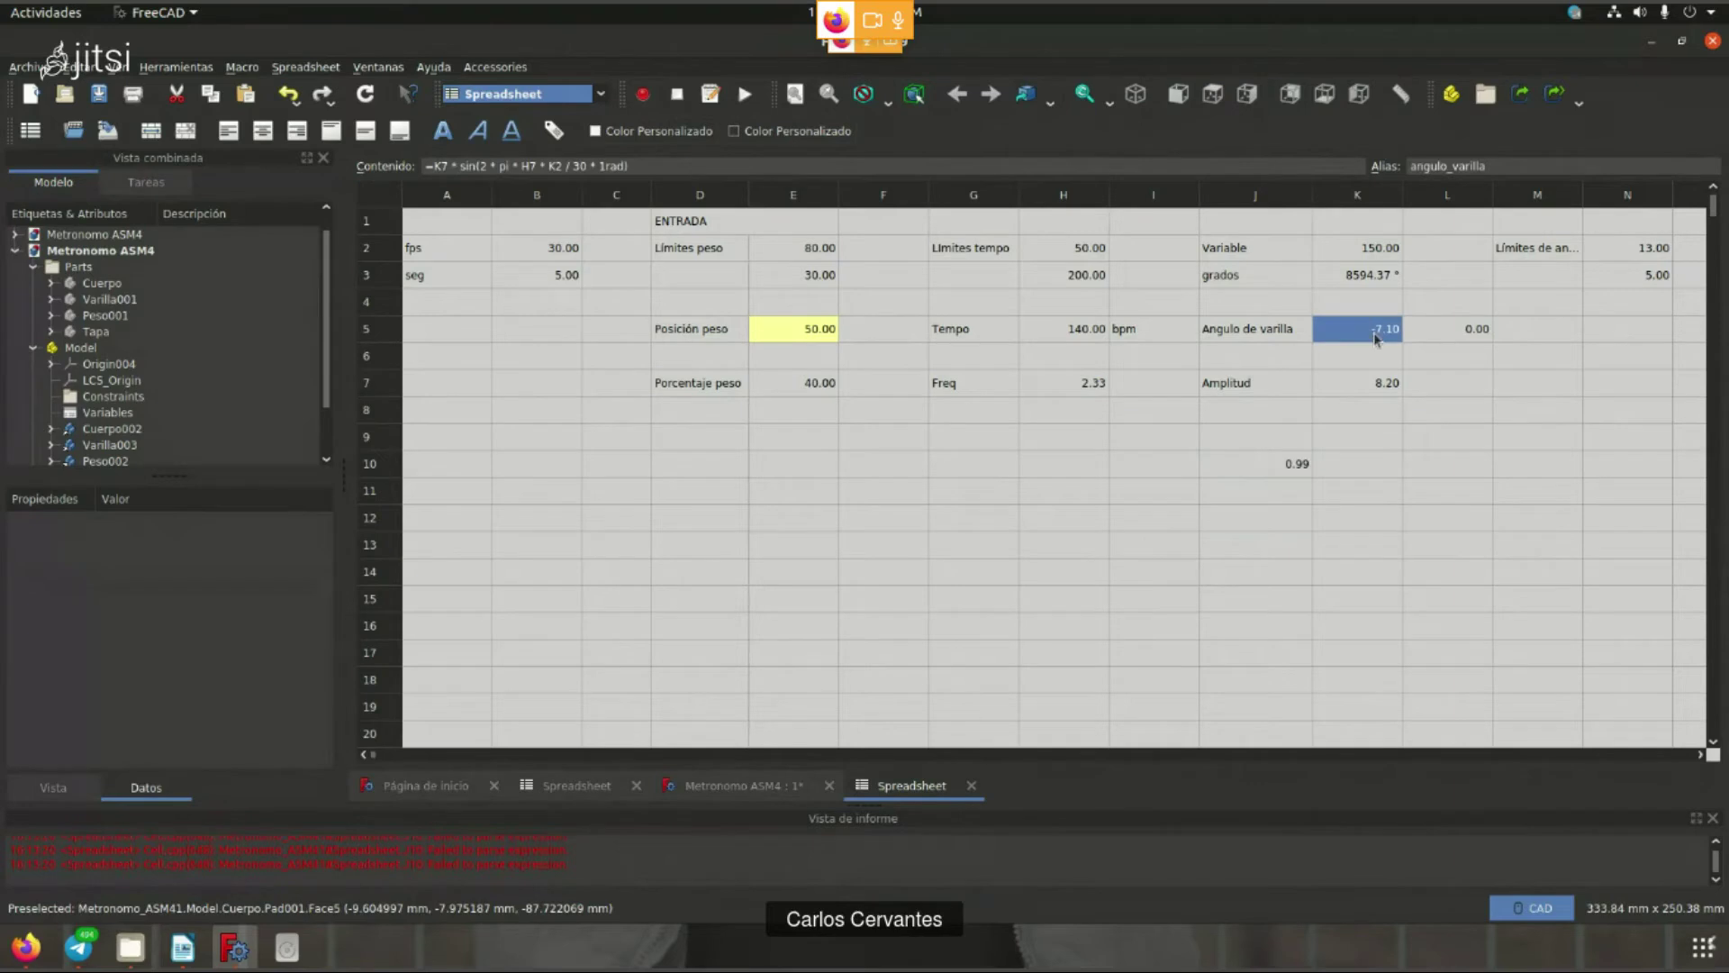
{"action": "left_click", "coordinate": [1362, 258]}
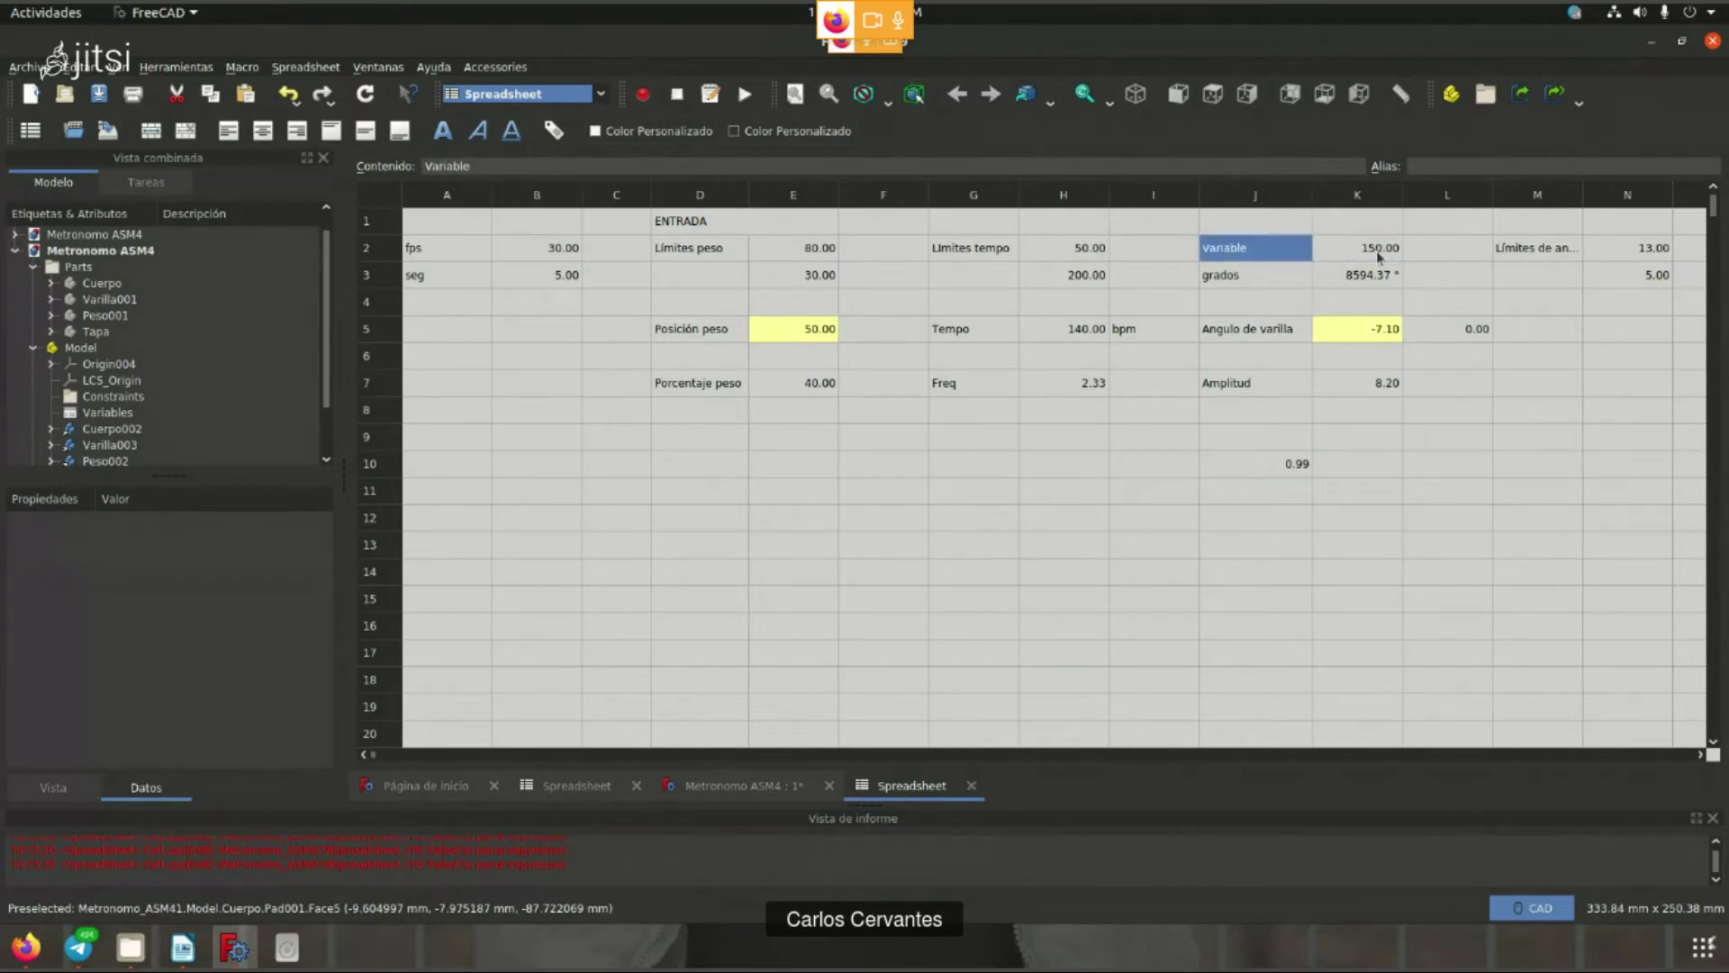
{"action": "left_click", "coordinate": [1257, 457]}
{"action": "left_click_drag", "start_coordinate": [456, 168], "coordinate": [484, 168]}
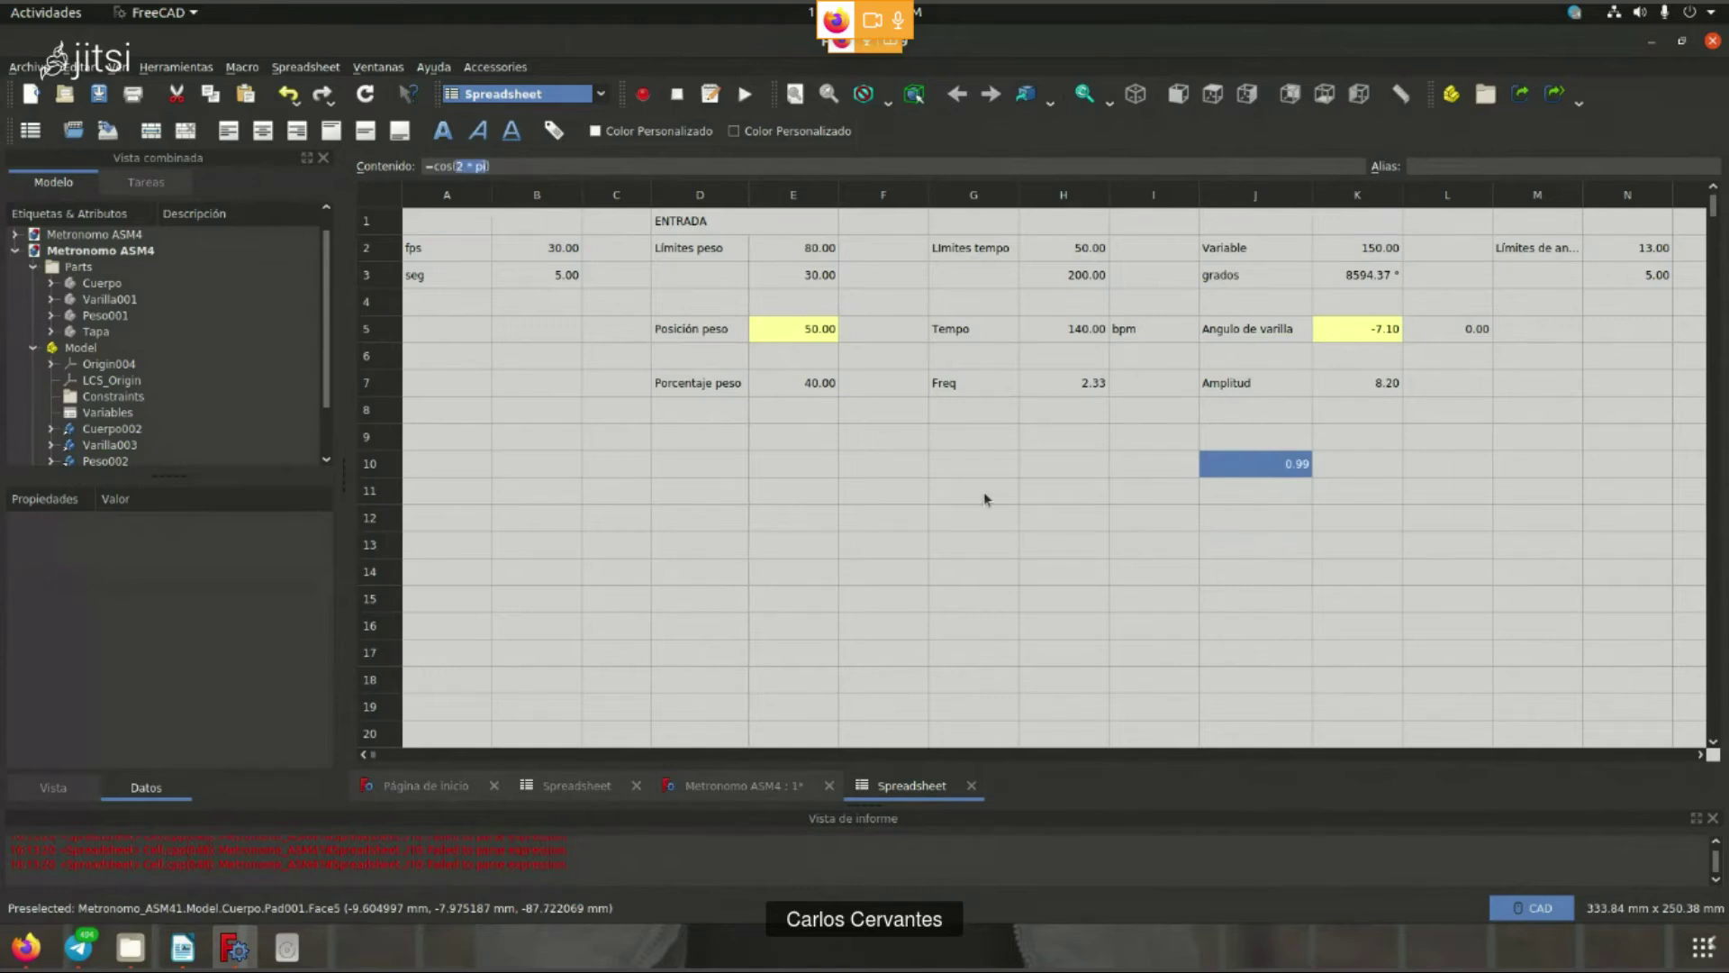
- Set J10 to =cos(2), then change it to =cos(0), which shows 1.00
{"action": "type", "text": "2"}
{"action": "key", "text": "Return"}
{"action": "left_click", "coordinate": [1272, 470]}
{"action": "key", "text": "Return"}
{"action": "key", "text": "Up"}
{"action": "key", "text": "Left"}
{"action": "key", "text": "Left"}
{"action": "key", "text": "BackSpace"}
{"action": "key", "text": "BackSpace"}
{"action": "key", "text": "Return"}
- Check the =cos(90) result 0.00 in J10 and compare with the Writer notes
{"action": "left_click", "coordinate": [1236, 468]}
{"action": "key", "text": "Return"}
{"action": "left_click", "coordinate": [1290, 459]}
{"action": "left_click", "coordinate": [1309, 472]}
{"action": "left_click", "coordinate": [182, 947]}
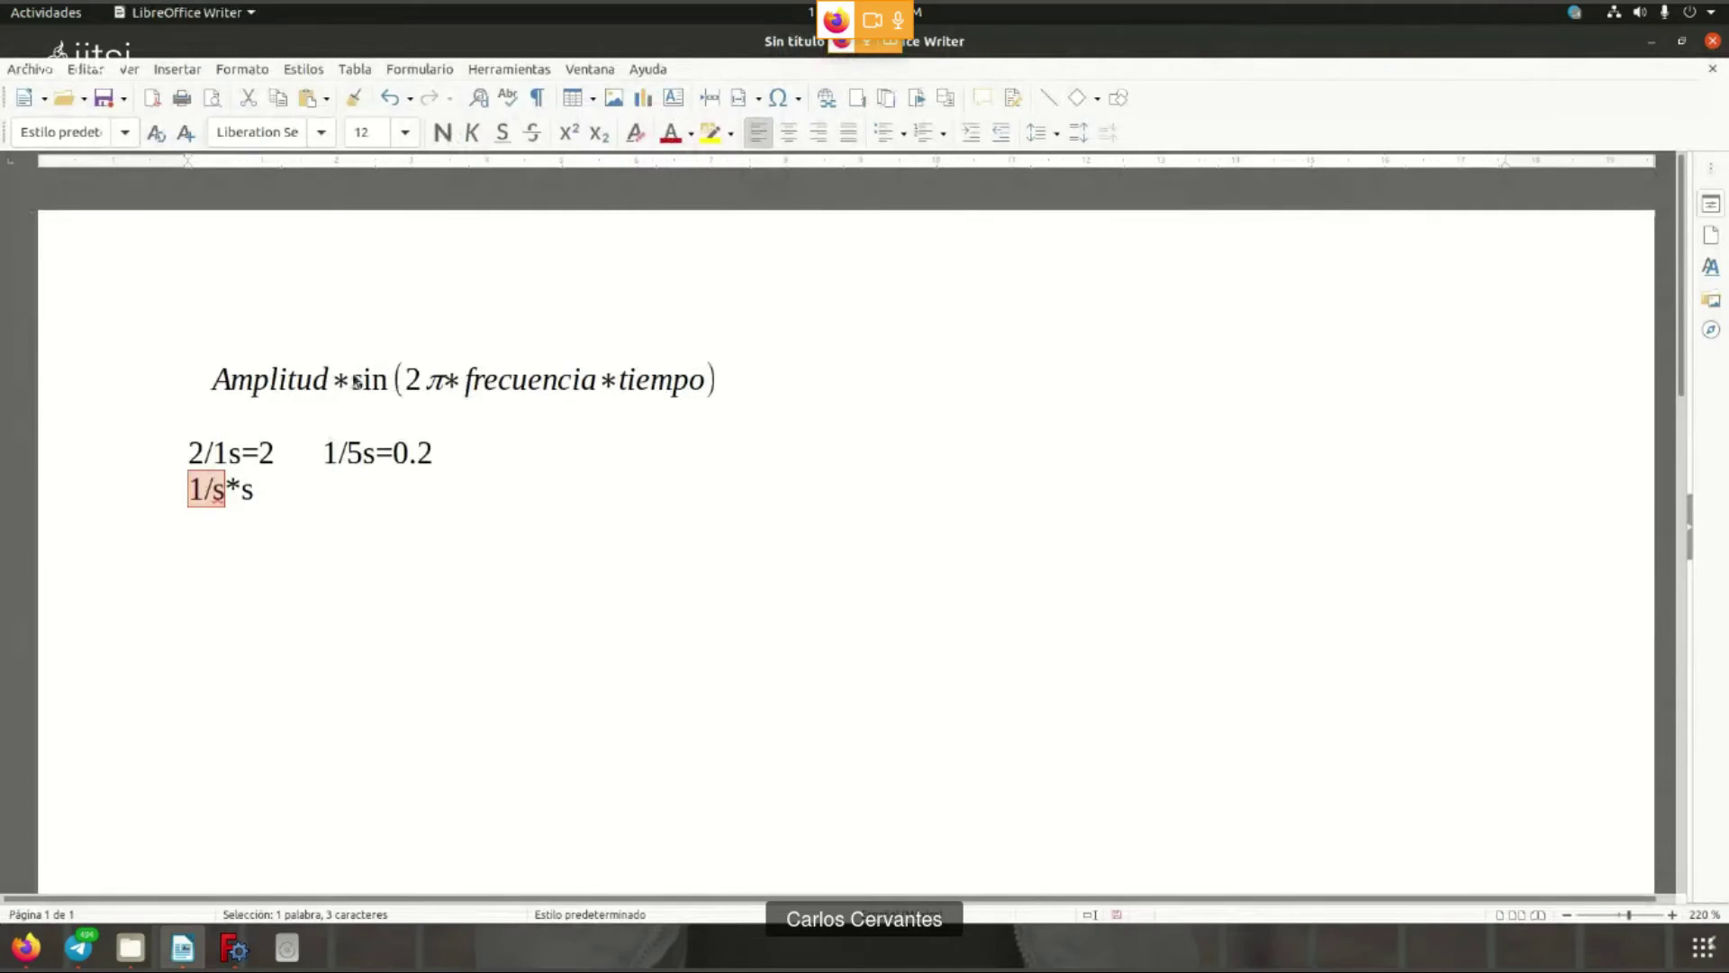
{"action": "left_click", "coordinate": [234, 946]}
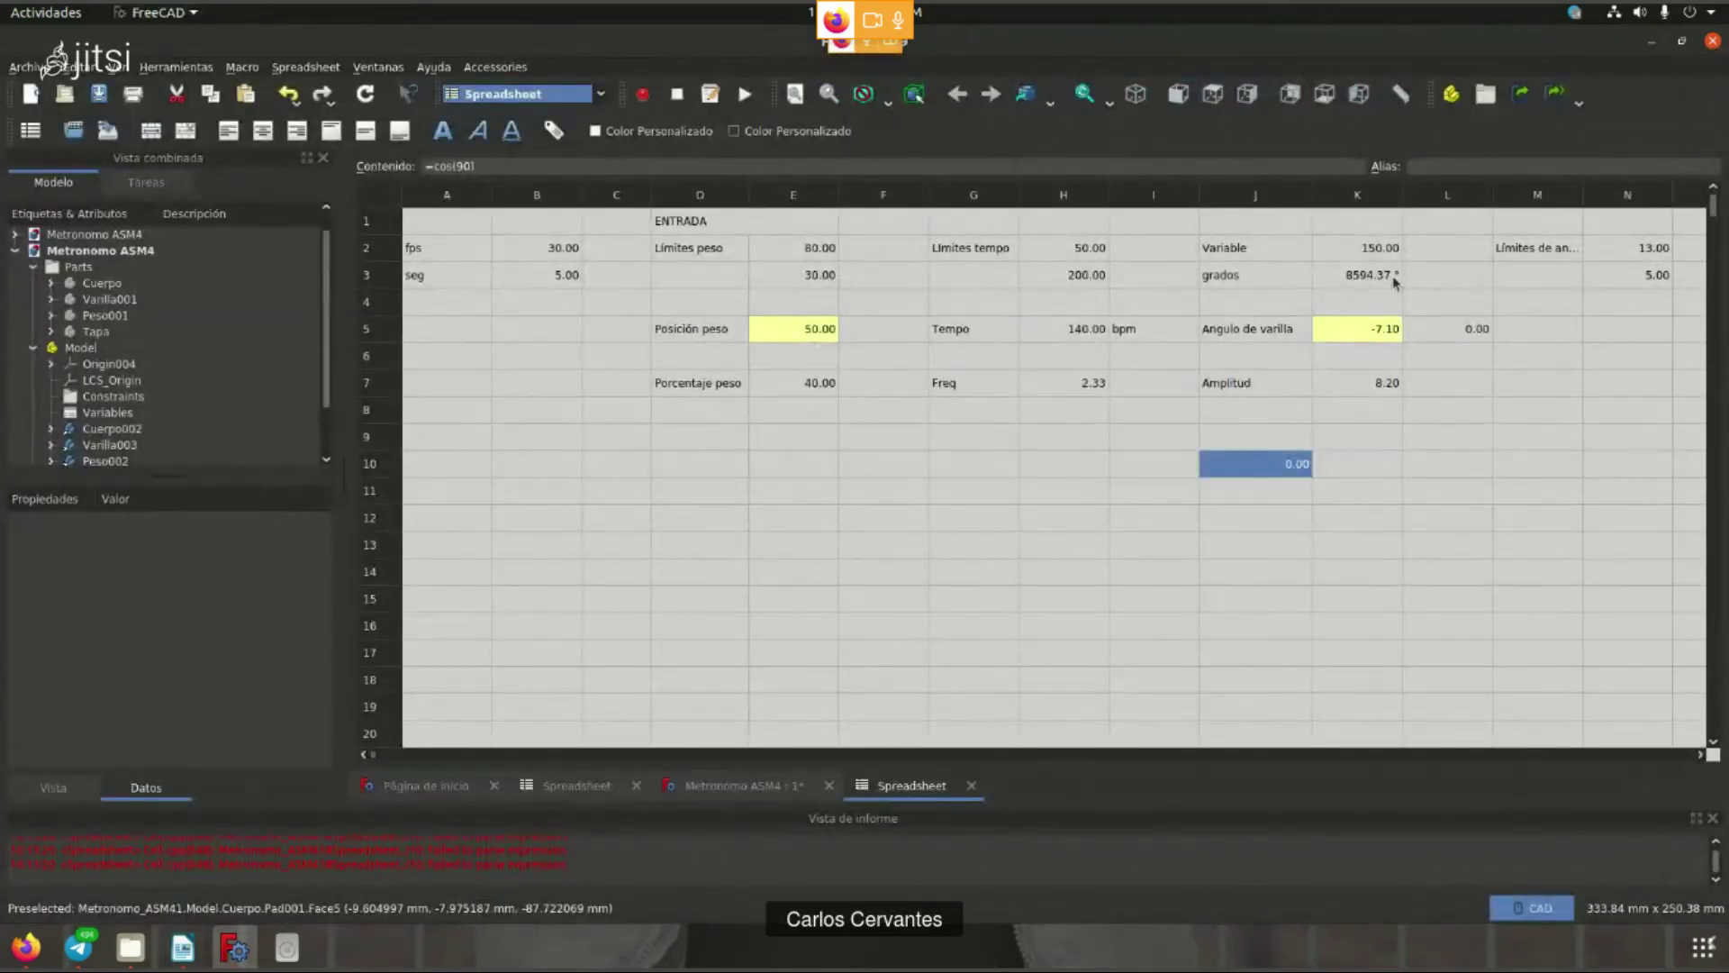
- Rewrite J10 as =360 * 1rad, then try =360 * grad
{"action": "key", "text": "Down"}
{"action": "key", "text": "Down"}
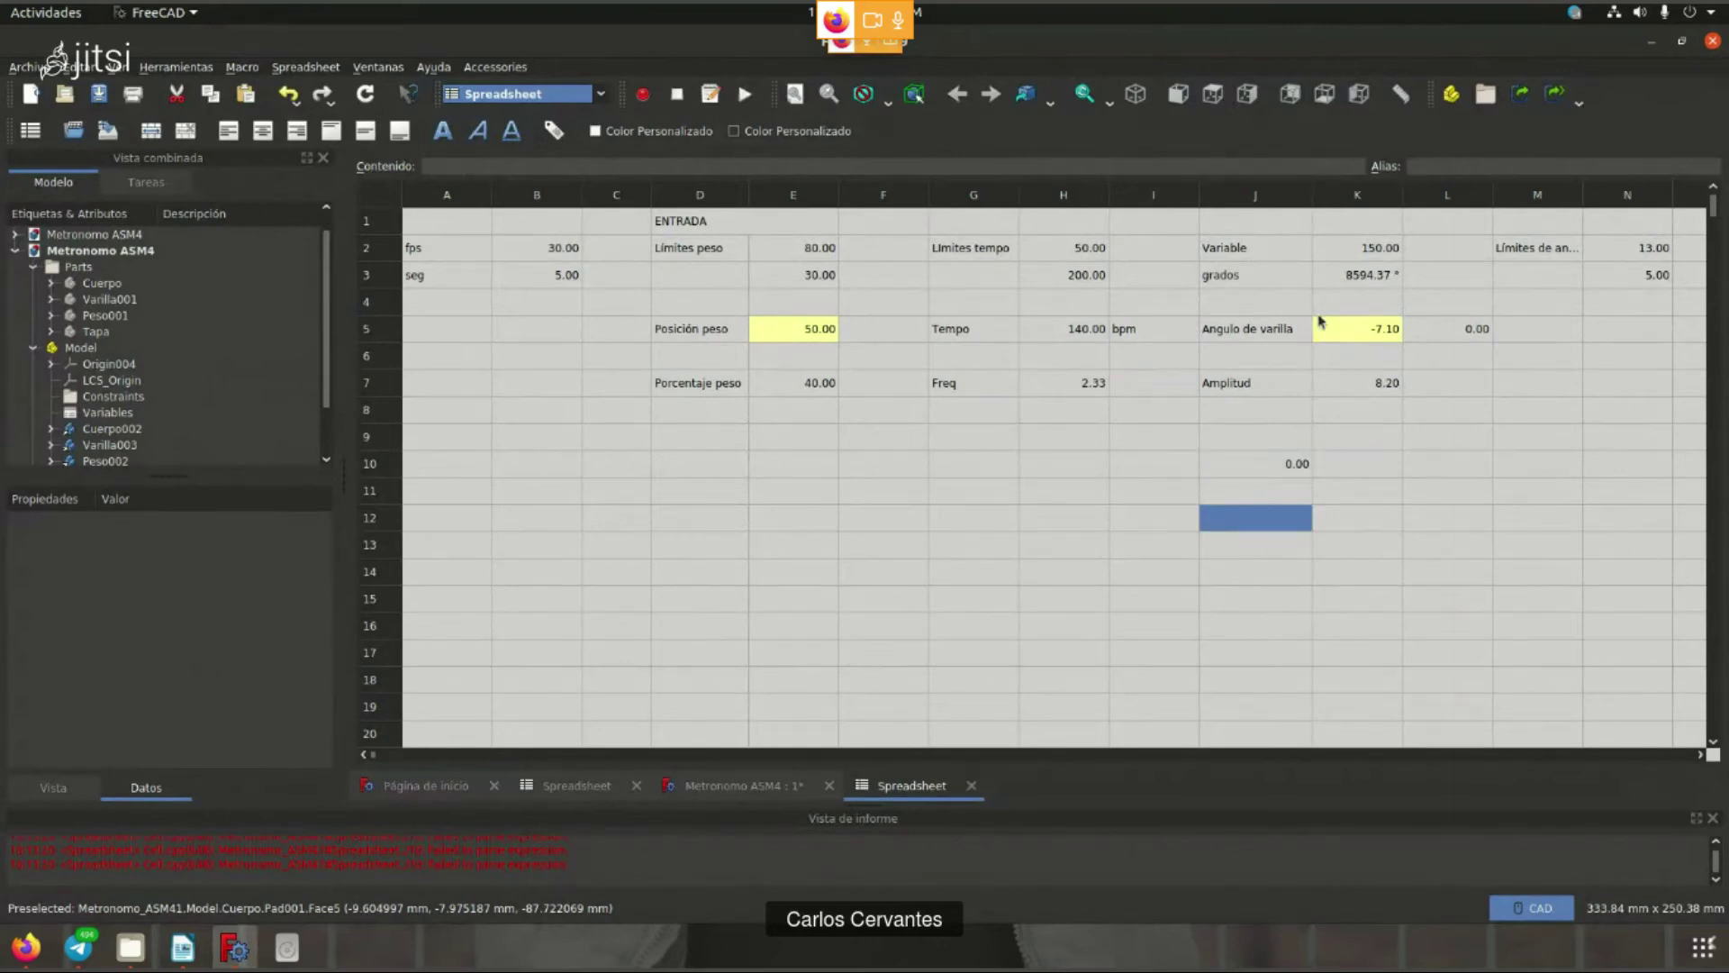
{"action": "key", "text": "Up"}
{"action": "key", "text": "Up"}
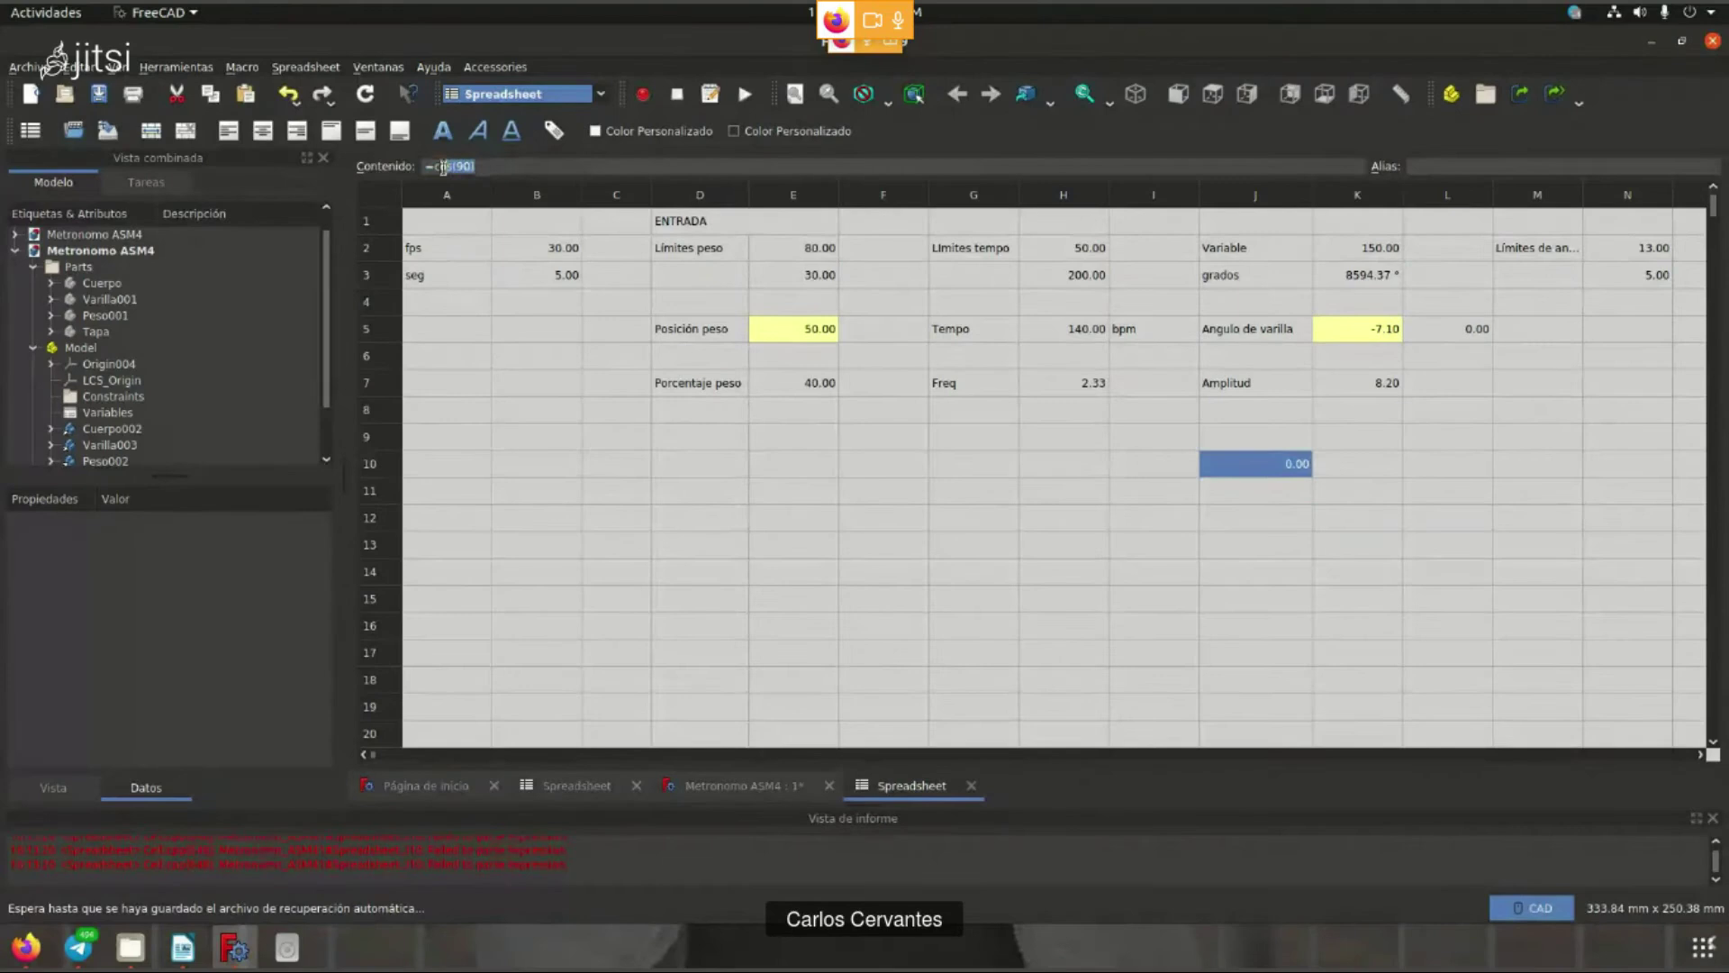
{"action": "key", "text": "BackSpace"}
{"action": "type", "text": "* 1rad"}
{"action": "key", "text": "Return"}
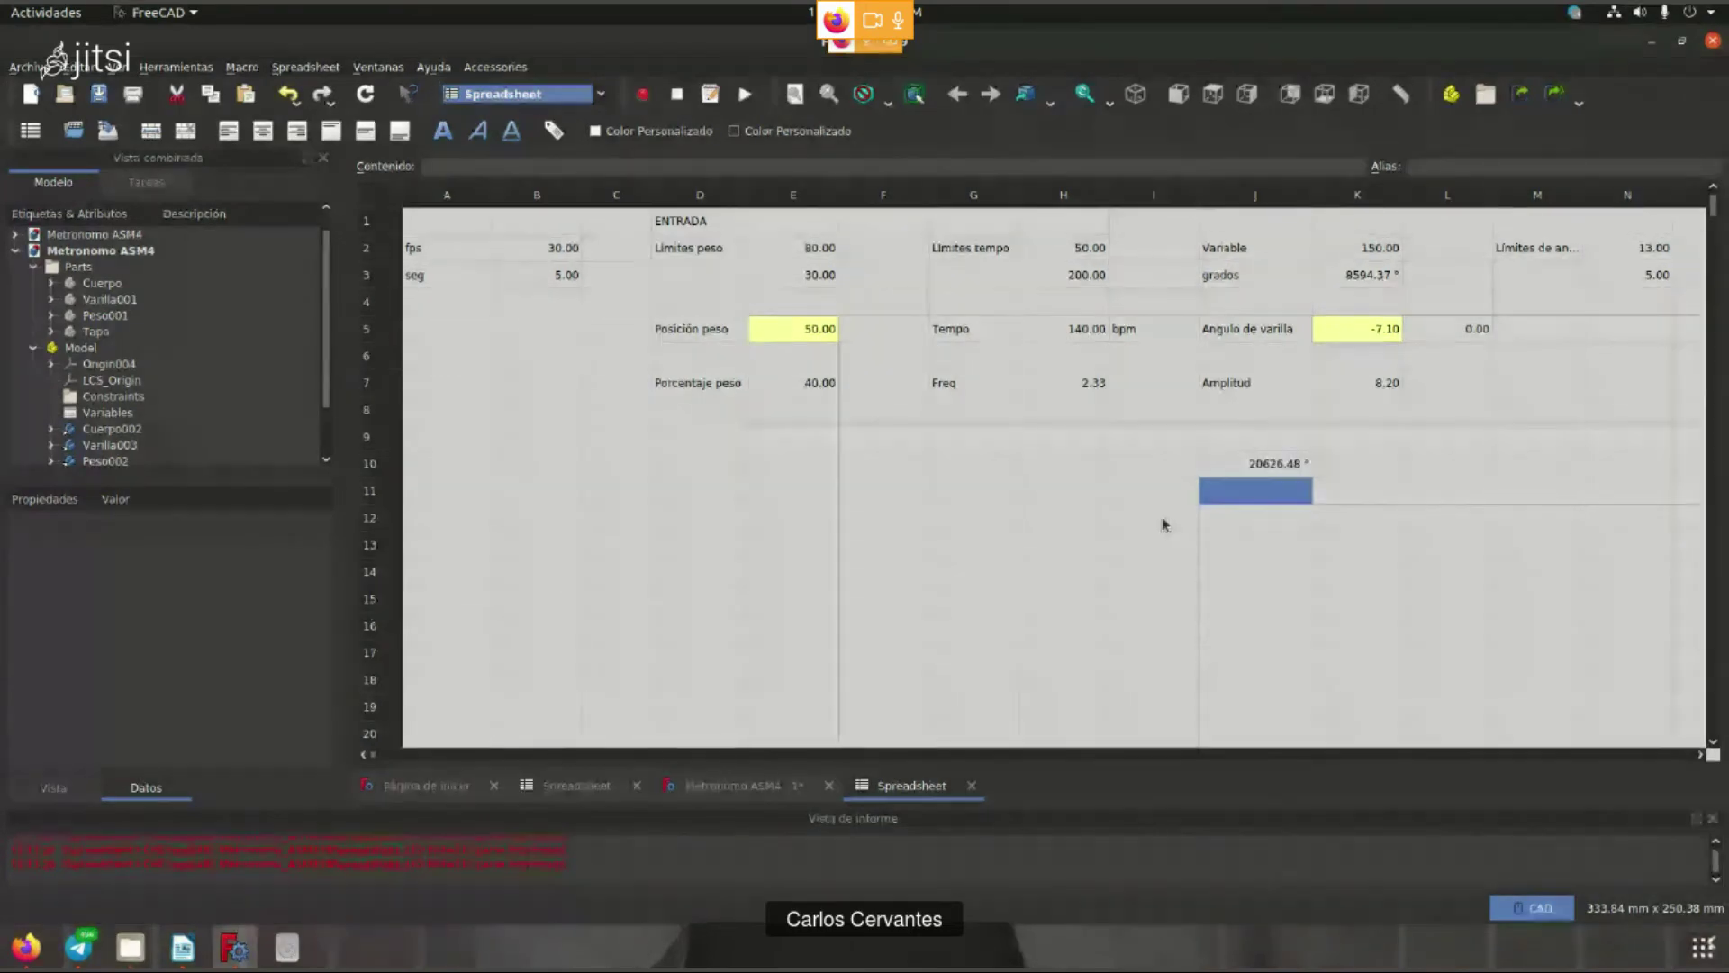
{"action": "key", "text": "Up"}
{"action": "key", "text": "BackSpace"}
{"action": "key", "text": "BackSpace"}
{"action": "key", "text": "BackSpace"}
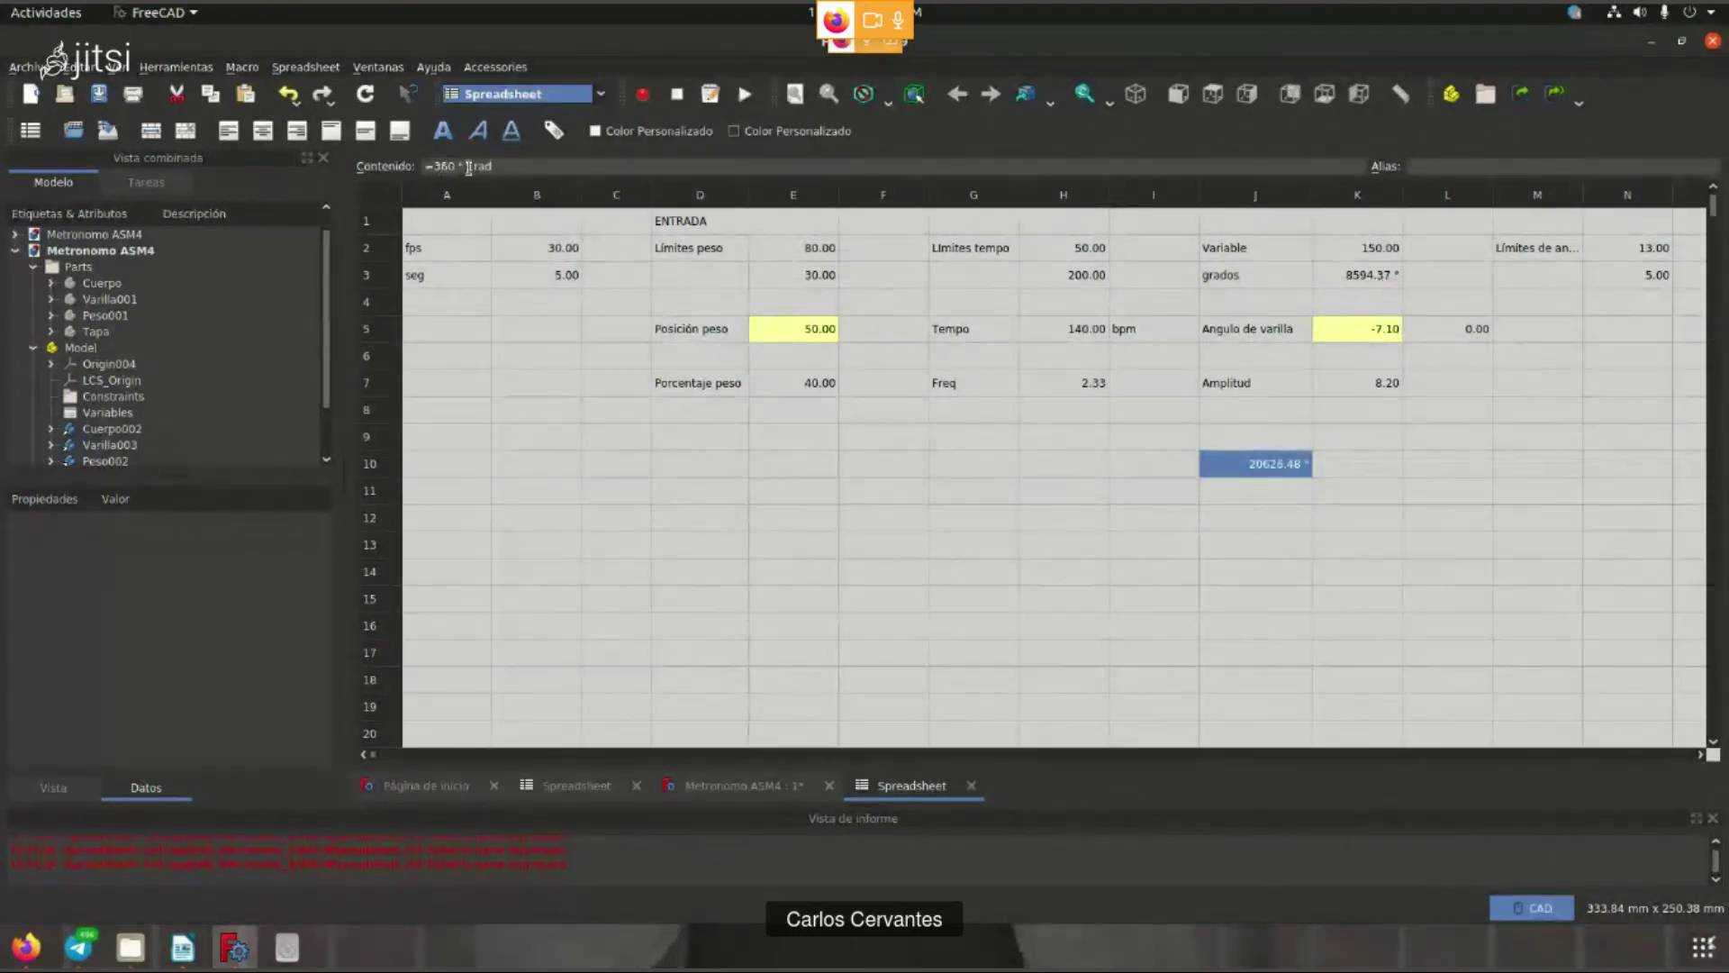
{"action": "type", "text": "gra"}
{"action": "key", "text": "Return"}
- Check the degrees value in K3 and correct J10's formula to =360 *1º
{"action": "left_click", "coordinate": [1336, 275]}
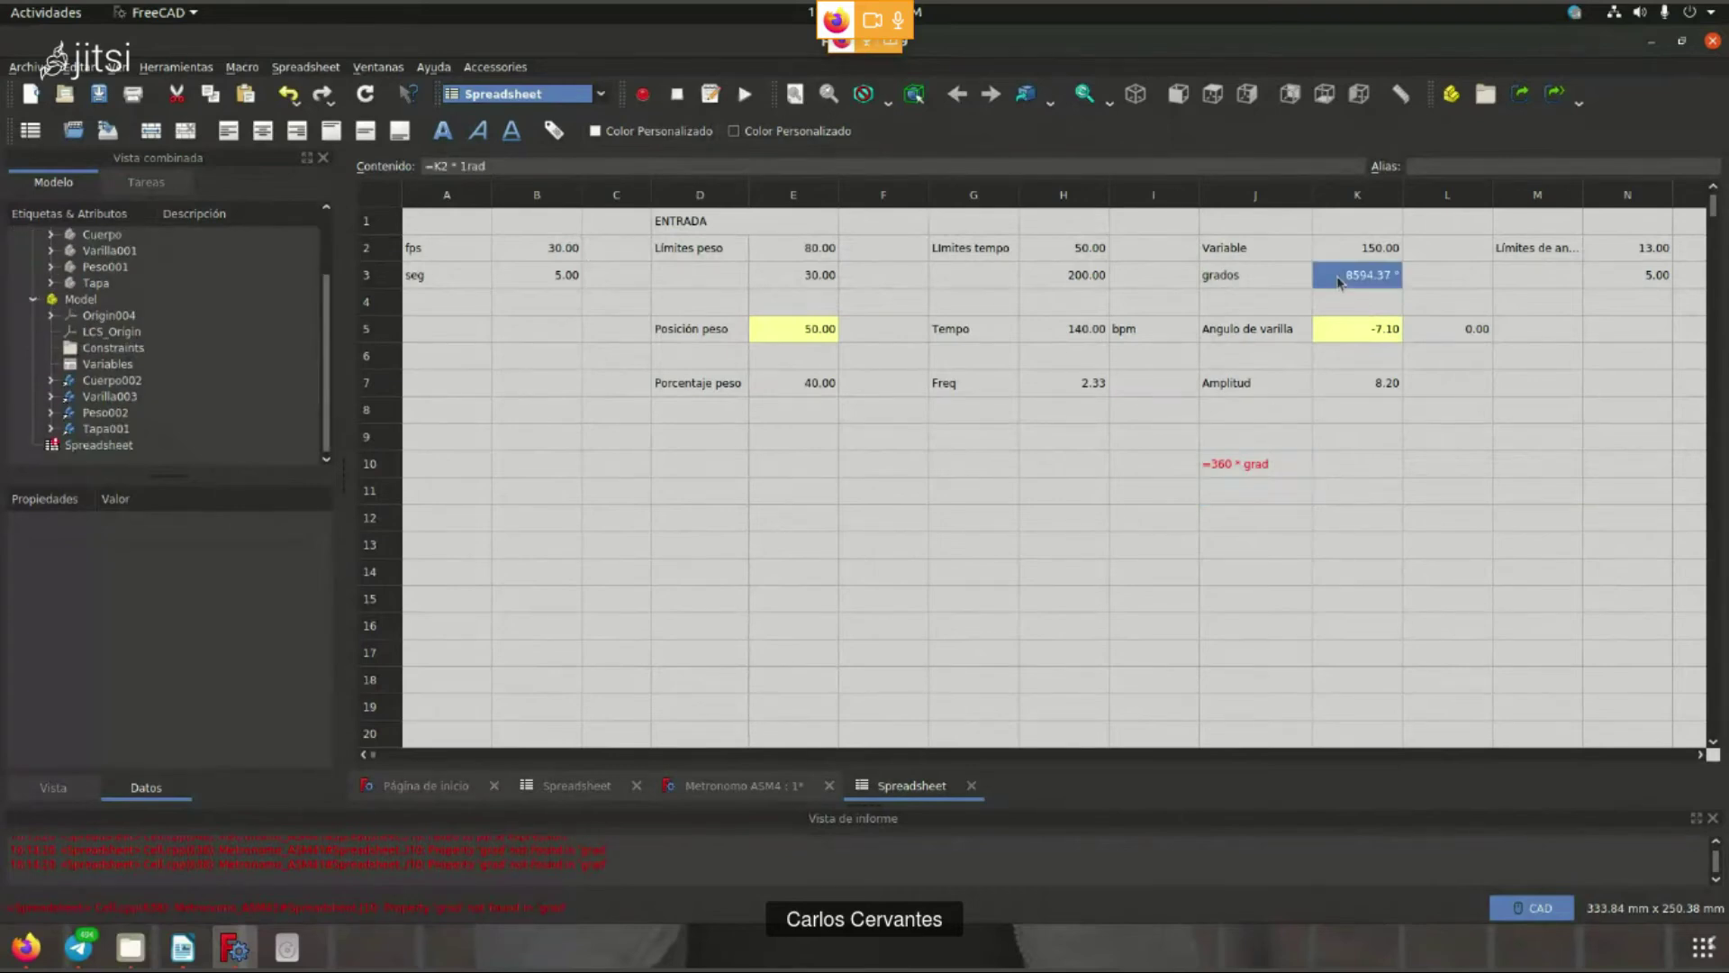
{"action": "left_click", "coordinate": [1252, 468]}
{"action": "left_click_drag", "start_coordinate": [493, 165], "coordinate": [468, 164]}
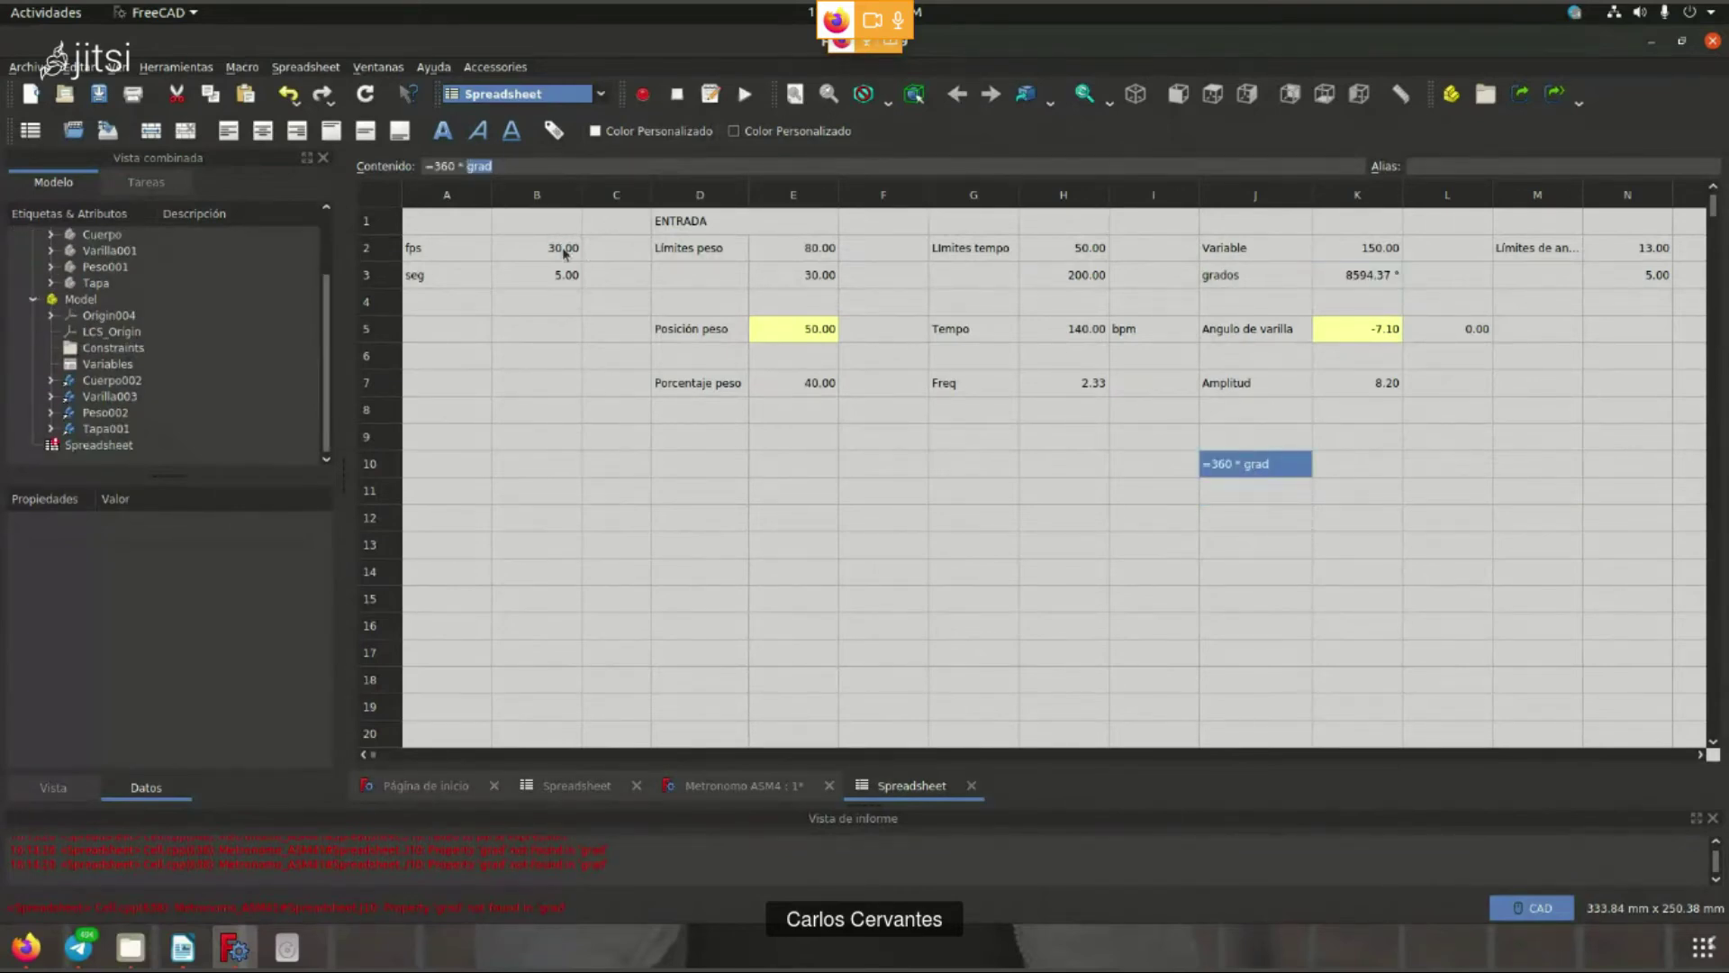
{"action": "type", "text": "gra"}
{"action": "key", "text": "Return"}
{"action": "left_click", "coordinate": [1227, 461]}
{"action": "key", "text": "BackSpace"}
{"action": "key", "text": "BackSpace"}
{"action": "key", "text": "Return"}
- Search the web for freecad and search the FreeCAD documentation wiki for Spreadsheet
{"action": "left_click", "coordinate": [1210, 466]}
{"action": "key", "text": "alt+Tab"}
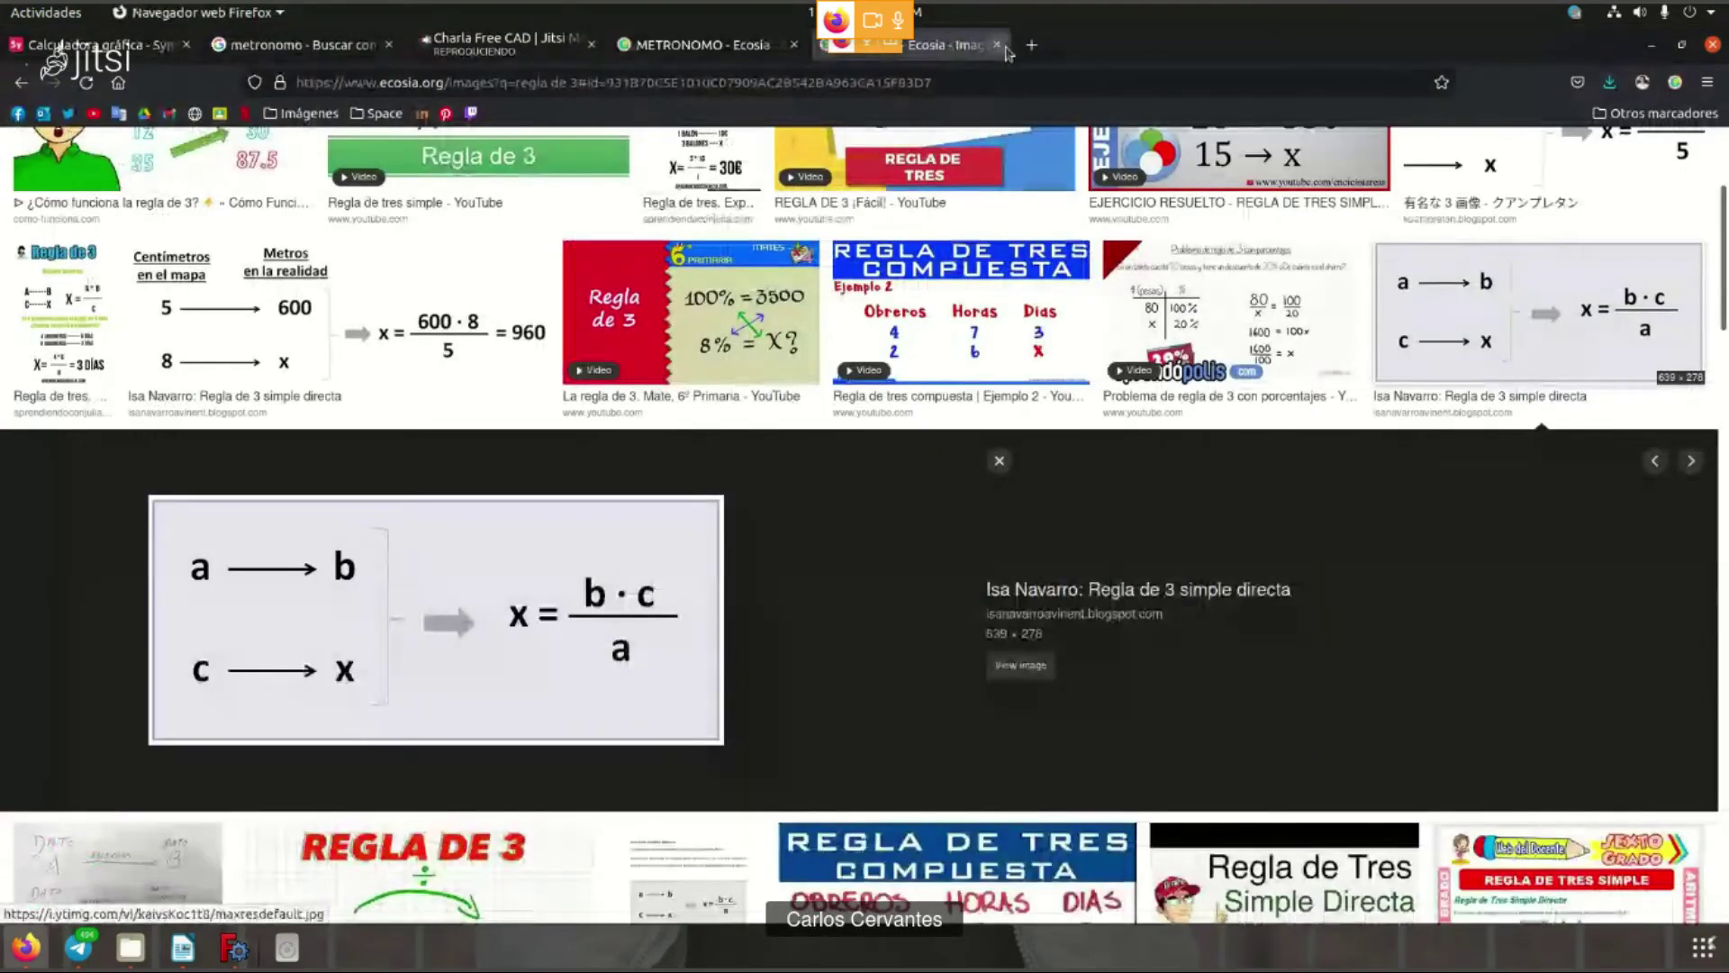
{"action": "left_click", "coordinate": [992, 75]}
{"action": "type", "text": "freecad"}
{"action": "key", "text": "Return"}
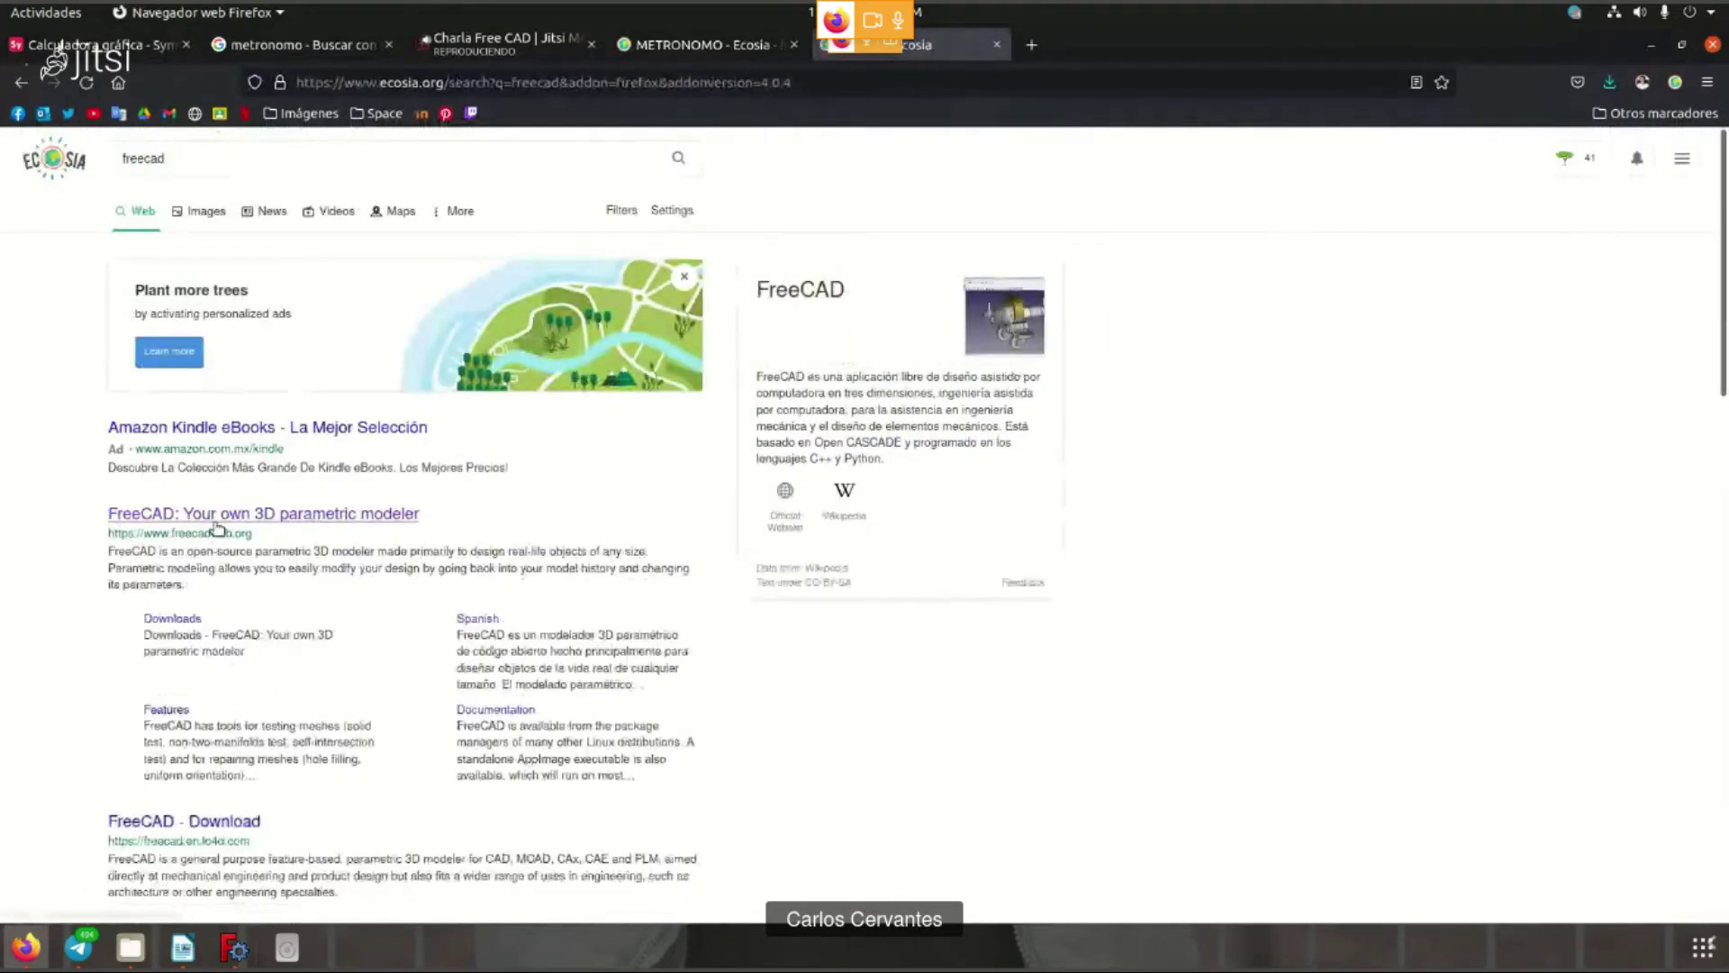
{"action": "left_click", "coordinate": [216, 528]}
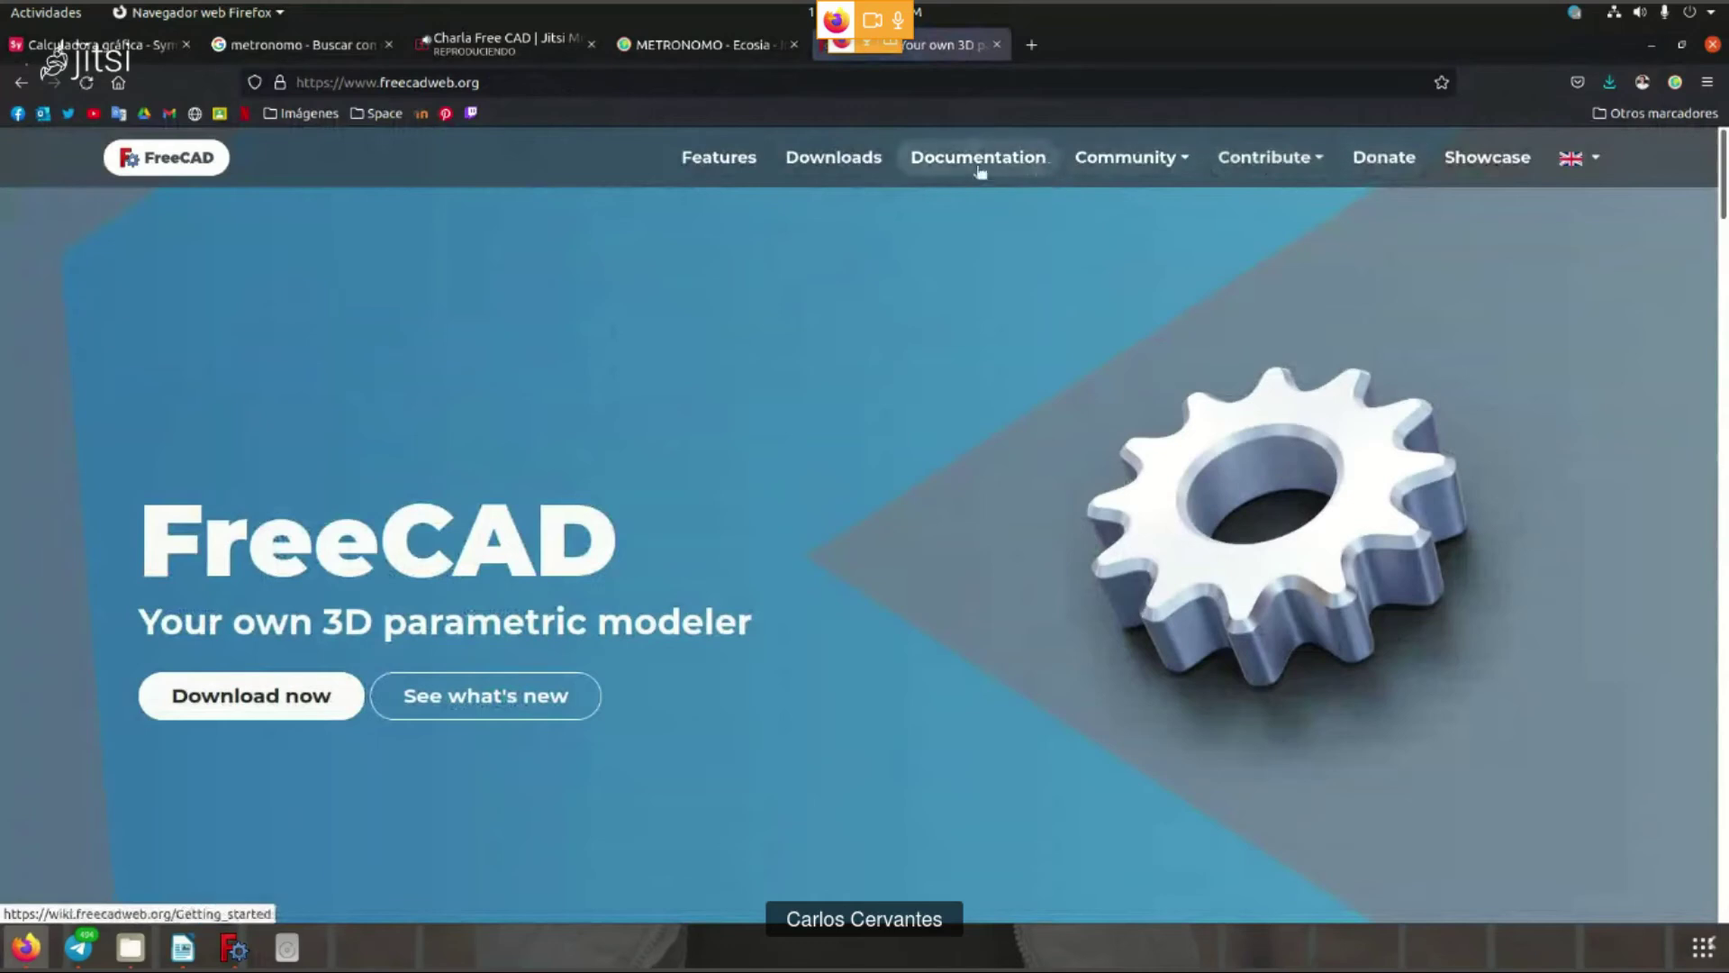
{"action": "left_click", "coordinate": [962, 171]}
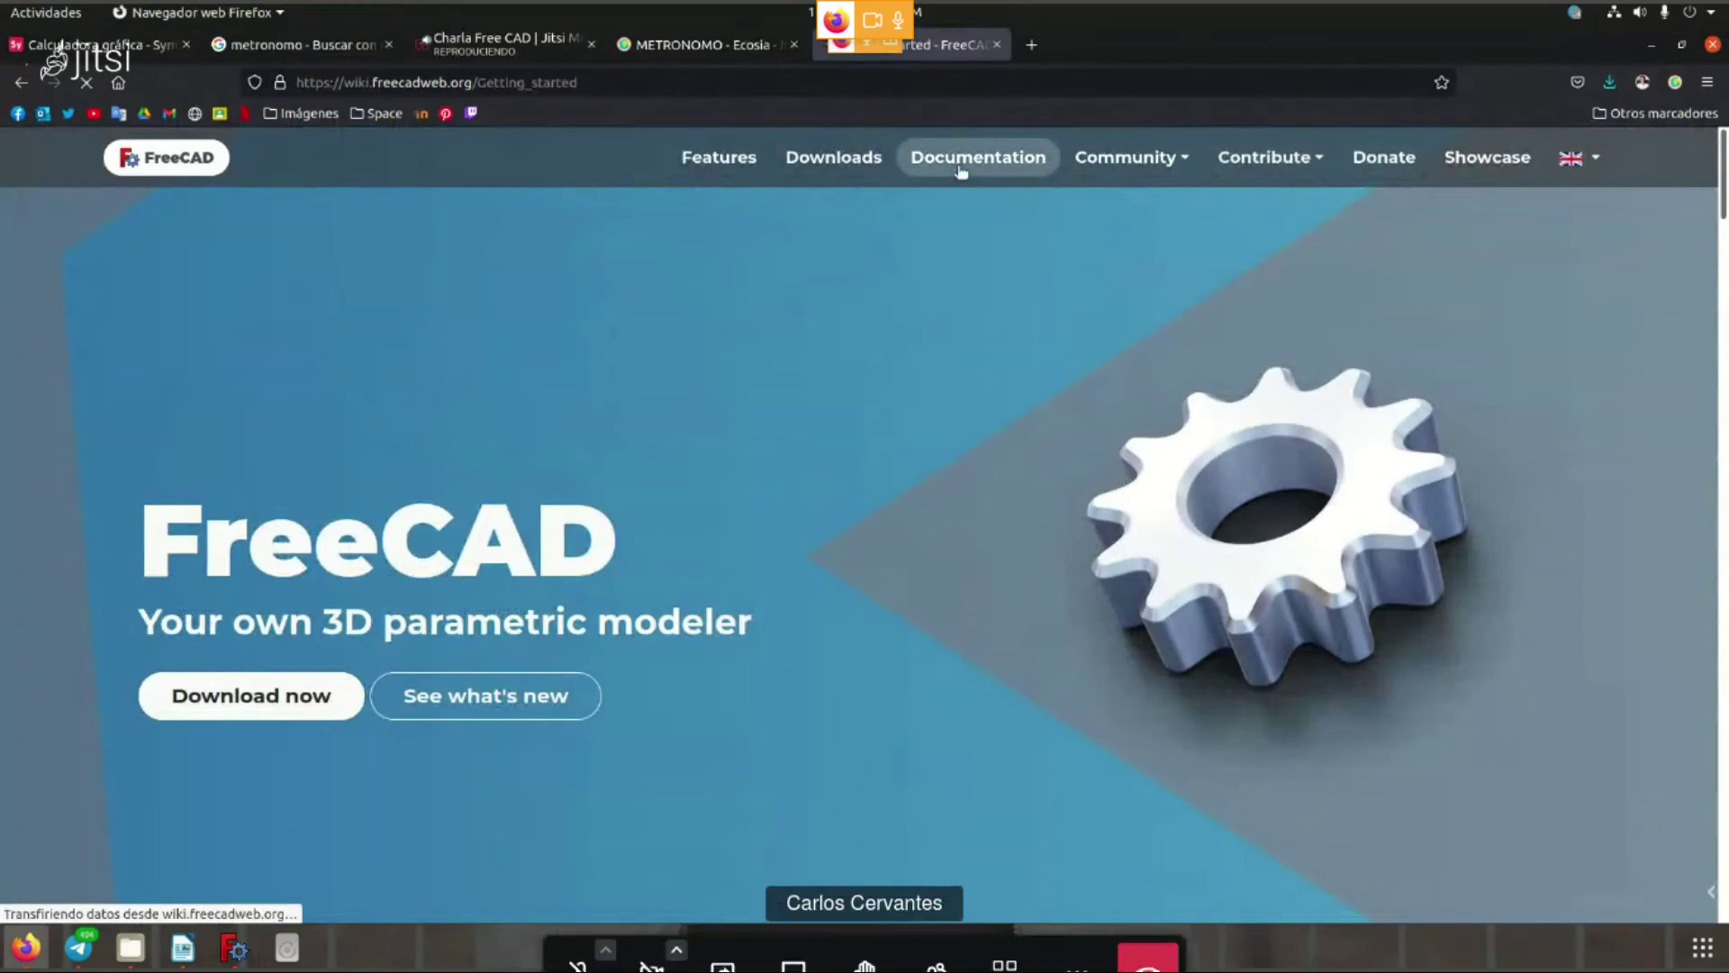
{"action": "left_click", "coordinate": [1540, 183]}
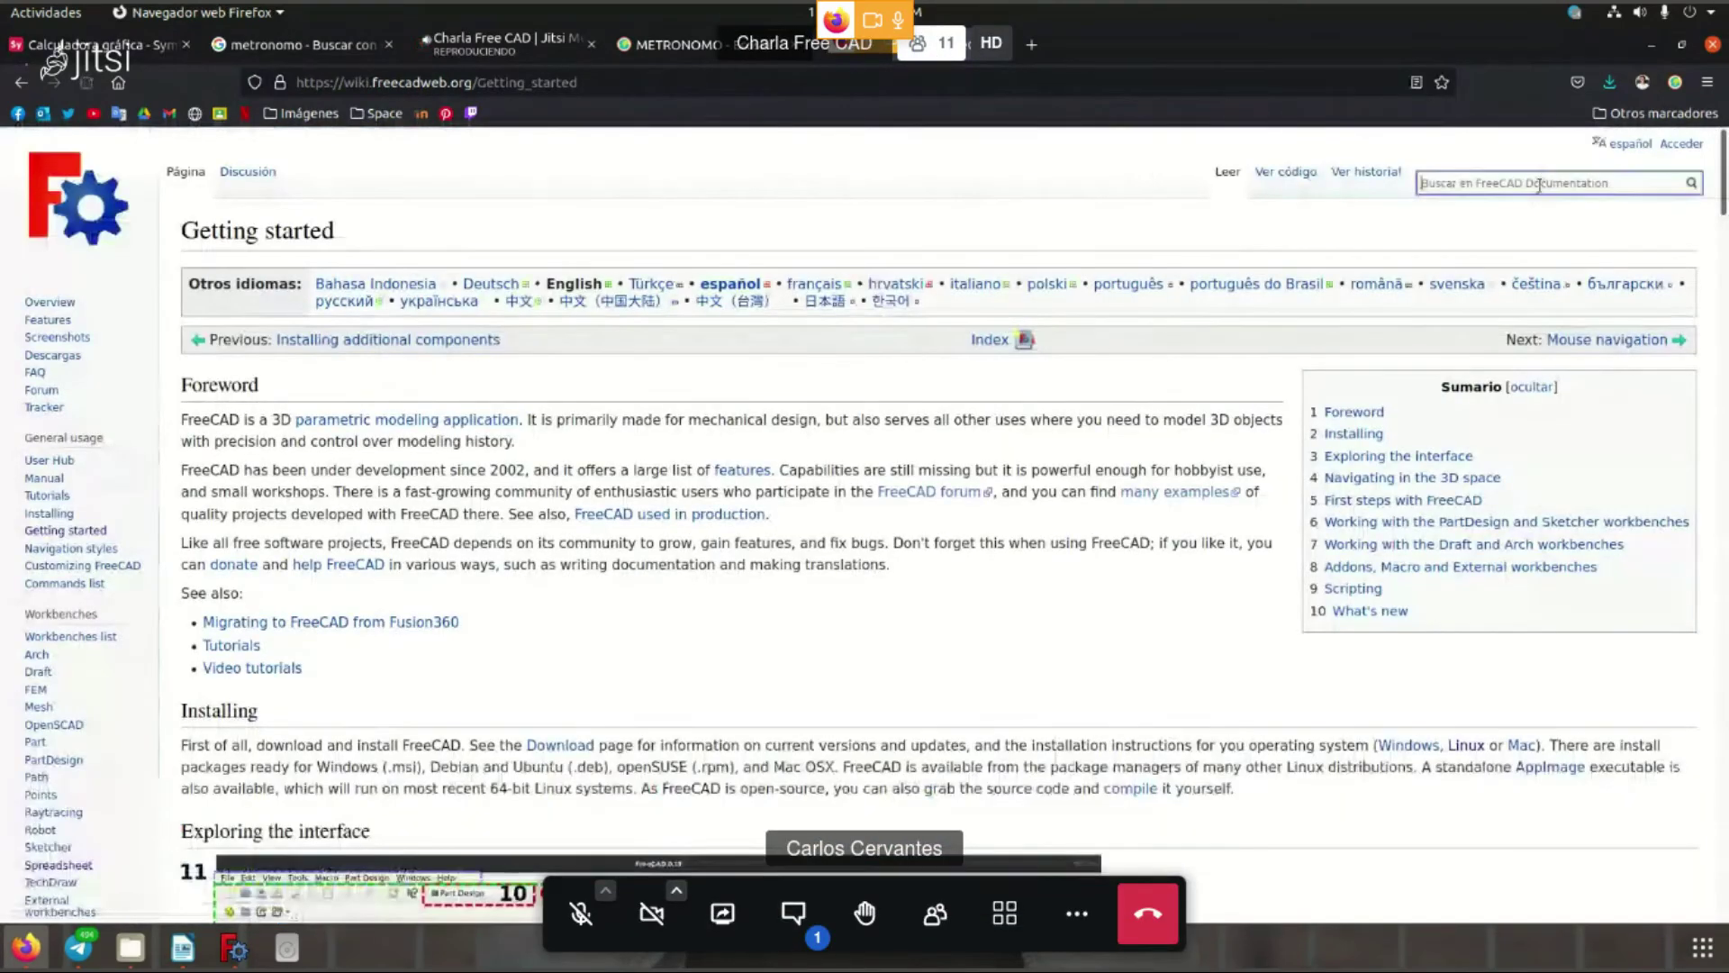
{"action": "type", "text": "spre"}
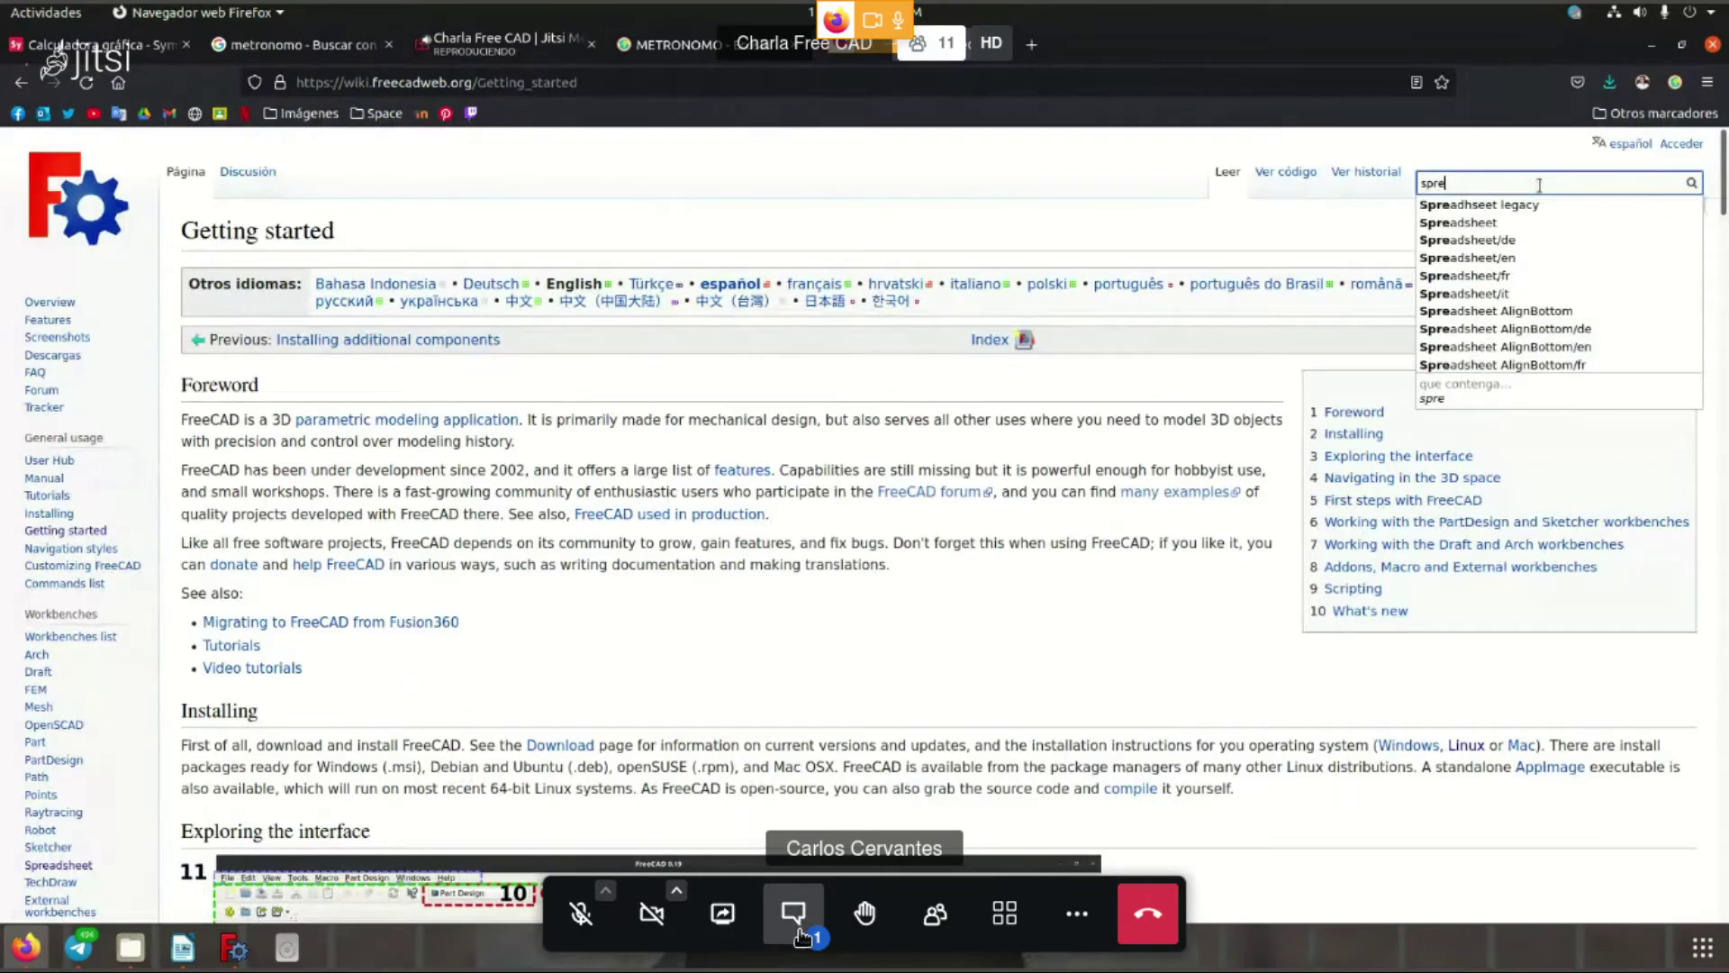
- Expand the Angle units table on the Expressions page and select the deg unit
{"action": "left_click", "coordinate": [793, 912]}
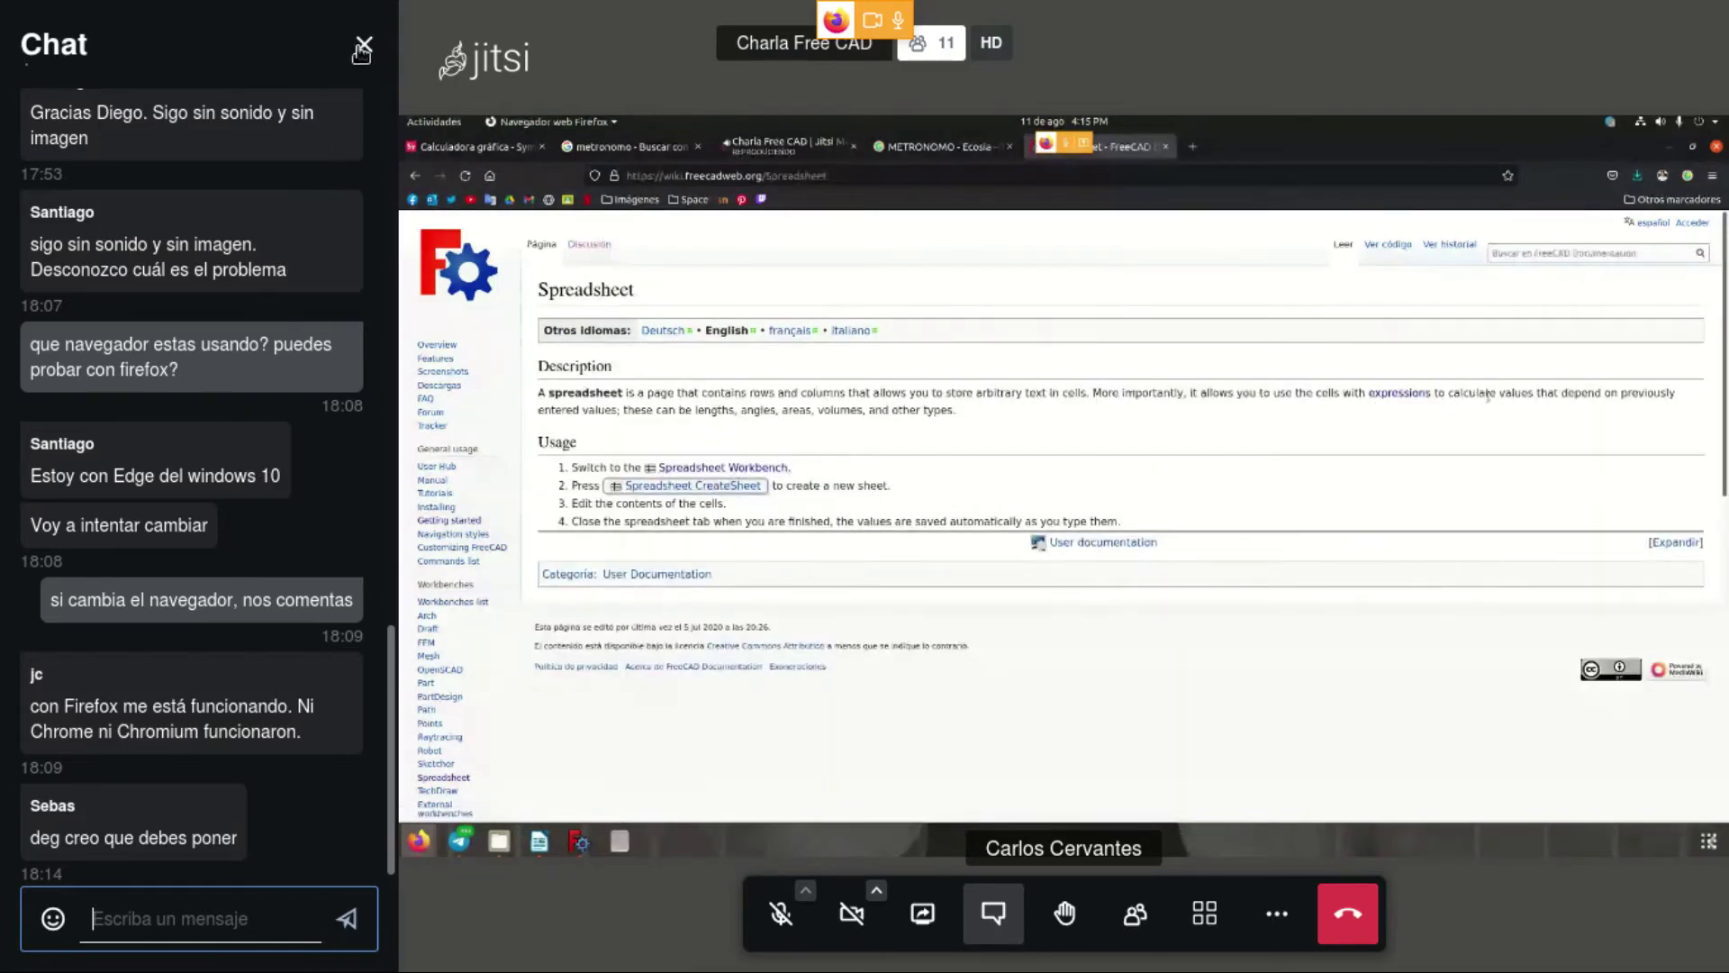
{"action": "left_click", "coordinate": [364, 44]}
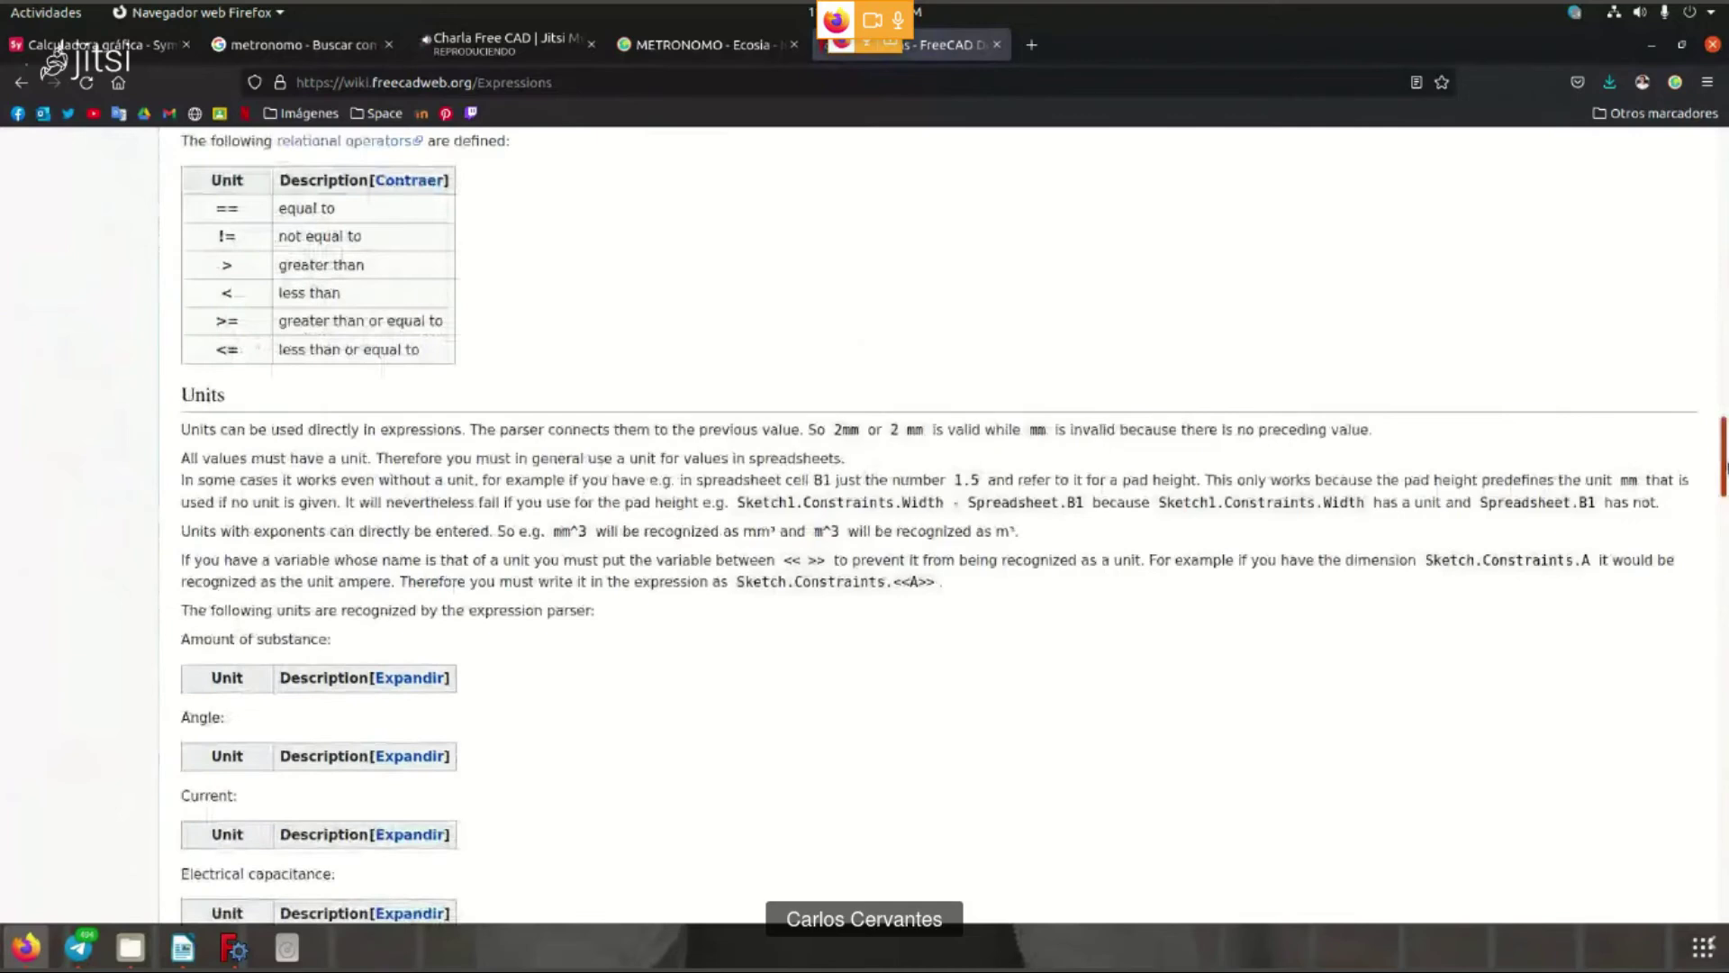
{"action": "left_click", "coordinate": [387, 770]}
{"action": "scroll", "coordinate": [585, 730], "scroll_direction": "down", "scroll_amount": 3}
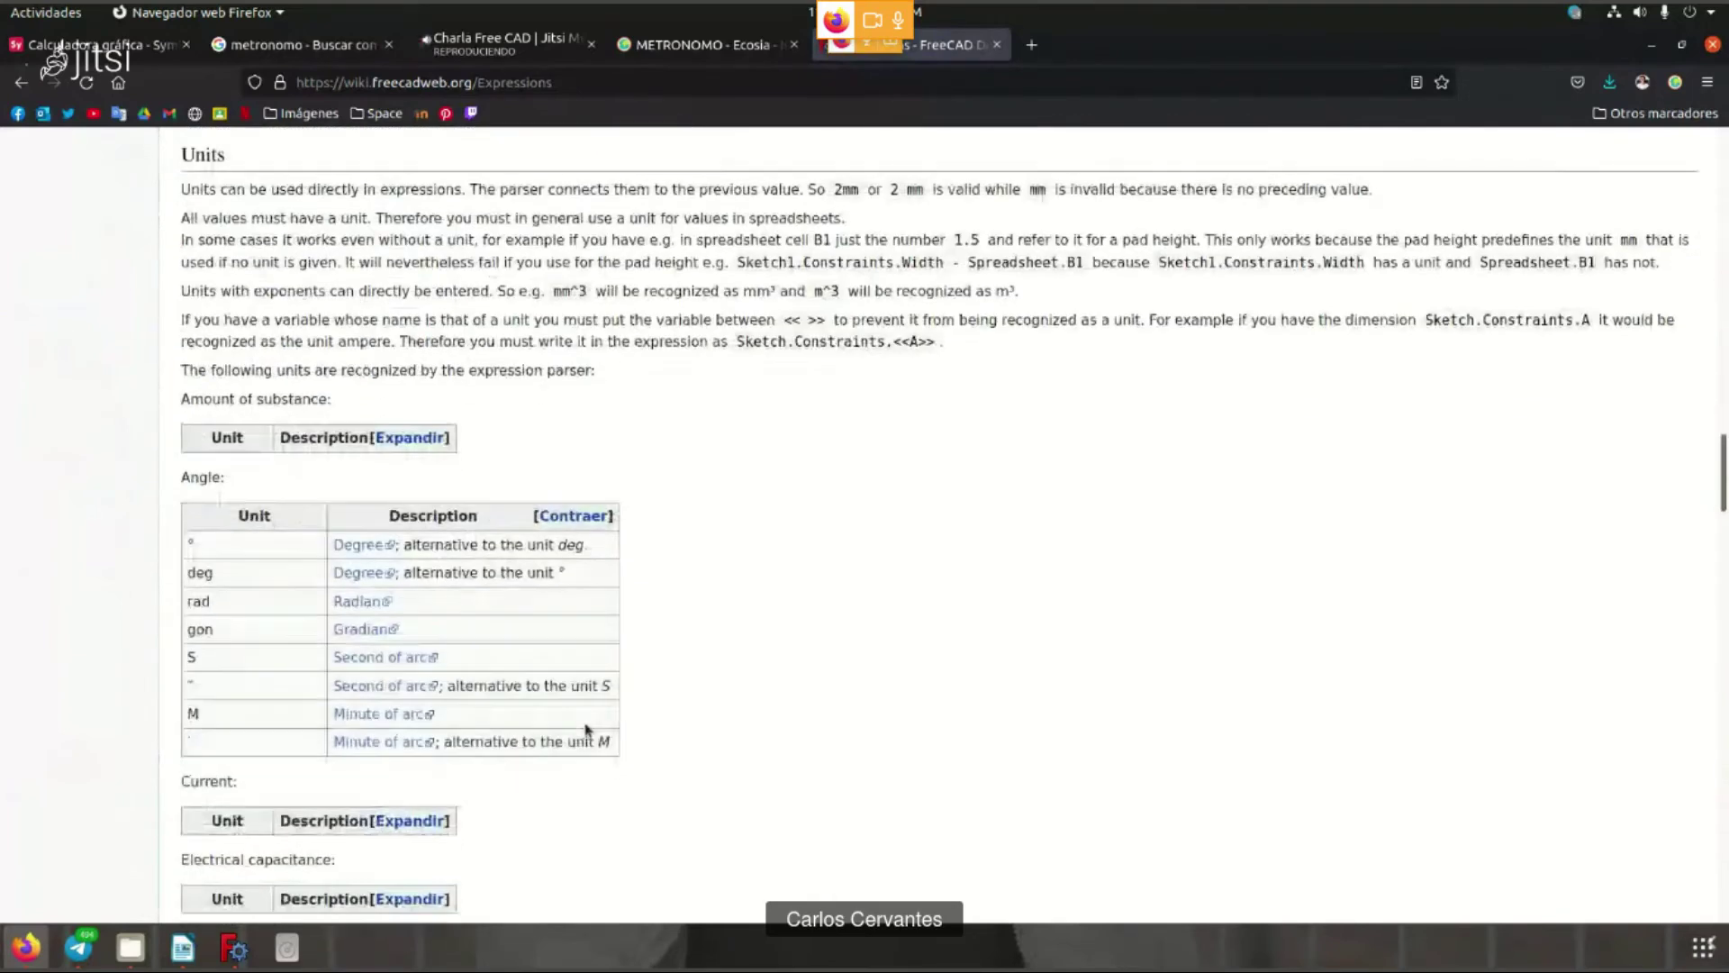
{"action": "double_click", "coordinate": [200, 573]}
{"action": "key", "text": "alt+Tab"}
- Set J10 to =360 * 1deg, then to =360 * 1rad
{"action": "key", "text": "BackSpace"}
{"action": "type", "text": "deg"}
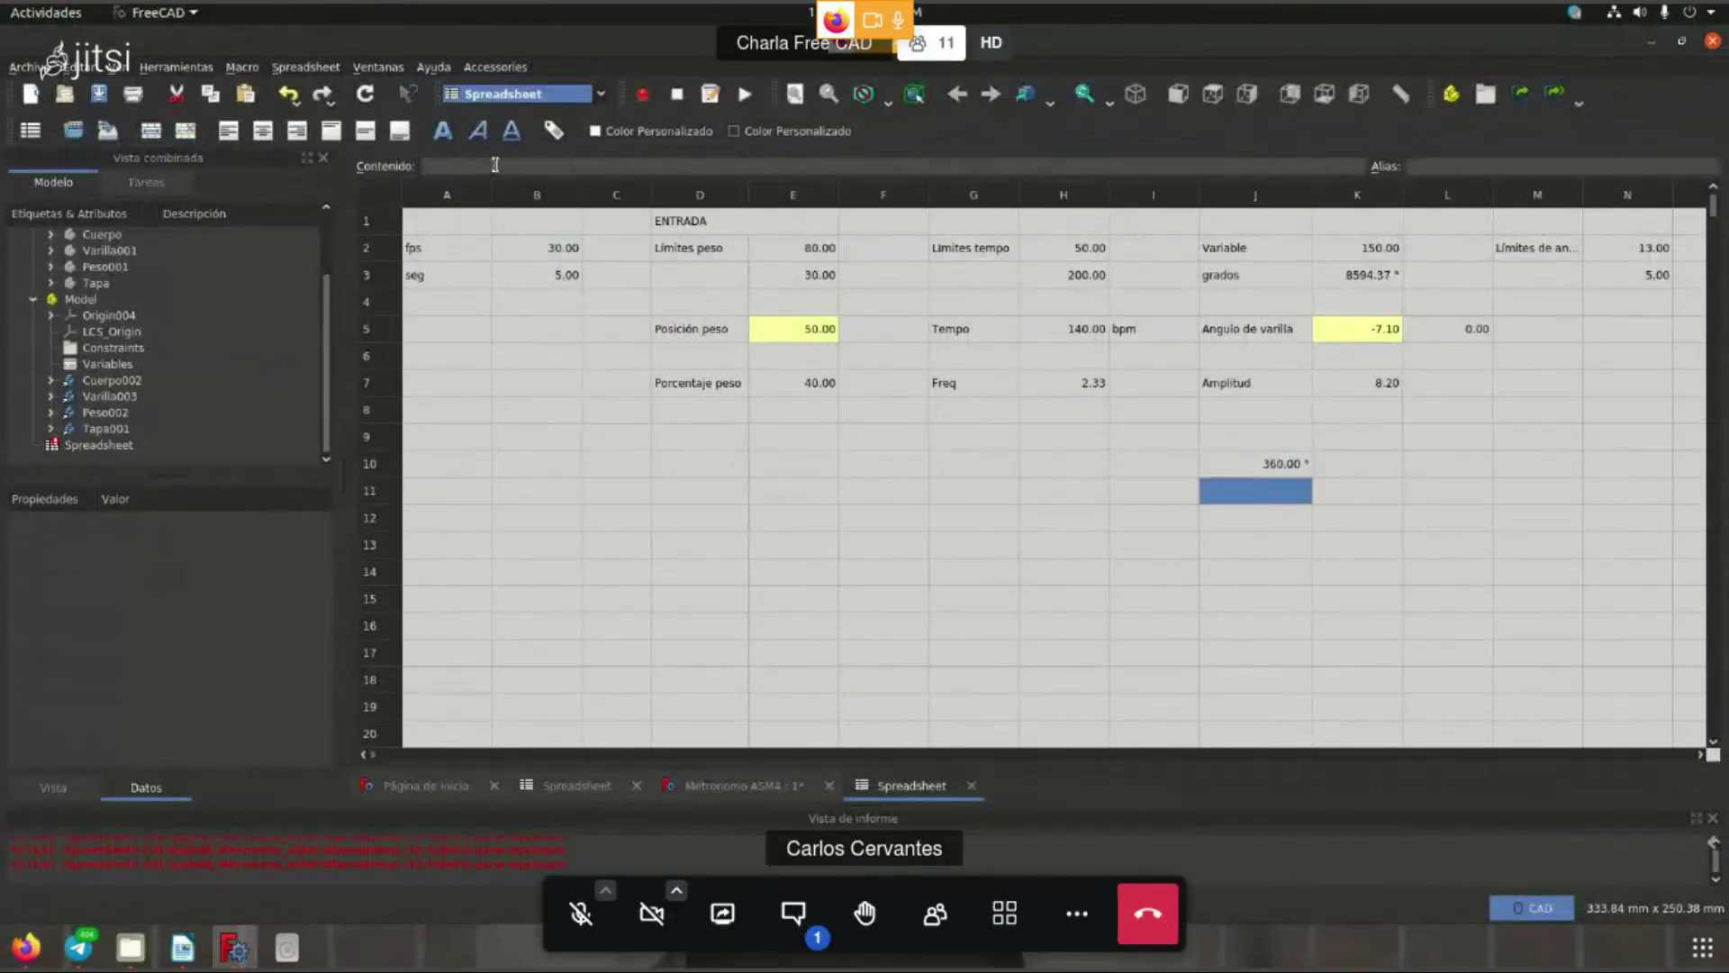
{"action": "key", "text": "Return"}
{"action": "double_click", "coordinate": [485, 167]}
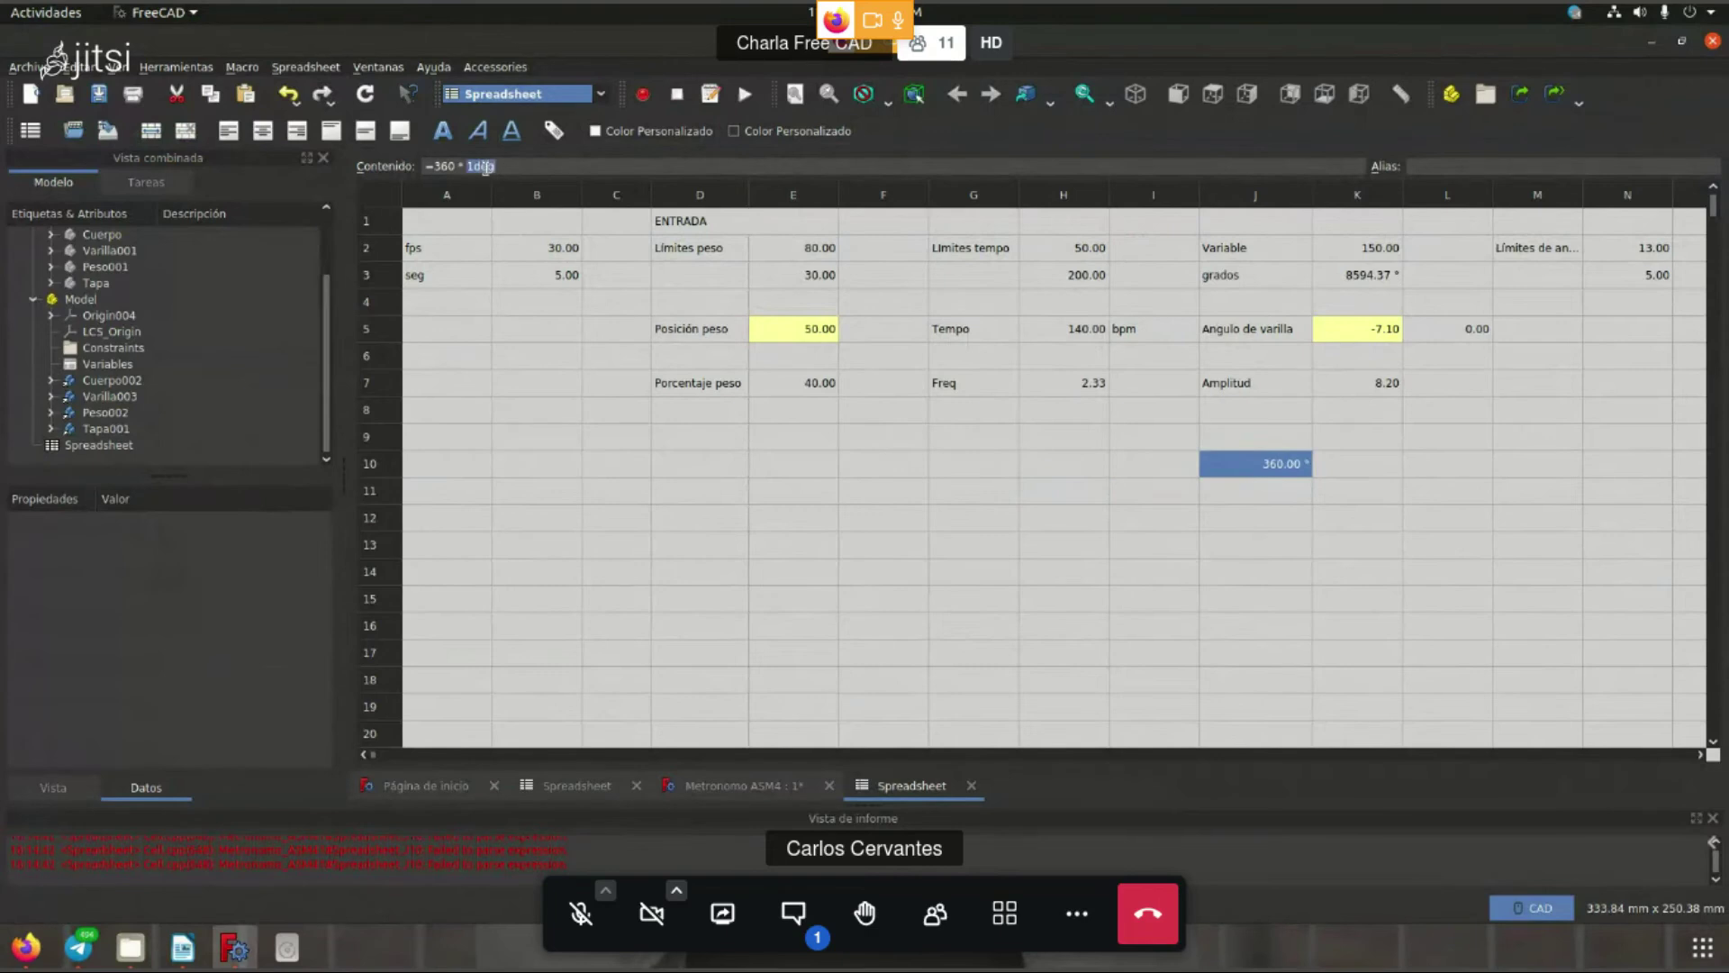
{"action": "type", "text": "1rad"}
{"action": "key", "text": "Return"}
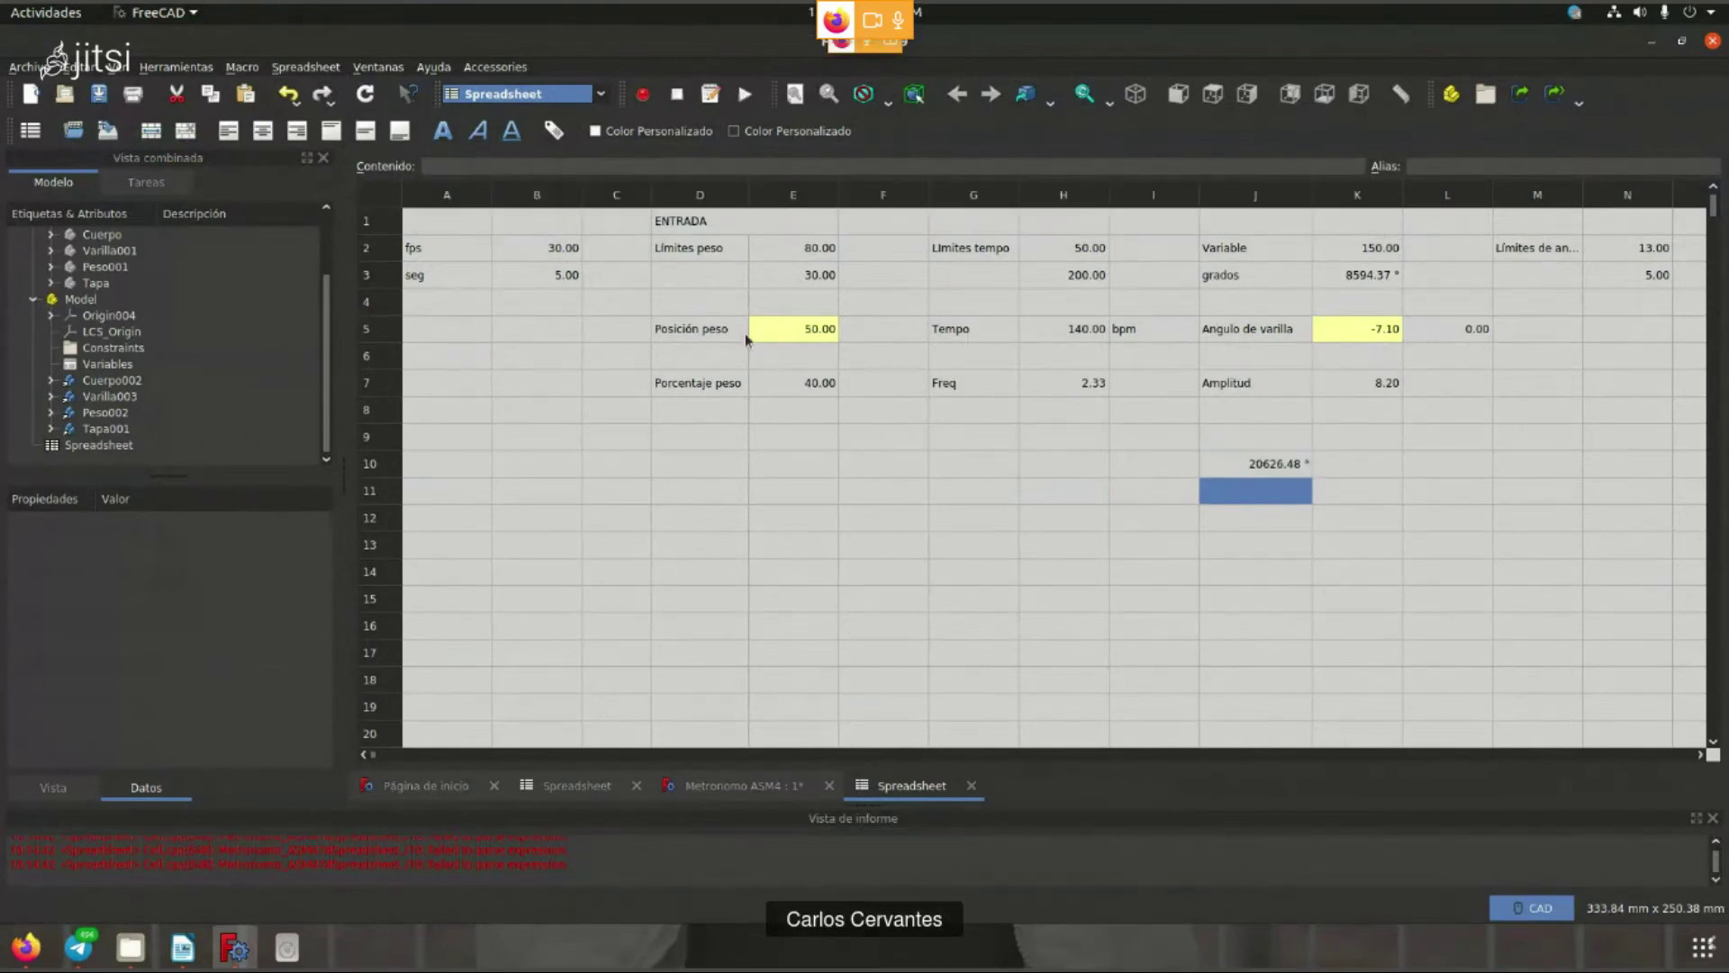
{"action": "key", "text": "Up"}
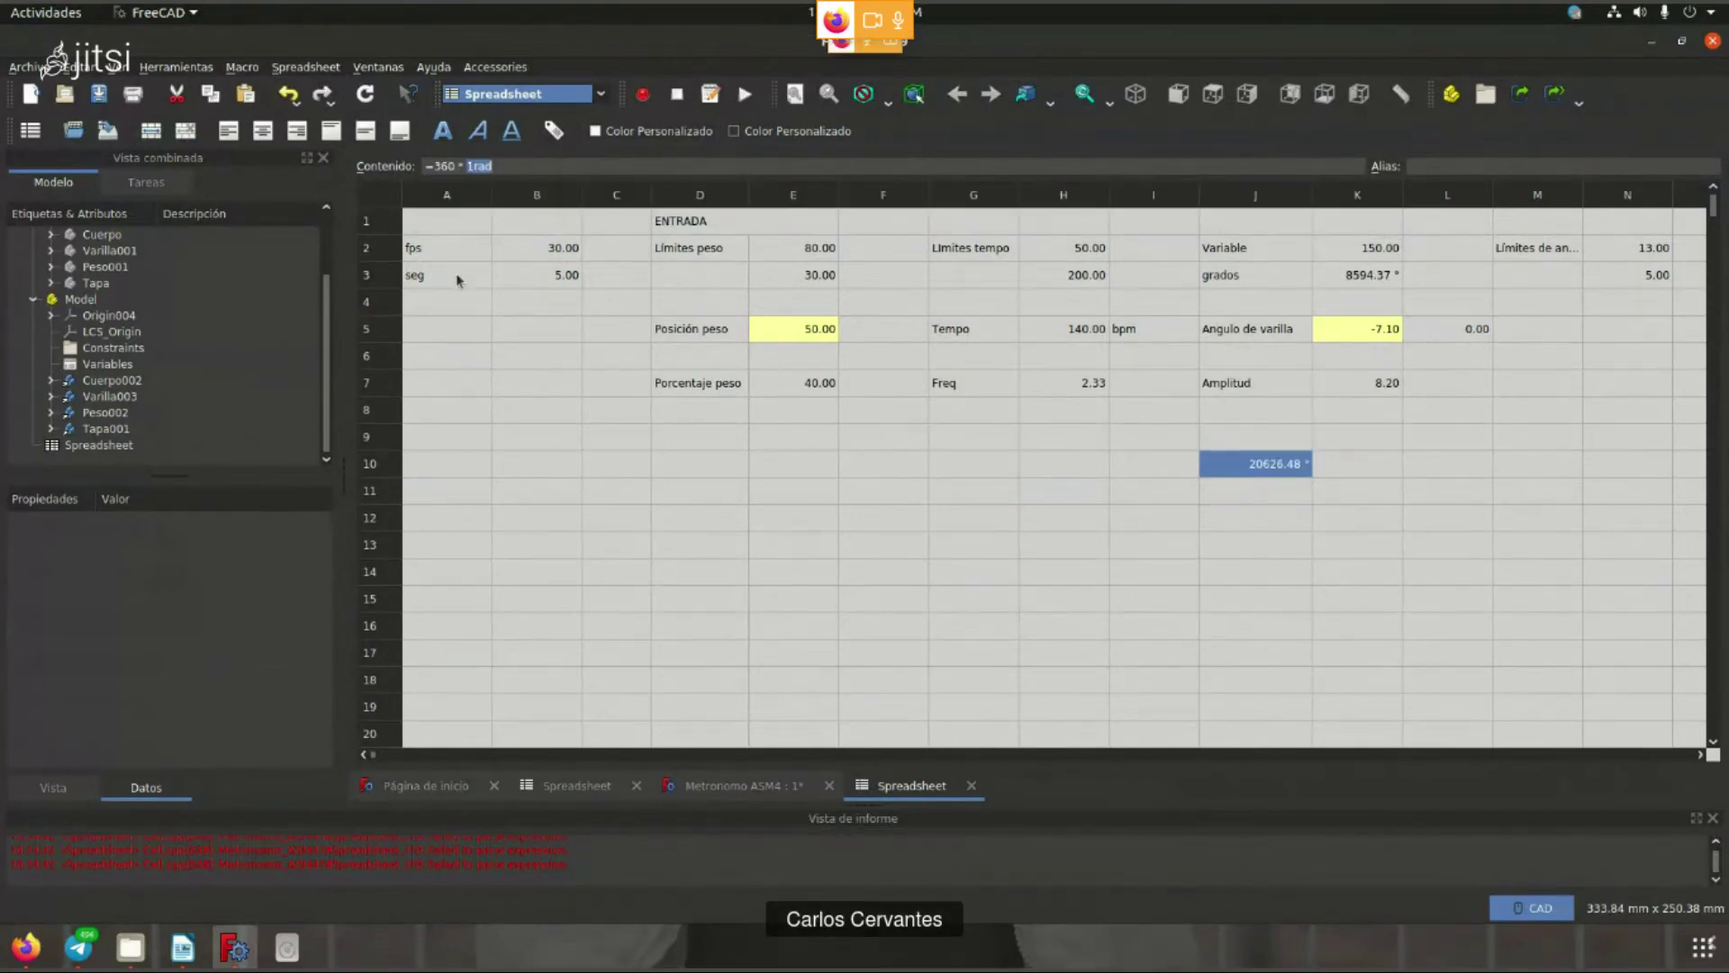
- Inspect the formulas behind K2 and K3 and check the meeting chat
{"action": "left_click", "coordinate": [1445, 483]}
{"action": "left_click", "coordinate": [1360, 252]}
{"action": "left_click", "coordinate": [1351, 275]}
{"action": "left_click", "coordinate": [820, 936]}
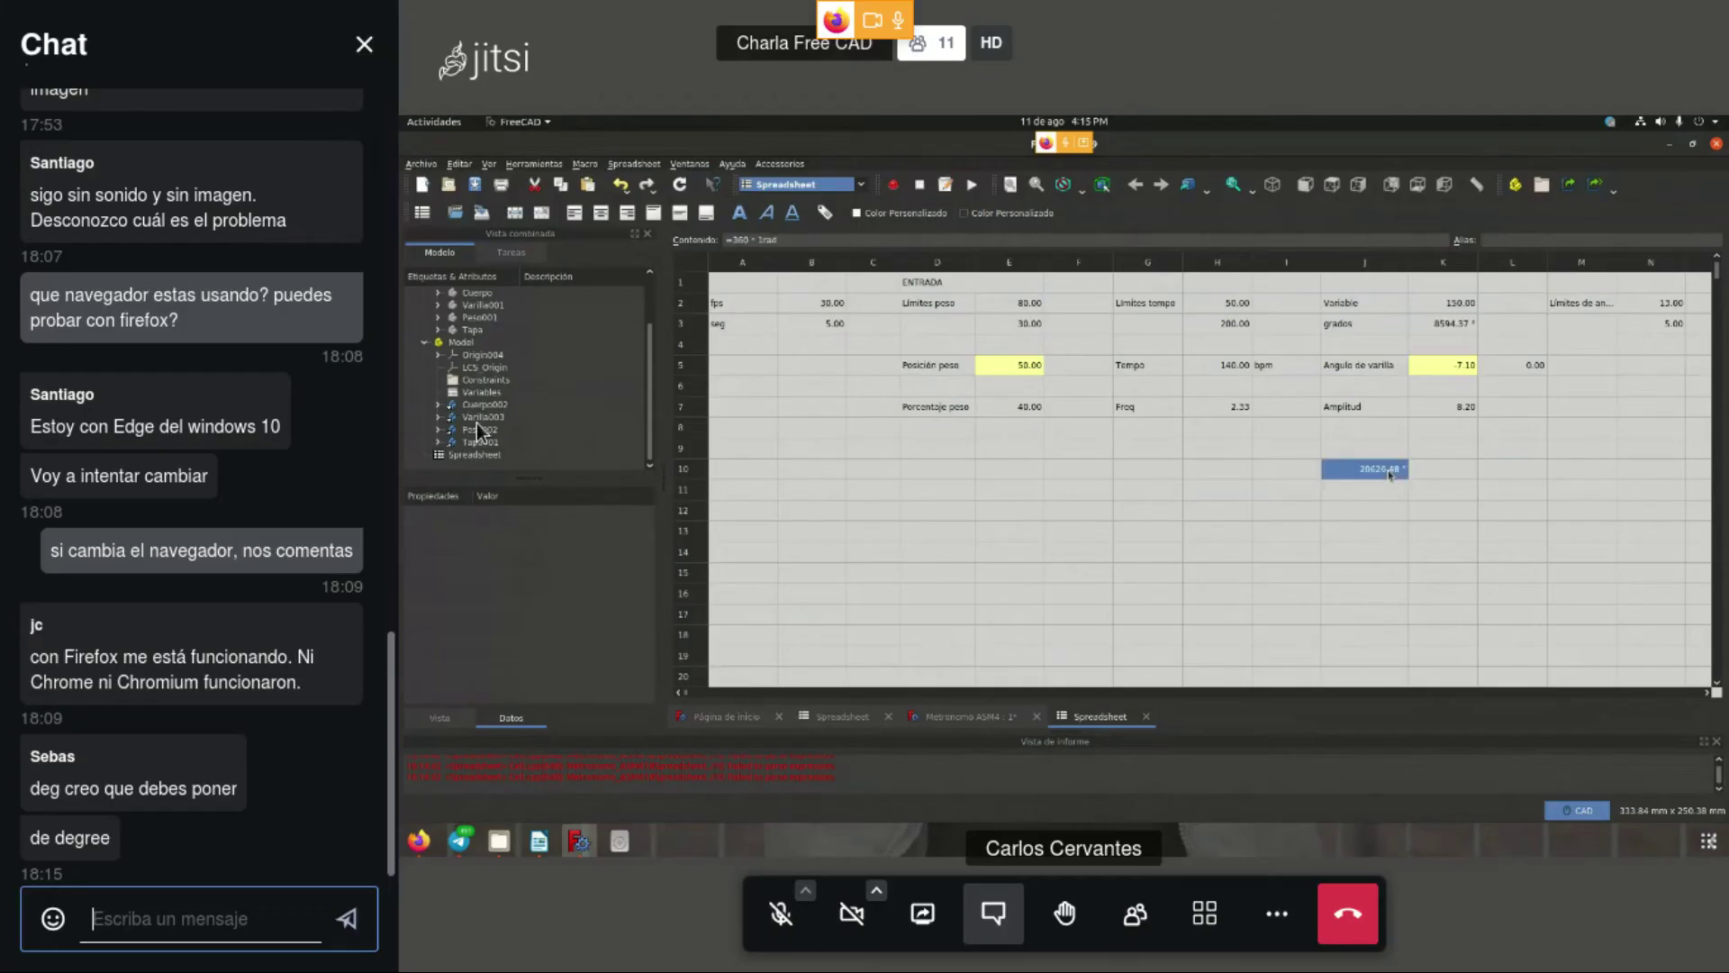
{"action": "left_click", "coordinate": [364, 45]}
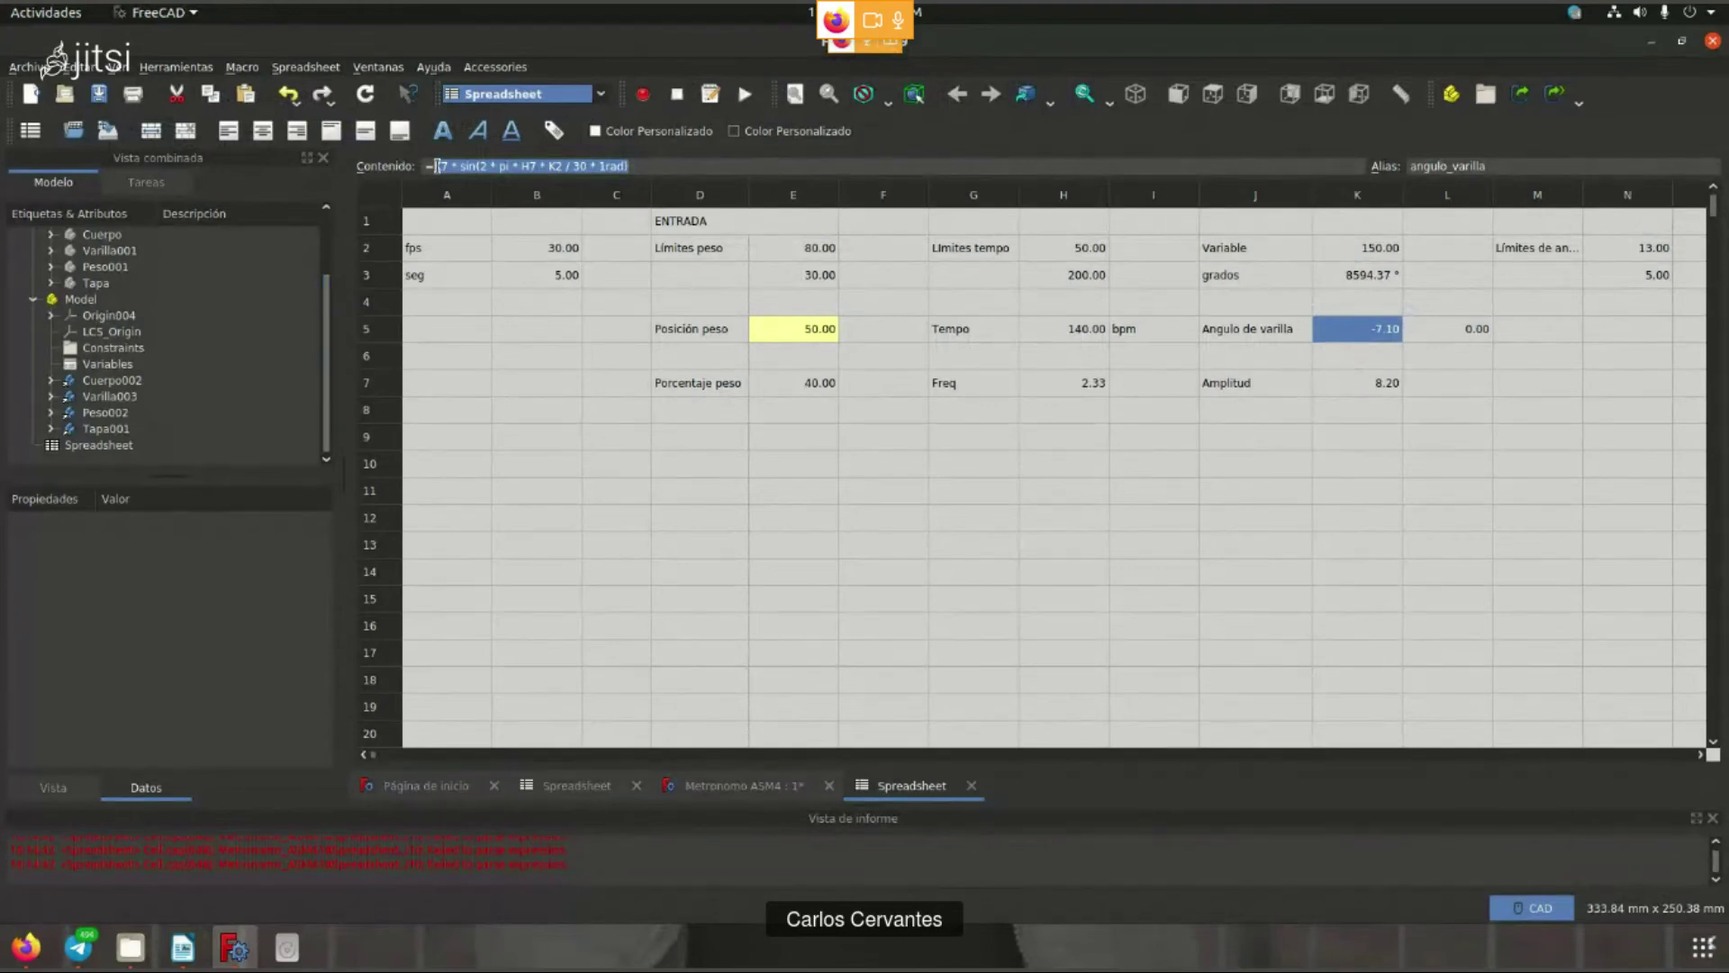
- Compare K5's formula =K7*sin(2*pi*H7*K2/30*1rad) term by term with the Writer sine equation
{"action": "left_click", "coordinate": [463, 166]}
{"action": "left_click_drag", "start_coordinate": [481, 166], "coordinate": [507, 168]}
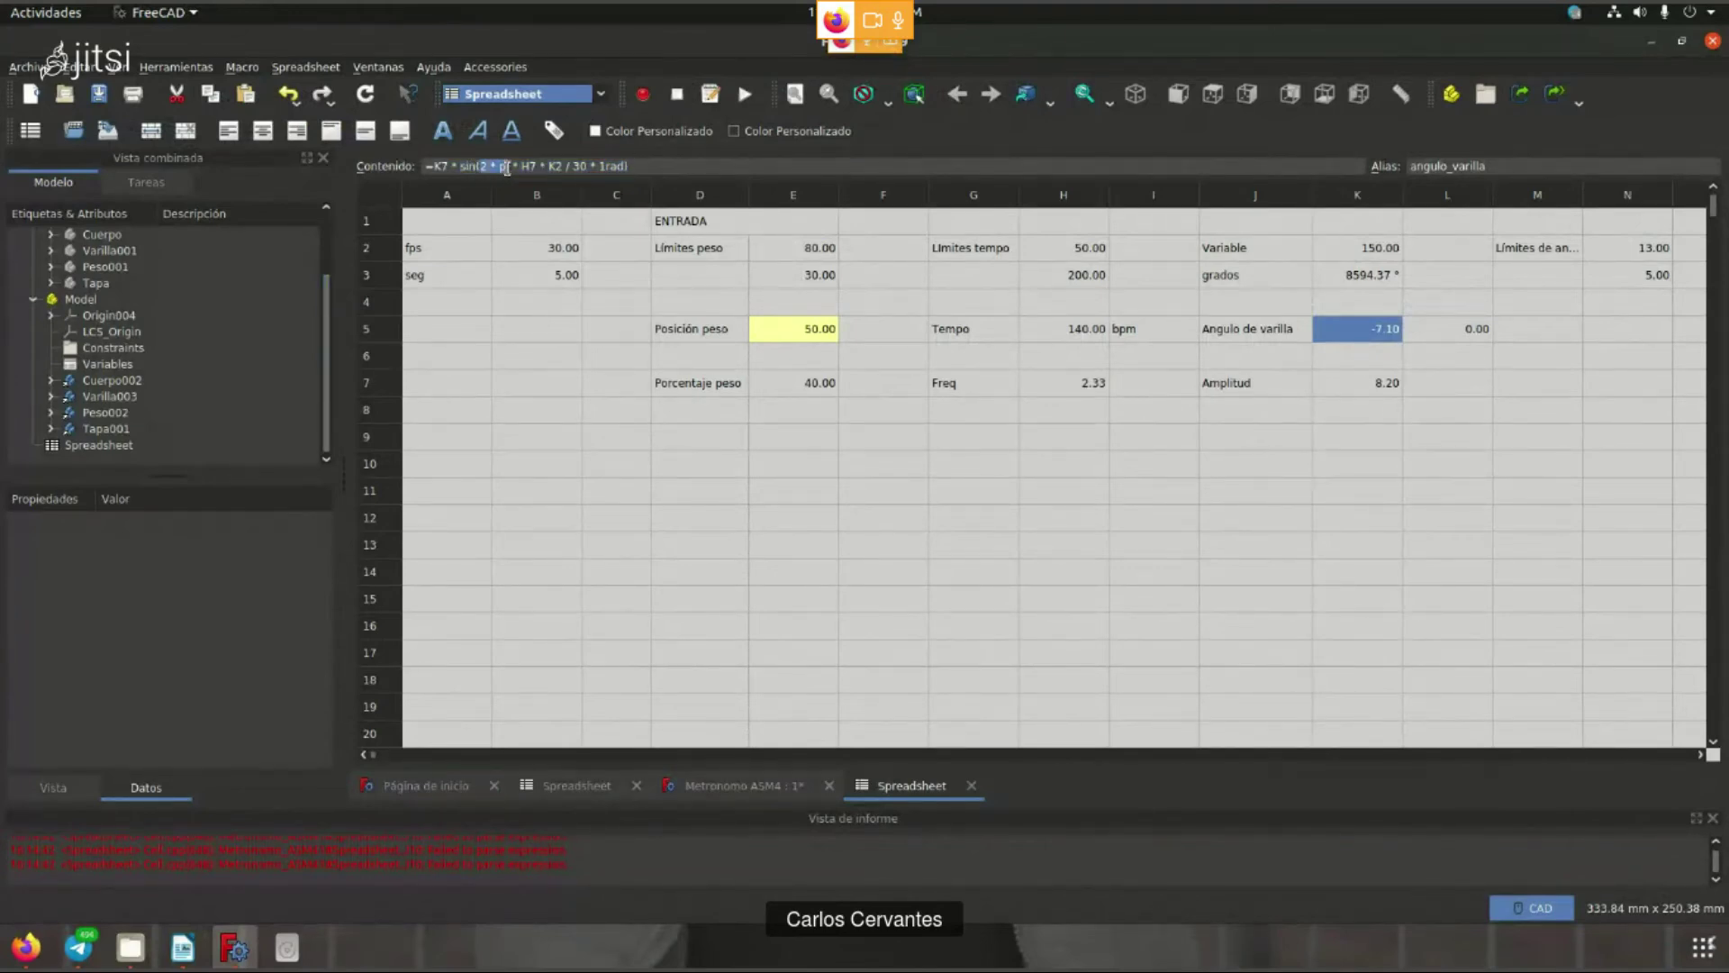
{"action": "key", "text": "alt+Tab"}
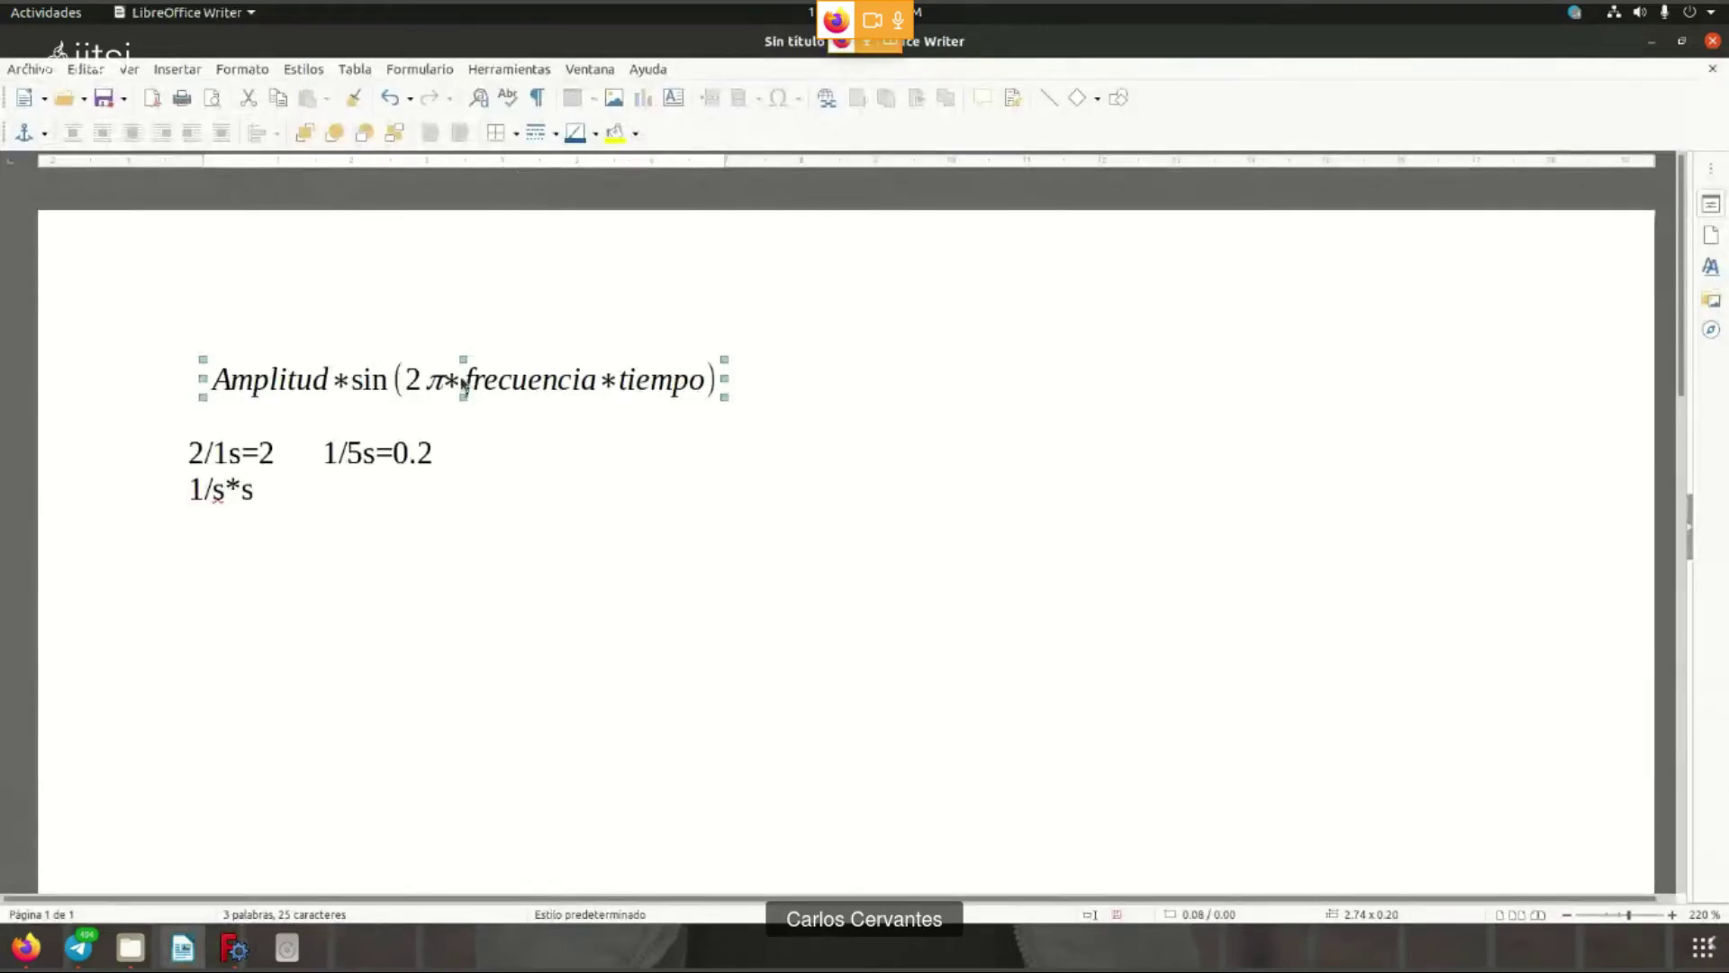
{"action": "key", "text": "alt+Tab"}
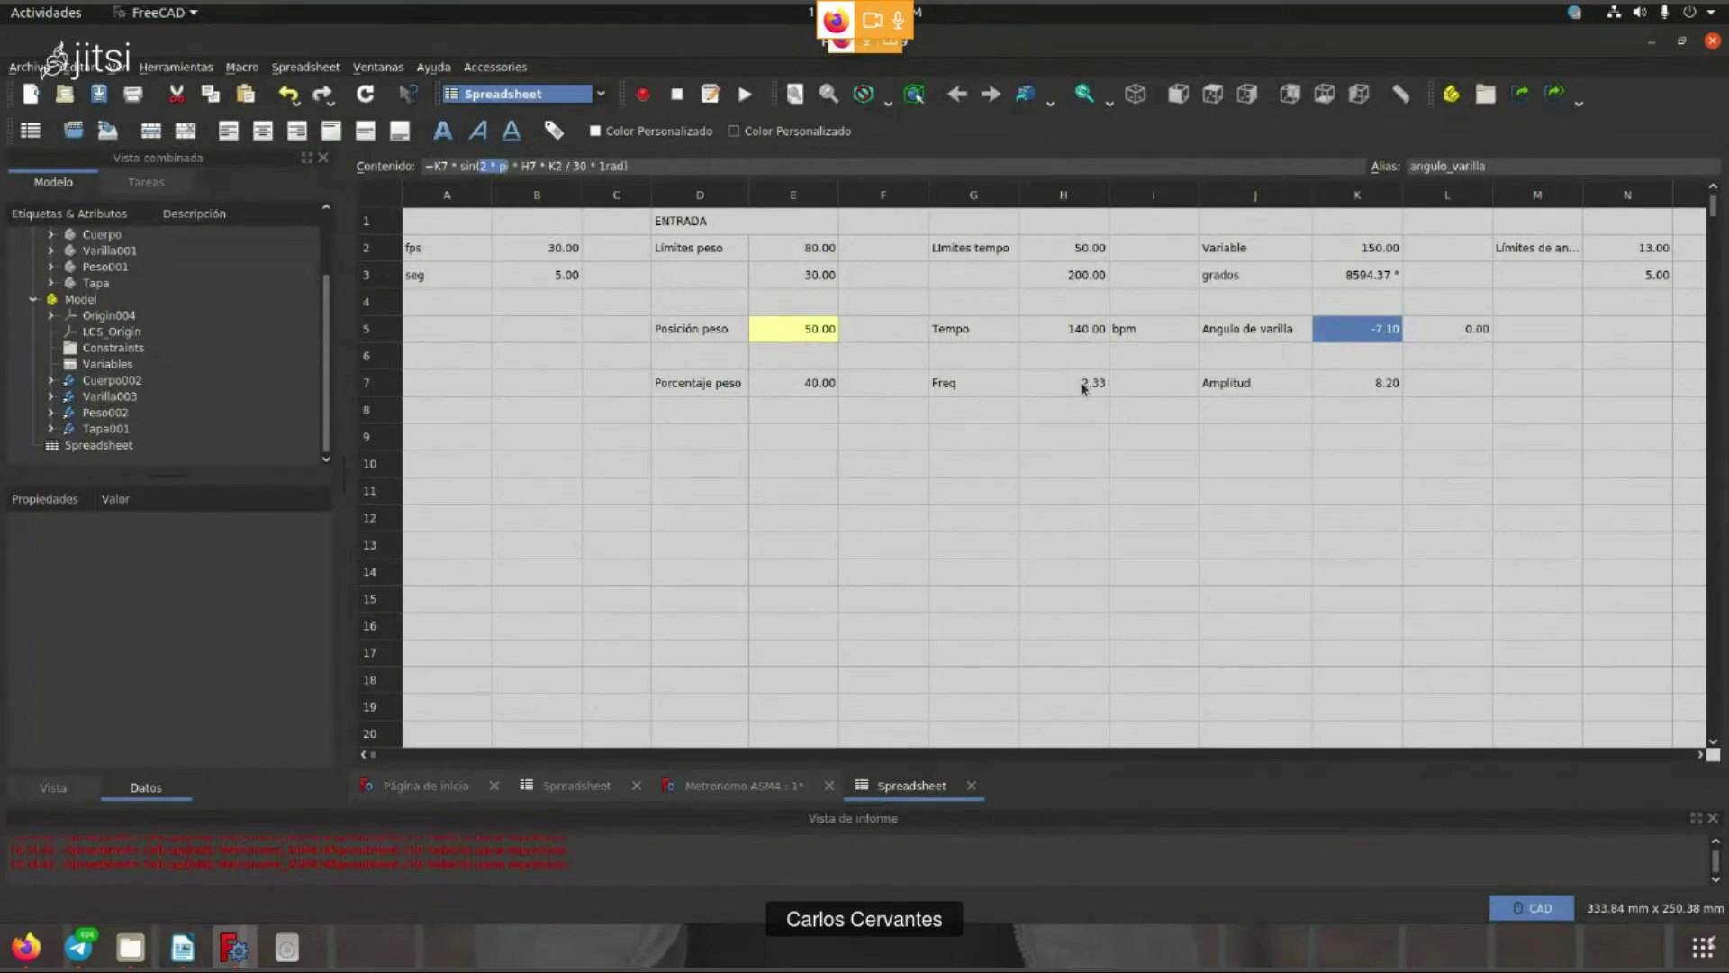
{"action": "double_click", "coordinate": [528, 166]}
{"action": "key", "text": "alt+Tab"}
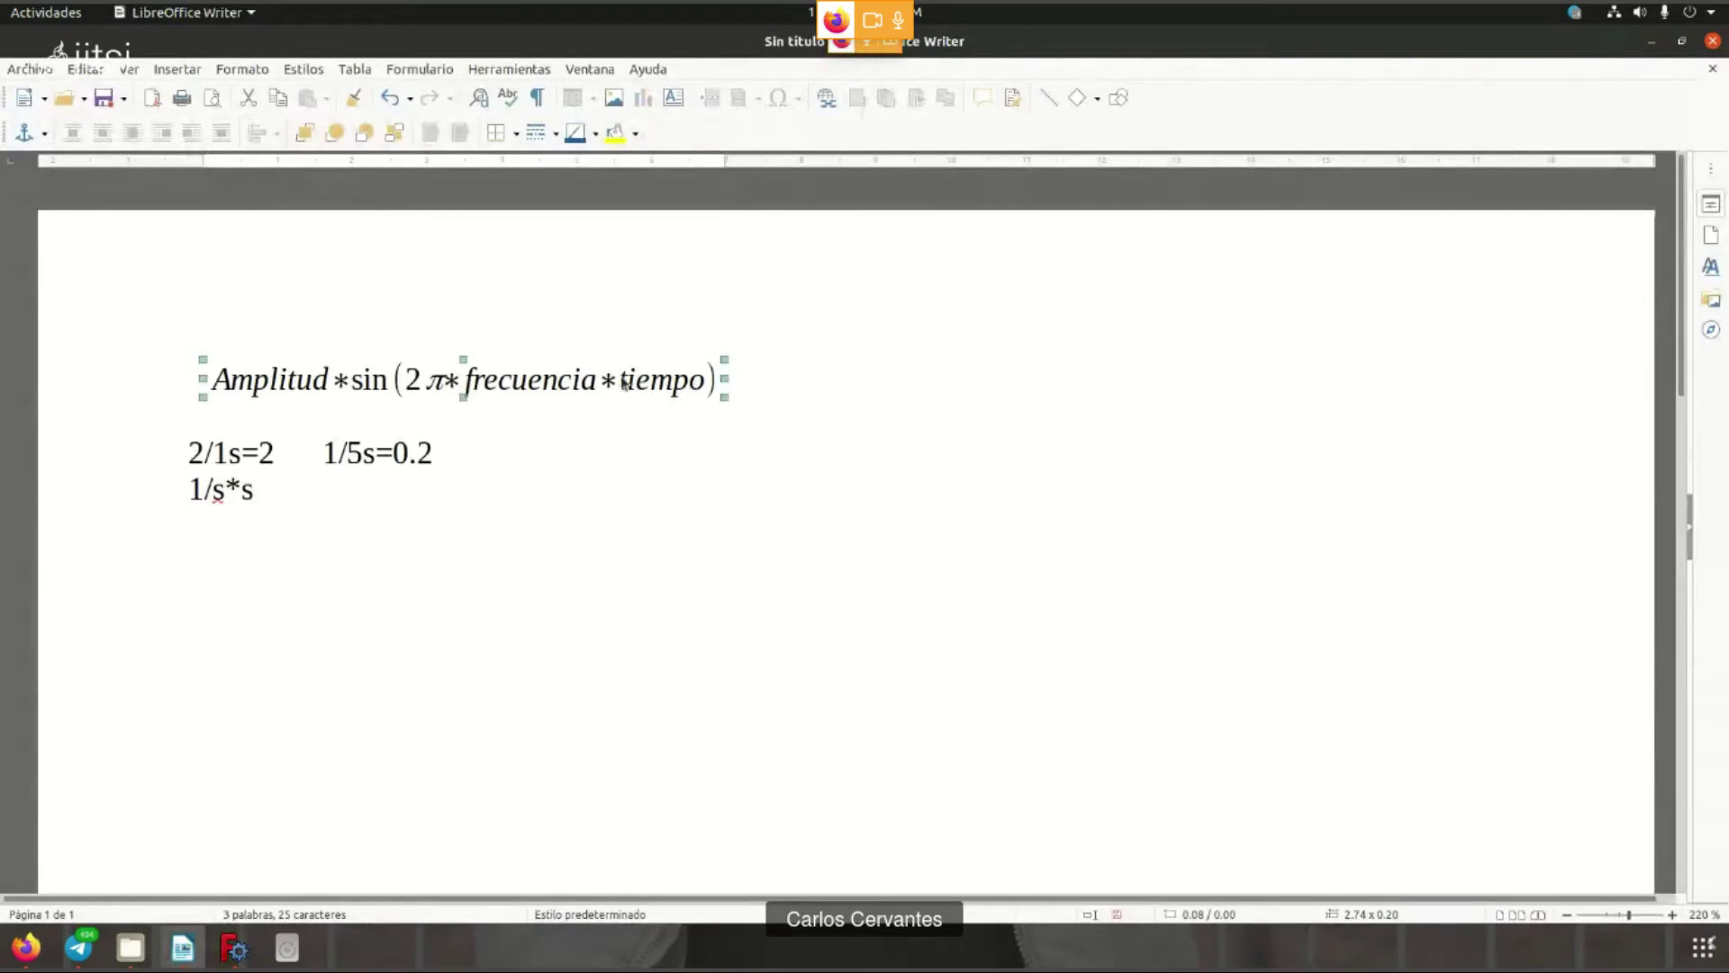
{"action": "key", "text": "alt+Tab"}
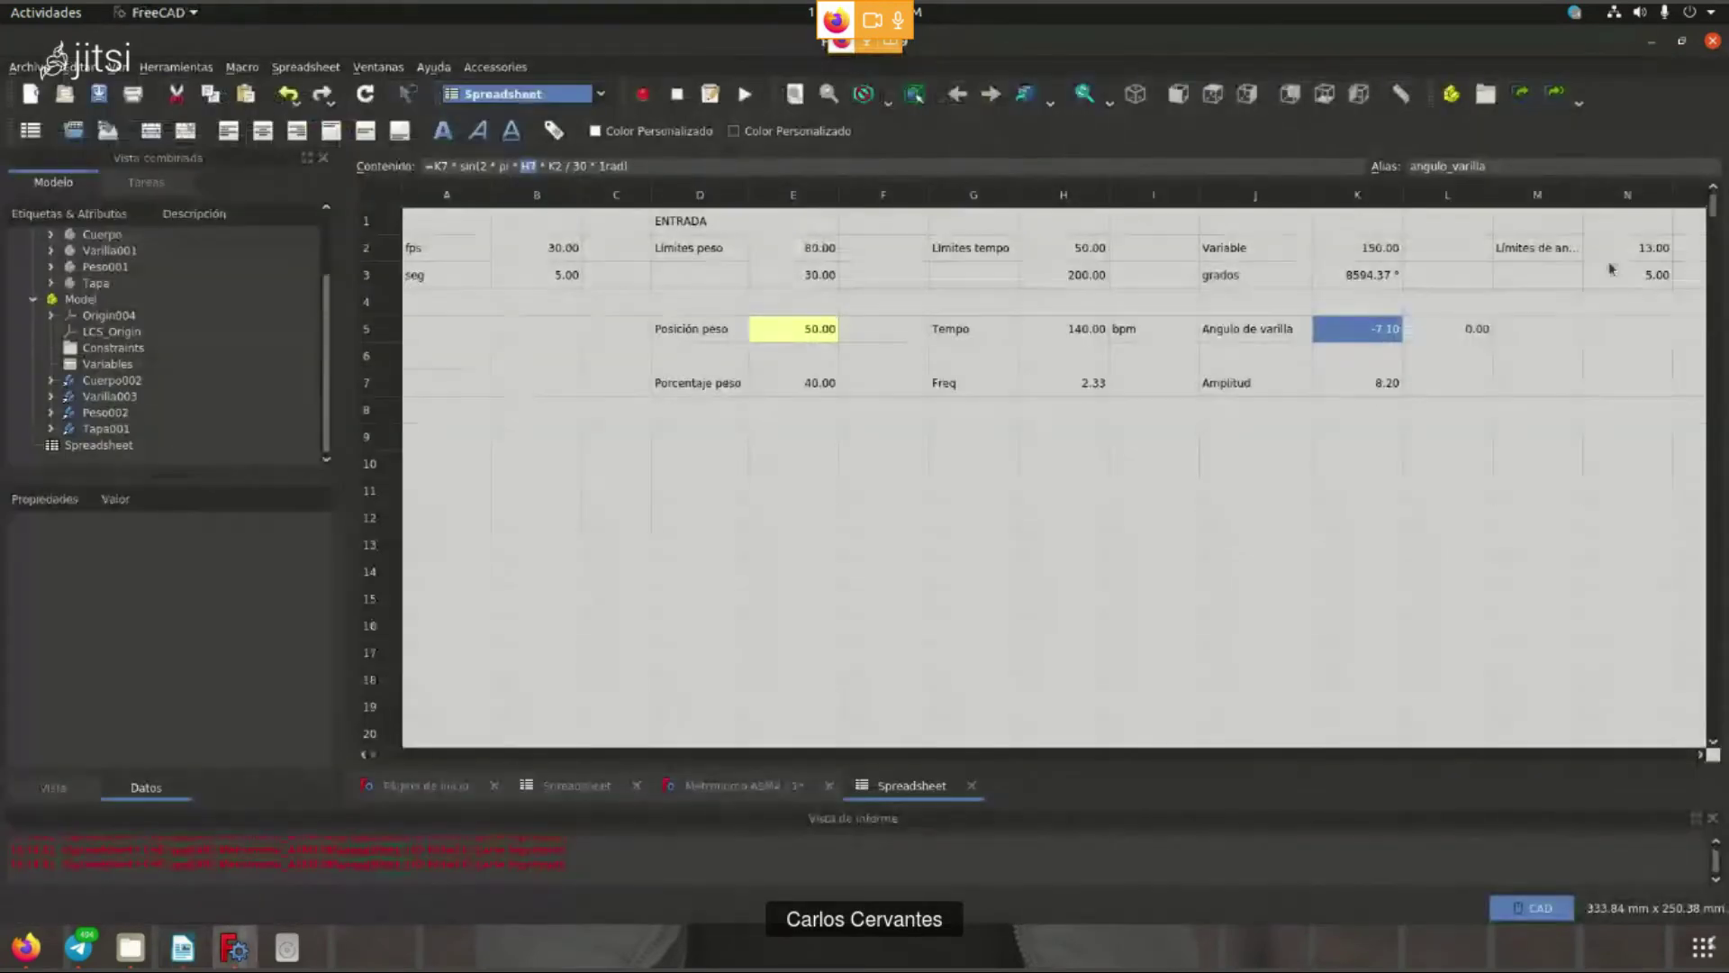
- Open Animate Assembly from the Assembly 4 workbench on the Metronomo ASM4 view
{"action": "left_click", "coordinate": [1423, 391]}
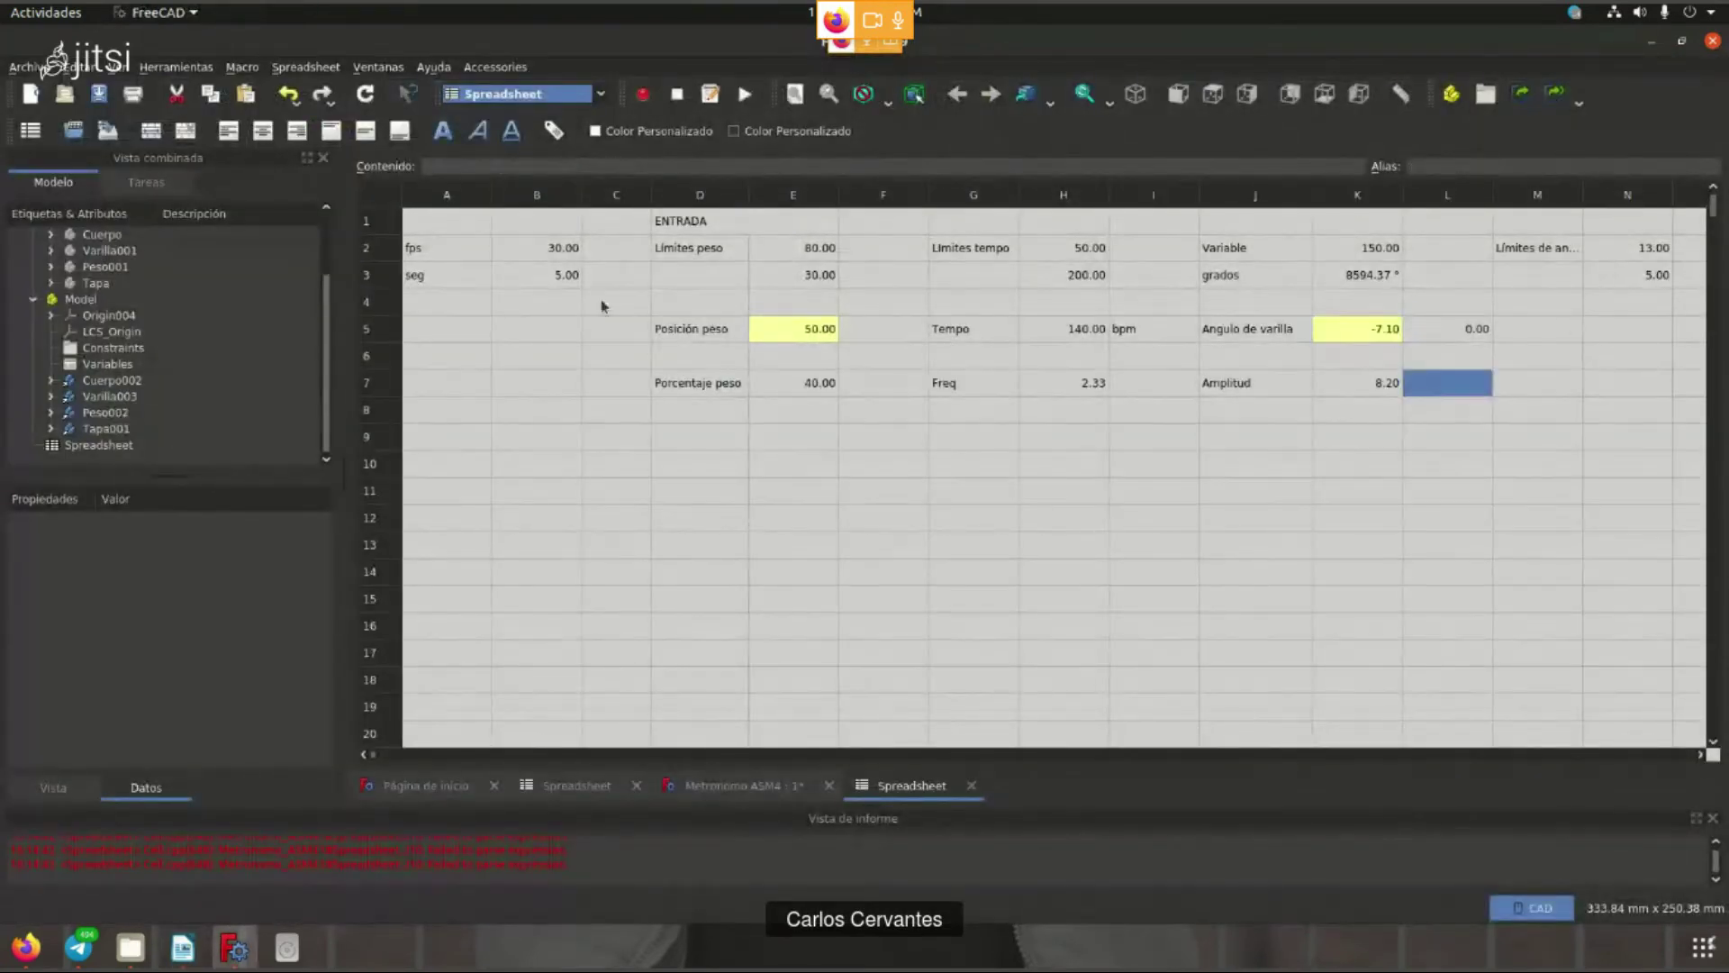
{"action": "left_click", "coordinate": [739, 786]}
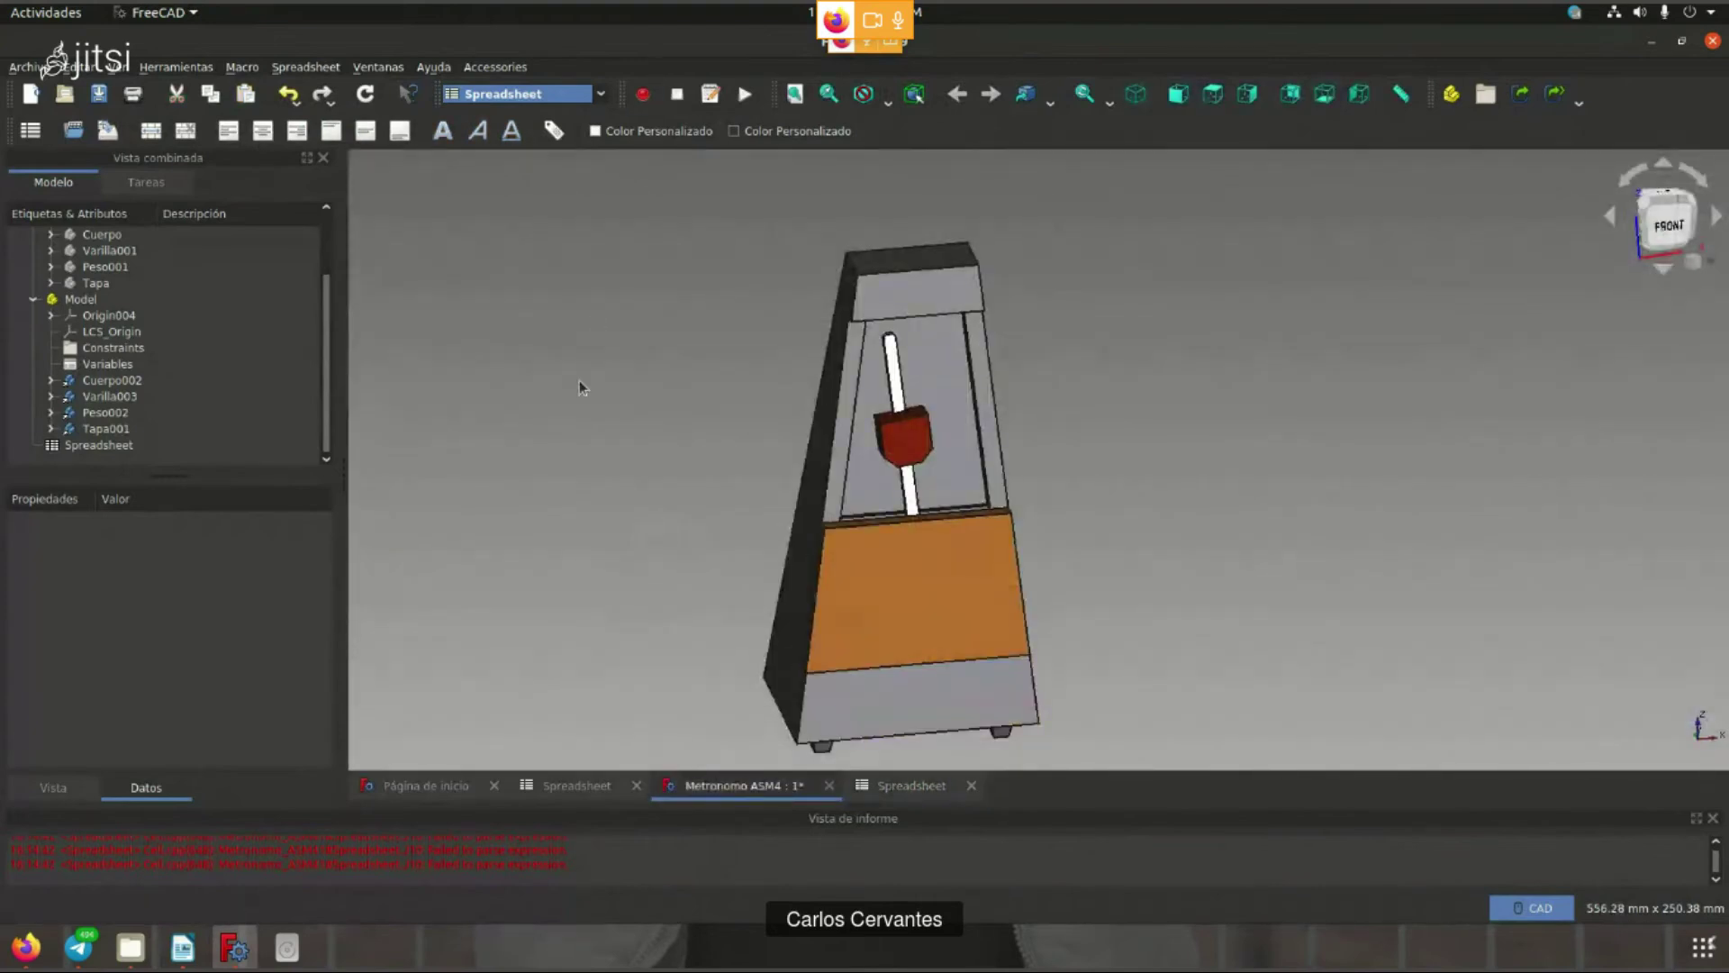
{"action": "key", "text": "Tab"}
{"action": "left_click", "coordinate": [629, 310]}
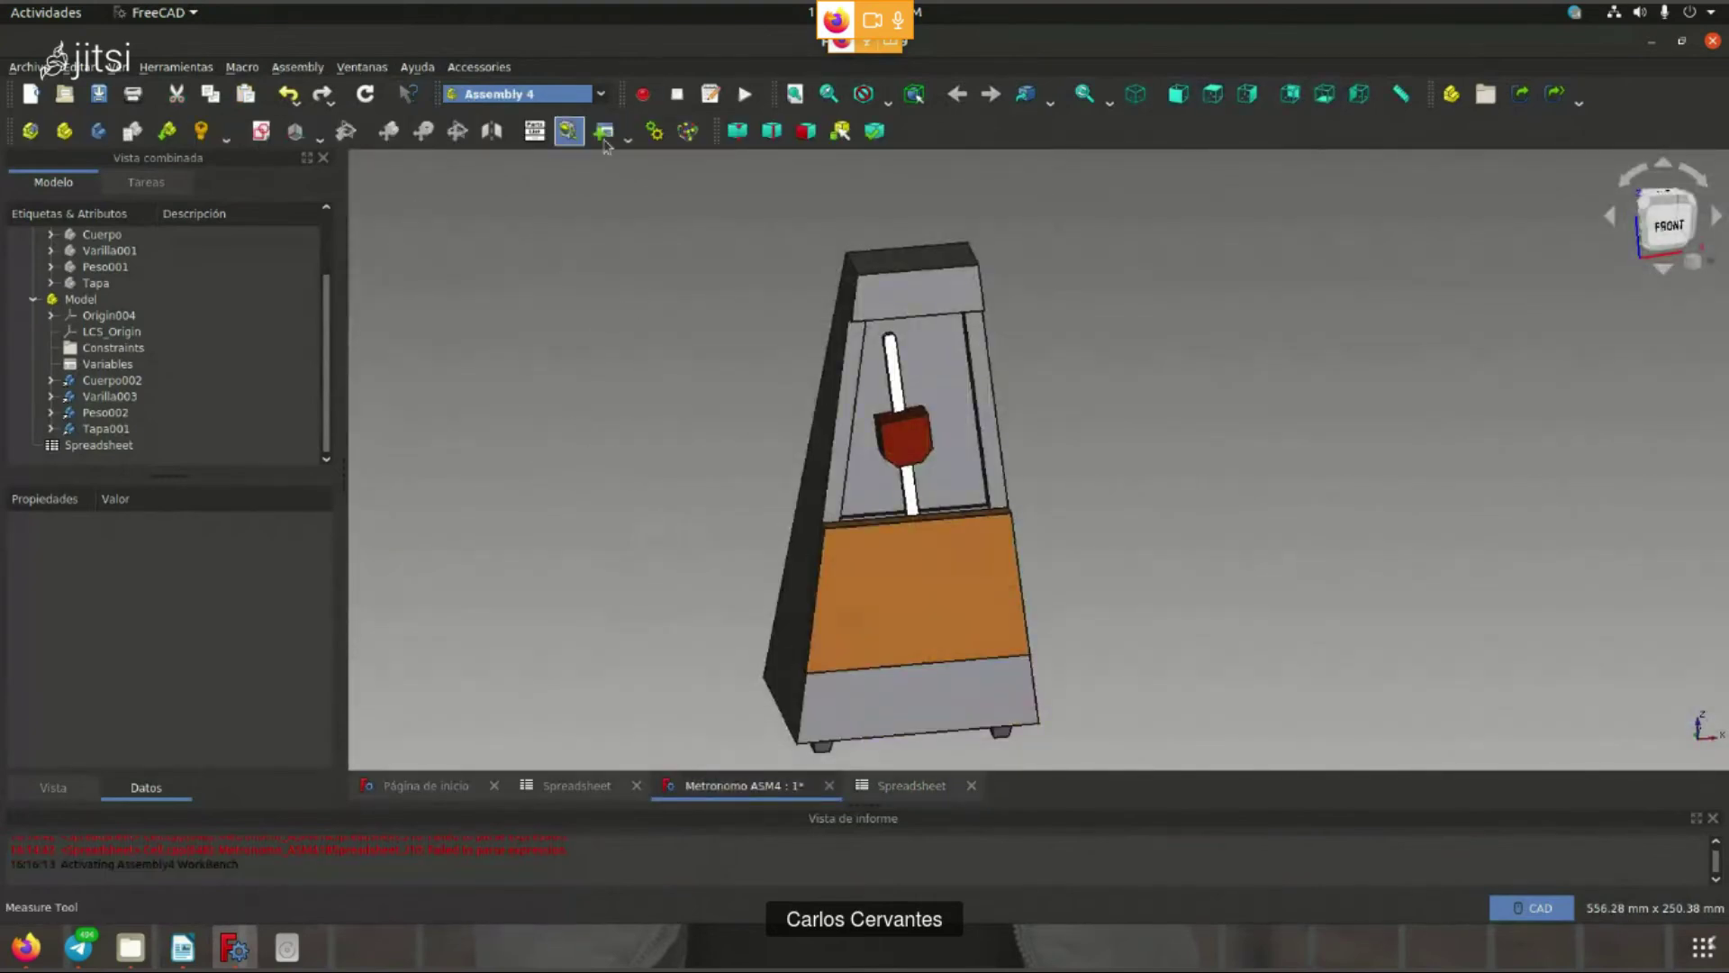
{"action": "left_click", "coordinate": [568, 131]}
{"action": "left_click_drag", "start_coordinate": [846, 303], "coordinate": [1379, 275]}
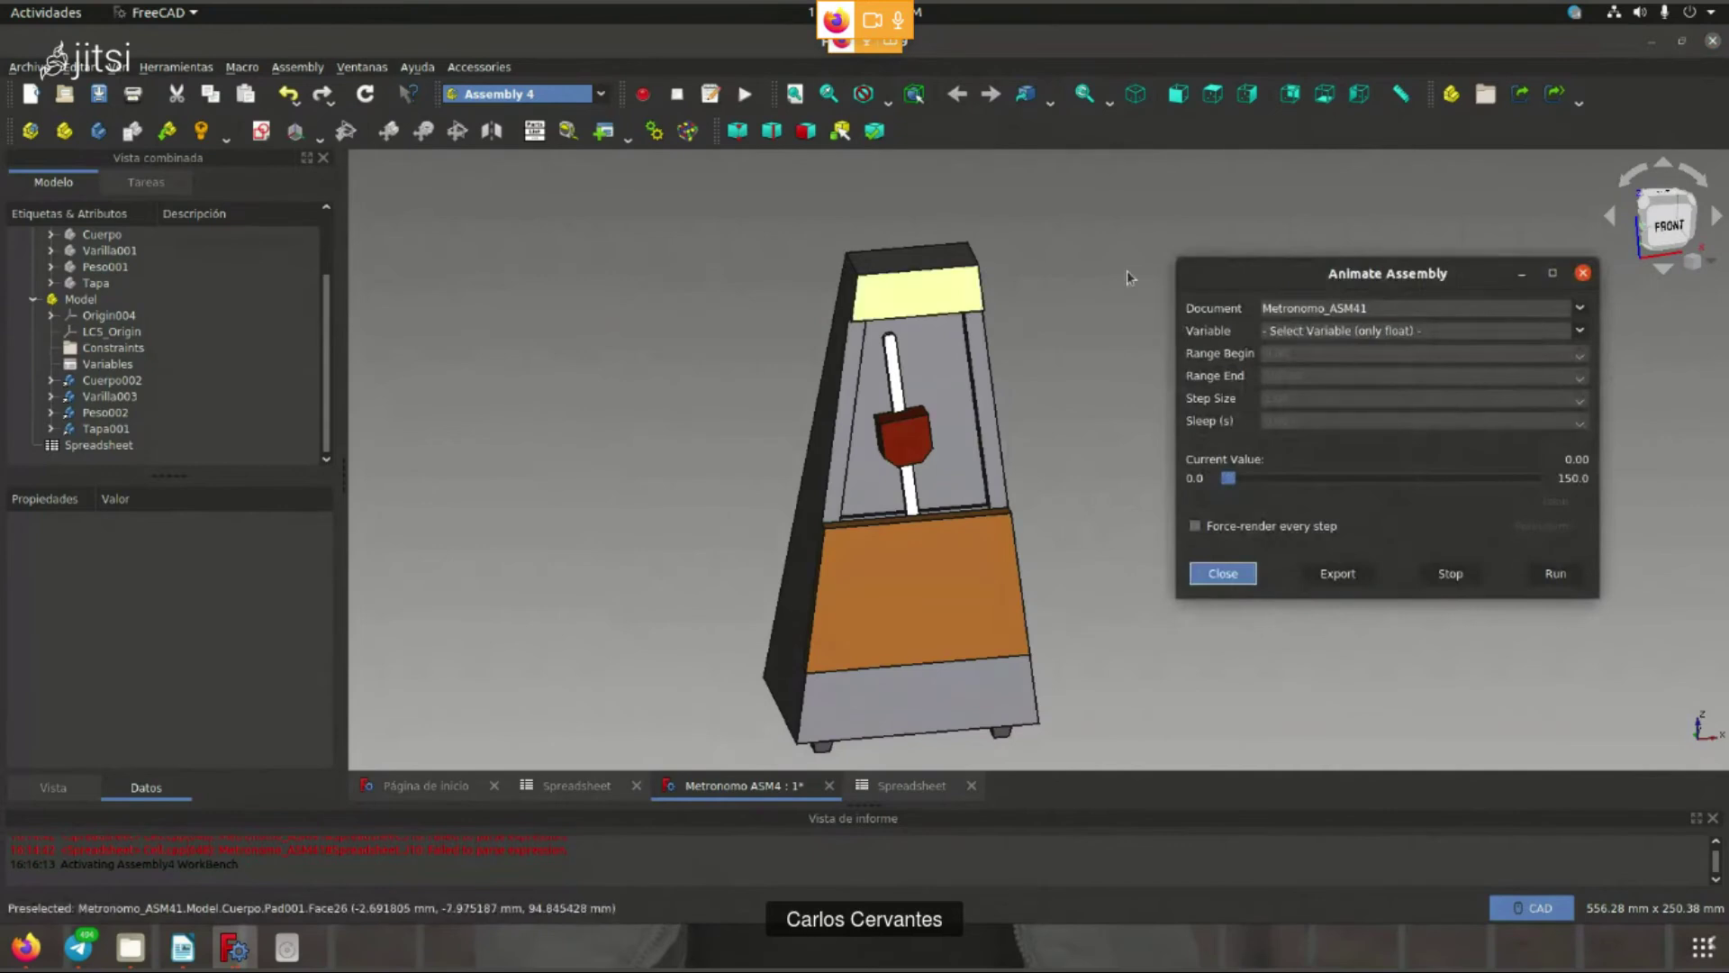
{"action": "scroll", "coordinate": [684, 379], "scroll_direction": "up", "scroll_amount": 3}
{"action": "scroll", "coordinate": [684, 378], "scroll_direction": "down", "scroll_amount": 2}
{"action": "middle_click_drag", "start_coordinate": [811, 405], "coordinate": [630, 379]}
- Choose Tiempo as the animated variable with range 0 to 150 and step 1.00
{"action": "left_click", "coordinate": [1328, 332]}
{"action": "left_click", "coordinate": [1320, 369]}
{"action": "double_click", "coordinate": [1266, 352]}
{"action": "double_click", "coordinate": [1315, 375]}
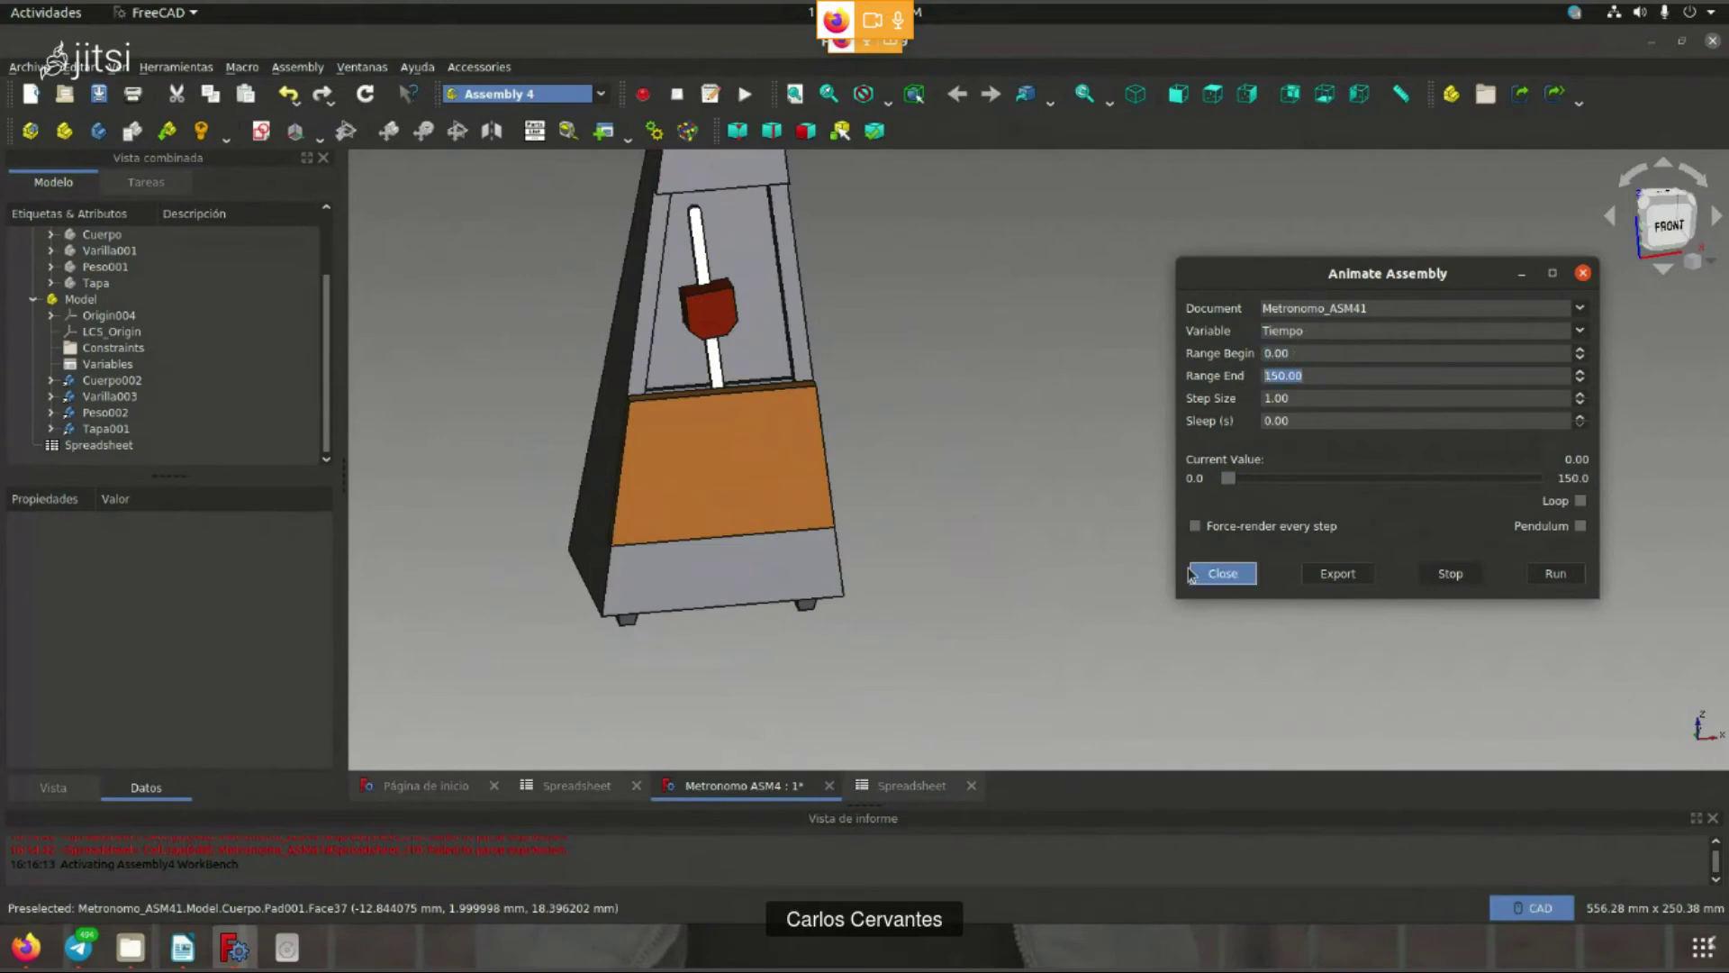
{"action": "double_click", "coordinate": [1295, 398]}
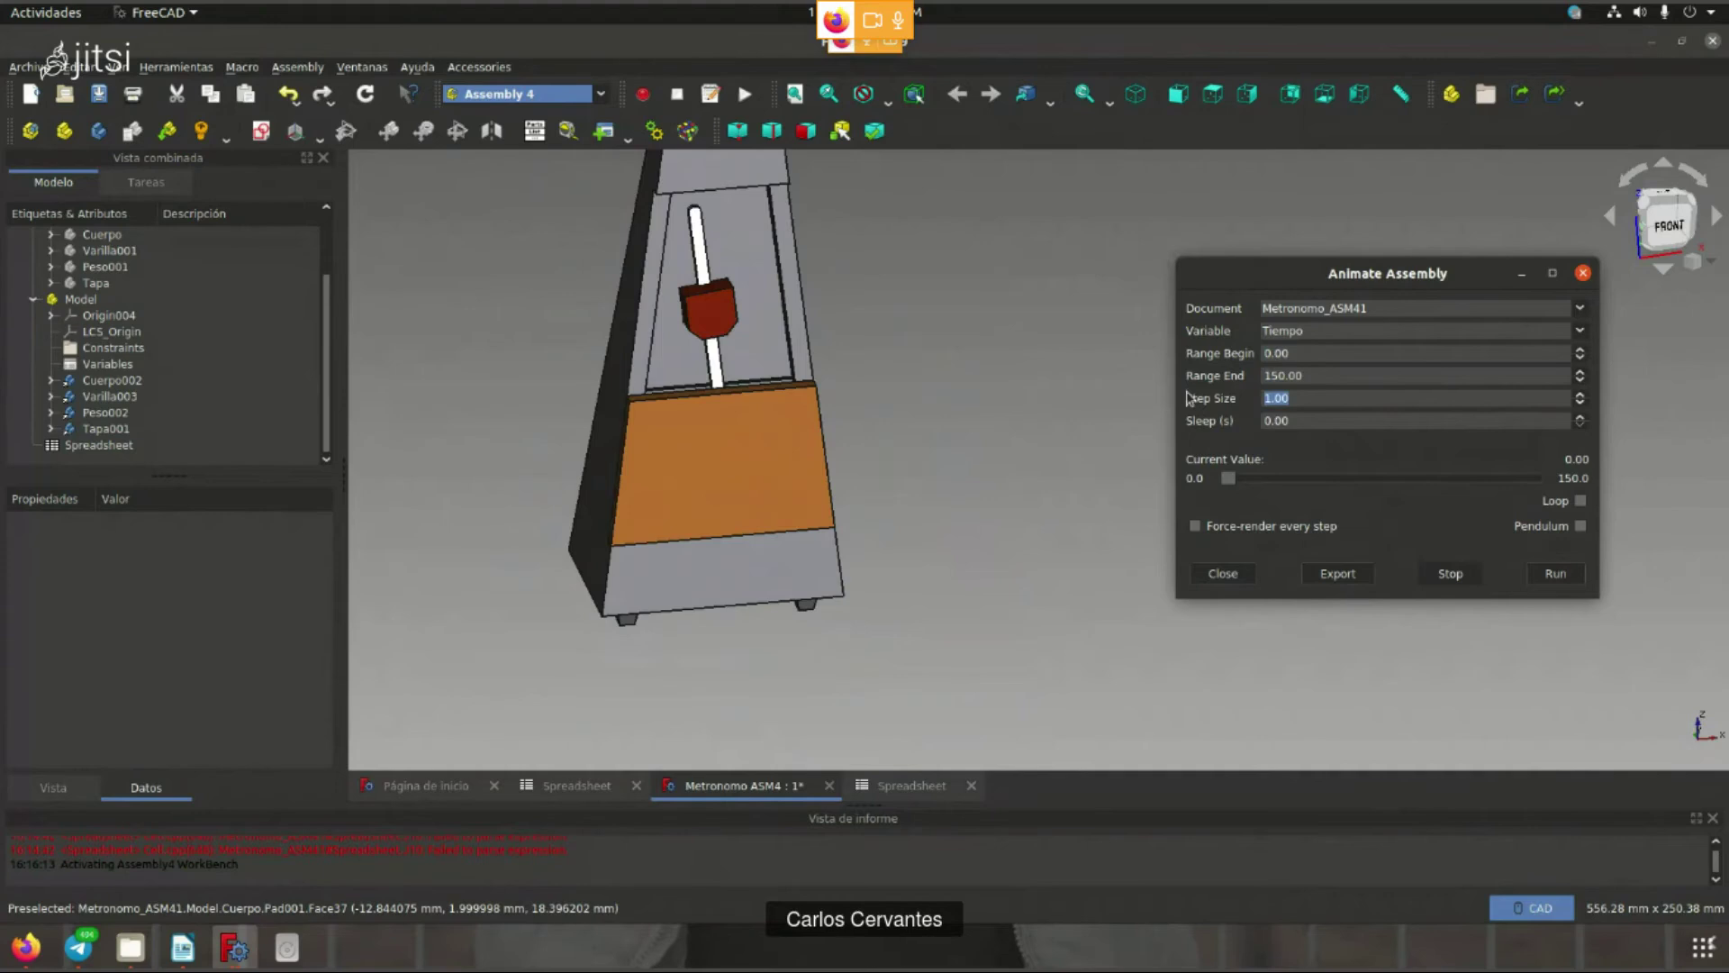
- Open the 1280×720 animation export preview and change its FPS from 10 to 30
{"action": "left_click", "coordinate": [1335, 573]}
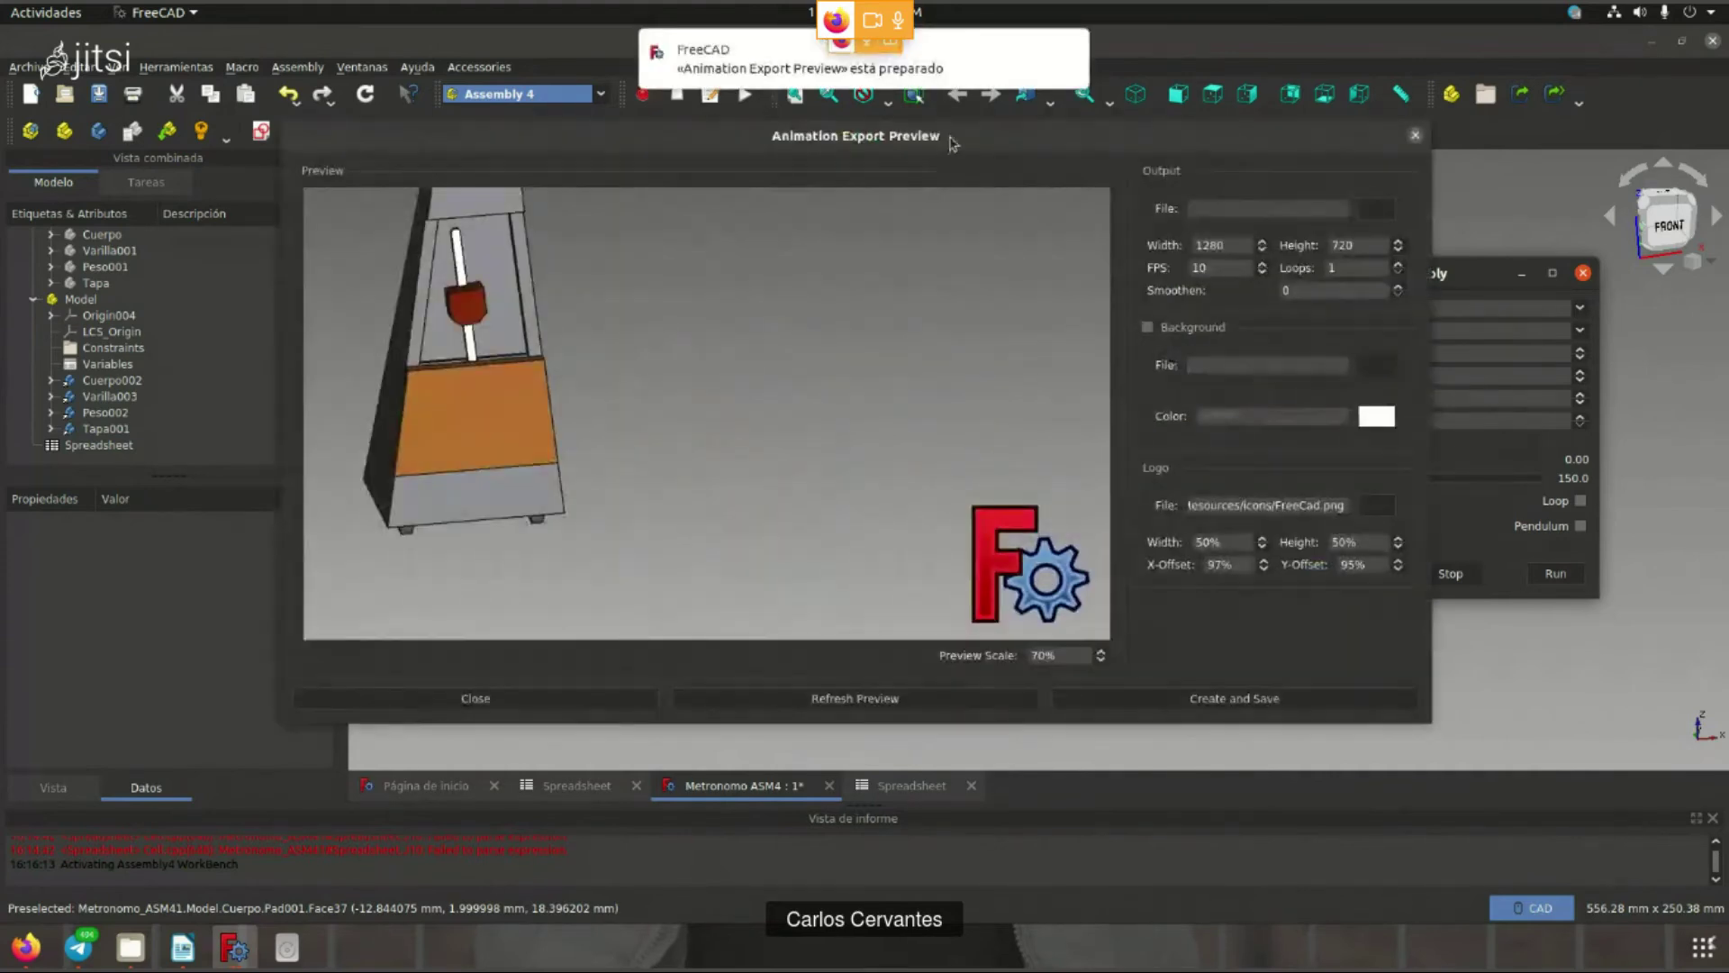
{"action": "left_click_drag", "start_coordinate": [951, 142], "coordinate": [685, 154]}
{"action": "left_click_drag", "start_coordinate": [940, 283], "coordinate": [905, 280]}
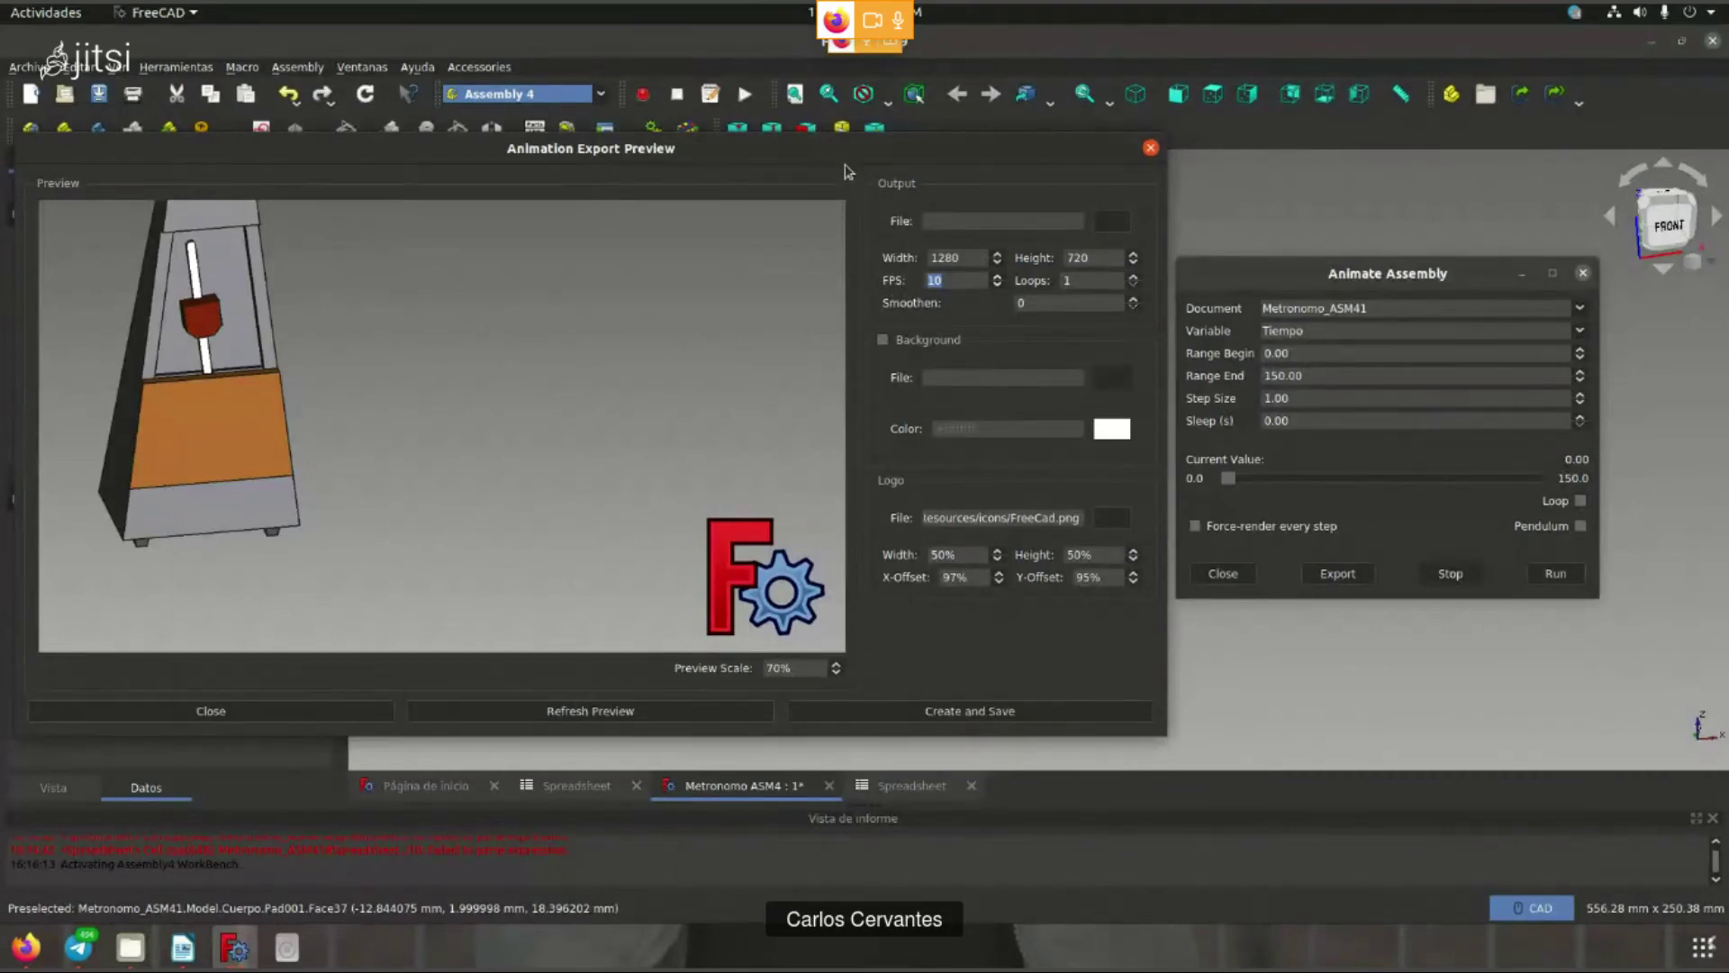
{"action": "left_click_drag", "start_coordinate": [908, 286], "coordinate": [951, 283], "text": "super"}
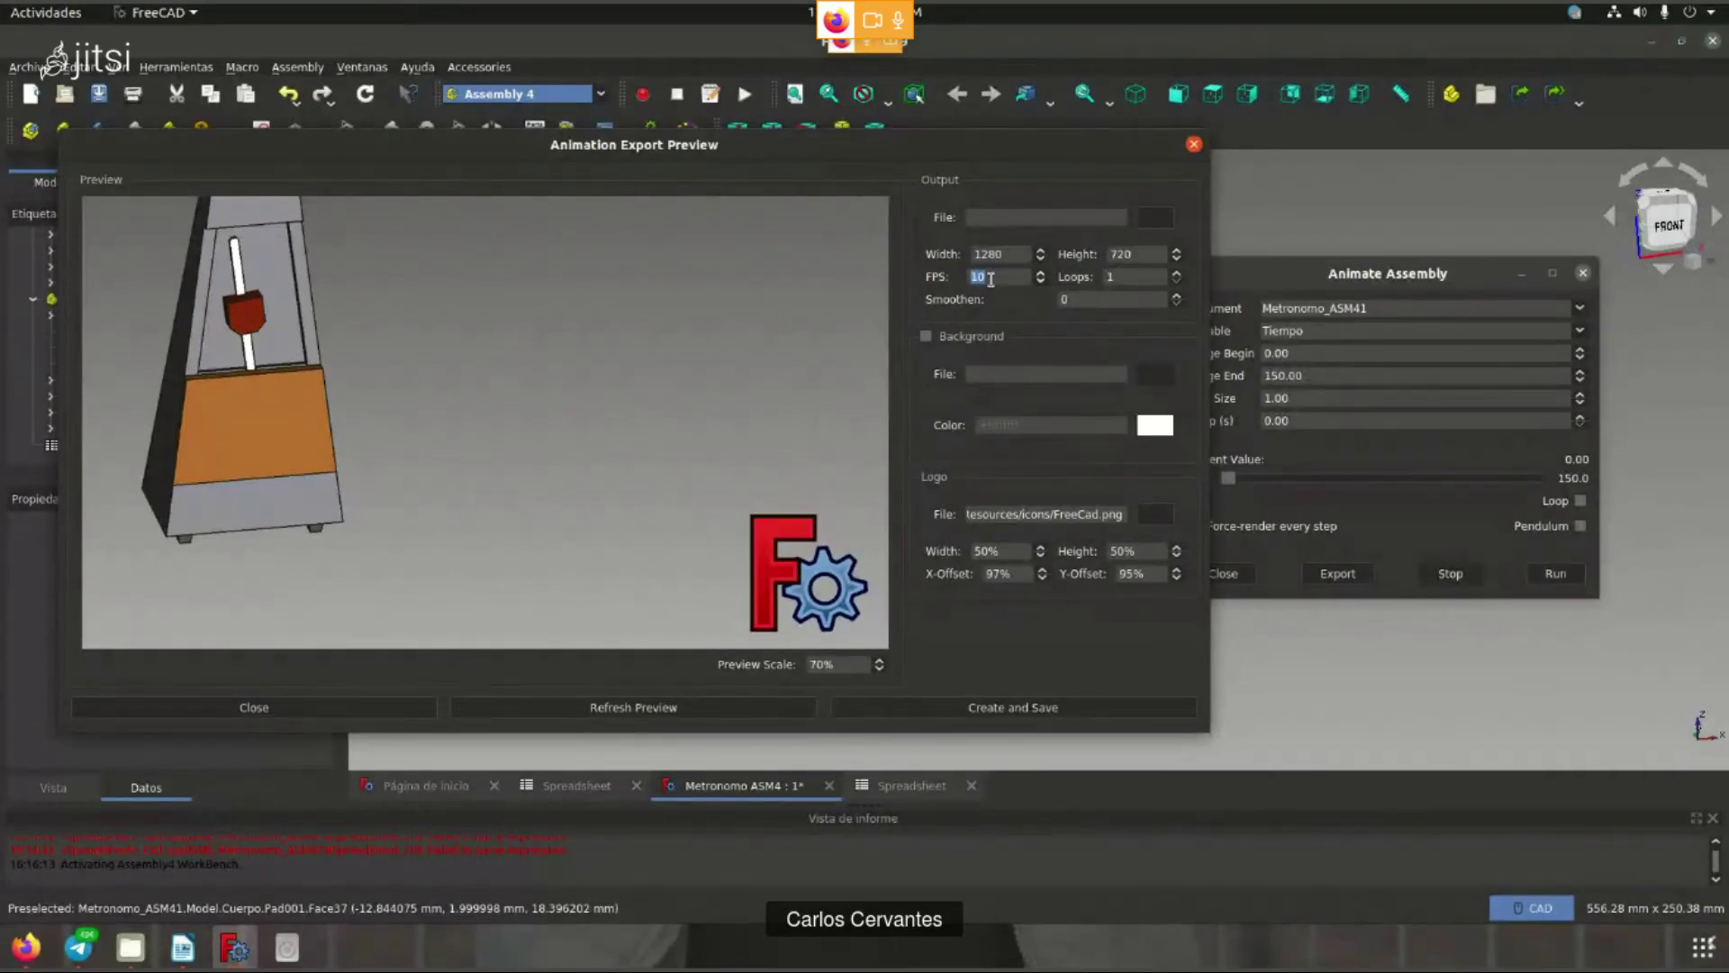
{"action": "left_click", "coordinate": [991, 279]}
{"action": "left_click_drag", "start_coordinate": [992, 278], "coordinate": [964, 285]}
{"action": "double_click", "coordinate": [993, 275]}
{"action": "double_click", "coordinate": [991, 278]}
- Close the export preview, then reopen and close the Animate Assembly settings
{"action": "left_click", "coordinate": [1195, 145]}
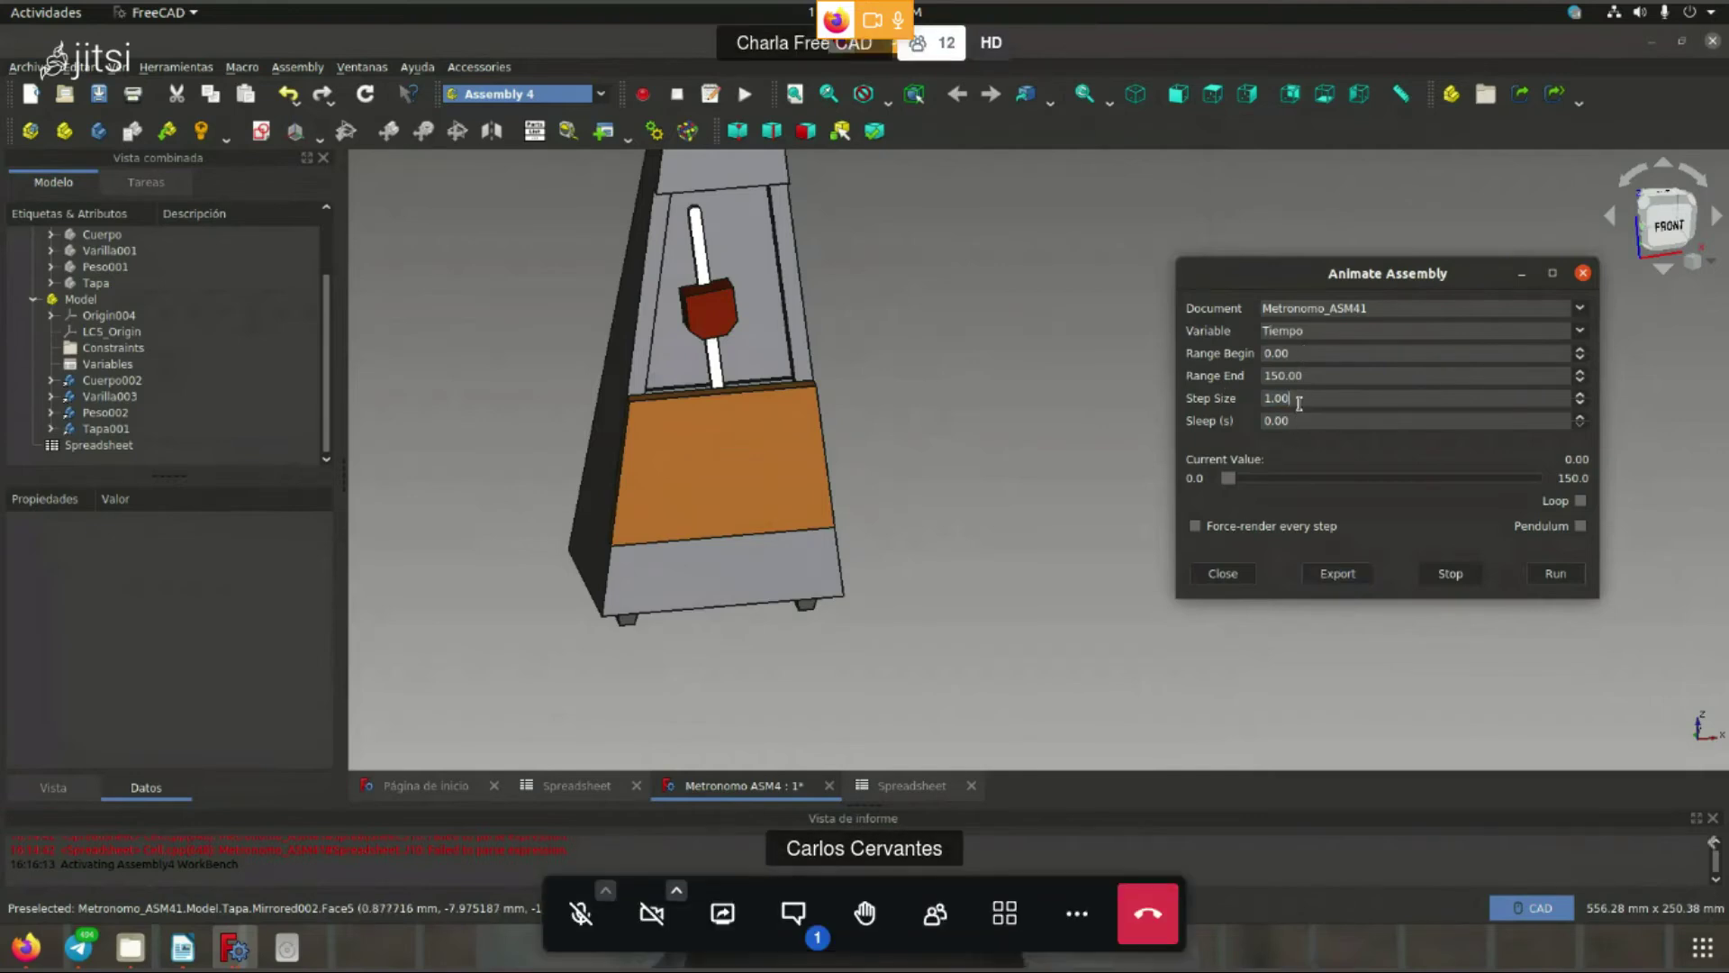
{"action": "left_click", "coordinate": [794, 913]}
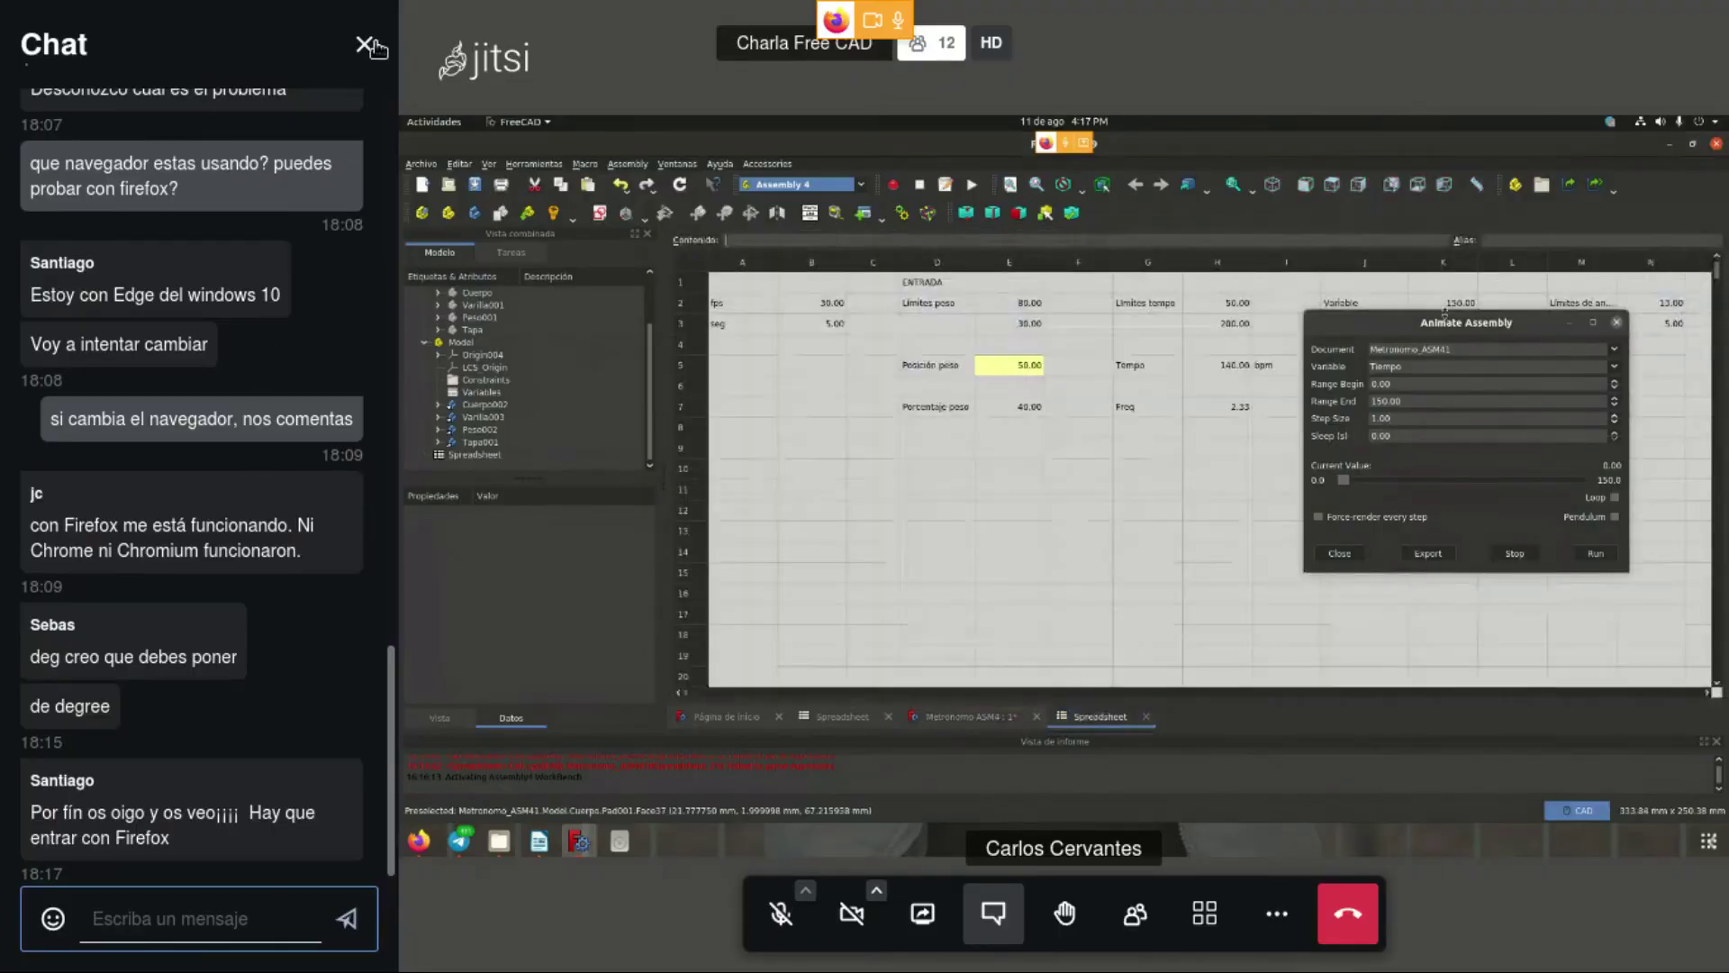
{"action": "left_click", "coordinate": [364, 44]}
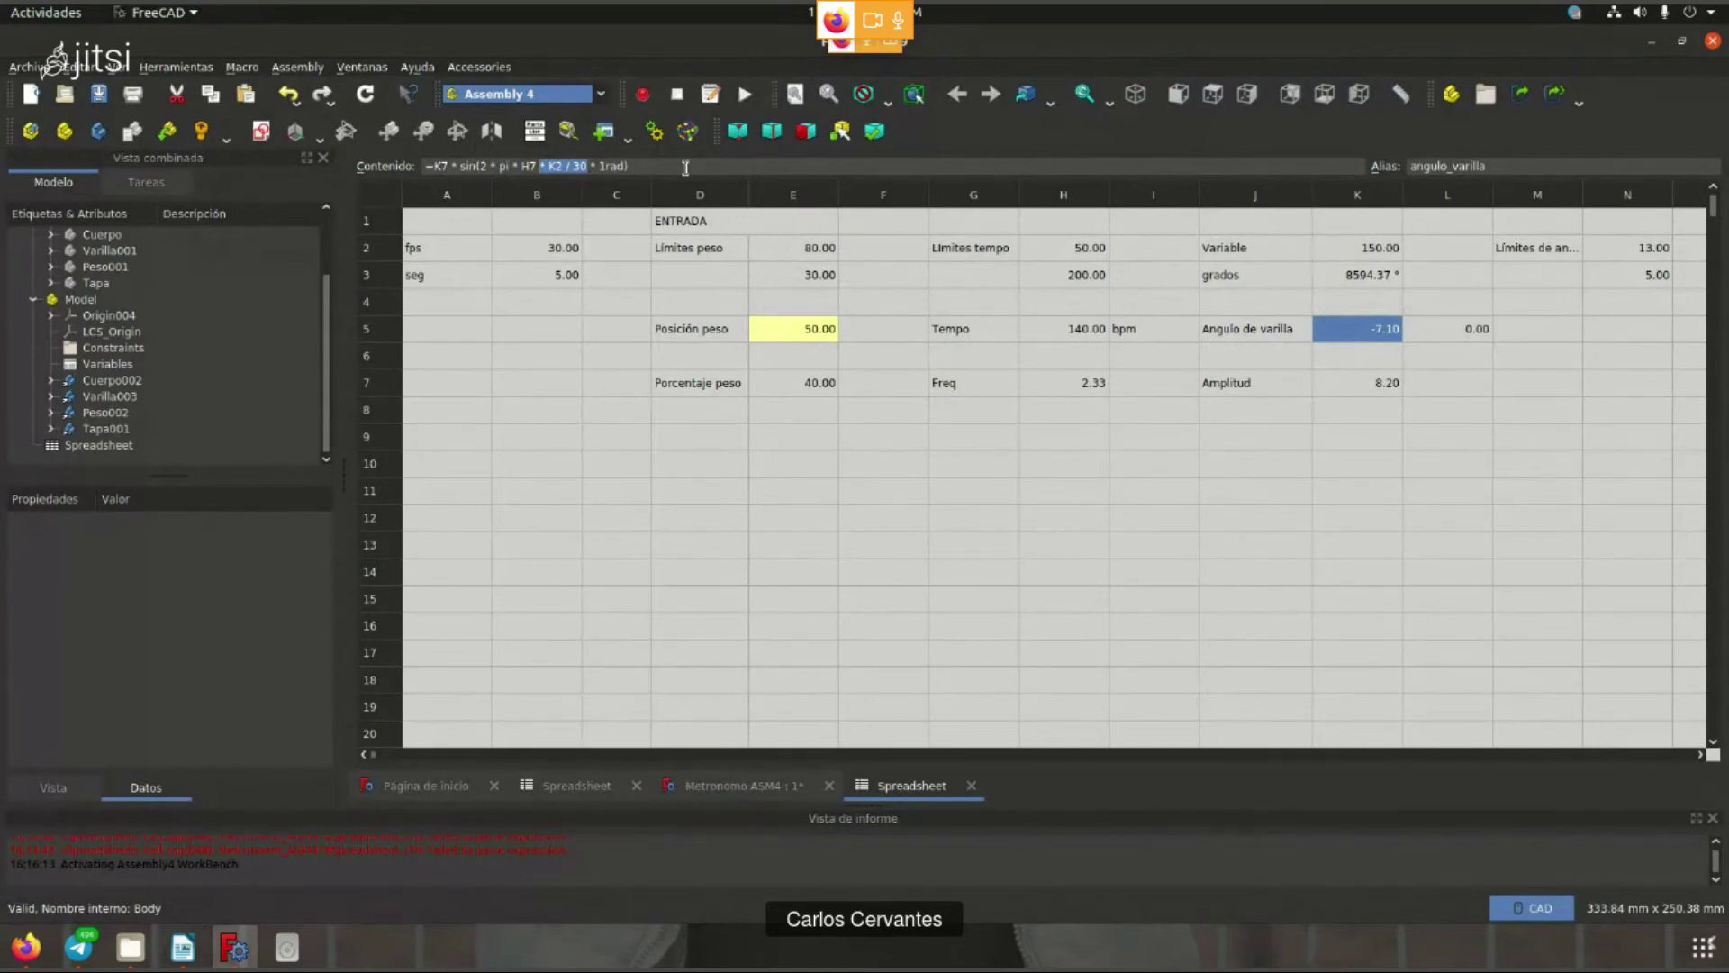
{"action": "left_click", "coordinate": [585, 168]}
{"action": "left_click_drag", "start_coordinate": [569, 170], "coordinate": [549, 169]}
{"action": "left_click", "coordinate": [719, 782]}
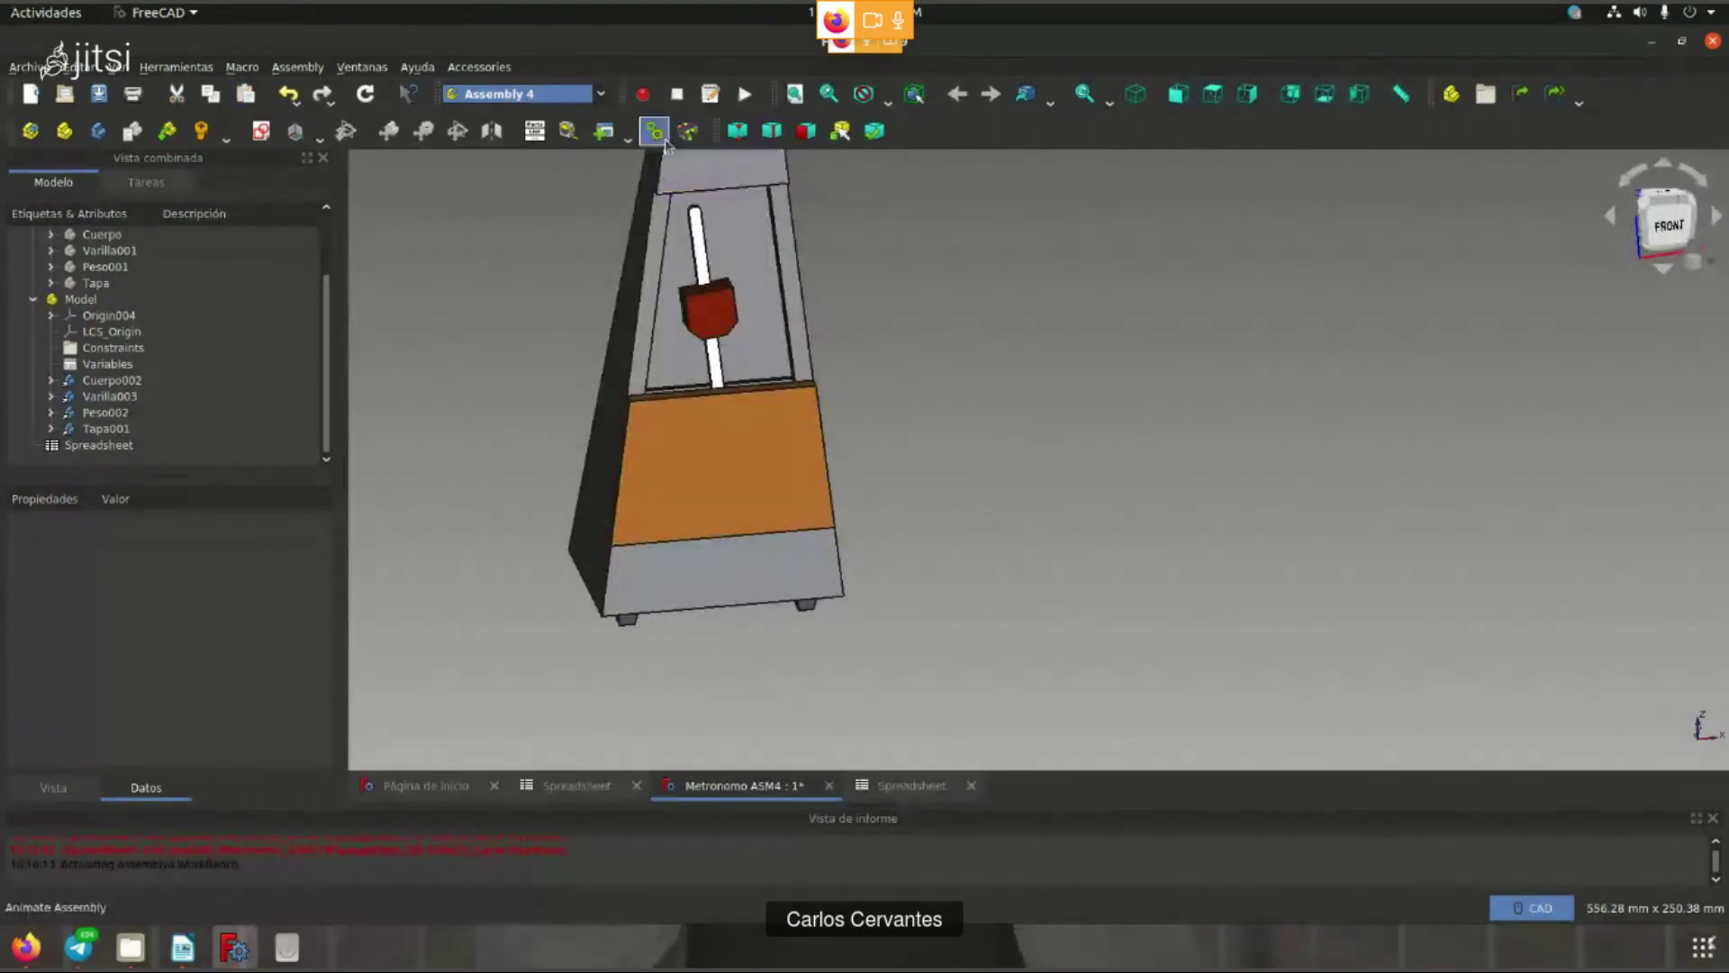
{"action": "left_click", "coordinate": [665, 143]}
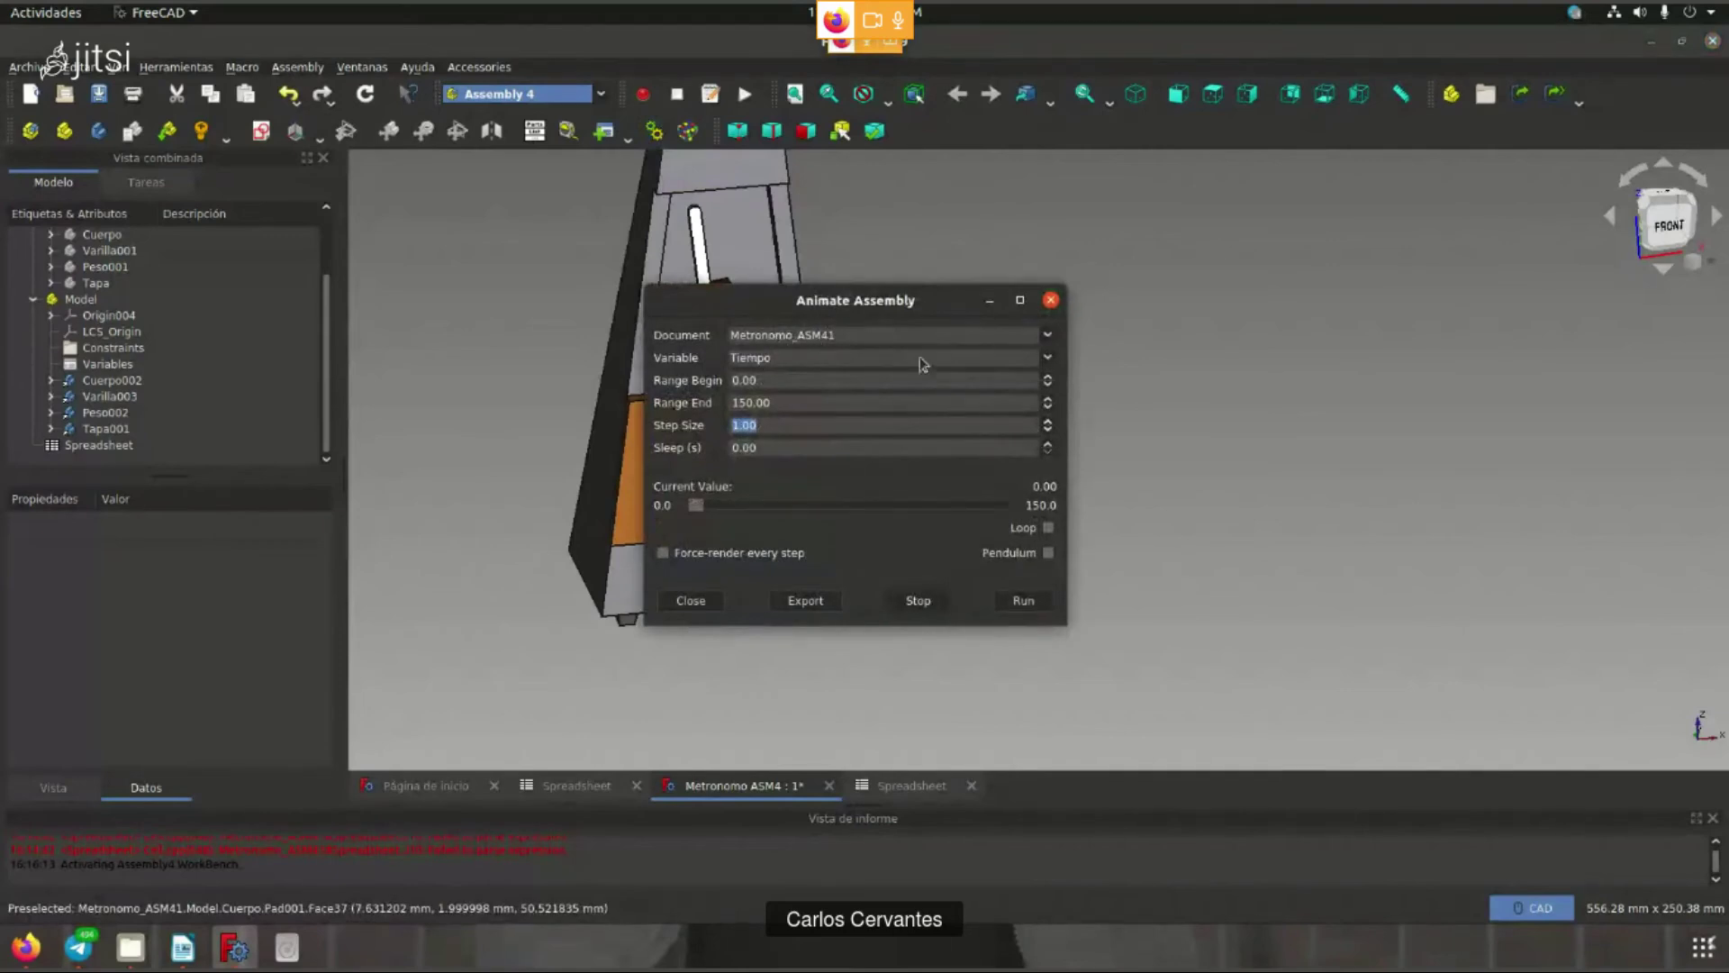
{"action": "left_click", "coordinate": [1051, 299]}
- Back on the spreadsheet, review K5's sine argument K2 / 30 * 1rad and reselect K5
{"action": "left_click", "coordinate": [876, 794]}
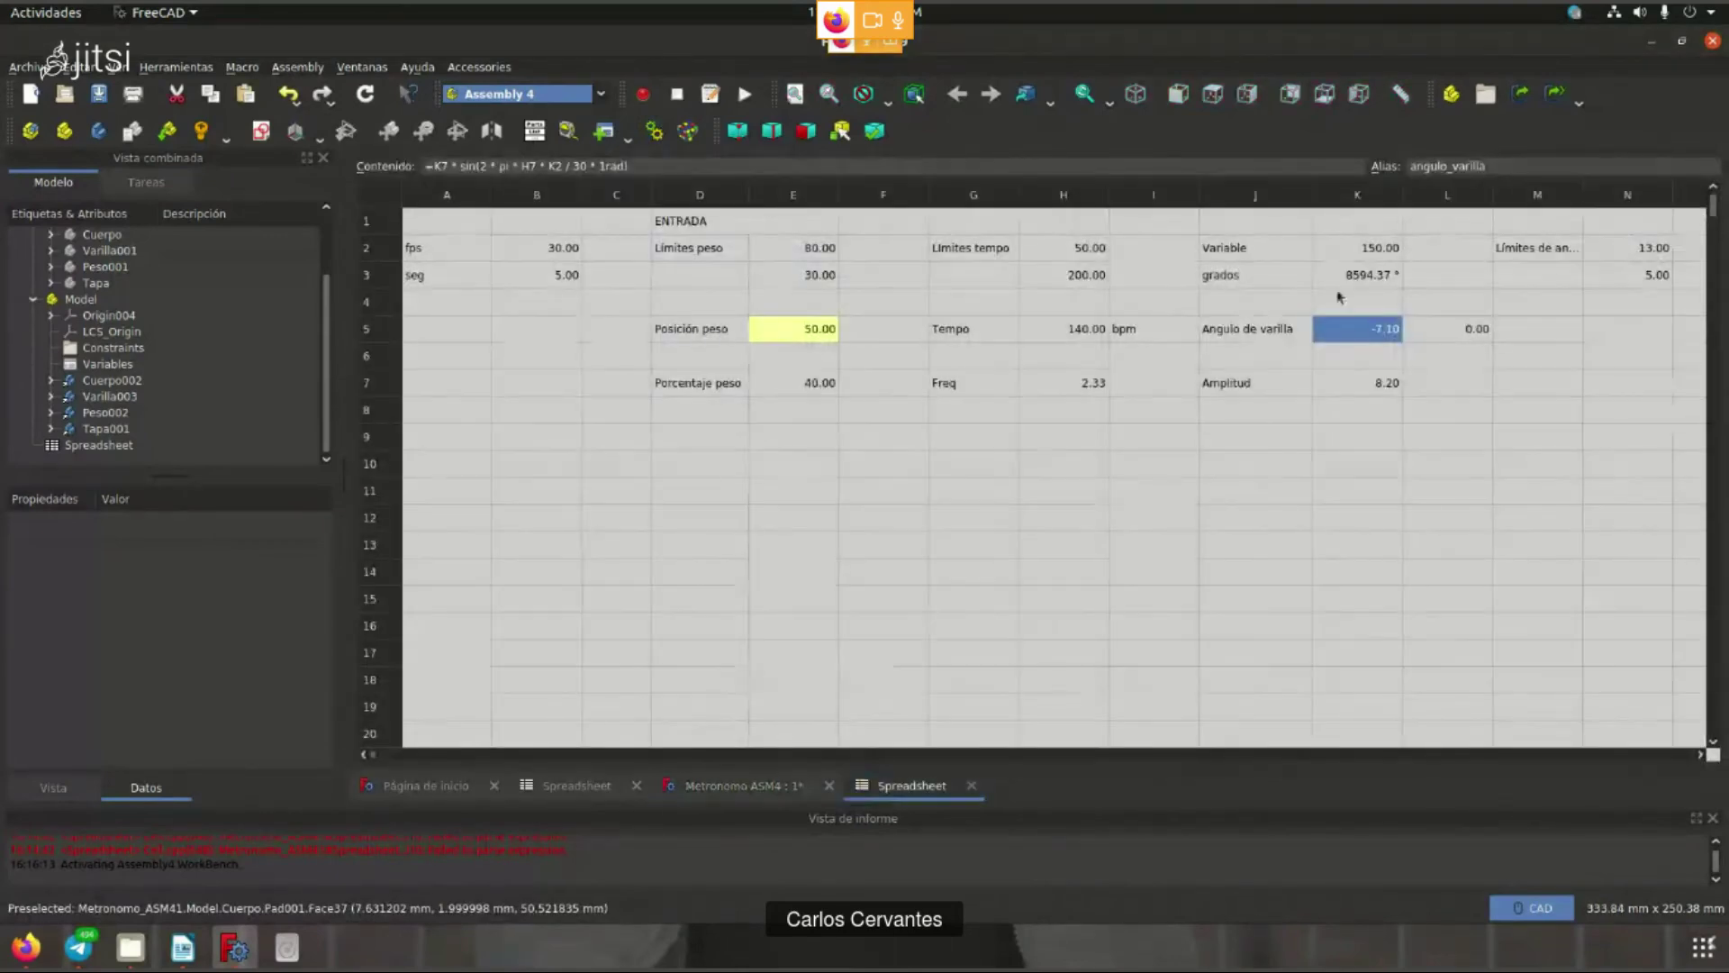
{"action": "left_click_drag", "start_coordinate": [590, 167], "coordinate": [549, 167]}
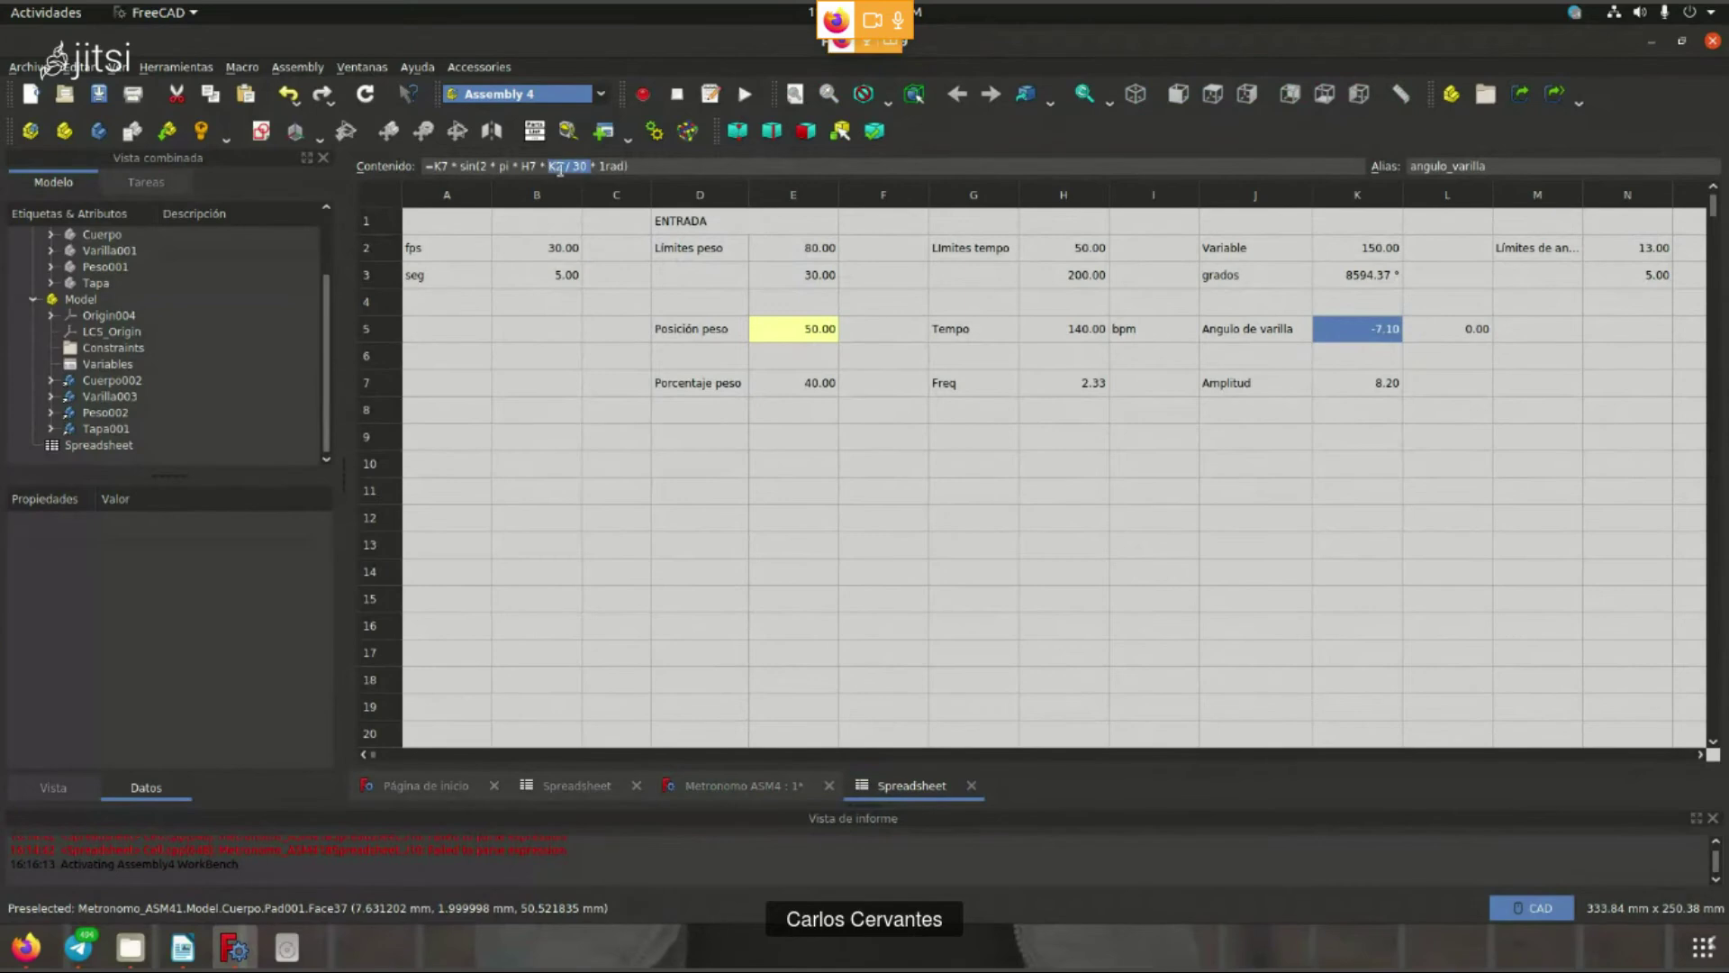
{"action": "double_click", "coordinate": [599, 166]}
{"action": "left_click_drag", "start_coordinate": [476, 165], "coordinate": [623, 166]}
{"action": "key", "text": "Return"}
{"action": "left_click", "coordinate": [1396, 404]}
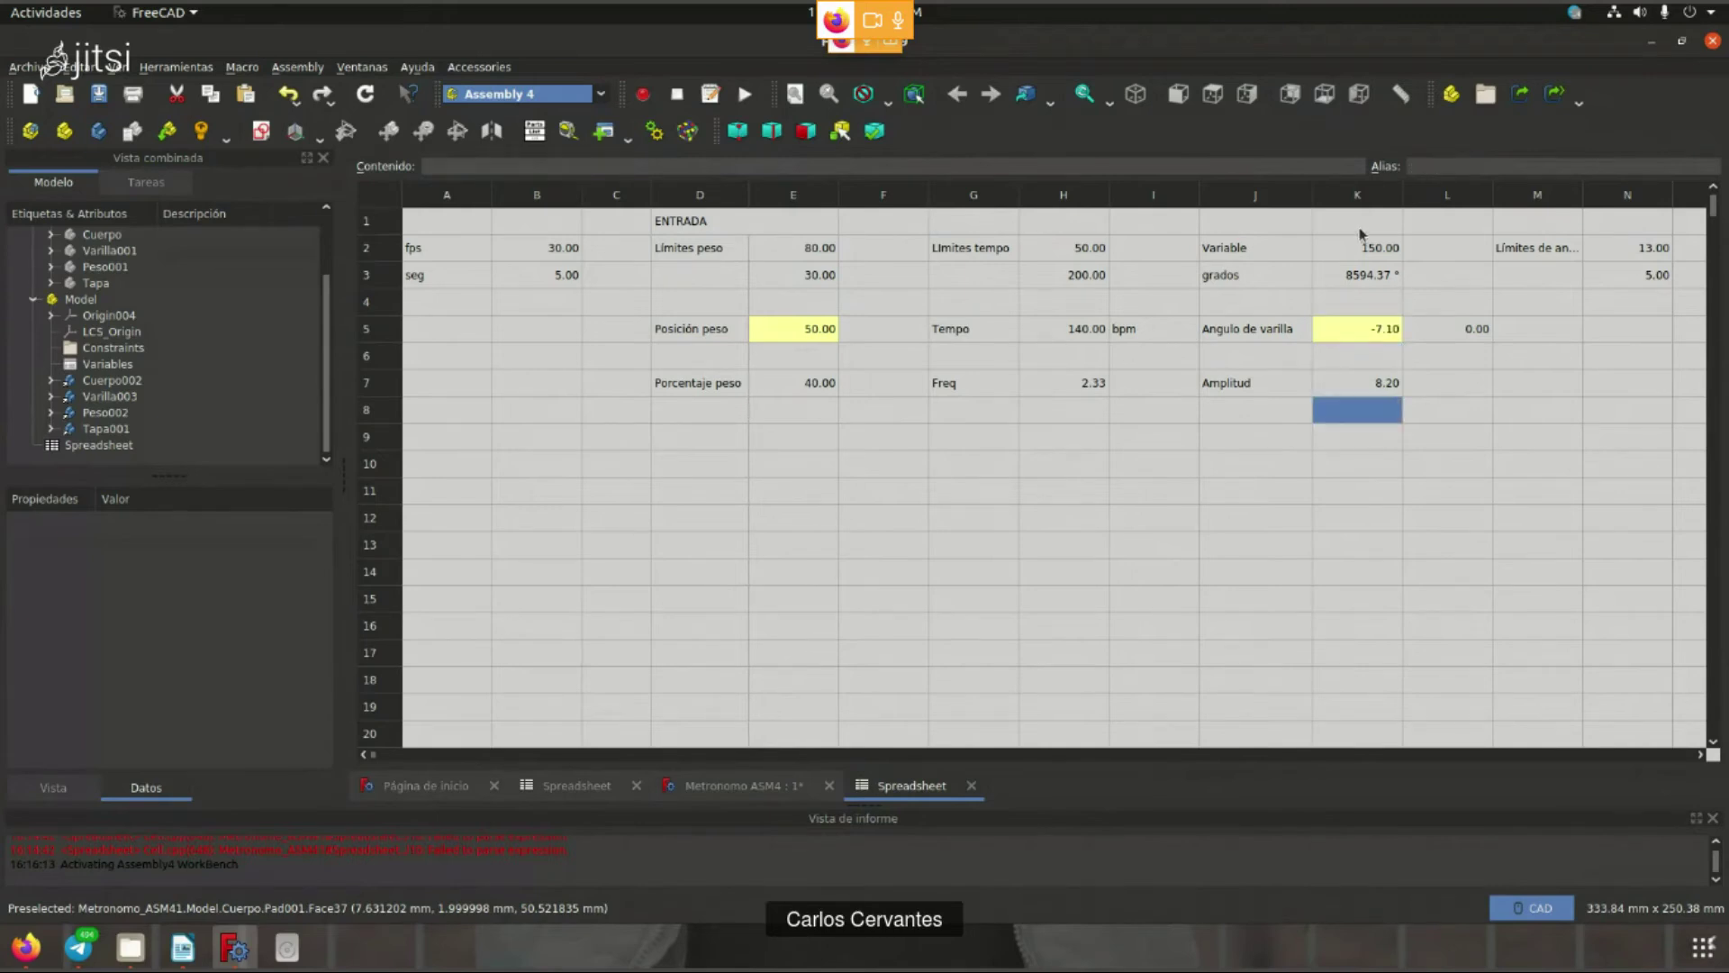
{"action": "left_click", "coordinate": [1351, 330]}
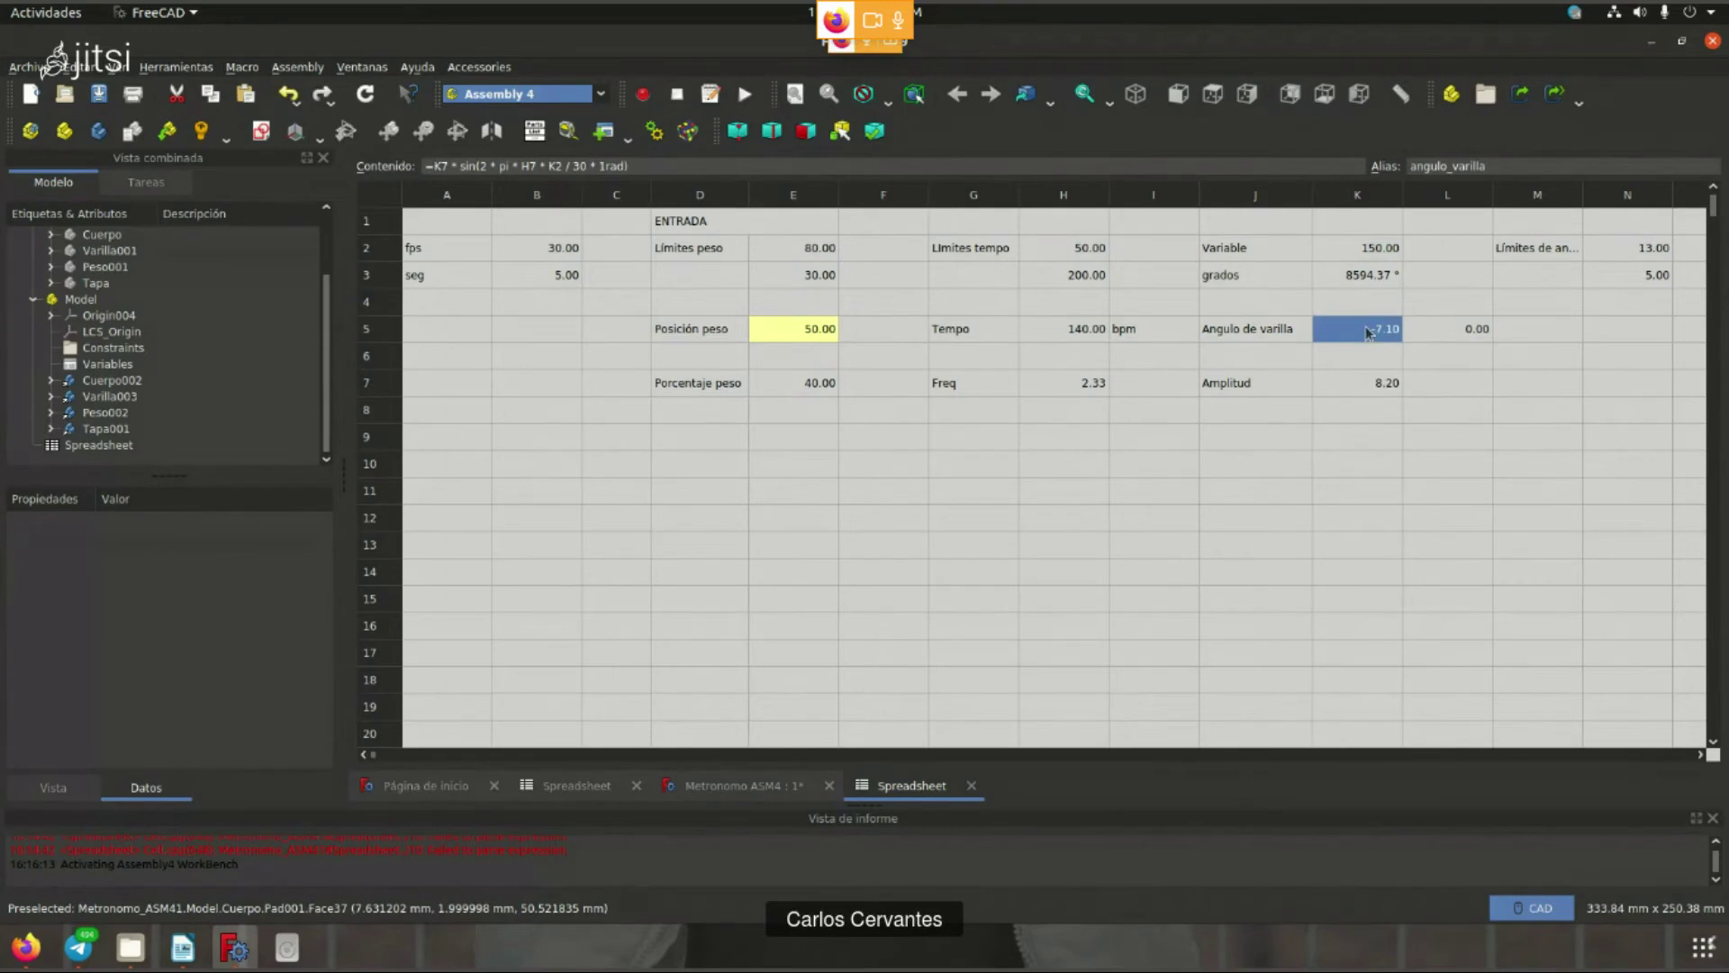
- Confirm K5's alias angulo_varilla in its cell properties, then return to the Metronomo ASM4 3D view
{"action": "right_click", "coordinate": [1338, 332]}
{"action": "left_click", "coordinate": [1392, 340]}
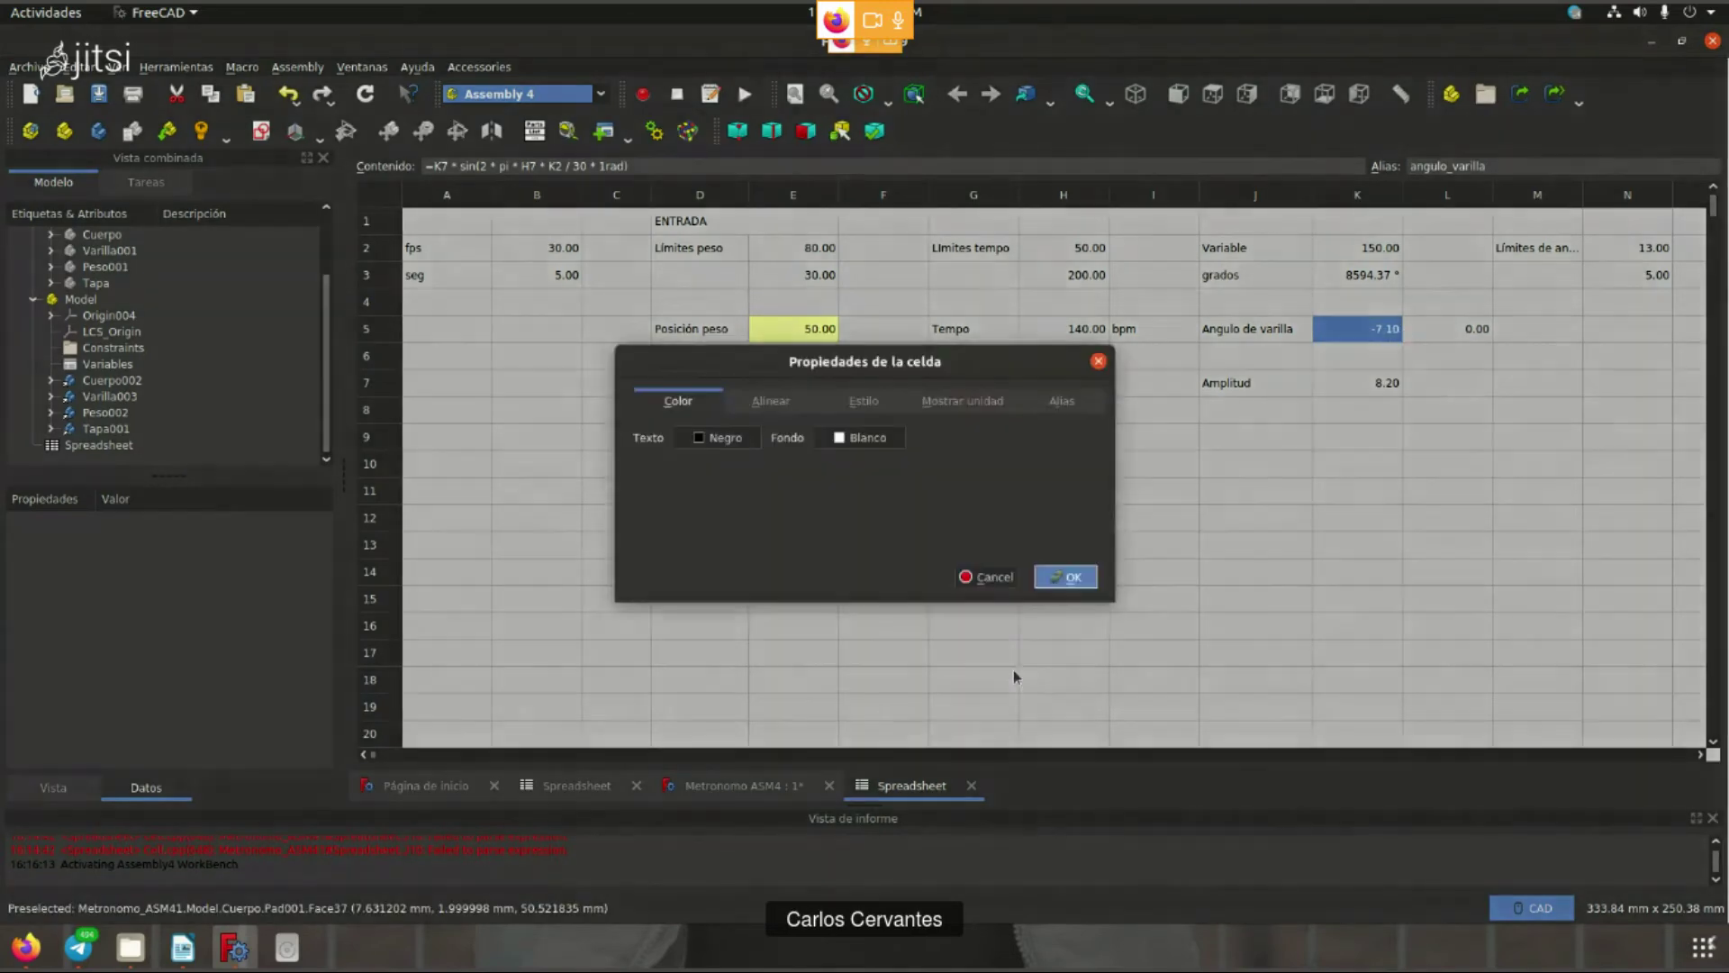
{"action": "left_click", "coordinate": [1061, 400]}
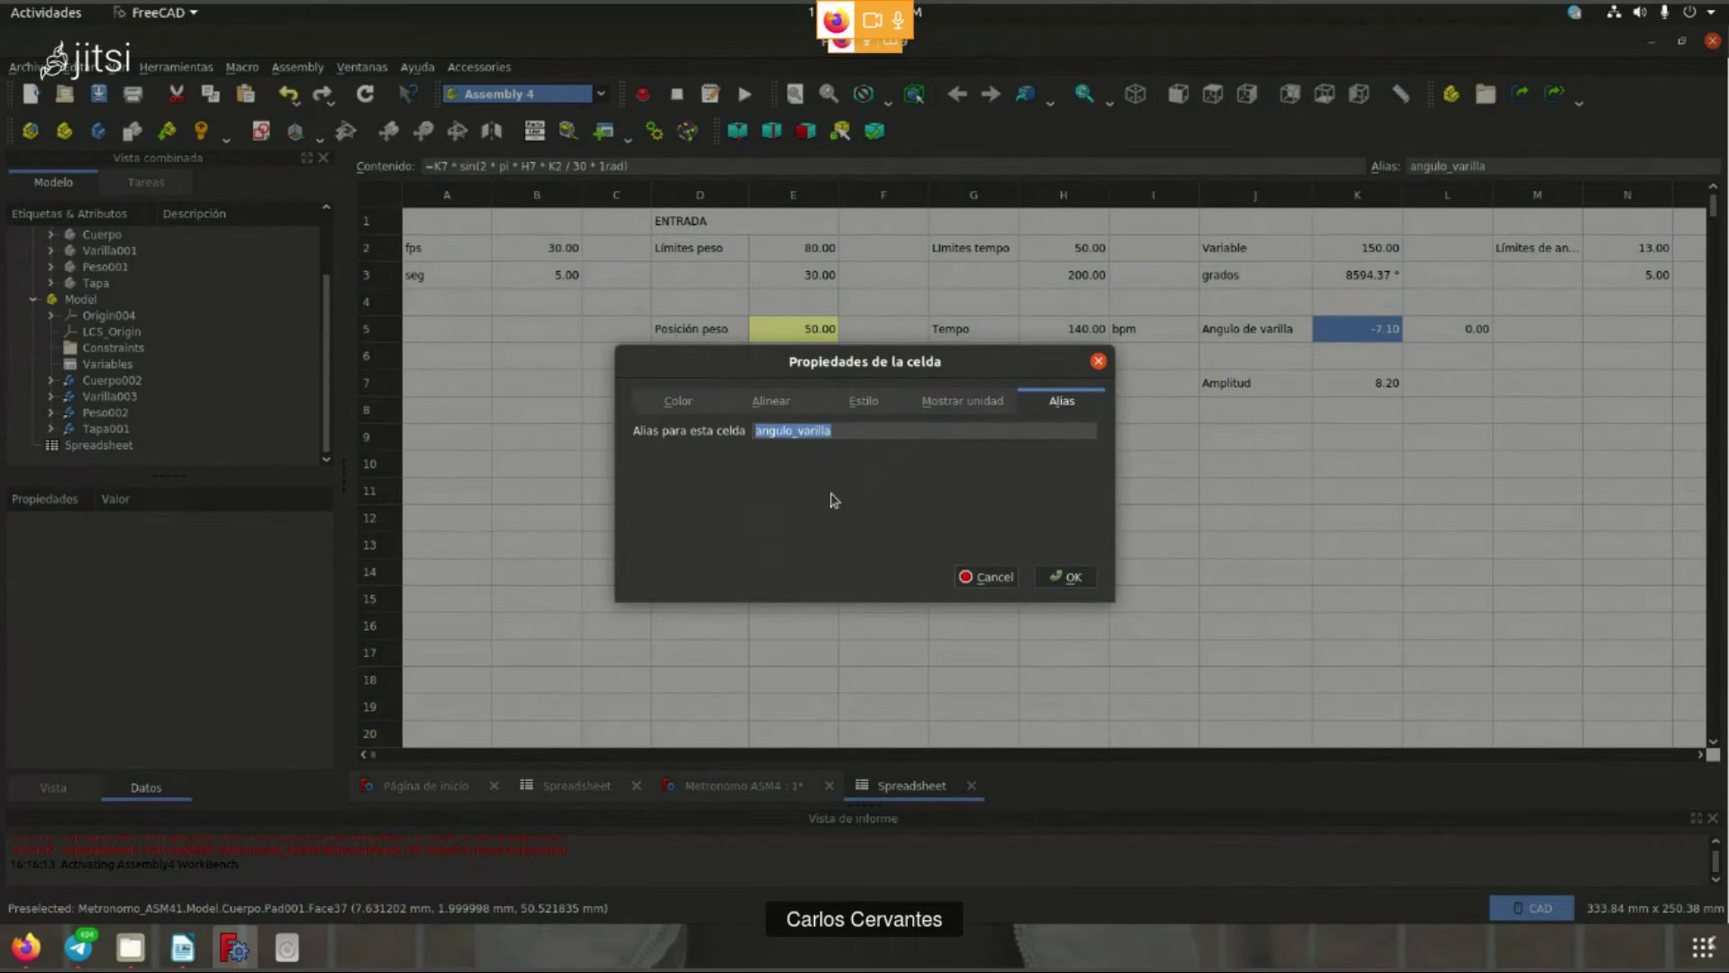
{"action": "left_click", "coordinate": [1094, 365]}
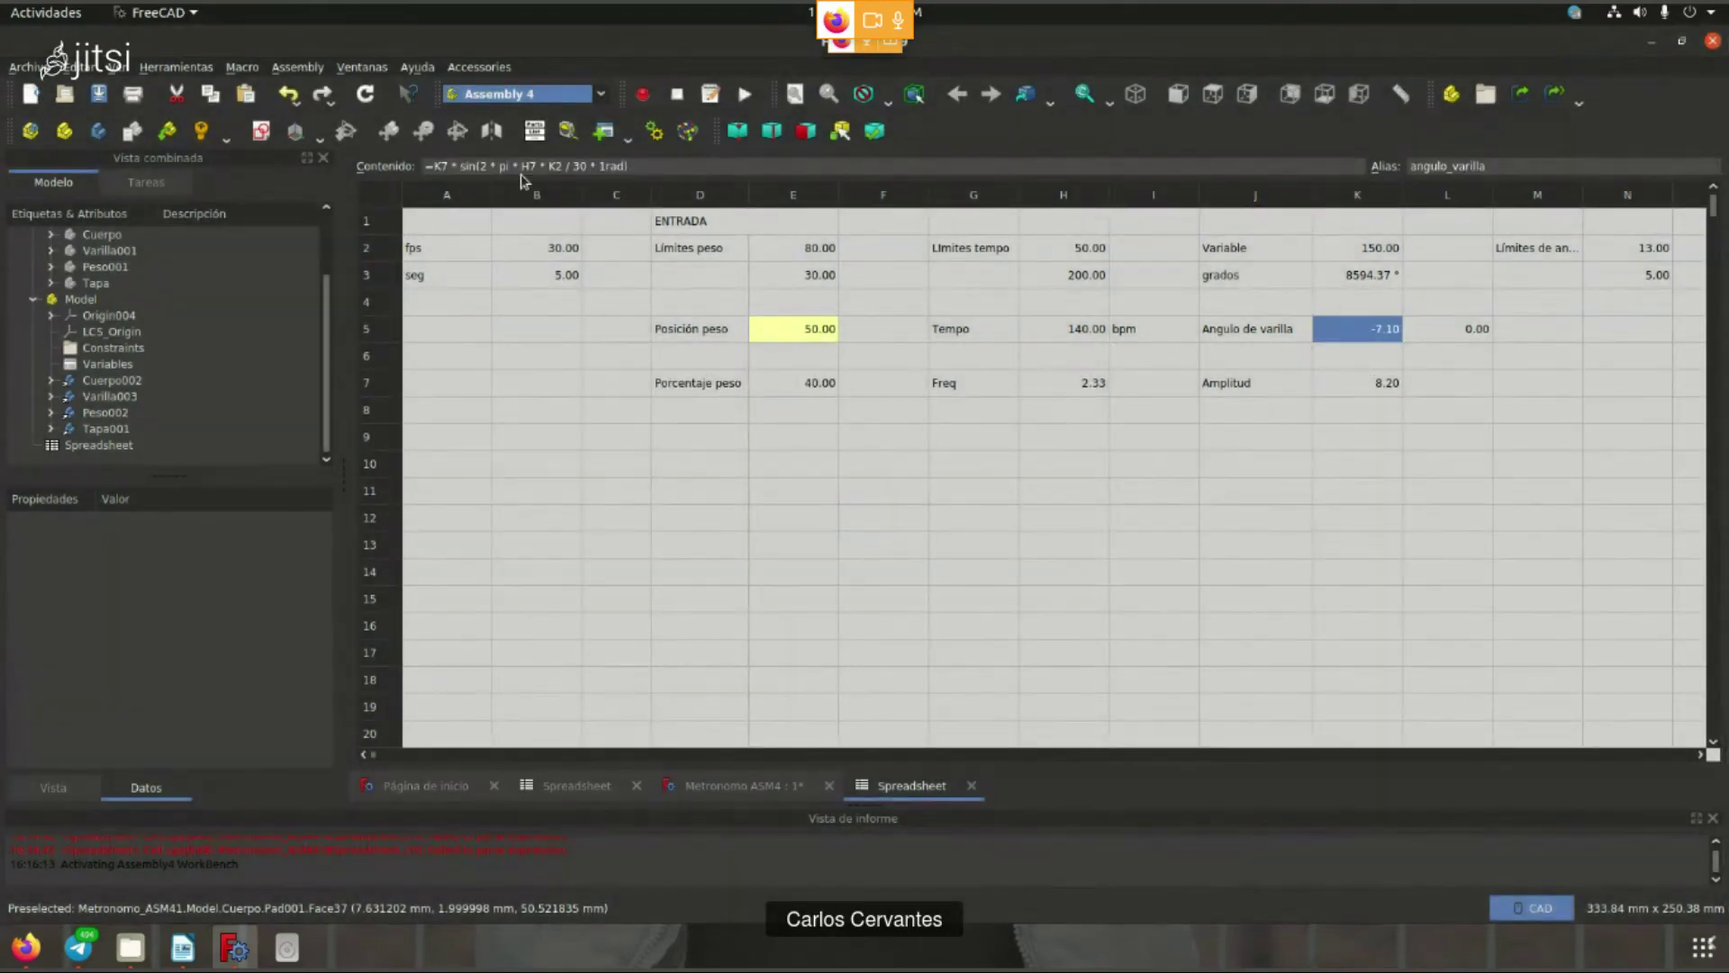
{"action": "left_click", "coordinate": [747, 786]}
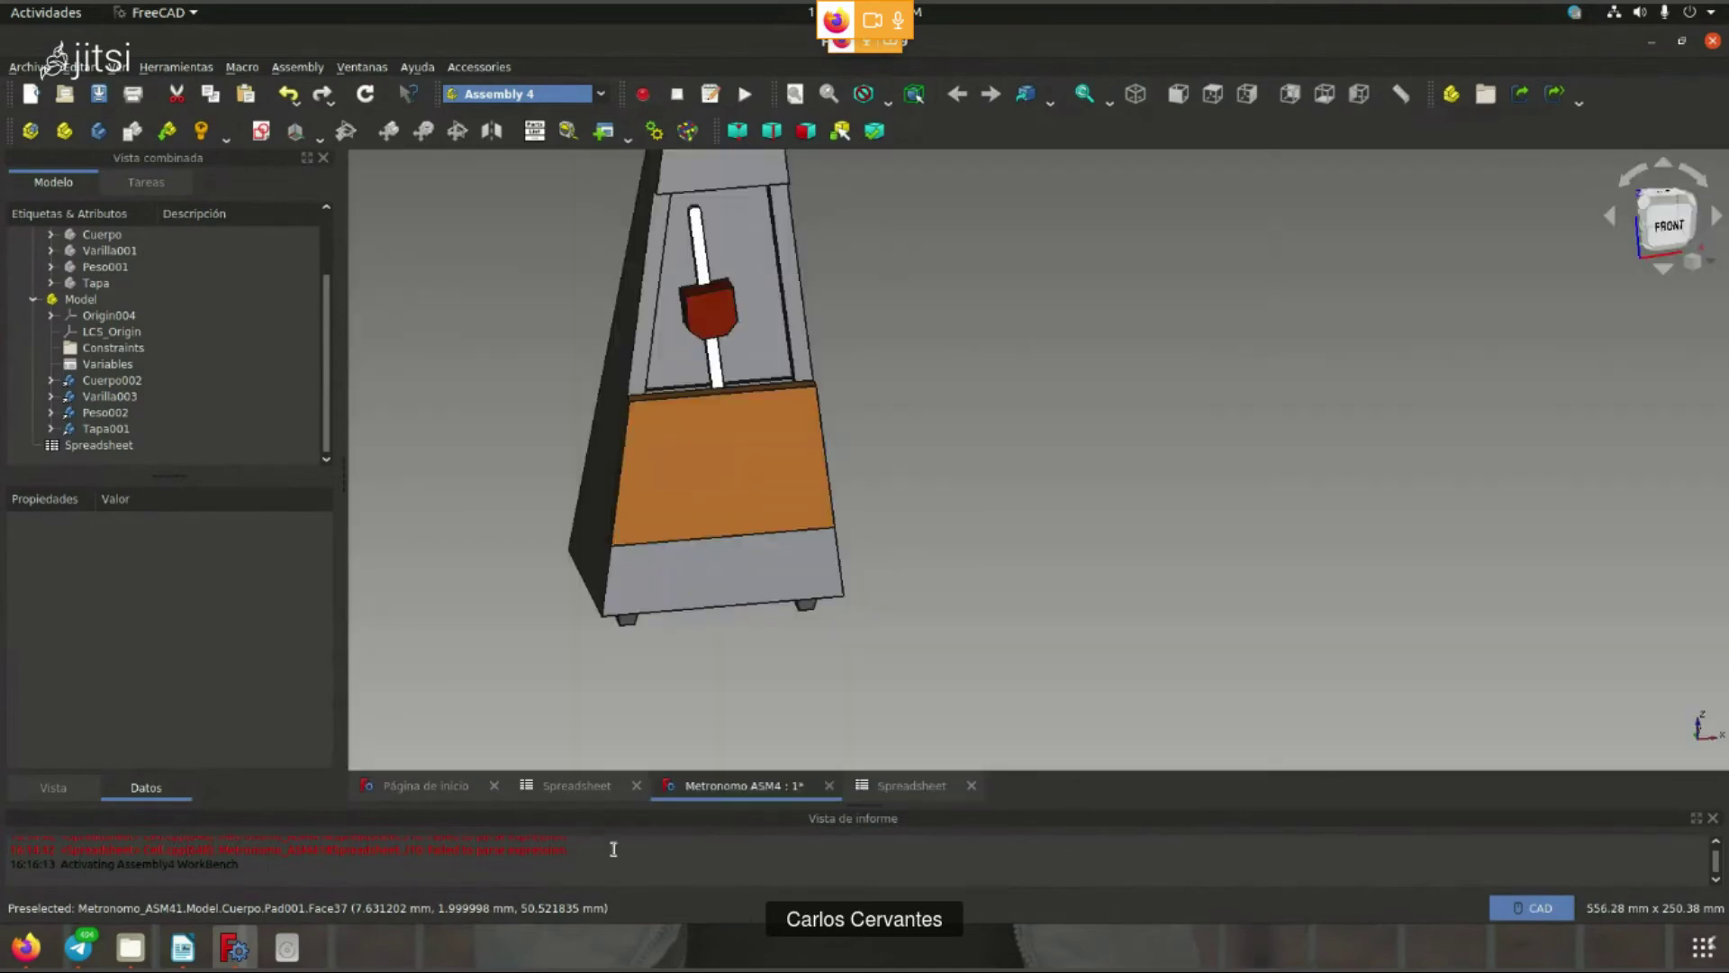
- Select Varilla003 and clear the existing expression from its Angulo property
{"action": "left_click", "coordinate": [109, 396]}
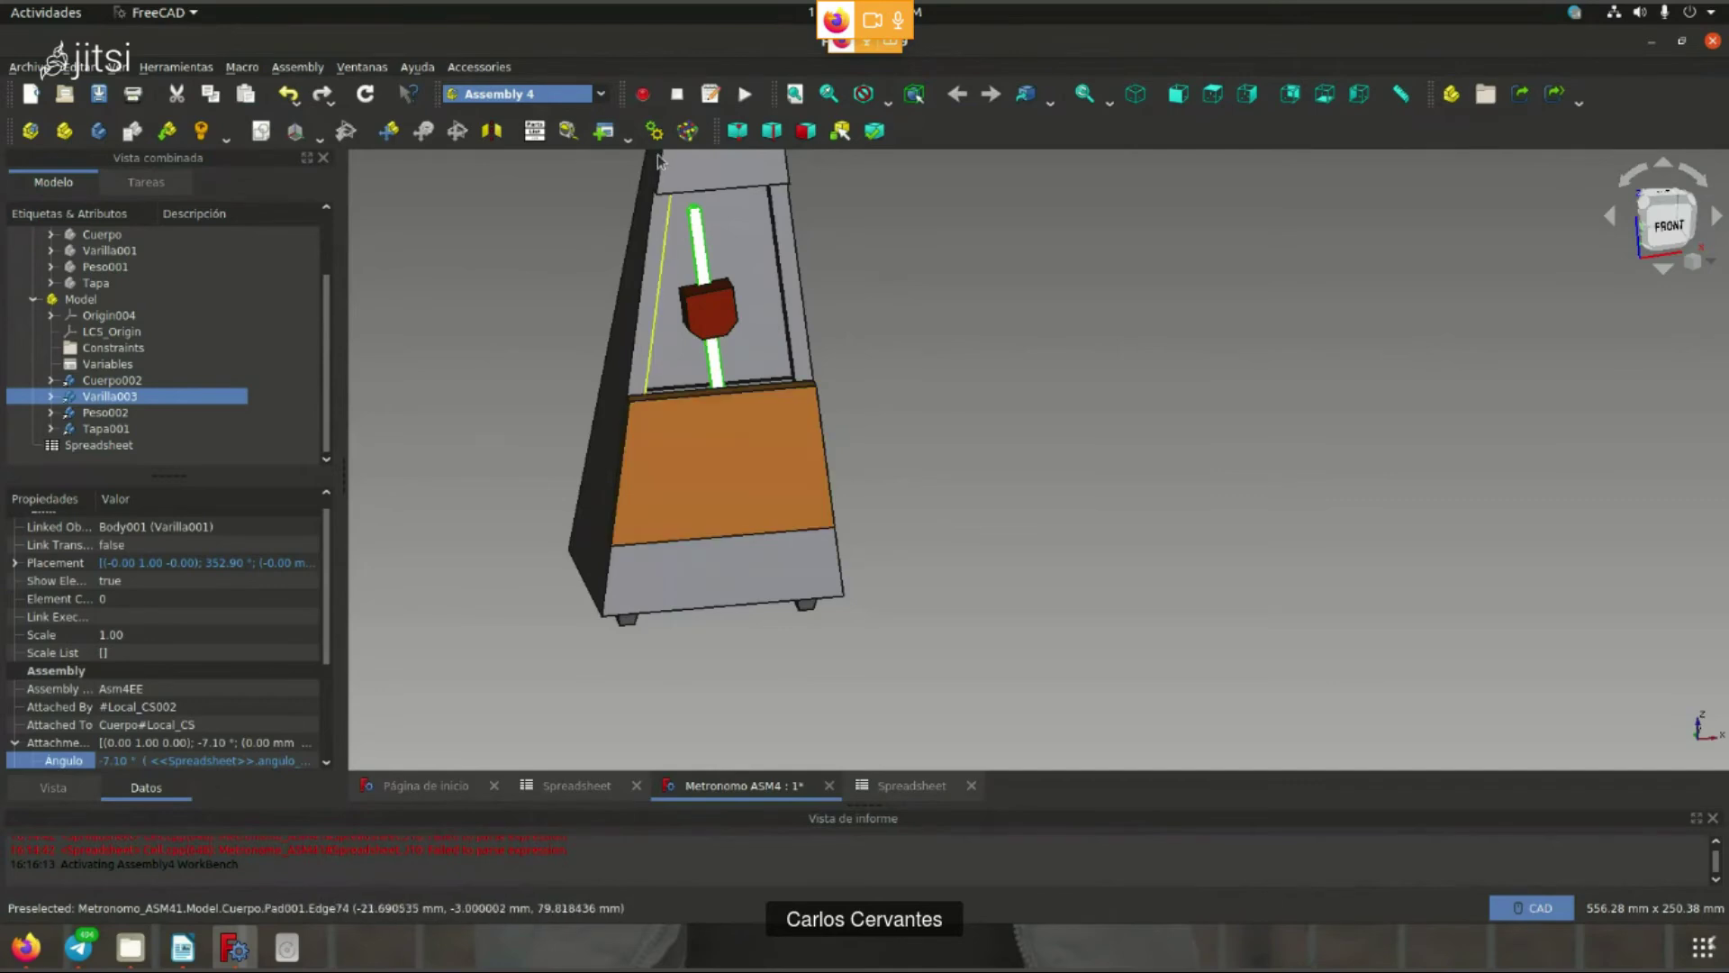
{"action": "scroll", "coordinate": [135, 631], "scroll_direction": "down", "scroll_amount": 2}
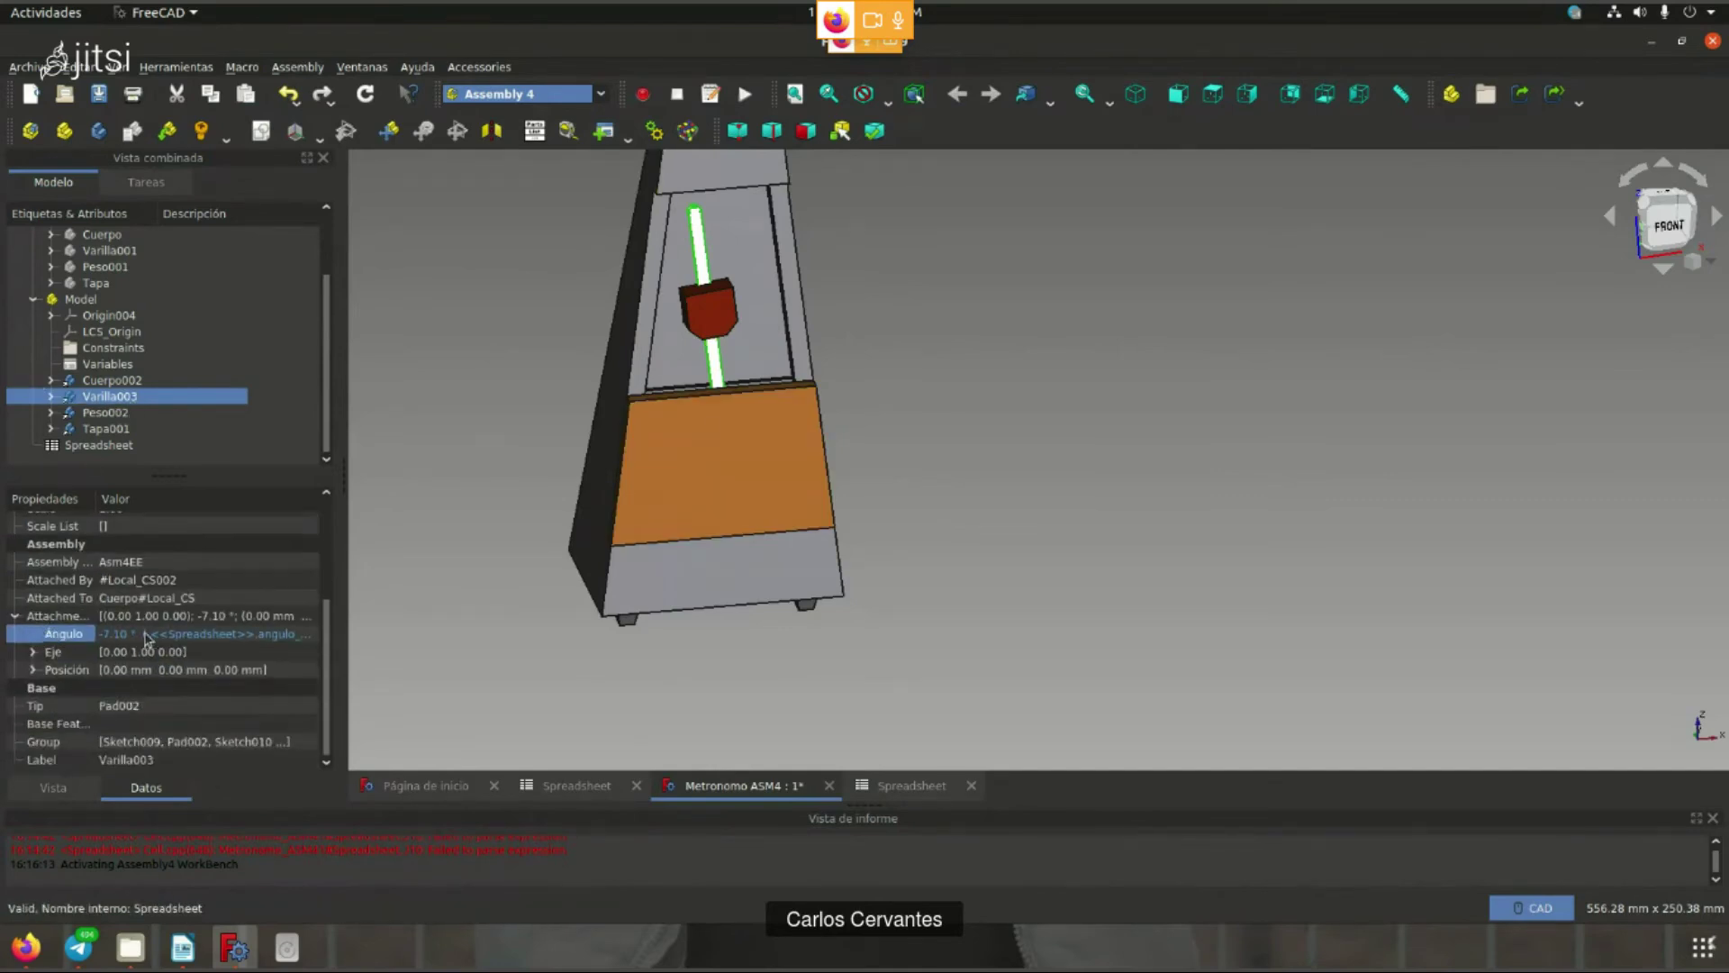
{"action": "left_click", "coordinate": [177, 638]}
{"action": "left_click", "coordinate": [274, 632]}
{"action": "mouse_move", "coordinate": [250, 584]}
{"action": "left_mouse_down"}
{"action": "mouse_move", "coordinate": [619, 550]}
{"action": "mouse_move", "coordinate": [1286, 275]}
{"action": "left_mouse_up"}
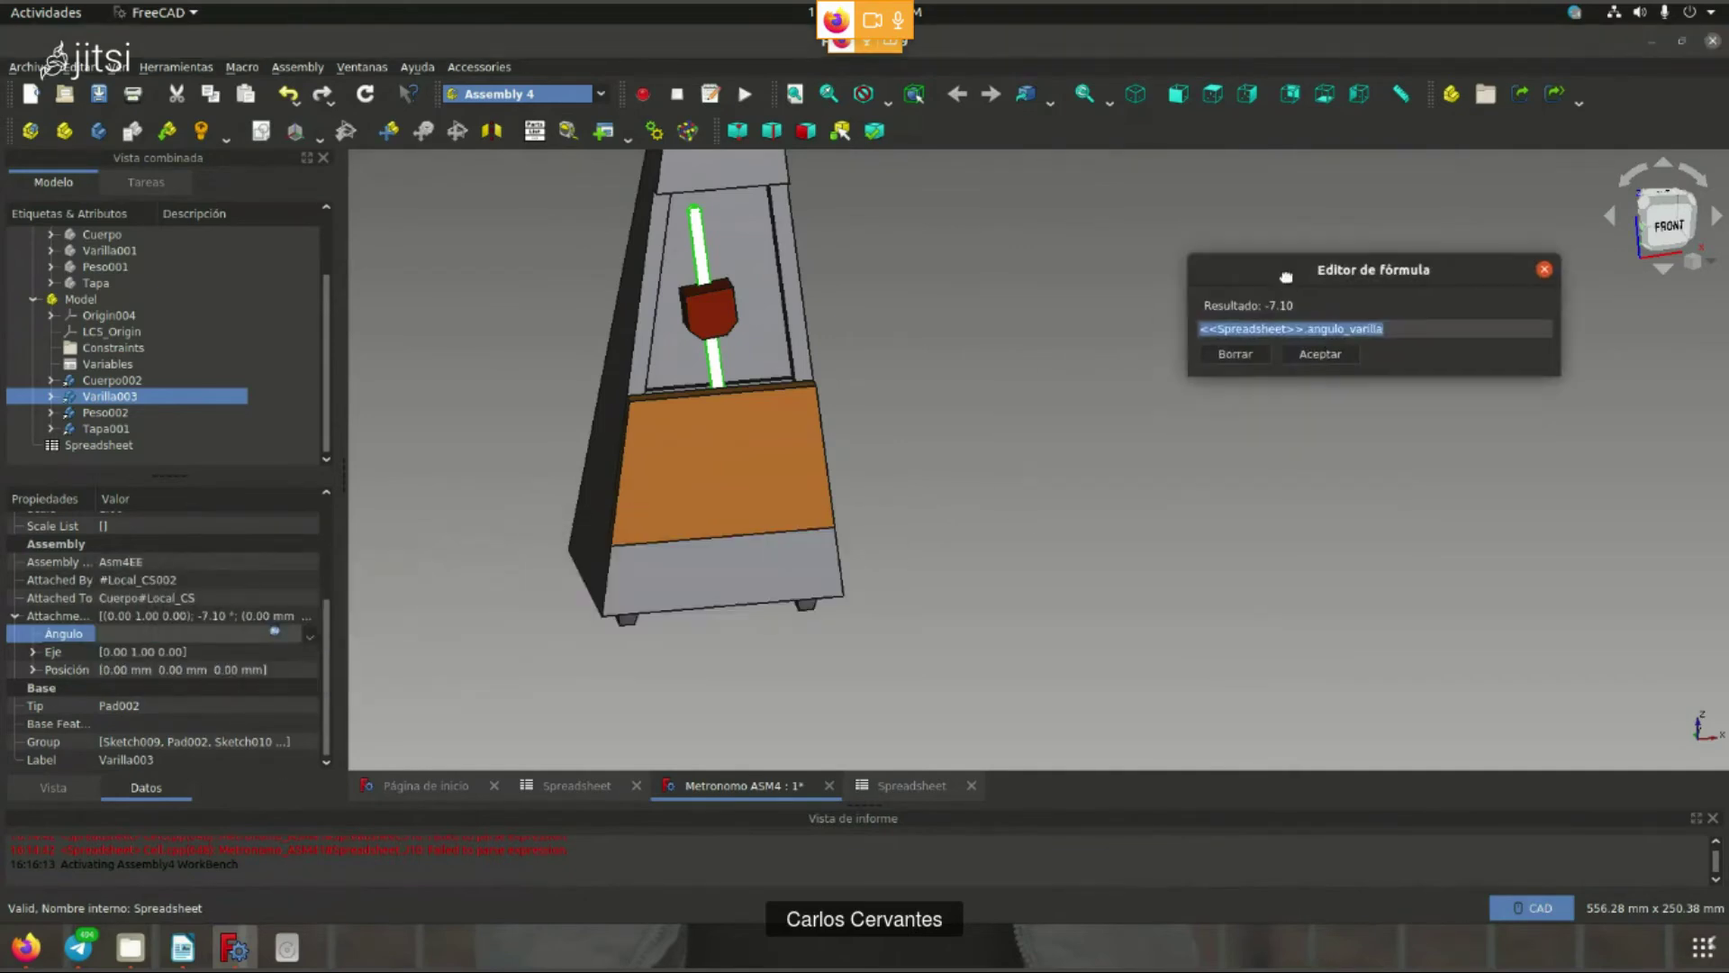
{"action": "left_click", "coordinate": [1234, 353]}
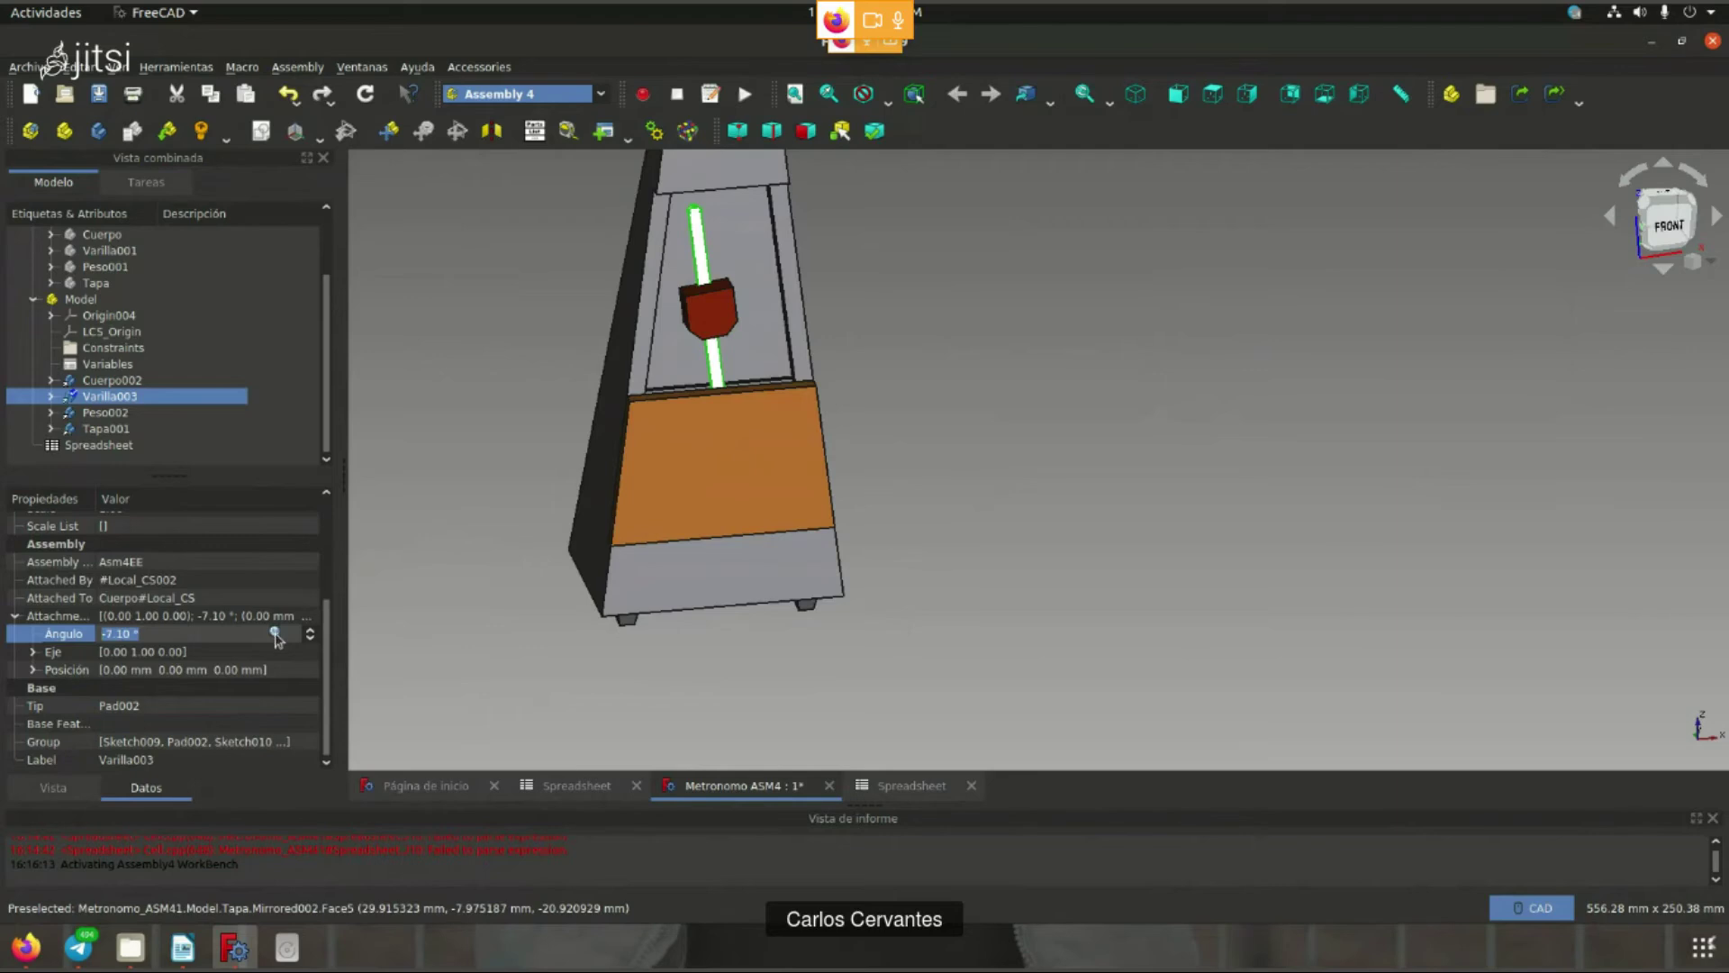
{"action": "left_click", "coordinate": [275, 631]}
{"action": "left_click_drag", "start_coordinate": [349, 577], "coordinate": [1272, 281]}
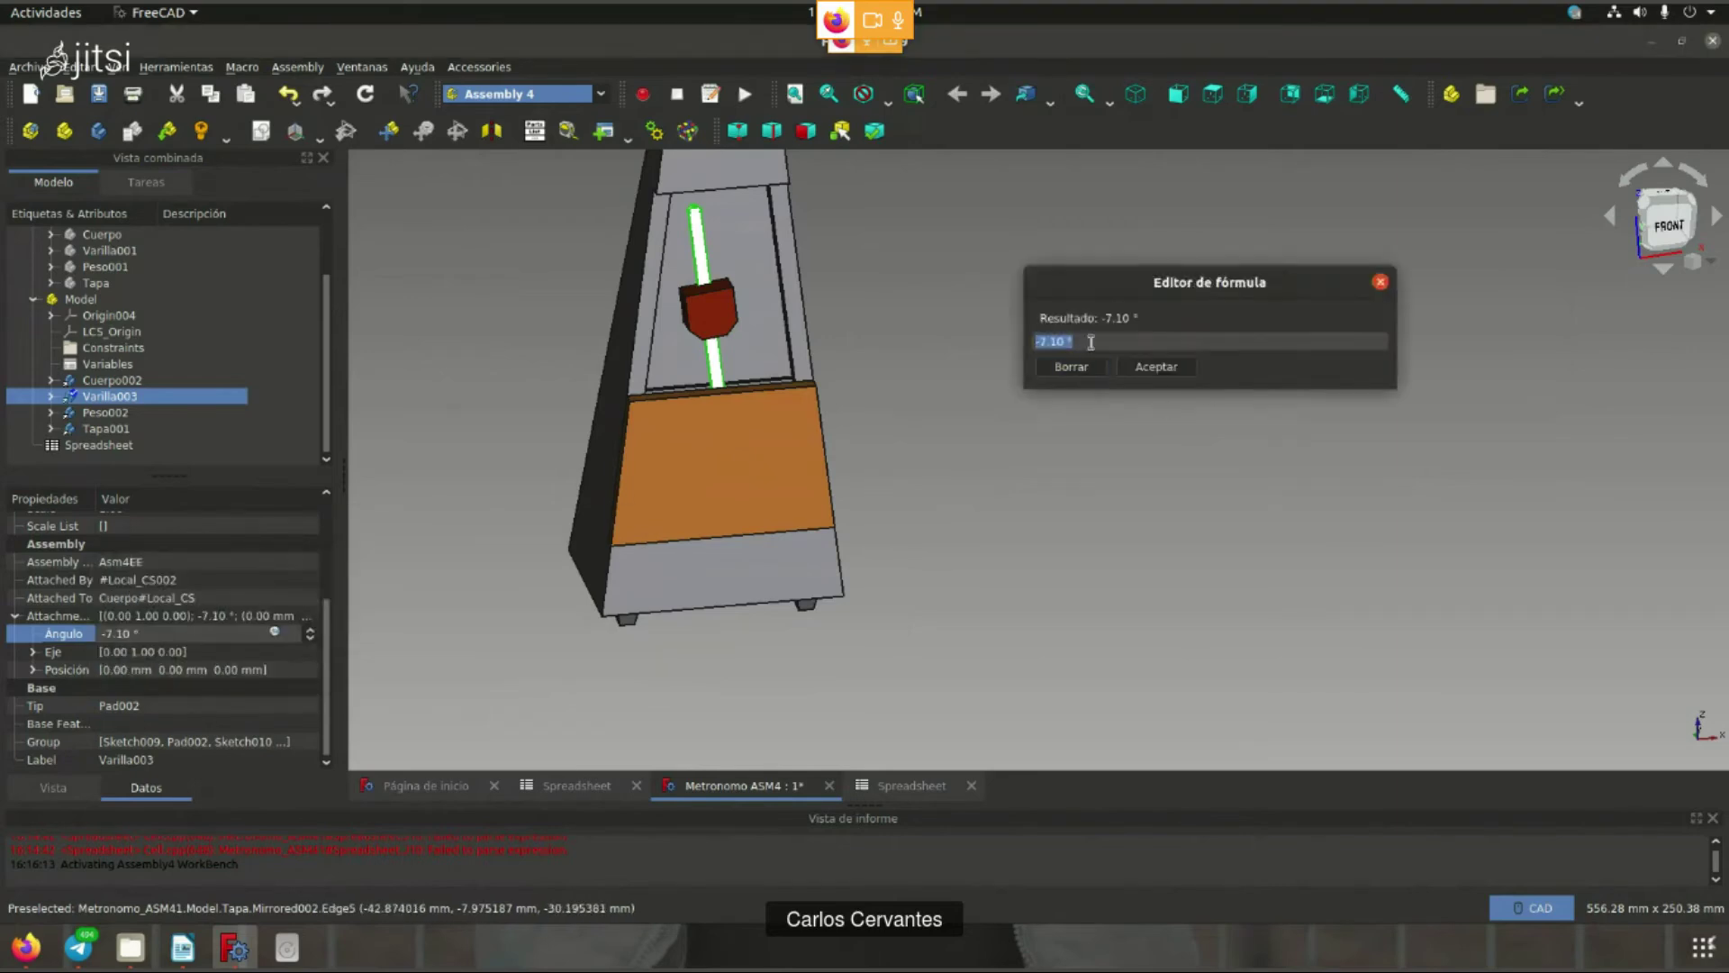
{"action": "left_click", "coordinate": [1072, 366]}
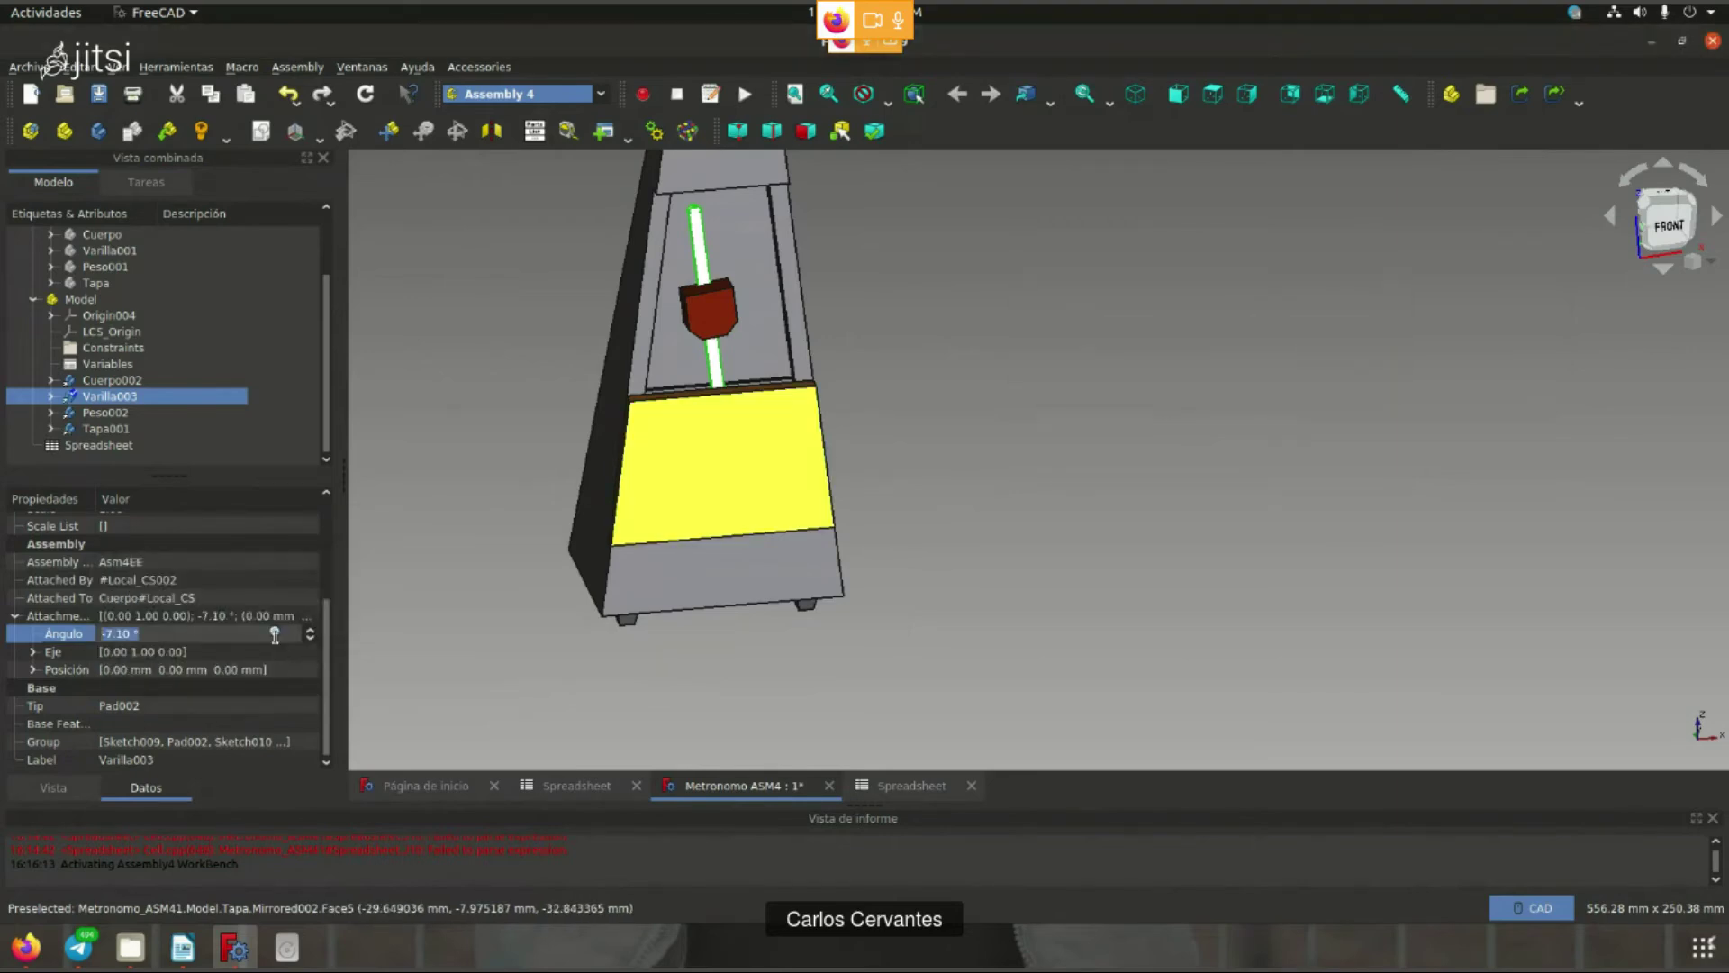
- Bind Varilla003's Angulo to <<Spreadsheet>>.angulo_varilla, then reopen Animate Assembly
{"action": "left_click", "coordinate": [275, 633]}
{"action": "type", "text": "spr"}
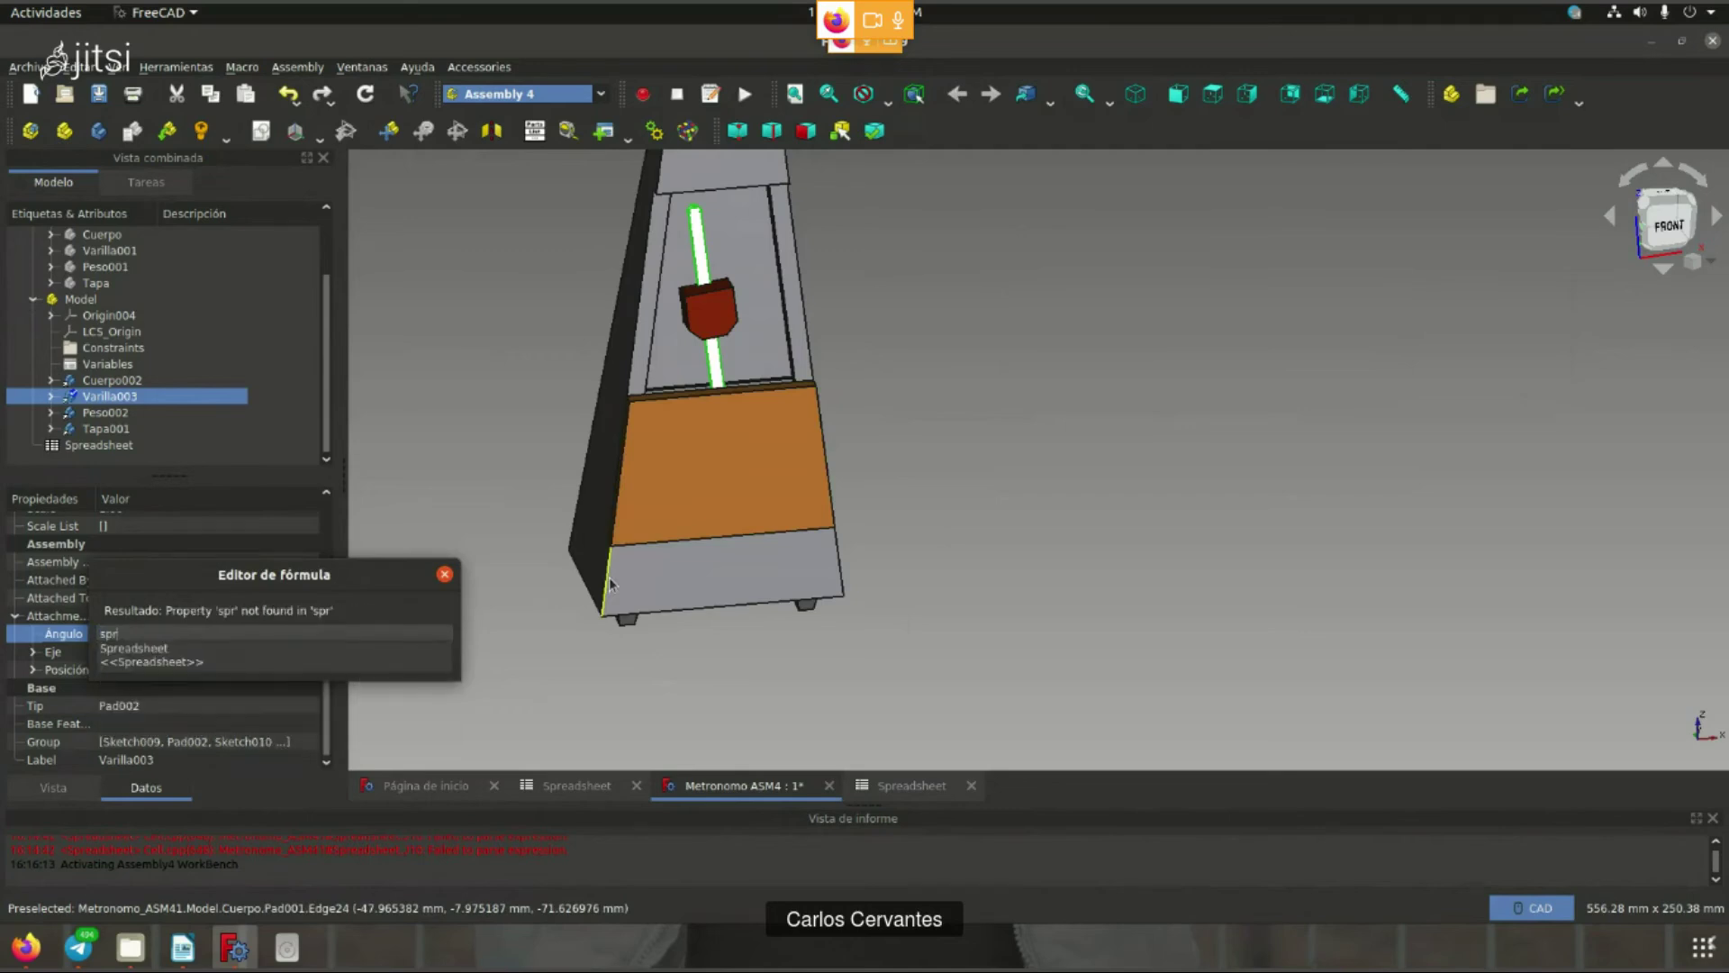
{"action": "left_click", "coordinate": [153, 662]}
{"action": "type", "text": "."}
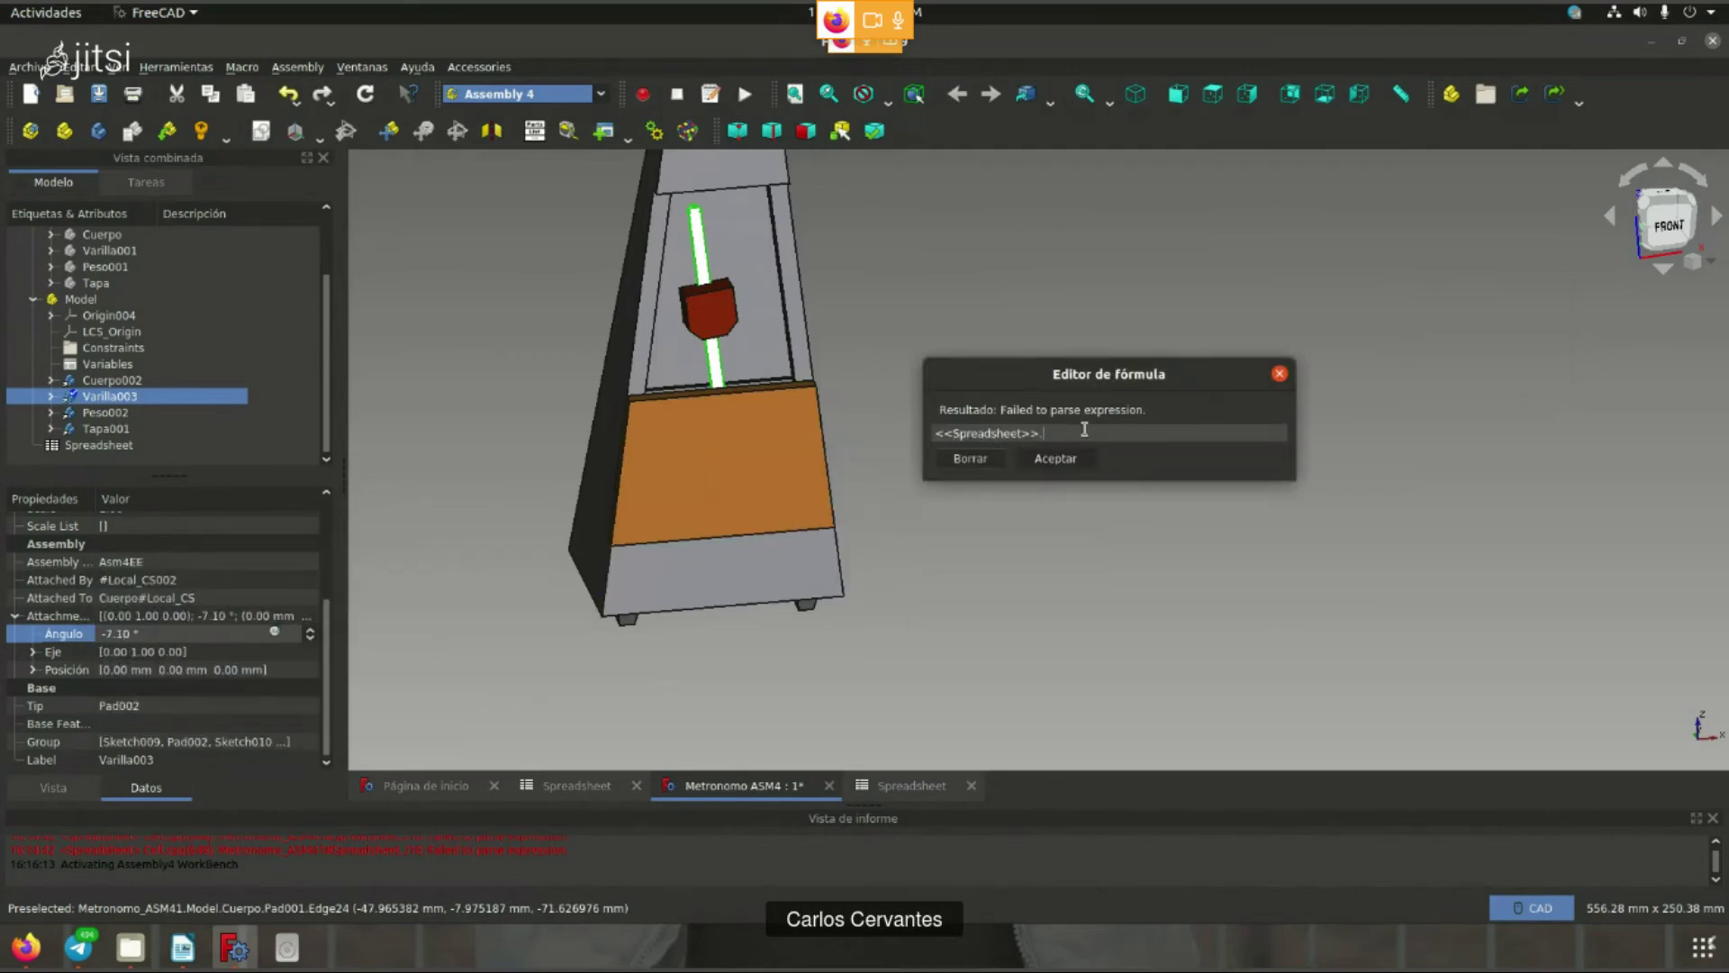
{"action": "type", "text": "ang"}
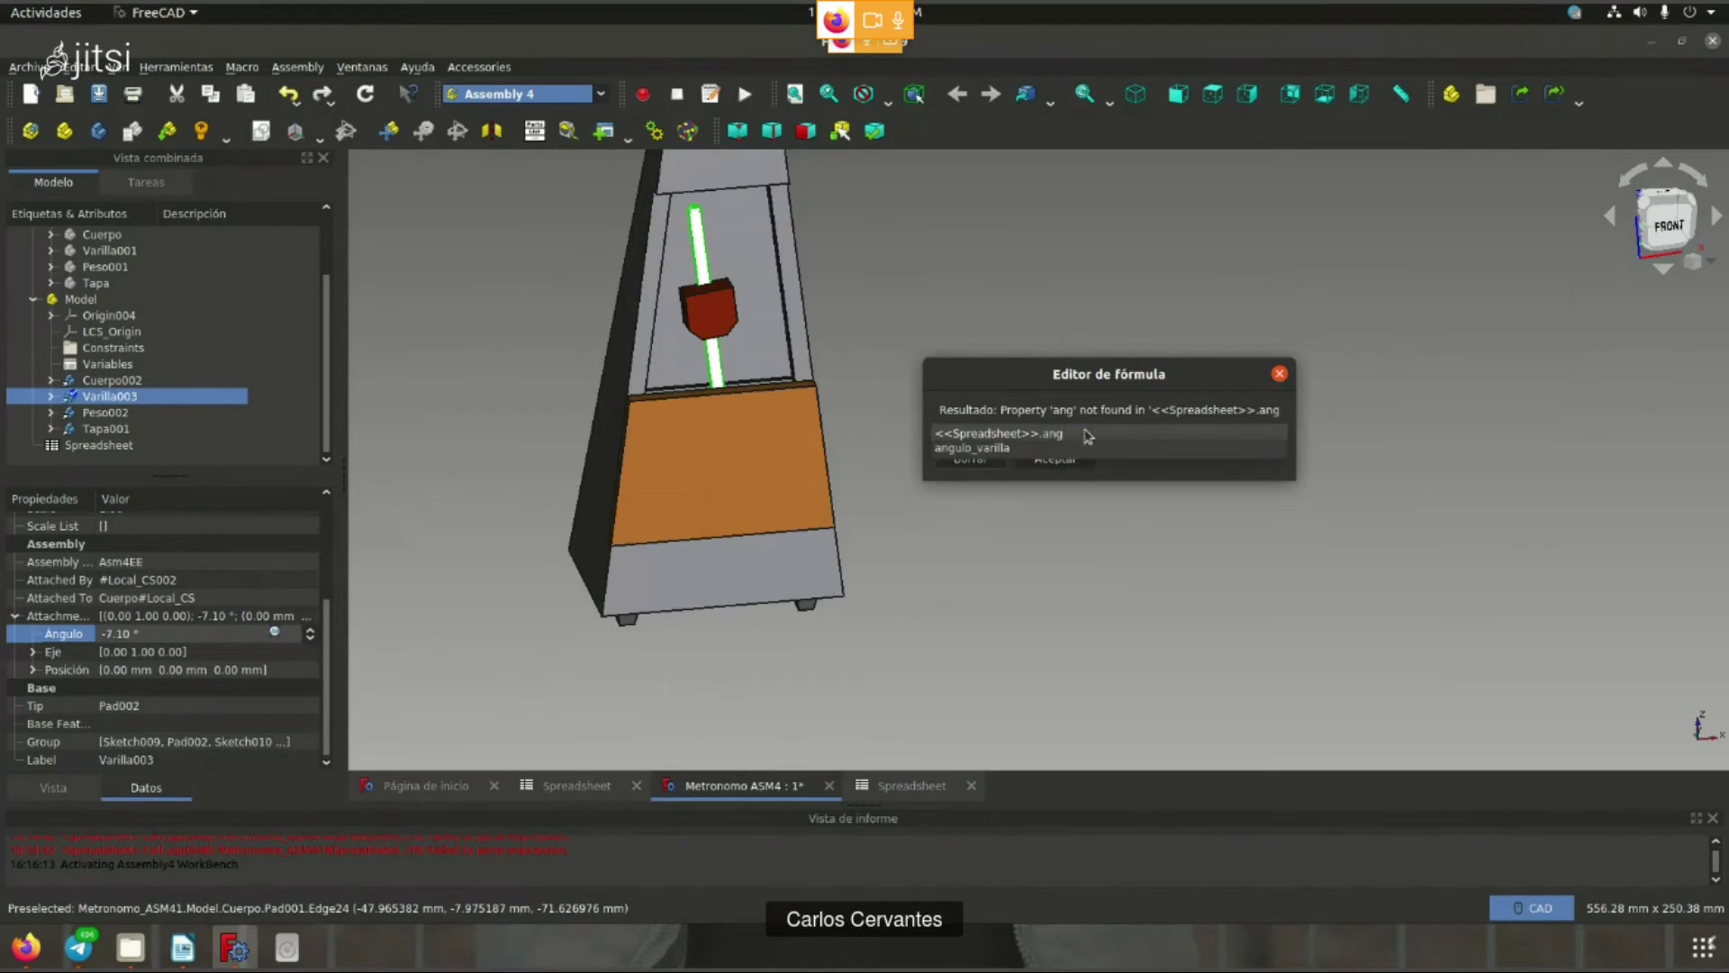
{"action": "left_click", "coordinate": [1002, 450]}
{"action": "left_click", "coordinate": [1055, 461]}
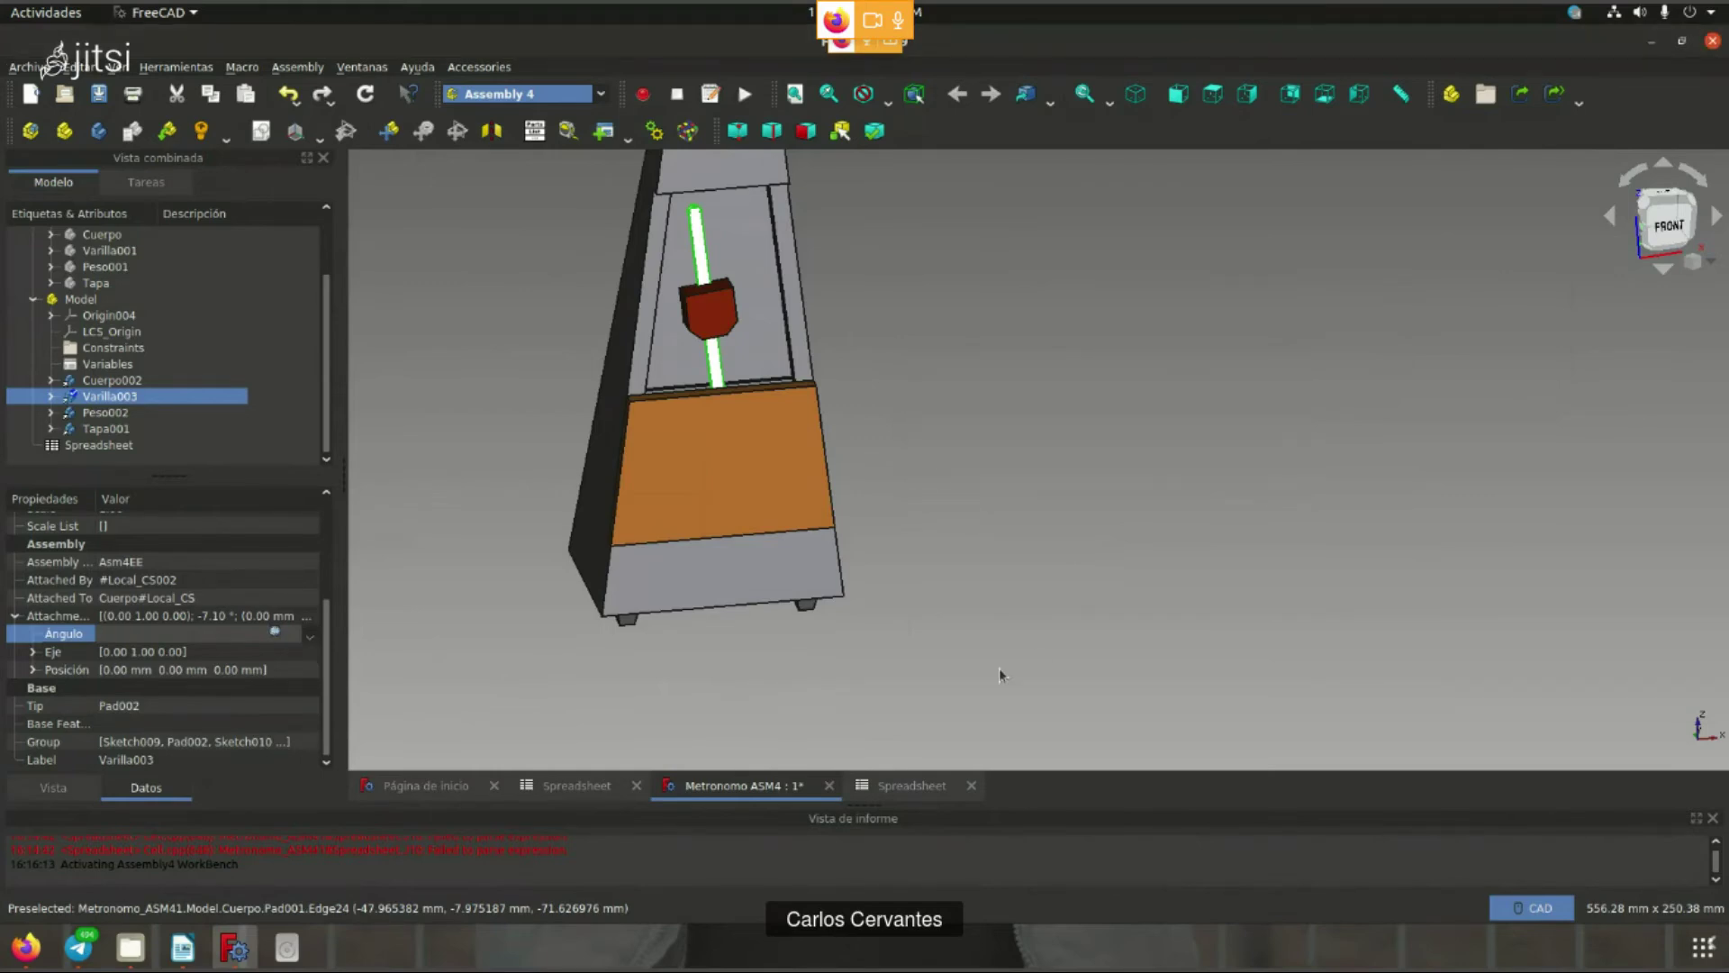
{"action": "left_click", "coordinate": [603, 131]}
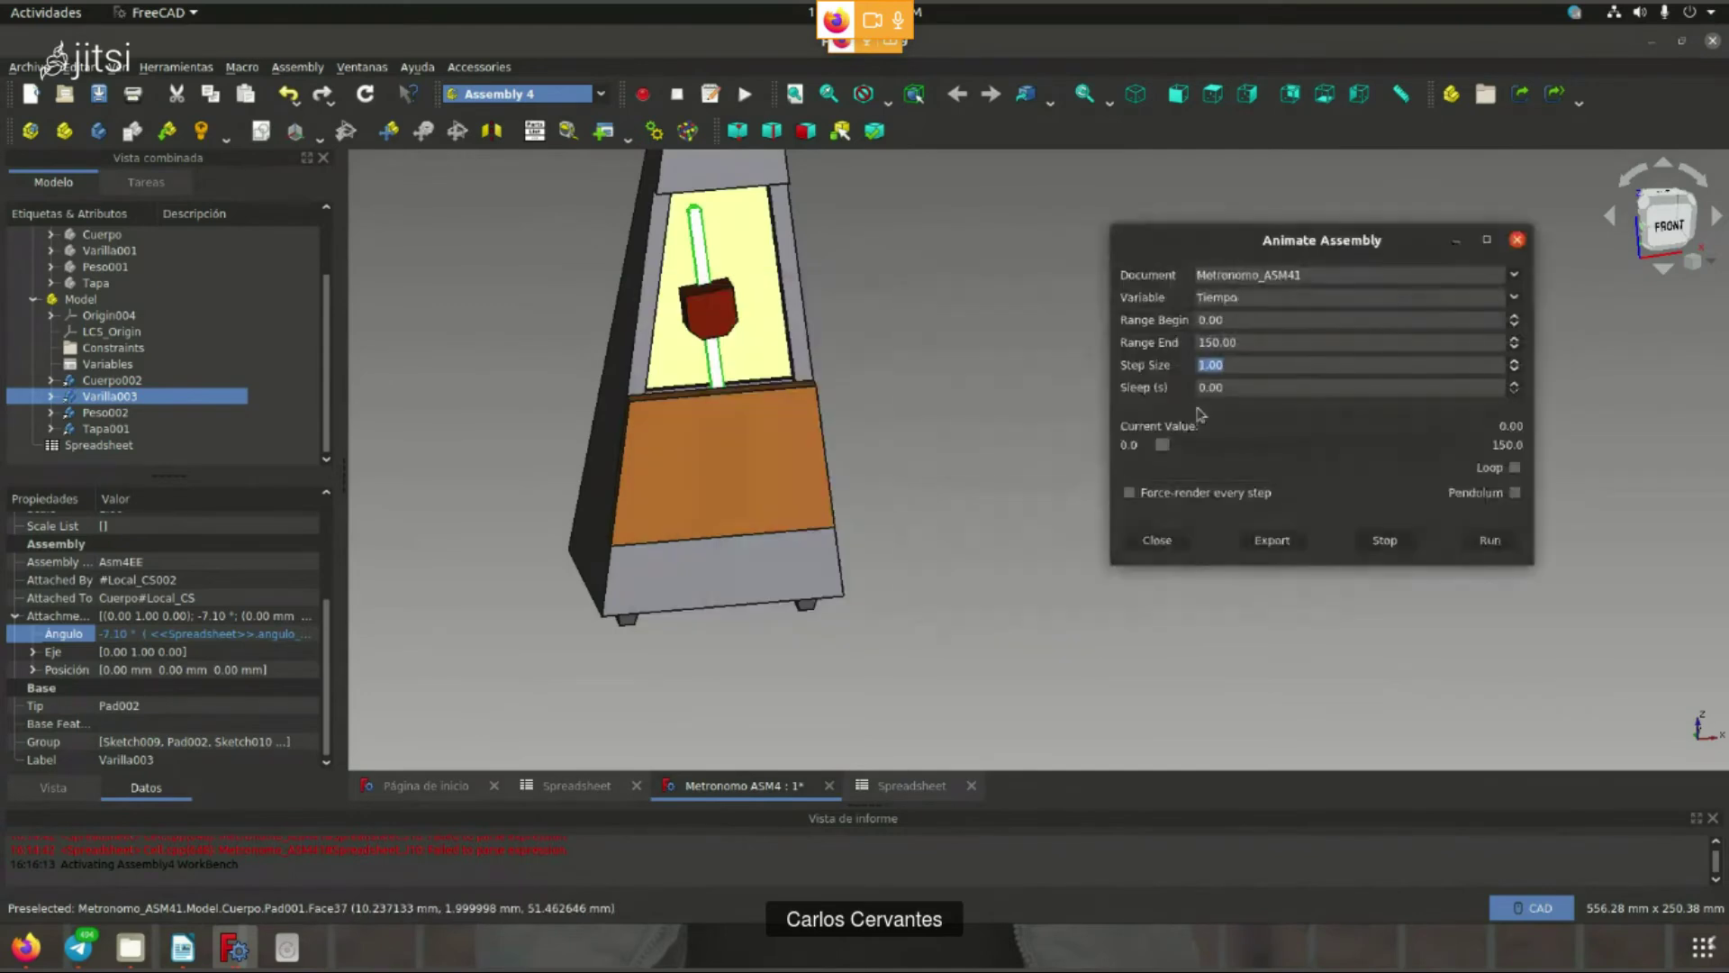
- Run the metronome animation, then stop it
{"action": "left_click", "coordinate": [1162, 445]}
{"action": "left_click", "coordinate": [1486, 540]}
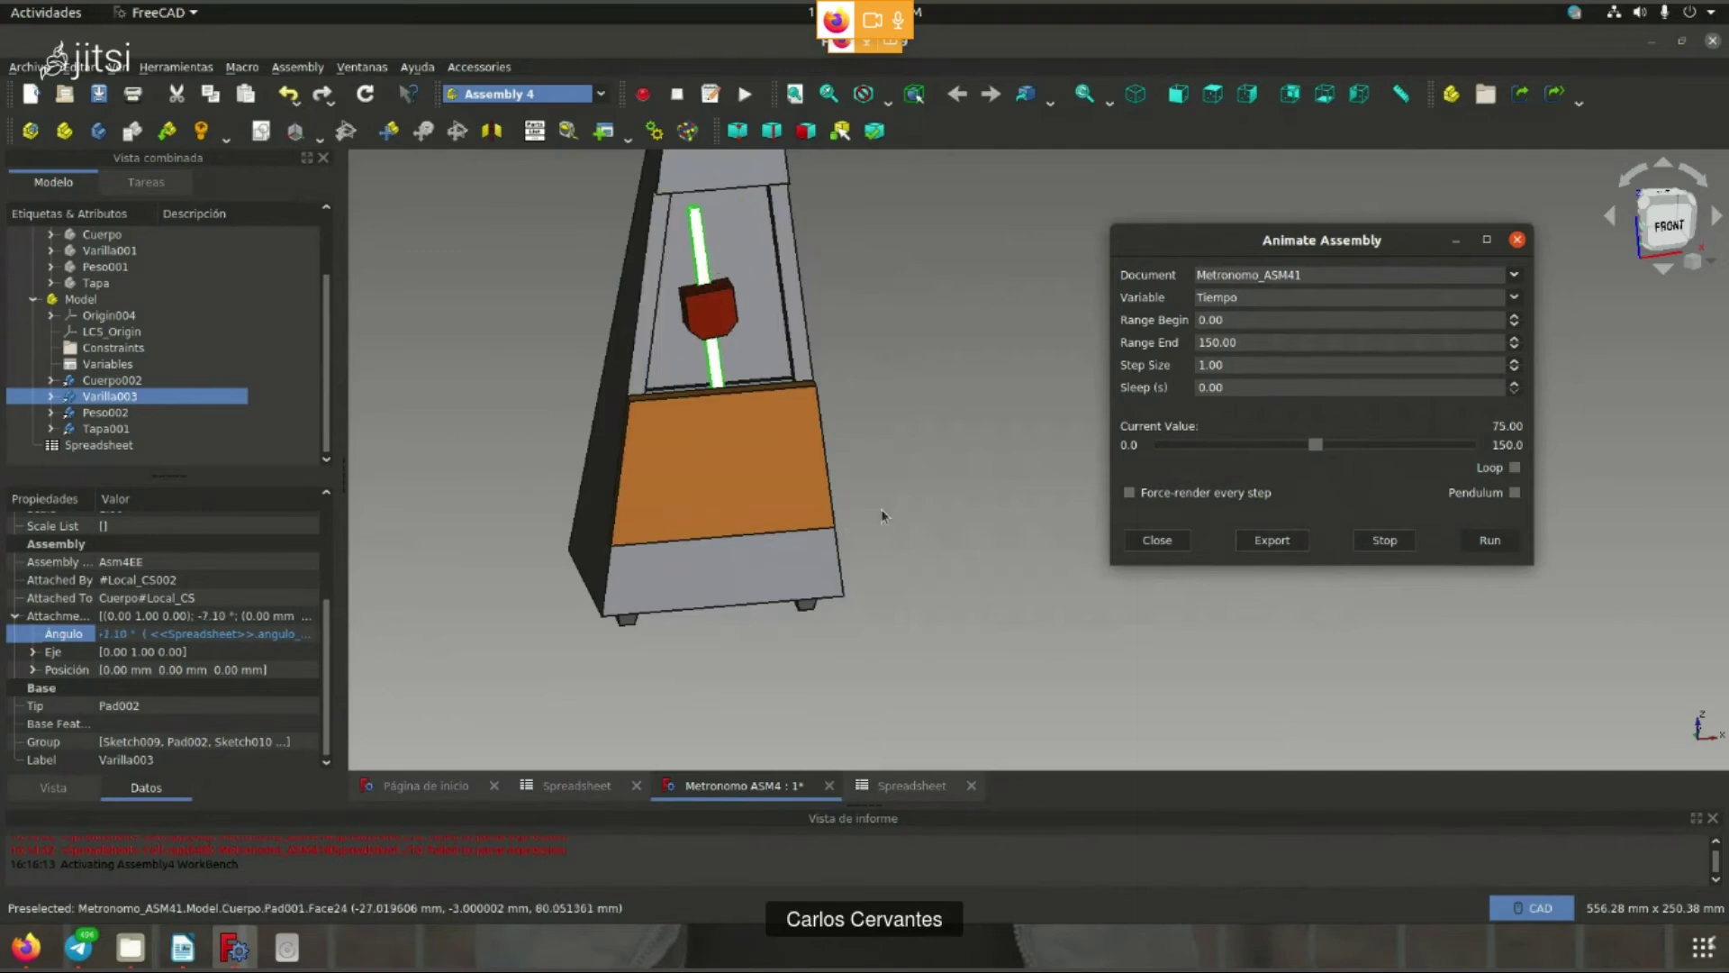
{"action": "left_click", "coordinate": [1364, 540]}
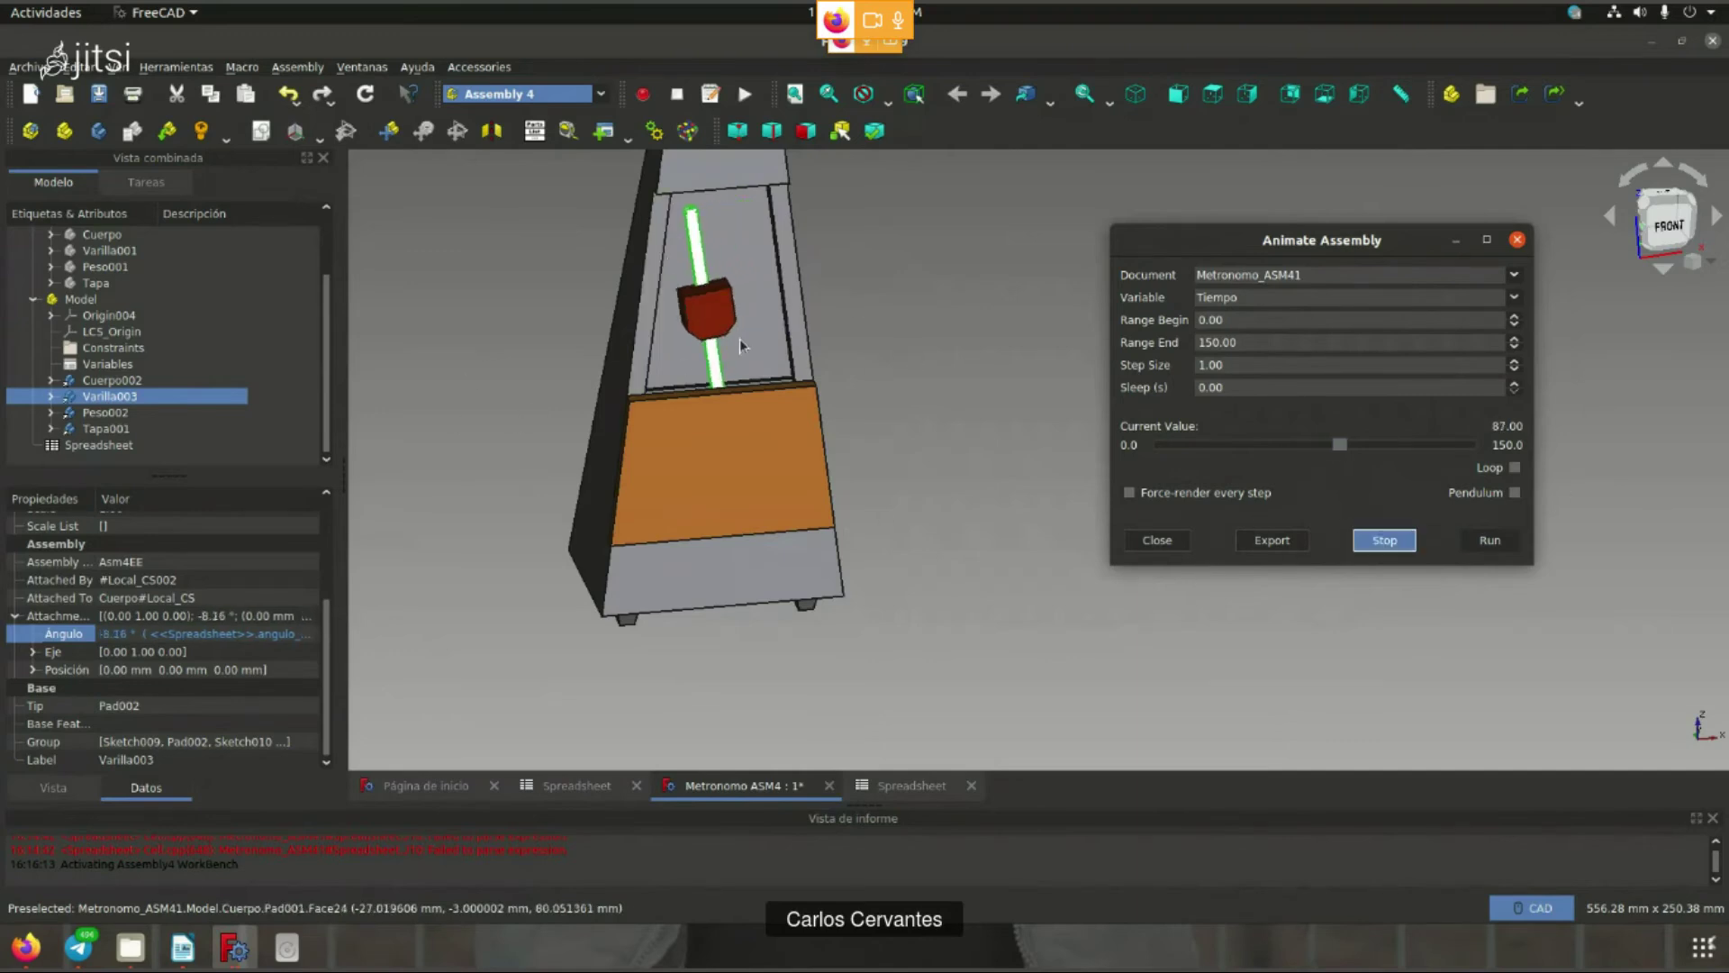
{"action": "left_click", "coordinate": [1387, 543]}
- Scrub the Current Value slider back and forth, leaving the rod at -0.57°, then close the dialog
{"action": "left_click_drag", "start_coordinate": [1362, 445], "coordinate": [1212, 454]}
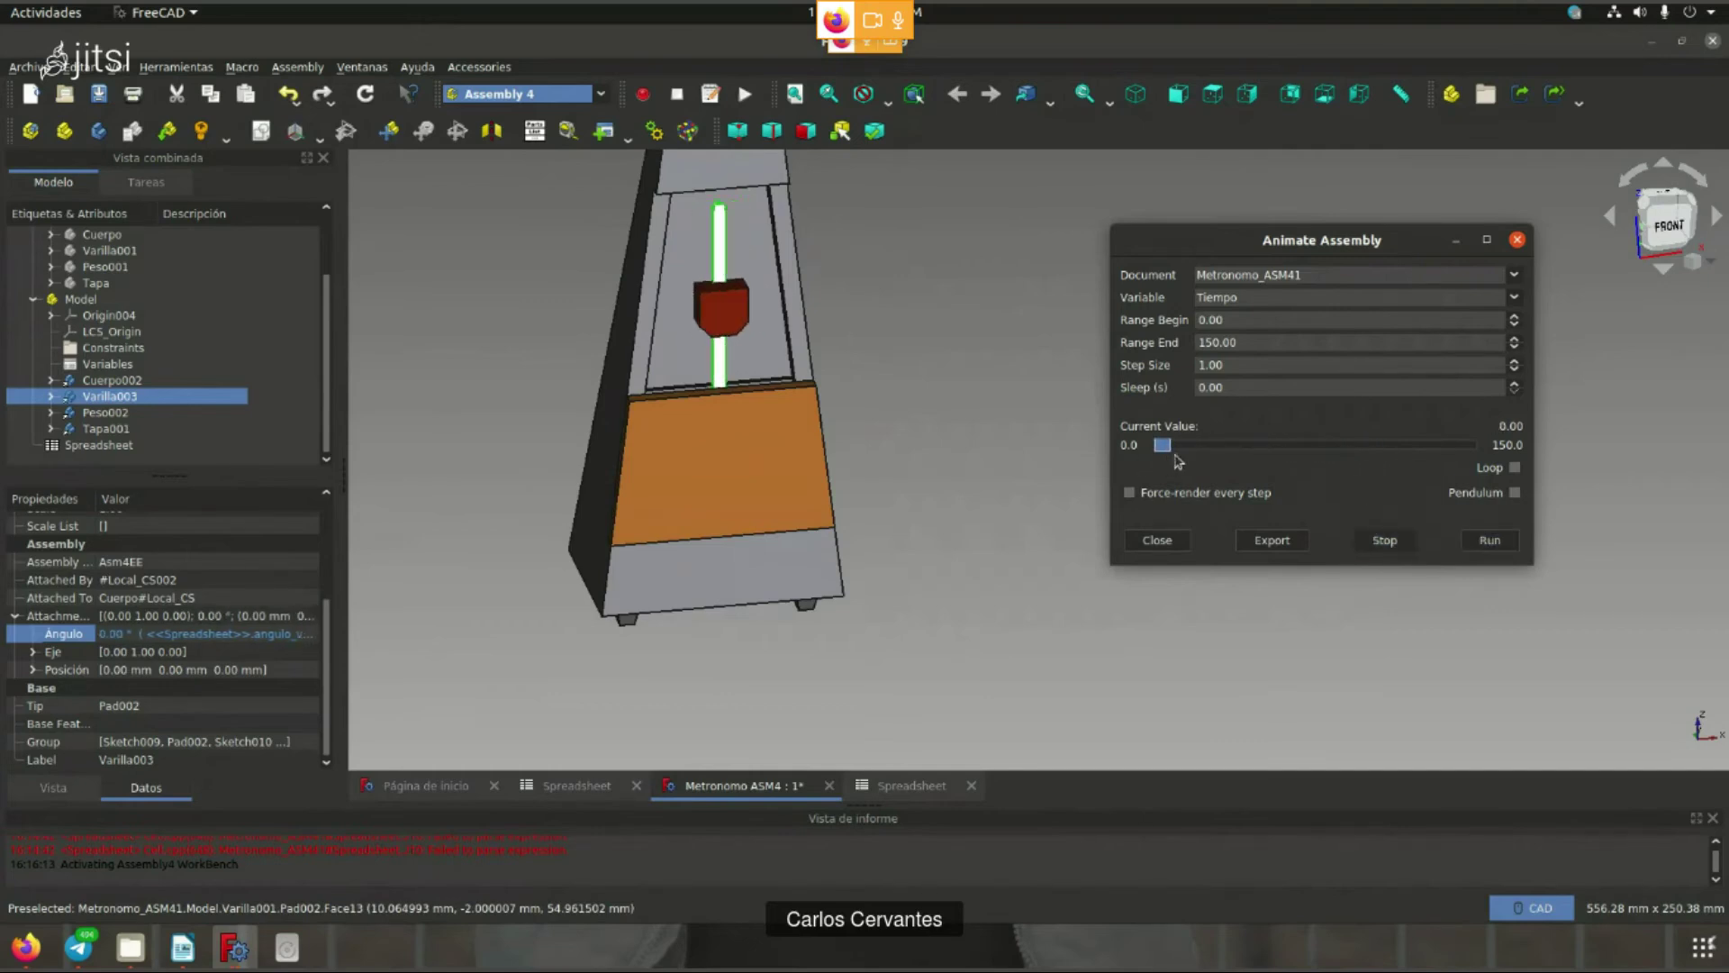
{"action": "scroll", "coordinate": [707, 226], "scroll_direction": "up", "scroll_amount": 5}
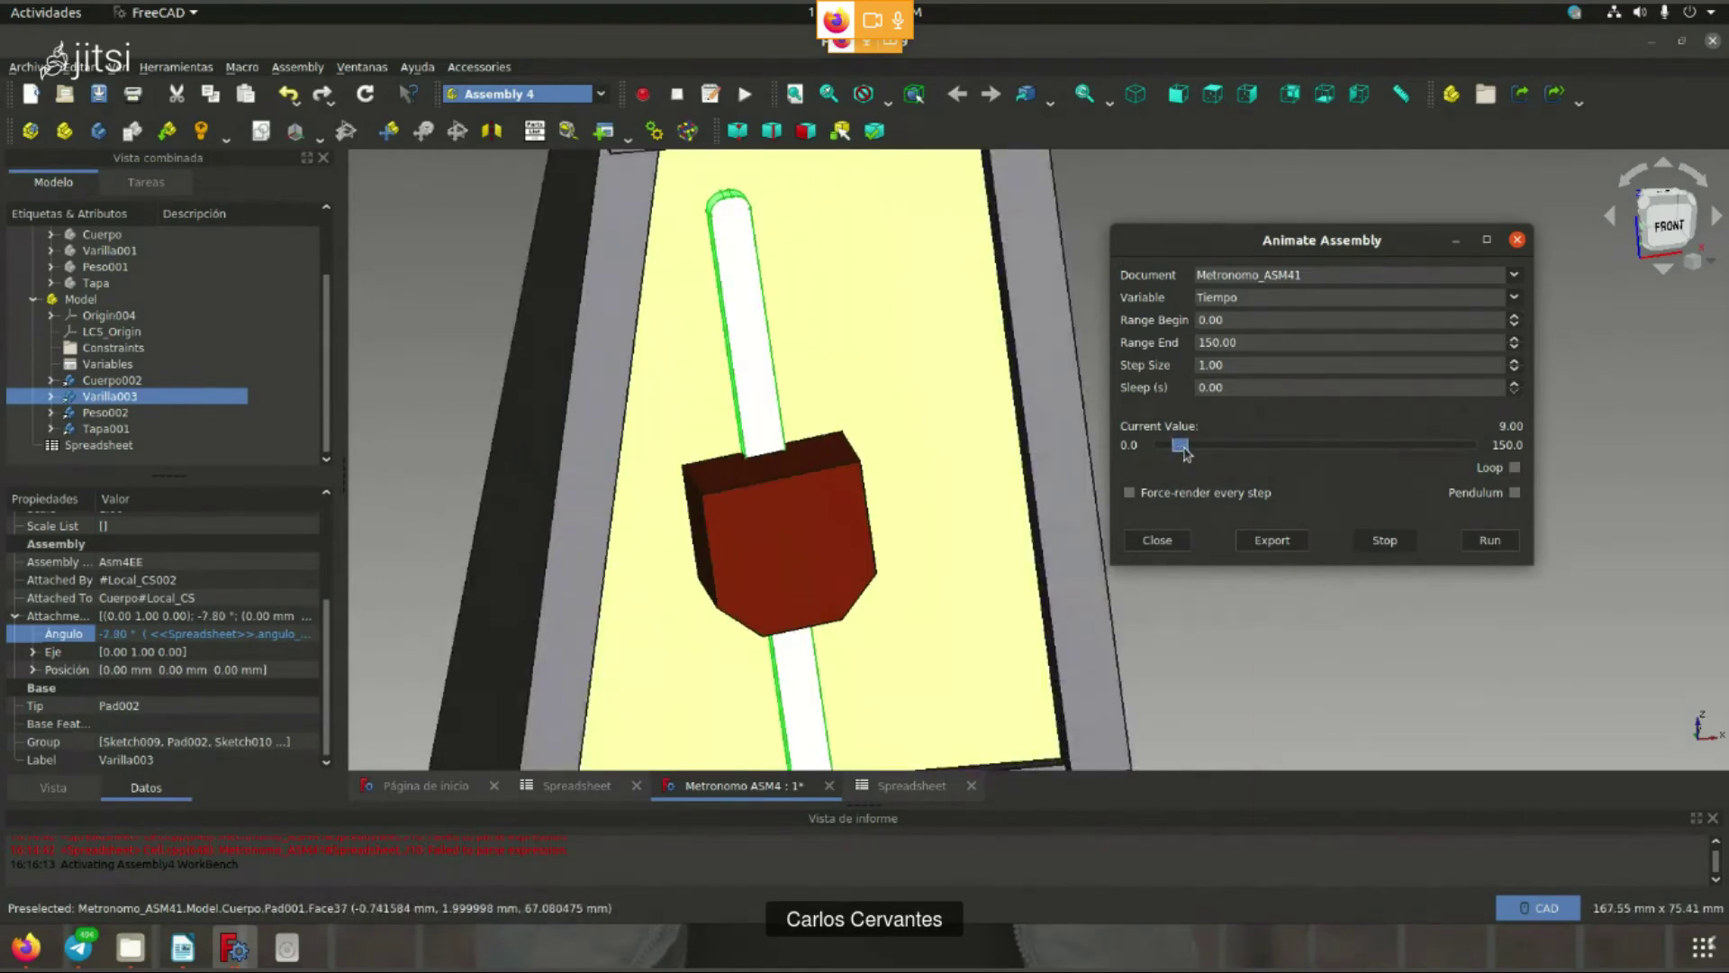
{"action": "left_click_drag", "start_coordinate": [1183, 454], "coordinate": [1177, 454]}
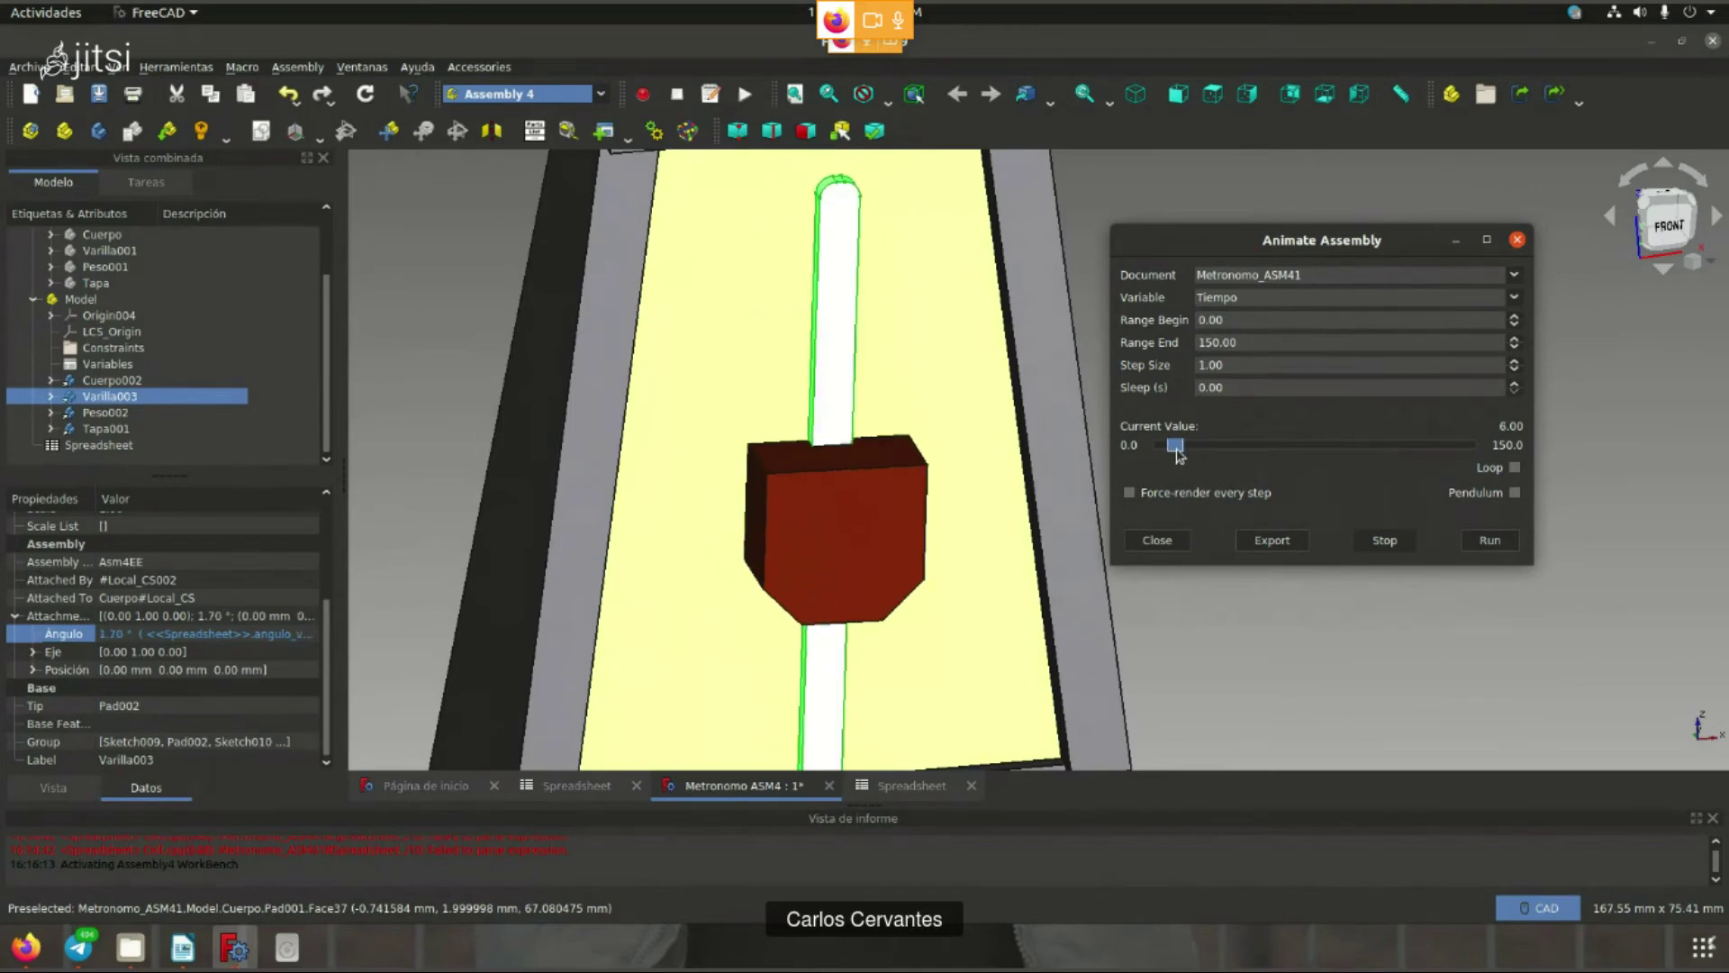
{"action": "mouse_move", "coordinate": [1177, 454]}
{"action": "left_mouse_down"}
{"action": "mouse_move", "coordinate": [1227, 455]}
{"action": "mouse_move", "coordinate": [1155, 451]}
{"action": "mouse_move", "coordinate": [1280, 445]}
{"action": "left_mouse_up"}
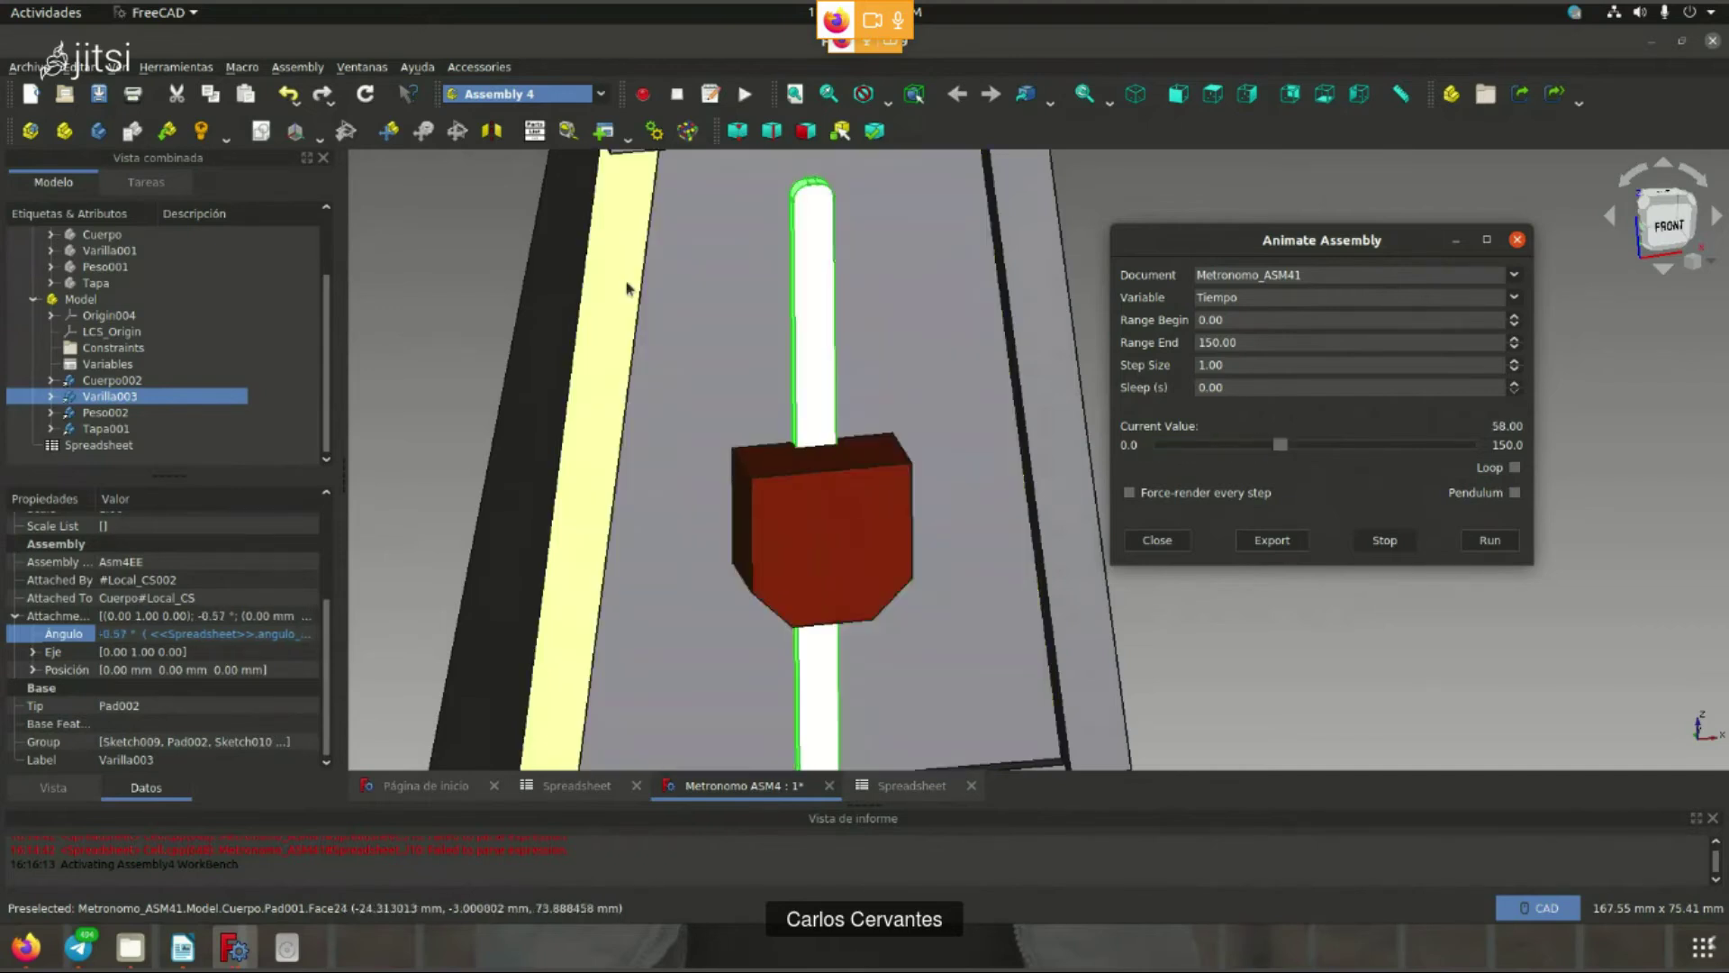
{"action": "scroll", "coordinate": [712, 272], "scroll_direction": "down", "scroll_amount": 5}
{"action": "scroll", "coordinate": [878, 316], "scroll_direction": "up", "scroll_amount": 1}
{"action": "scroll", "coordinate": [903, 456], "scroll_direction": "up", "scroll_amount": 2}
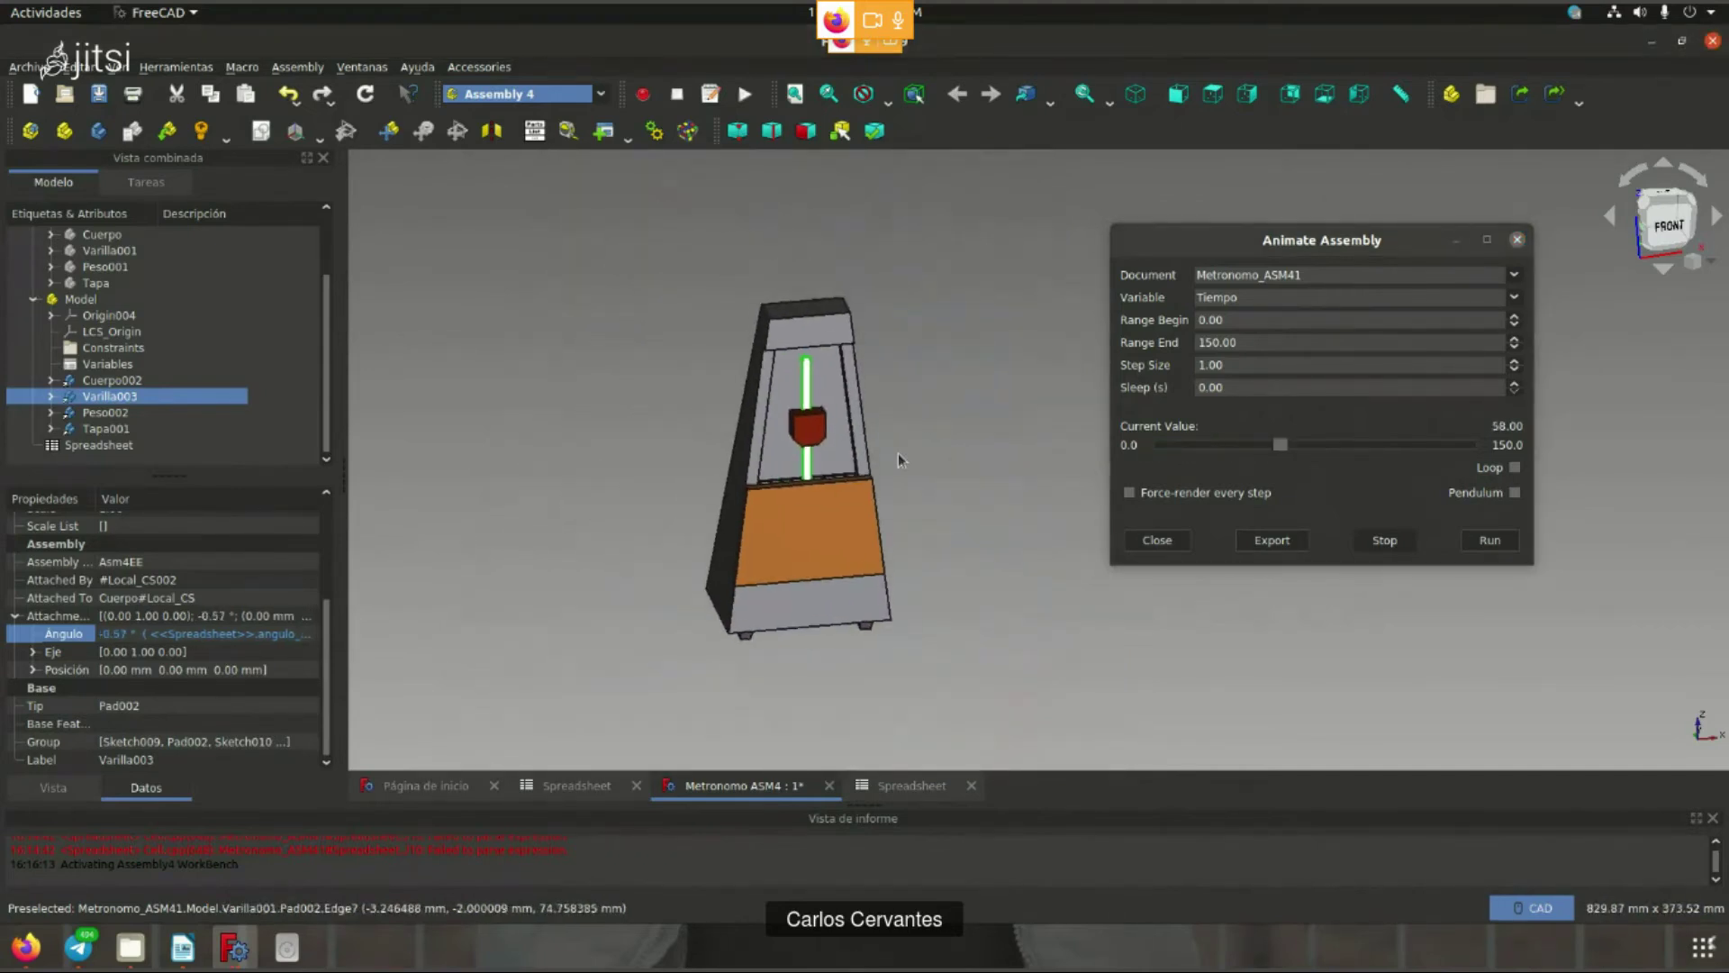
{"action": "scroll", "coordinate": [903, 459], "scroll_direction": "up", "scroll_amount": 3}
{"action": "left_click", "coordinate": [1157, 539]}
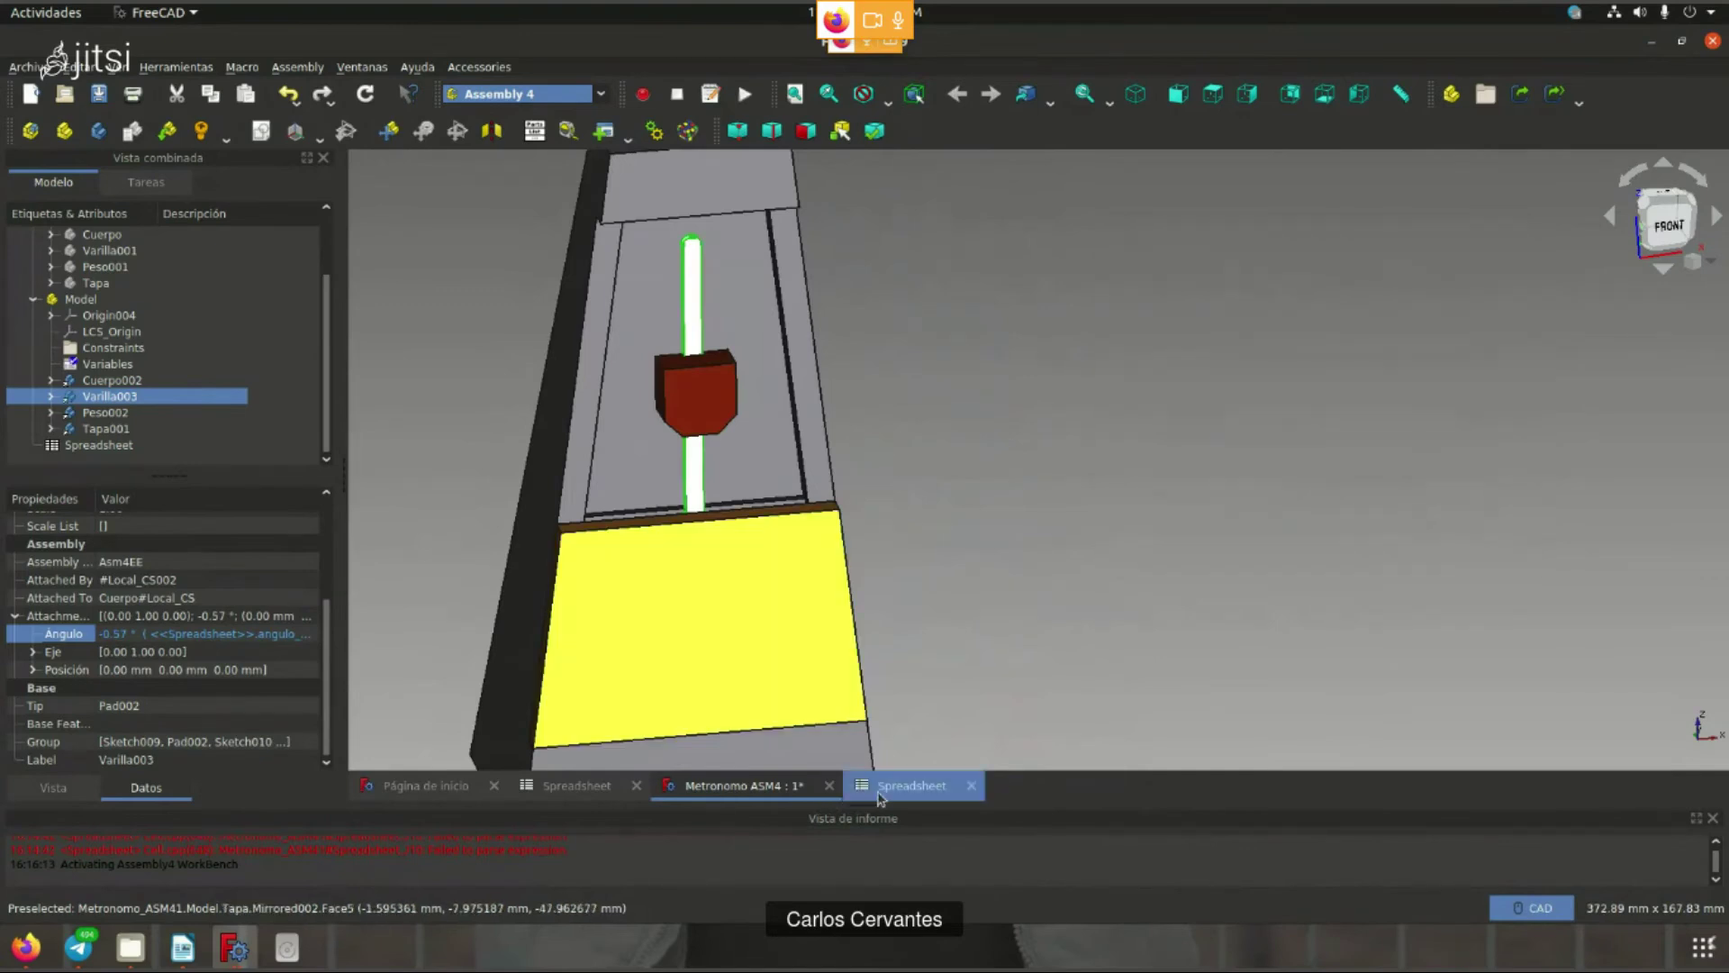
- Check the weight position in E5 and the tempo formula in H5 in the Spreadsheet
{"action": "left_click", "coordinate": [912, 785]}
{"action": "left_click", "coordinate": [813, 410]}
{"action": "key", "text": "Up"}
{"action": "key", "text": "Up"}
{"action": "key", "text": "Up"}
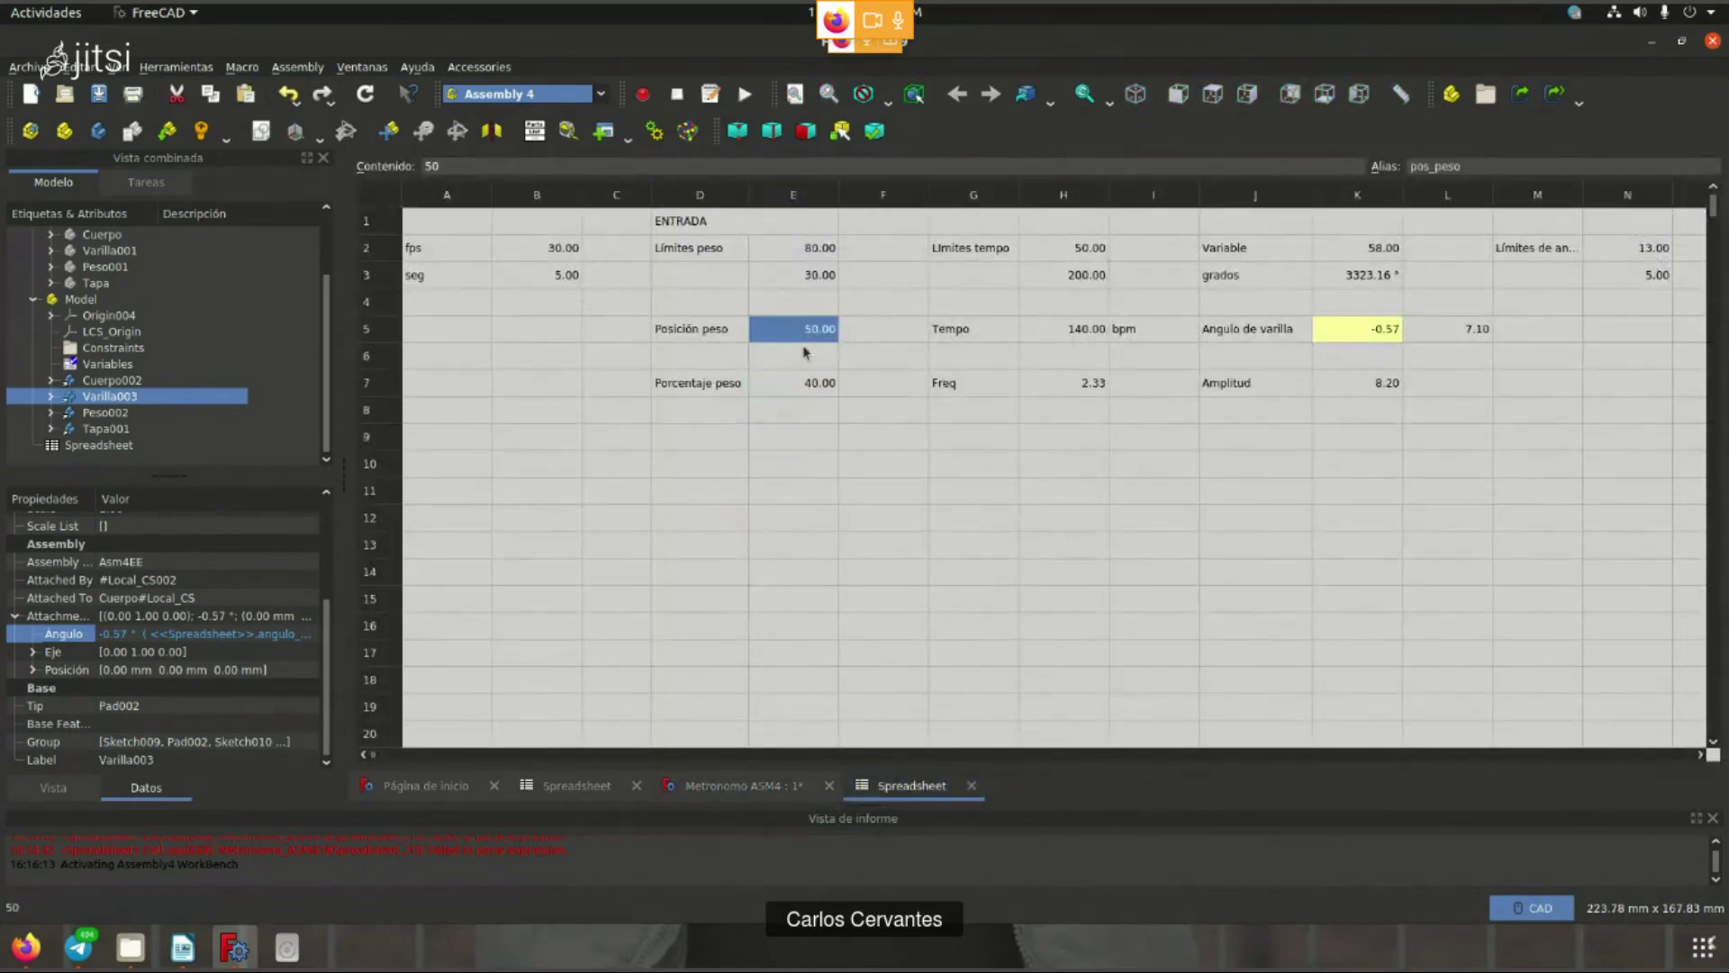
{"action": "left_click", "coordinate": [1094, 330]}
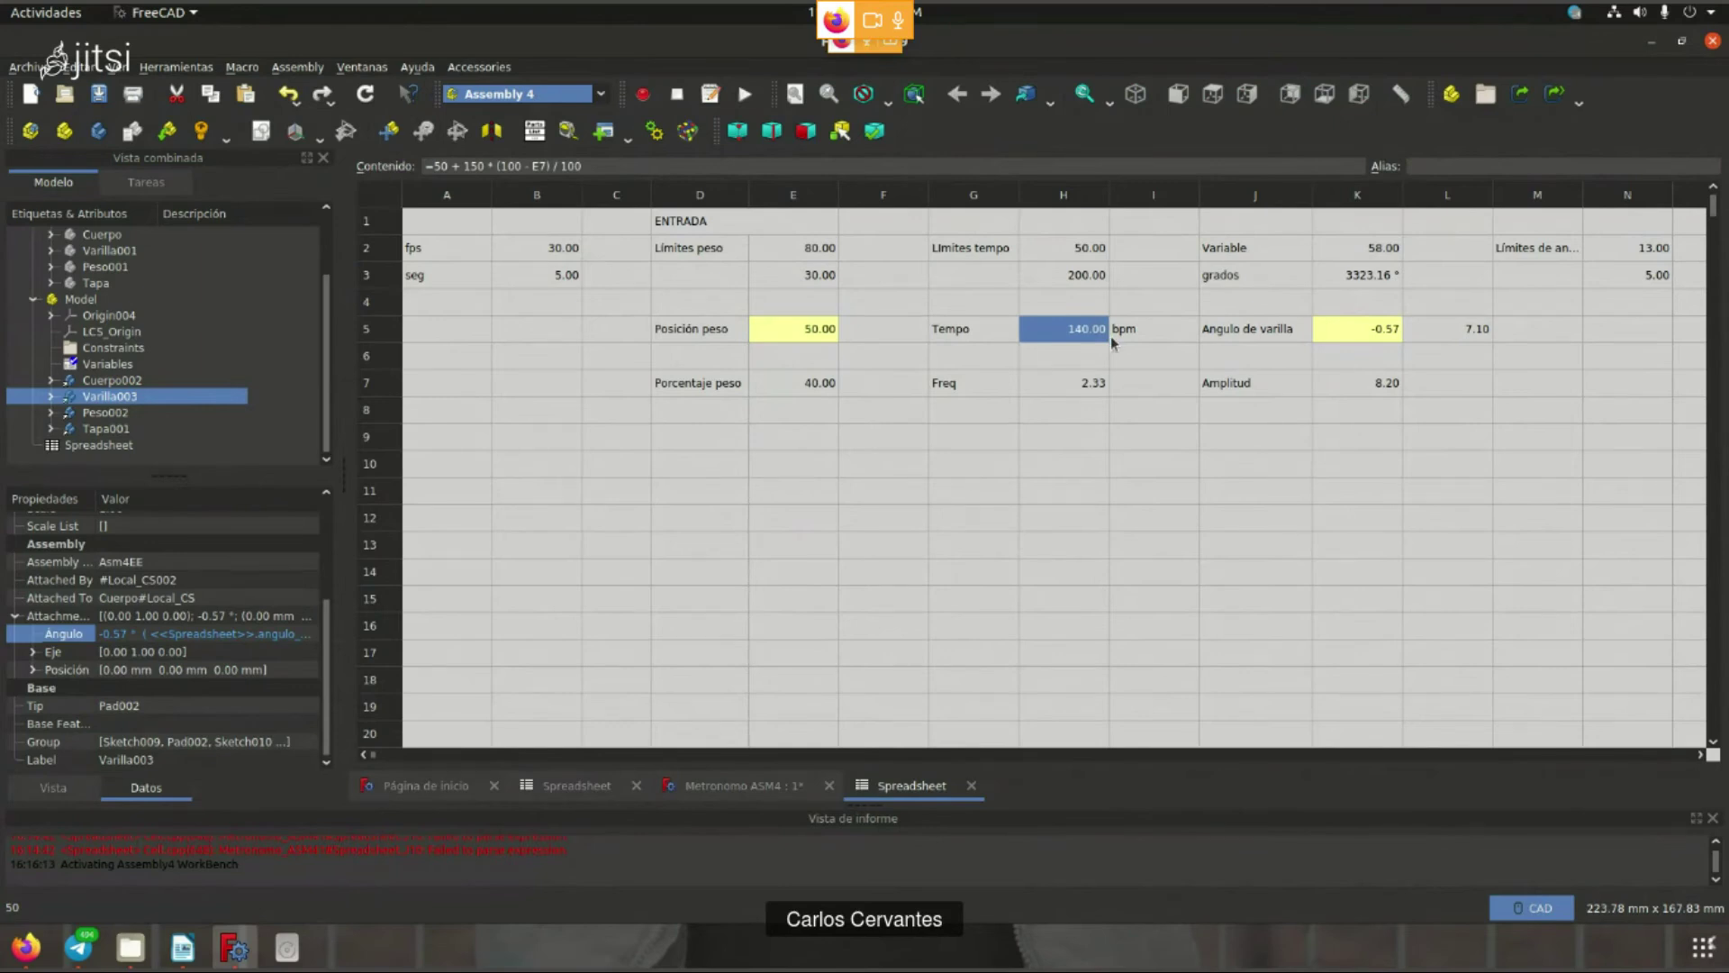
{"action": "left_click", "coordinate": [734, 785]}
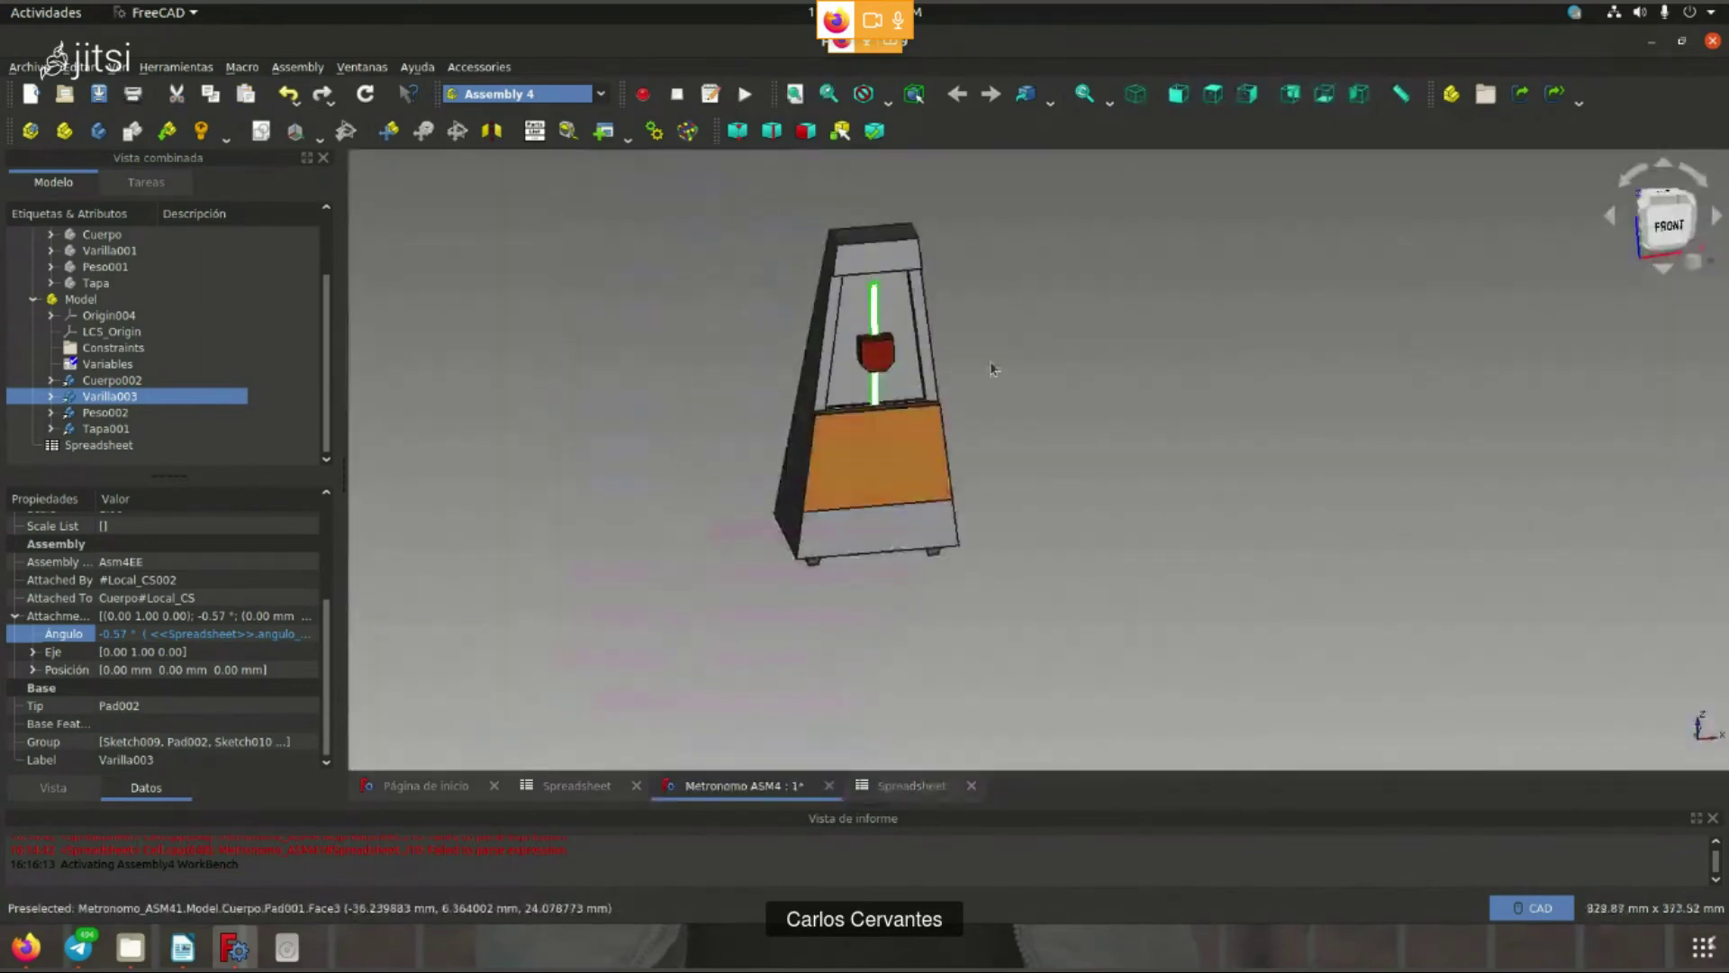
- Back in Metronomo ASM4, reopen Animate Assembly beside the metronome model
{"action": "scroll", "coordinate": [1154, 424], "scroll_direction": "up", "scroll_amount": 4}
{"action": "scroll", "coordinate": [1148, 465], "scroll_direction": "down", "scroll_amount": 2}
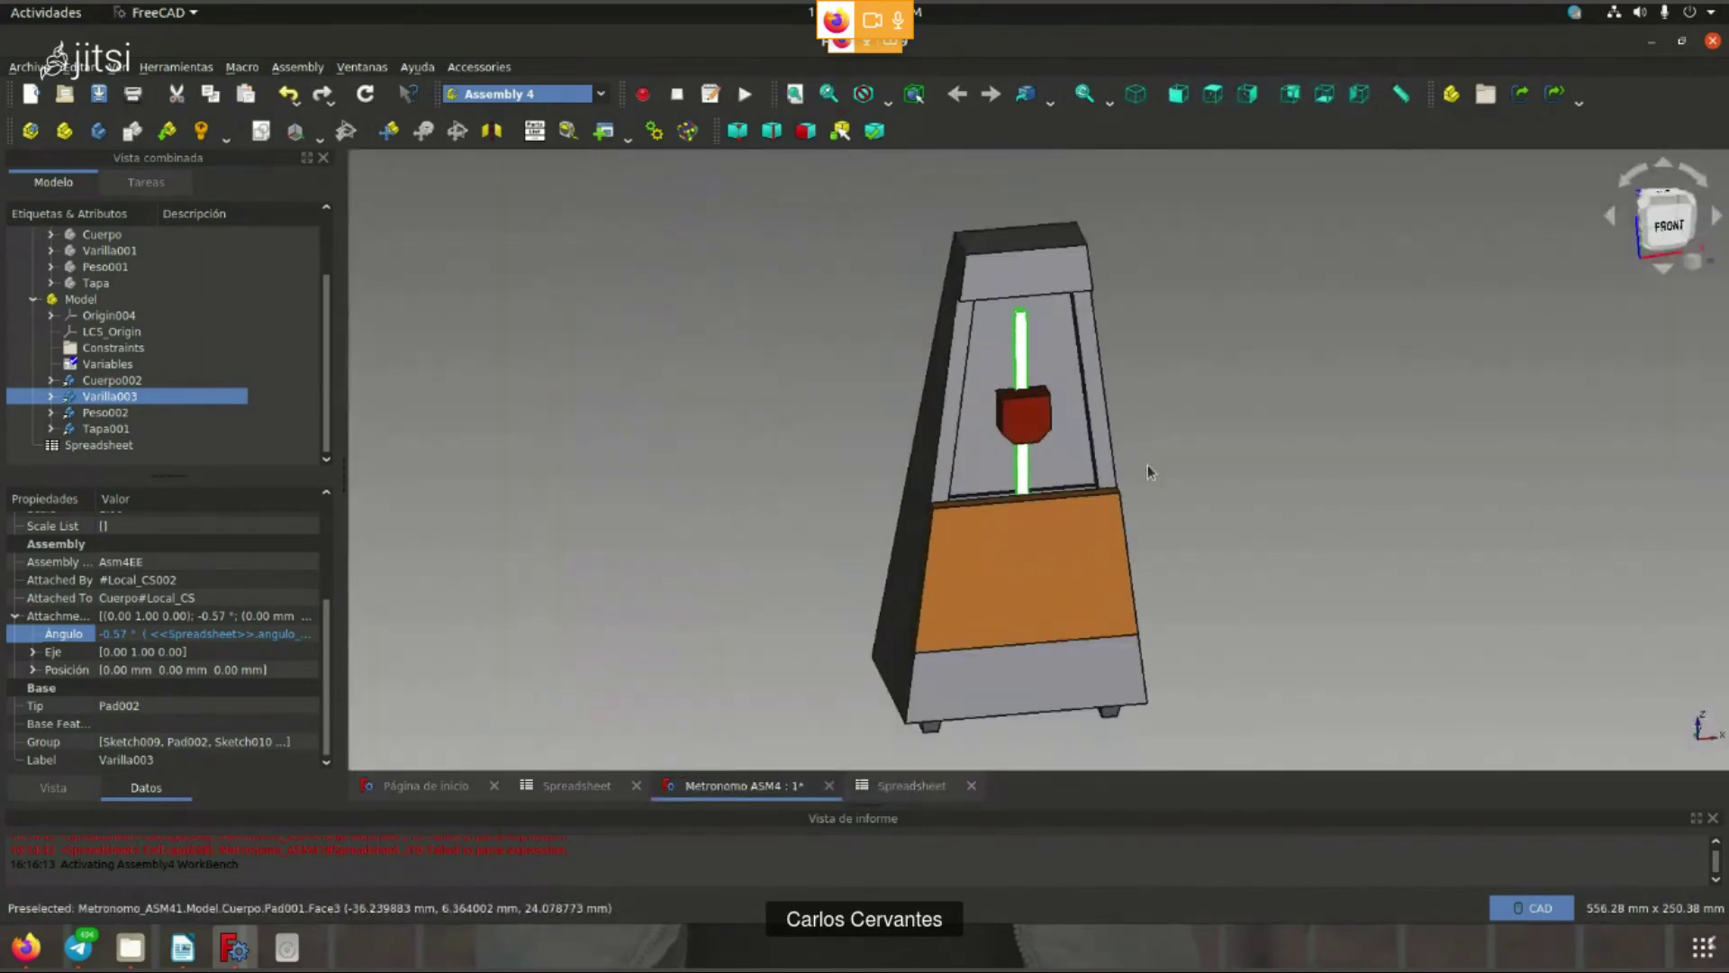
{"action": "middle_click_drag", "start_coordinate": [1176, 472], "coordinate": [1151, 448]}
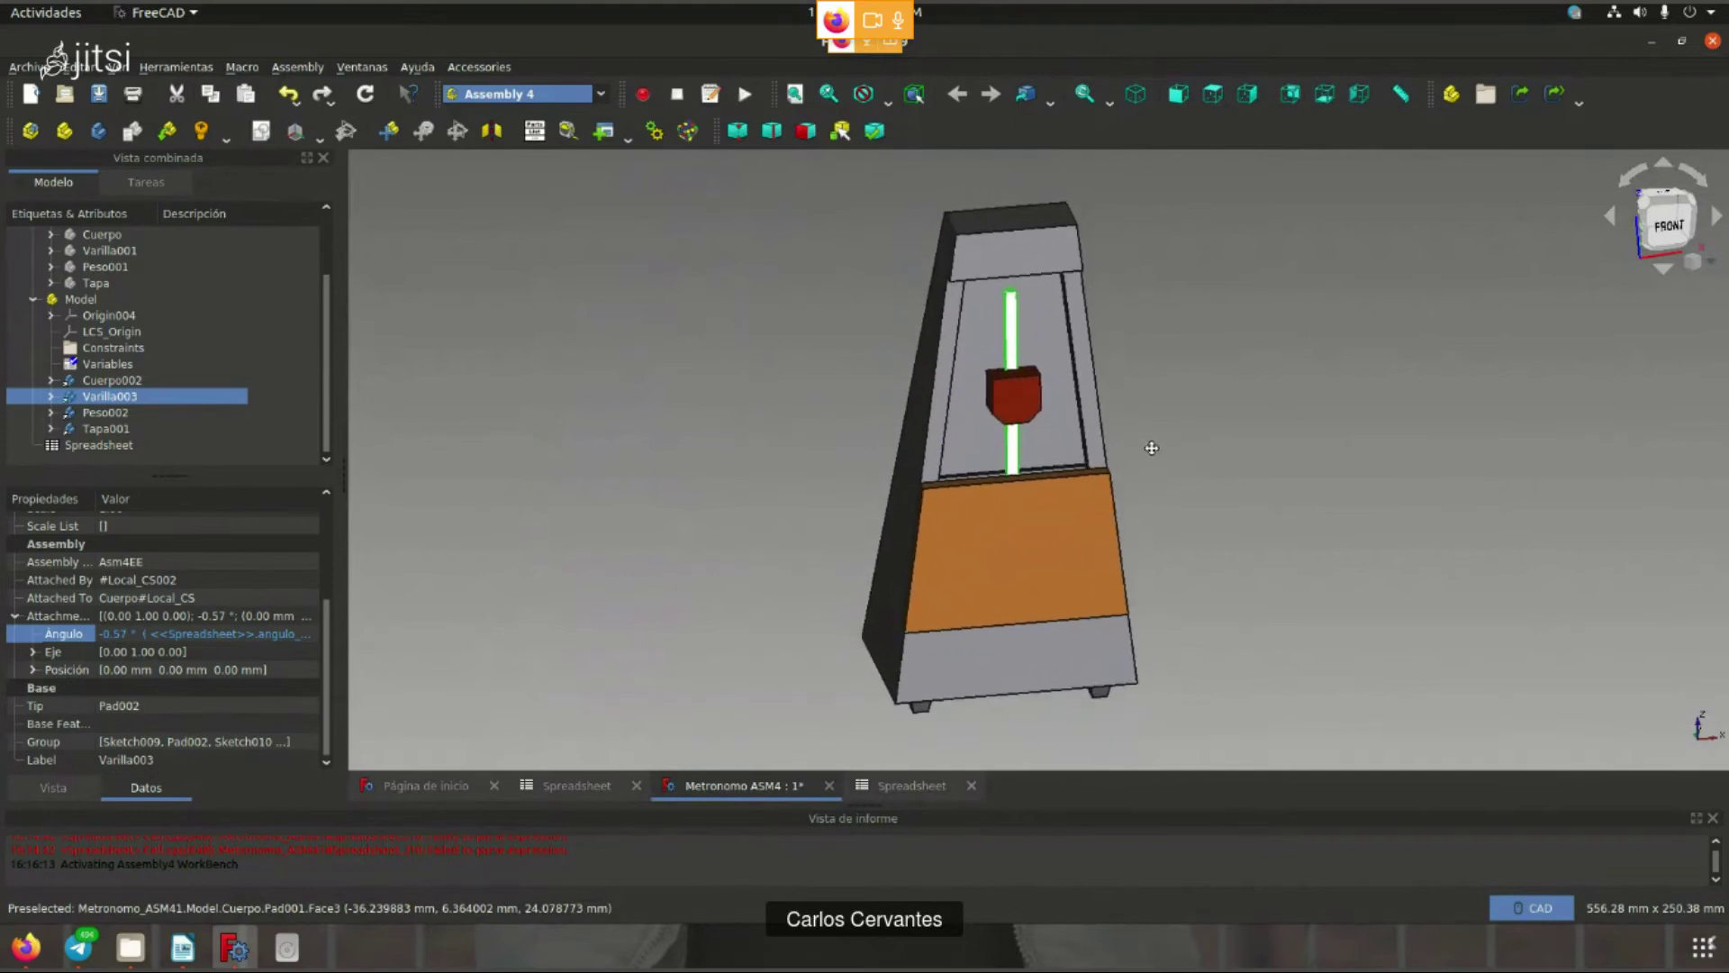
{"action": "left_click", "coordinate": [612, 131]}
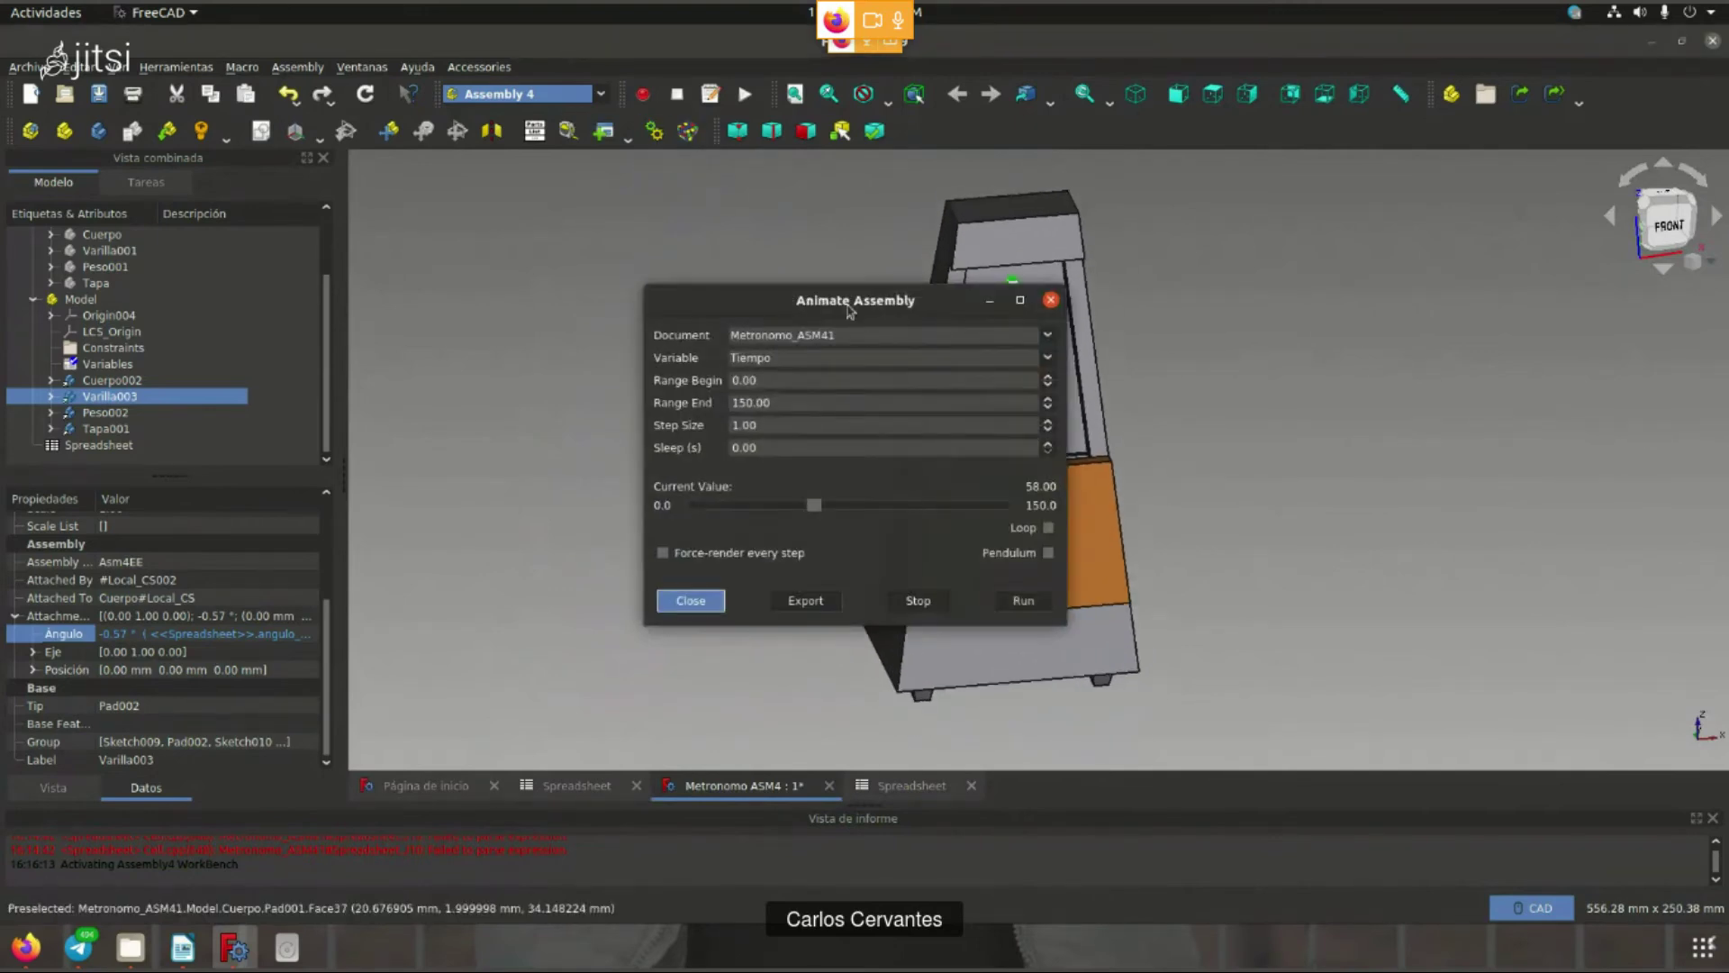
{"action": "left_click_drag", "start_coordinate": [798, 290], "coordinate": [1267, 182]}
- Change Range End from 150 to 300 and reset the slider to 0 with the rod upright
{"action": "left_click", "coordinate": [1267, 253]}
{"action": "left_click_drag", "start_coordinate": [1251, 288], "coordinate": [1171, 286]}
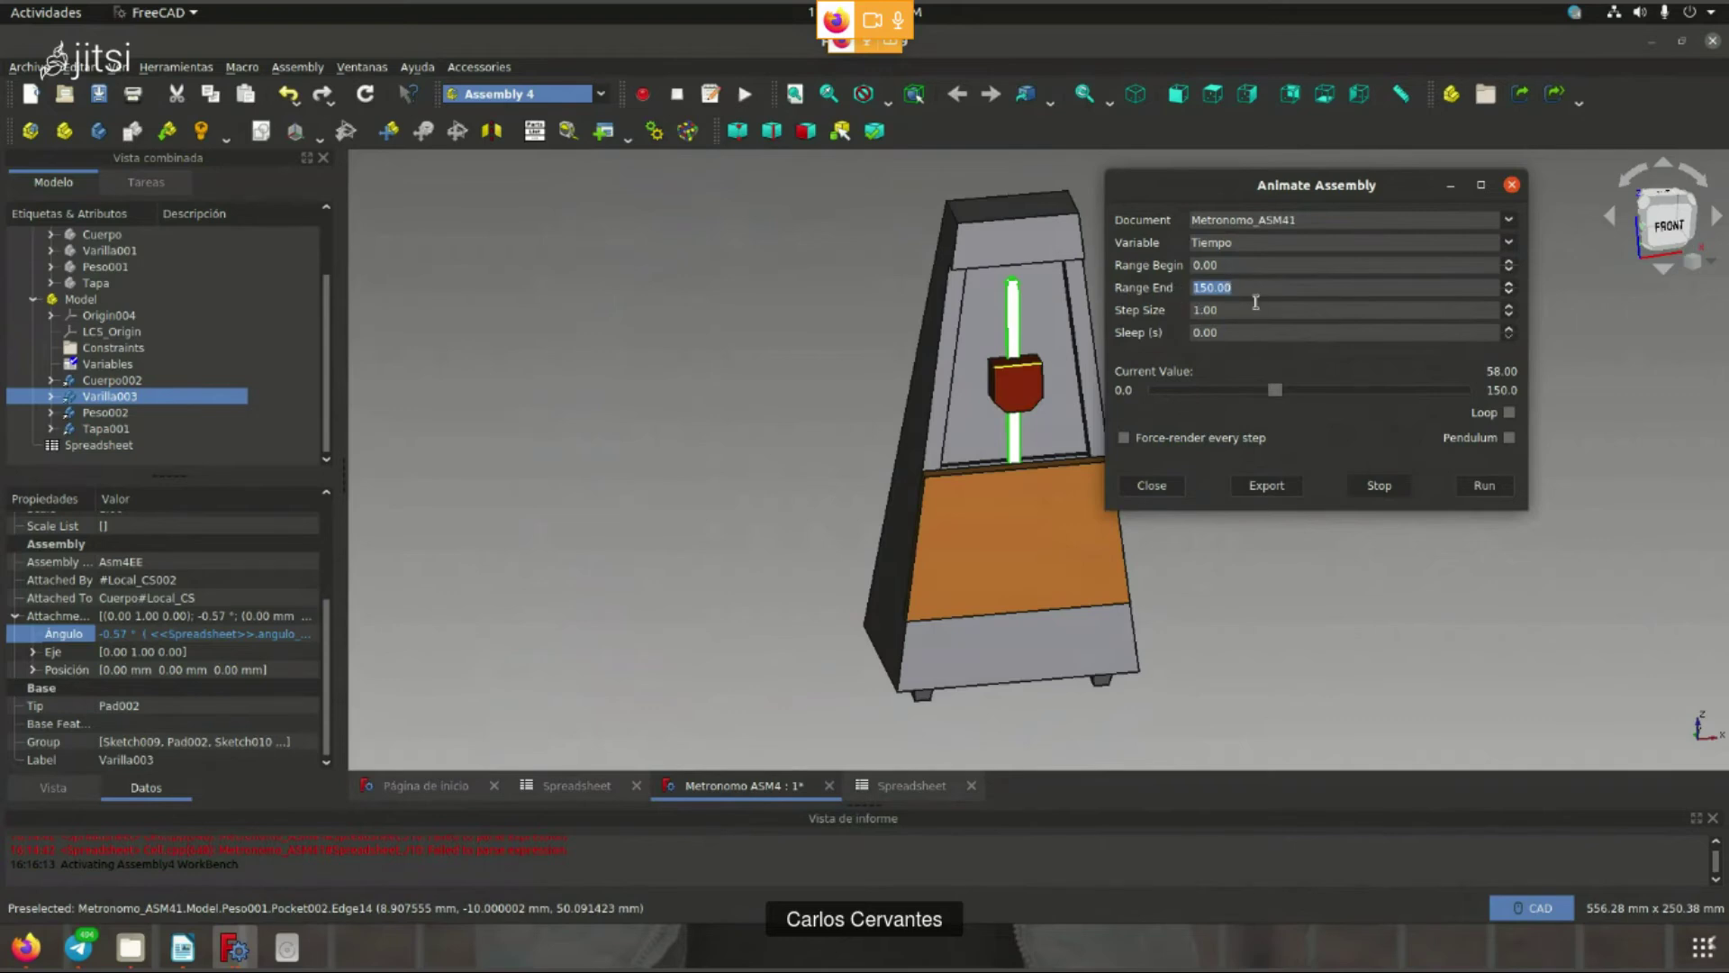
{"action": "type", "text": "300"}
{"action": "key", "text": "Tab"}
{"action": "left_click_drag", "start_coordinate": [1216, 390], "coordinate": [1092, 392]}
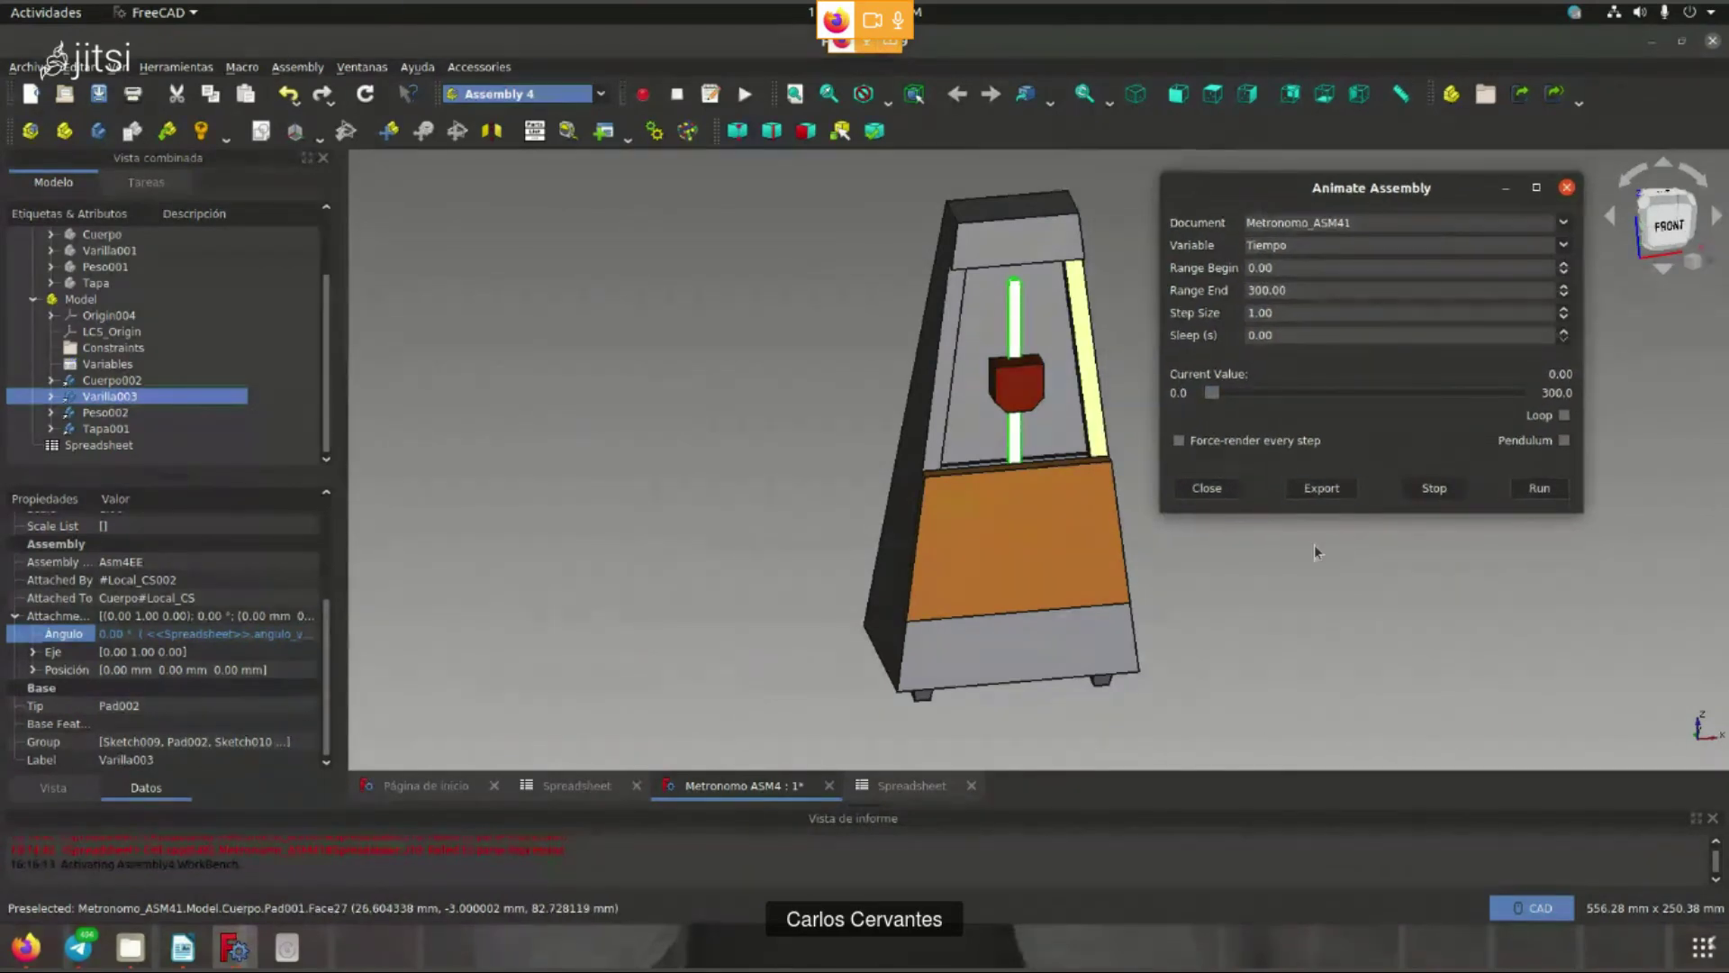
- Set the animation export target to 140bpm.mp4 in Documentos/FreeCAD/Presentación
{"action": "left_click", "coordinate": [1288, 487]}
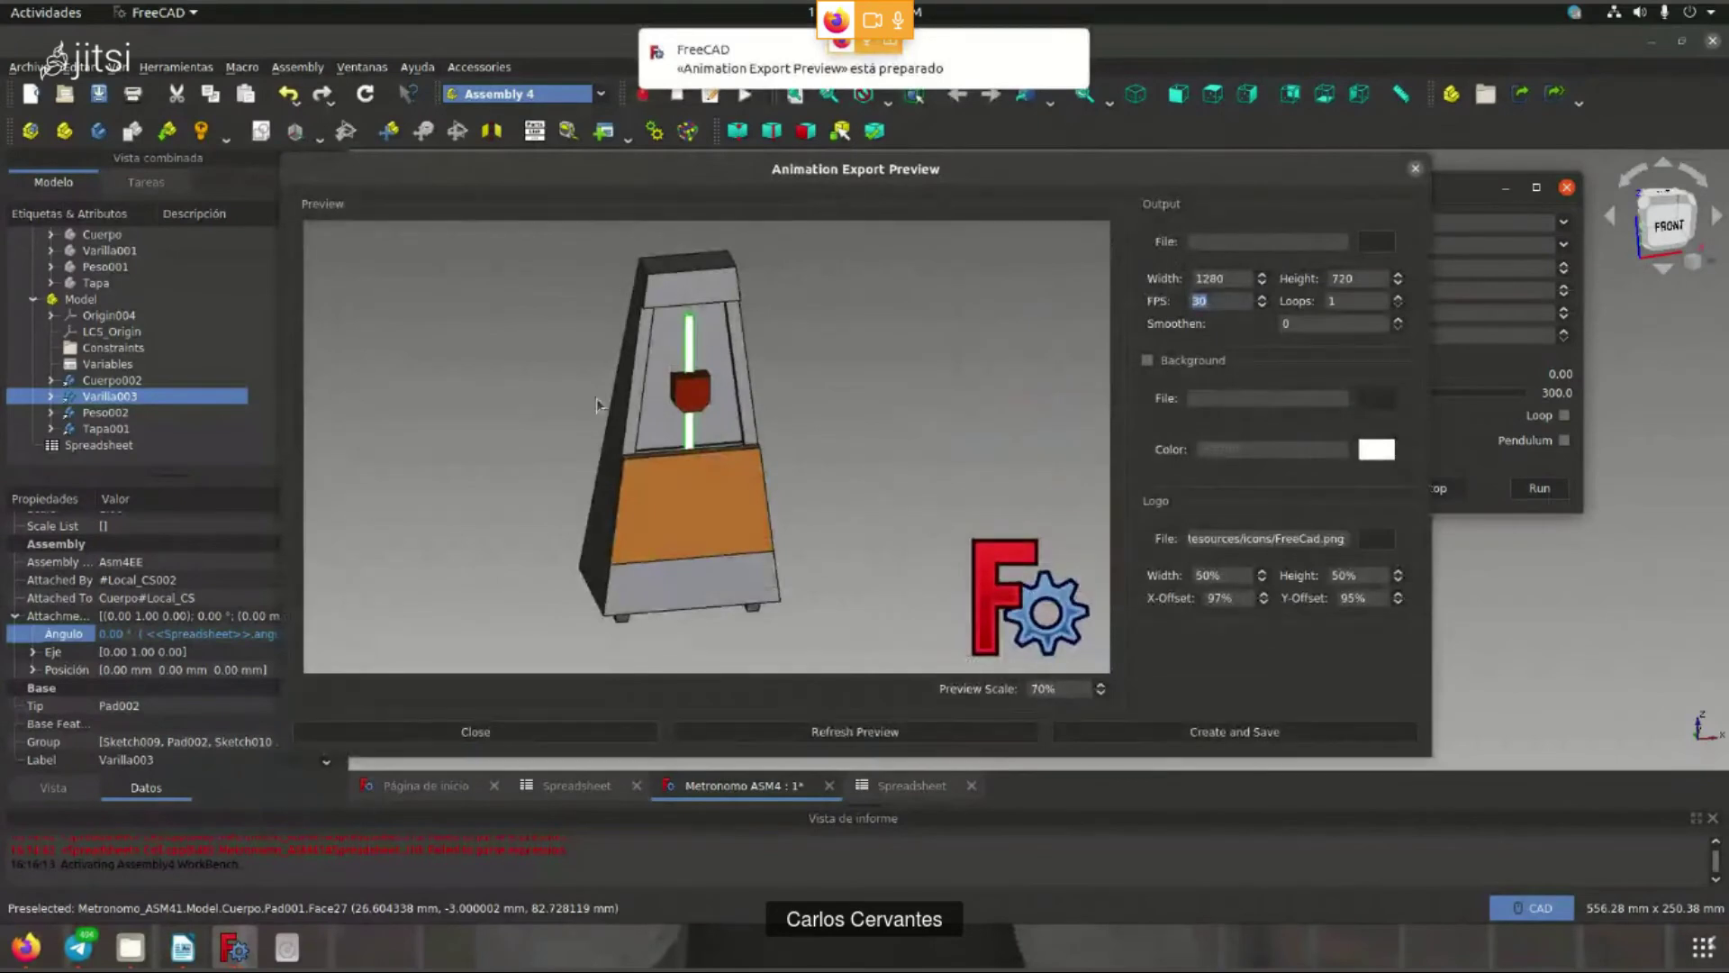
{"action": "left_click", "coordinate": [1338, 234]}
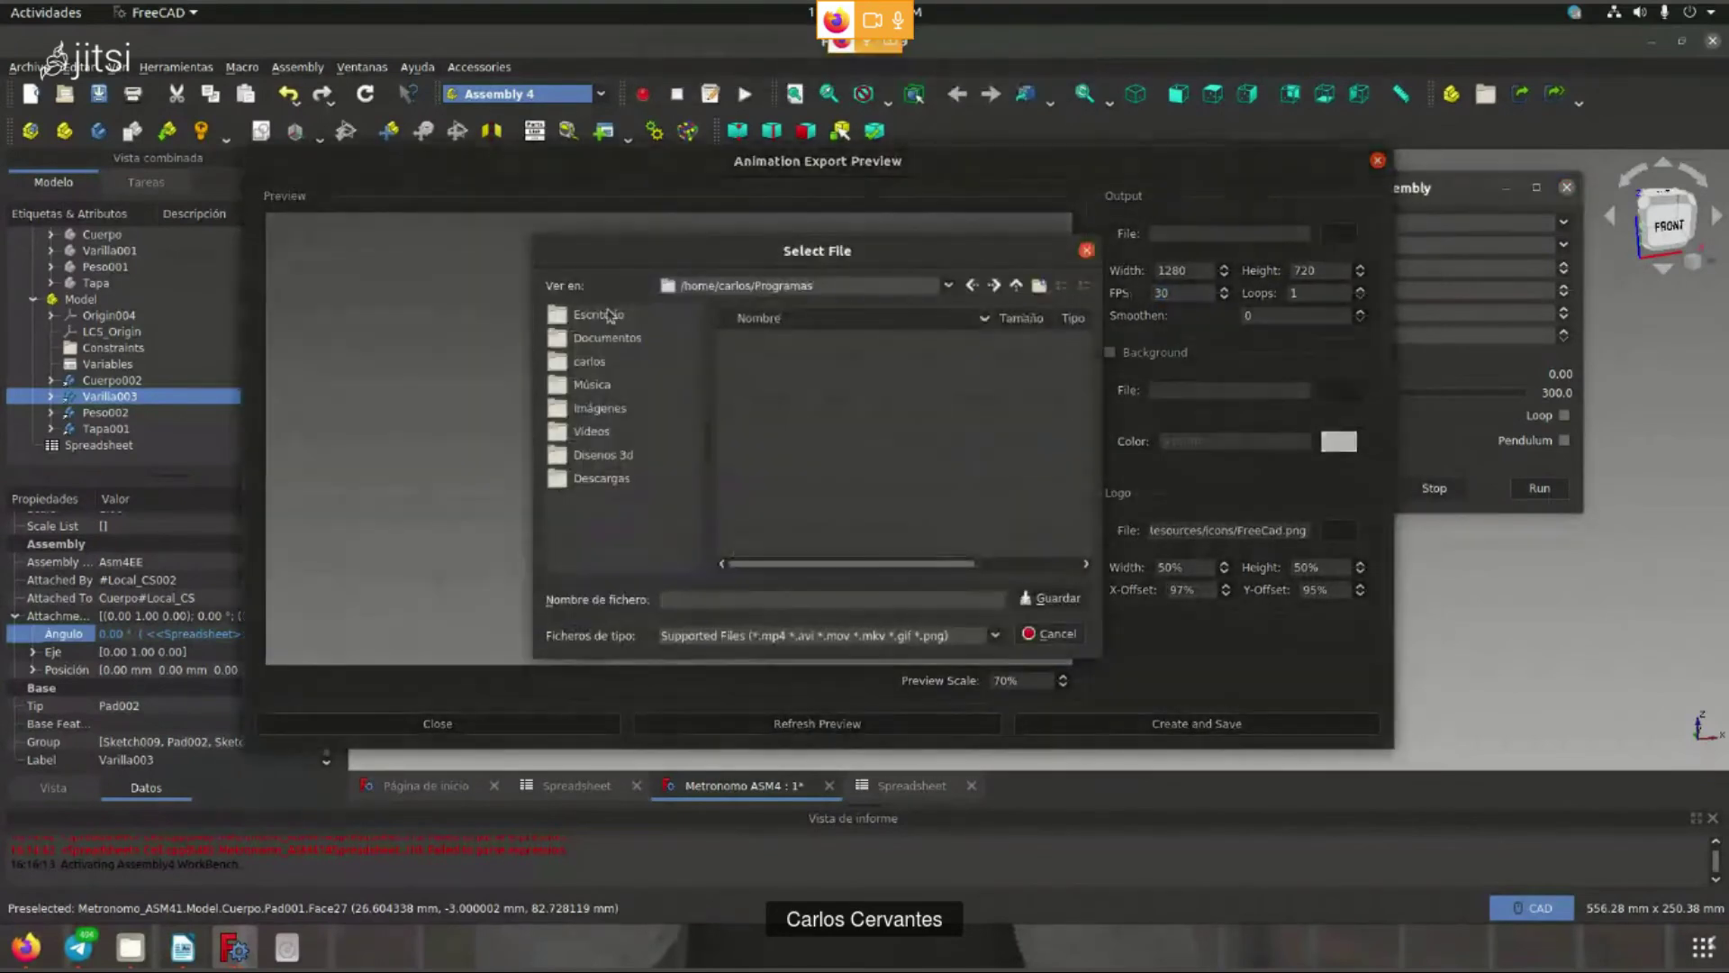
{"action": "left_click", "coordinate": [599, 342]}
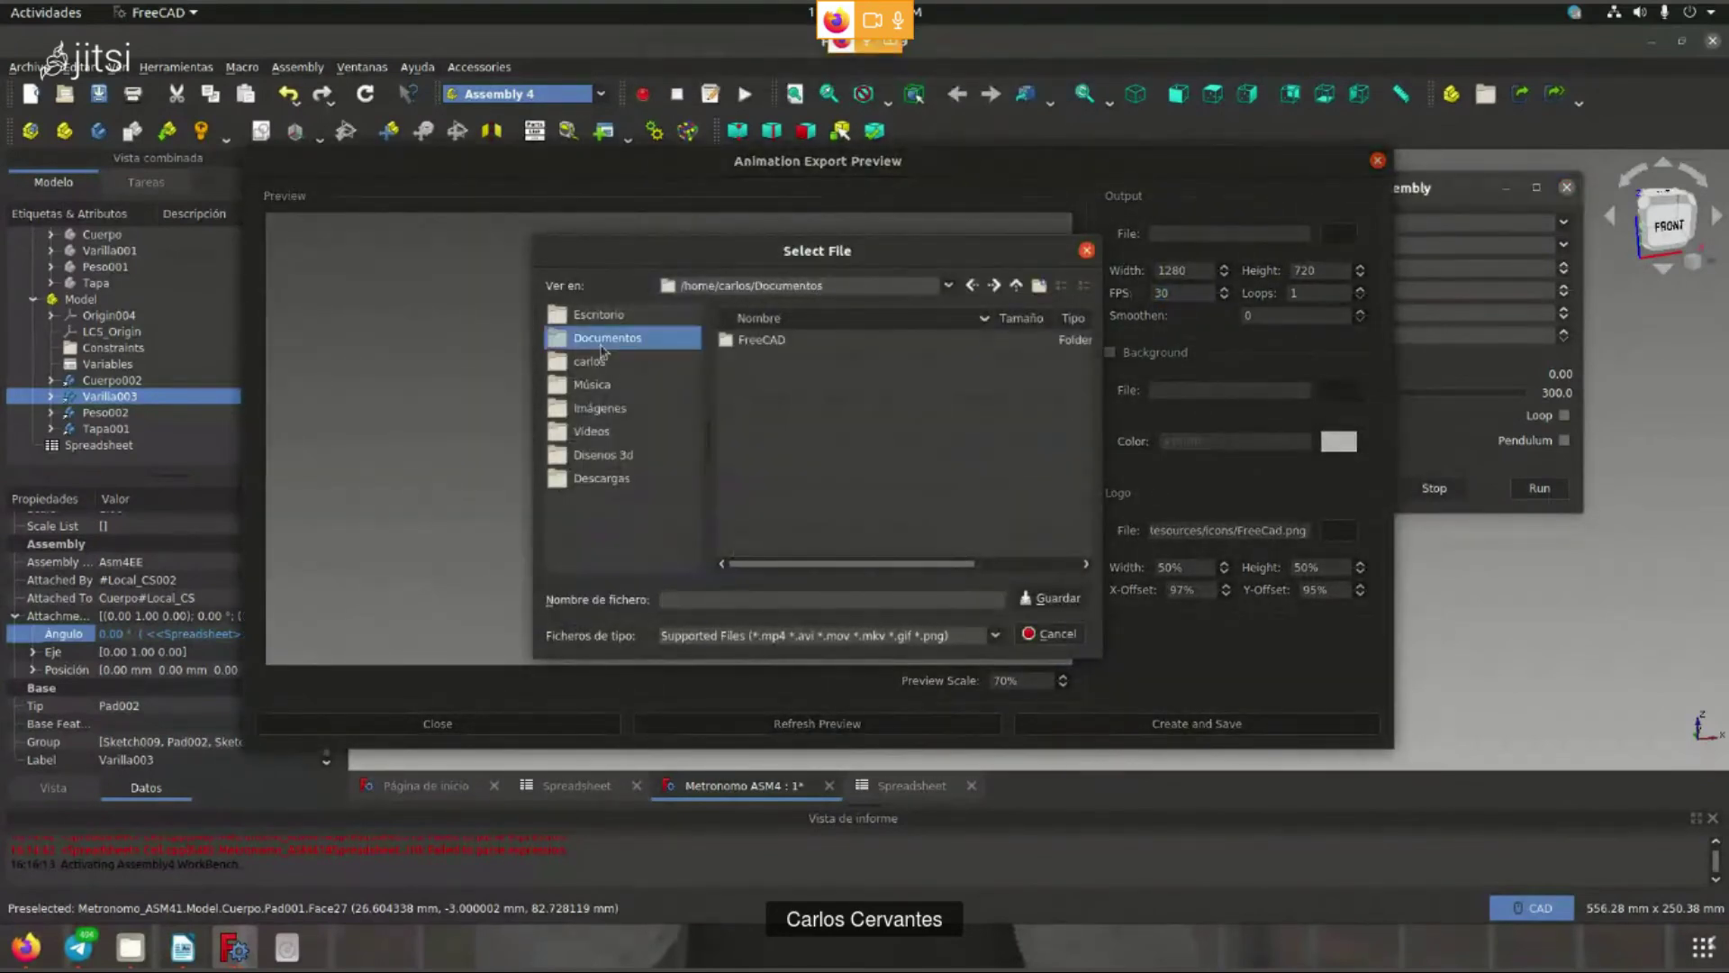
{"action": "double_click", "coordinate": [784, 347]}
{"action": "left_click", "coordinate": [780, 596]}
{"action": "type", "text": "140bpm.mp4"}
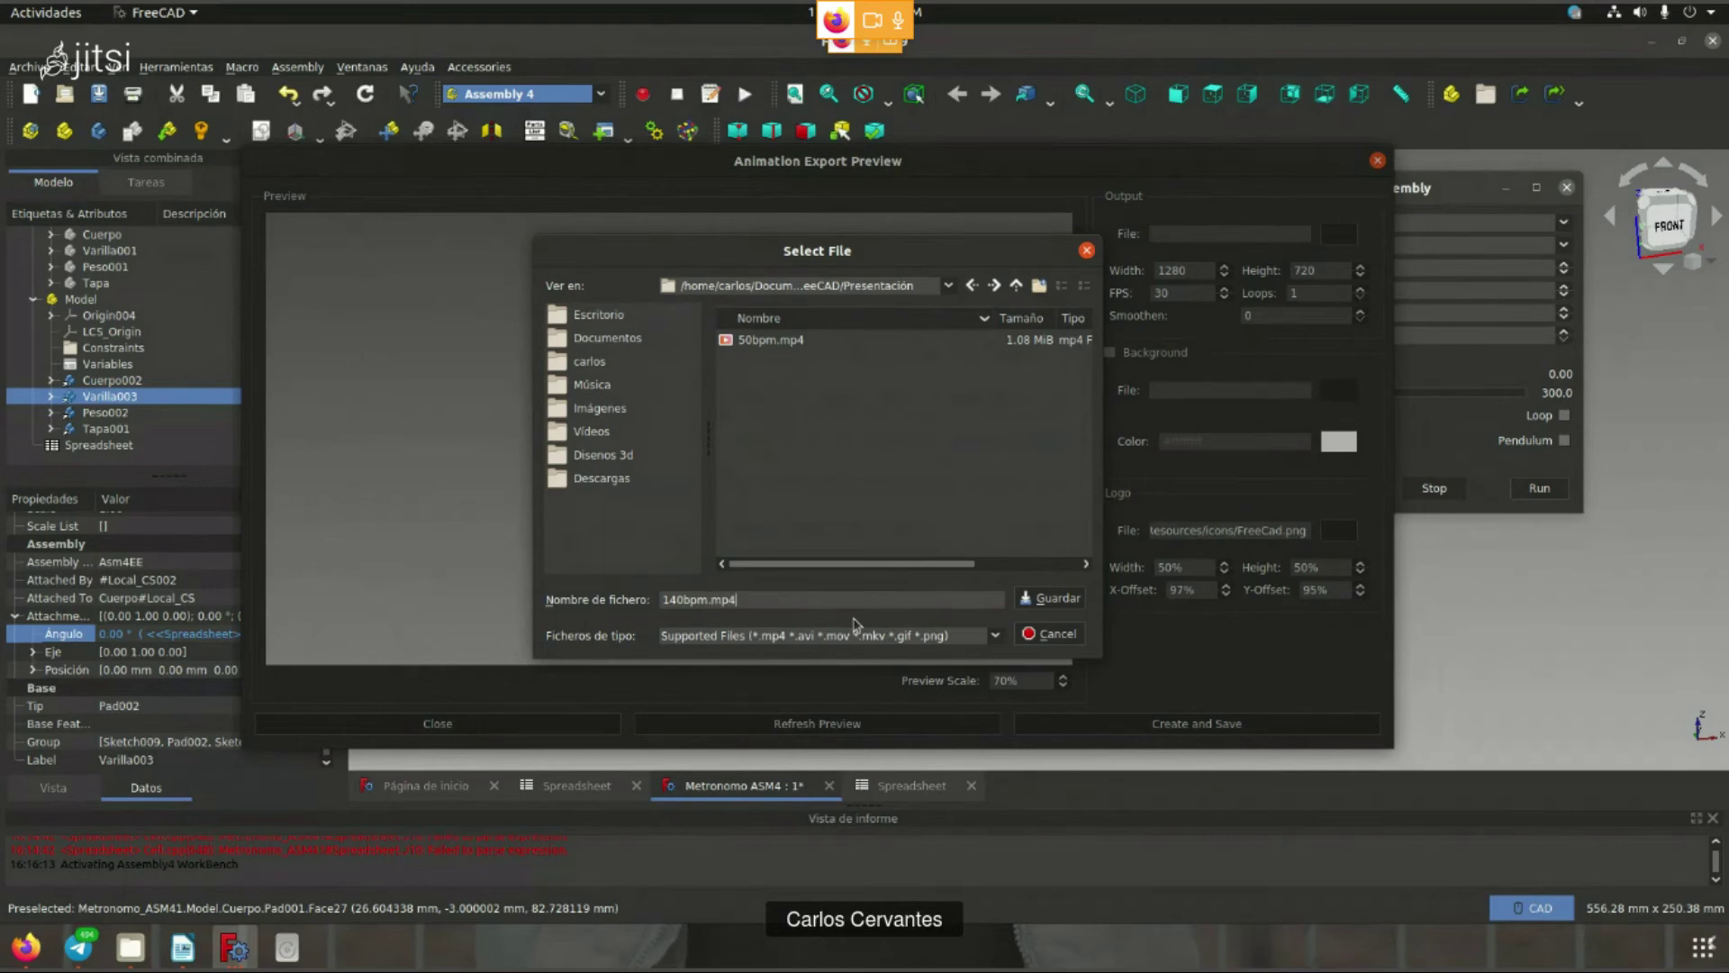
{"action": "key", "text": "Return"}
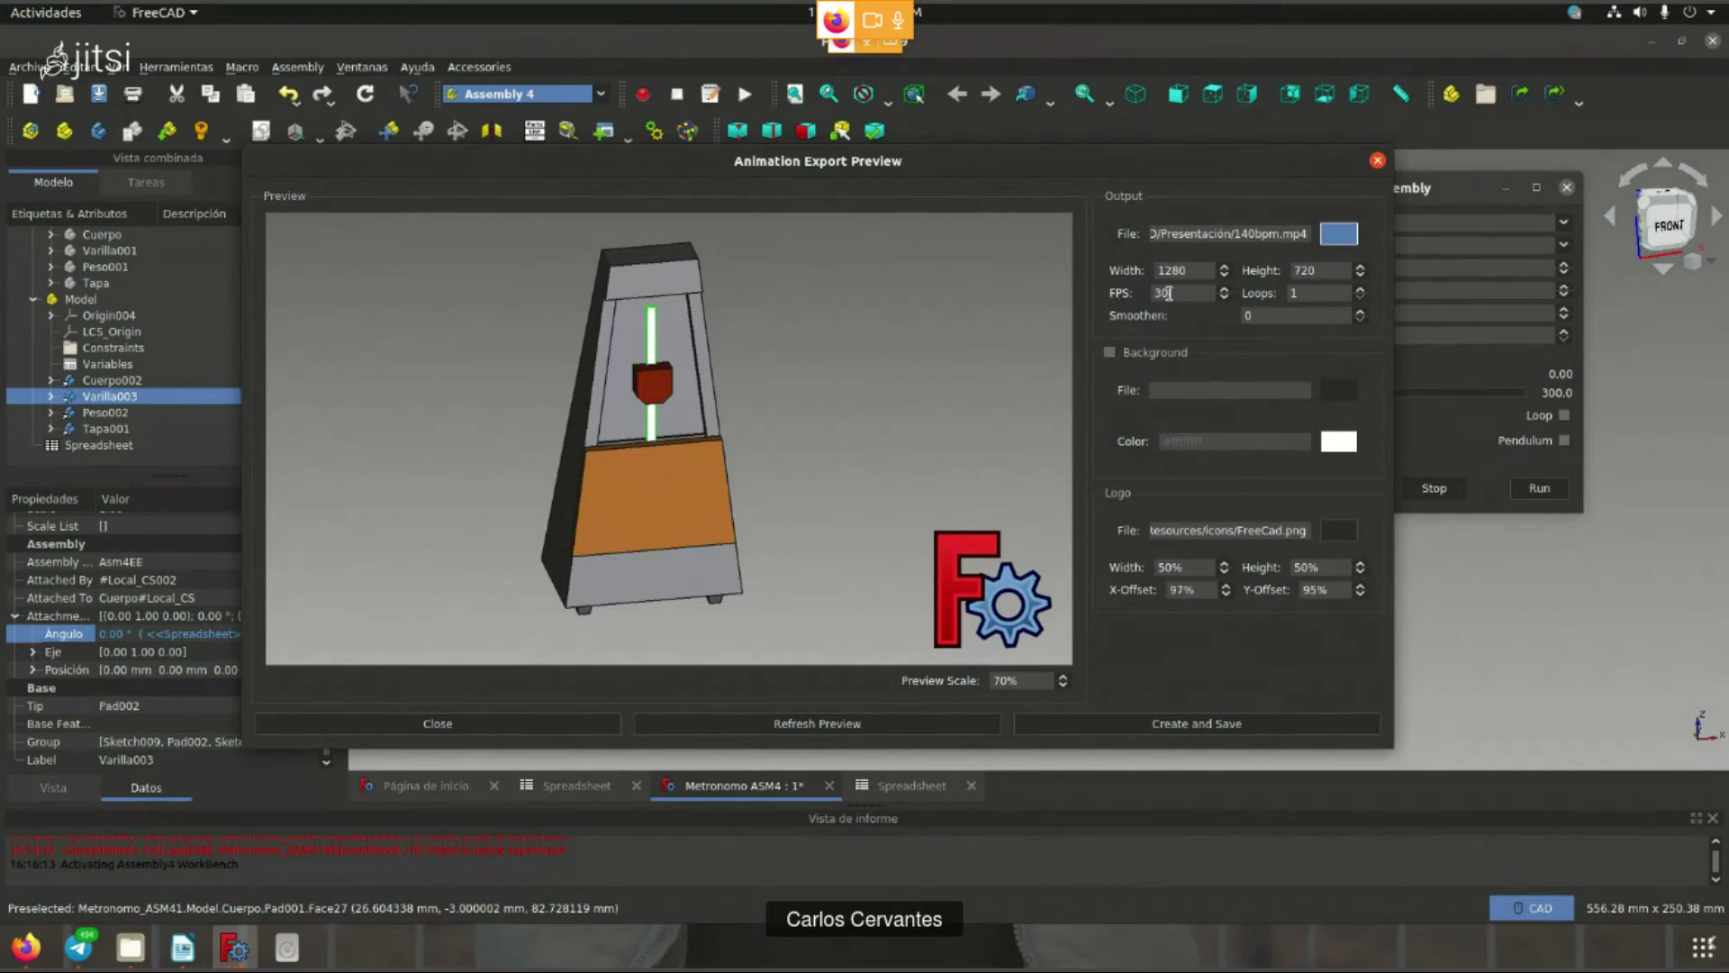
- Leave the background and logo settings off and start the 1280×720, 30 FPS MP4 capture
{"action": "left_click", "coordinate": [1110, 352]}
{"action": "left_click", "coordinate": [1158, 354]}
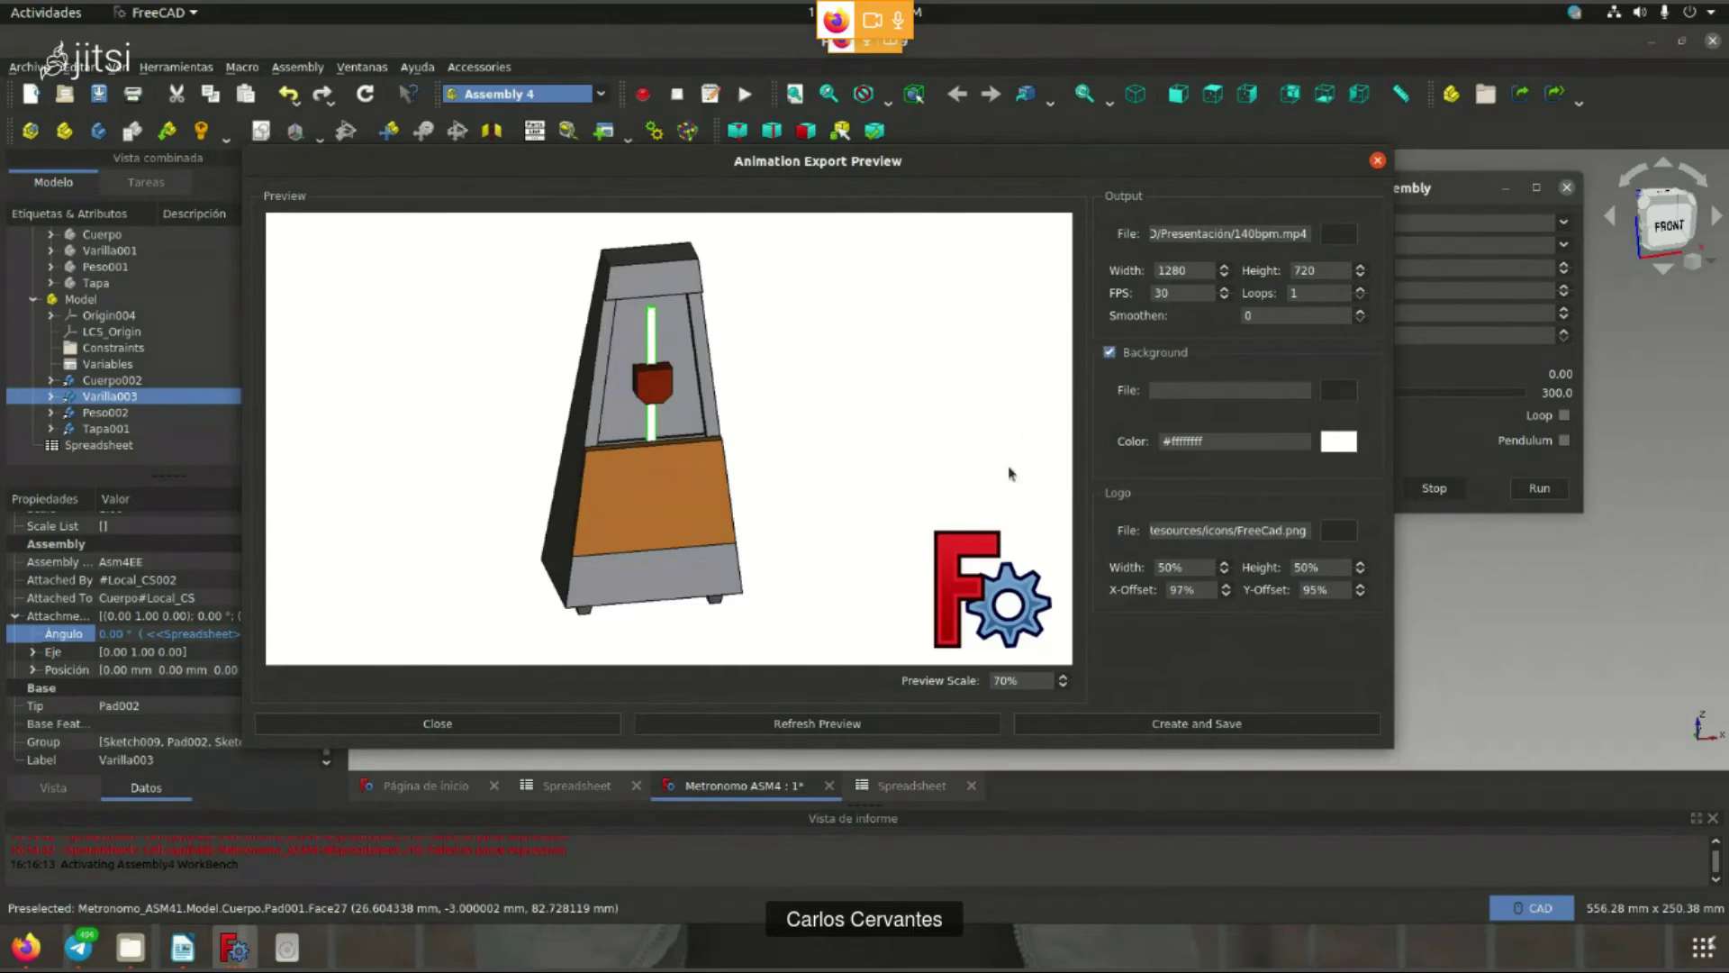
{"action": "double_click", "coordinate": [1190, 567]}
{"action": "left_click_drag", "start_coordinate": [664, 177], "coordinate": [606, 158]}
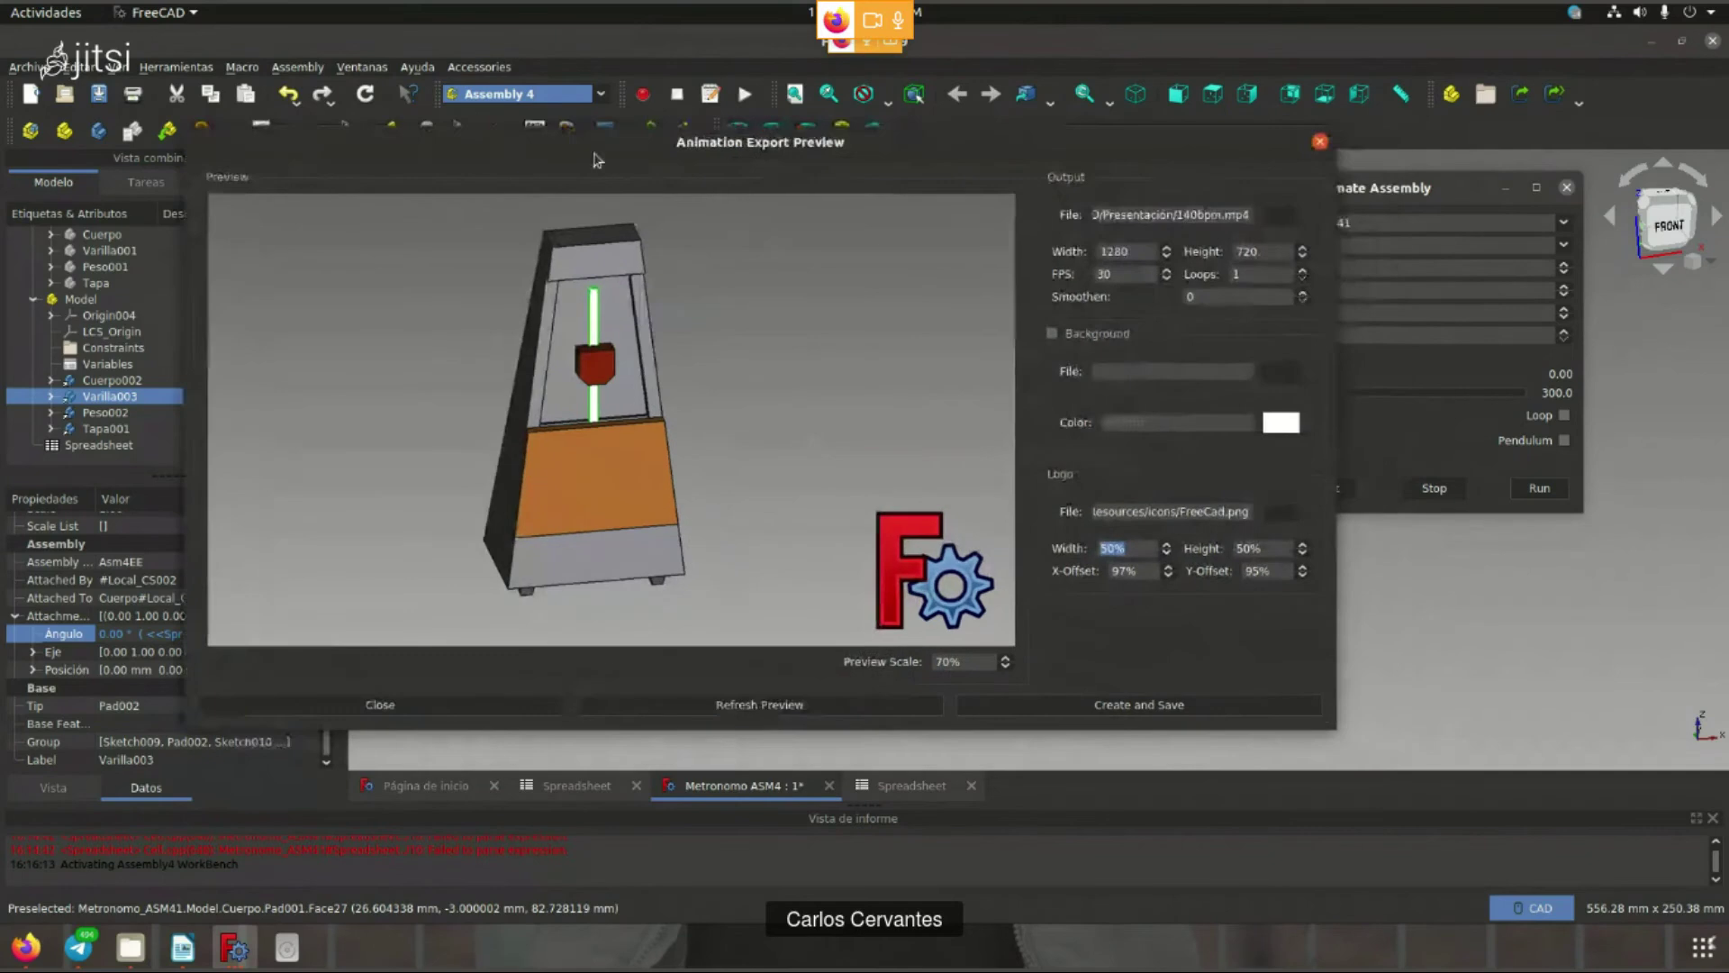
{"action": "left_click", "coordinate": [1117, 709]}
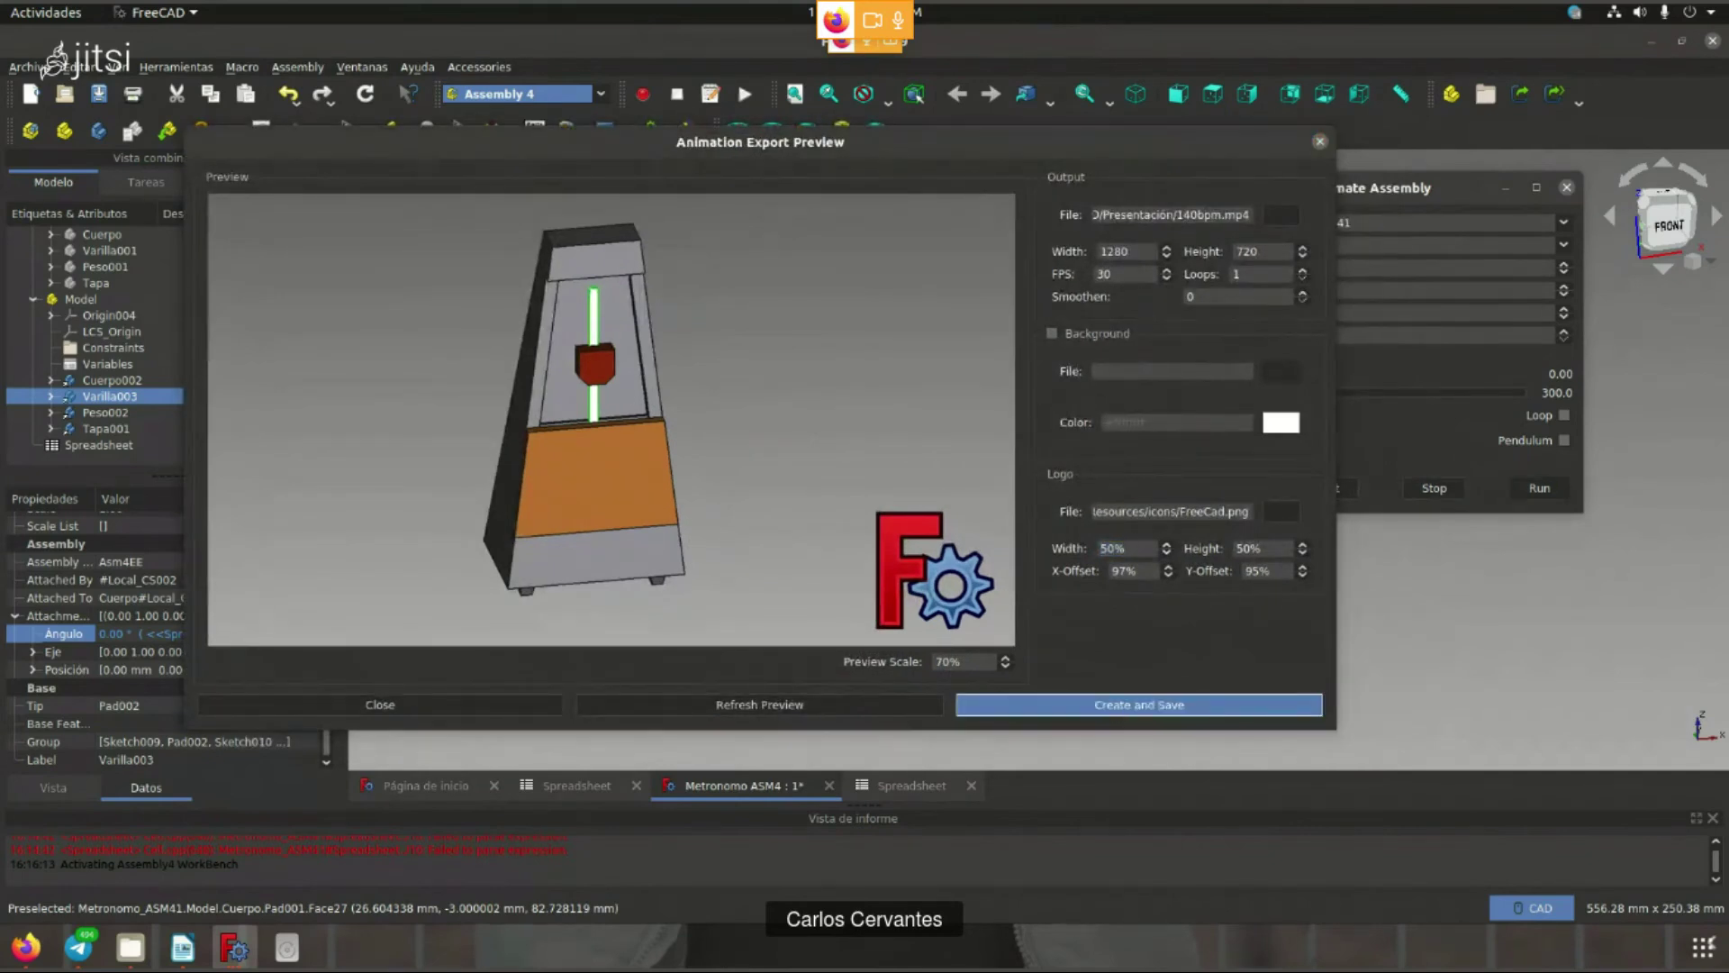
{"action": "mouse_move", "coordinate": [946, 153]}
{"action": "left_mouse_down"}
{"action": "mouse_move", "coordinate": [679, 560]}
{"action": "mouse_move", "coordinate": [1200, 553]}
{"action": "left_mouse_up"}
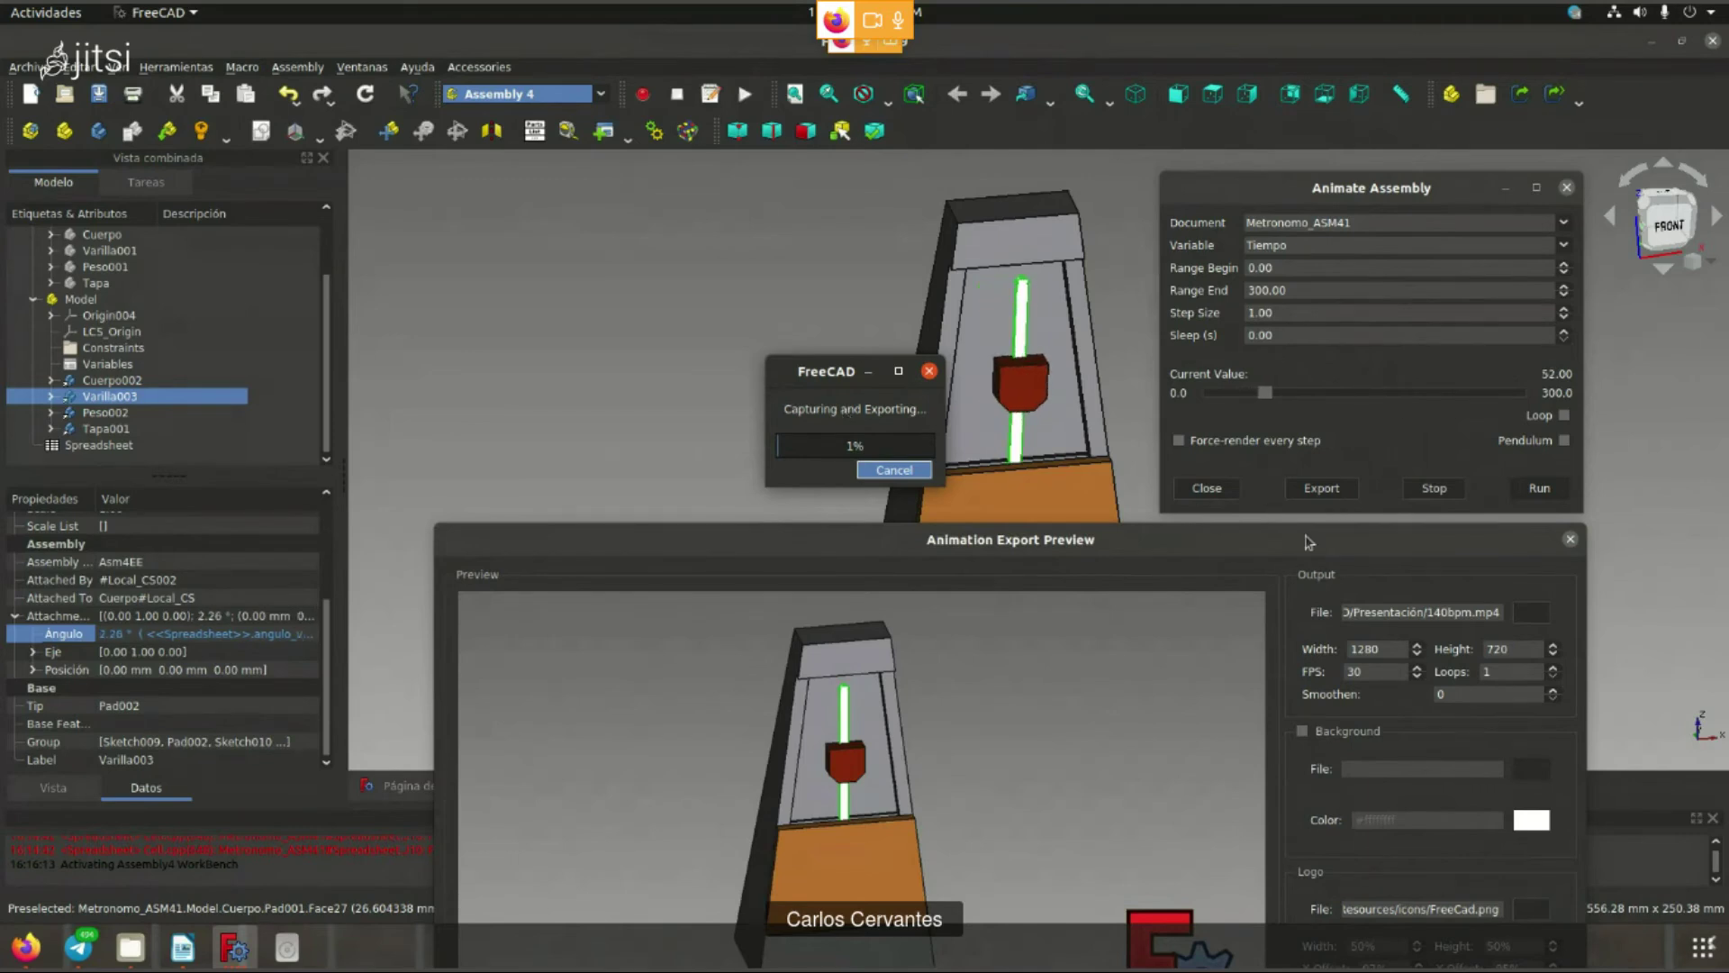
- Play the earlier 50bpm.mp4 metronome clip twice in Videos while the export continues
{"action": "left_click", "coordinate": [144, 957]}
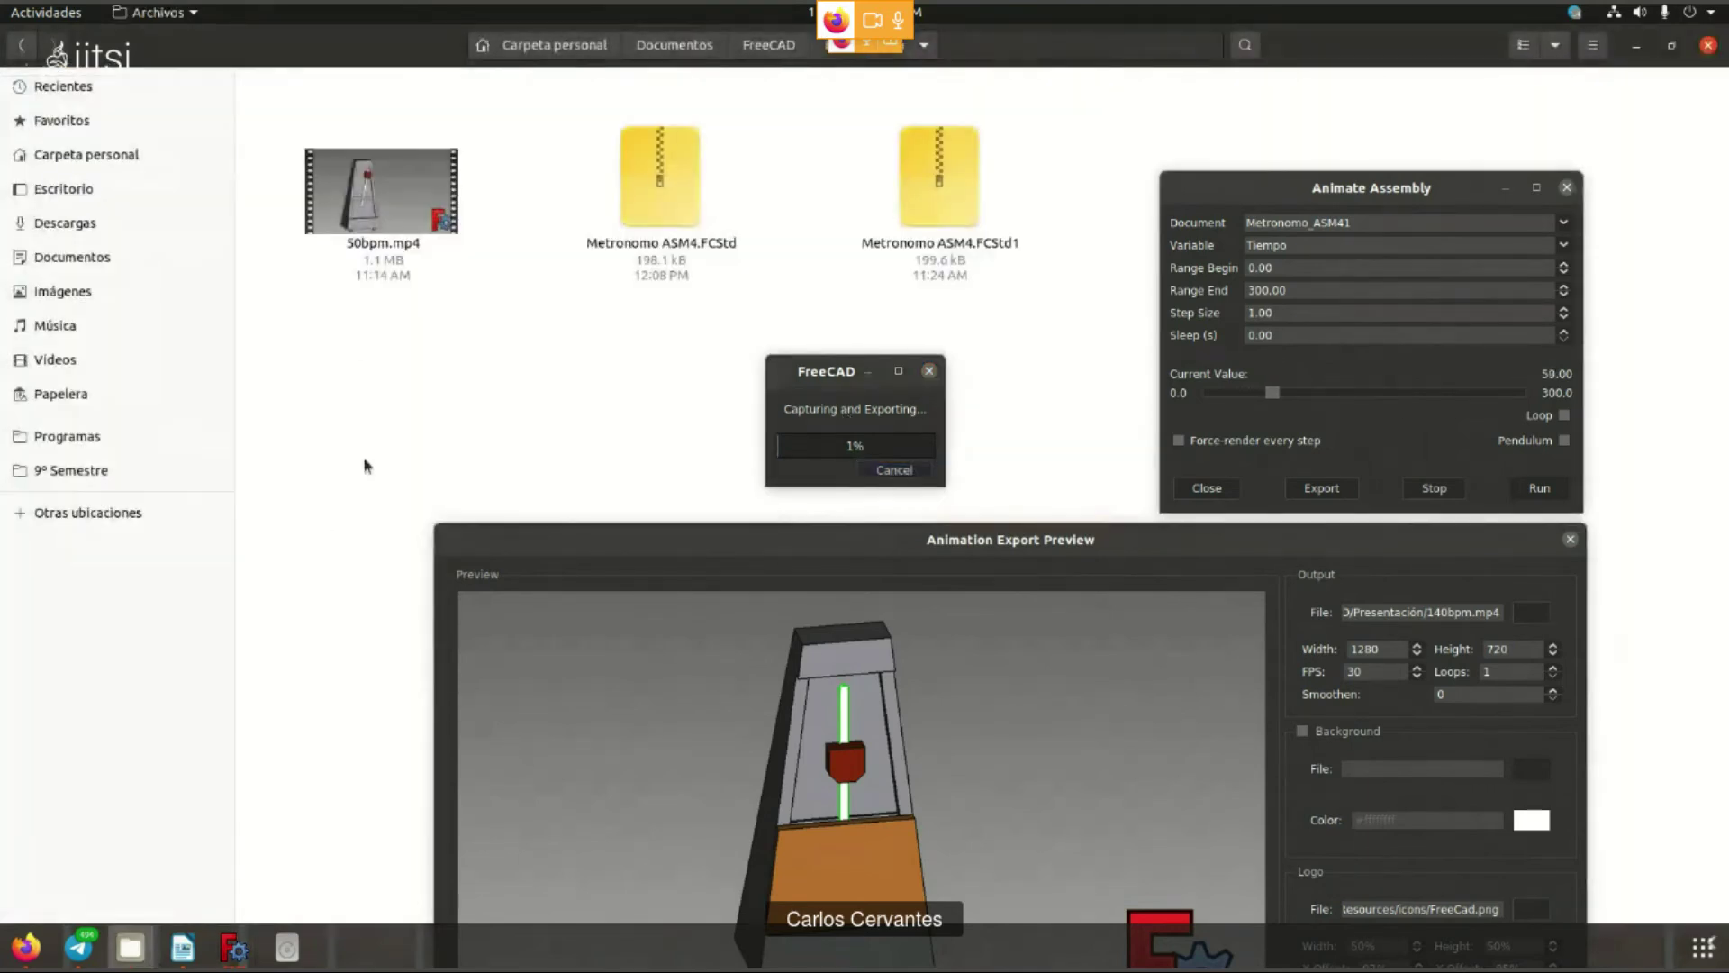
{"action": "double_click", "coordinate": [370, 233]}
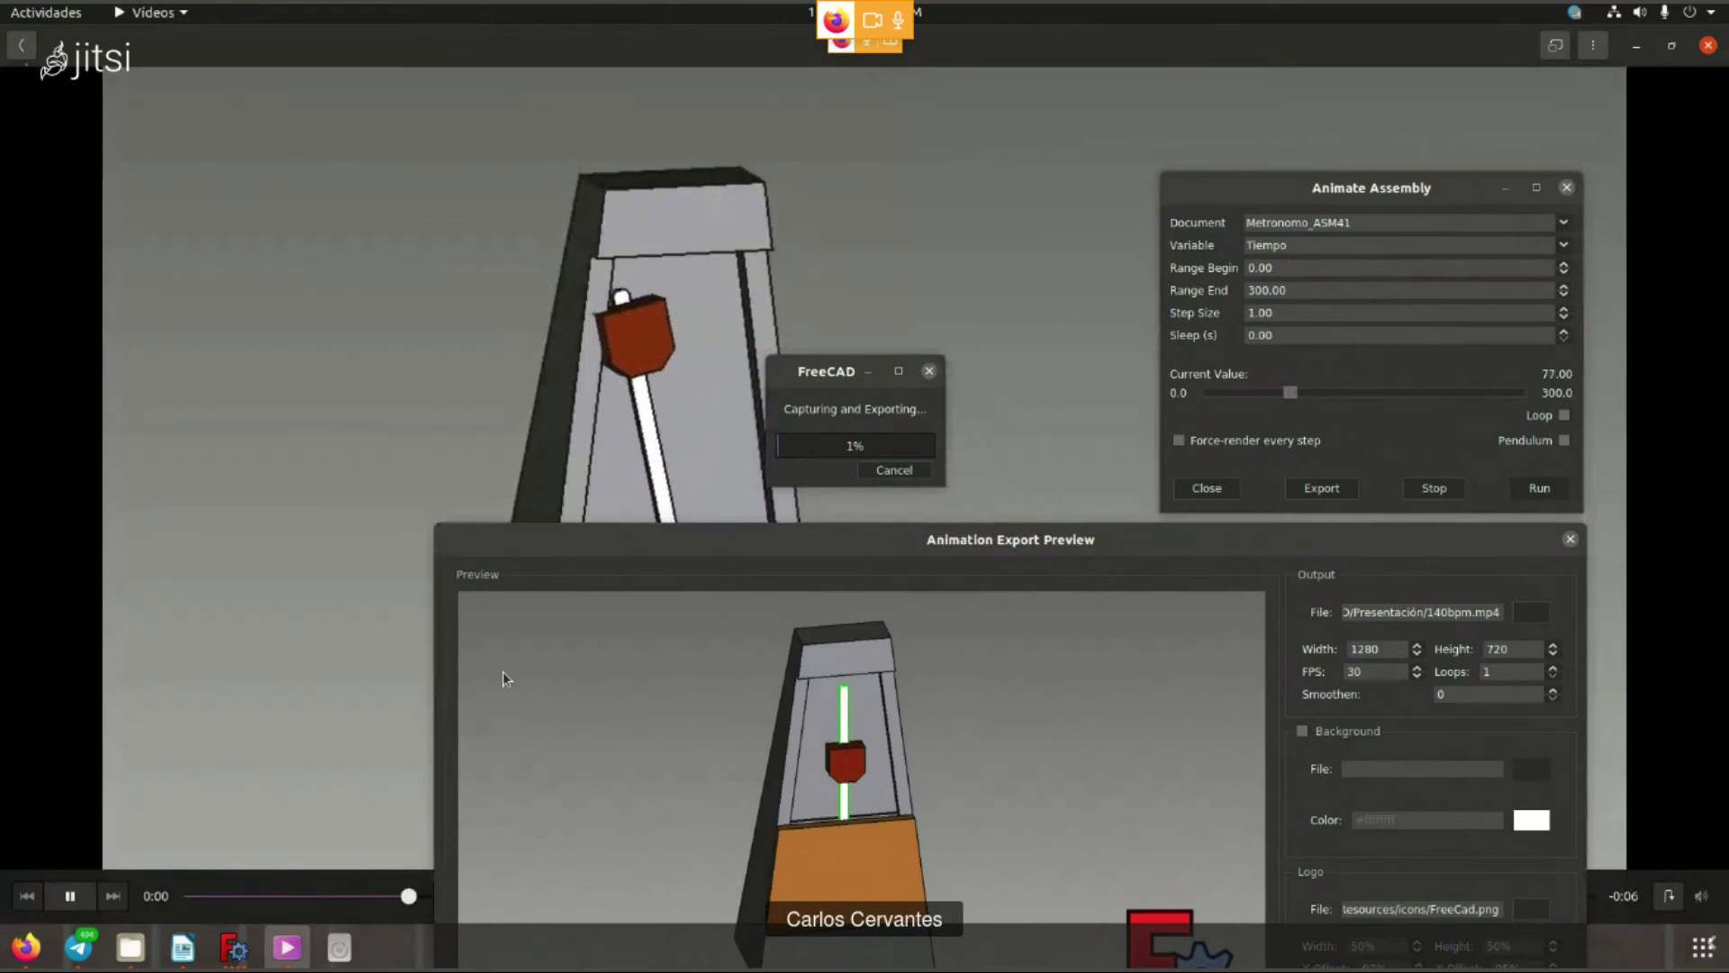
{"action": "key", "text": "ctrl+q"}
{"action": "left_click_drag", "start_coordinate": [884, 545], "coordinate": [1253, 731]}
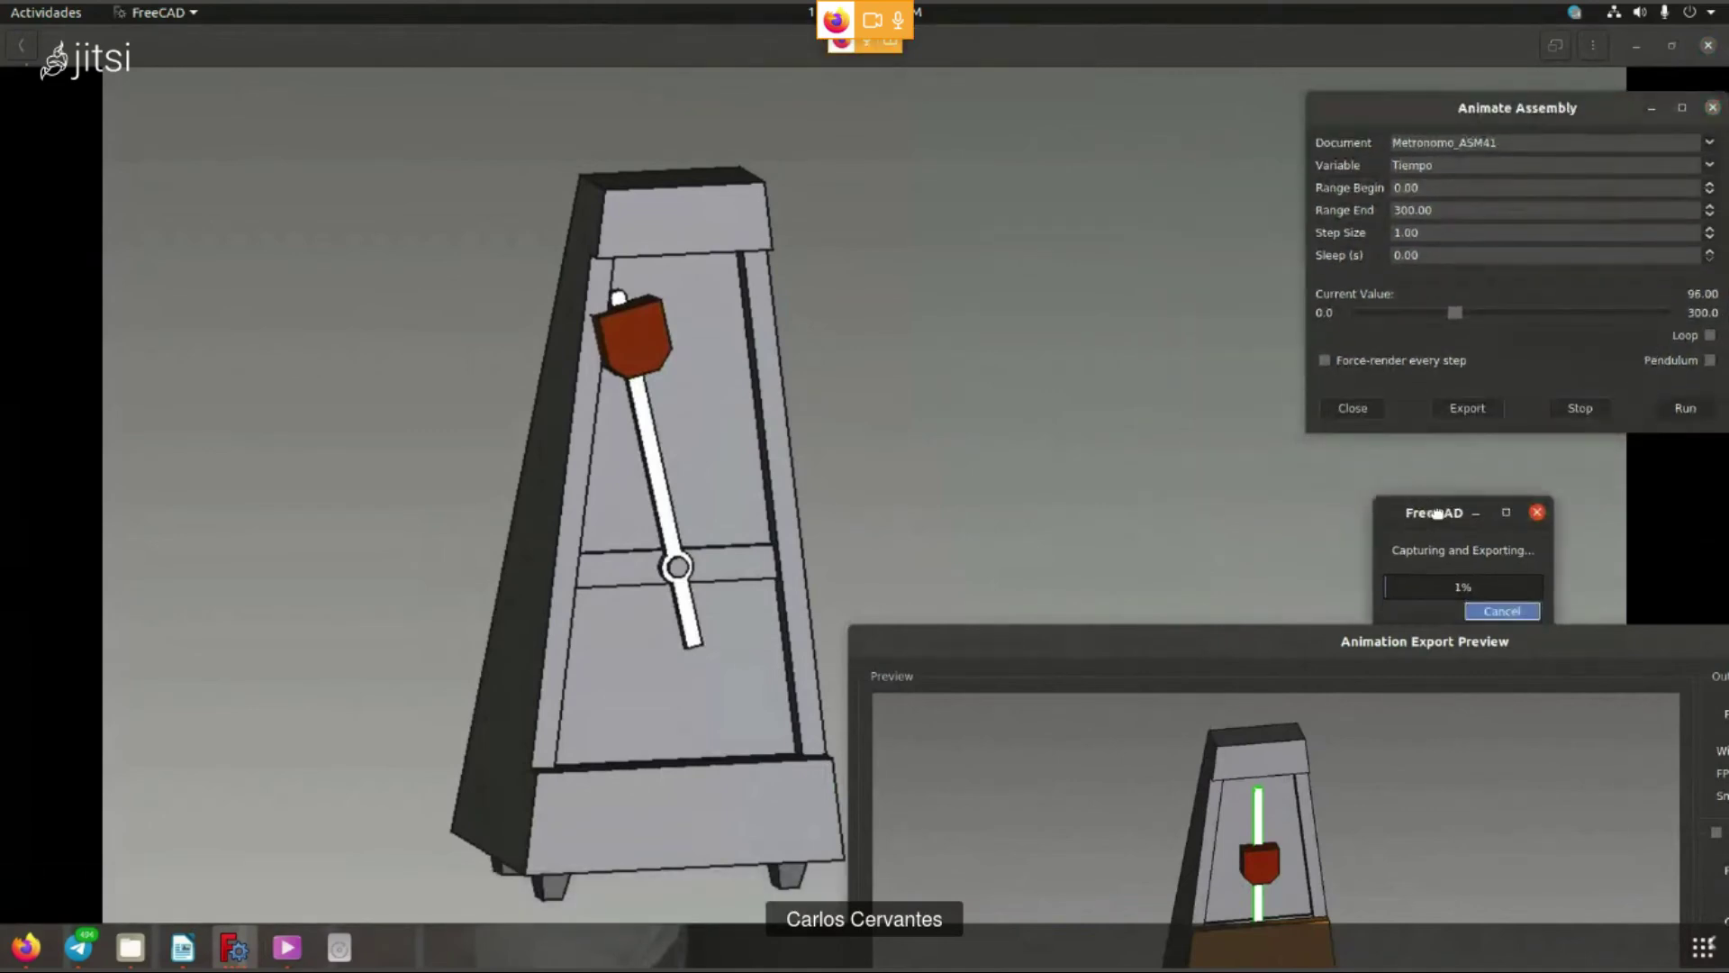
{"action": "left_click", "coordinate": [62, 907]}
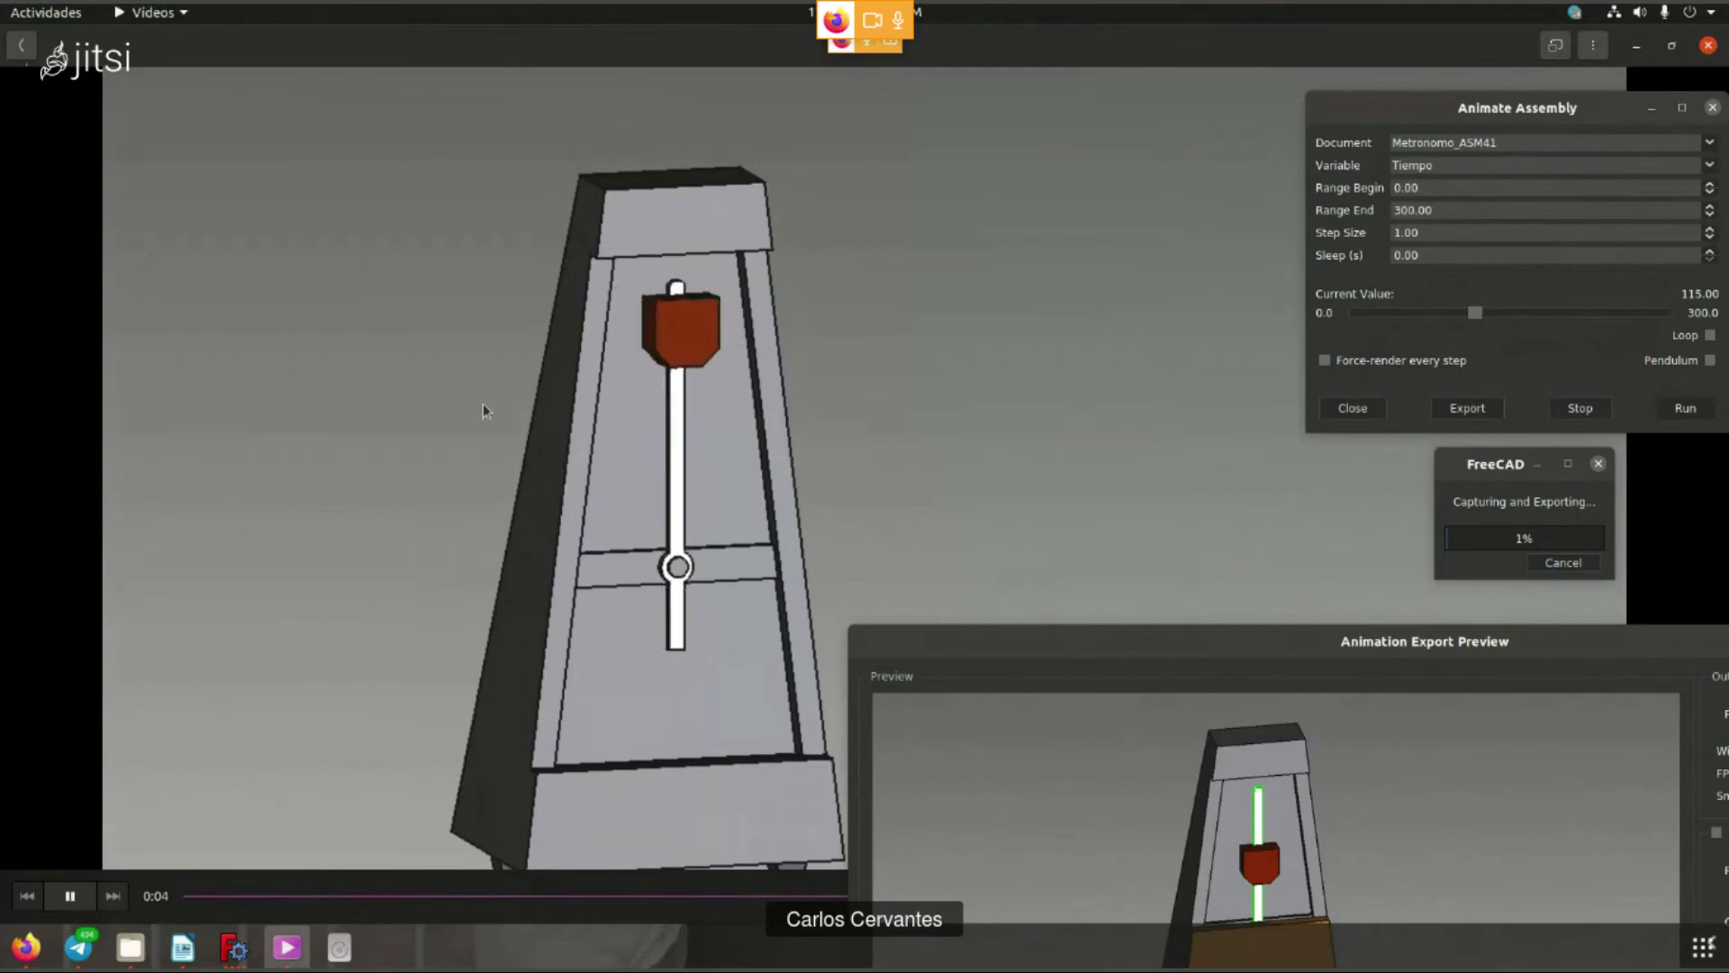
{"action": "left_click", "coordinate": [52, 908]}
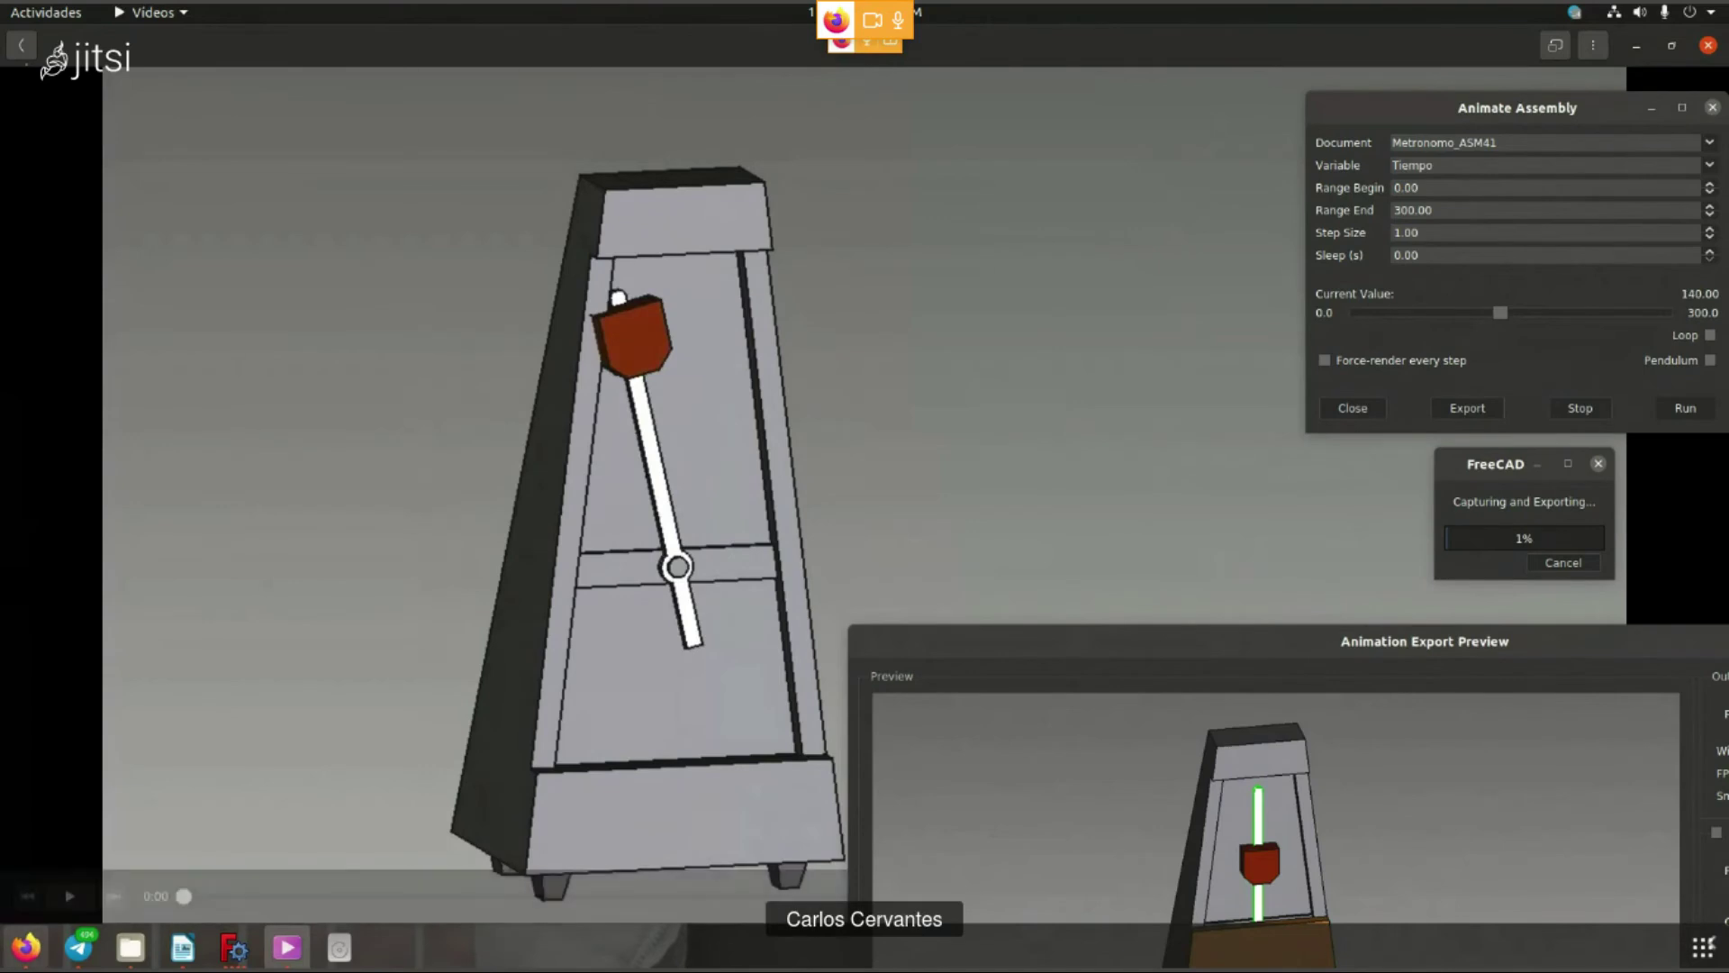
{"action": "left_click", "coordinate": [25, 946]}
- In the Google tab, slide the metronome down to 50 PPM and start it ticking
{"action": "left_click", "coordinate": [309, 52]}
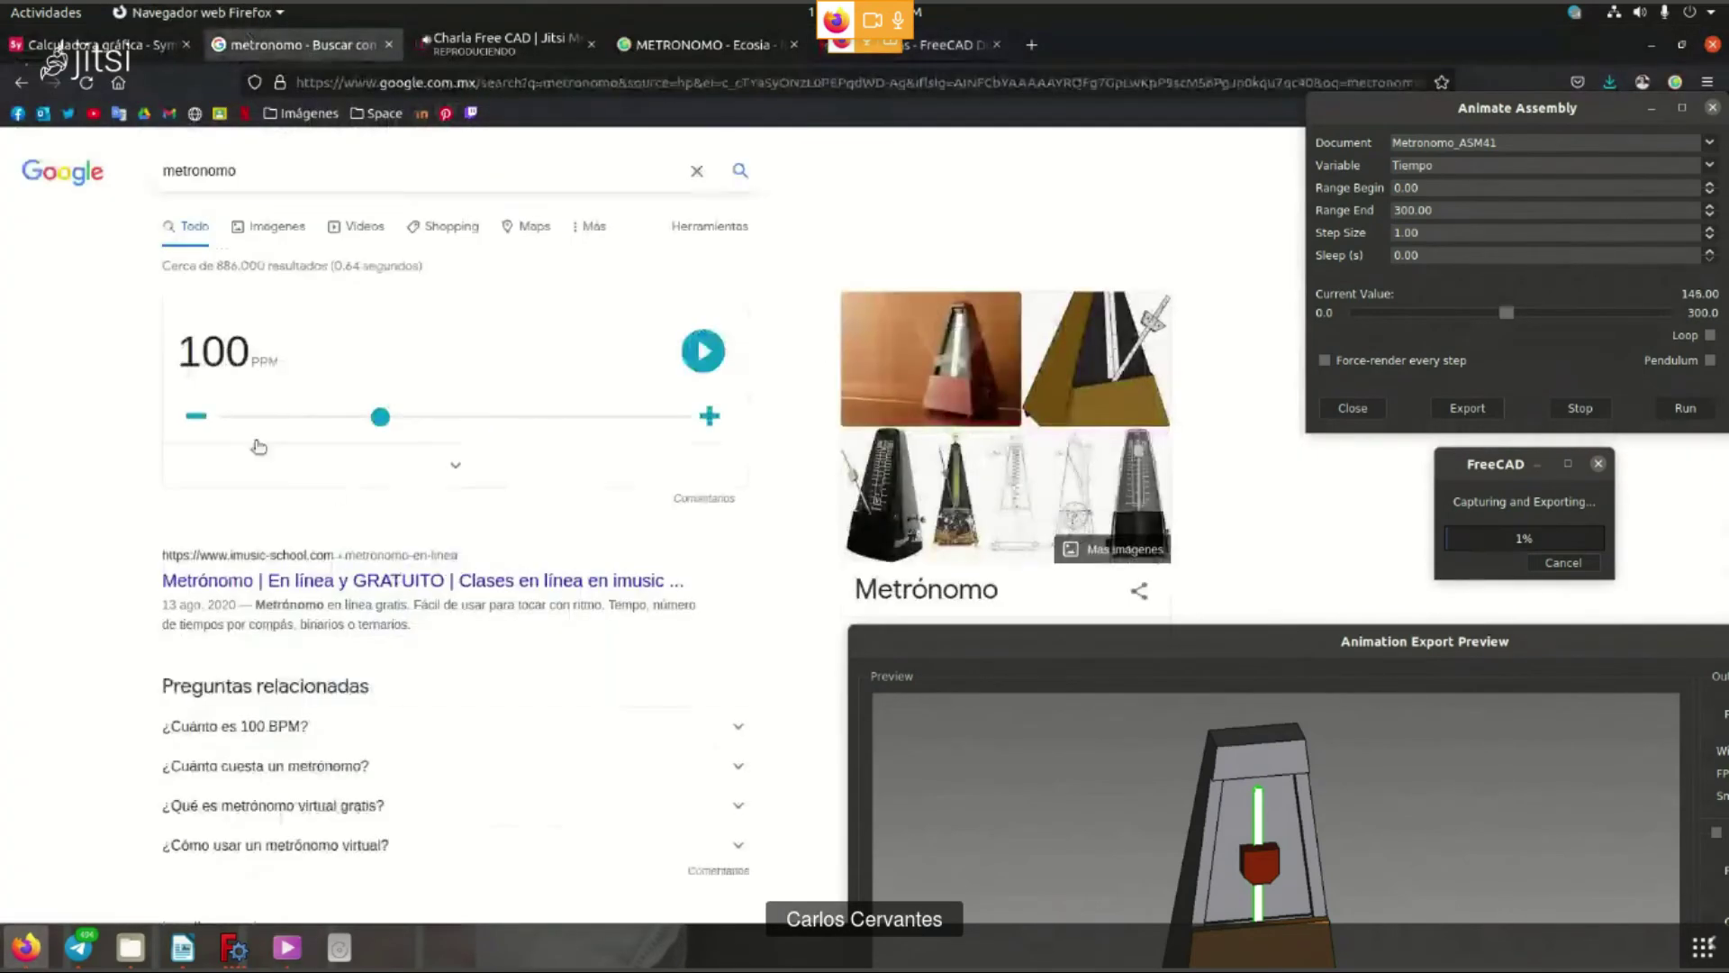
{"action": "left_click_drag", "start_coordinate": [381, 416], "coordinate": [261, 415]}
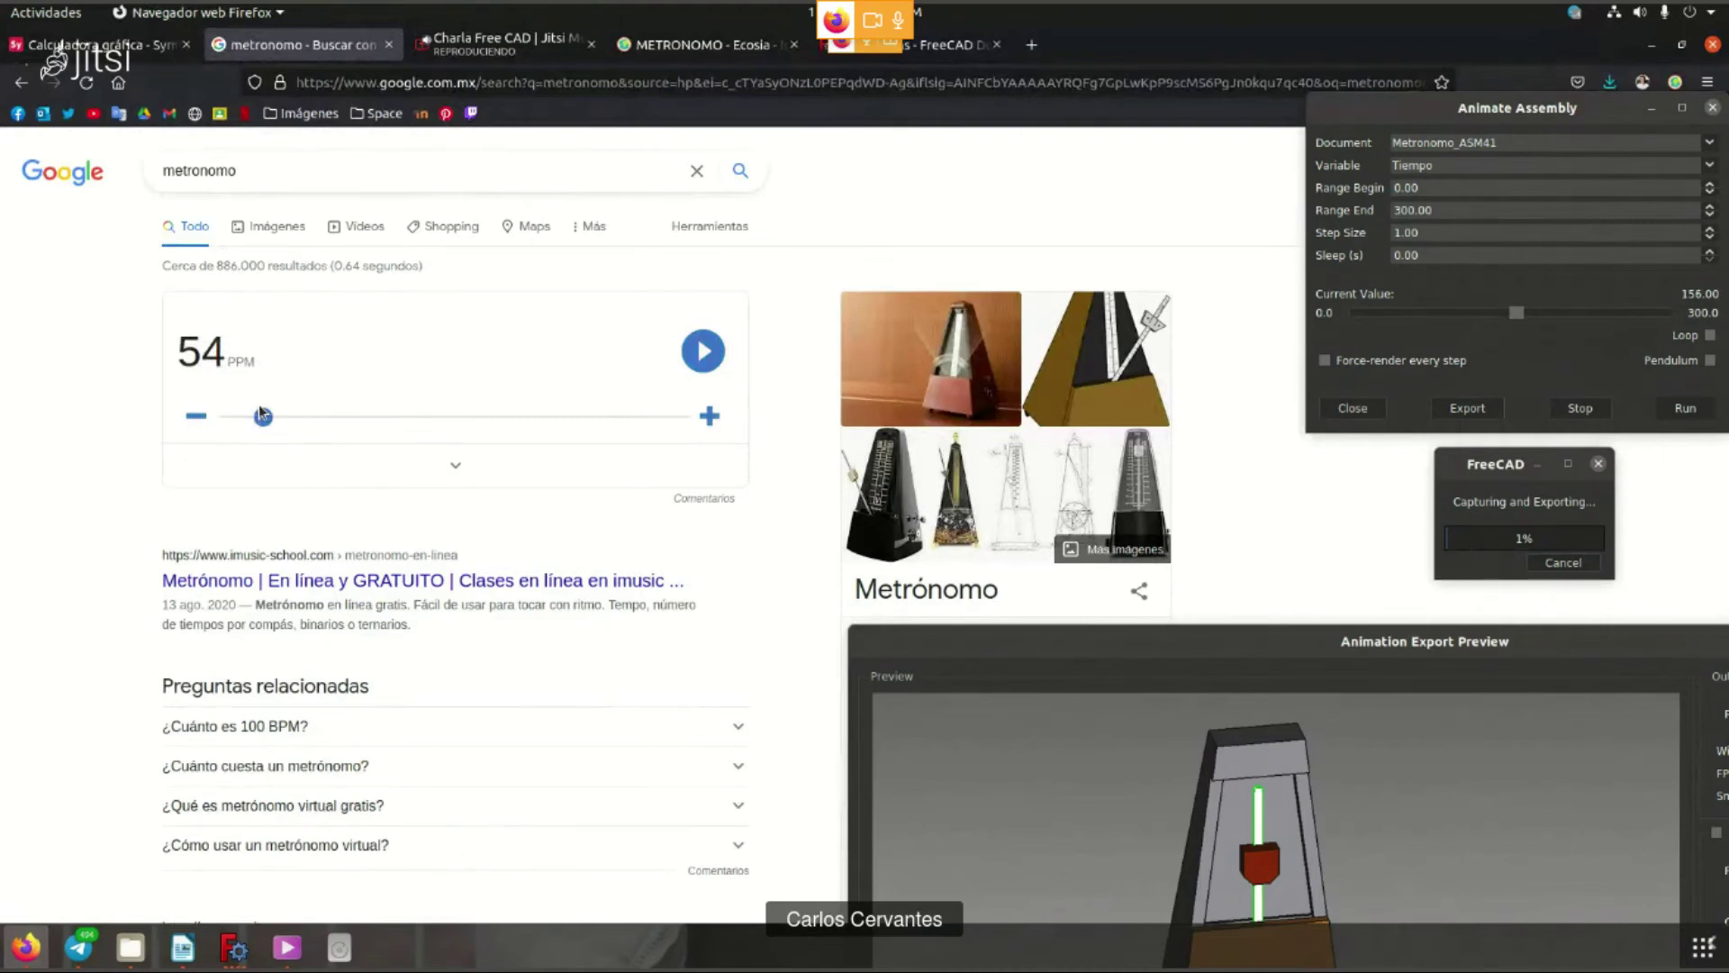
{"action": "left_click_drag", "start_coordinate": [261, 415], "coordinate": [254, 417]}
{"action": "left_click", "coordinate": [704, 350]}
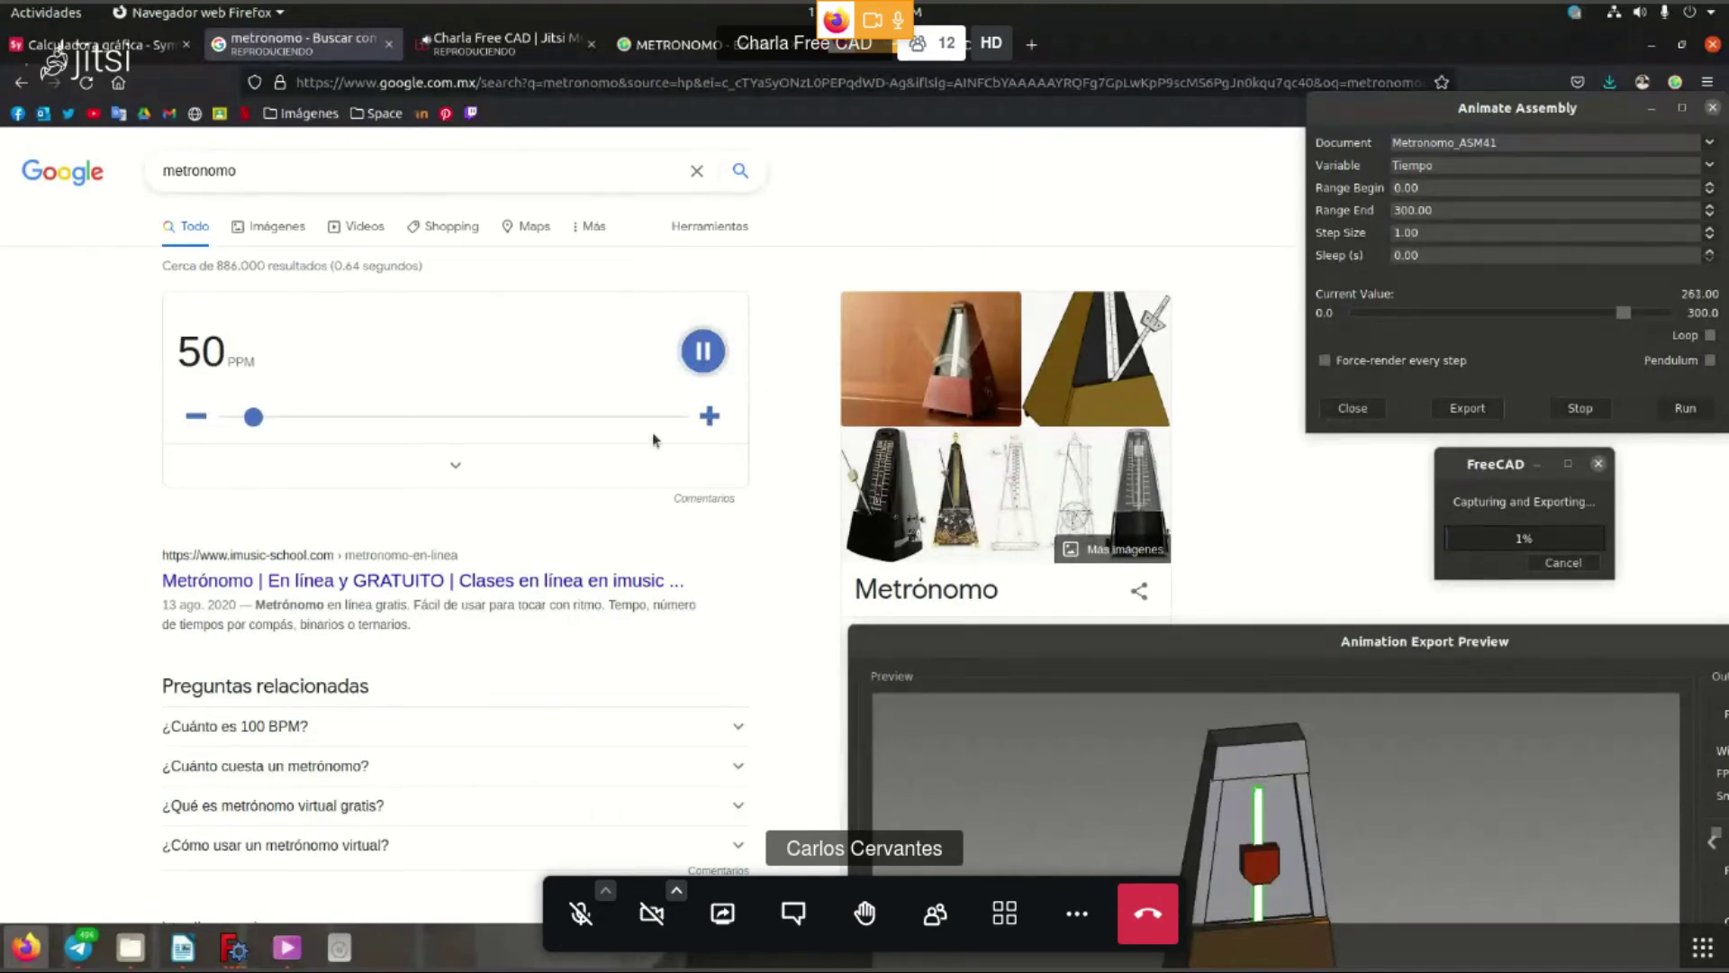
- Play the 50bpm clip against the metronome, restart it, then close Videos
{"action": "left_click", "coordinate": [286, 948]}
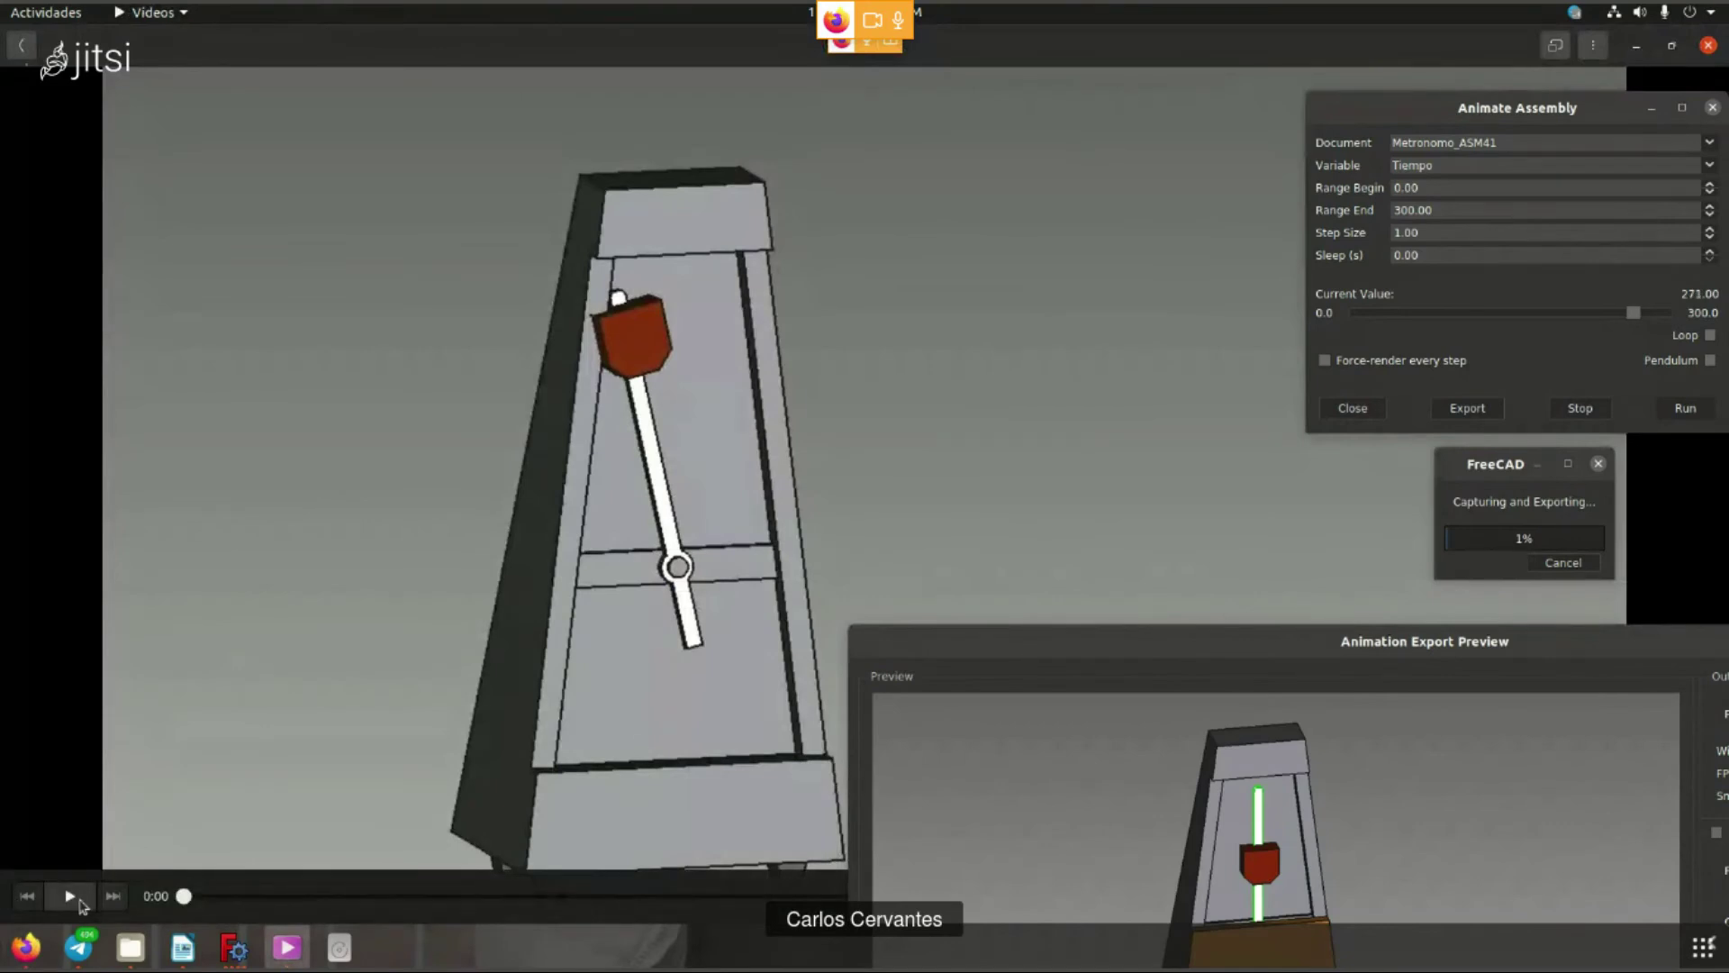
{"action": "left_click", "coordinate": [71, 898]}
{"action": "left_click", "coordinate": [70, 901]}
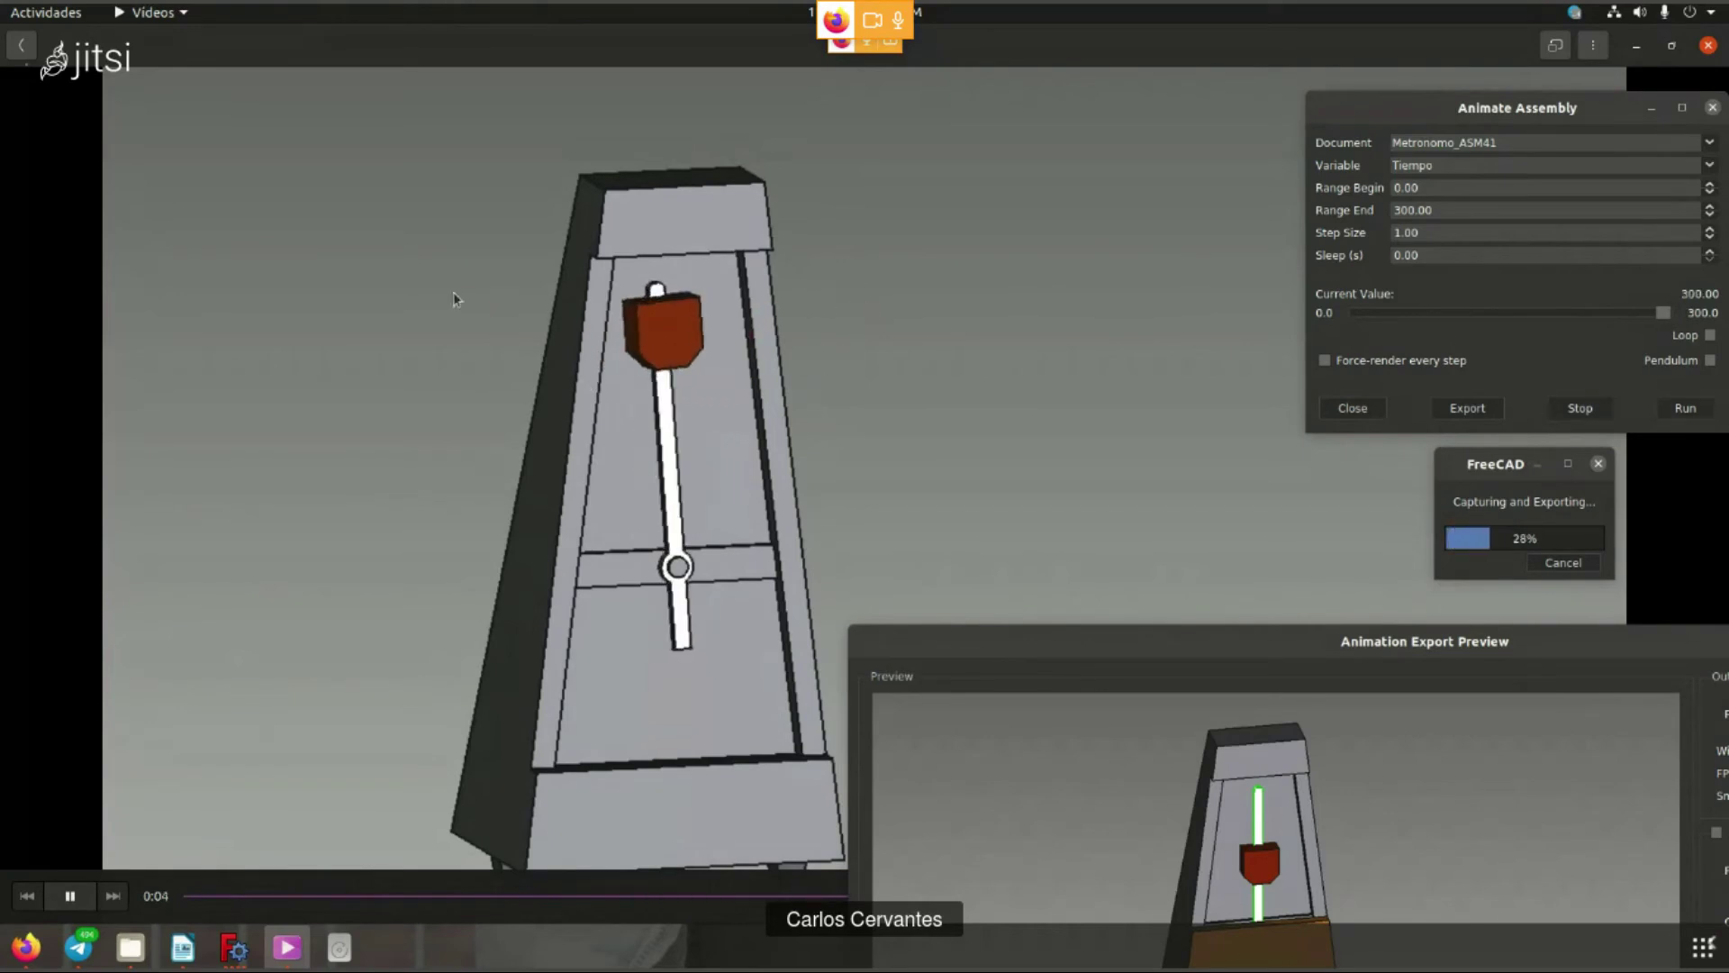
{"action": "left_click", "coordinate": [1709, 45]}
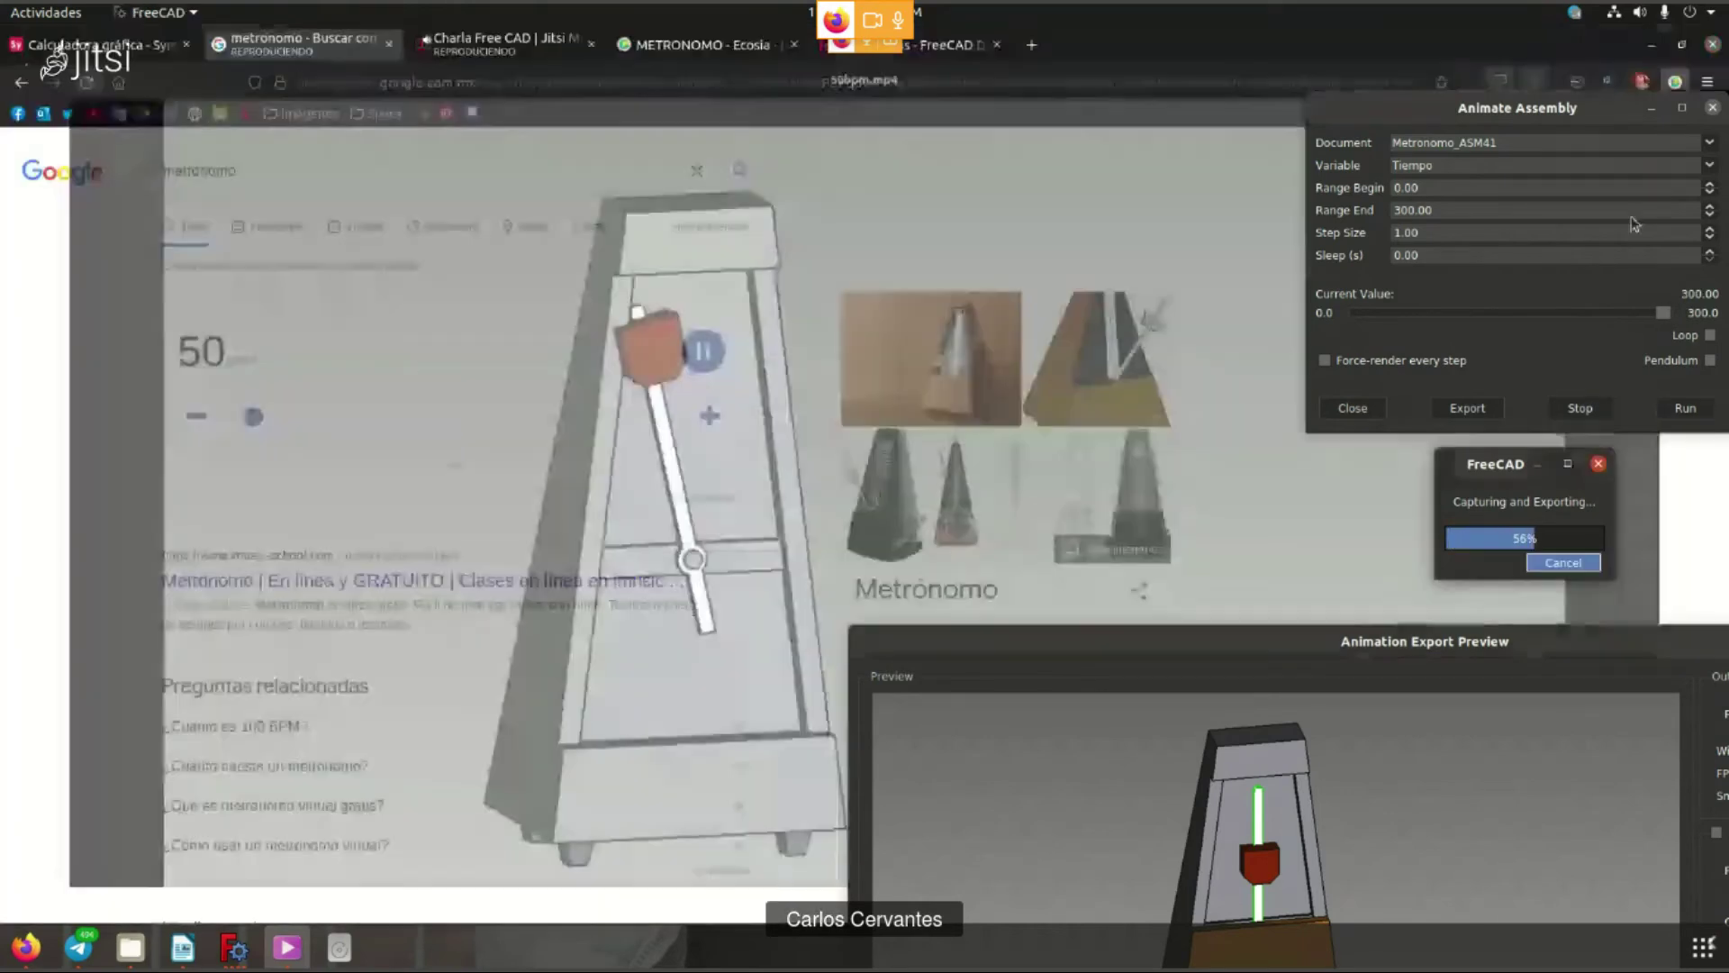
{"action": "key", "text": "alt+Tab"}
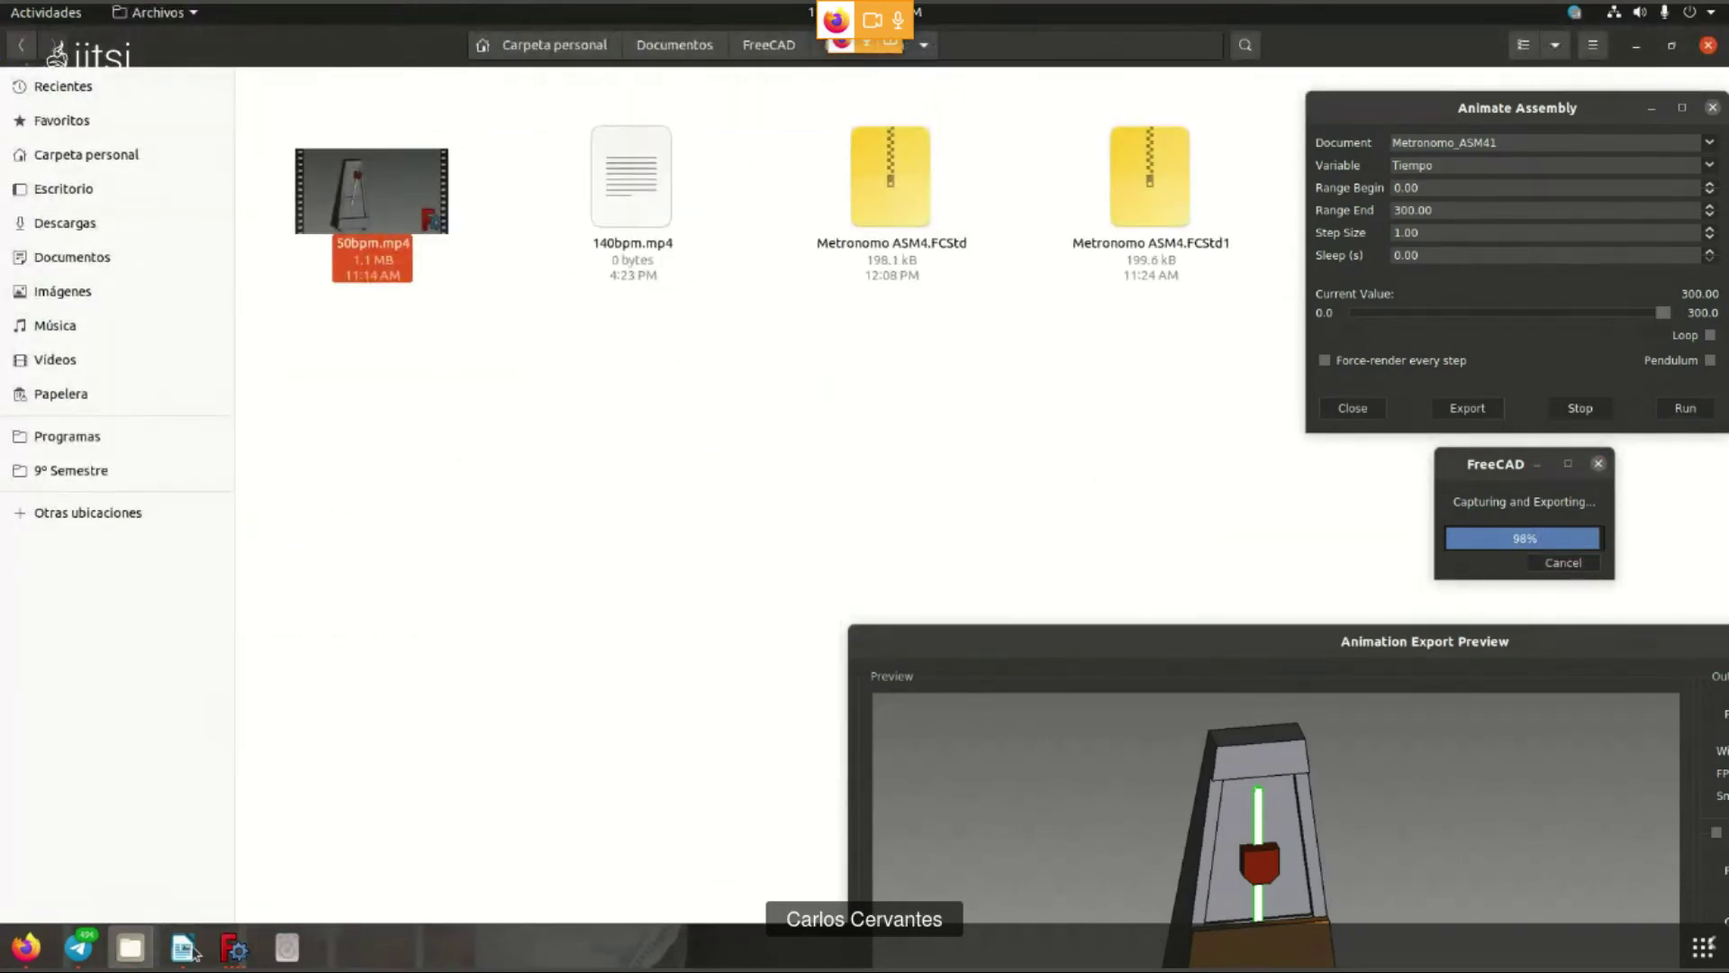
- Close the finished Animation Export Preview and Animate Assembly dialogs, then show the Spreadsheet
{"action": "left_click", "coordinate": [234, 947]}
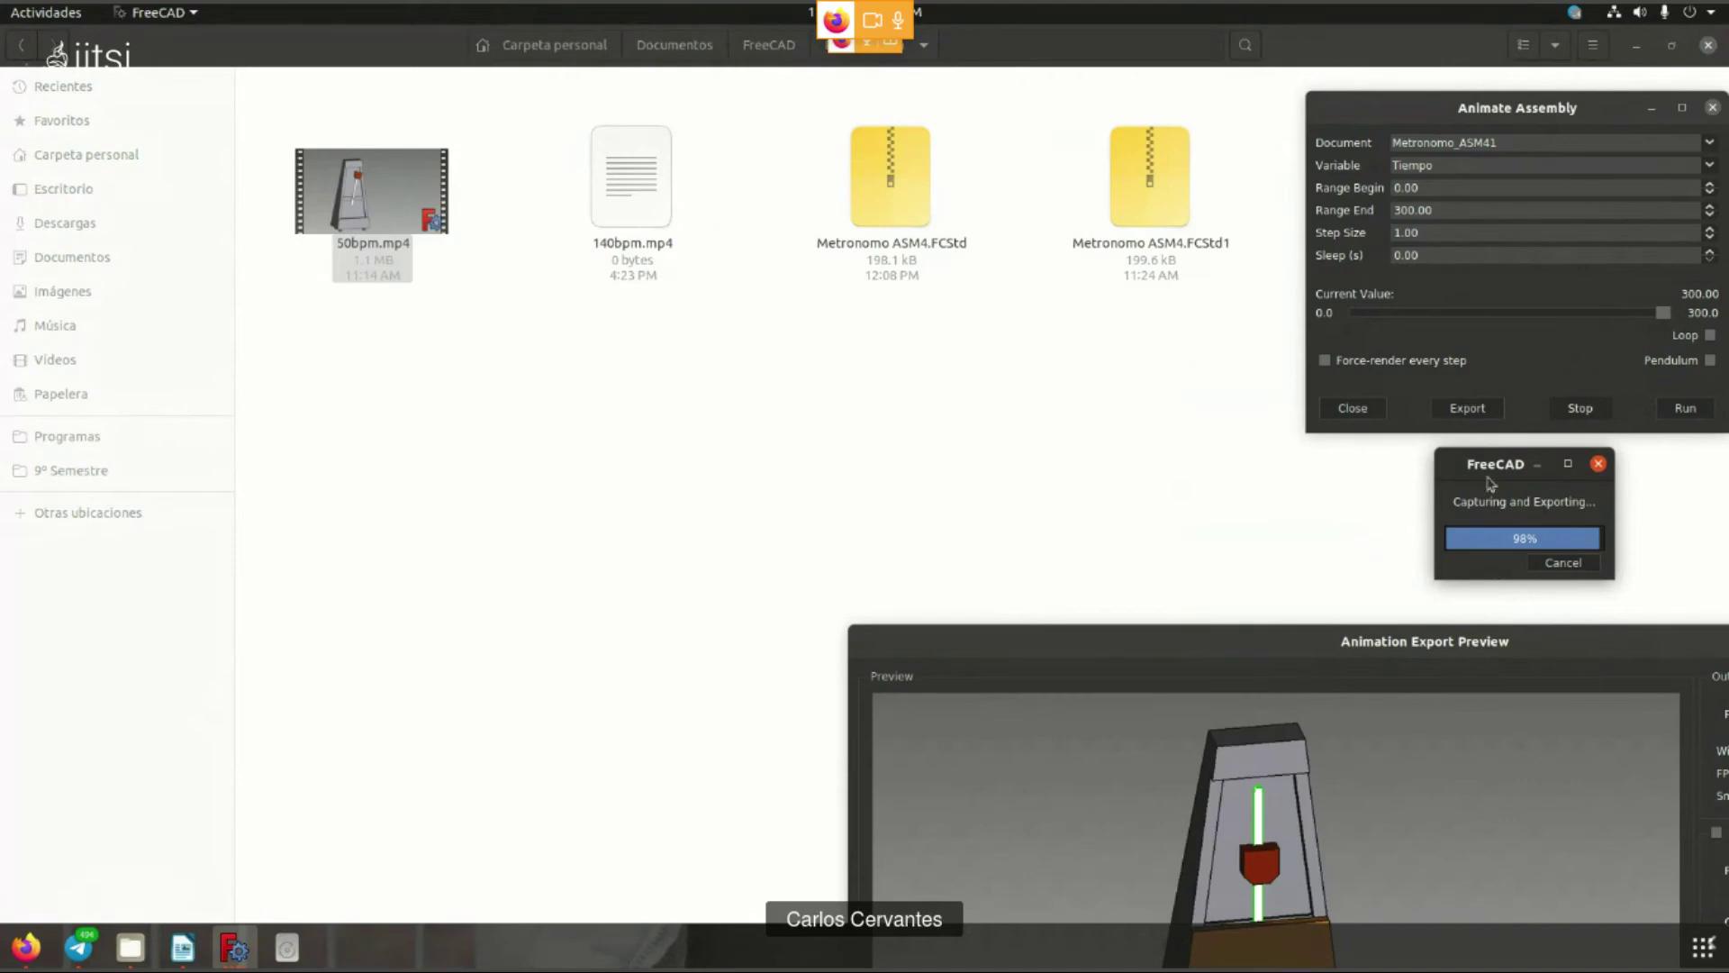
{"action": "left_click_drag", "start_coordinate": [1359, 652], "coordinate": [581, 213]}
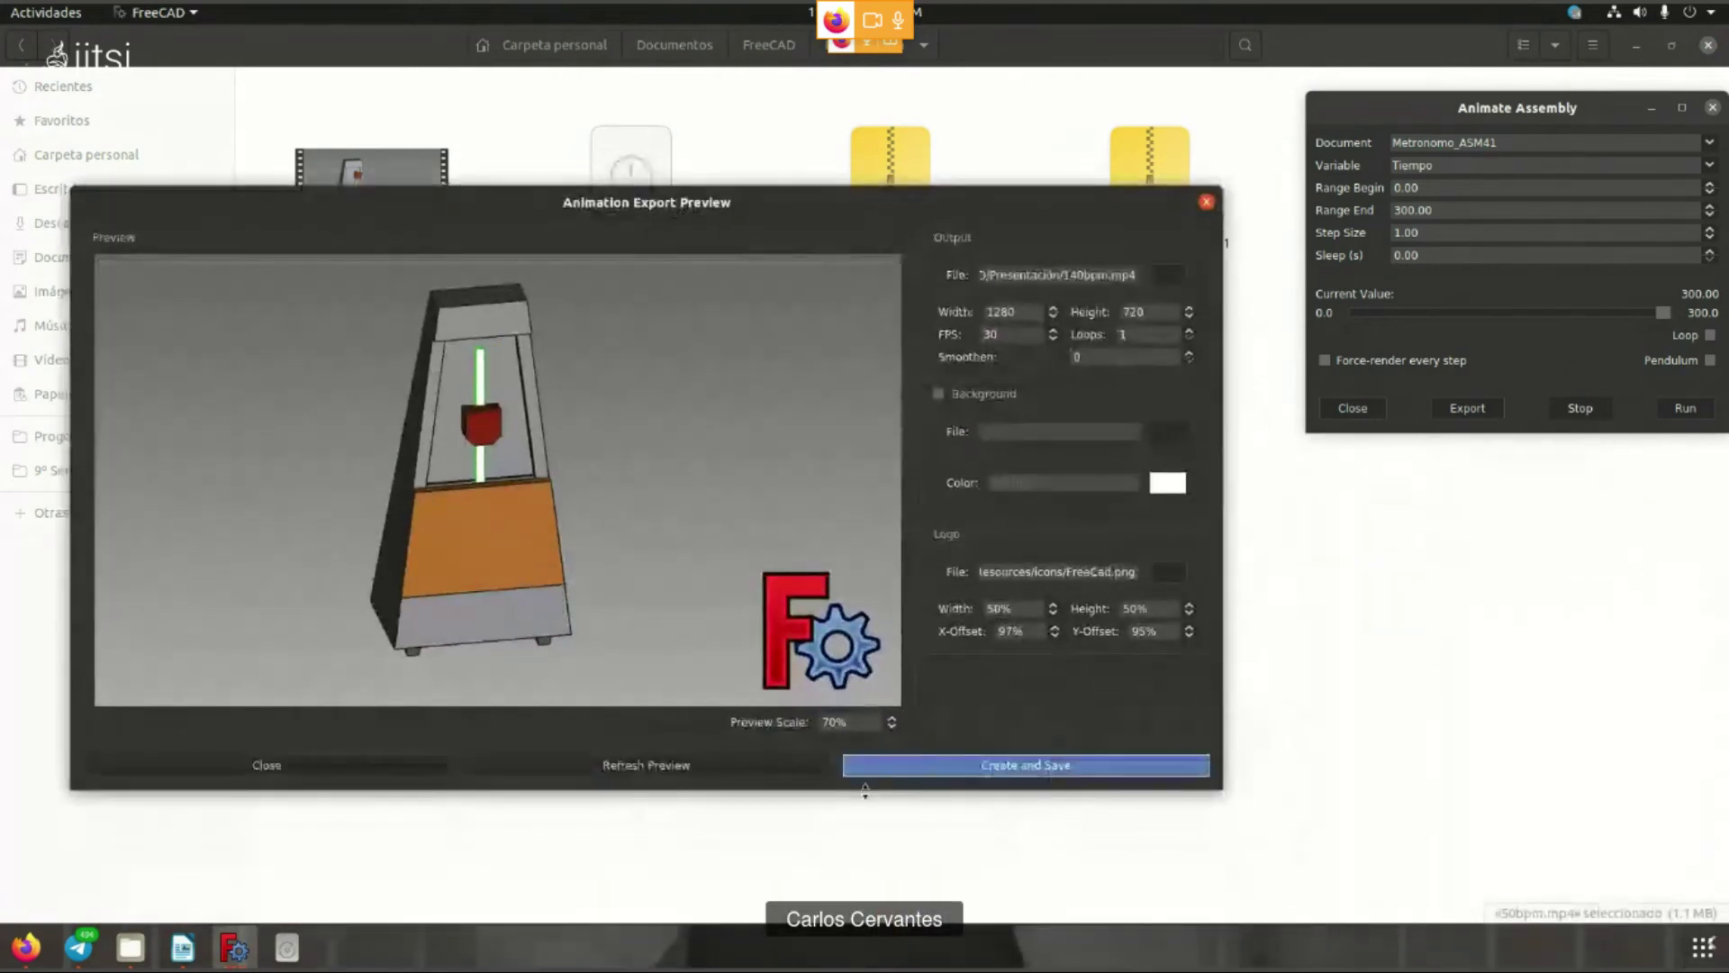
{"action": "left_click", "coordinate": [305, 773]}
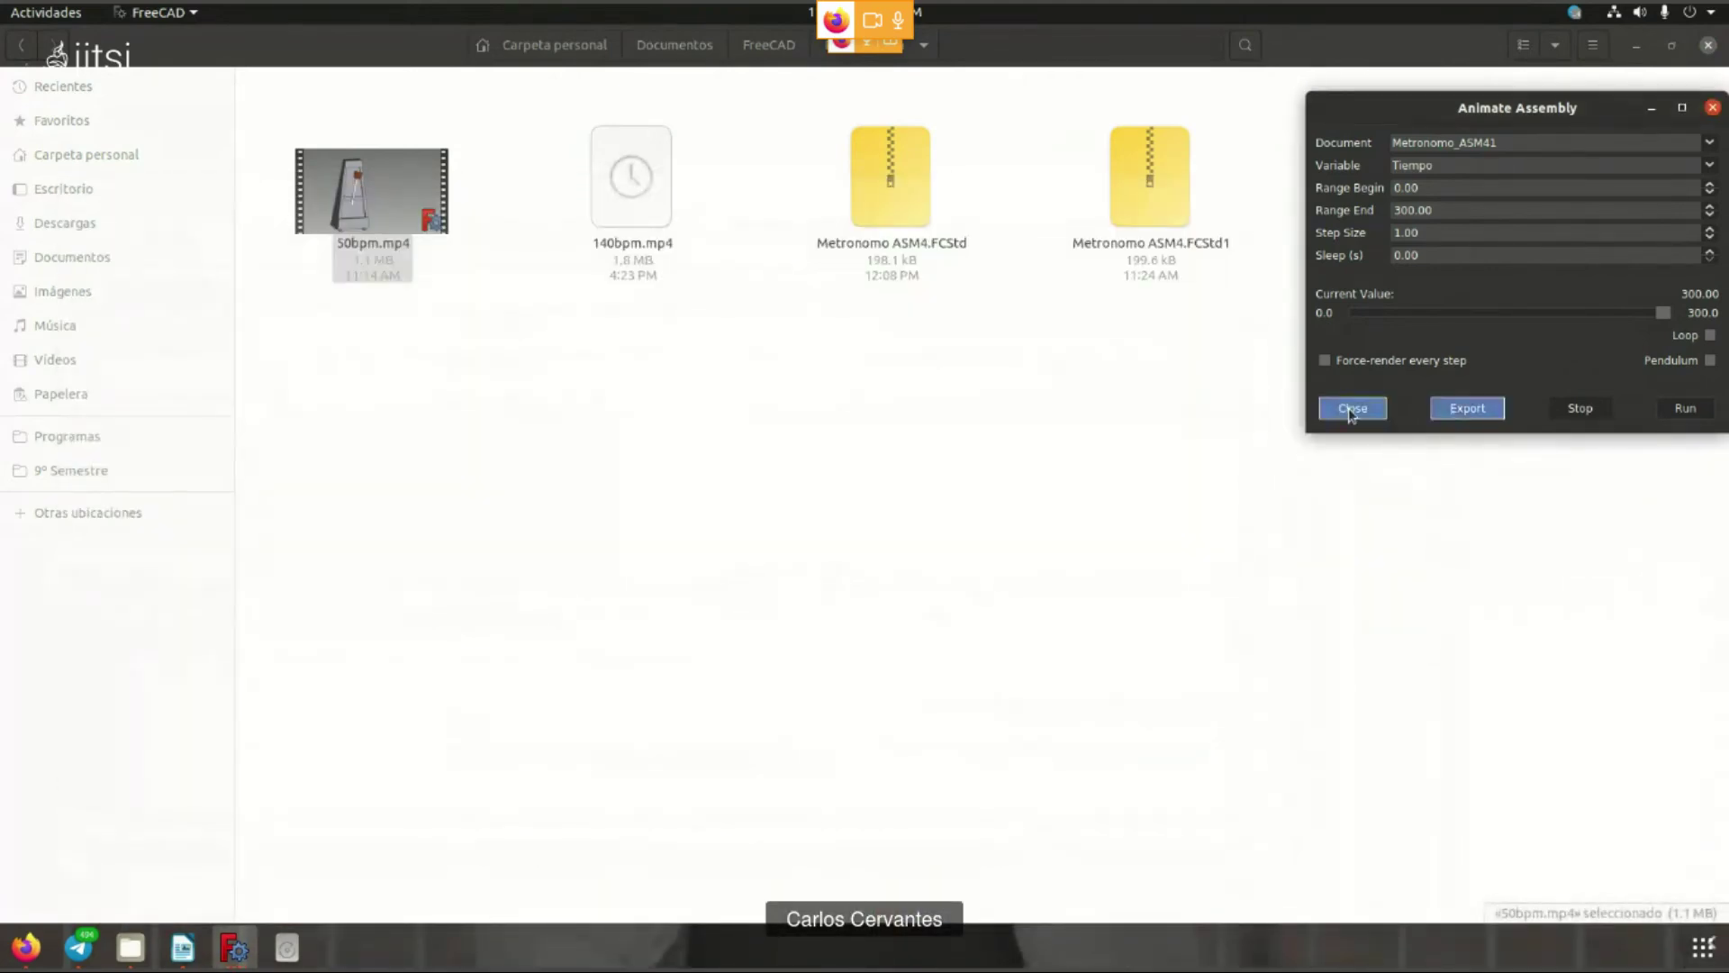
{"action": "left_click", "coordinate": [1352, 408]}
{"action": "left_click", "coordinate": [234, 948]}
{"action": "left_click", "coordinate": [928, 786]}
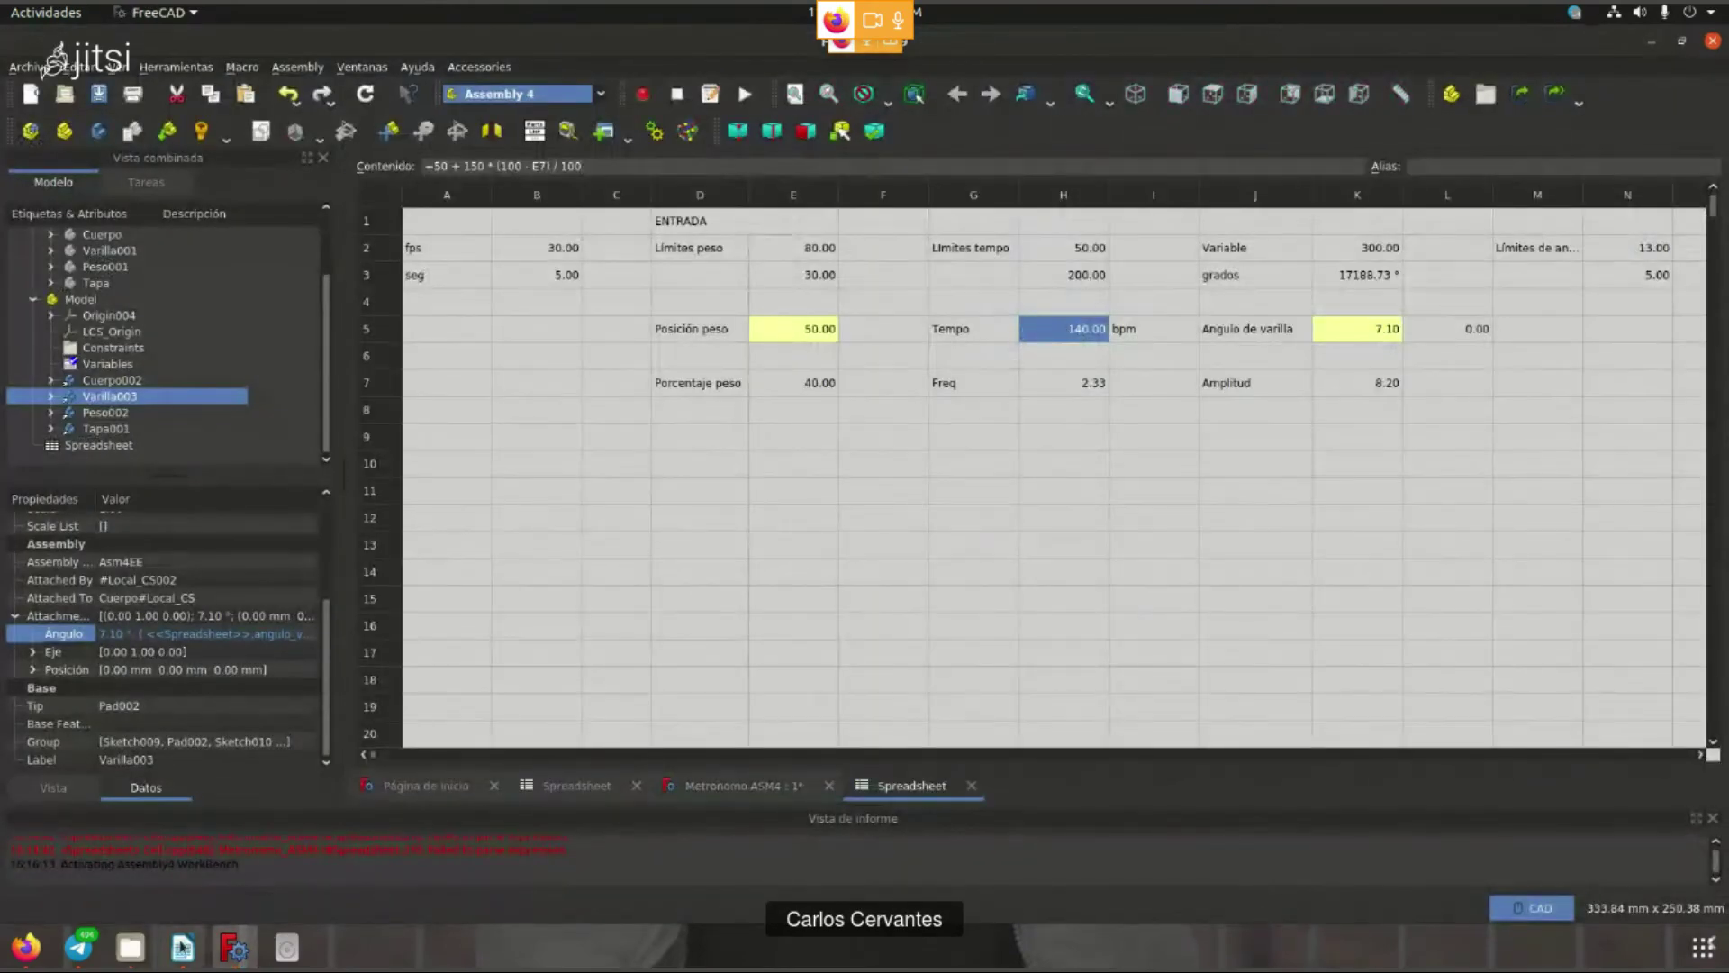
- Open 140bpm.mp4 from Files and raise the Google metronome to 140 PPM
{"action": "left_click", "coordinate": [130, 948]}
{"action": "double_click", "coordinate": [657, 198]}
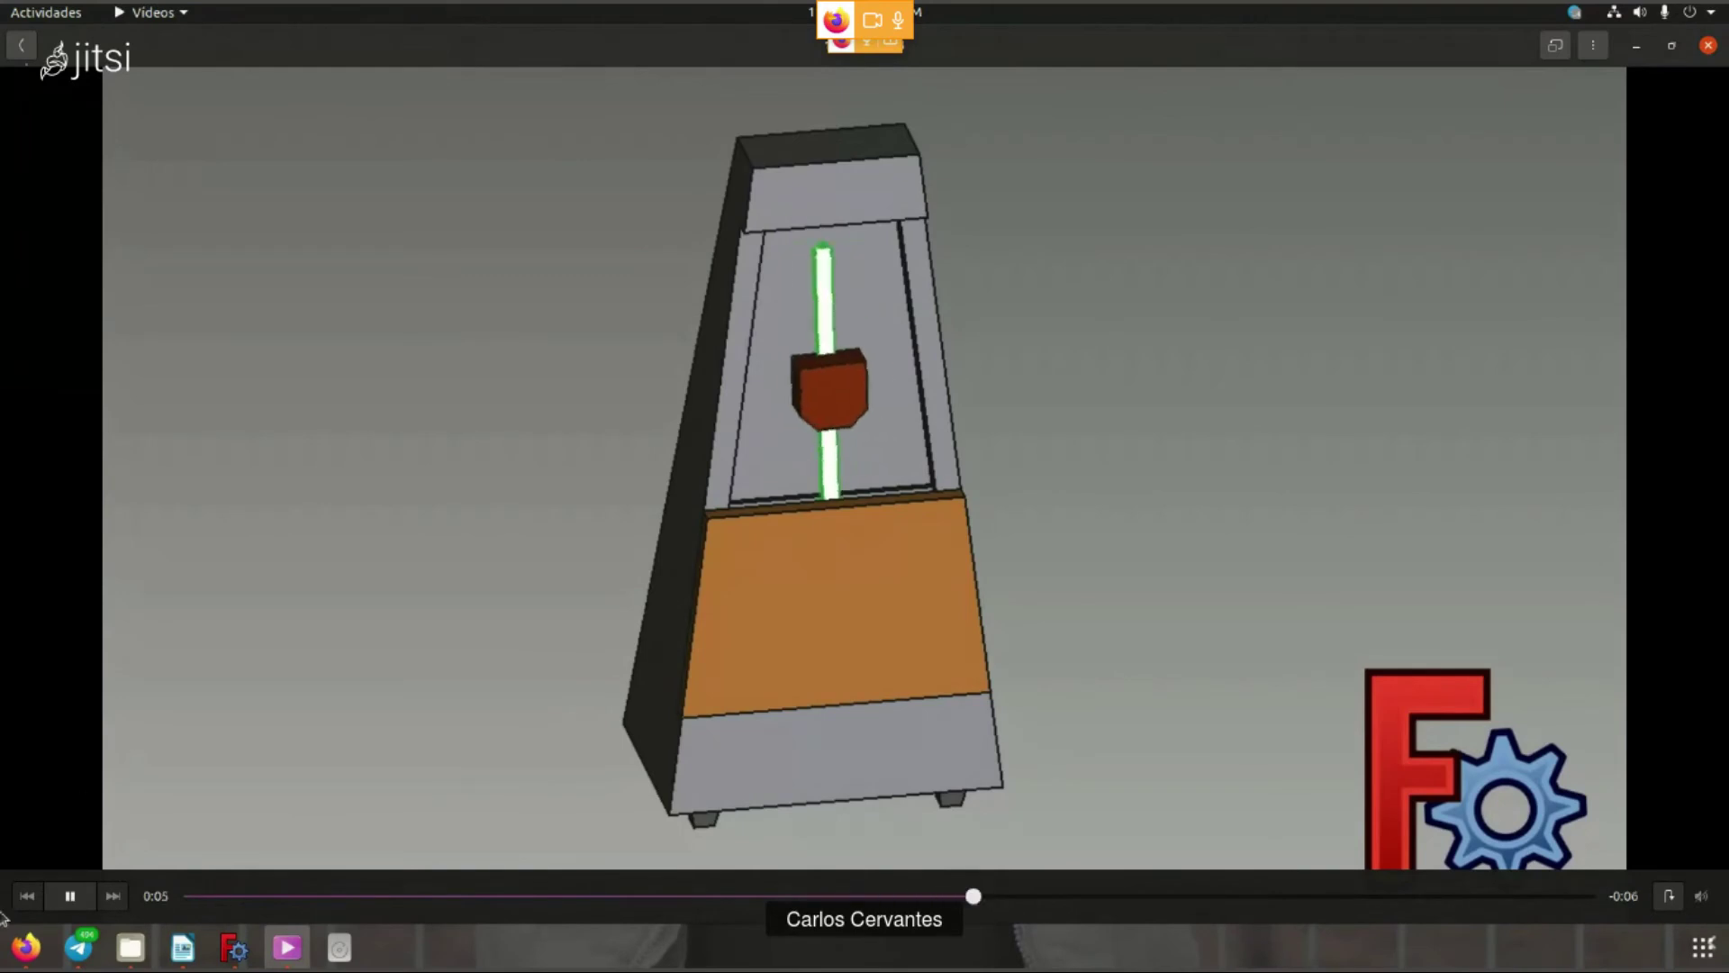
{"action": "left_click", "coordinate": [26, 946]}
{"action": "left_click_drag", "start_coordinate": [254, 417], "coordinate": [479, 416]}
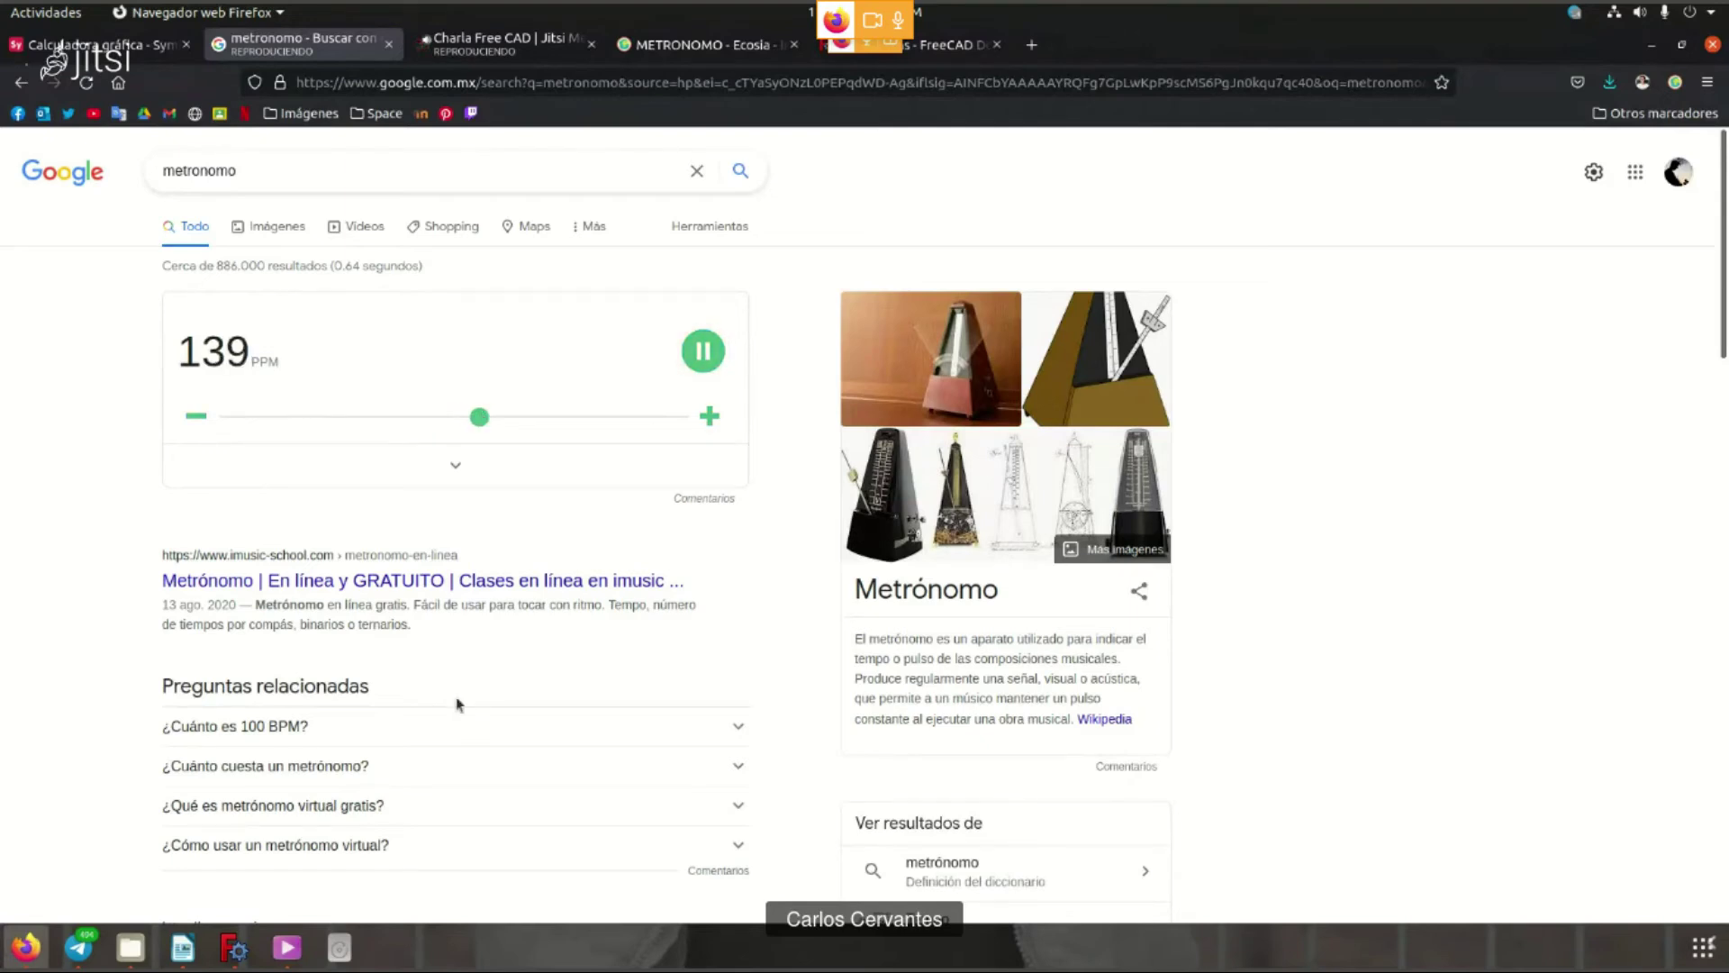
{"action": "left_click", "coordinate": [709, 416]}
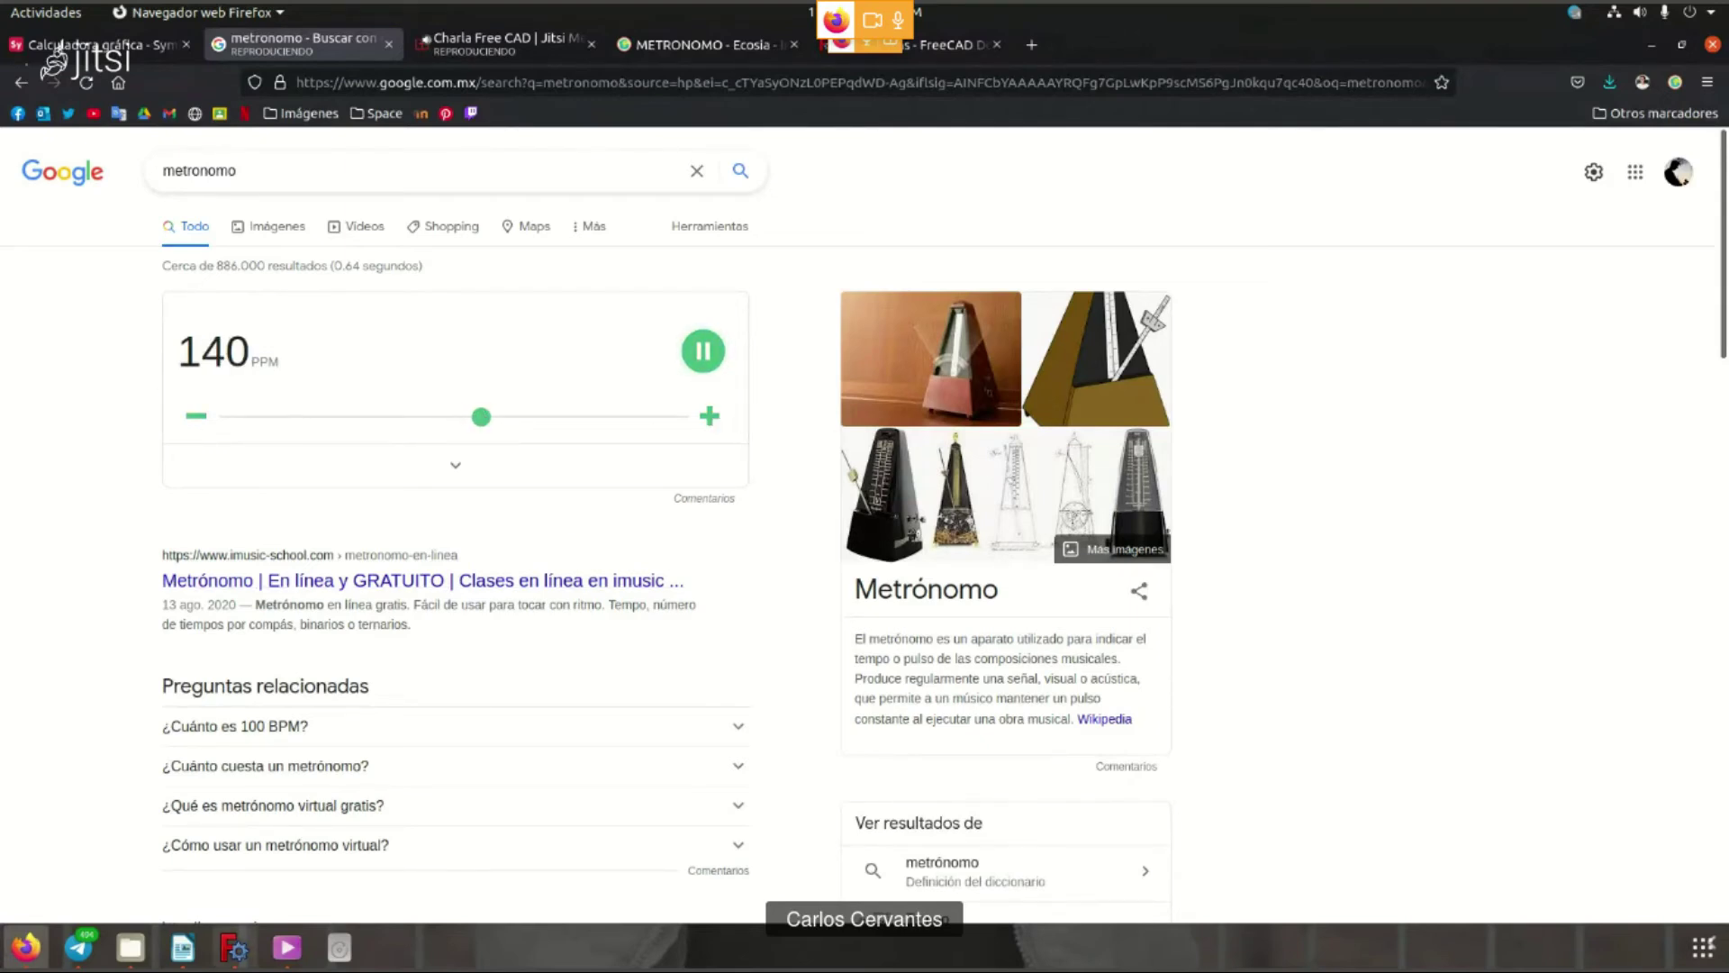
- Play the 140bpm clip against the metronome, then close Videos
{"action": "key", "text": "alt+Tab"}
{"action": "left_click", "coordinate": [287, 946]}
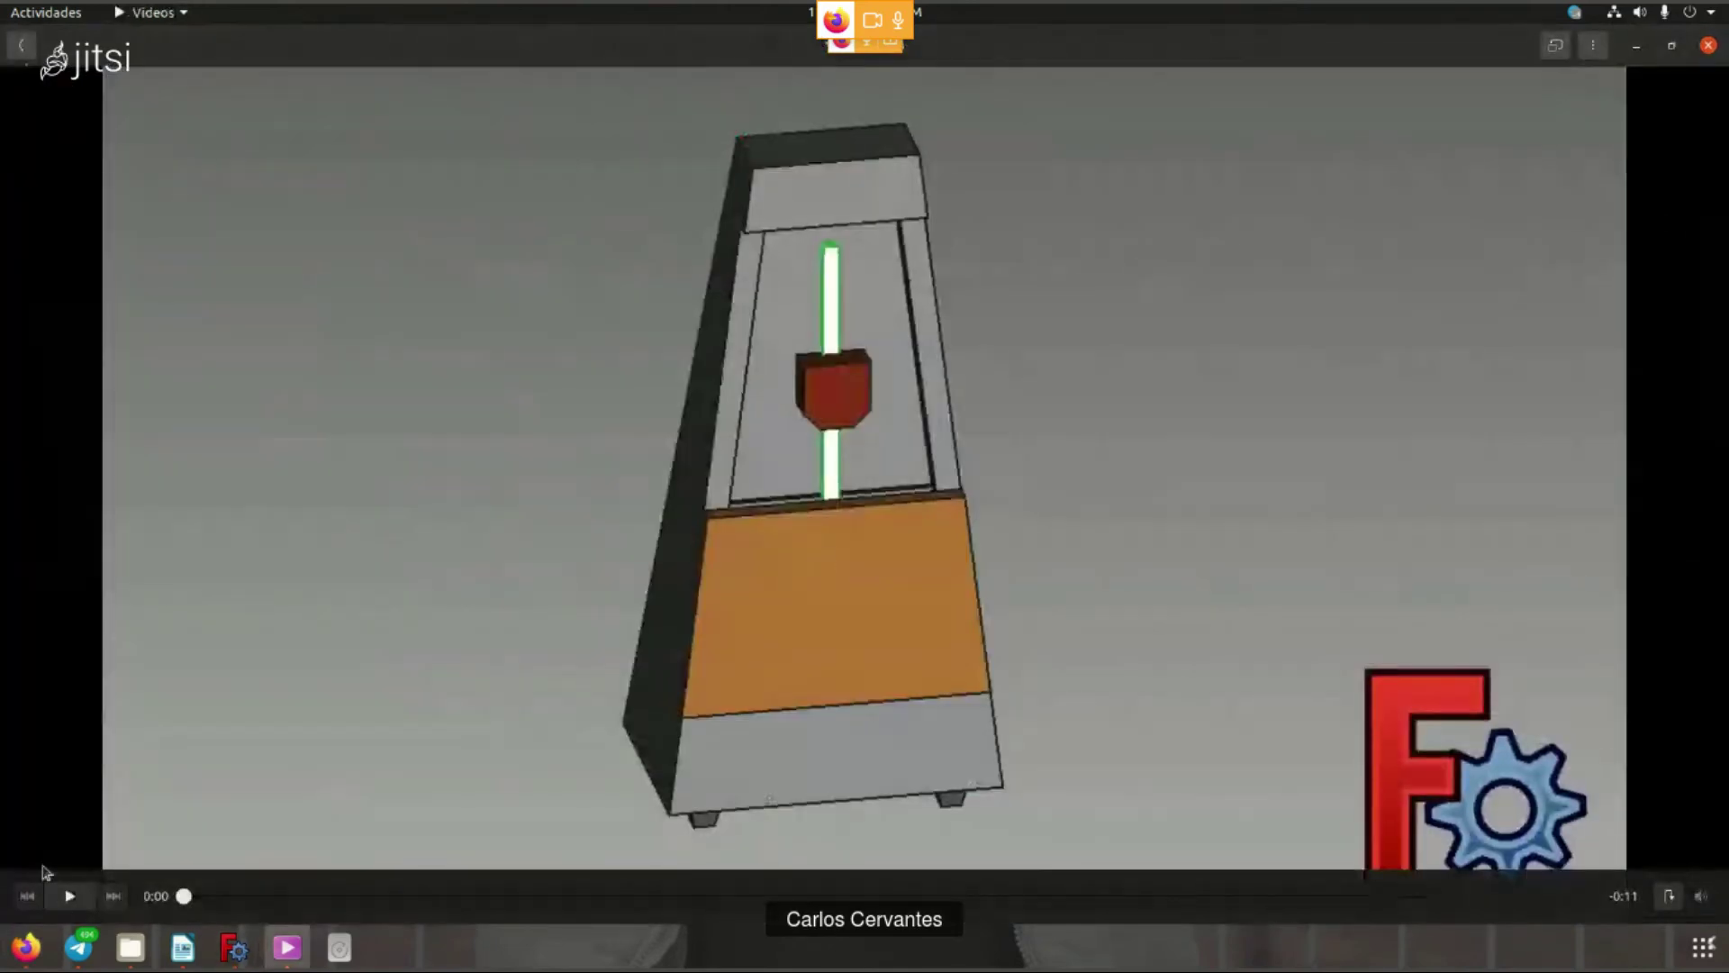
{"action": "left_click", "coordinate": [70, 896]}
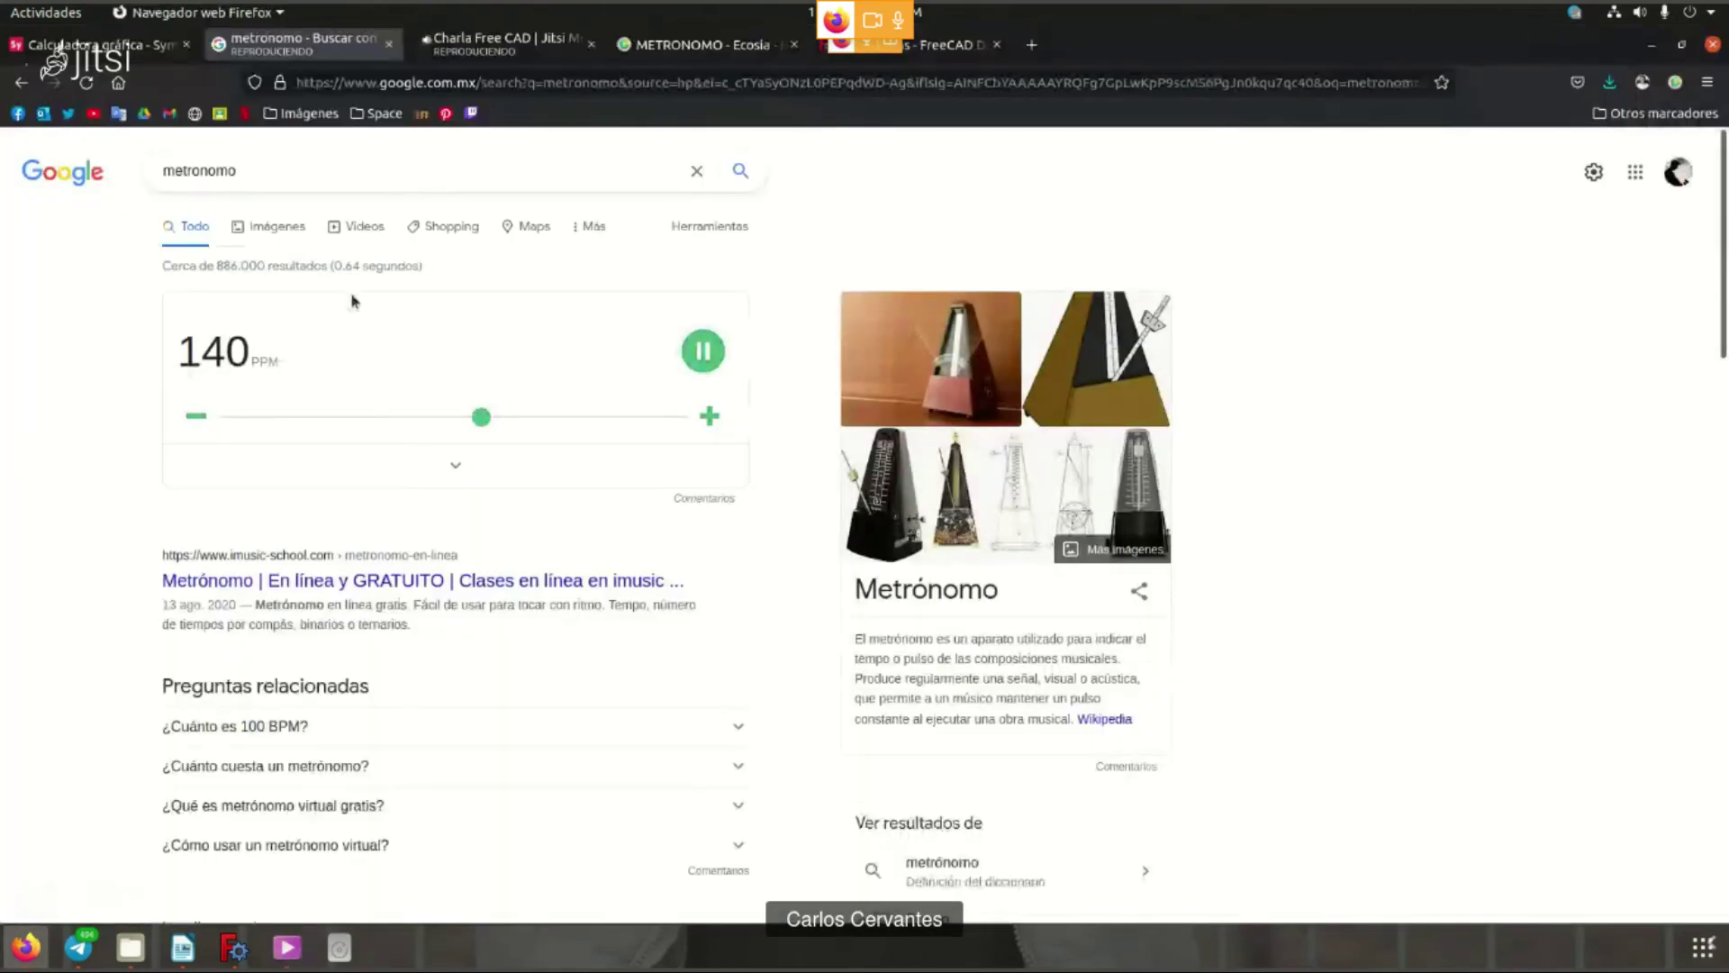
{"action": "left_click", "coordinate": [286, 947]}
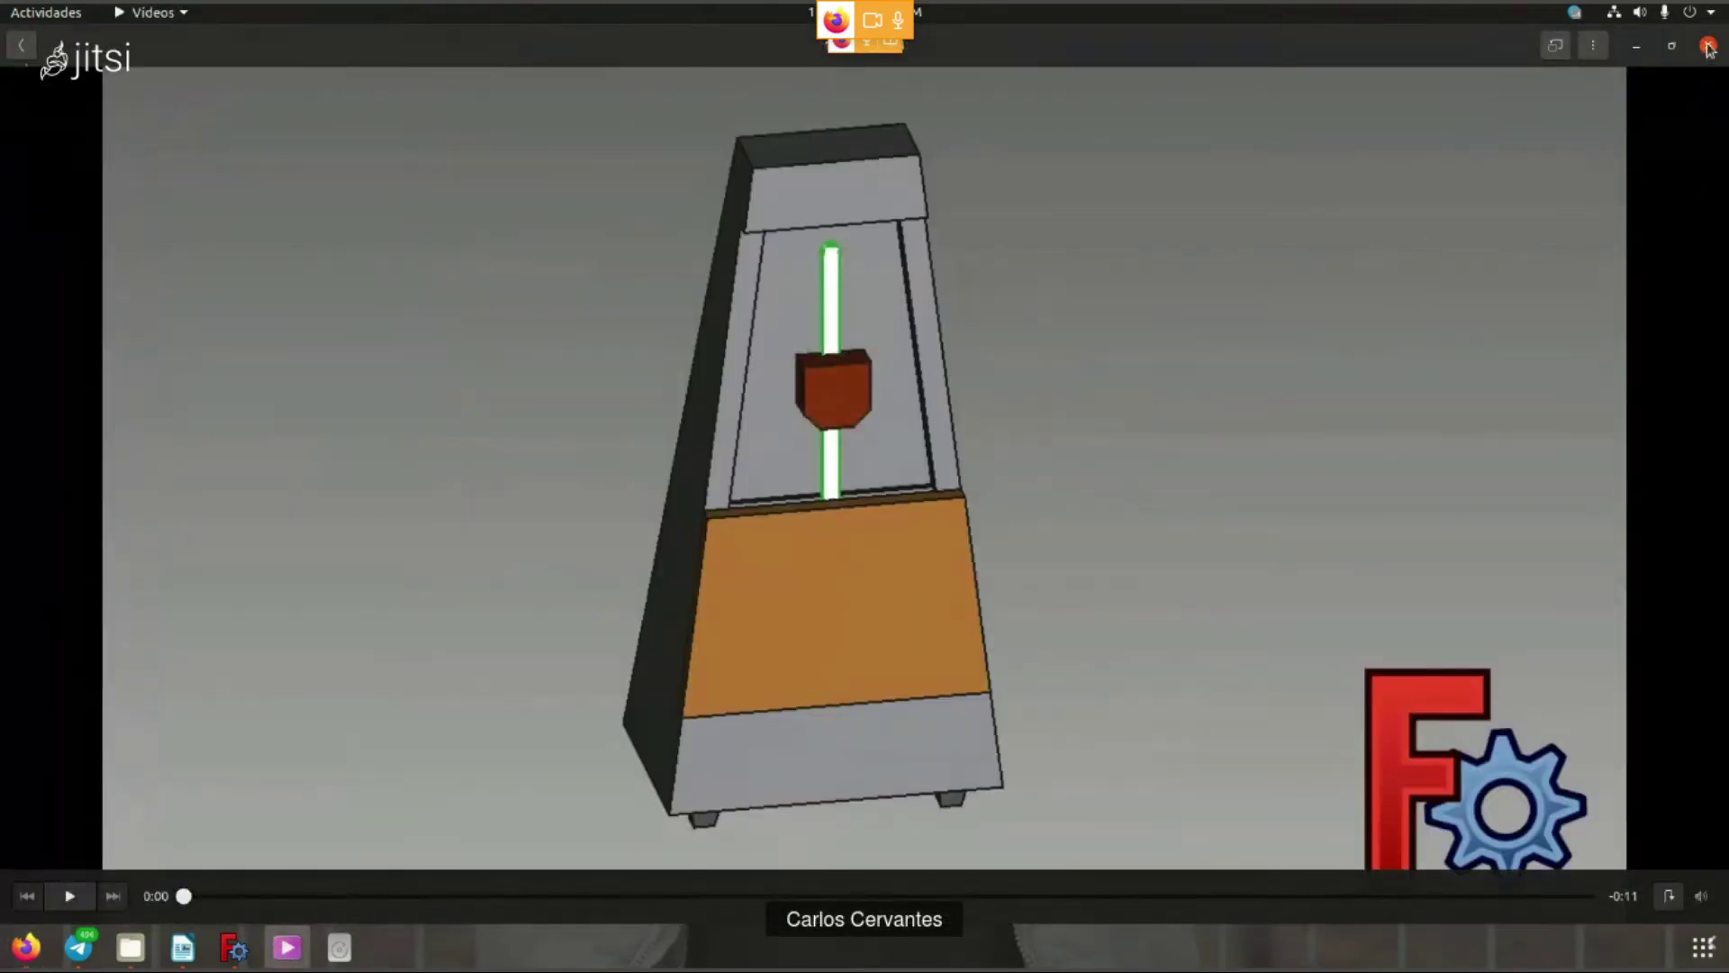
{"action": "left_click", "coordinate": [1709, 47]}
{"action": "left_click", "coordinate": [233, 947]}
{"action": "left_click", "coordinate": [1256, 490]}
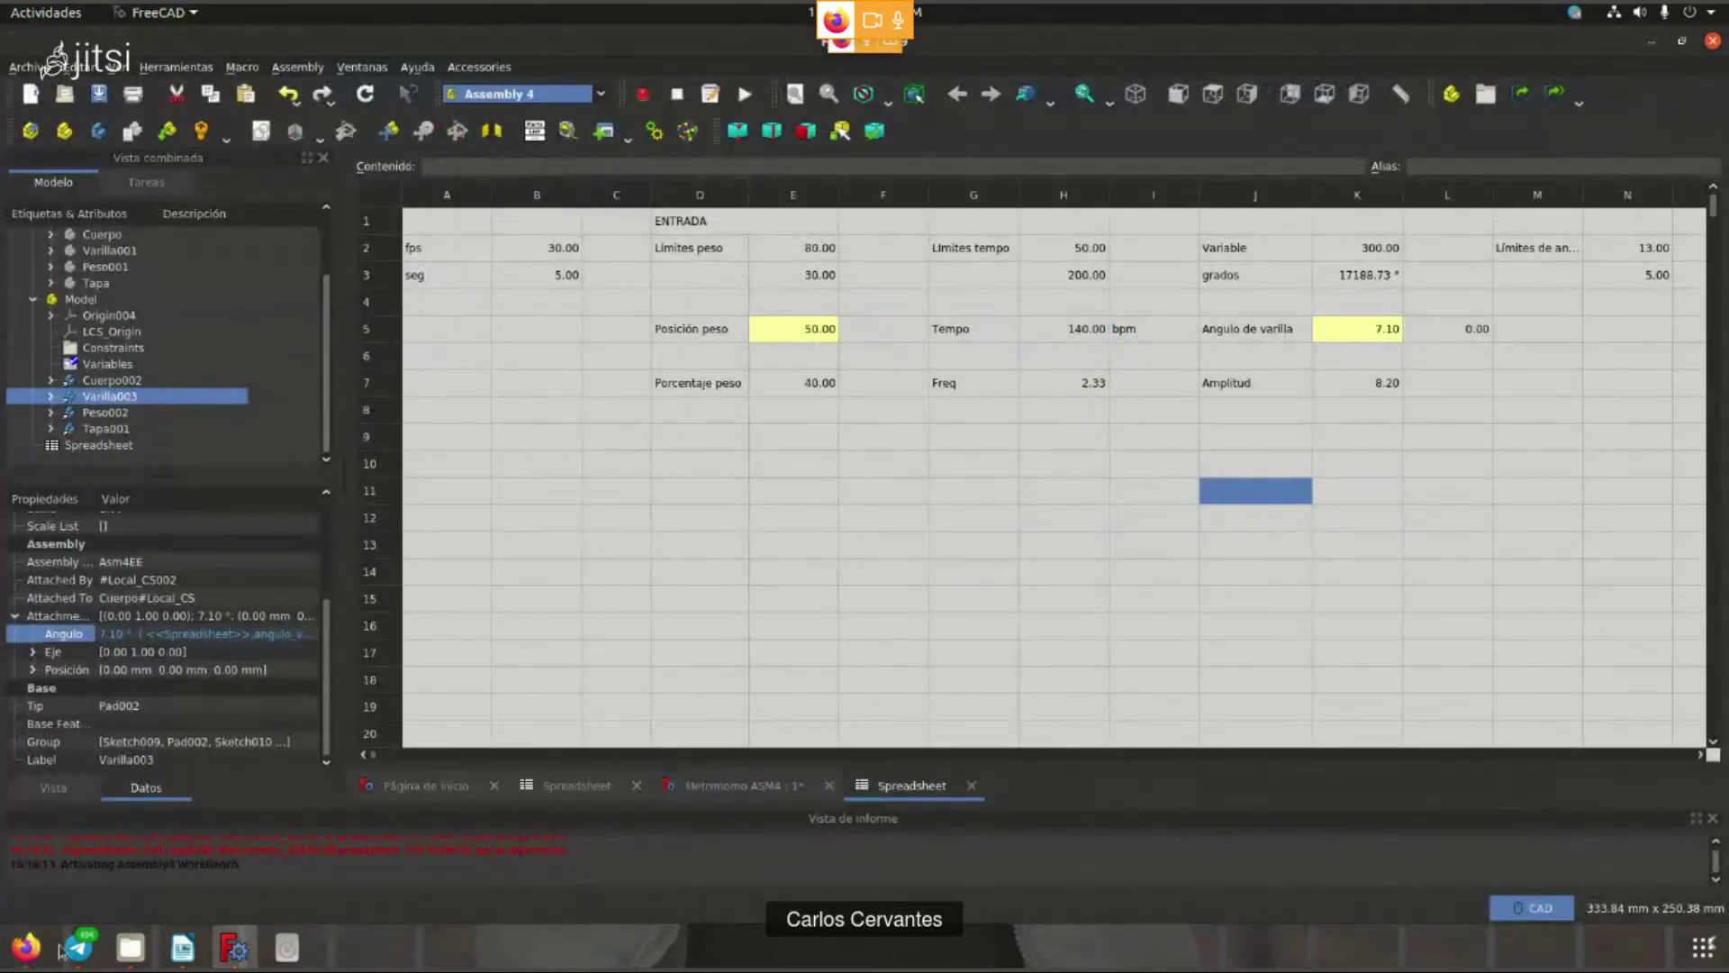
- Back in FreeCAD, select and deselect the block of spreadsheet parameter cells
{"action": "left_click", "coordinate": [25, 946]}
{"action": "left_click", "coordinate": [233, 947]}
{"action": "left_click", "coordinate": [1447, 571]}
{"action": "left_click_drag", "start_coordinate": [1579, 525], "coordinate": [467, 231]}
{"action": "left_click", "coordinate": [793, 626]}
- View the metronome 3D model in the Metronomo ASM4 tab
{"action": "left_click", "coordinate": [731, 785]}
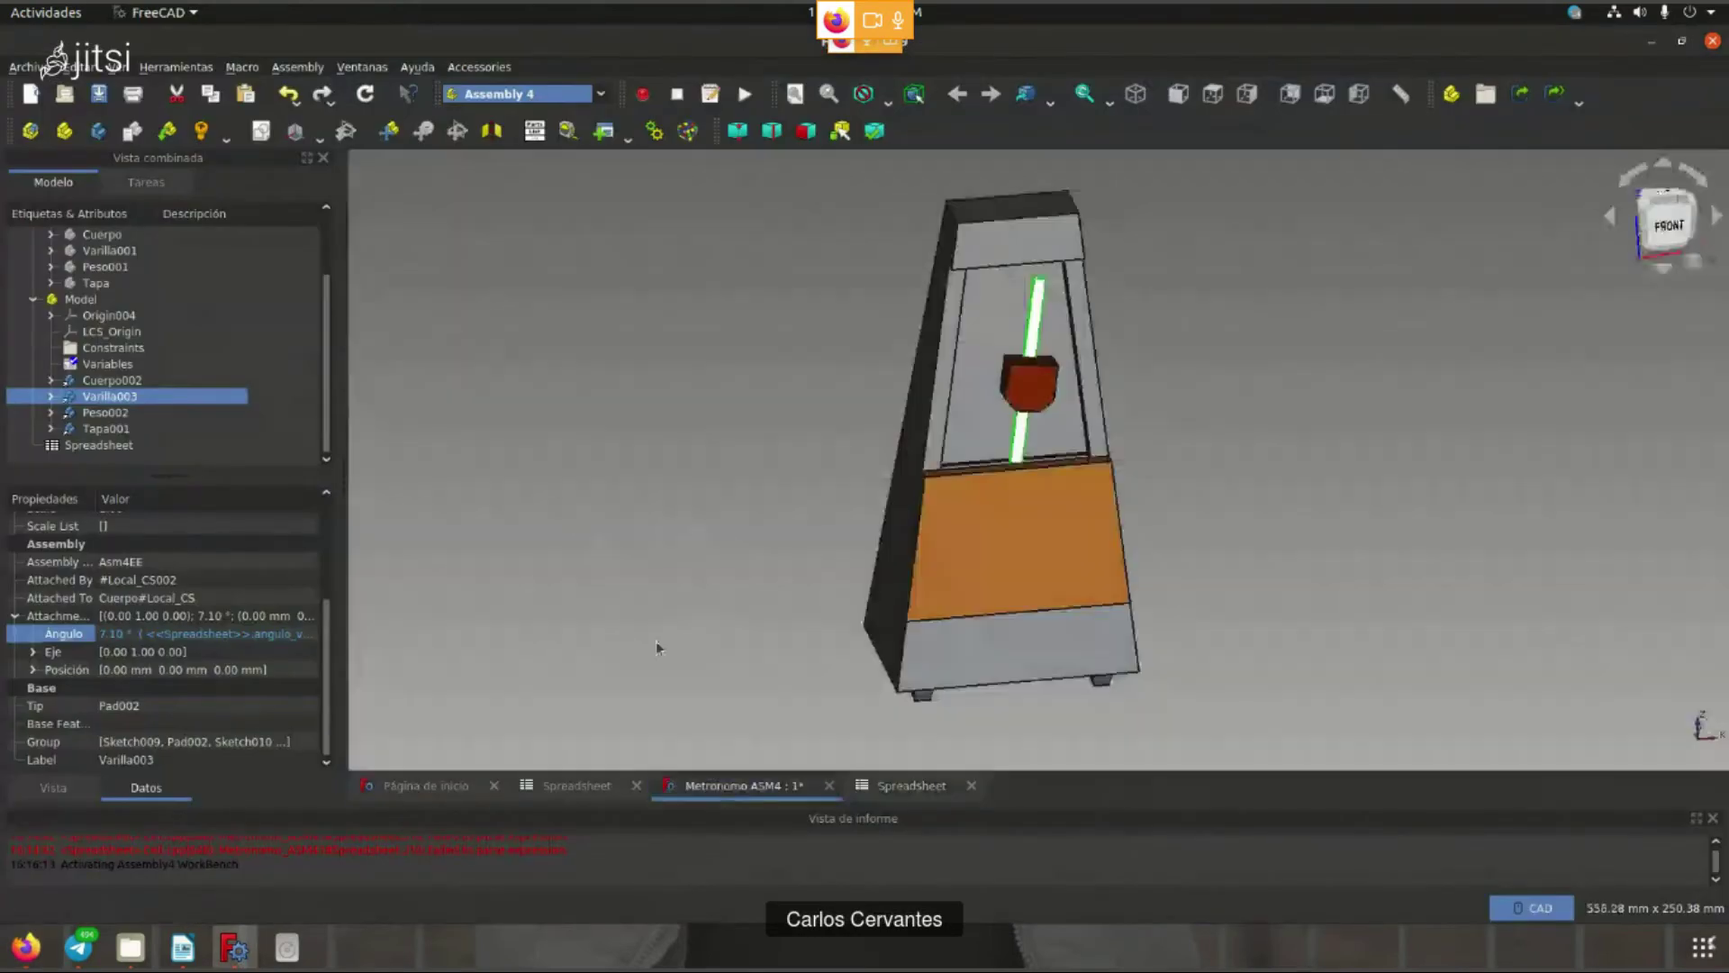
{"action": "scroll", "coordinate": [998, 399], "scroll_direction": "down", "scroll_amount": 2}
{"action": "scroll", "coordinate": [998, 399], "scroll_direction": "down", "scroll_amount": 3}
{"action": "scroll", "coordinate": [998, 399], "scroll_direction": "up", "scroll_amount": 3}
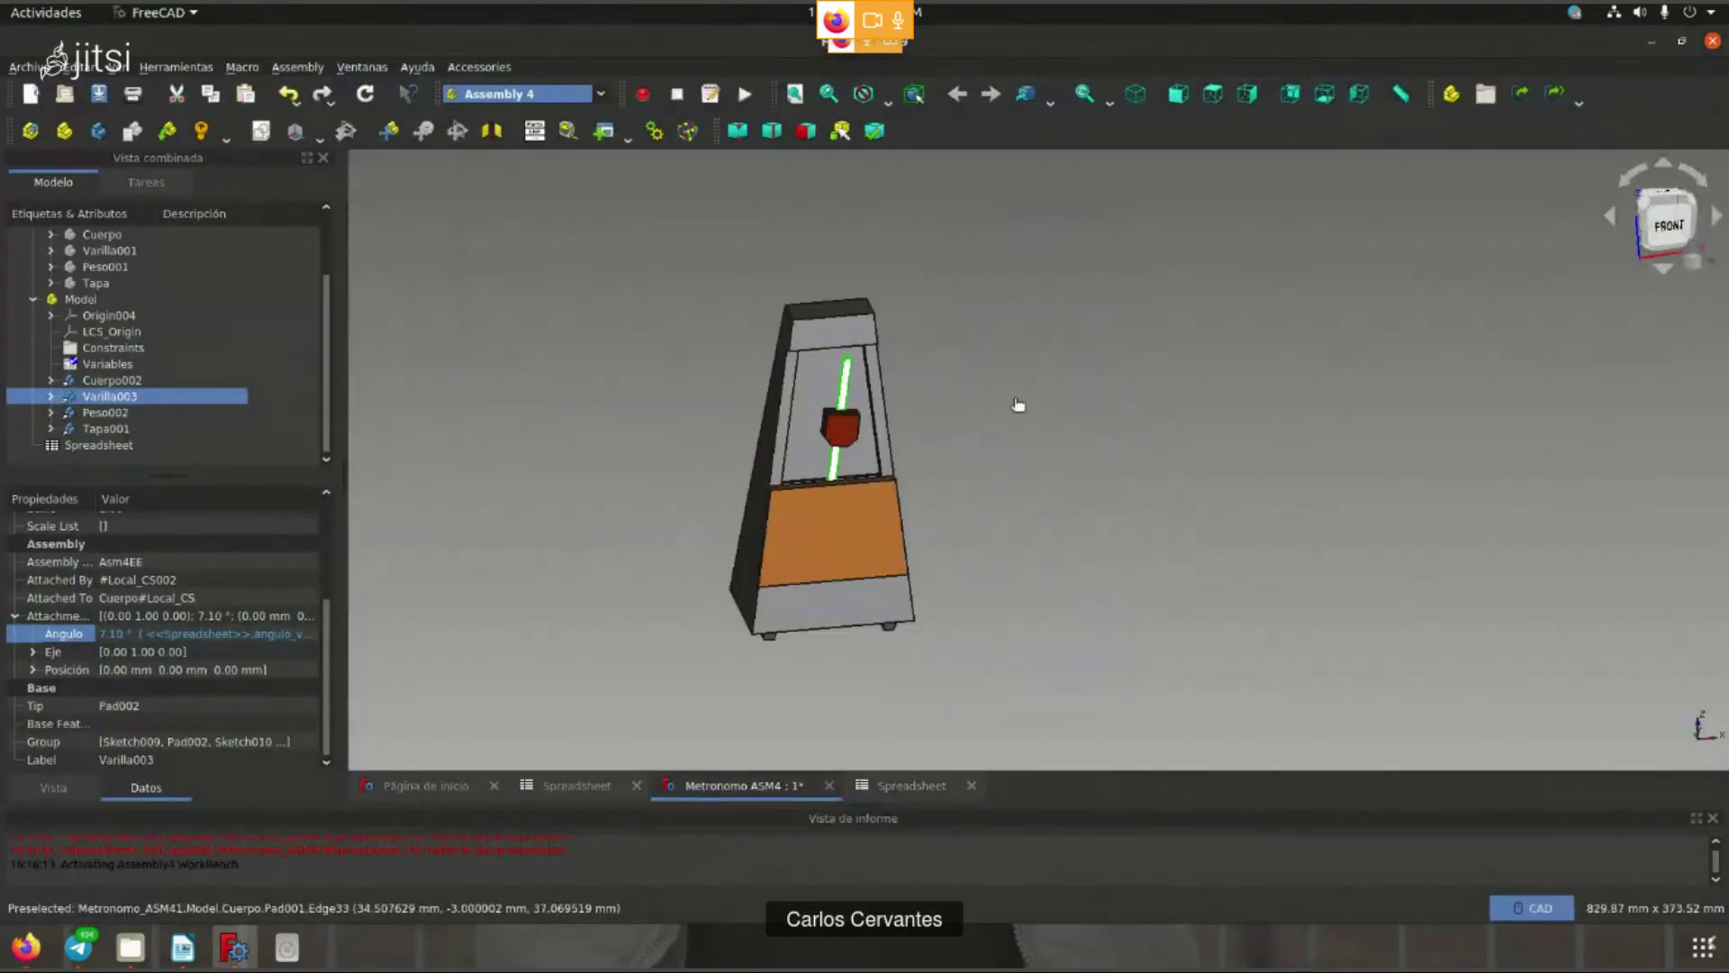
{"action": "left_click", "coordinate": [1018, 405]}
- Return to the Spreadsheet and inspect the time variable formula in cell K2
{"action": "left_click", "coordinate": [905, 785]}
{"action": "left_click_drag", "start_coordinate": [1582, 494], "coordinate": [441, 227]}
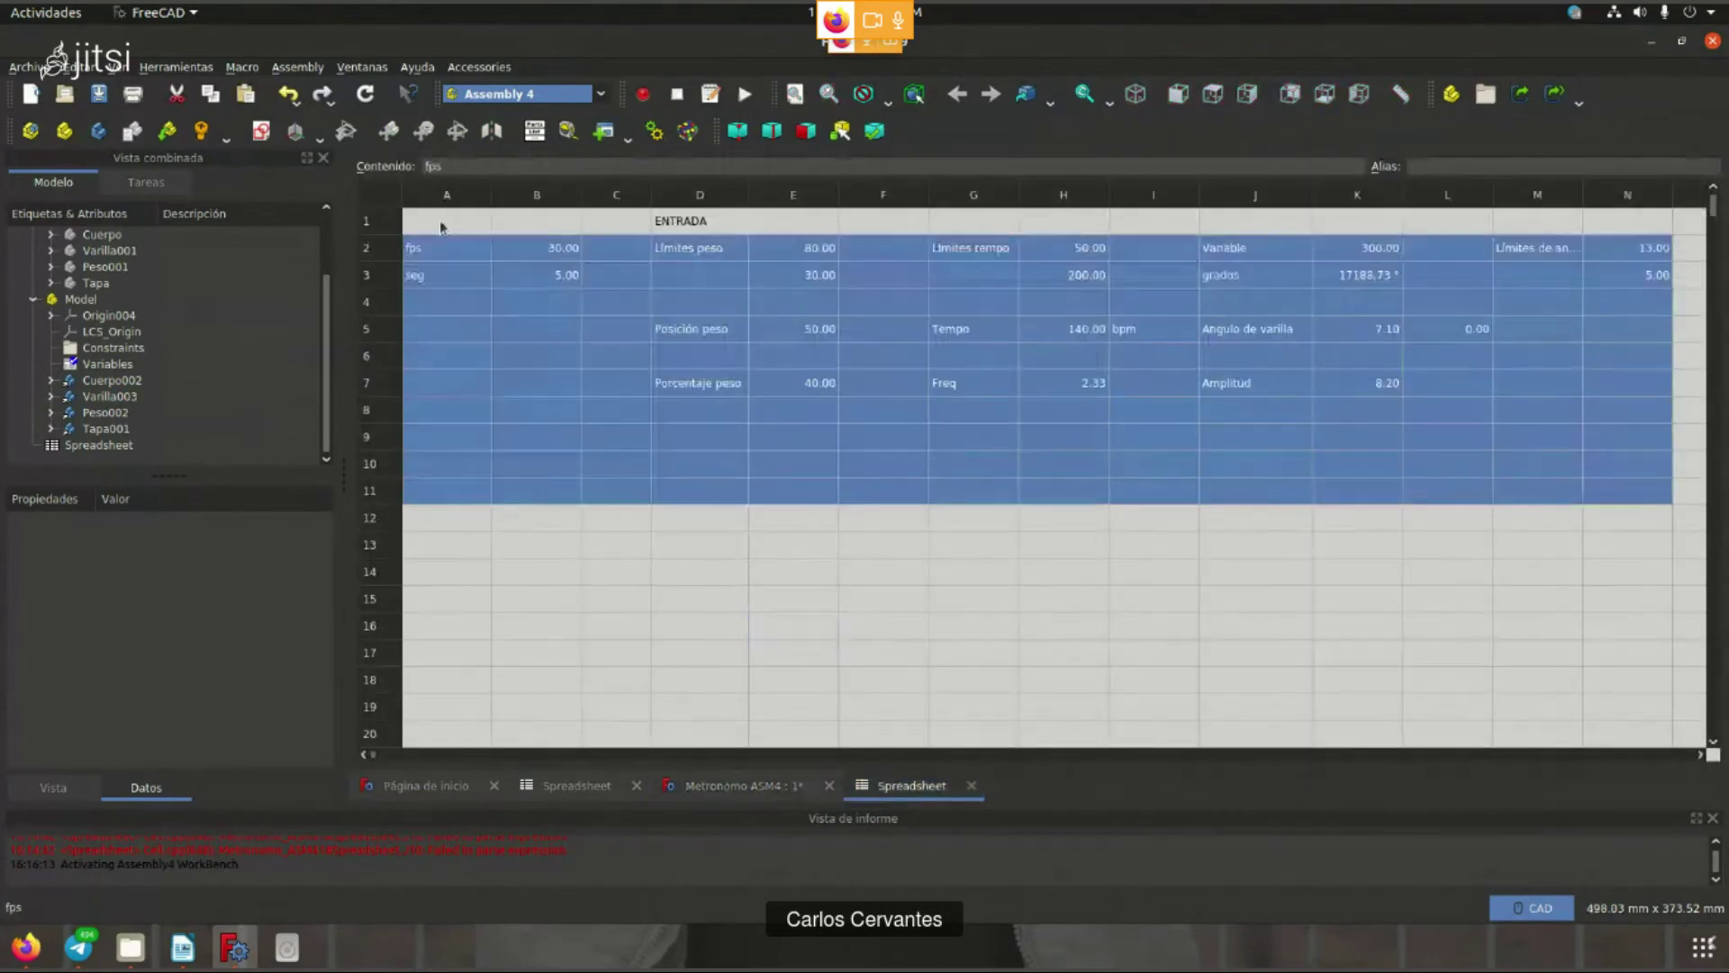
{"action": "left_click", "coordinate": [621, 437]}
{"action": "left_click_drag", "start_coordinate": [544, 571], "coordinate": [1541, 221]}
{"action": "left_click", "coordinate": [1437, 491]}
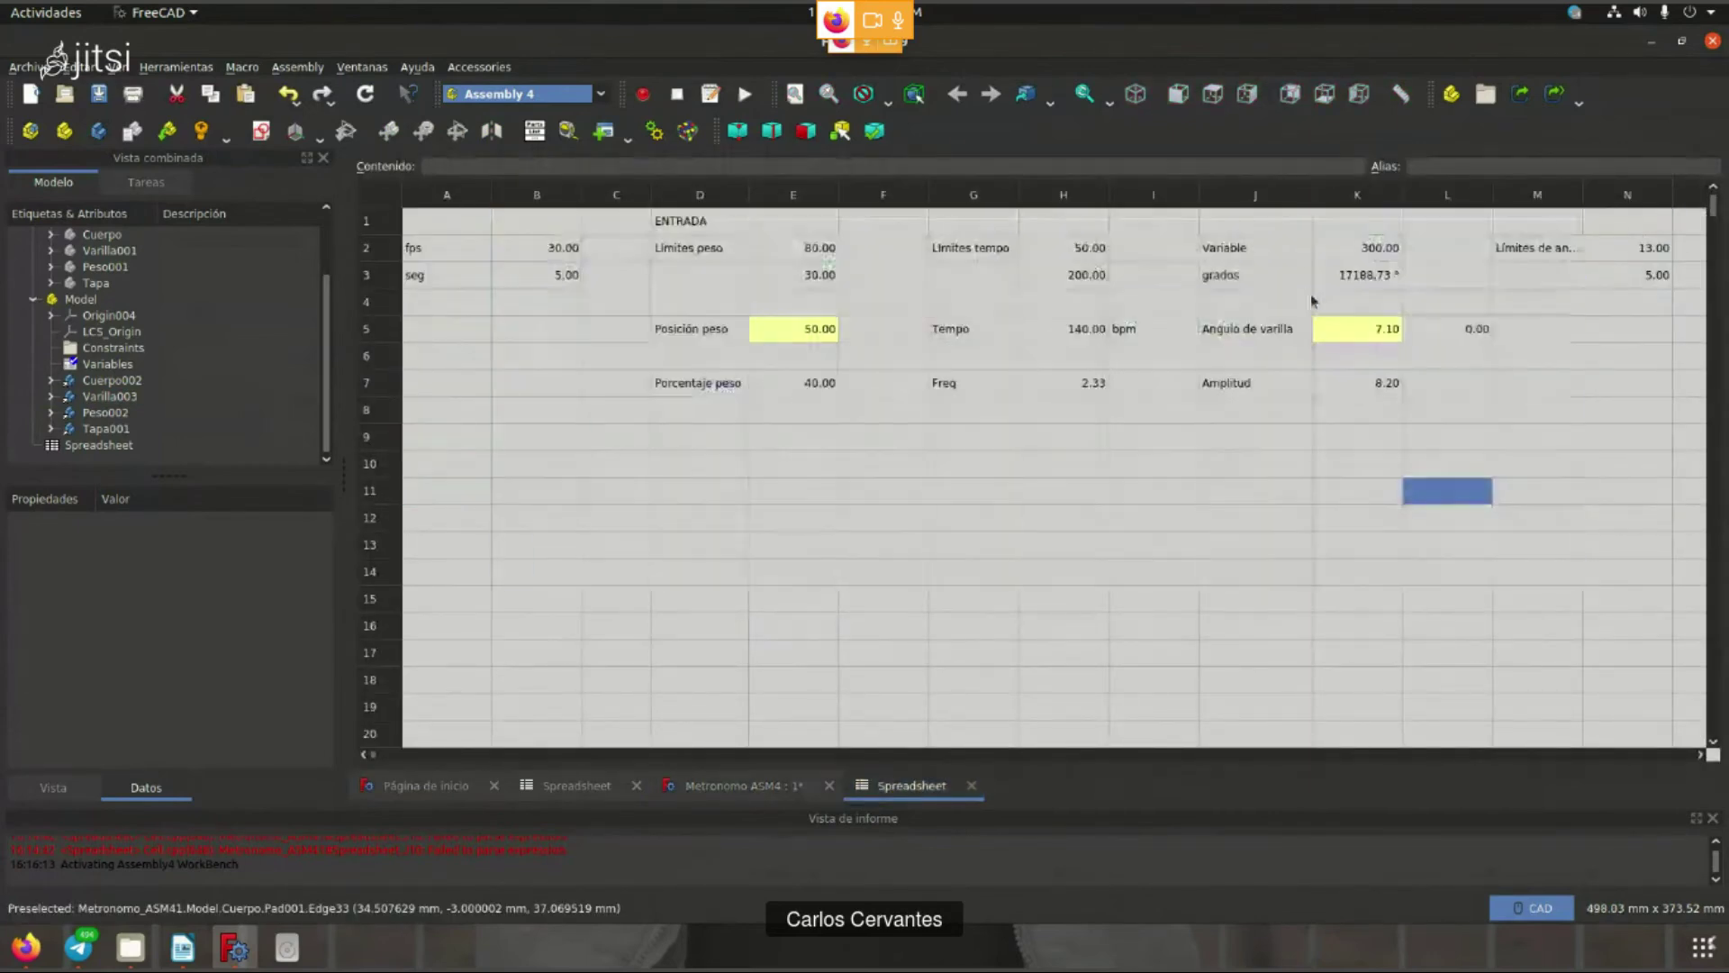
{"action": "left_click", "coordinate": [1344, 251]}
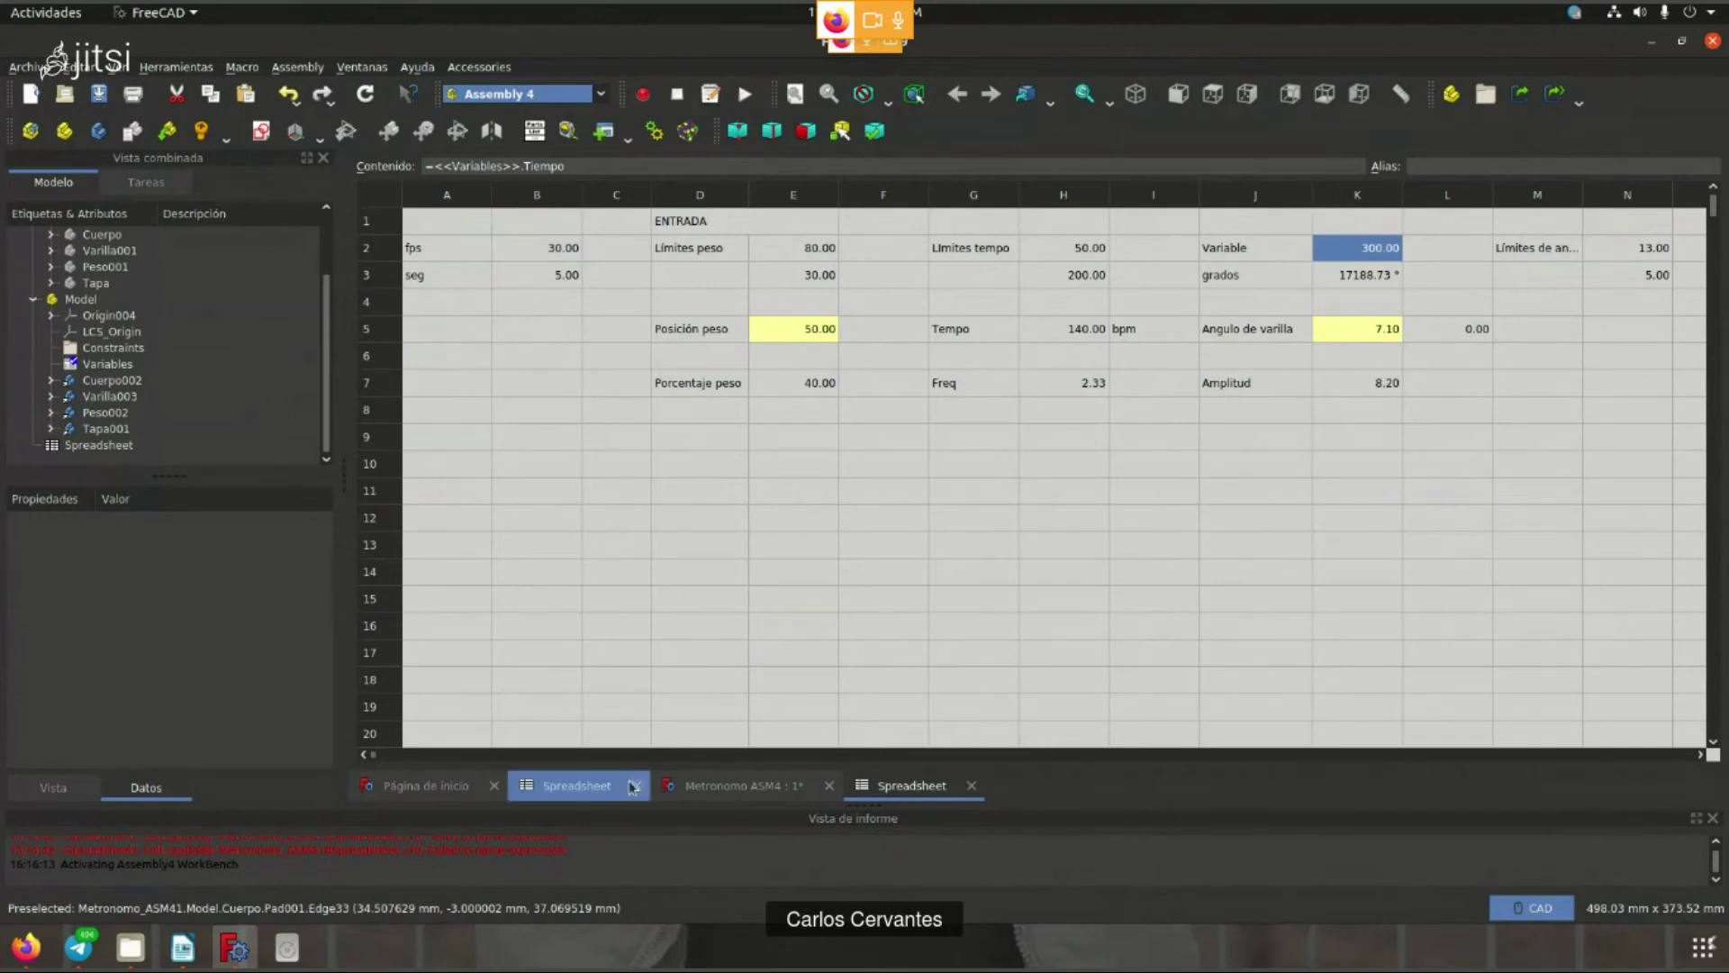
- Open Animate Assembly at Tiempo 300 in the 3D view, then close it
{"action": "left_click", "coordinate": [735, 785]}
{"action": "left_click", "coordinate": [687, 131]}
{"action": "left_click_drag", "start_coordinate": [876, 302], "coordinate": [1196, 294]}
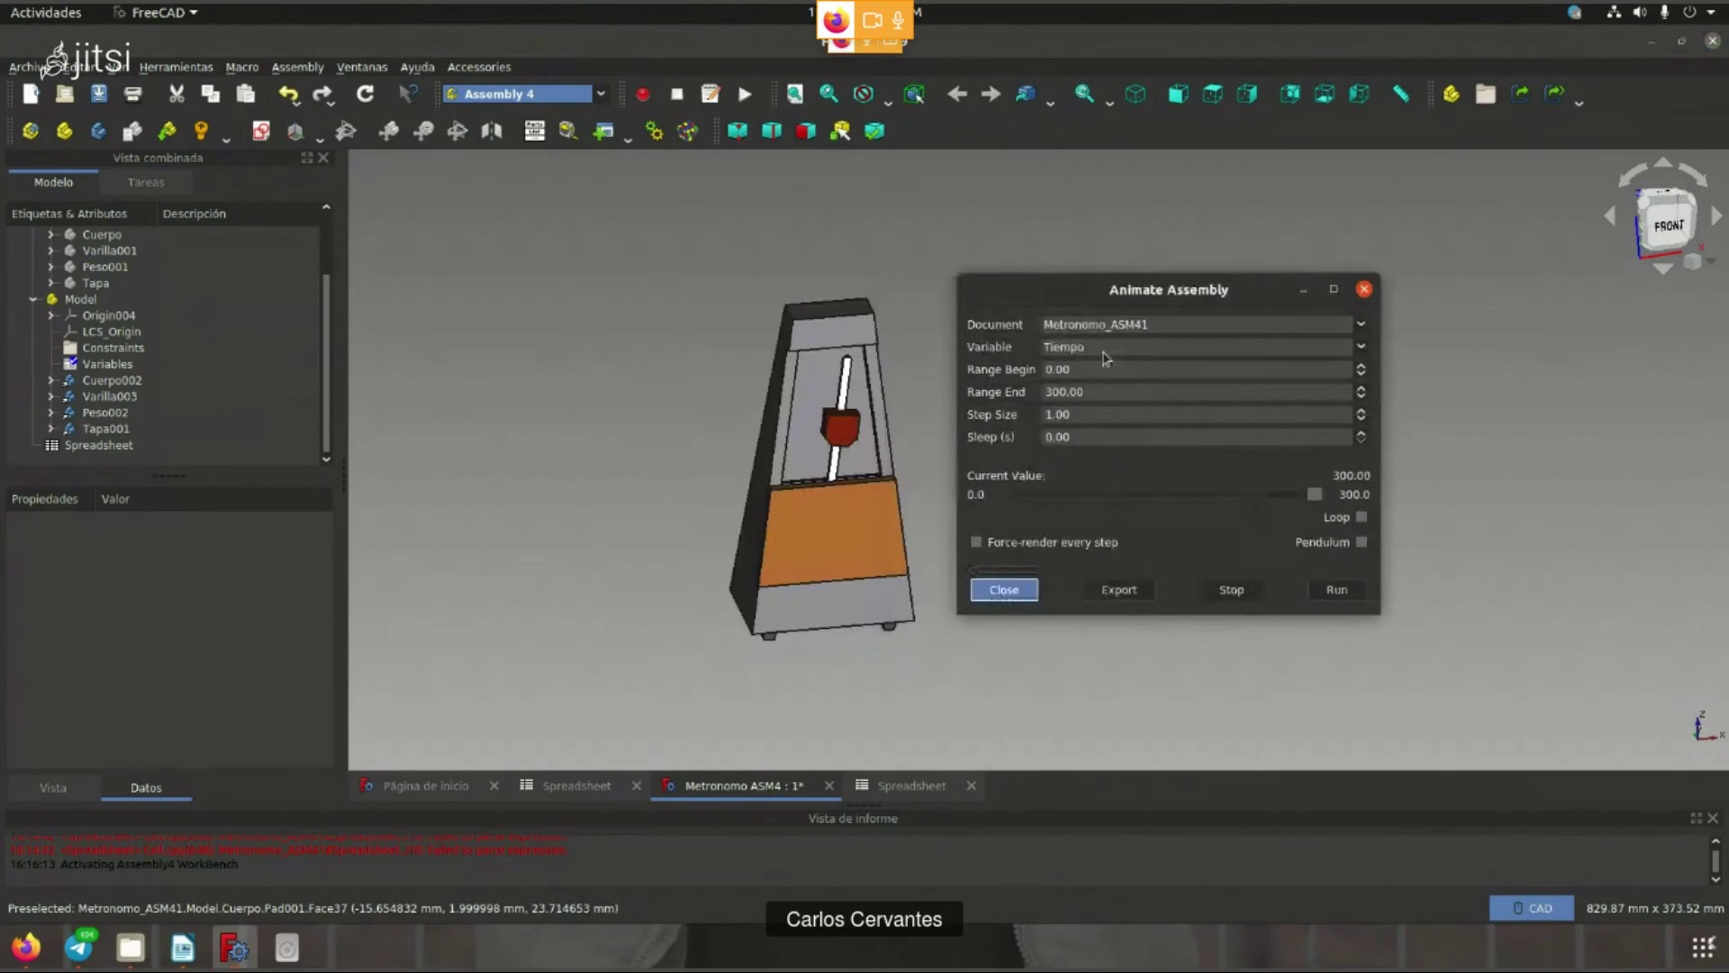
{"action": "left_click", "coordinate": [1365, 289]}
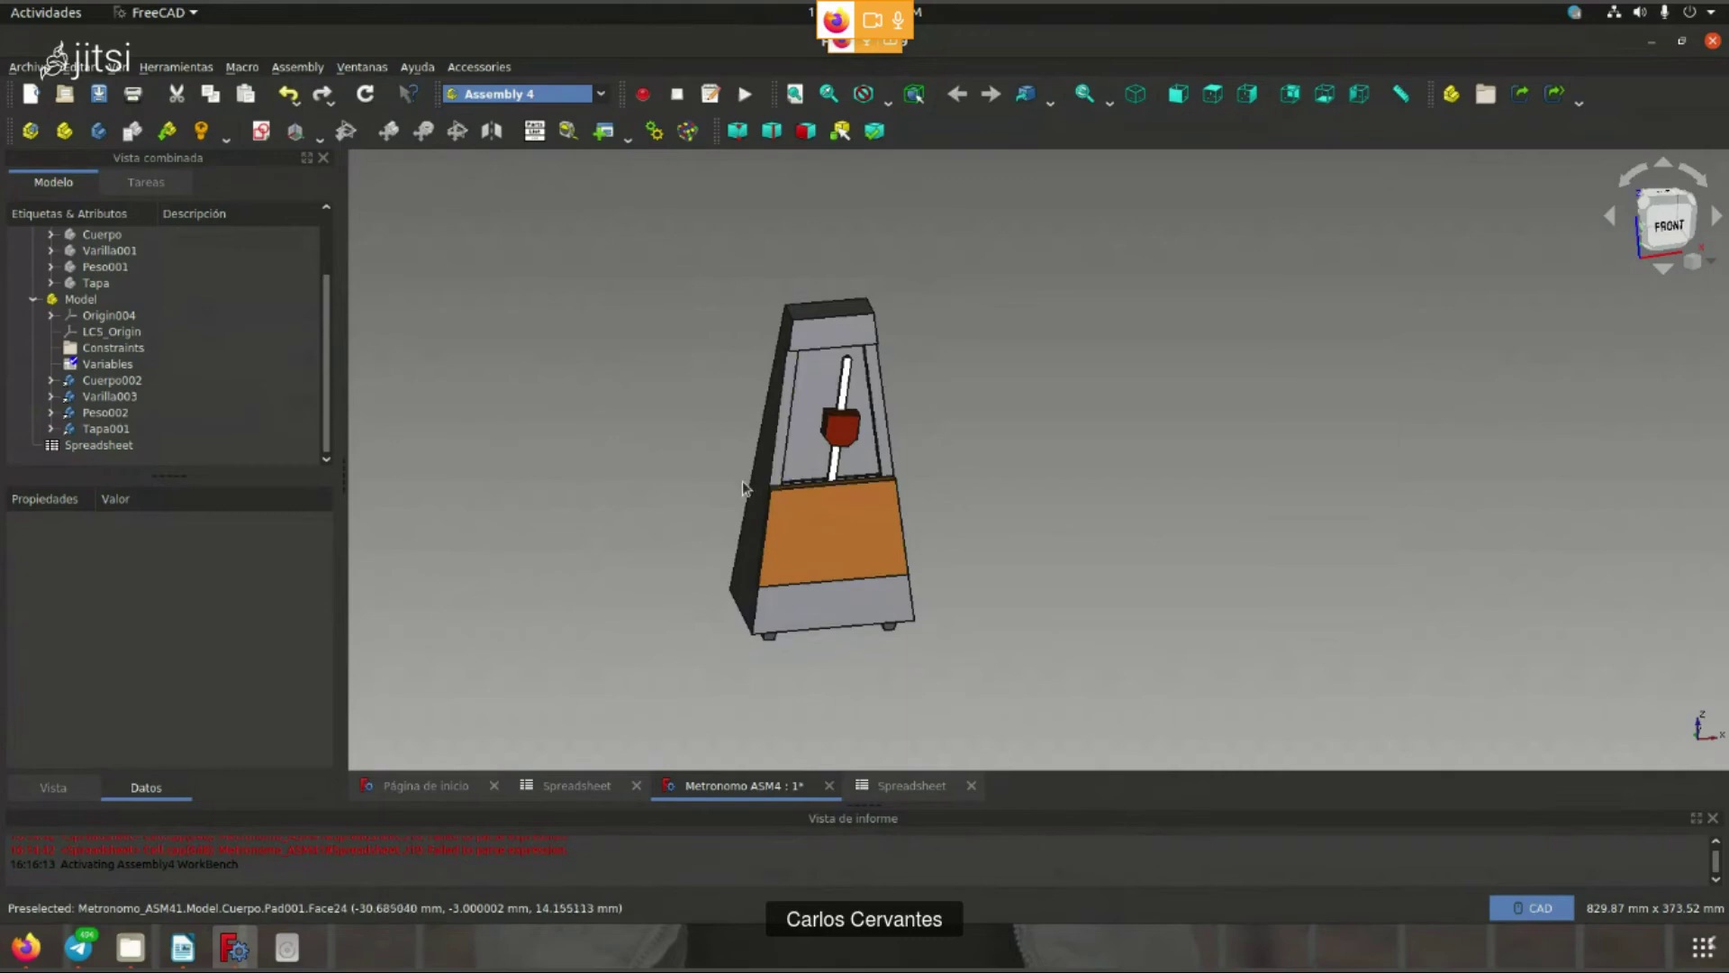
{"action": "left_click", "coordinate": [27, 946]}
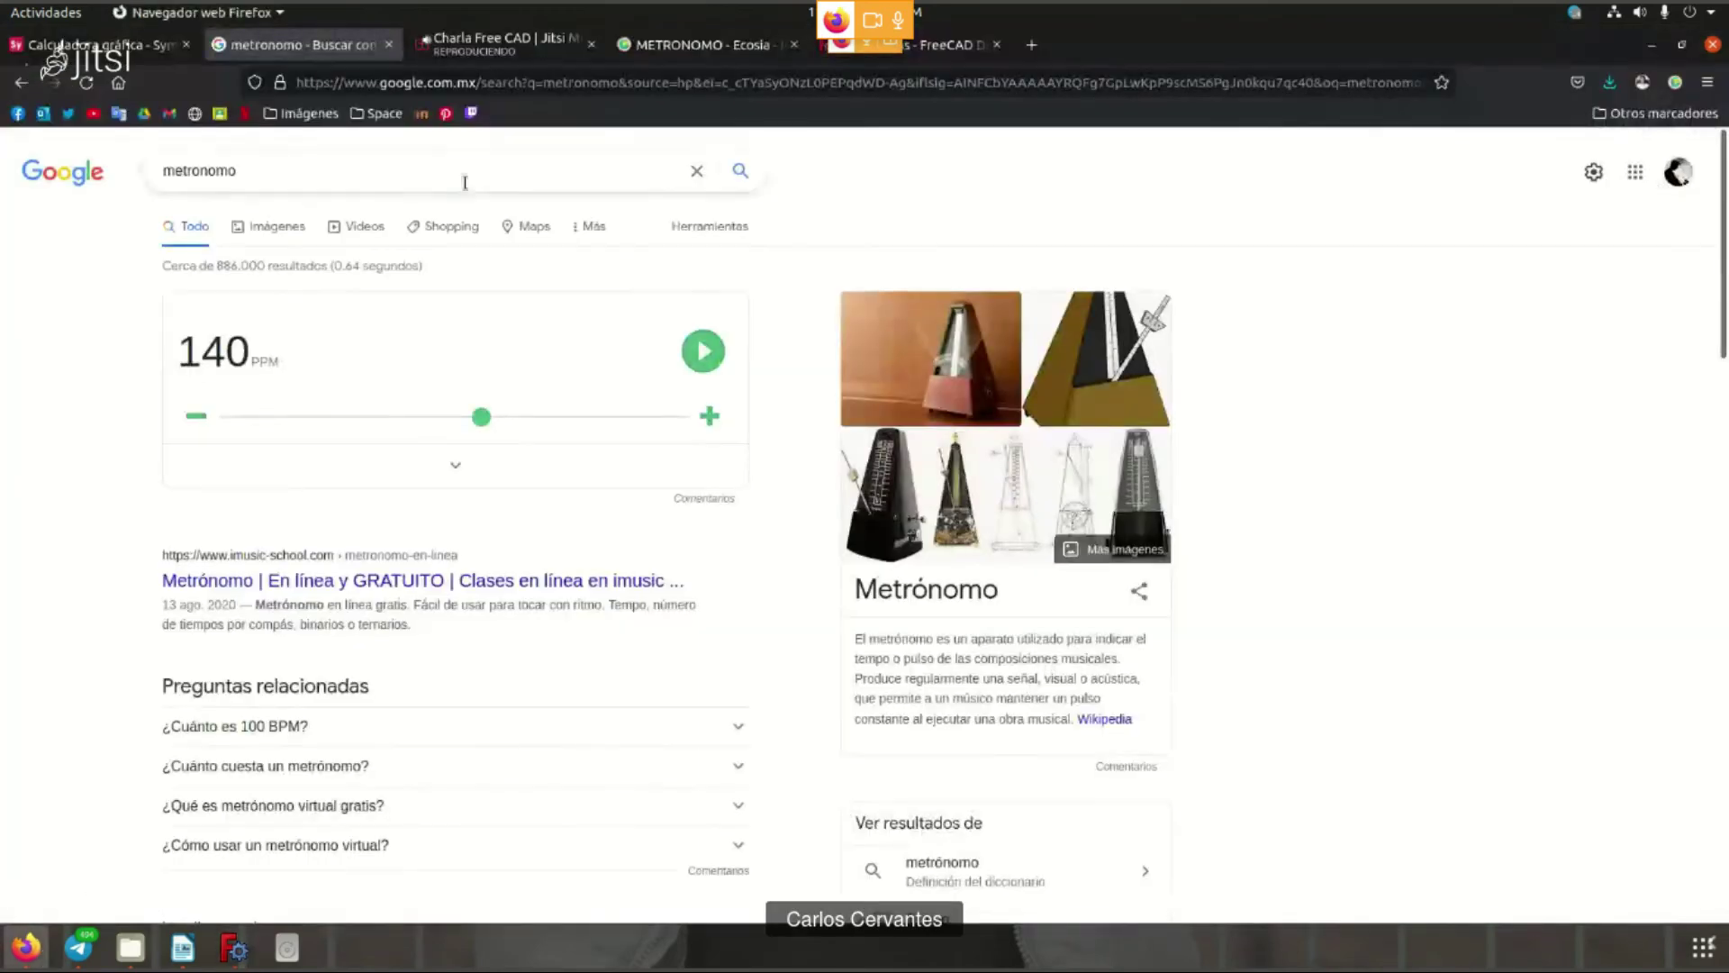
{"action": "left_click", "coordinate": [493, 47]}
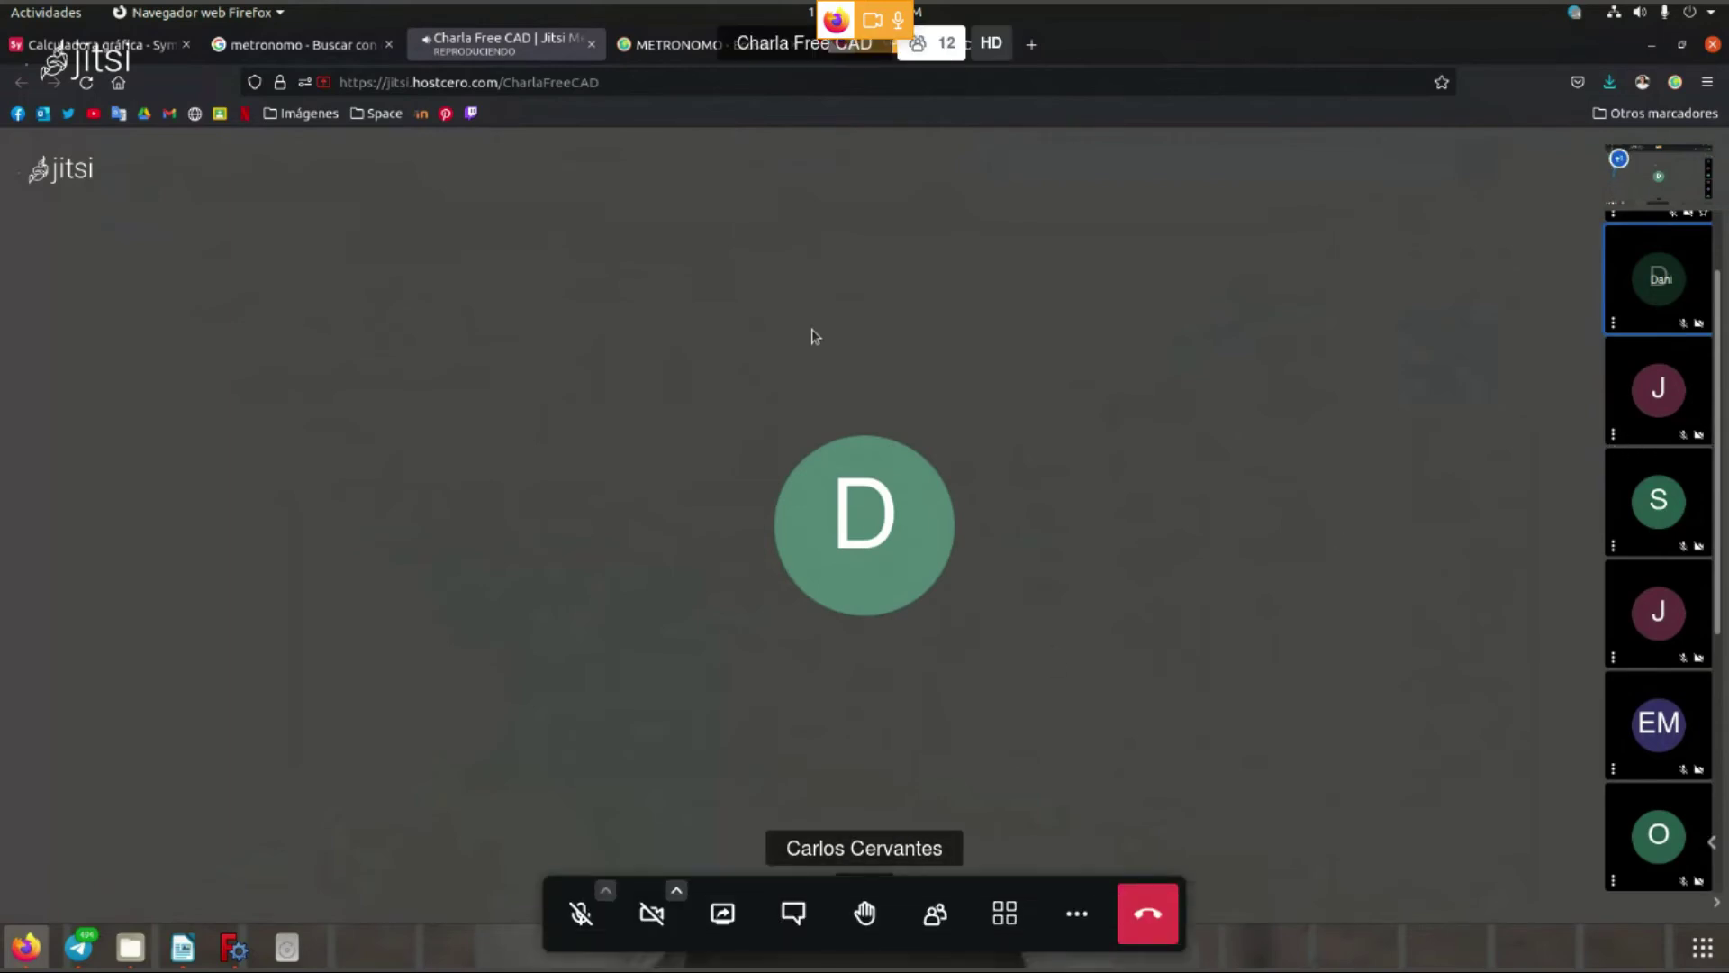
{"action": "left_click", "coordinate": [792, 913]}
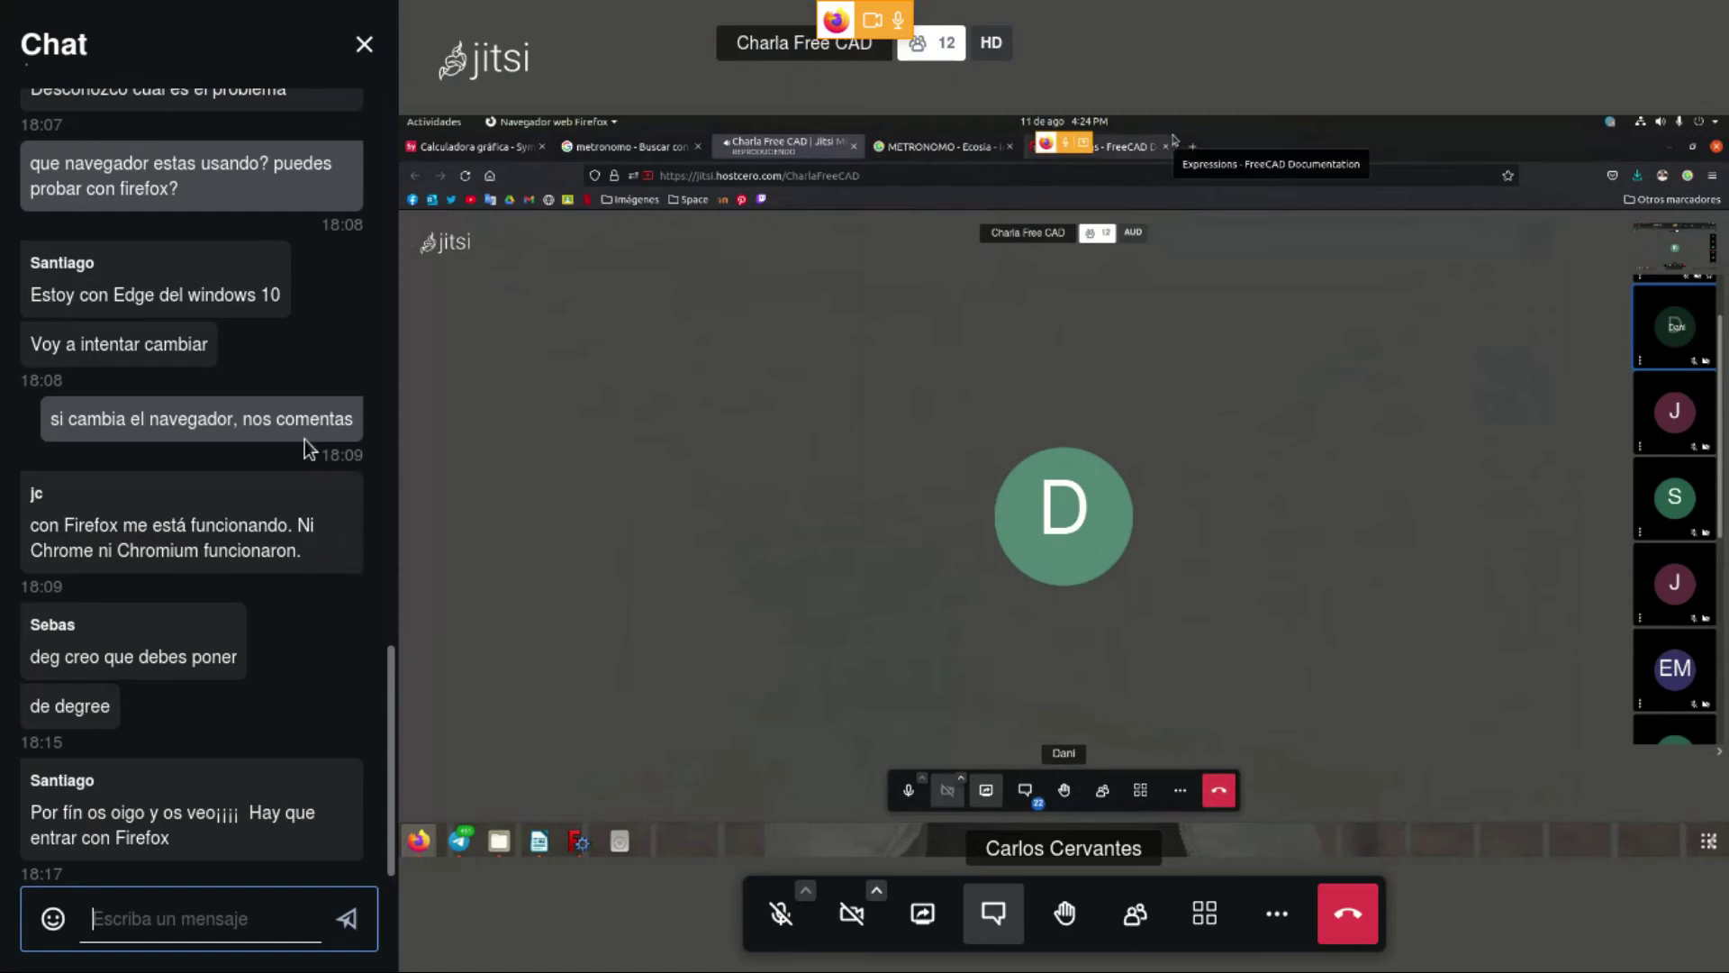
{"action": "left_click", "coordinate": [359, 52]}
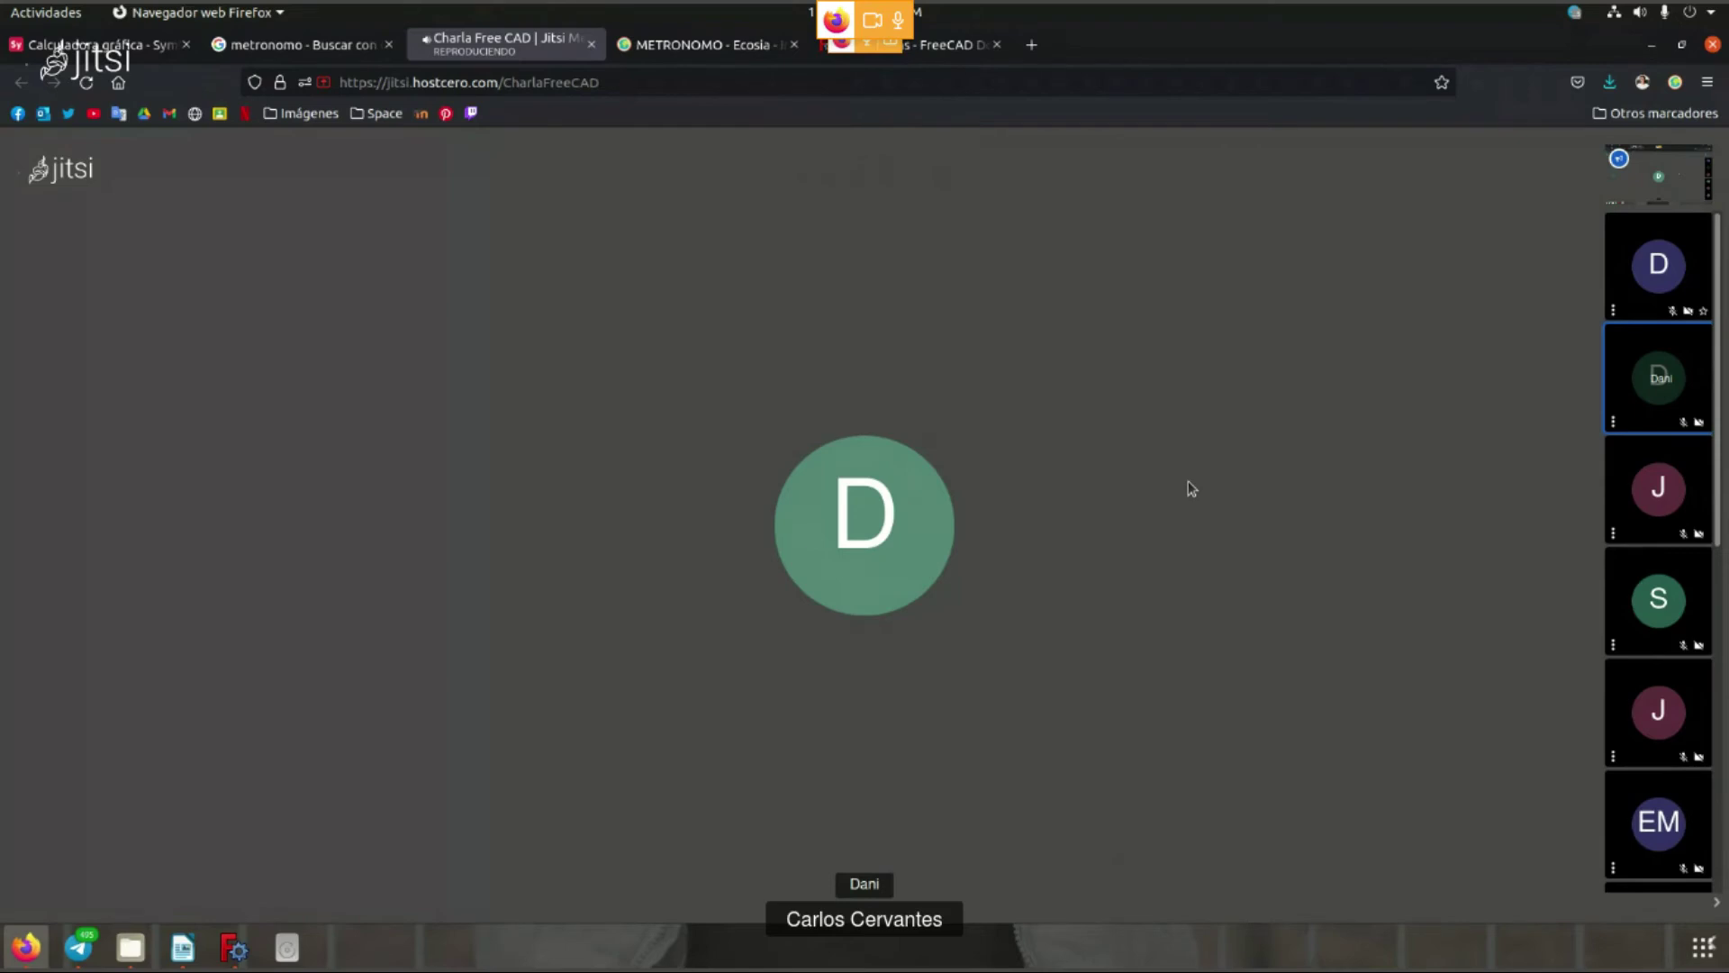
{"action": "key", "text": "alt+Tab"}
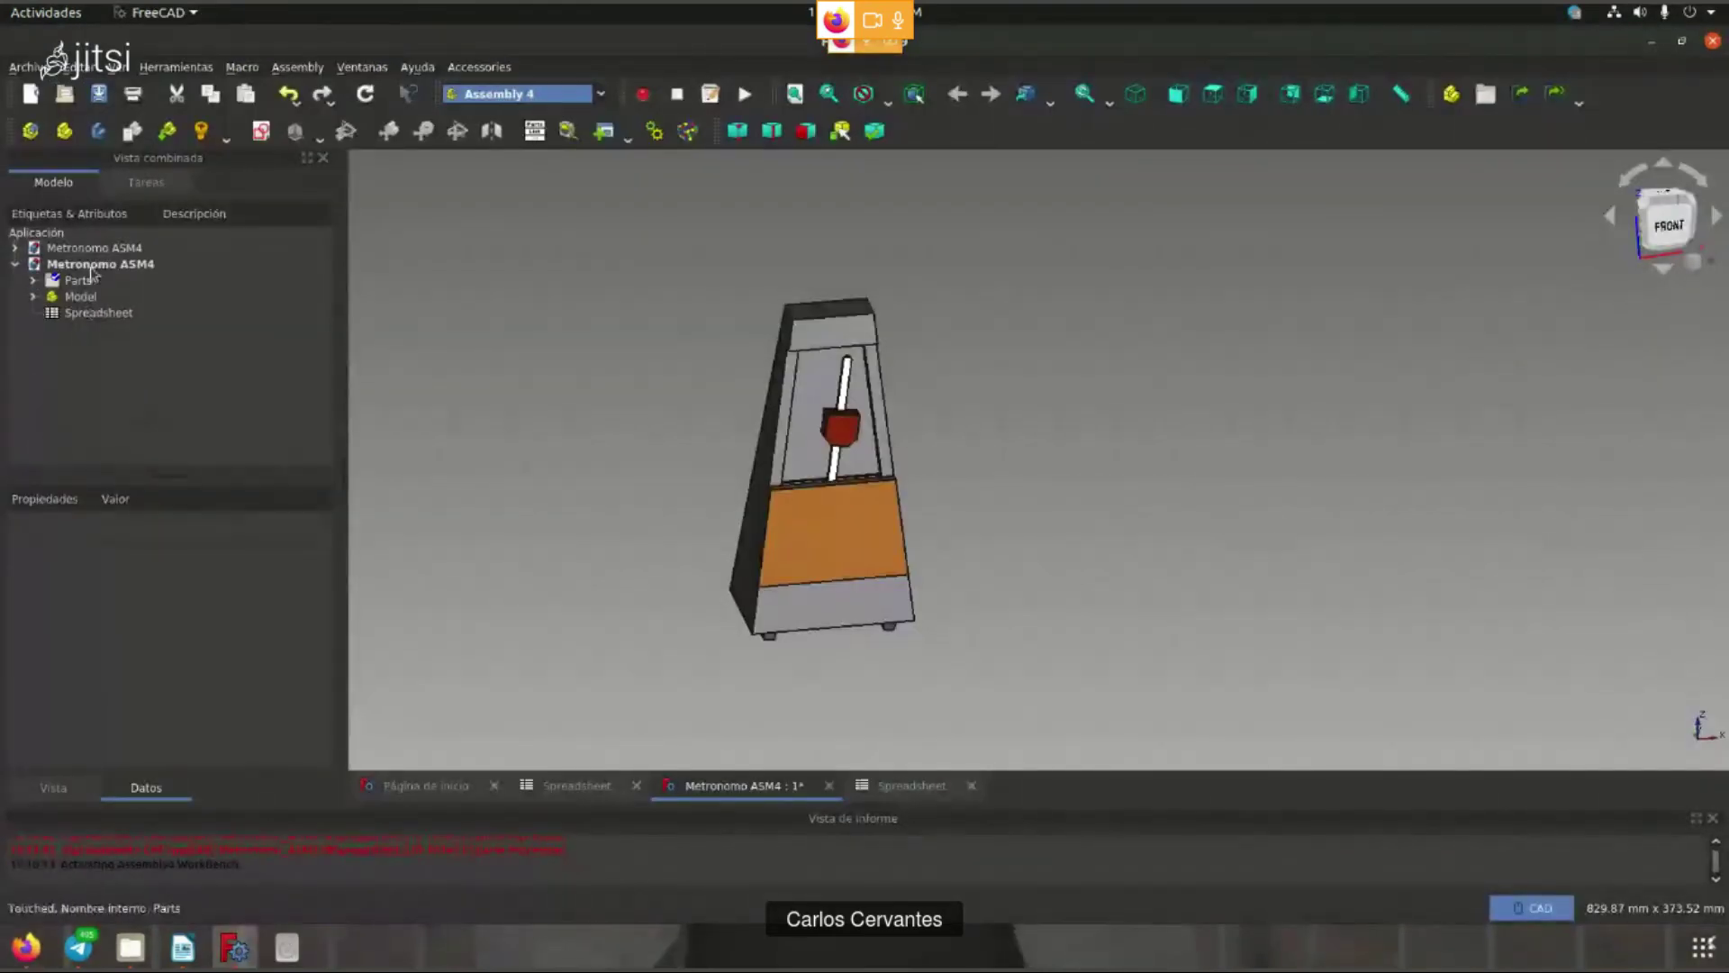
- Expand the Model tree and select the rod Varilla003
{"action": "left_click", "coordinate": [34, 296]}
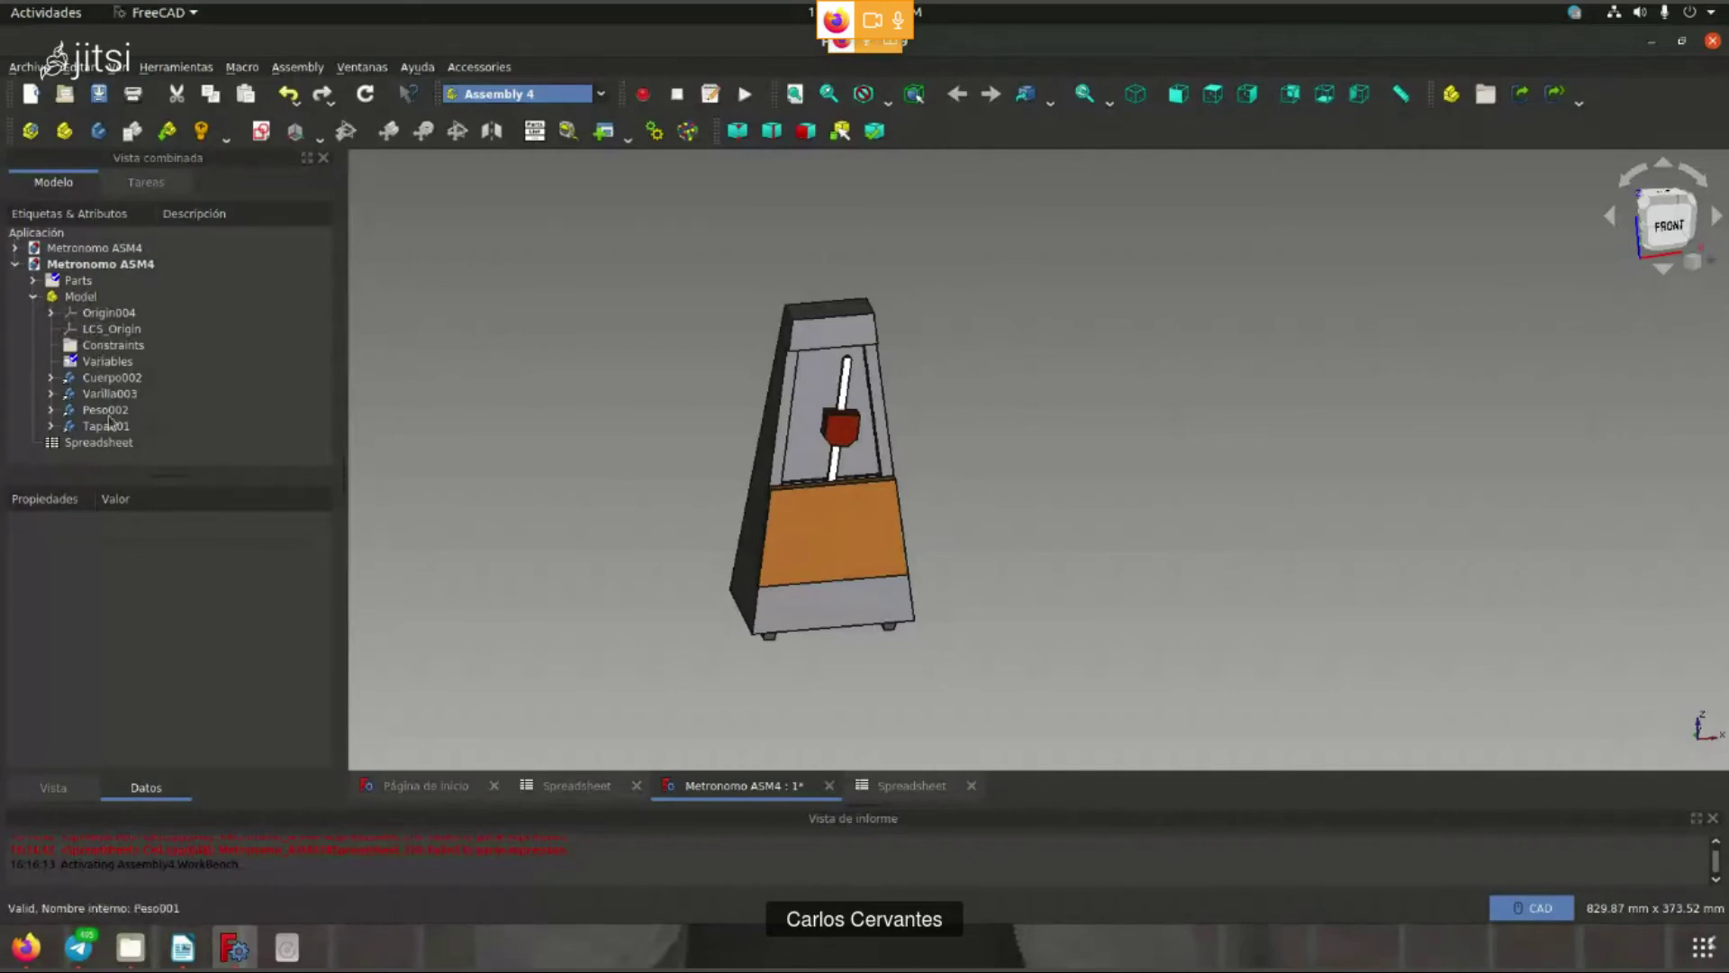
{"action": "left_click_drag", "start_coordinate": [161, 473], "coordinate": [160, 595]}
{"action": "left_click", "coordinate": [51, 427]}
{"action": "left_click", "coordinate": [51, 426]}
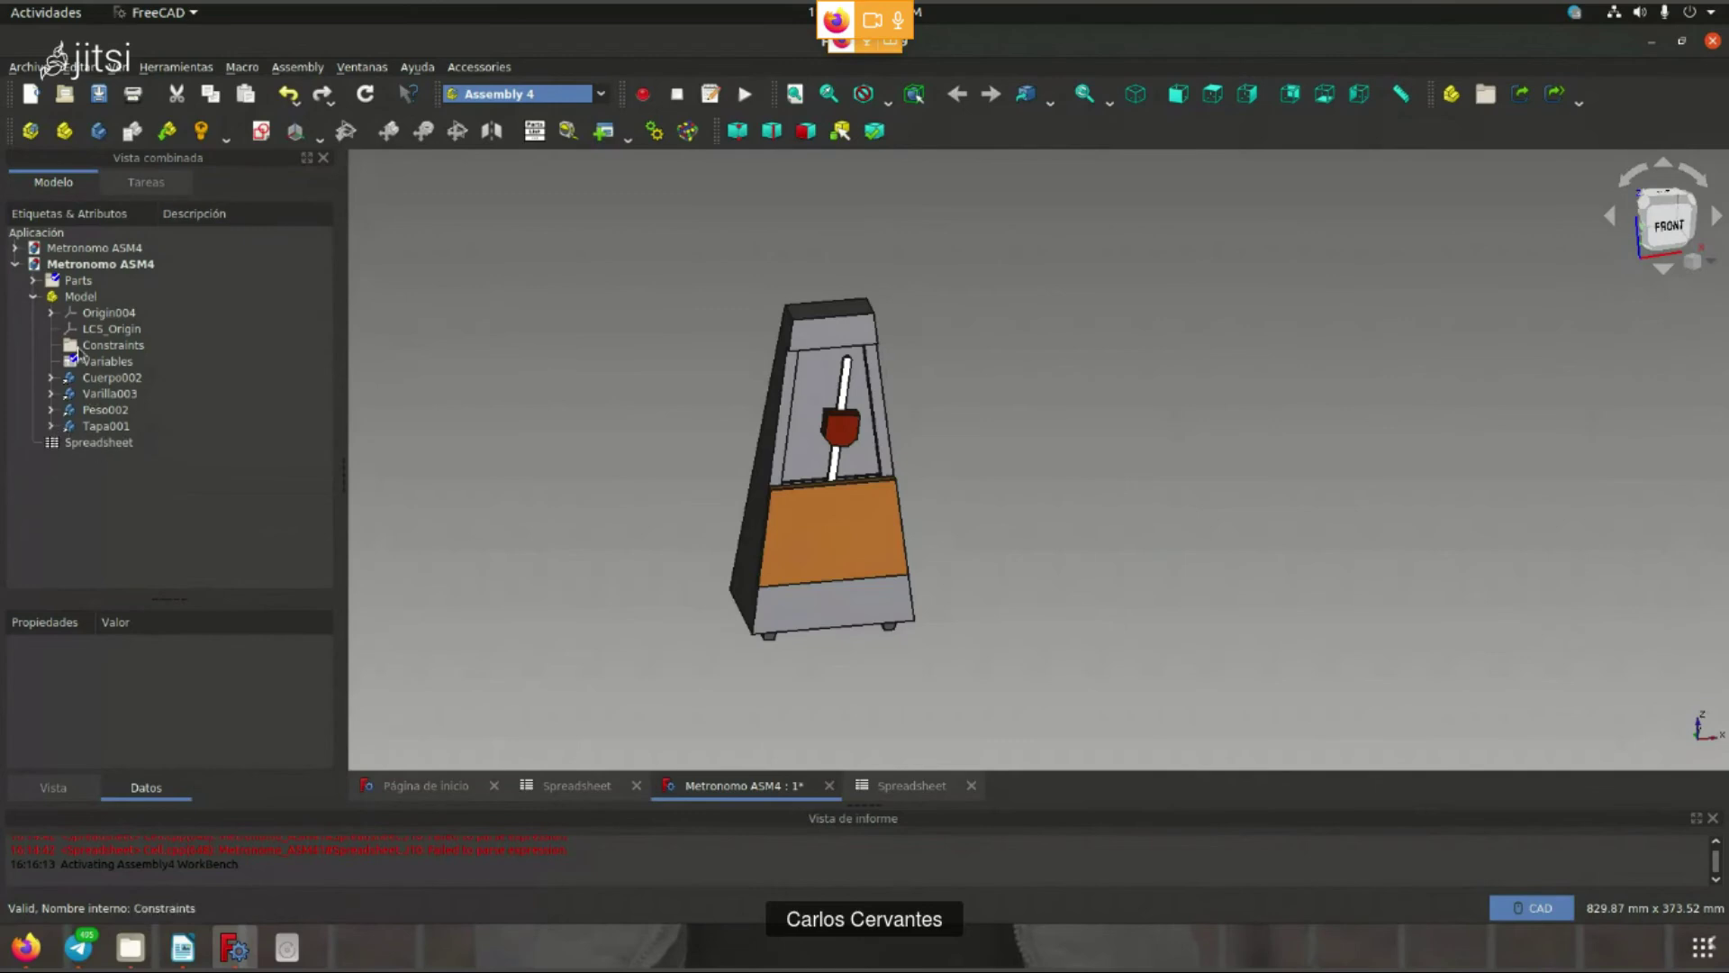
{"action": "left_click", "coordinate": [115, 393]}
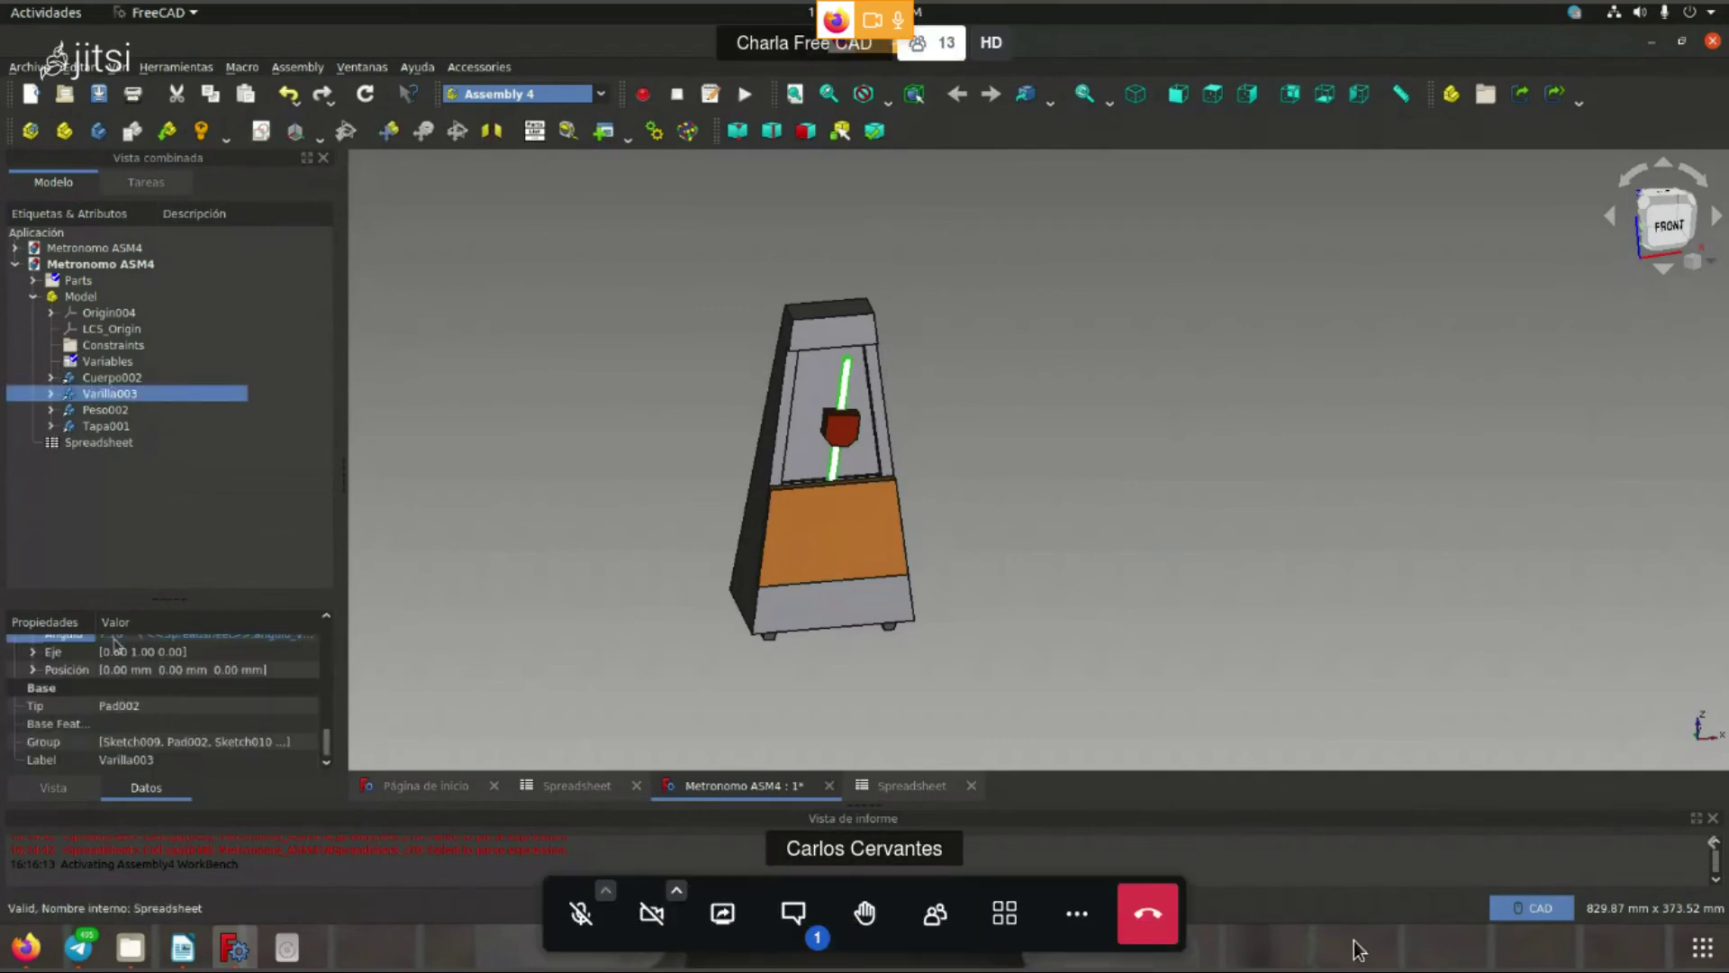
- Confirm the Angulo formula reads <<Spreadsheet>>.angulo_varilla (7.10), then close the editor
{"action": "left_click", "coordinate": [794, 912]}
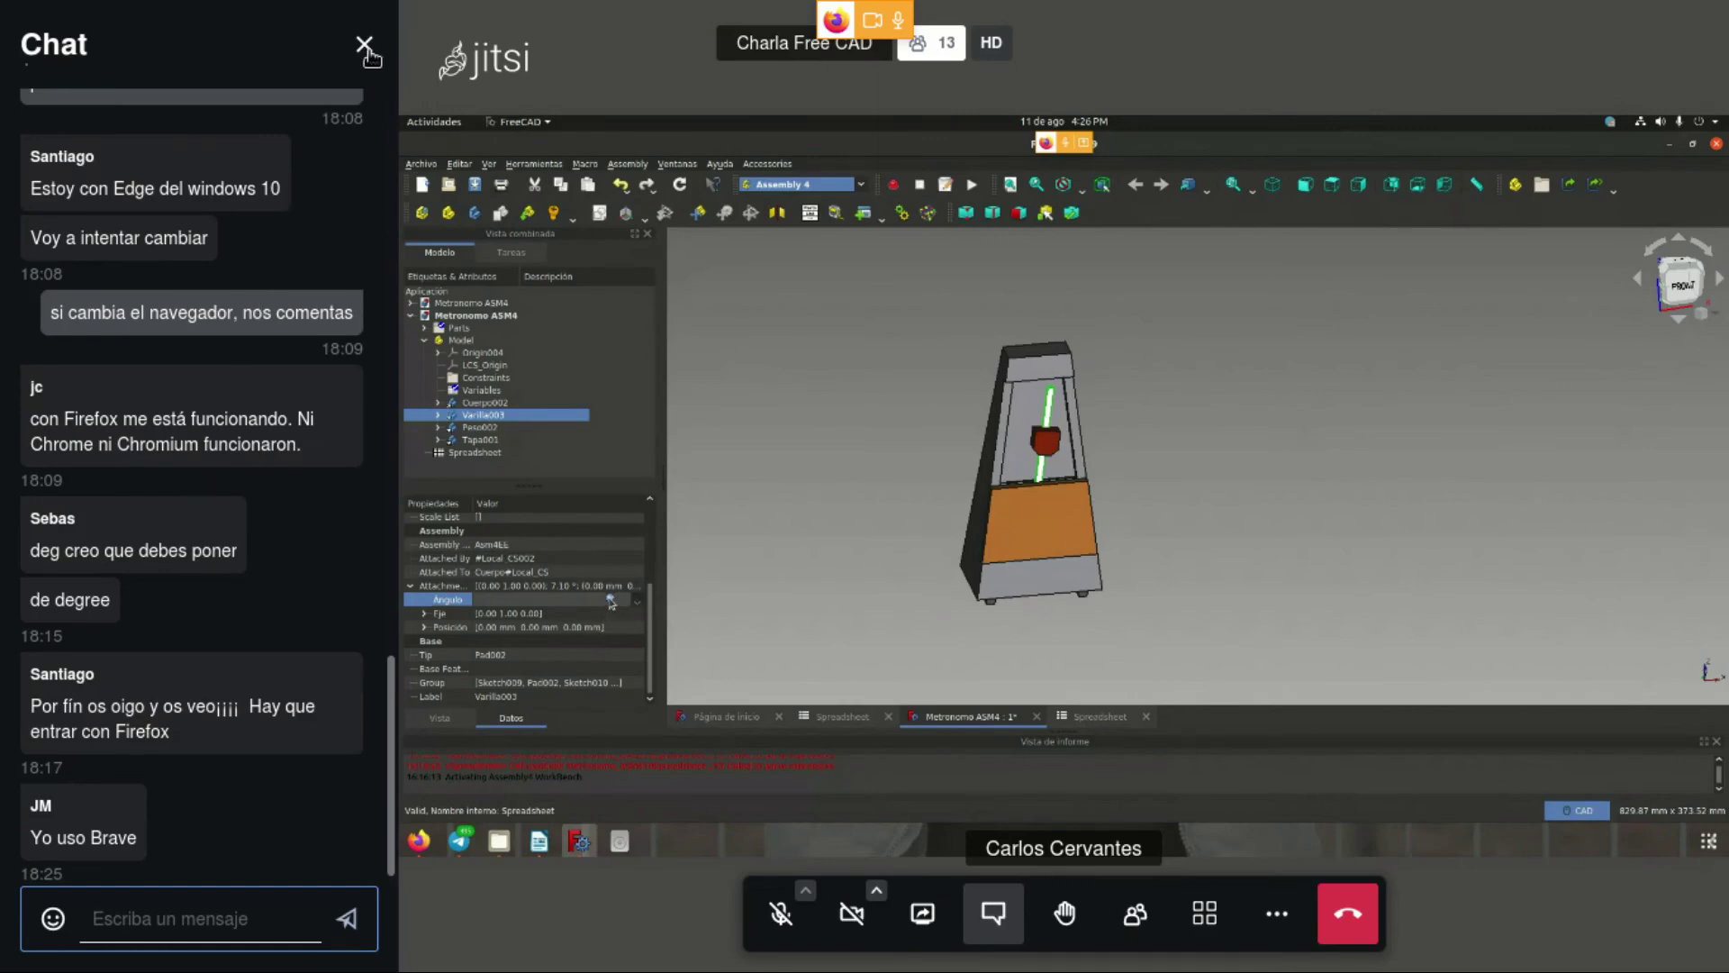
{"action": "left_click", "coordinate": [364, 46]}
{"action": "left_click_drag", "start_coordinate": [350, 631], "coordinate": [226, 634]}
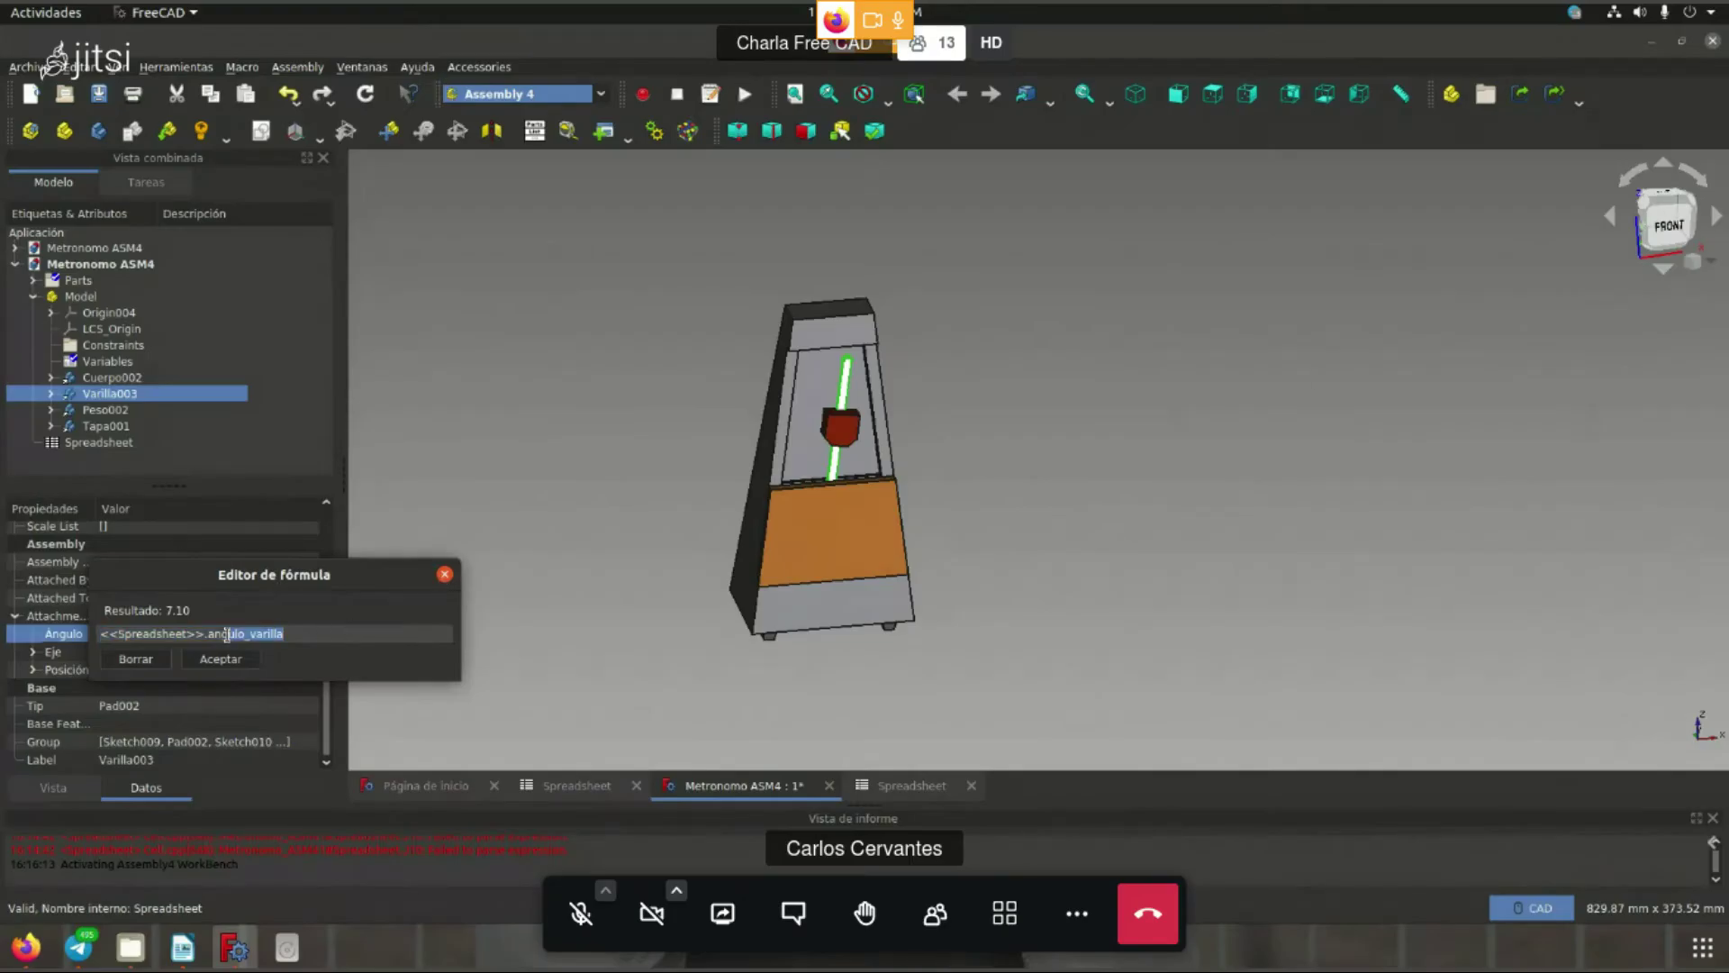
{"action": "left_click", "coordinate": [206, 635]}
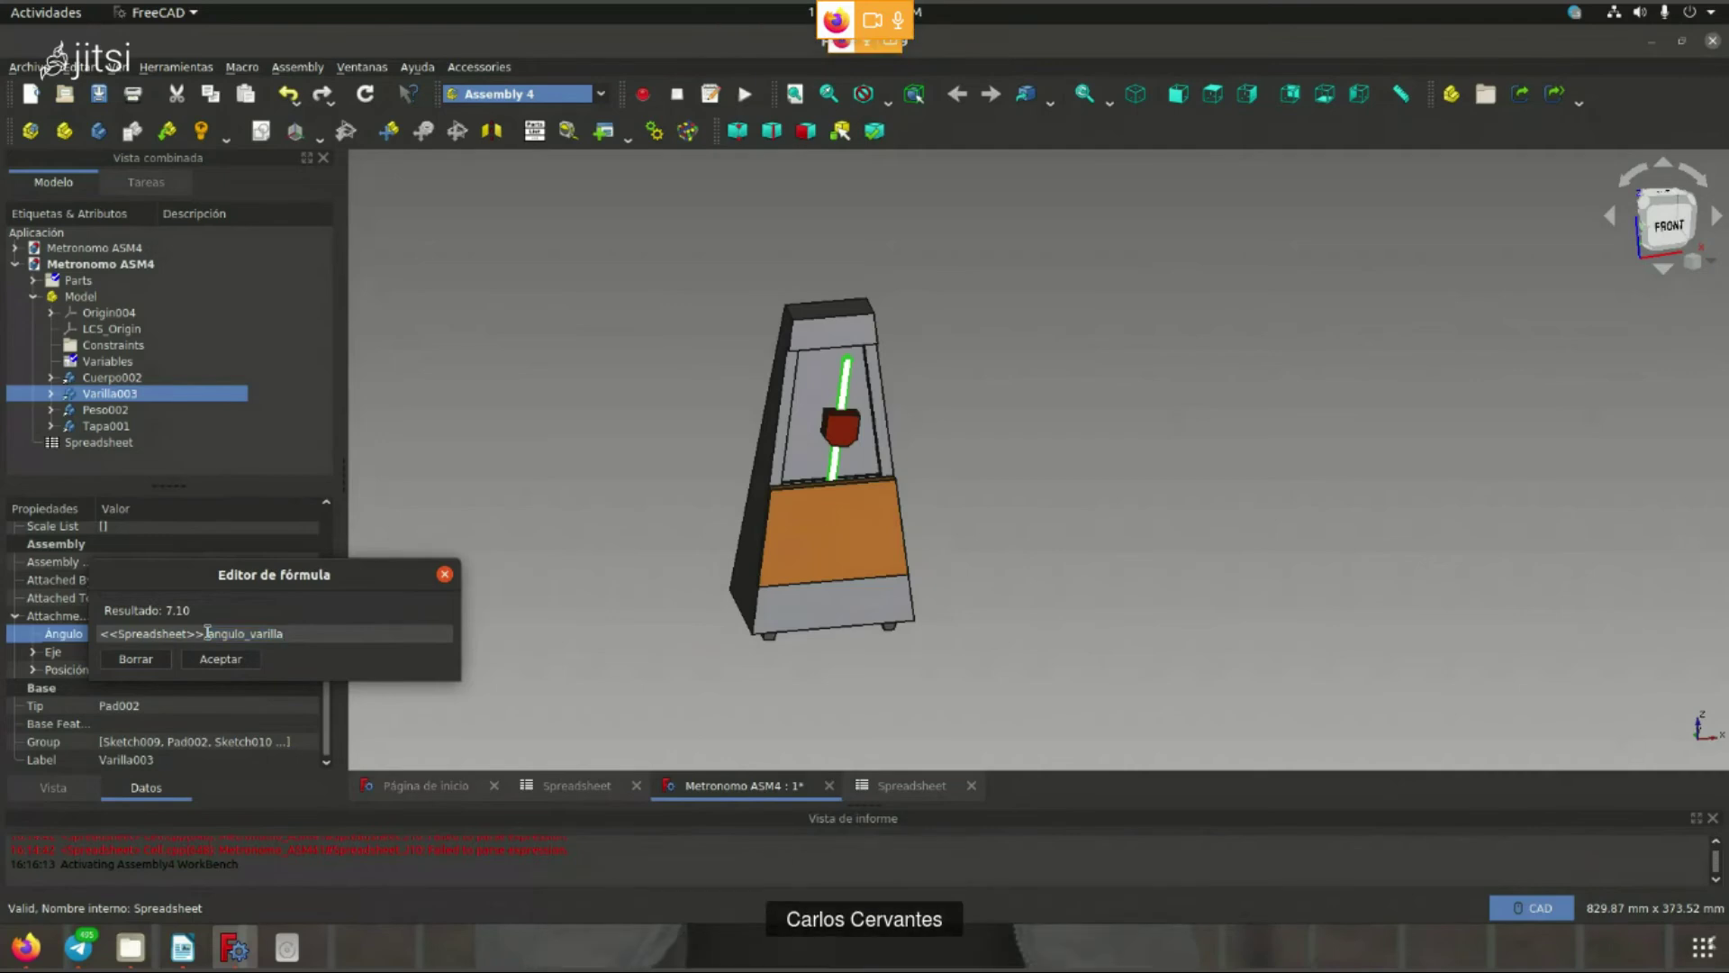
{"action": "left_click", "coordinate": [444, 574]}
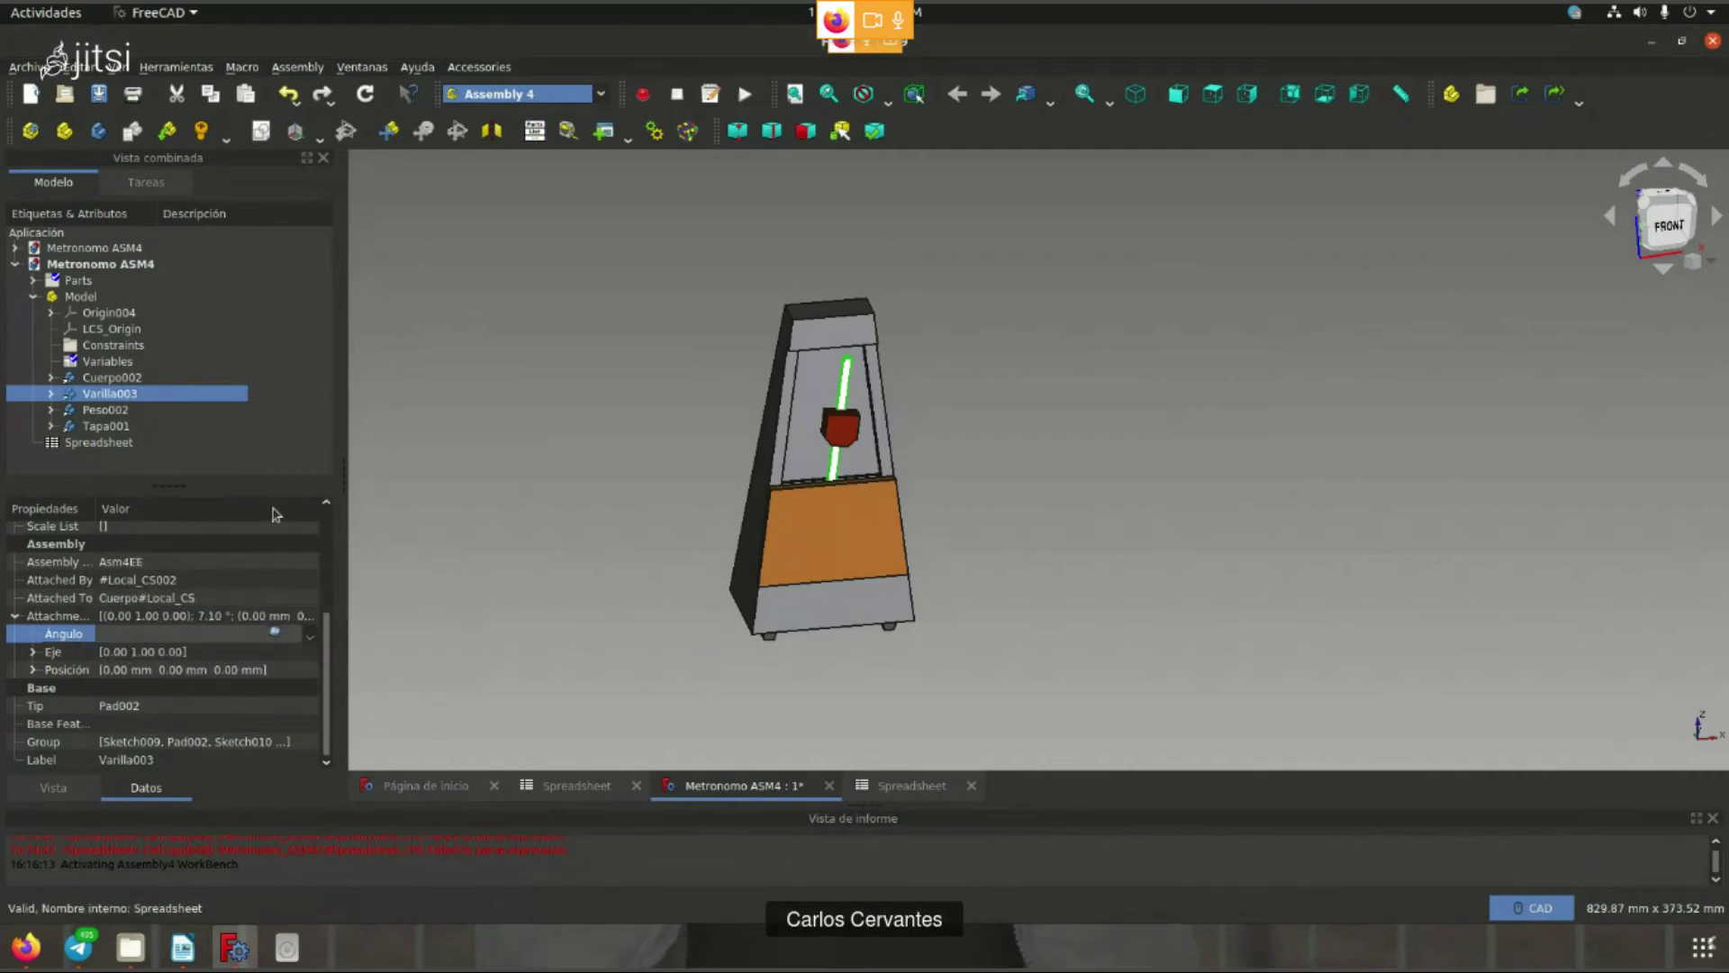
- Select the Spreadsheet object and open its tab
{"action": "left_click_drag", "start_coordinate": [177, 480], "coordinate": [176, 492]}
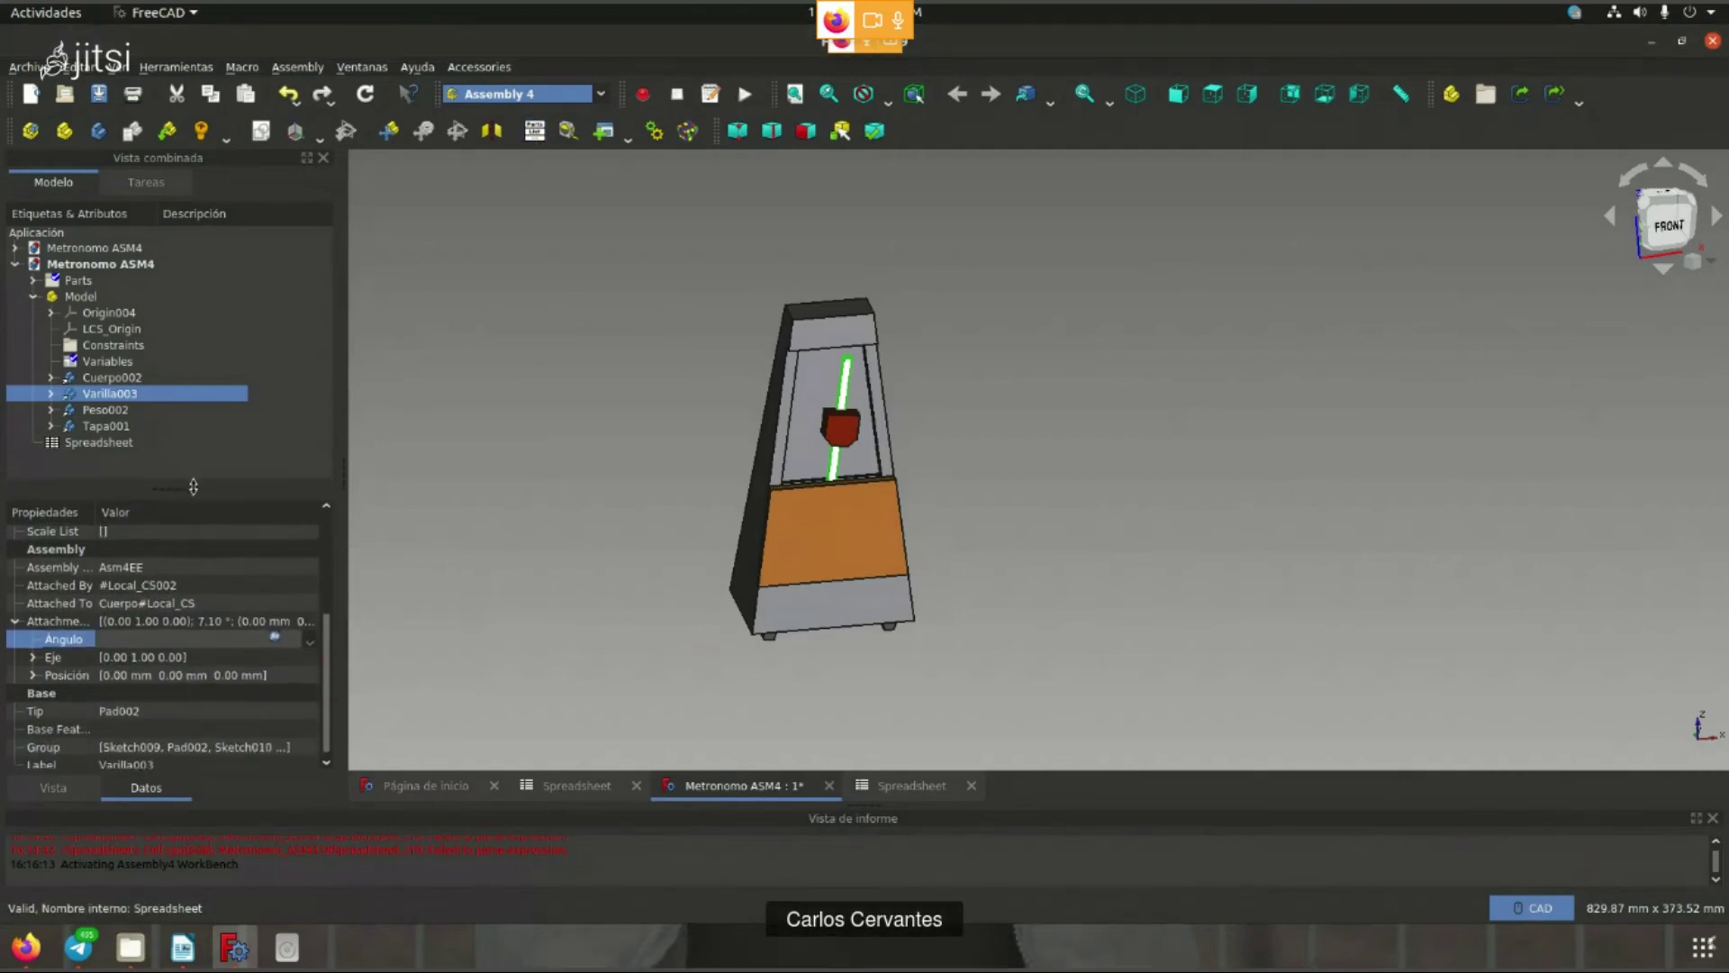
{"action": "left_click", "coordinate": [115, 464]}
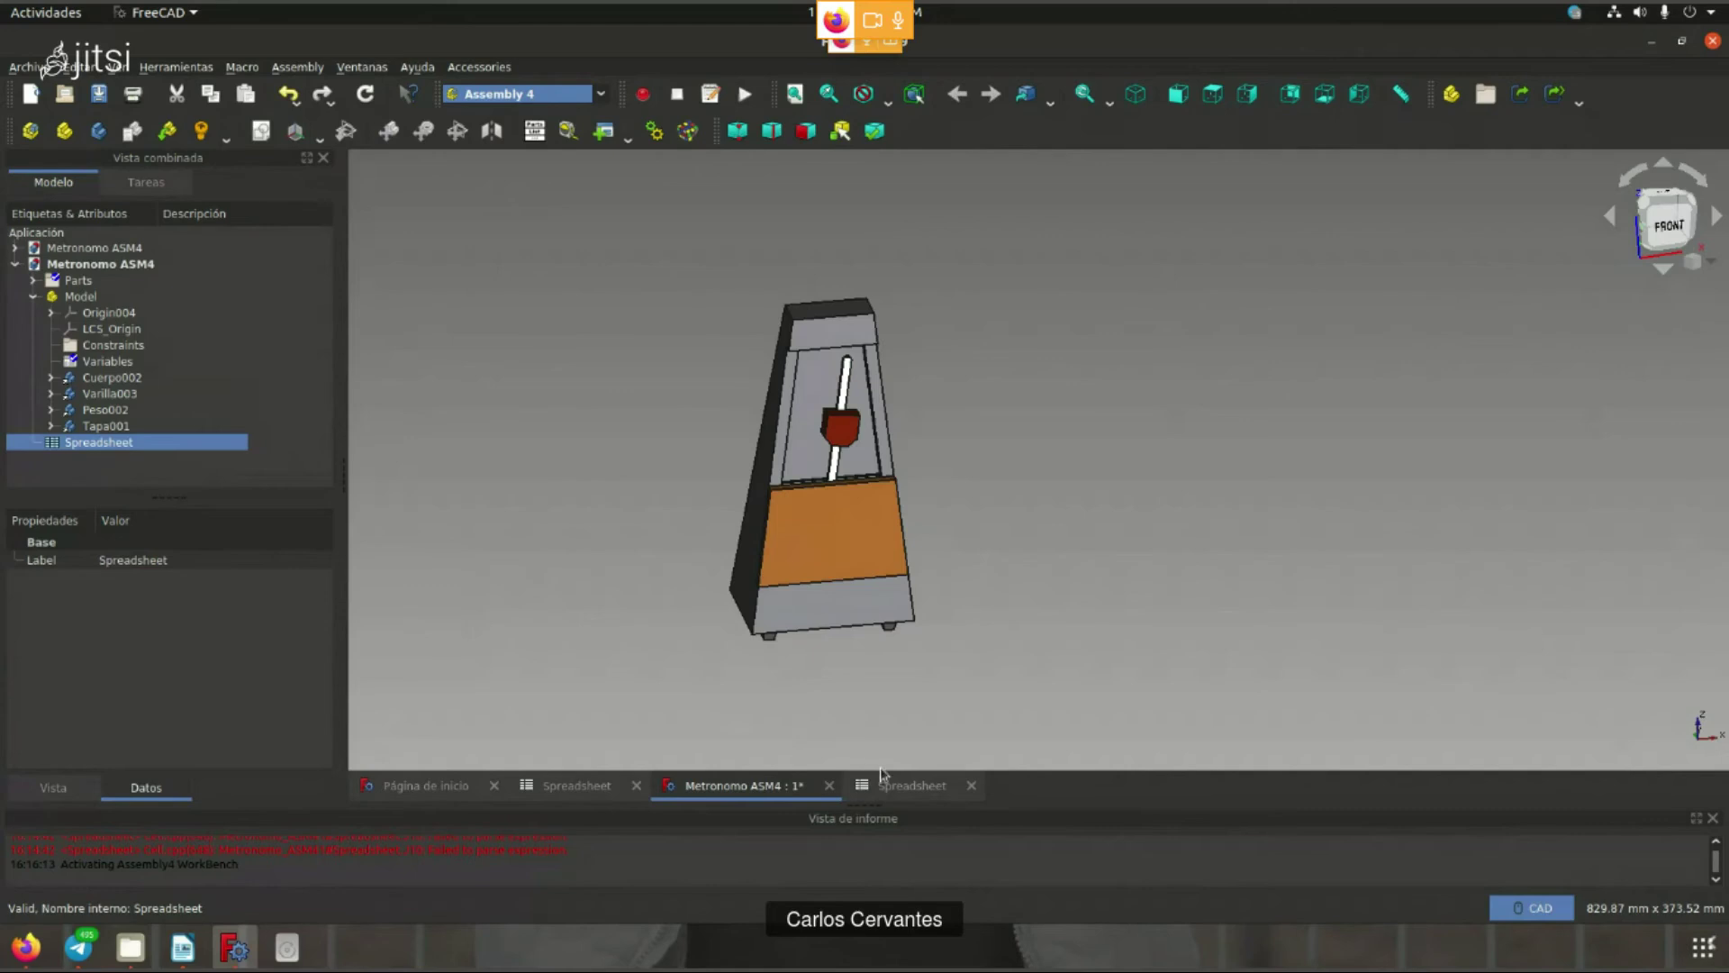
{"action": "left_click", "coordinate": [885, 780]}
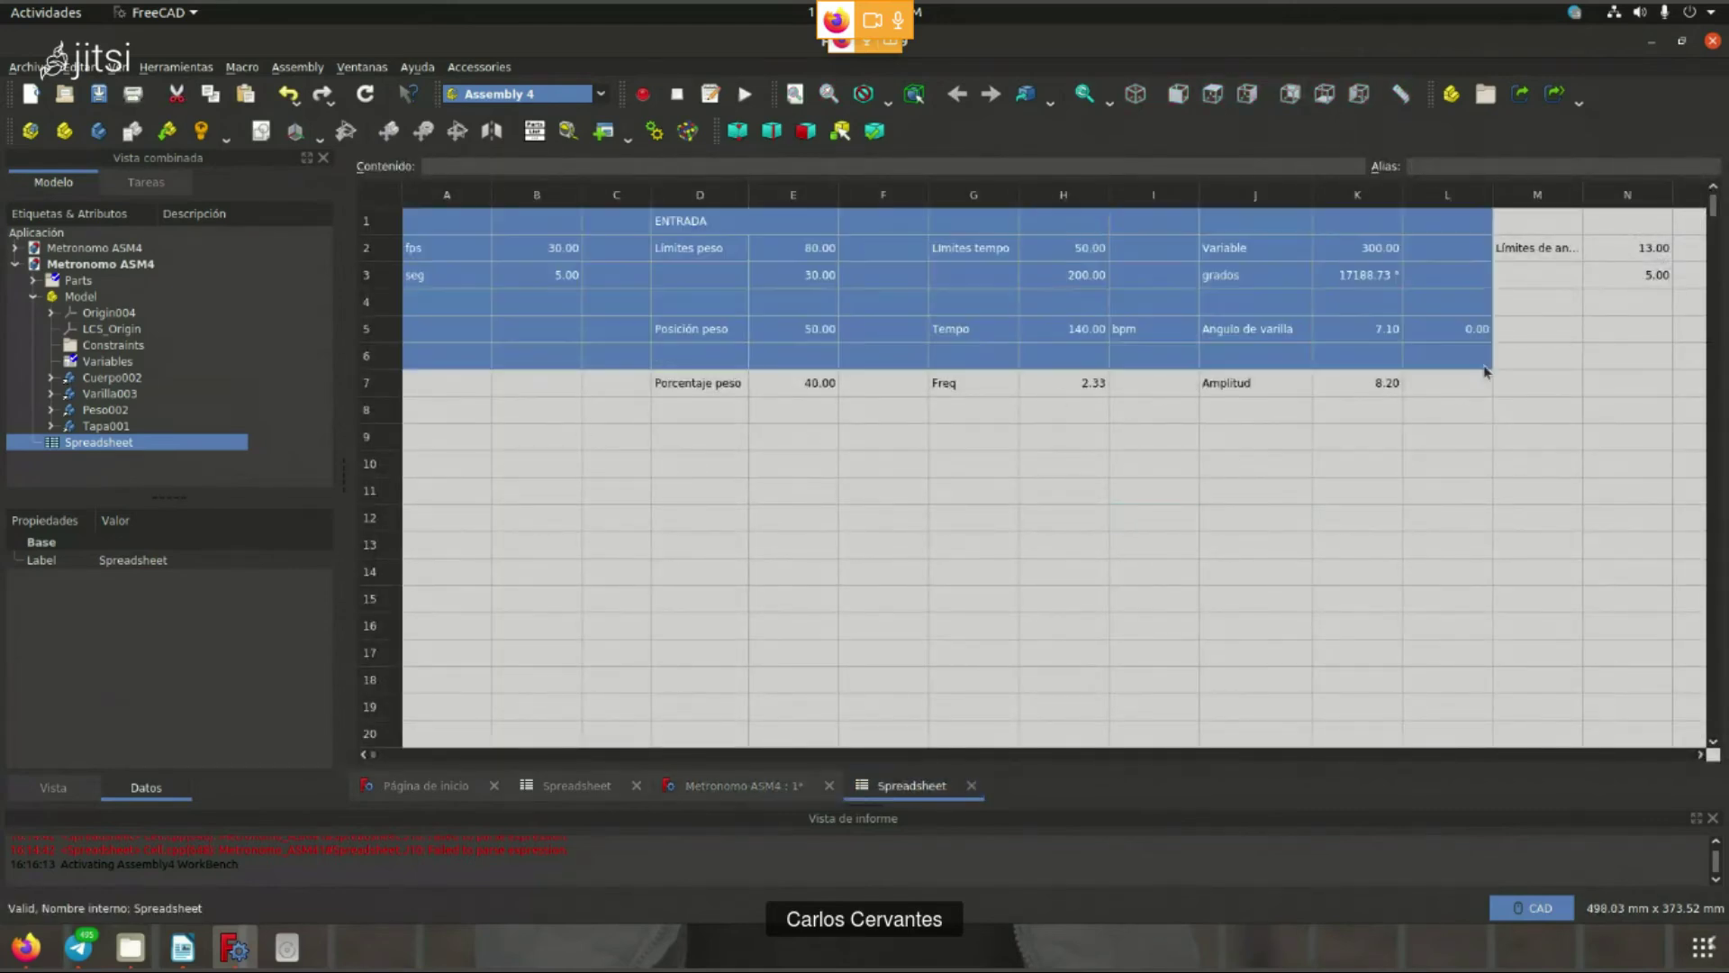
- Select the ENTRADA parameter table range, then reset the selection to cell A1
{"action": "left_click_drag", "start_coordinate": [453, 233], "coordinate": [1621, 270]}
{"action": "mouse_move", "coordinate": [1579, 398]}
{"action": "left_mouse_down"}
{"action": "mouse_move", "coordinate": [483, 236]}
{"action": "mouse_move", "coordinate": [1628, 383]}
{"action": "mouse_move", "coordinate": [419, 216]}
{"action": "mouse_move", "coordinate": [1613, 374]}
{"action": "left_mouse_up"}
{"action": "left_click", "coordinate": [700, 544]}
{"action": "left_click", "coordinate": [436, 233]}
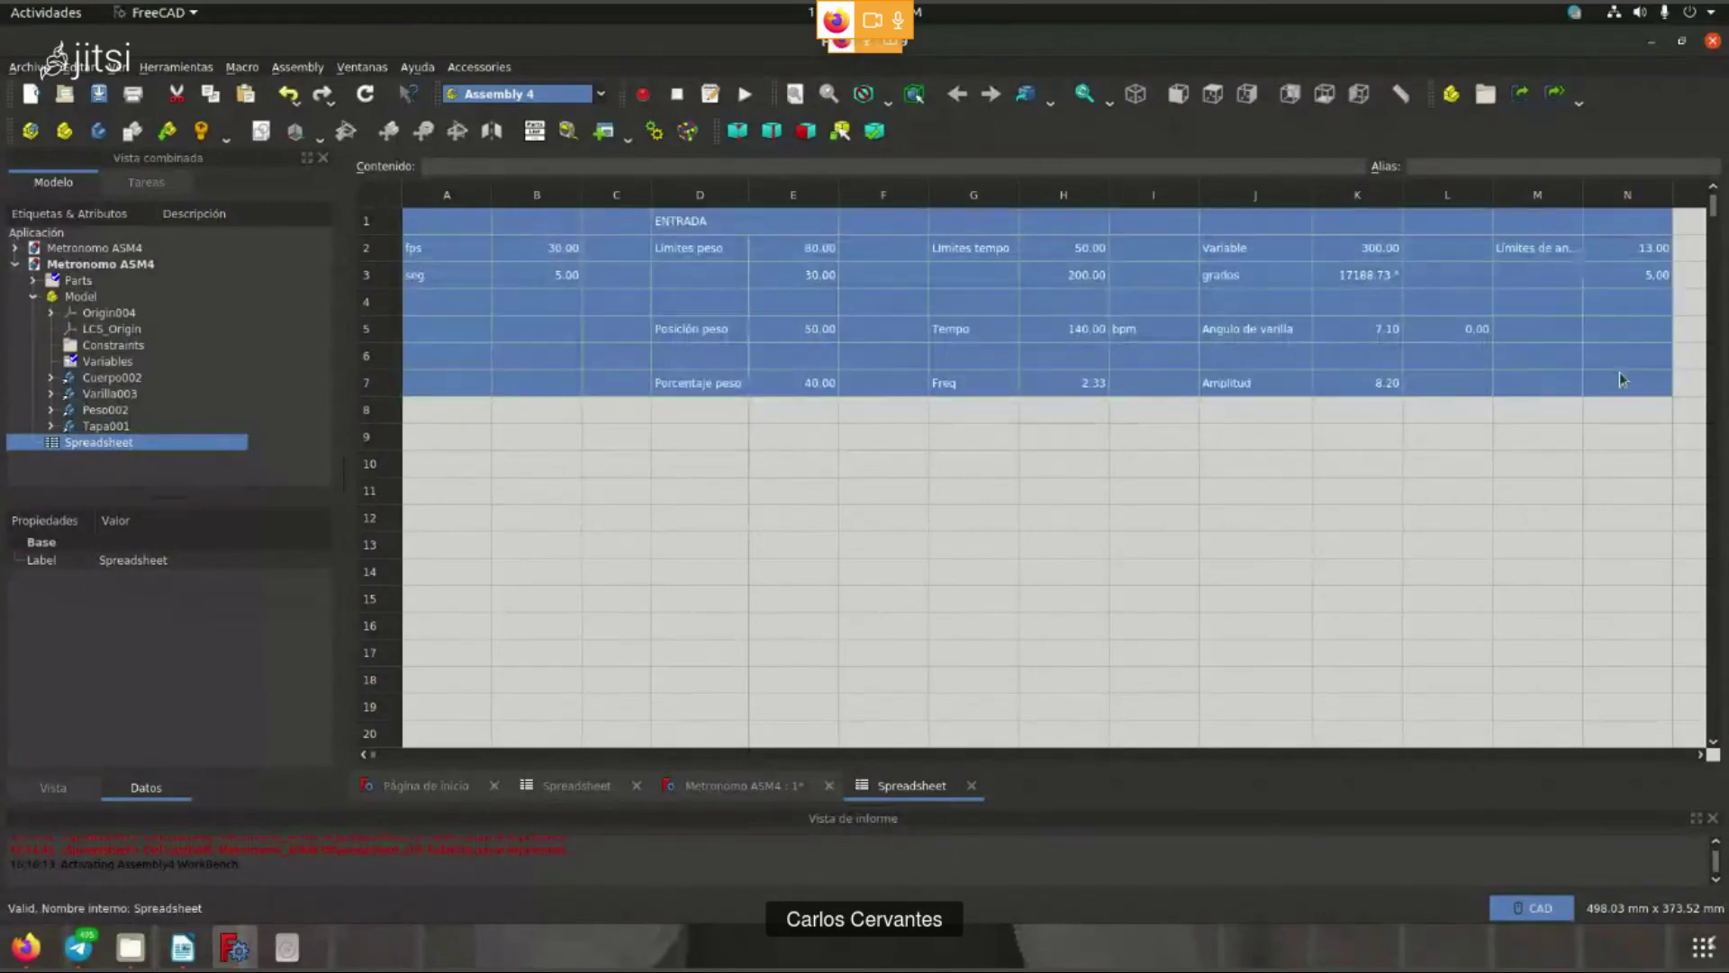
{"action": "scroll", "coordinate": [629, 471], "scroll_direction": "down", "scroll_amount": 2}
- Scan the rows below, reselect the whole ENTRADA table, and return to the Metronomo ASM4 view
{"action": "mouse_move", "coordinate": [454, 302]}
{"action": "left_mouse_down"}
{"action": "mouse_move", "coordinate": [1621, 567]}
{"action": "mouse_move", "coordinate": [1622, 475]}
{"action": "left_mouse_up"}
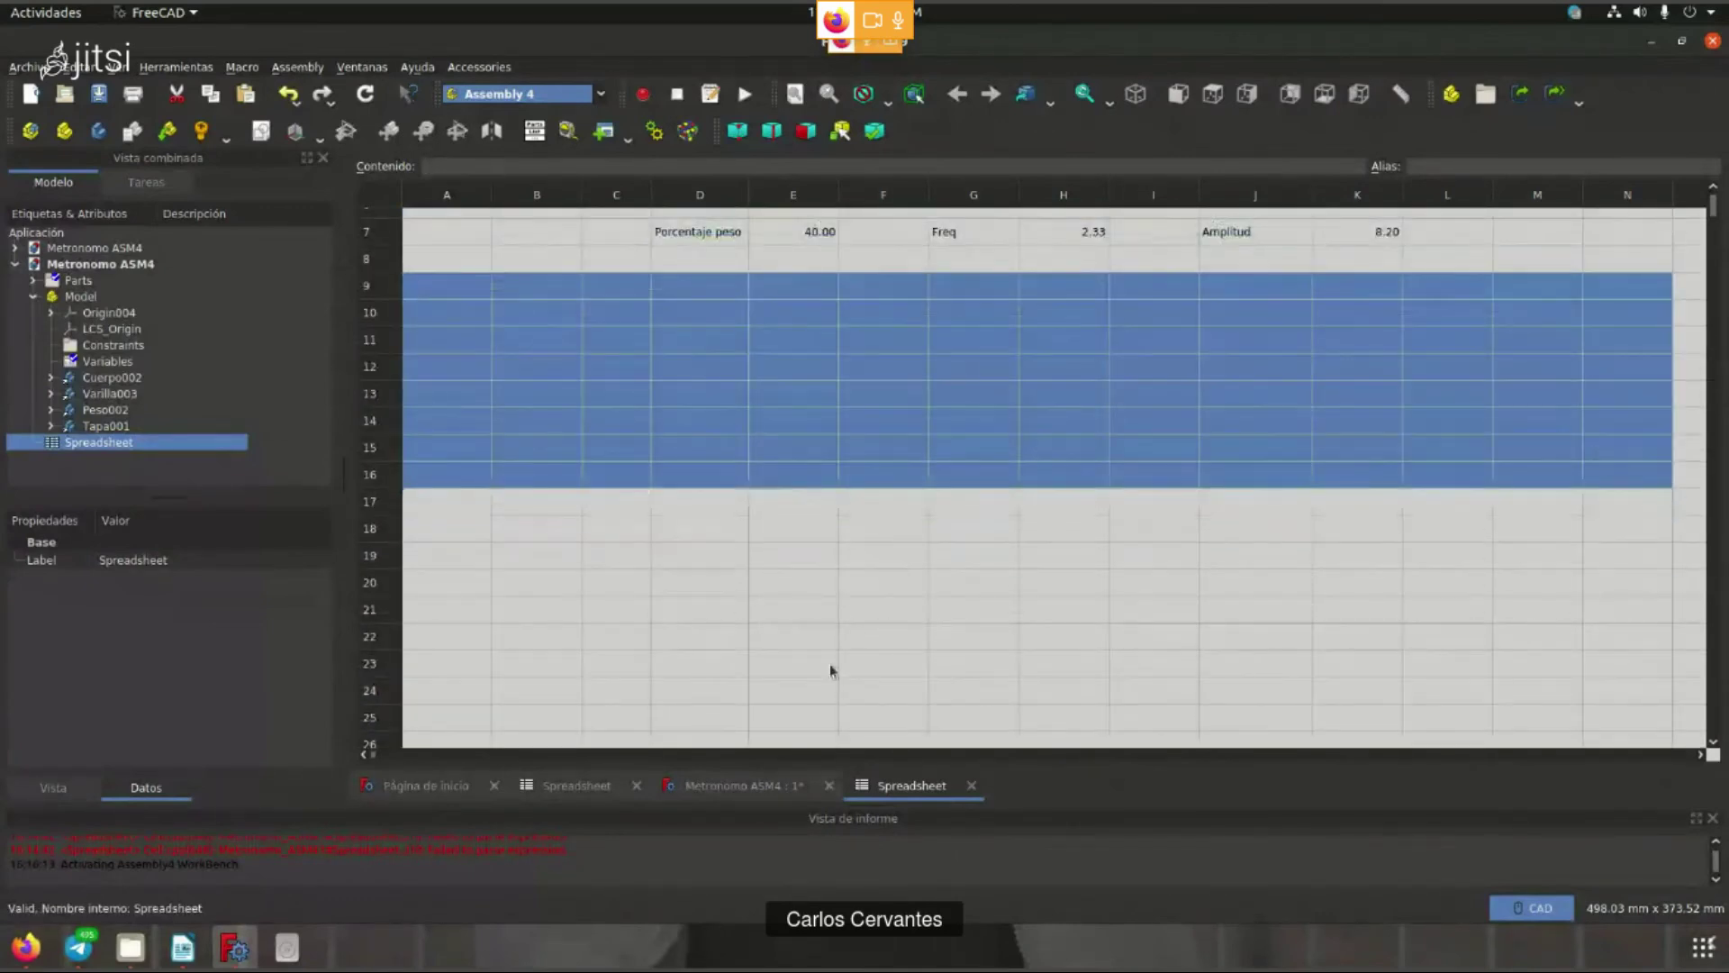
{"action": "scroll", "coordinate": [499, 337], "scroll_direction": "down", "scroll_amount": 2}
{"action": "scroll", "coordinate": [465, 457], "scroll_direction": "up", "scroll_amount": 3}
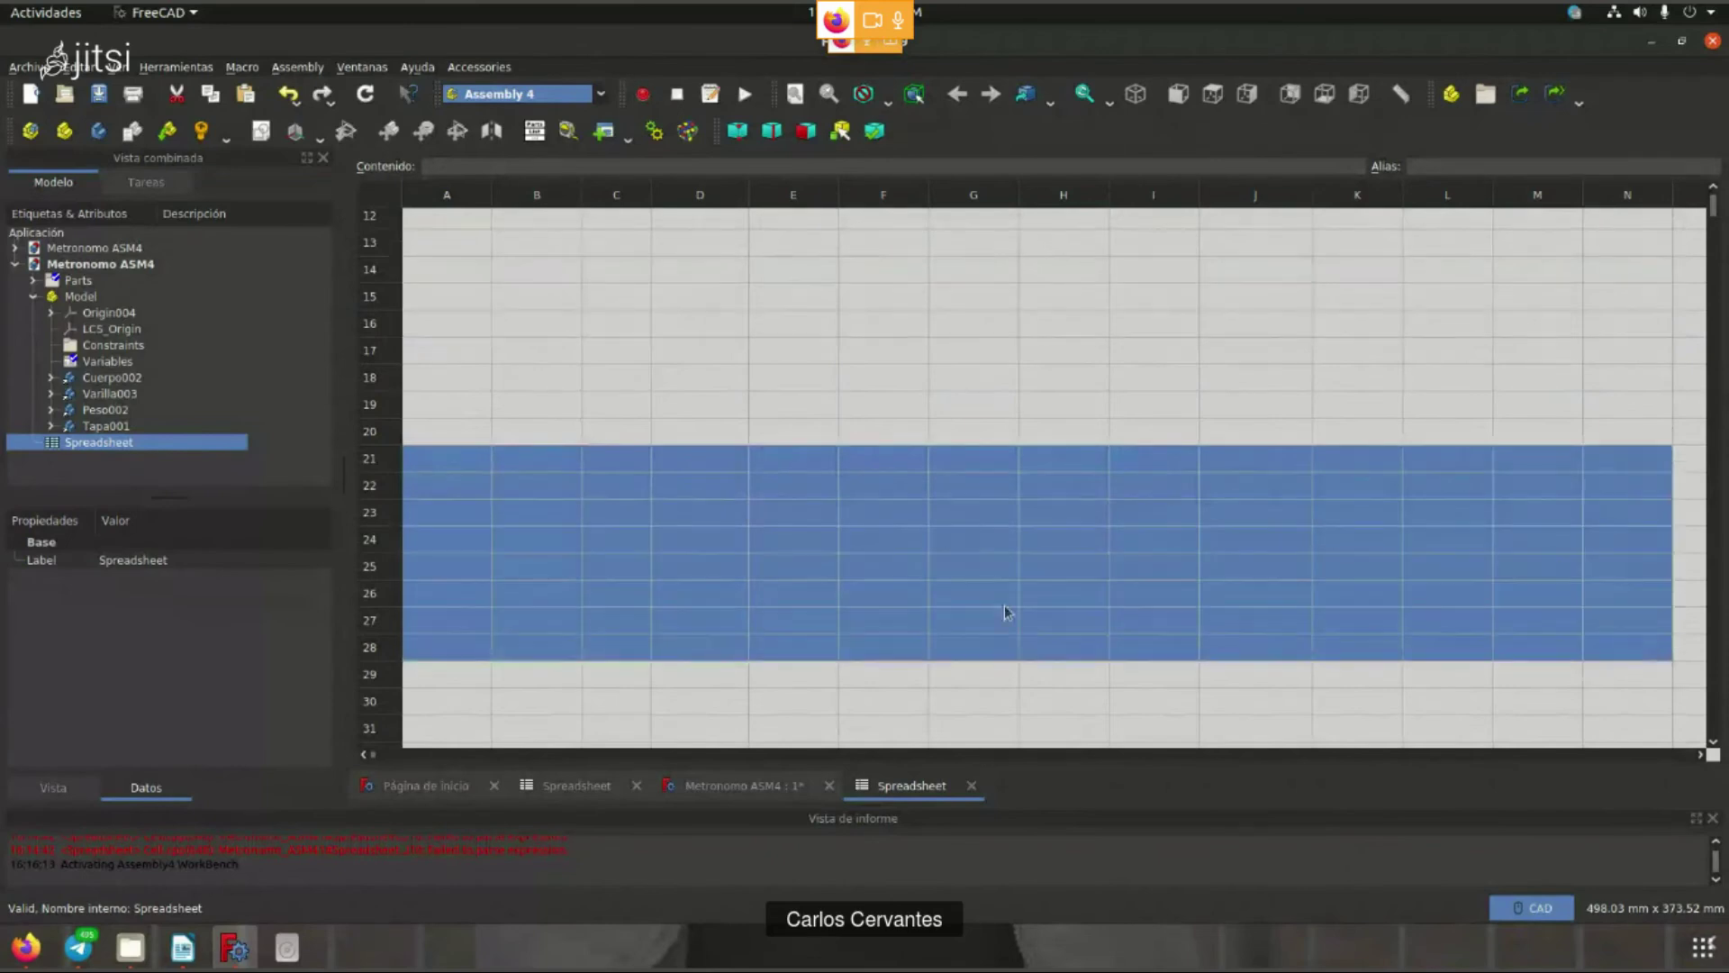
{"action": "scroll", "coordinate": [1011, 618], "scroll_direction": "up", "scroll_amount": 1}
{"action": "left_click_drag", "start_coordinate": [432, 223], "coordinate": [1613, 378]}
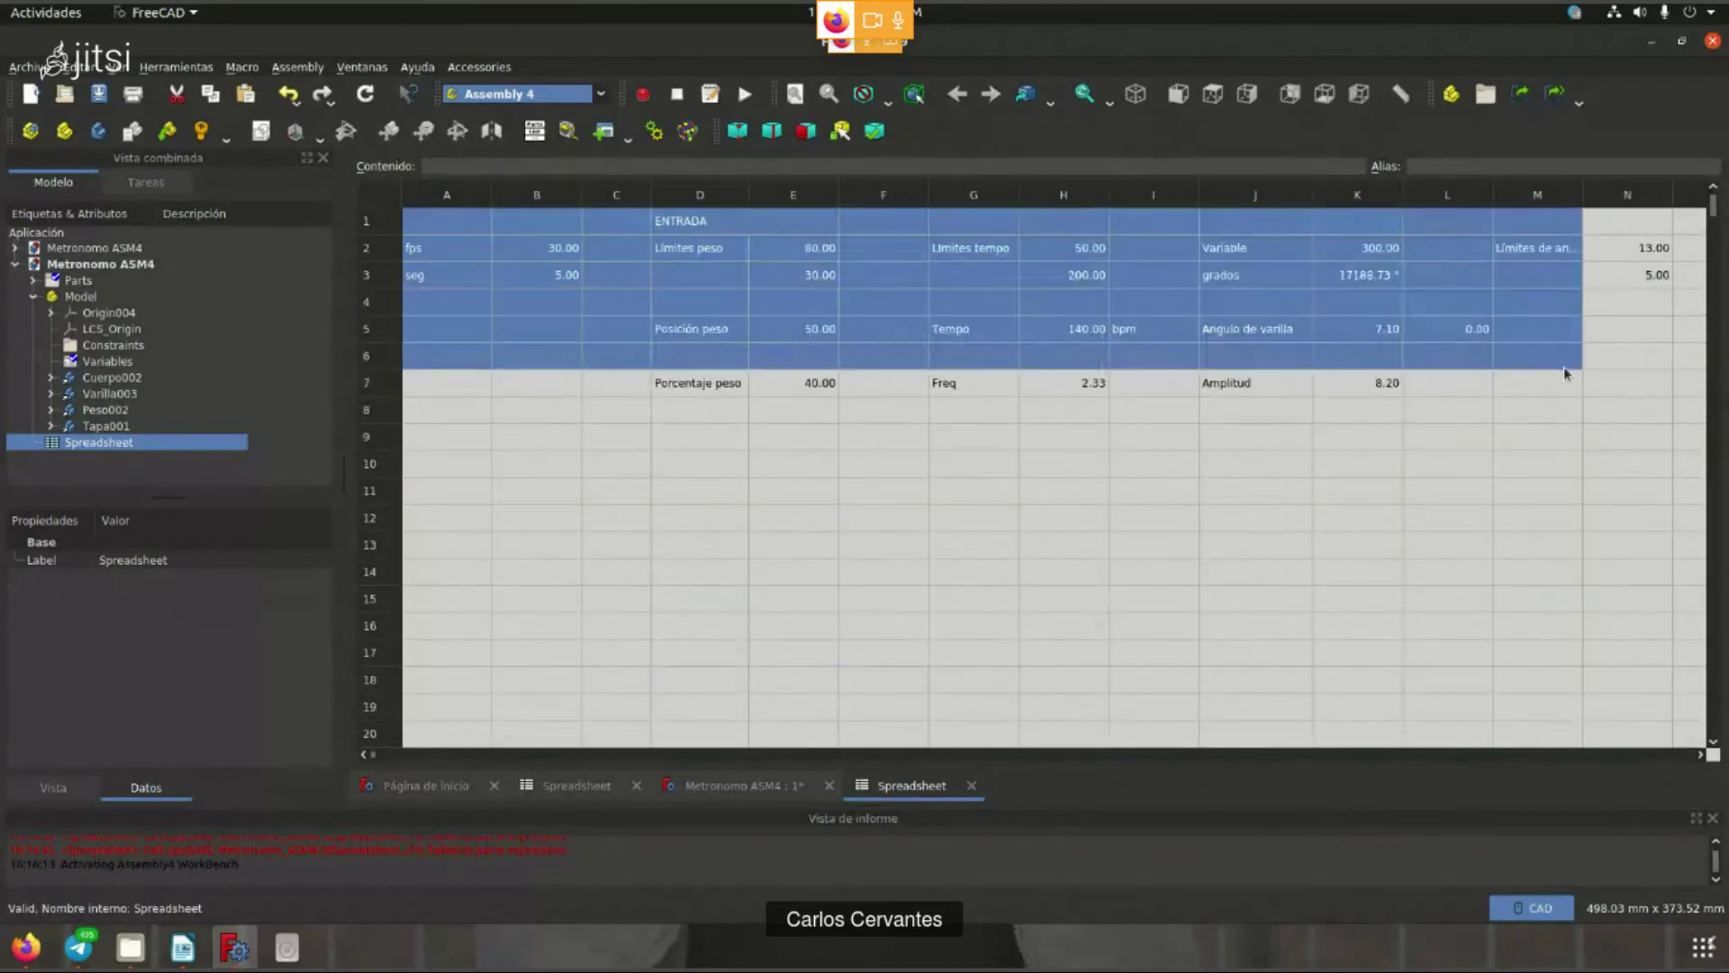
{"action": "left_click", "coordinate": [1613, 378]}
{"action": "left_click", "coordinate": [734, 785]}
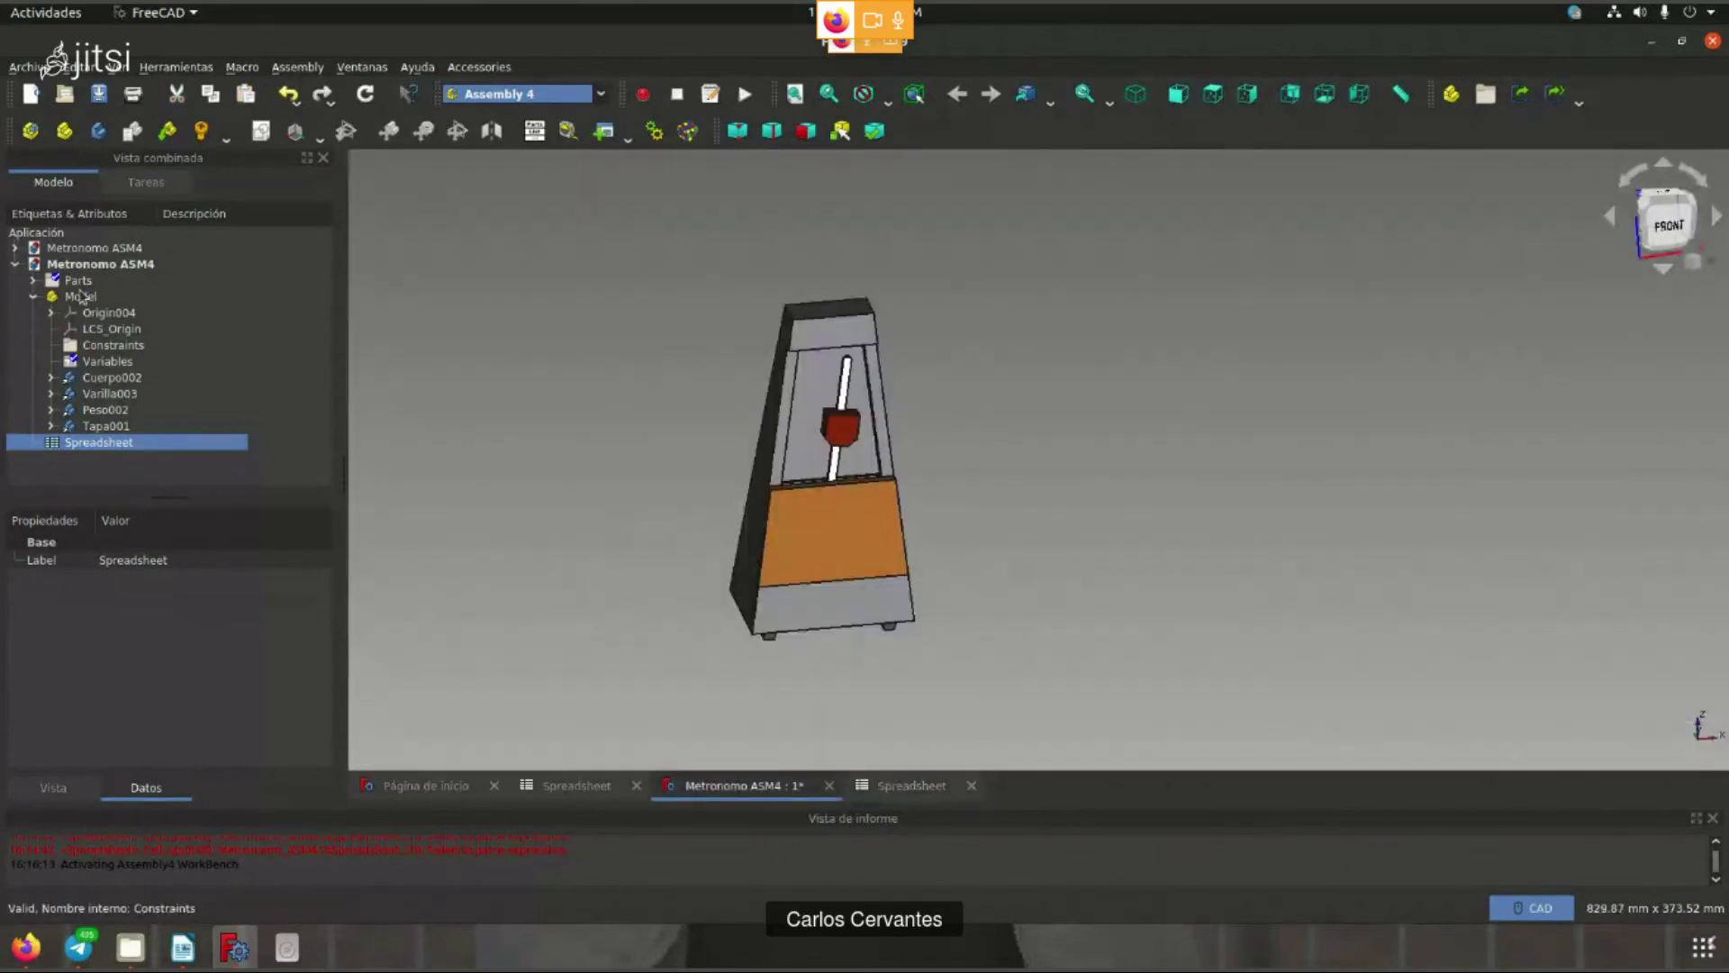
- Select the Cuerpo002 body and glance at the parameter spreadsheet before returning to the assembly
{"action": "left_click", "coordinate": [107, 378]}
{"action": "scroll", "coordinate": [171, 753], "scroll_direction": "down", "scroll_amount": 3}
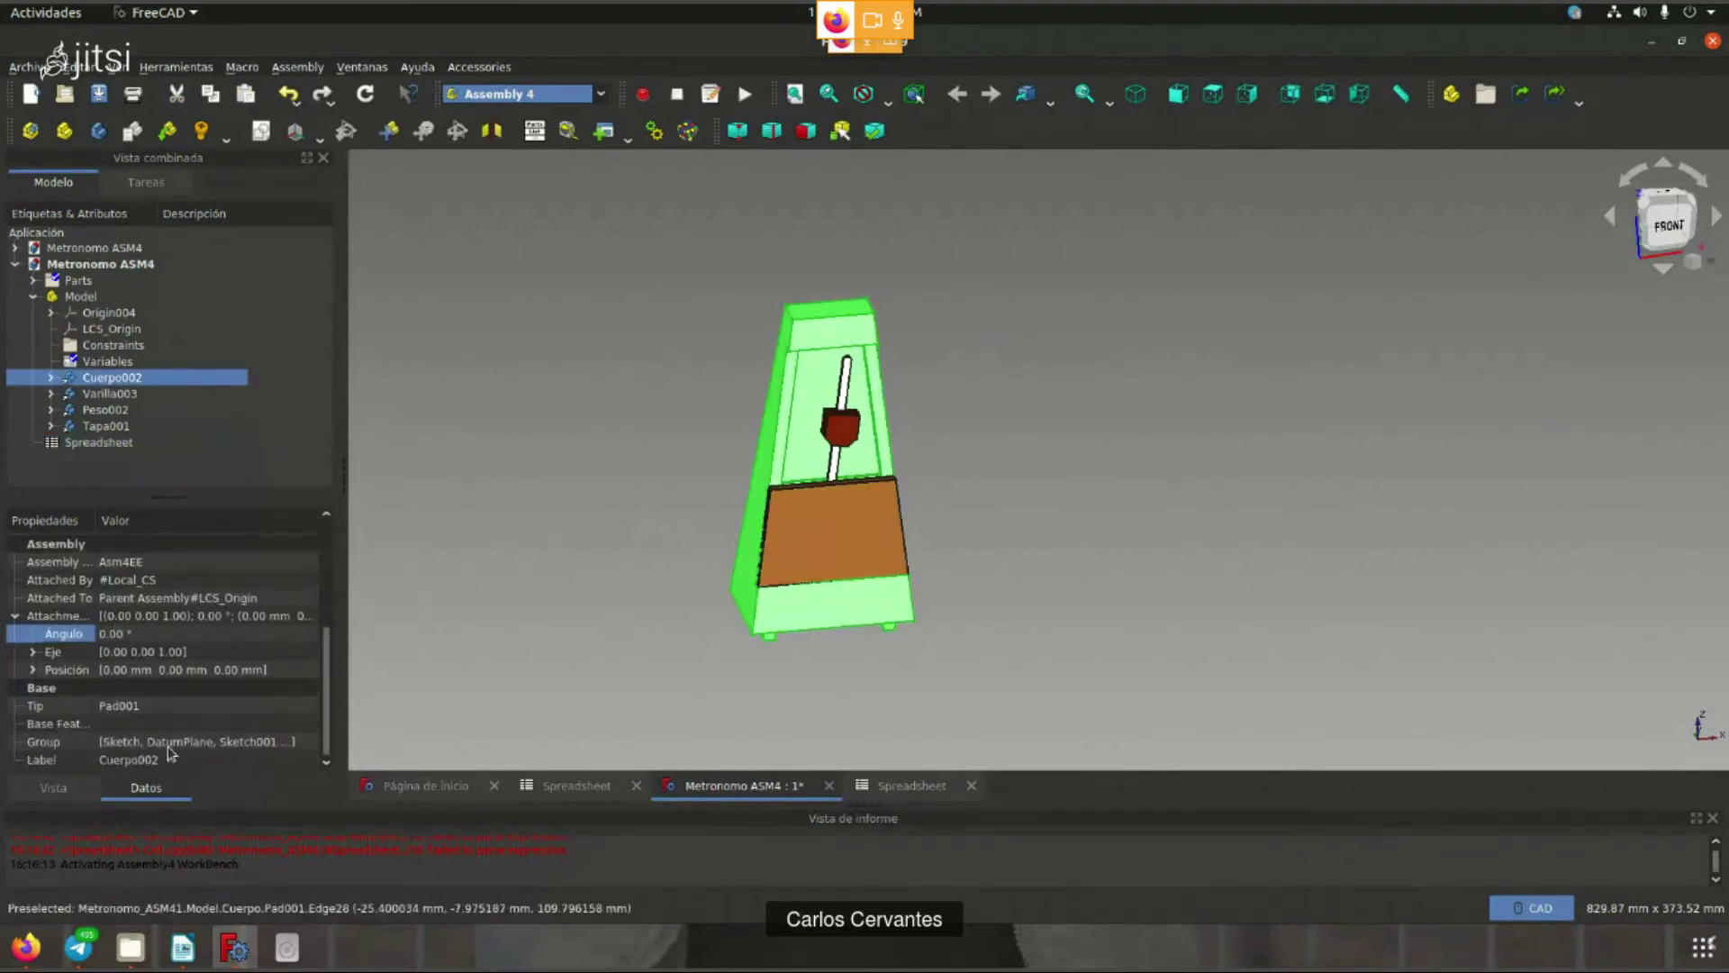
{"action": "left_click", "coordinate": [896, 791]}
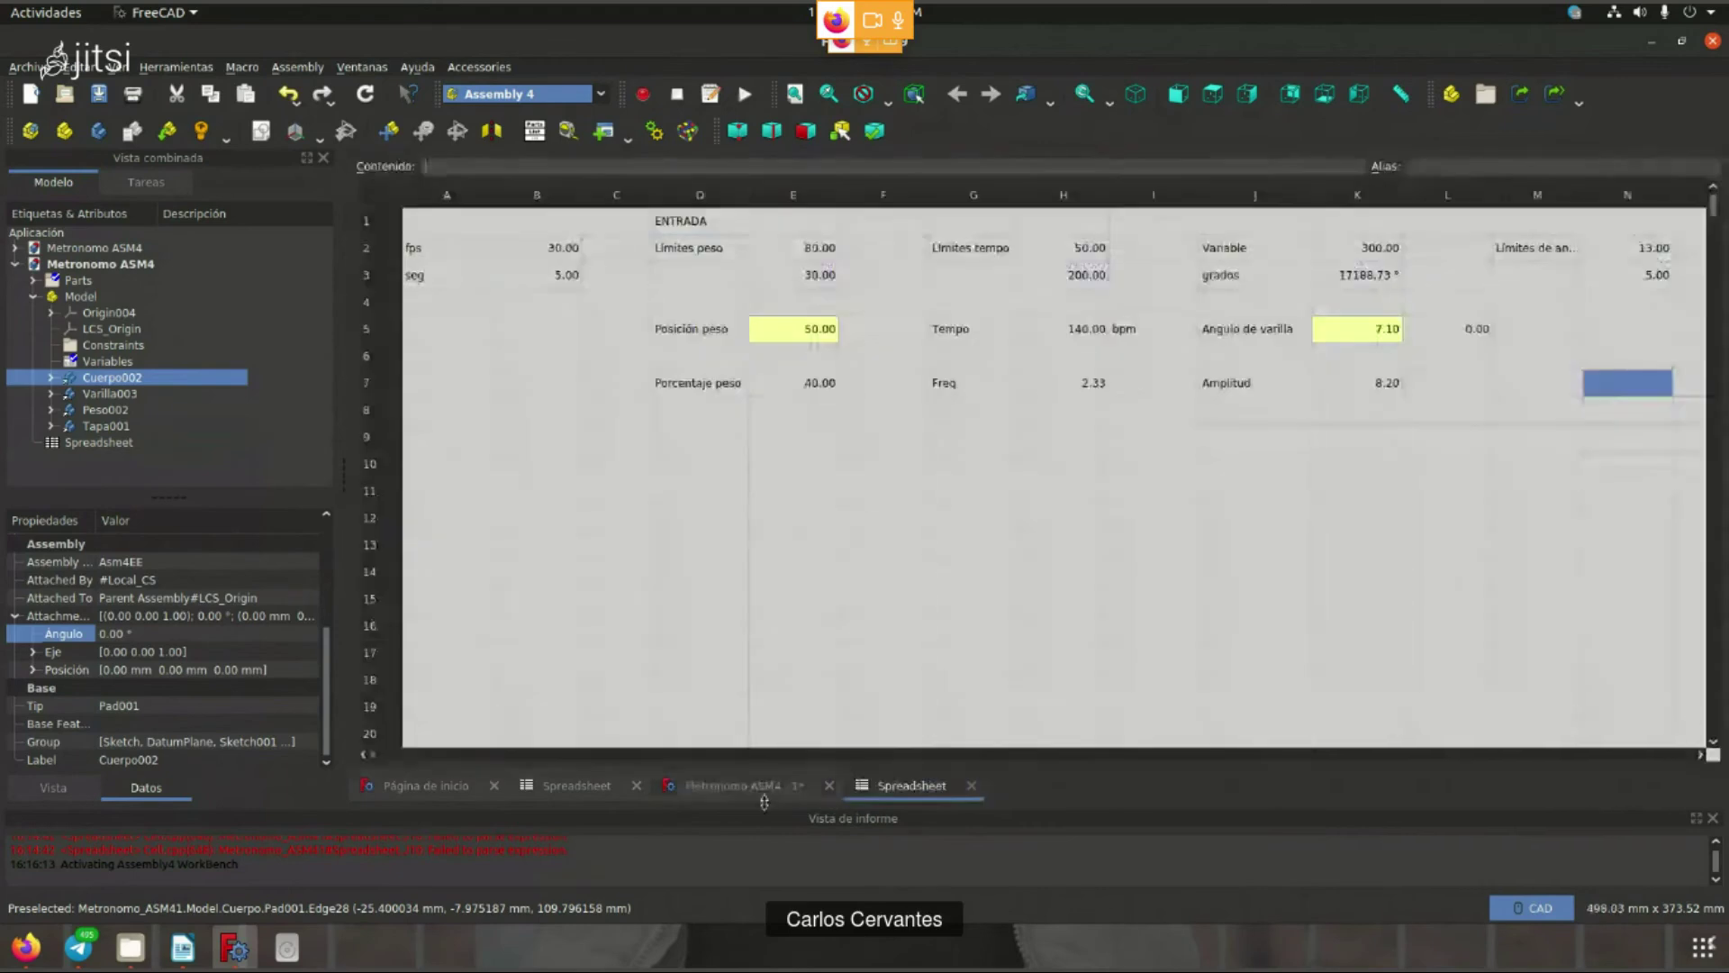
{"action": "left_click", "coordinate": [710, 787]}
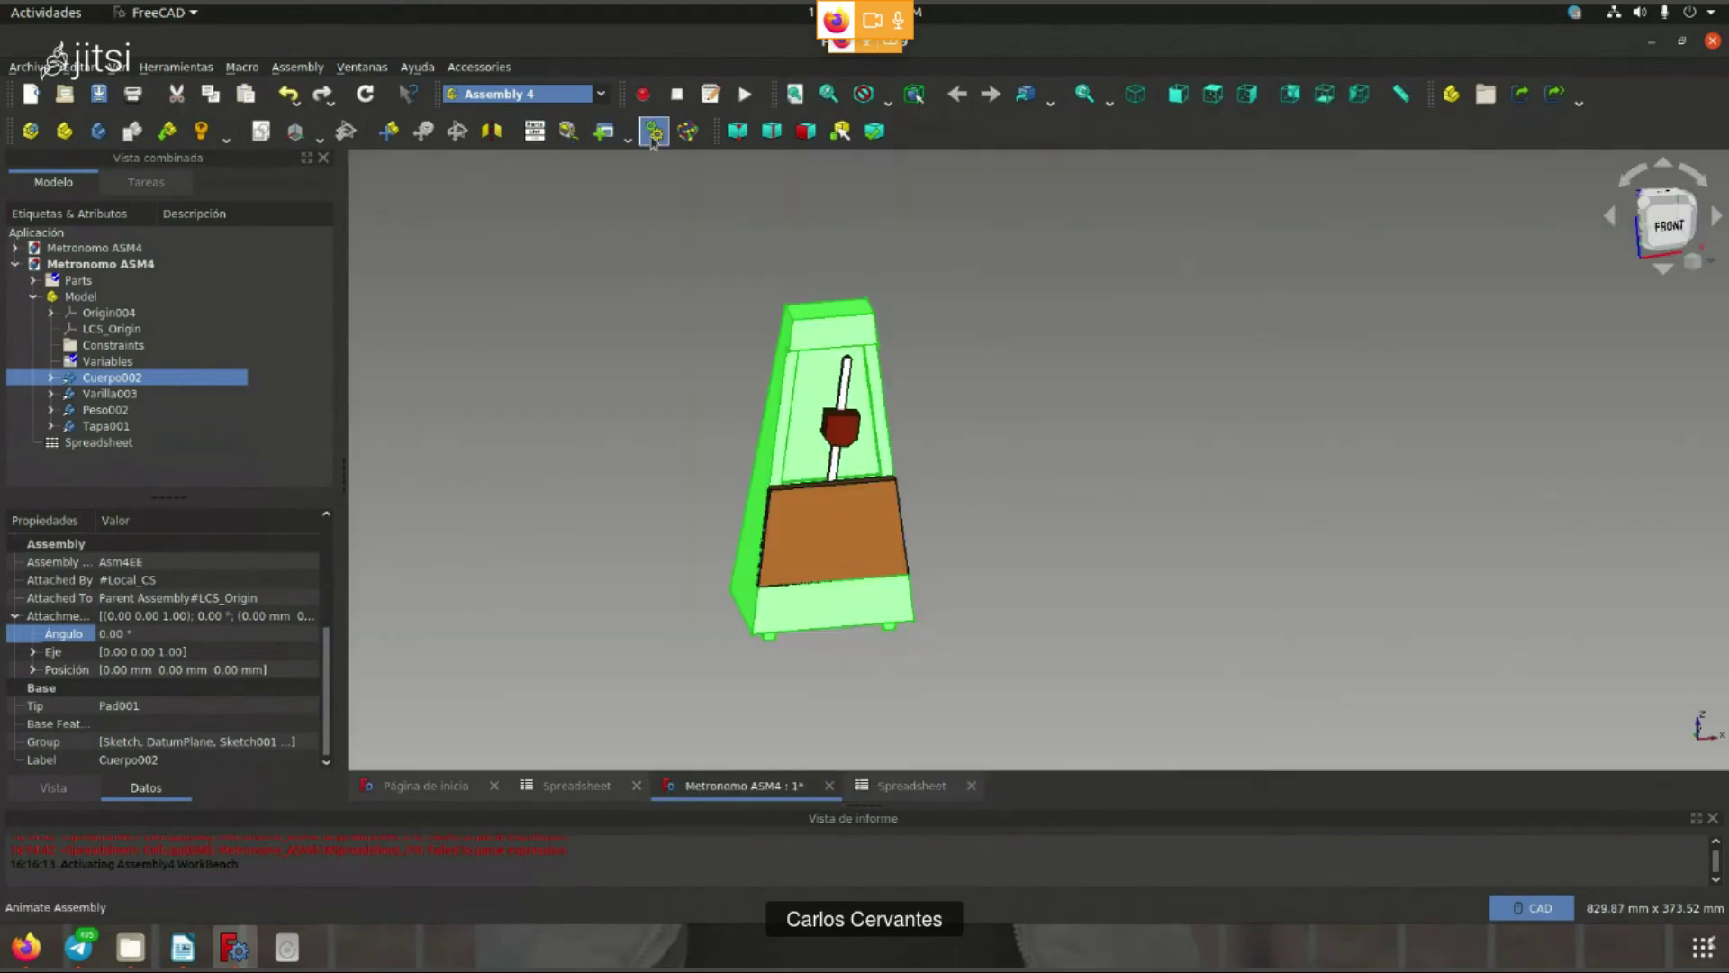
- Briefly open the animation settings, then zoom in and select the weight Peso002
{"action": "left_click", "coordinate": [603, 130]}
{"action": "left_click", "coordinate": [1051, 301]}
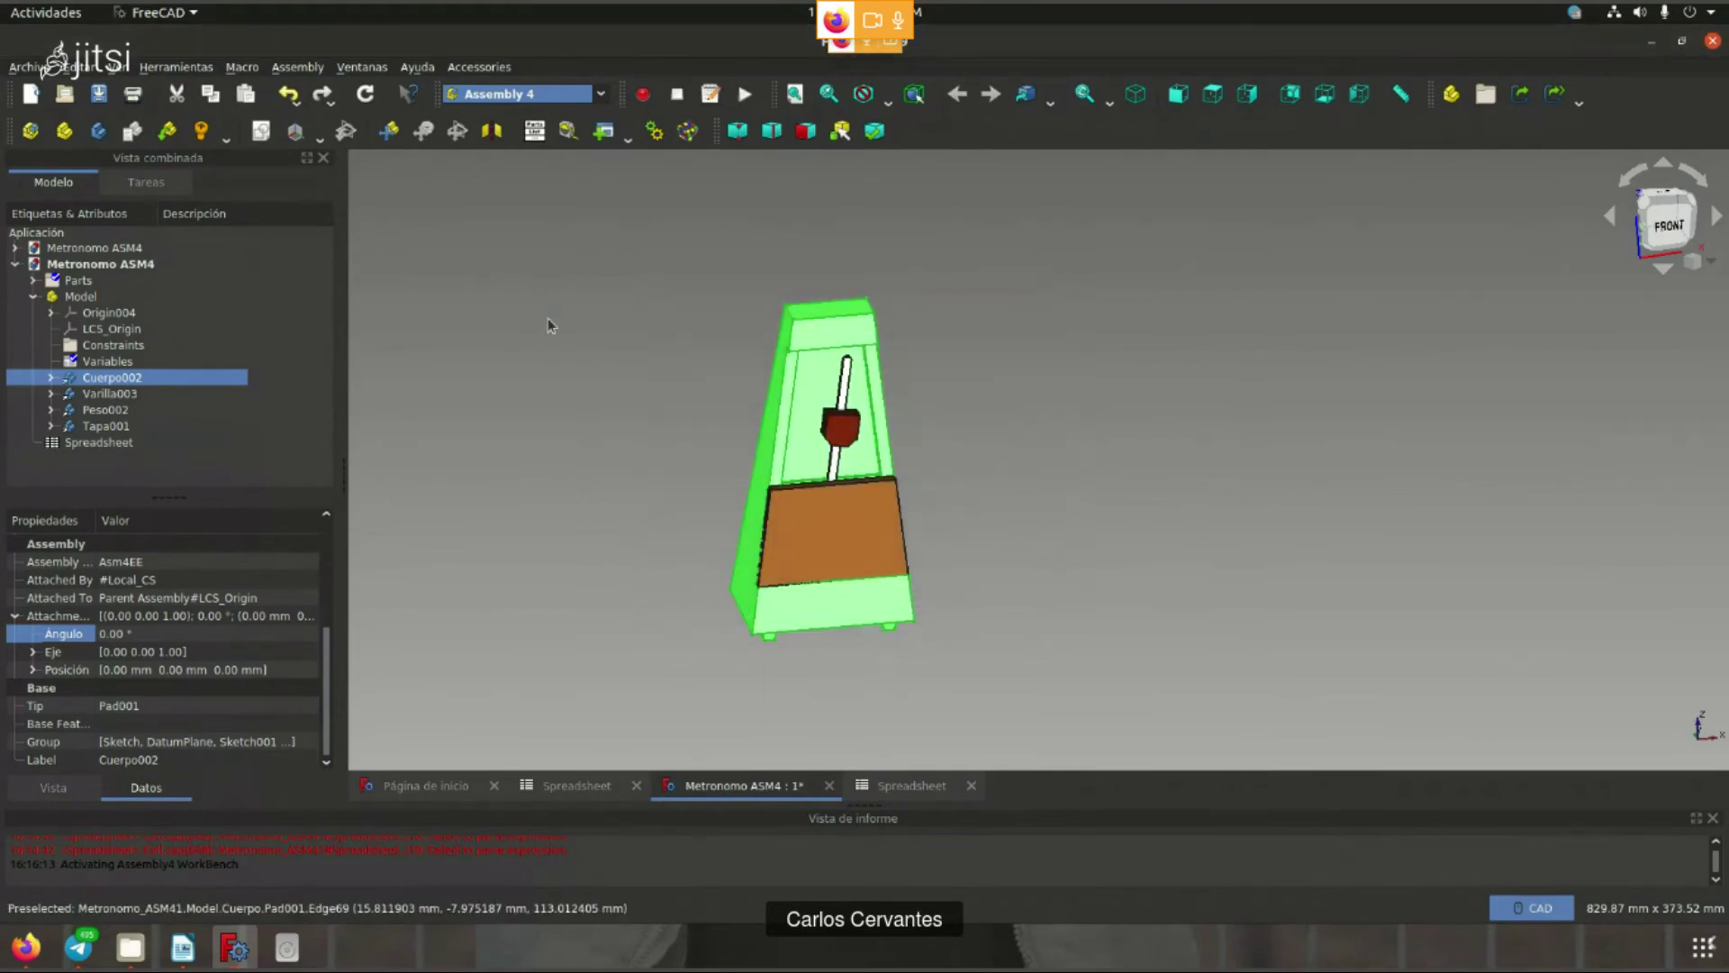
{"action": "left_click", "coordinate": [694, 406]}
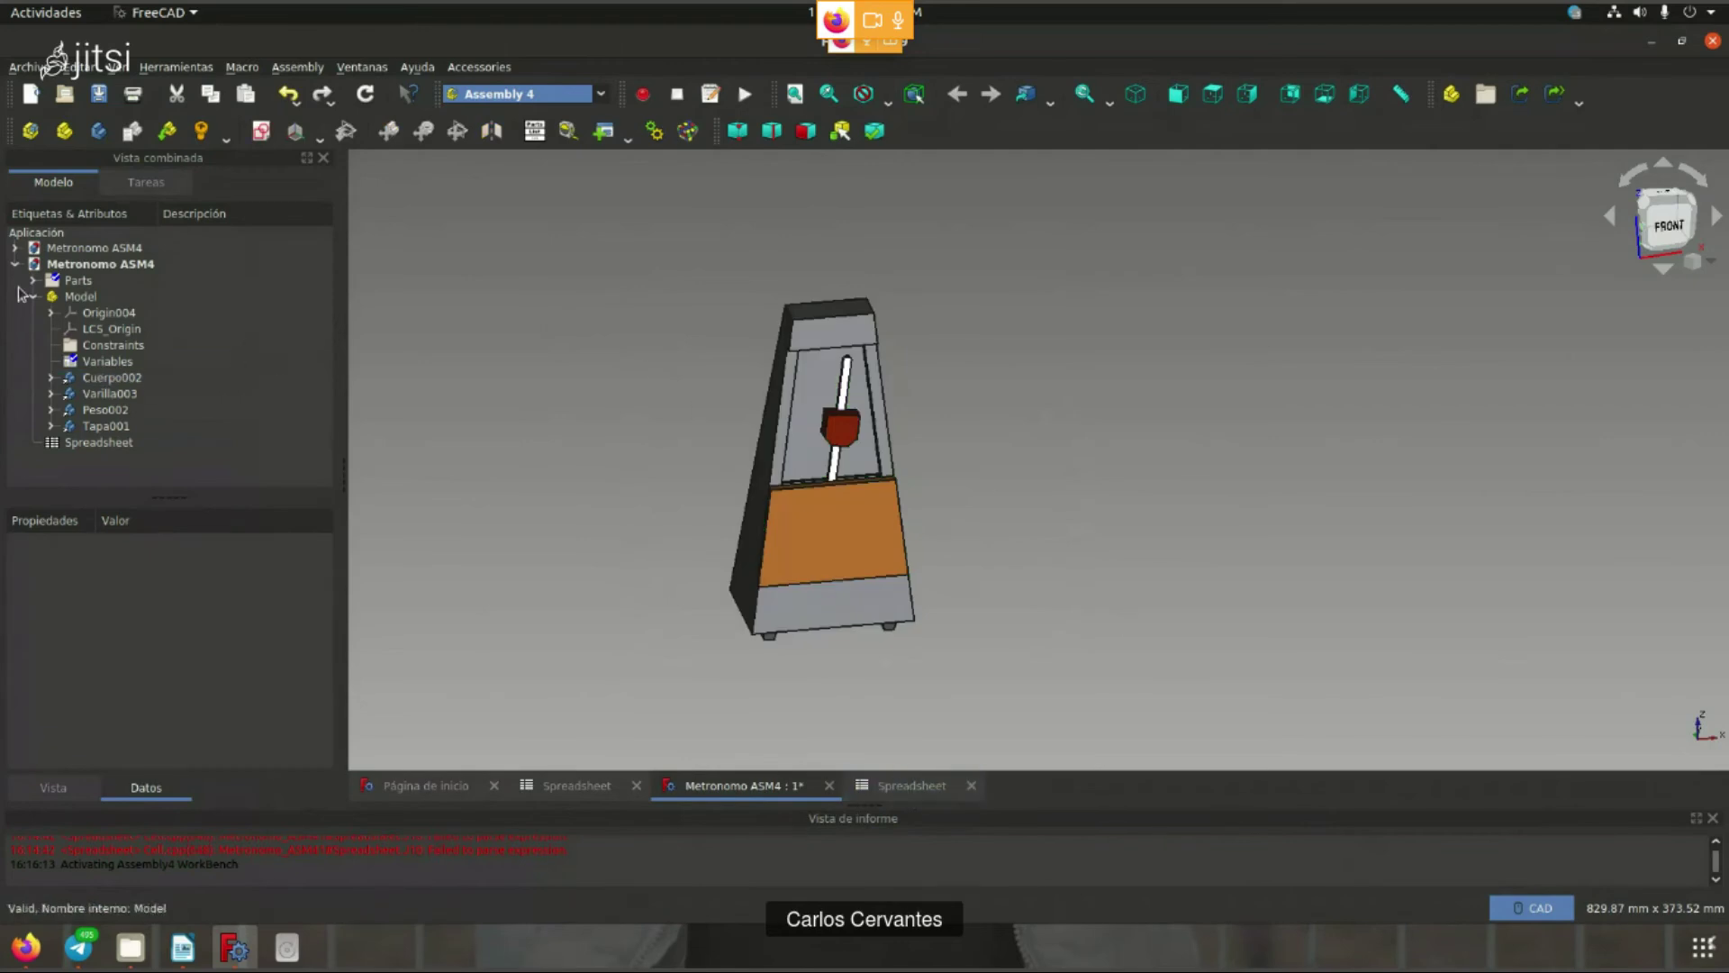
{"action": "left_click", "coordinate": [33, 297]}
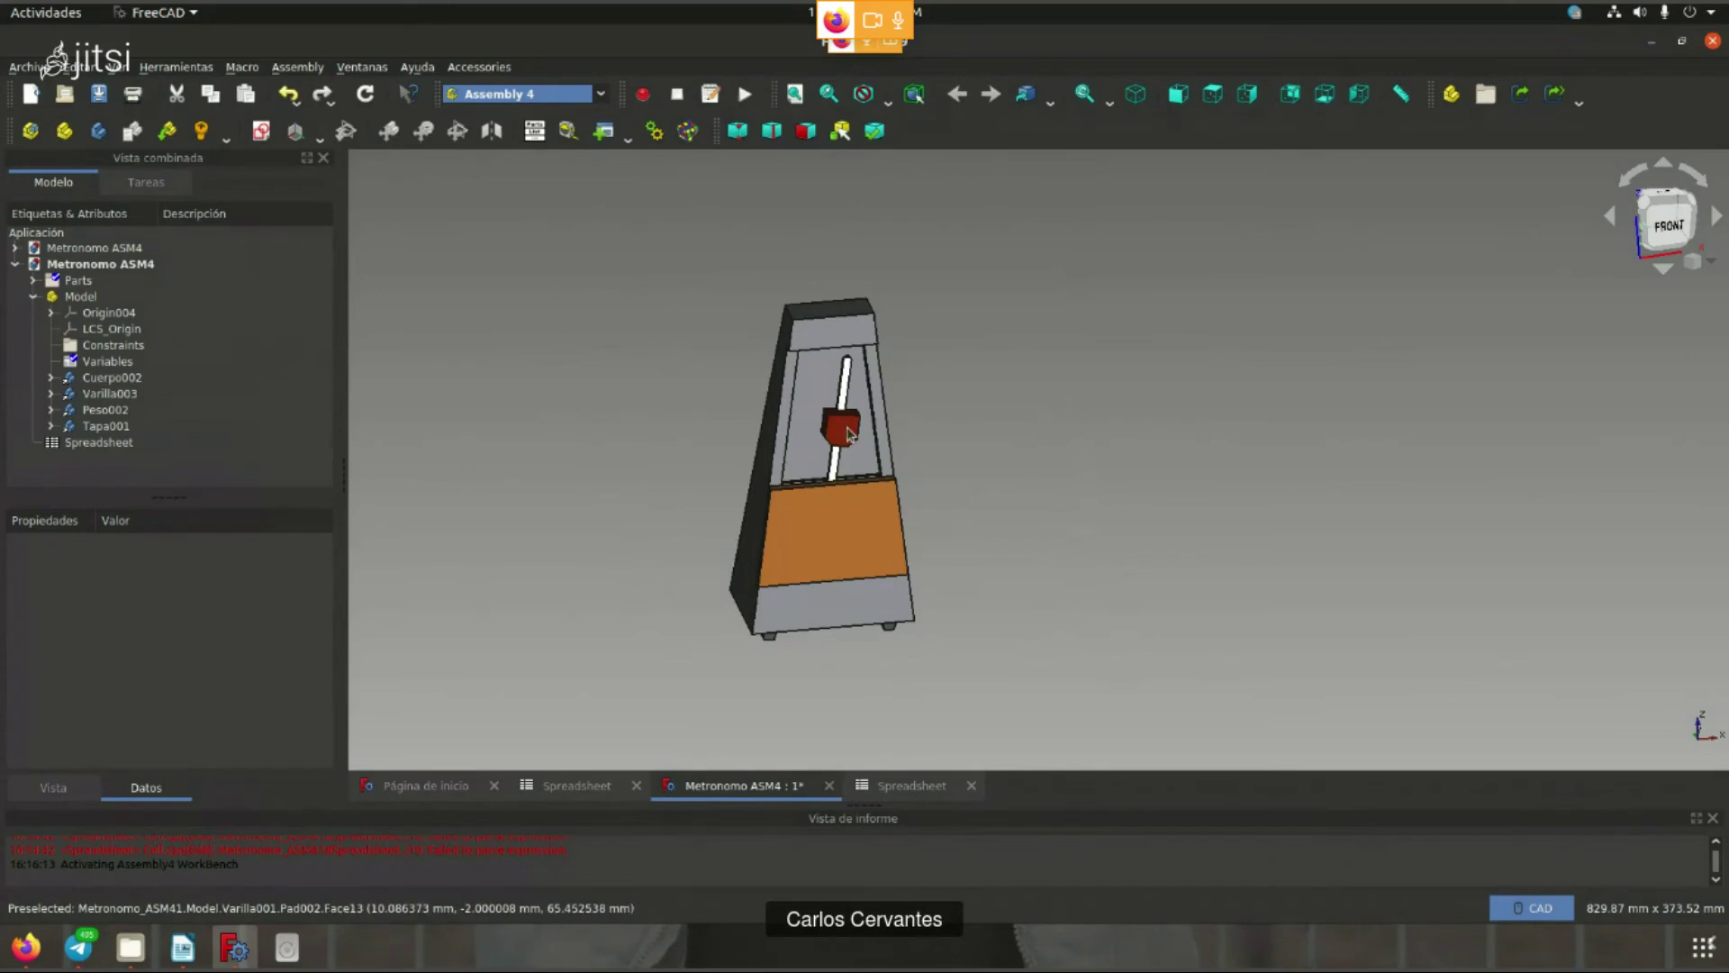
{"action": "scroll", "coordinate": [847, 433], "scroll_direction": "up", "scroll_amount": 5}
{"action": "scroll", "coordinate": [846, 434], "scroll_direction": "down", "scroll_amount": 5}
{"action": "scroll", "coordinate": [847, 434], "scroll_direction": "up", "scroll_amount": 3}
{"action": "left_click", "coordinate": [842, 431]}
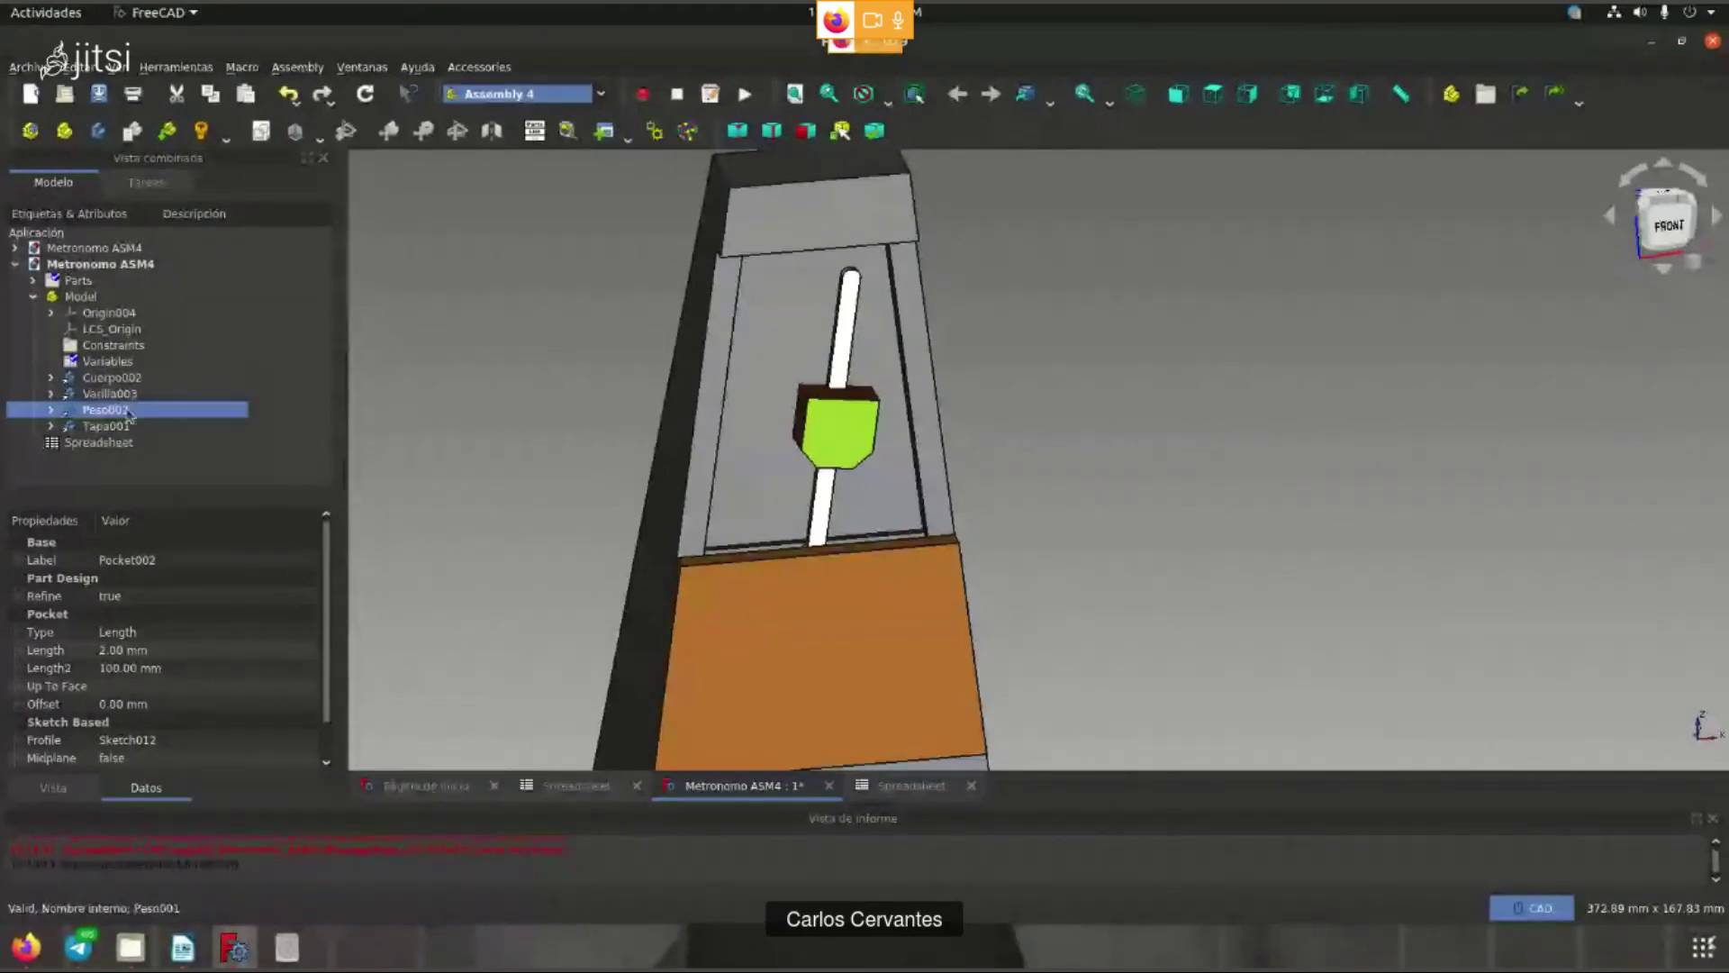
- In the spreadsheet, start an expression in cell E5 and check K2's Variable formula
{"action": "left_click", "coordinate": [656, 132]}
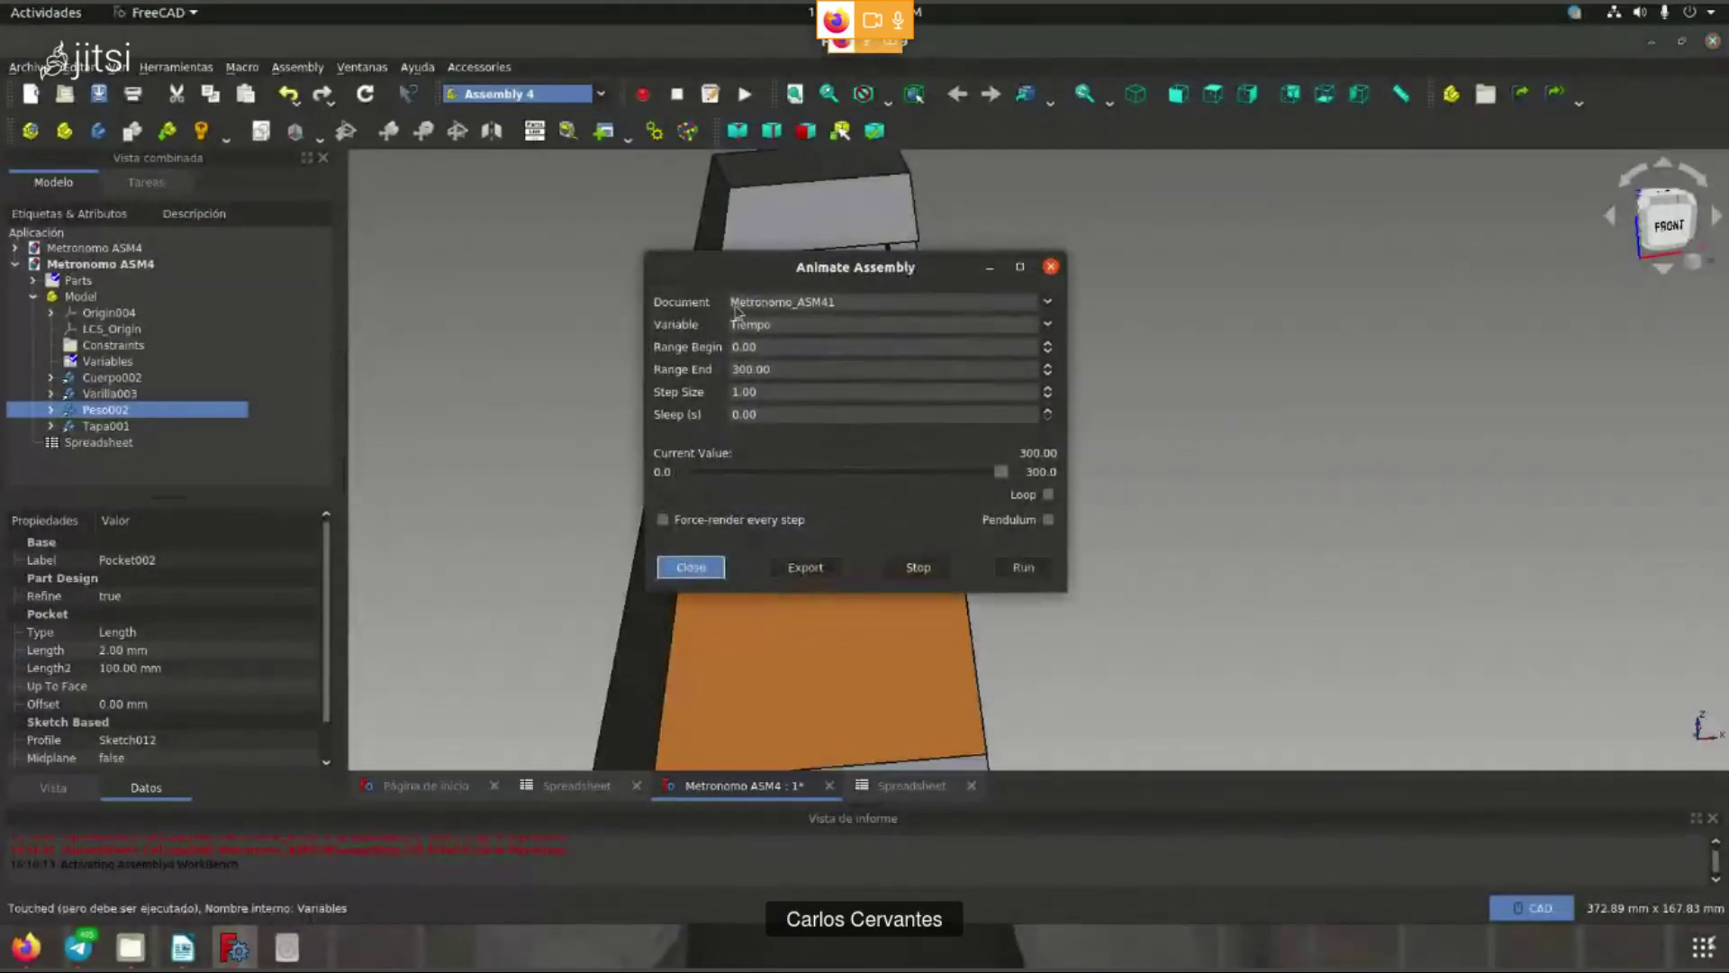
{"action": "left_click", "coordinate": [694, 564]}
{"action": "left_click", "coordinate": [912, 785]}
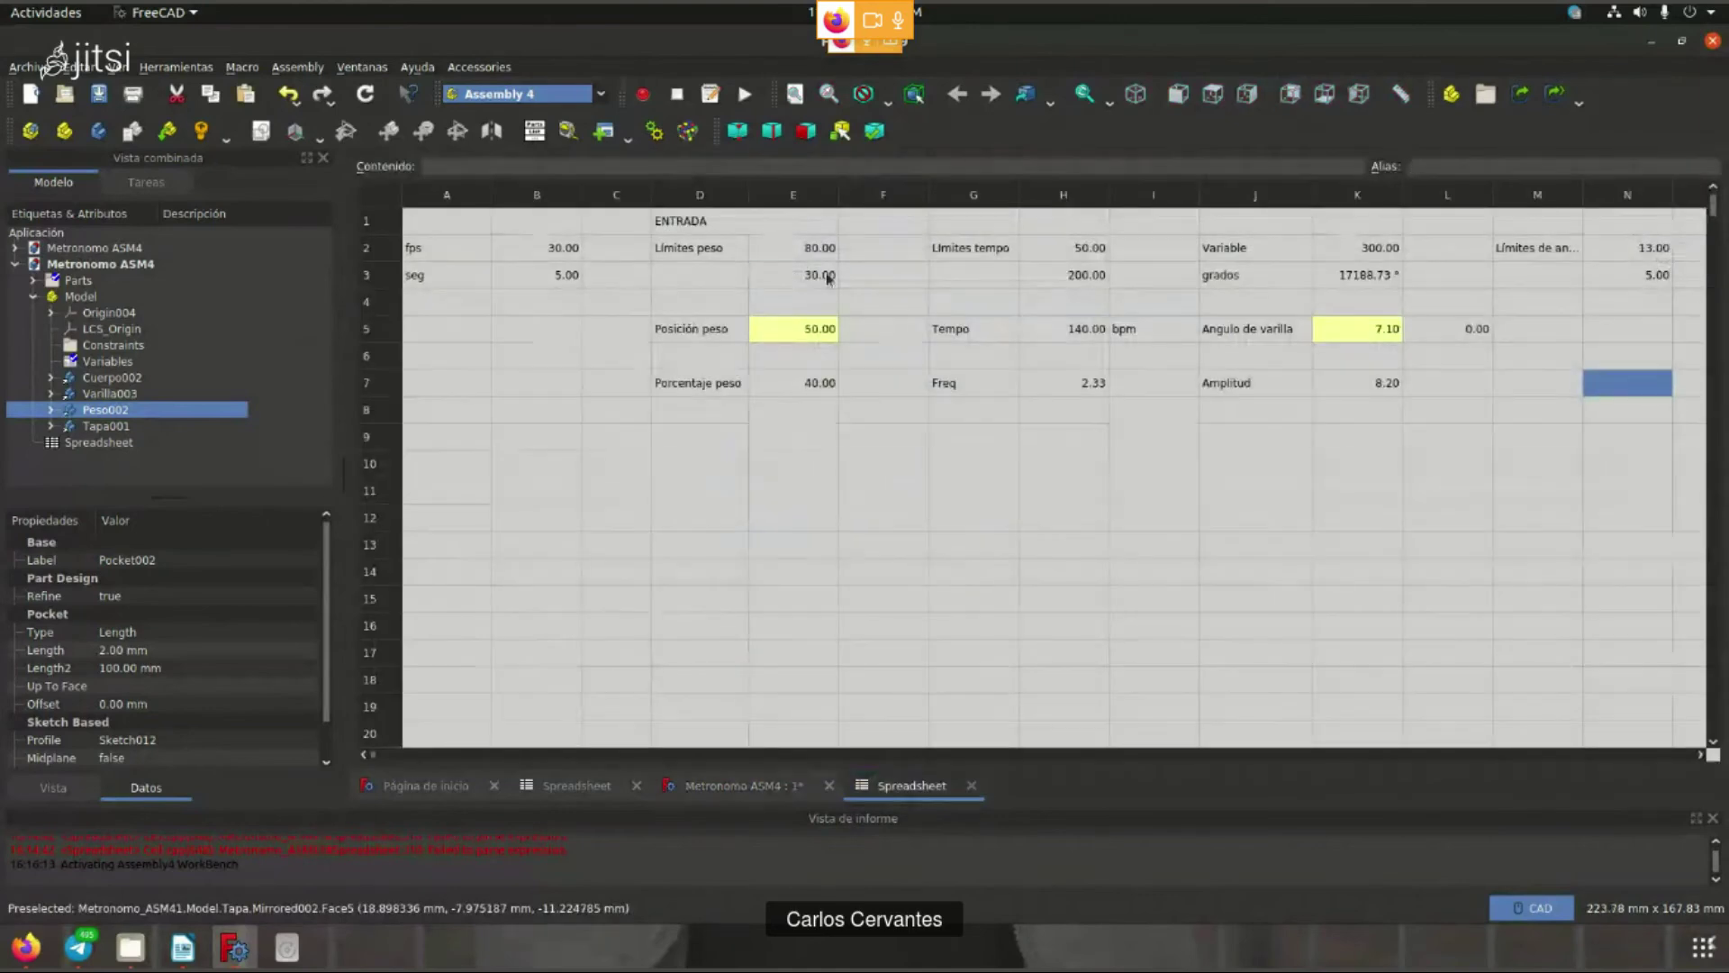
{"action": "left_click", "coordinate": [797, 329]}
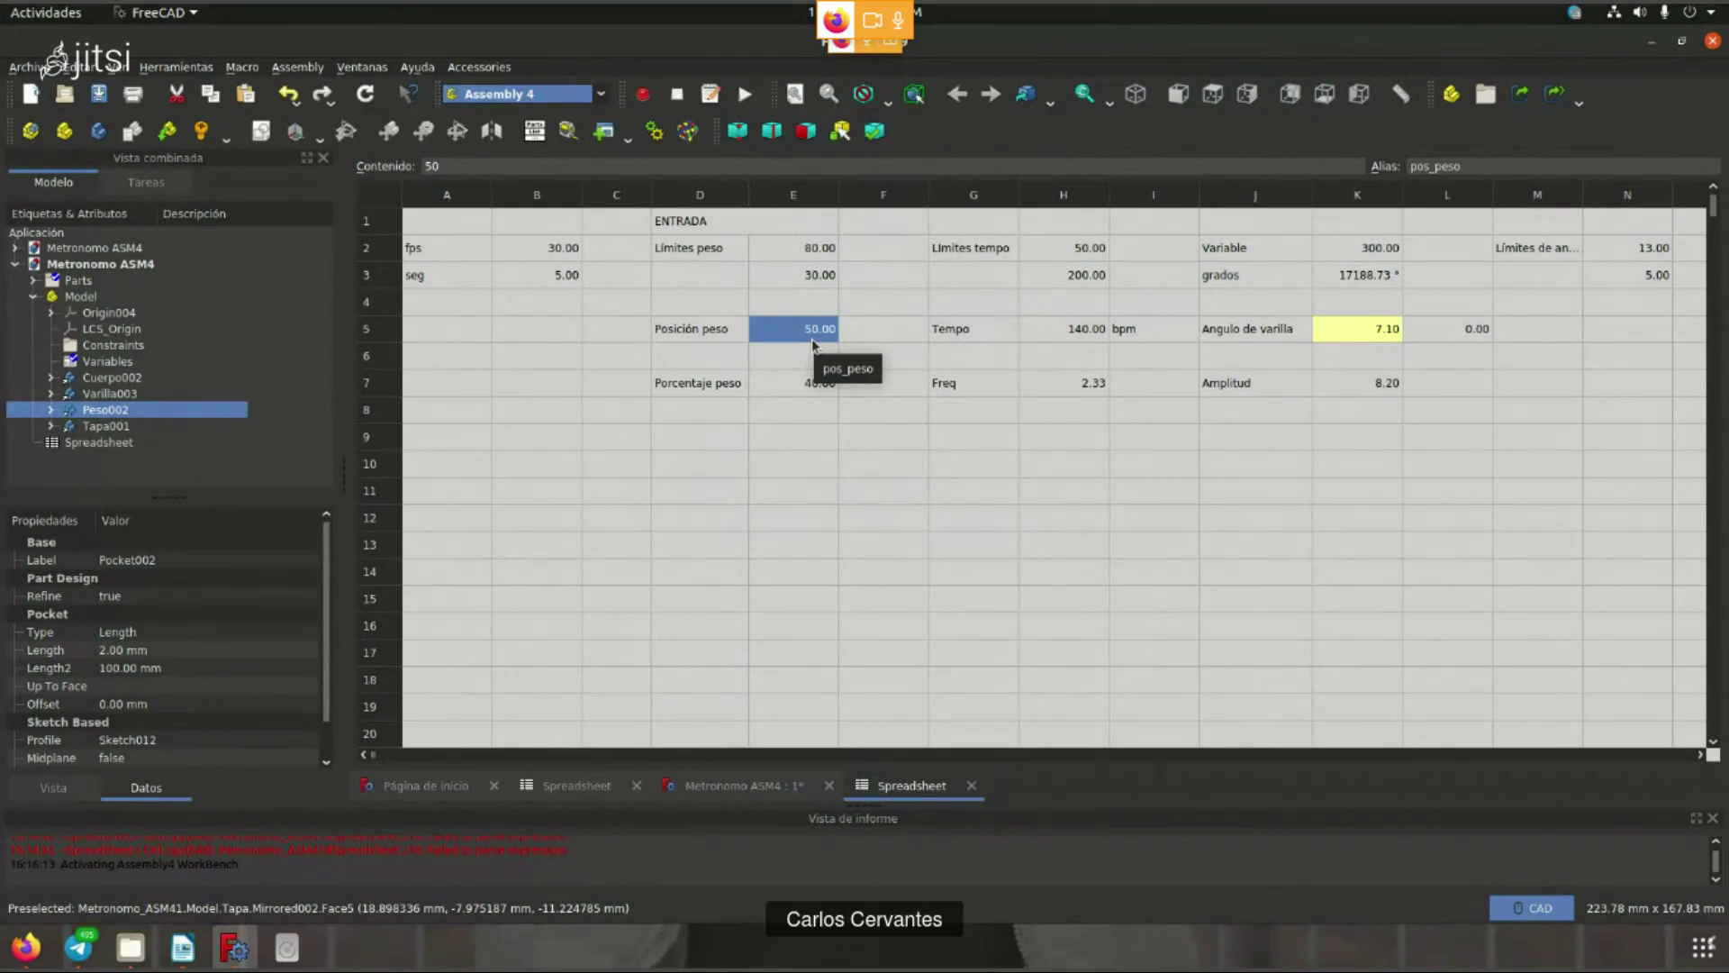
{"action": "type", "text": "="}
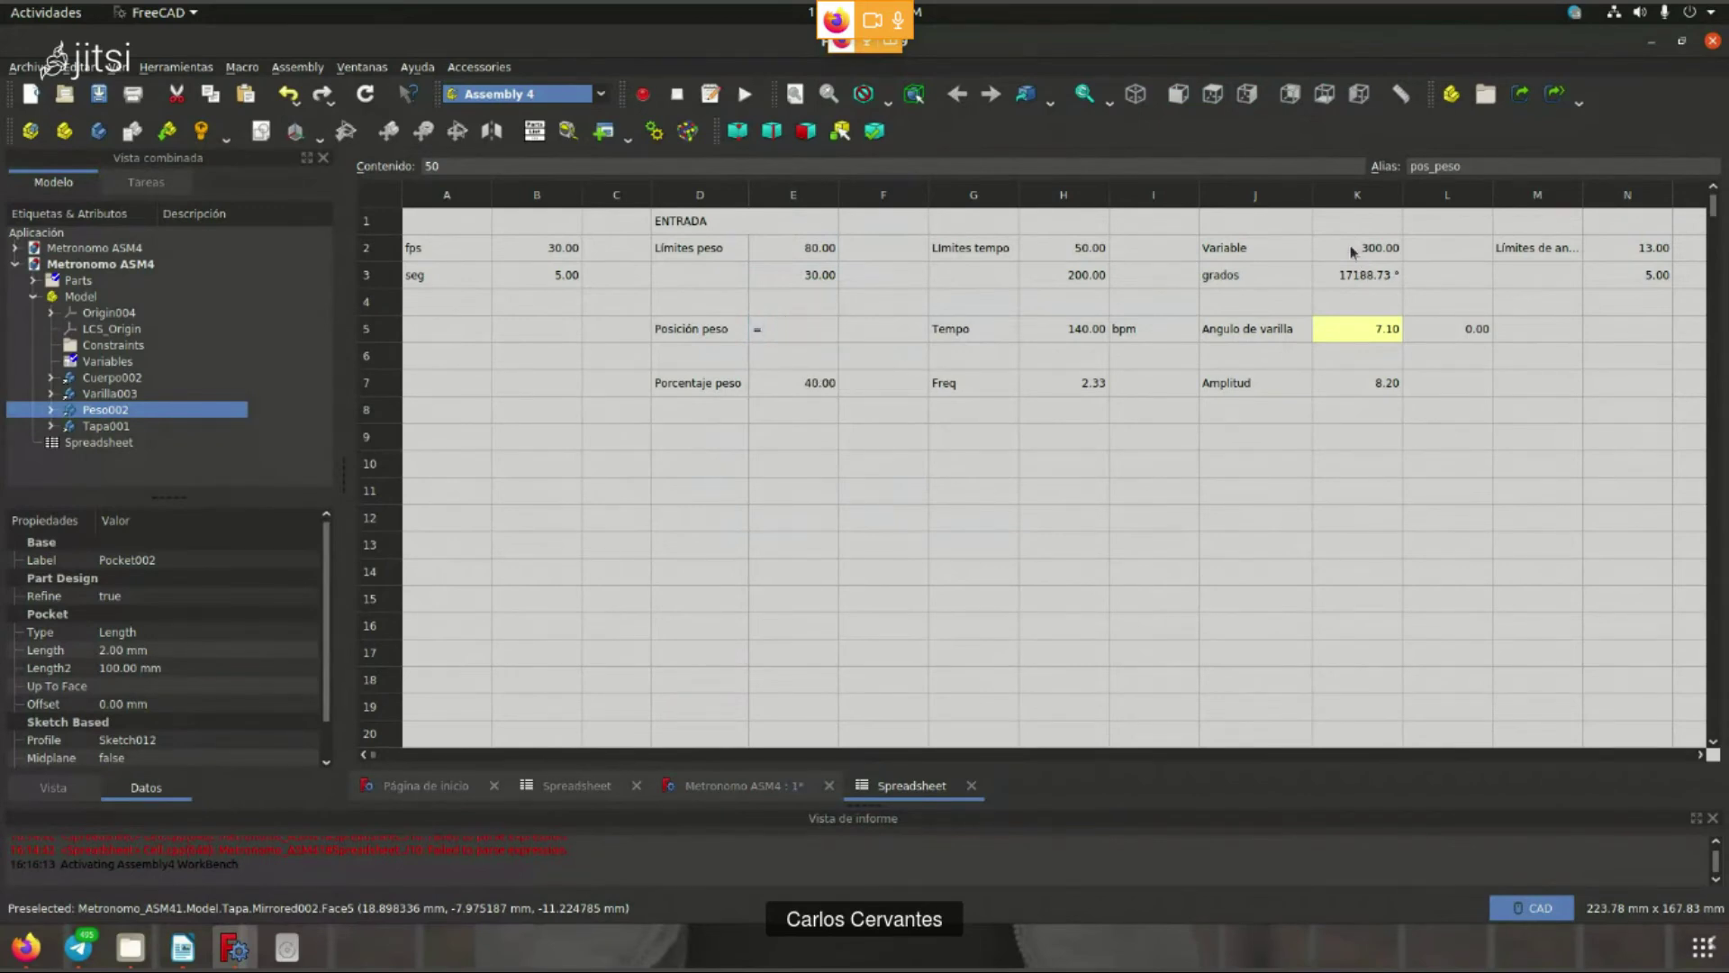
{"action": "left_click", "coordinate": [1352, 253]}
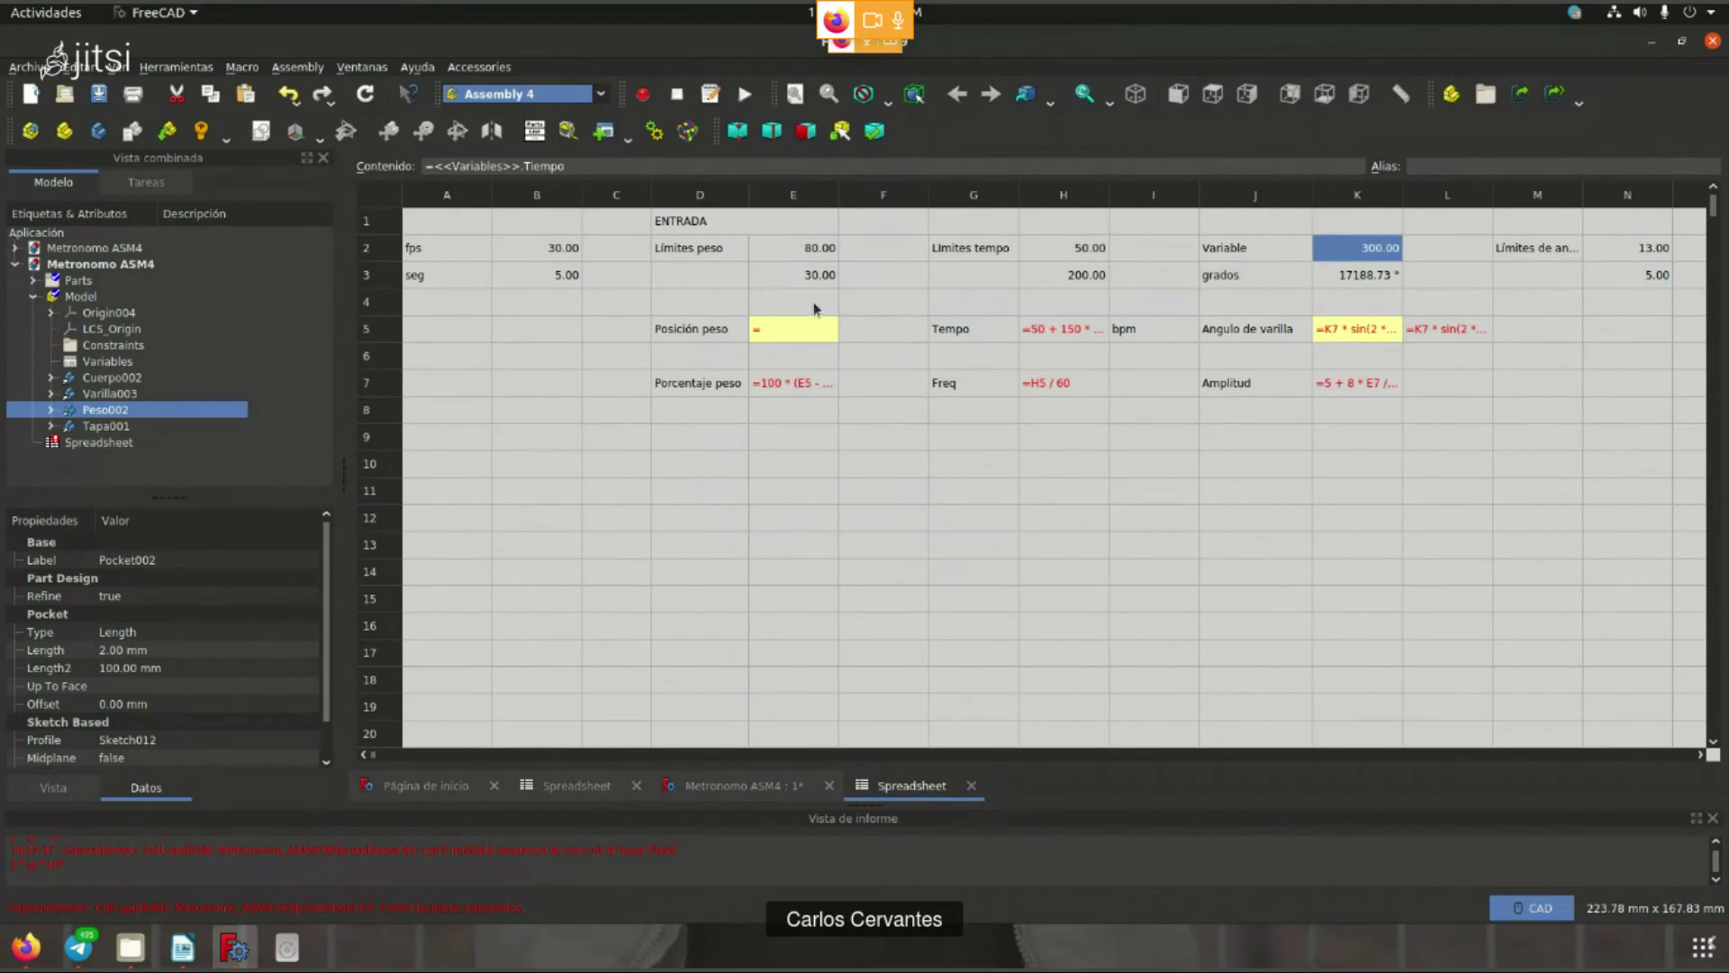
- Restore Posición peso E5 to 50 and return to the Metronomo ASM4 3D view
{"action": "left_click", "coordinate": [808, 329]}
{"action": "type", "text": "50"}
{"action": "key", "text": "Return"}
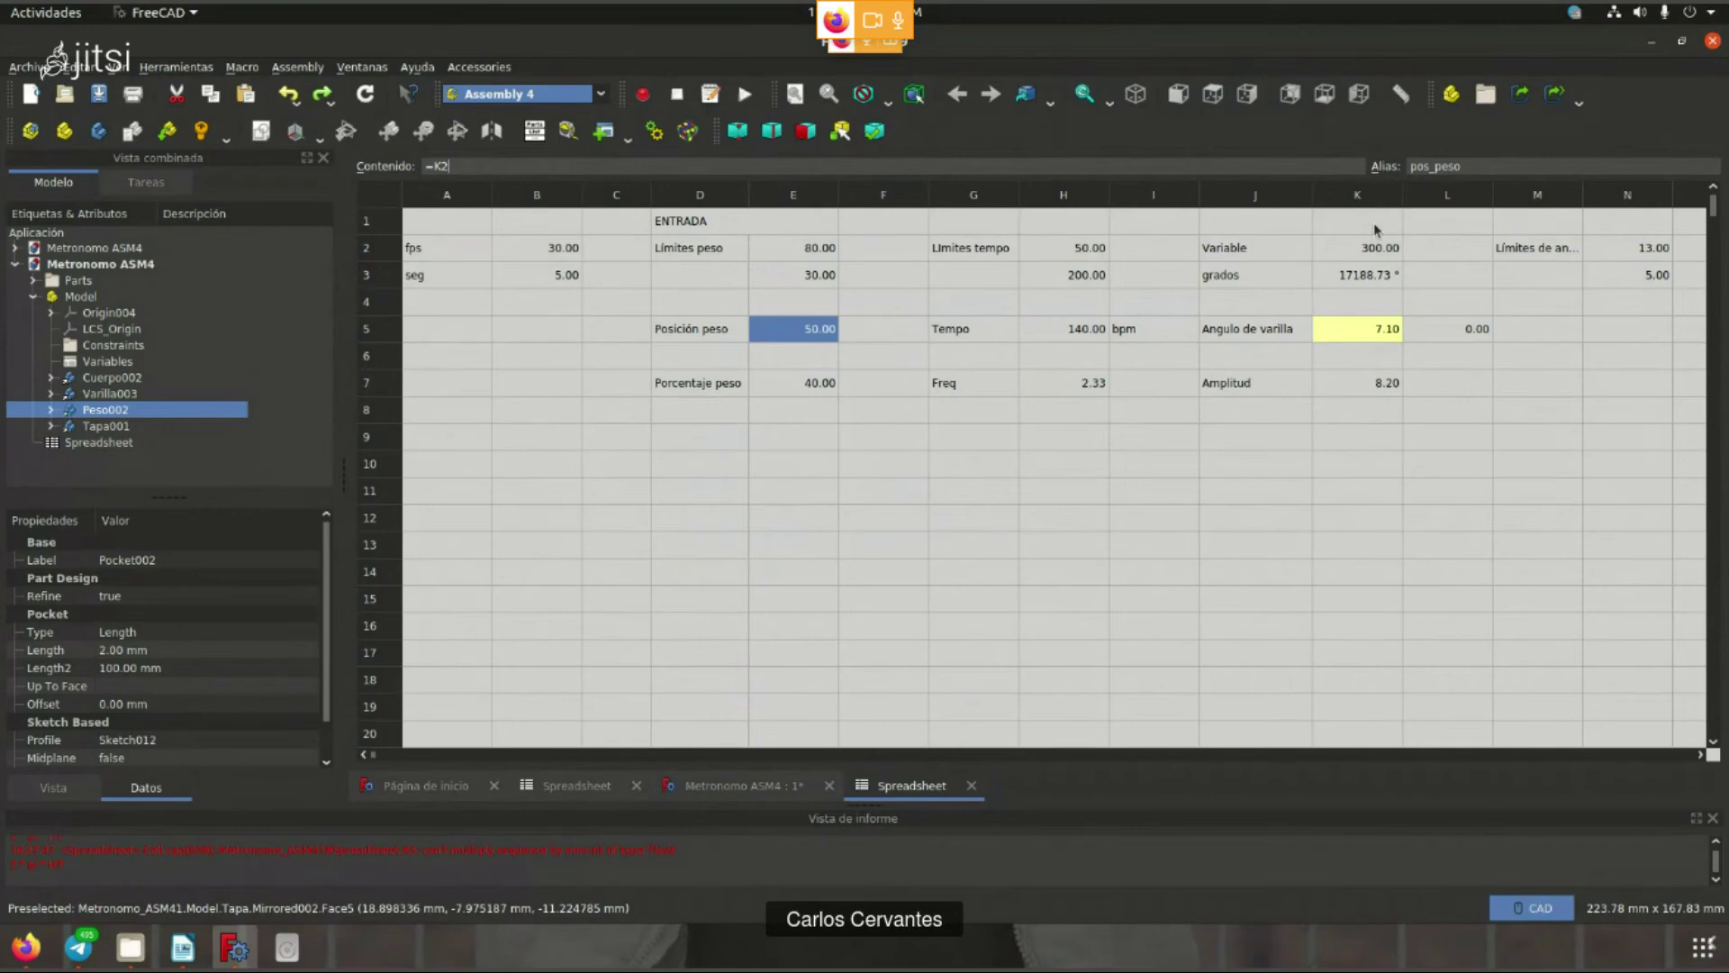
{"action": "left_click", "coordinate": [1279, 466]}
{"action": "left_click", "coordinate": [734, 785]}
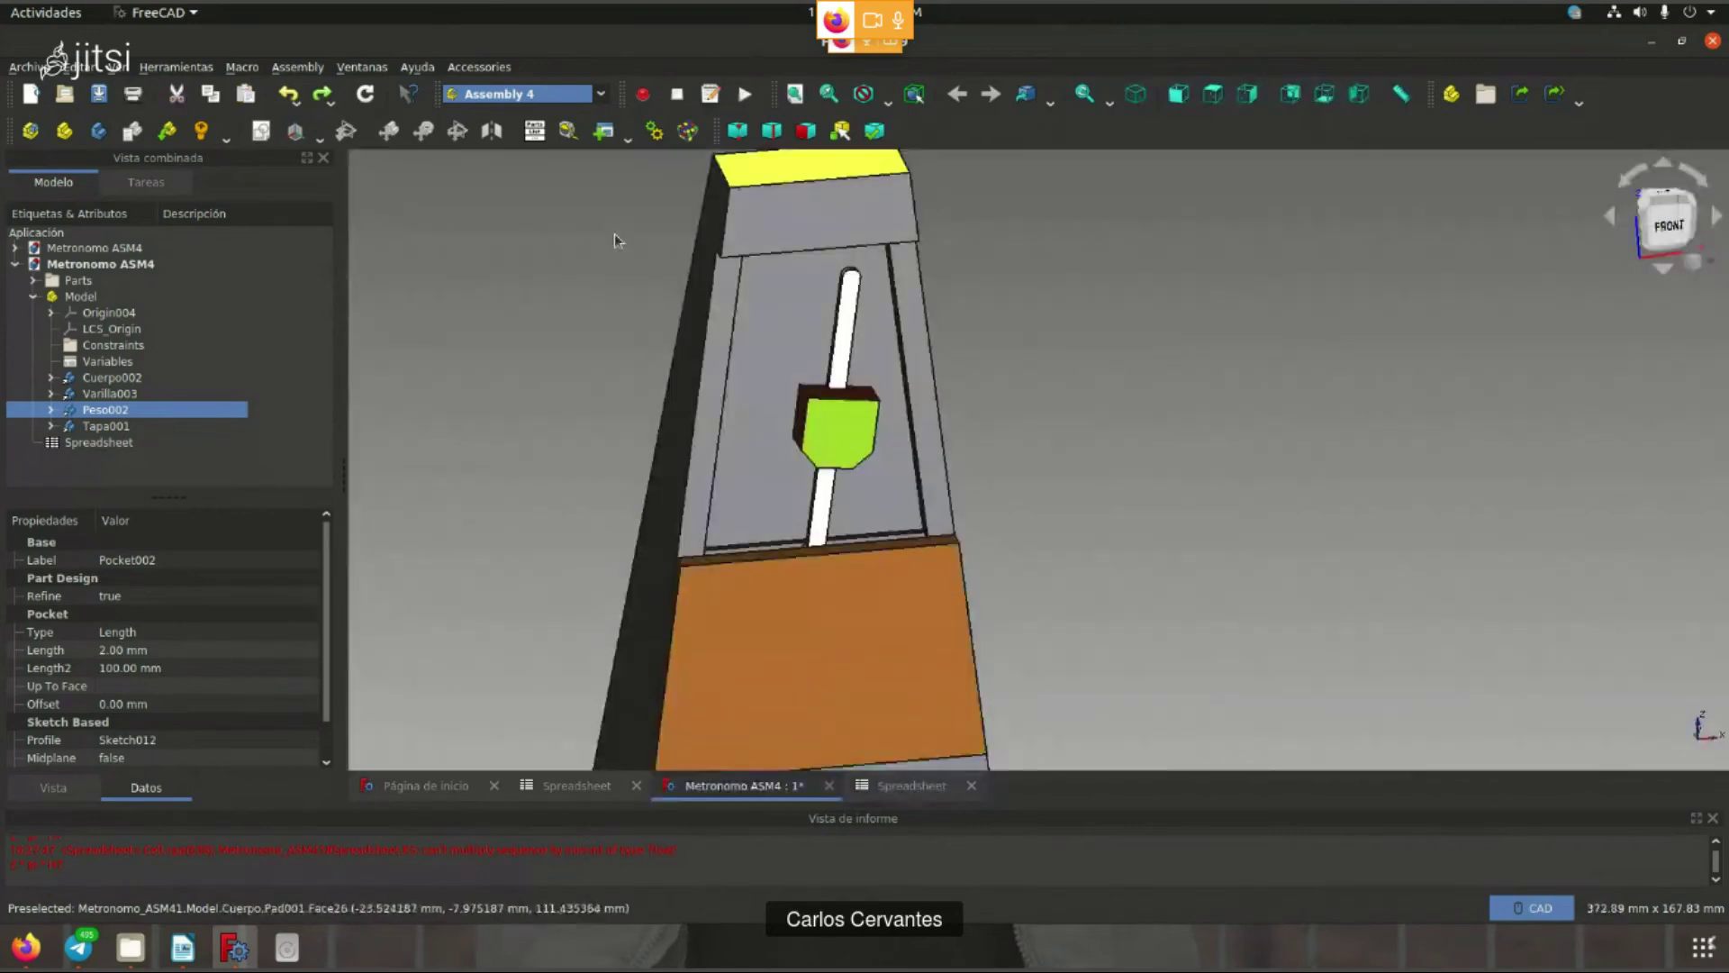
- Run Animate Assembly, scrub the slider to swing the rod, then return it to 0
{"action": "left_click", "coordinate": [687, 130]}
{"action": "left_click_drag", "start_coordinate": [779, 267], "coordinate": [1248, 268]}
{"action": "left_click", "coordinate": [1463, 478]}
{"action": "left_click_drag", "start_coordinate": [1463, 477], "coordinate": [1387, 475]}
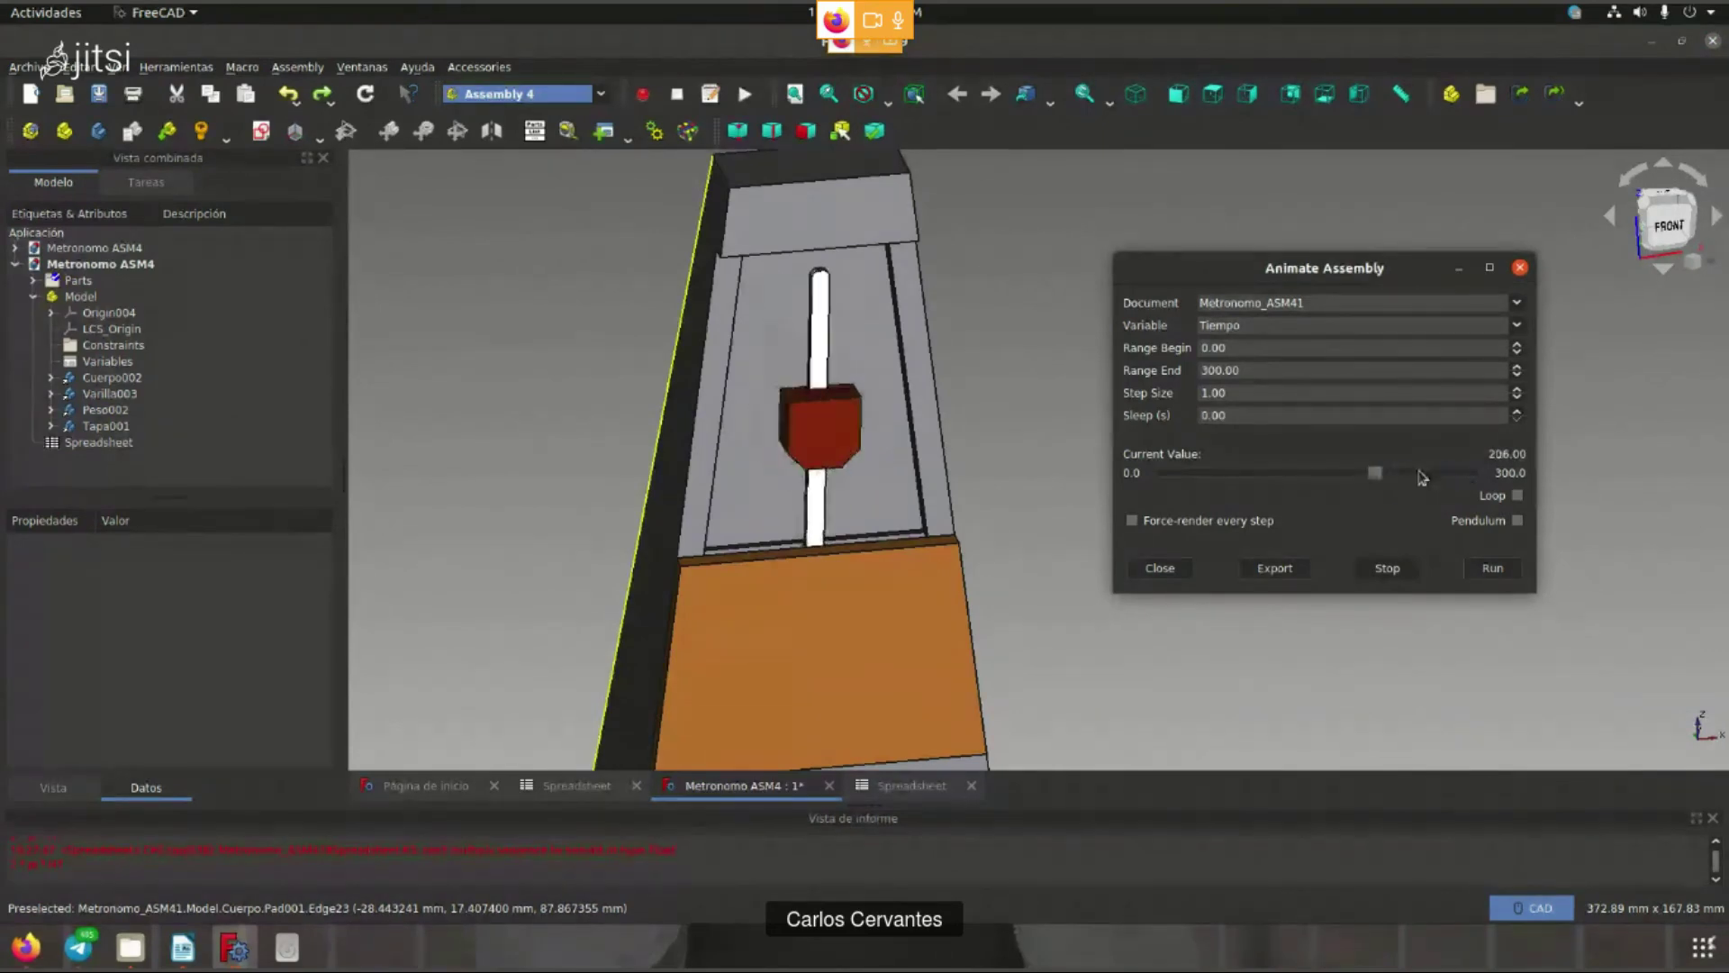
{"action": "left_click_drag", "start_coordinate": [1383, 473], "coordinate": [1158, 476]}
{"action": "left_click", "coordinate": [1520, 267]}
- Set Posición peso E5 to =variable, then return to the 3D assembly view
{"action": "left_click", "coordinate": [911, 786]}
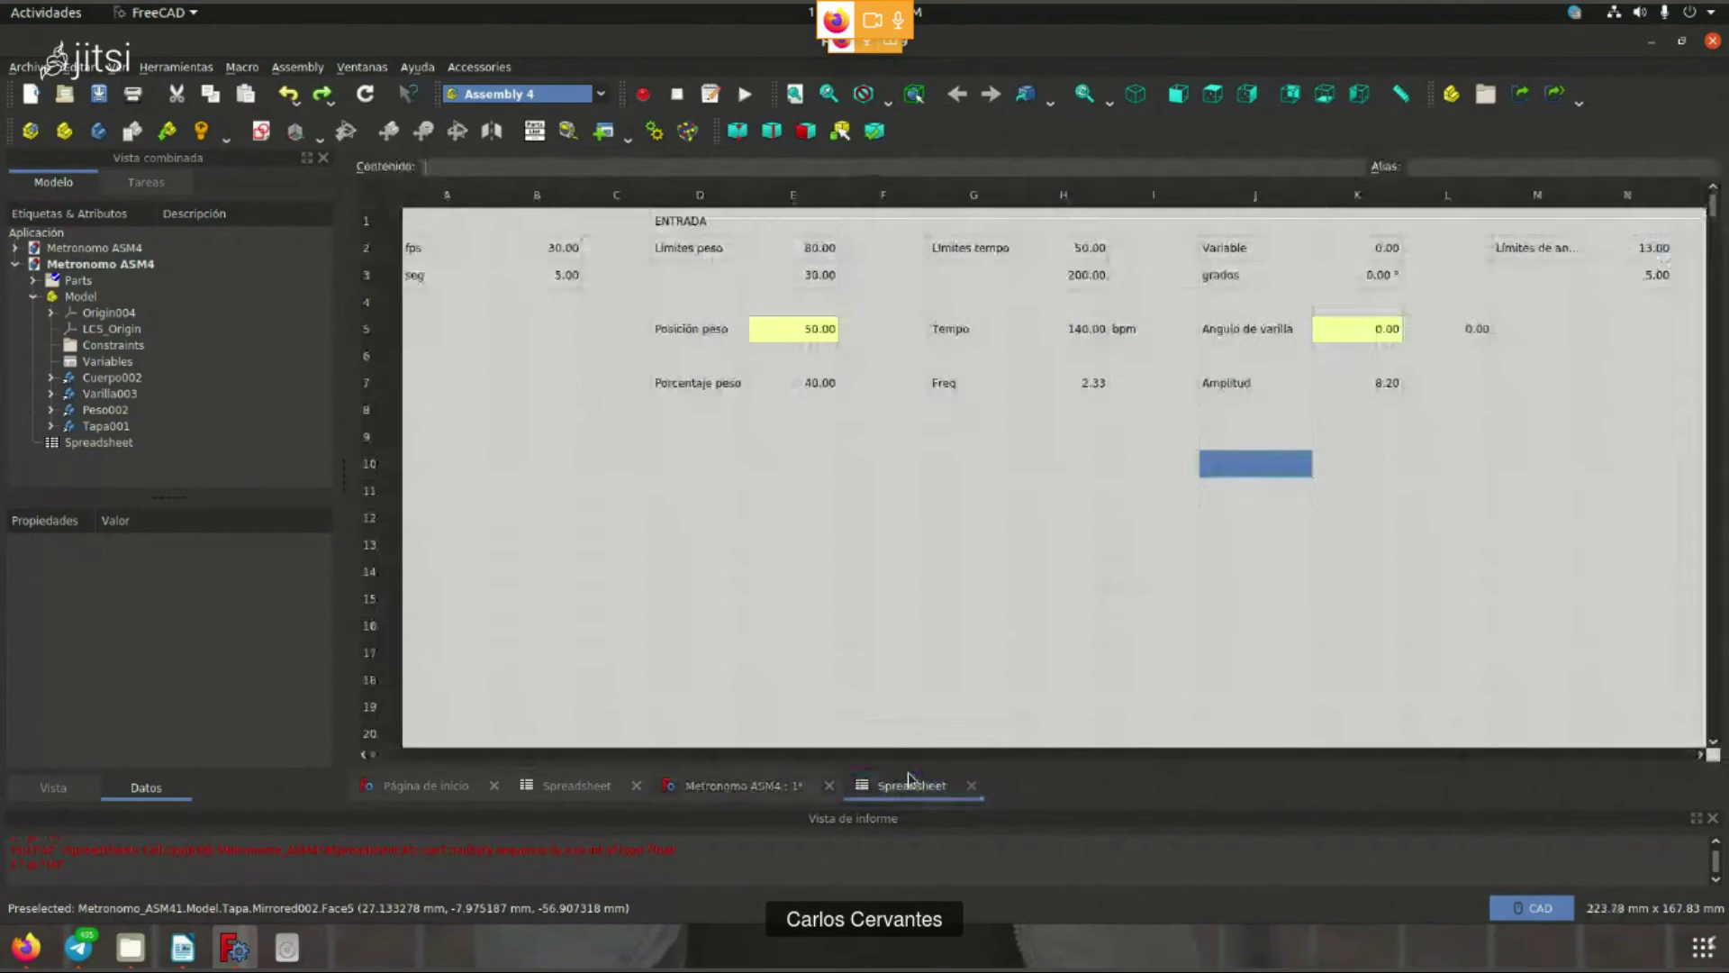
{"action": "left_click", "coordinate": [792, 329]}
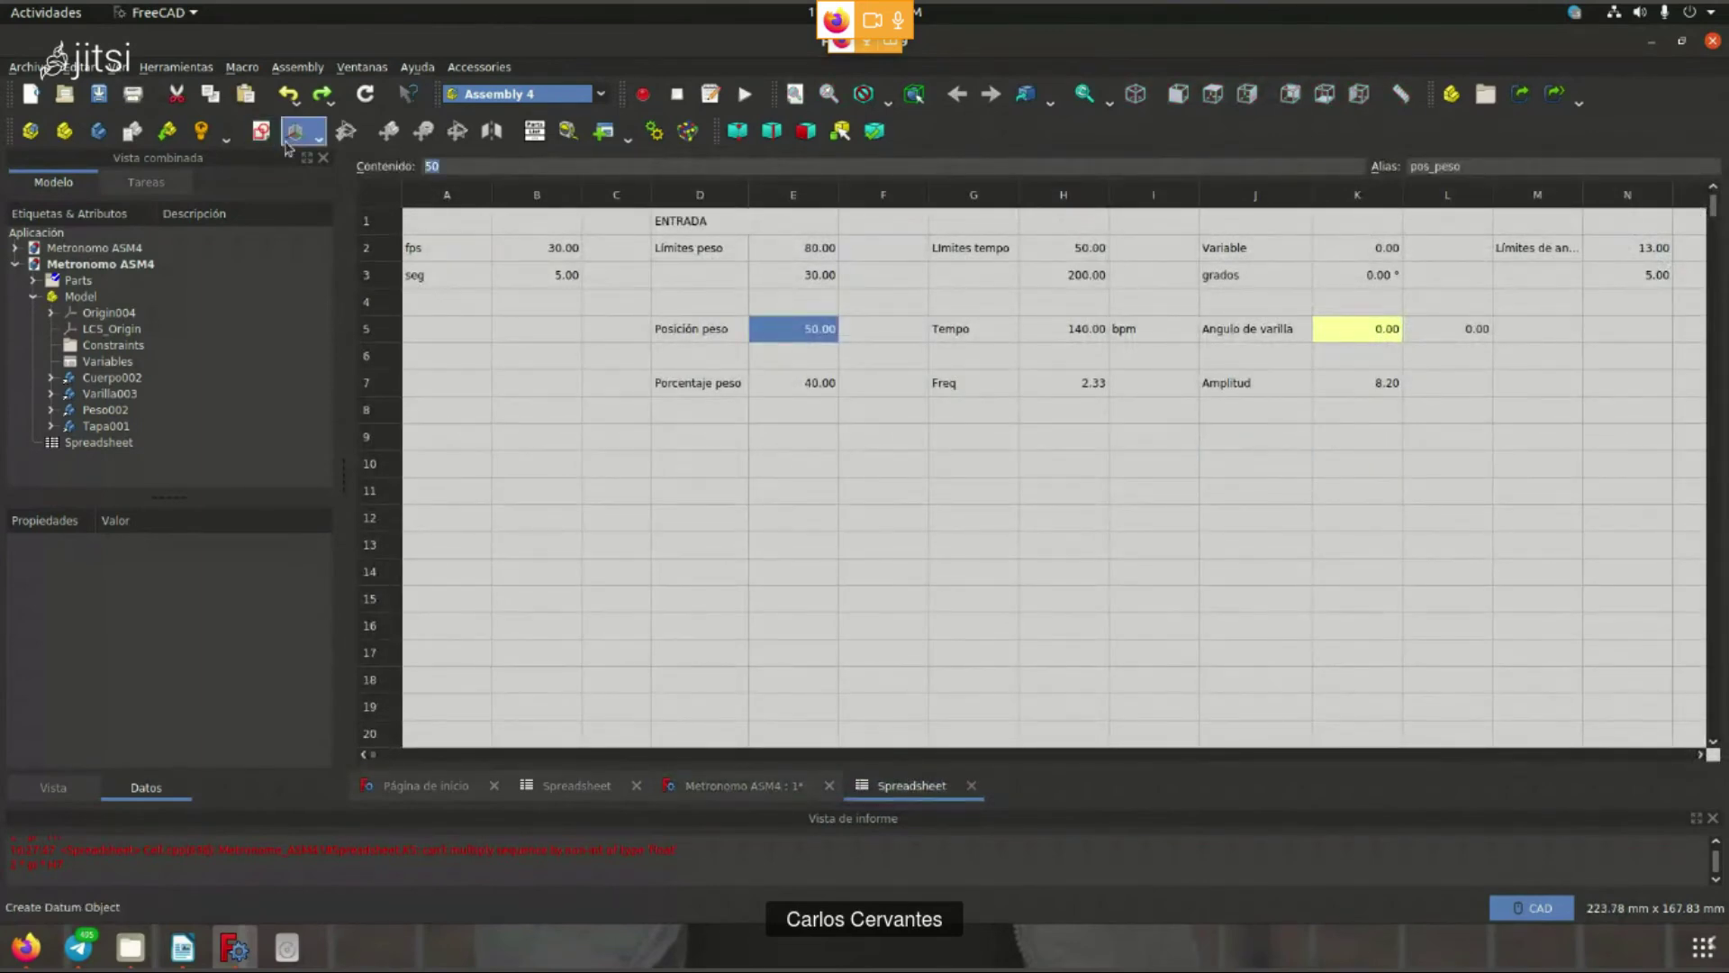
{"action": "type", "text": "=K"}
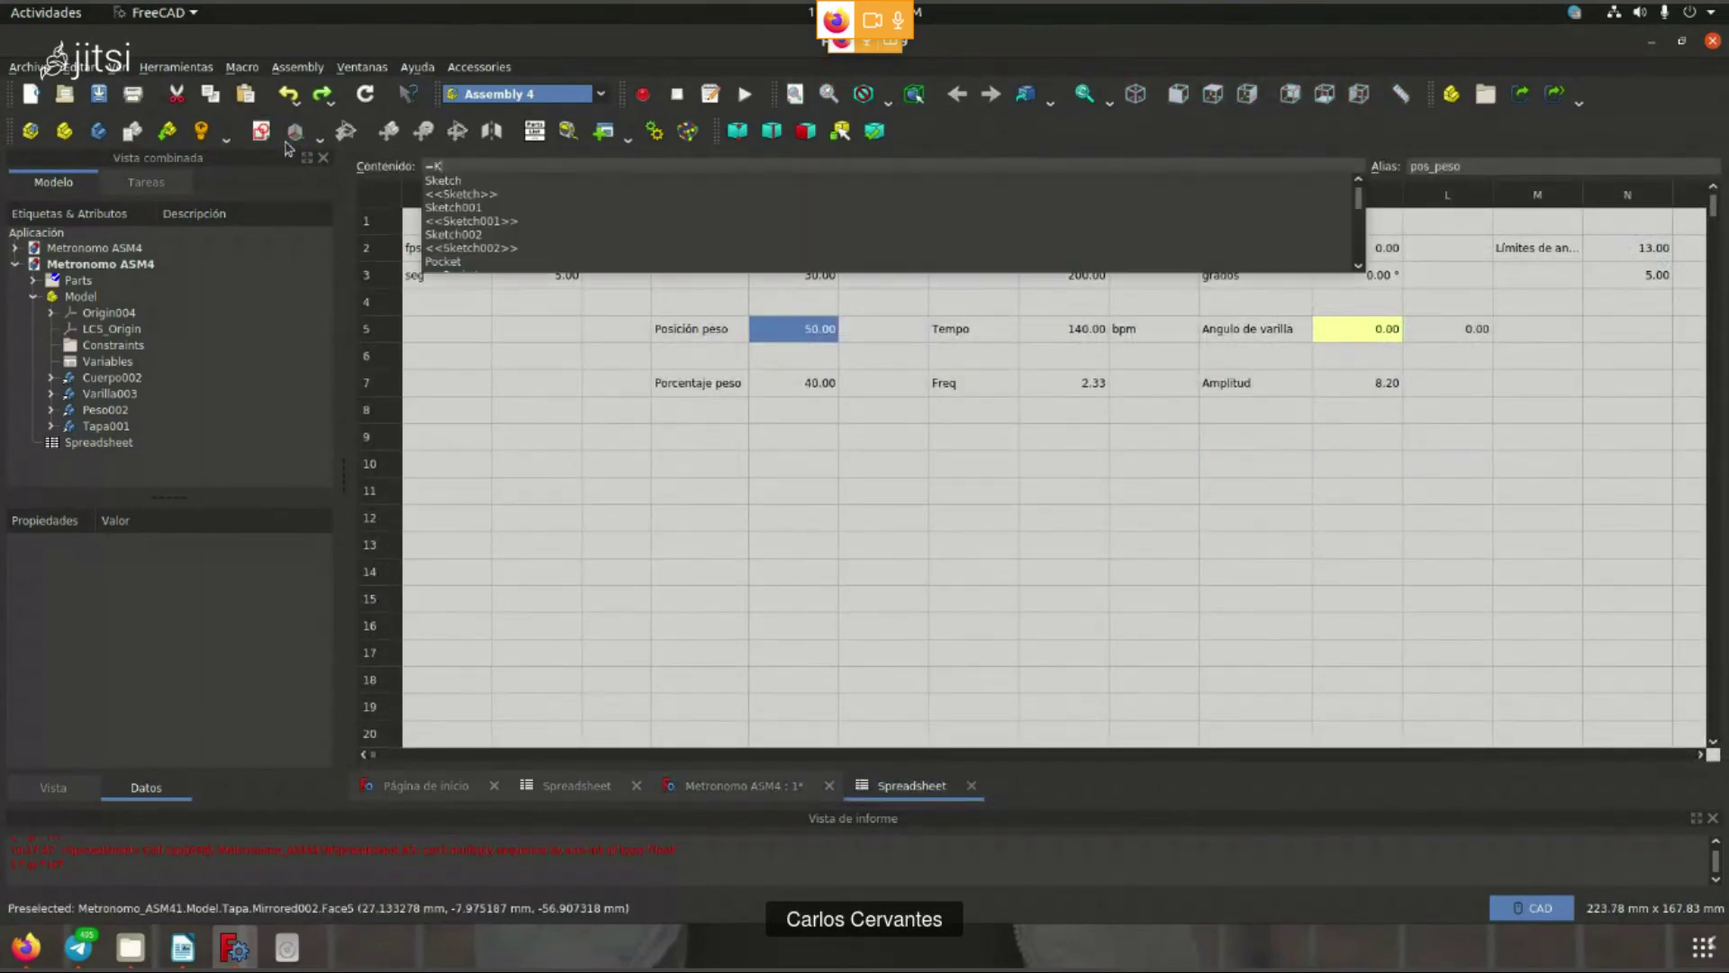
{"action": "type", "text": "variable"}
{"action": "key", "text": "Return"}
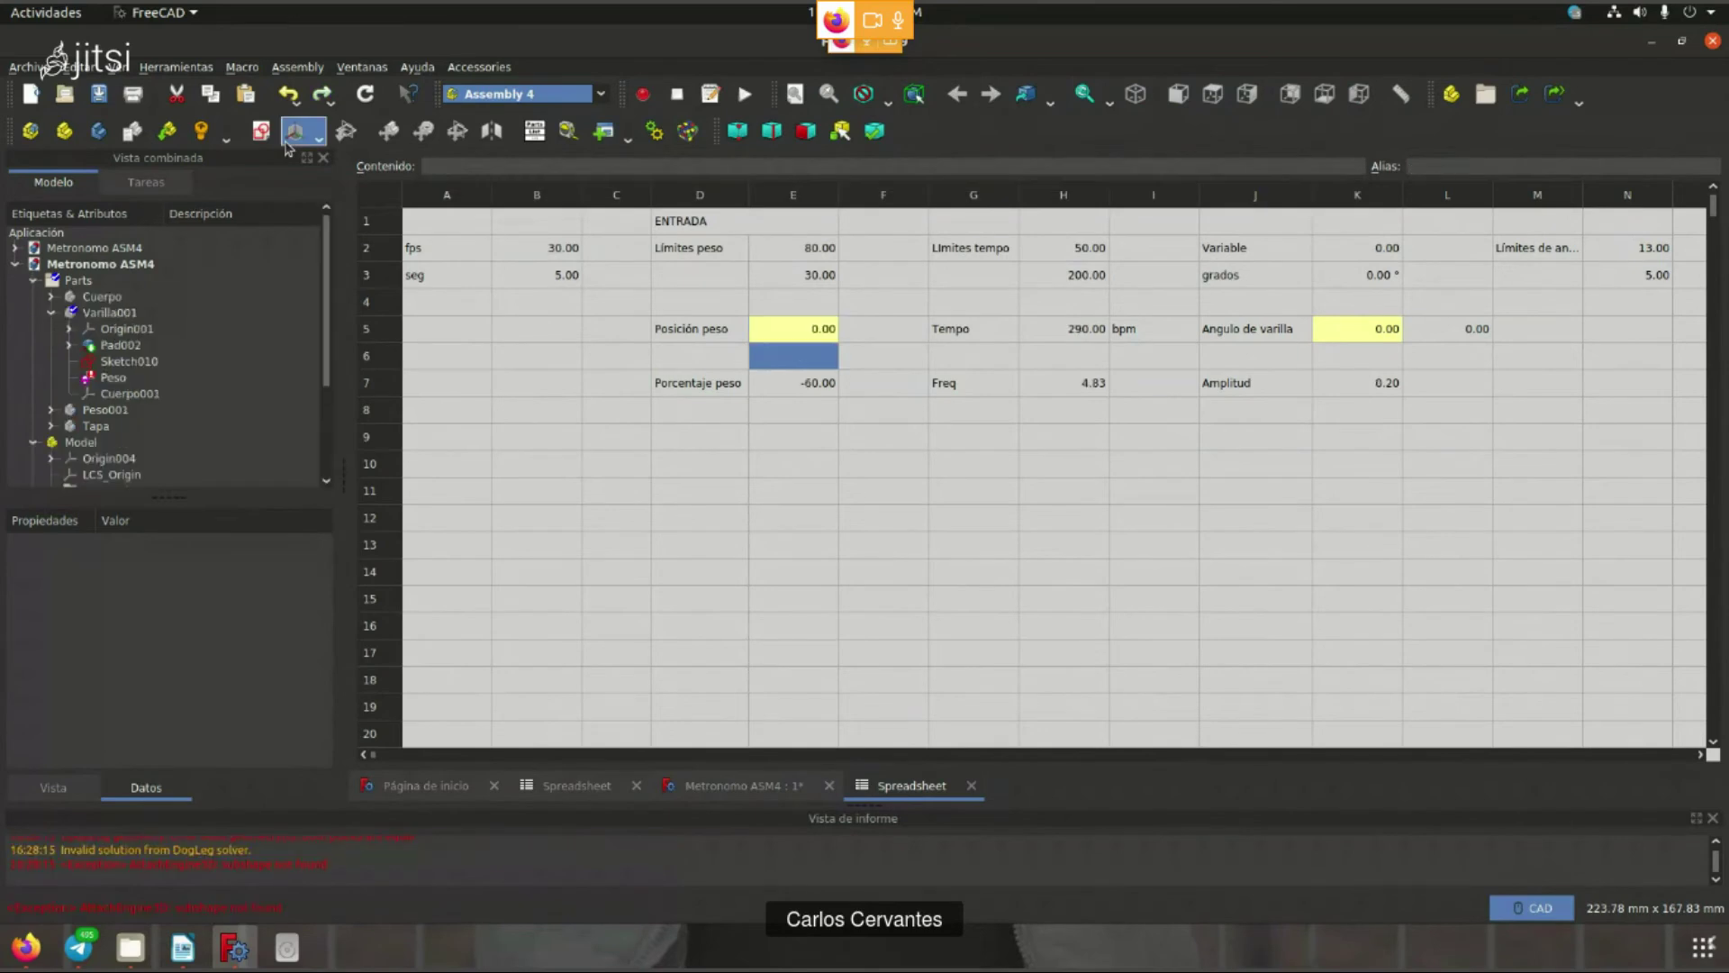
{"action": "left_click", "coordinate": [734, 786]}
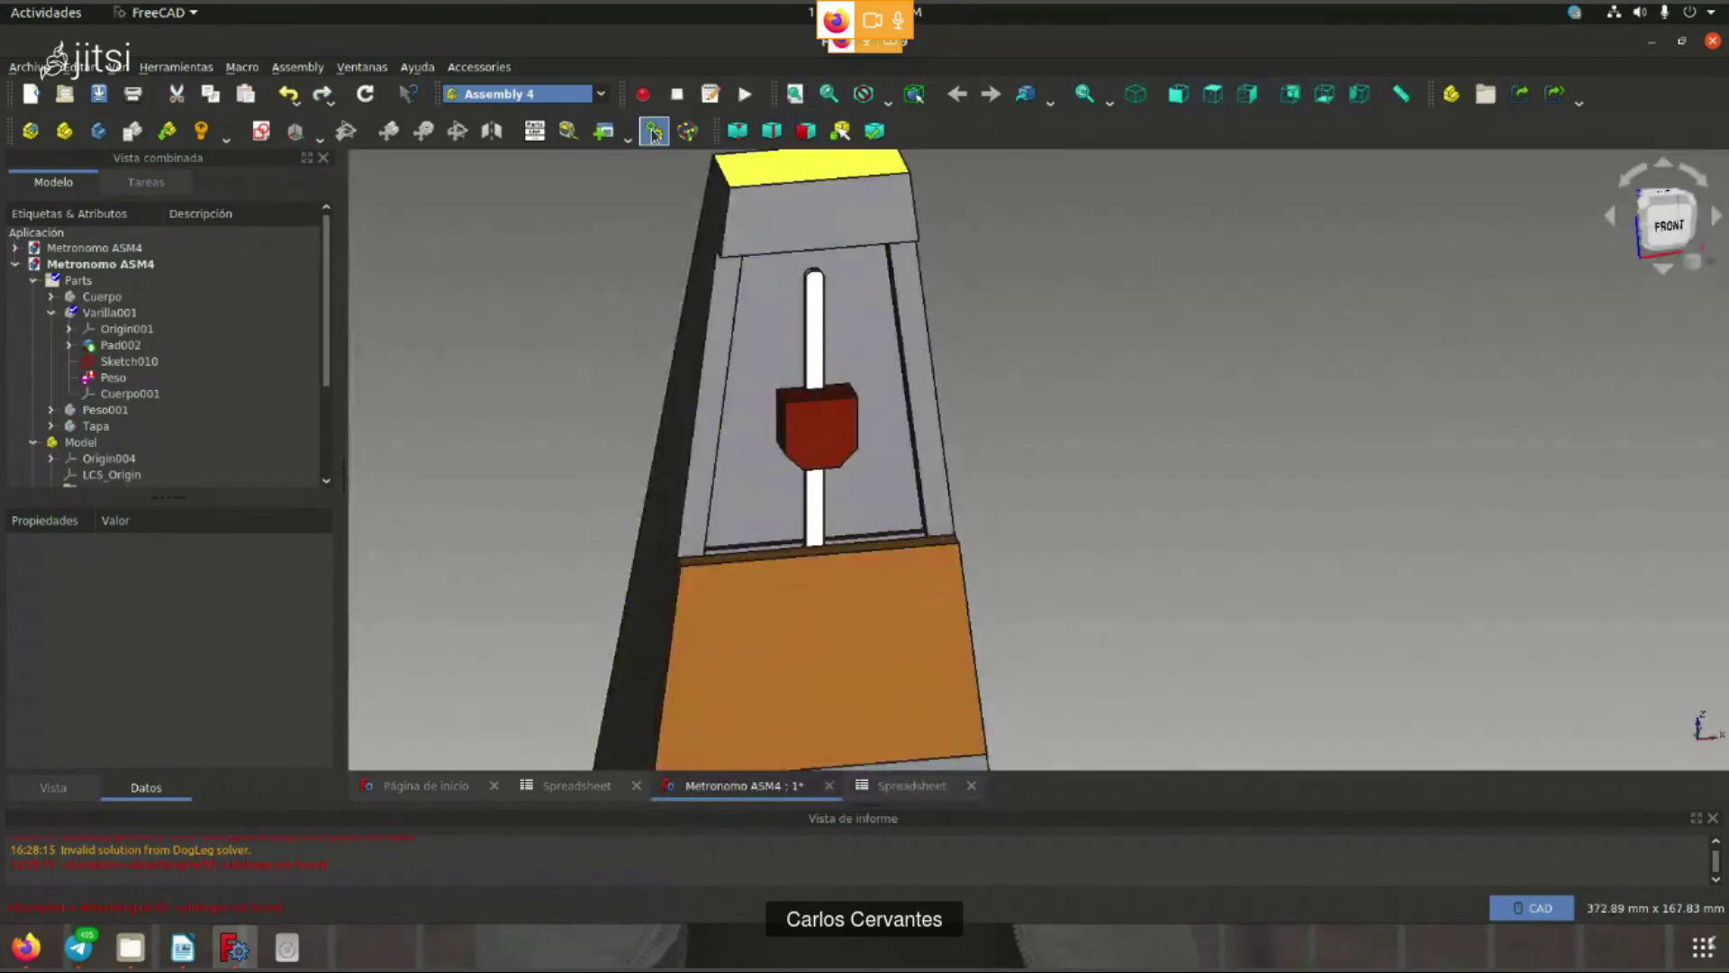
- Preview the weight moving with Animate Assembly's Current Value slider, then switch to Firefox
{"action": "left_click", "coordinate": [655, 131]}
{"action": "left_click_drag", "start_coordinate": [855, 300], "coordinate": [1306, 278]}
{"action": "mouse_move", "coordinate": [1149, 486]}
{"action": "left_mouse_down"}
{"action": "mouse_move", "coordinate": [1266, 491]}
{"action": "mouse_move", "coordinate": [1144, 489]}
{"action": "mouse_move", "coordinate": [1227, 486]}
{"action": "mouse_move", "coordinate": [1153, 486]}
{"action": "mouse_move", "coordinate": [1206, 486]}
{"action": "left_mouse_up"}
{"action": "scroll", "coordinate": [774, 354], "scroll_direction": "down", "scroll_amount": 2}
{"action": "scroll", "coordinate": [775, 354], "scroll_direction": "down", "scroll_amount": 2}
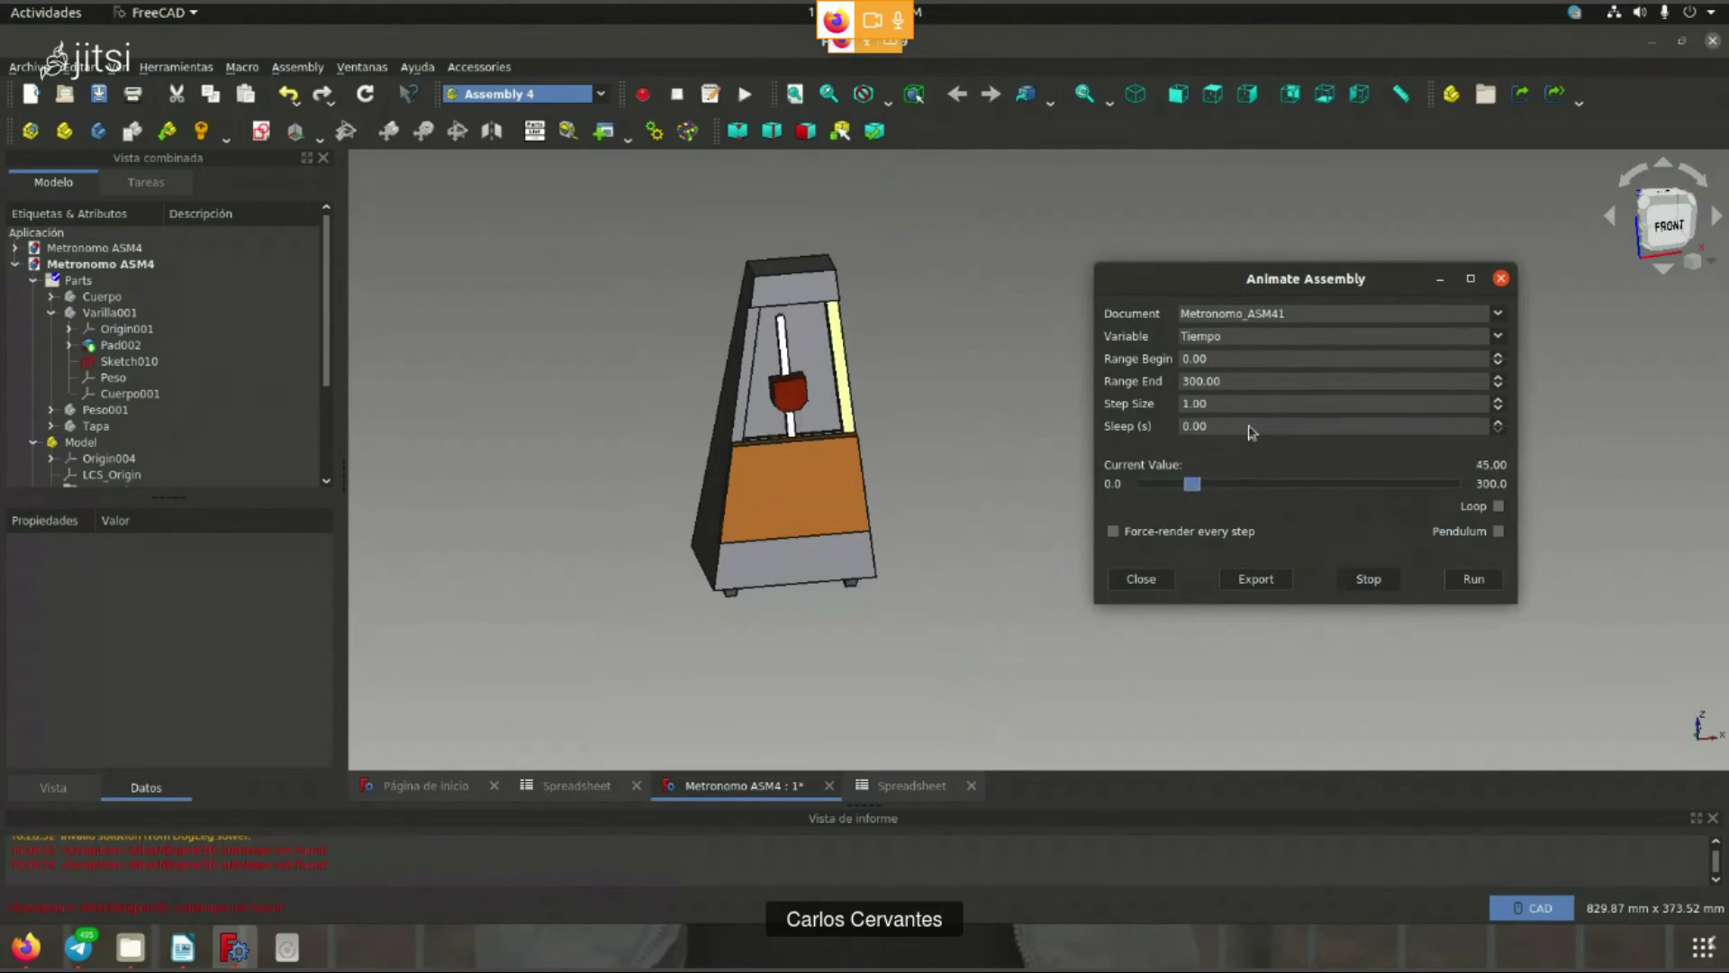
{"action": "left_click", "coordinate": [1501, 280]}
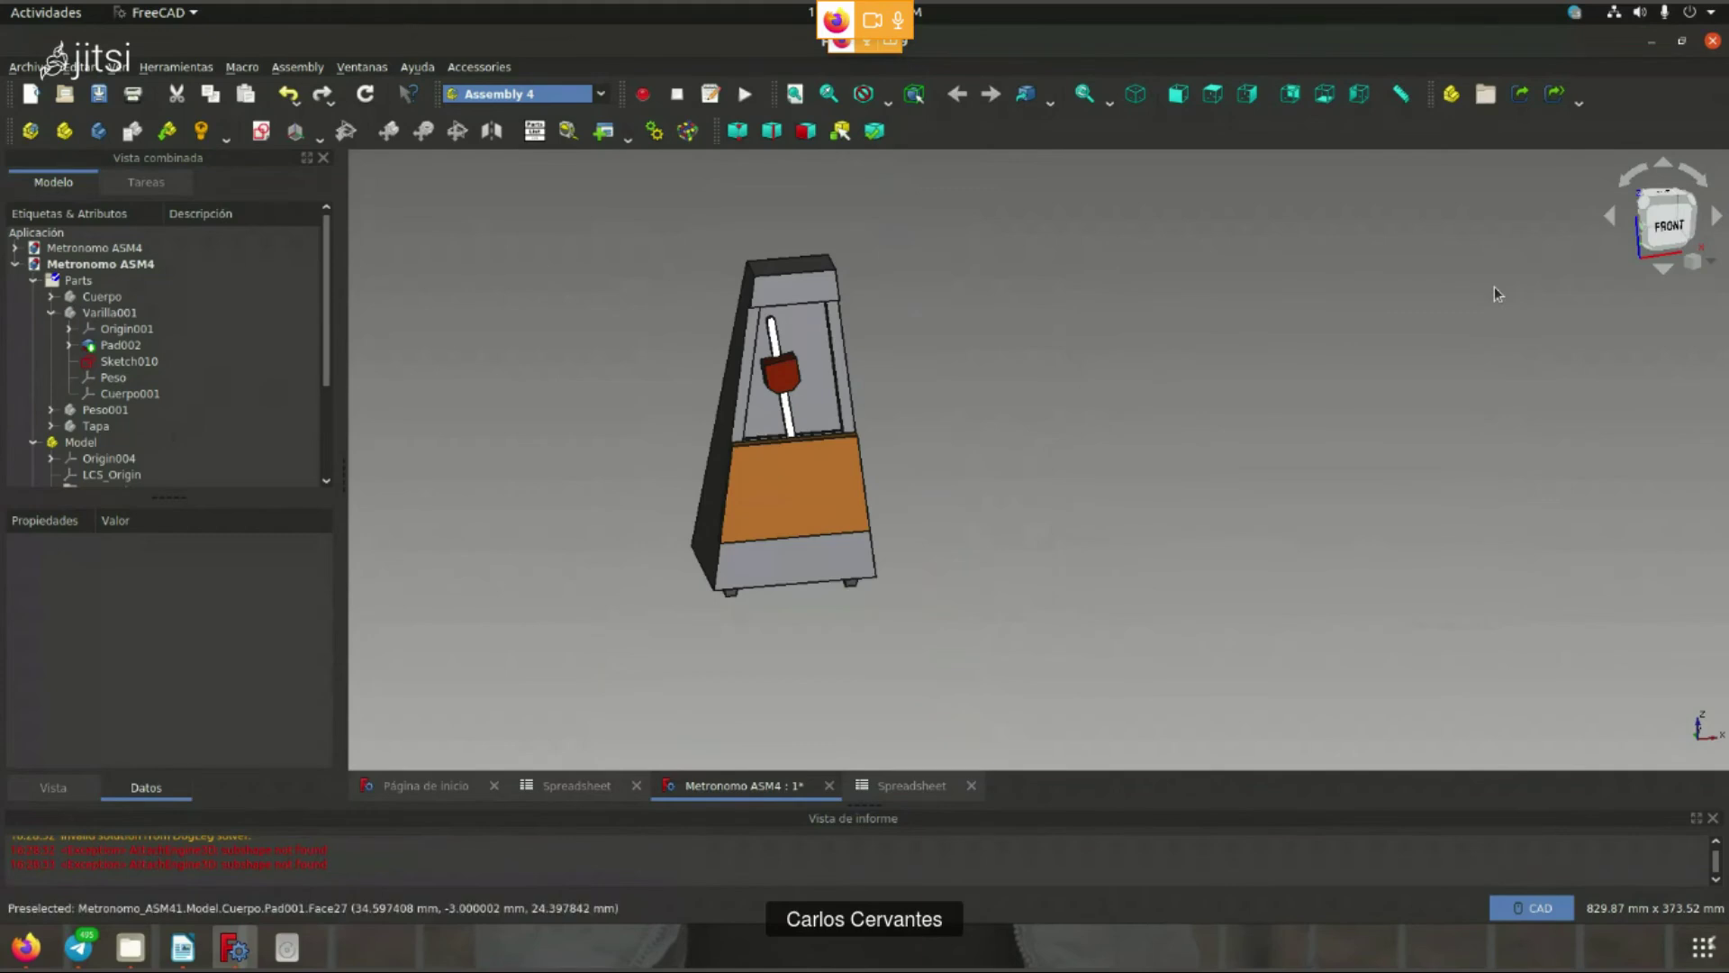
{"action": "key", "text": "alt+Tab"}
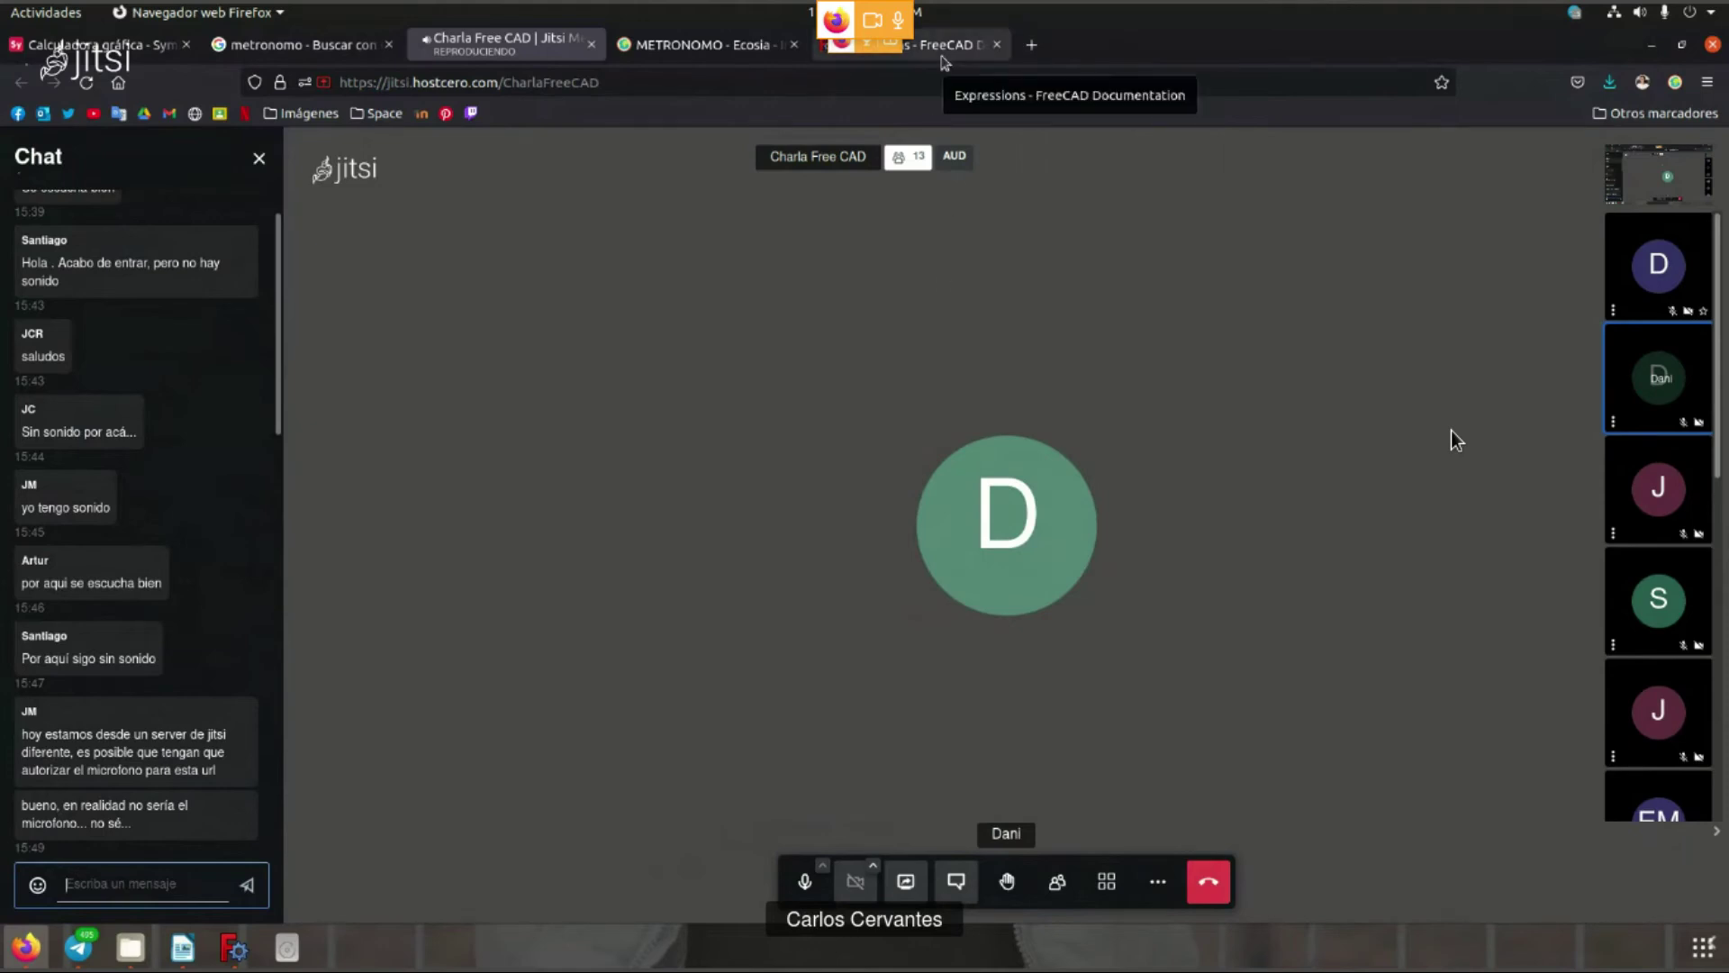
- Bring up the Expressions documentation page and skim its upper sections
{"action": "left_click", "coordinate": [945, 63]}
{"action": "scroll", "coordinate": [1451, 430], "scroll_direction": "down", "scroll_amount": 3}
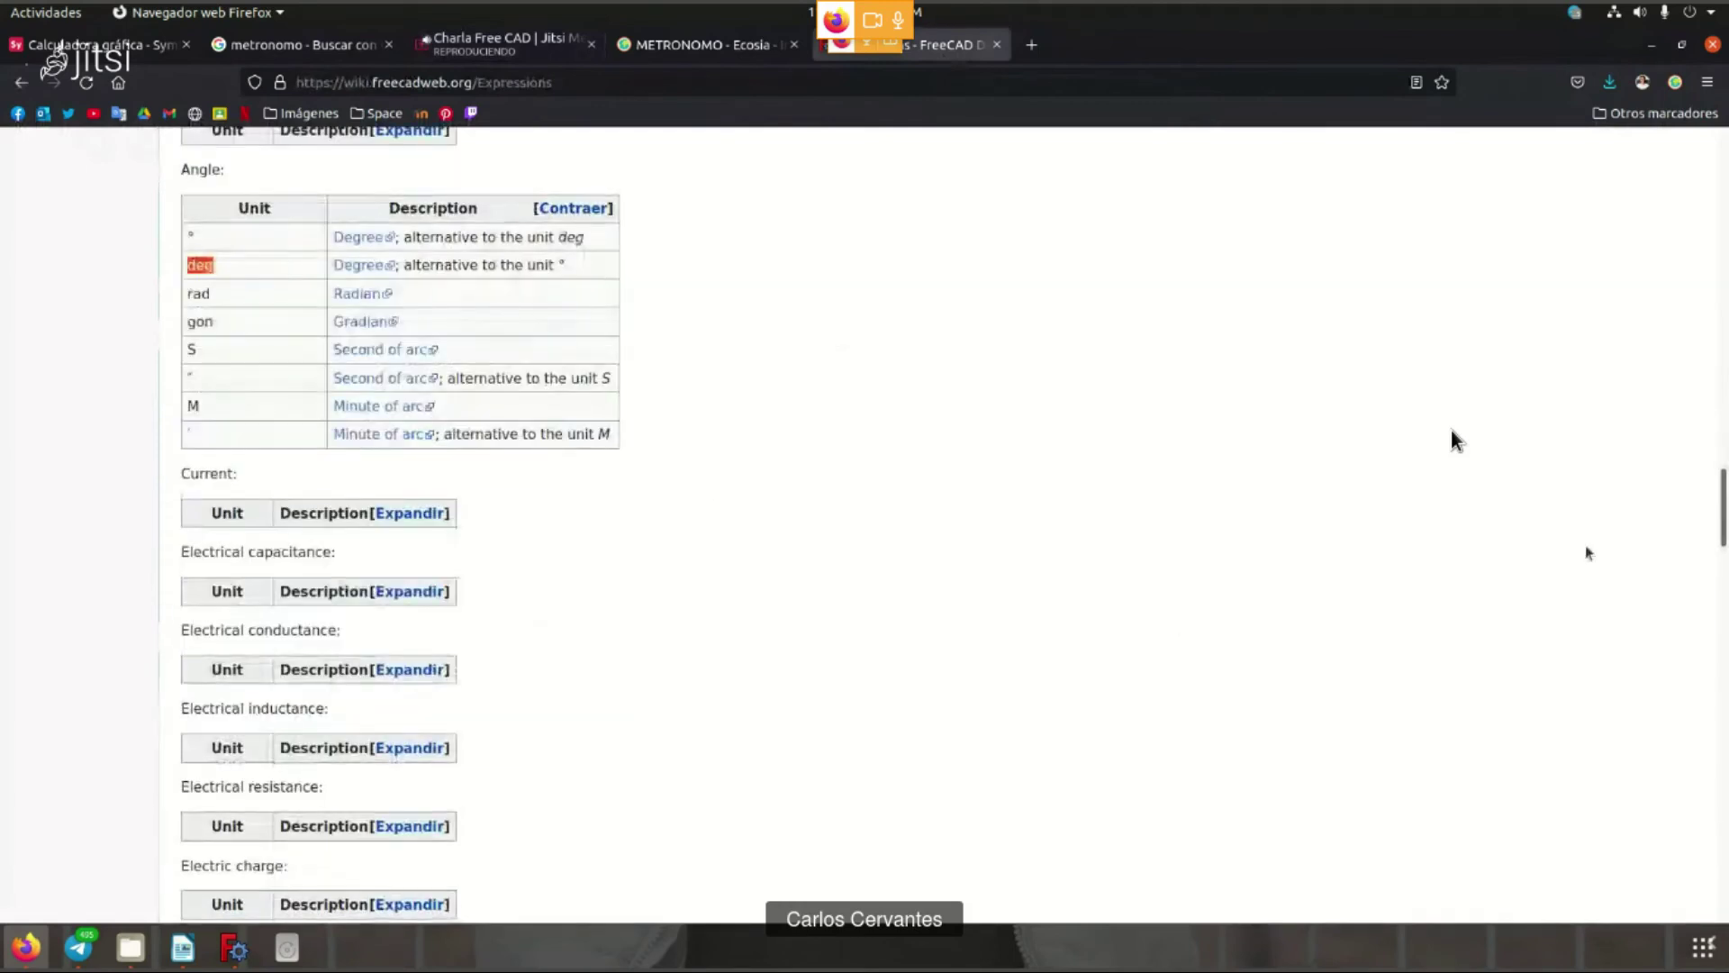
{"action": "scroll", "coordinate": [1451, 430], "scroll_direction": "down", "scroll_amount": 2}
{"action": "scroll", "coordinate": [1451, 431], "scroll_direction": "down", "scroll_amount": 10}
{"action": "scroll", "coordinate": [1451, 430], "scroll_direction": "down", "scroll_amount": 5}
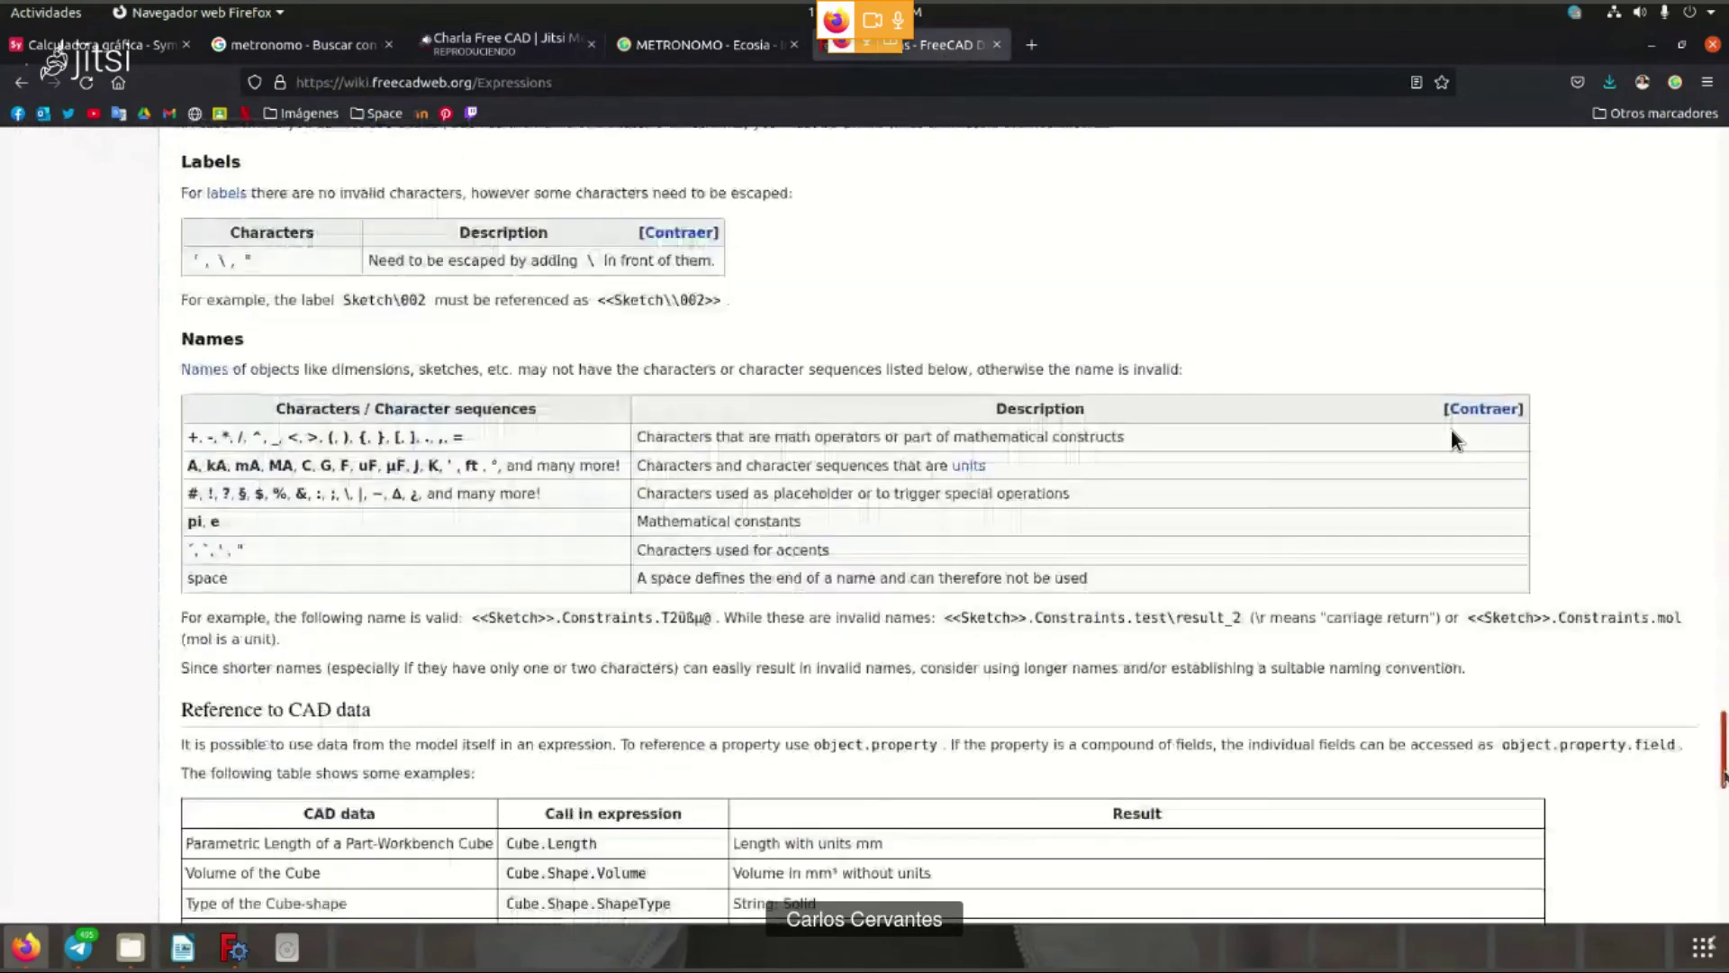
{"action": "scroll", "coordinate": [1451, 431], "scroll_direction": "up", "scroll_amount": 2}
{"action": "scroll", "coordinate": [1451, 431], "scroll_direction": "up", "scroll_amount": 3}
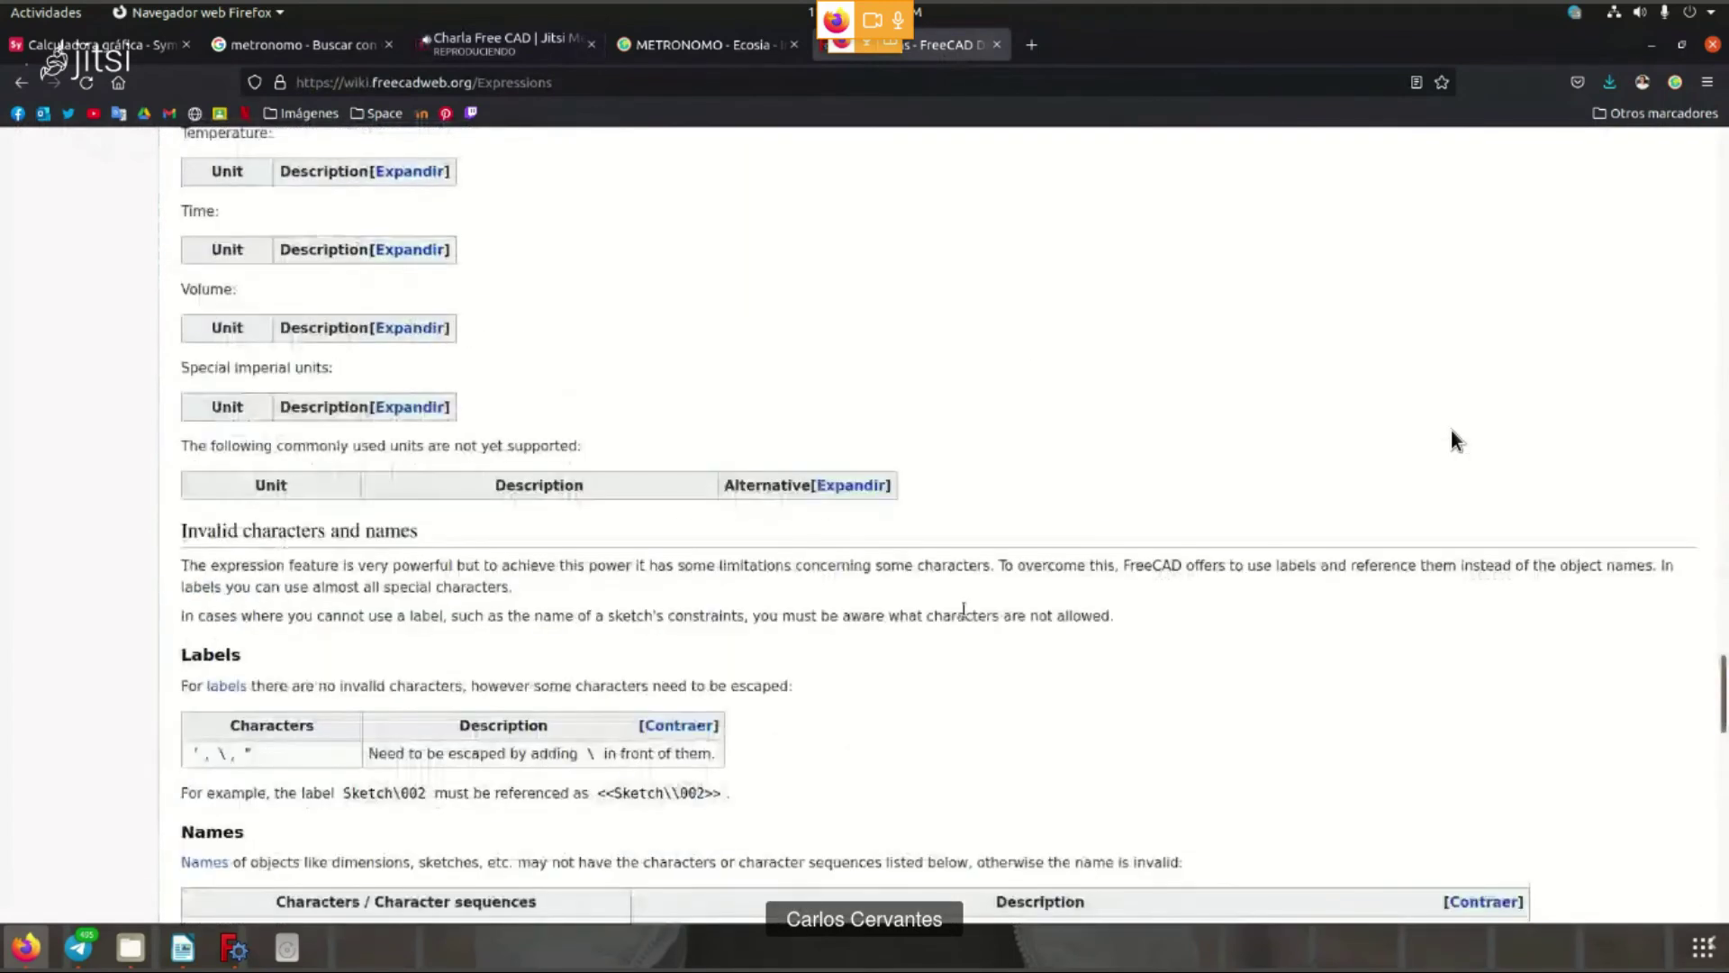
{"action": "scroll", "coordinate": [1451, 431], "scroll_direction": "up", "scroll_amount": 10}
{"action": "scroll", "coordinate": [1451, 431], "scroll_direction": "up", "scroll_amount": 3}
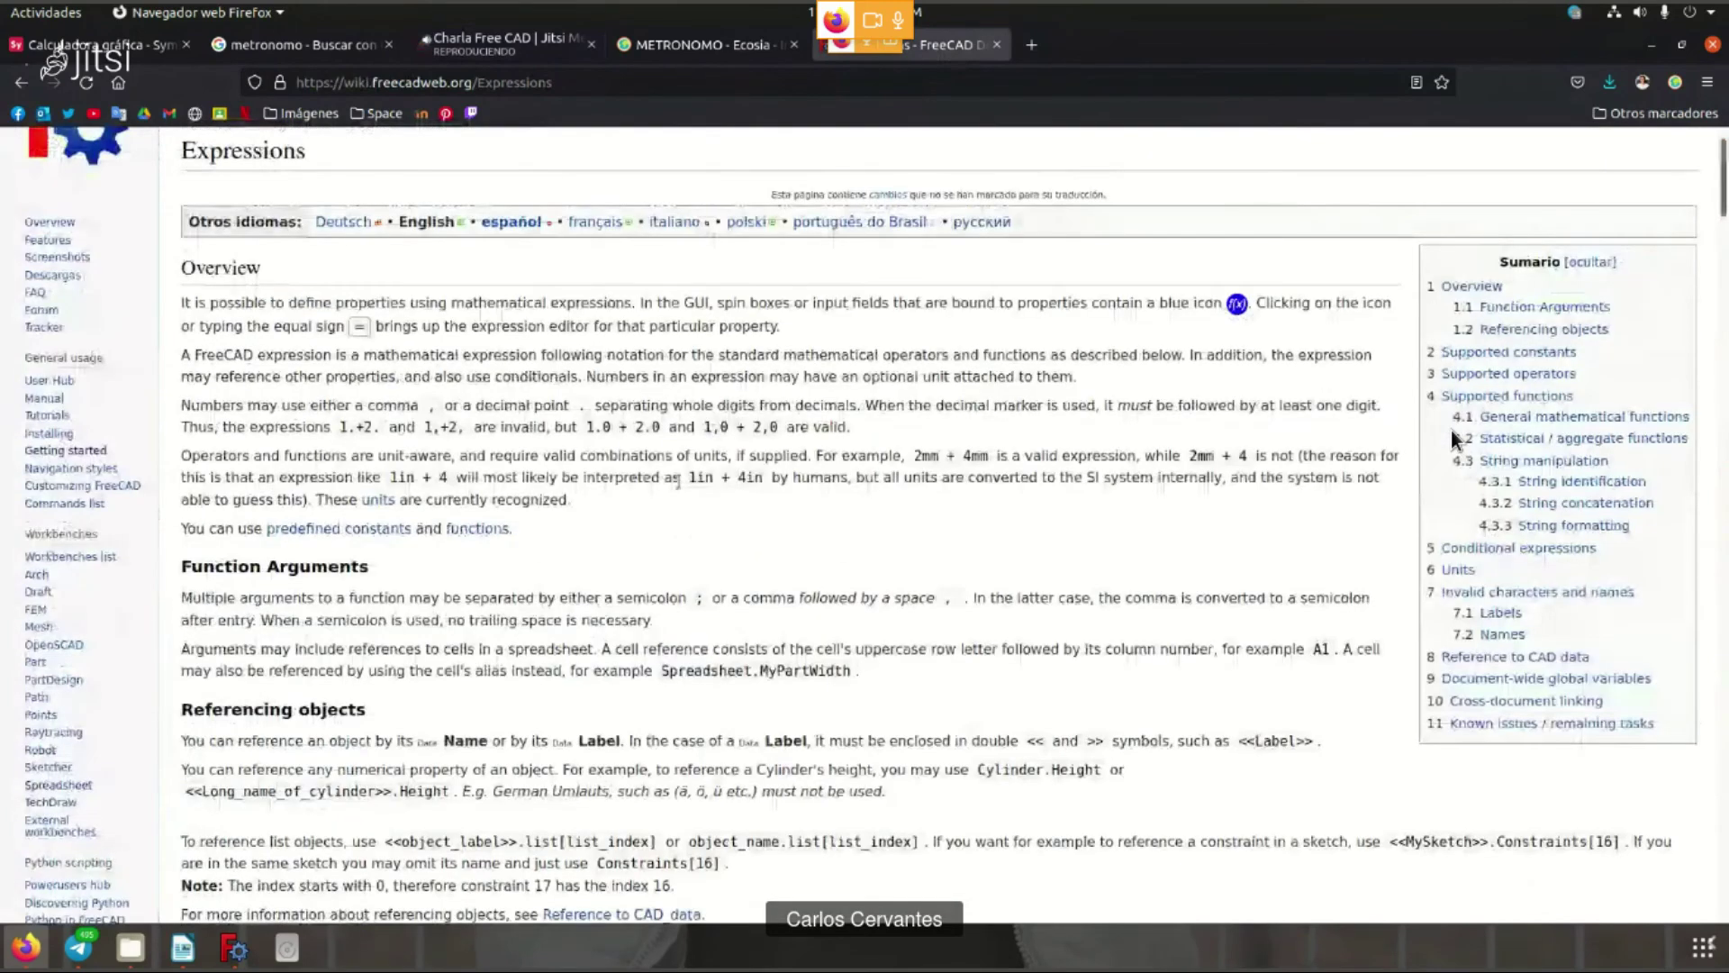
{"action": "scroll", "coordinate": [1451, 431], "scroll_direction": "down", "scroll_amount": 1}
{"action": "left_click_drag", "start_coordinate": [576, 426], "coordinate": [227, 256]}
{"action": "left_click", "coordinate": [215, 245]}
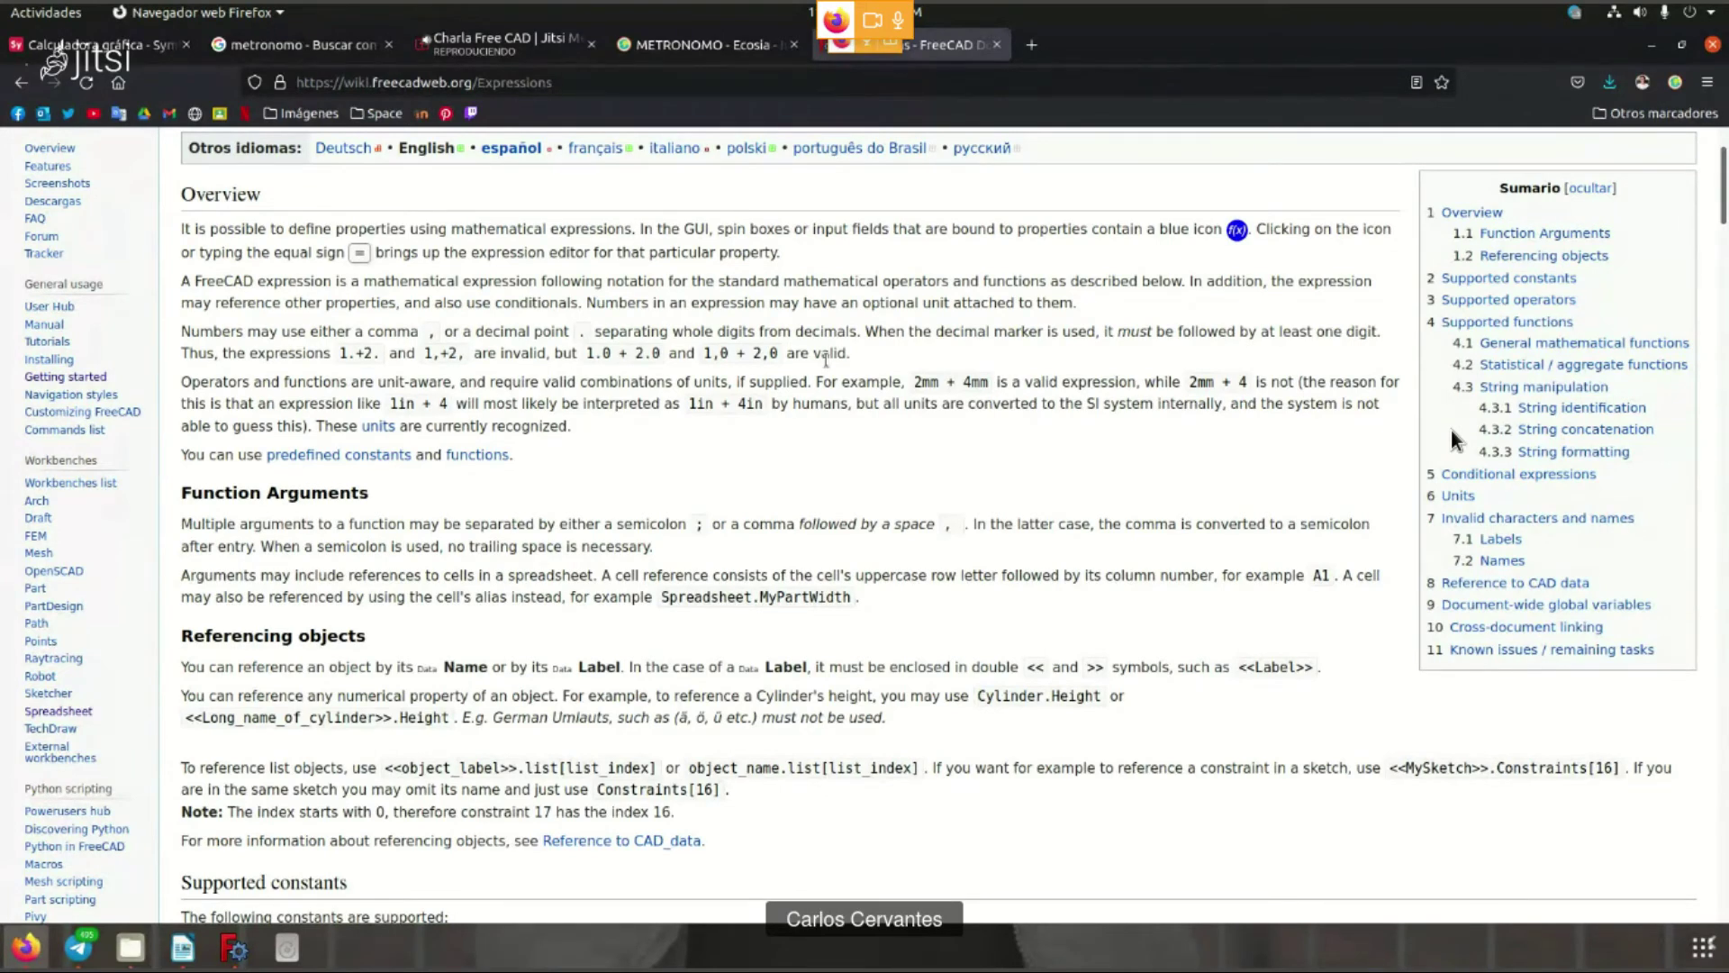
- Scroll down the page to the Conditional expressions and Units sections
{"action": "scroll", "coordinate": [680, 544], "scroll_direction": "down", "scroll_amount": 4}
{"action": "scroll", "coordinate": [1451, 431], "scroll_direction": "down", "scroll_amount": 5}
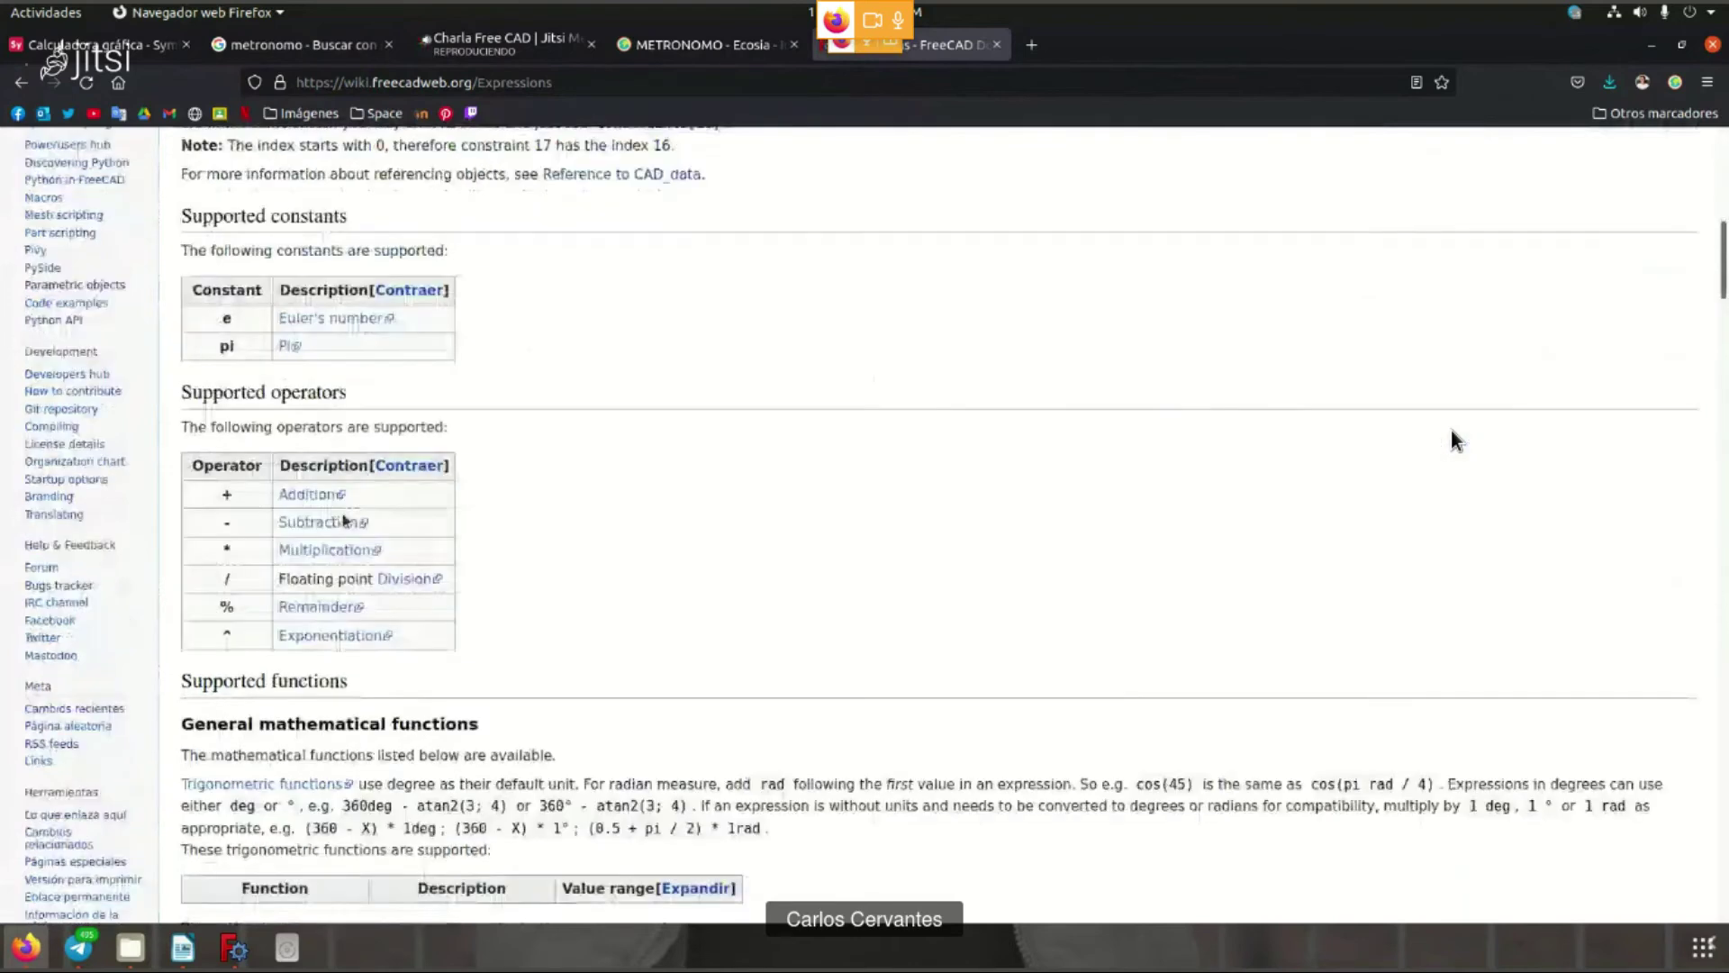
{"action": "scroll", "coordinate": [1451, 431], "scroll_direction": "down", "scroll_amount": 5}
{"action": "scroll", "coordinate": [1451, 432], "scroll_direction": "down", "scroll_amount": 3}
{"action": "scroll", "coordinate": [1451, 430], "scroll_direction": "up", "scroll_amount": 2}
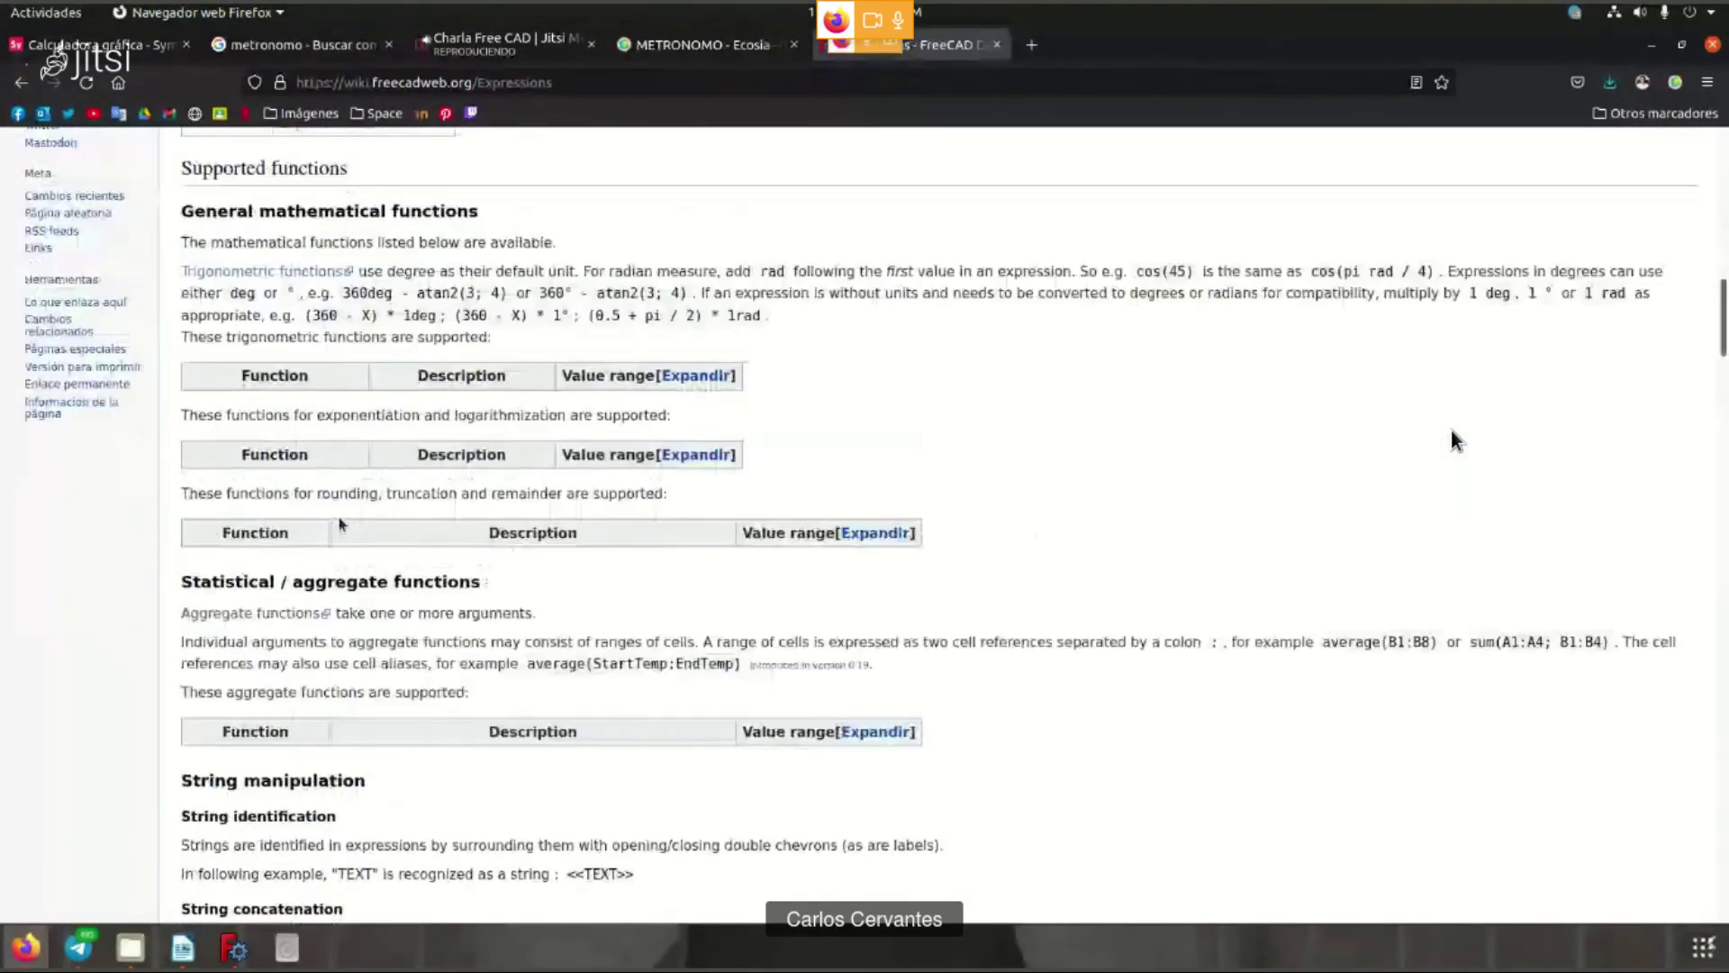
{"action": "scroll", "coordinate": [1451, 431], "scroll_direction": "down", "scroll_amount": 3}
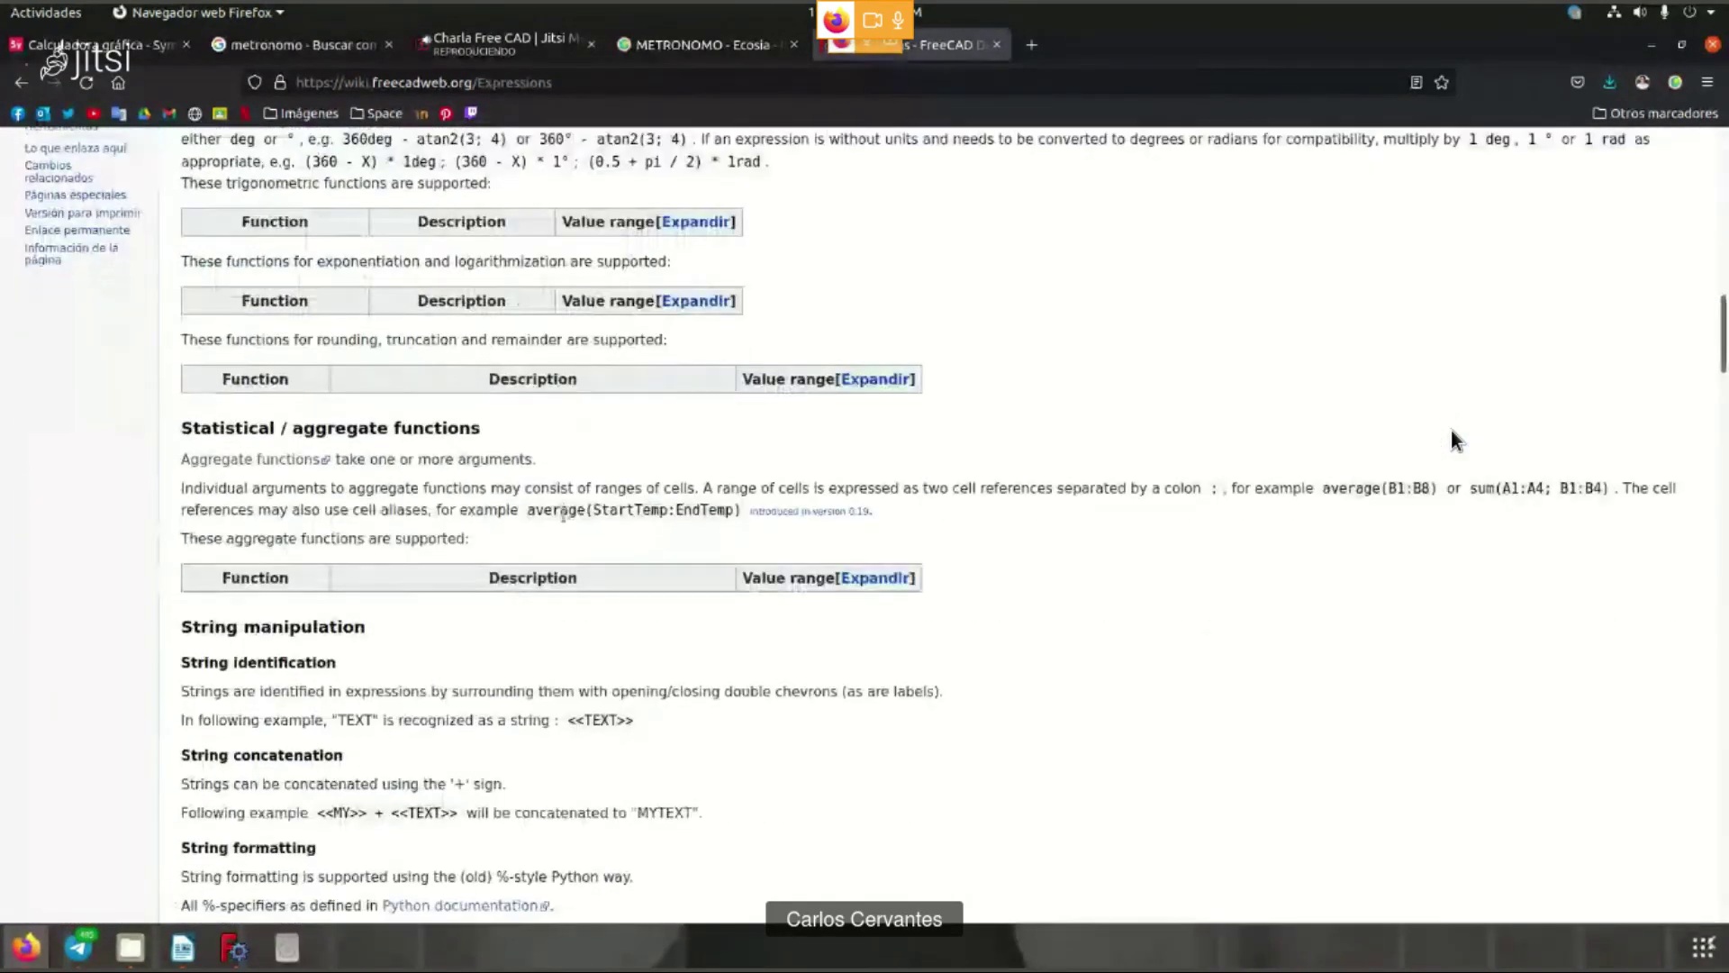
{"action": "scroll", "coordinate": [1451, 430], "scroll_direction": "down", "scroll_amount": 5}
{"action": "scroll", "coordinate": [1451, 440], "scroll_direction": "down", "scroll_amount": 6}
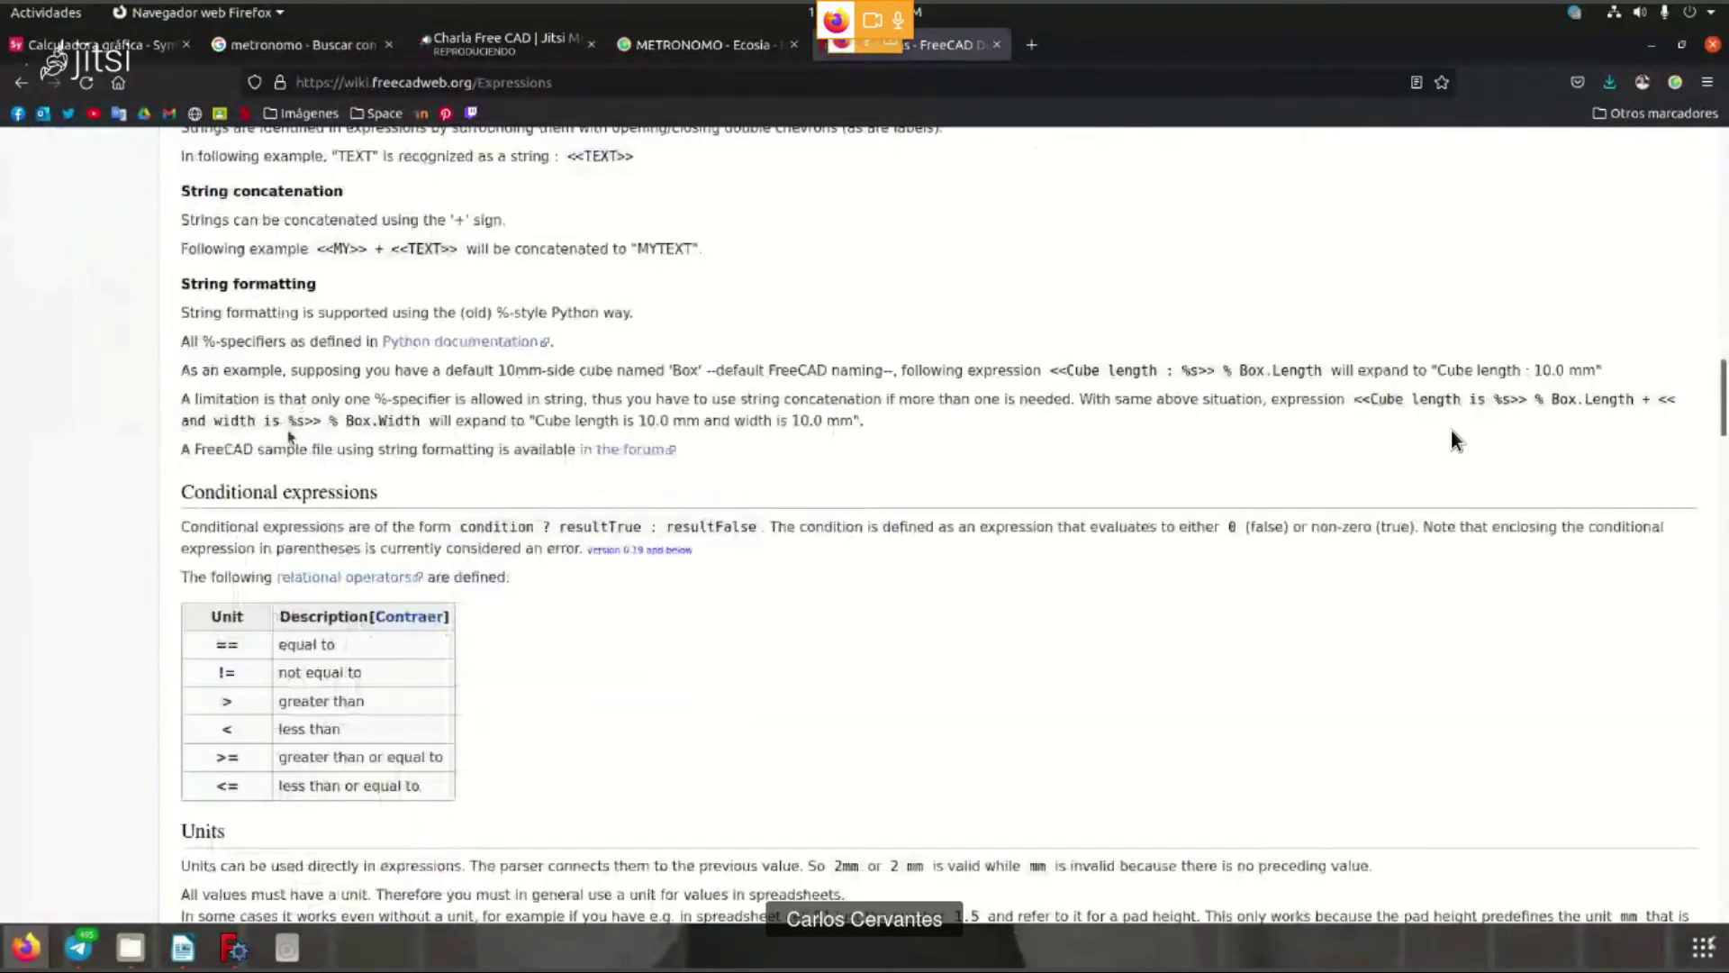
{"action": "scroll", "coordinate": [1452, 429], "scroll_direction": "down", "scroll_amount": 2}
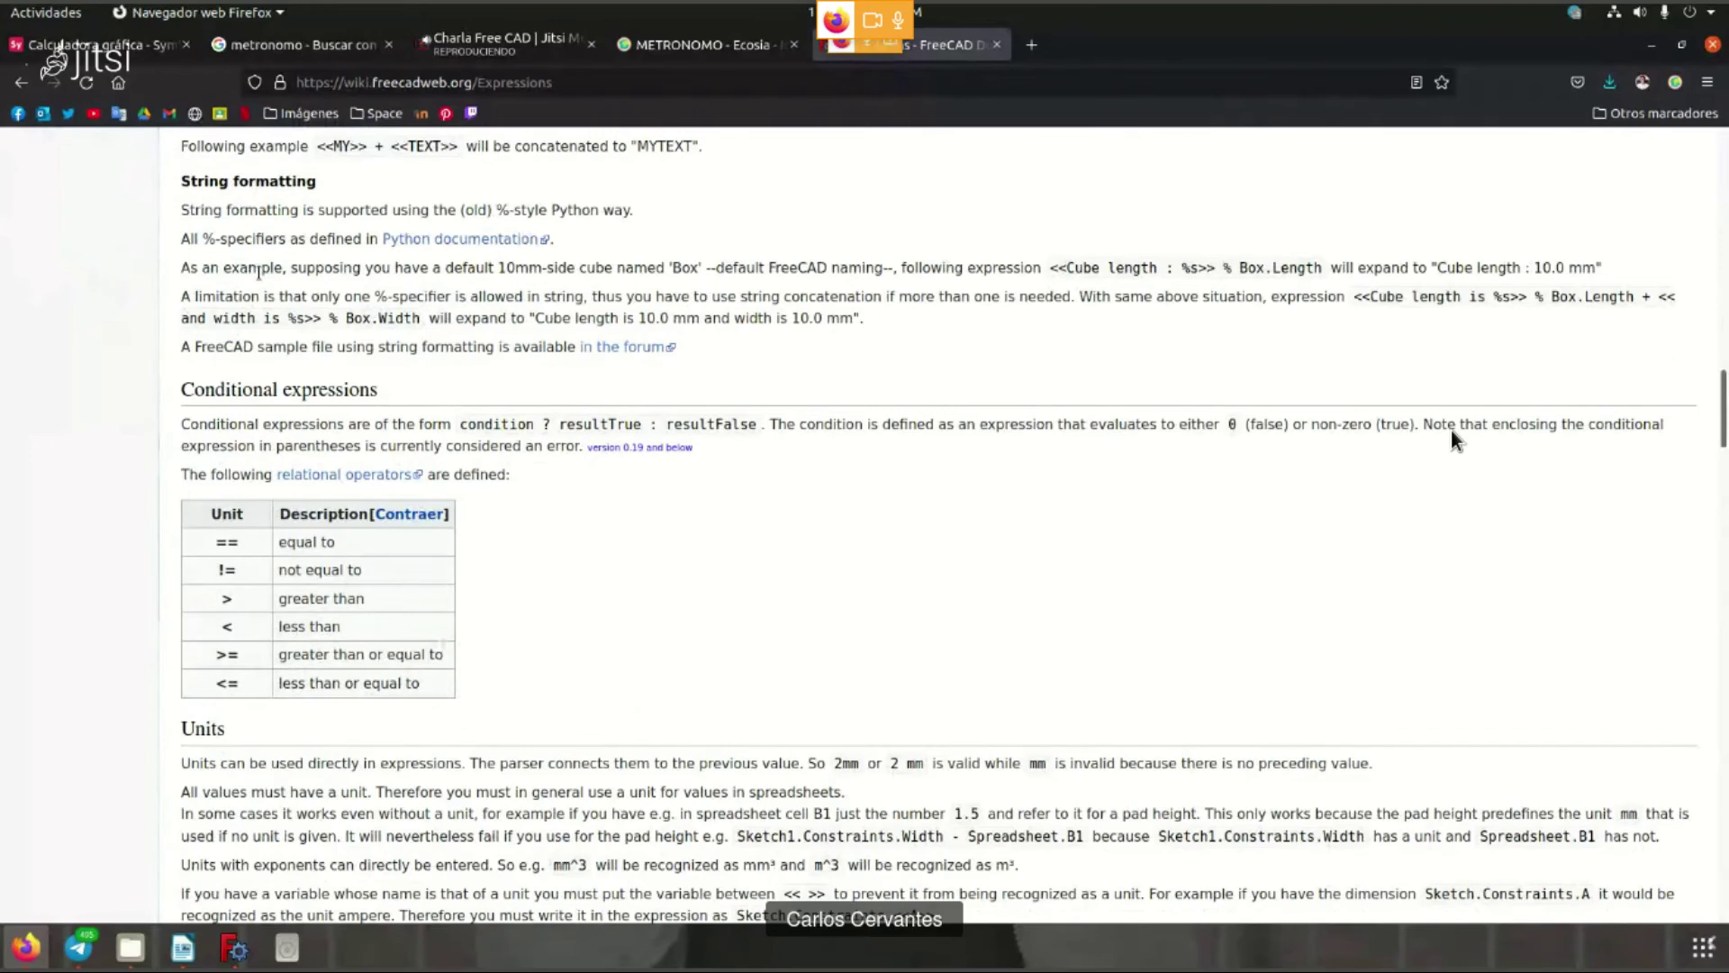
{"action": "scroll", "coordinate": [1451, 439], "scroll_direction": "down", "scroll_amount": 2}
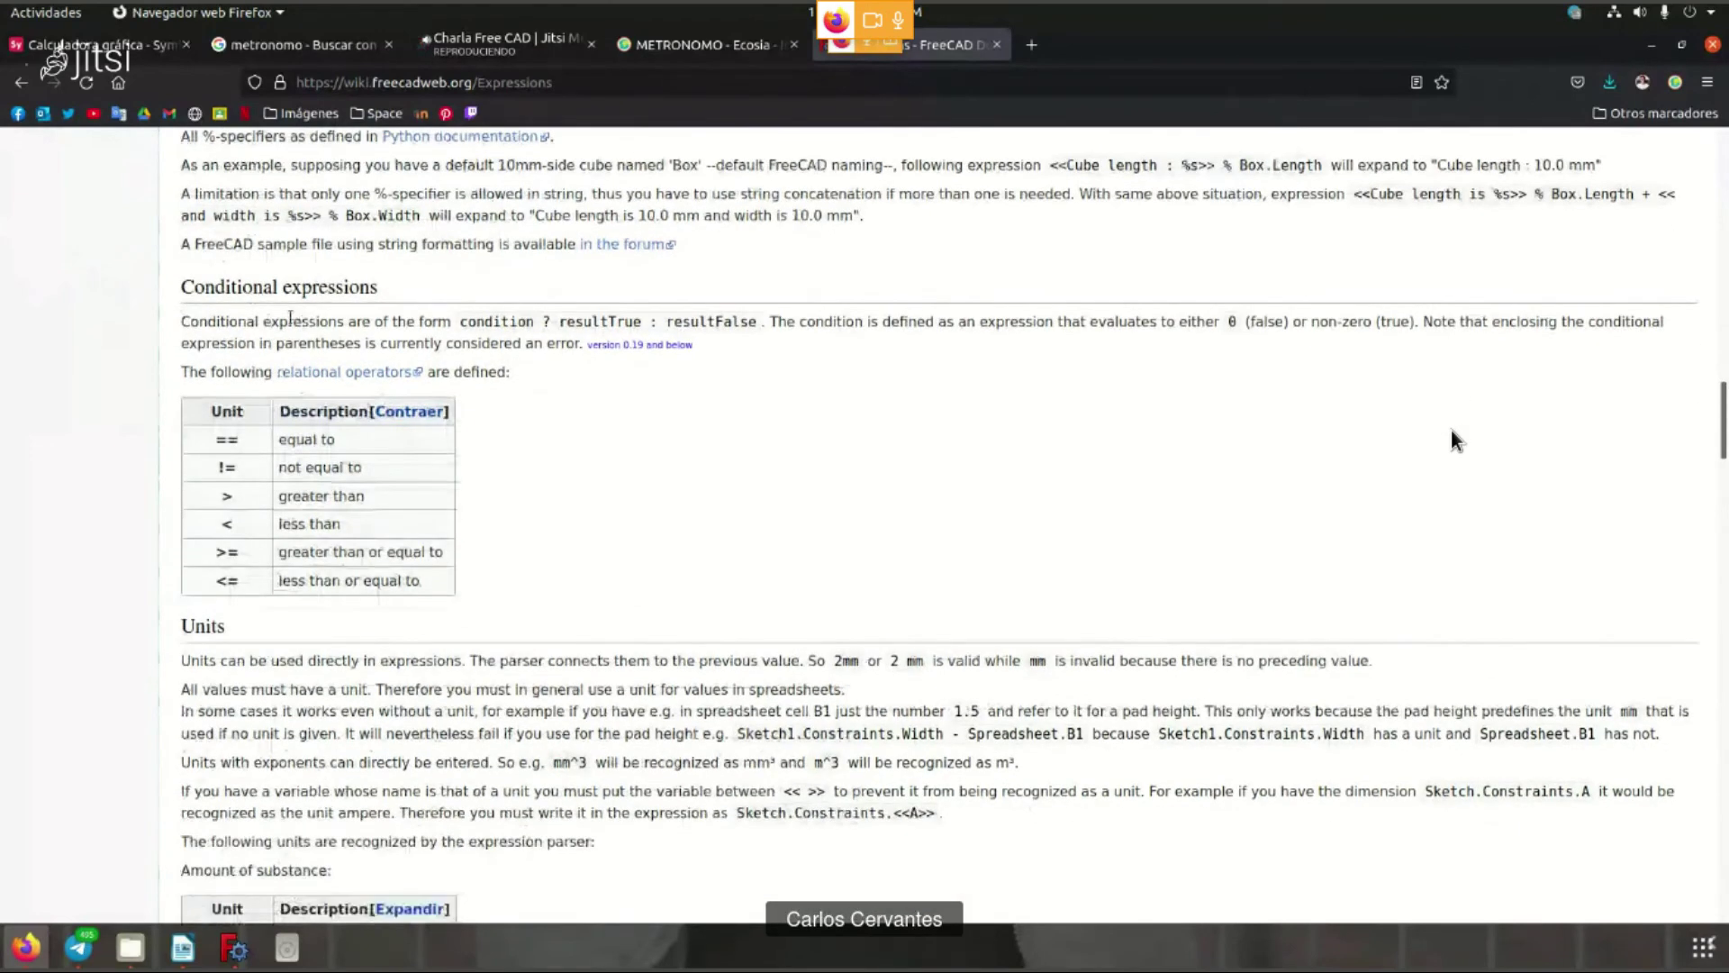
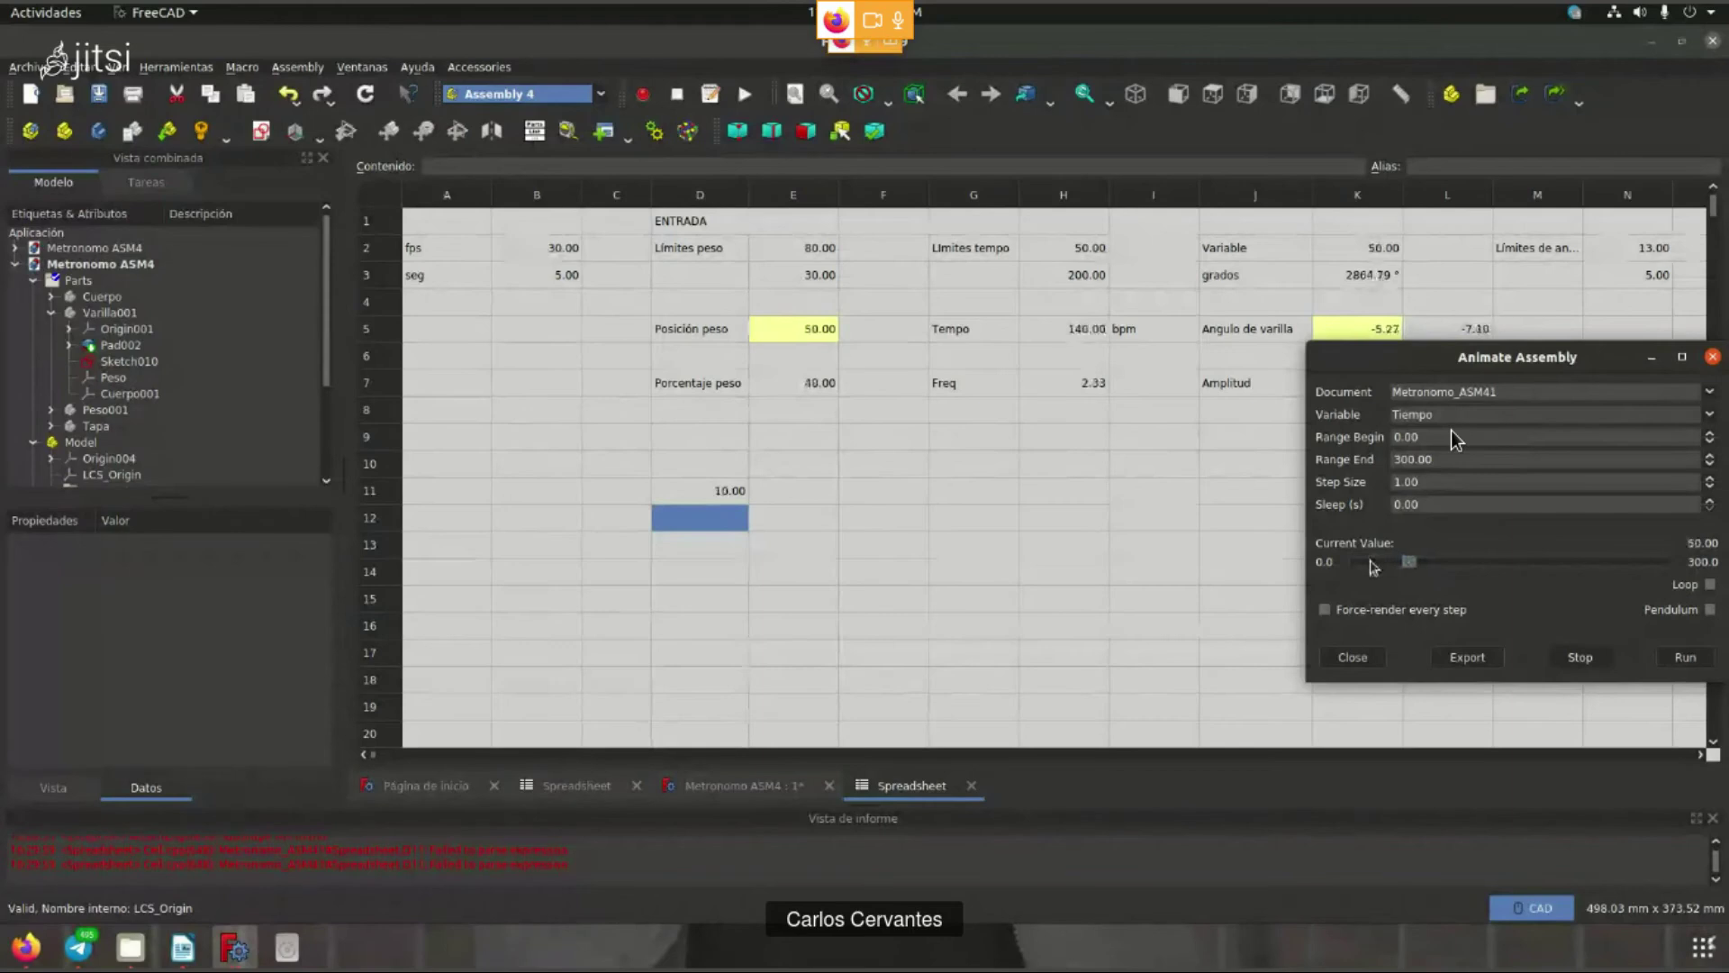
- Scrub the assembly animation to step 27, giving Tempo 209 bpm
{"action": "left_click_drag", "start_coordinate": [1613, 356], "coordinate": [1451, 432]}
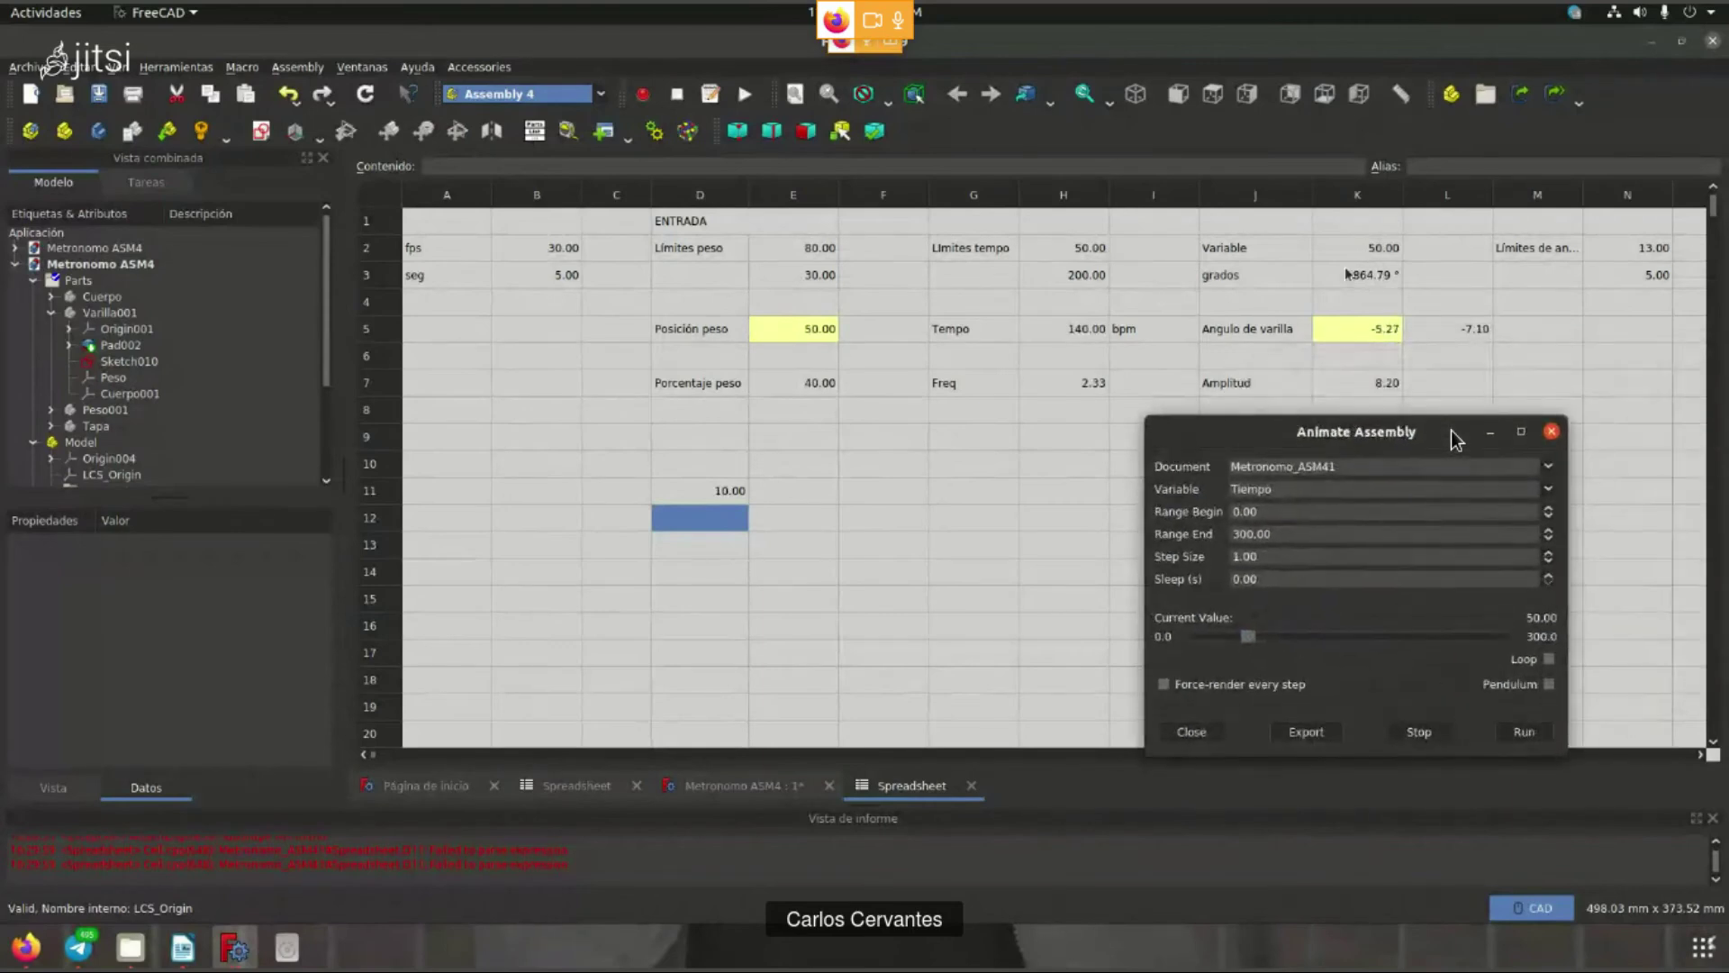
{"action": "mouse_move", "coordinate": [1248, 636]}
{"action": "left_mouse_down"}
{"action": "mouse_move", "coordinate": [1234, 641]}
{"action": "mouse_move", "coordinate": [1250, 647]}
{"action": "left_mouse_up"}
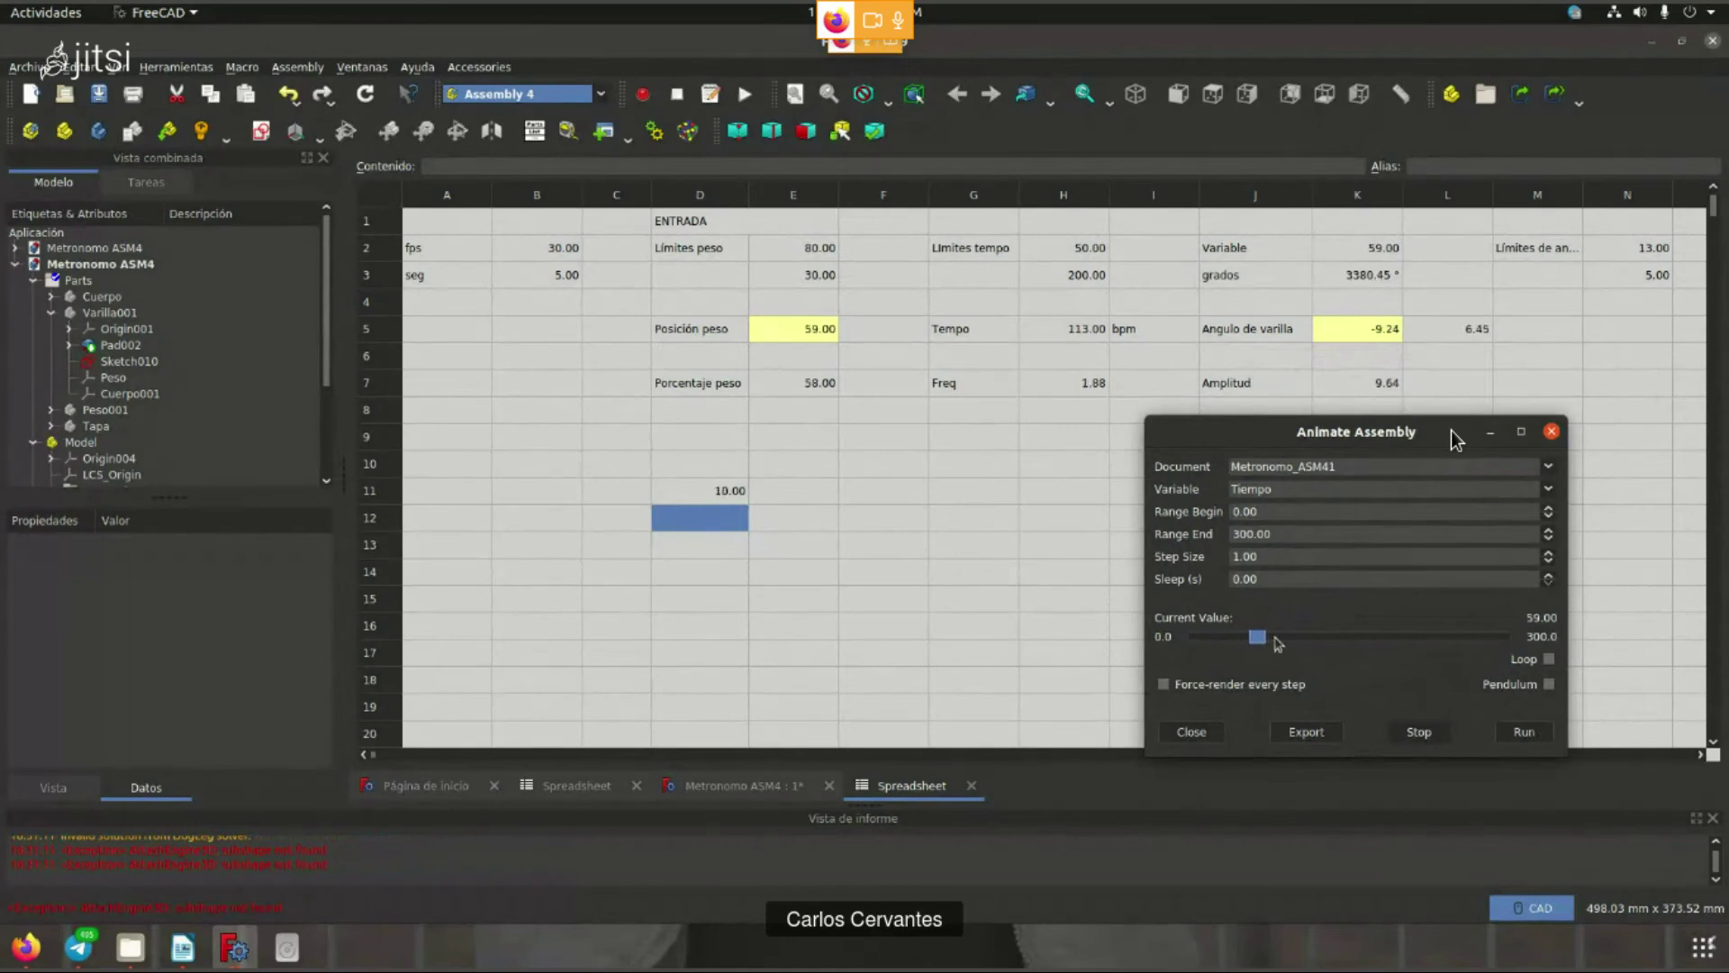
{"action": "left_click", "coordinate": [1251, 645]}
{"action": "left_click_drag", "start_coordinate": [1250, 645], "coordinate": [1223, 641]}
- Select D11, close the animation, and check the wiki Expressions page before returning
{"action": "left_click", "coordinate": [700, 491]}
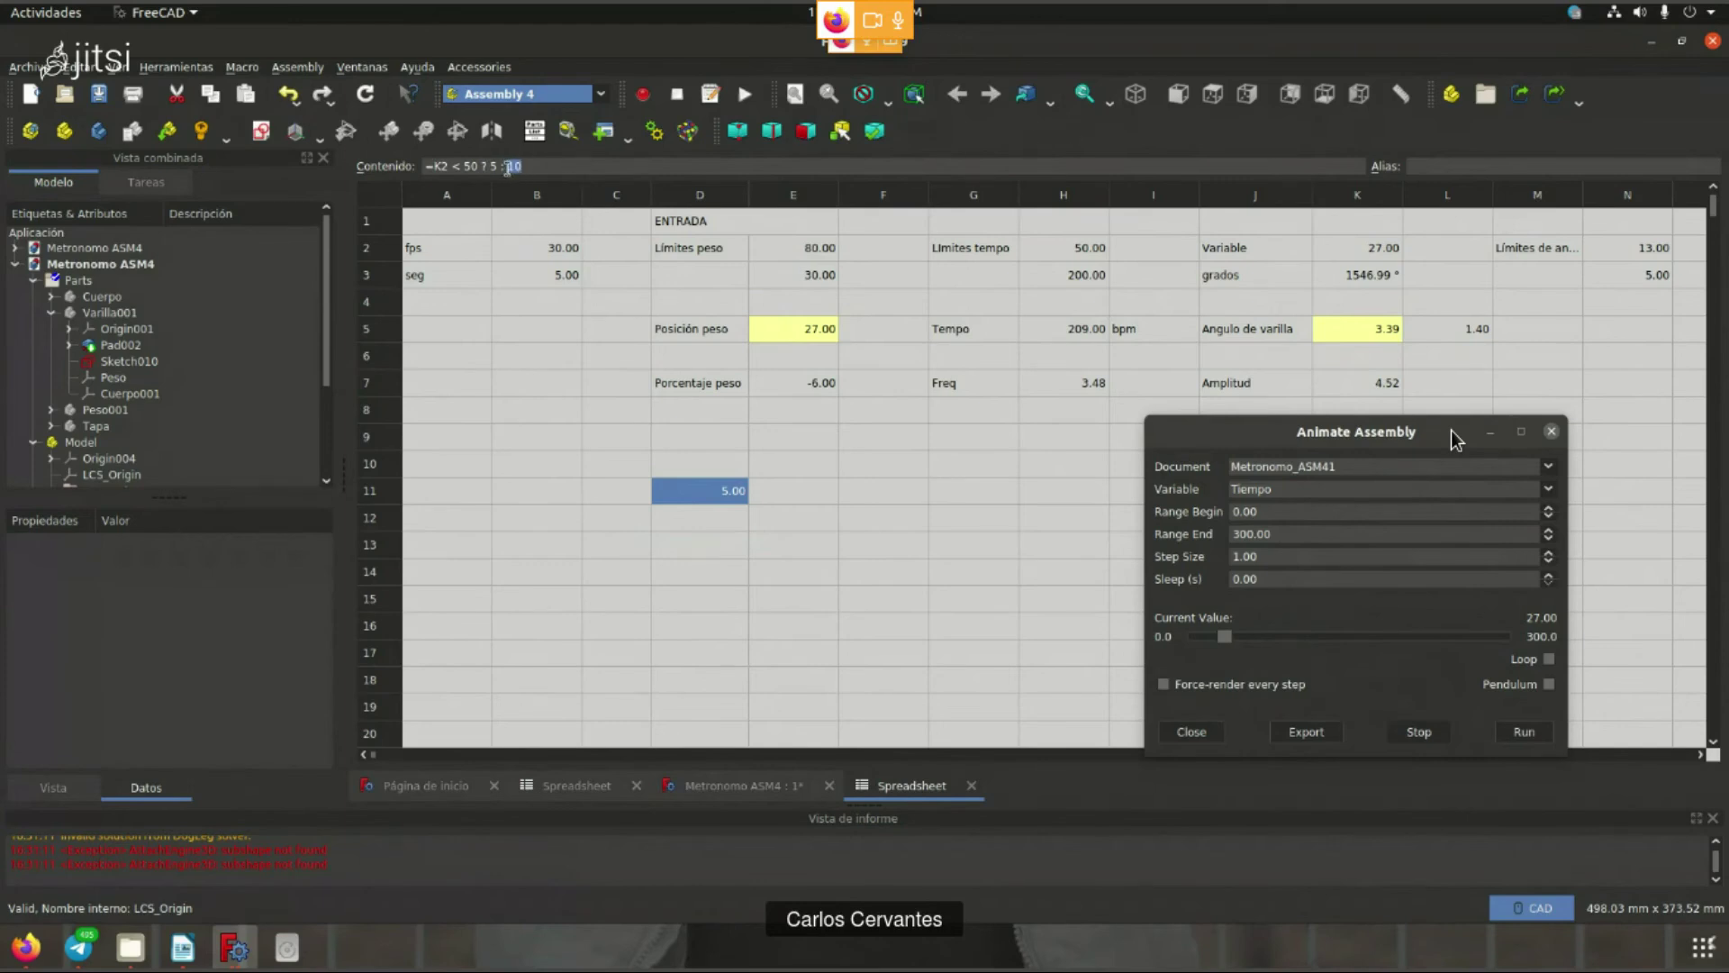
{"action": "left_click", "coordinate": [1551, 432]}
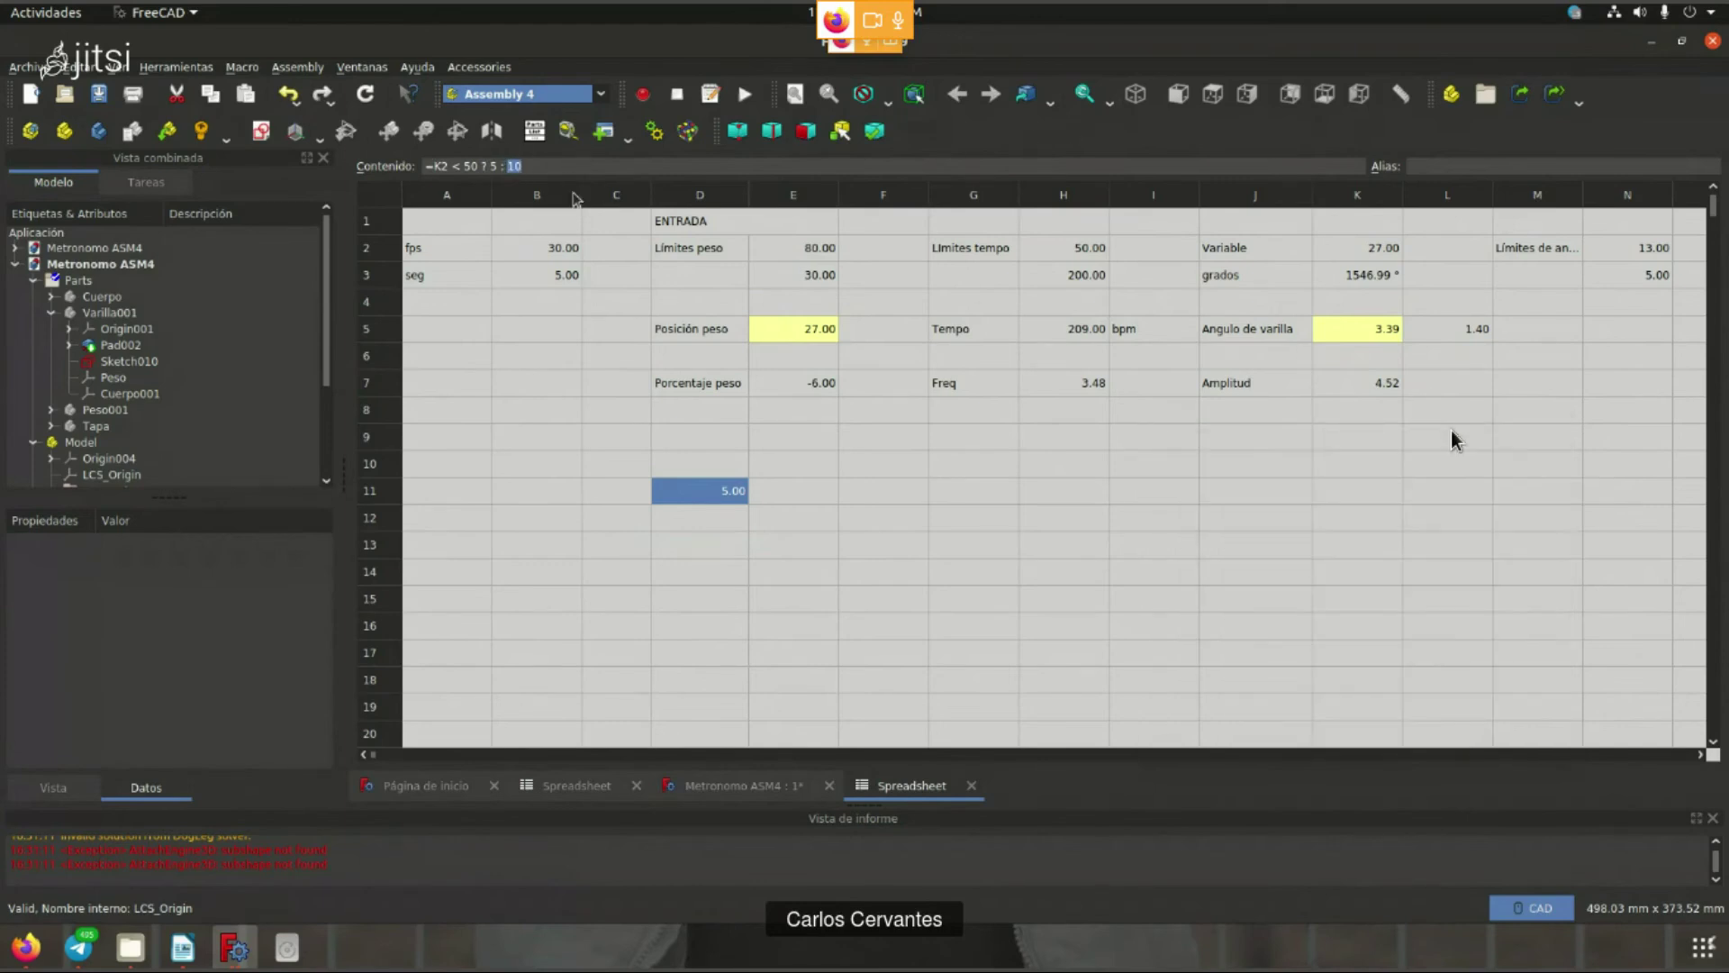
{"action": "key", "text": "alt+Tab"}
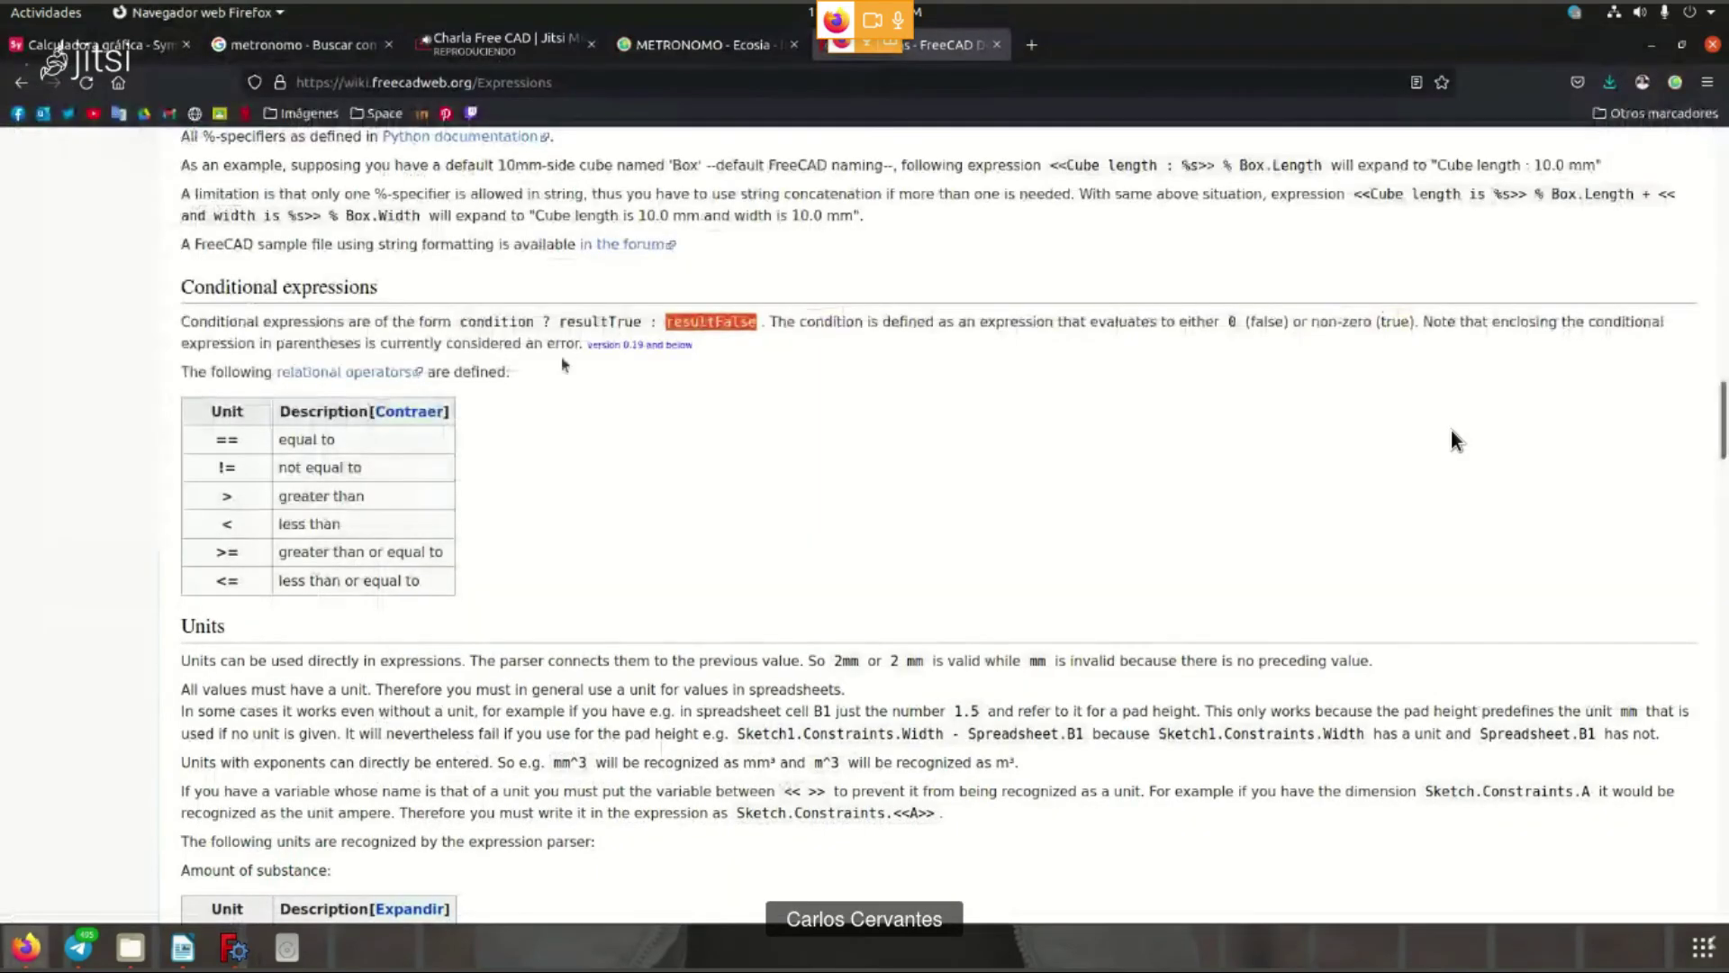
{"action": "key", "text": "alt+Tab"}
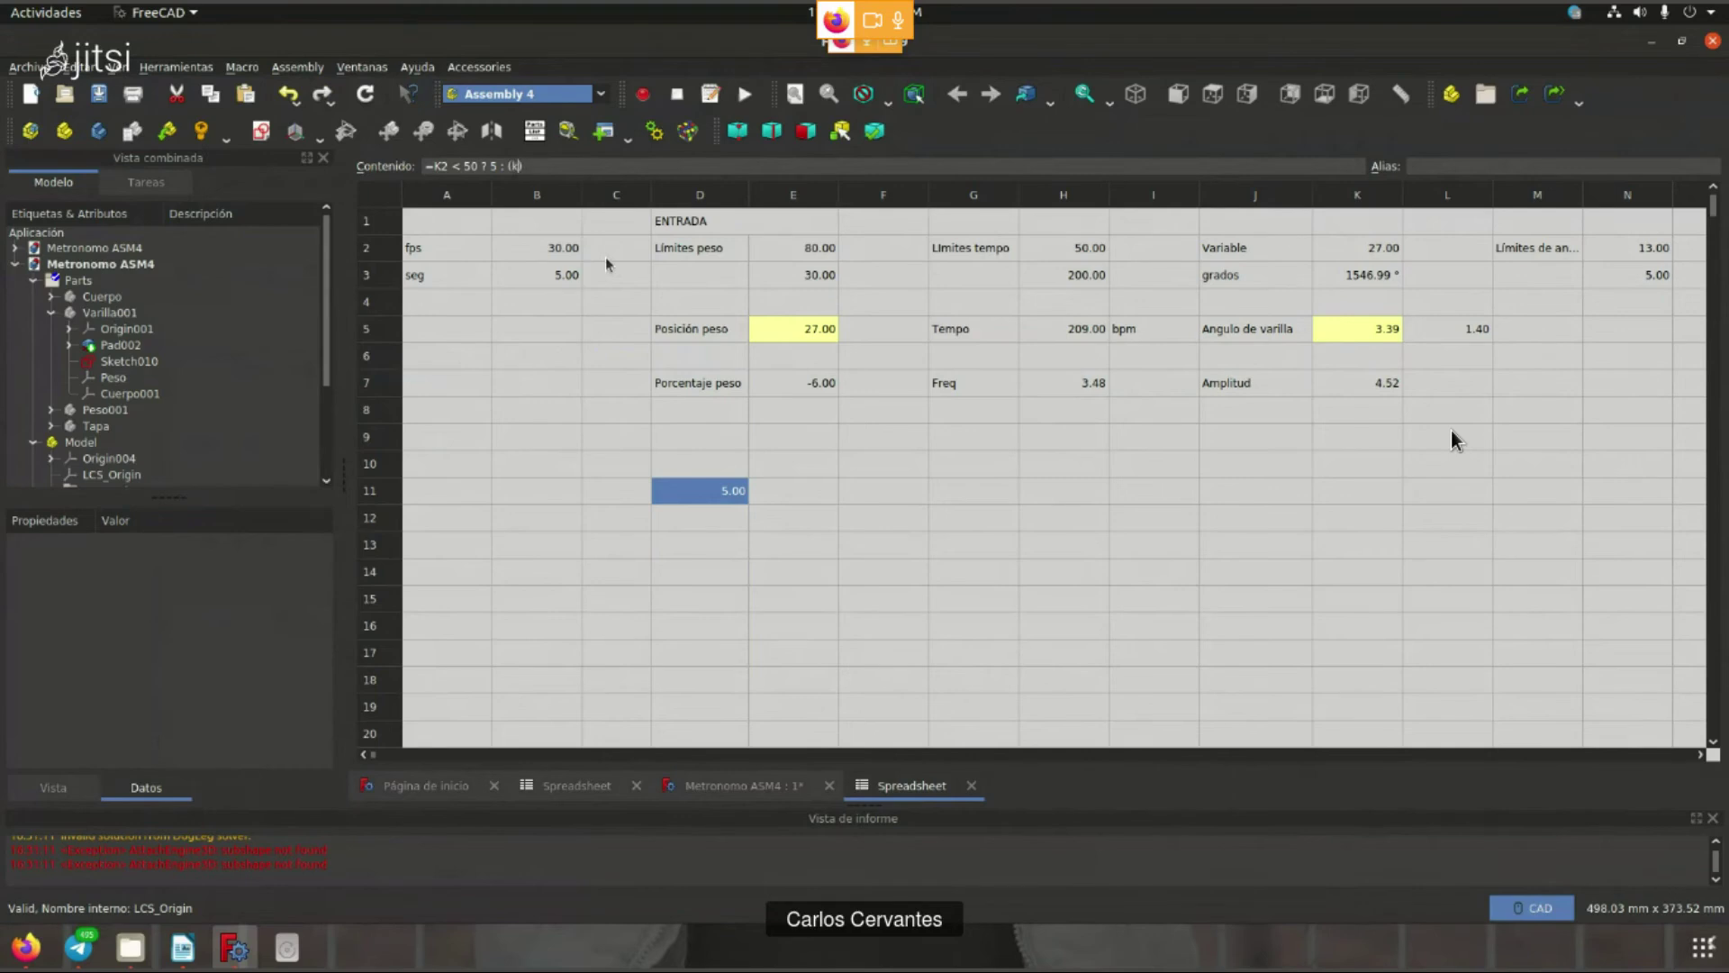
- Complete D11 as =K2 < 50 ? 5 : (K2 < 100 ? 10 : (K2 < 150 ? 15 : 20))
{"action": "type", "text": "100"}
{"action": "type", "text": "10"}
{"action": "type", "text": "2"}
{"action": "left_click", "coordinate": [523, 165]}
{"action": "type", "text": "2"}
{"action": "type", "text": "<150? "}
{"action": "type", "text": "1"}
{"action": "key", "text": "Return"}
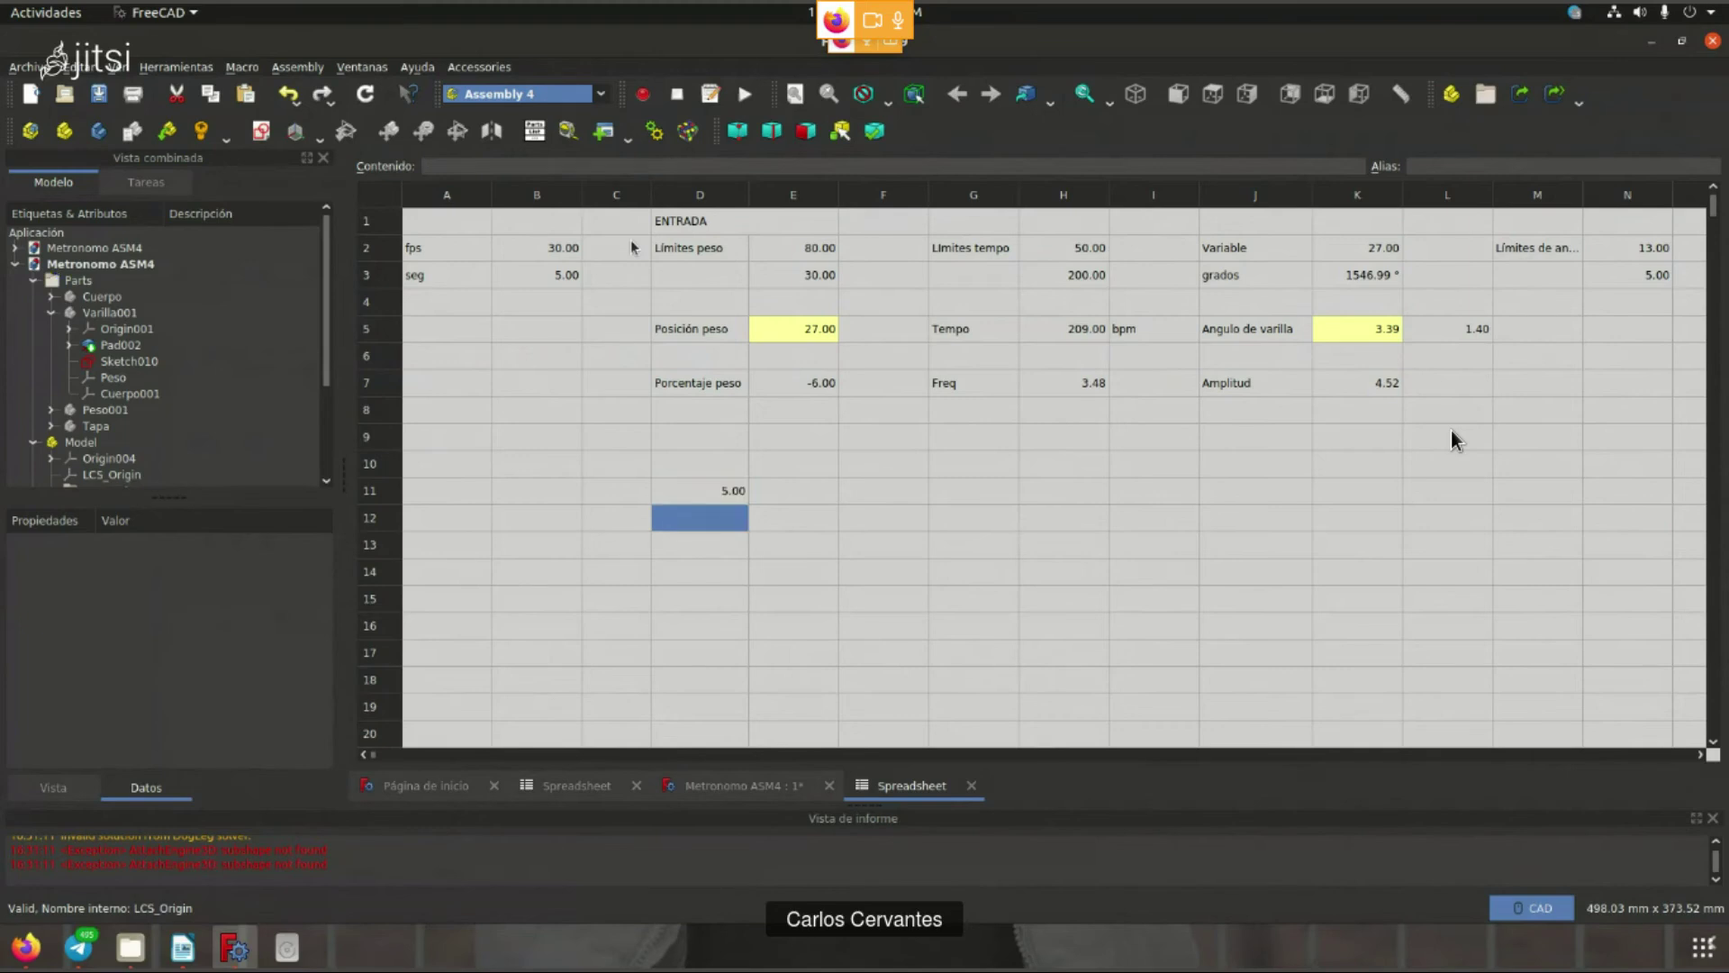
- Review D11's formula, tracing each K2 threshold and its results 5, 10, 15 and 20
{"action": "left_click", "coordinate": [729, 497]}
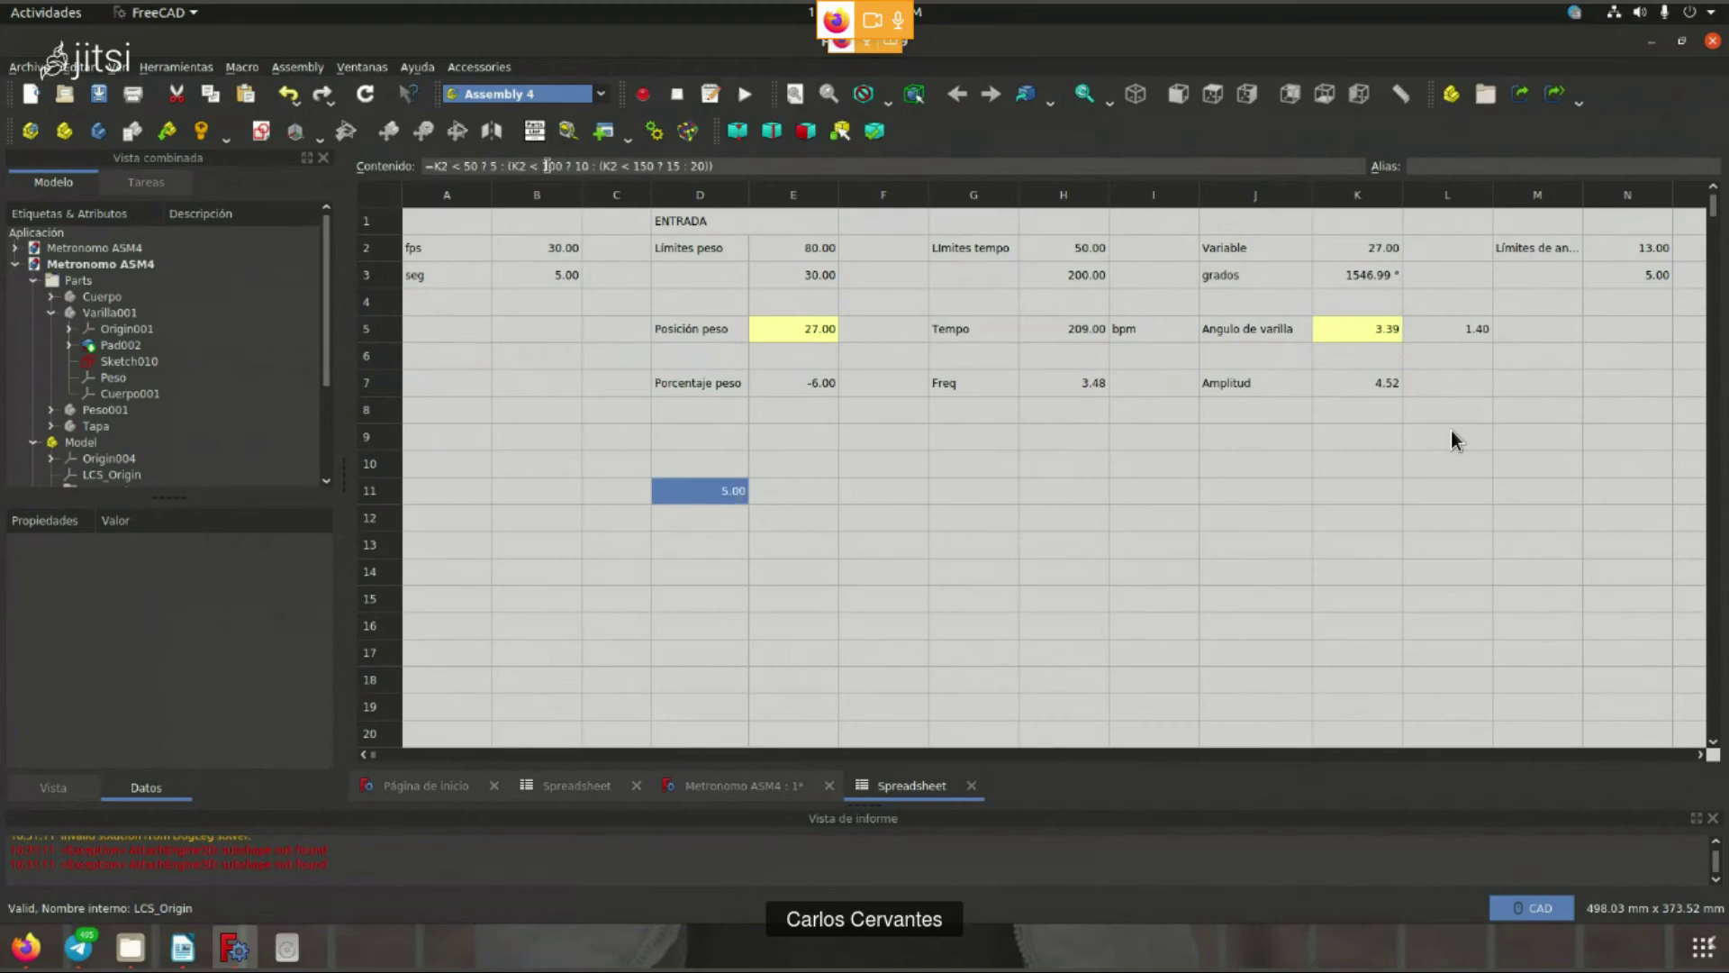
{"action": "mouse_move", "coordinate": [425, 166]}
{"action": "left_mouse_down"}
{"action": "mouse_move", "coordinate": [486, 185]}
{"action": "mouse_move", "coordinate": [457, 166]}
{"action": "left_mouse_up"}
{"action": "left_click", "coordinate": [491, 167]}
{"action": "left_click_drag", "start_coordinate": [509, 165], "coordinate": [561, 165]}
{"action": "double_click", "coordinate": [581, 166]}
{"action": "left_click_drag", "start_coordinate": [569, 166], "coordinate": [523, 166]}
{"action": "left_click", "coordinate": [657, 166]}
{"action": "double_click", "coordinate": [671, 165]}
{"action": "double_click", "coordinate": [698, 166]}
{"action": "double_click", "coordinate": [494, 166]}
{"action": "double_click", "coordinate": [582, 166]}
- Reopen the assembly animation with its window moved to the right
{"action": "left_click", "coordinate": [734, 785]}
{"action": "left_click", "coordinate": [910, 785]}
{"action": "left_click", "coordinate": [792, 571]}
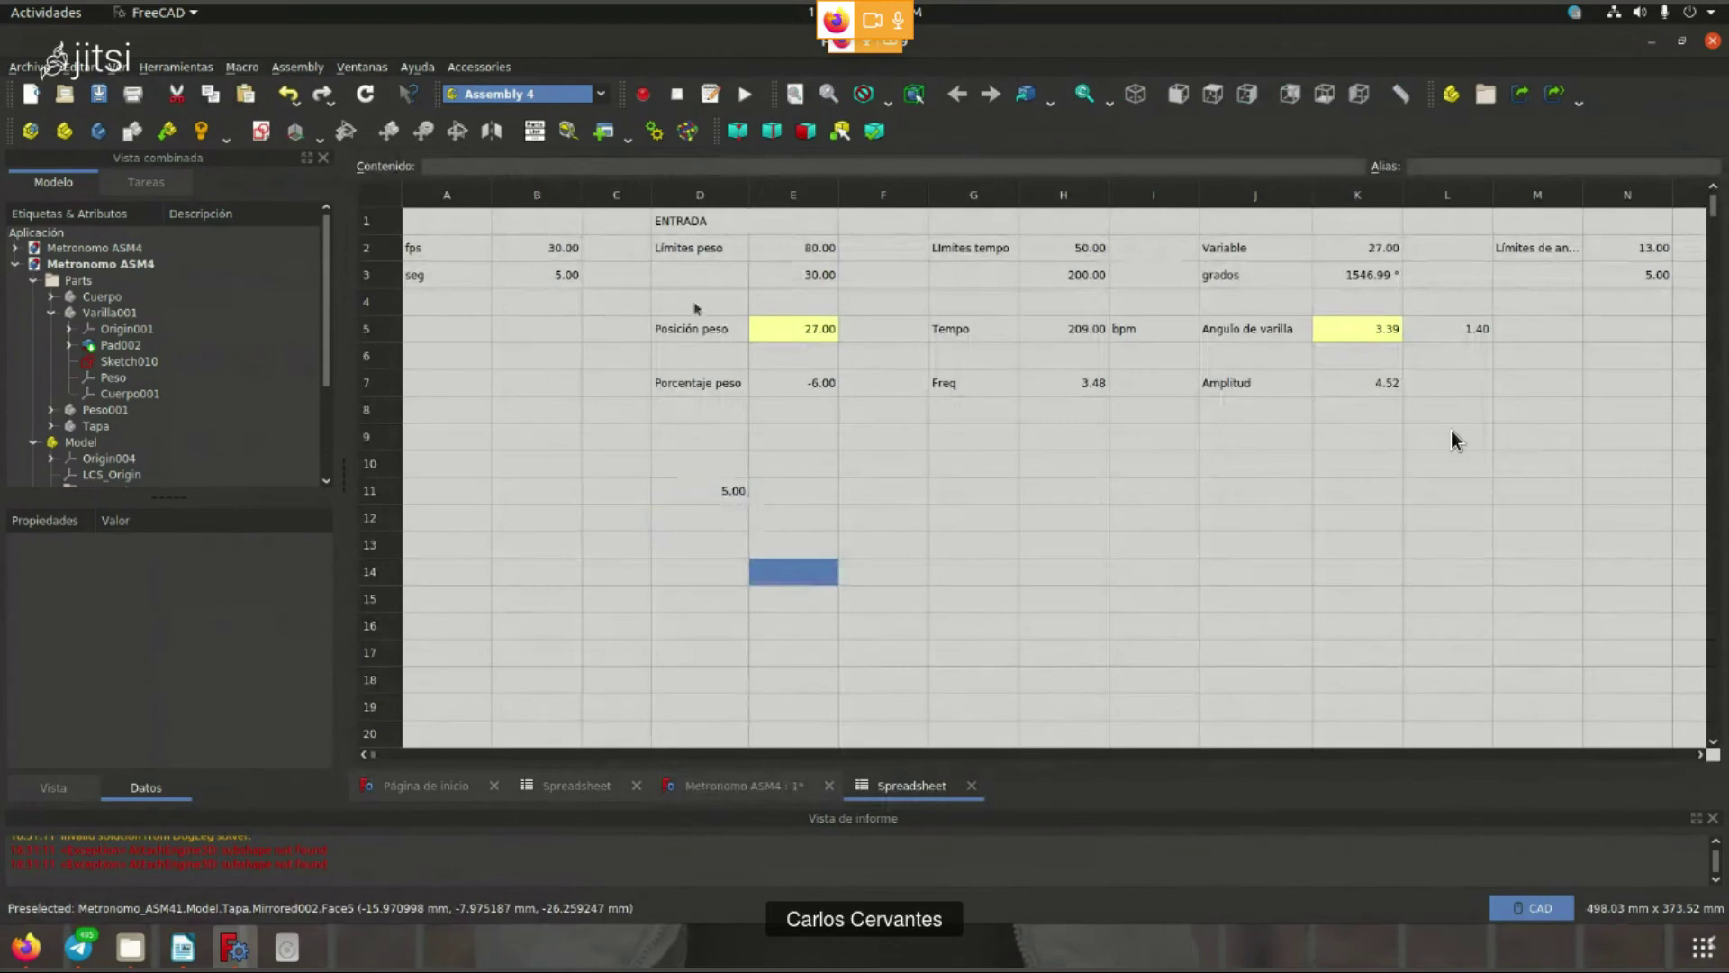
{"action": "left_click", "coordinate": [654, 131]}
{"action": "left_click_drag", "start_coordinate": [930, 306], "coordinate": [1484, 299]}
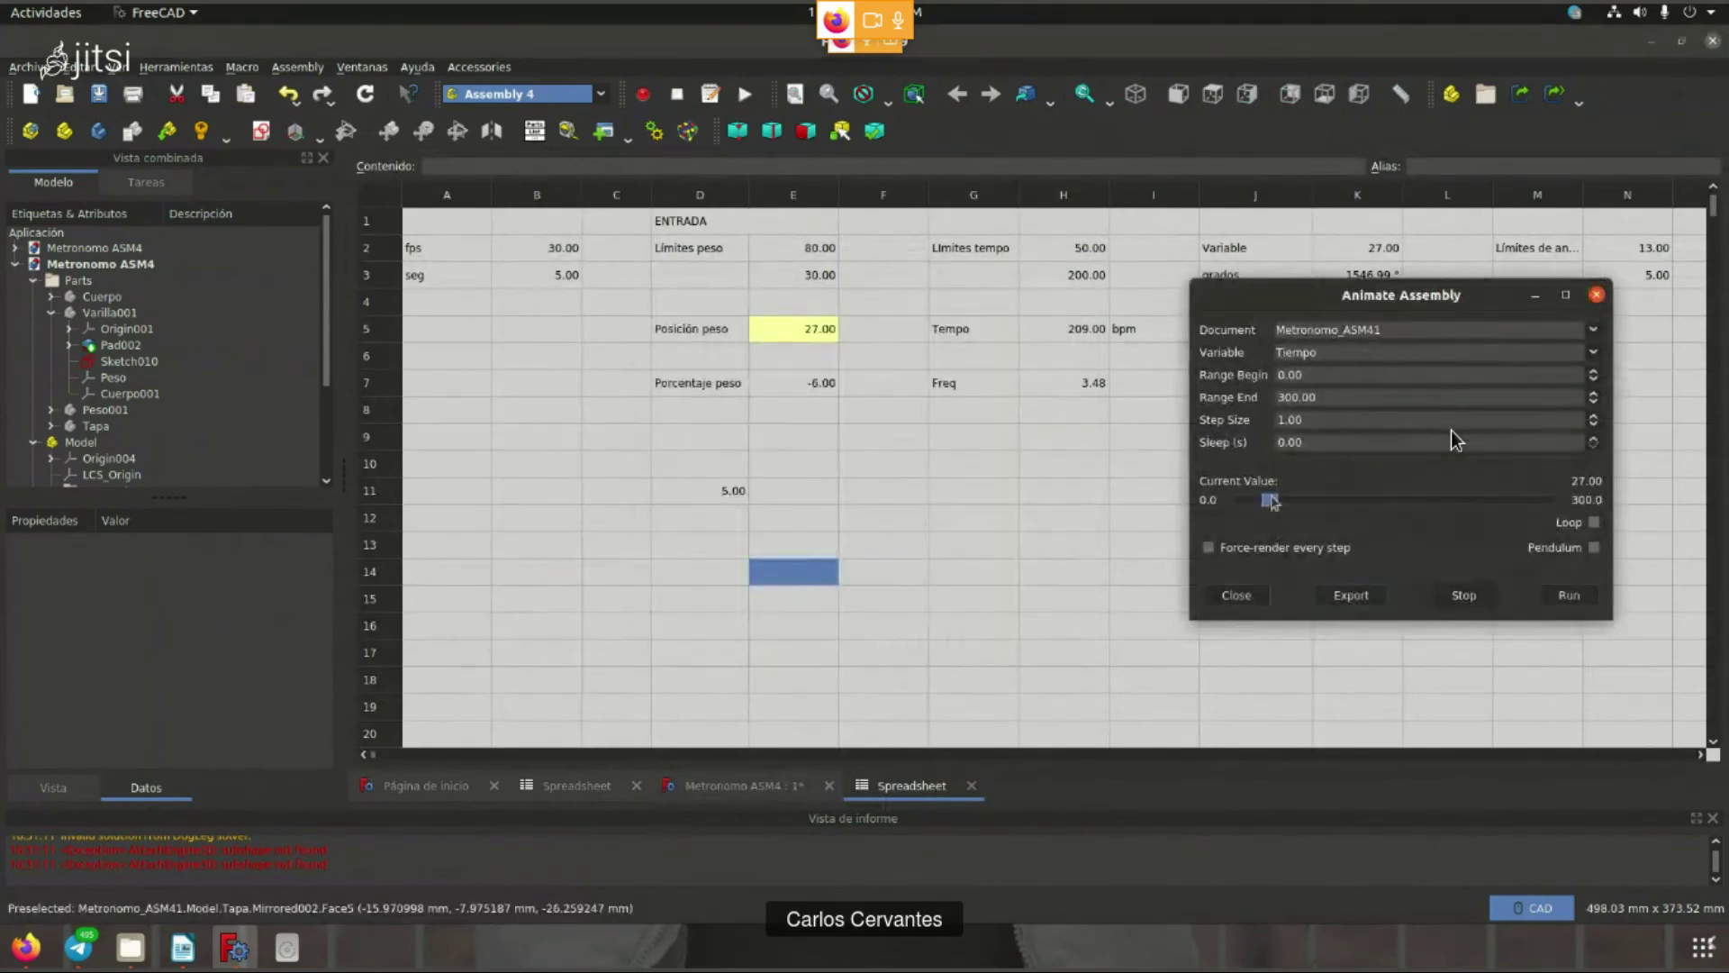
- Sweep the animation to step 62, reset it to 0, and close it
{"action": "mouse_move", "coordinate": [1273, 503]}
{"action": "left_mouse_down"}
{"action": "mouse_move", "coordinate": [1545, 503]}
{"action": "mouse_move", "coordinate": [1315, 505]}
{"action": "left_mouse_up"}
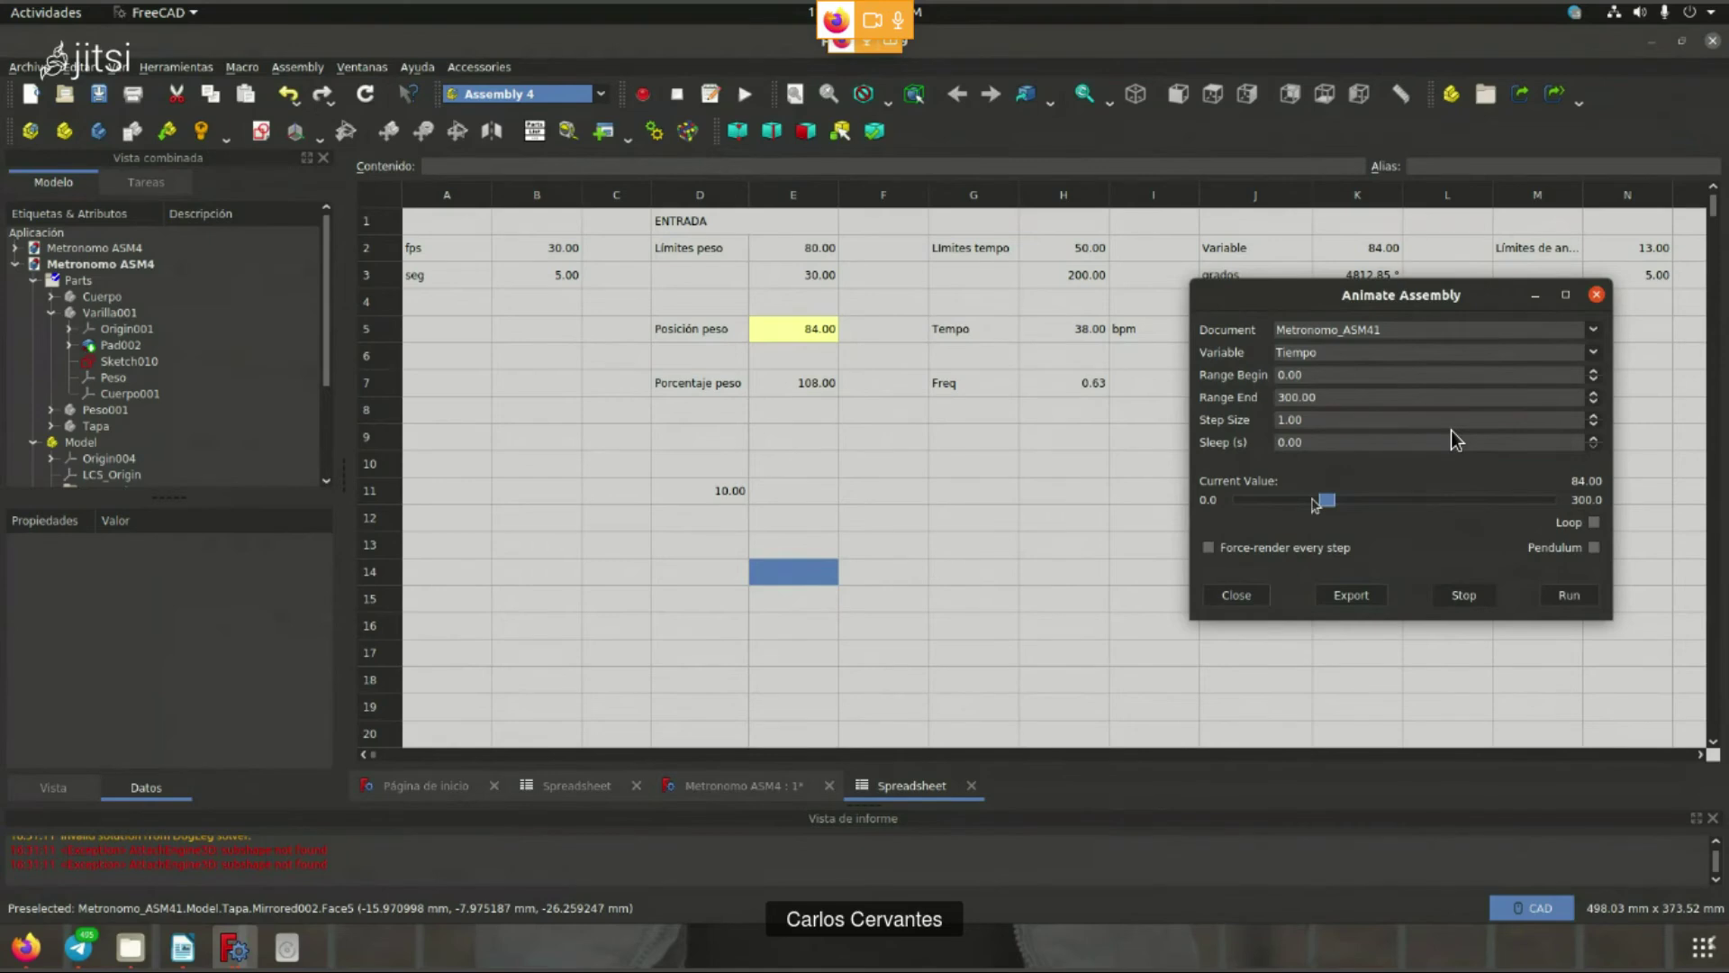
{"action": "left_click_drag", "start_coordinate": [1315, 505], "coordinate": [1238, 502]}
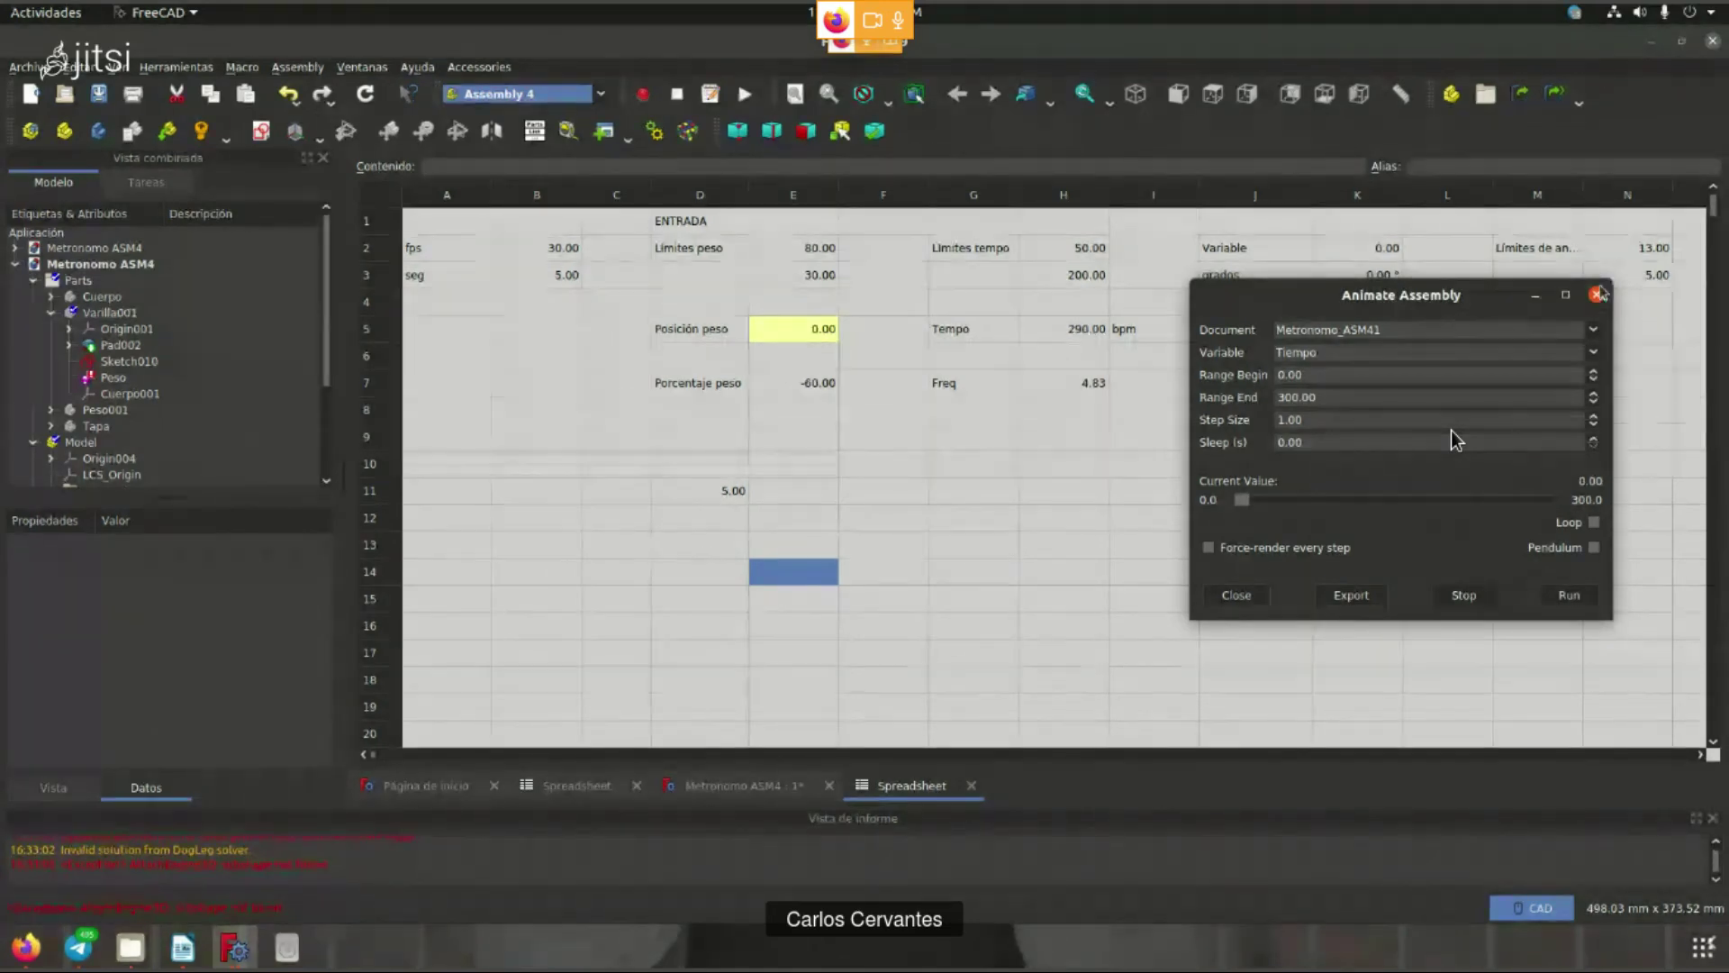
{"action": "left_click", "coordinate": [1598, 294]}
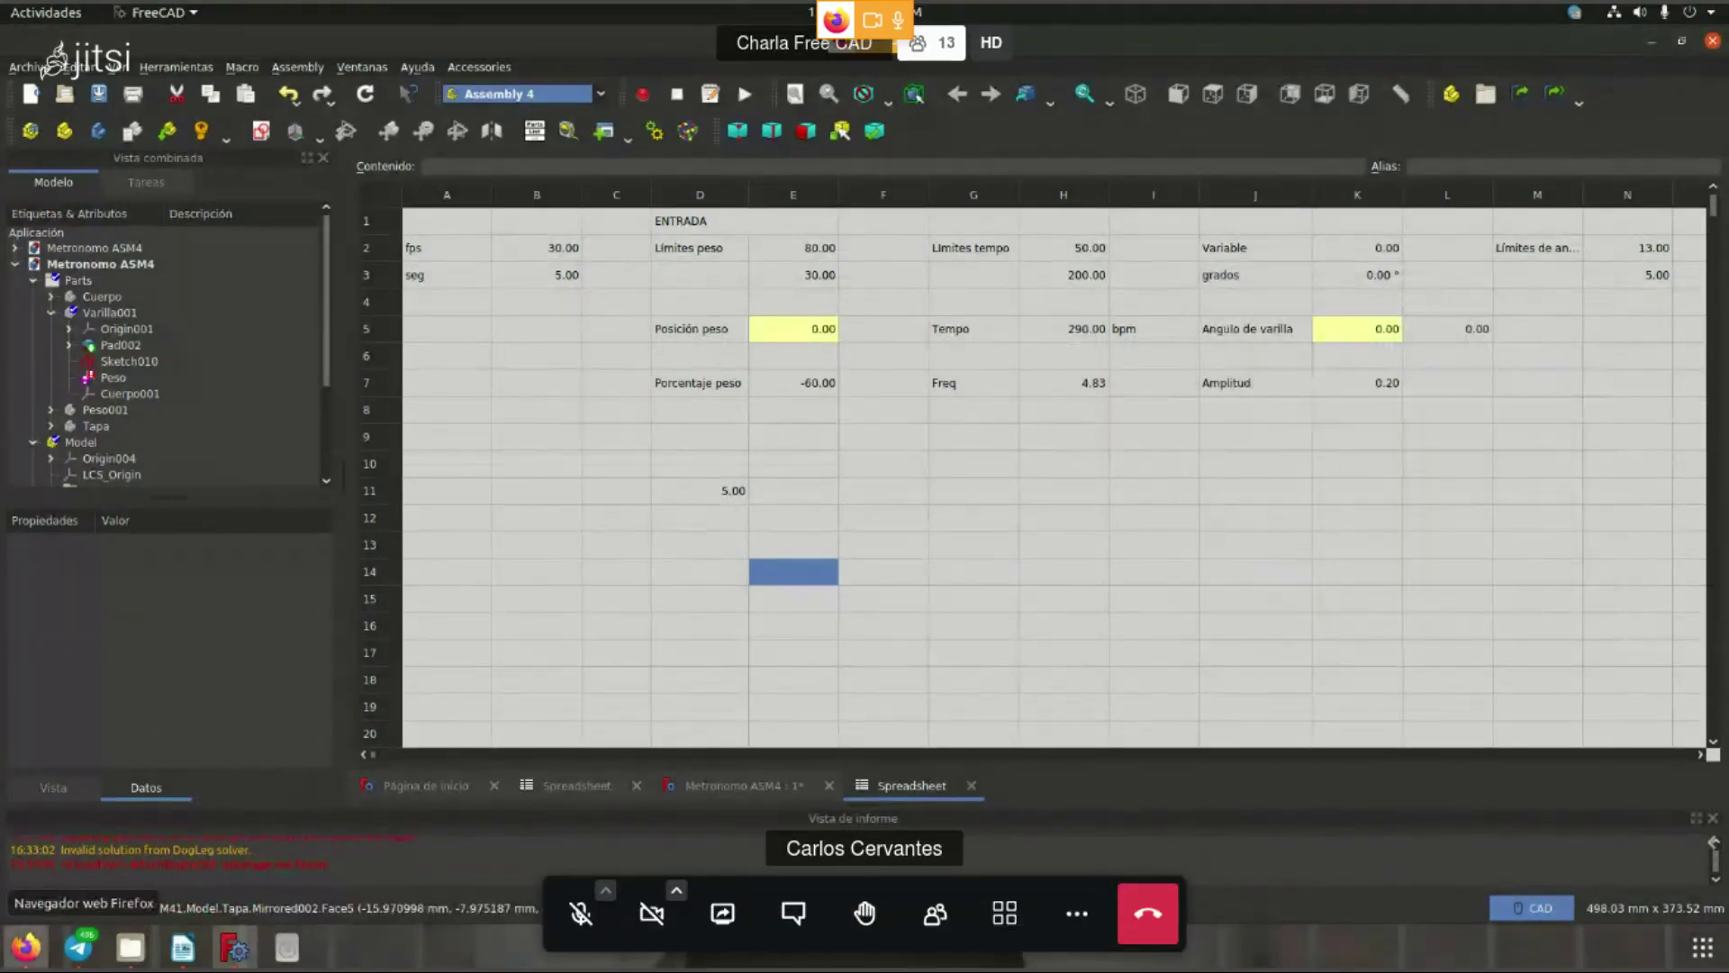
{"action": "left_click", "coordinate": [25, 947]}
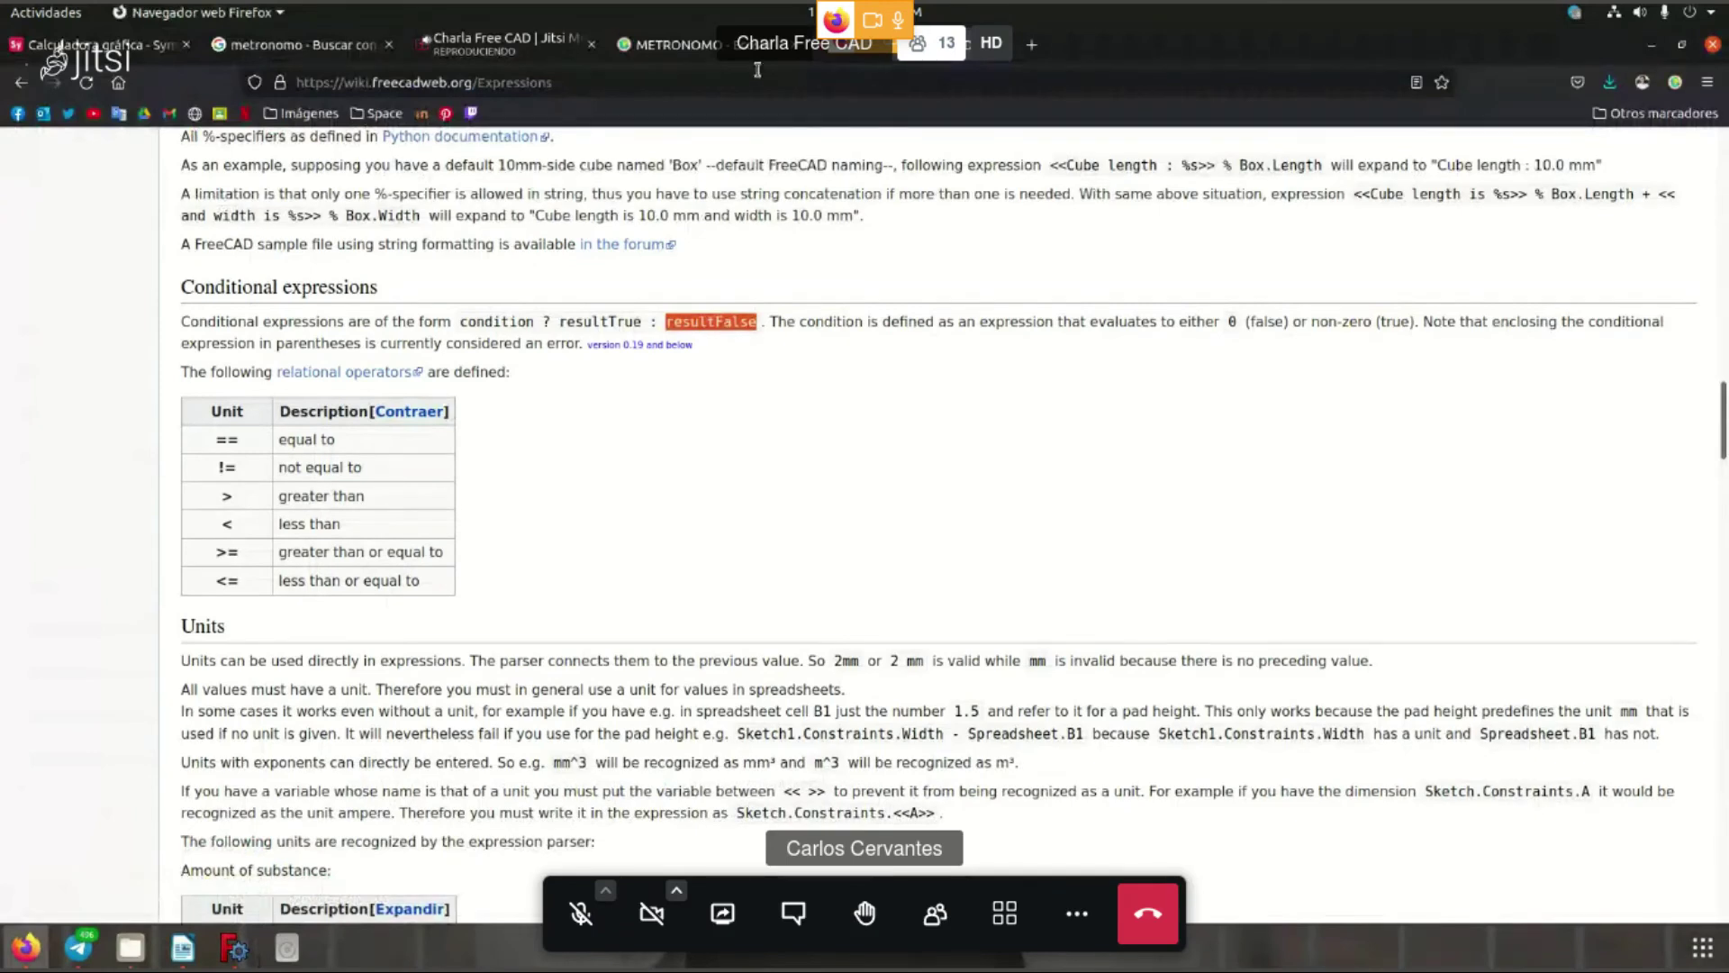
{"action": "left_click", "coordinate": [493, 47]}
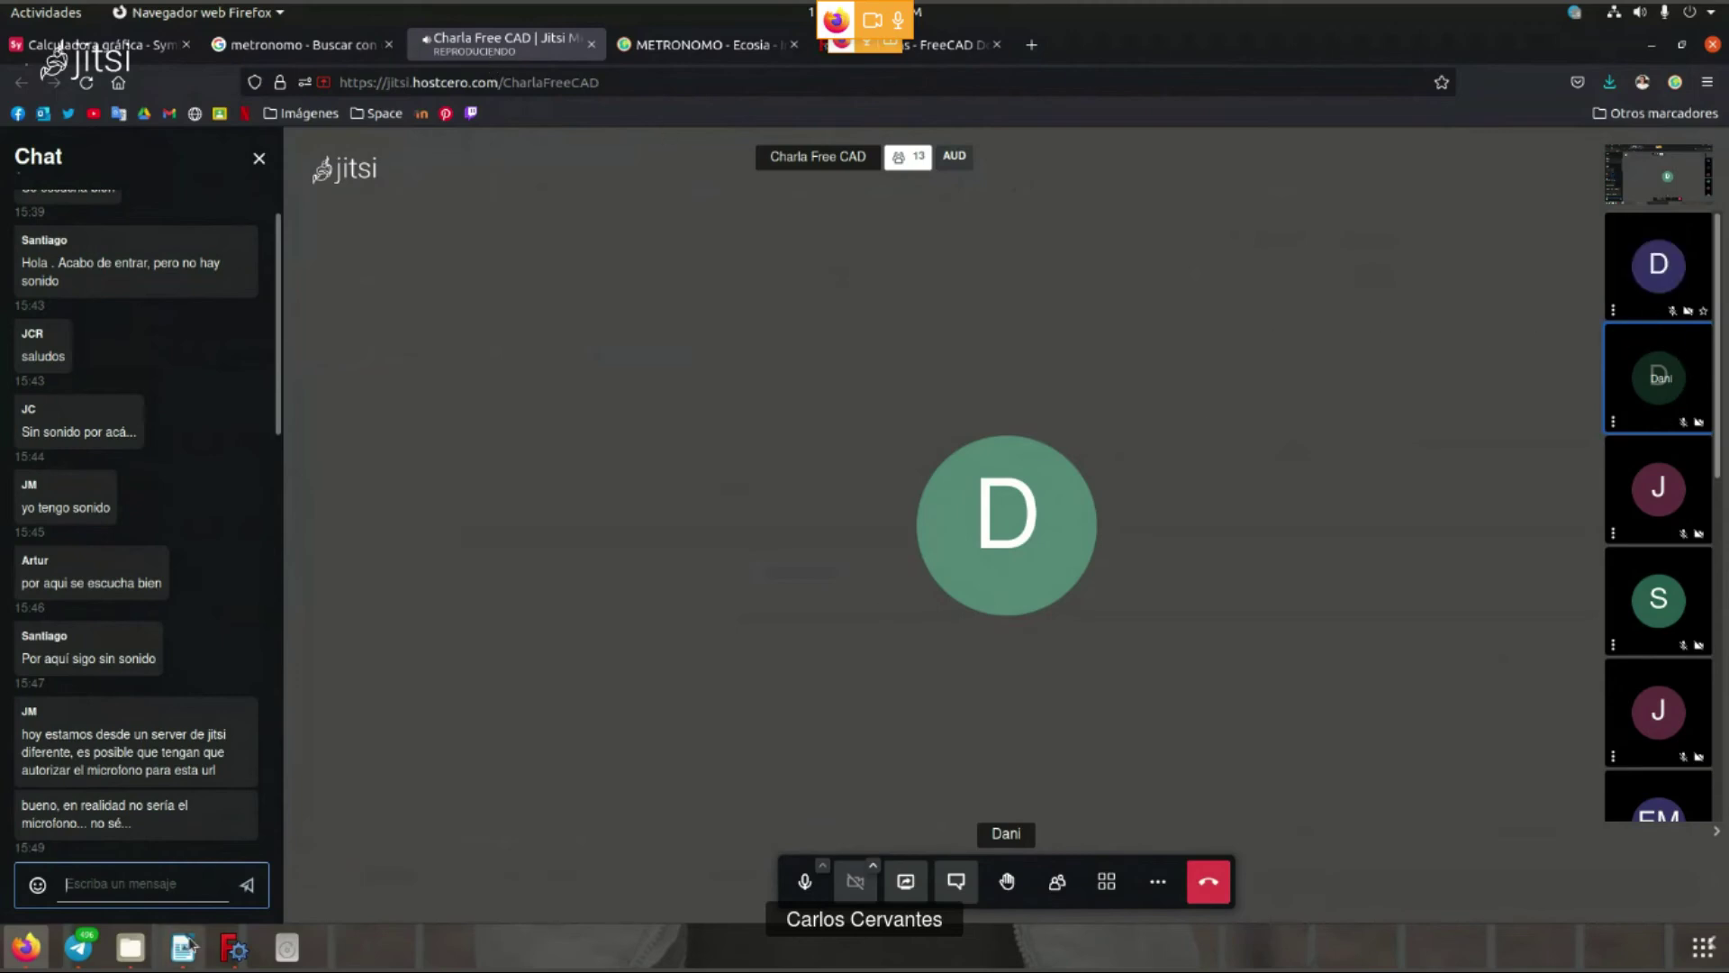
{"action": "left_click", "coordinate": [231, 949]}
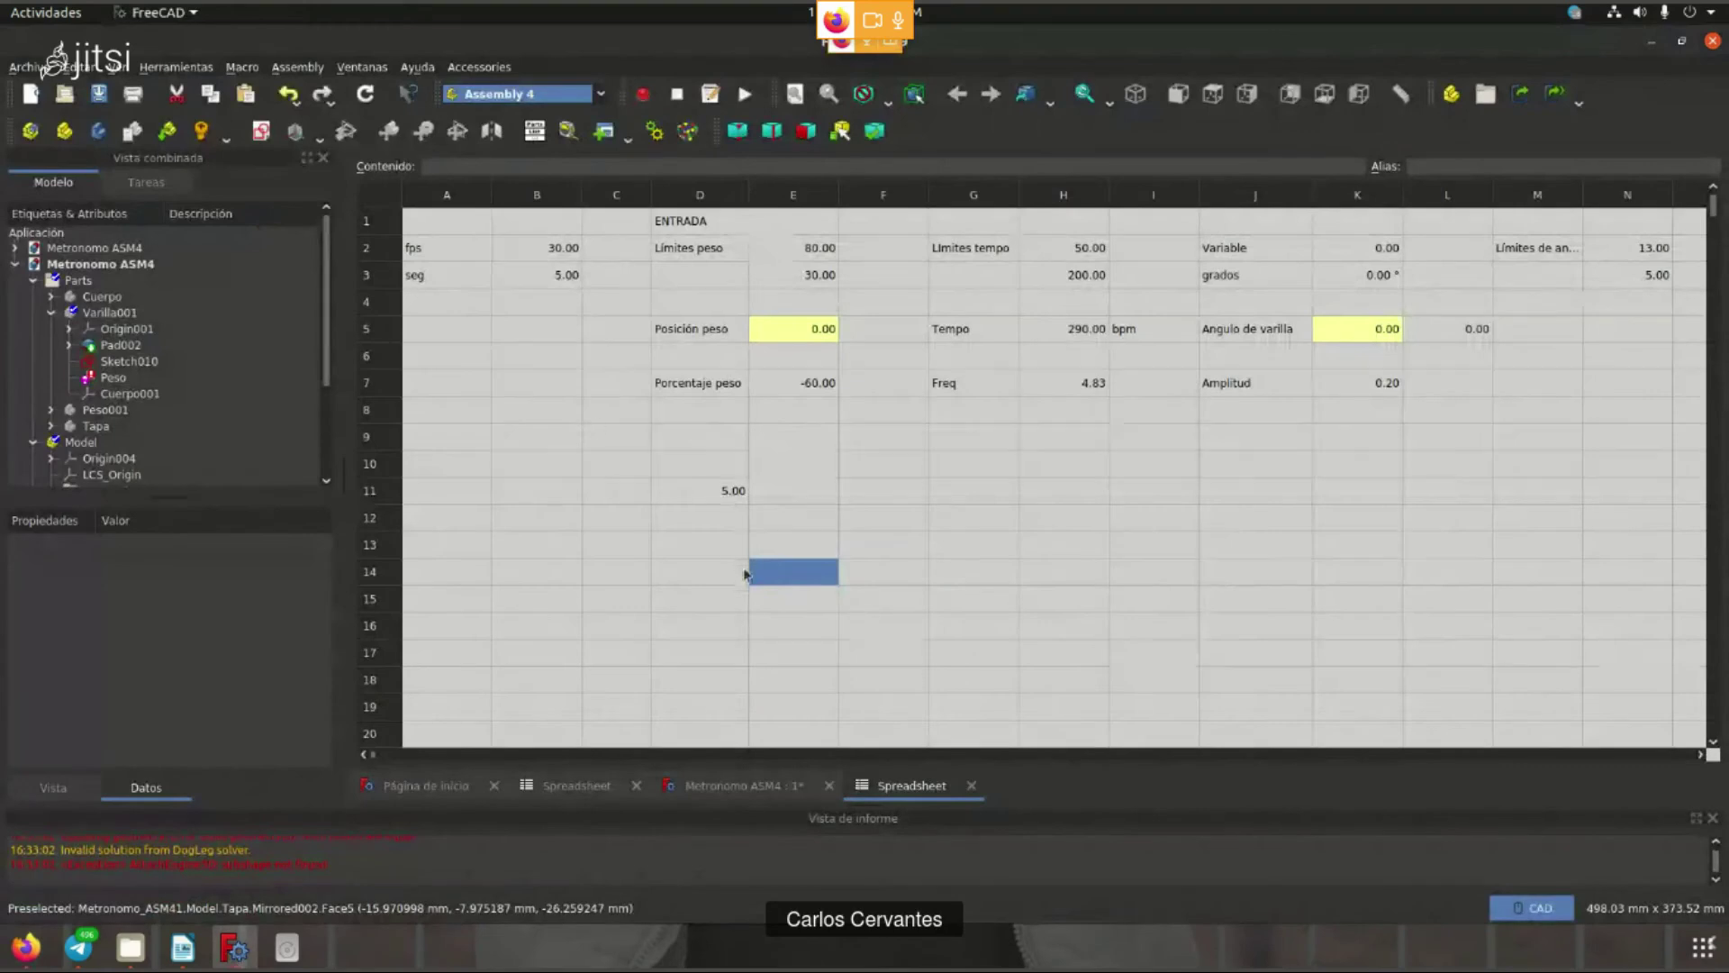
- Inspect the formulas in D11, E7 (percentage) and H5 (tempo) without changing them
{"action": "left_click_drag", "start_coordinate": [477, 230], "coordinate": [1357, 626]}
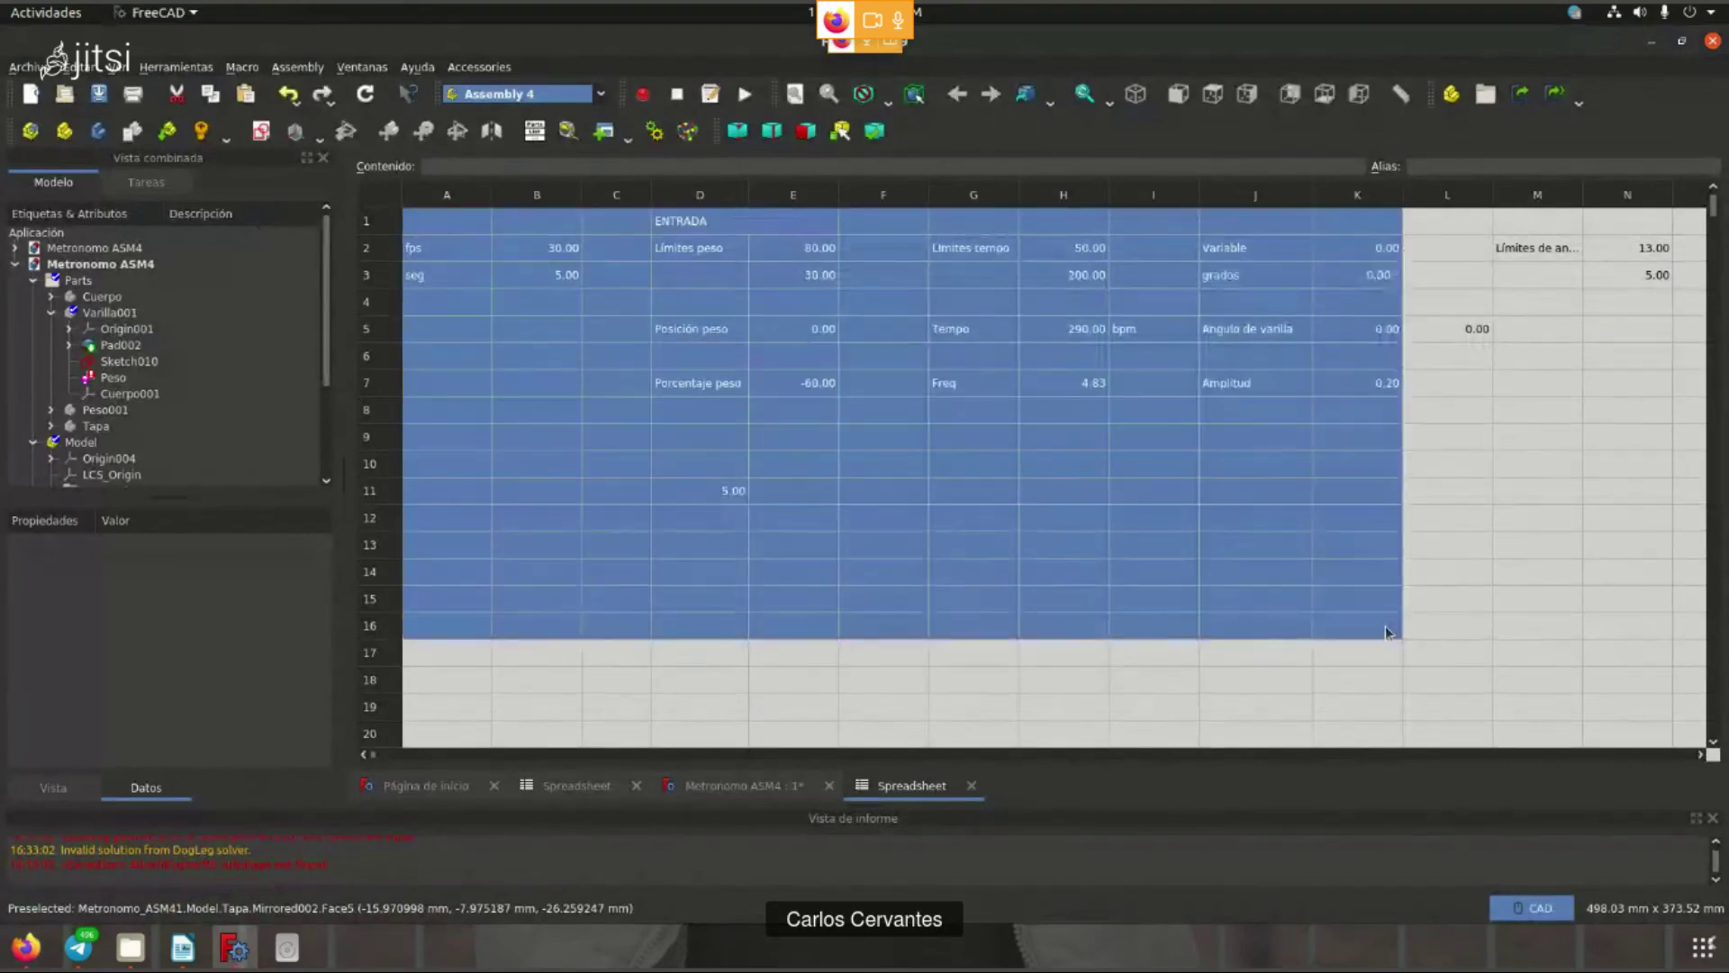
{"action": "left_click", "coordinate": [1357, 625]}
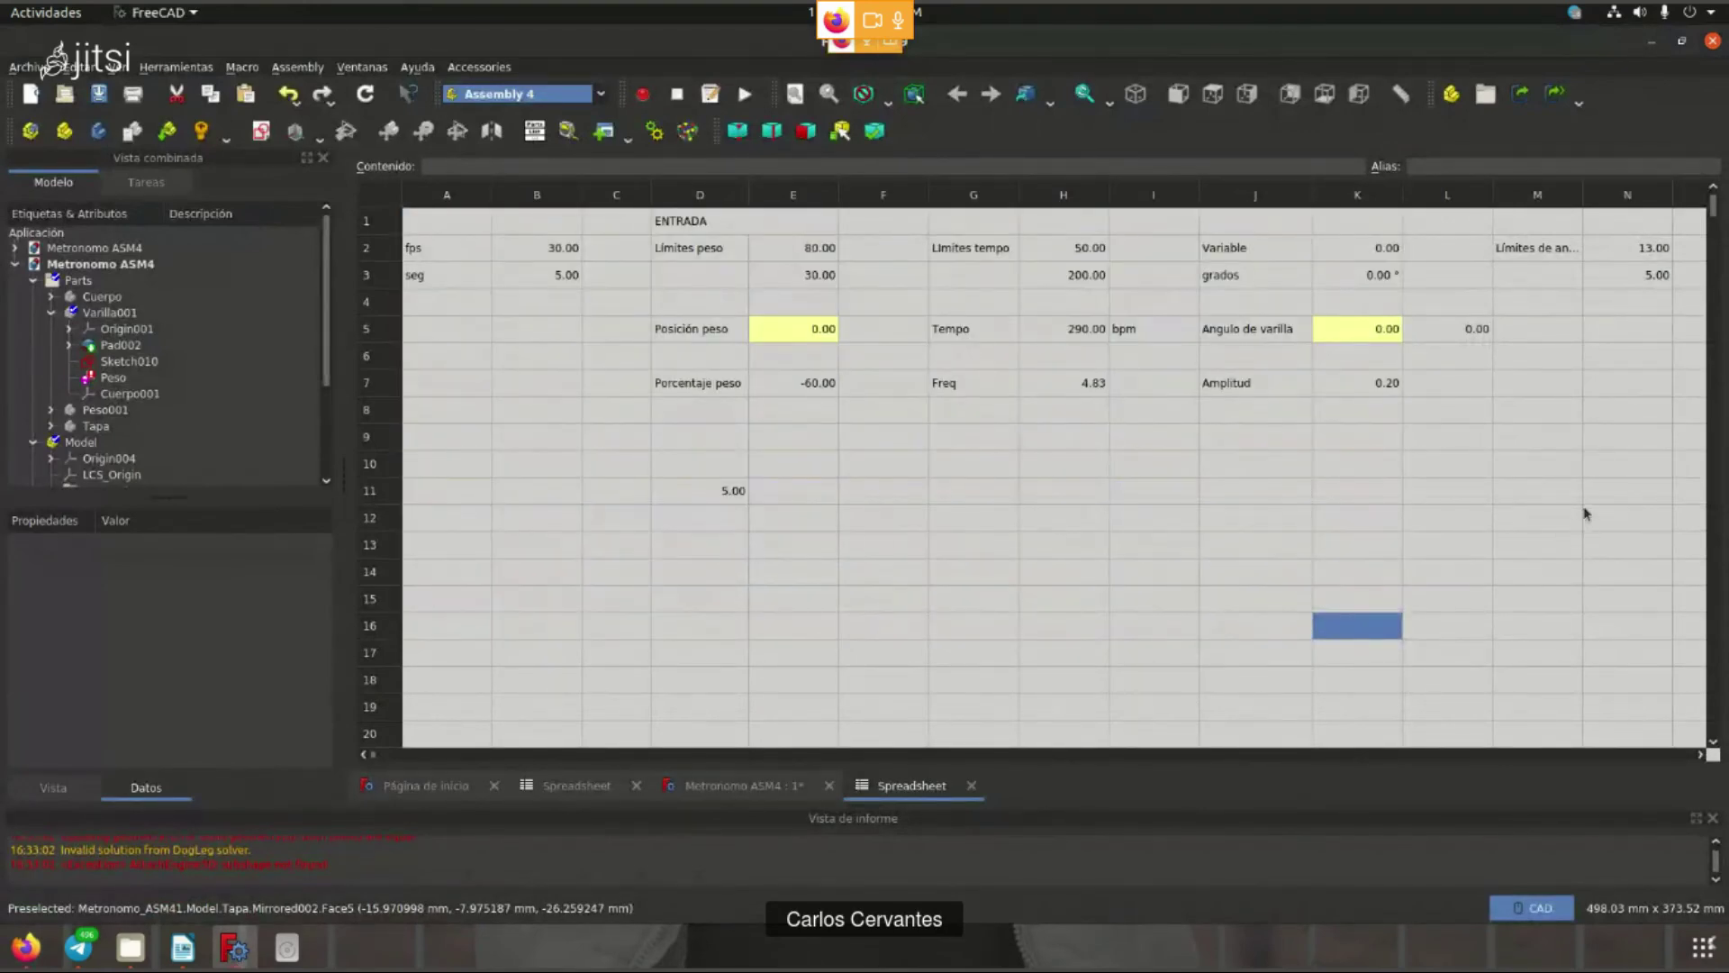
{"action": "left_click_drag", "start_coordinate": [1622, 493], "coordinate": [455, 245]}
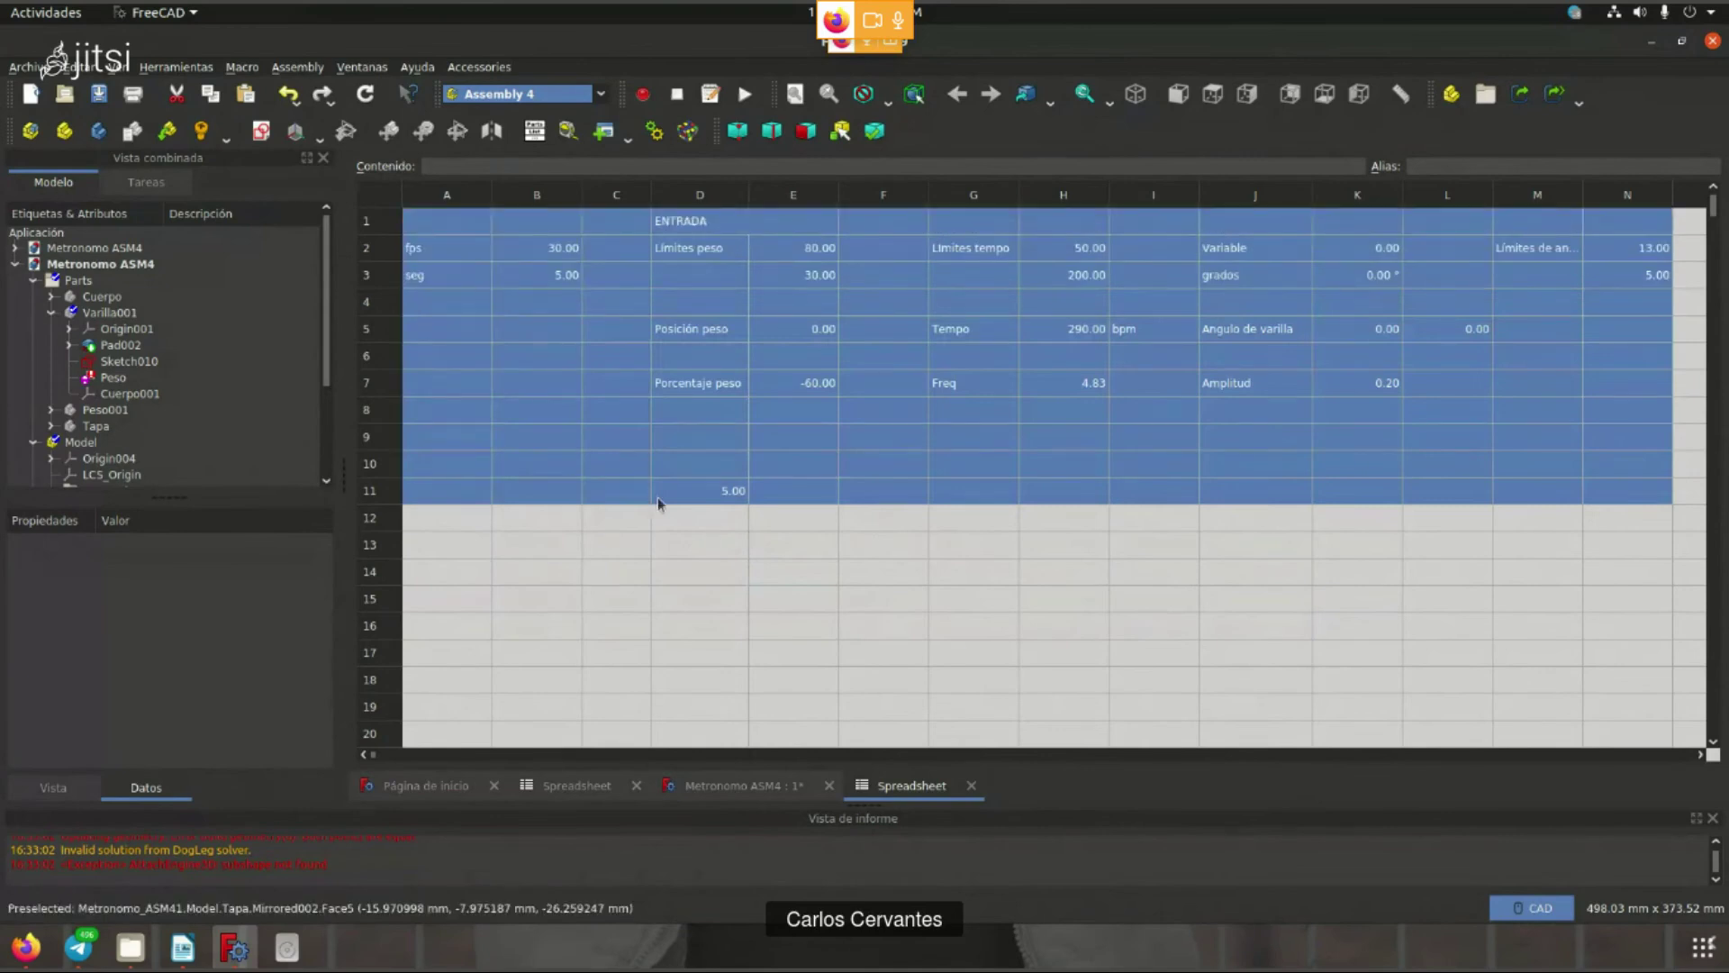
{"action": "left_click", "coordinate": [694, 463]}
{"action": "left_click", "coordinate": [703, 494]}
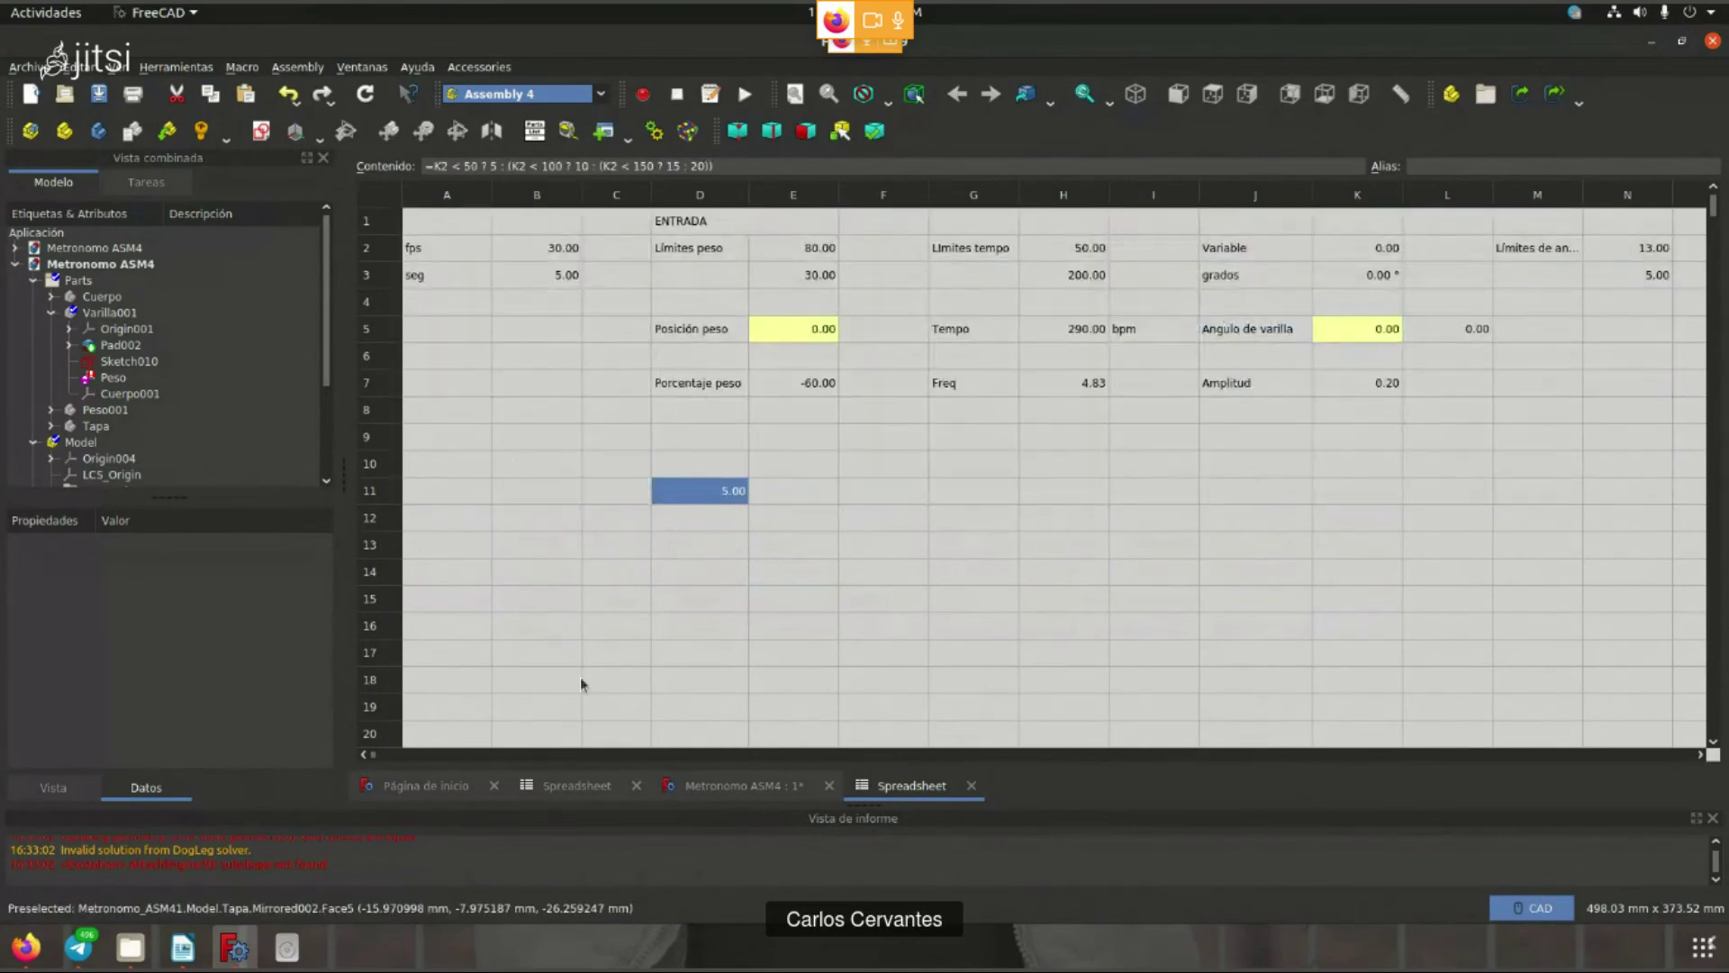
{"action": "key", "text": "Down"}
{"action": "key", "text": "Right"}
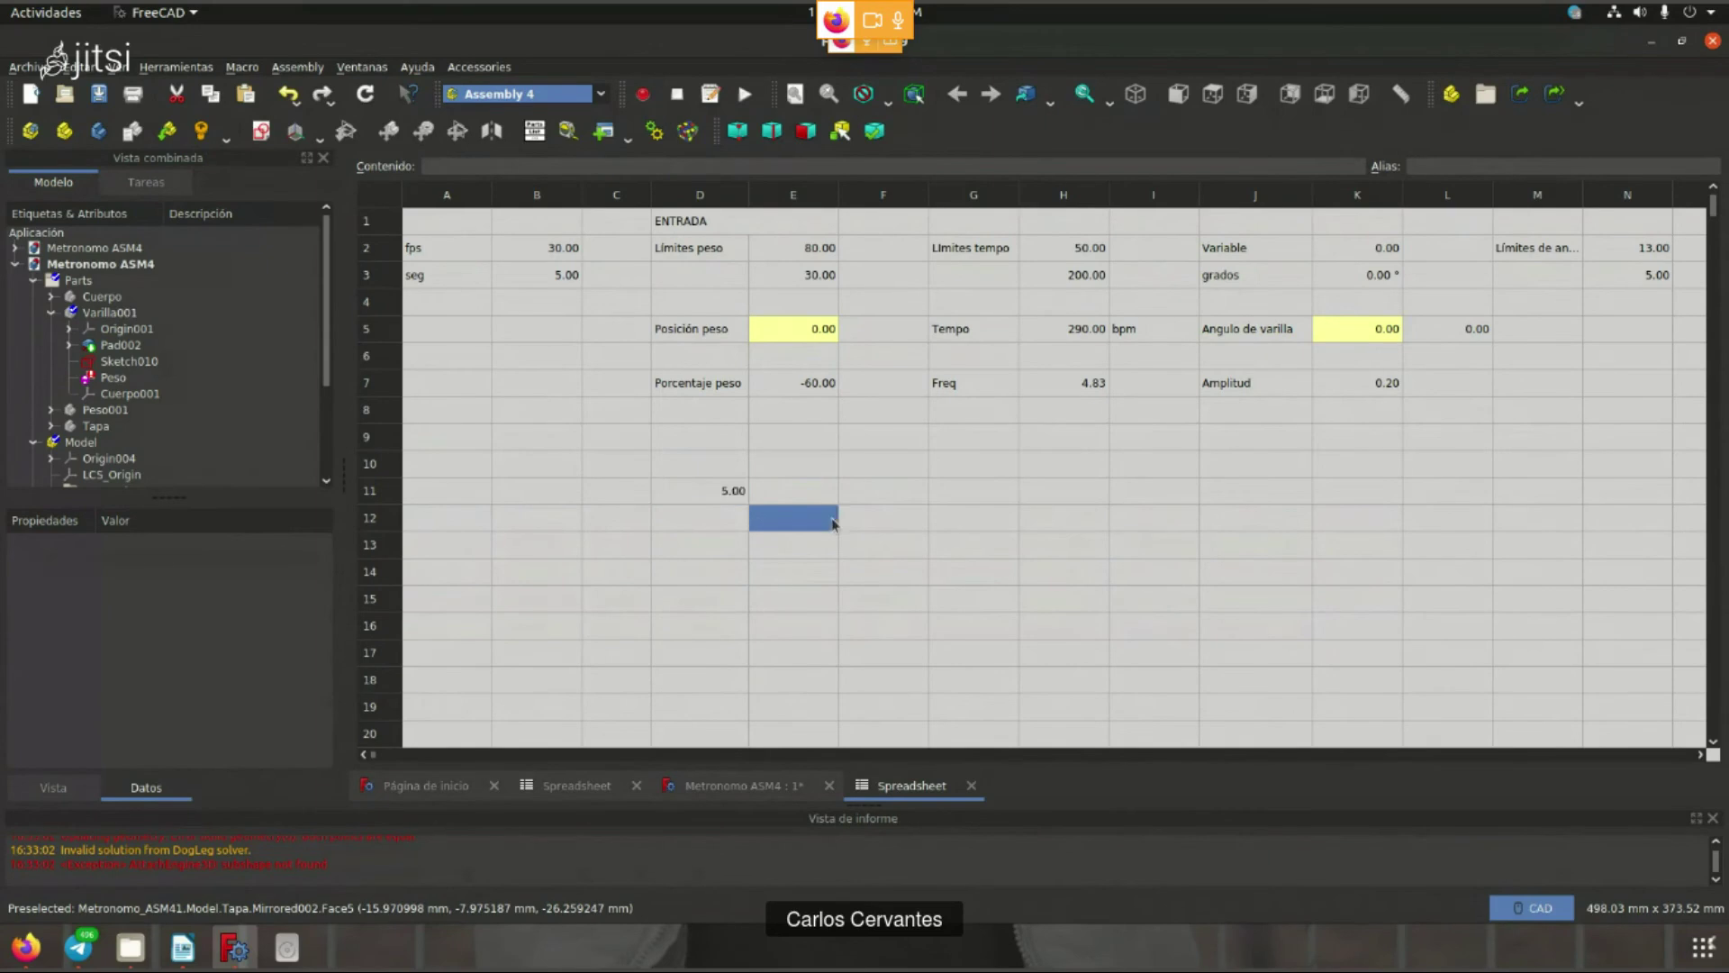
{"action": "key", "text": "Up"}
{"action": "key", "text": "Up"}
{"action": "key", "text": "Up"}
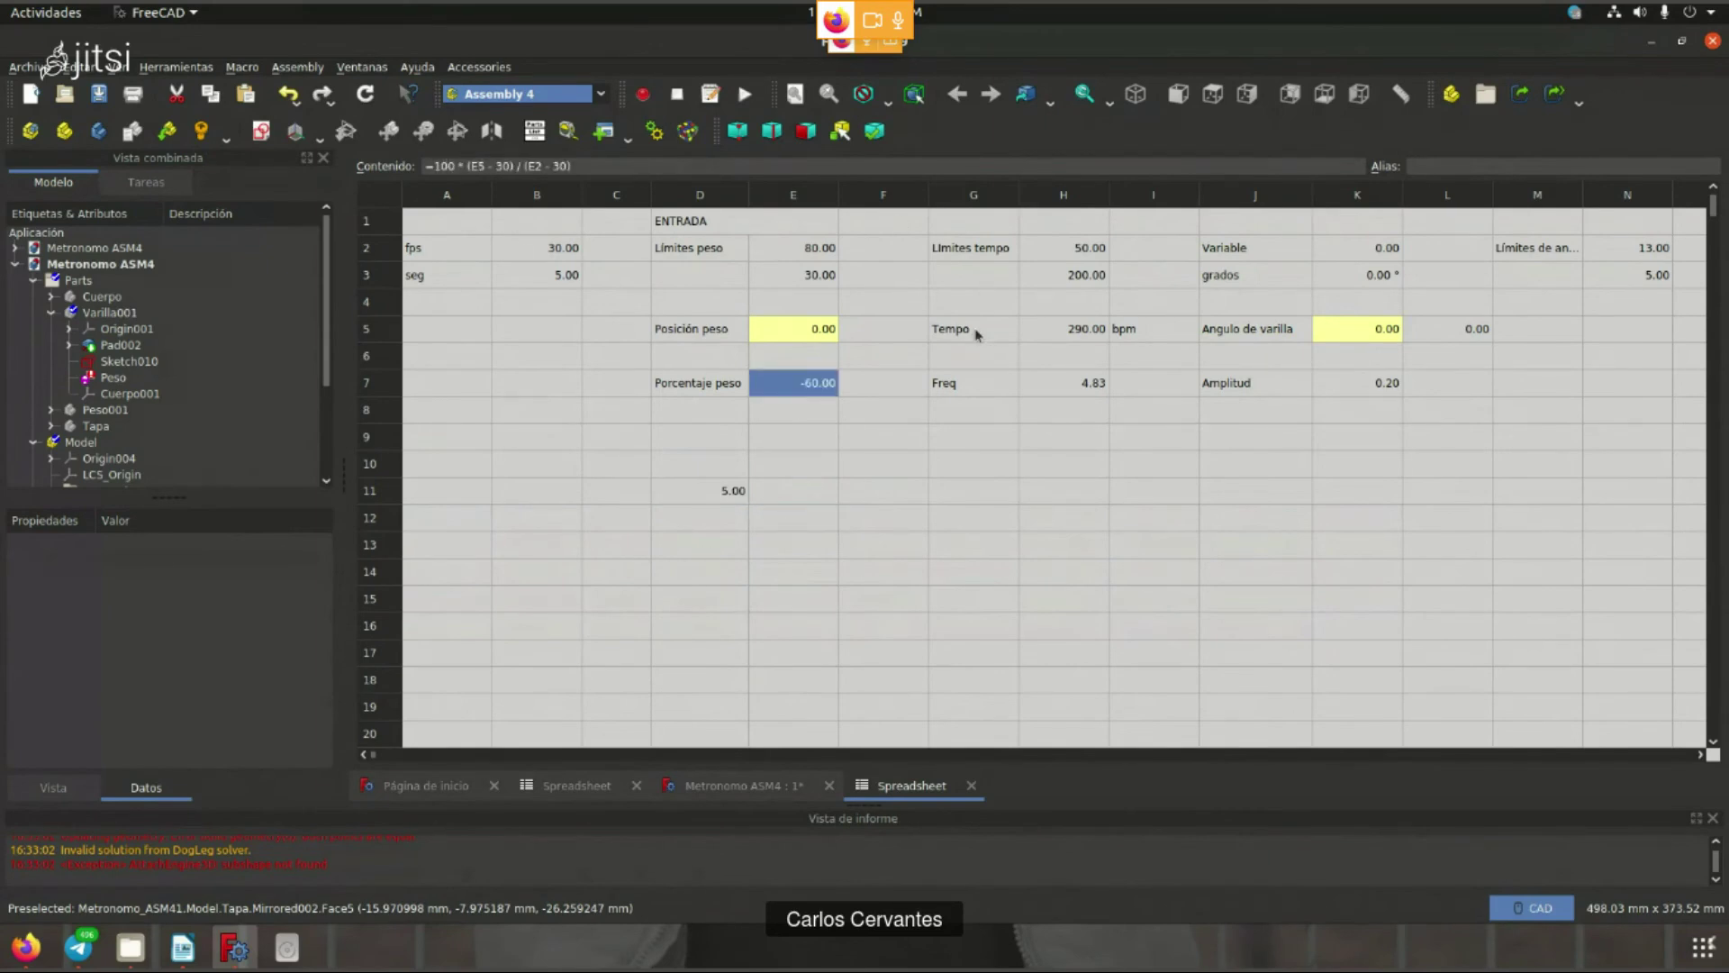
{"action": "left_click", "coordinate": [1066, 332]}
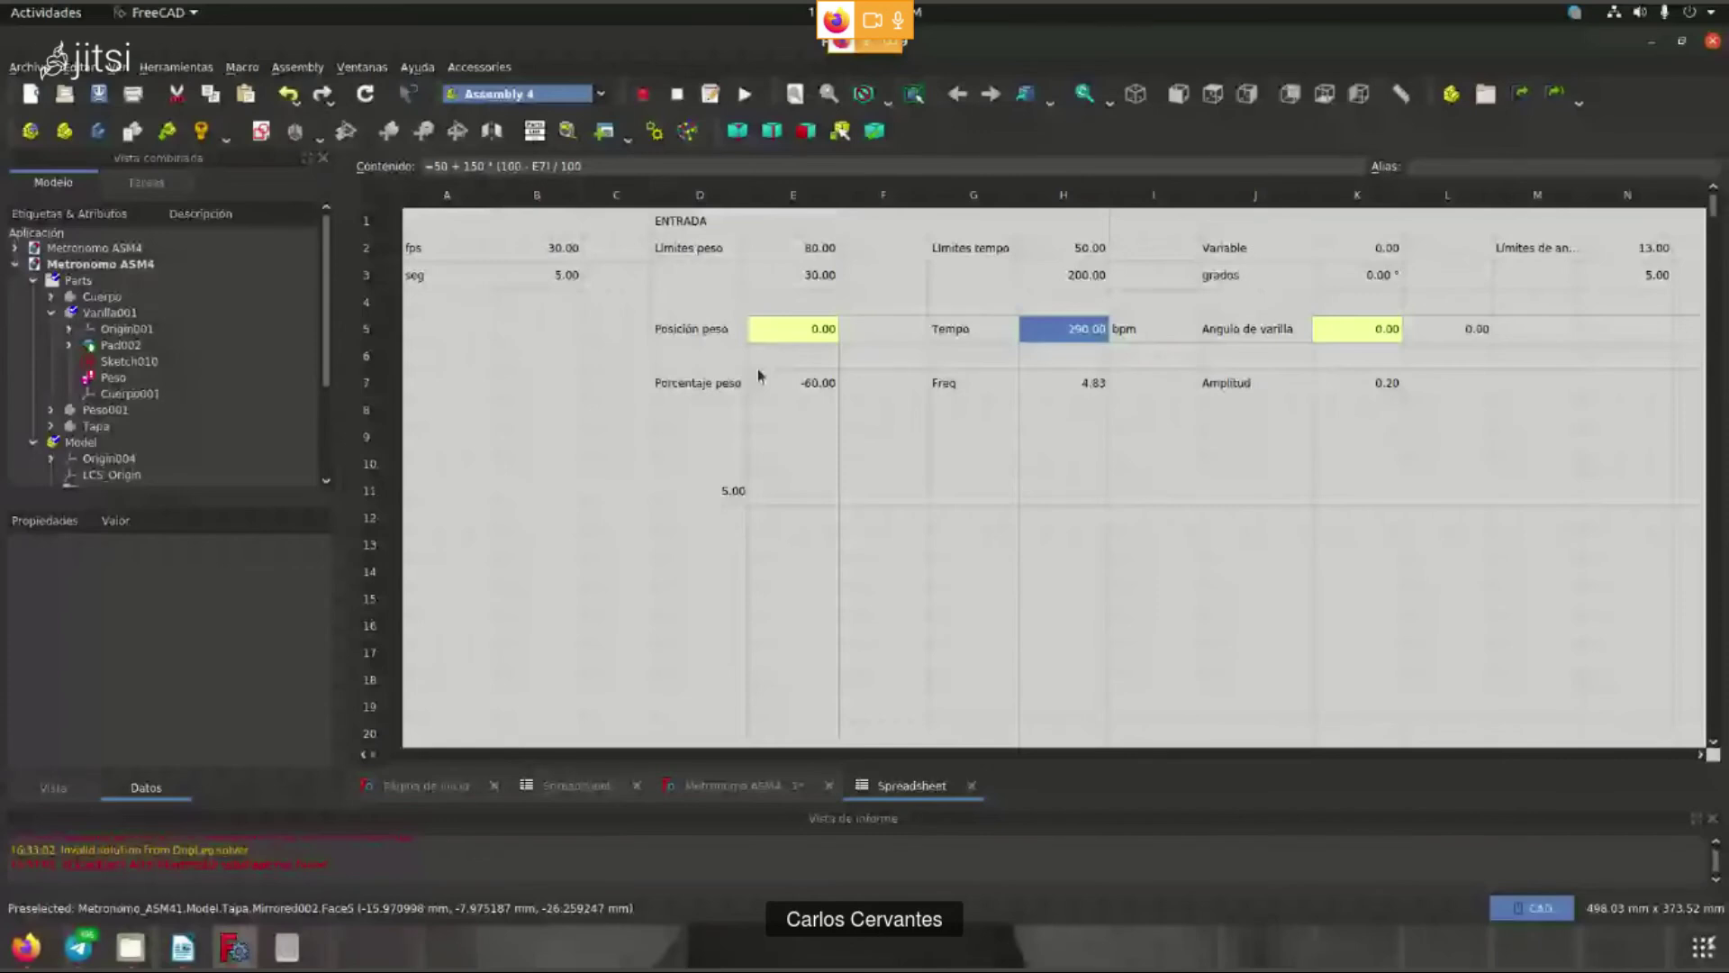
- Check the Posición peso cell E5, then bring up the Metronomo ASM4 view and the Jitsi meeting
{"action": "left_click_drag", "start_coordinate": [447, 221], "coordinate": [1617, 463]}
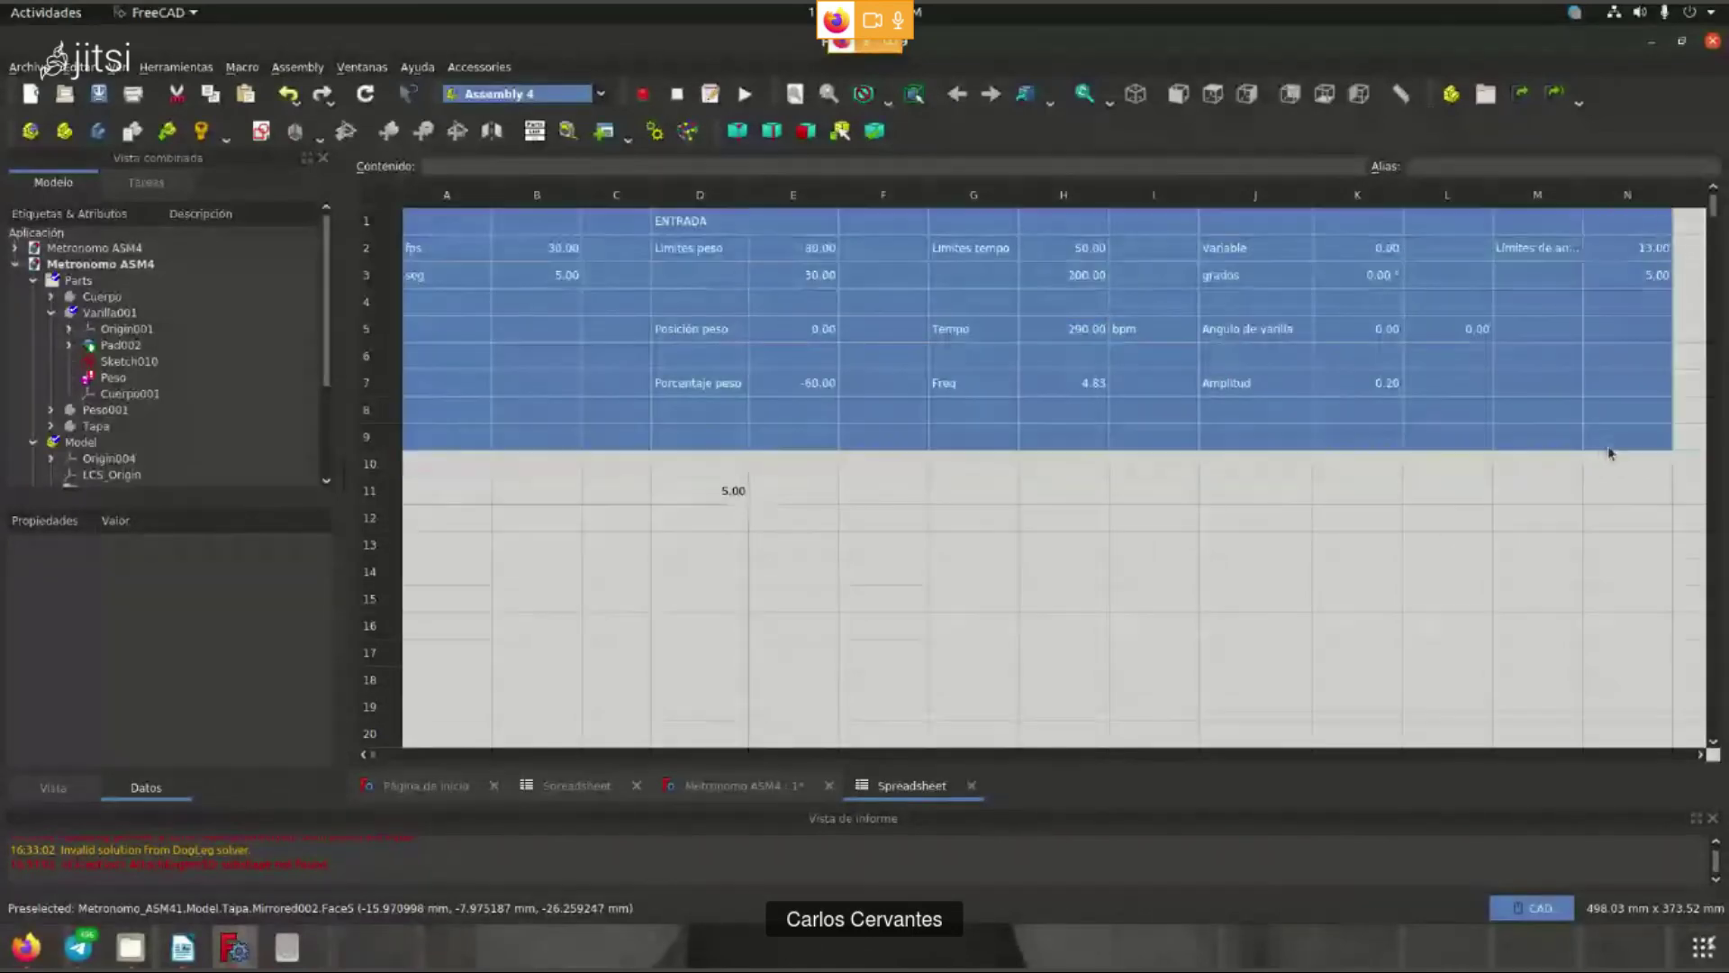
{"action": "left_click", "coordinate": [1622, 463]}
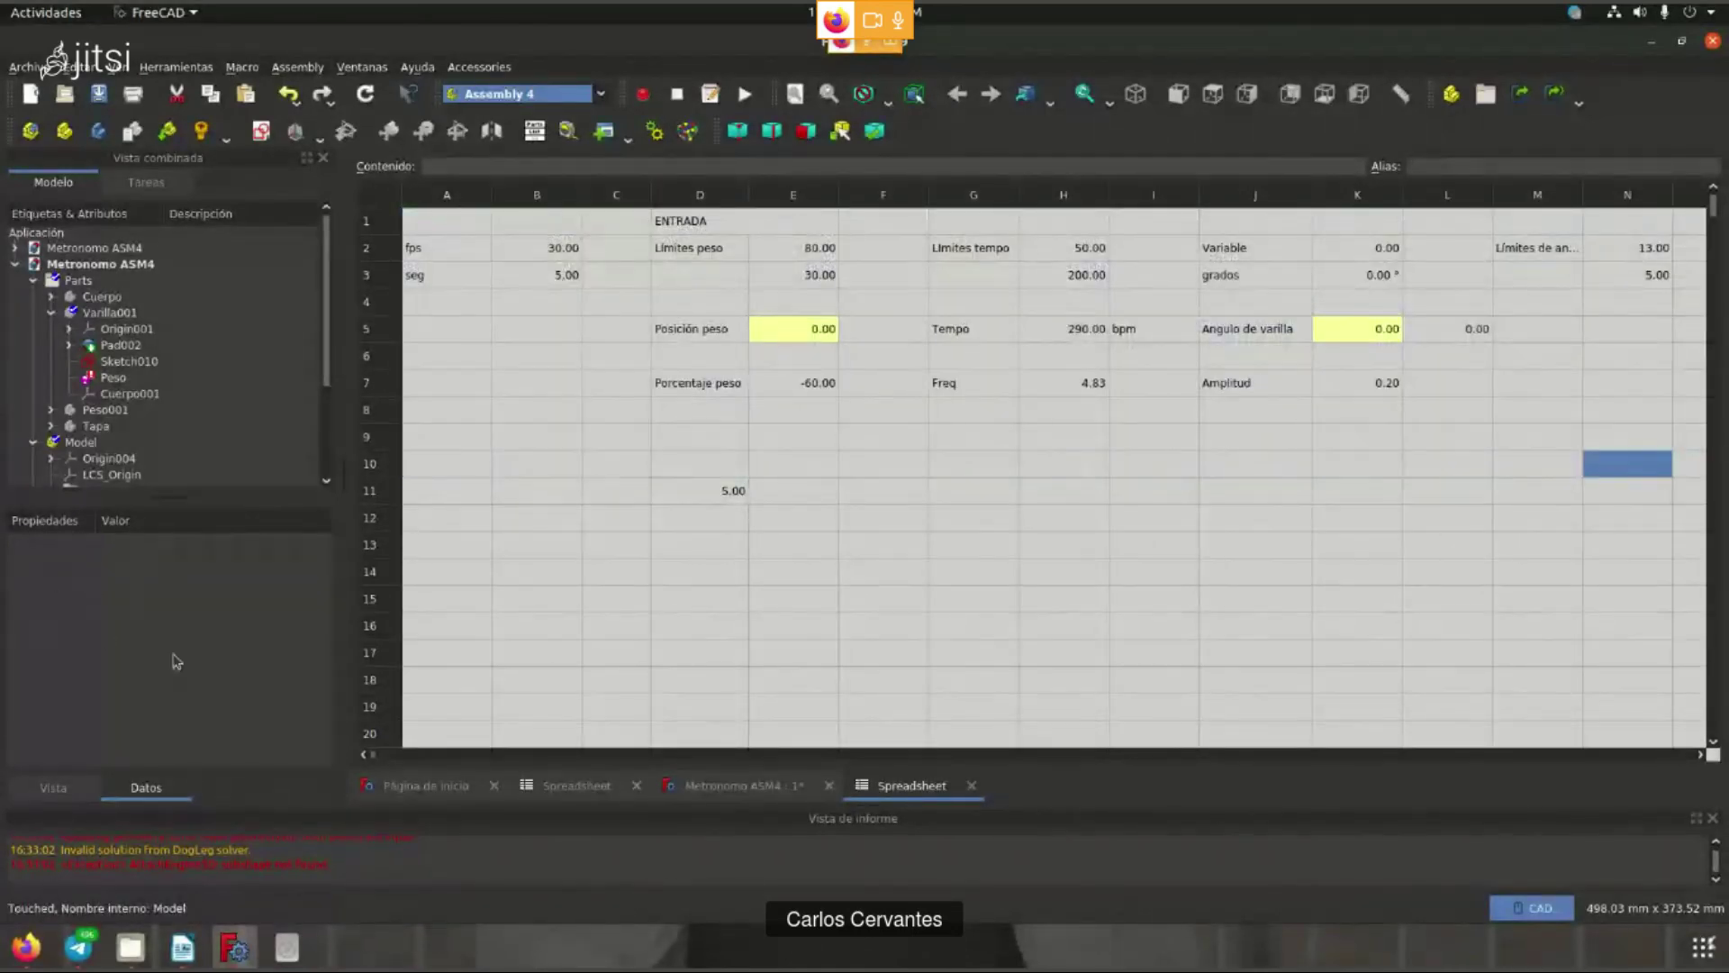
{"action": "left_click", "coordinate": [673, 358]}
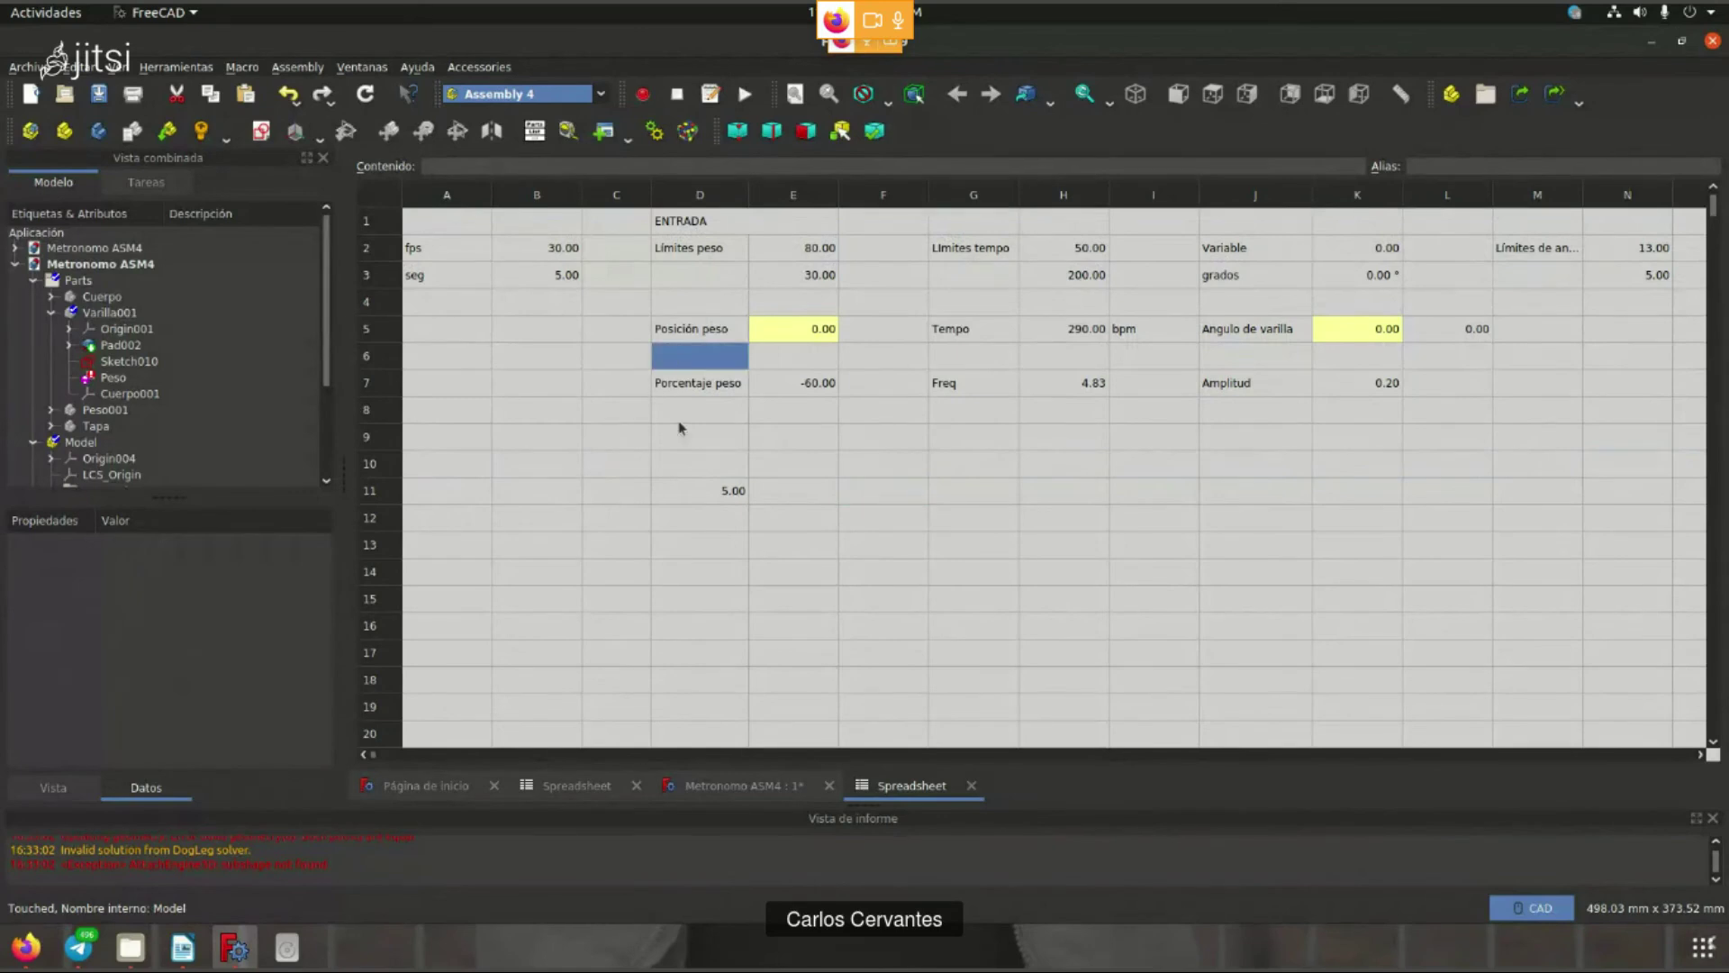
{"action": "key", "text": "Right"}
{"action": "left_click", "coordinate": [820, 364]}
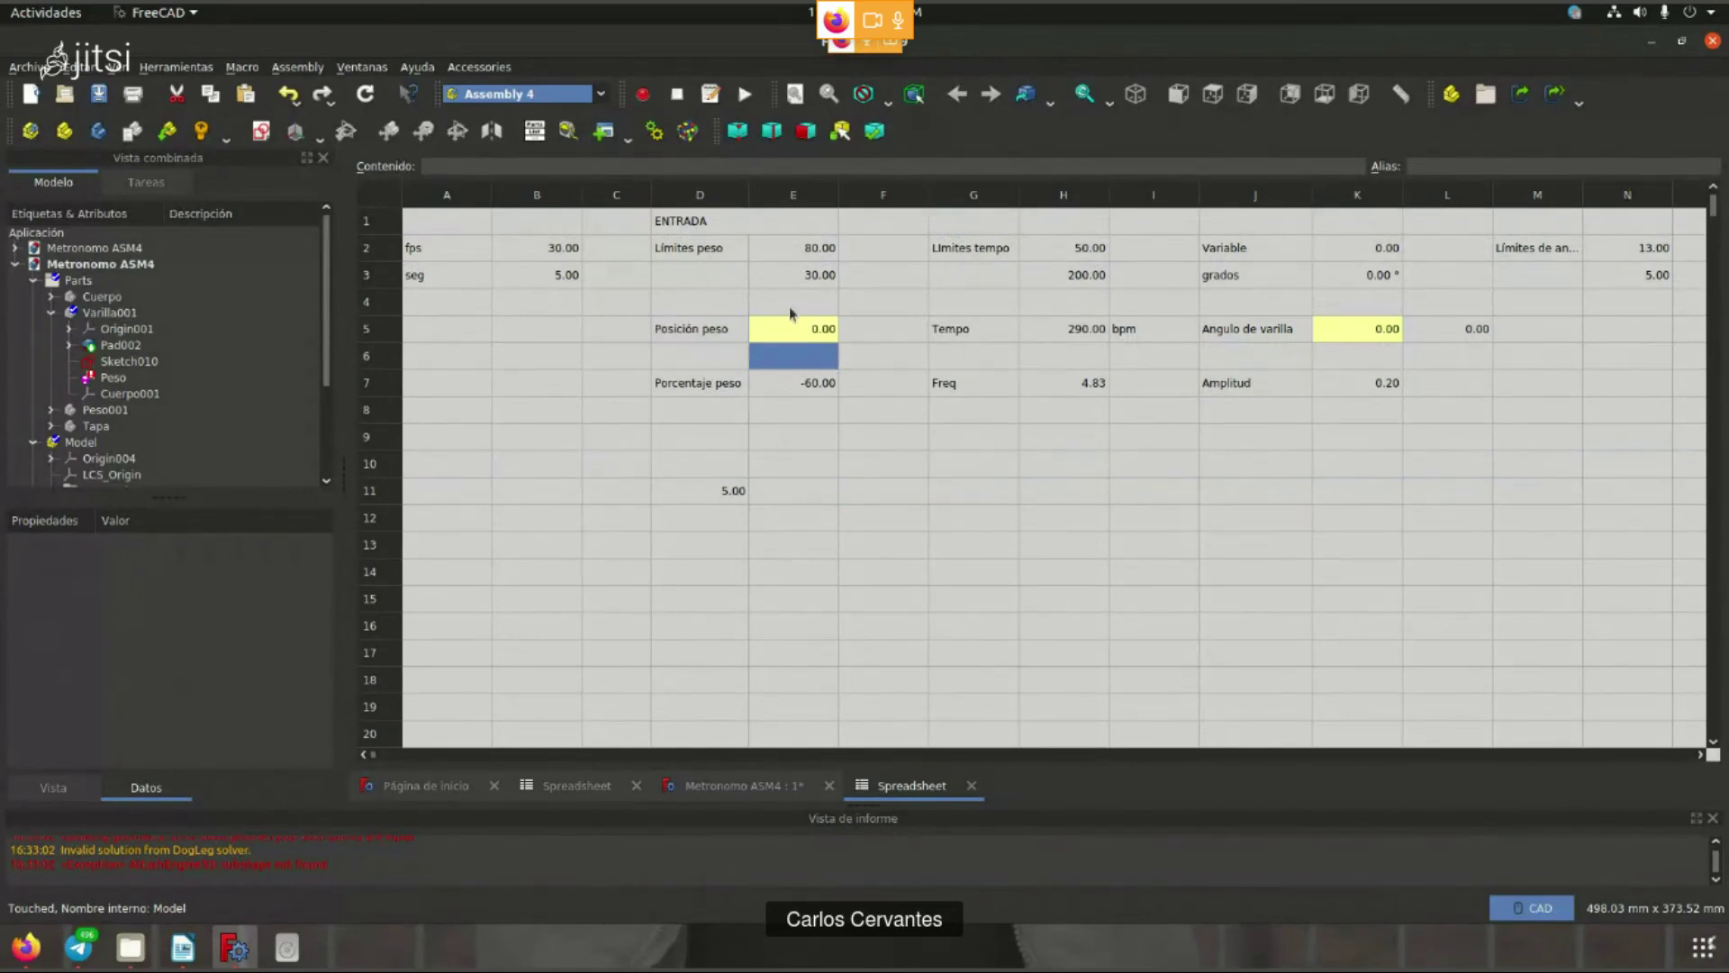
{"action": "left_click", "coordinate": [782, 627]}
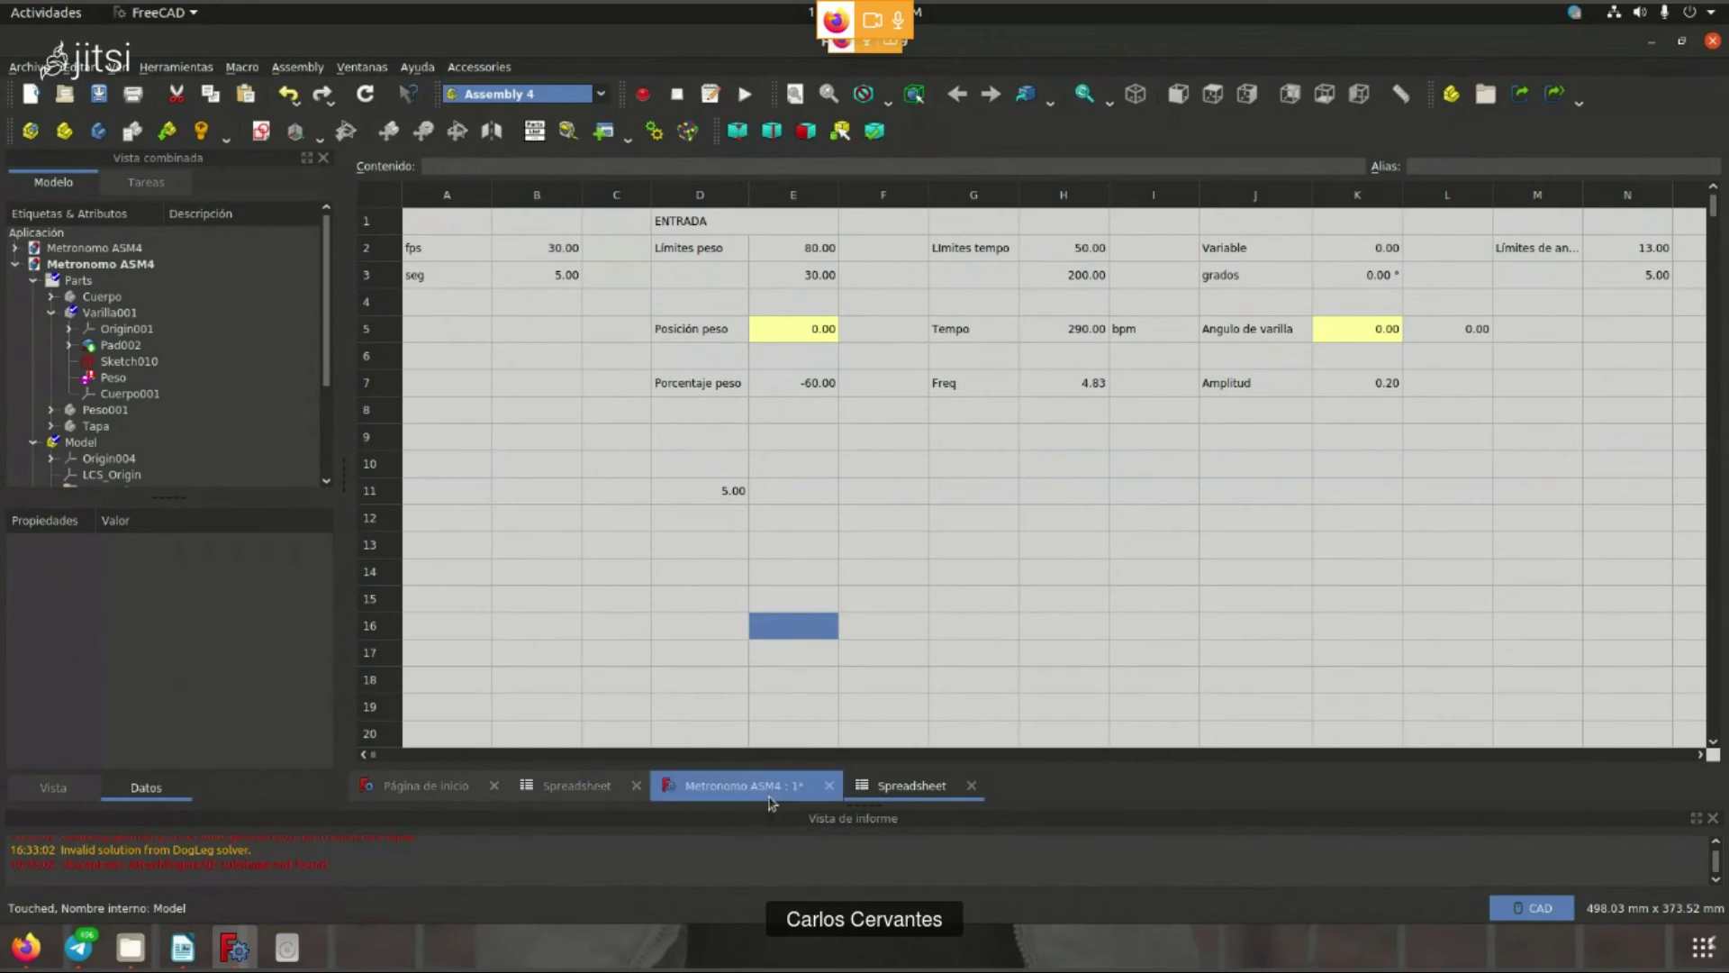
{"action": "left_click", "coordinate": [734, 785]}
{"action": "key", "text": "alt+Tab"}
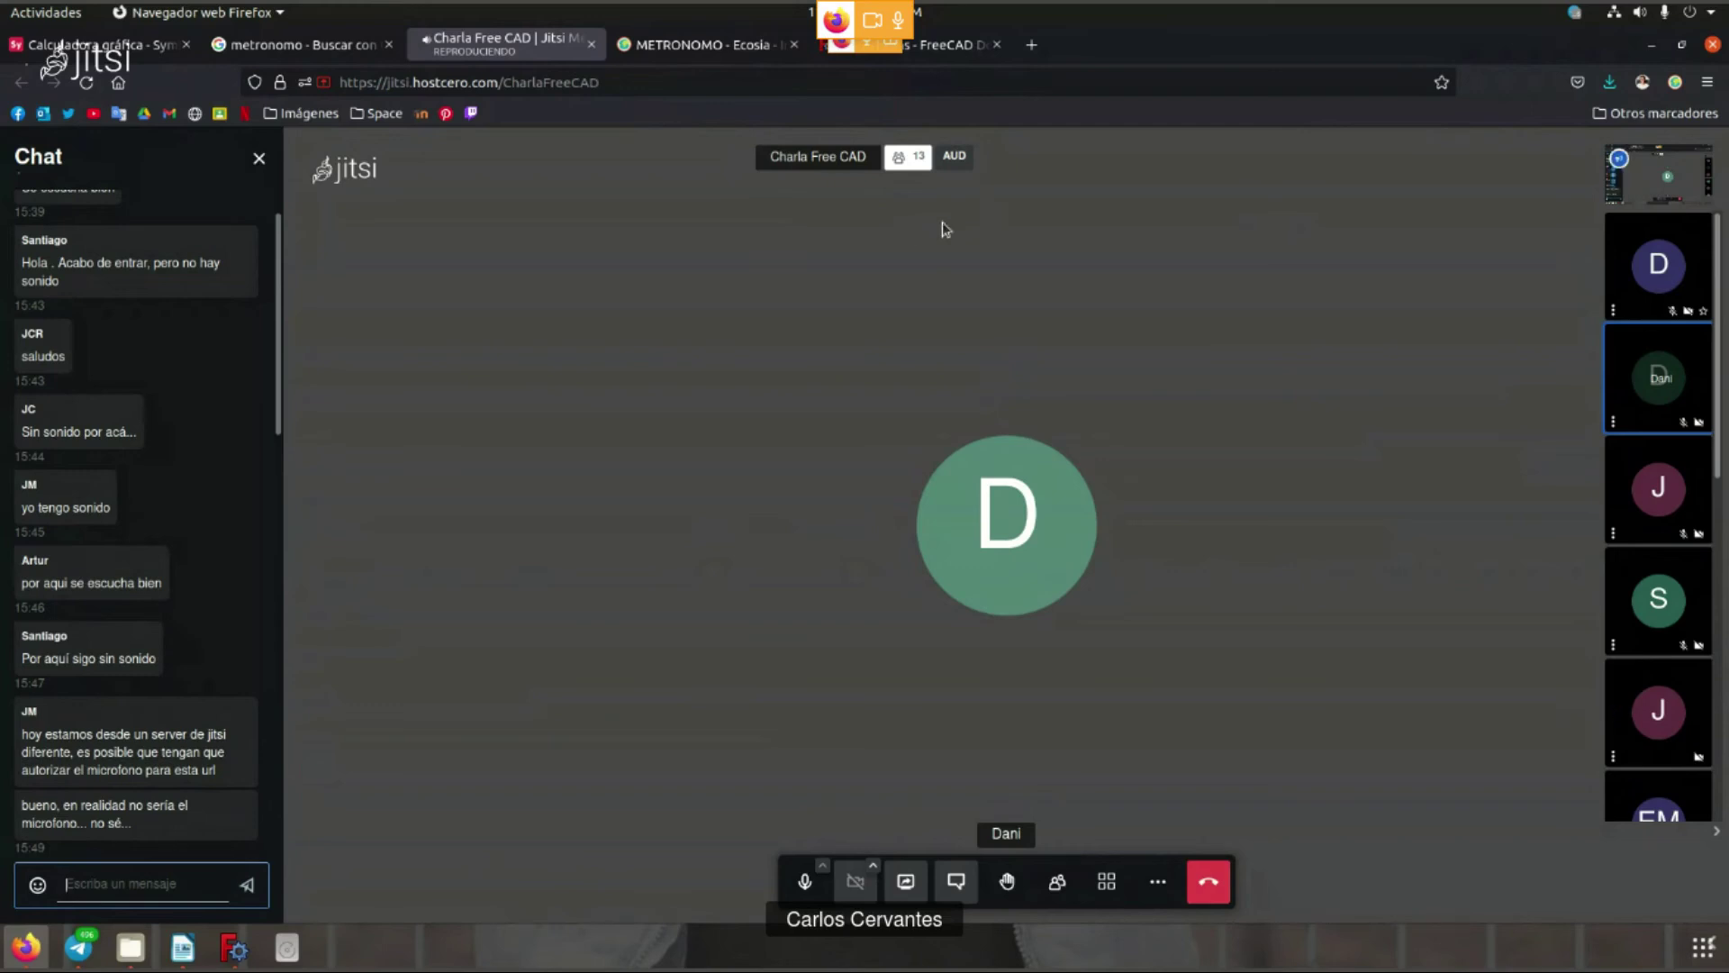
- Back in the FreeCAD spreadsheet, check D11's formula and the K2 Variable value
{"action": "left_click", "coordinate": [225, 941]}
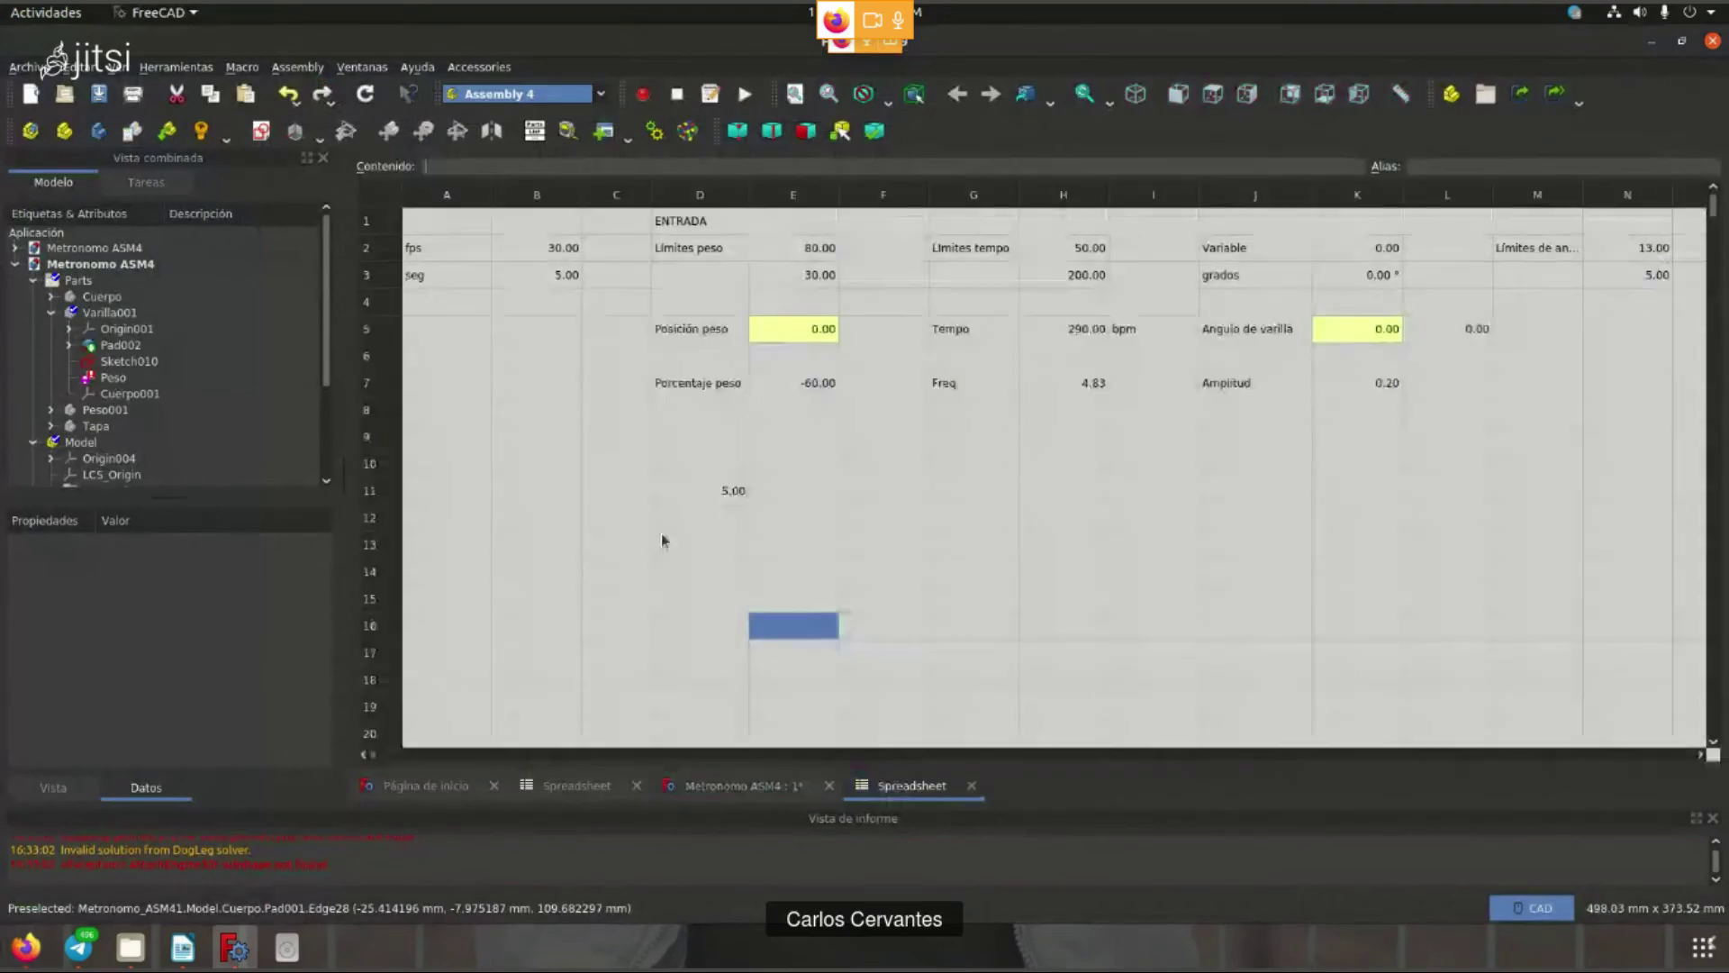
{"action": "left_click", "coordinate": [911, 786]}
{"action": "left_click_drag", "start_coordinate": [427, 166], "coordinate": [721, 167]}
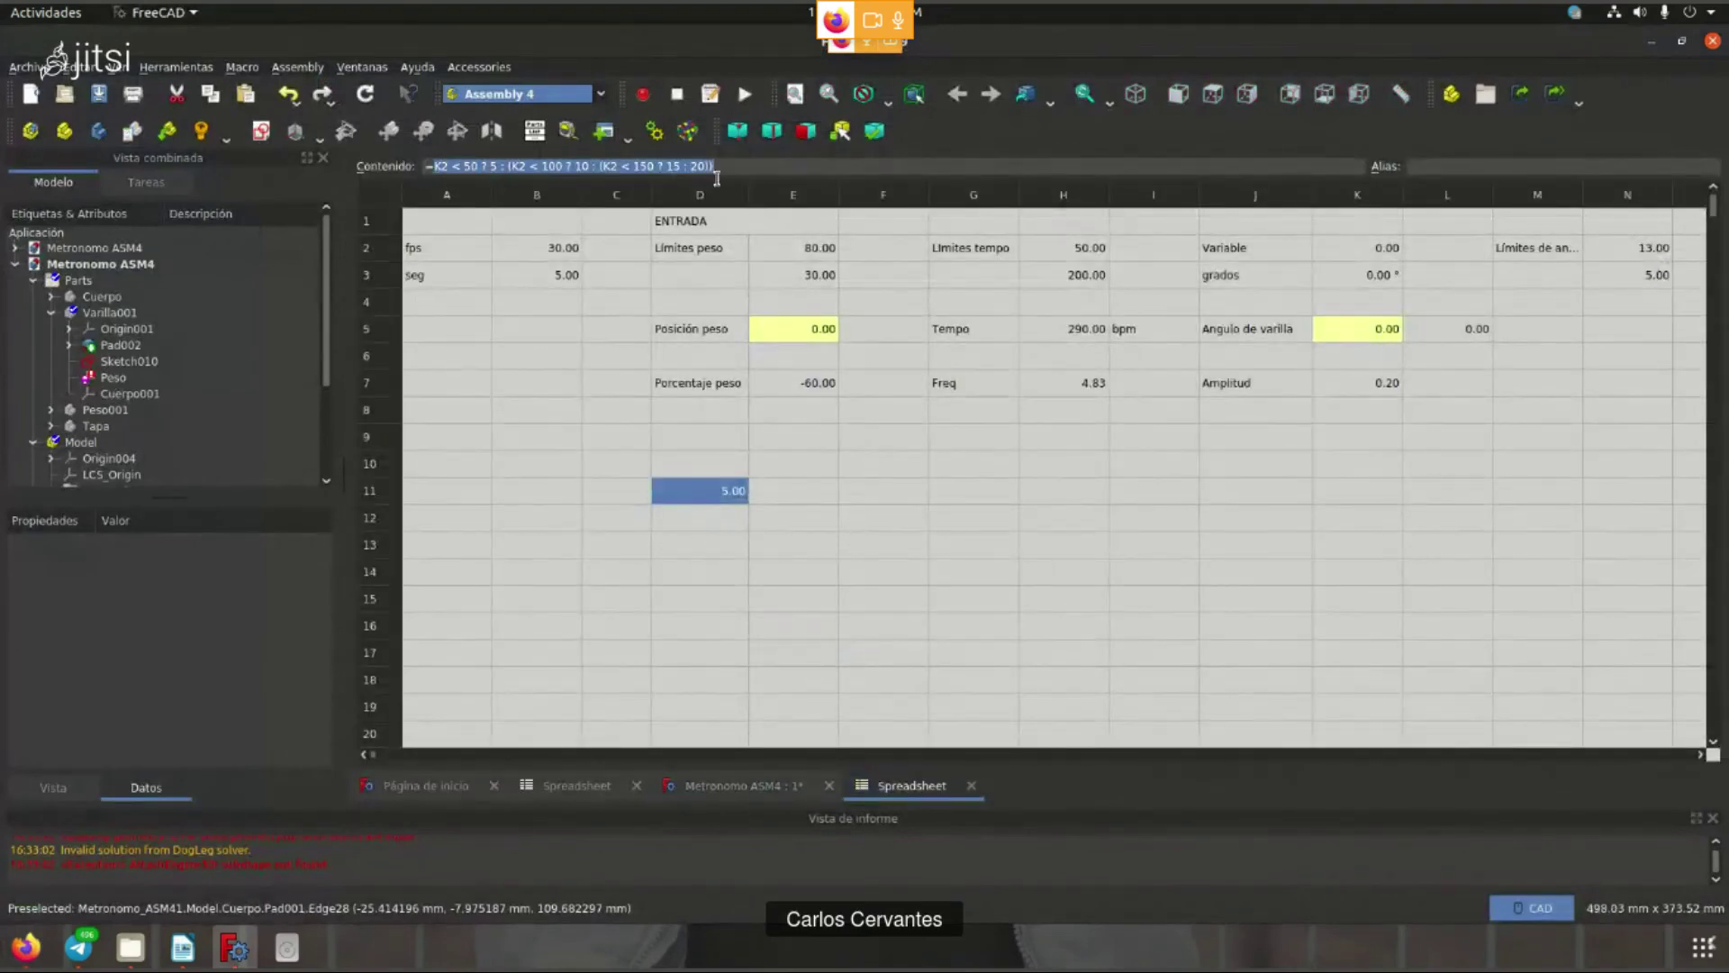
{"action": "left_click", "coordinate": [984, 515]}
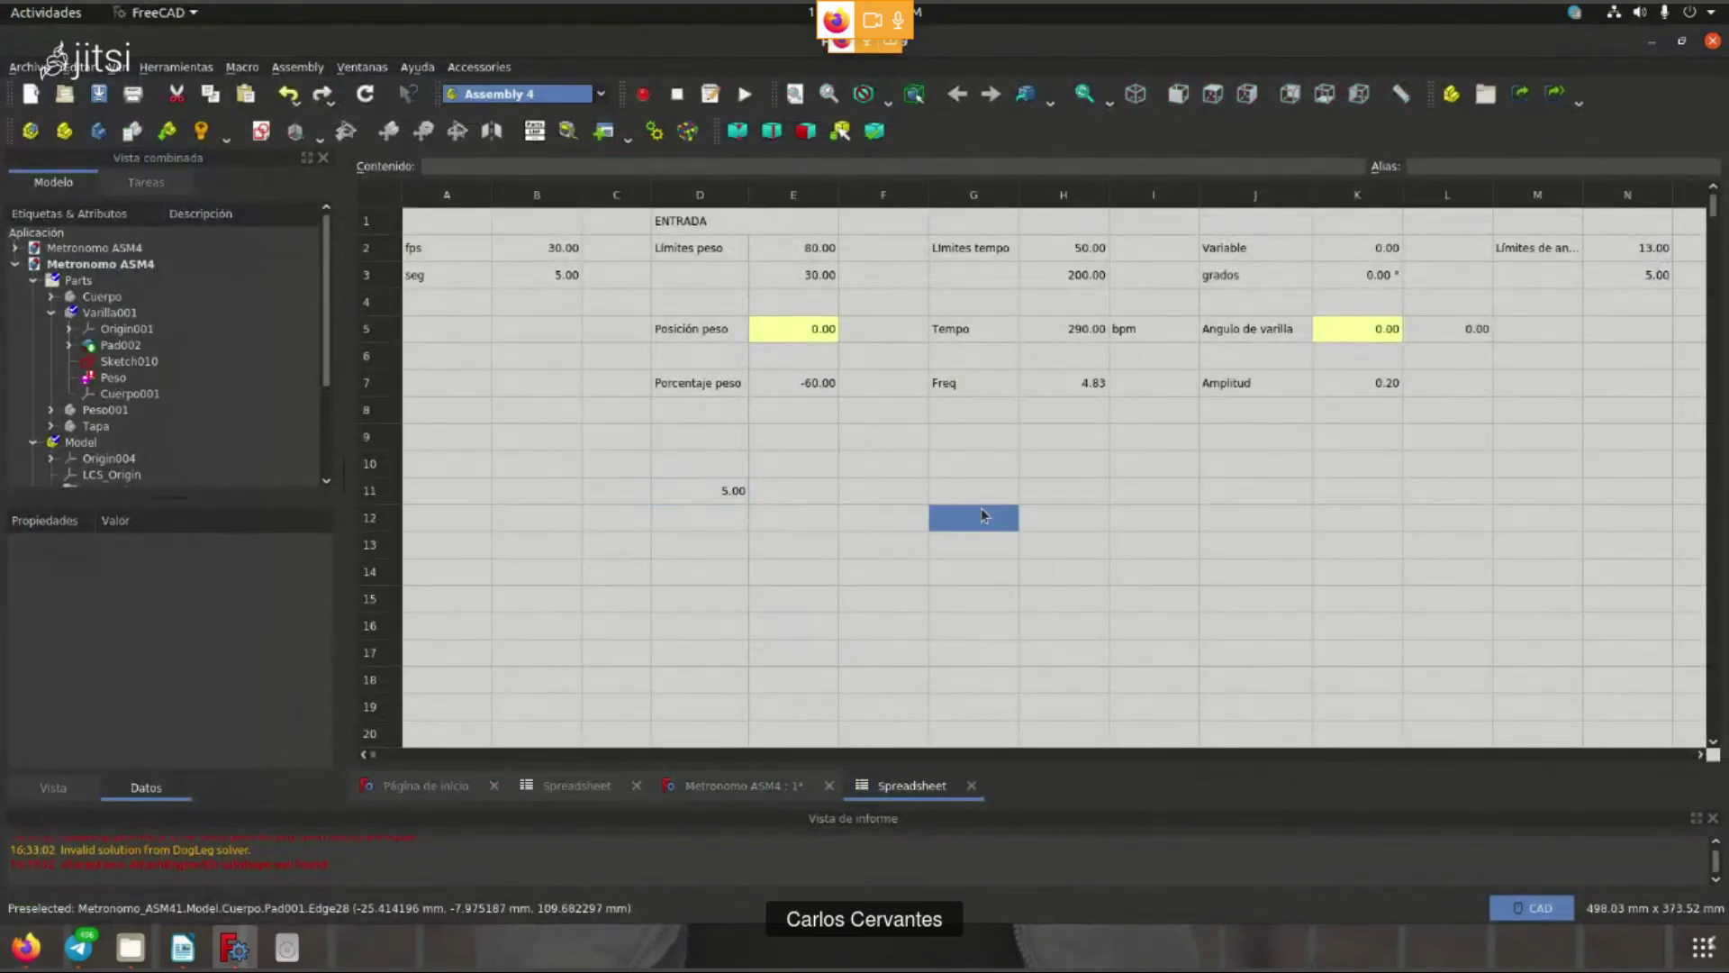
{"action": "left_click", "coordinate": [1396, 249]}
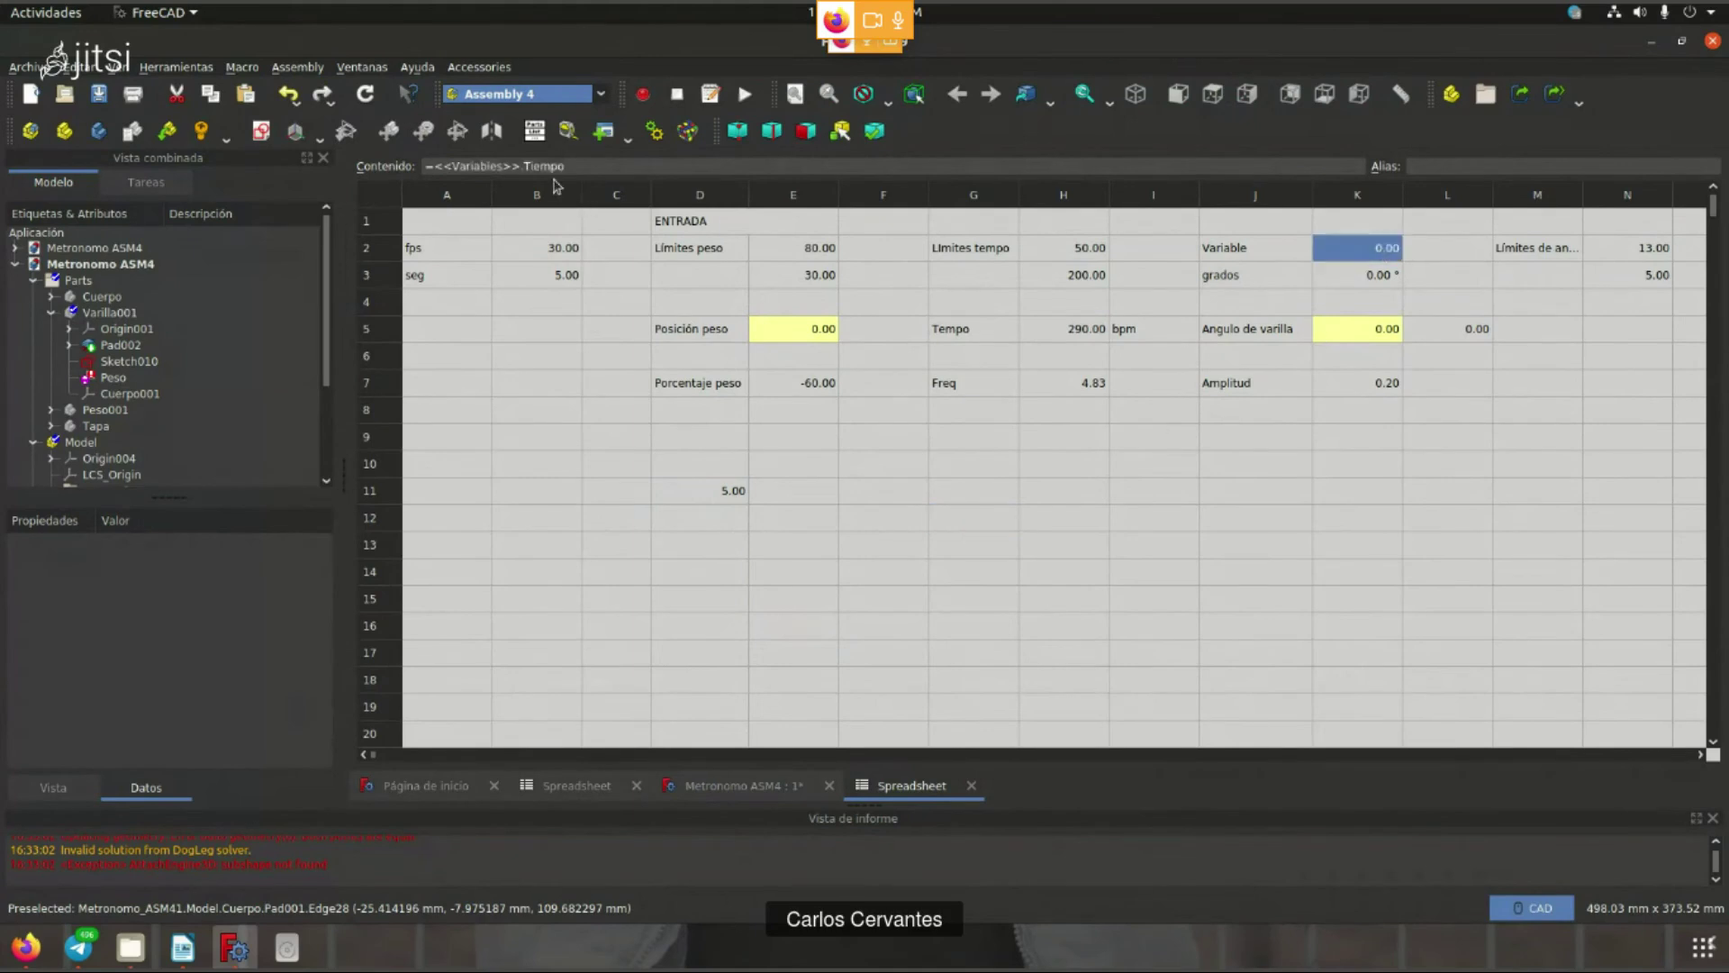
{"action": "left_click", "coordinate": [593, 554]}
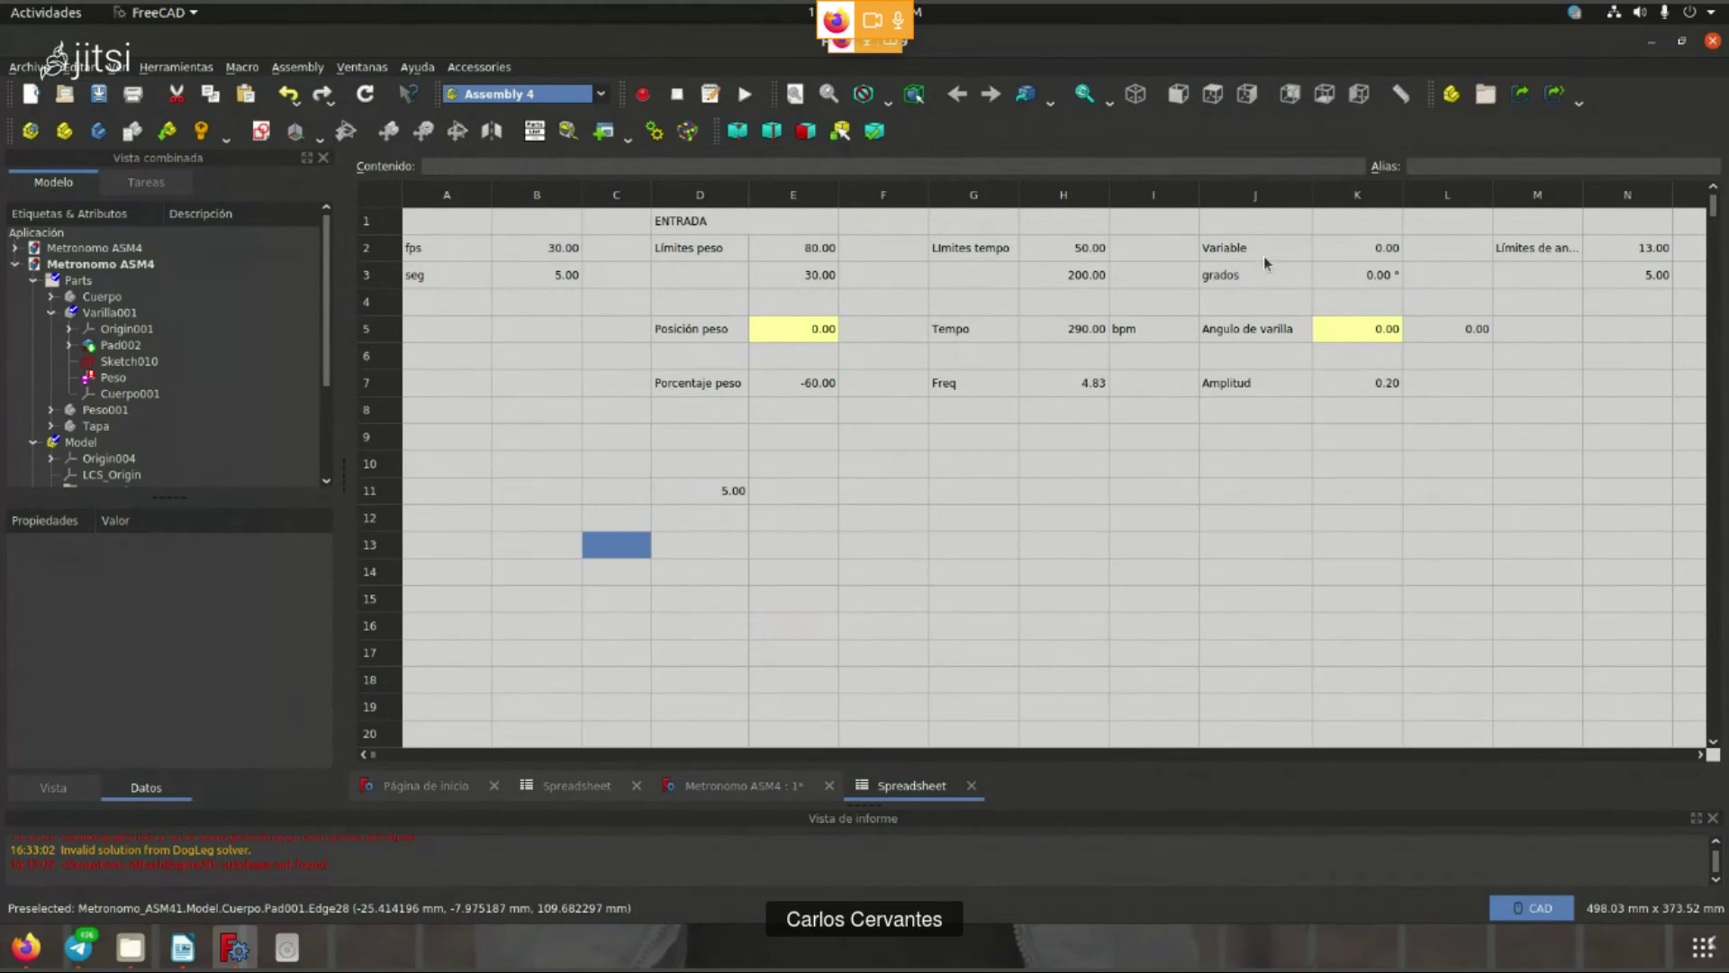
{"action": "left_click", "coordinate": [1356, 249]}
- Reread D11's stepped formula, its 50 threshold and 5 result, leaving it unchanged, ending on F11
{"action": "left_click", "coordinate": [721, 493]}
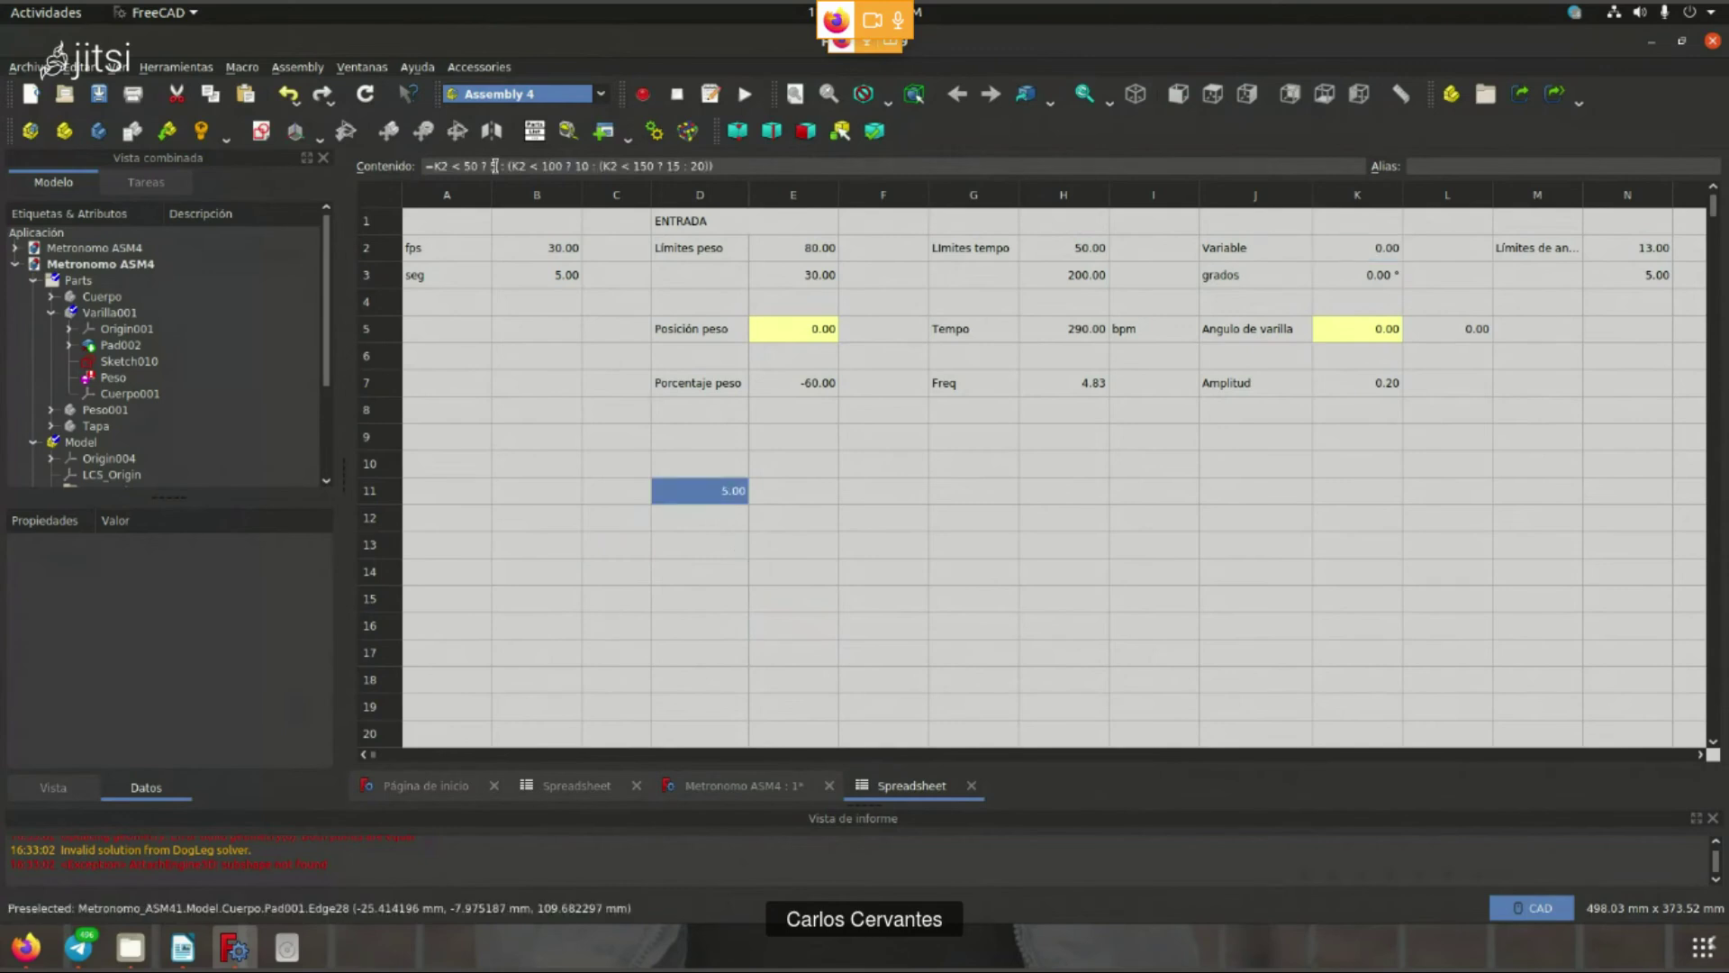
{"action": "left_click", "coordinate": [818, 624]}
{"action": "left_click", "coordinate": [705, 498]}
{"action": "left_click_drag", "start_coordinate": [476, 167], "coordinate": [479, 168]}
{"action": "left_click", "coordinate": [725, 472]}
{"action": "left_click_drag", "start_coordinate": [428, 167], "coordinate": [686, 167]}
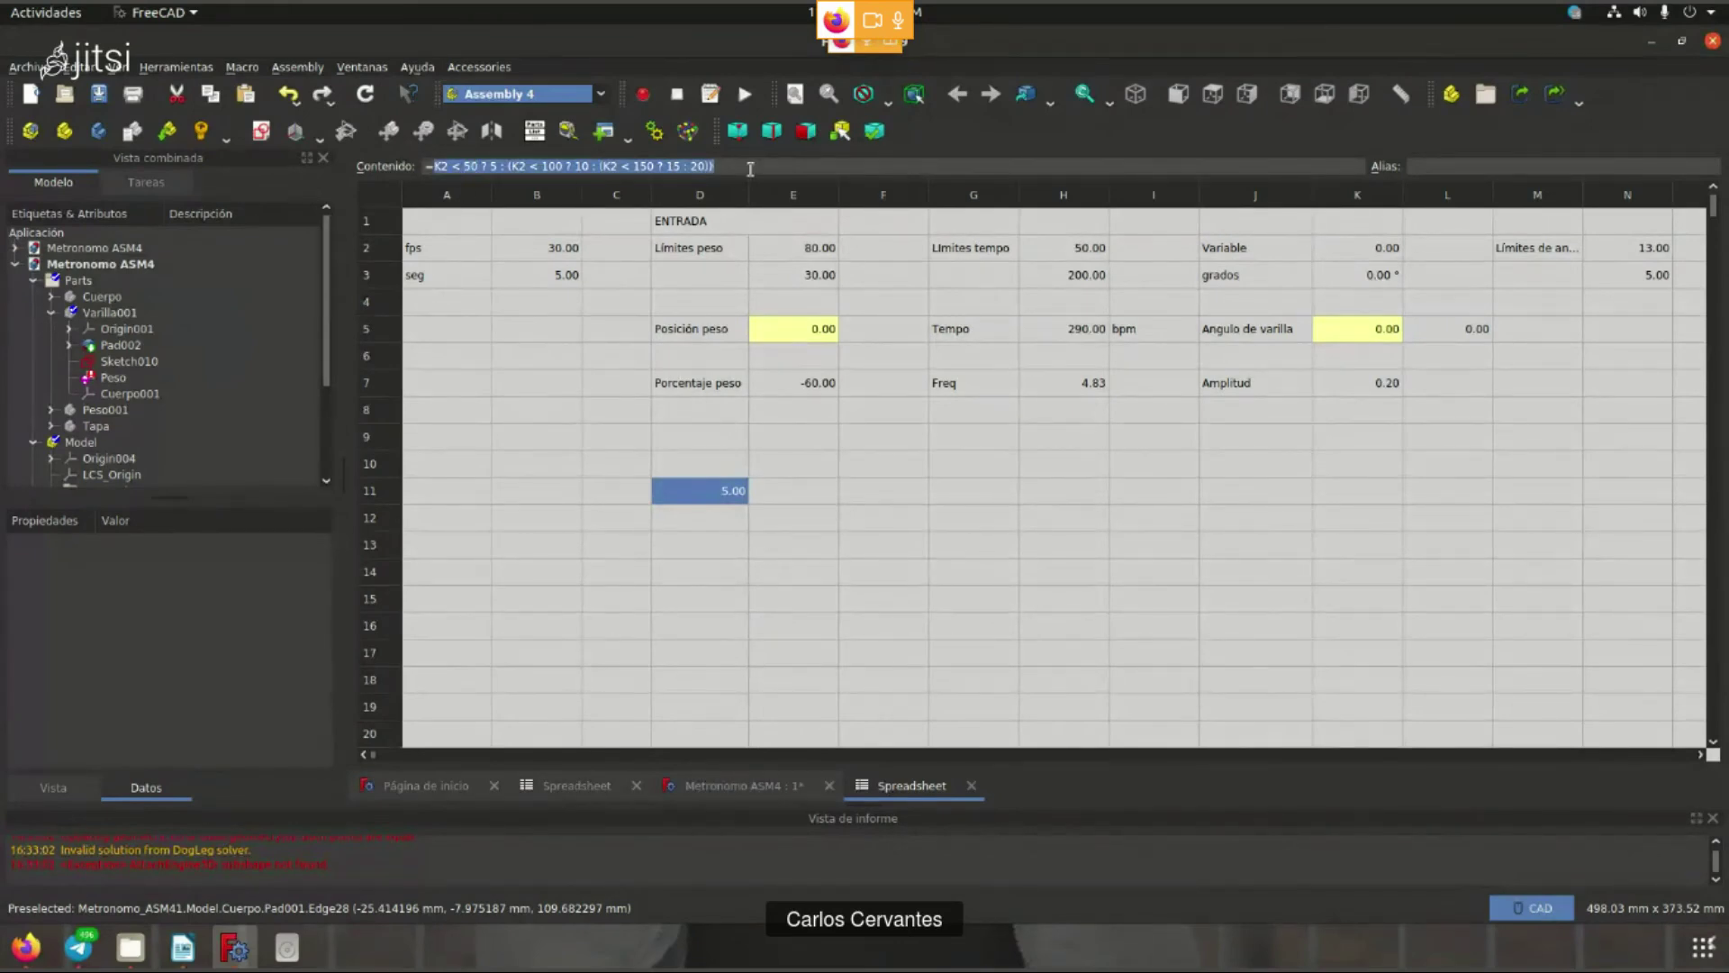
{"action": "left_click", "coordinate": [520, 193]}
{"action": "left_click", "coordinate": [707, 495]}
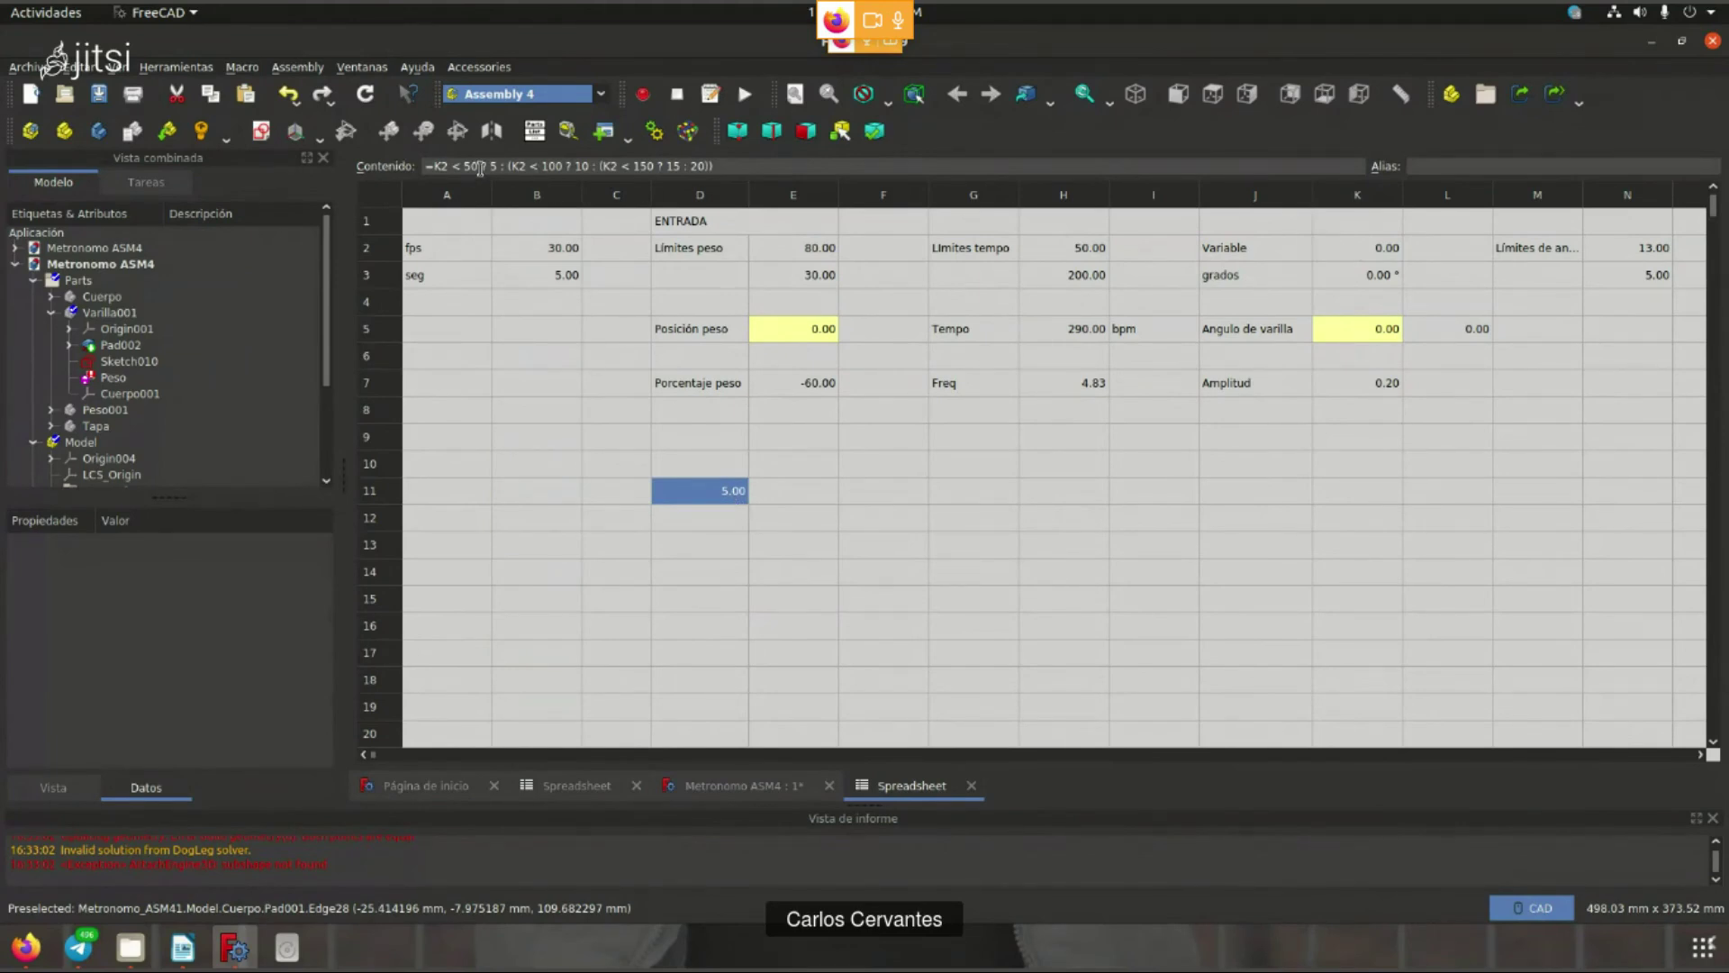
{"action": "double_click", "coordinate": [493, 165]}
{"action": "key", "text": "Right"}
{"action": "key", "text": "Right"}
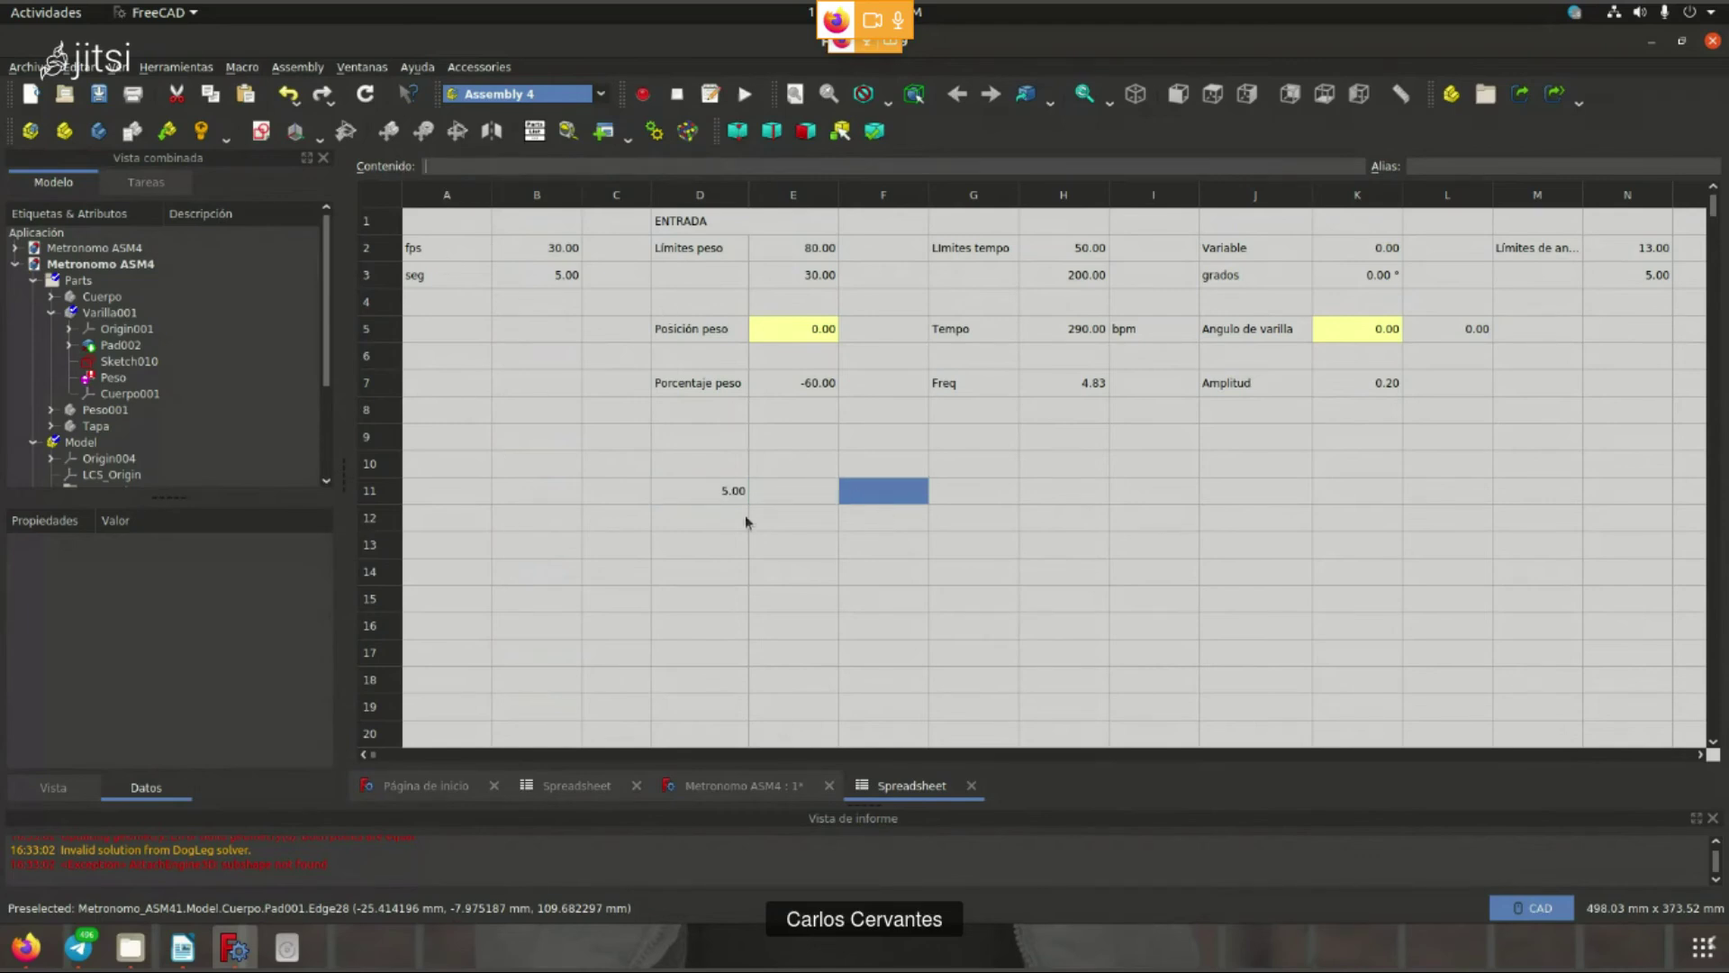
{"action": "left_click", "coordinate": [721, 494]}
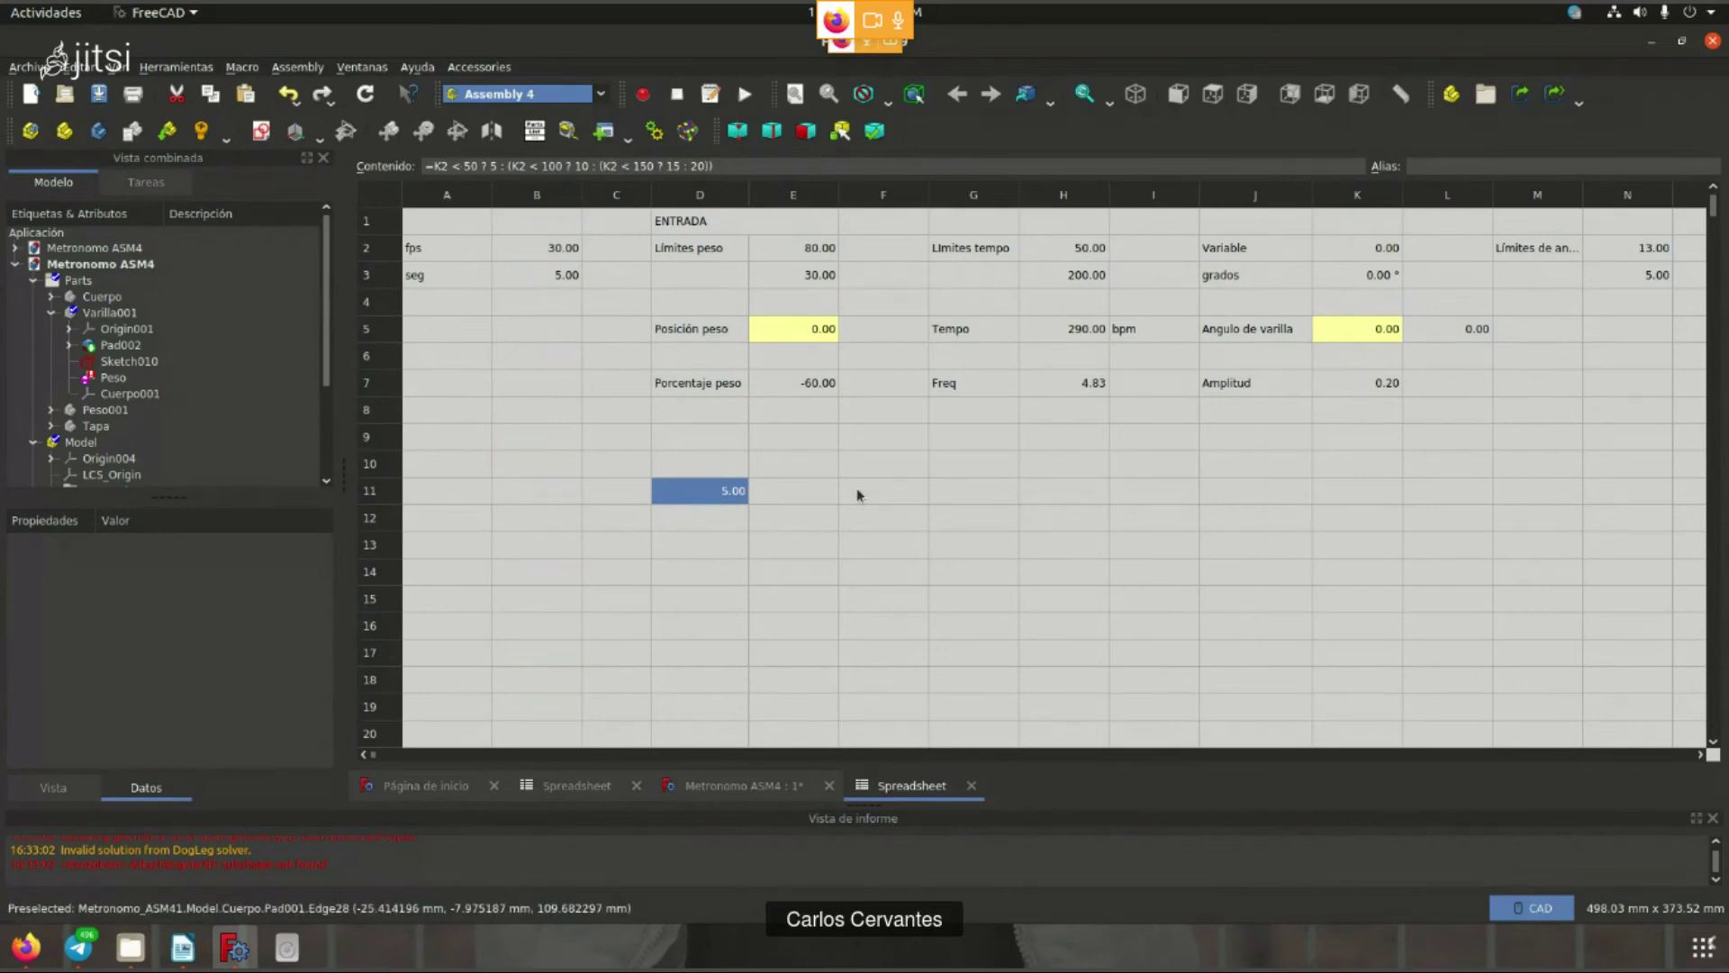
{"action": "left_click", "coordinate": [860, 495]}
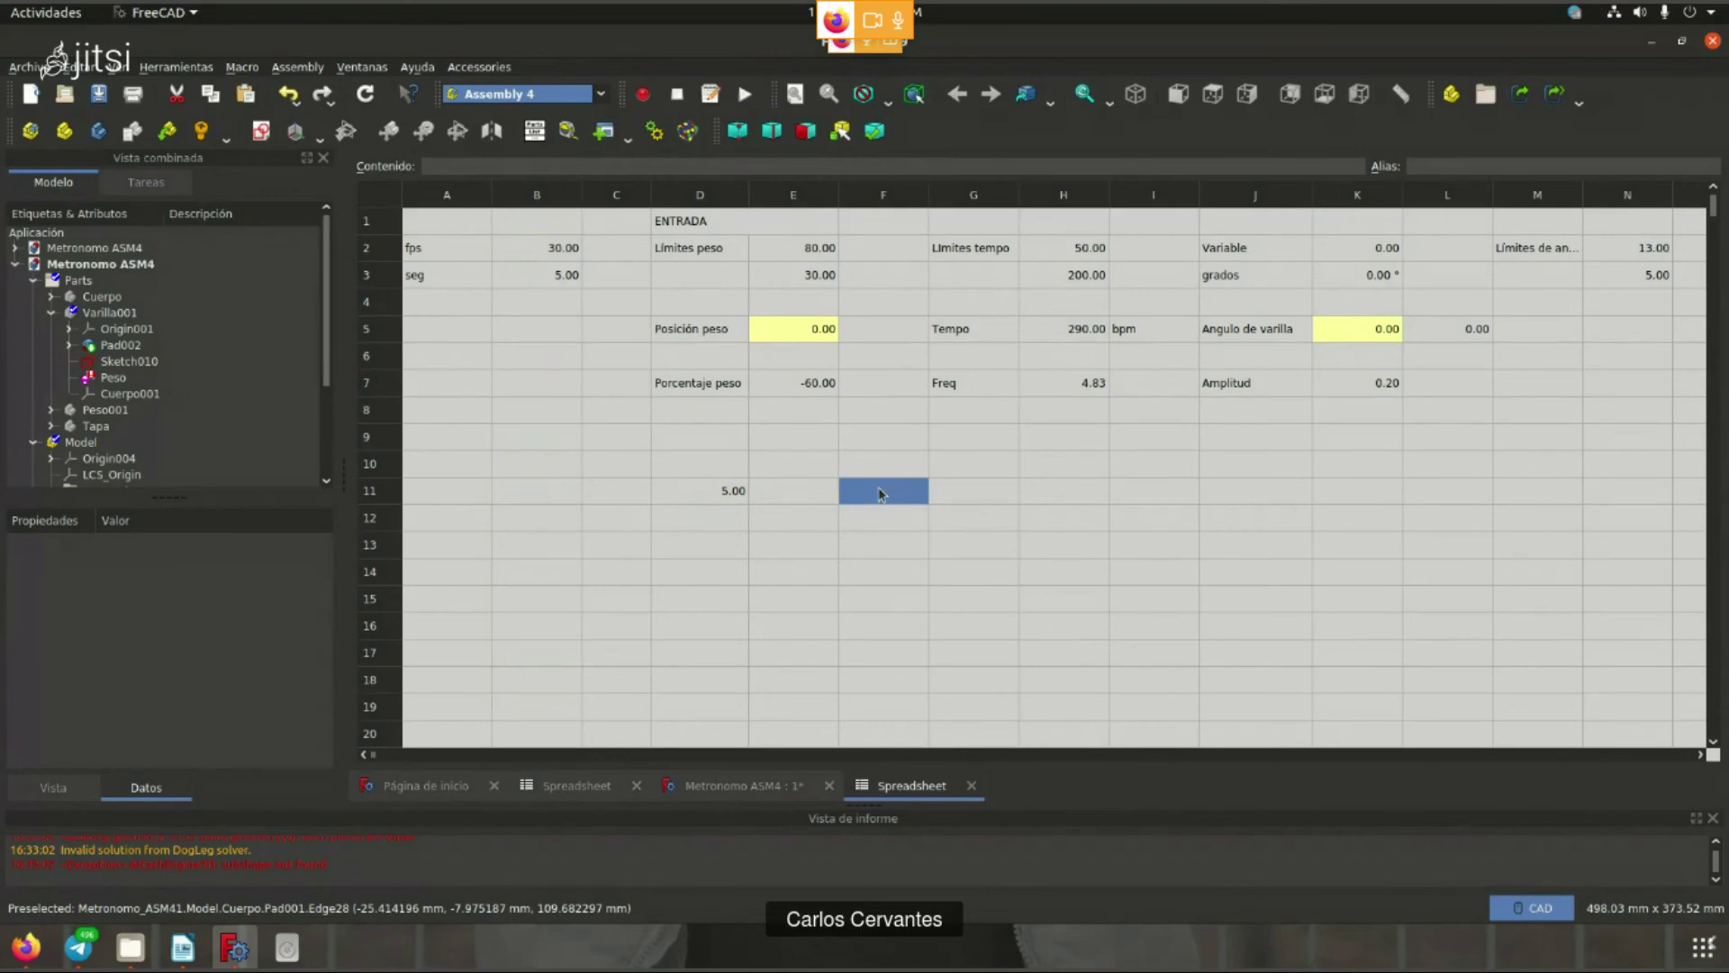
- Enter =K2 < 50 ? 0 : K2 - 50 in F11 and confirm it shows 0.00
{"action": "type", "text": "="}
{"action": "left_click", "coordinate": [527, 166]}
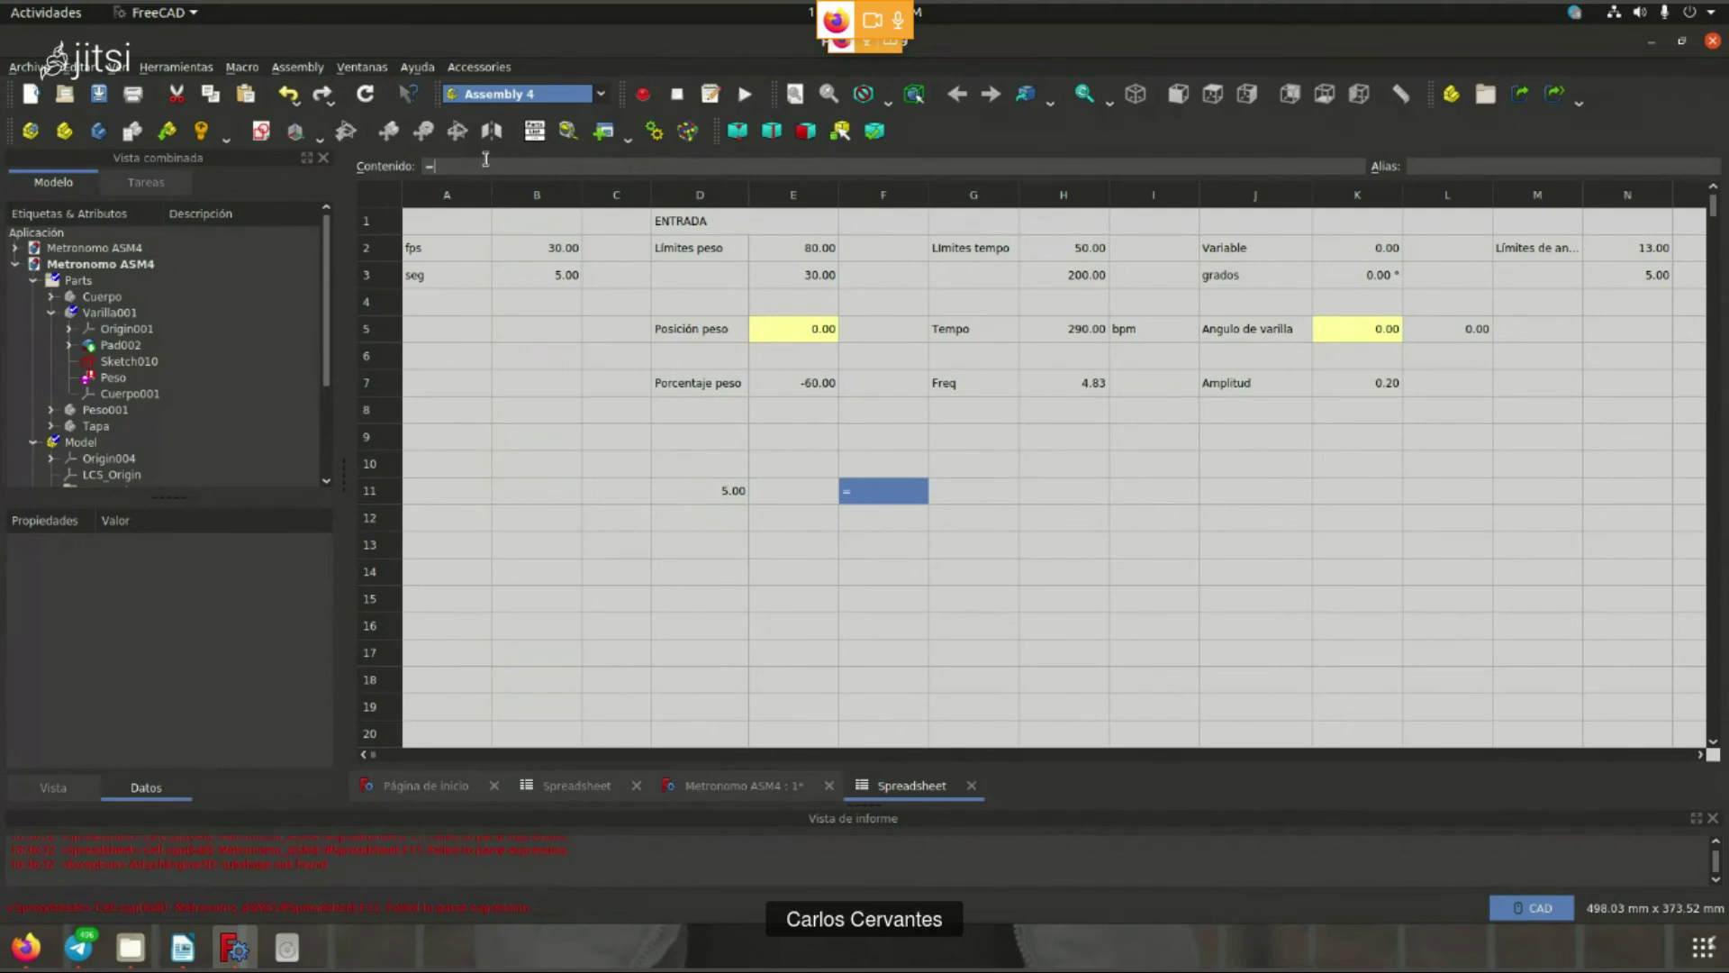
{"action": "type", "text": "K2"}
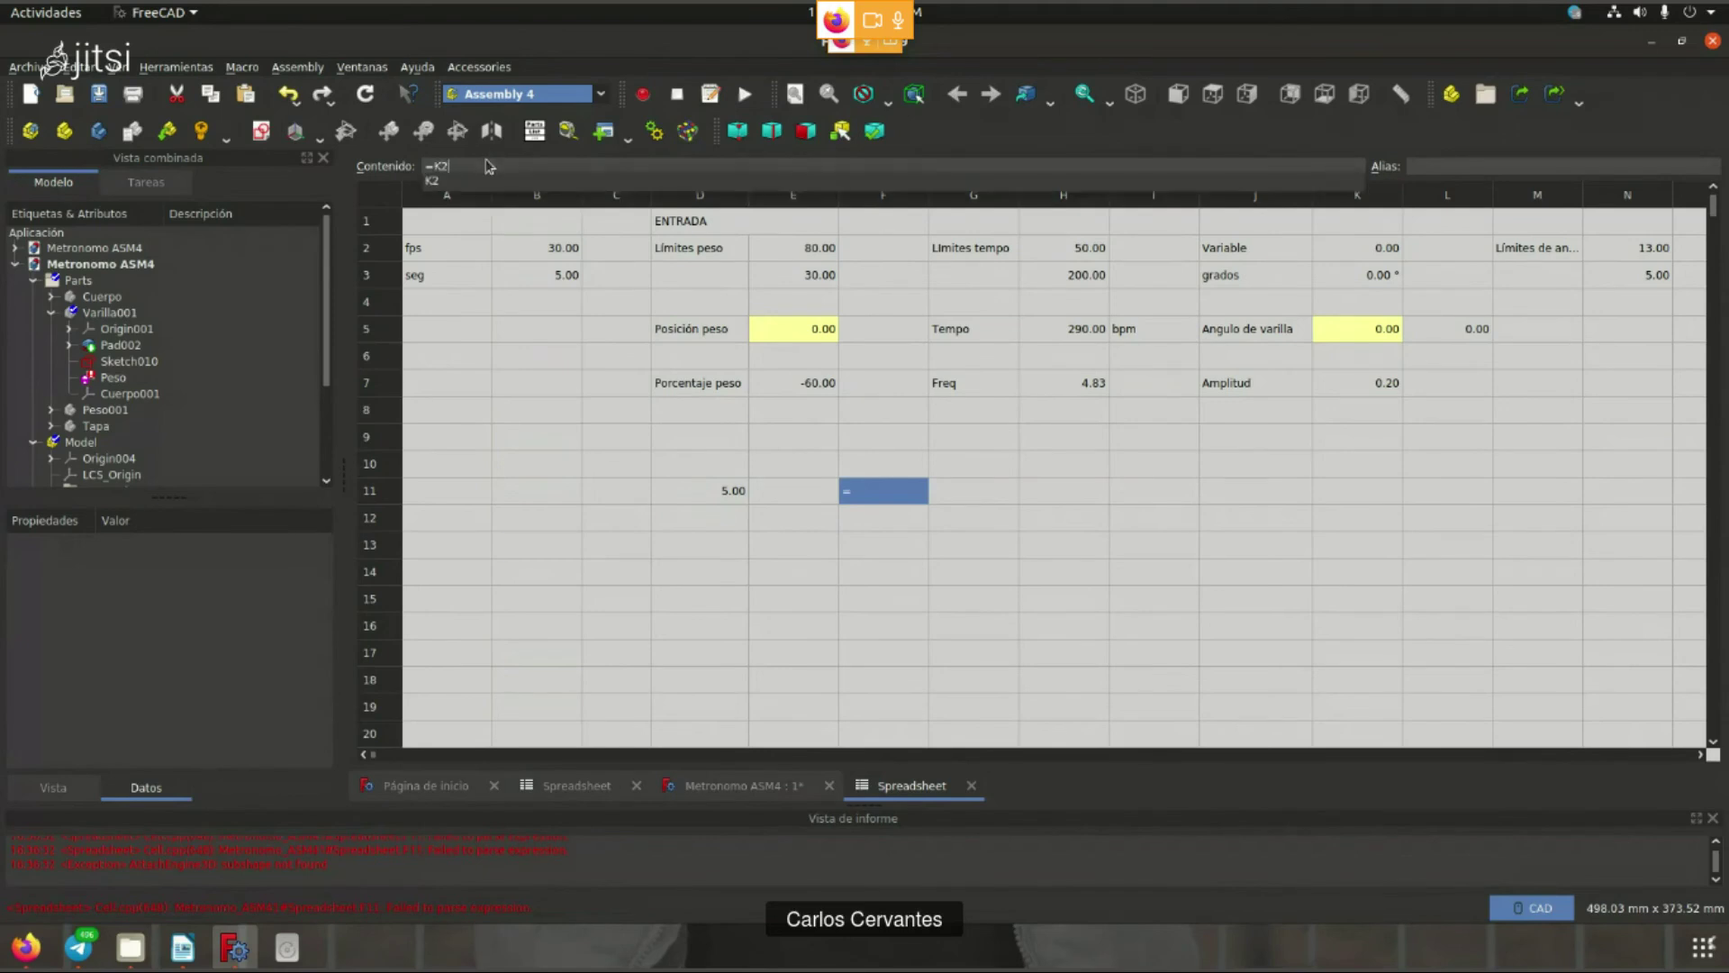
{"action": "type", "text": "<"}
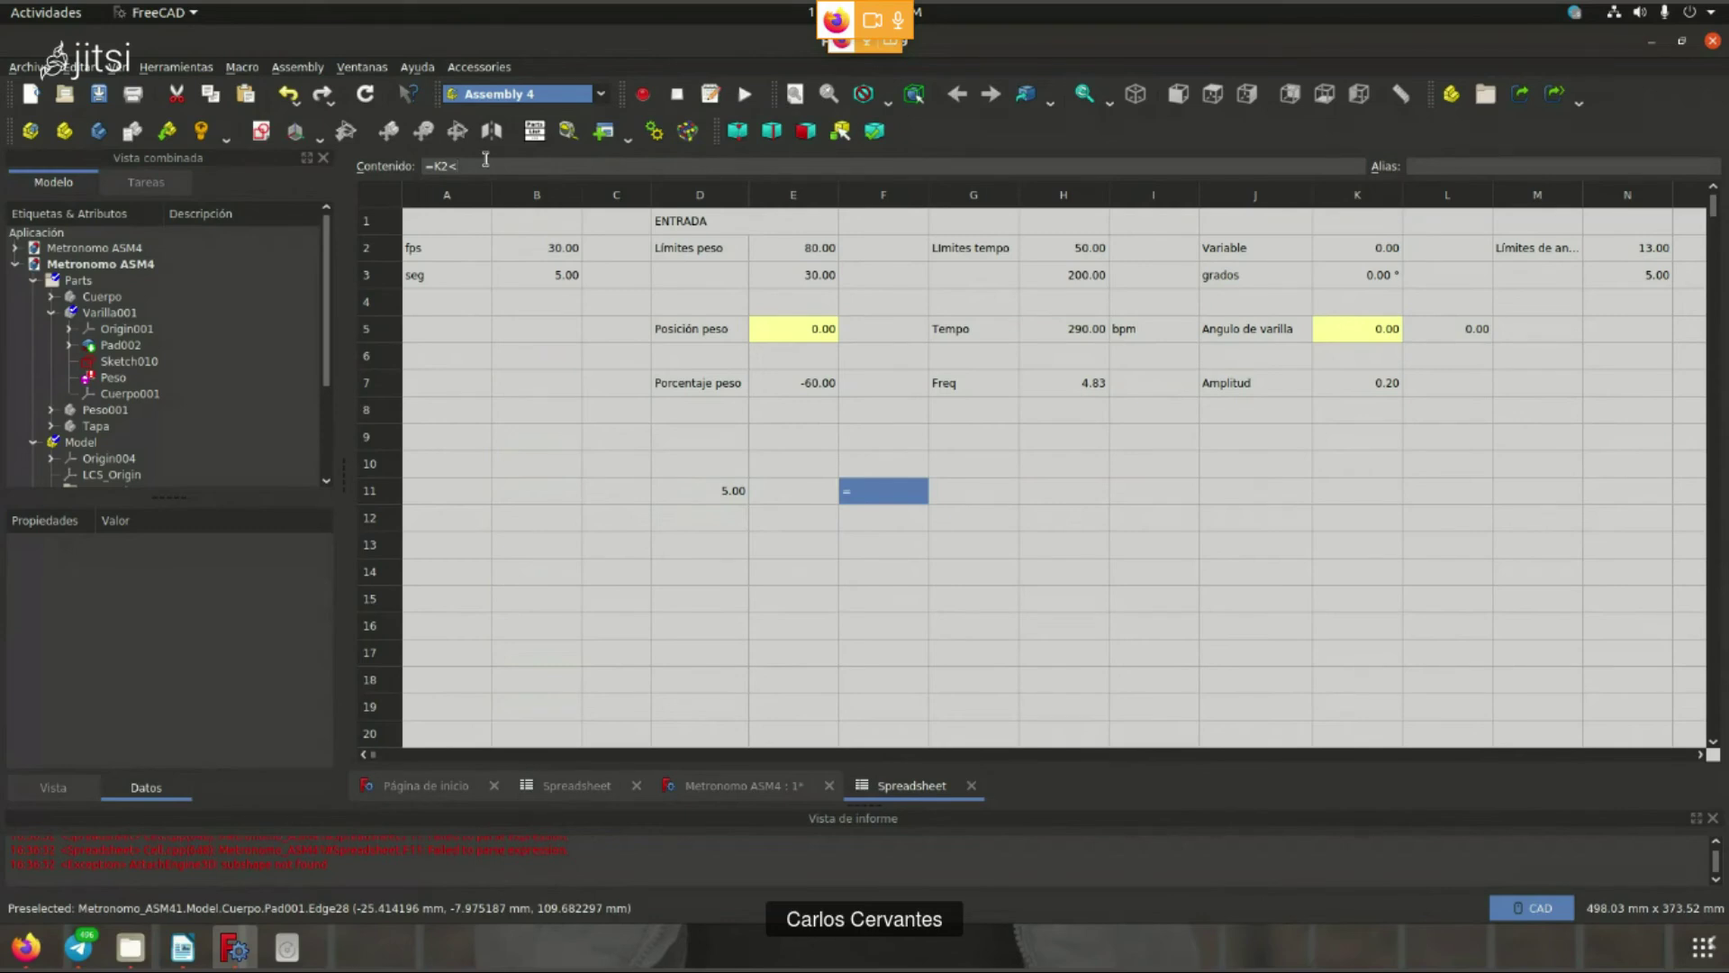
{"action": "type", "text": "50? "}
{"action": "type", "text": "0 : k"}
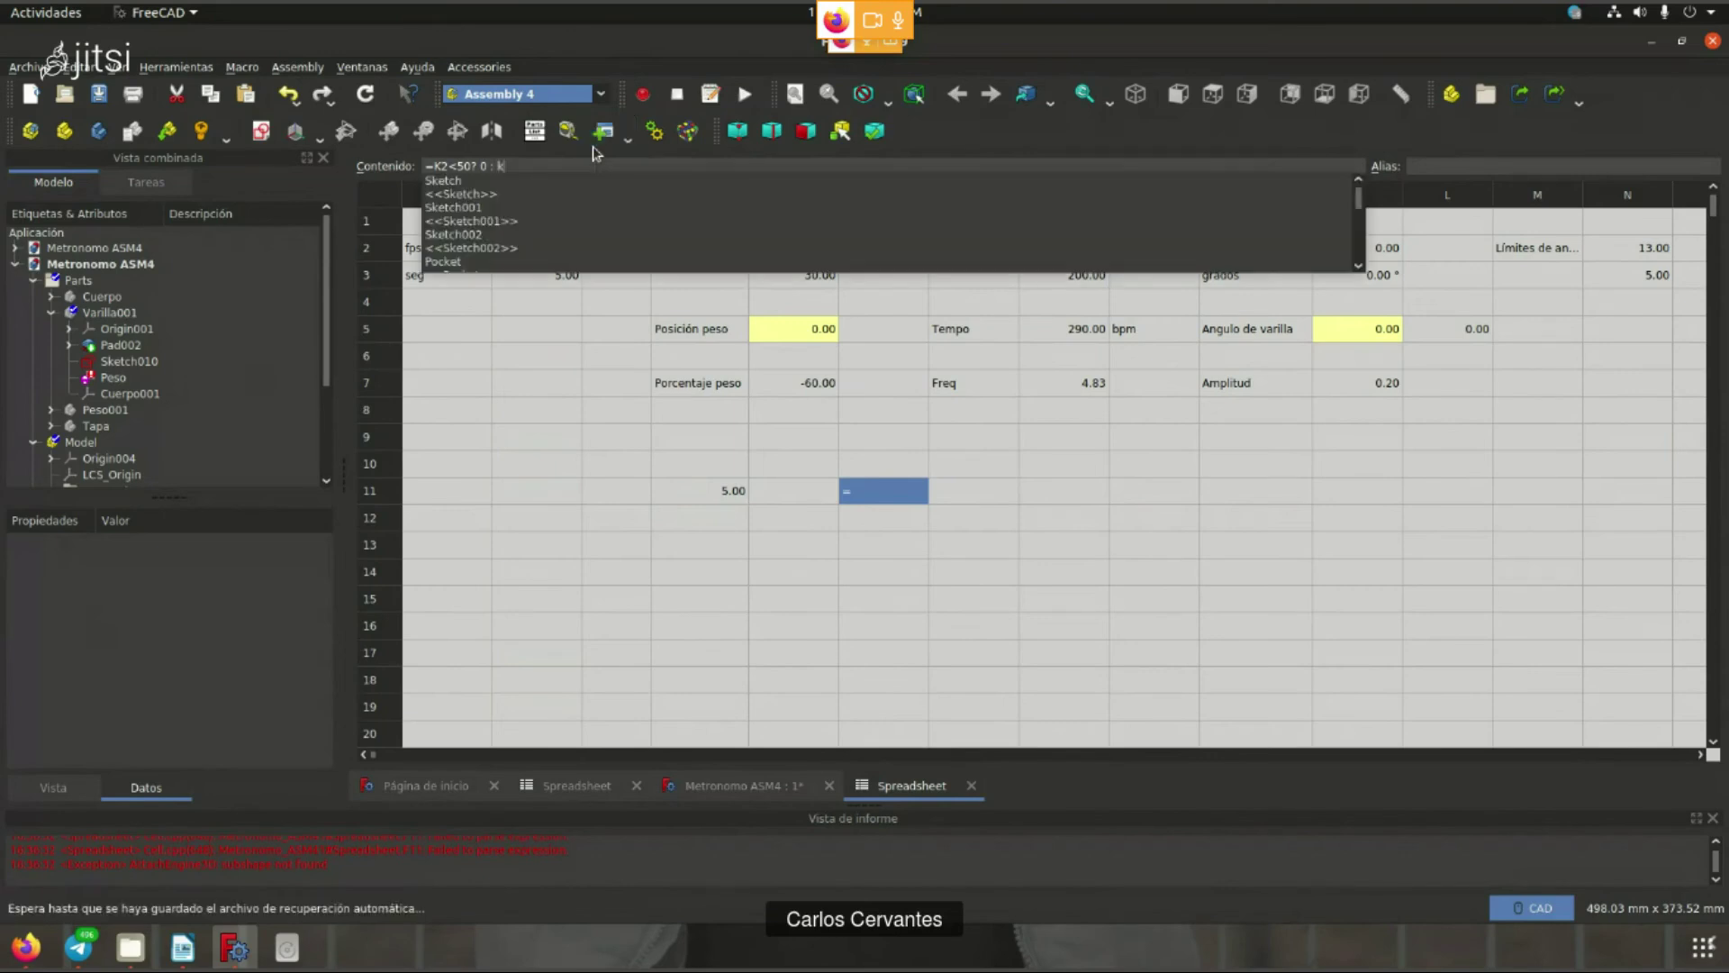
{"action": "type", "text": "K2"}
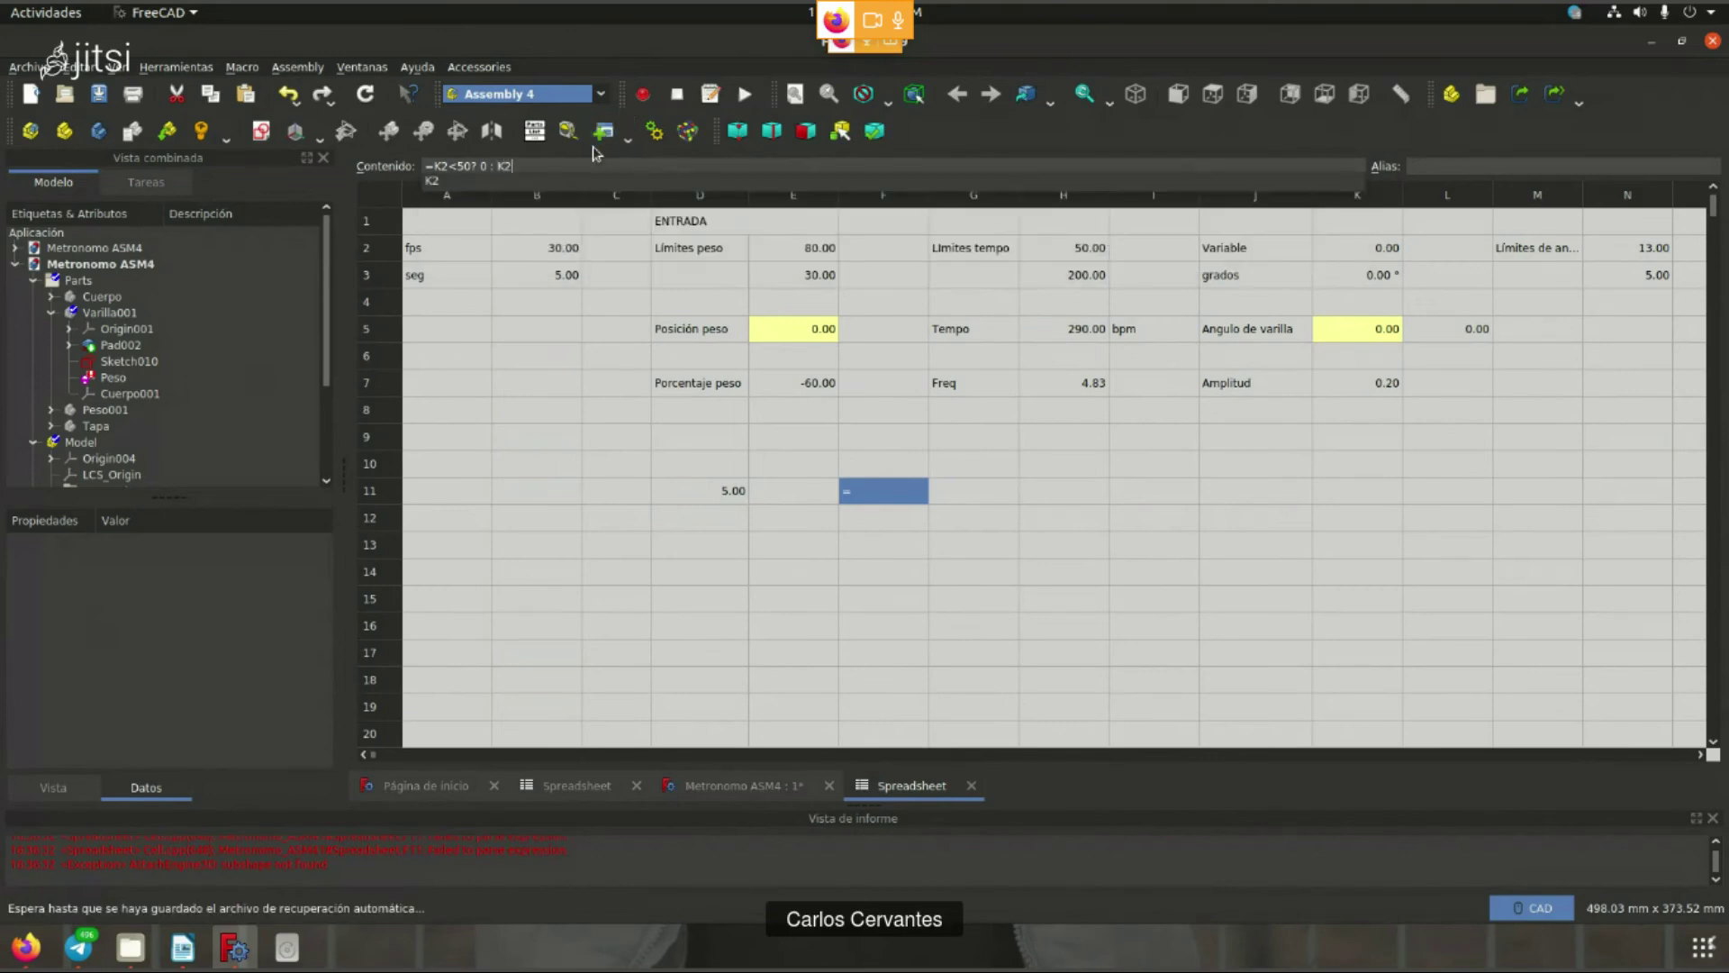
{"action": "key", "text": "Return"}
{"action": "key", "text": "Return"}
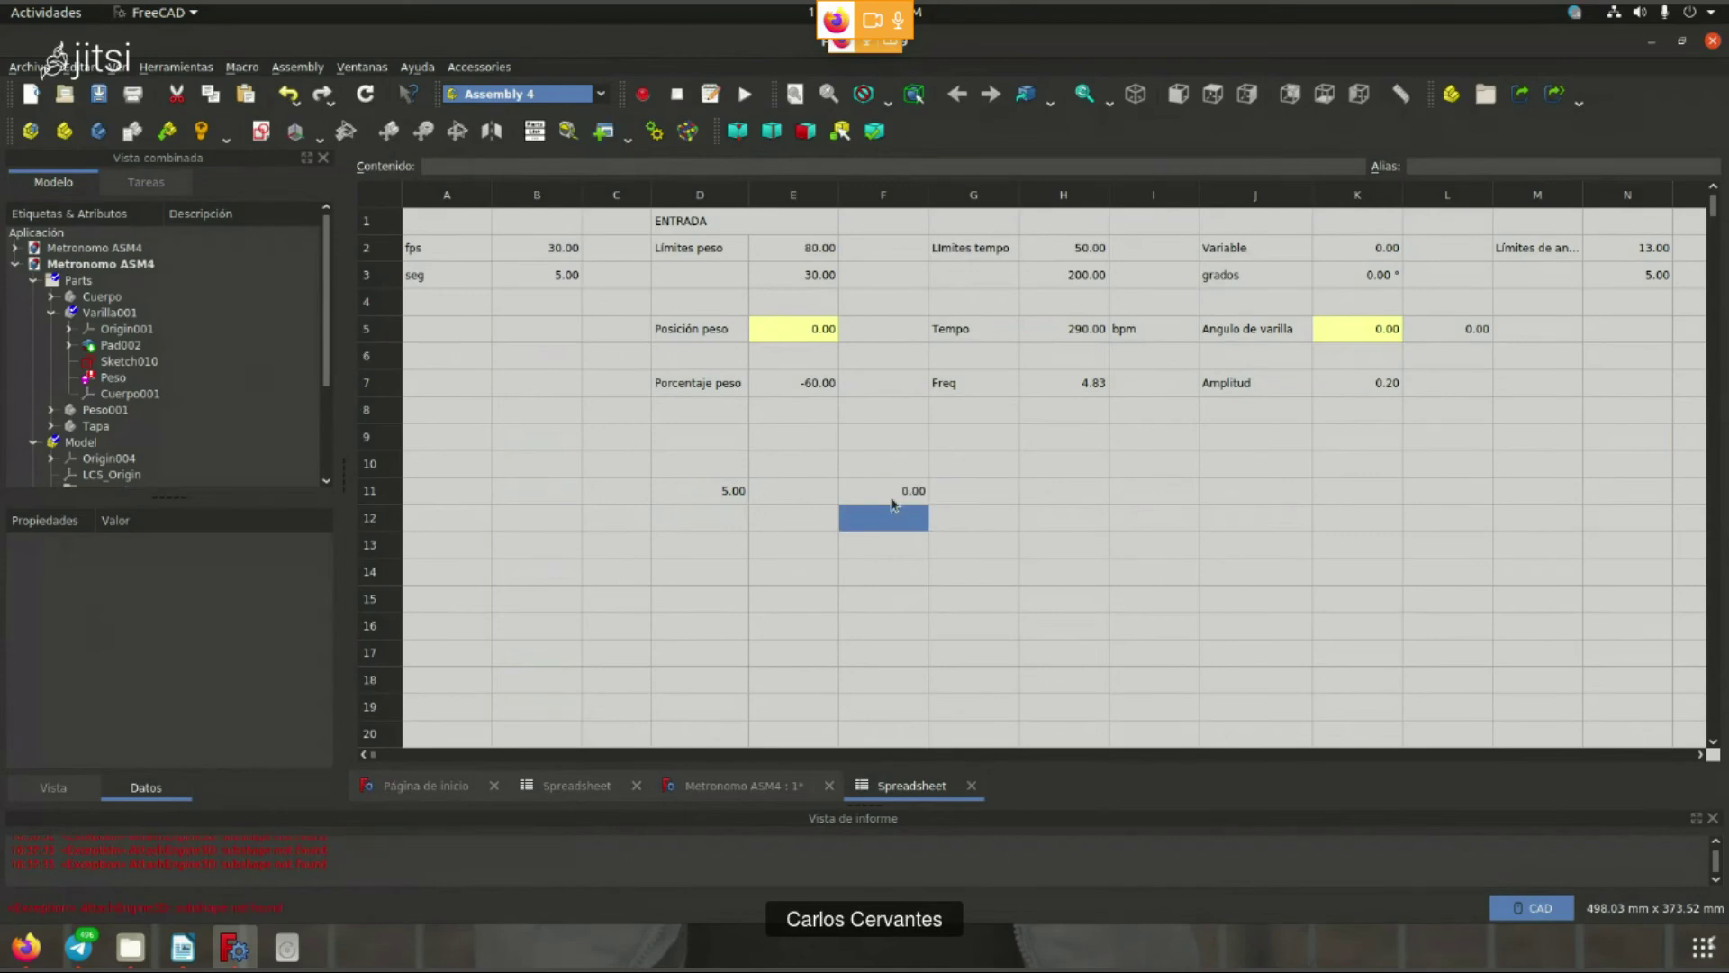
{"action": "left_click", "coordinate": [892, 499]}
{"action": "left_click_drag", "start_coordinate": [507, 166], "coordinate": [550, 166]}
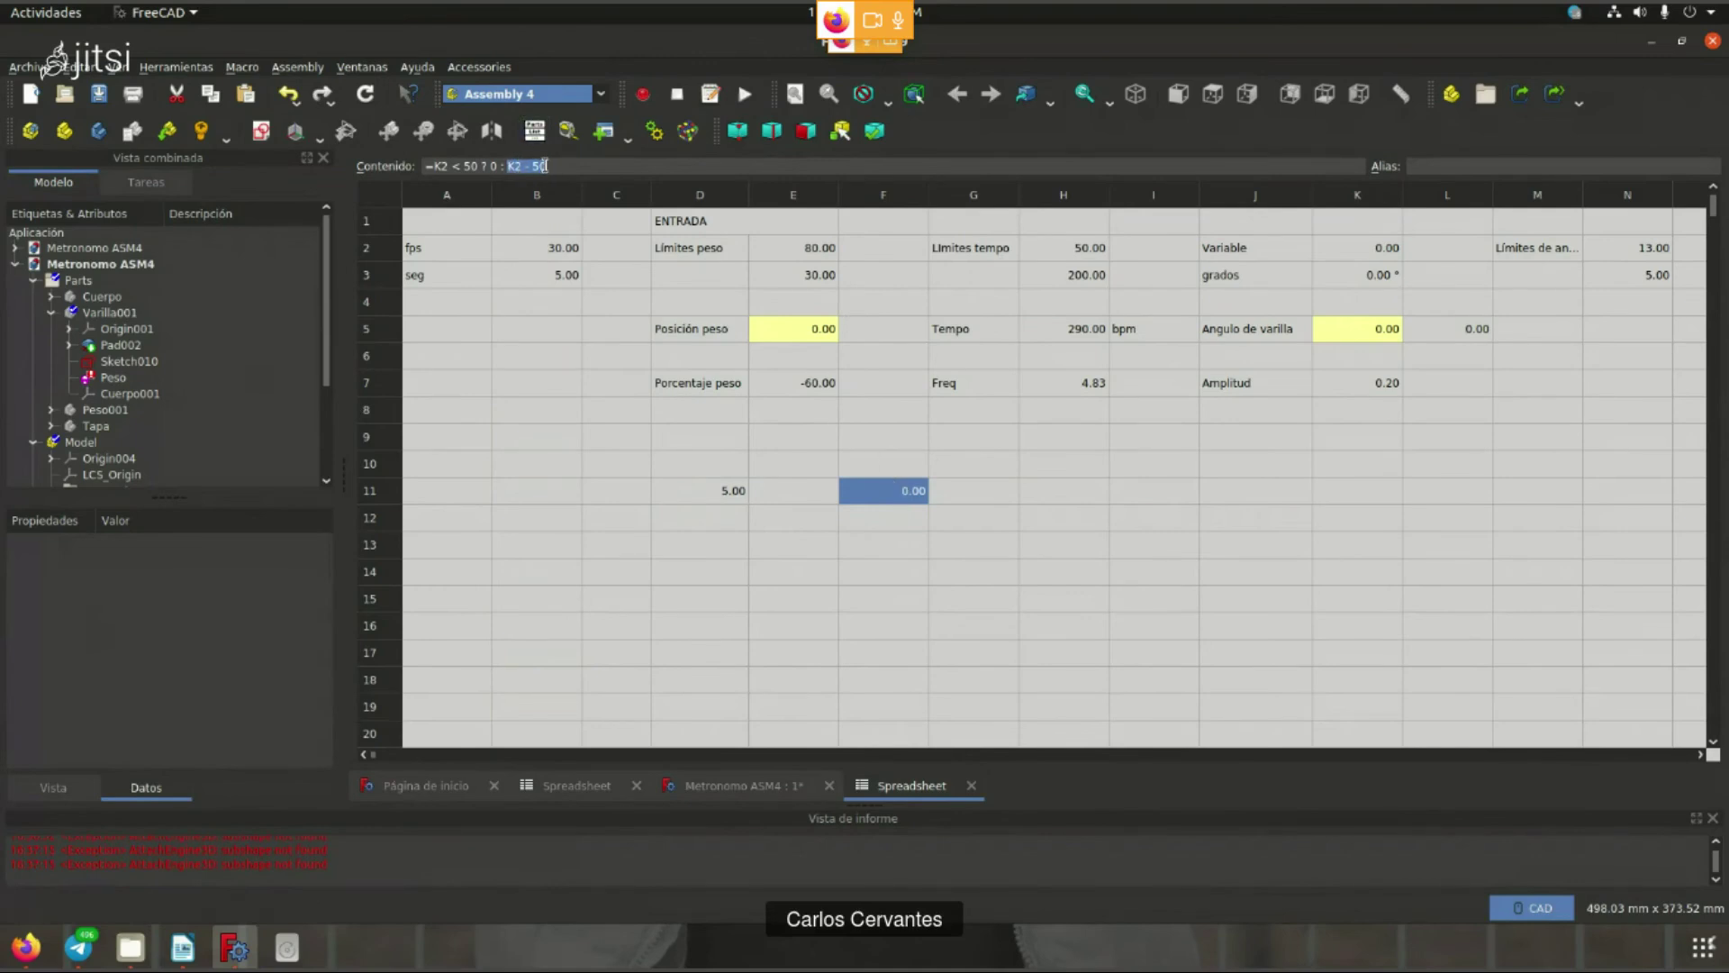
{"action": "left_click", "coordinate": [548, 791]}
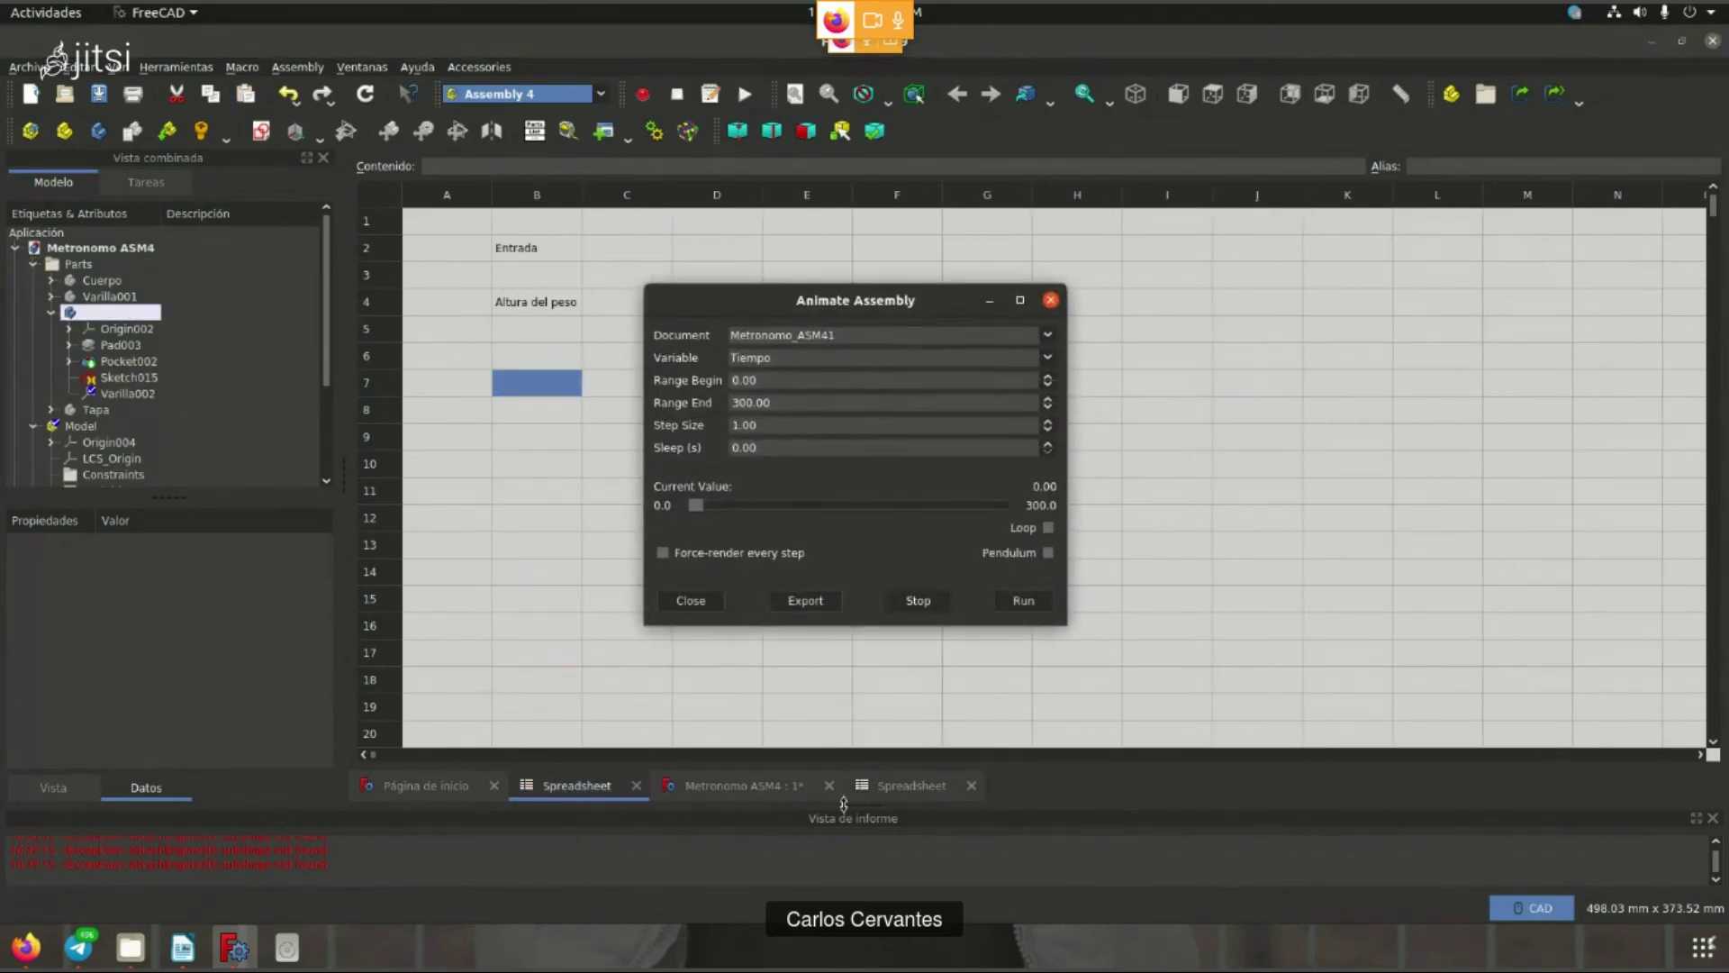
- Drive the animation variable K2 to 141 and confirm F11's K2 - 50 gives 91.00
{"action": "left_click", "coordinate": [905, 785]}
{"action": "left_click_drag", "start_coordinate": [855, 300], "coordinate": [333, 259]}
{"action": "mouse_move", "coordinate": [194, 465]}
{"action": "left_mouse_down"}
{"action": "mouse_move", "coordinate": [360, 472]}
{"action": "mouse_move", "coordinate": [323, 473]}
{"action": "left_mouse_up"}
{"action": "left_click", "coordinate": [529, 259]}
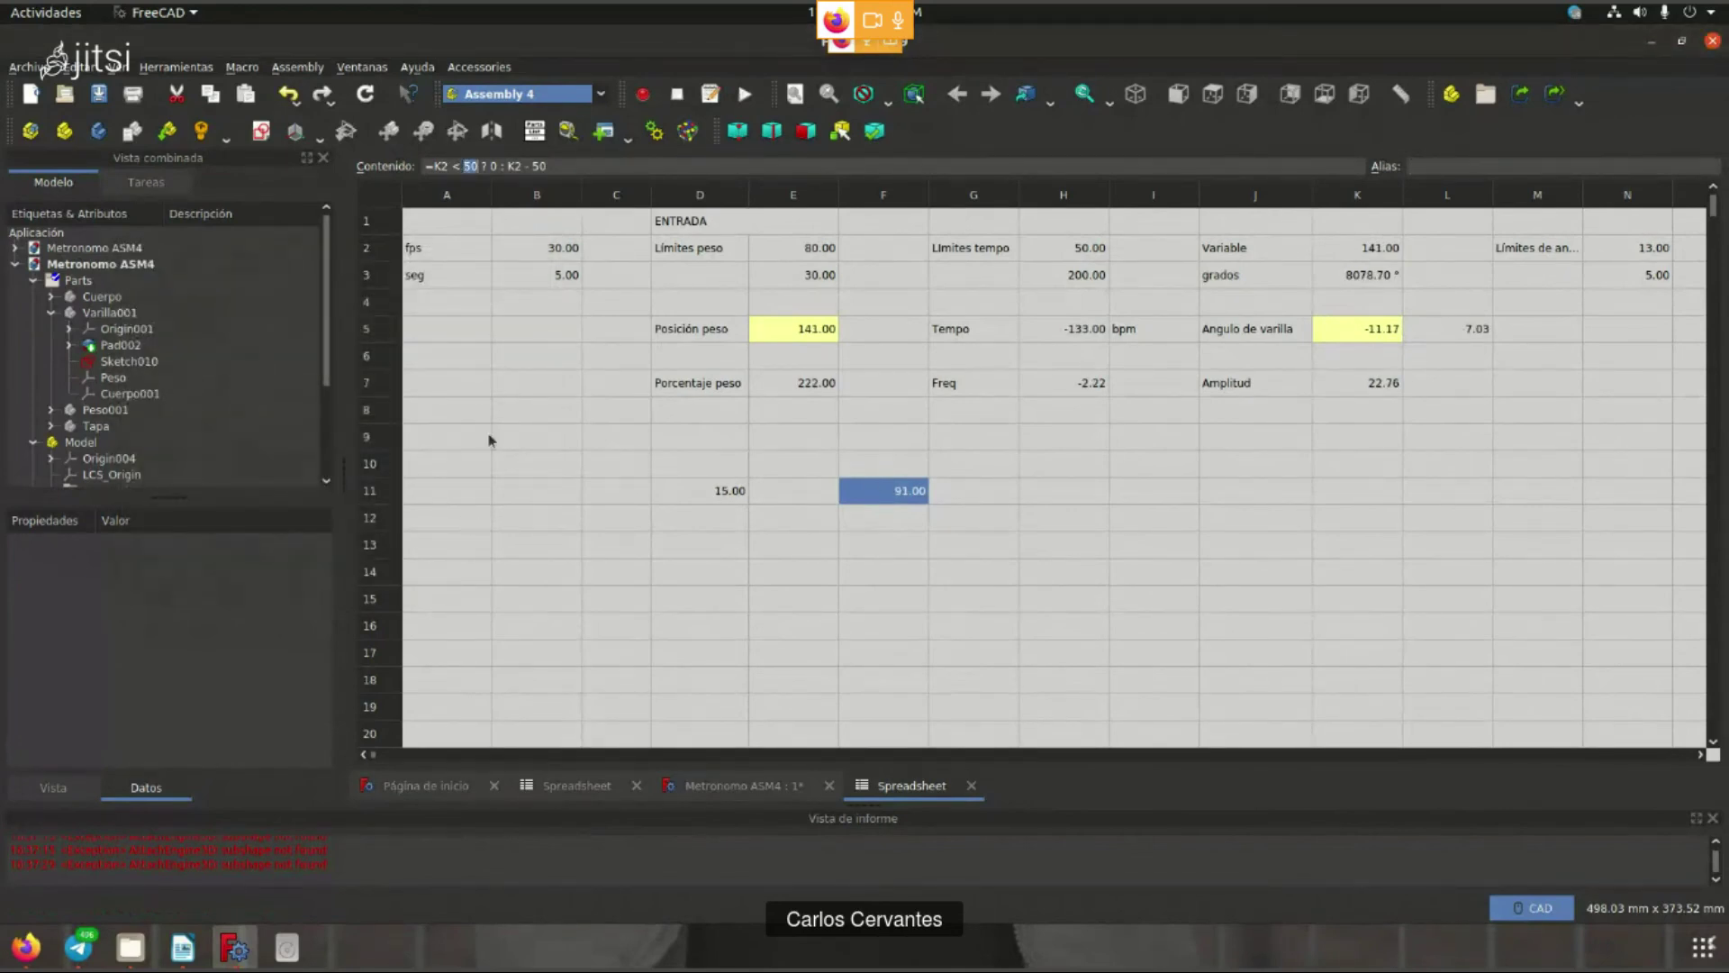
{"action": "double_click", "coordinate": [470, 165]}
{"action": "left_click", "coordinate": [543, 167]}
{"action": "left_click_drag", "start_coordinate": [546, 166], "coordinate": [507, 167]}
- Open the Amplitud*sin(2π*frecuencia*tiempo) formula in Writer's Math editor, then minimize Writer
{"action": "left_click", "coordinate": [183, 948]}
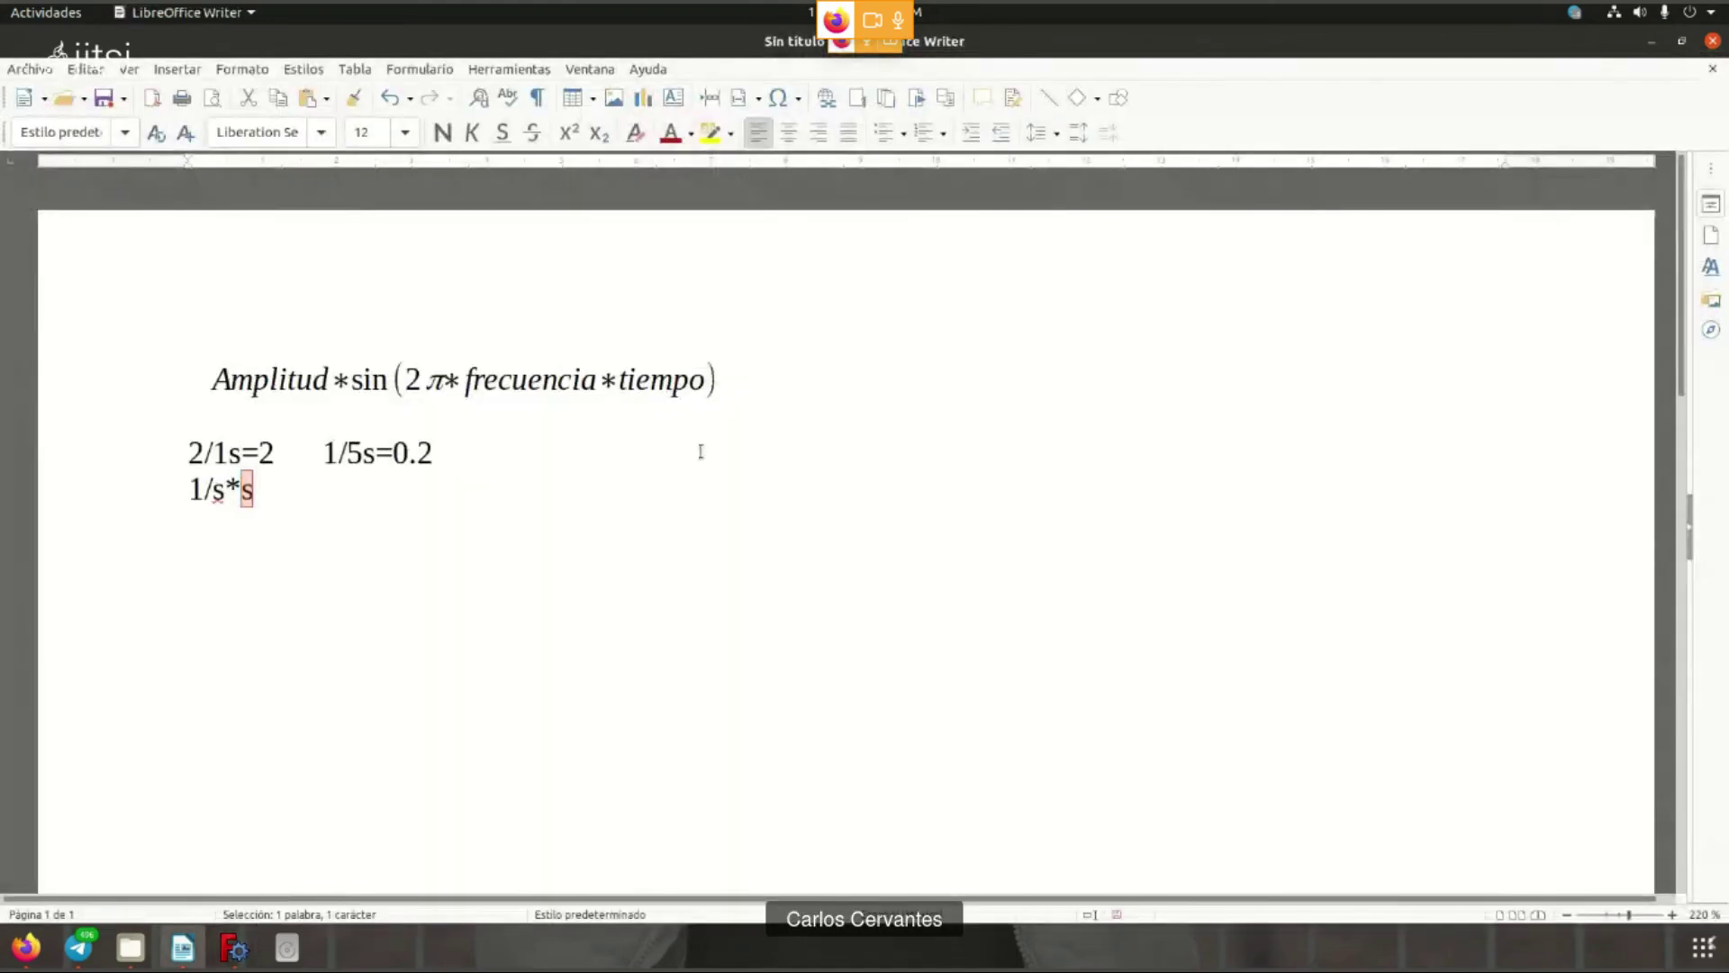
{"action": "left_click", "coordinate": [241, 389]}
{"action": "double_click", "coordinate": [240, 389]}
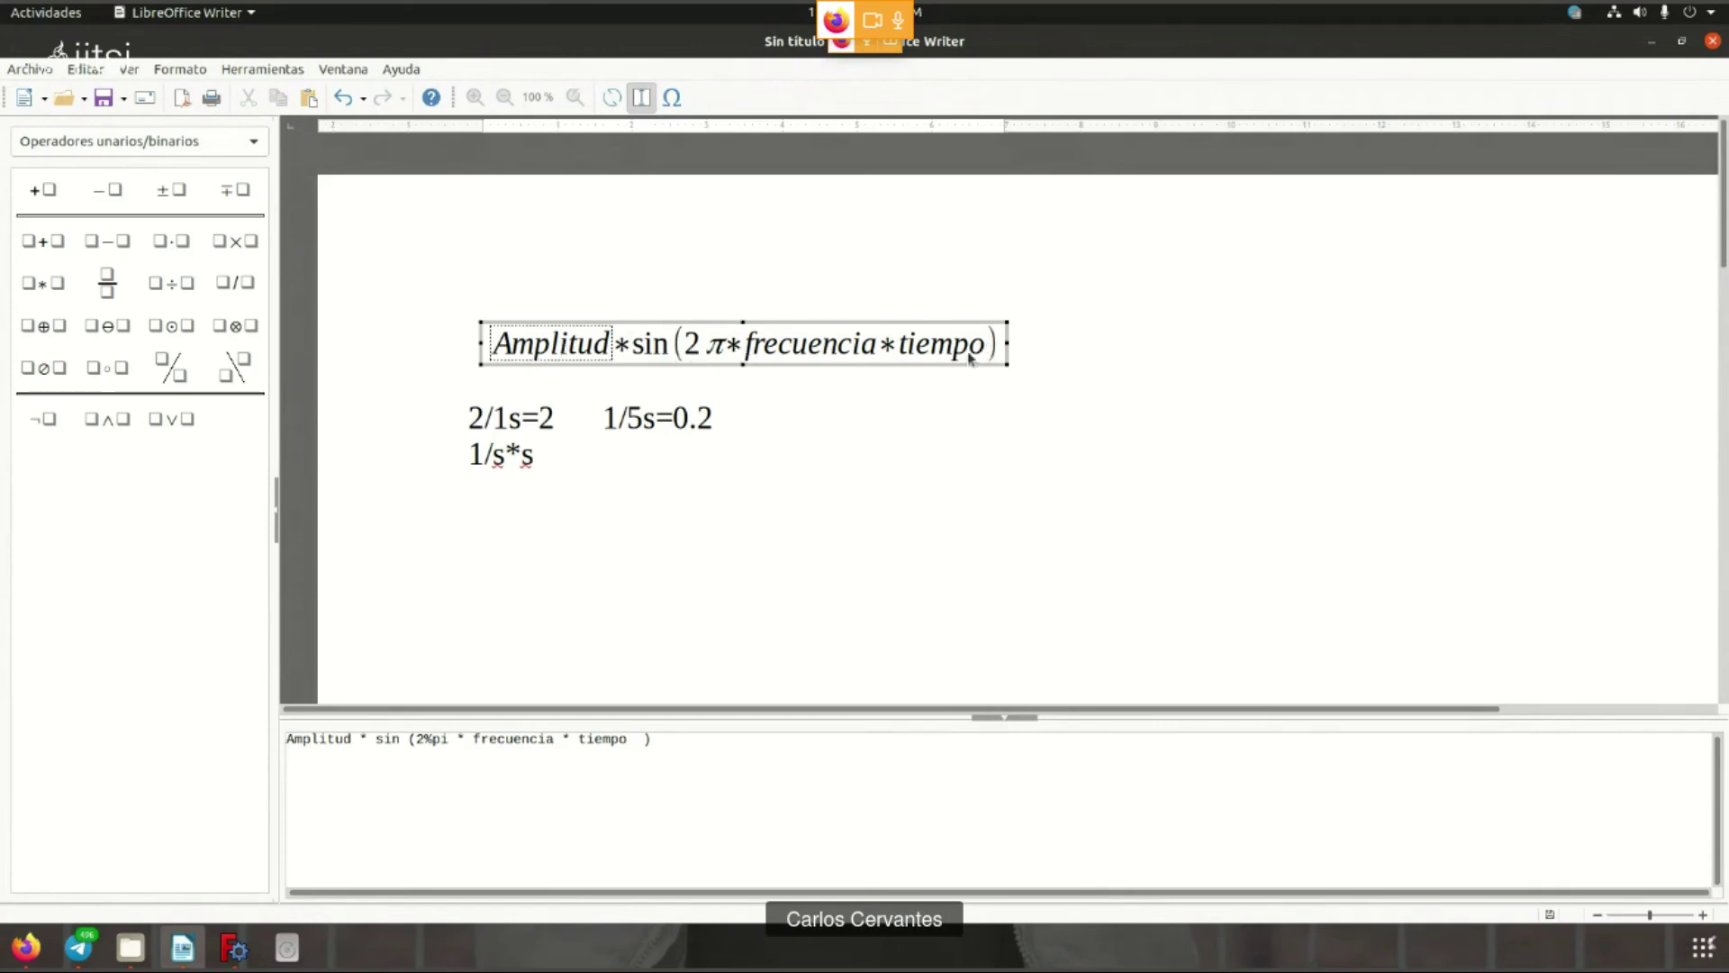
{"action": "left_click", "coordinate": [1648, 42]}
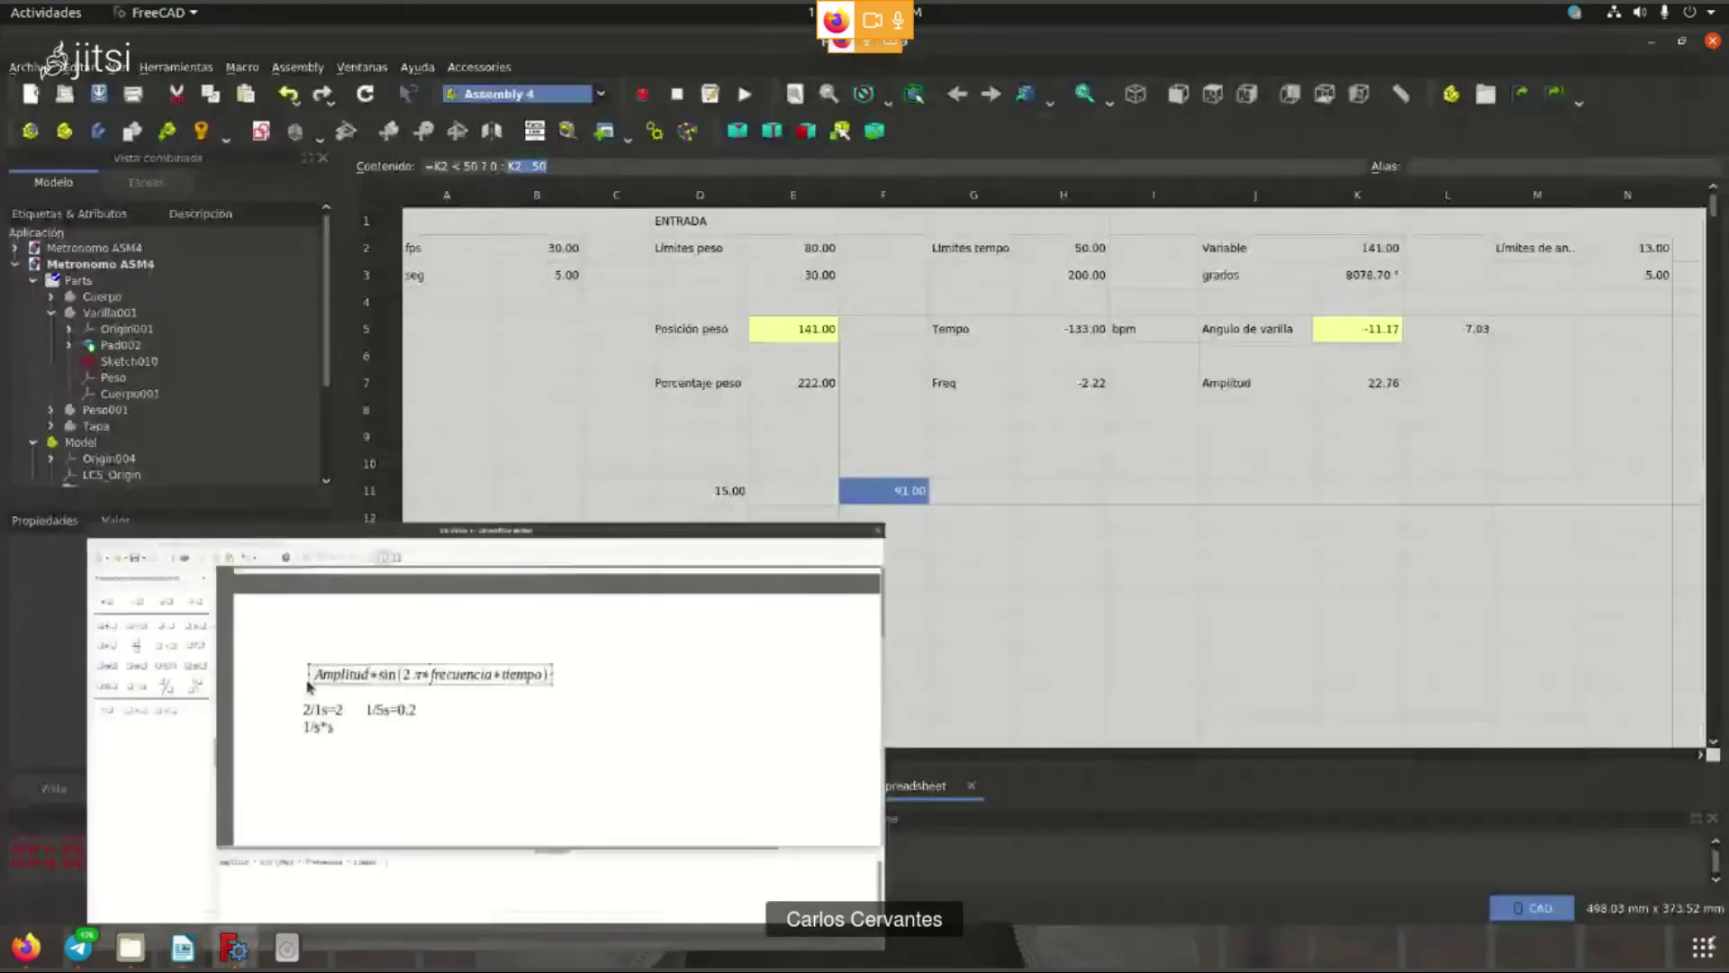
- Pan and zoom out the Symbolab a·sin(2pi·x·0.2) graph, then show the Jitsi tab
{"action": "left_click", "coordinate": [25, 946]}
{"action": "left_click", "coordinate": [99, 44]}
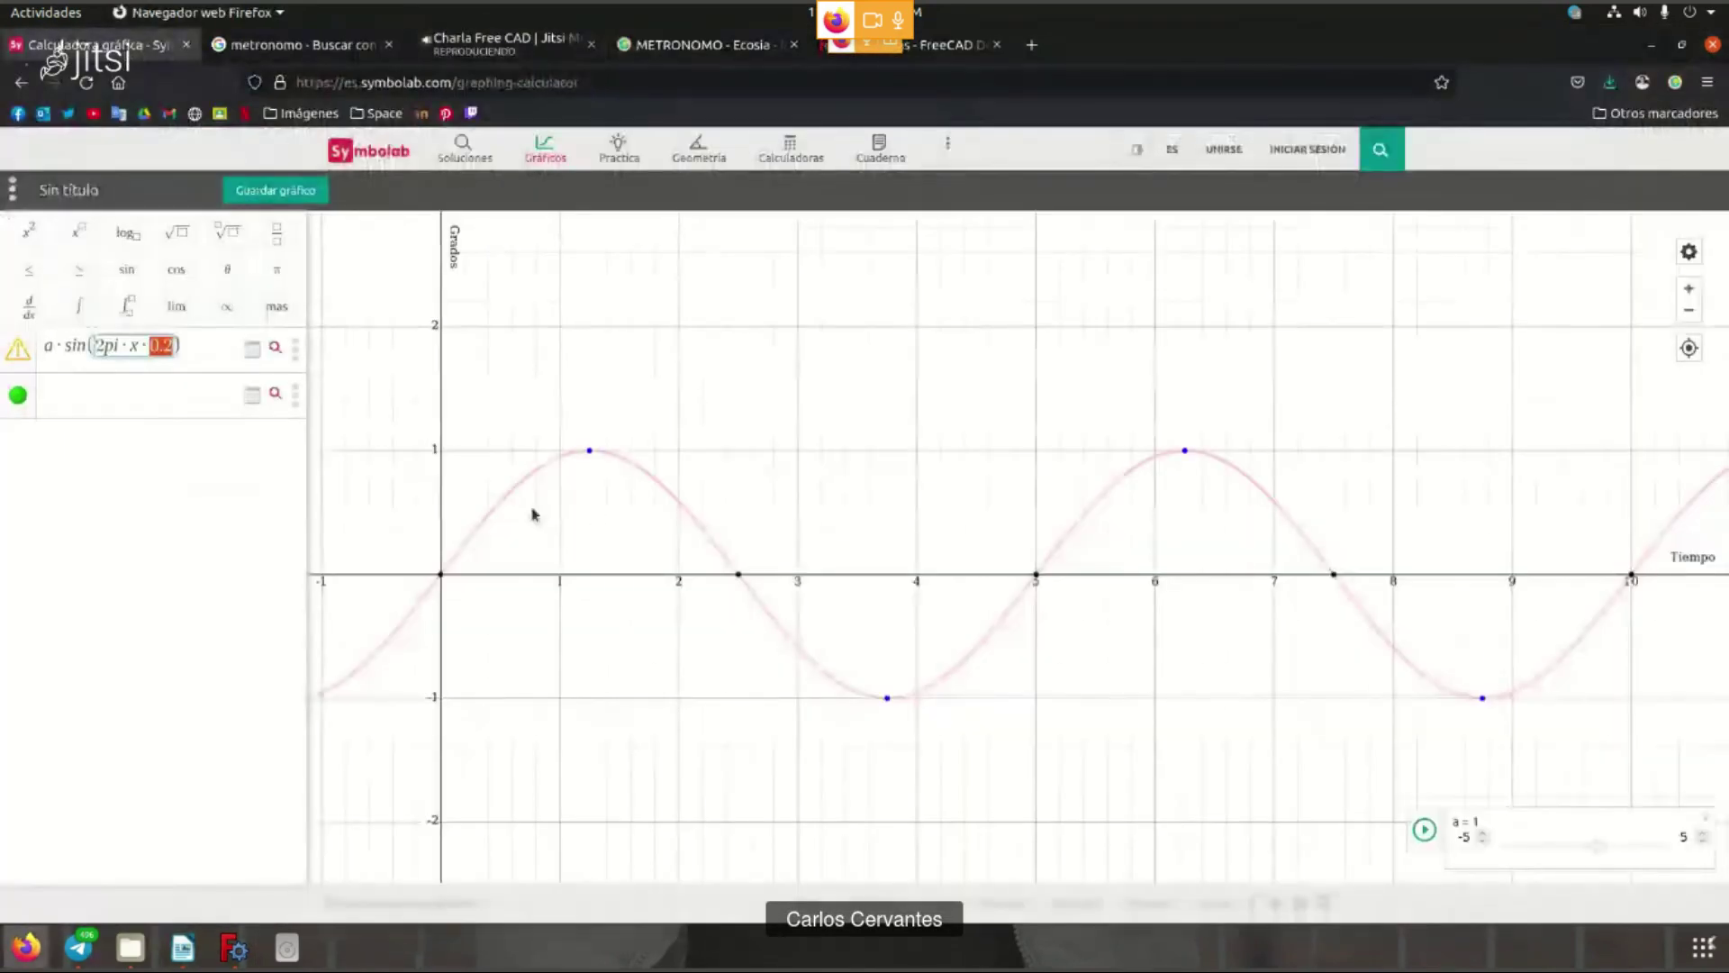
{"action": "left_click_drag", "start_coordinate": [532, 510], "coordinate": [784, 526]}
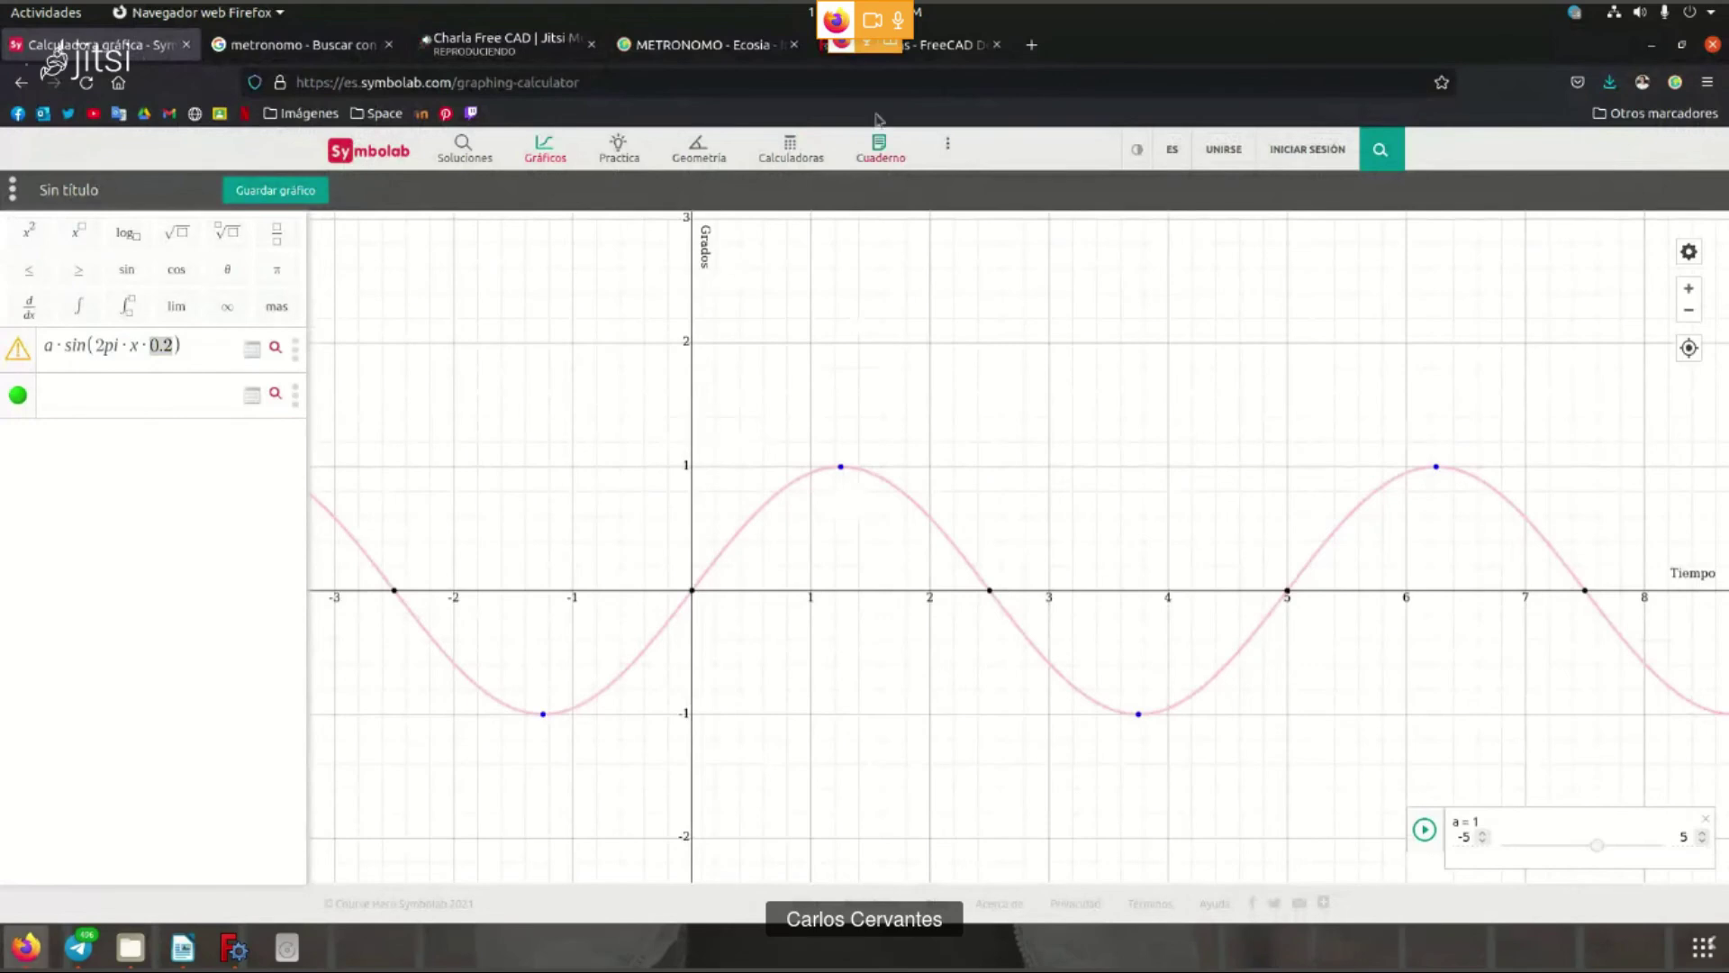
{"action": "scroll", "coordinate": [689, 585], "scroll_direction": "down", "scroll_amount": 3}
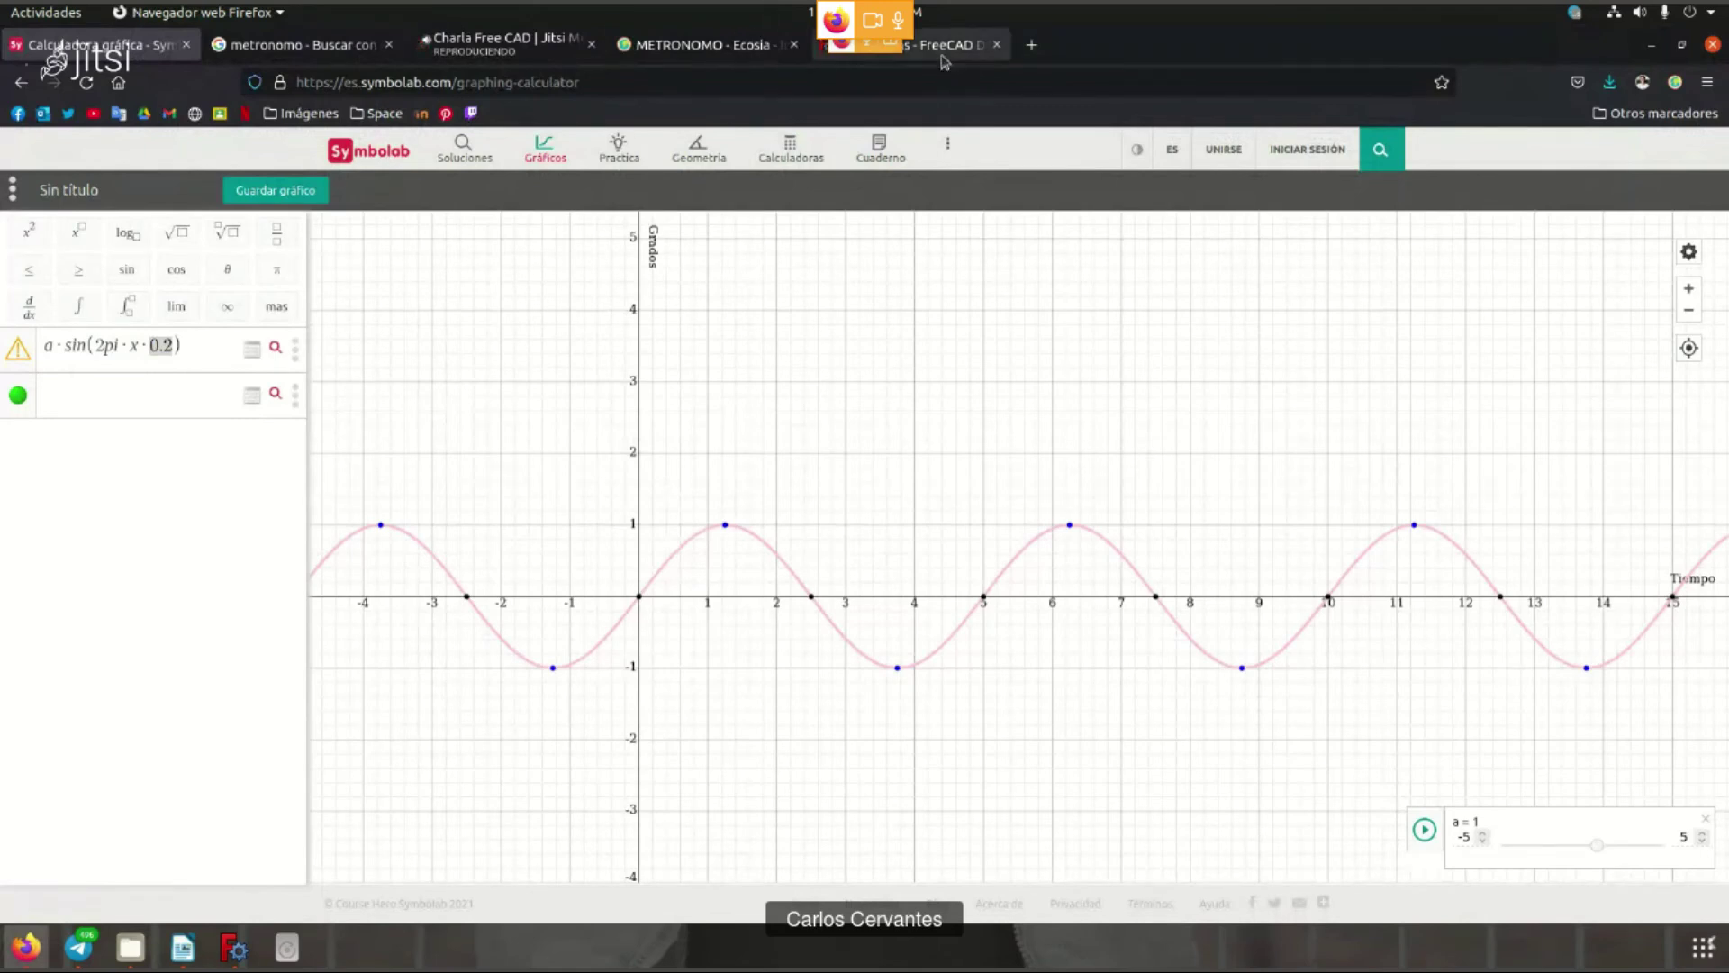
{"action": "left_click", "coordinate": [484, 50]}
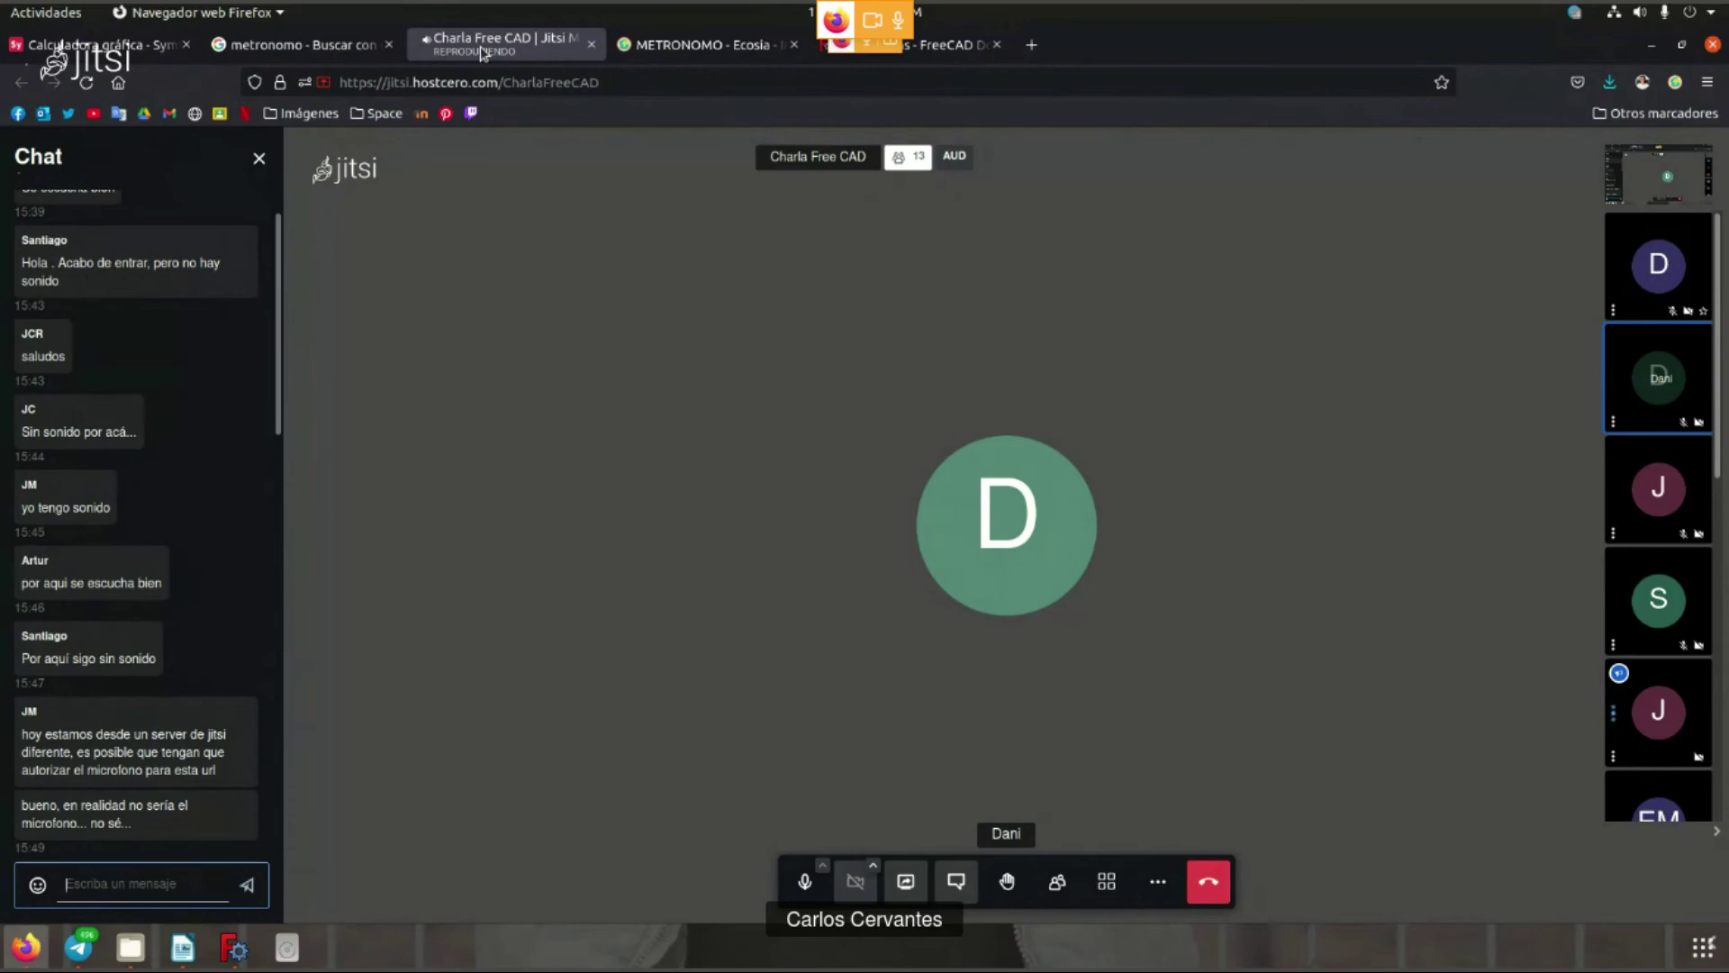
{"action": "scroll", "coordinate": [245, 434], "scroll_direction": "up", "scroll_amount": 1}
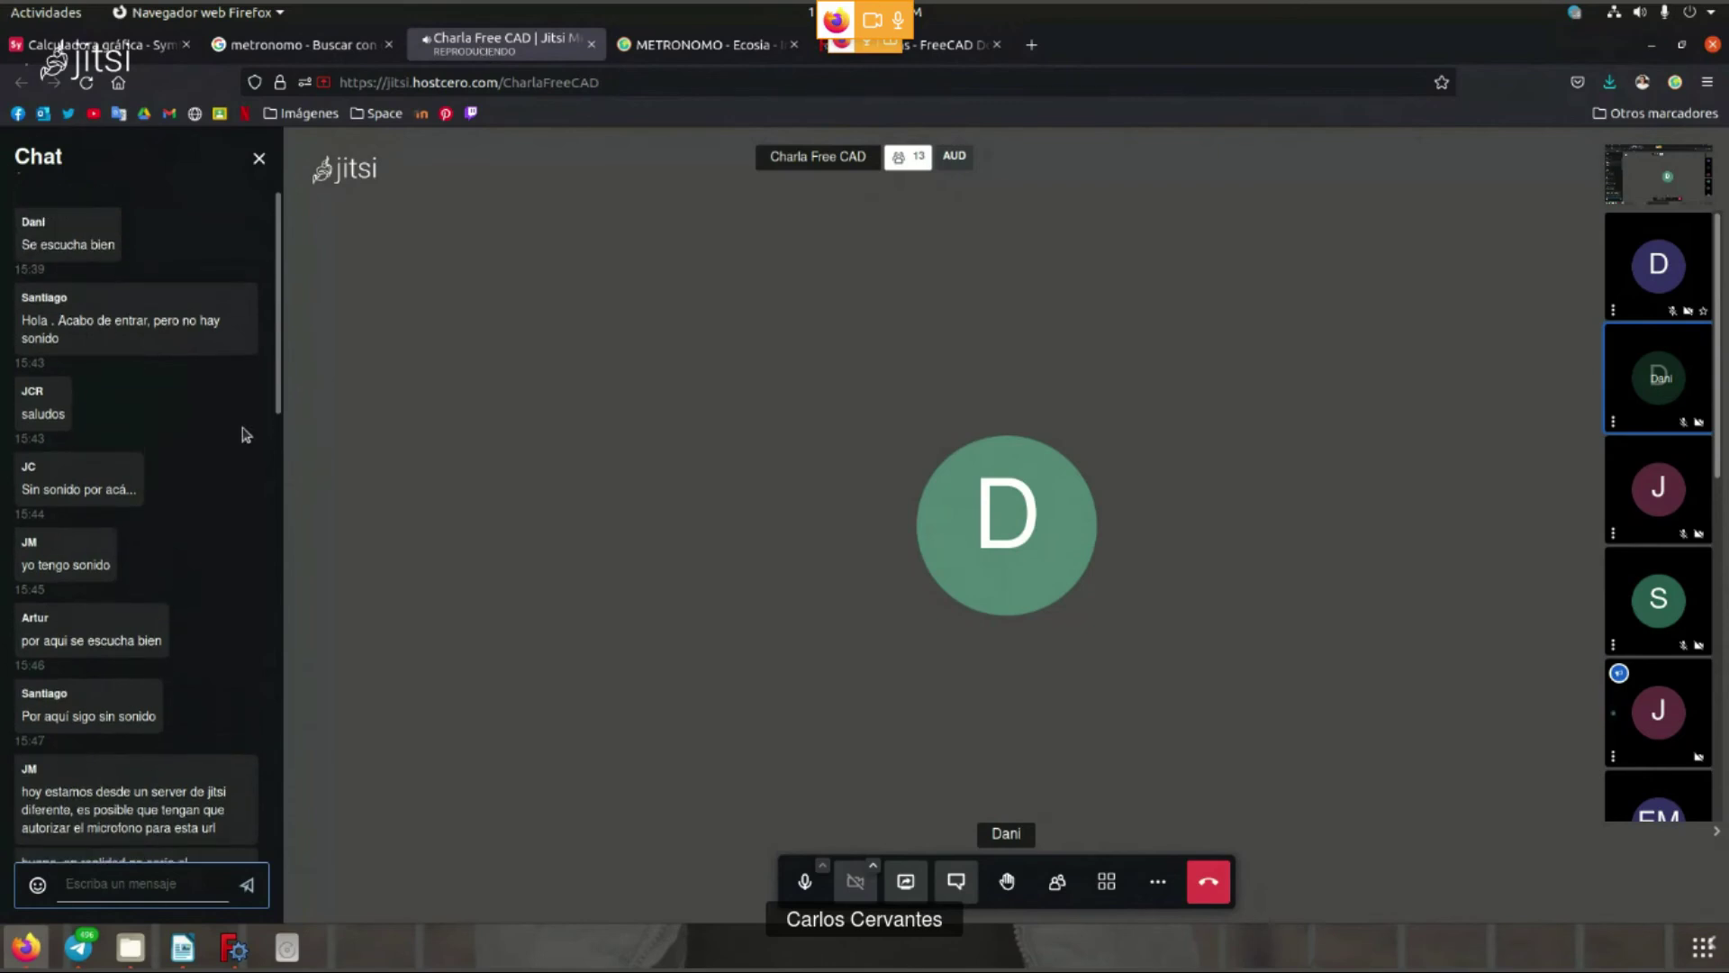
{"action": "scroll", "coordinate": [245, 434], "scroll_direction": "down", "scroll_amount": 2}
{"action": "scroll", "coordinate": [245, 434], "scroll_direction": "down", "scroll_amount": 1}
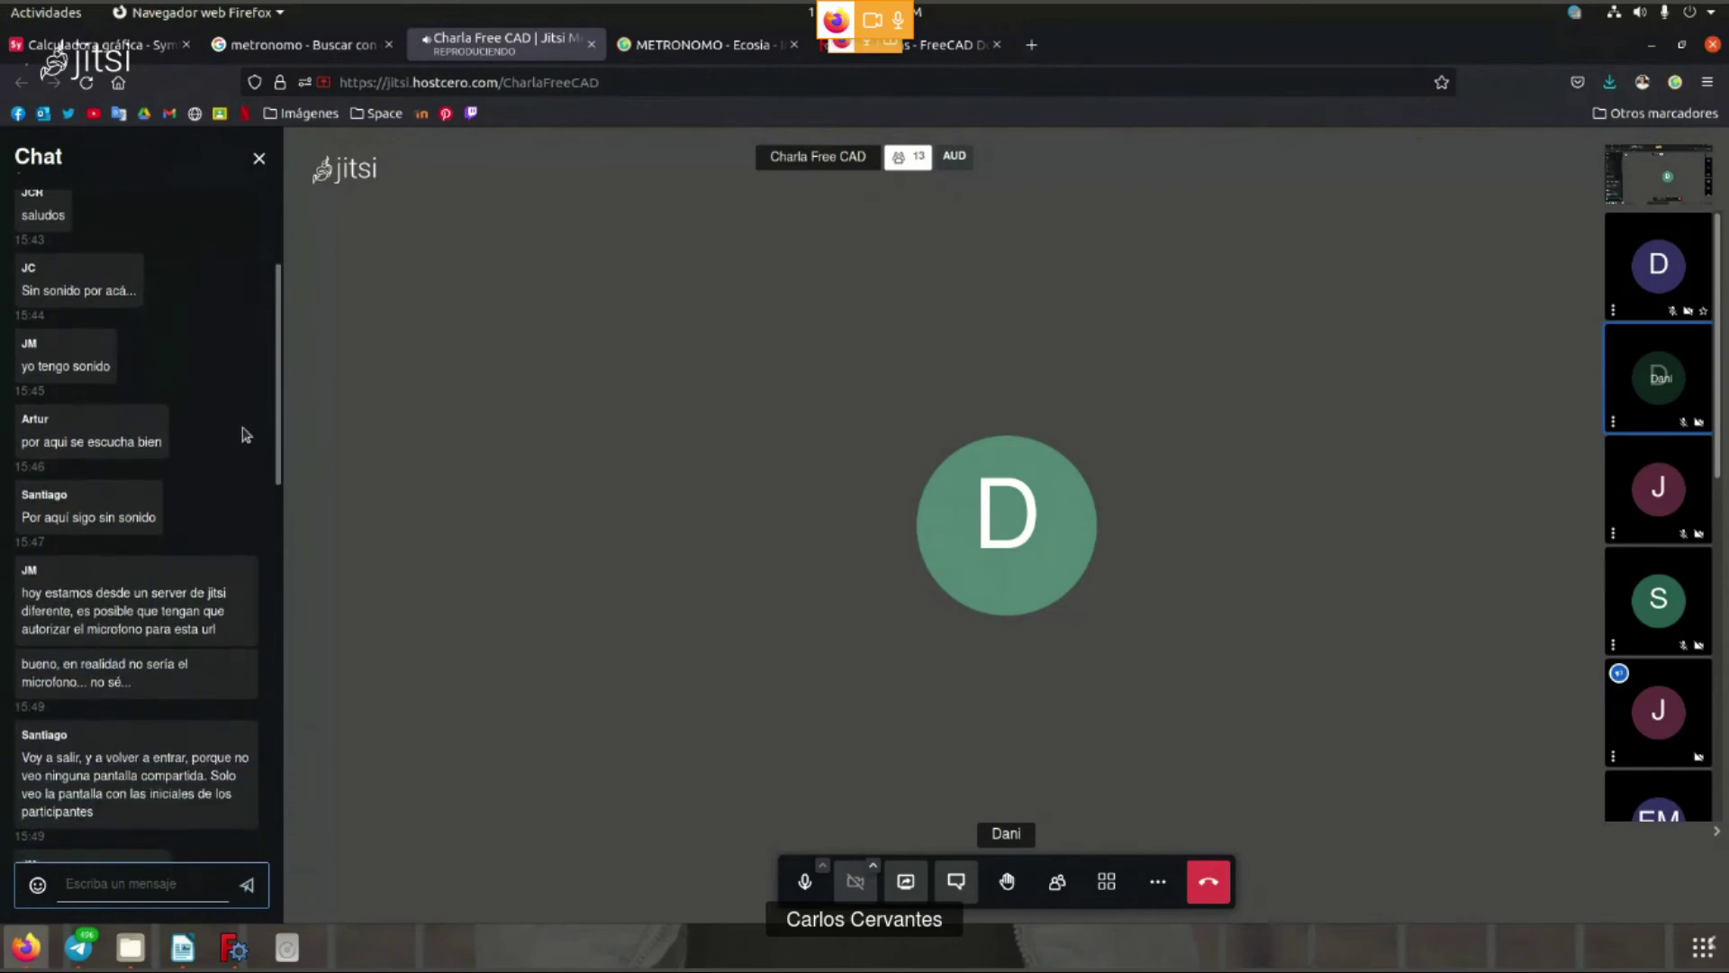
{"action": "scroll", "coordinate": [245, 434], "scroll_direction": "down", "scroll_amount": 1}
{"action": "scroll", "coordinate": [245, 434], "scroll_direction": "down", "scroll_amount": 1}
{"action": "scroll", "coordinate": [245, 434], "scroll_direction": "down", "scroll_amount": 1}
{"action": "scroll", "coordinate": [245, 434], "scroll_direction": "down", "scroll_amount": 1}
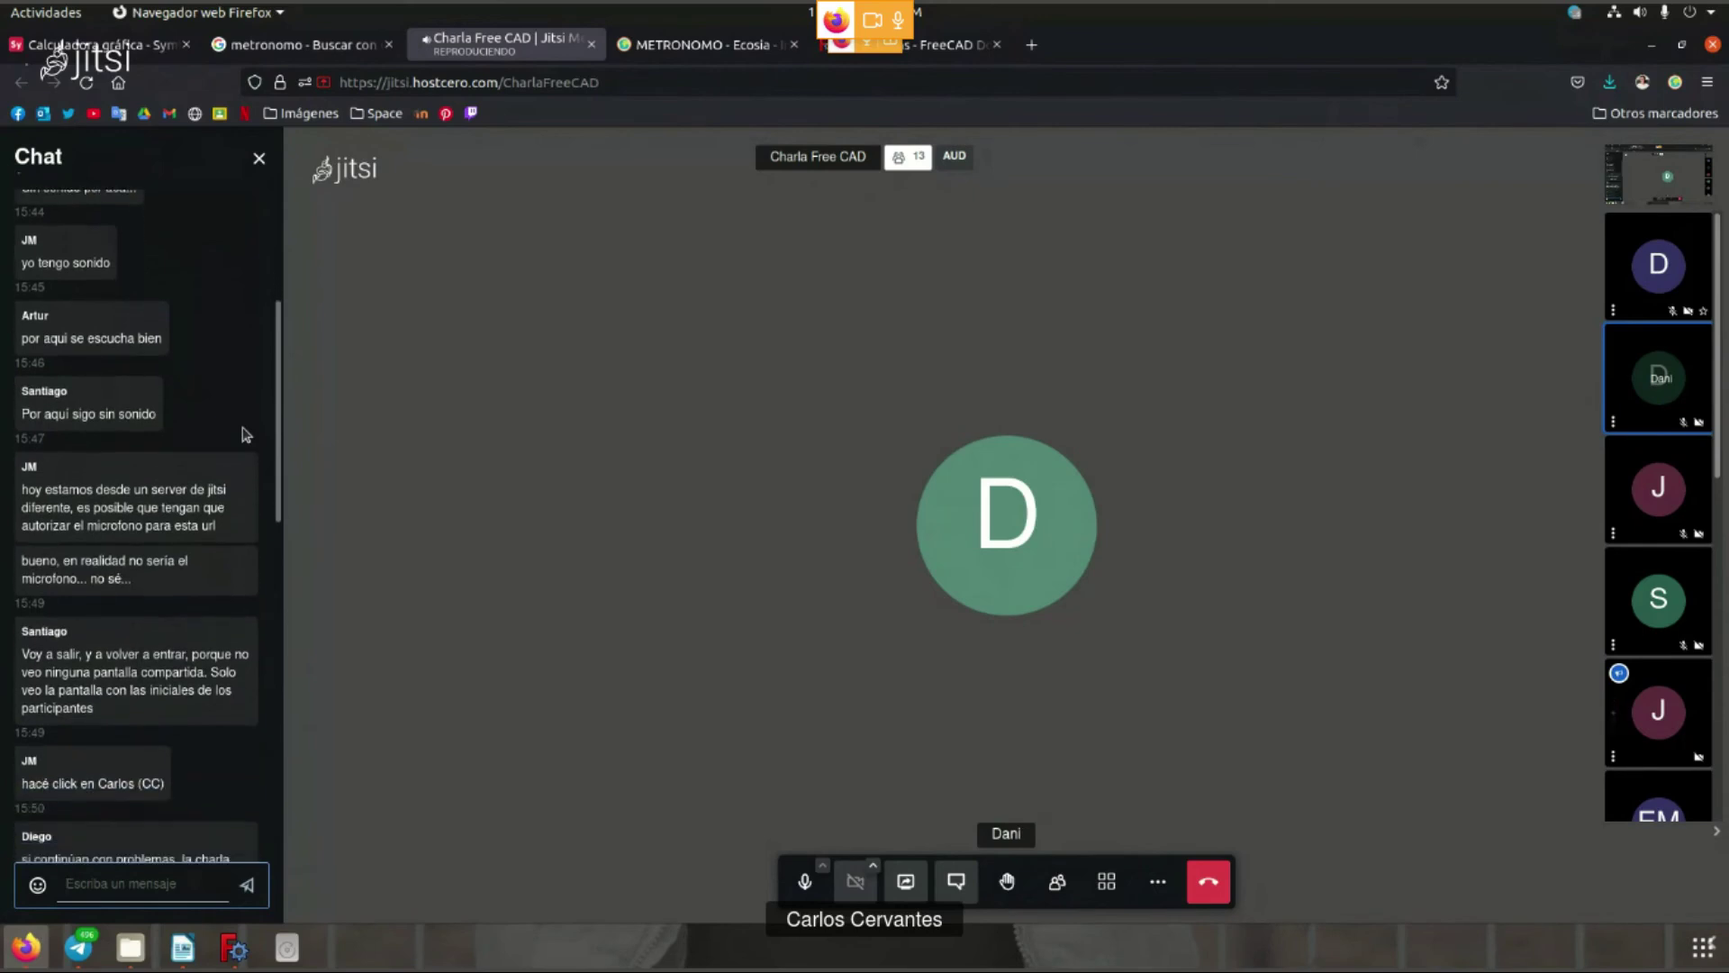
{"action": "scroll", "coordinate": [245, 434], "scroll_direction": "down", "scroll_amount": 1}
{"action": "scroll", "coordinate": [245, 434], "scroll_direction": "down", "scroll_amount": 1}
{"action": "scroll", "coordinate": [245, 434], "scroll_direction": "down", "scroll_amount": 2}
{"action": "scroll", "coordinate": [245, 434], "scroll_direction": "down", "scroll_amount": 1}
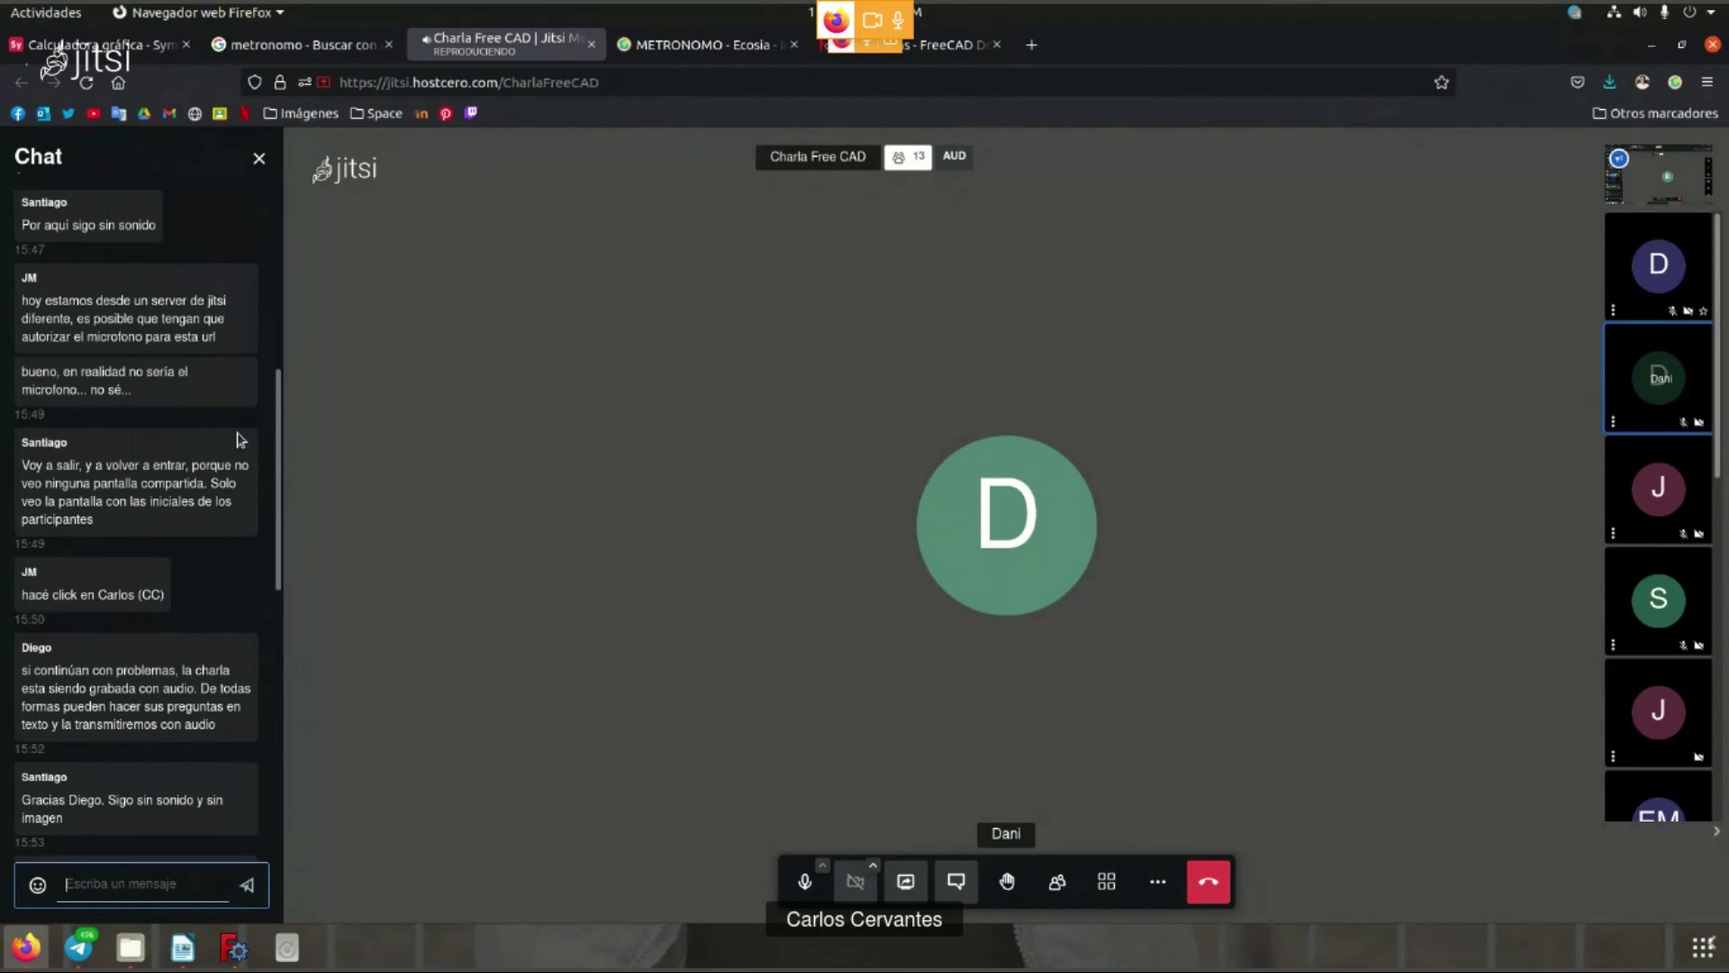
{"action": "scroll", "coordinate": [239, 439], "scroll_direction": "down", "scroll_amount": 1}
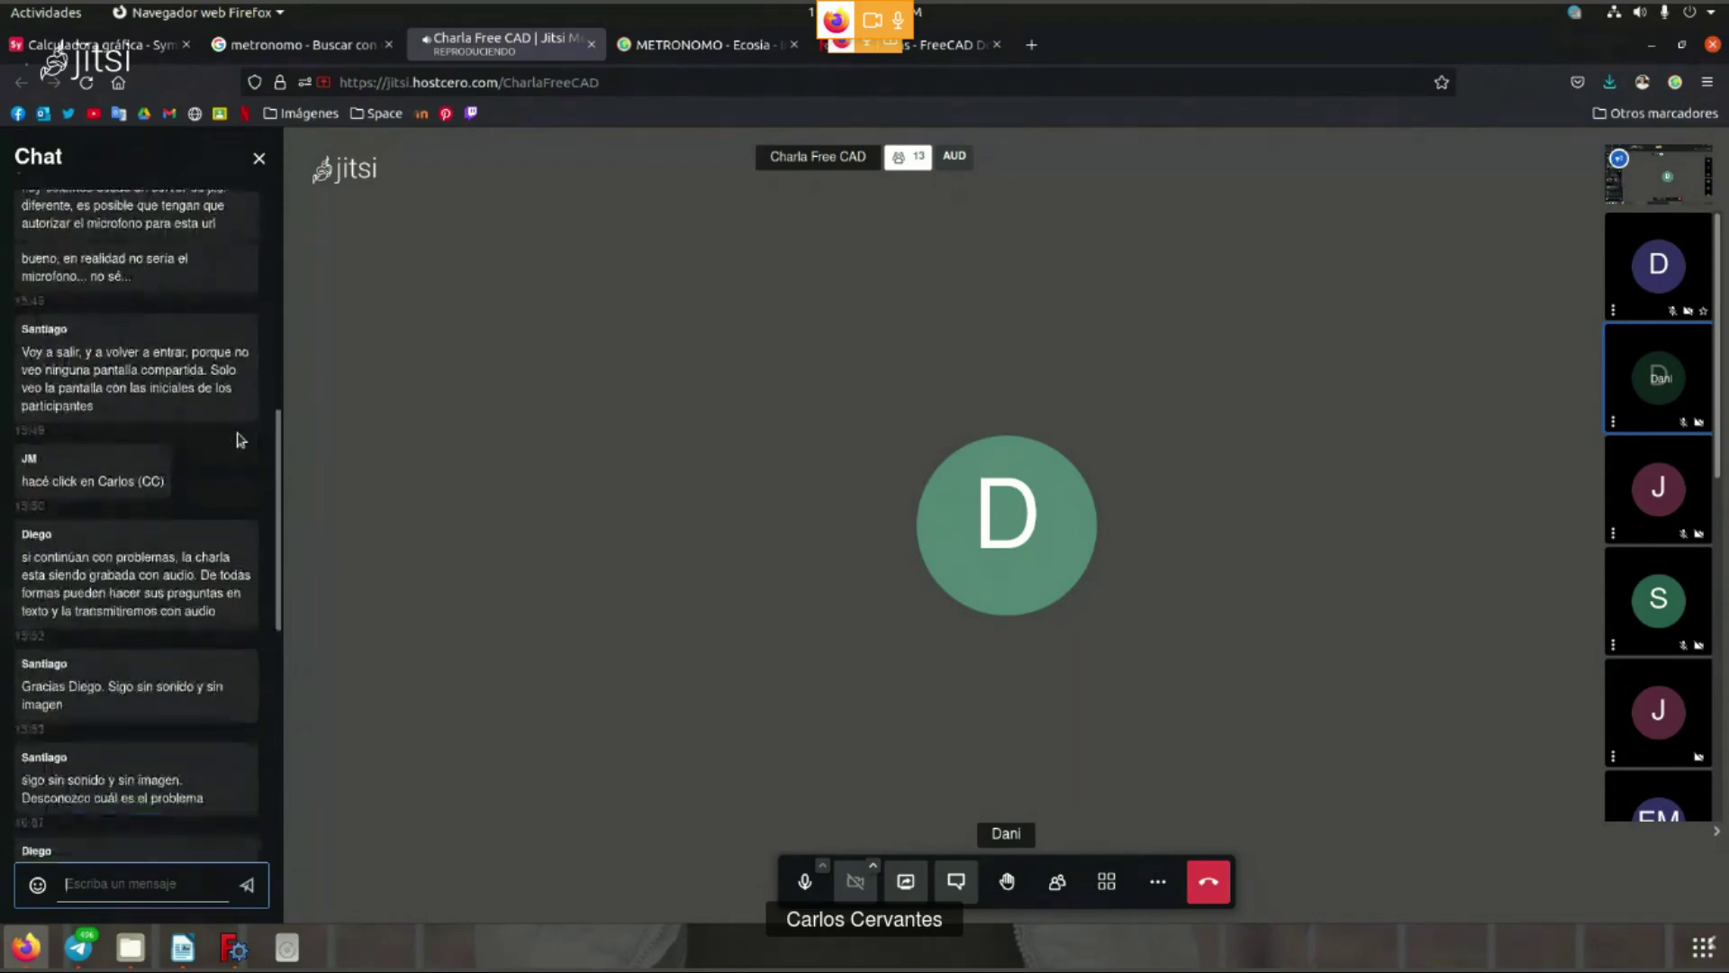
{"action": "scroll", "coordinate": [238, 438], "scroll_direction": "down", "scroll_amount": 3}
- Scroll to the latest Jitsi chat messages, then return to the FreeCAD spreadsheet
{"action": "scroll", "coordinate": [238, 439], "scroll_direction": "down", "scroll_amount": 3}
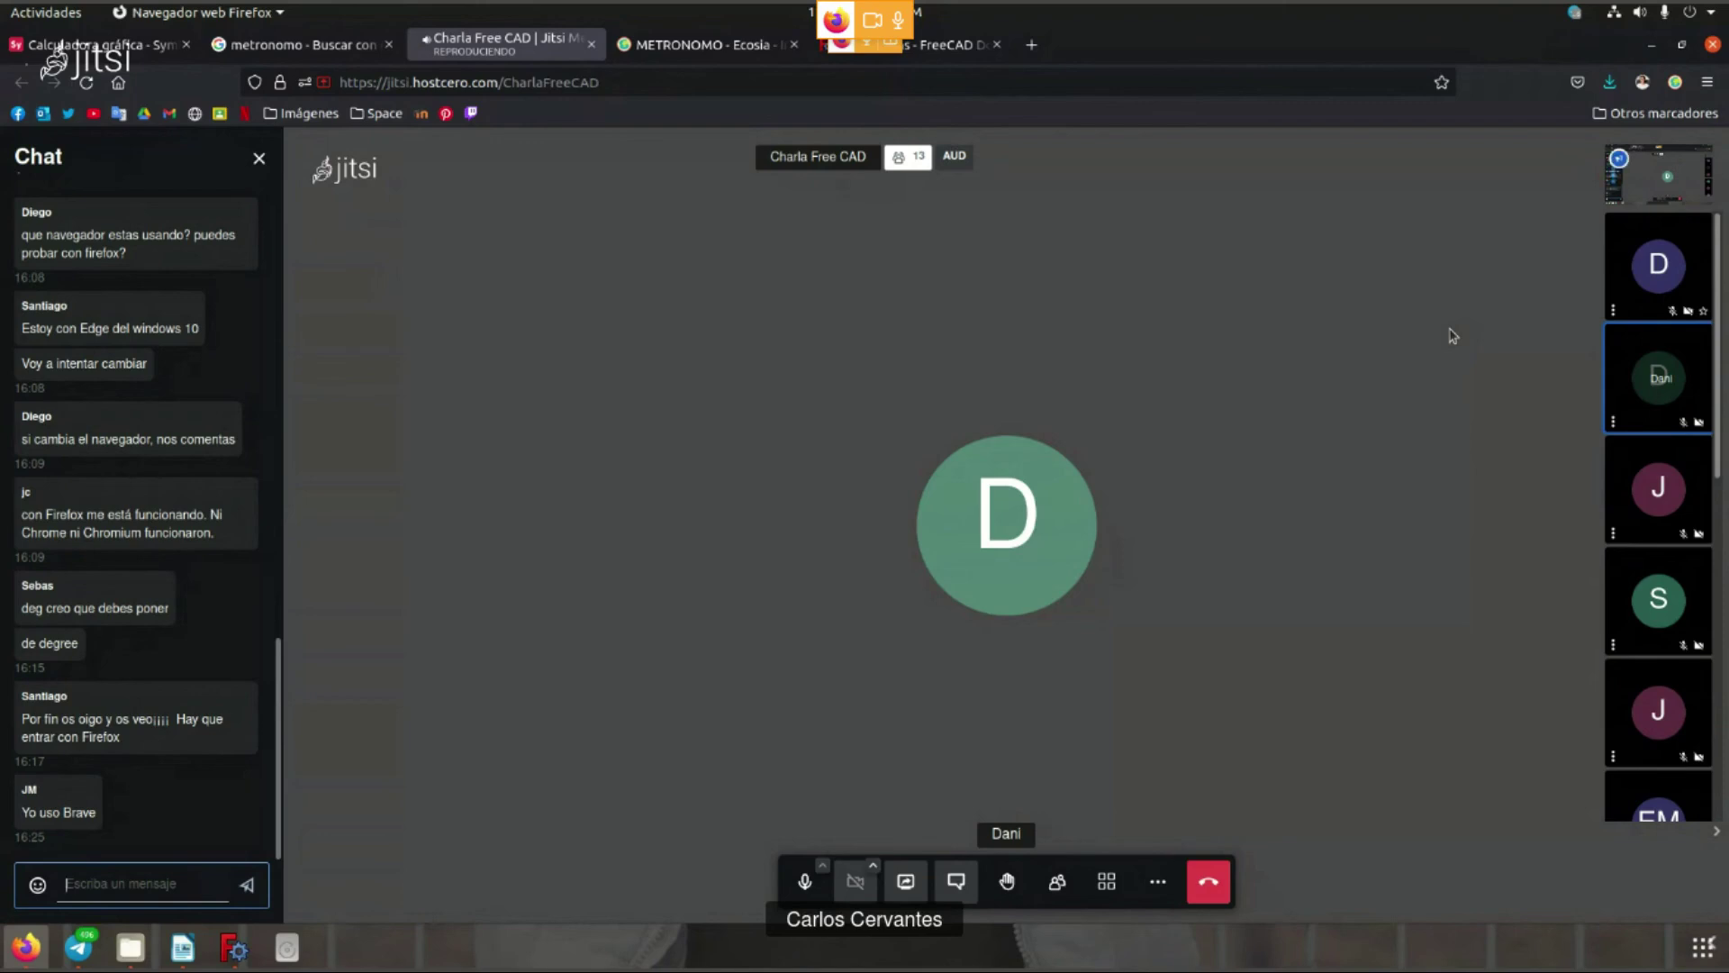
{"action": "left_click", "coordinate": [234, 948]}
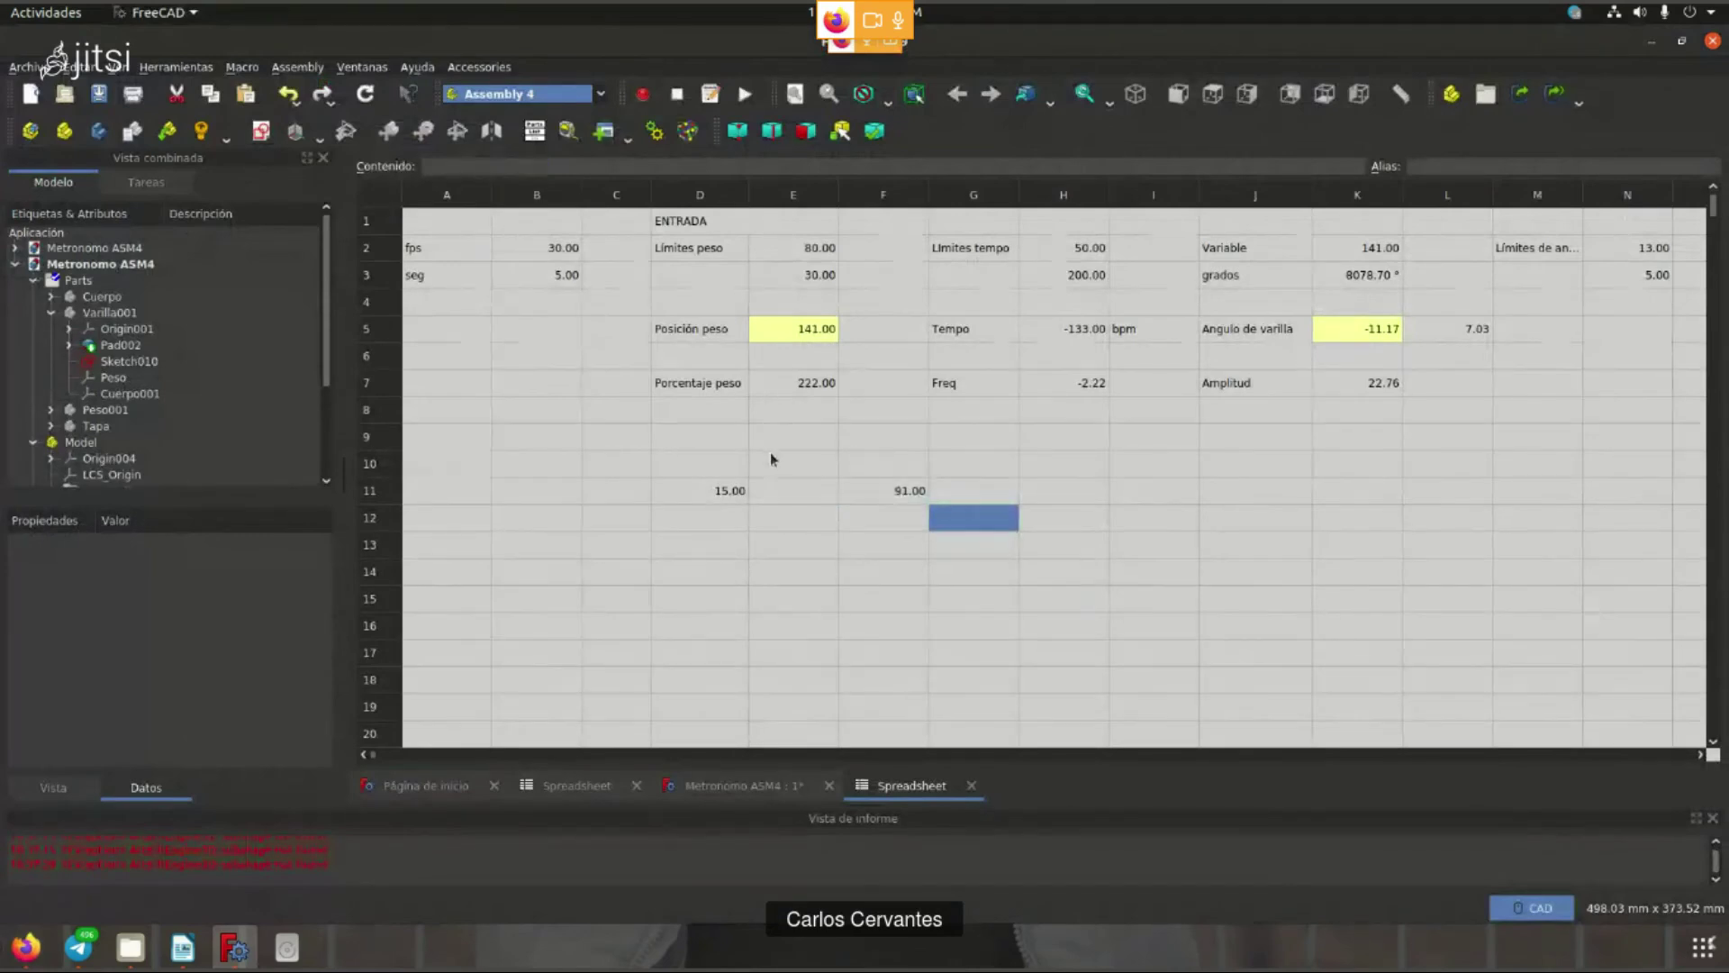
{"action": "left_click", "coordinate": [872, 493]}
{"action": "right_click", "coordinate": [872, 493]}
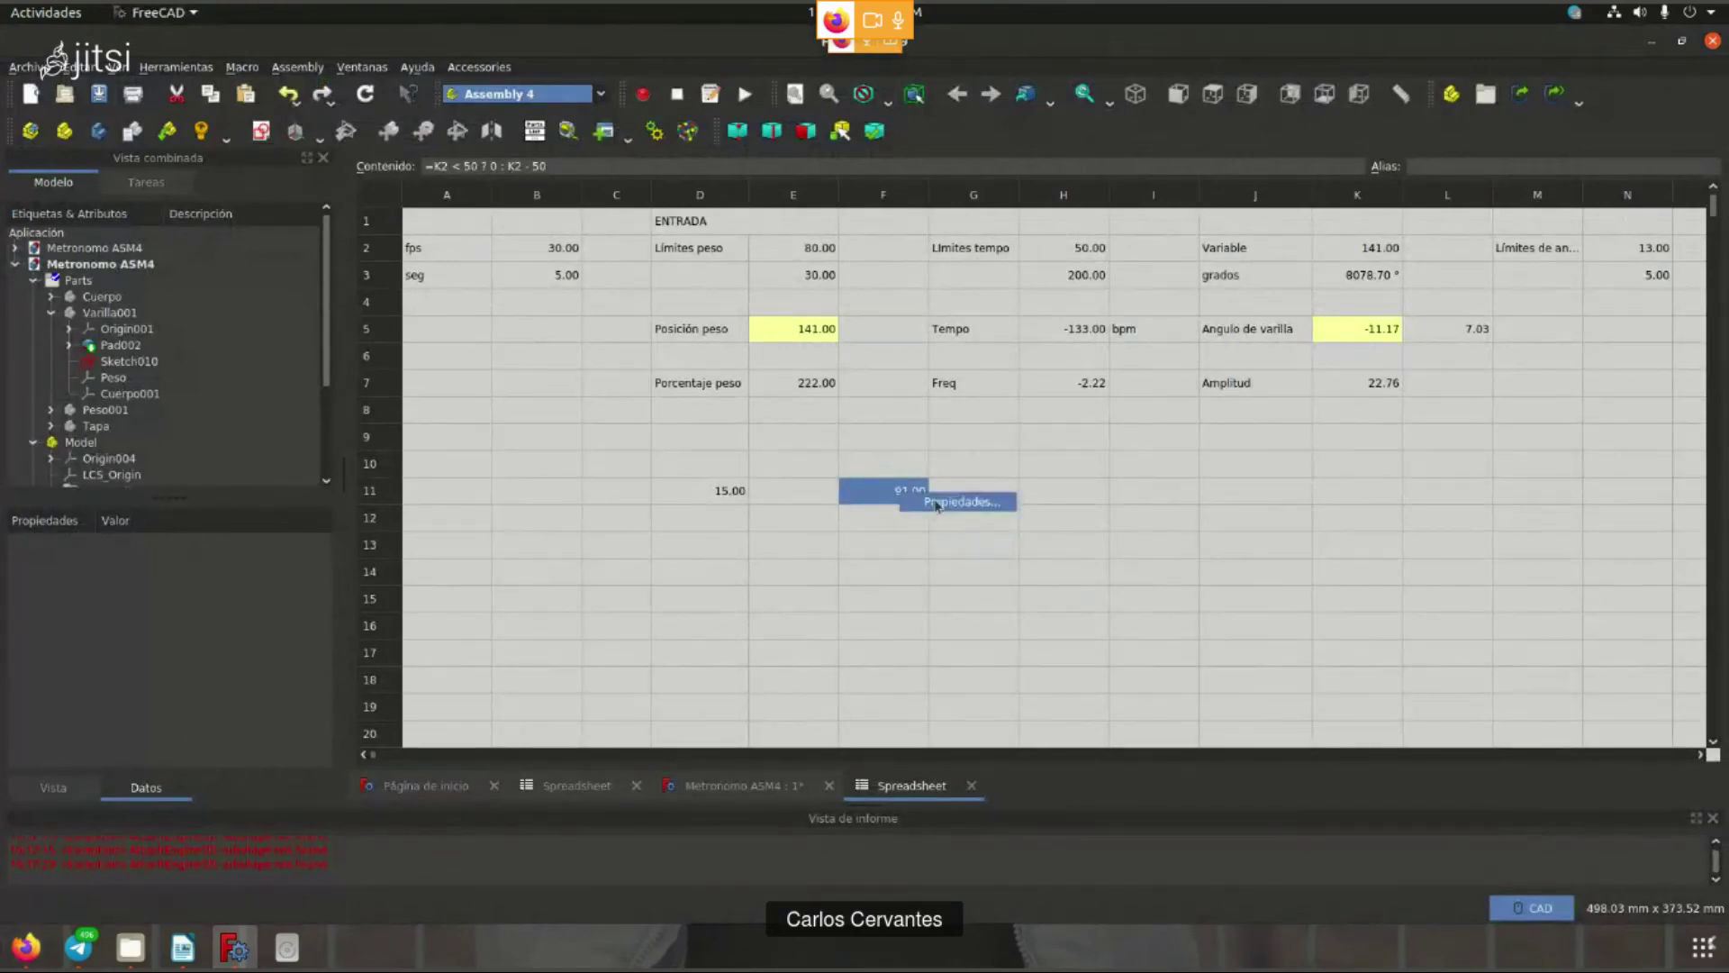
{"action": "left_click", "coordinate": [909, 504]}
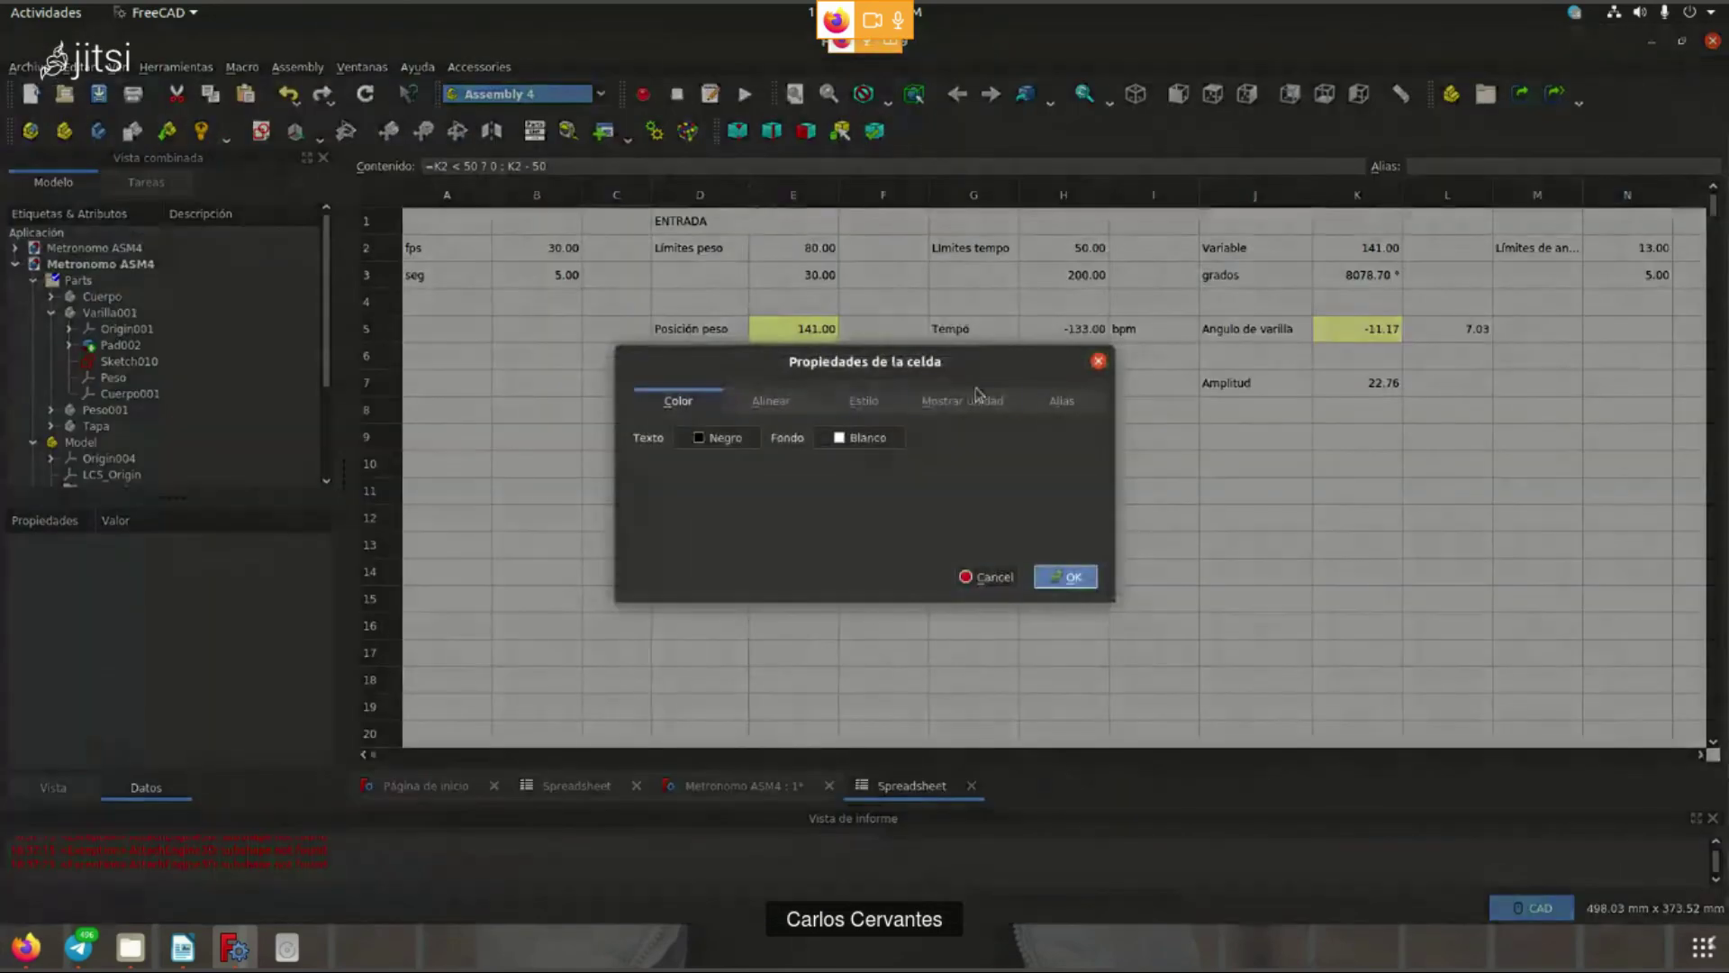
{"action": "left_click", "coordinate": [975, 400]}
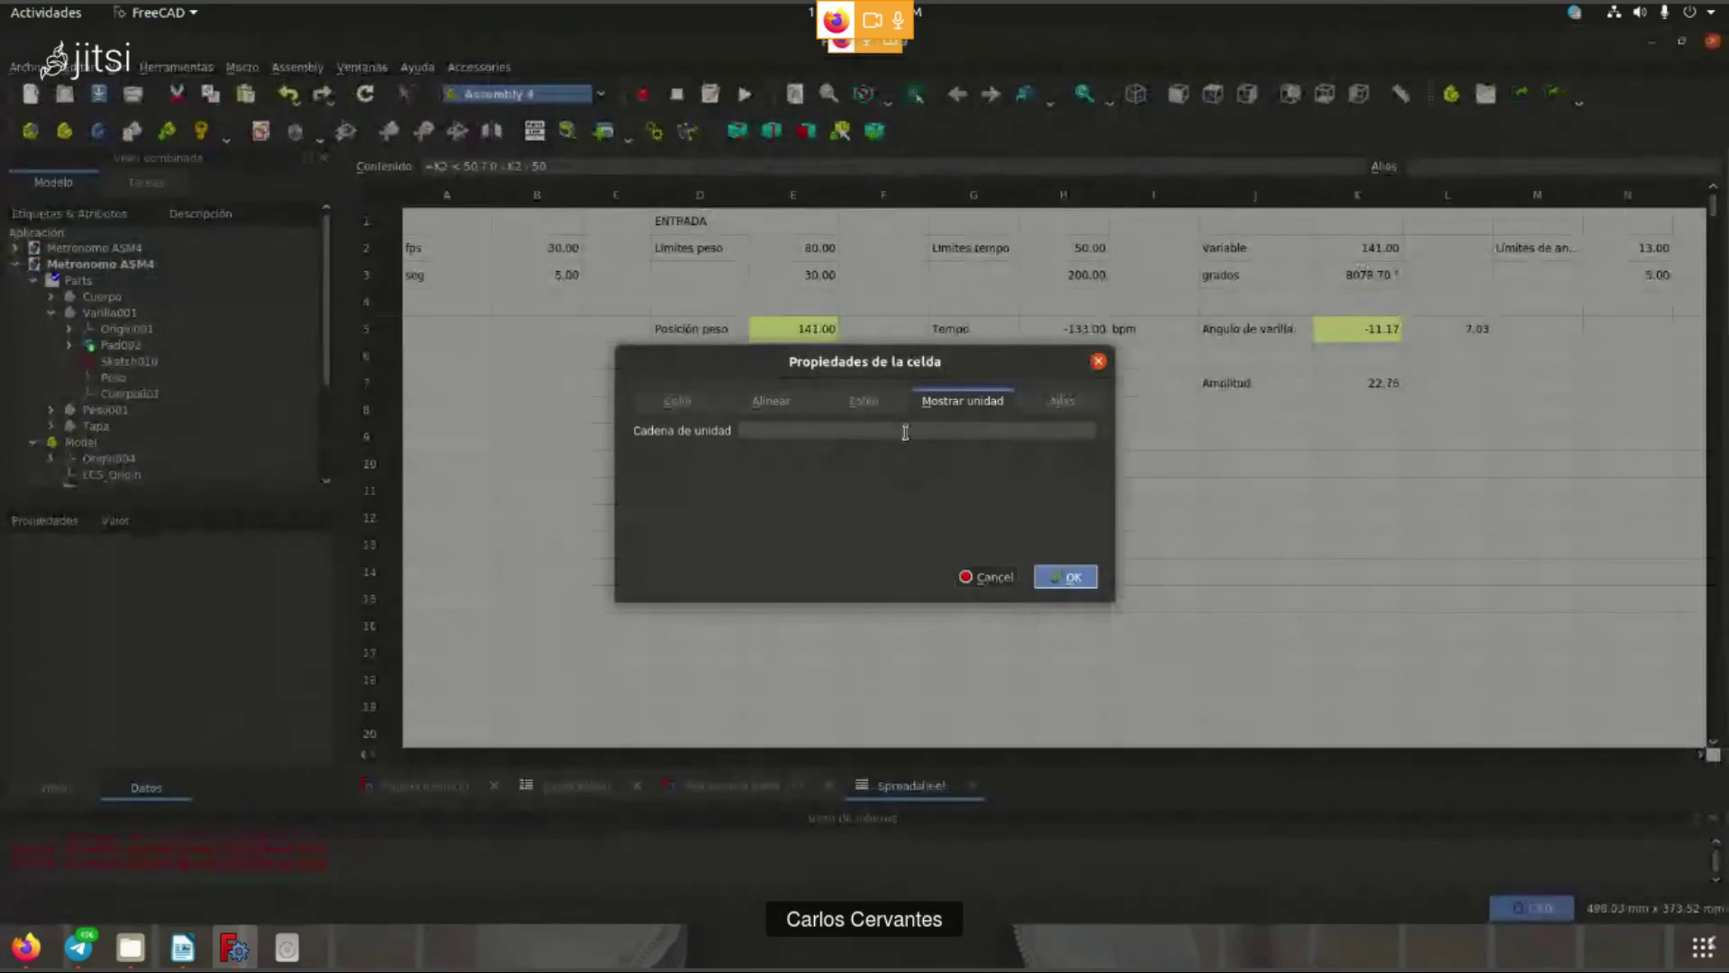
{"action": "left_click", "coordinate": [905, 431]}
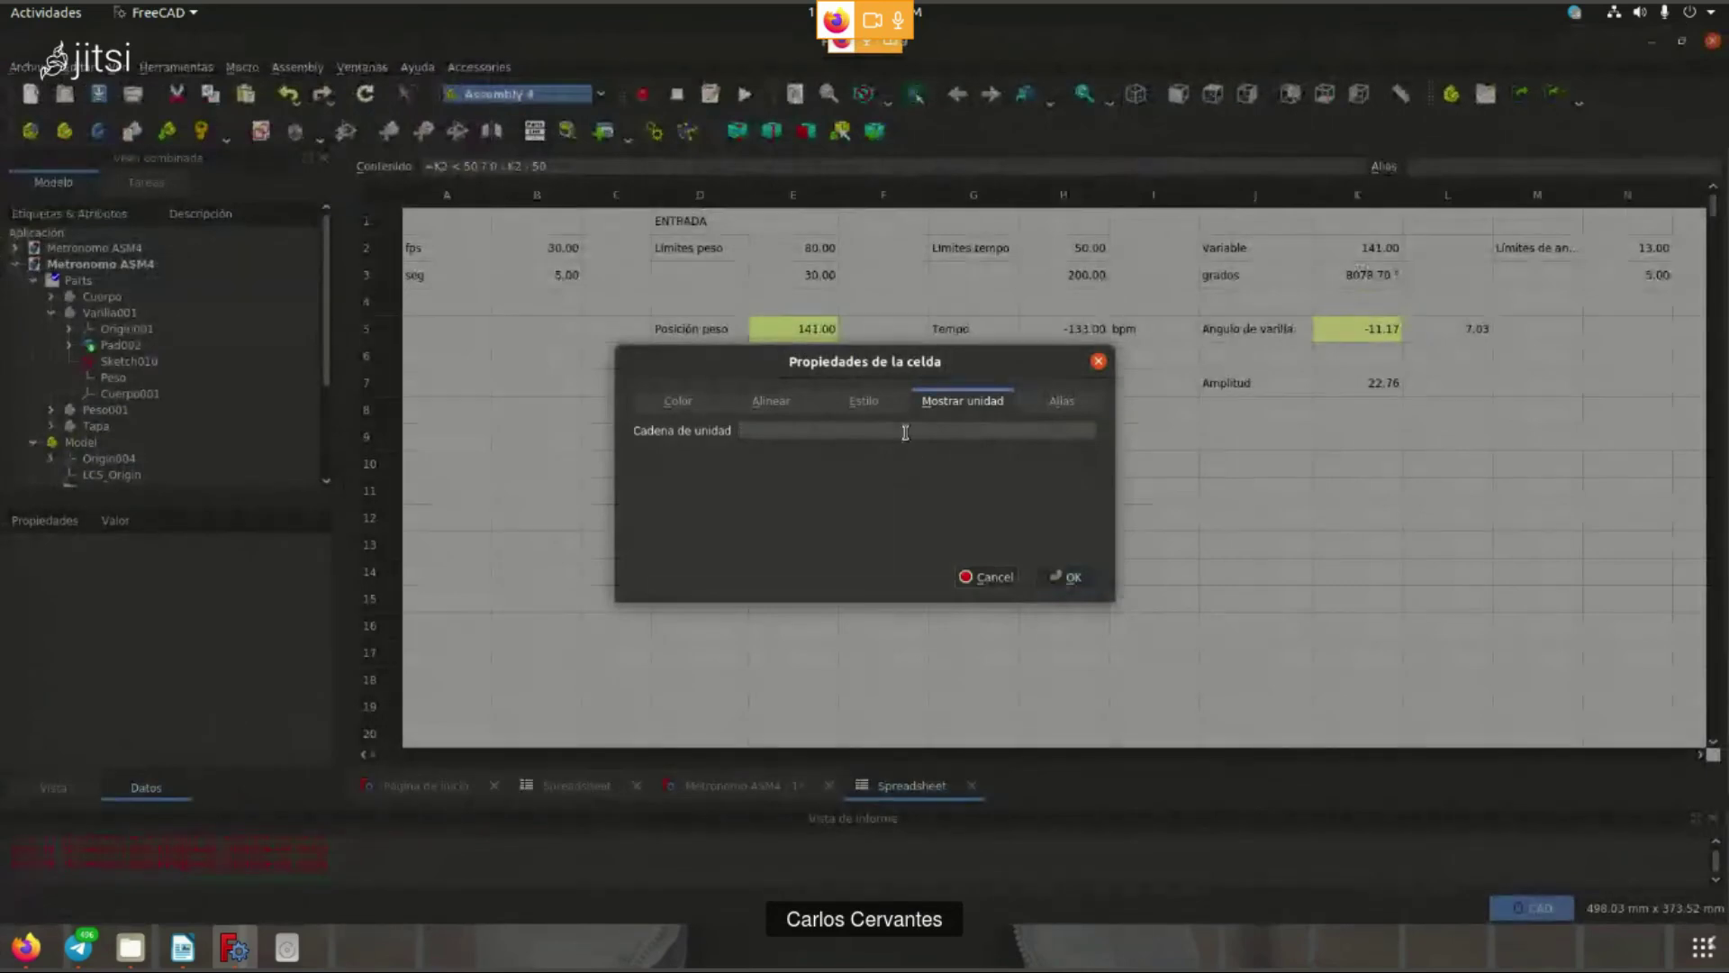
{"action": "left_click", "coordinate": [1098, 362]}
{"action": "key", "text": "Left"}
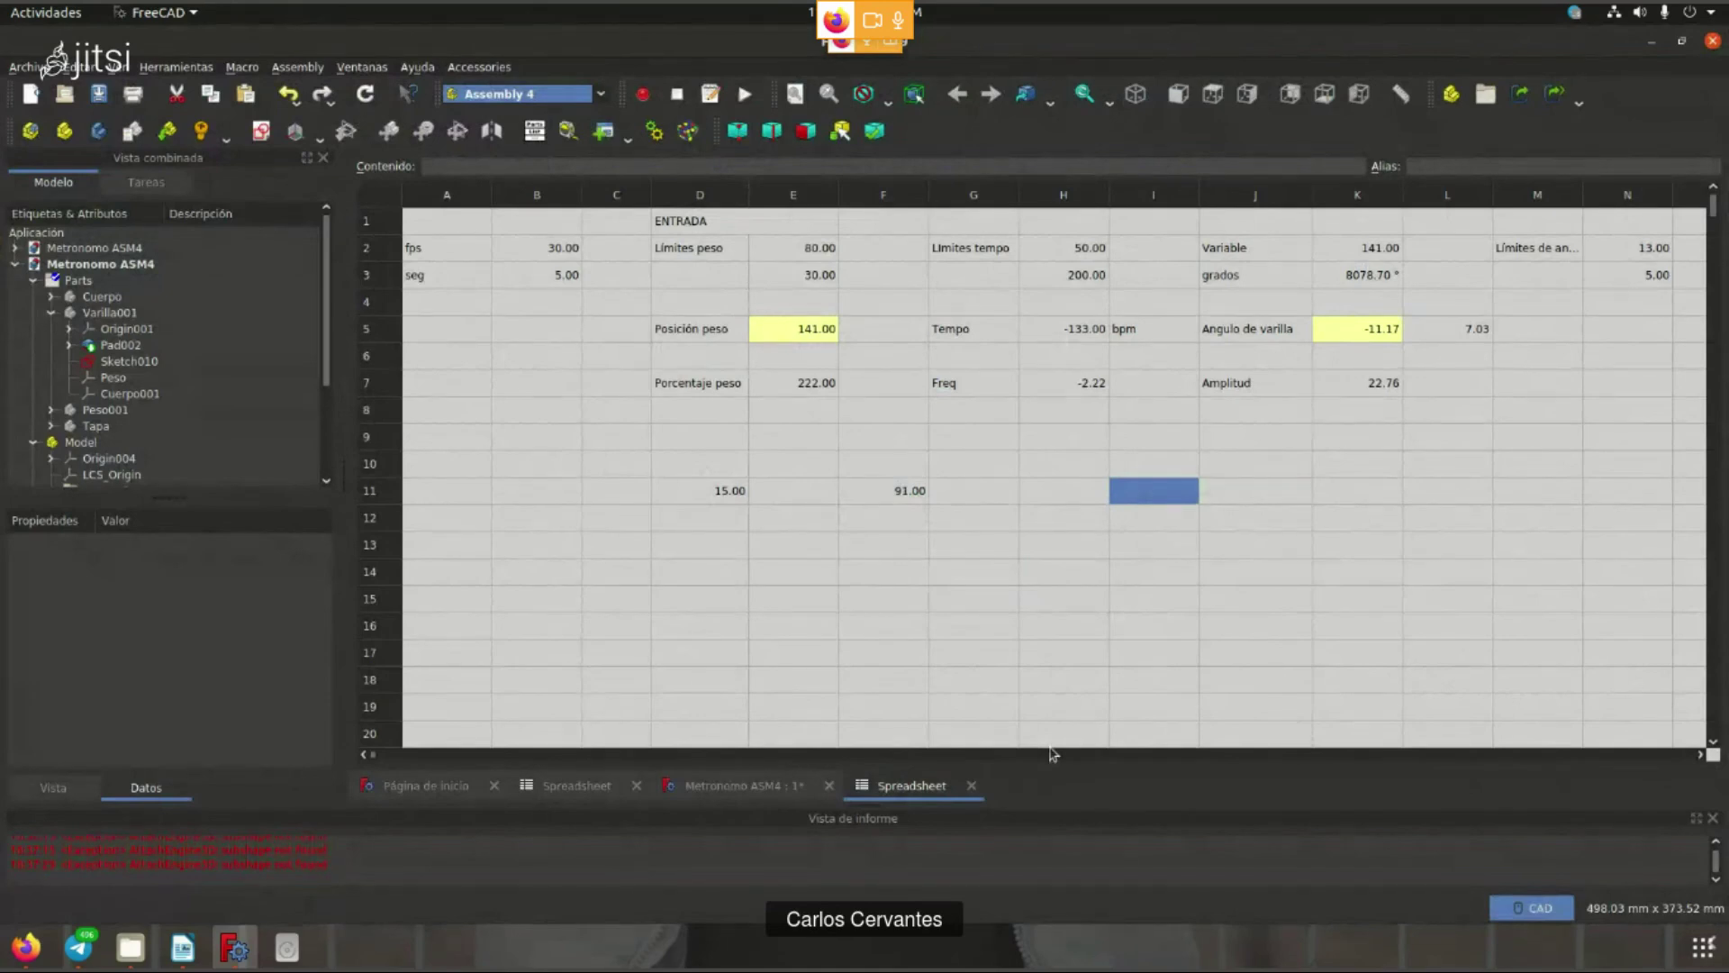
- Enter 60 in cell I11 and open its cell properties
{"action": "type", "text": "60"}
{"action": "left_click", "coordinate": [1236, 491]}
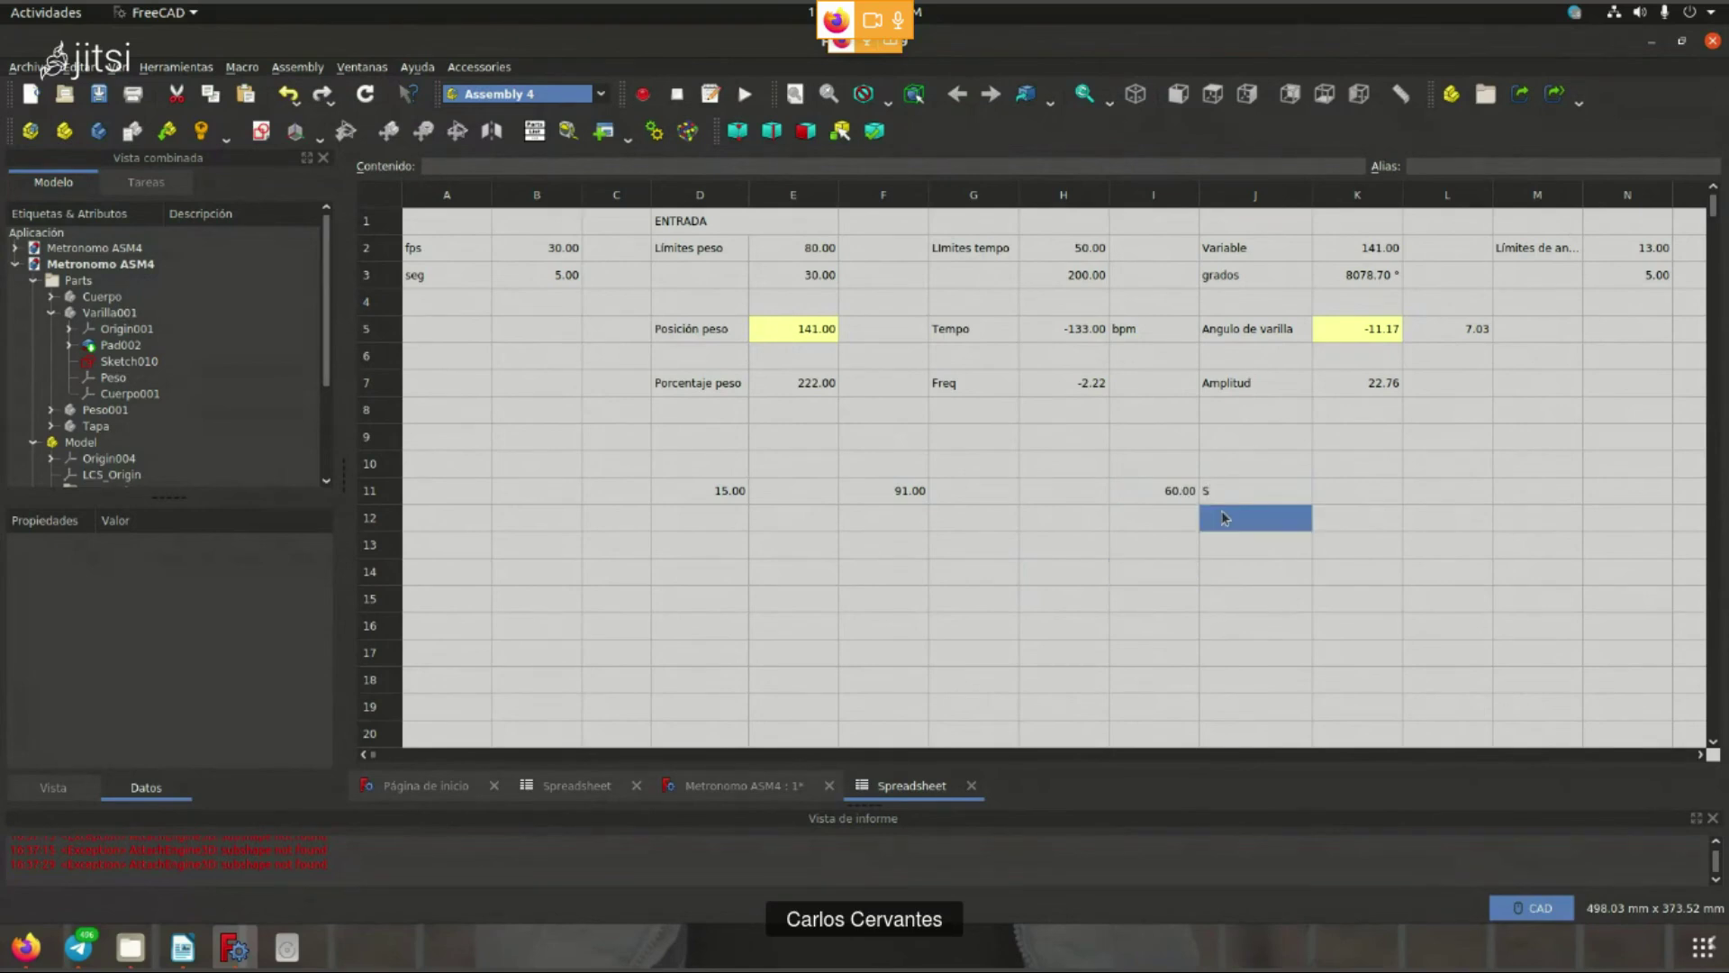
{"action": "left_click", "coordinate": [1180, 494]}
{"action": "right_click", "coordinate": [1171, 495]}
{"action": "left_click", "coordinate": [1225, 503]}
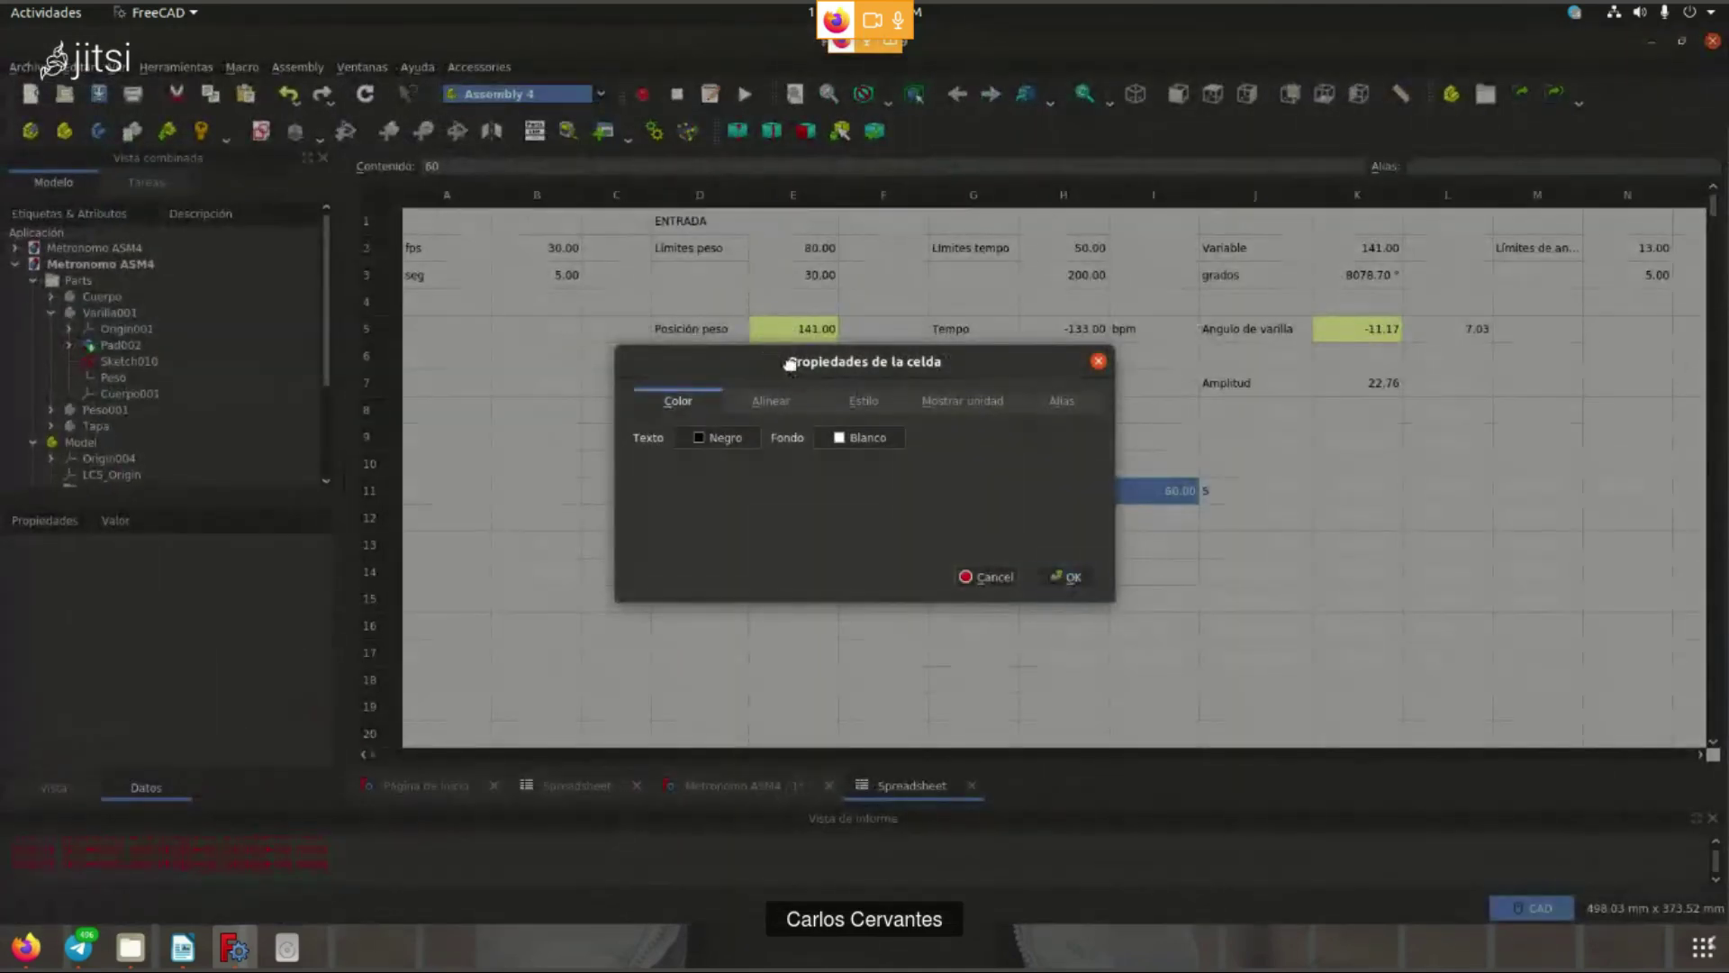
- Give cell I11 the display unit s so it reads 60.00 s
{"action": "left_click", "coordinate": [972, 401]}
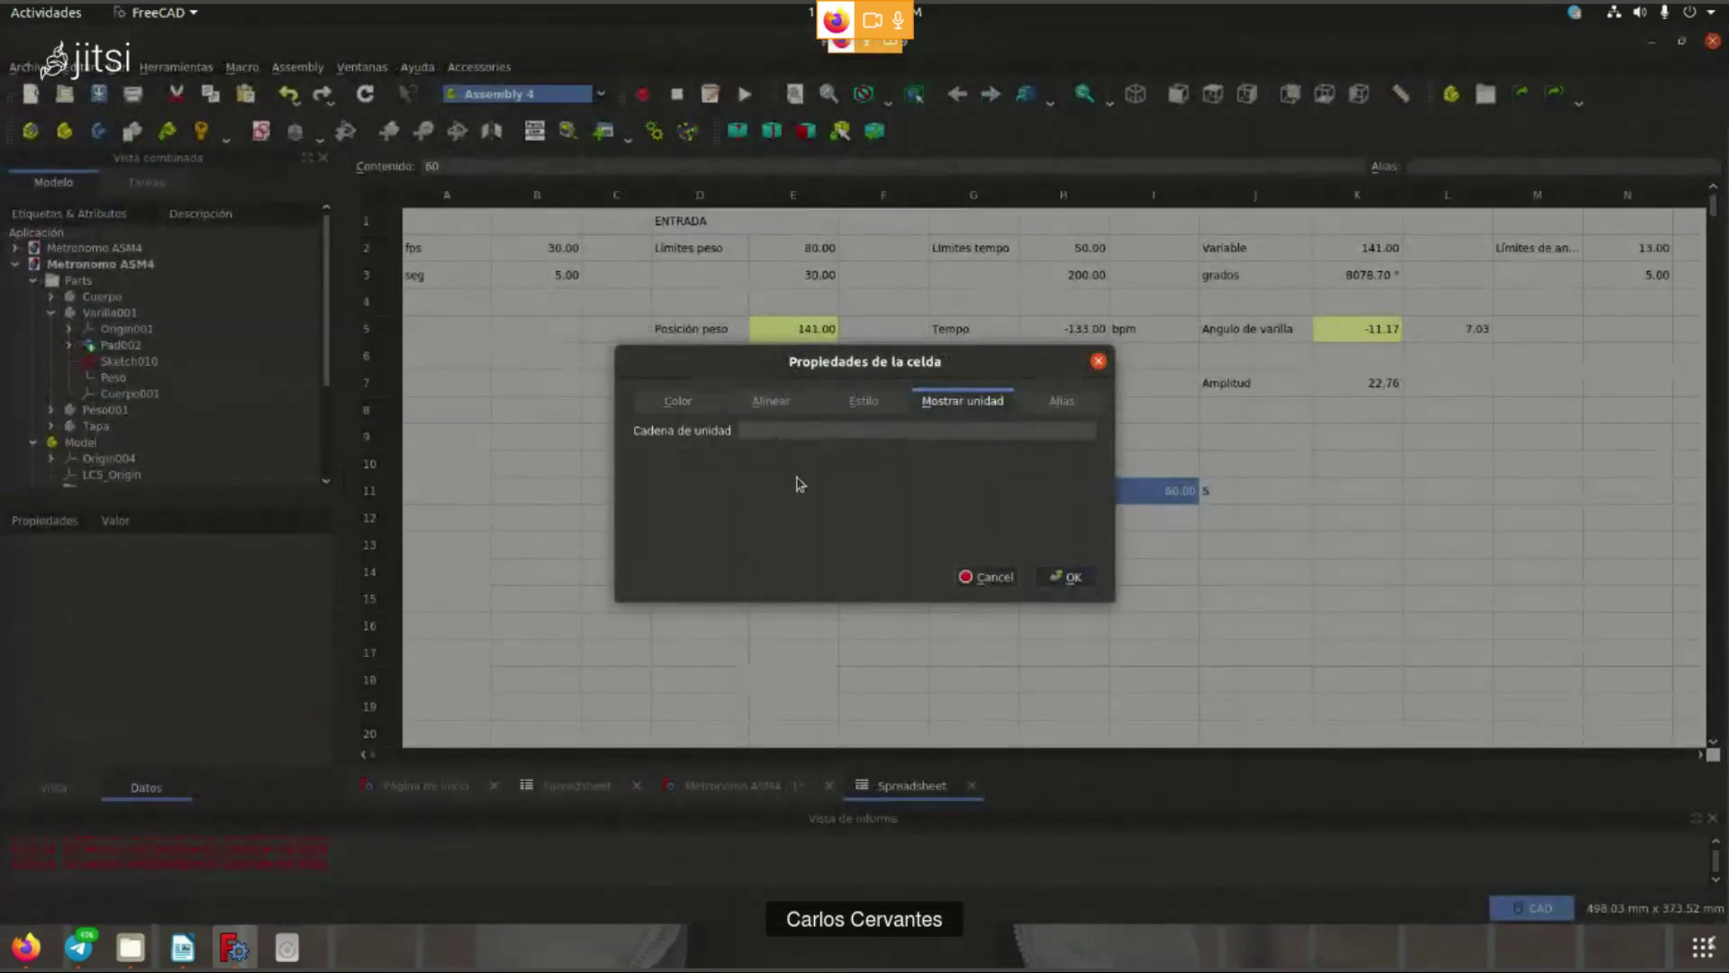
{"action": "type", "text": "S"}
{"action": "left_click", "coordinate": [1067, 577]}
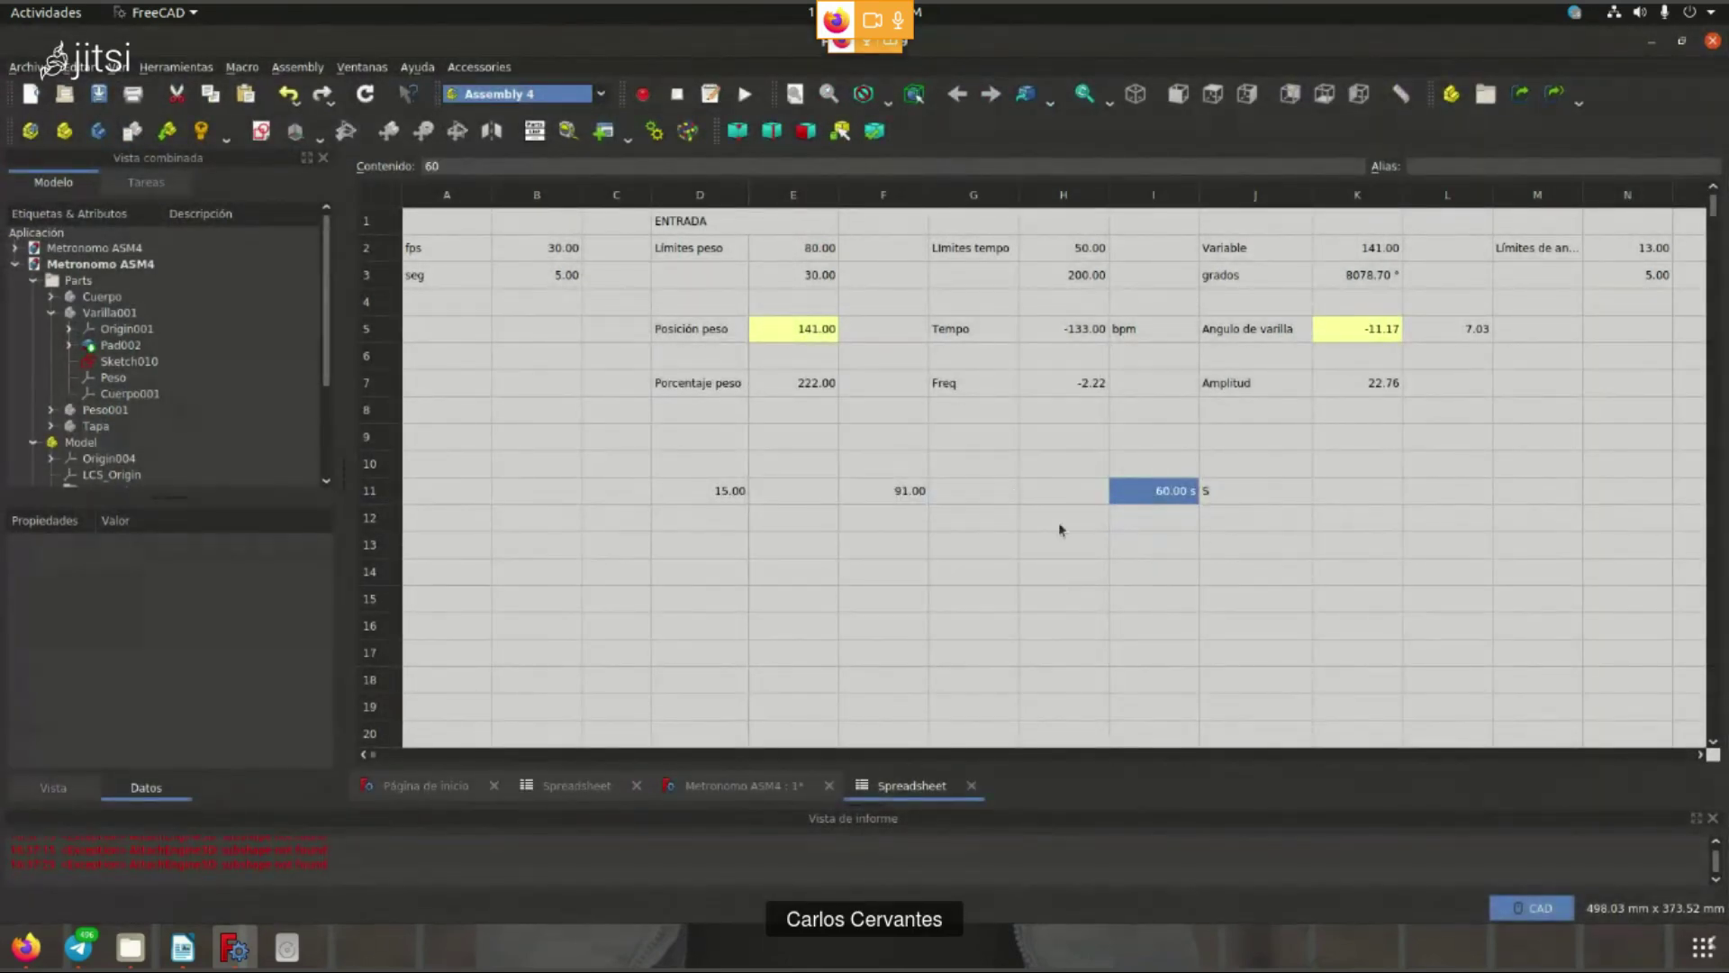
{"action": "left_click", "coordinate": [1143, 573]}
- Enter the formula =I11 in cell I14, correcting a stray letter
{"action": "type", "text": "="}
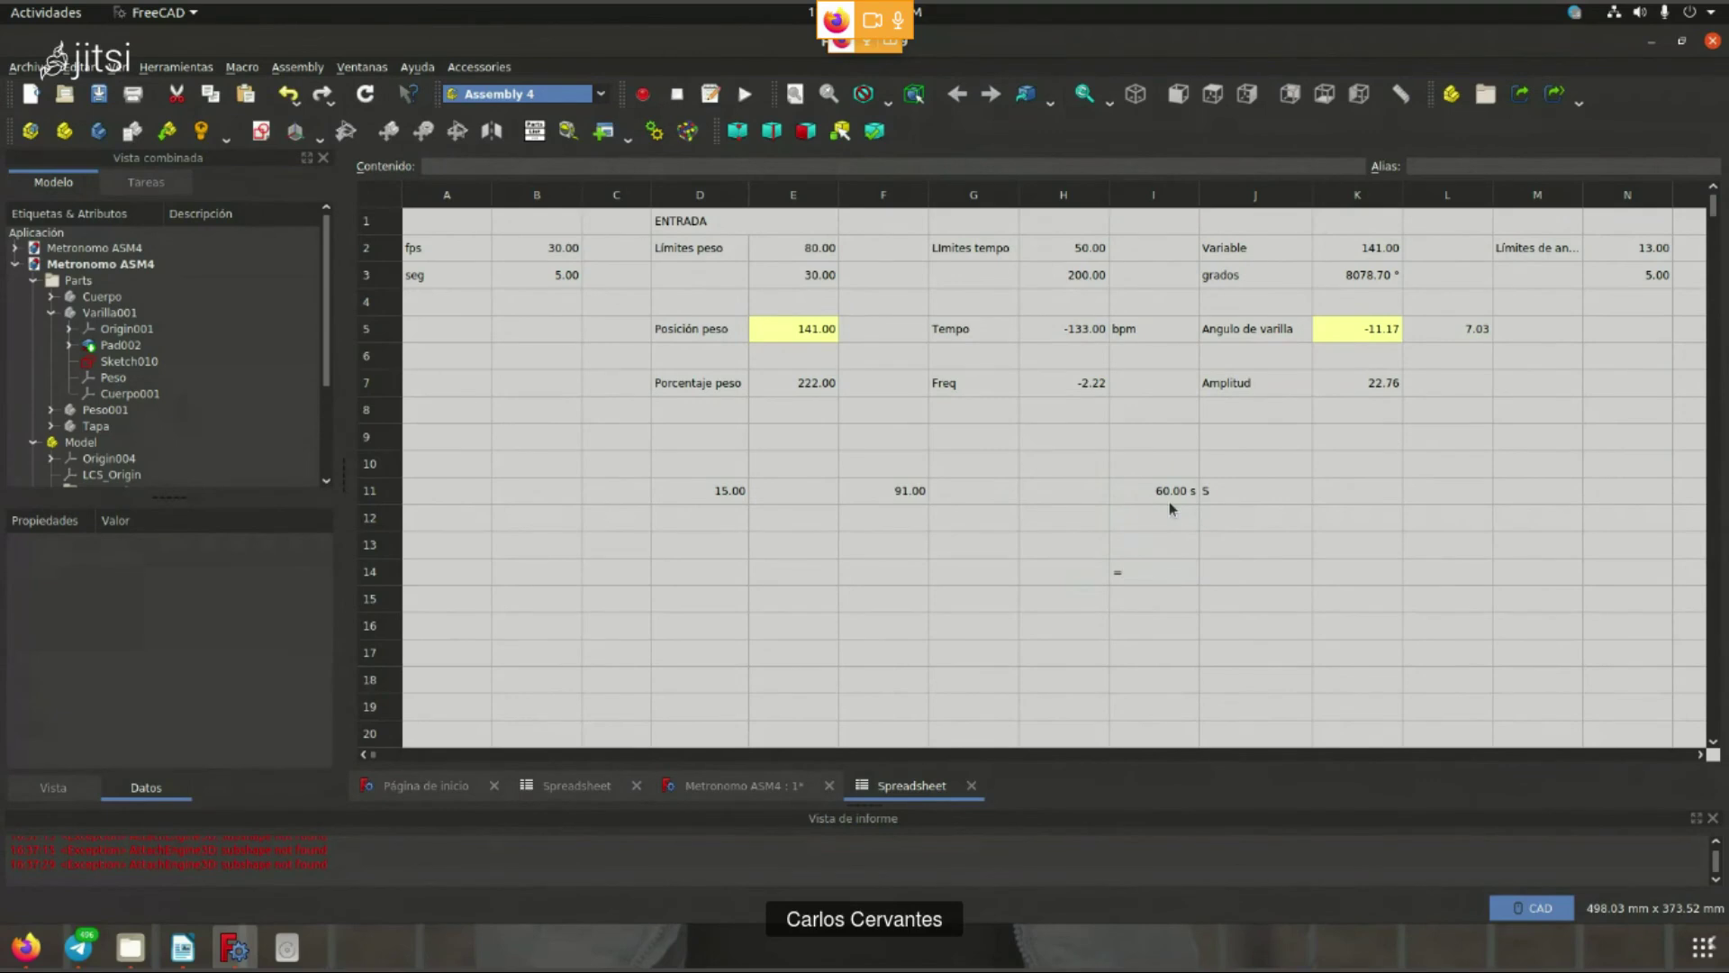
{"action": "type", "text": "l"}
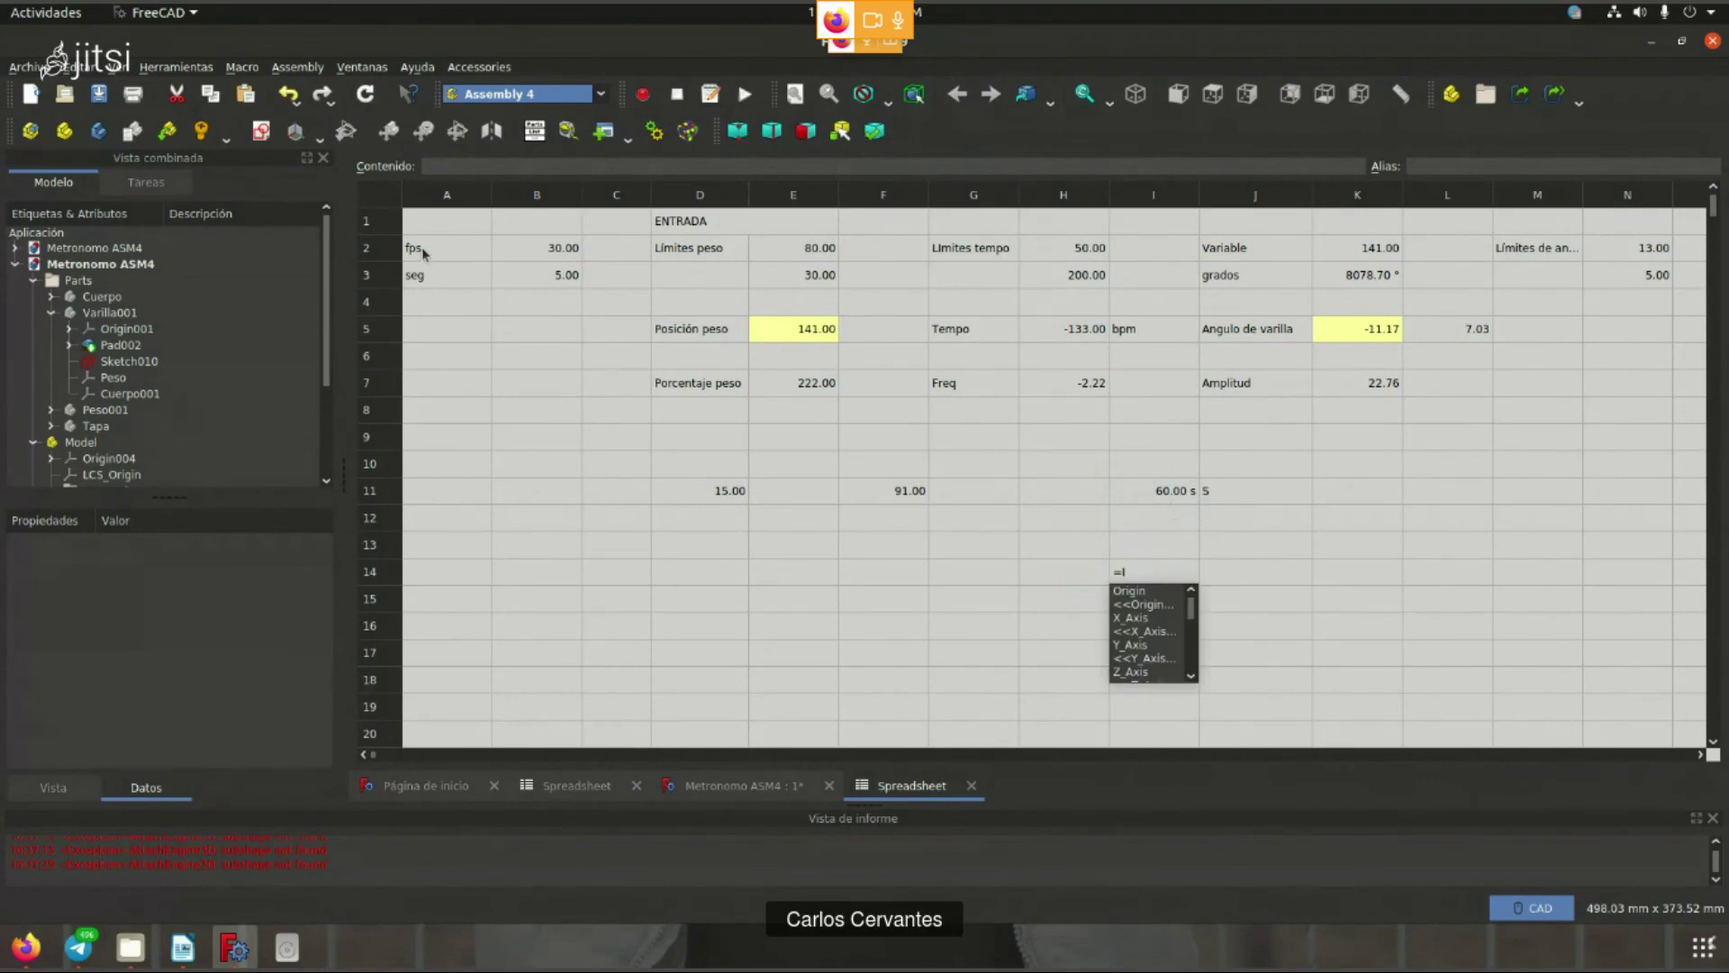
{"action": "key", "text": "BackSpace"}
{"action": "key", "text": "Return"}
{"action": "type", "text": "I11"}
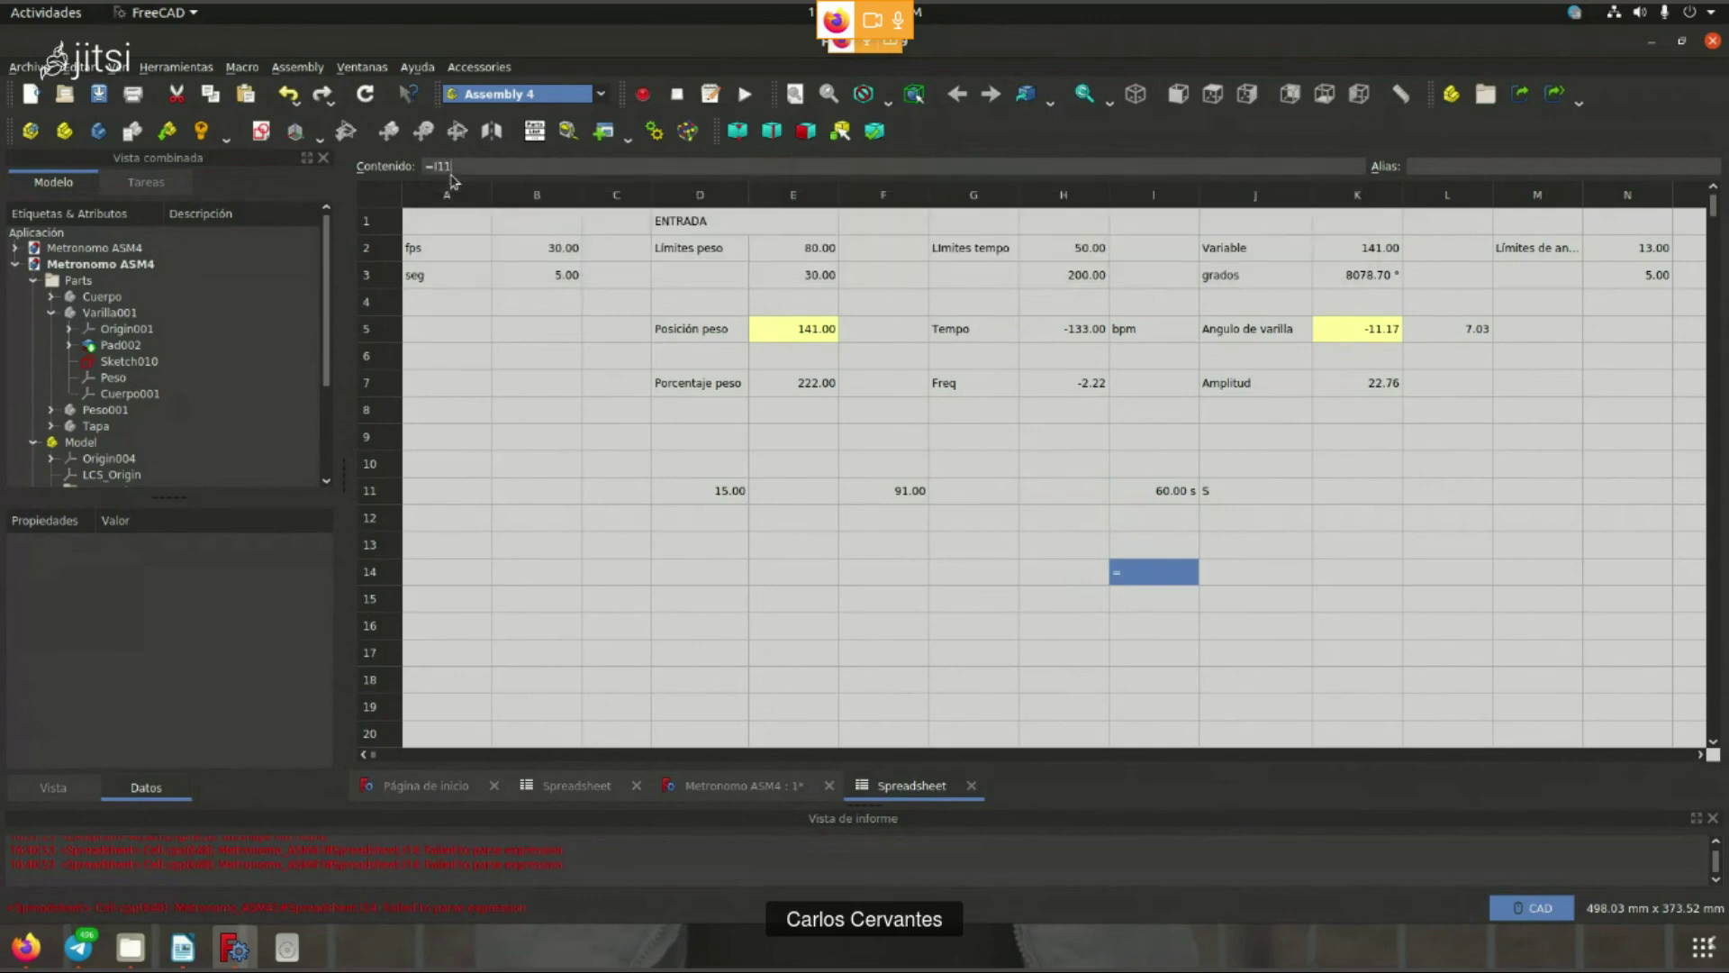
{"action": "key", "text": "Return"}
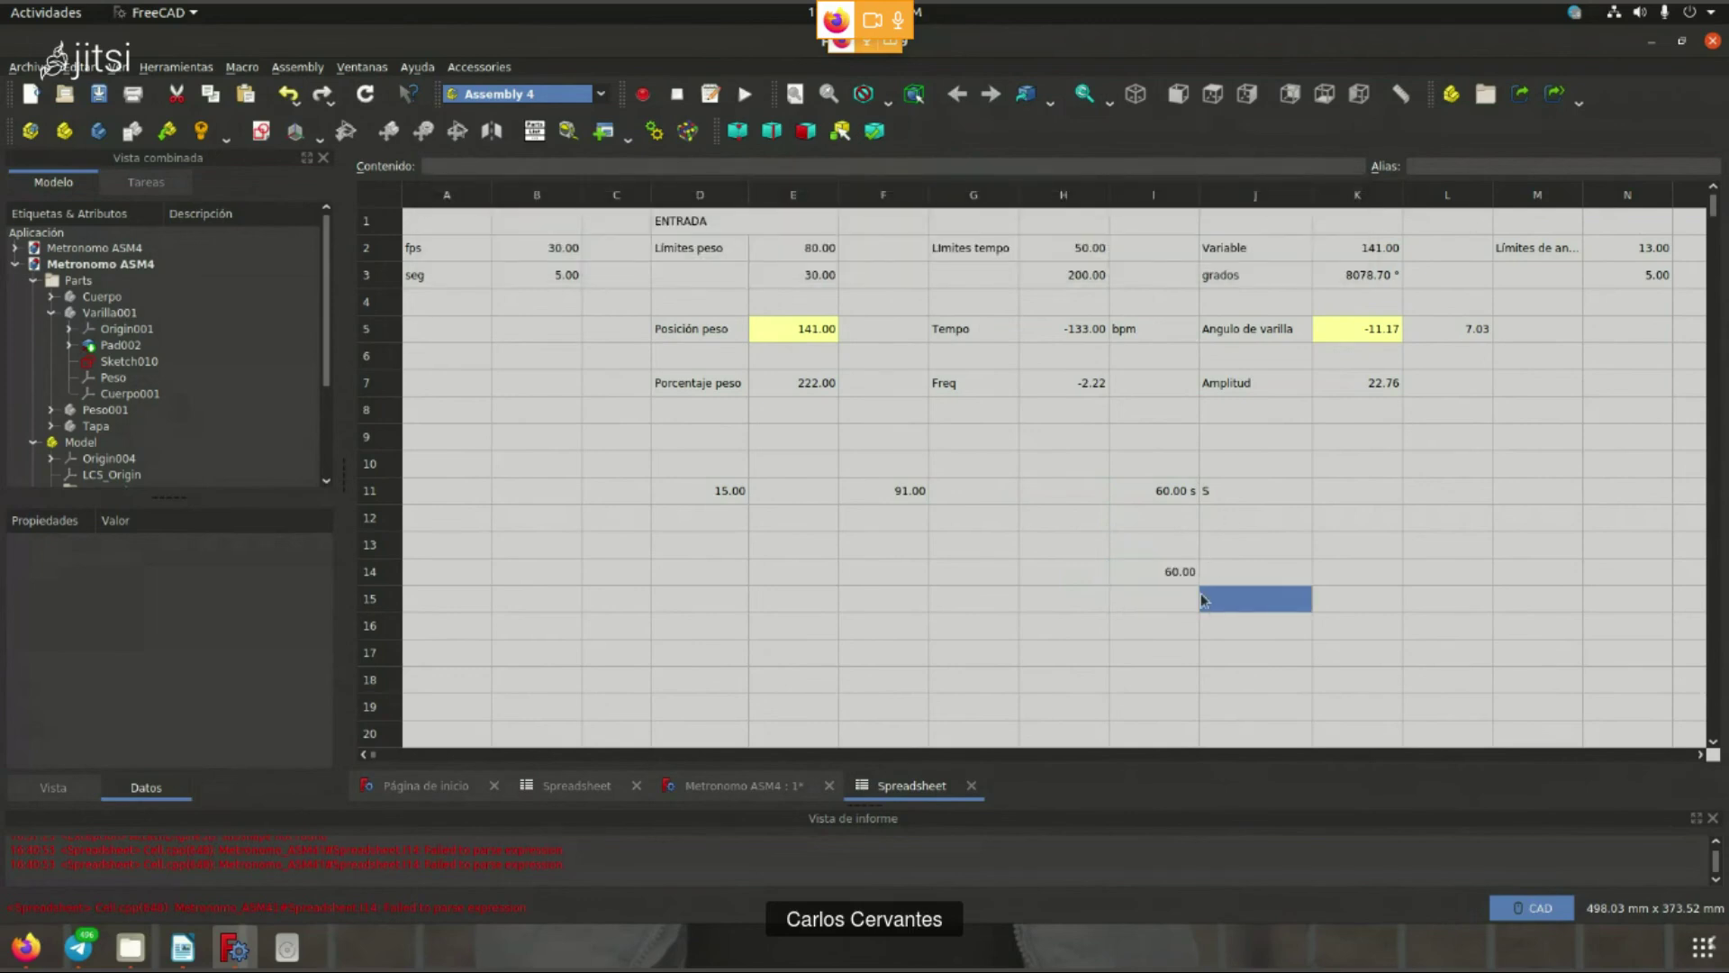
{"action": "key", "text": "Up"}
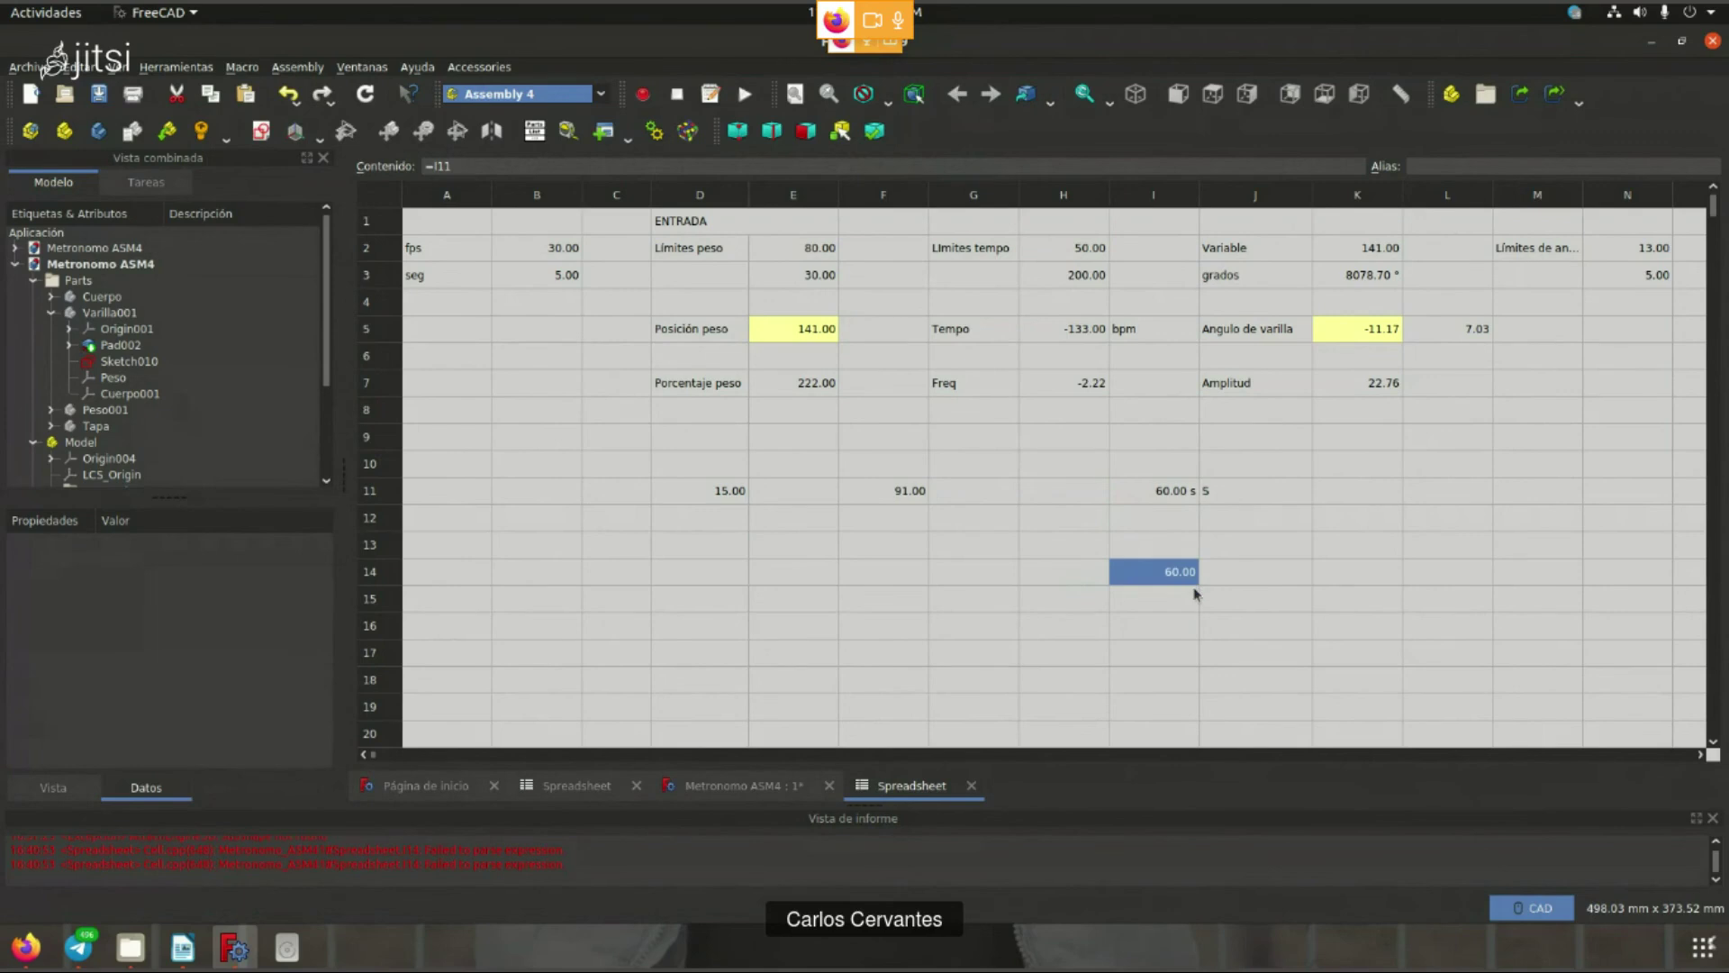
- Compare the contents of I11 and I14, then reopen I11's cell properties
{"action": "left_click", "coordinate": [1175, 495]}
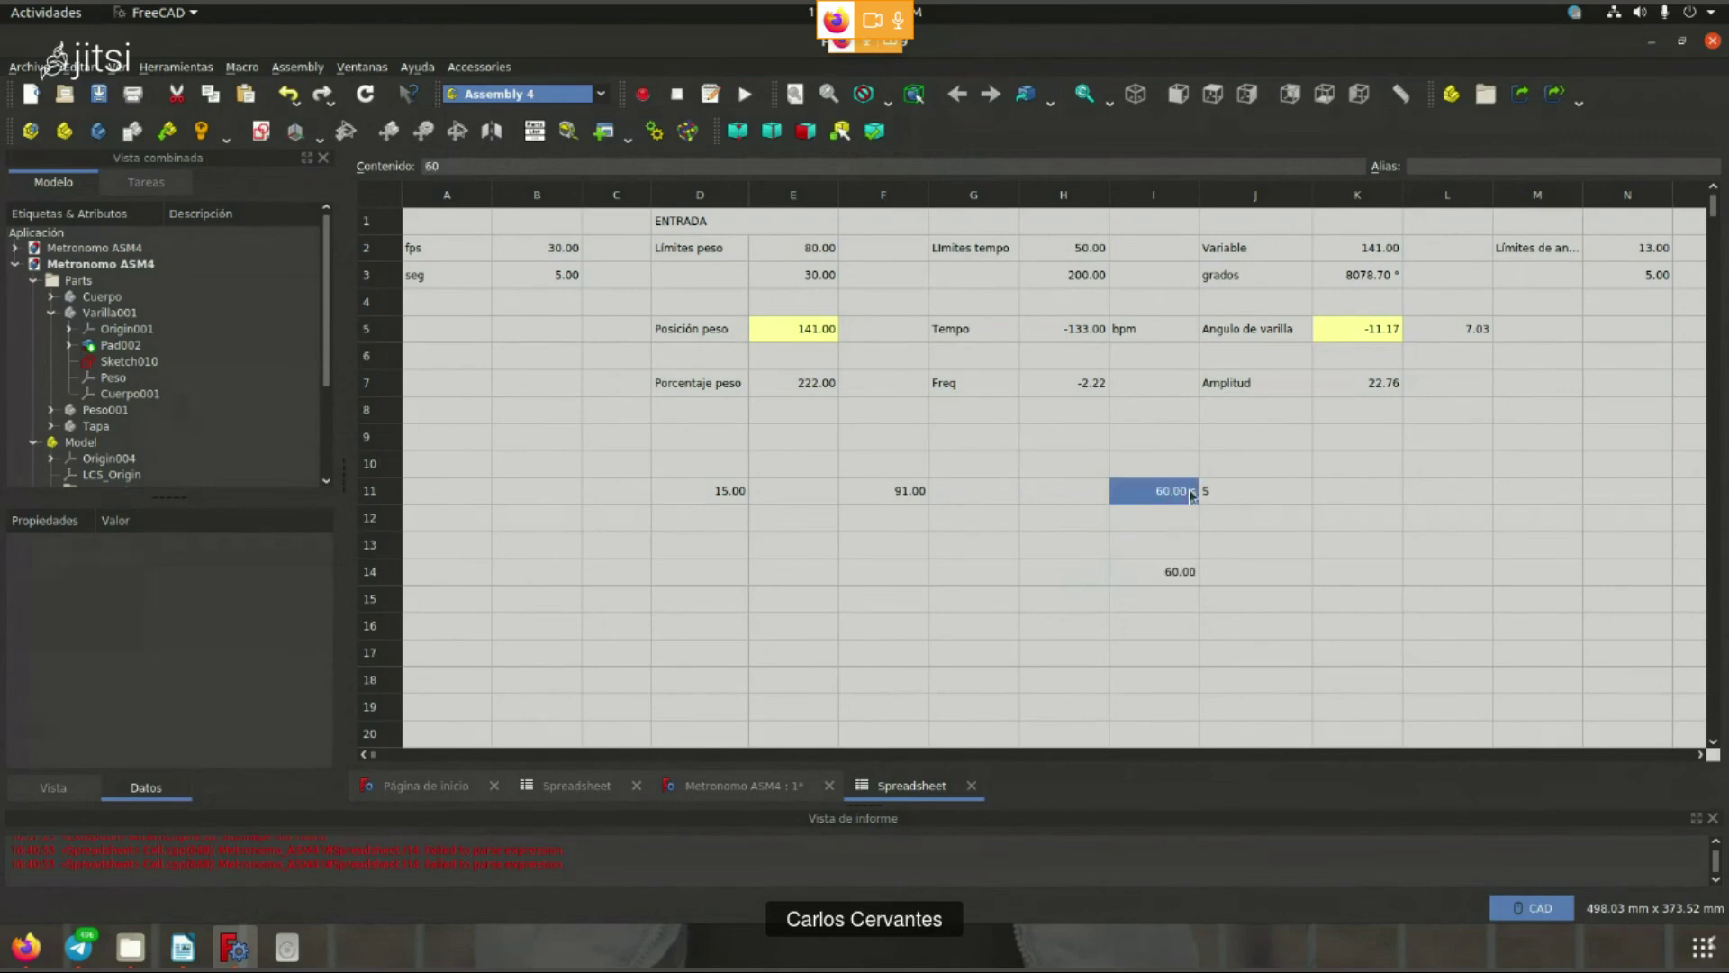
{"action": "left_click", "coordinate": [1191, 577]}
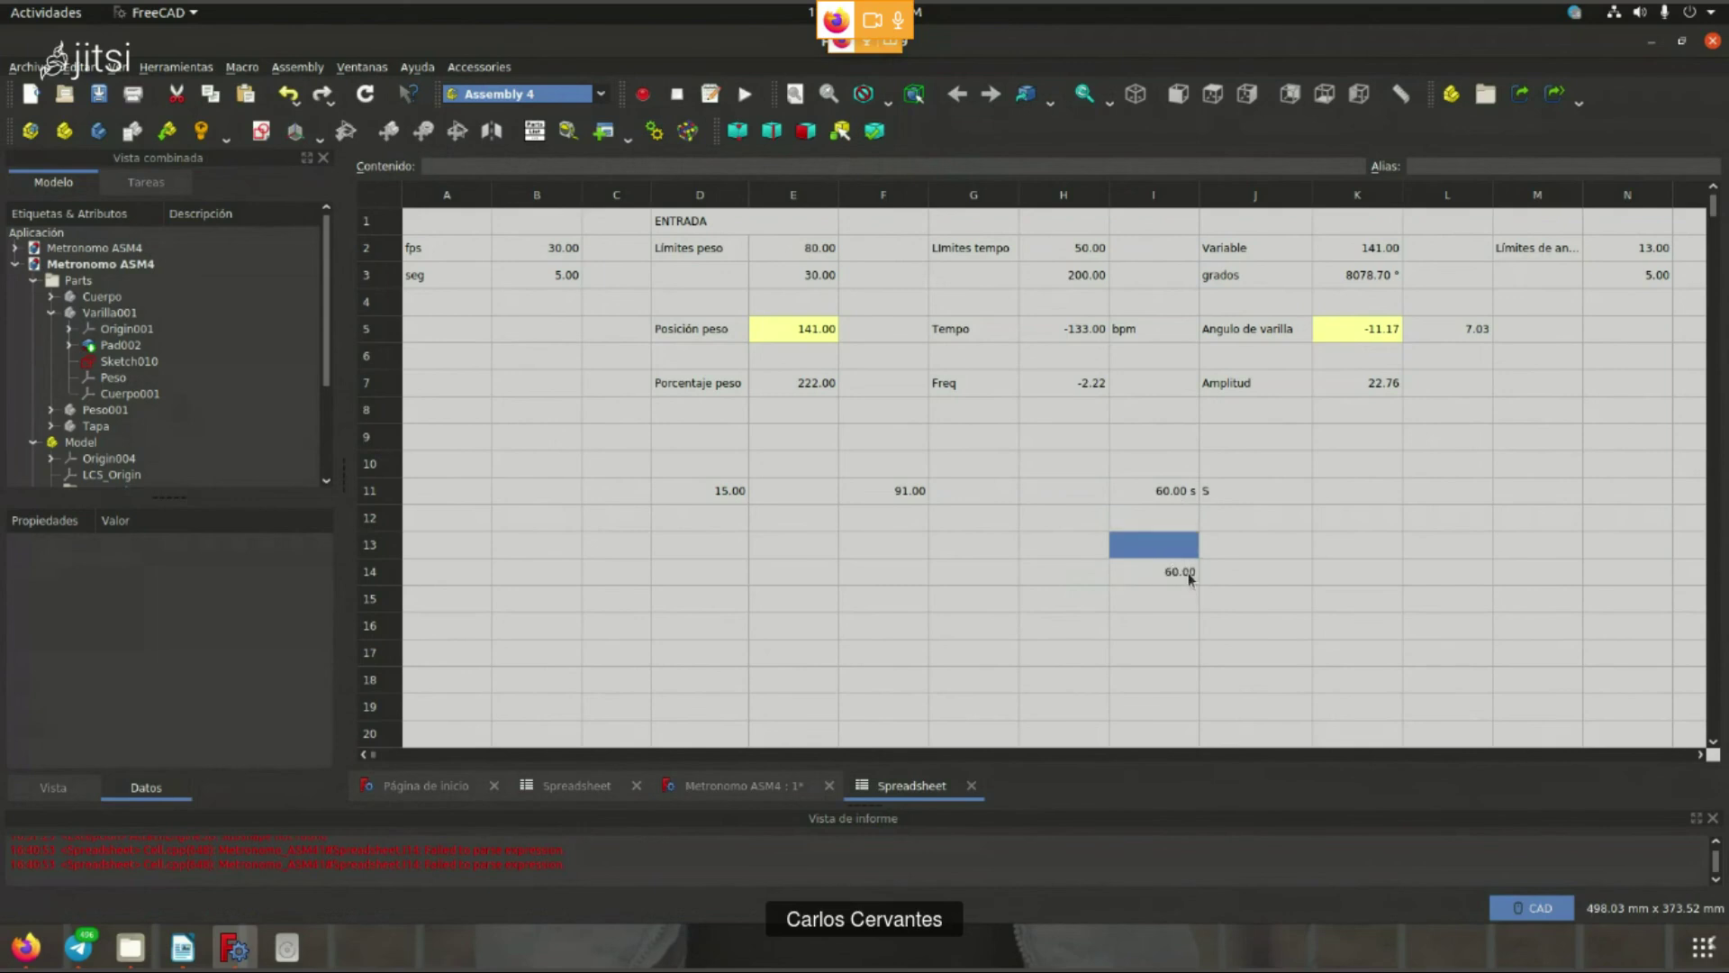
{"action": "left_click", "coordinate": [1175, 575]}
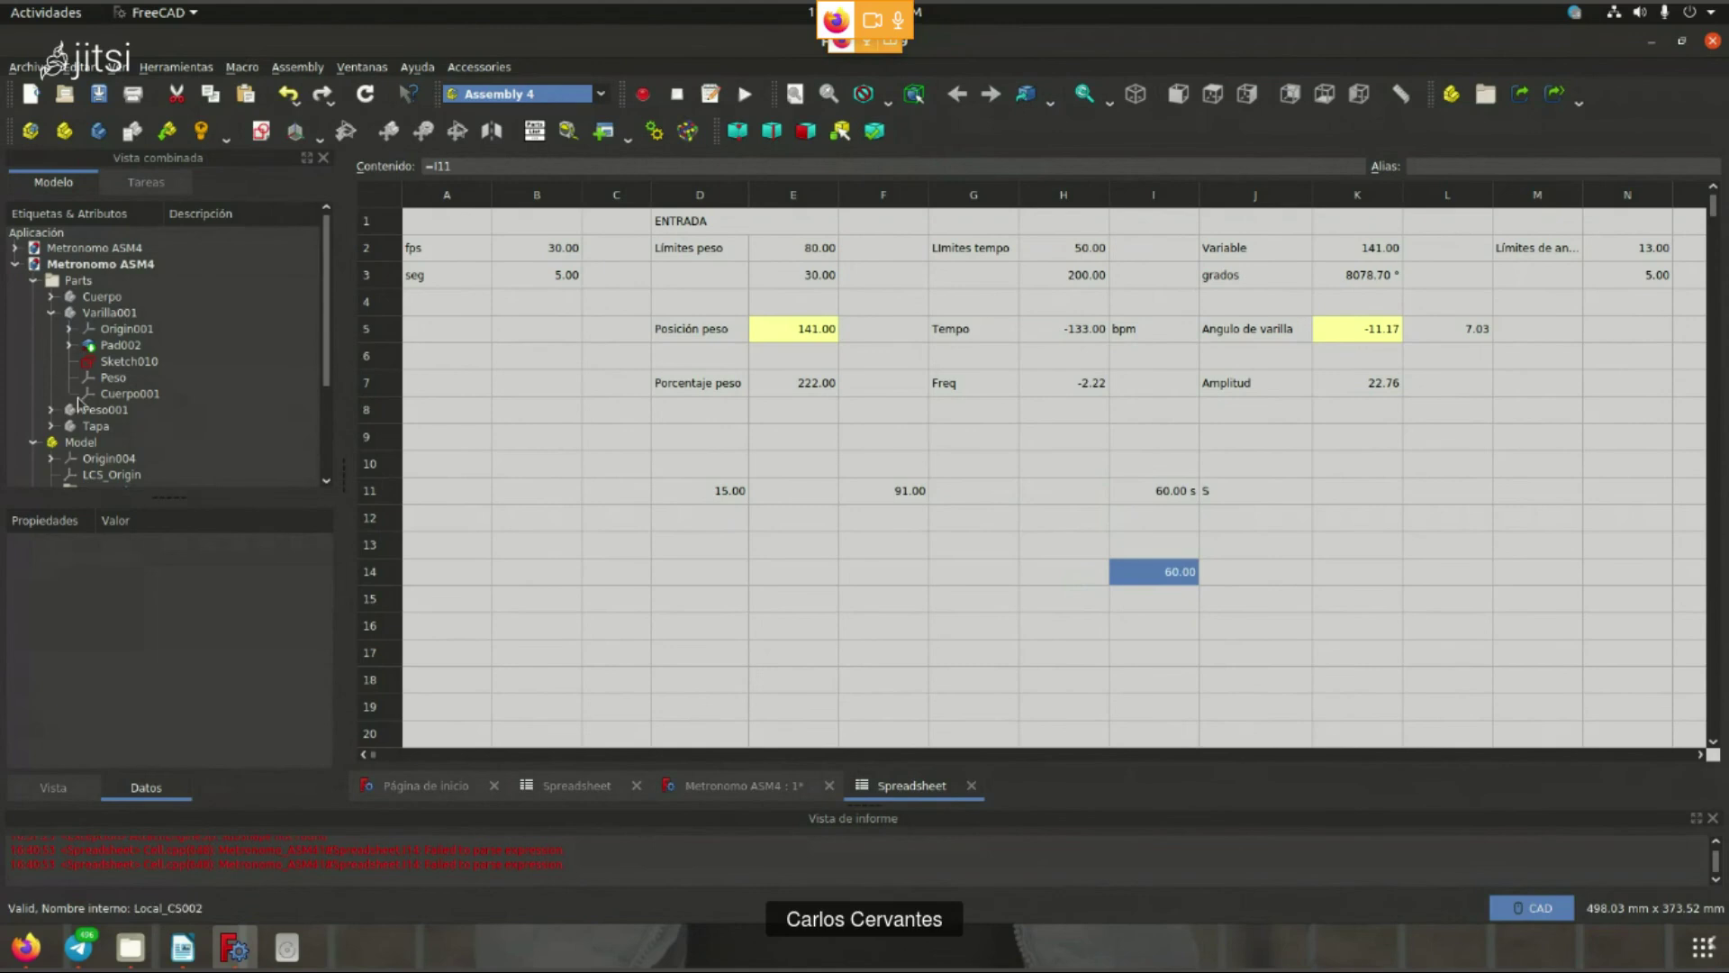
{"action": "left_click", "coordinate": [1191, 497]}
{"action": "left_click", "coordinate": [1168, 571]}
{"action": "left_click", "coordinate": [1180, 503]}
{"action": "right_click", "coordinate": [1171, 501]}
{"action": "left_click", "coordinate": [1216, 508]}
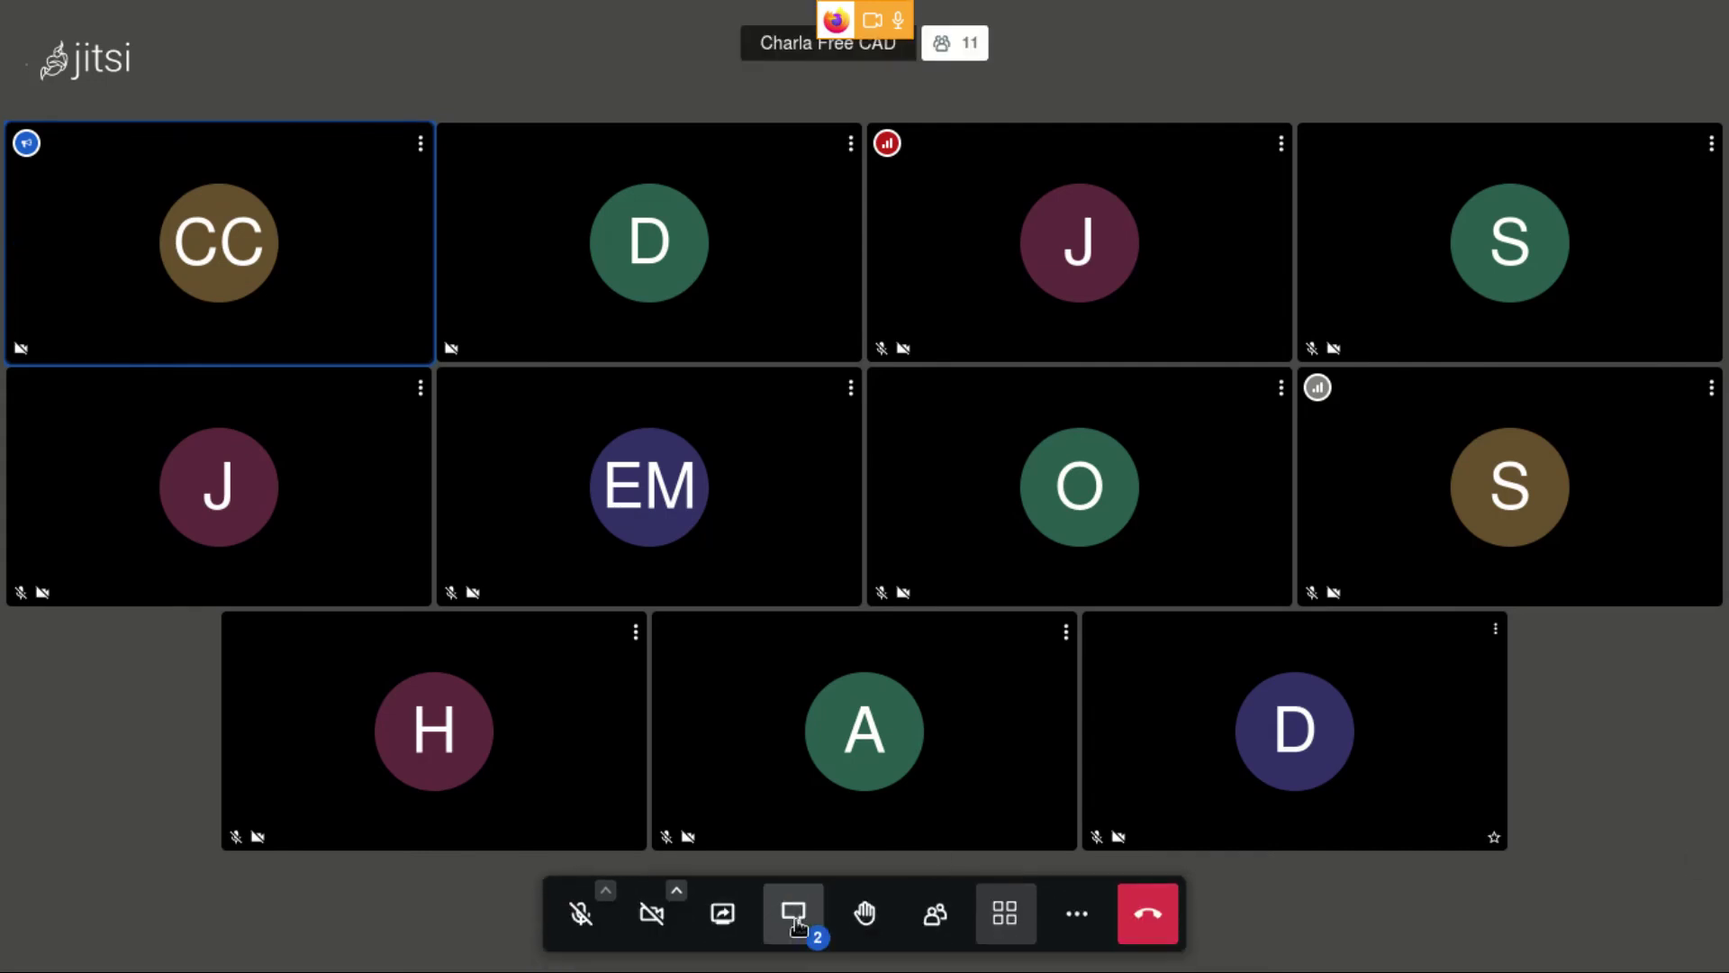
- Open the Jitsi Meet chat to read the messages about audio problems
{"action": "left_click", "coordinate": [793, 916]}
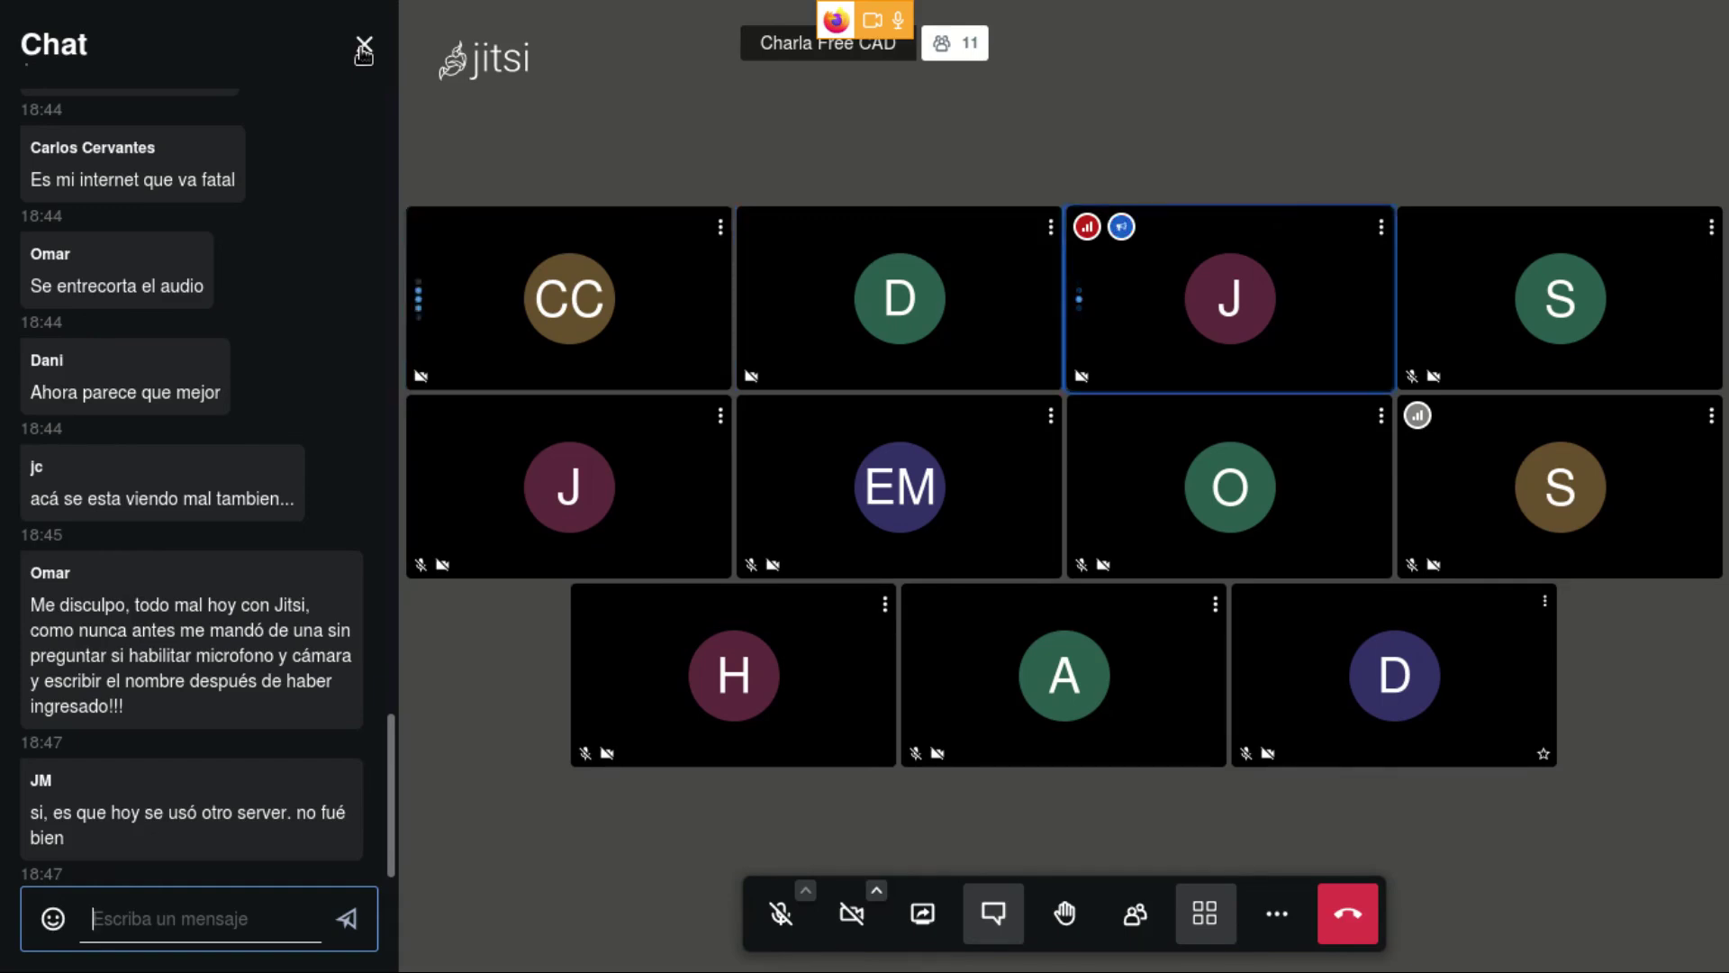
- Close the chat, unmute briefly to speak, re-mute the microphone, and reopen the chat
{"action": "left_click", "coordinate": [364, 46]}
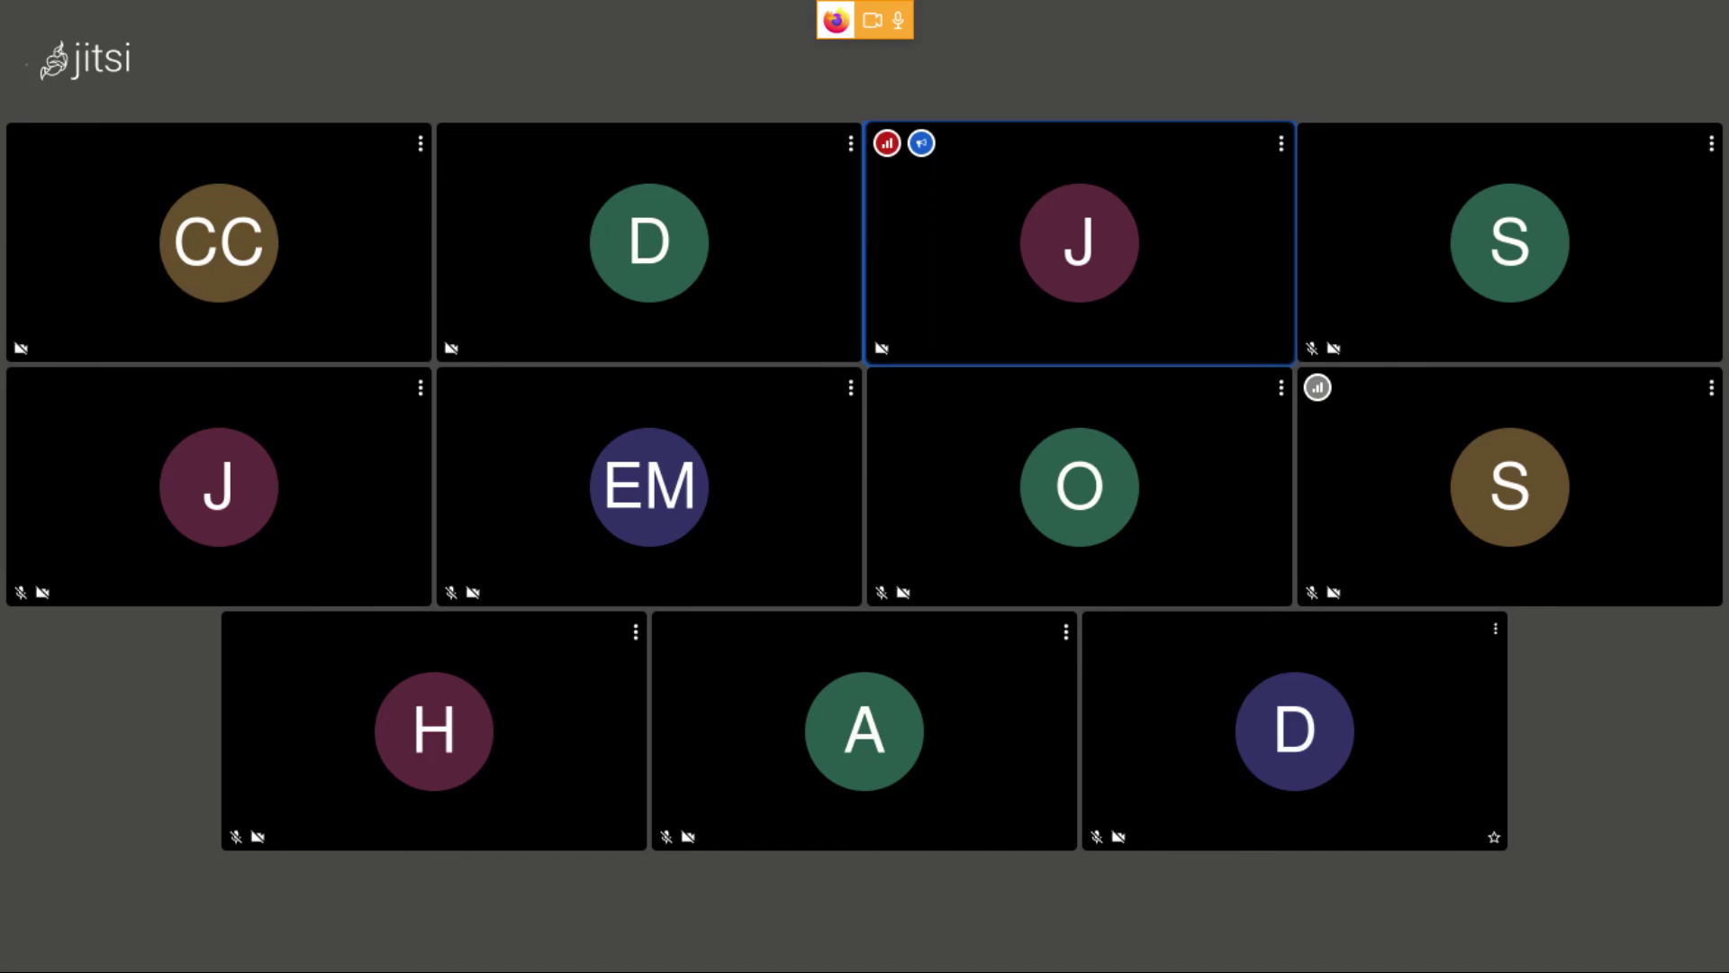
{"action": "mouse_move", "coordinate": [581, 913]}
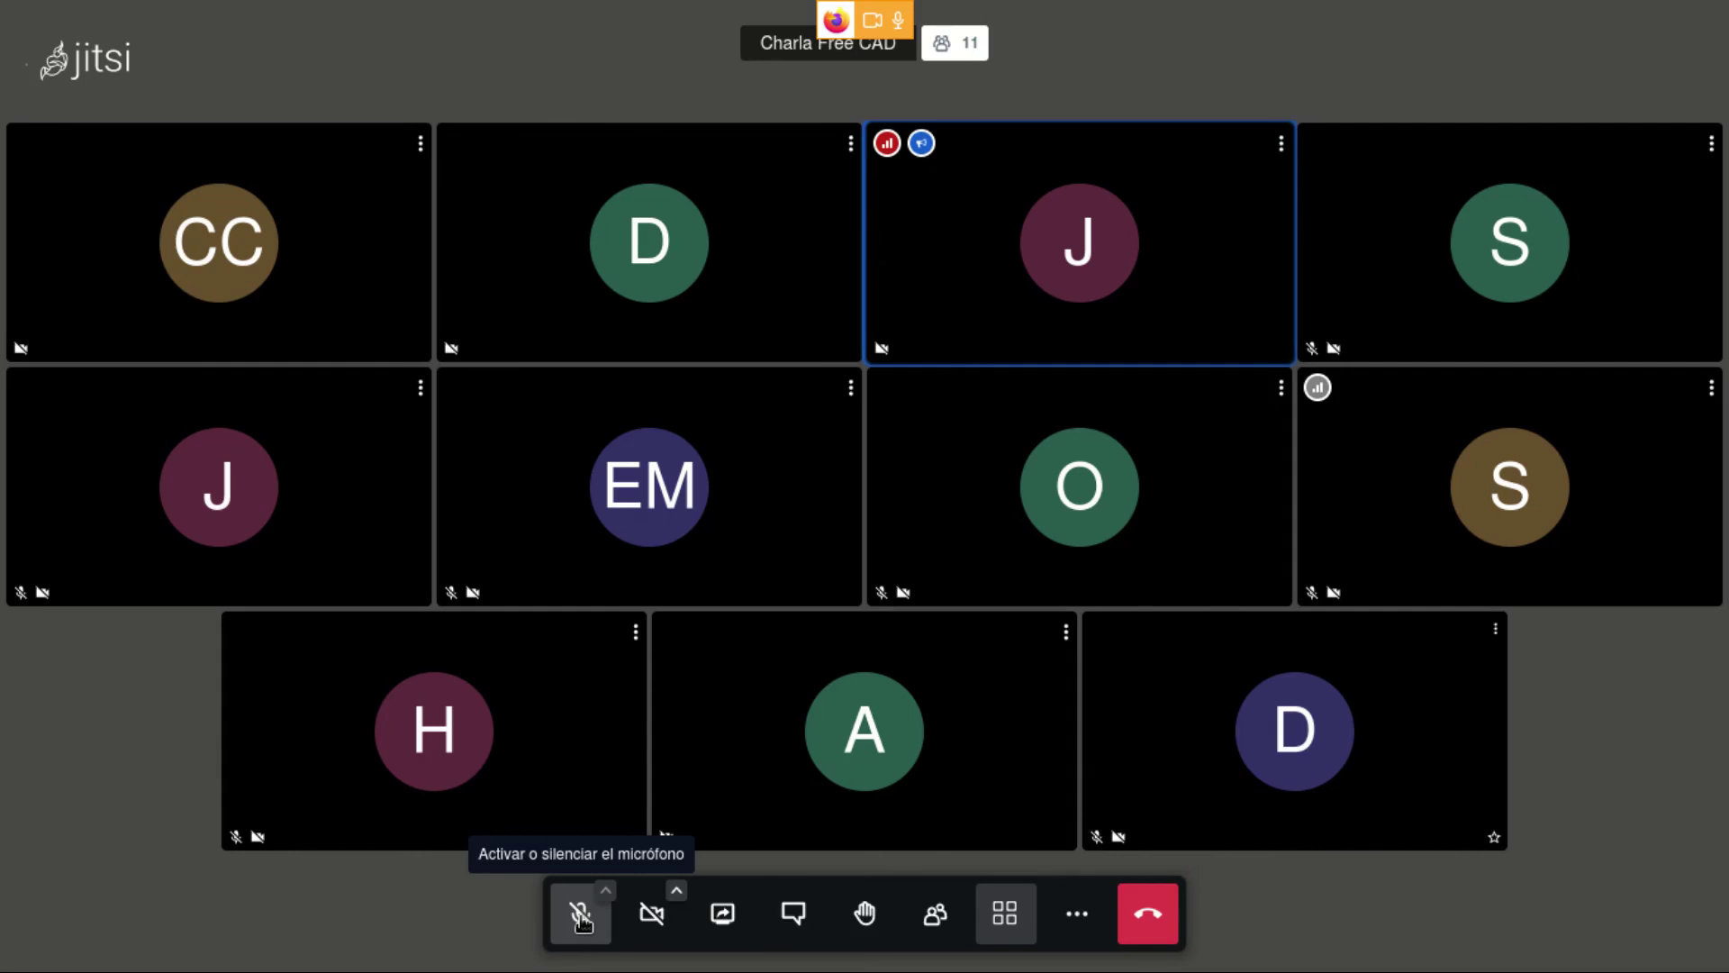
{"action": "left_click", "coordinate": [582, 917]}
{"action": "left_click", "coordinate": [581, 915]}
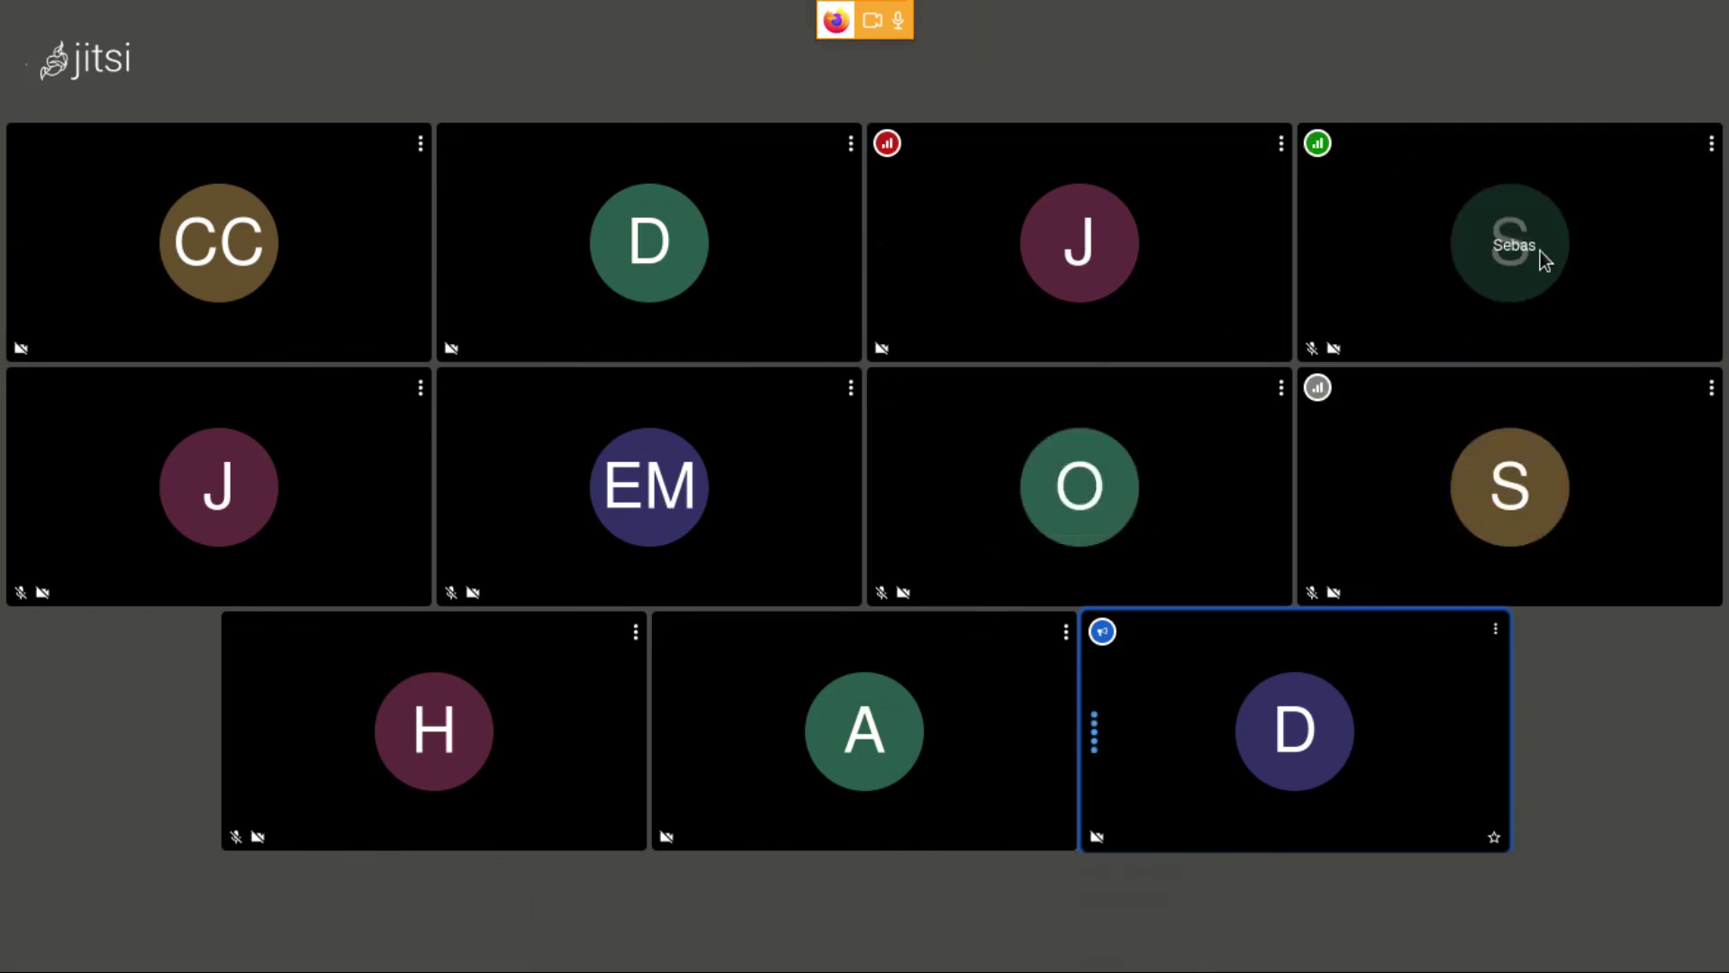
{"action": "left_click", "coordinate": [581, 923]}
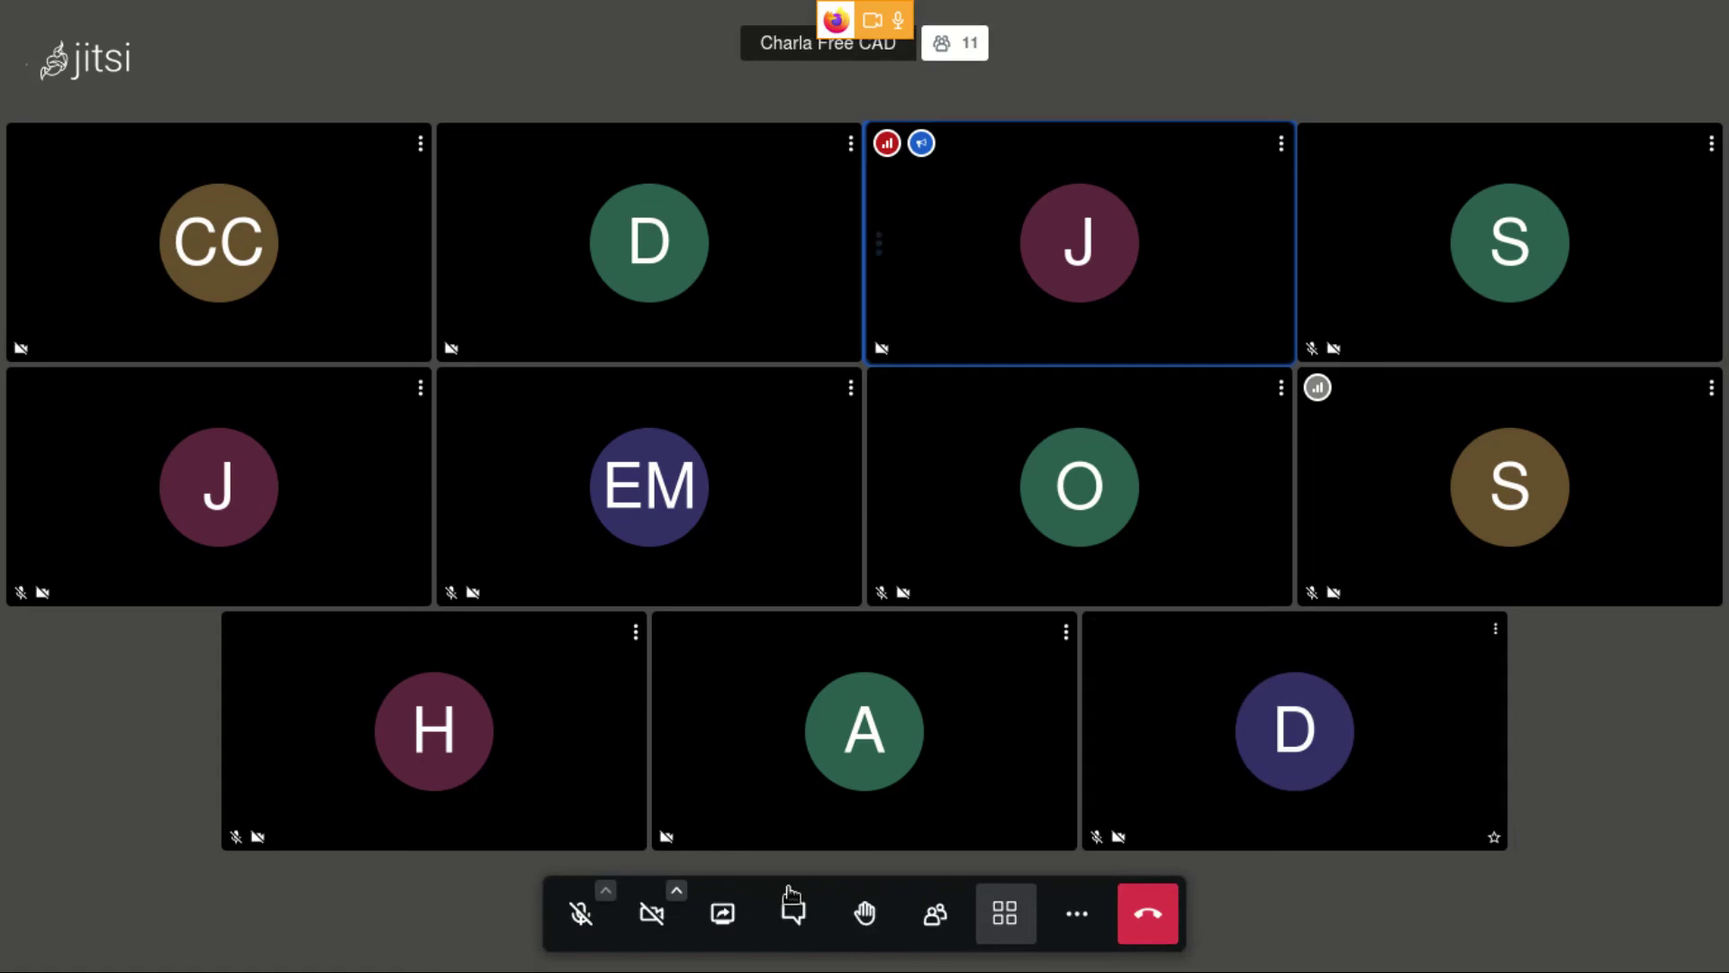
{"action": "left_click", "coordinate": [580, 914]}
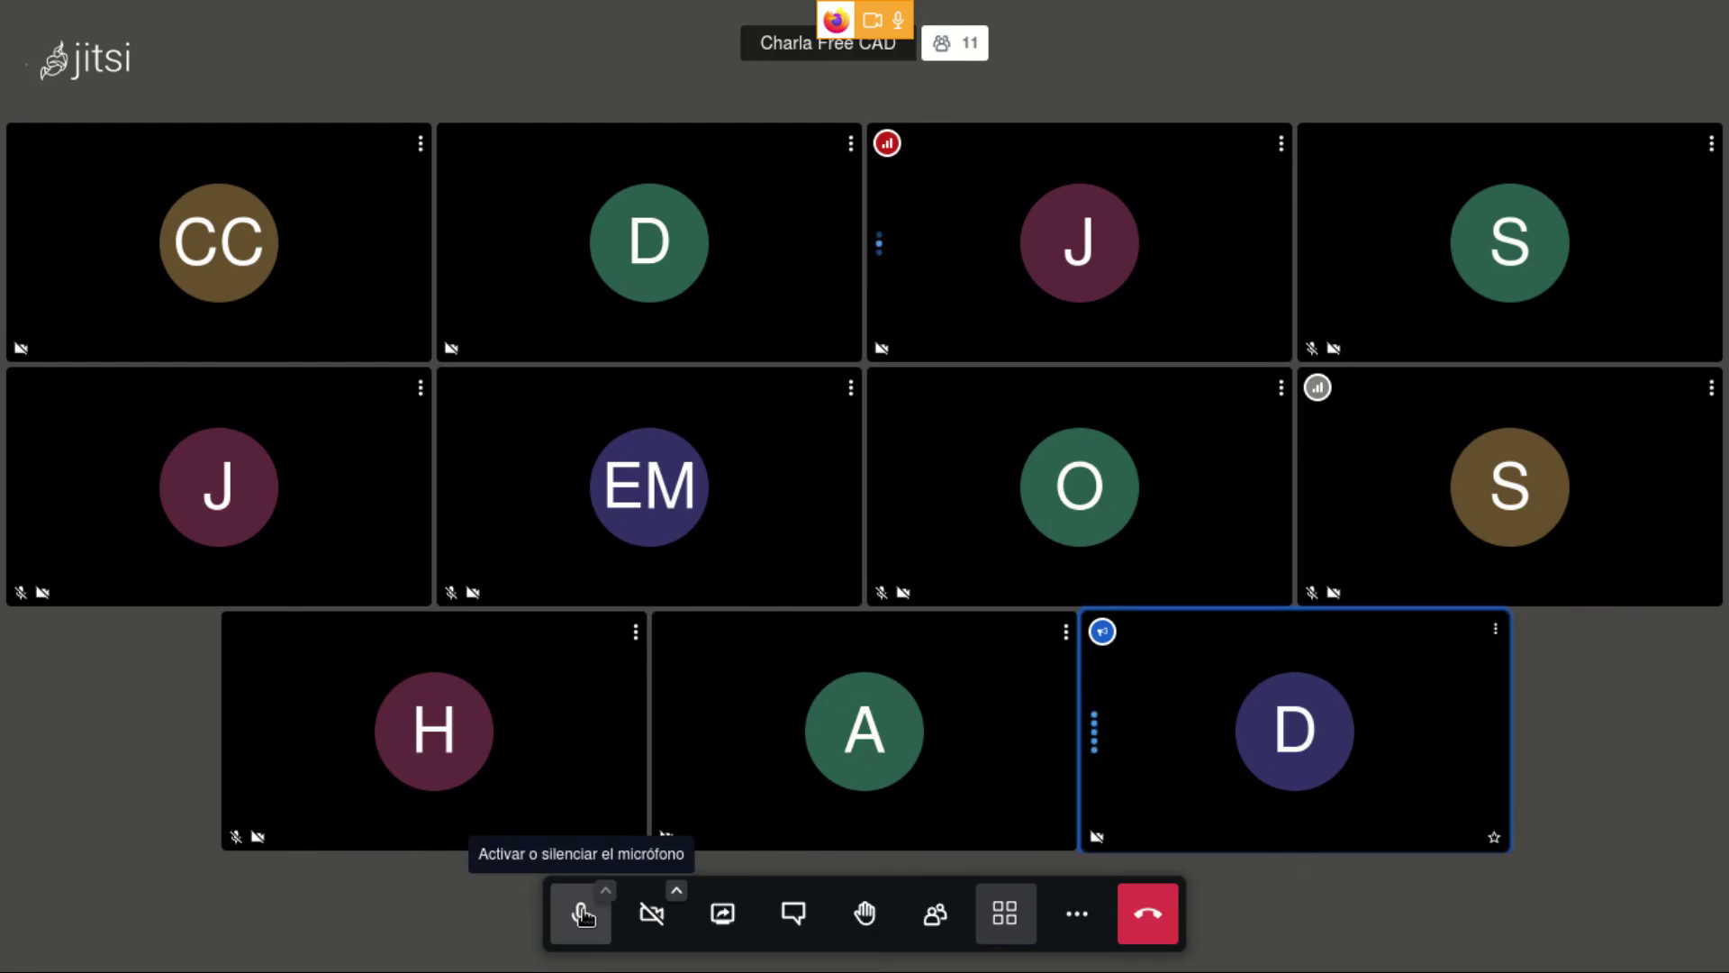
{"action": "left_click", "coordinate": [582, 915]}
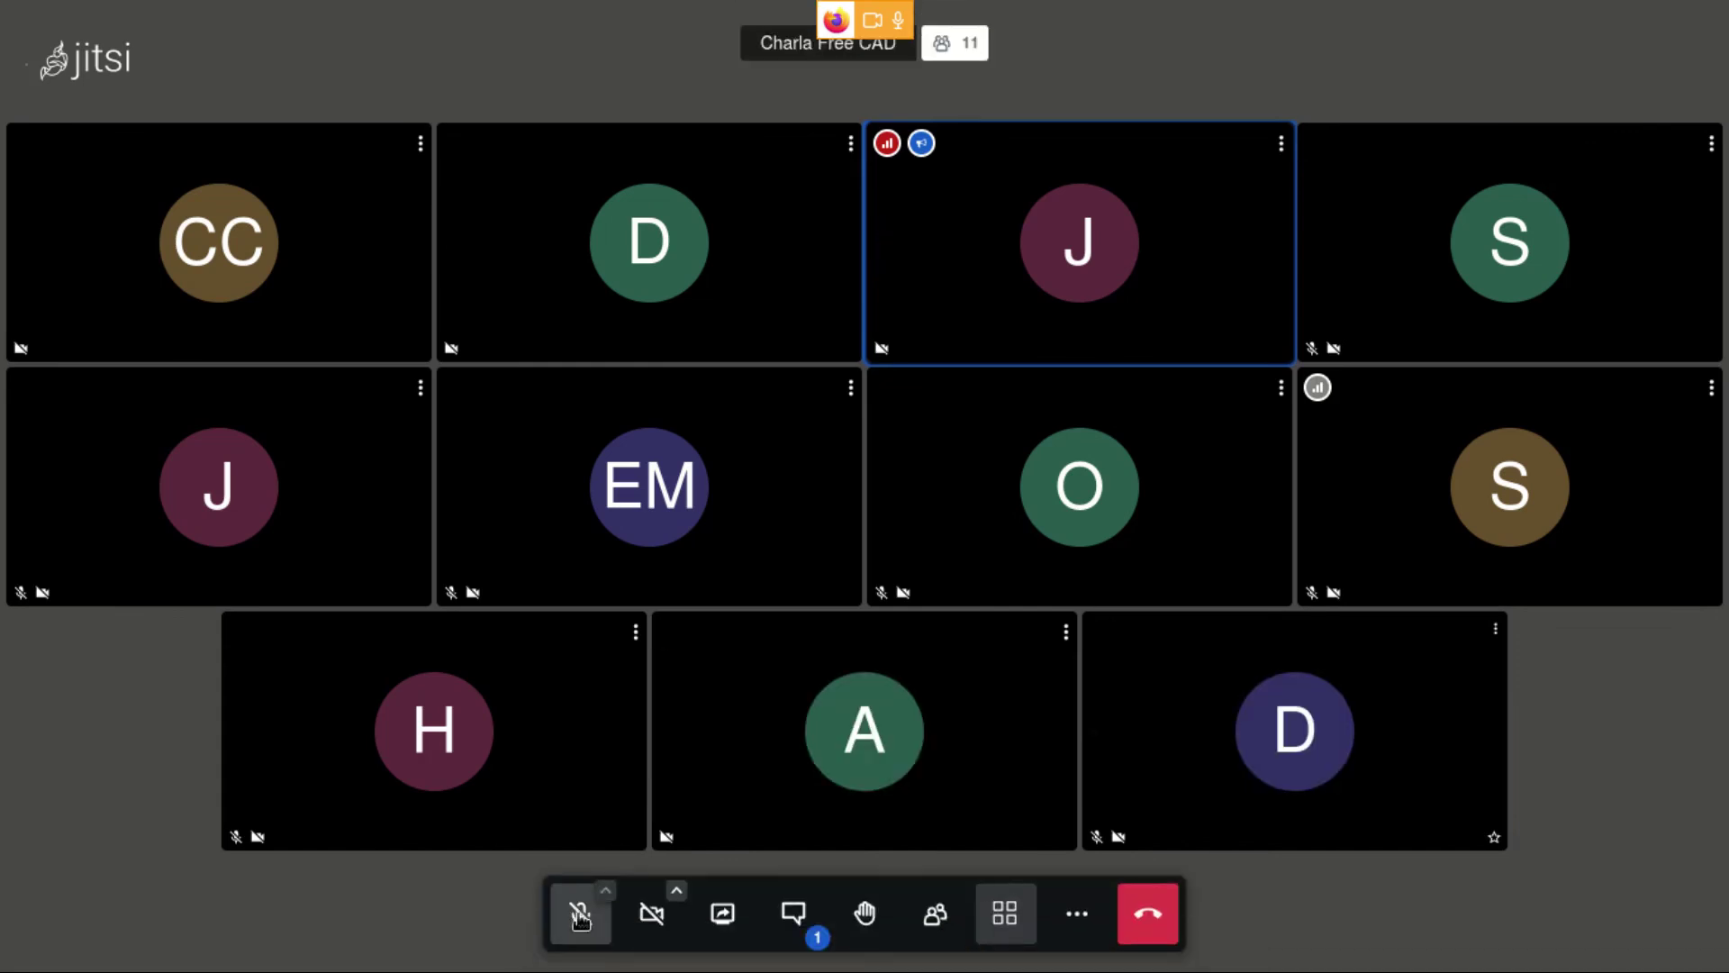
{"action": "left_click", "coordinate": [793, 913]}
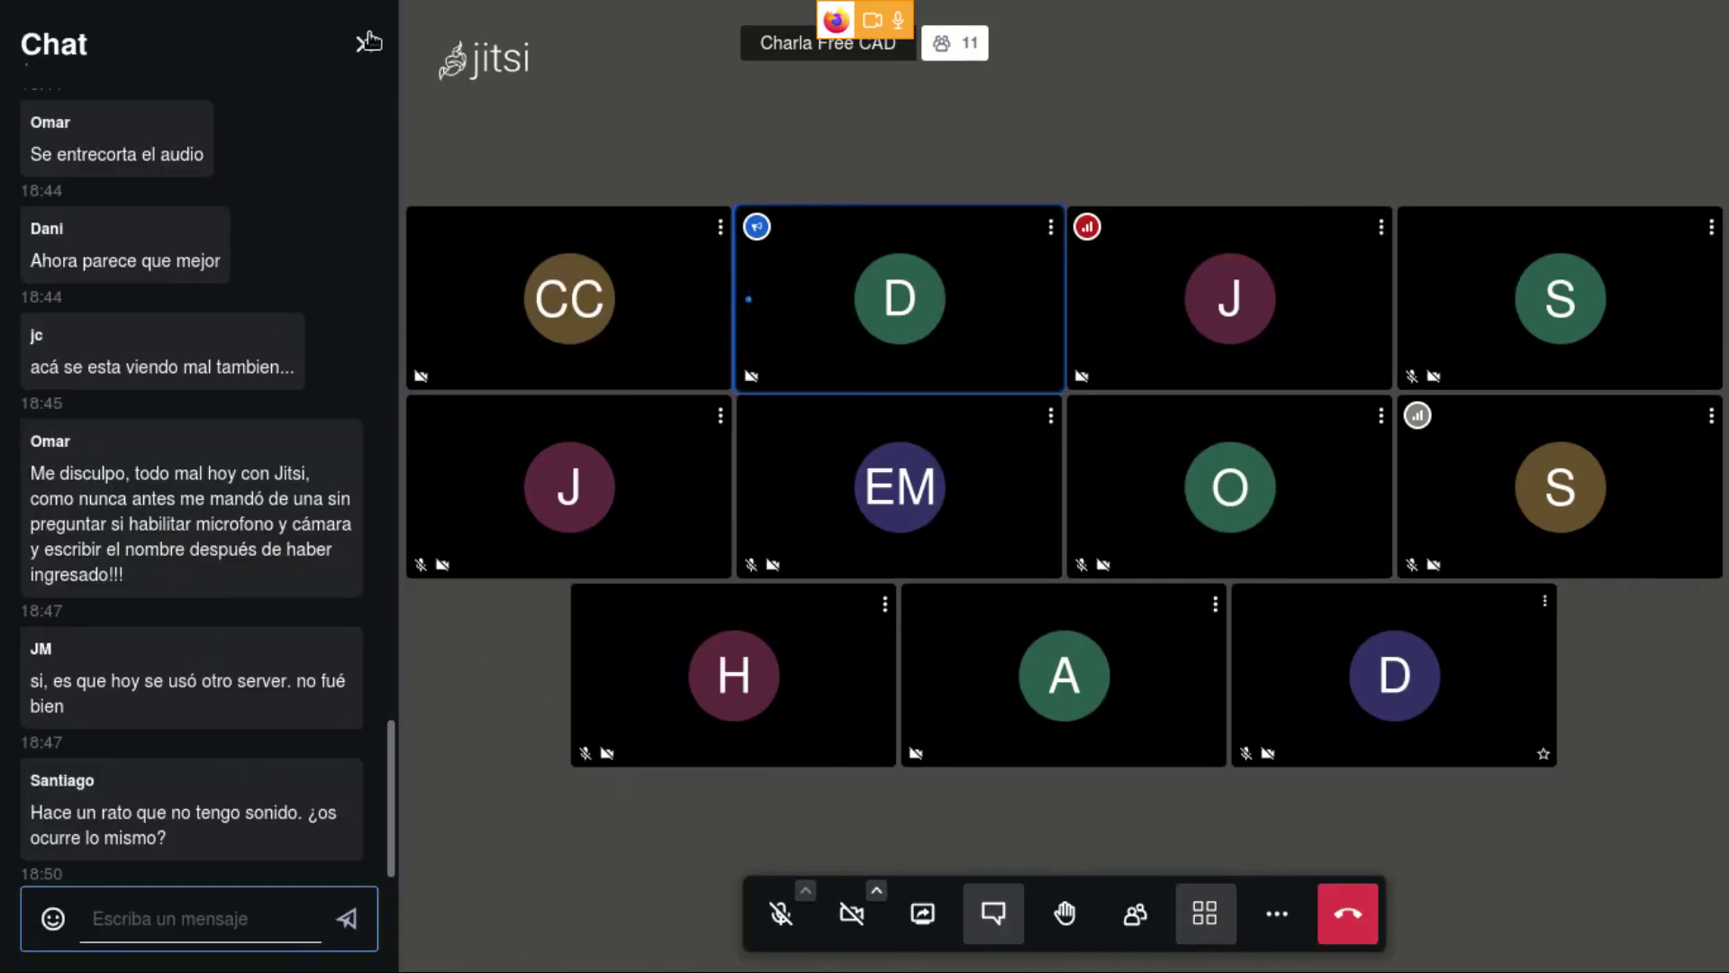
- Close the Jitsi chat panel so the participant grid fills the window
{"action": "left_click", "coordinate": [364, 43]}
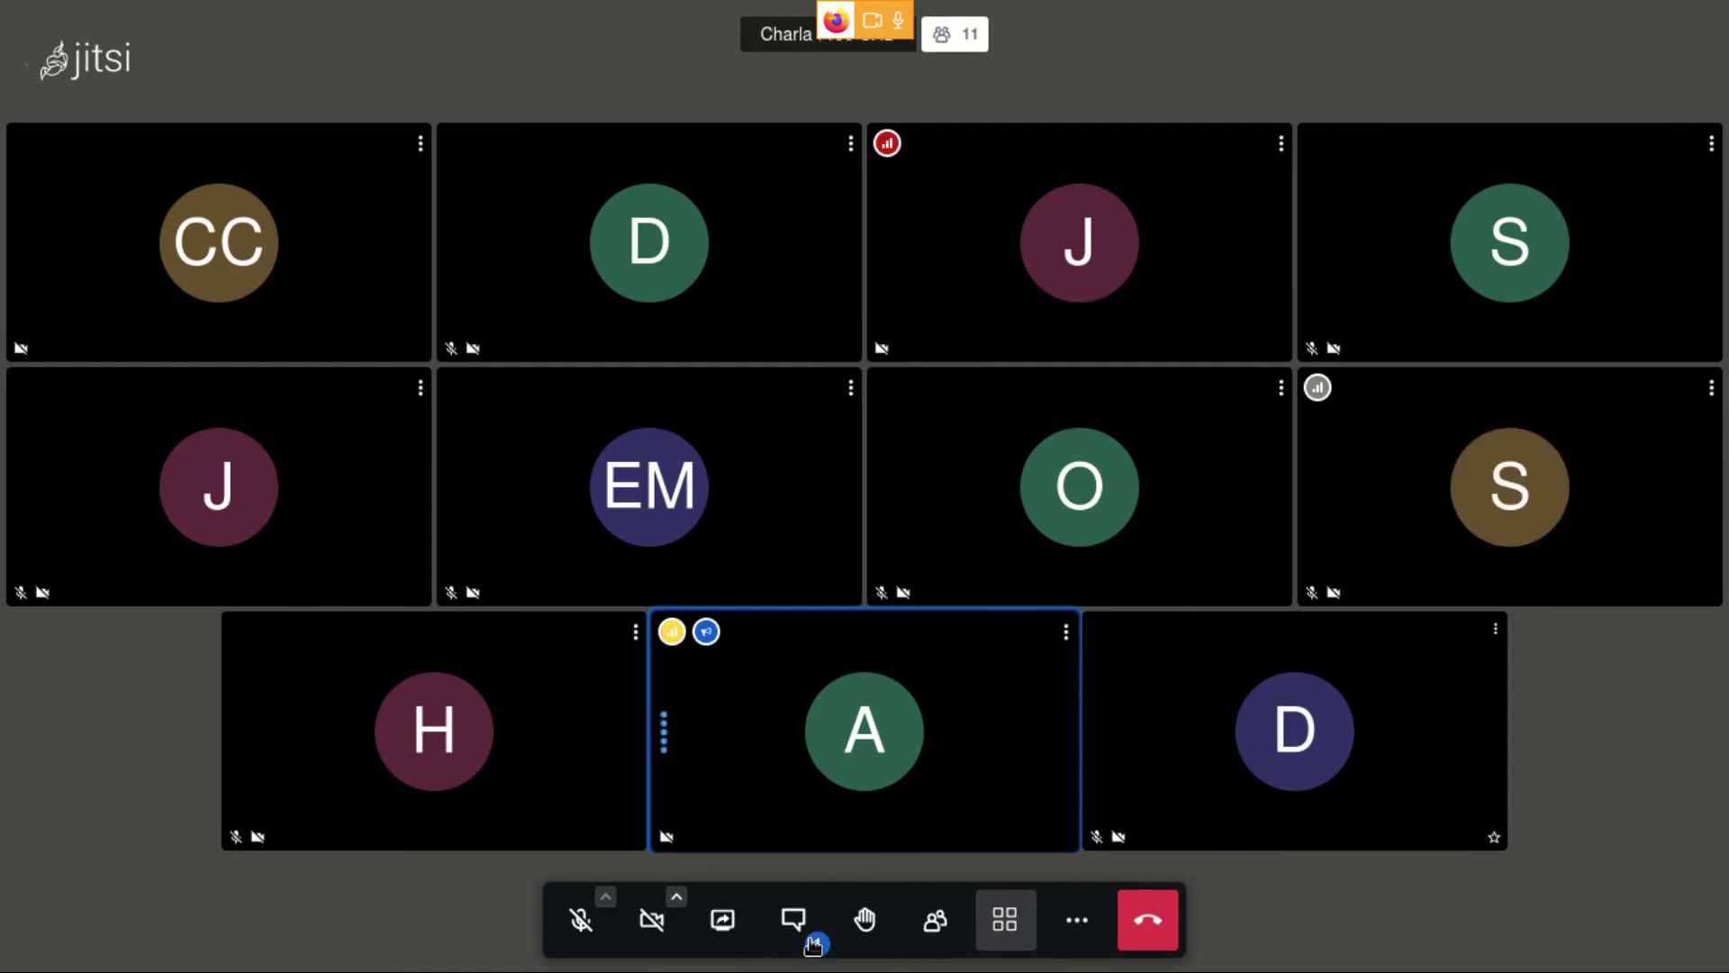
{"action": "left_click", "coordinate": [793, 913]}
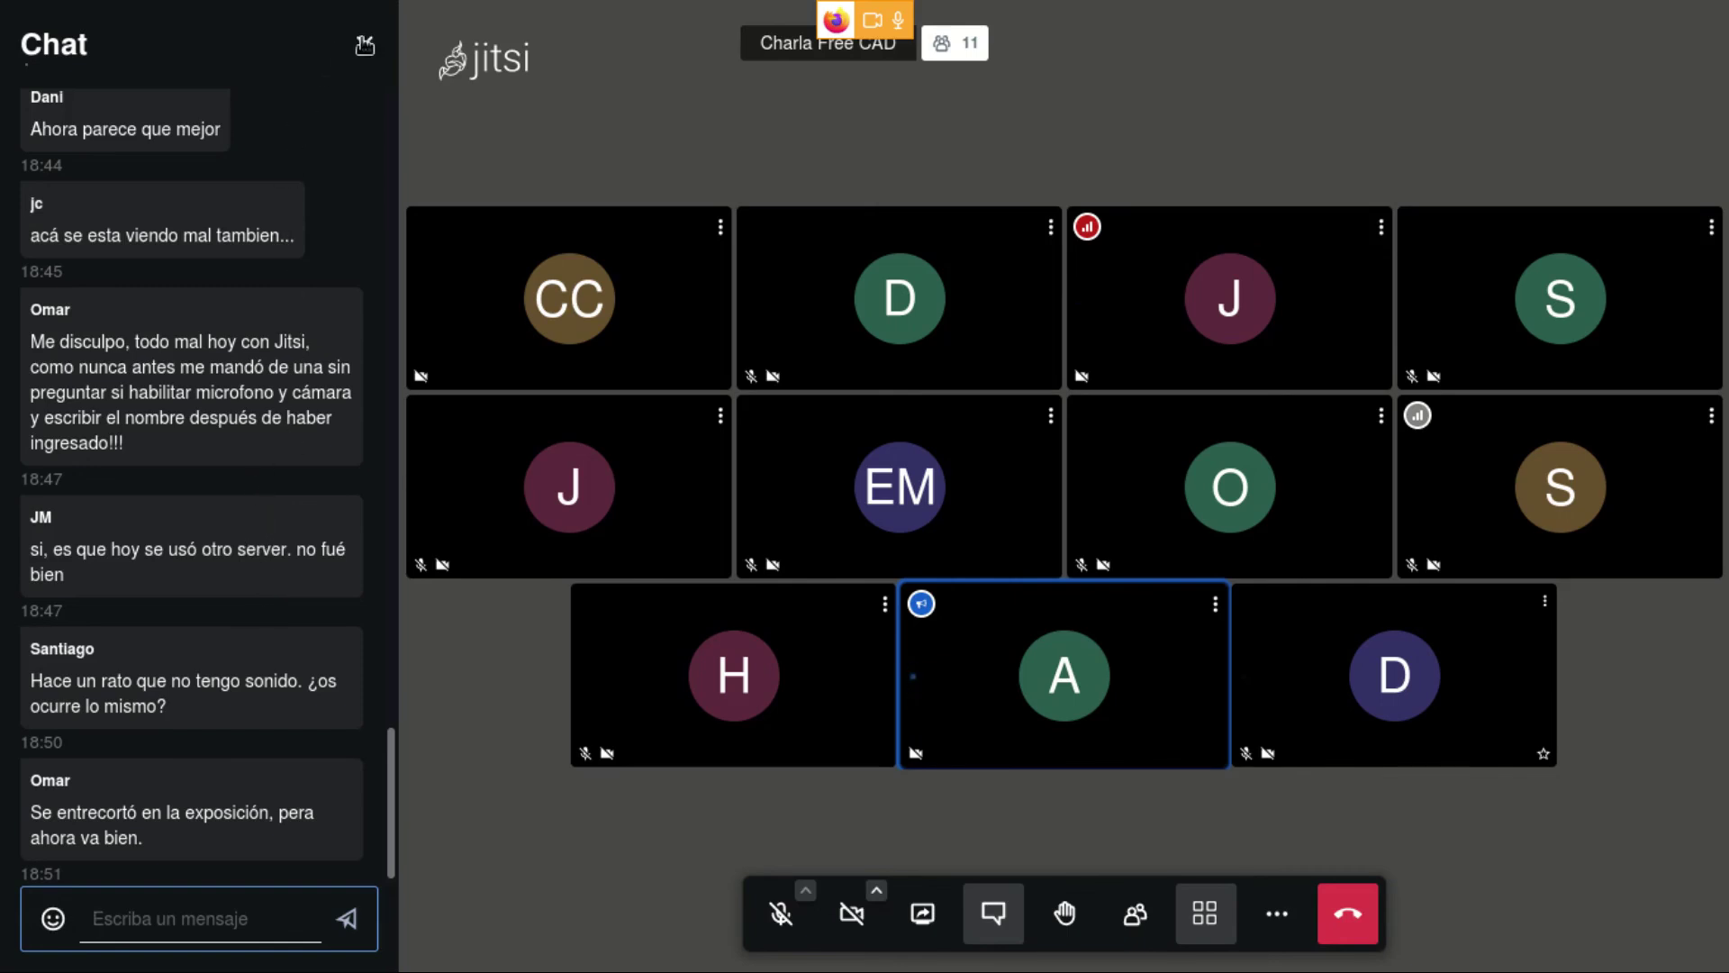
{"action": "left_click", "coordinate": [364, 44]}
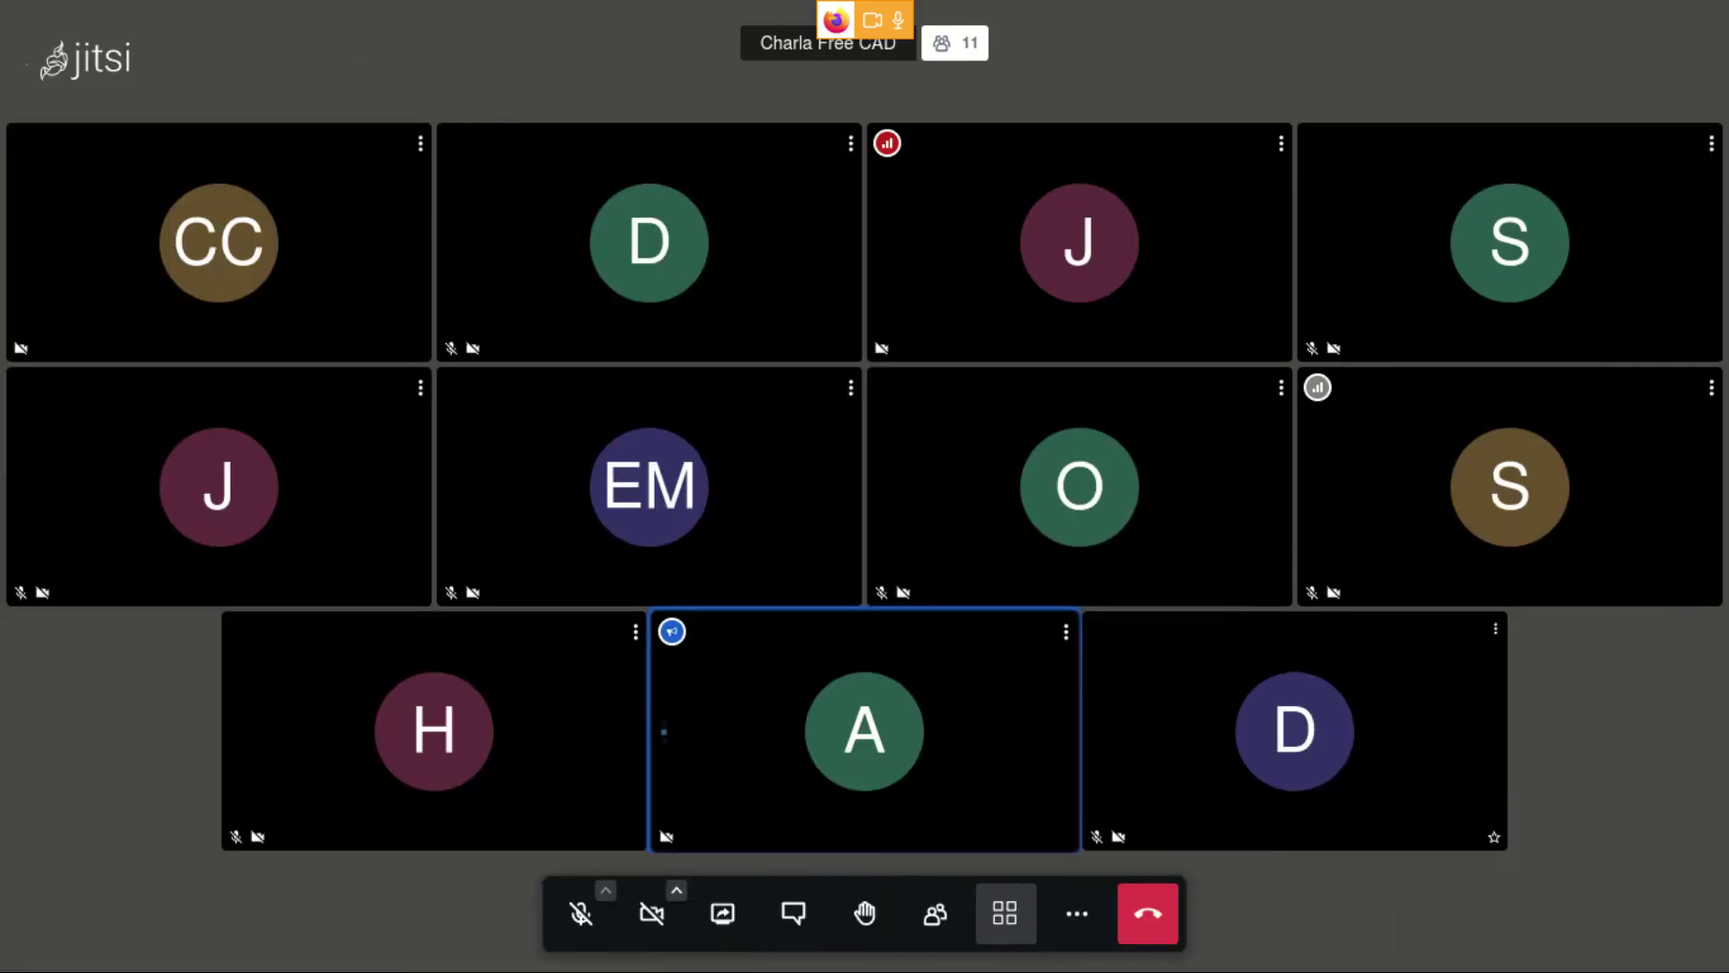